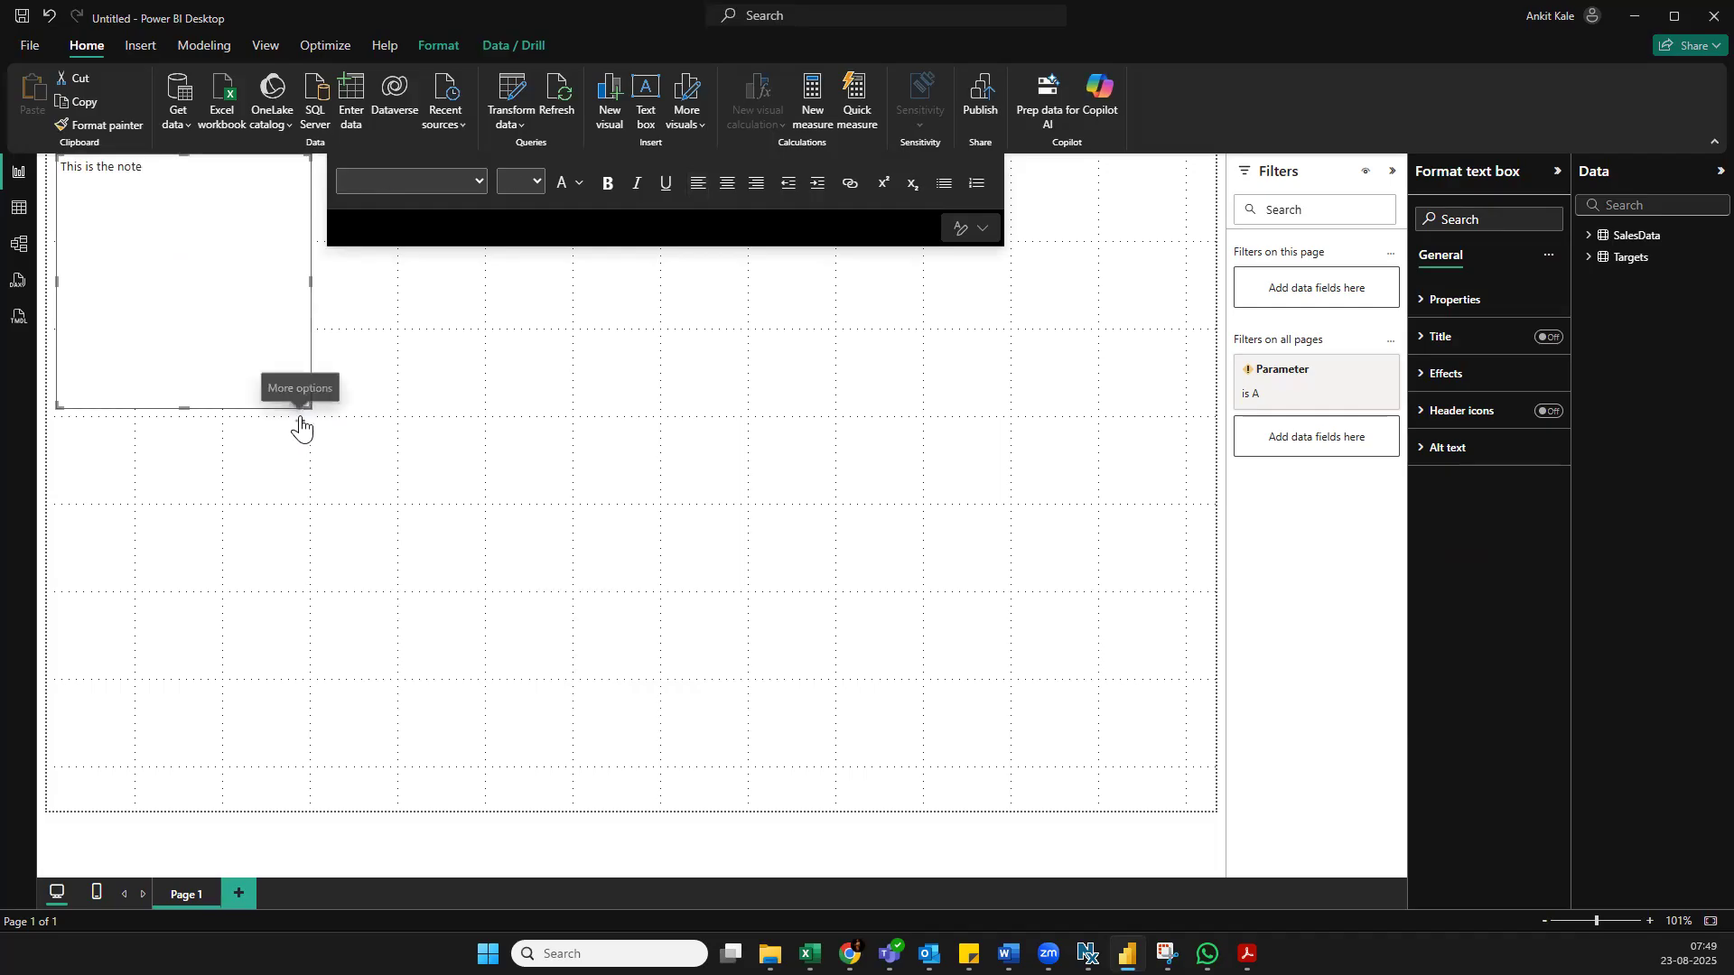
Remove the note text box from the page and the Parameter filter from the filters on all pages
click(312, 444)
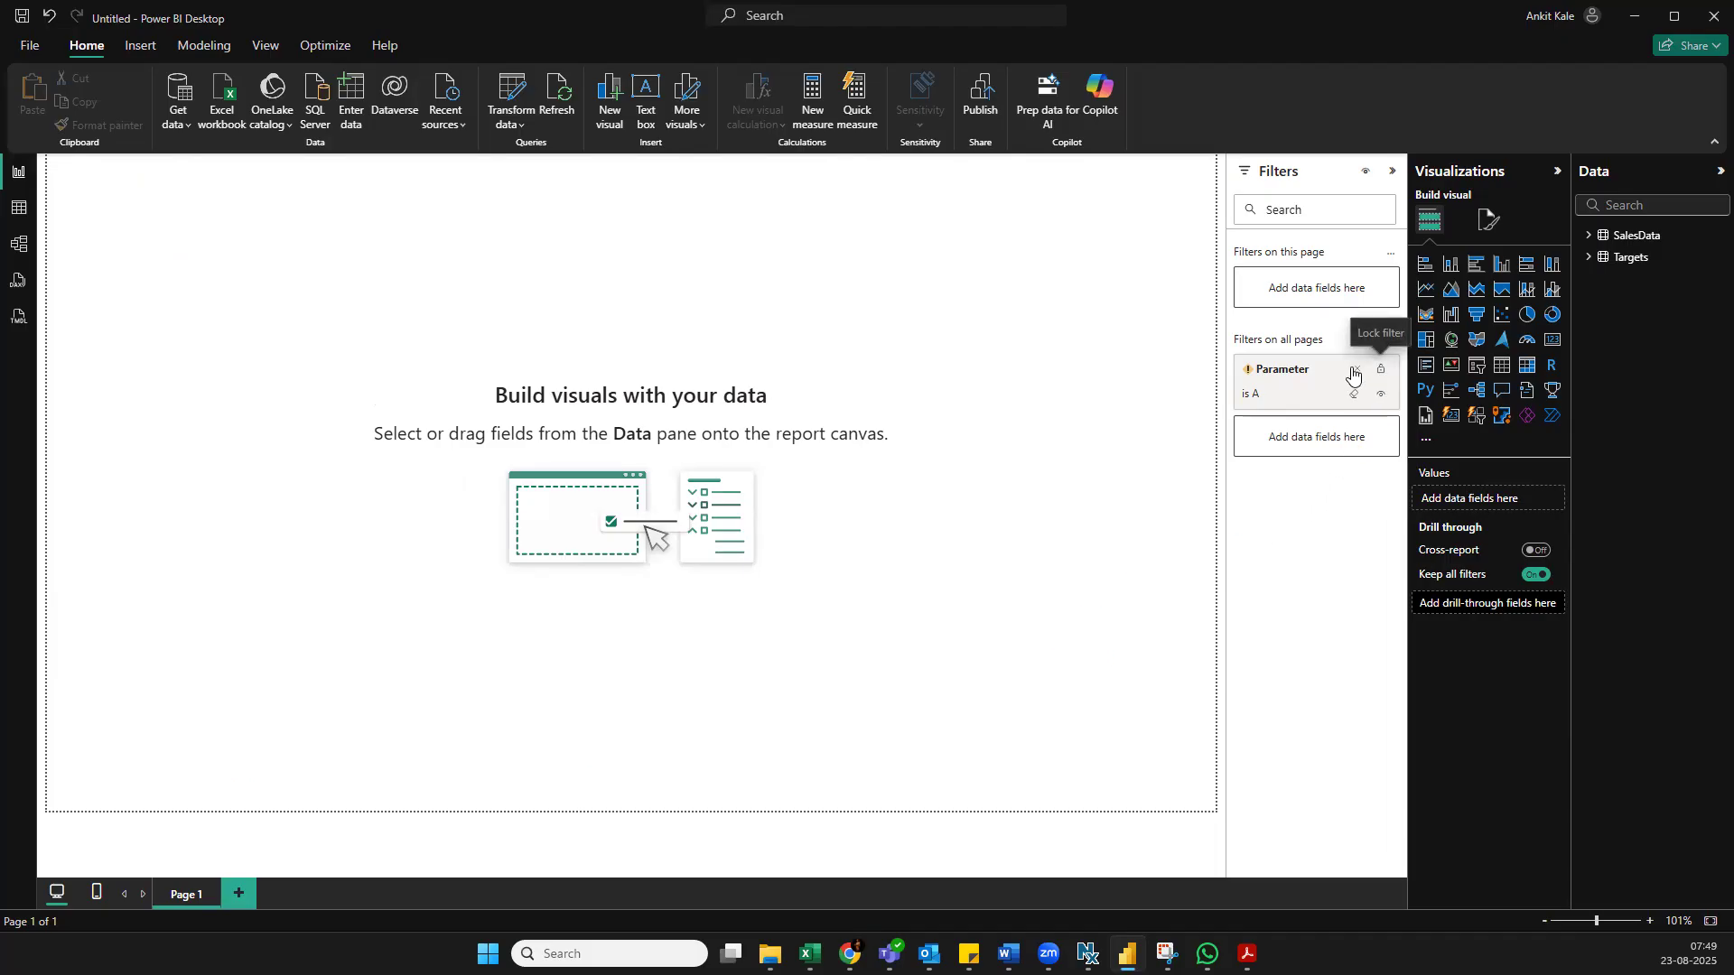
click(1357, 368)
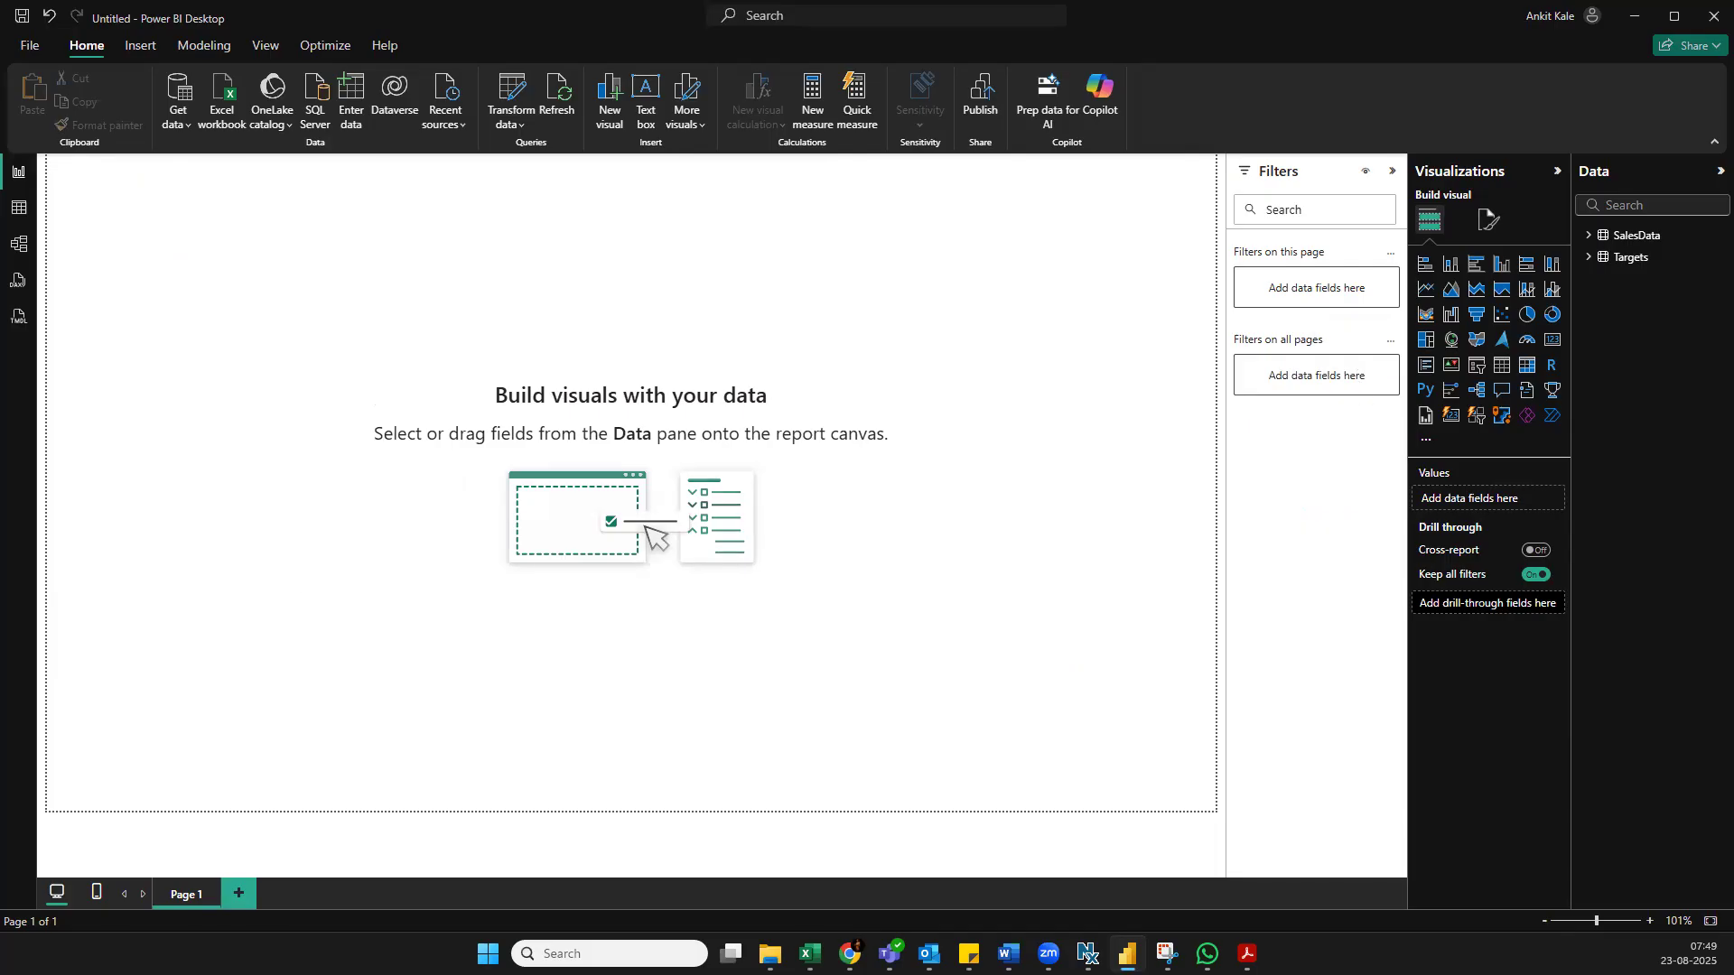
Examine the rows of the SalesData table and the Targets table in the table view
click(1635, 236)
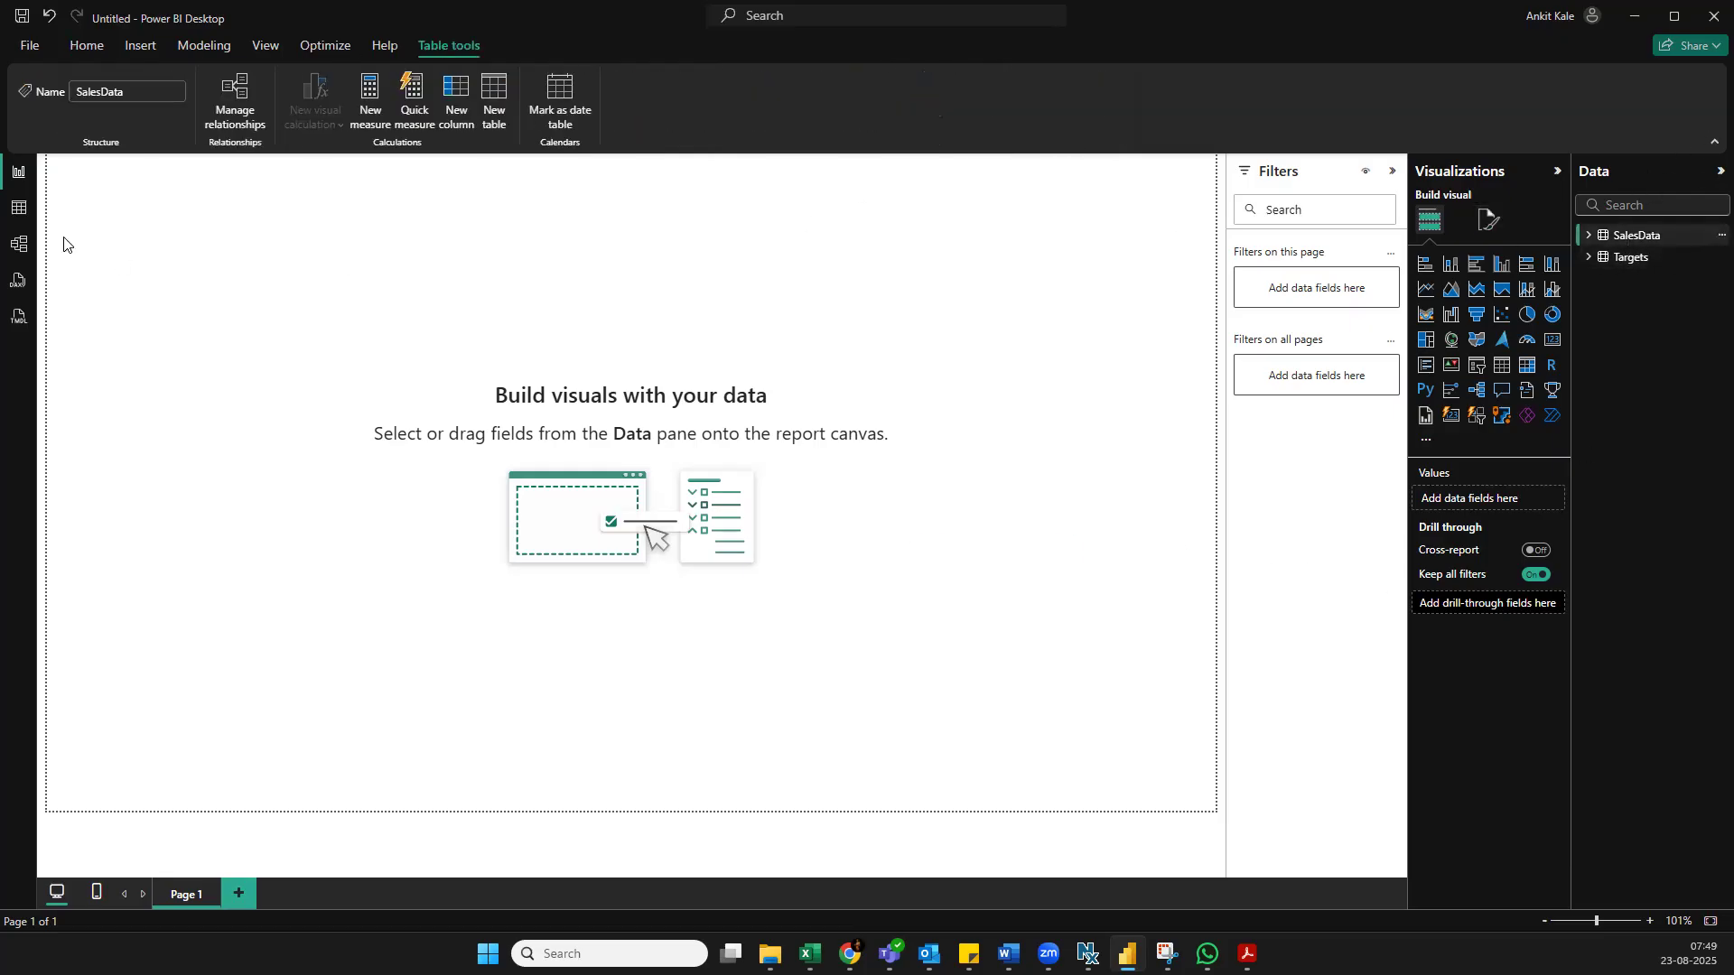
click(19, 208)
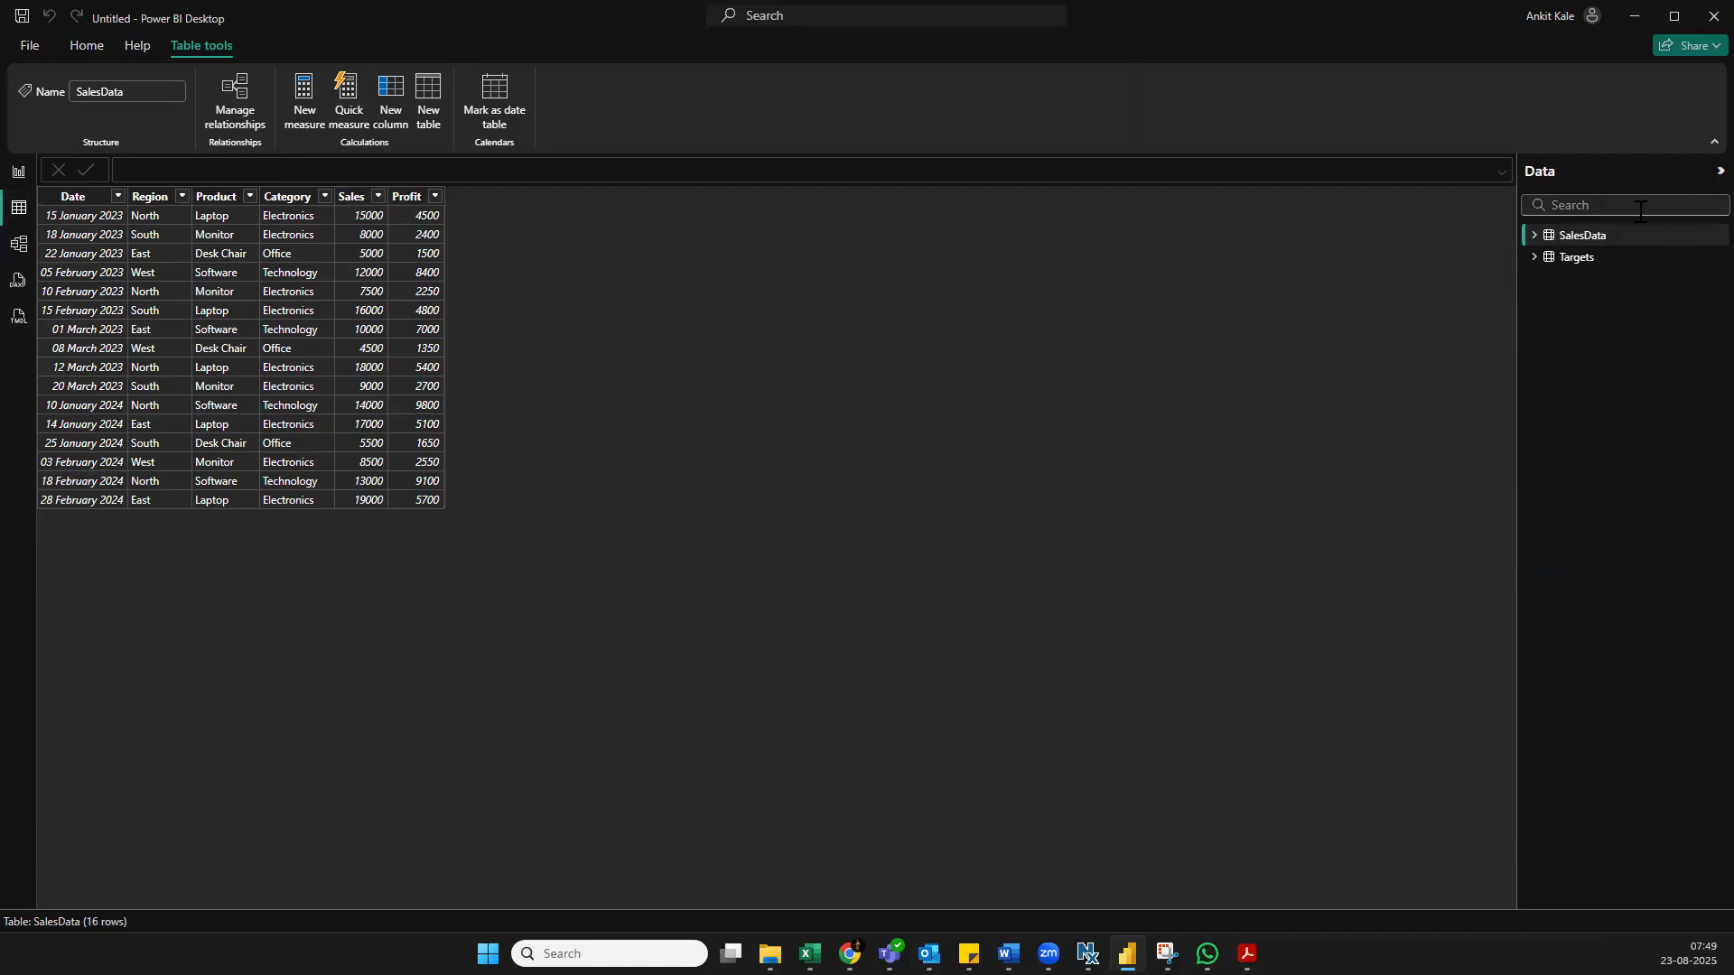
click(1596, 261)
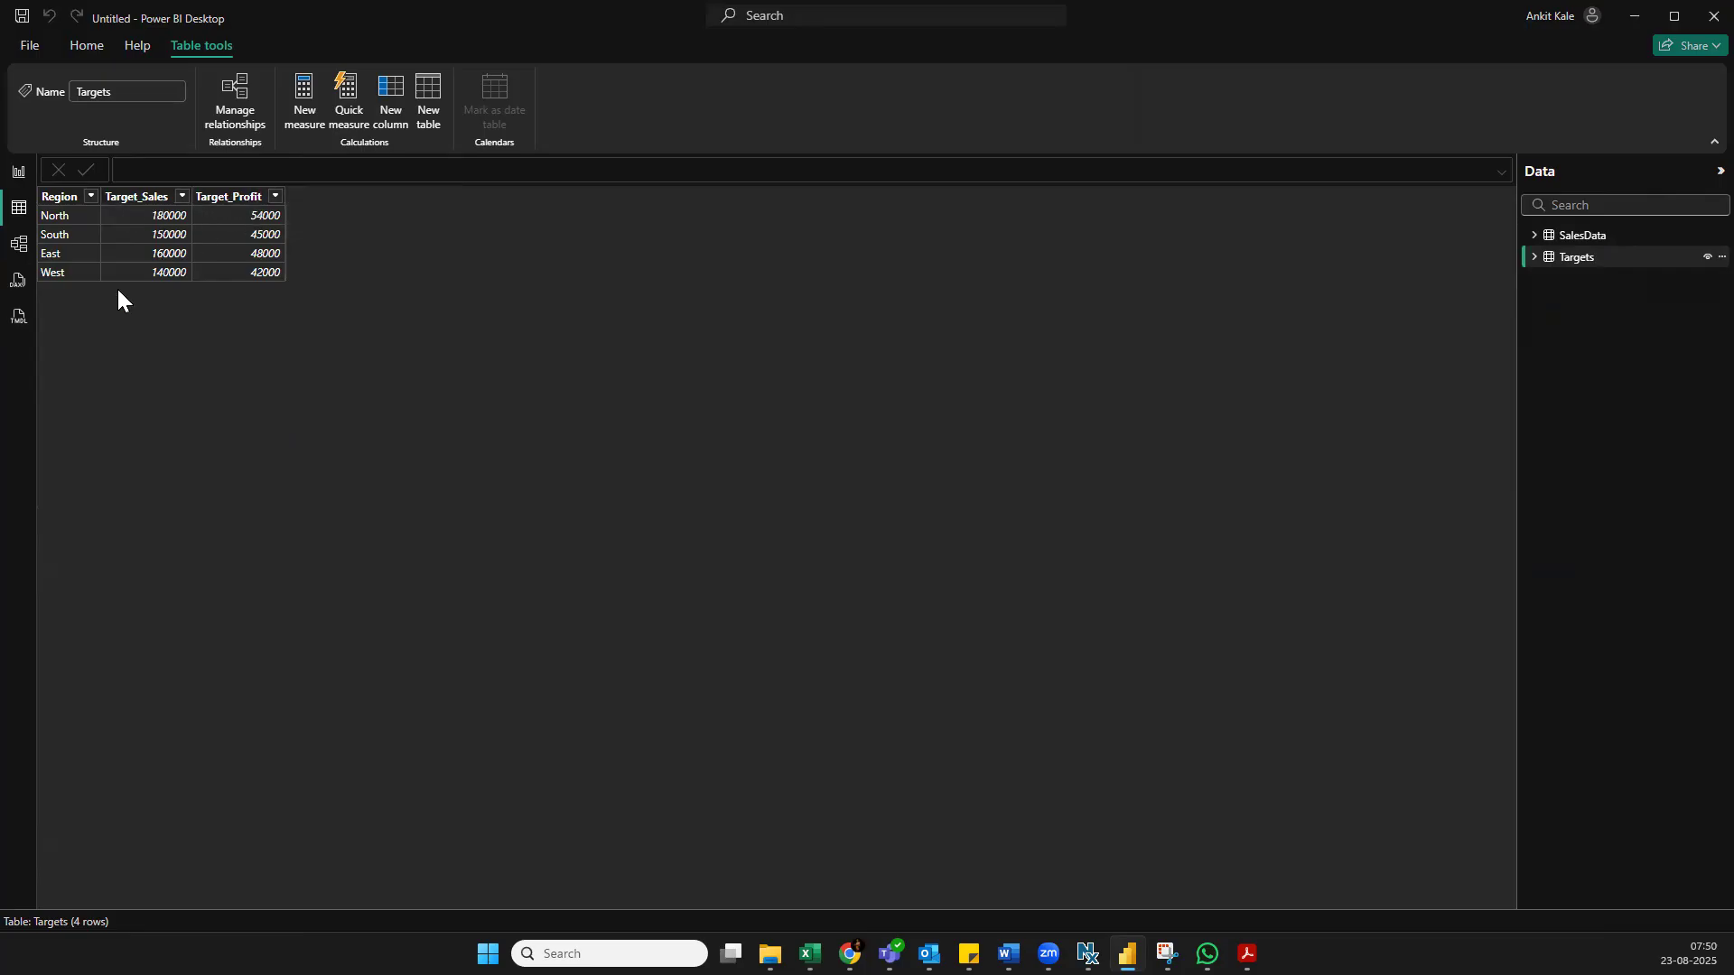
Move the SalesData table away from Targets in the model diagram, inspect their Region relationship, and collapse the data list
click(19, 244)
drag(498, 242, 759, 251)
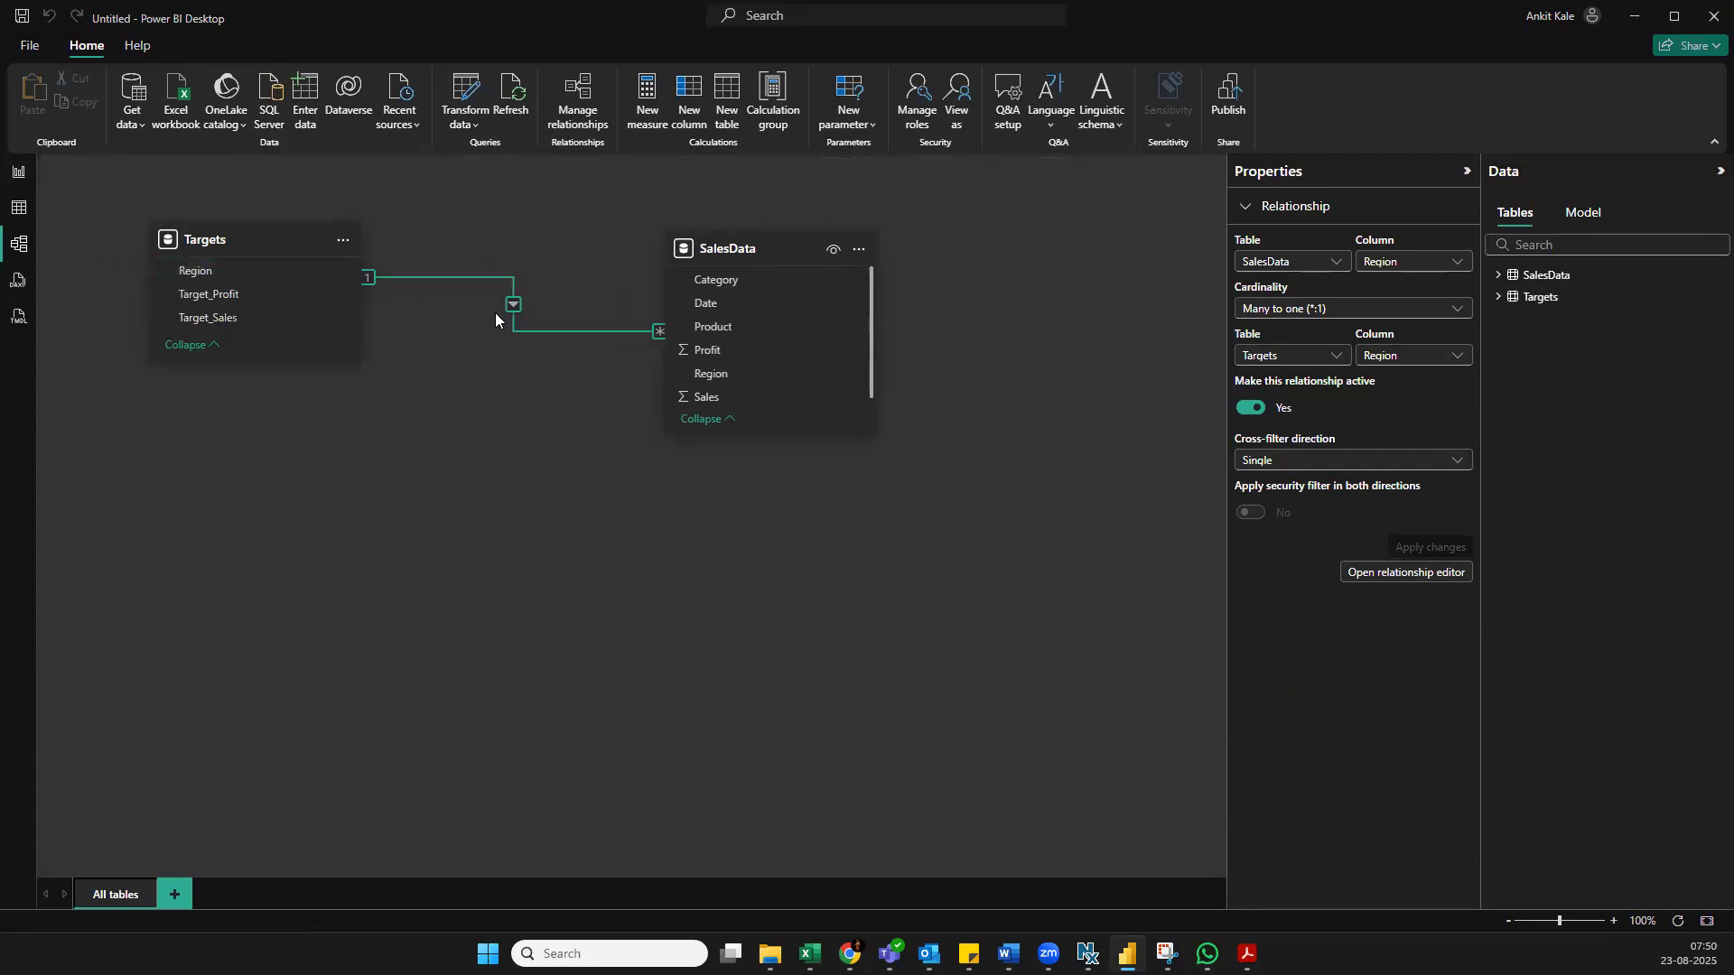
click(11, 180)
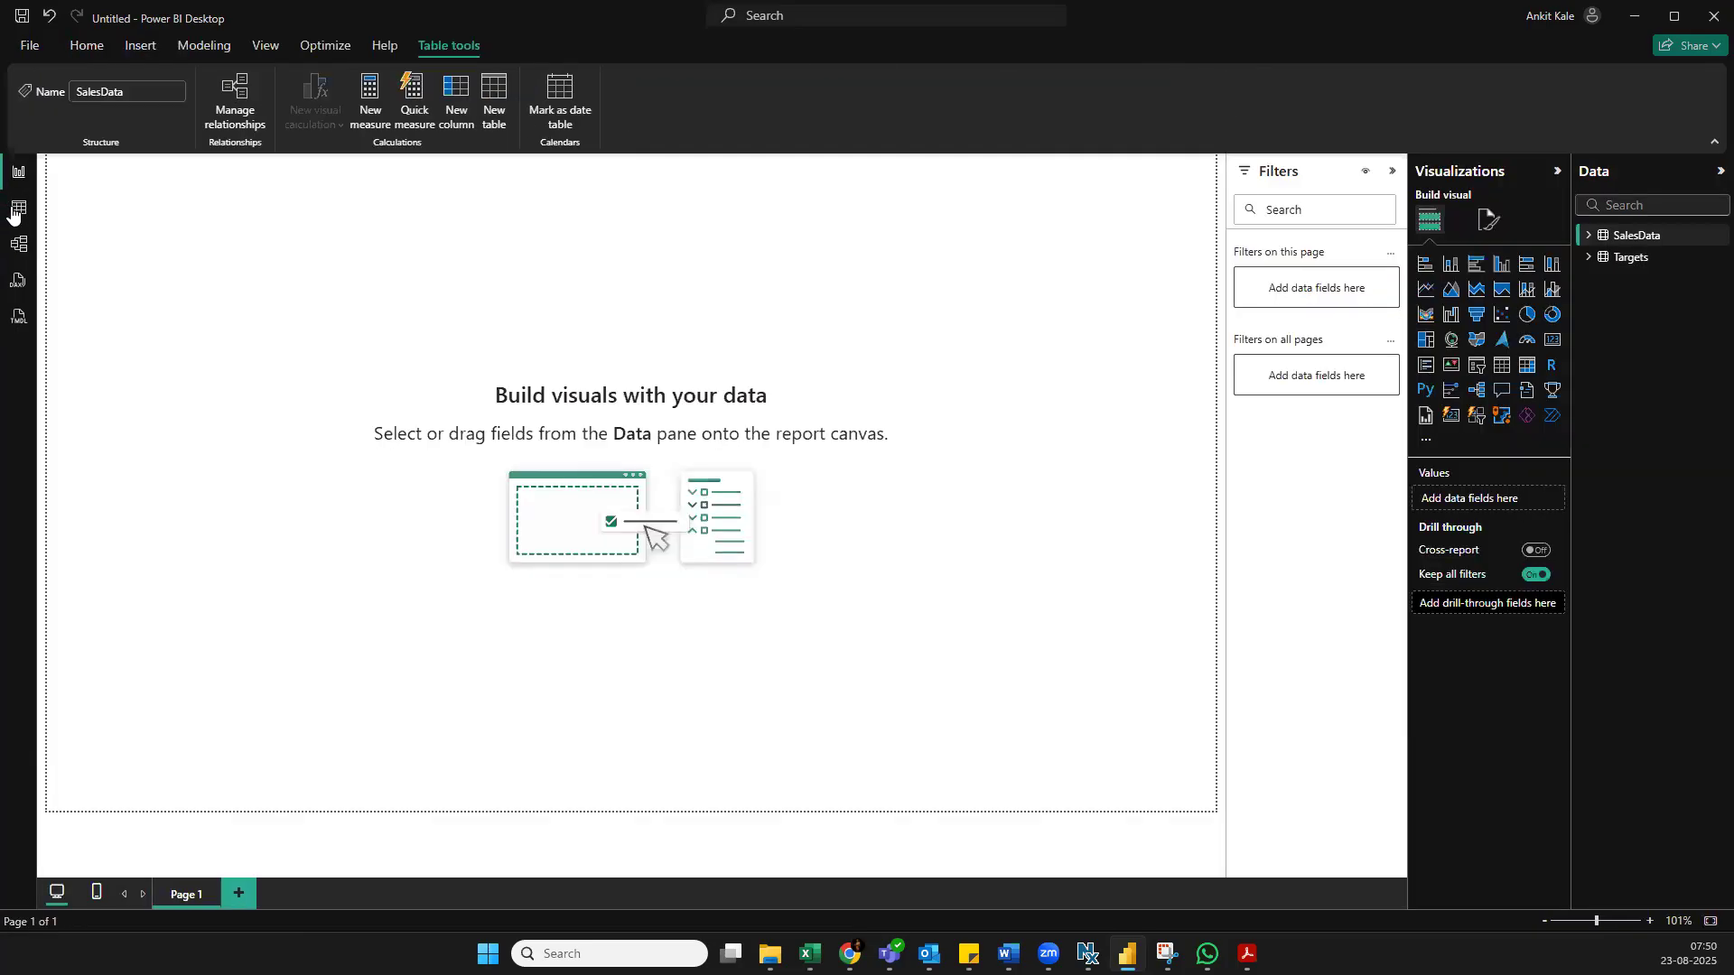
click(18, 242)
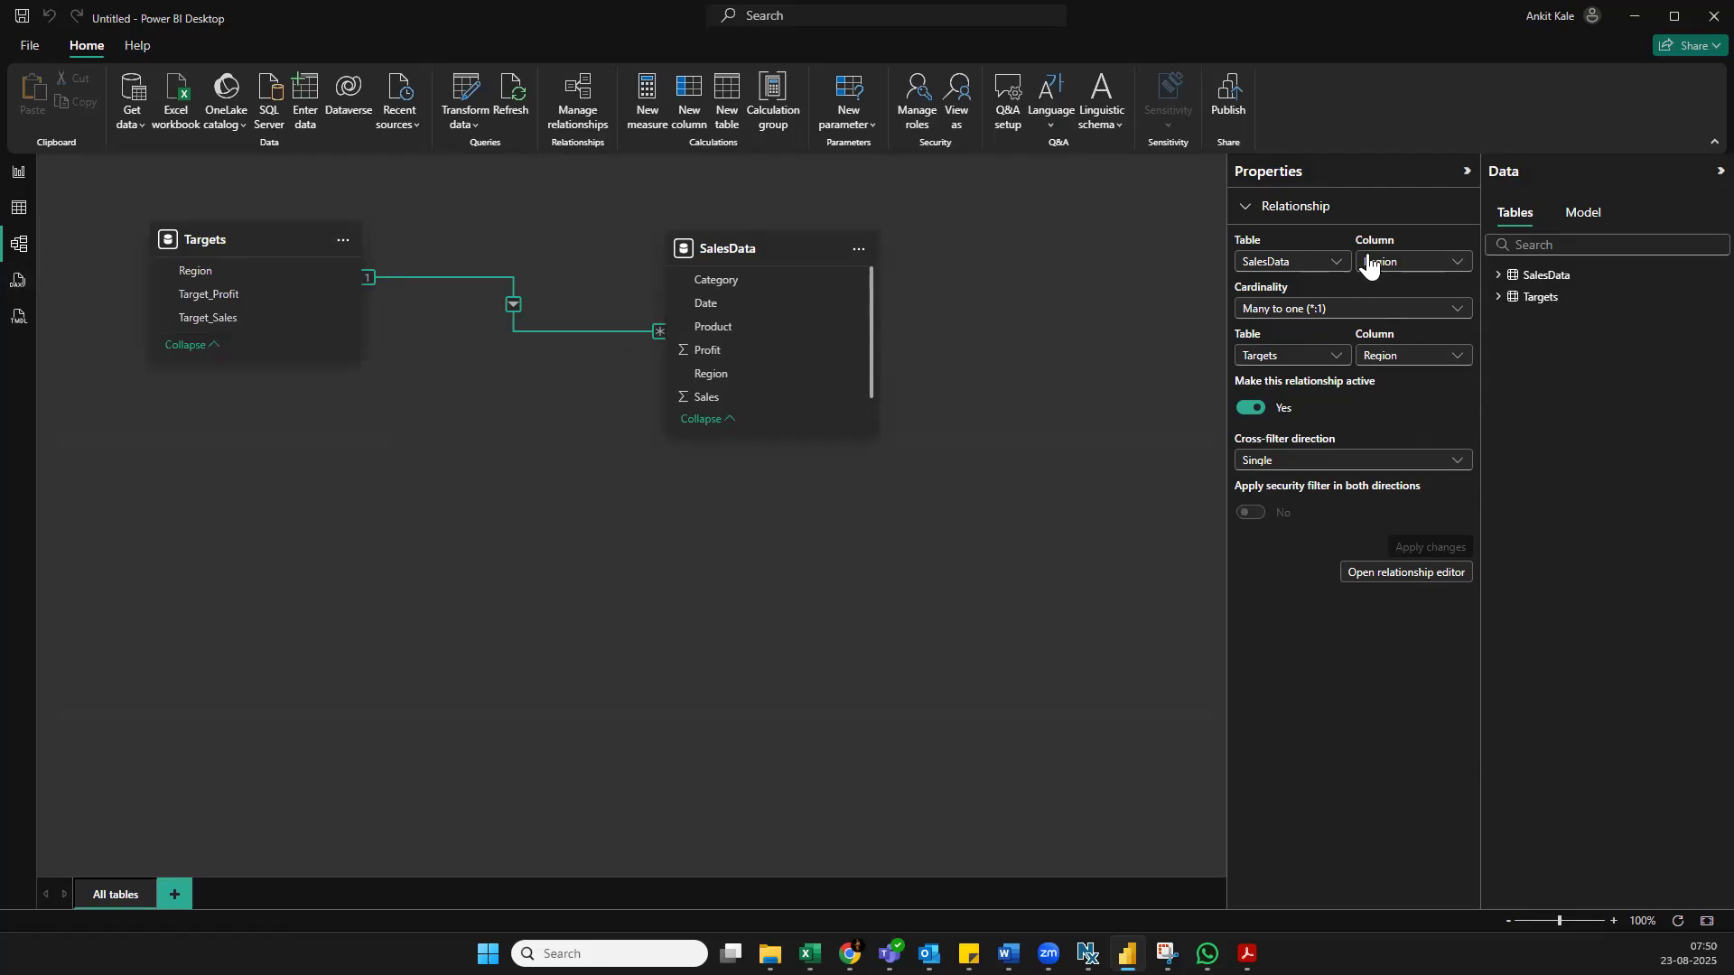
click(1717, 171)
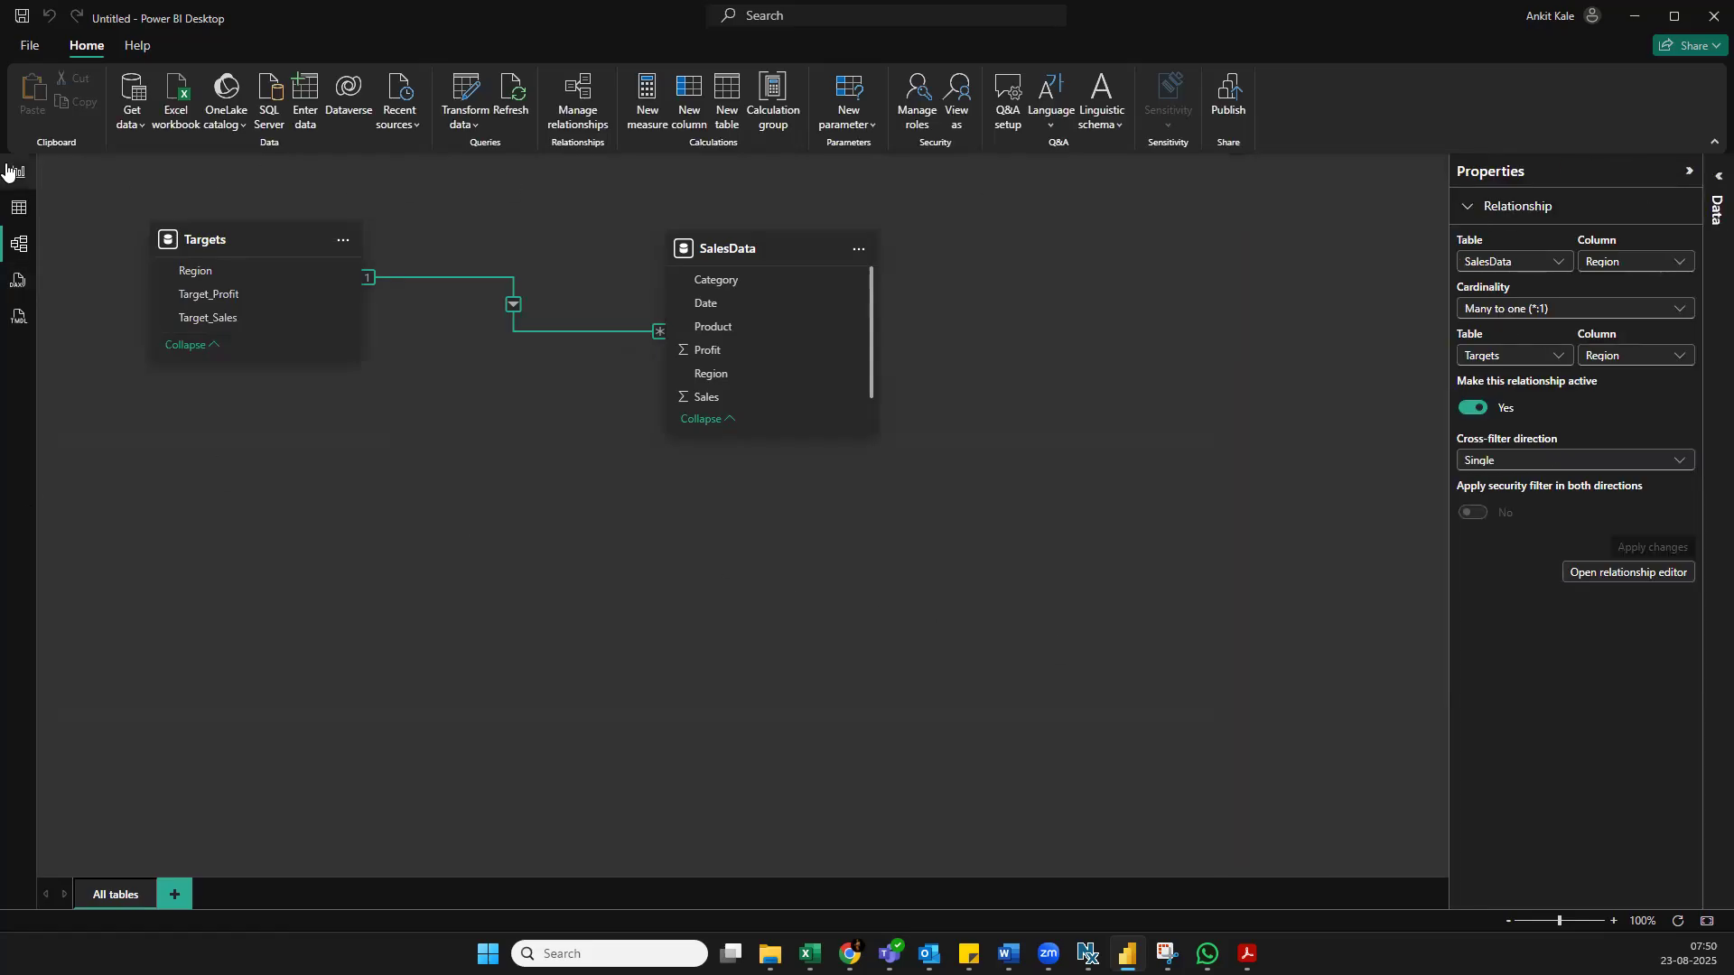
Look through the model and table views once more and return to the report canvas
click(19, 172)
click(18, 242)
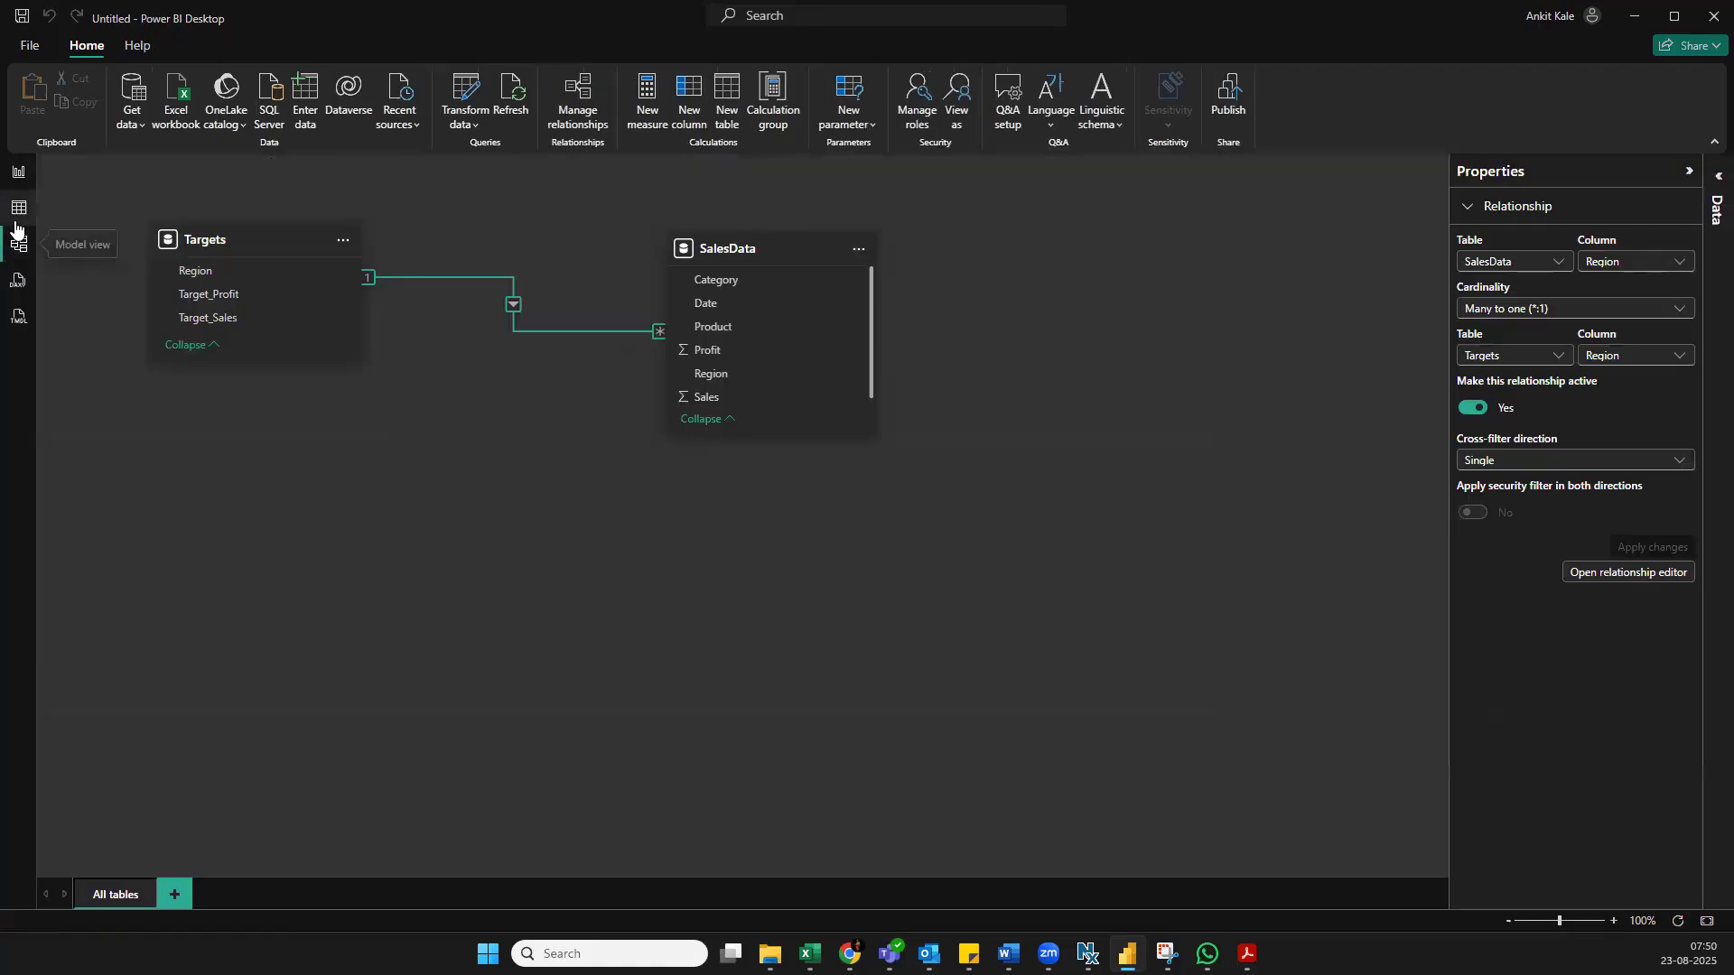
click(17, 221)
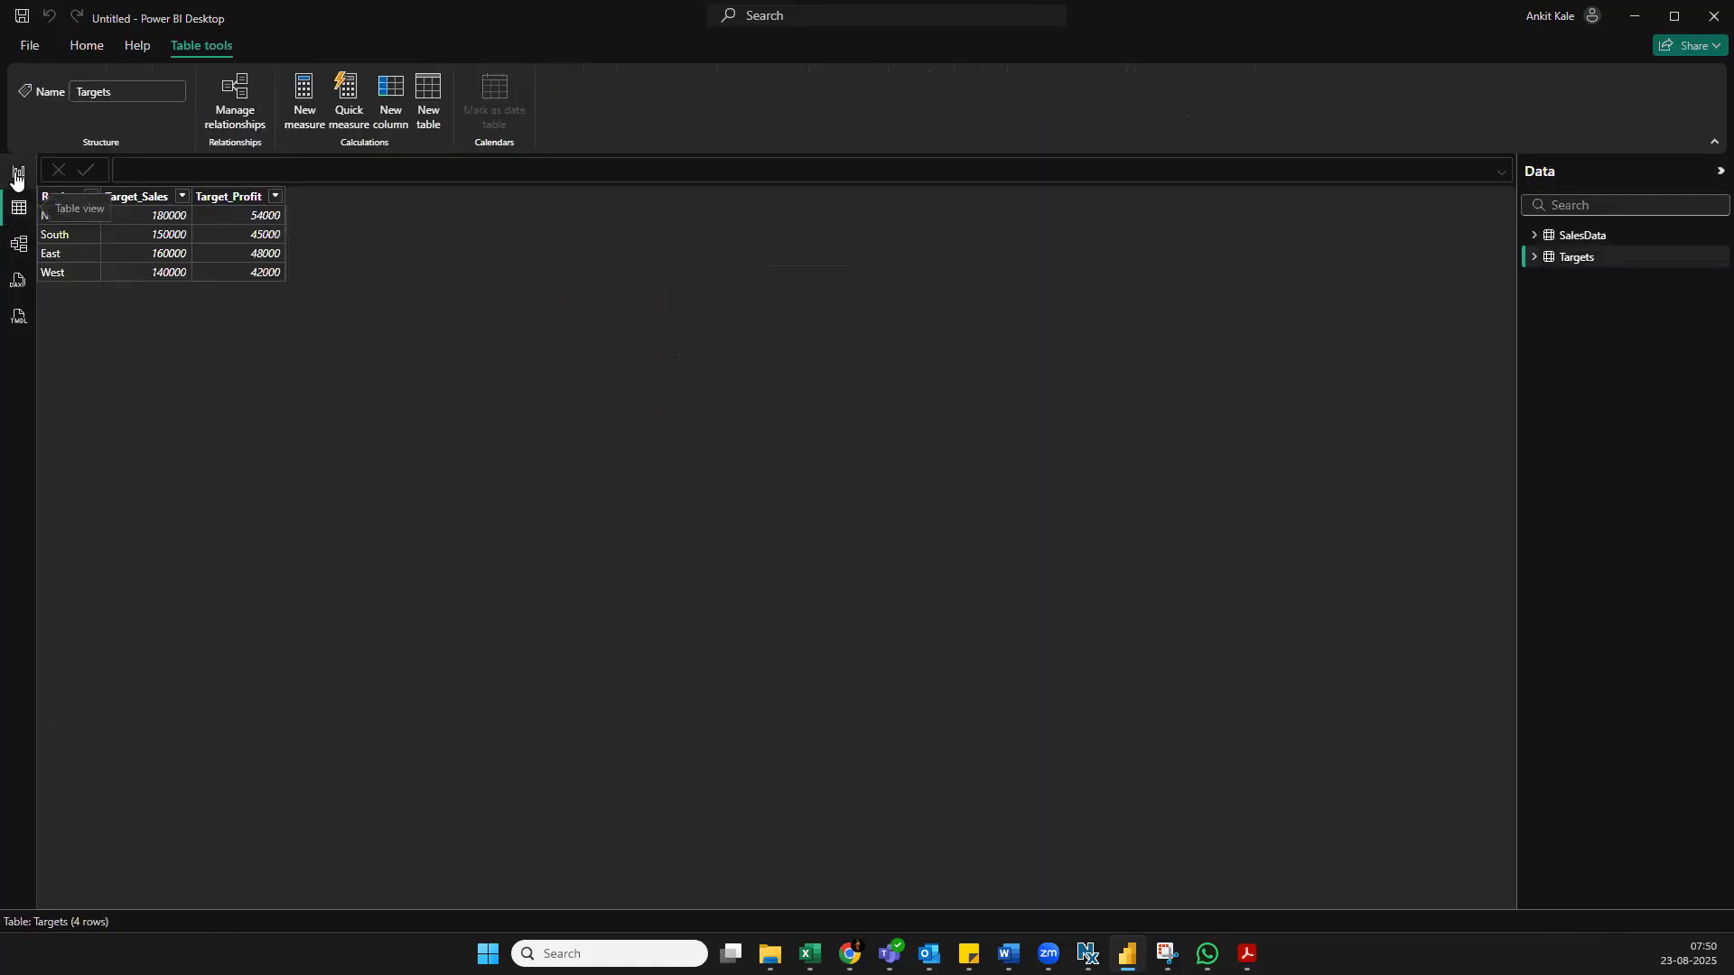
click(18, 172)
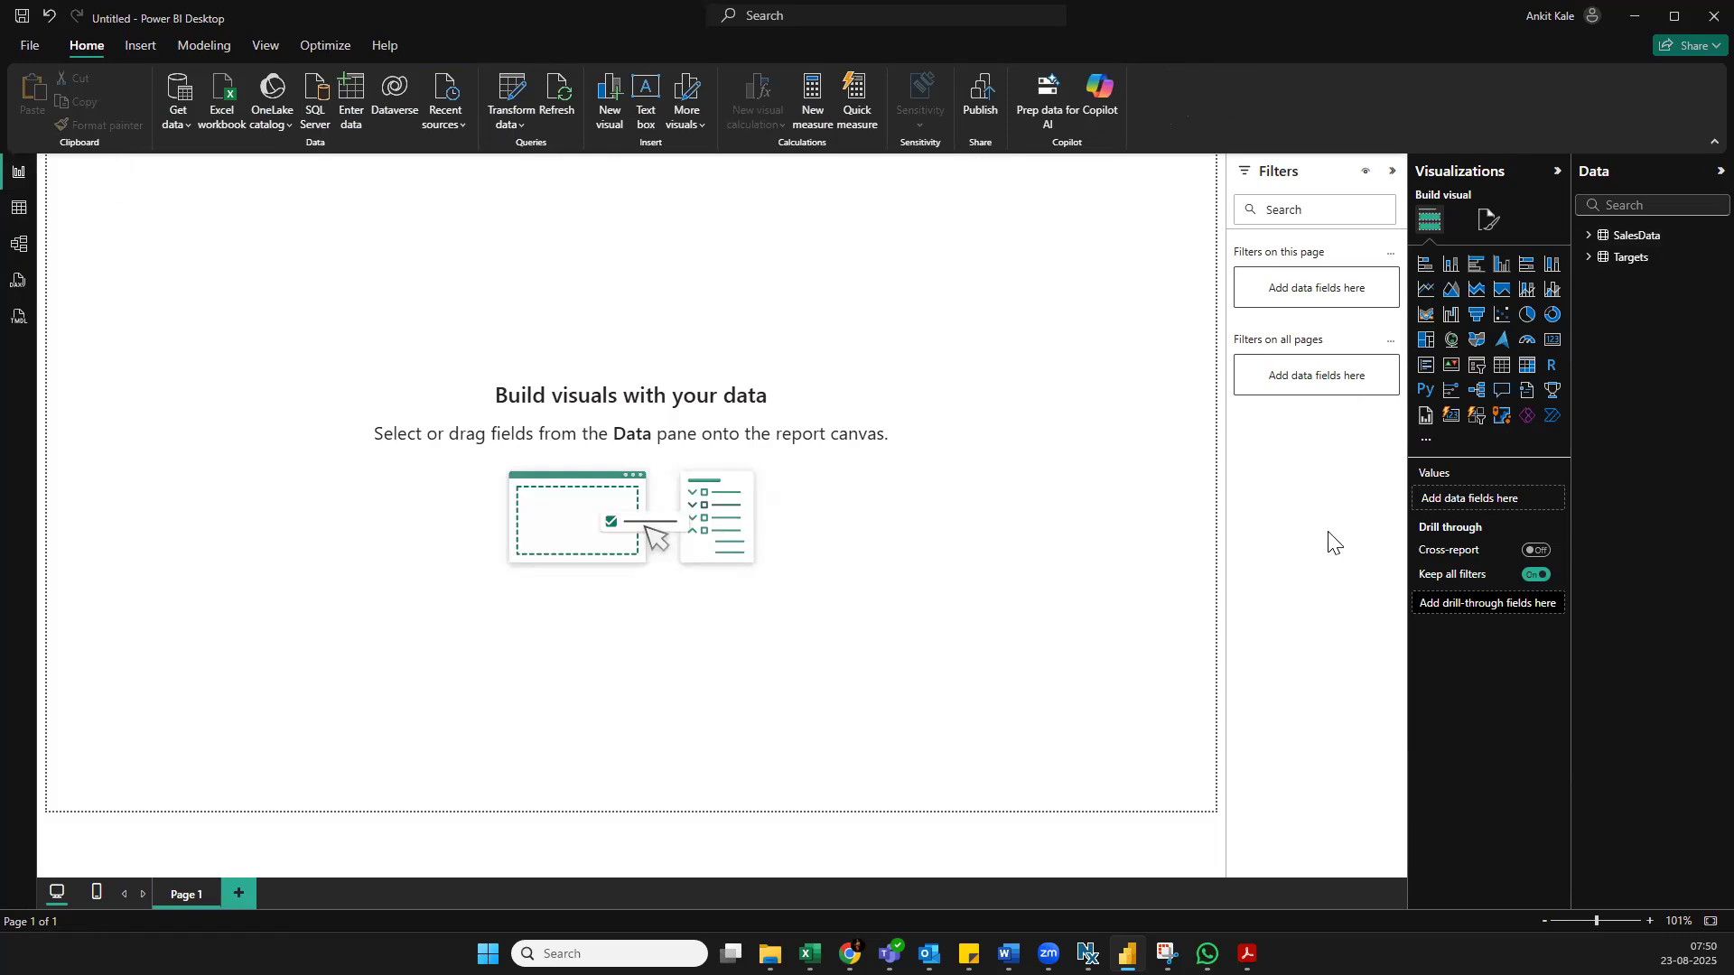
click(1508, 380)
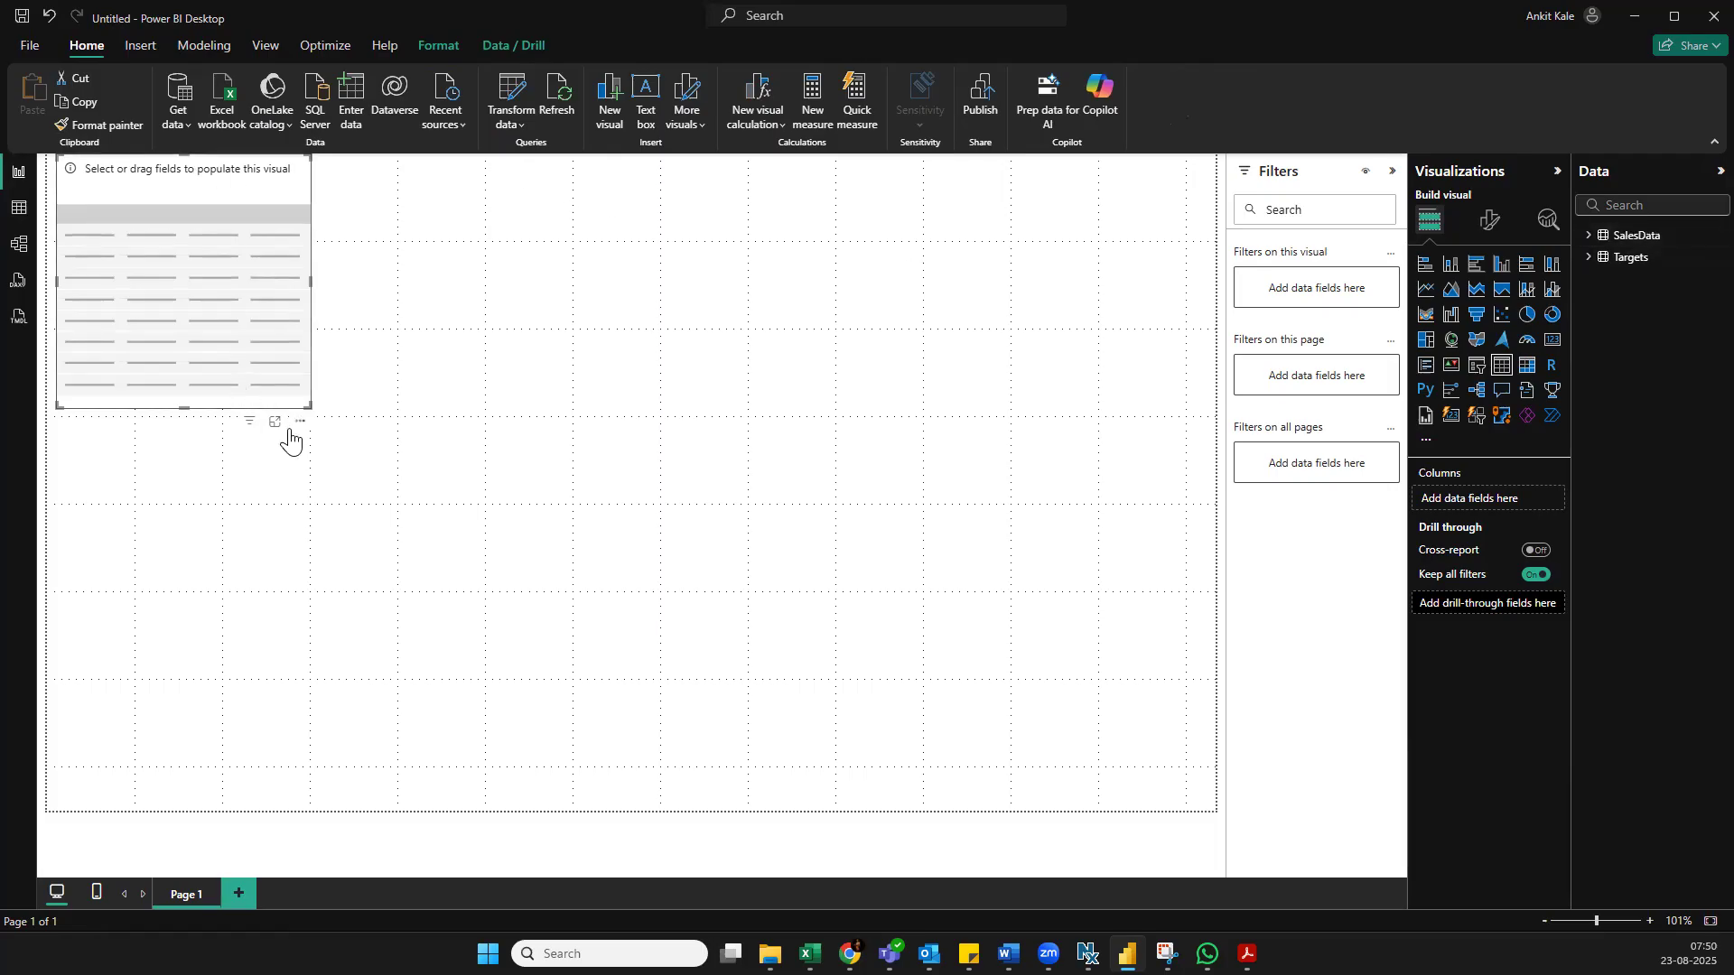
click(1585, 239)
click(1583, 237)
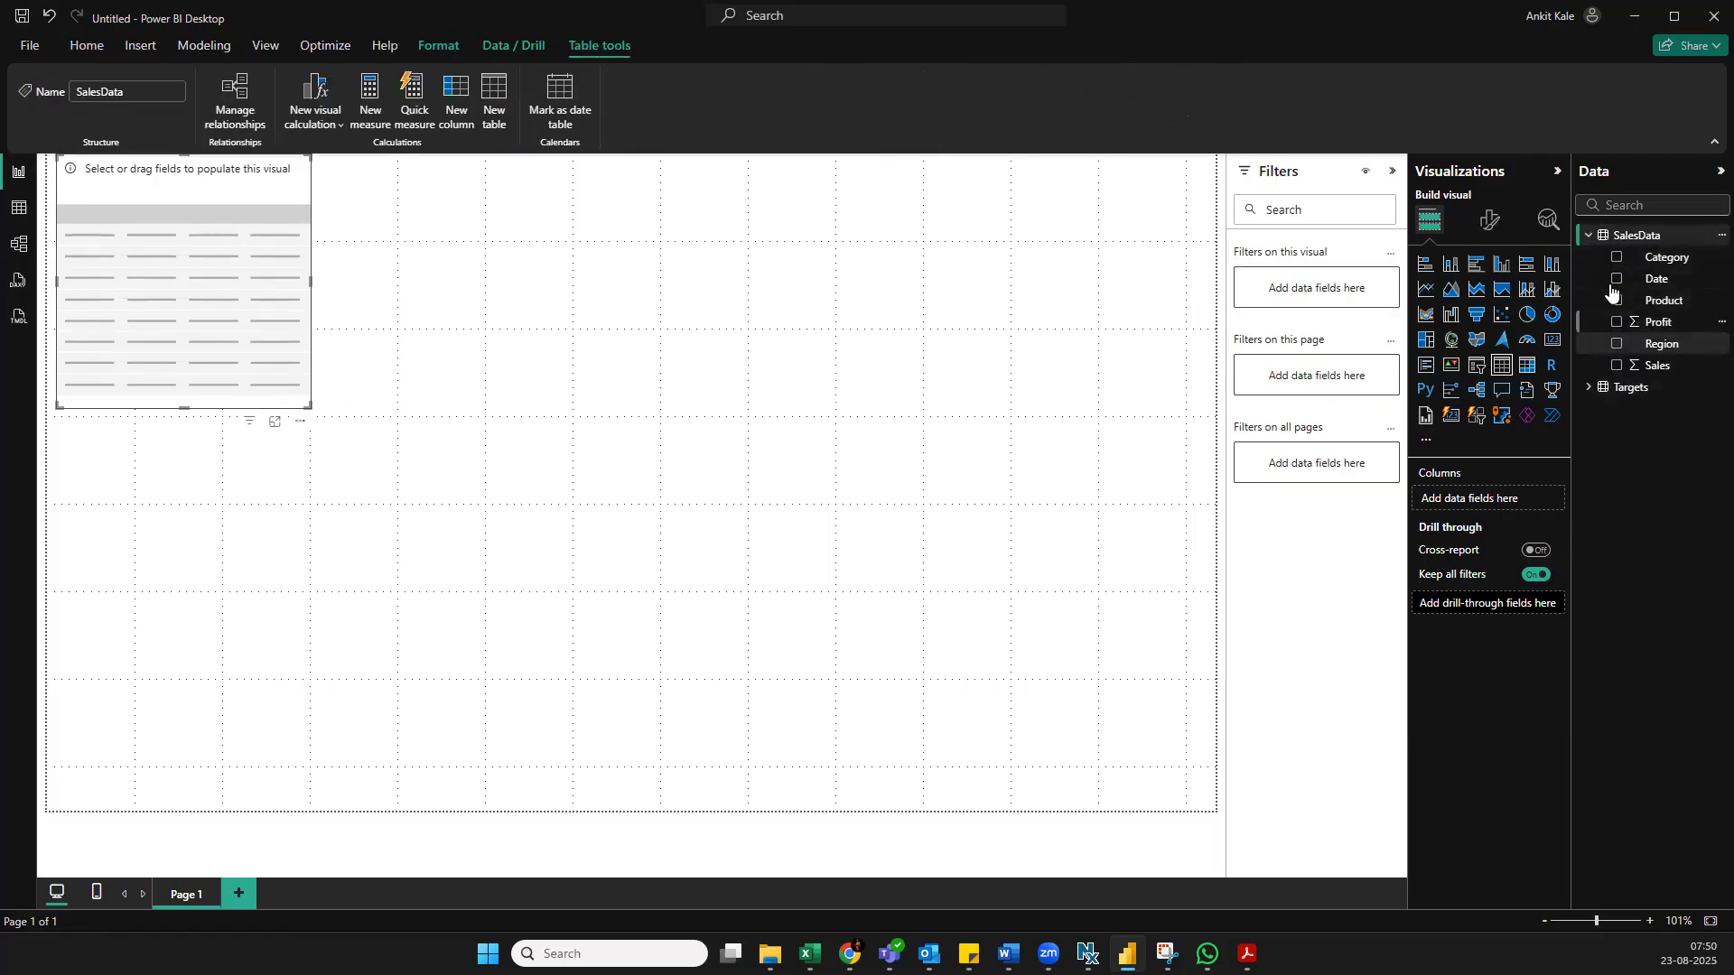
click(299, 431)
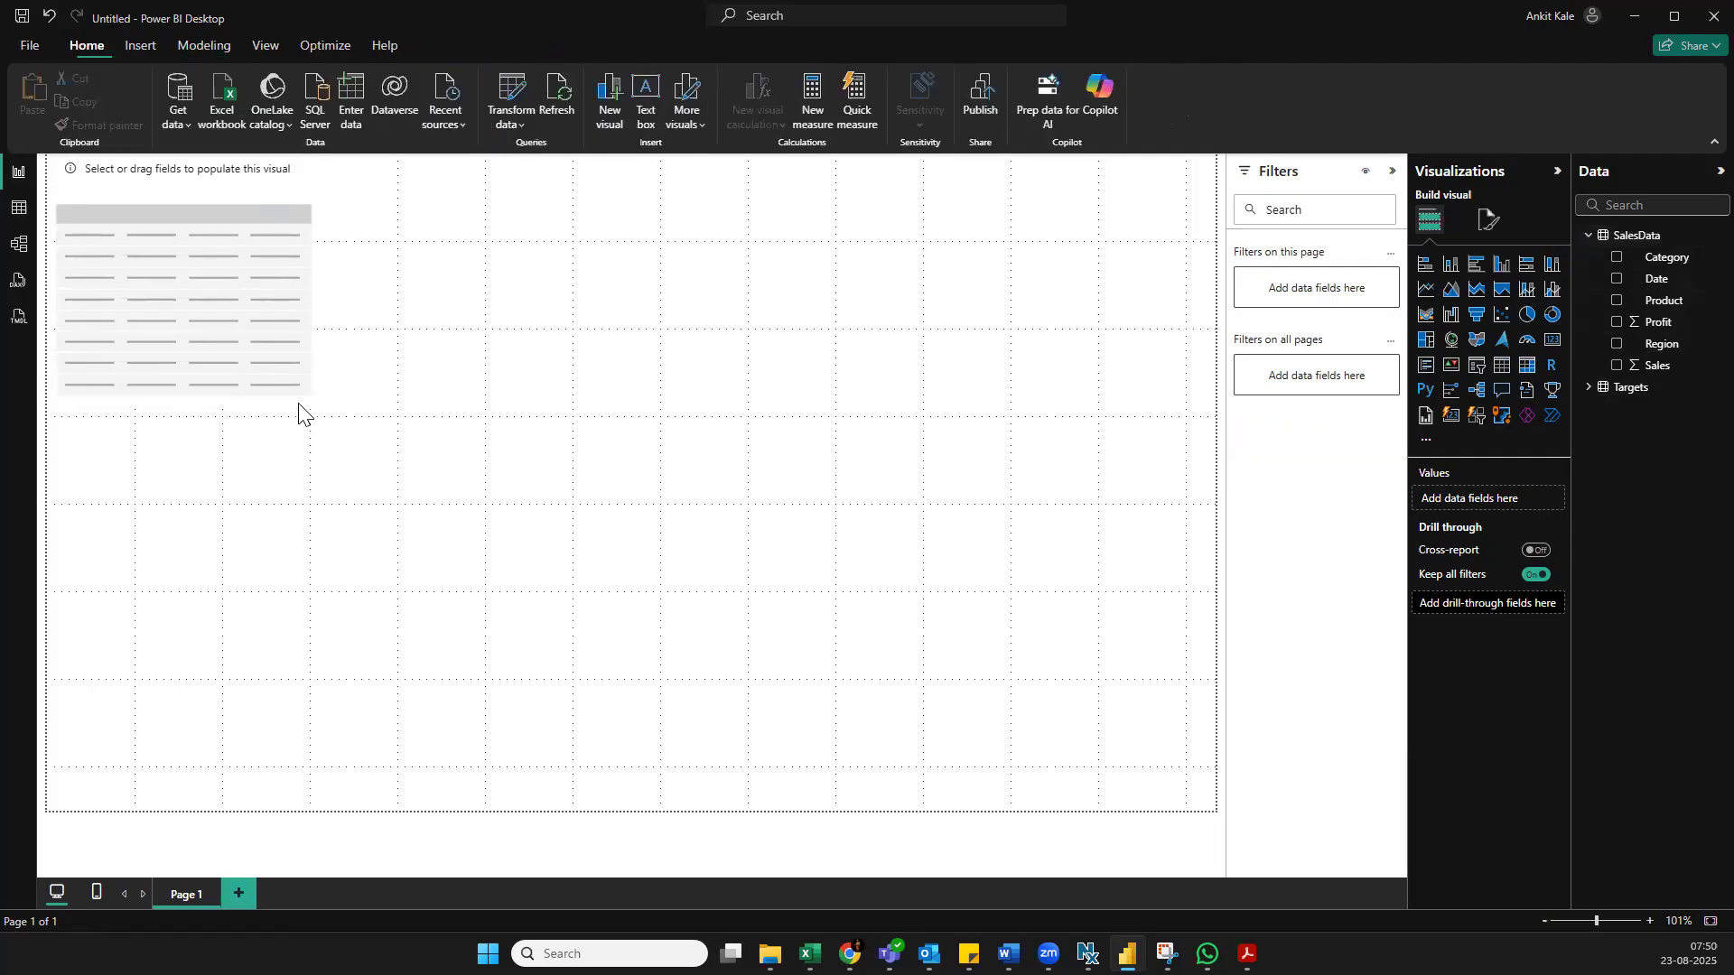
click(300, 422)
click(348, 442)
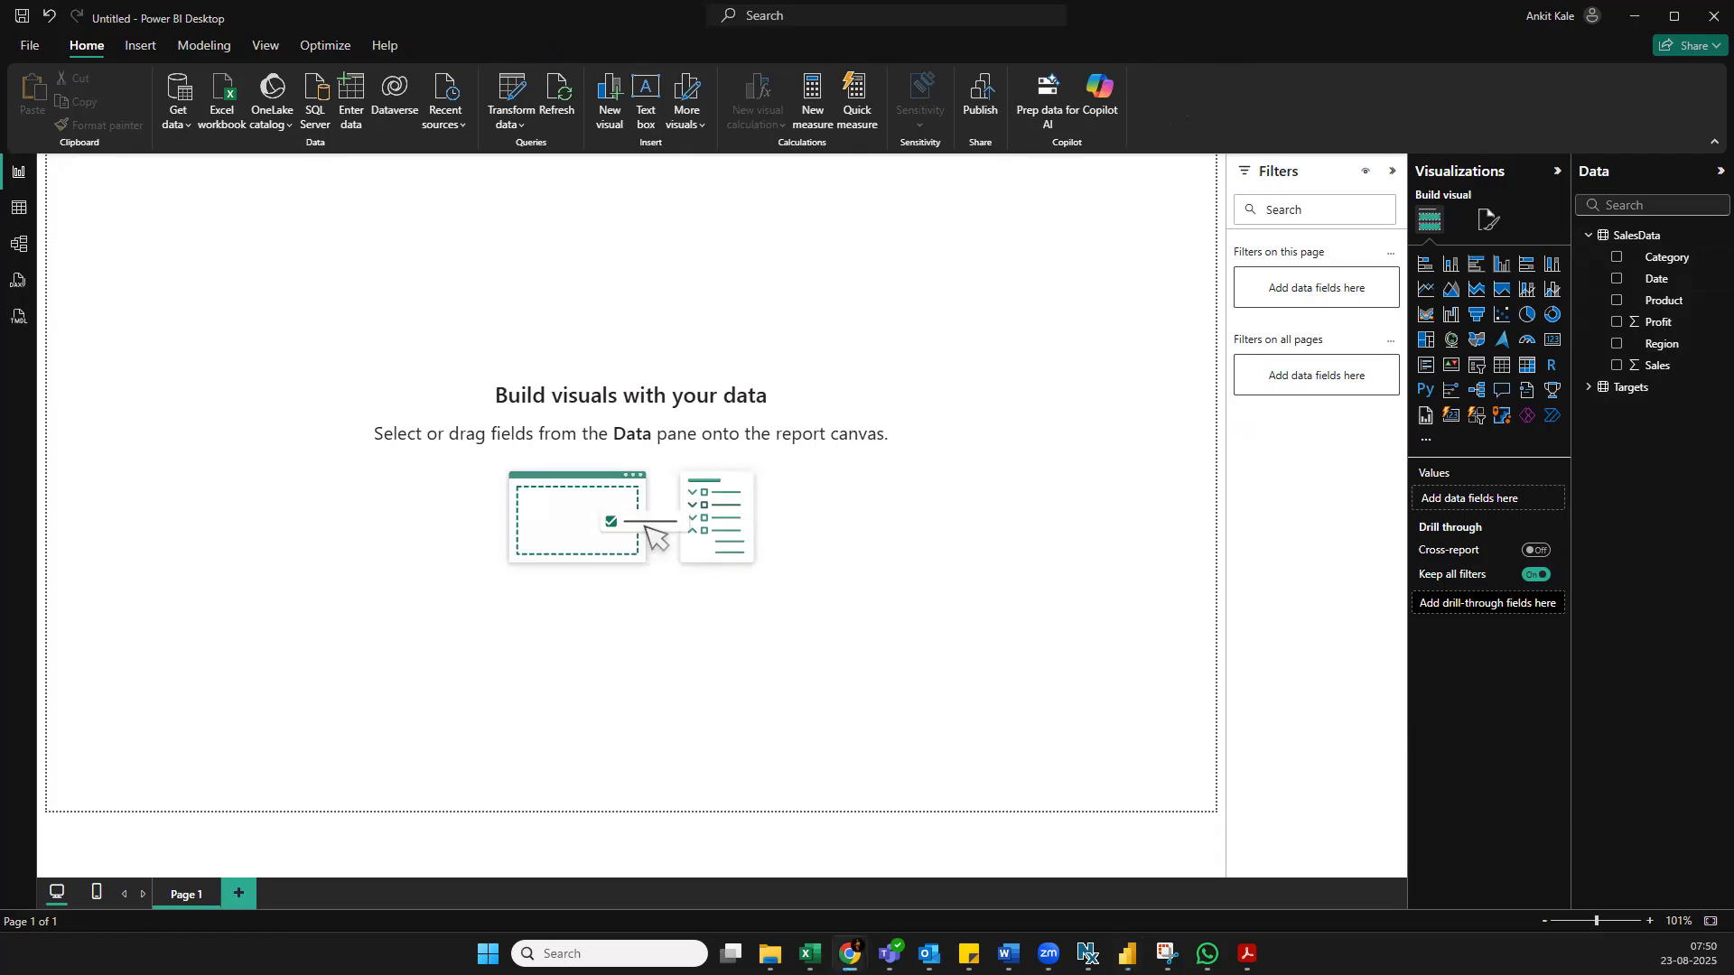
Collapse the SalesData fields and try to create a calculated table with the formula Measures={}
click(1591, 238)
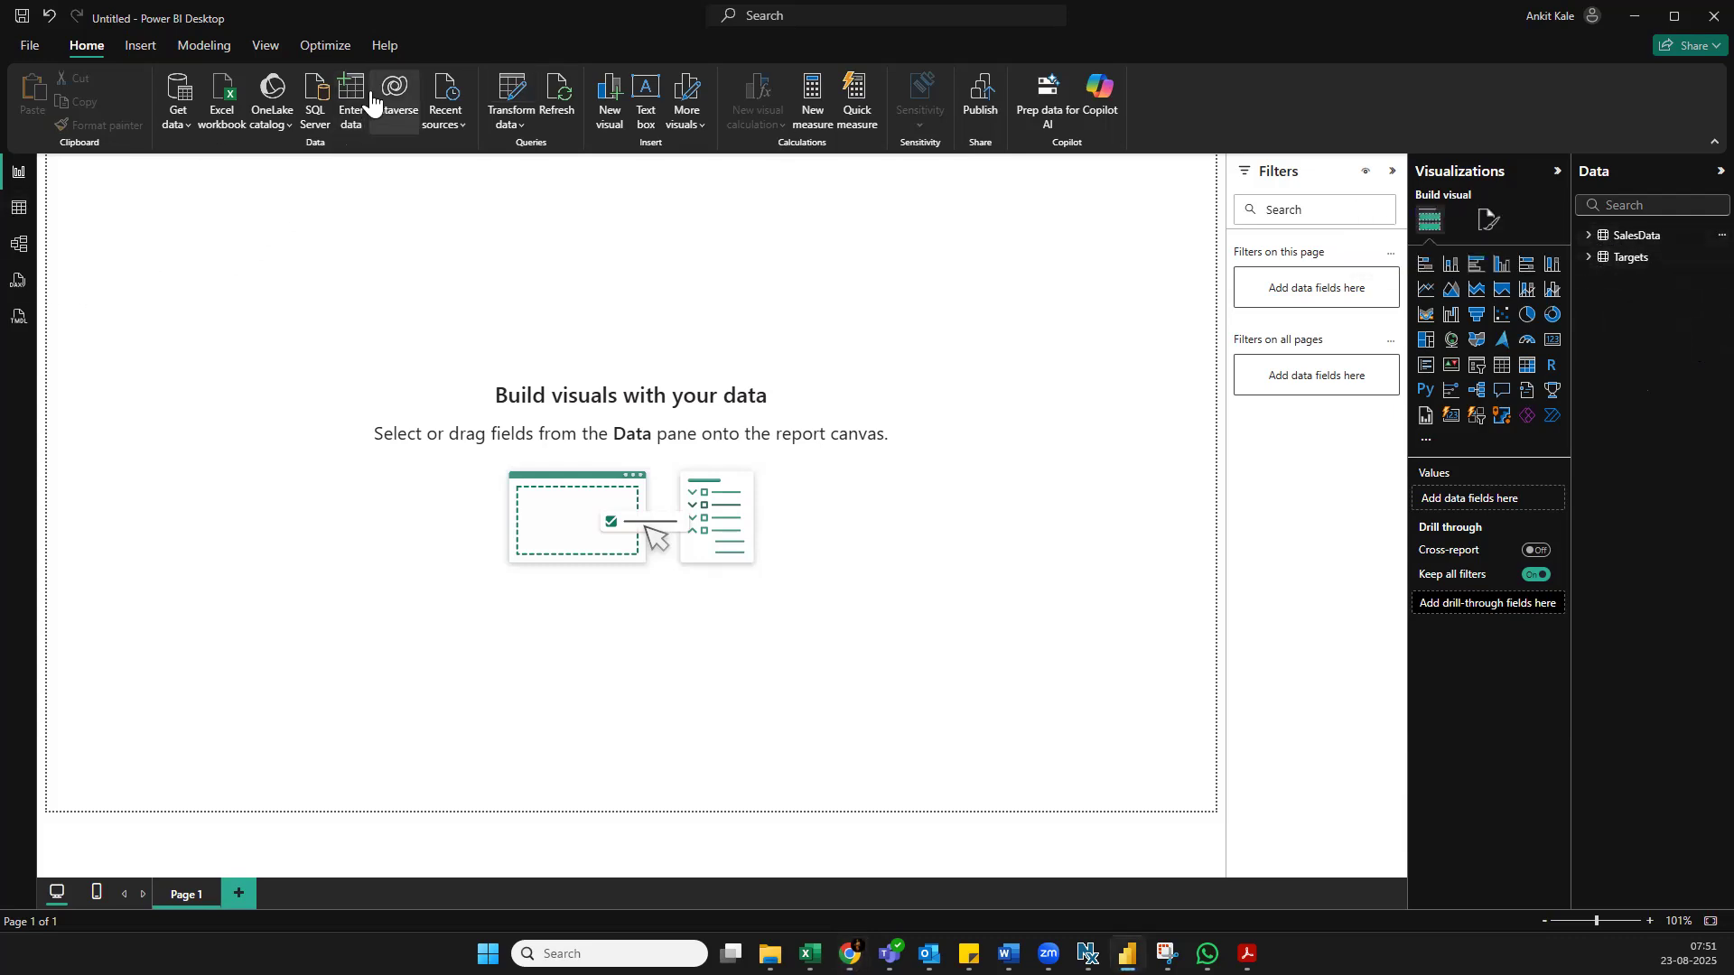
click(156, 47)
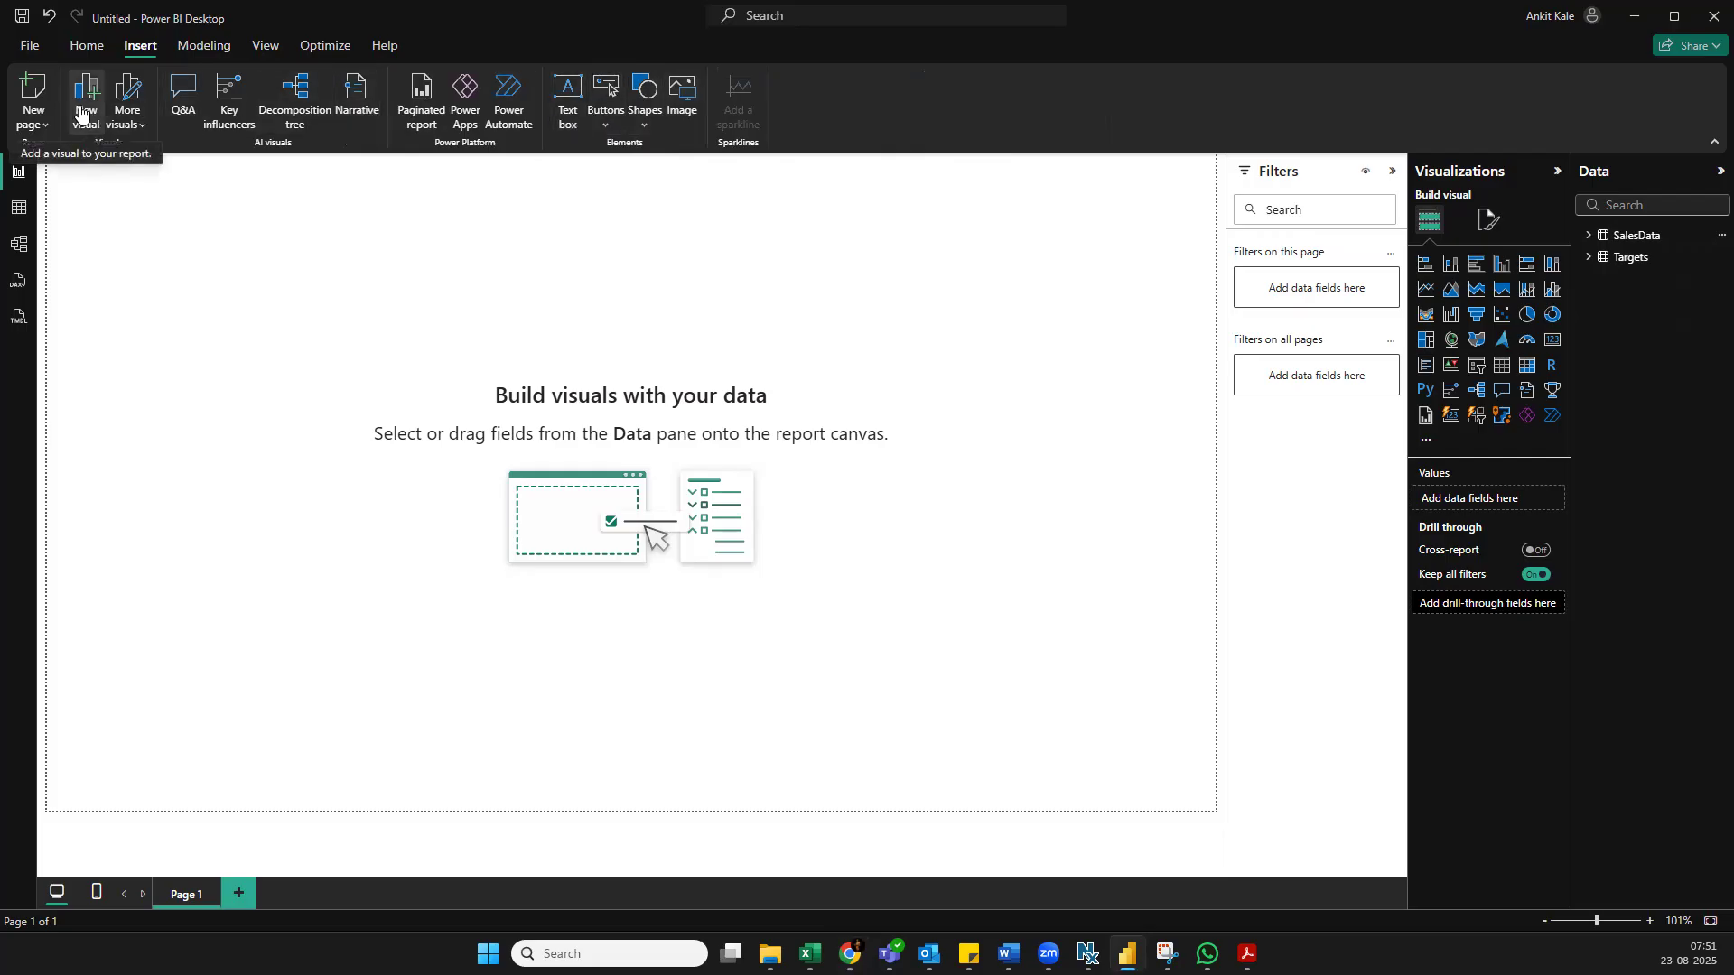
click(86, 46)
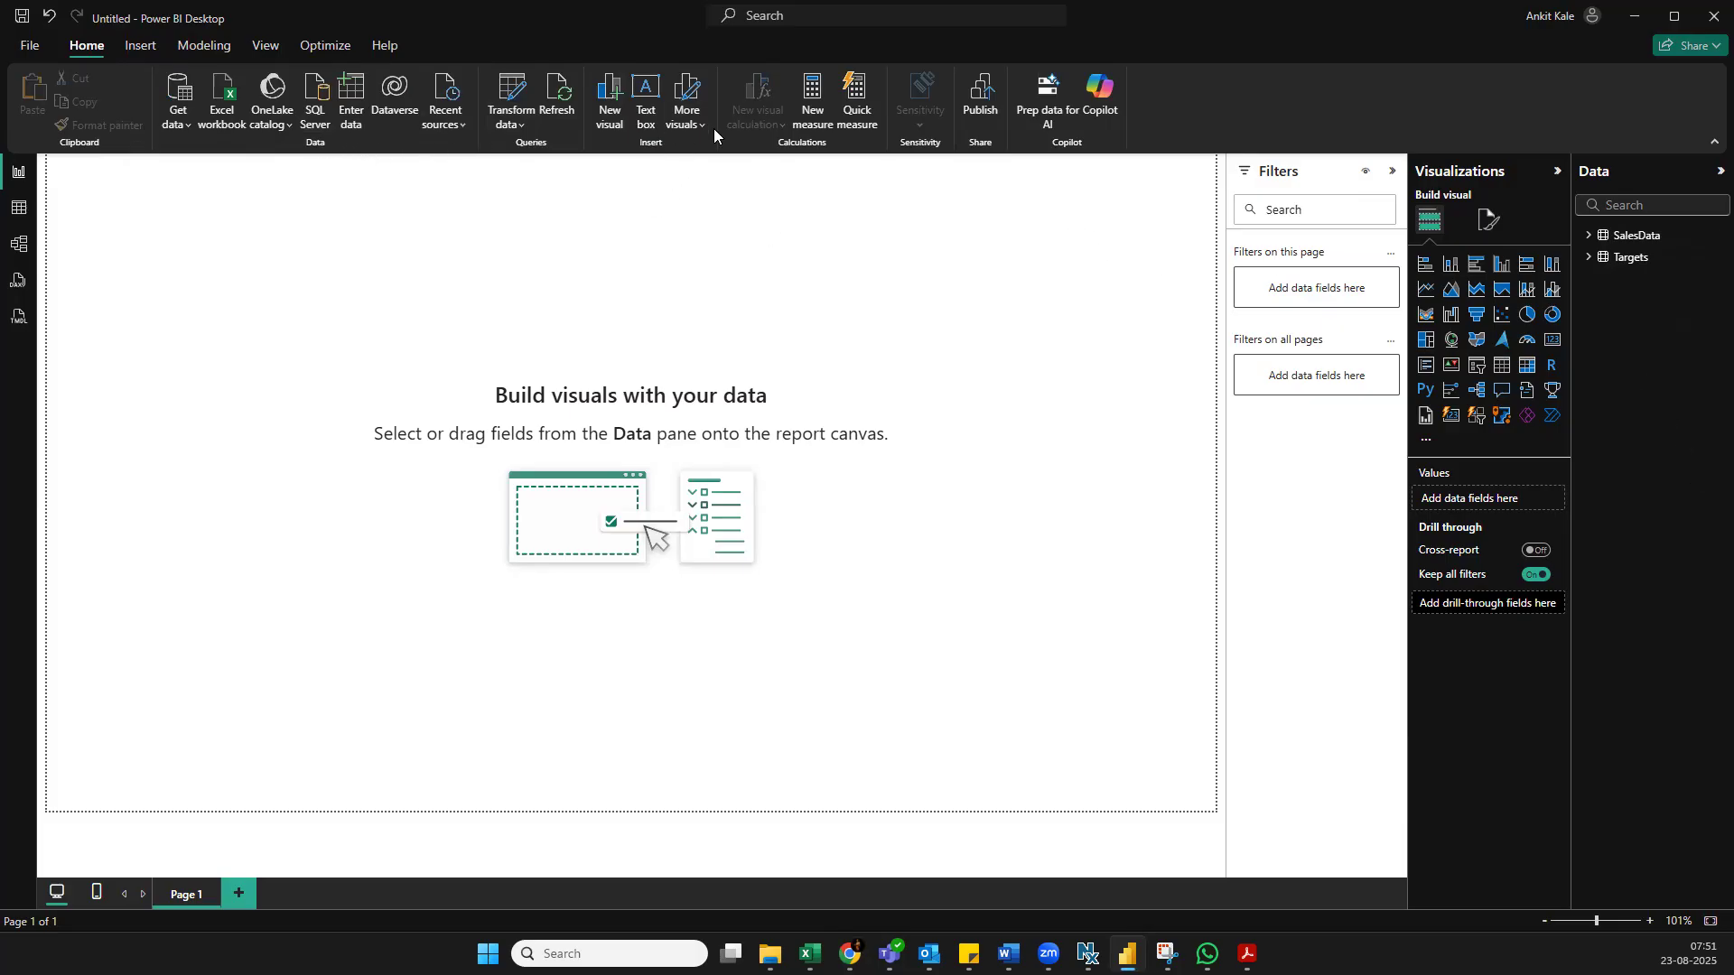
click(203, 45)
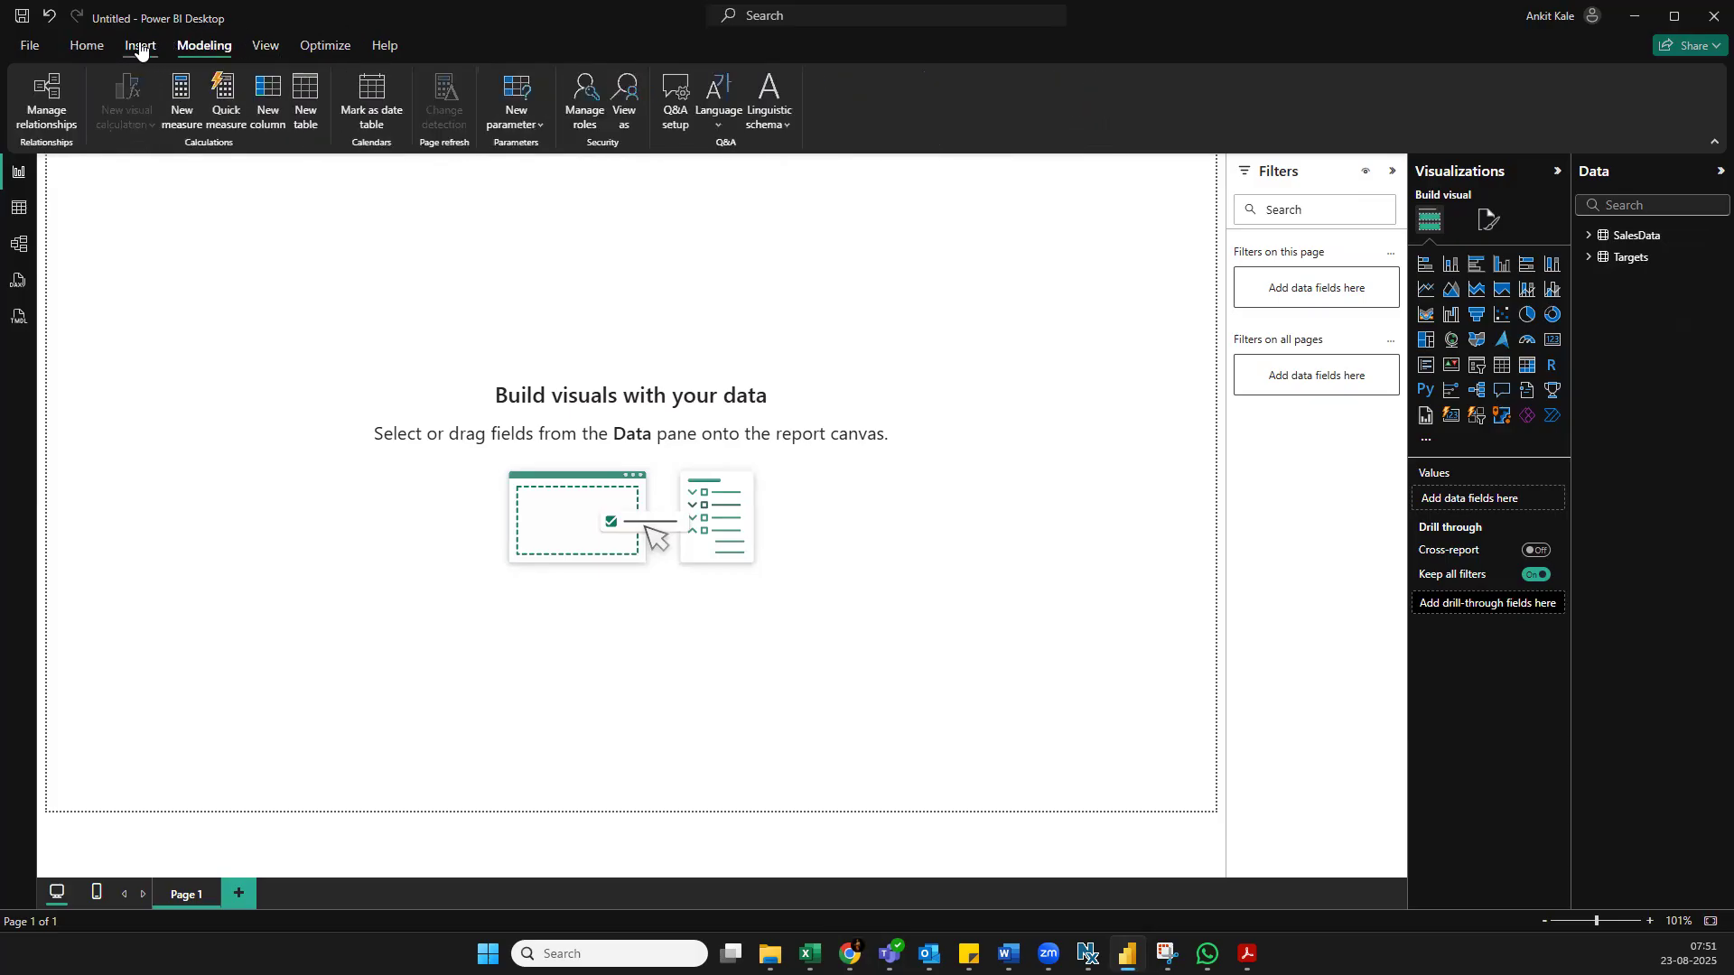
click(304, 98)
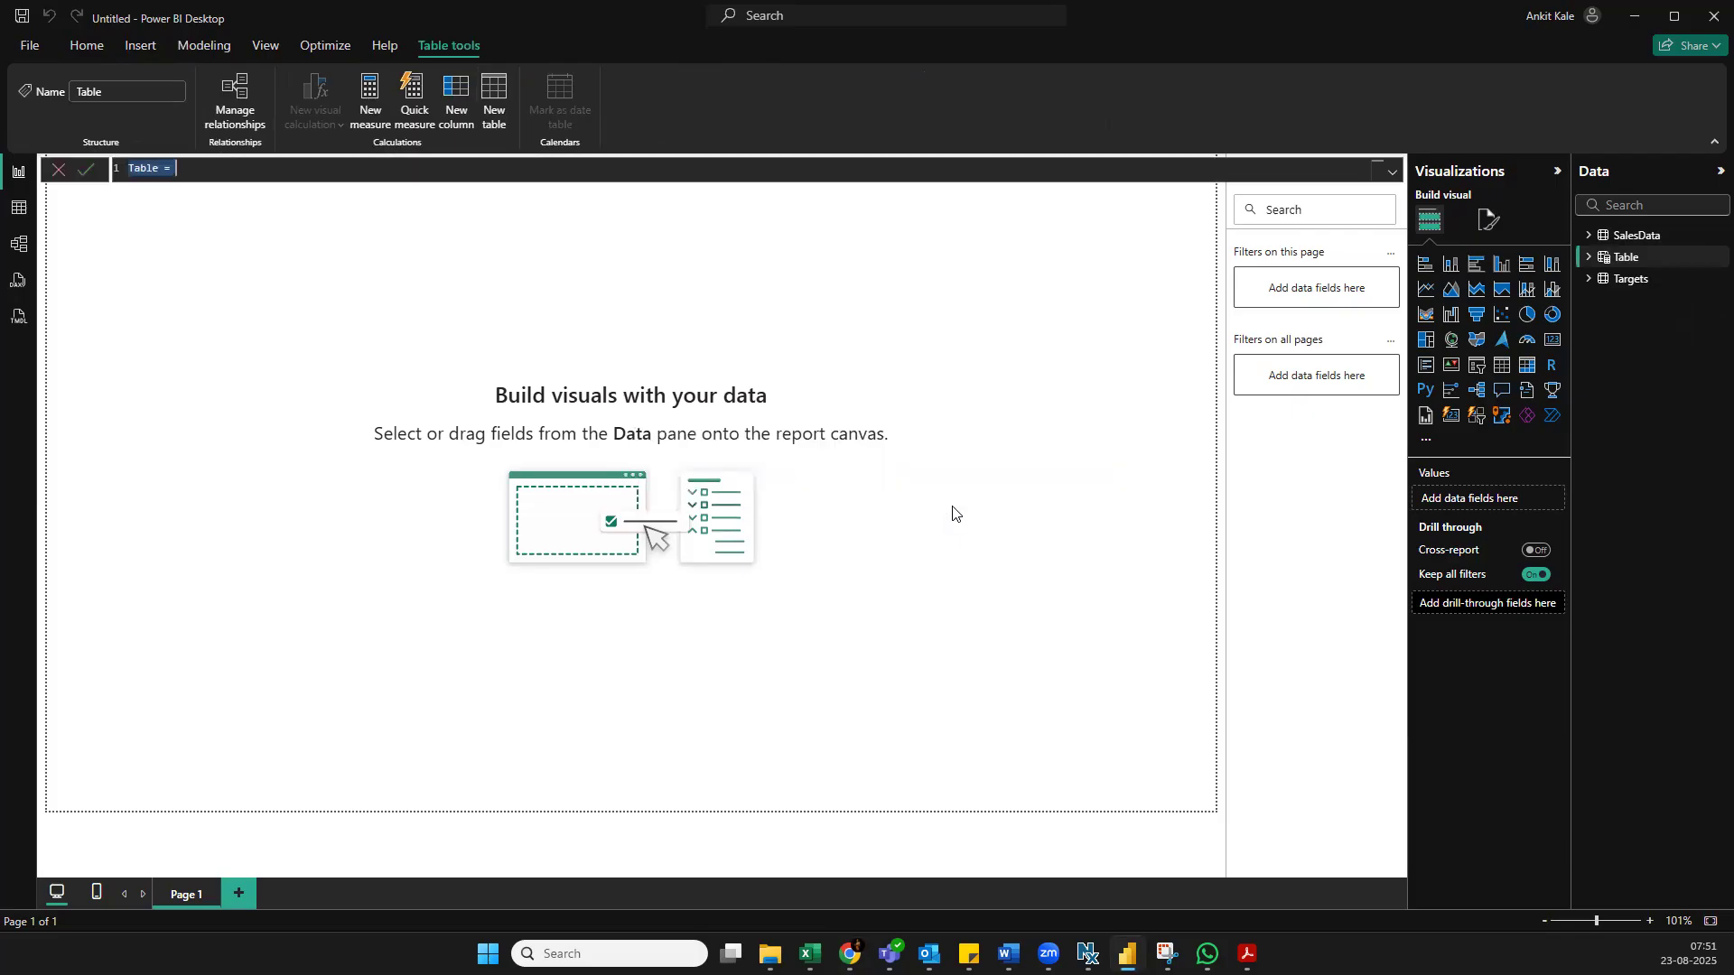
text(MEa)
key(BackSpace)
key(BackSpace)
text(easures)
text(={)
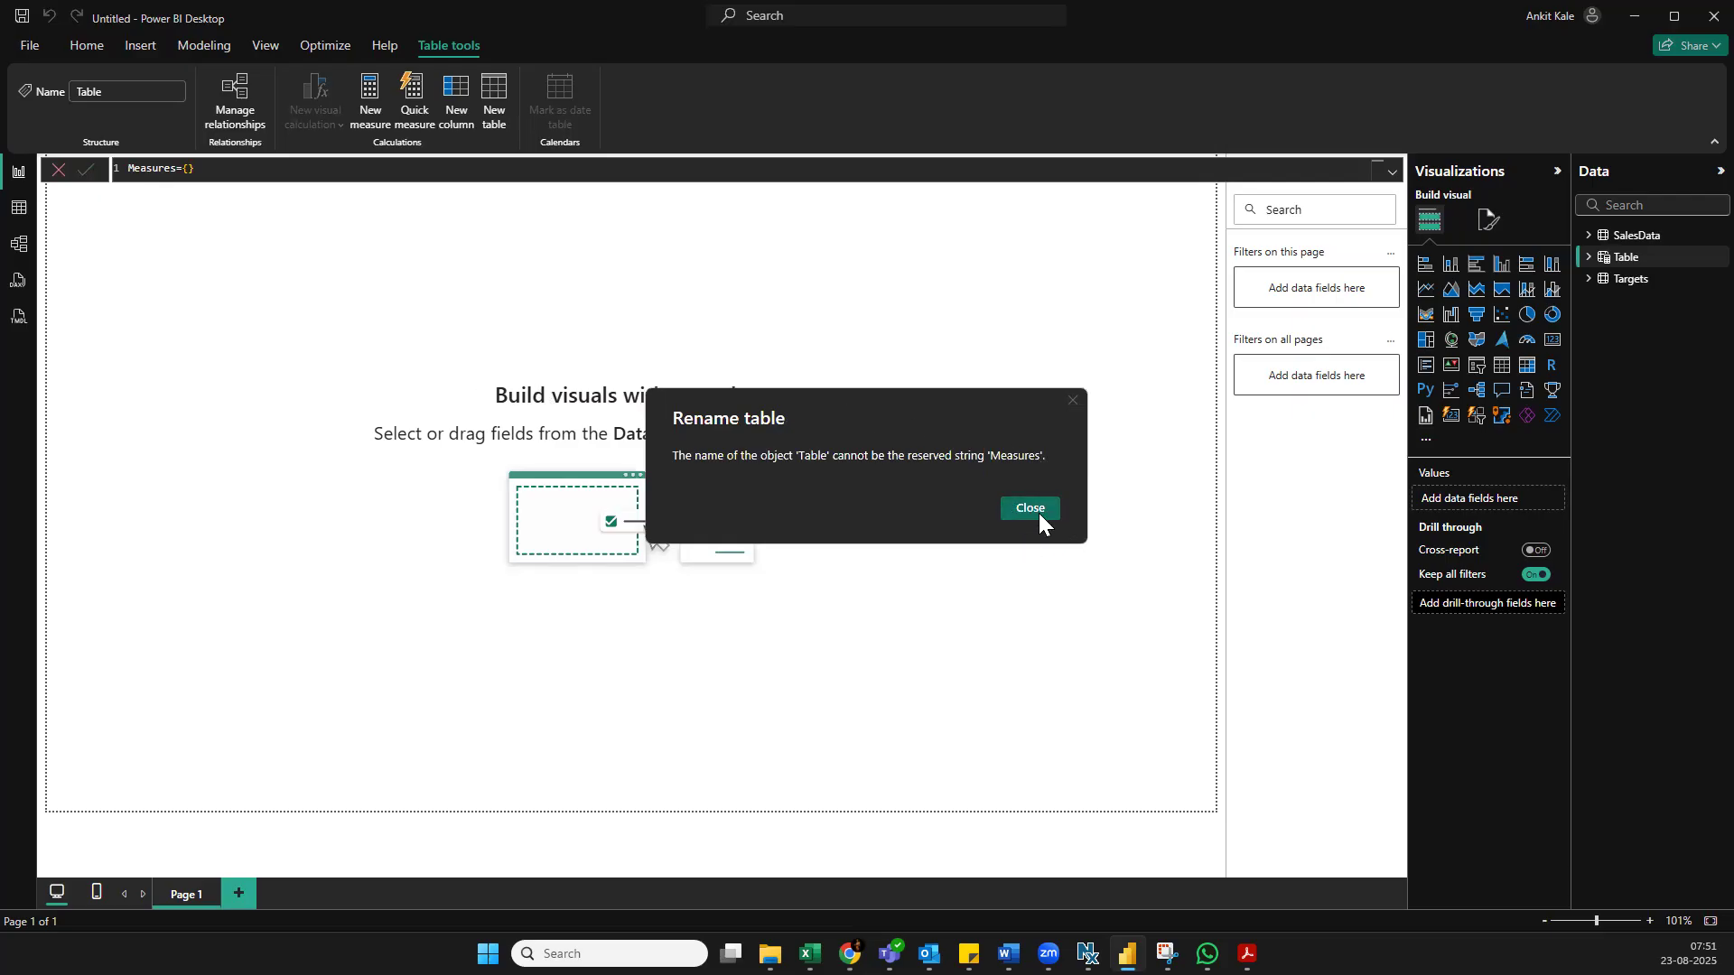
click(1036, 509)
Change the calculated table's name in its formula to Measures_Table and commit it
click(178, 166)
click(198, 173)
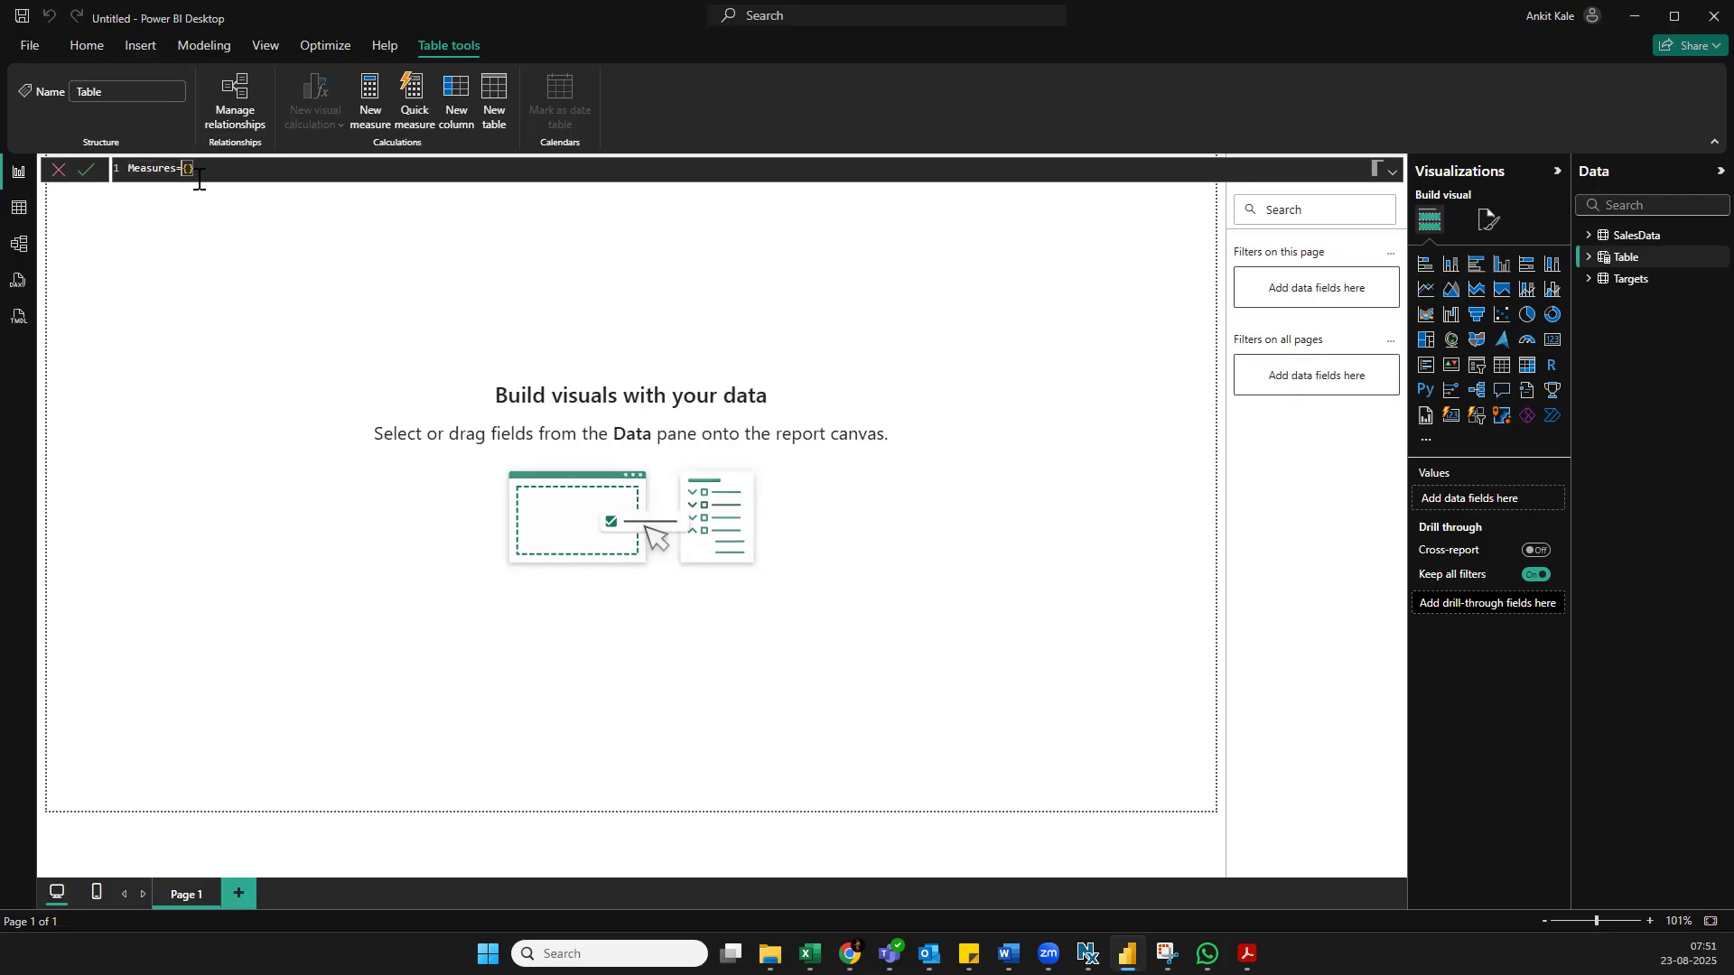
key(Return)
text(_Table)
click(300, 168)
key(Return)
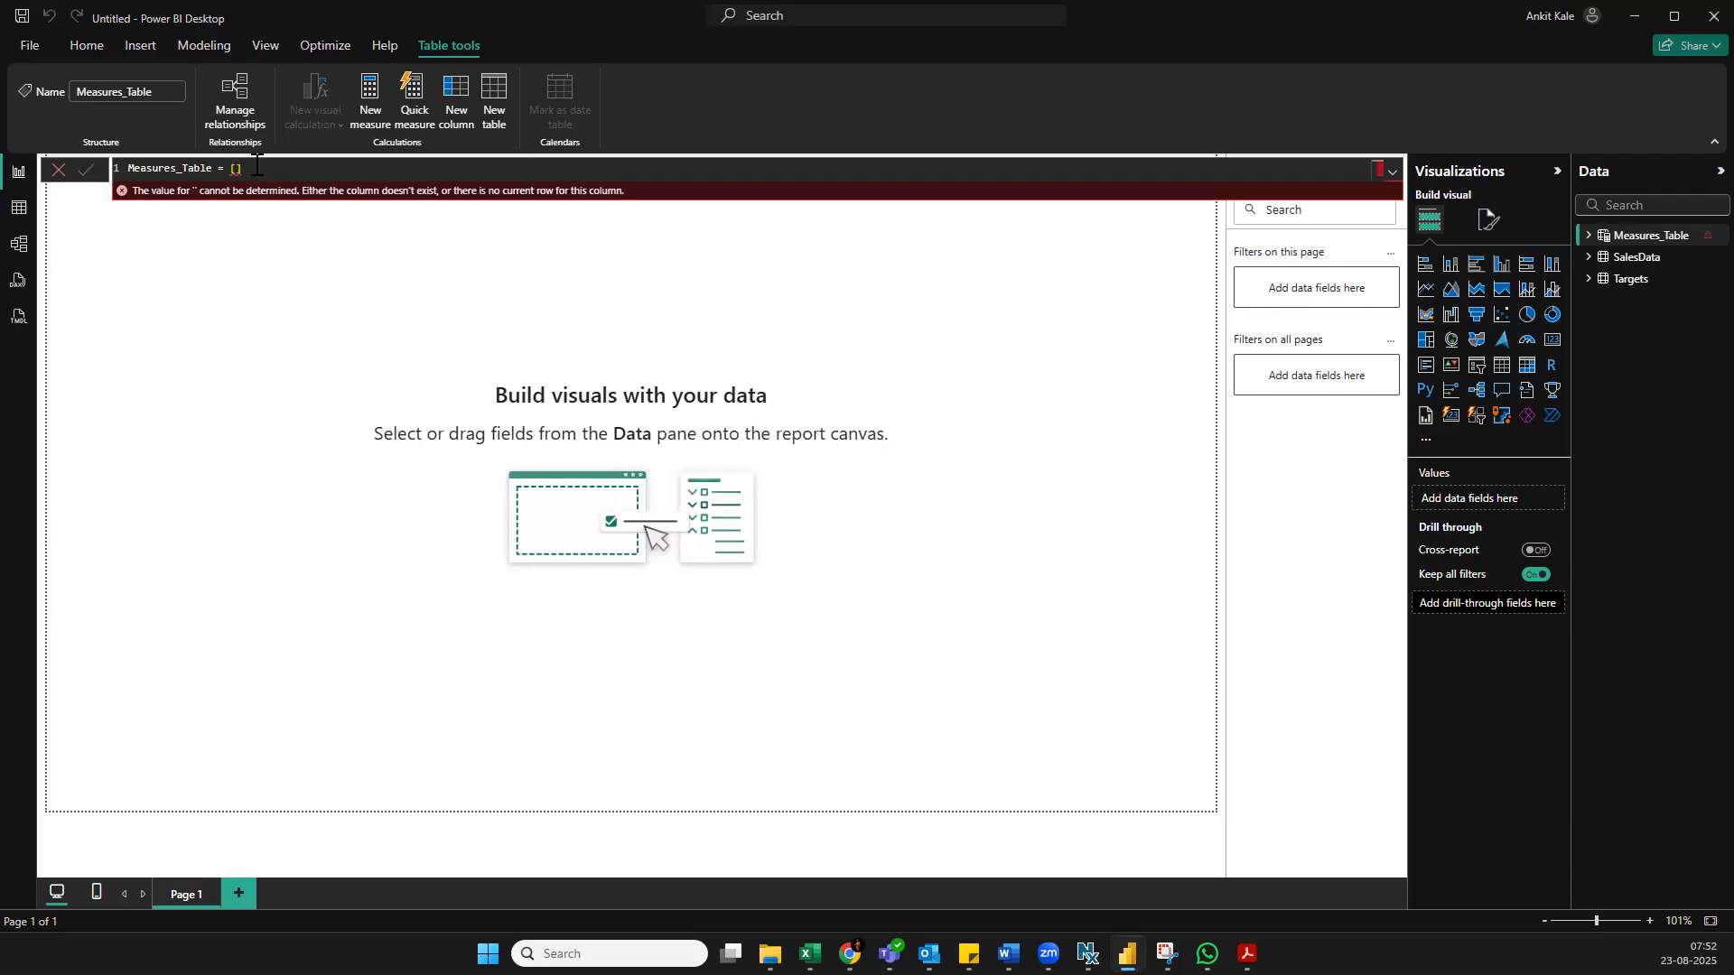
Clear the empty braces from the Measures_Table formula, leaving nothing after the equals sign
key(BackSpace)
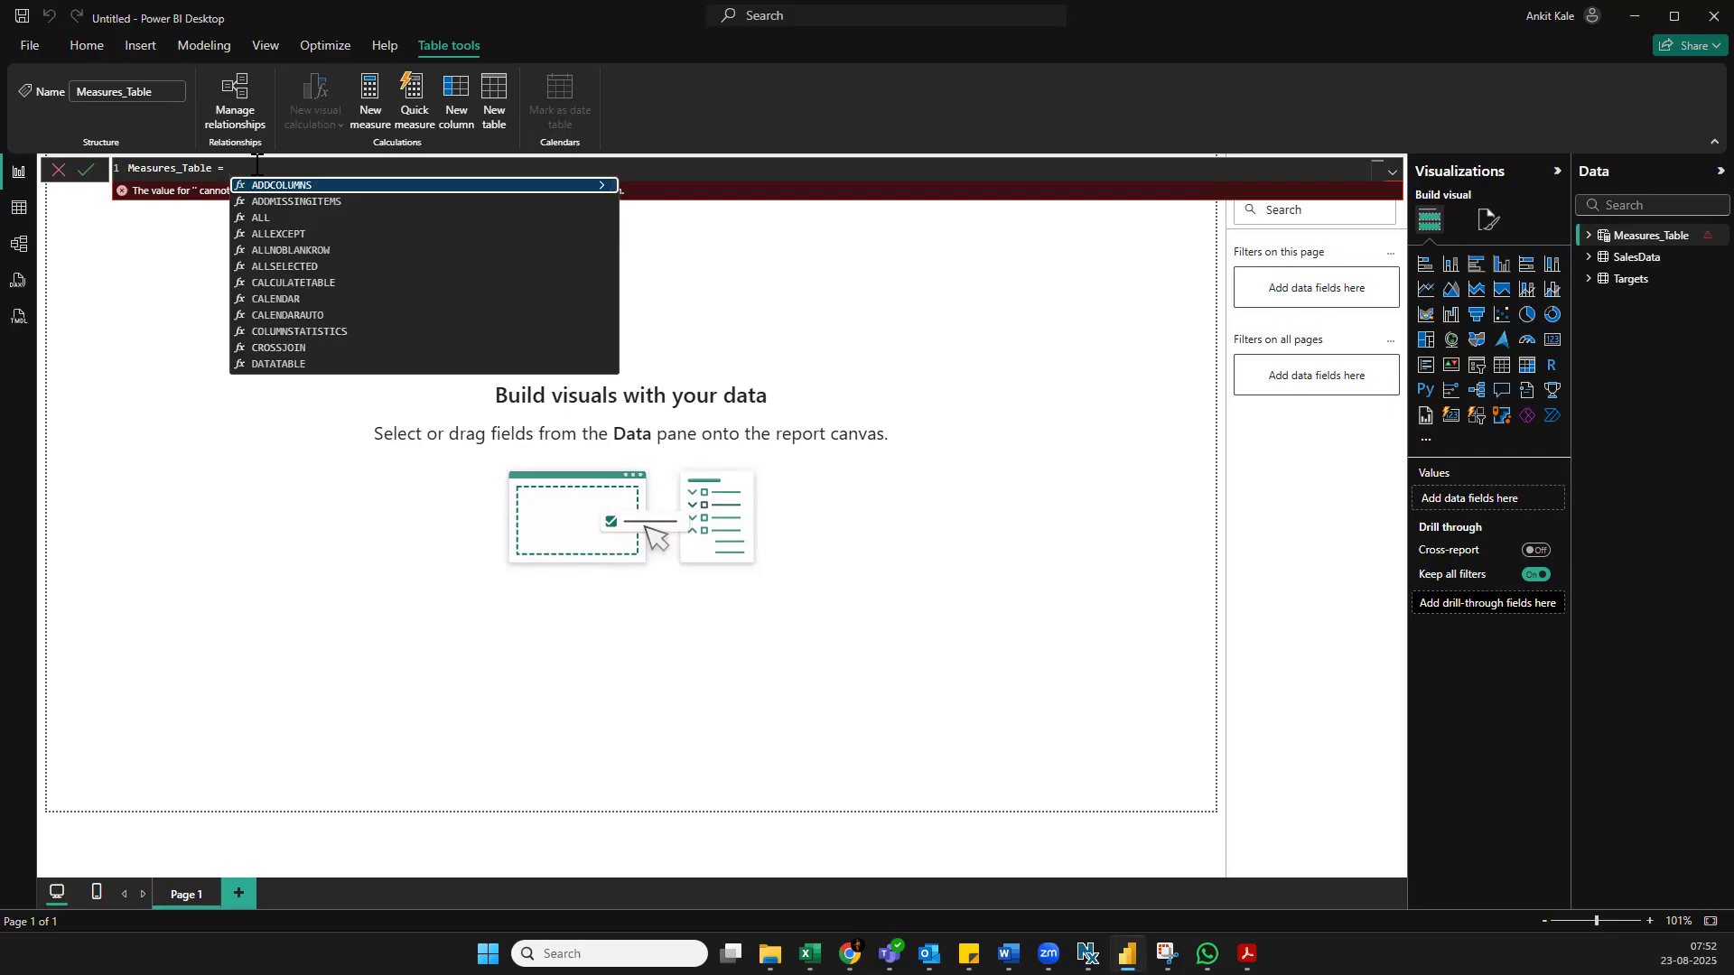
key(Tab)
key(BackSpace)
key(BackSpace)
key(BackSpace)
key(BackSpace)
key(BackSpace)
key(BackSpace)
key(BackSpace)
key(BackSpace)
key(BackSpace)
key(BackSpace)
key(BackSpace)
key(BackSpace)
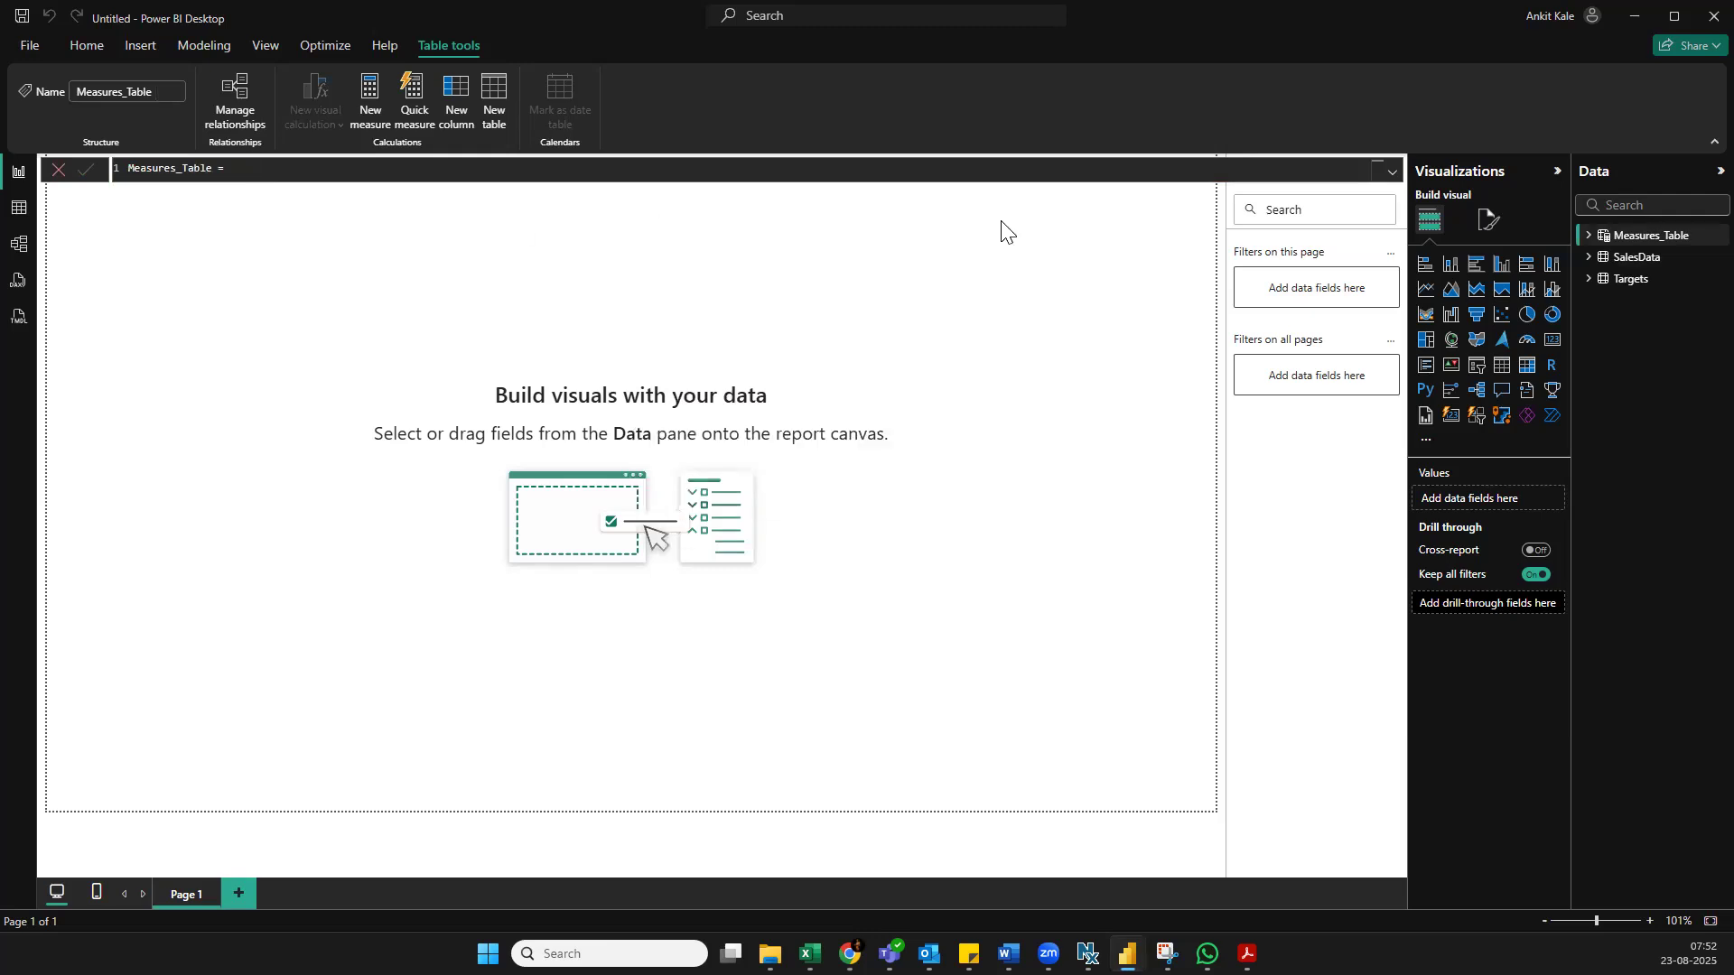
Expand Measures_Table and SalesData to list their fields, and check the options available for Measures_Table and its column
click(1591, 244)
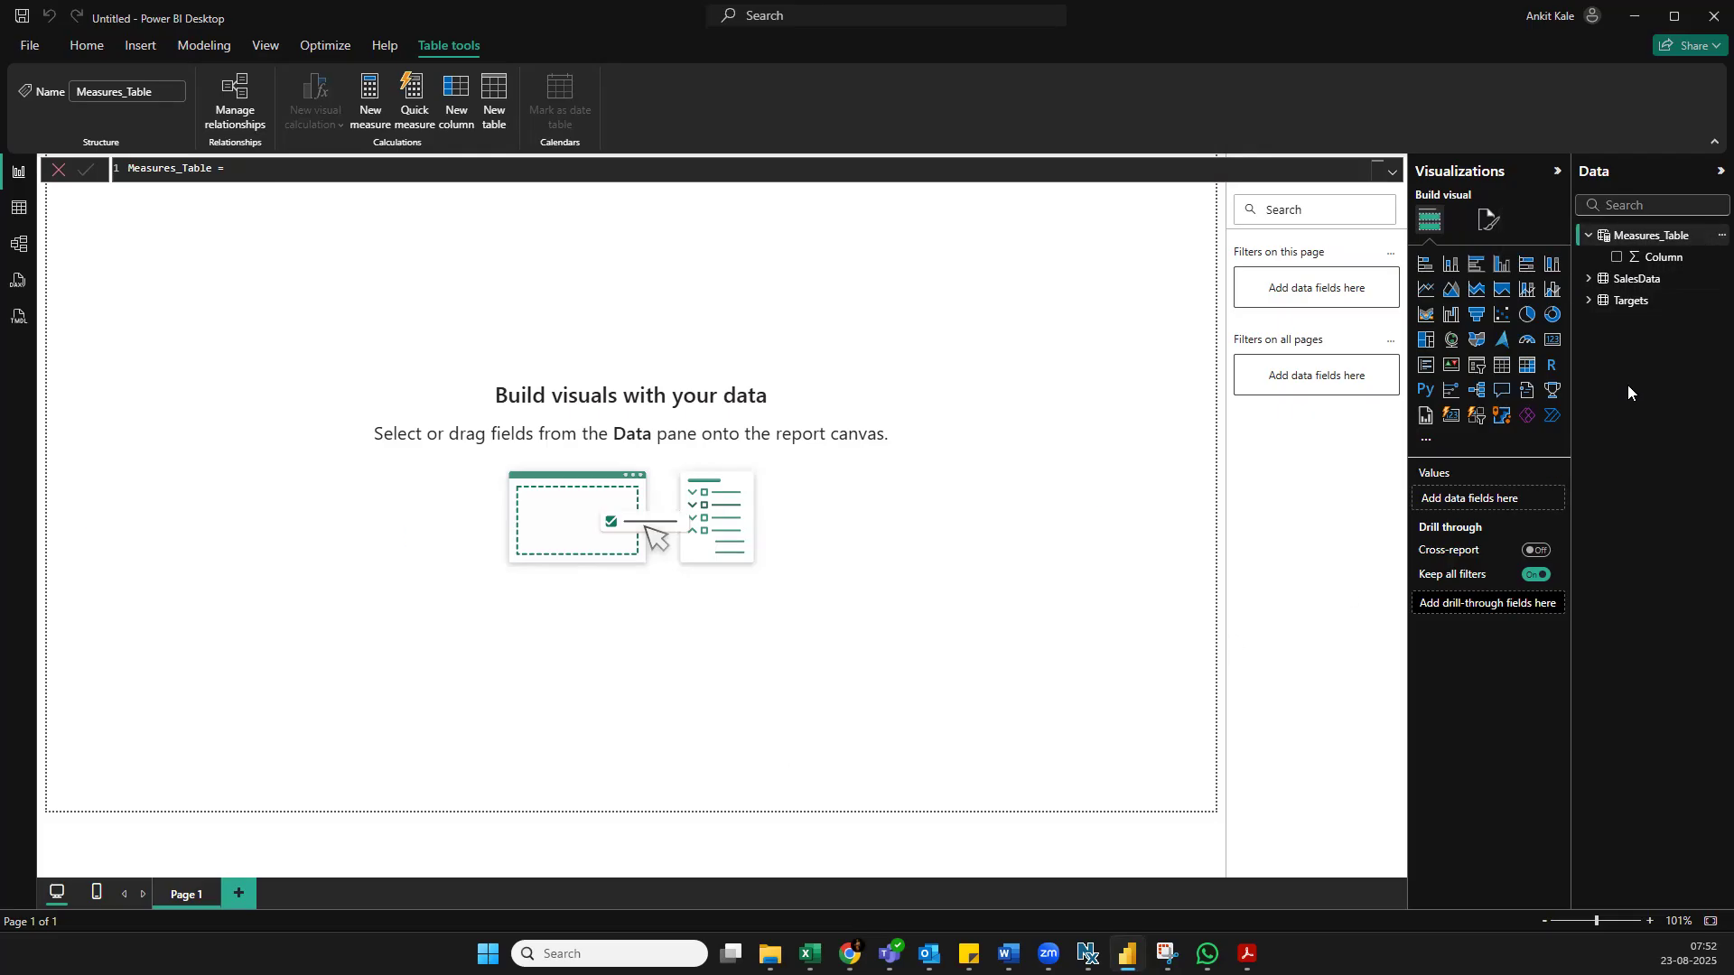
click(1591, 278)
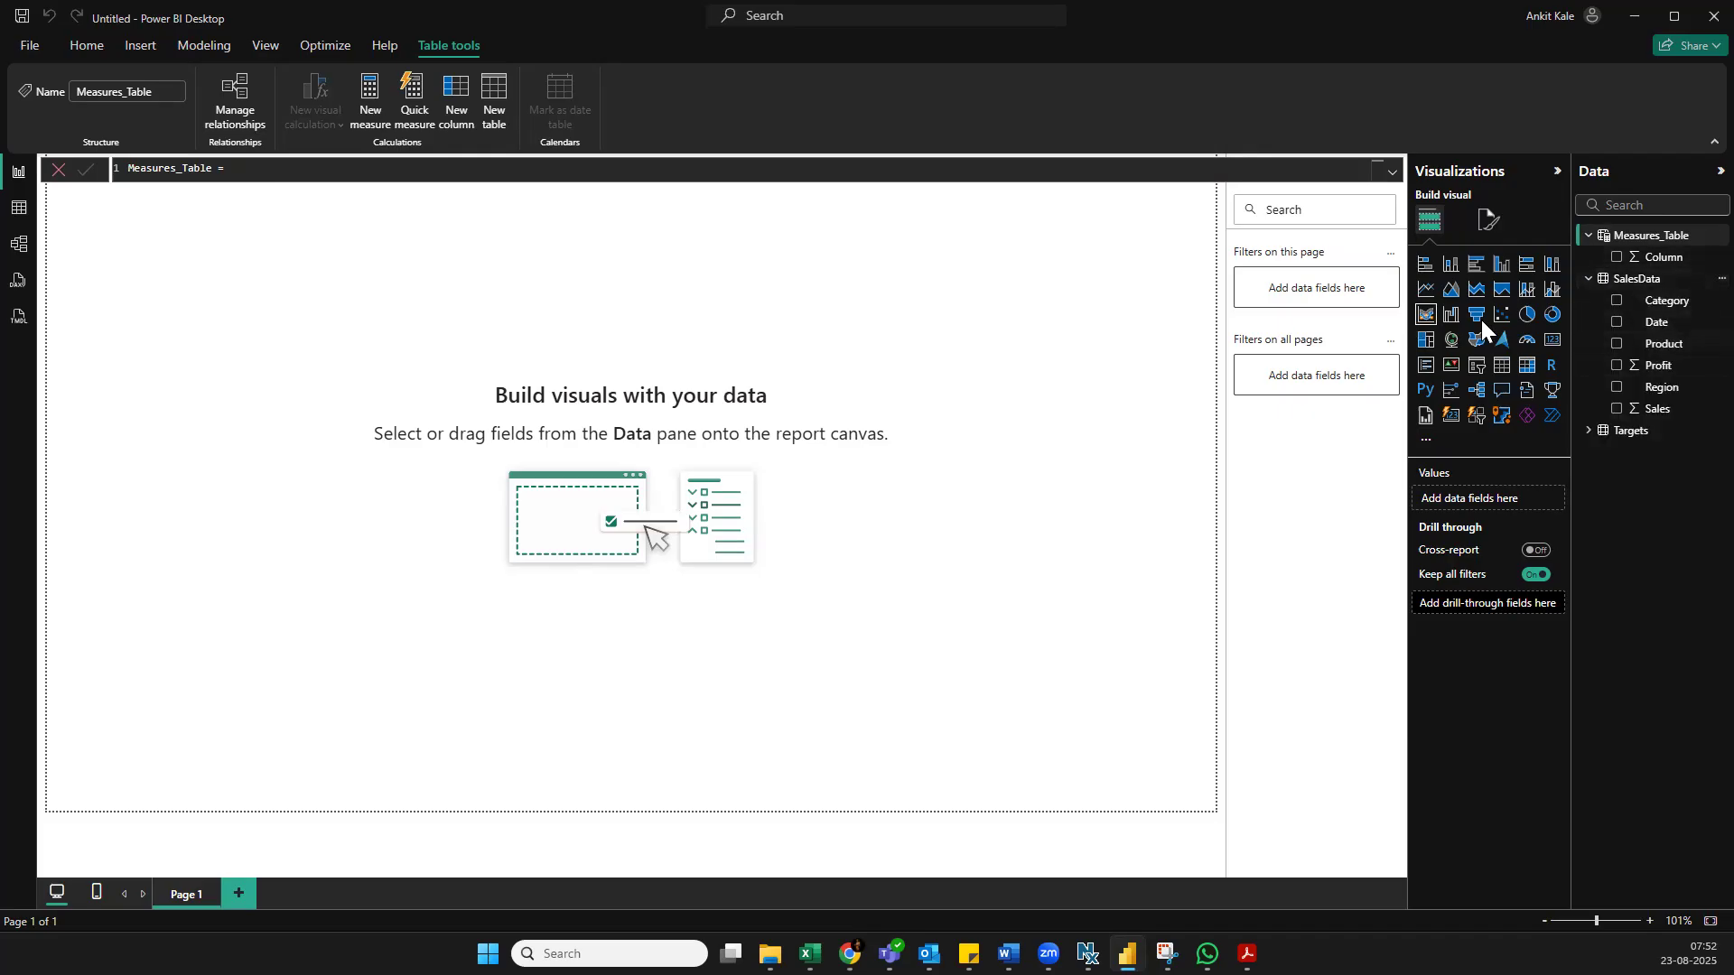
right_click(1691, 261)
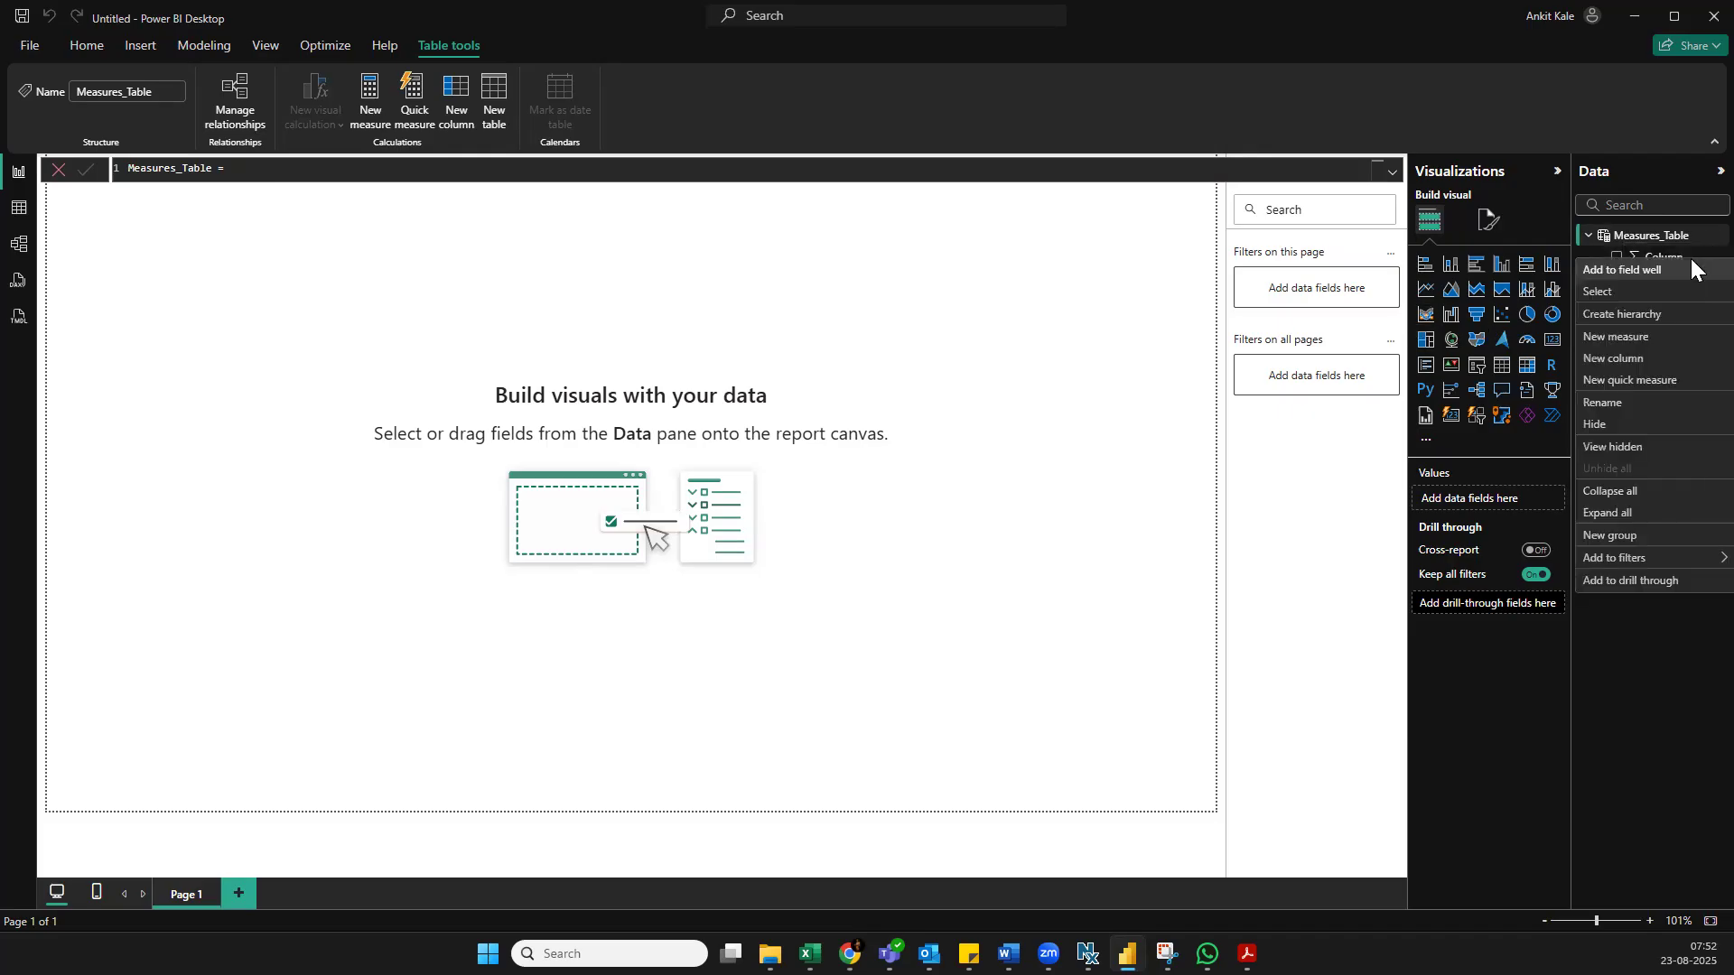
click(1660, 236)
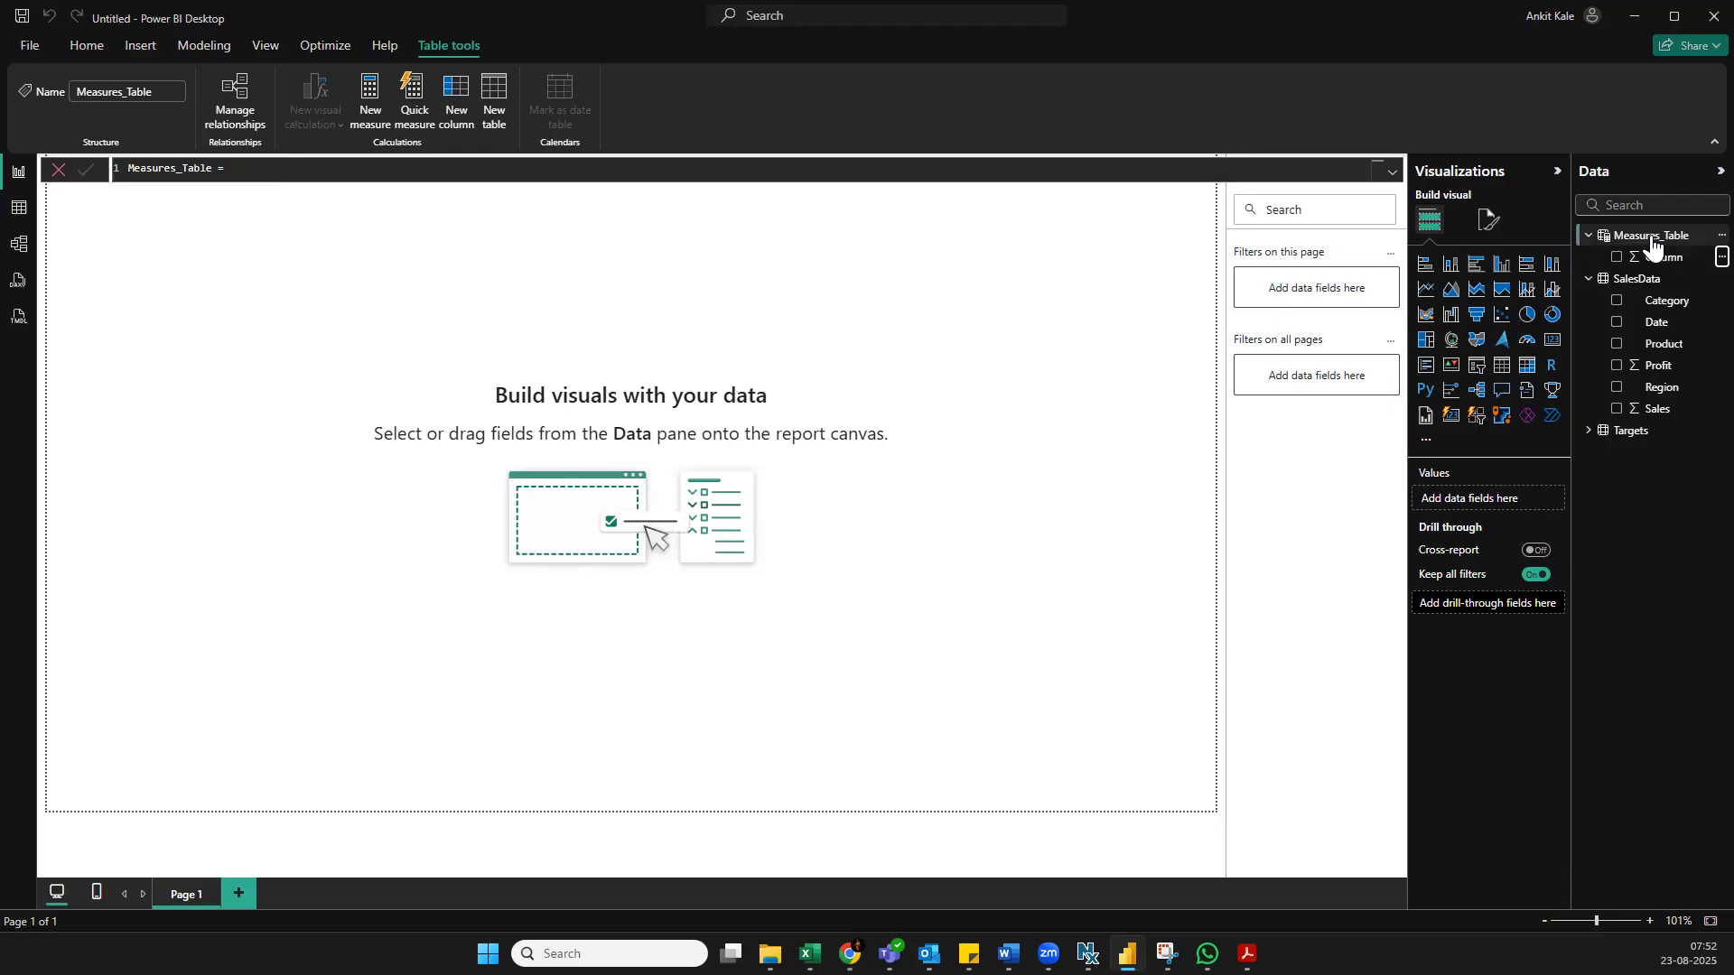
click(1720, 235)
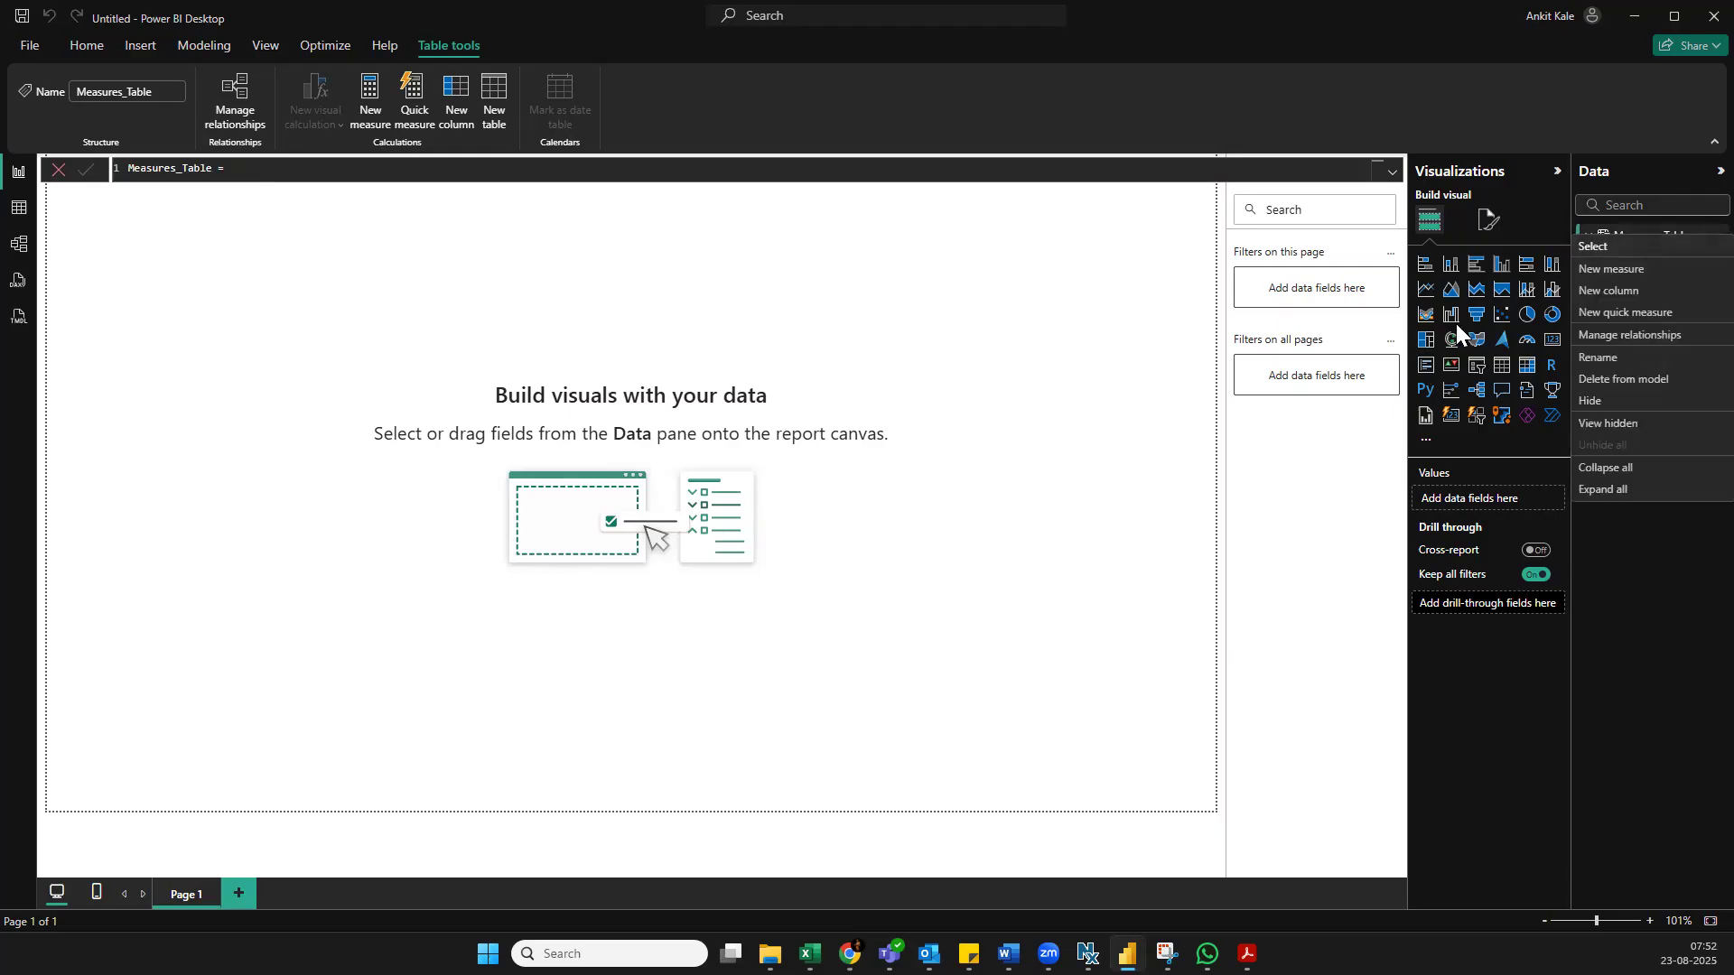
click(1706, 540)
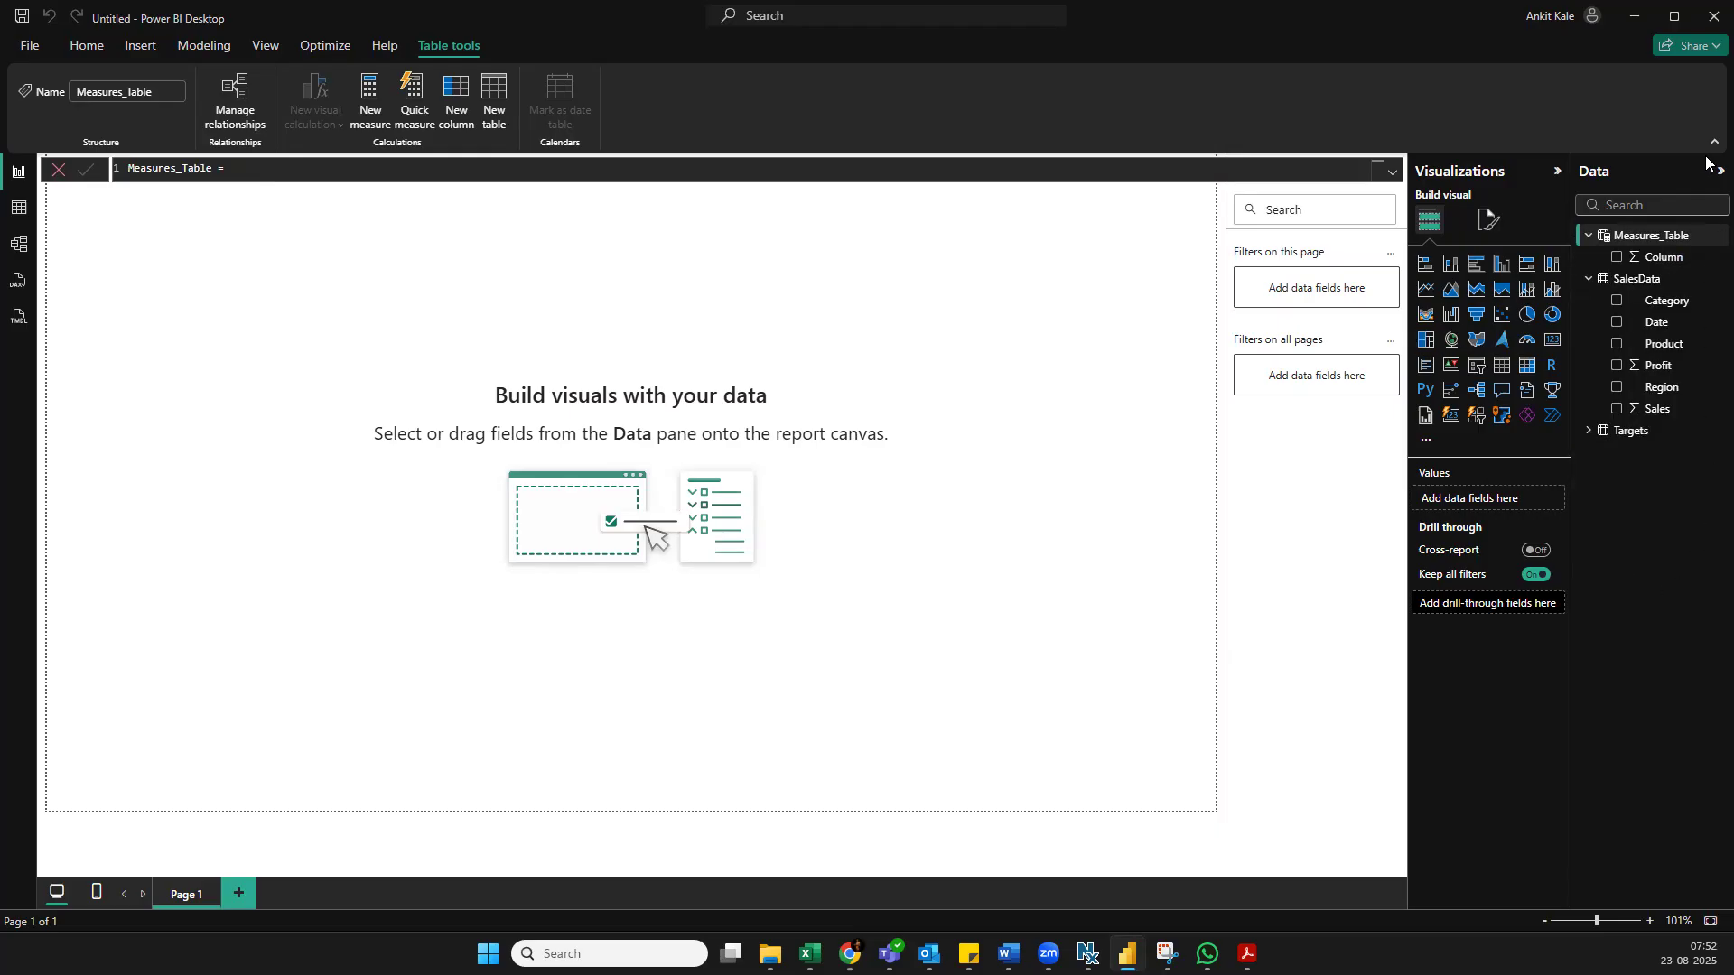
Start a new measure in Measures_Table and name it Total Sales in the formula
right_click(1688, 233)
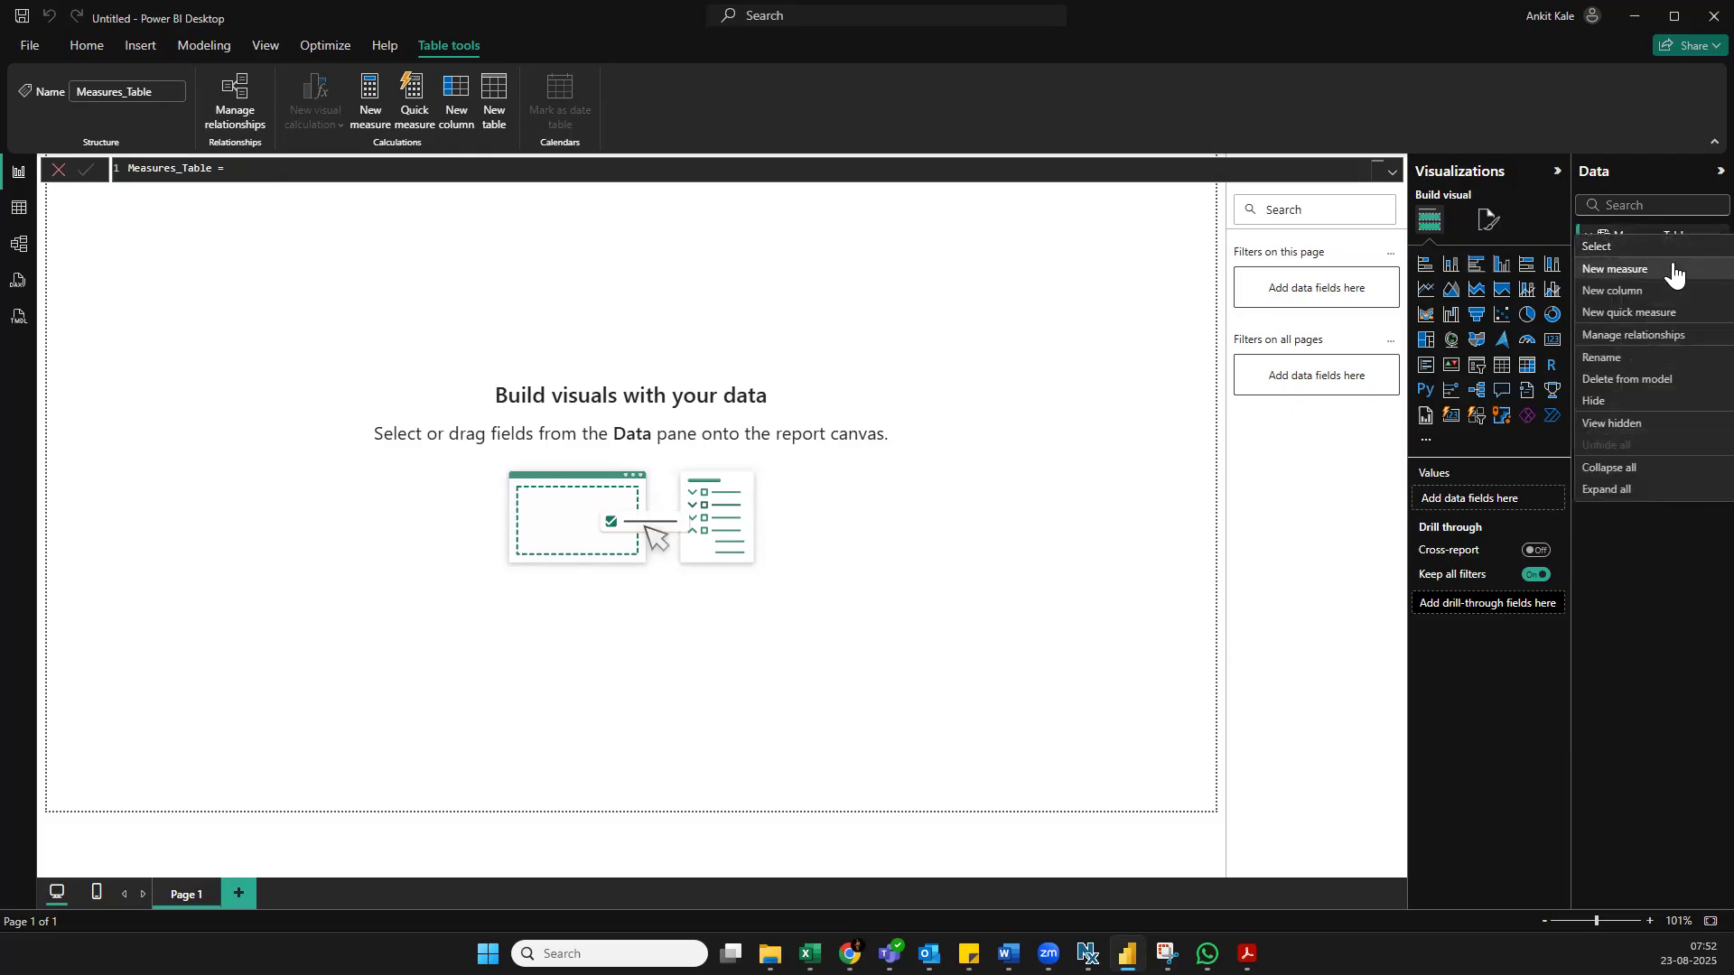
click(1678, 269)
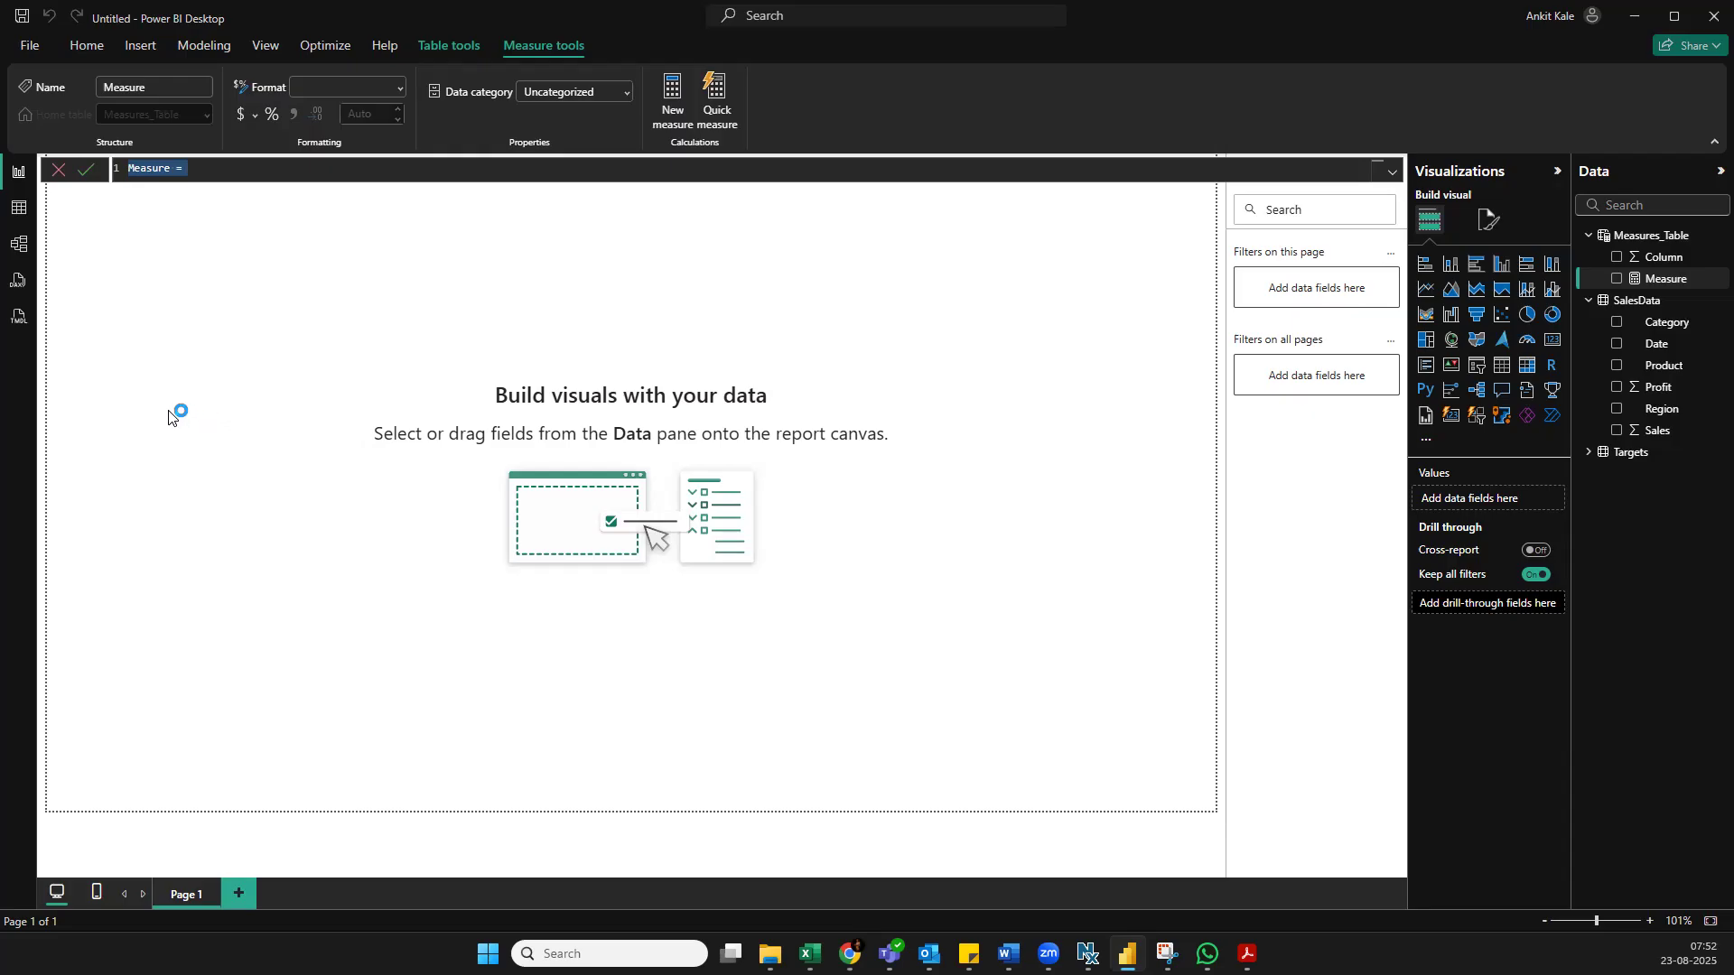
text(Toat)
key(BackSpace)
key(BackSpace)
text(tal Sales)
text(=s)
key(ctrl+s)
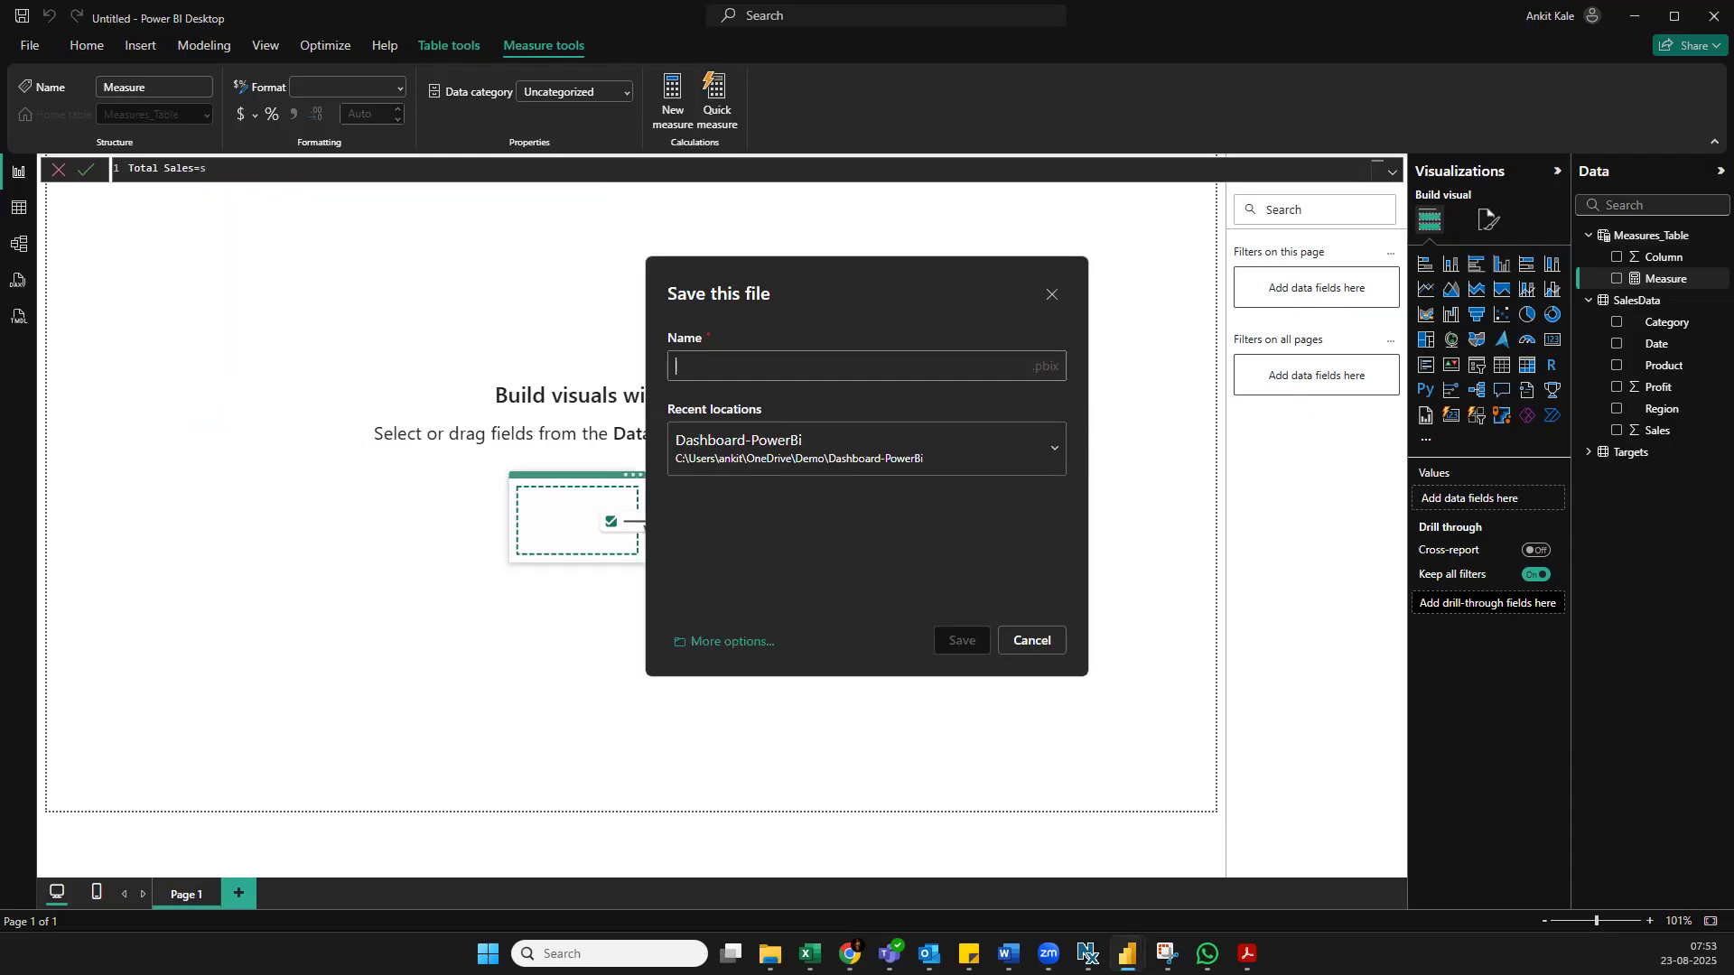
click(1053, 295)
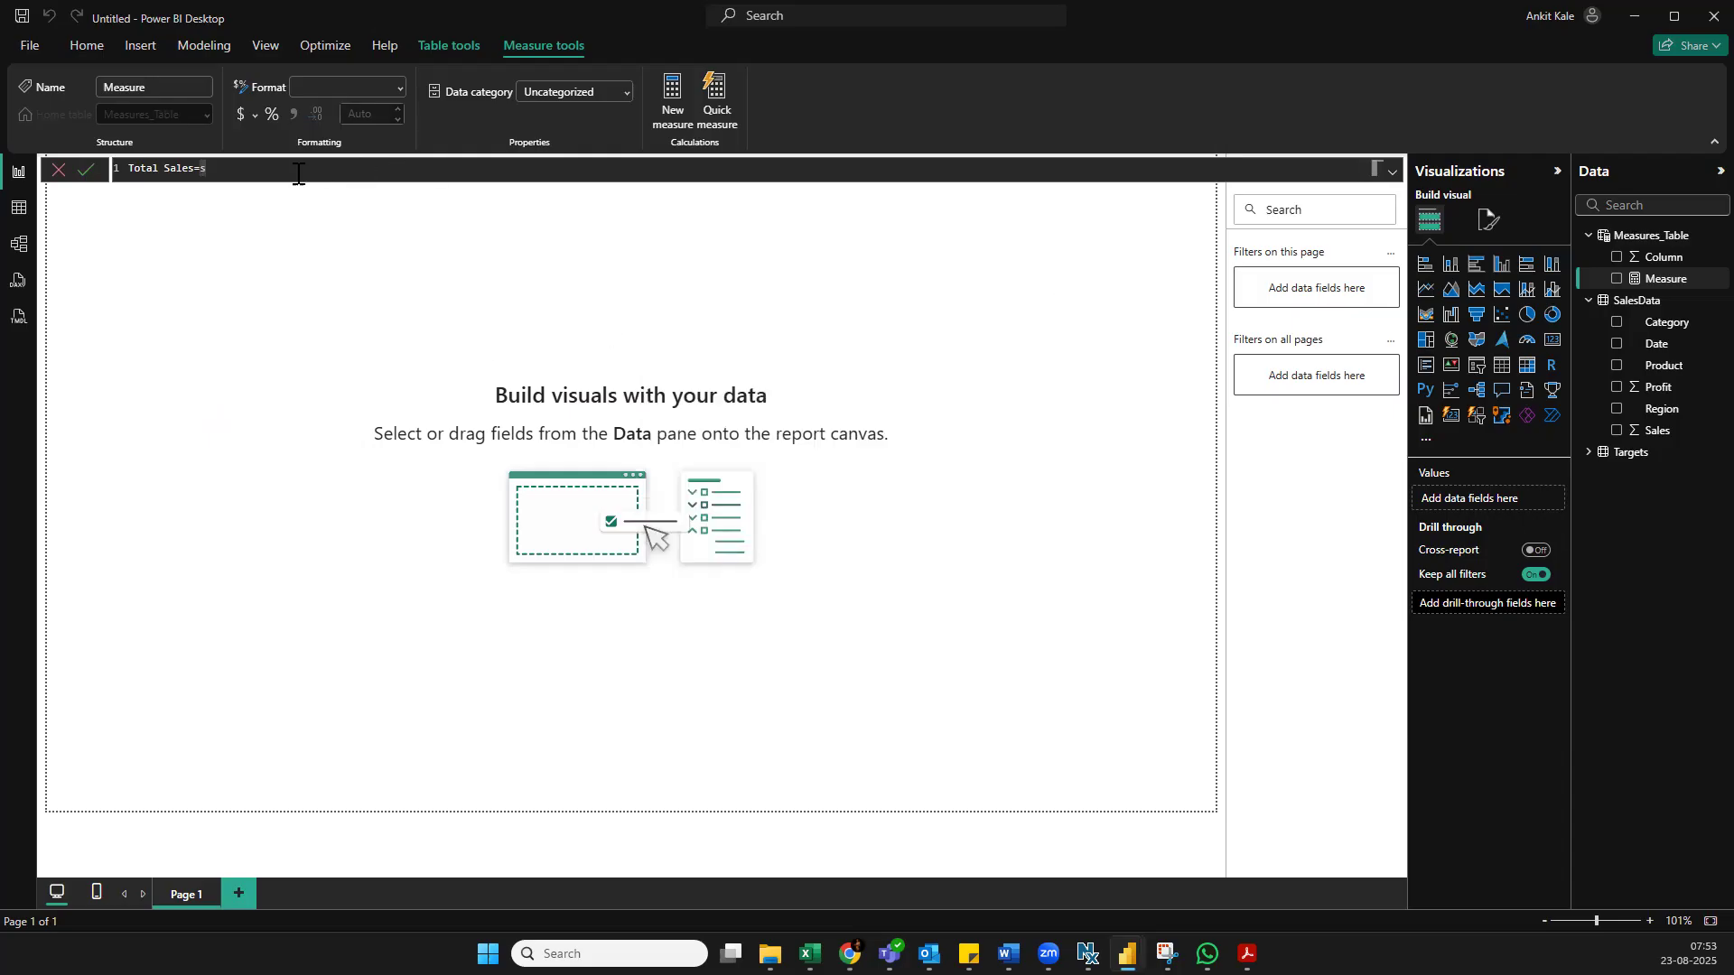
Complete the Total Sales formula as SUM(SalesData[Sales]) and commit the measure
text(um)
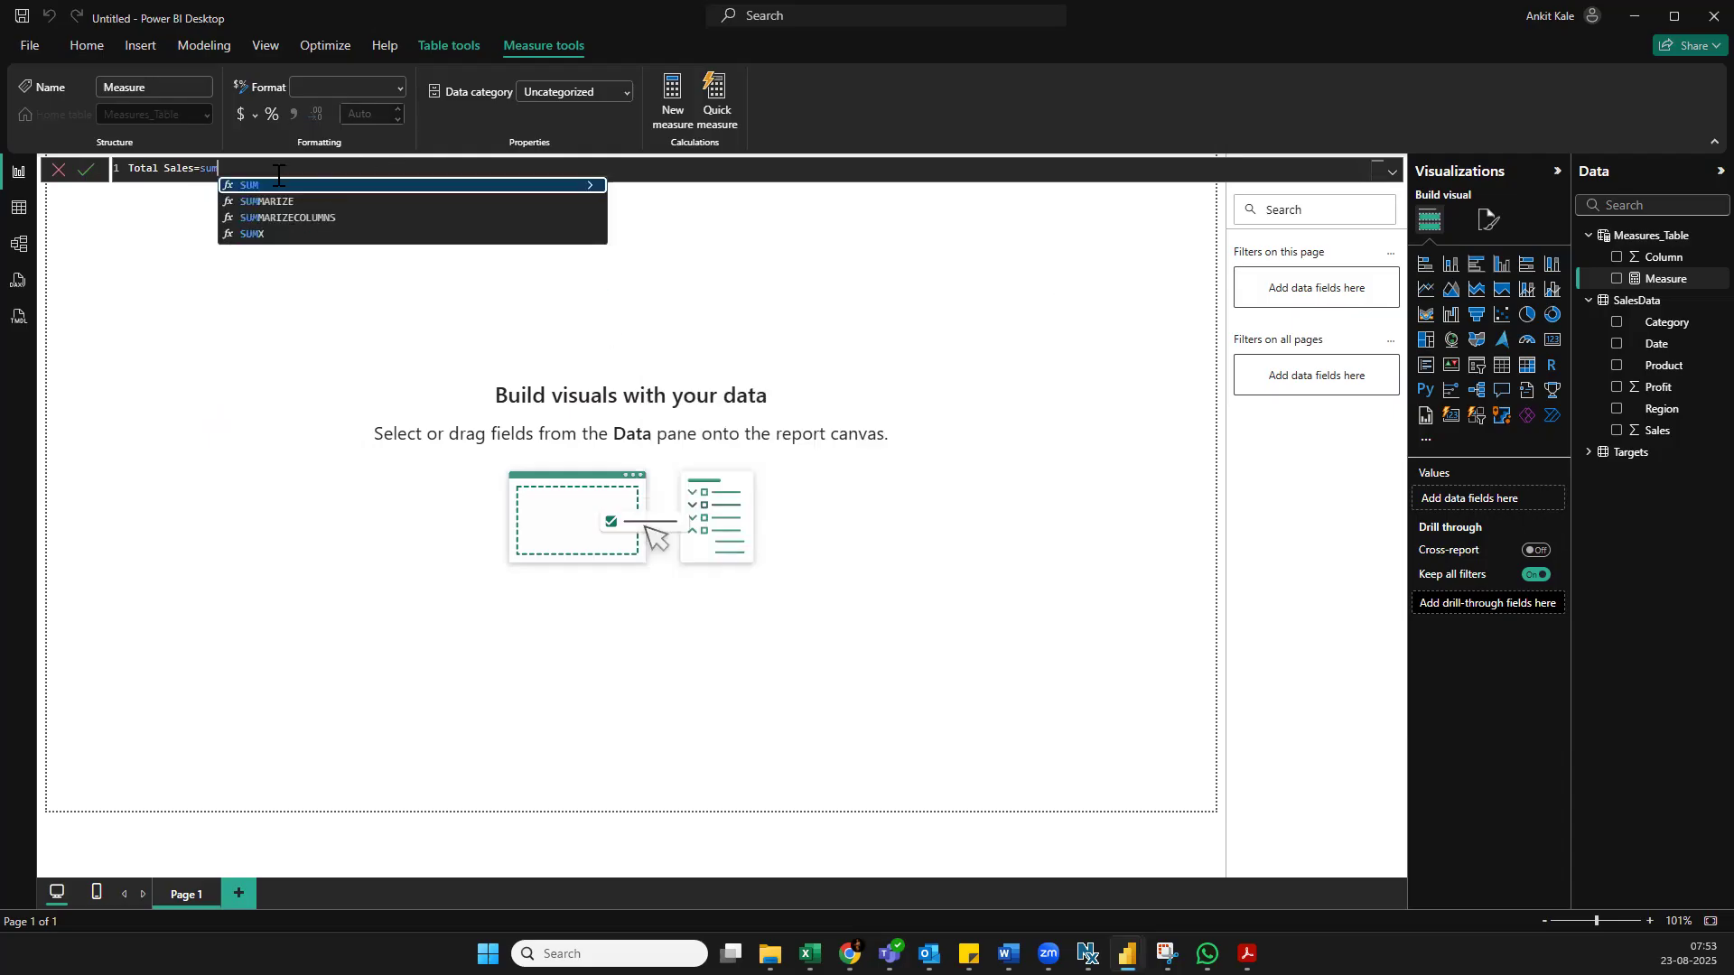
key(Tab)
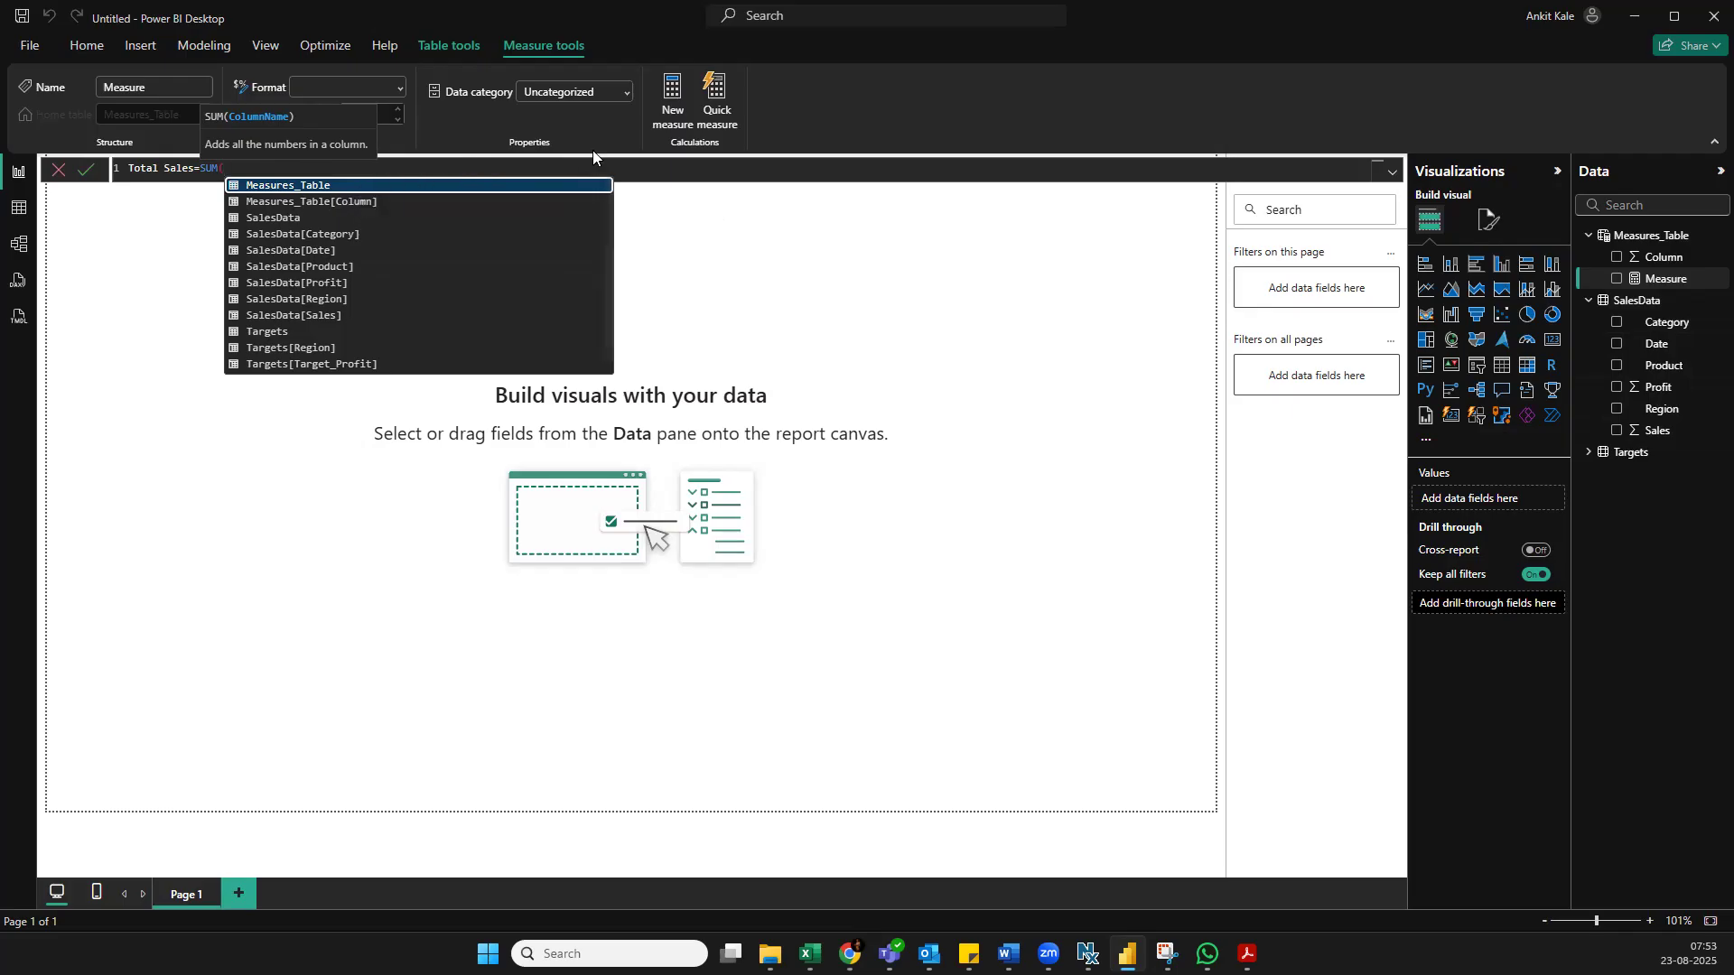
text(sal)
key(BackSpace)
key(BackSpace)
key(BackSpace)
text(sales)
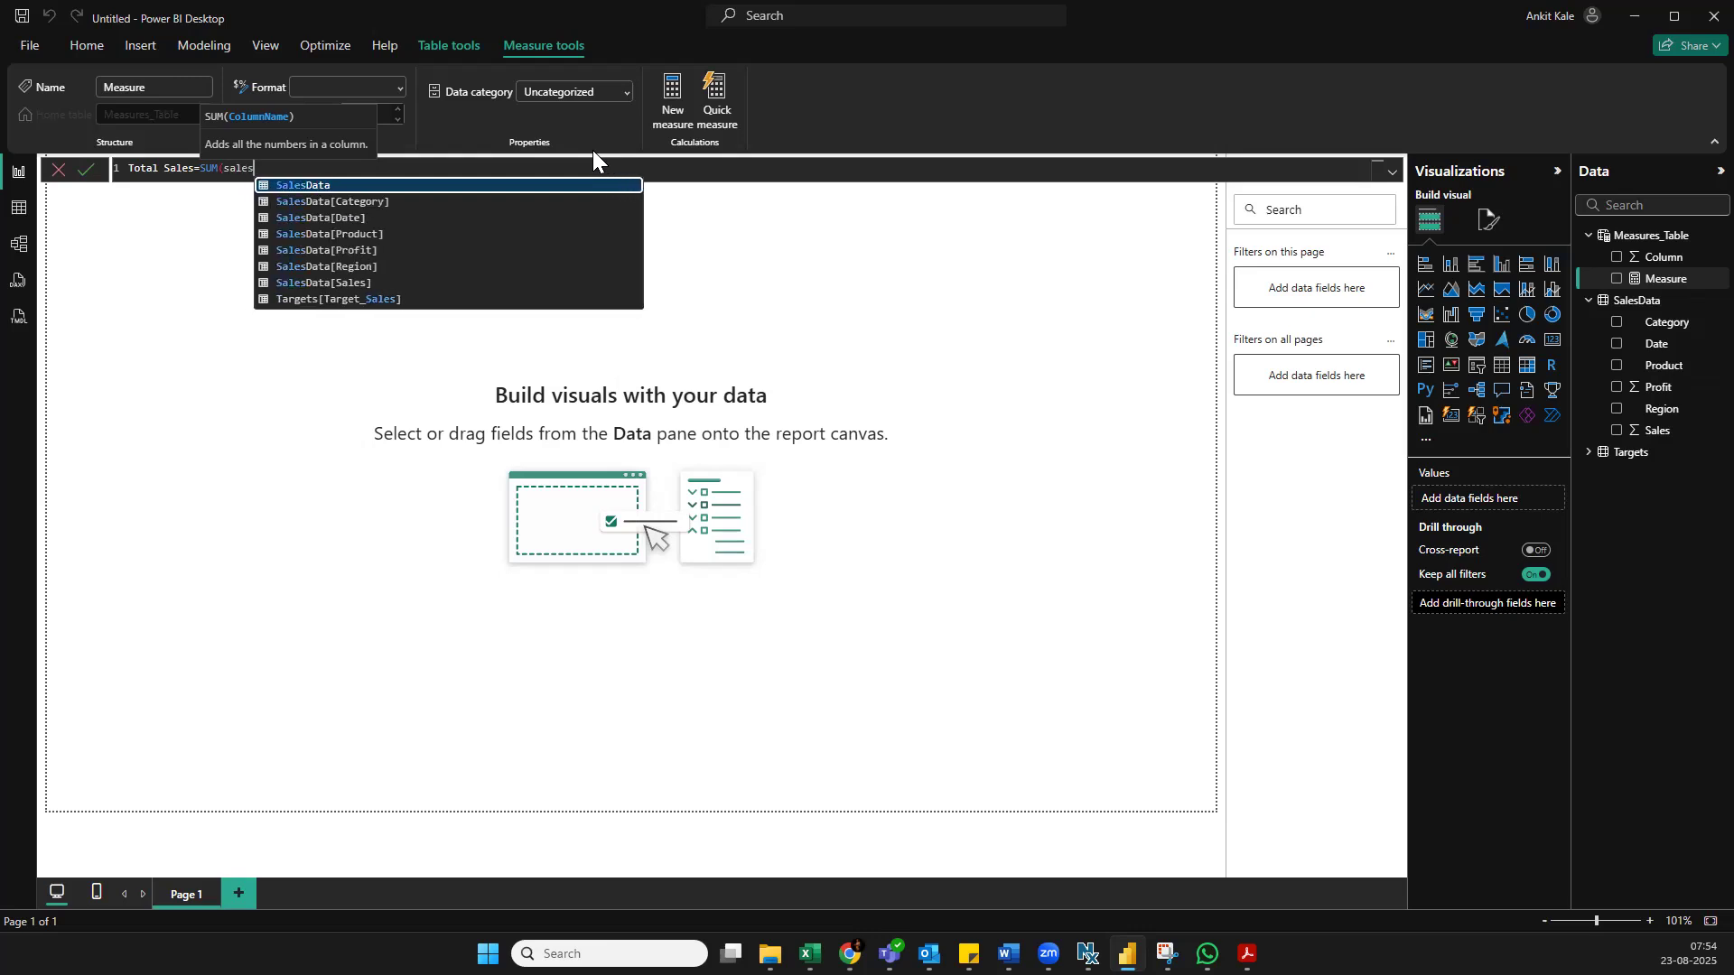
text(da)
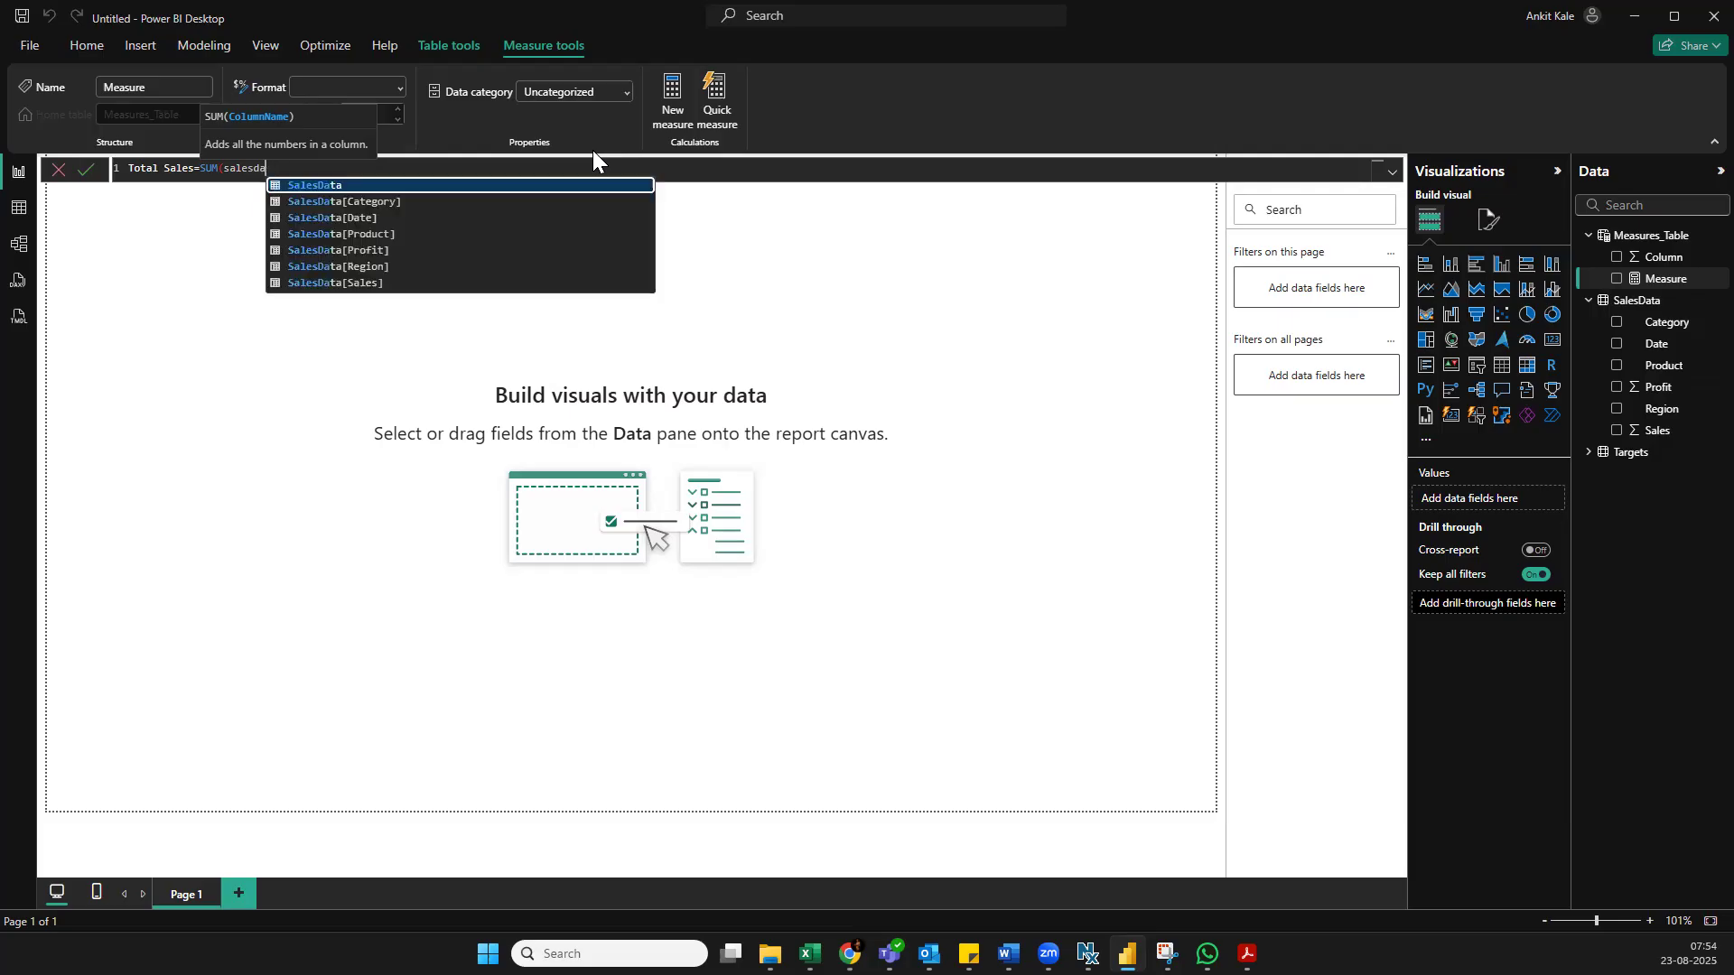
text(ta)
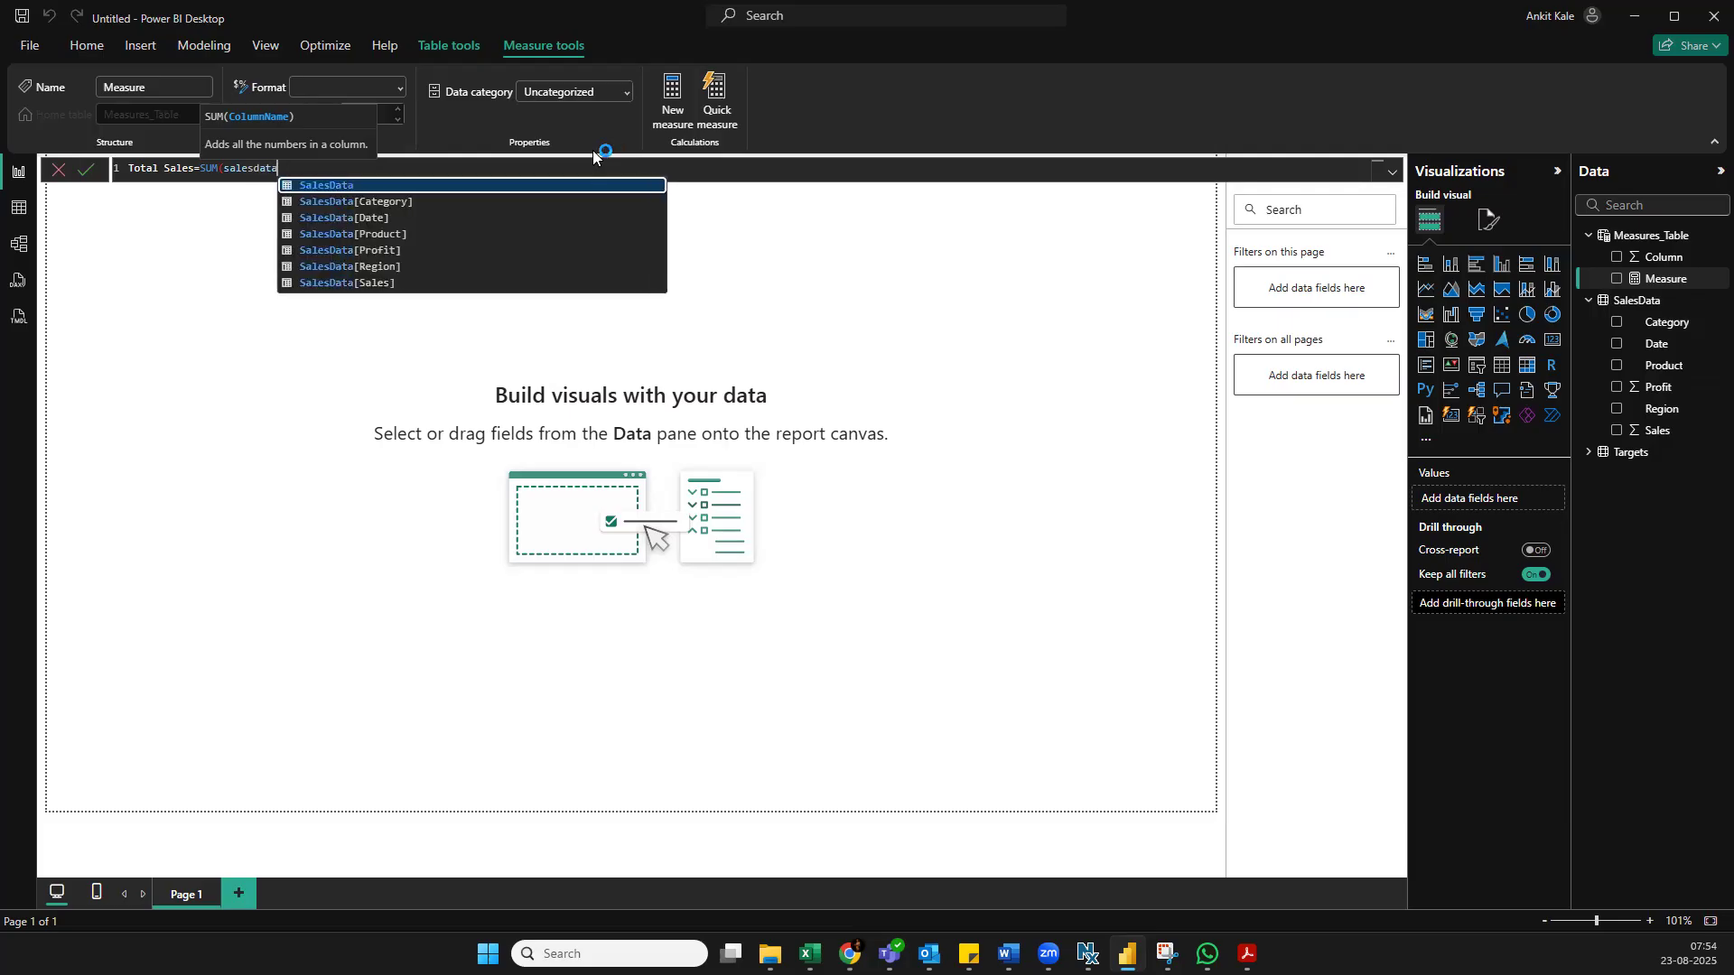
click(357, 282)
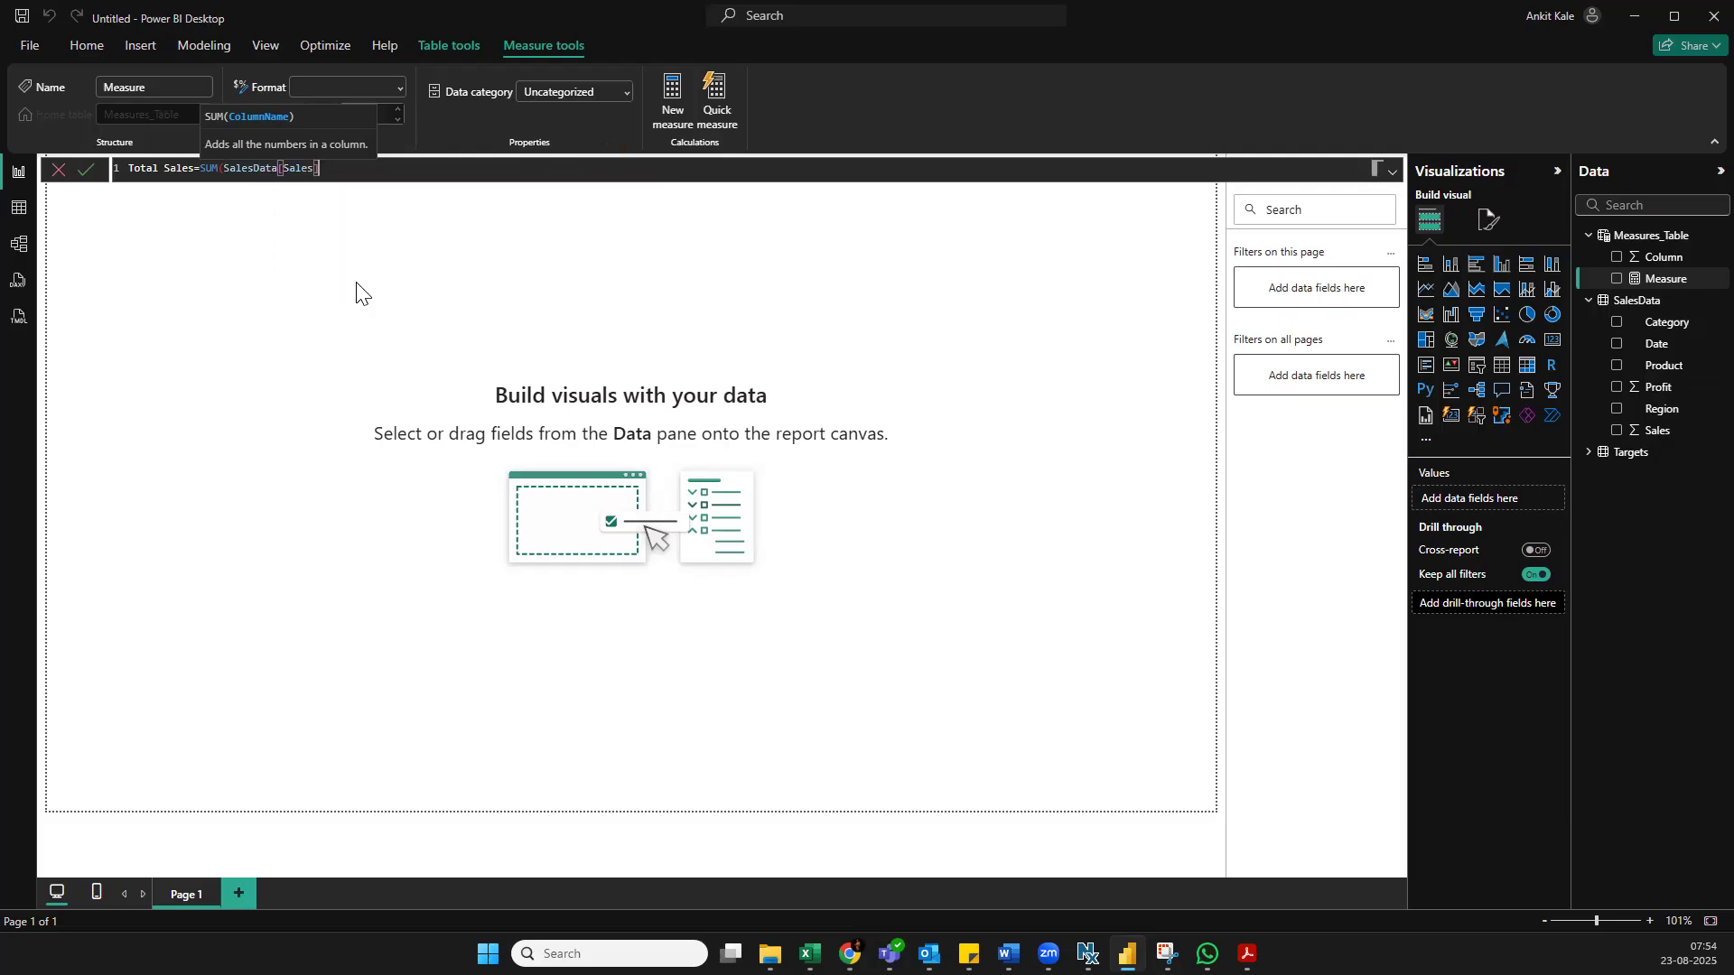
text())
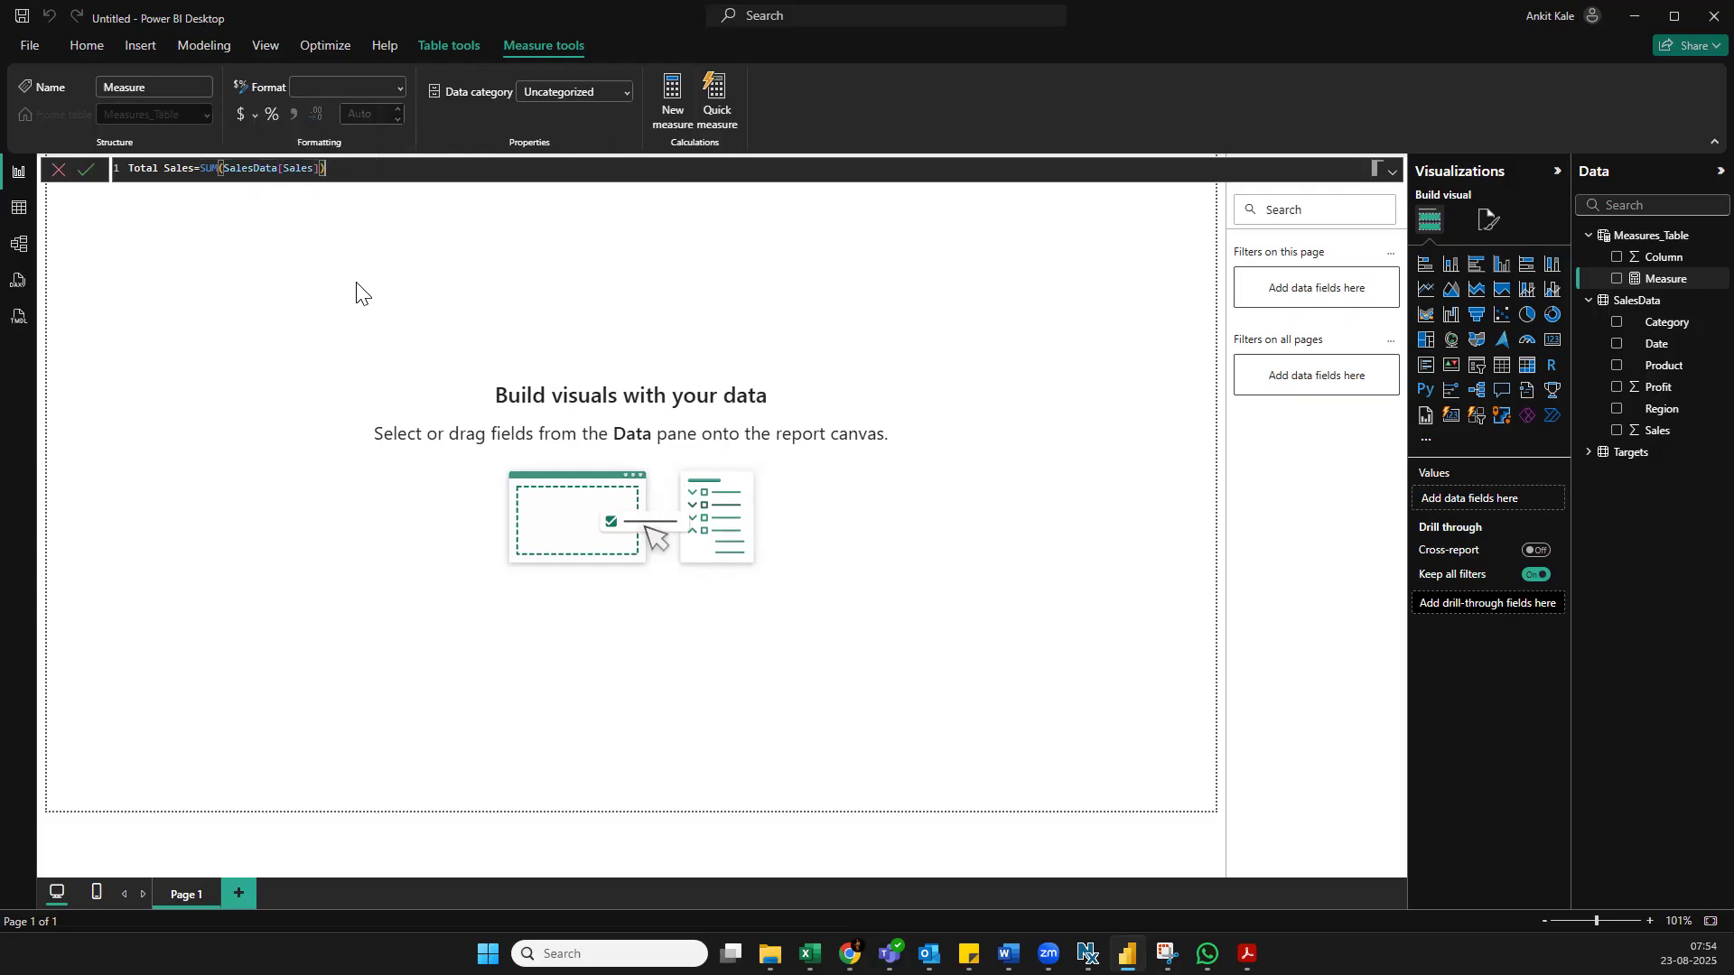
key(Return)
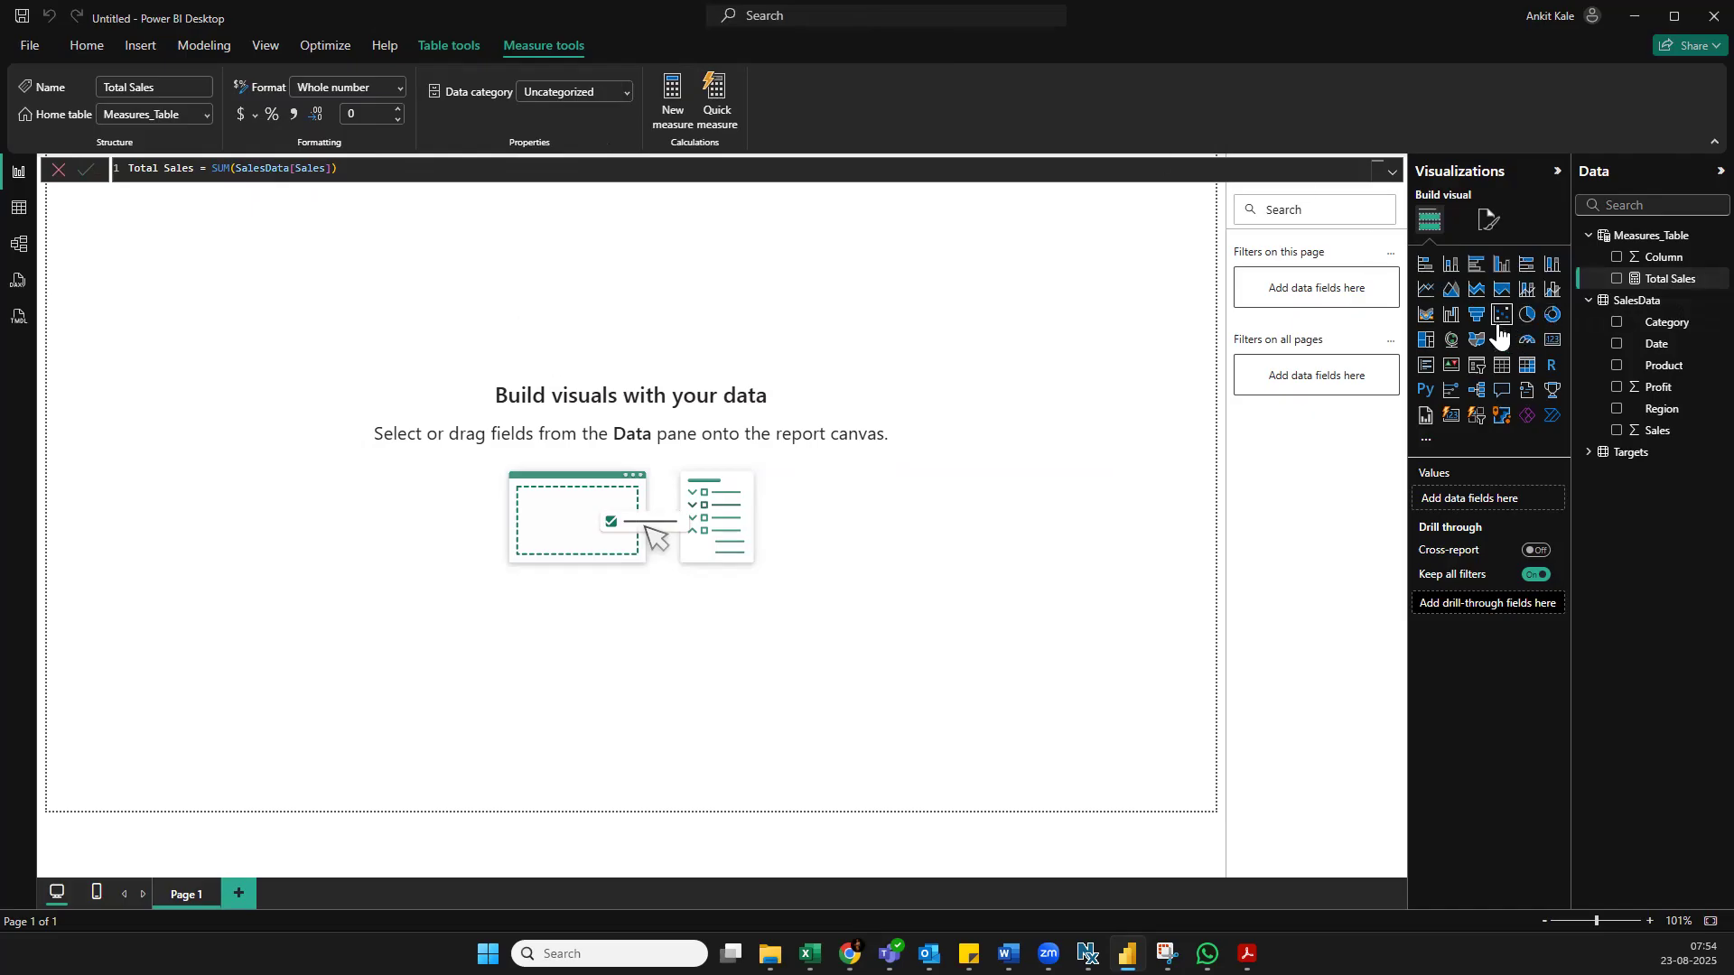
Add a compact card visual showing Total Sales in dollar currency format near the upper-left of the report page
click(1552, 340)
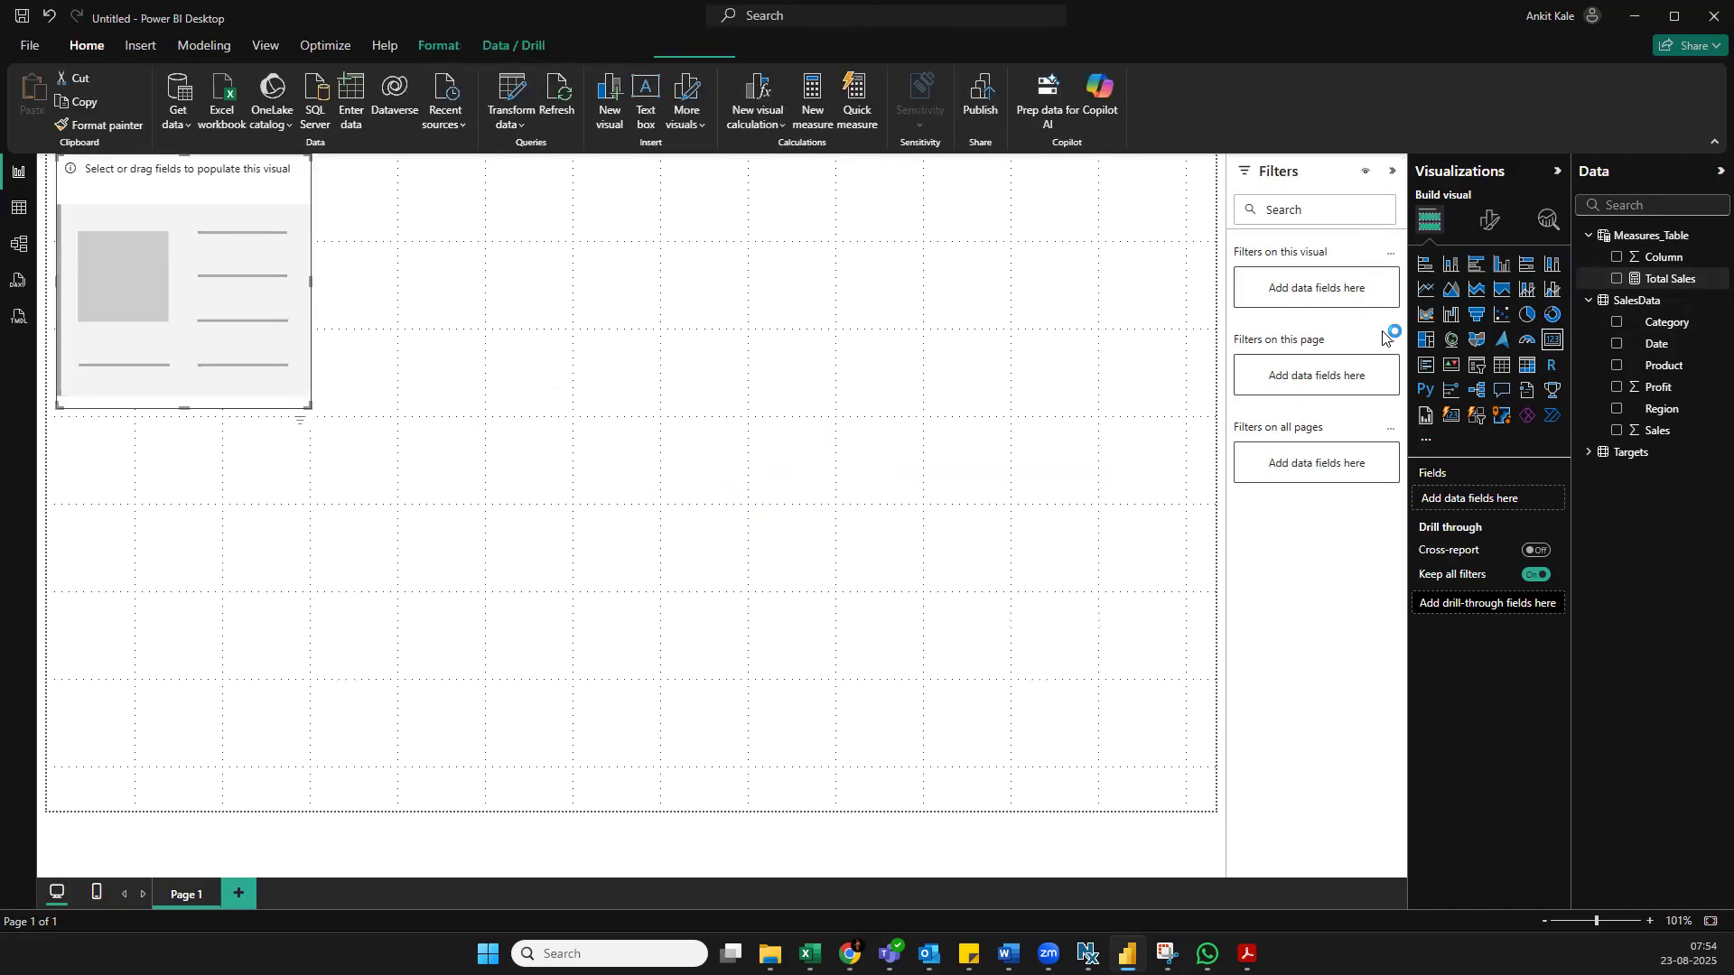
click(1616, 278)
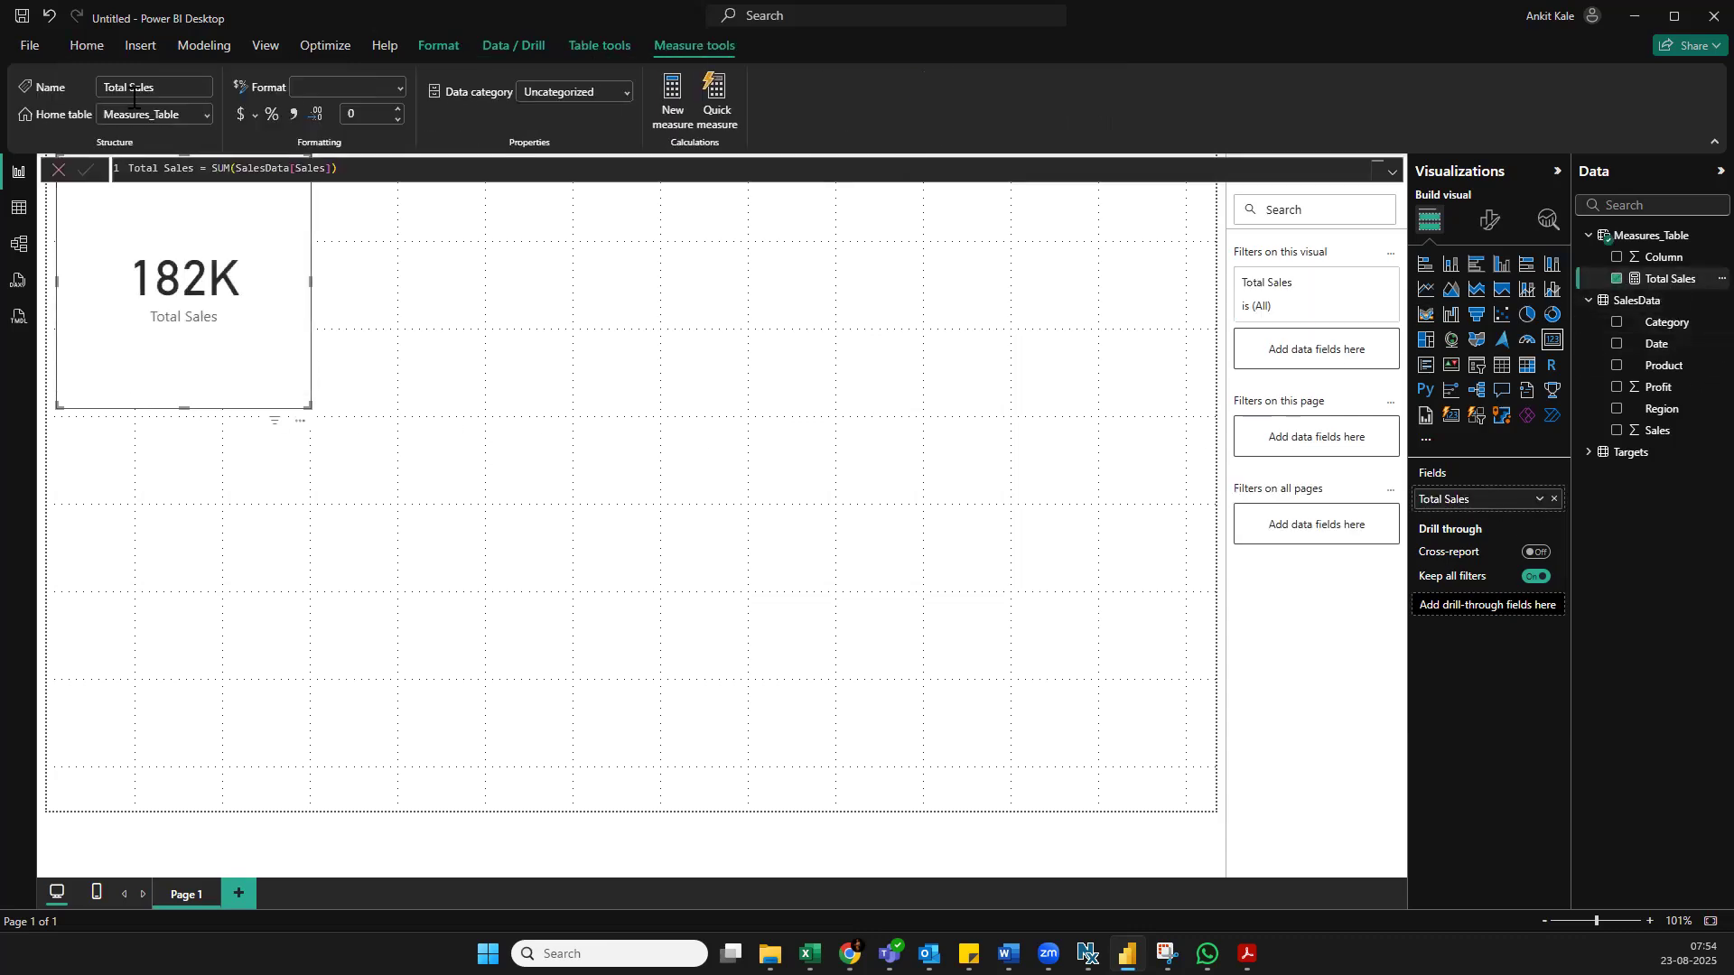
drag(302, 406, 299, 367)
click(502, 359)
click(269, 307)
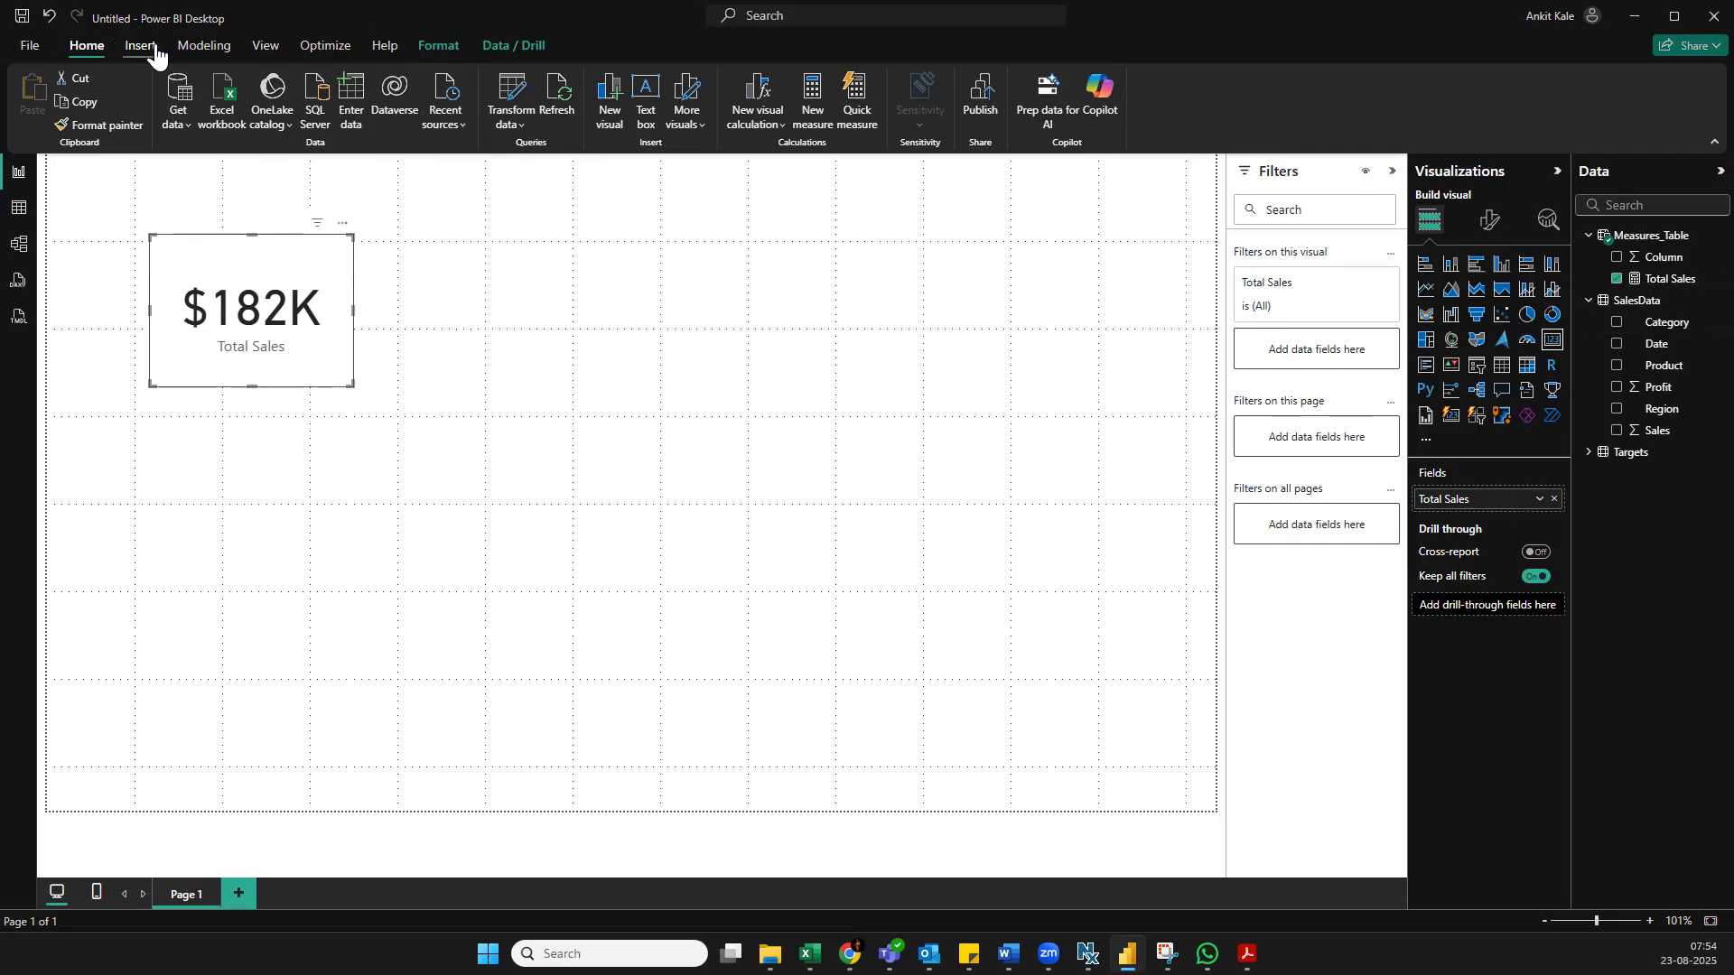
click(875, 287)
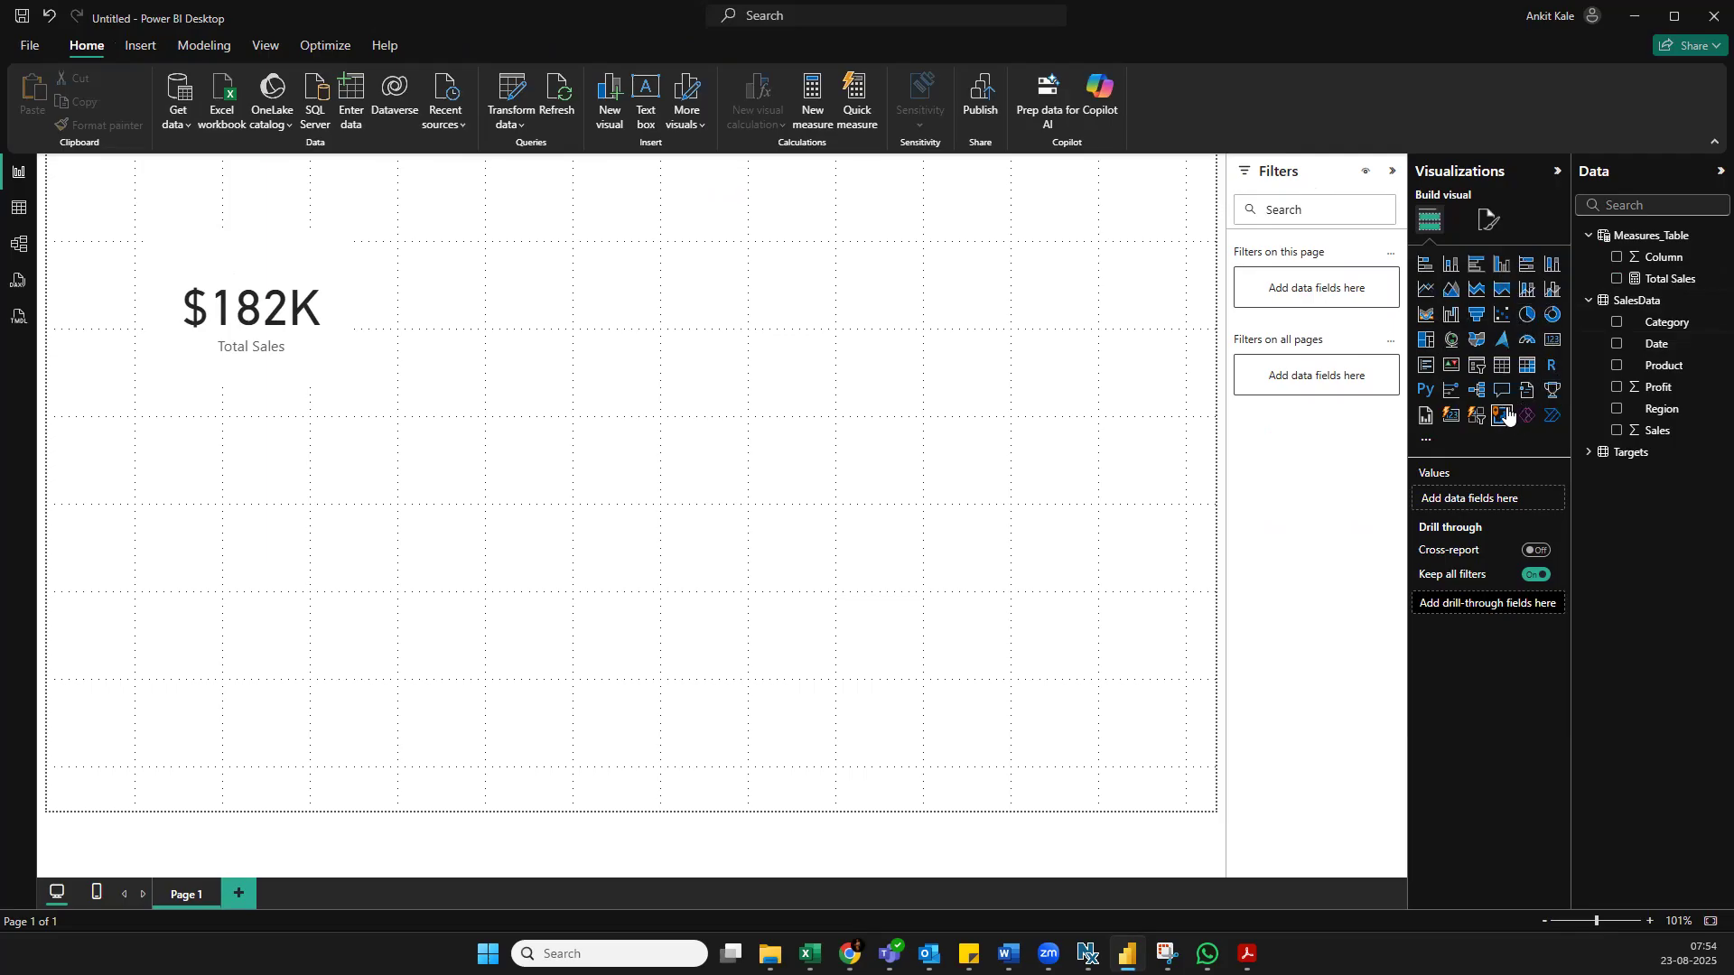
Add a slicer on the SalesData Region field and place it beside the Total Sales card
click(1476, 365)
drag(282, 456, 767, 289)
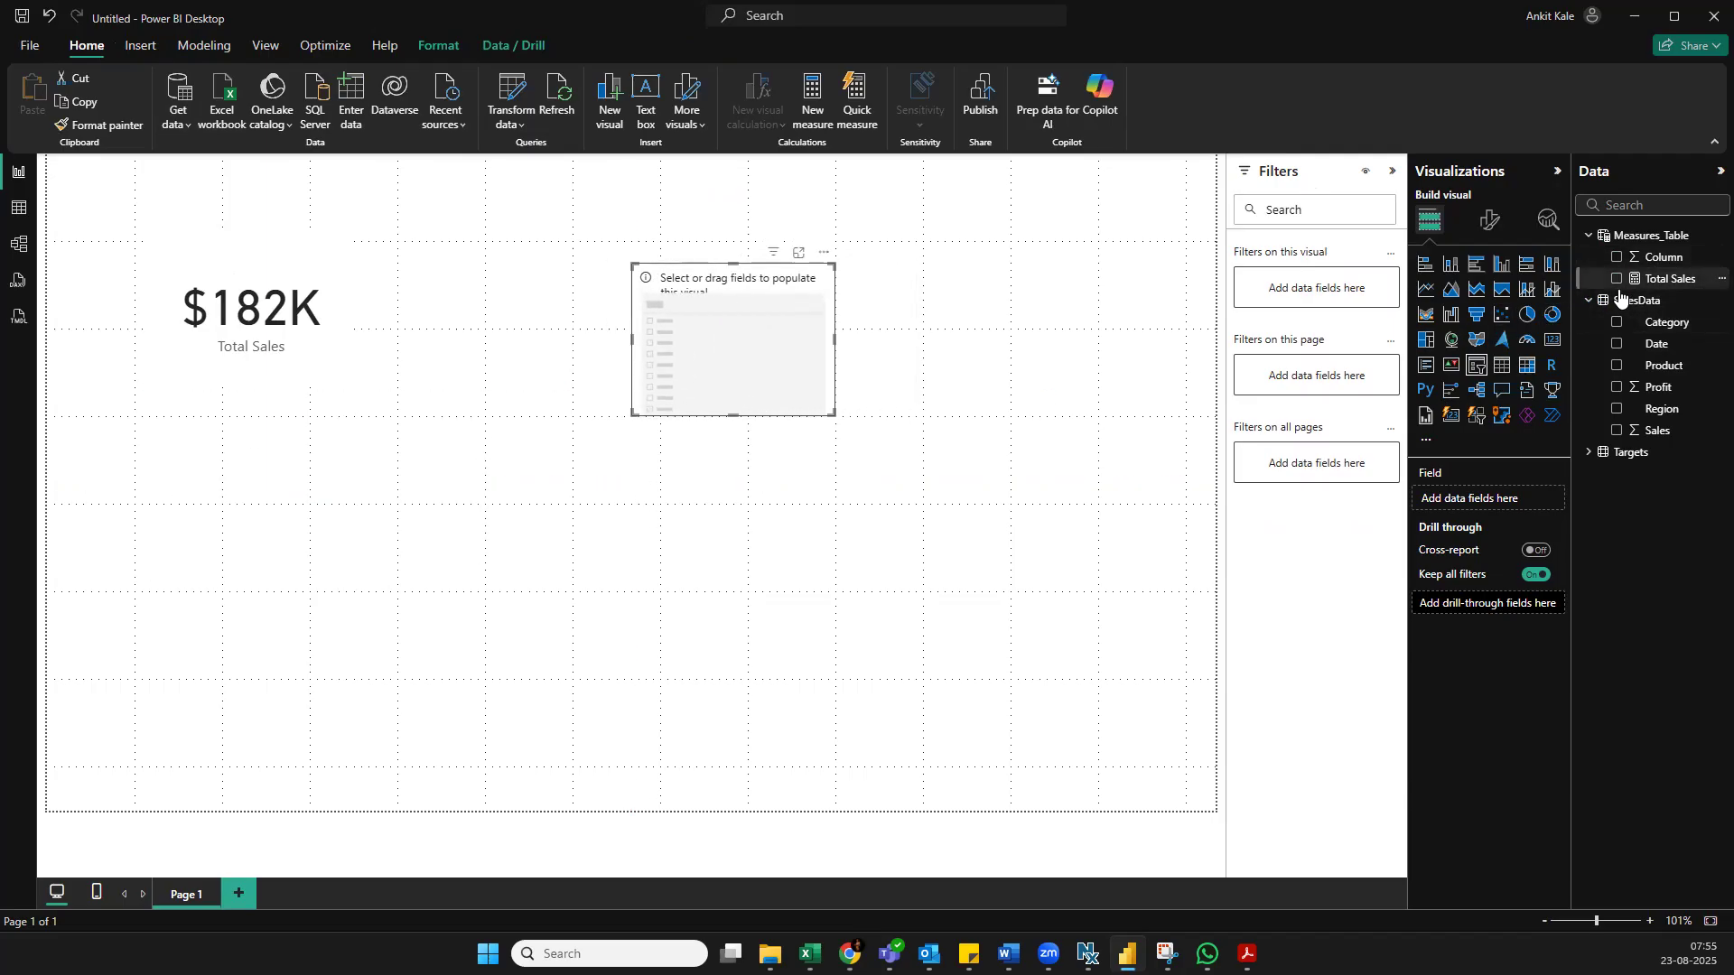
click(1616, 409)
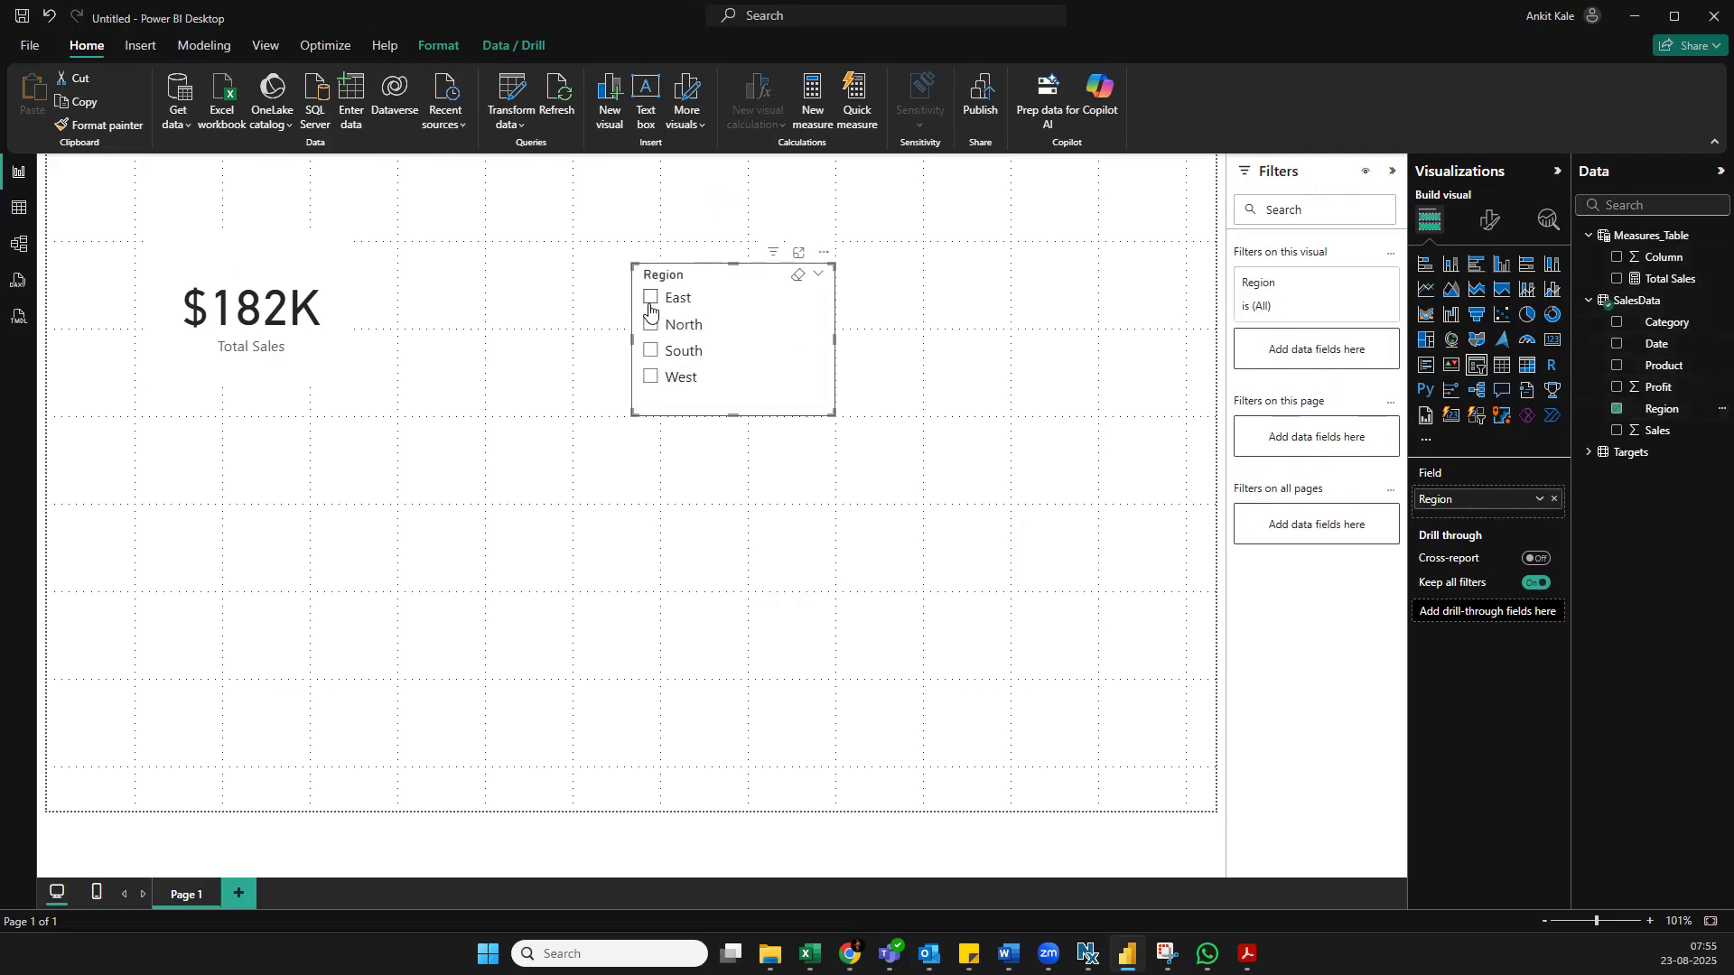
Test the Region slicer by filtering the card by East, North, South and West in turn, and clear the selection
click(650, 300)
click(650, 325)
click(650, 351)
click(650, 376)
click(650, 351)
click(650, 325)
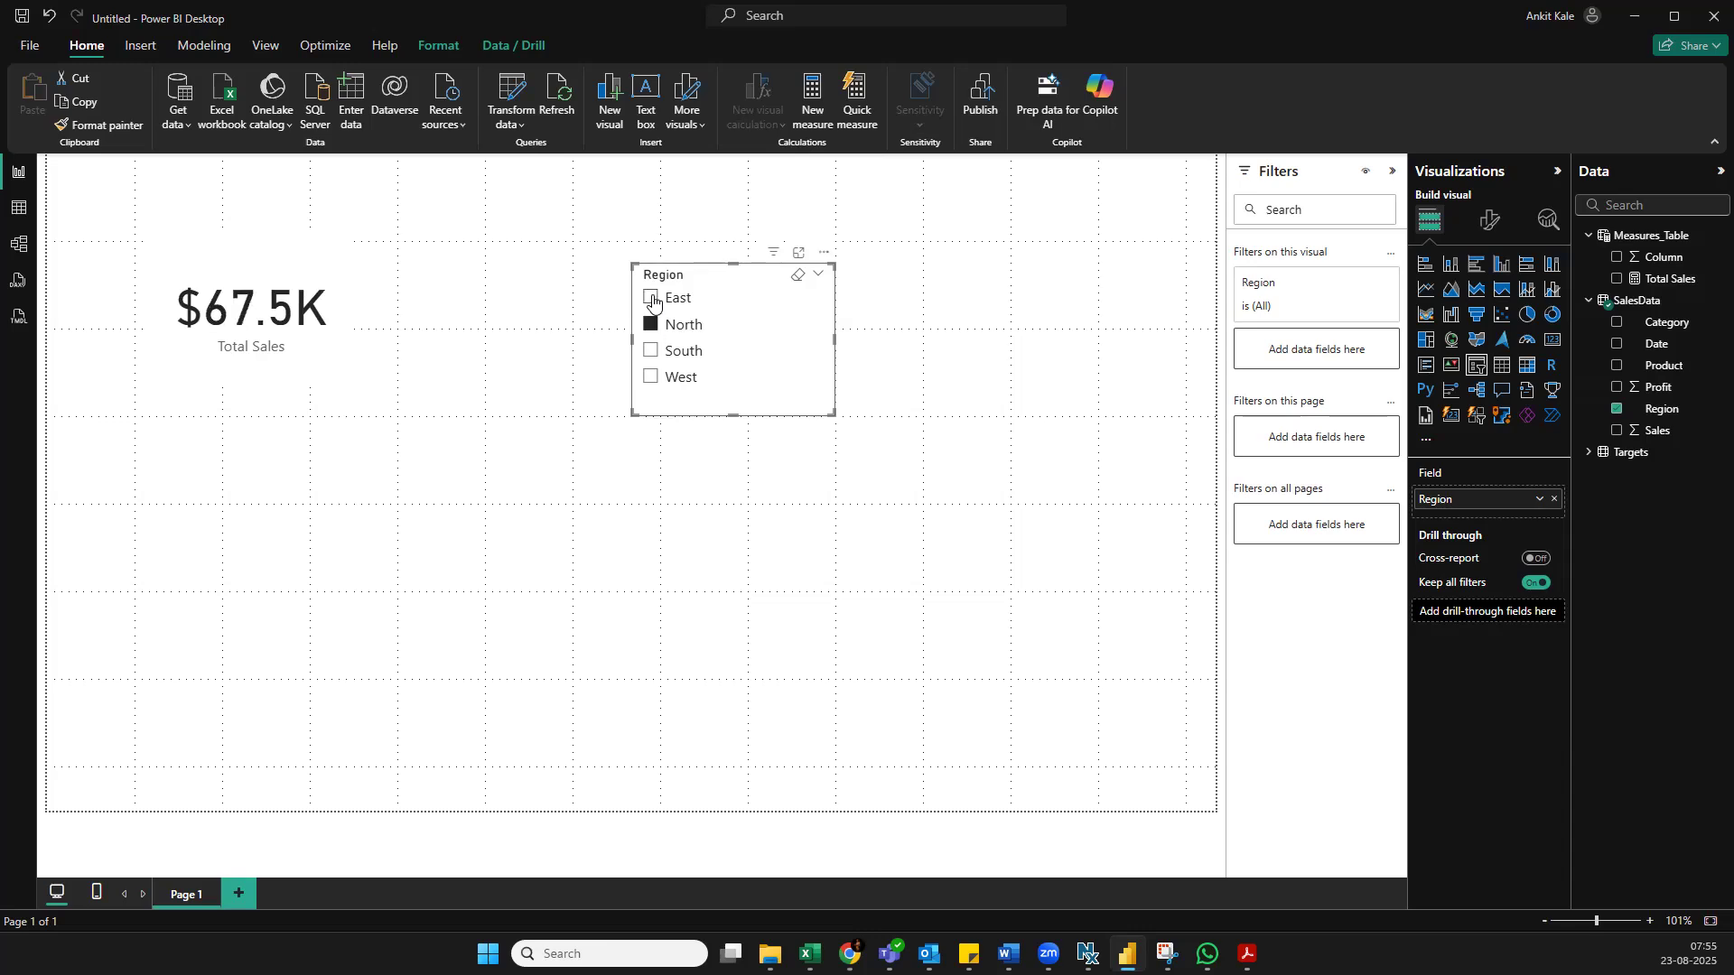
click(650, 298)
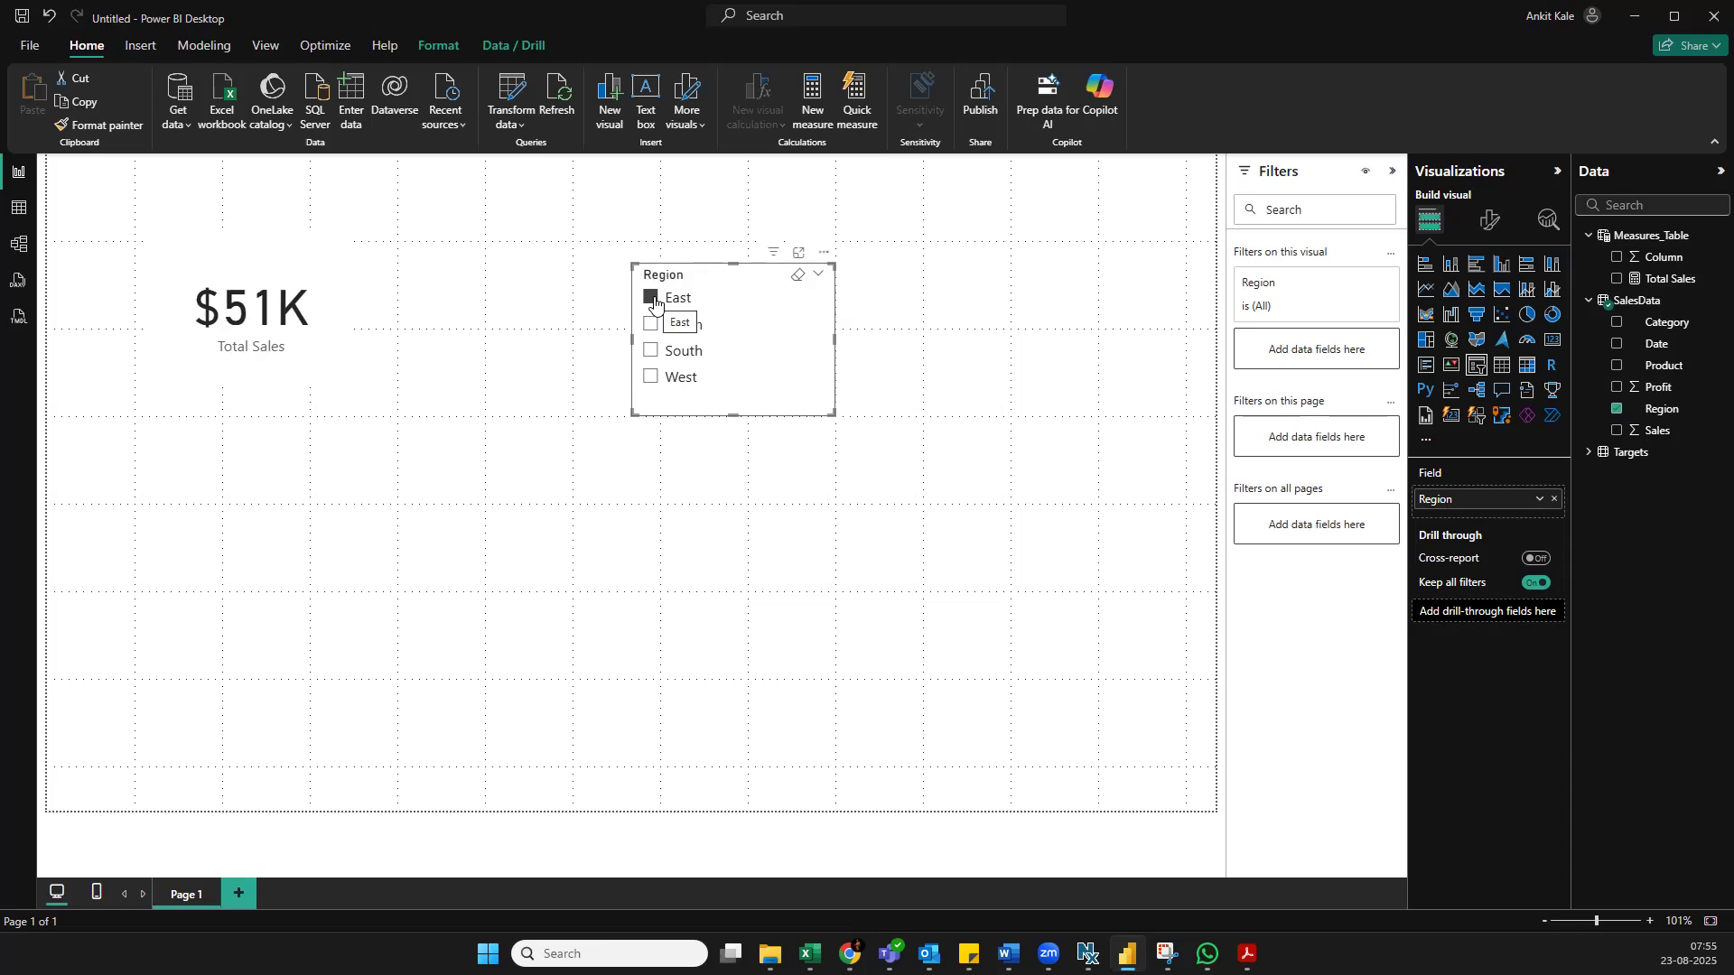
click(655, 303)
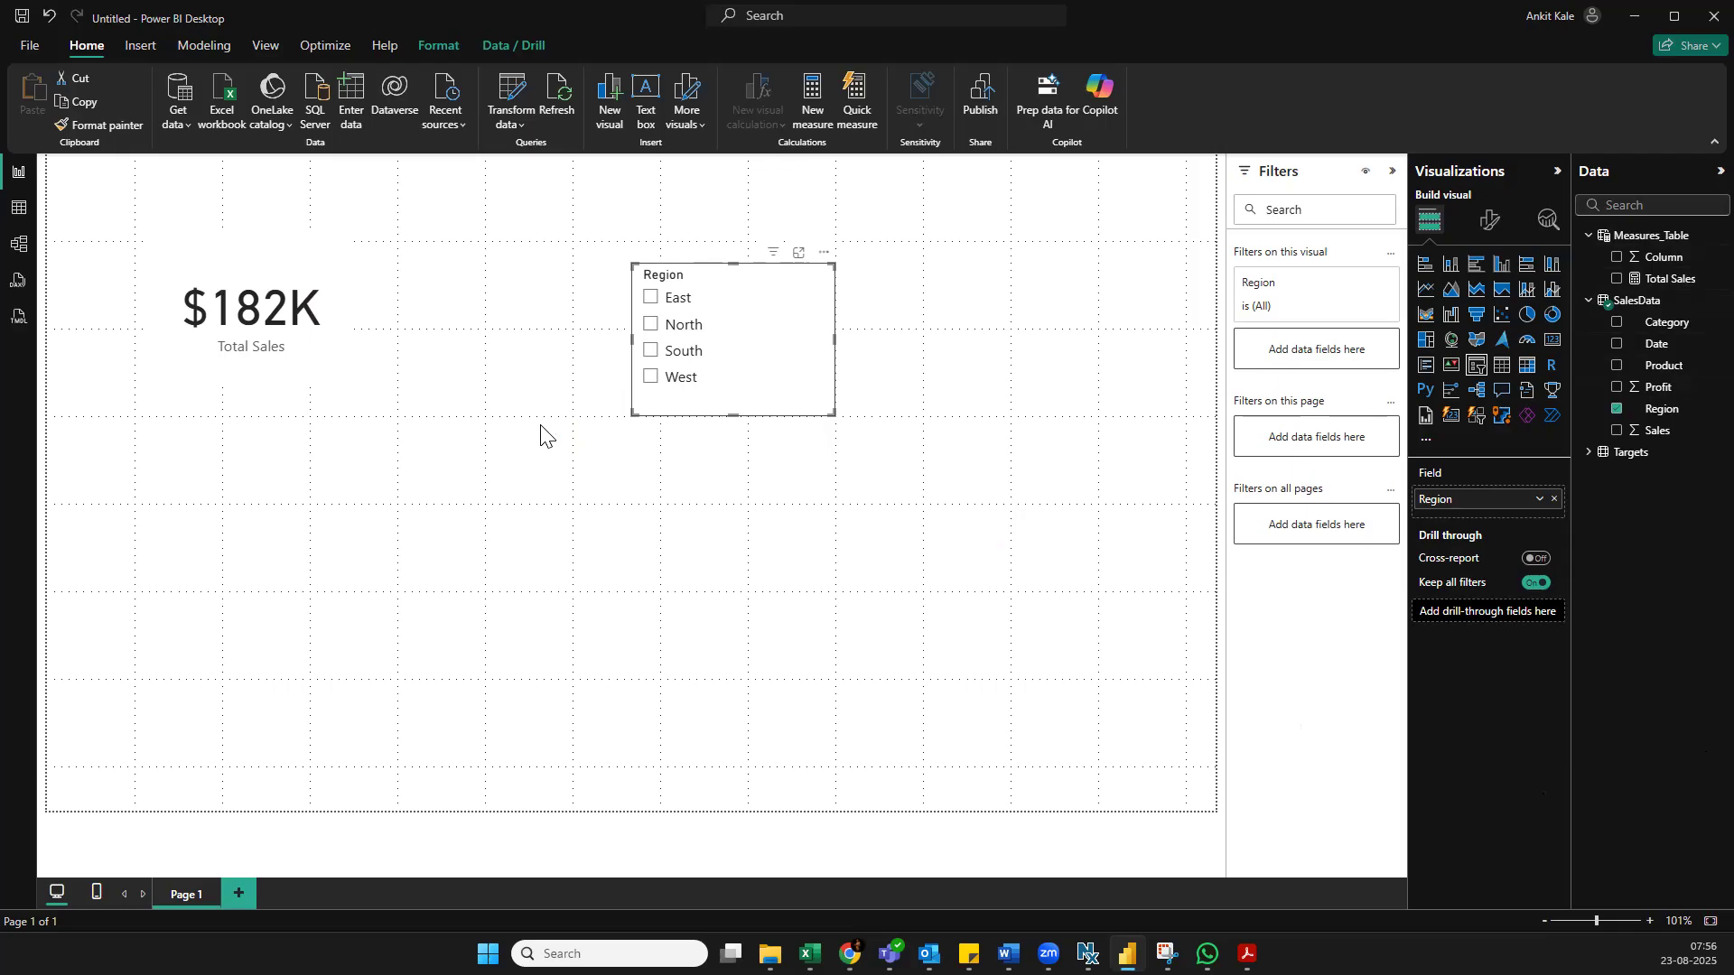
Move the Region slicer to the upper-right area of the report page
click(824, 254)
mouse_move(913, 380)
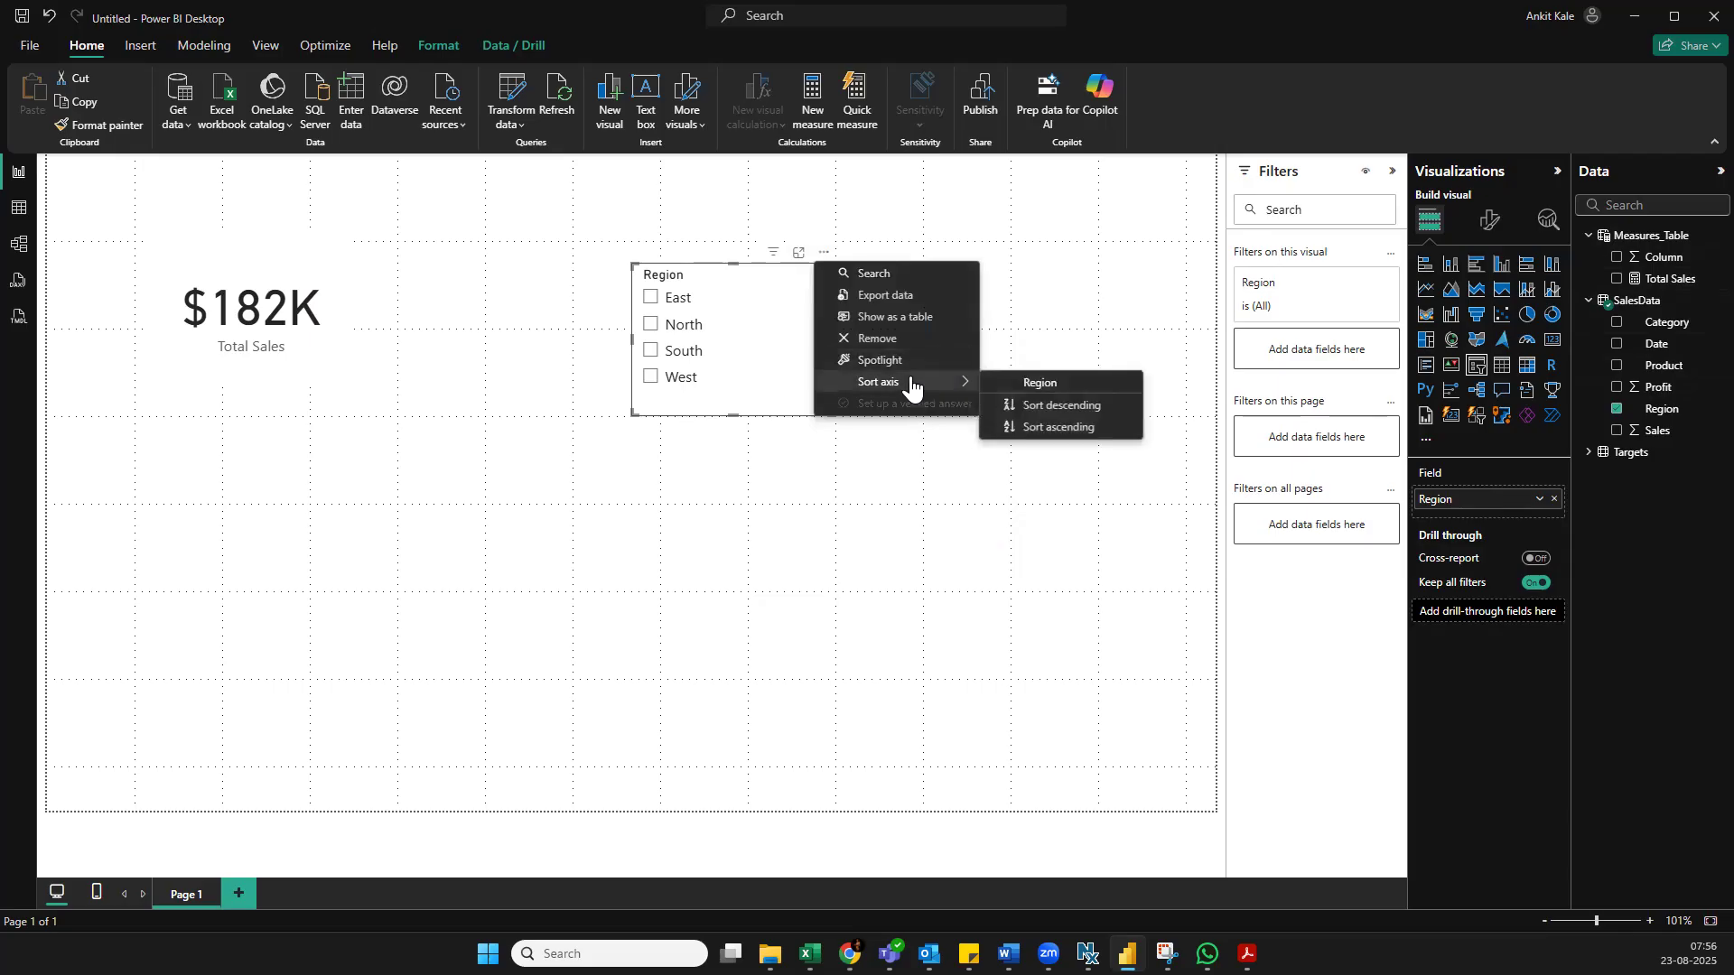
click(1148, 309)
drag(757, 298, 1100, 284)
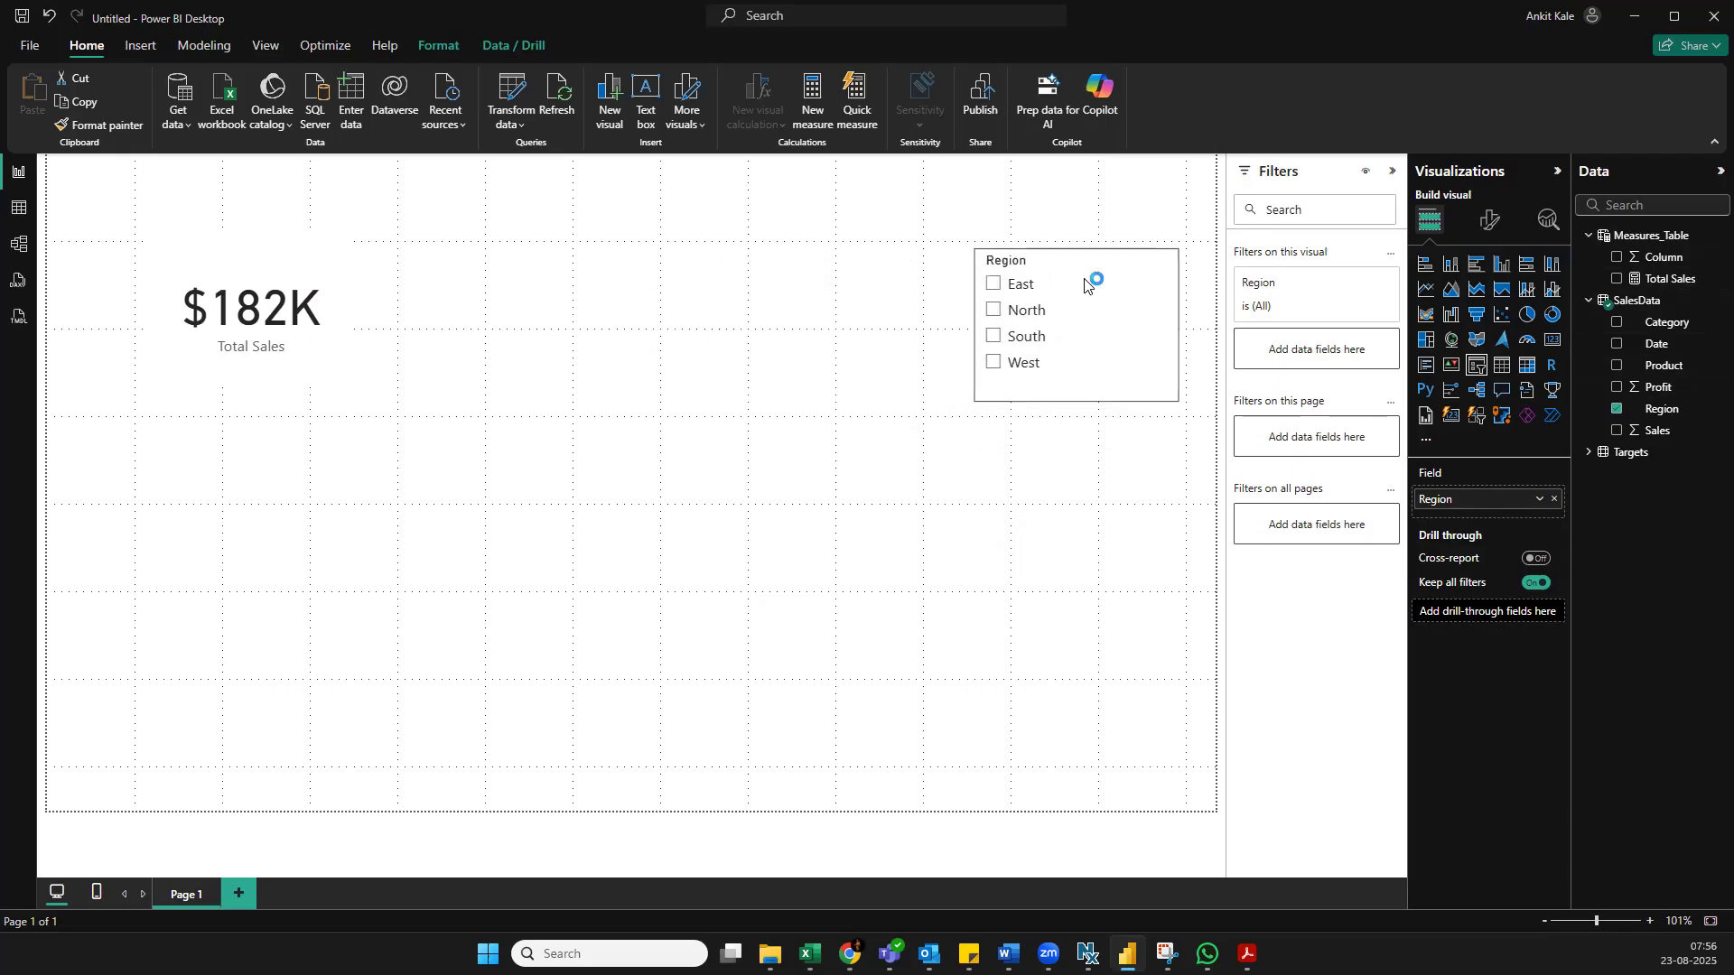
Create a measure in Measures_Table with the formula Average Sales = AVERAGE(SalesData[Sales])
click(1678, 279)
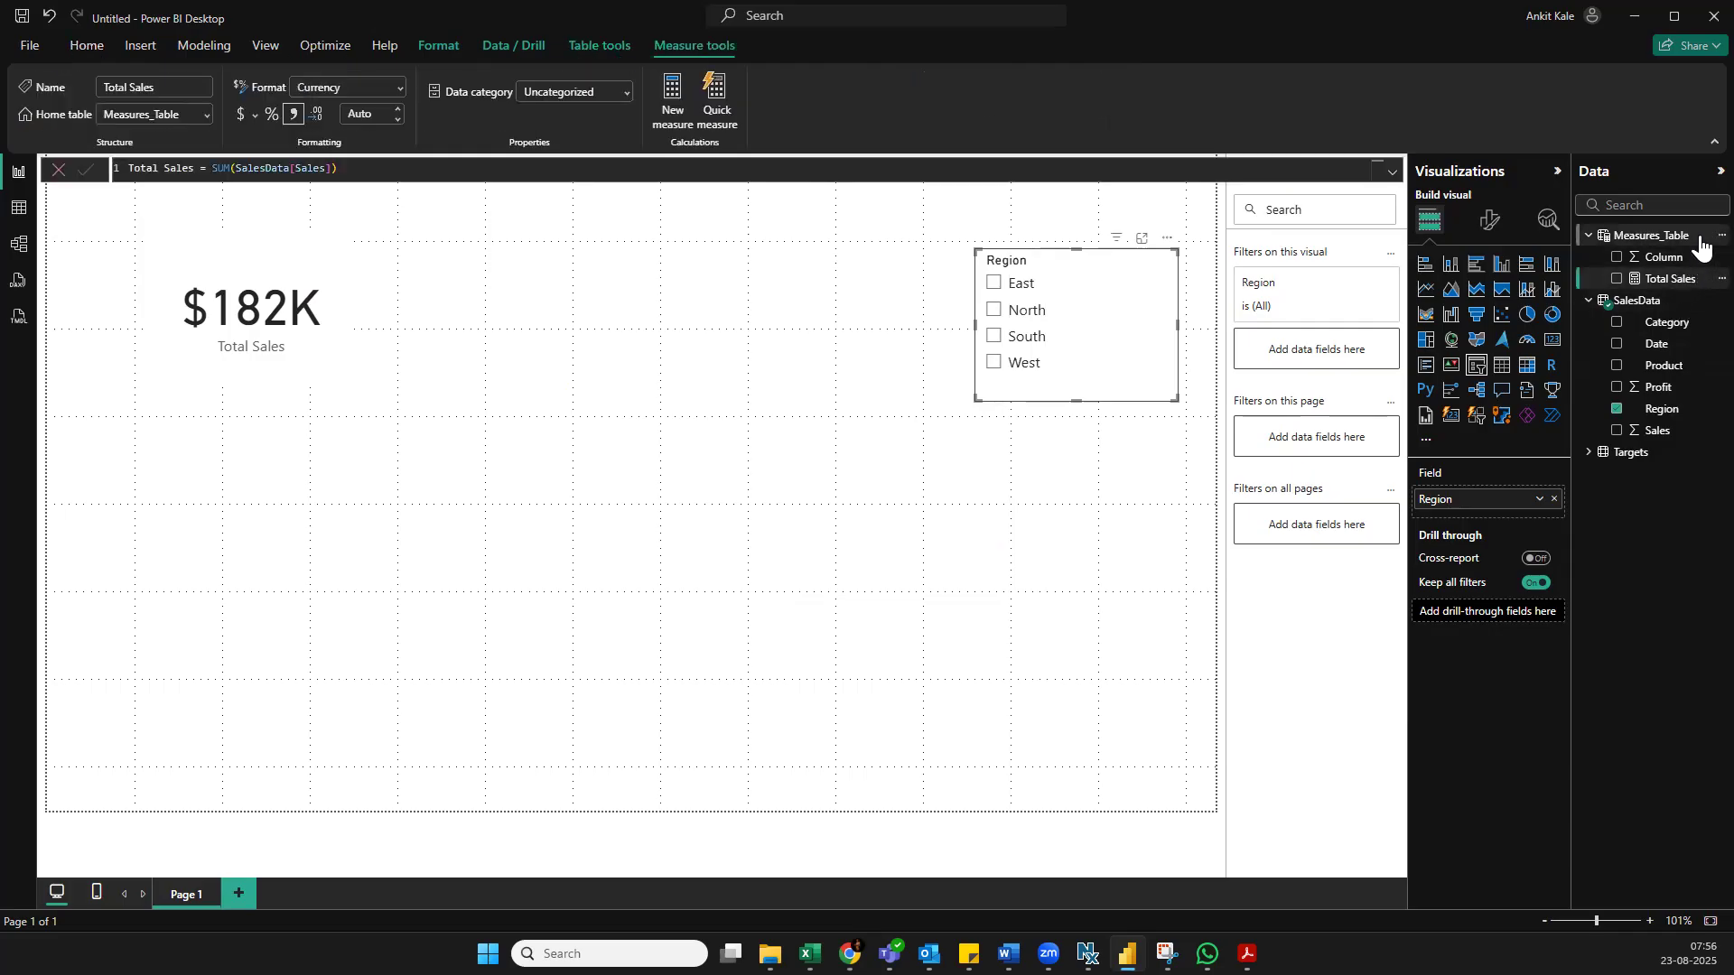
right_click(1682, 262)
click(1605, 269)
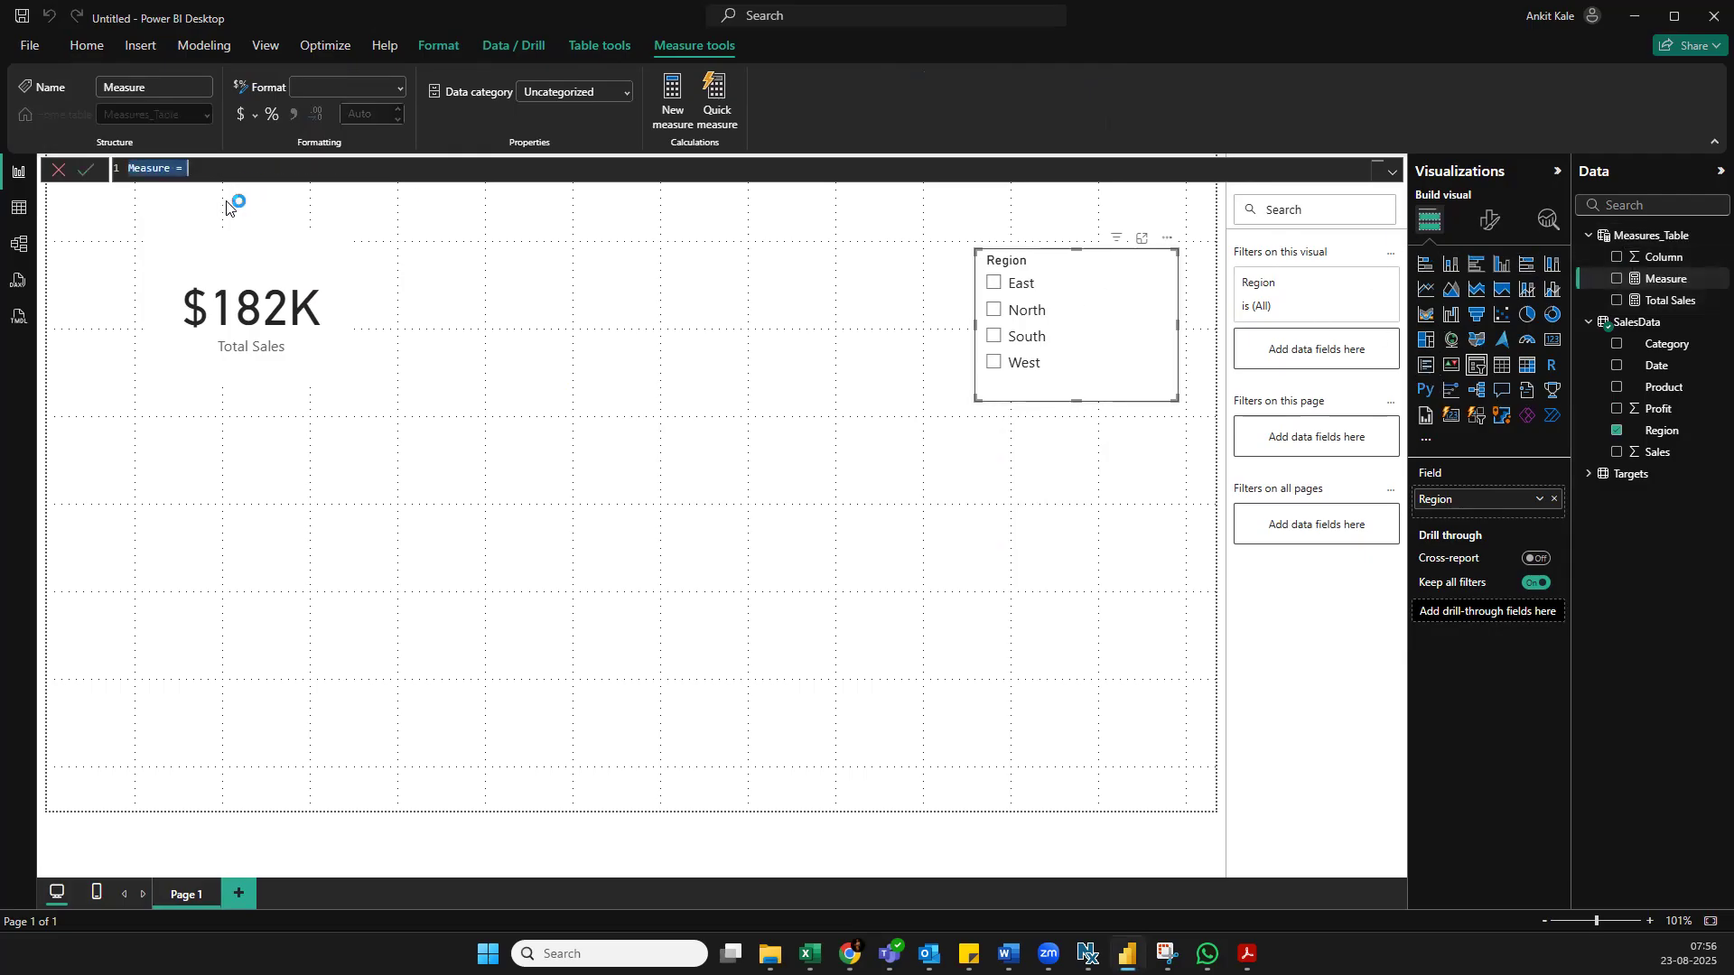
text(Average Sales= averag)
key(Tab)
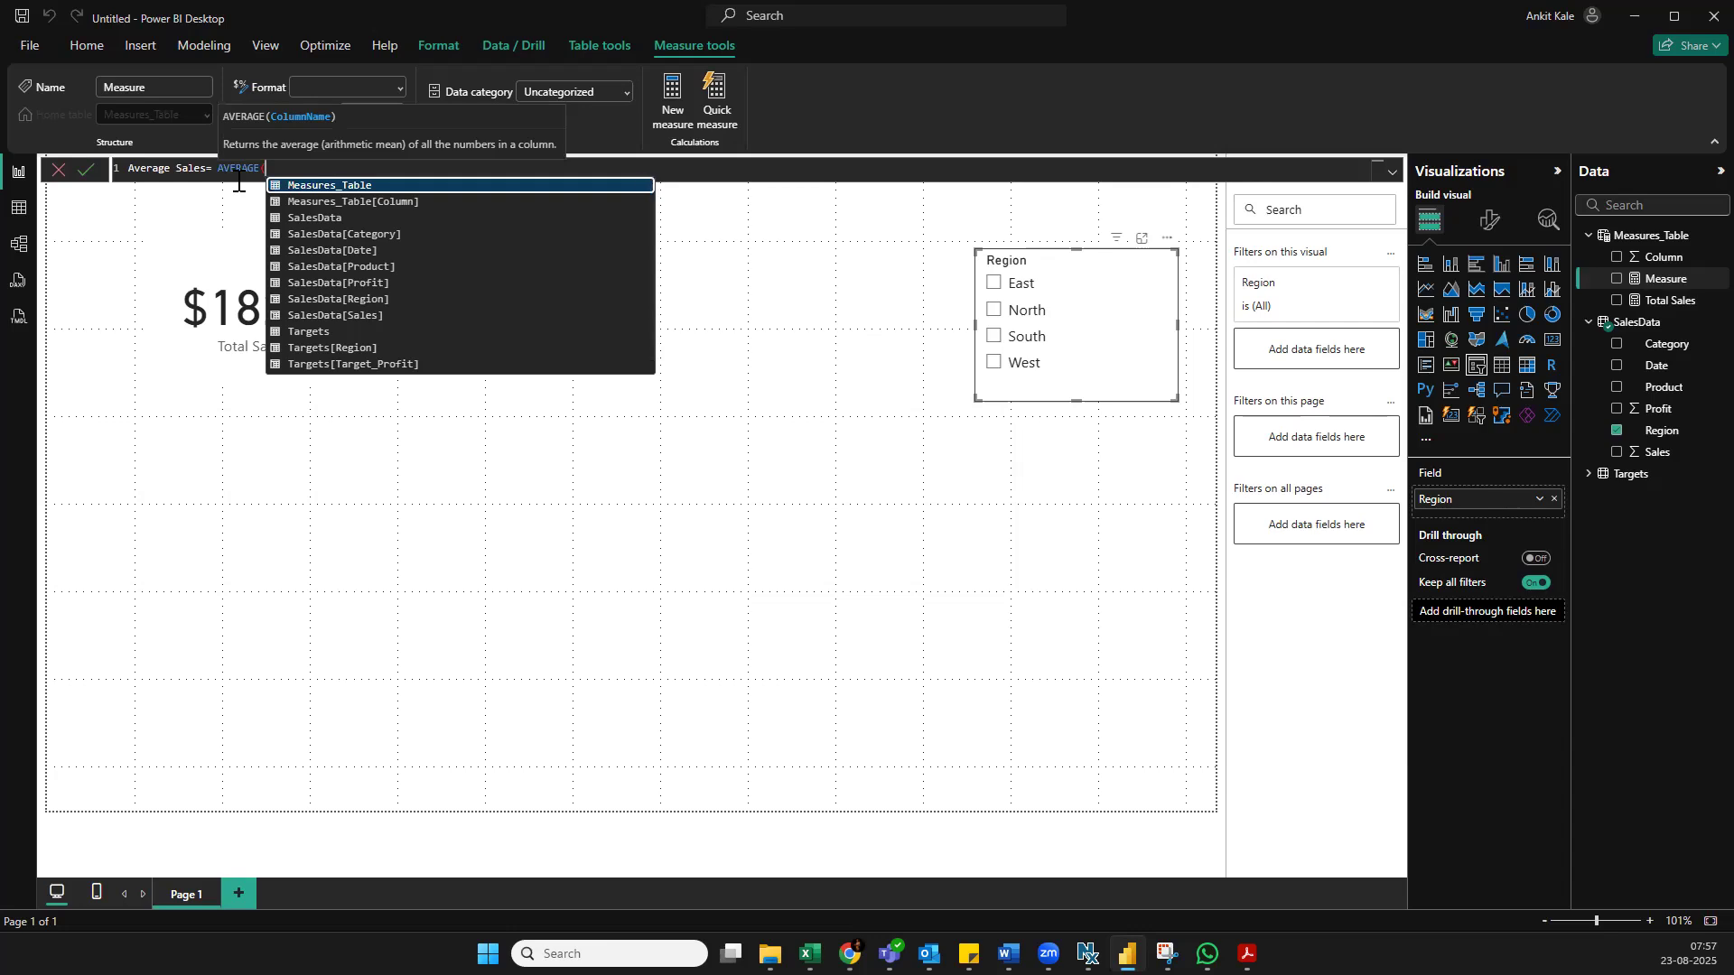
click(390, 316)
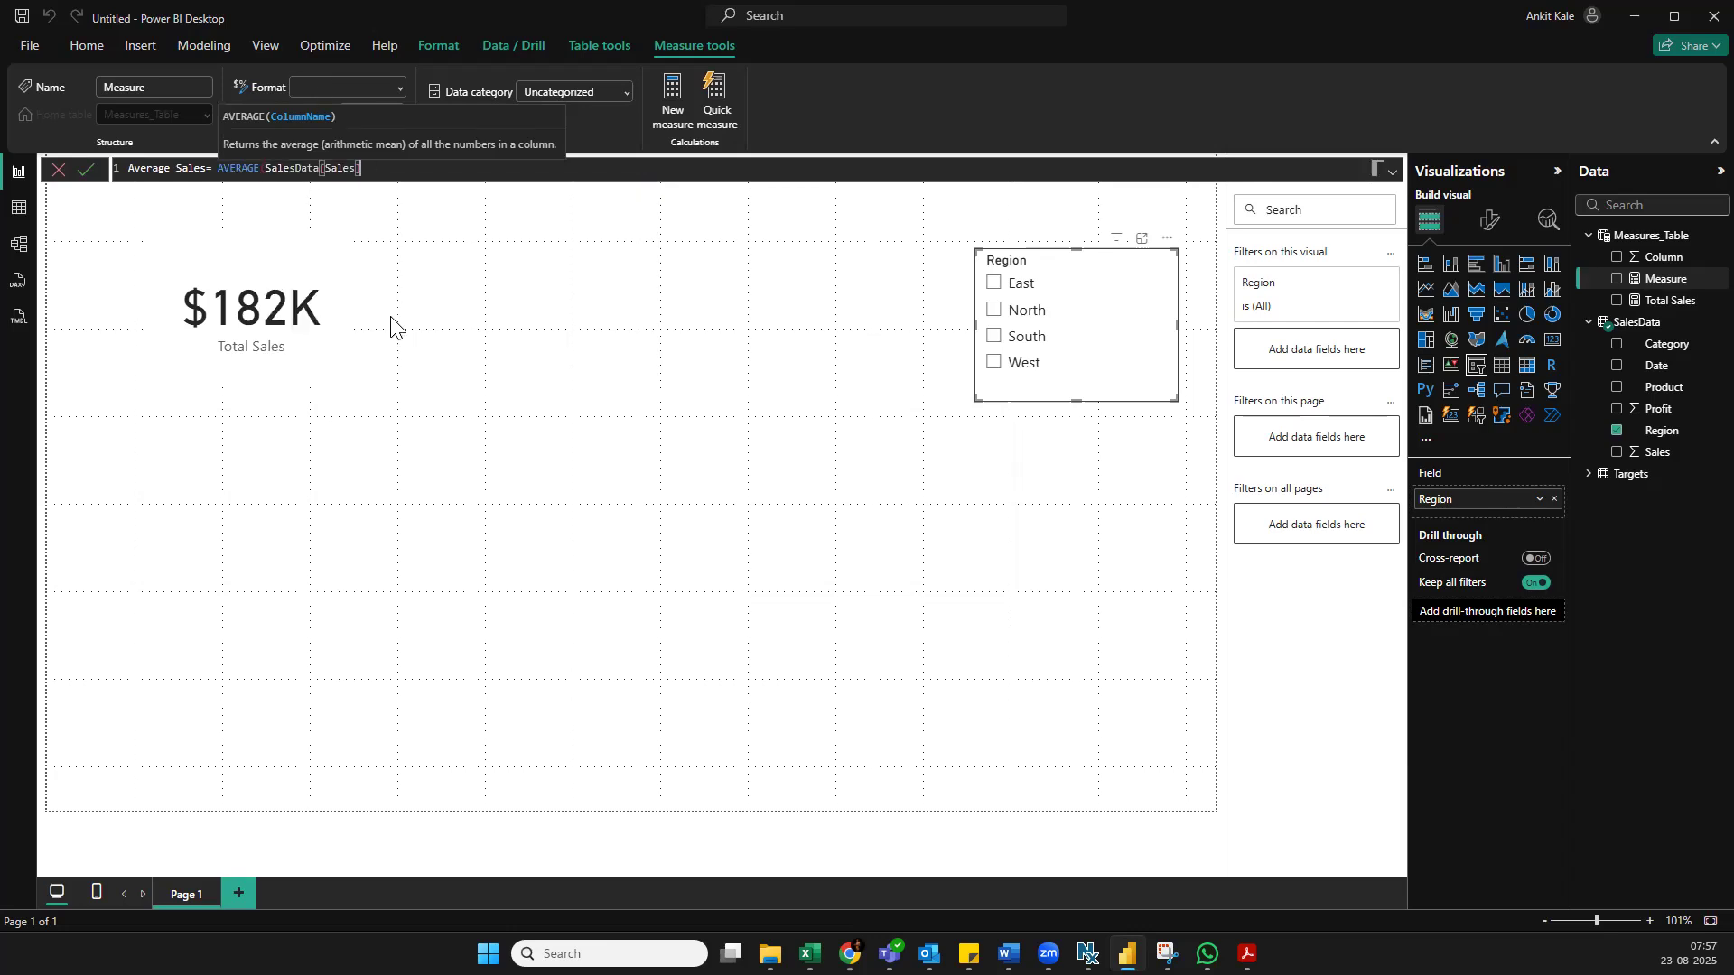
text())
key(Return)
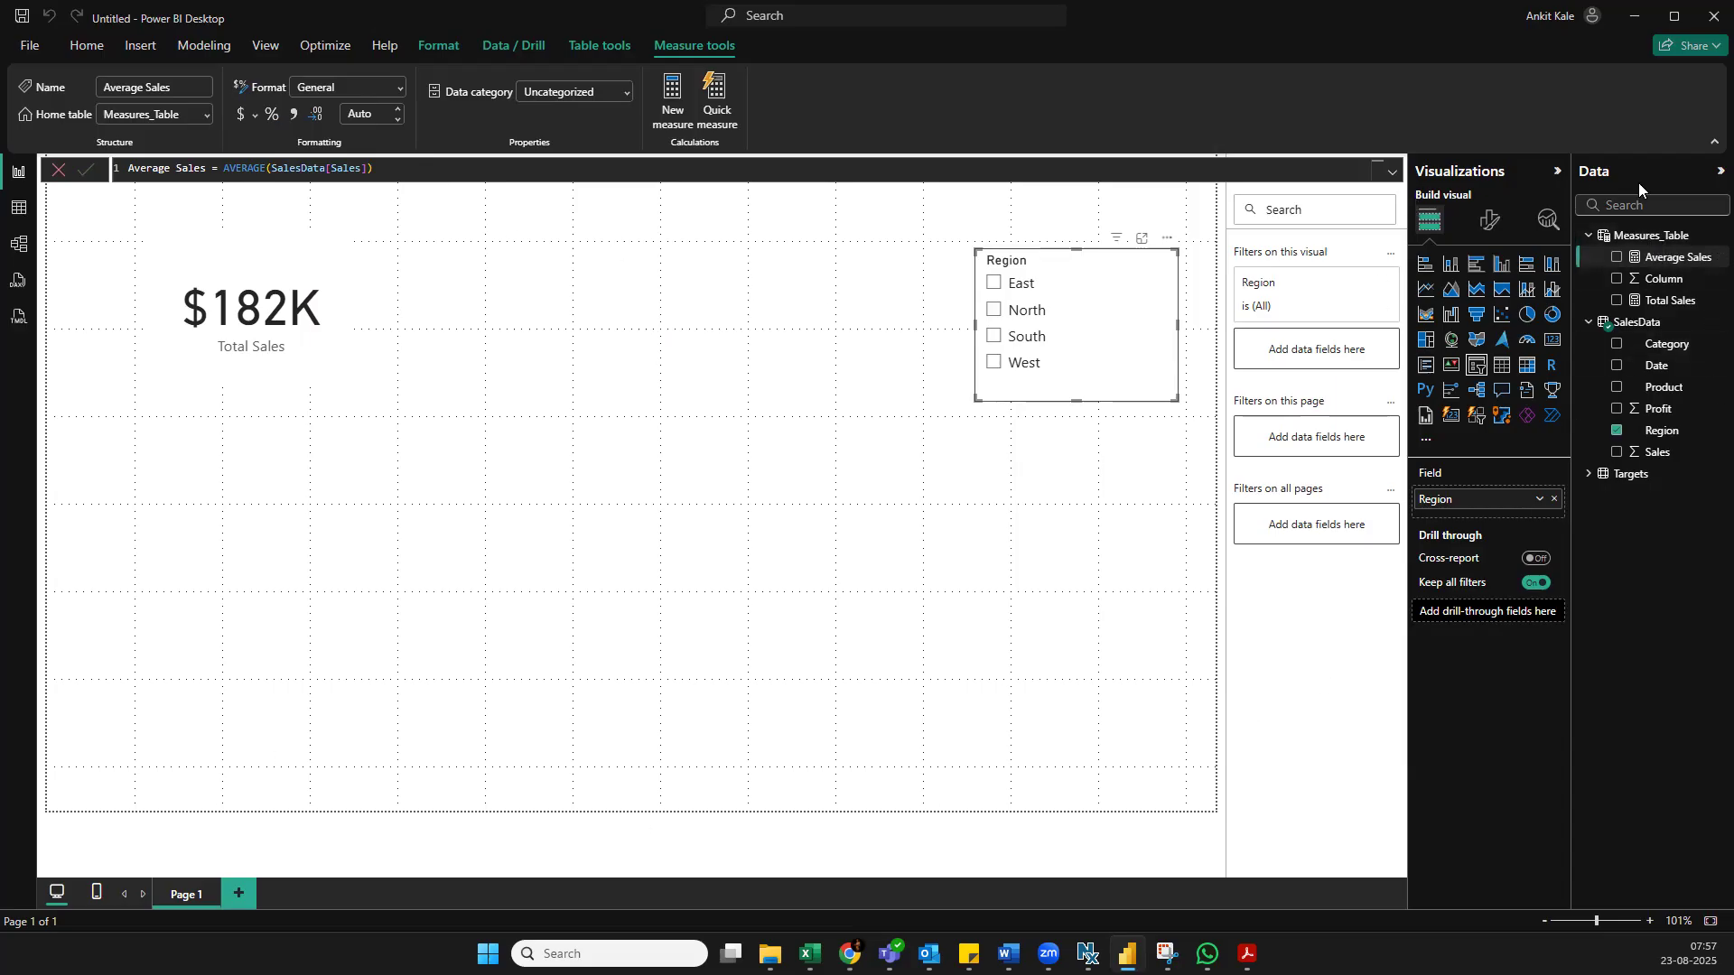
Start another new measure in Measures_Table and name it Transaction Counrt in the formula
right_click(1690, 233)
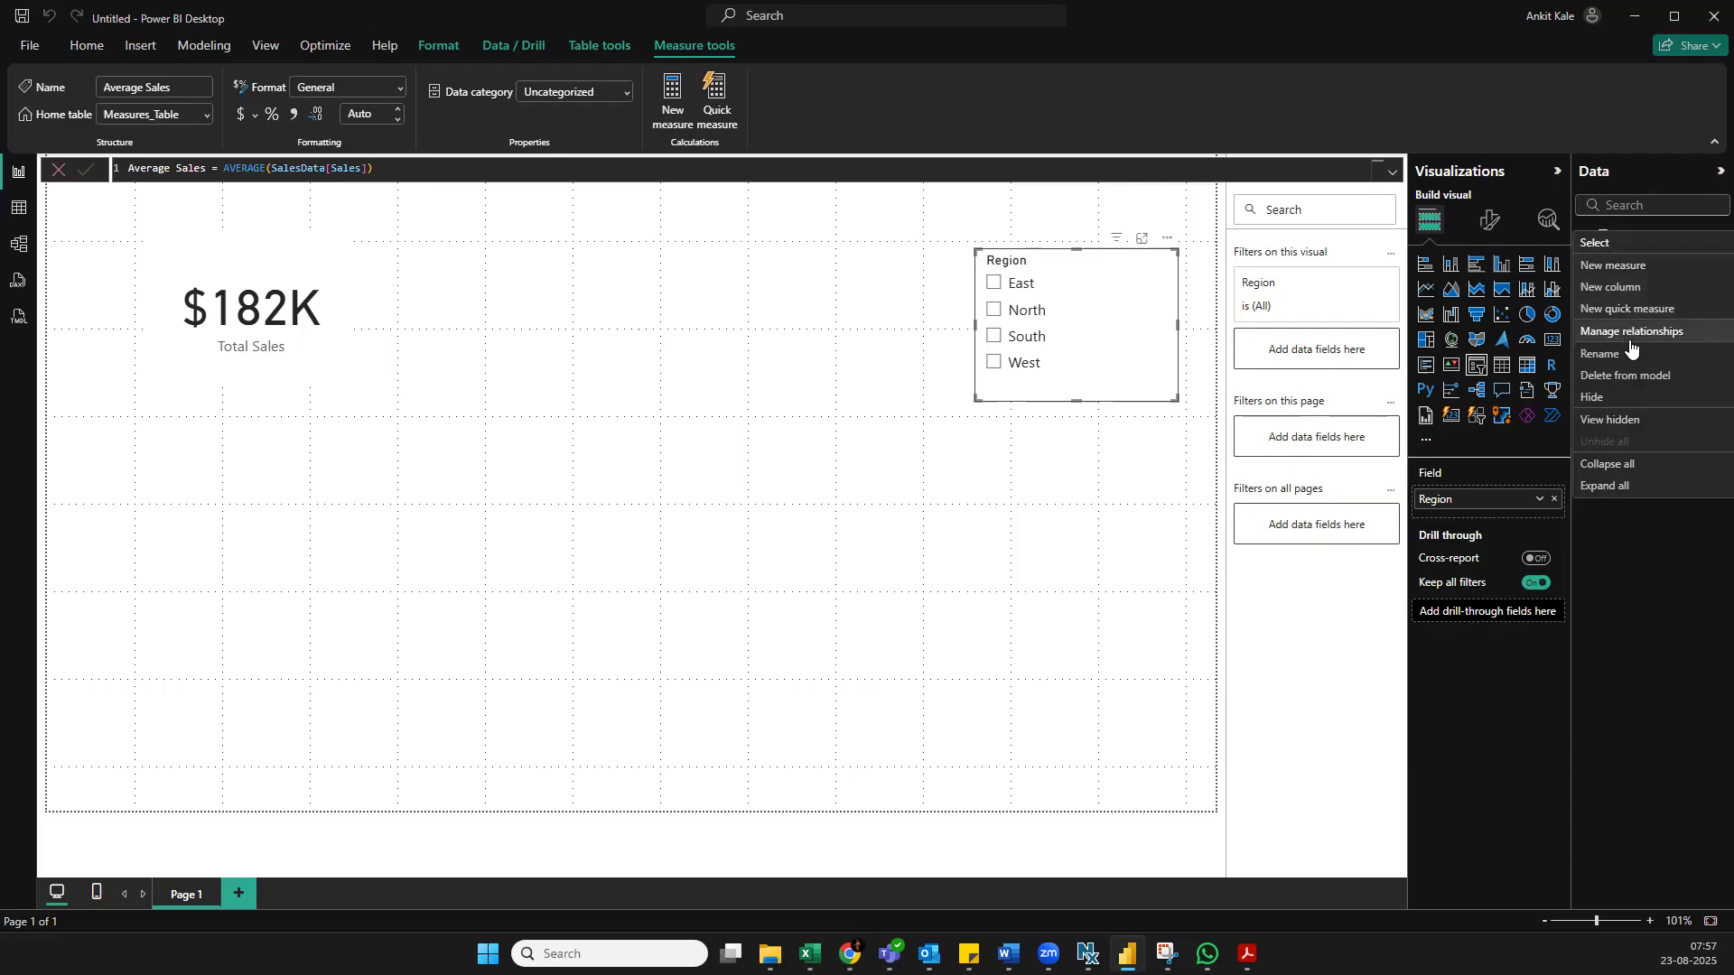
click(1639, 265)
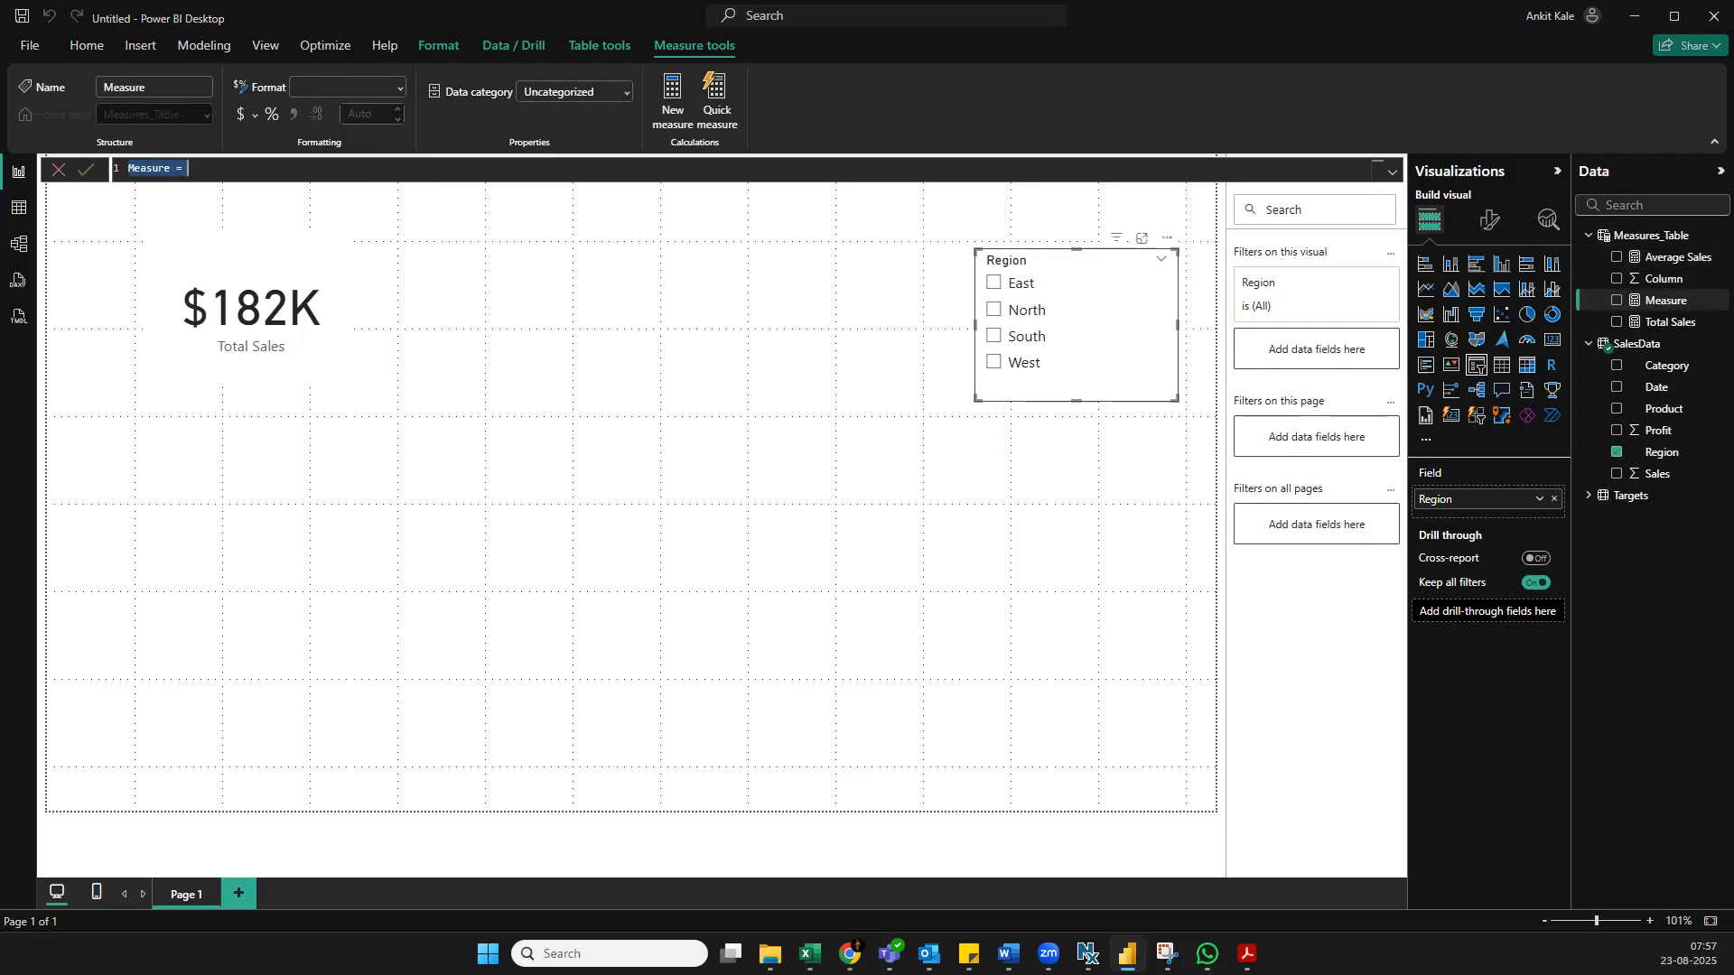
text(Transacriion)
key(BackSpace)
key(BackSpace)
key(BackSpace)
text(tion Count=)
Complete the transaction count measure in Measures_Table with the expression COUNTROWS(SalesData)
text(c)
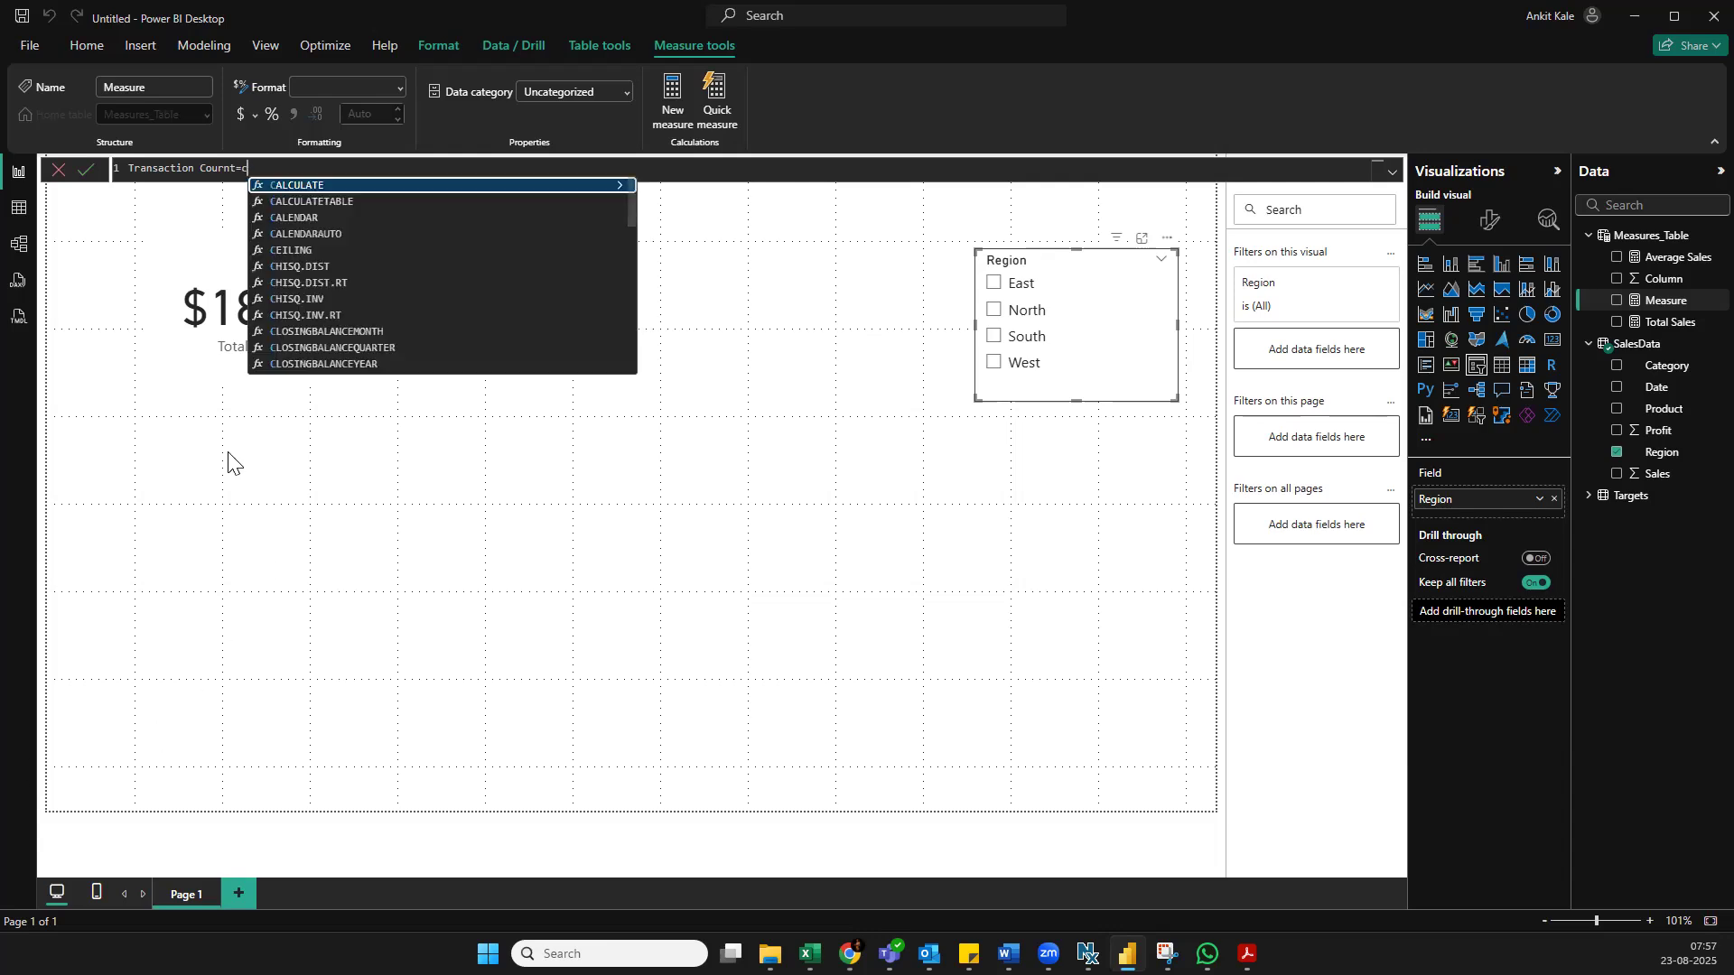
text(ou)
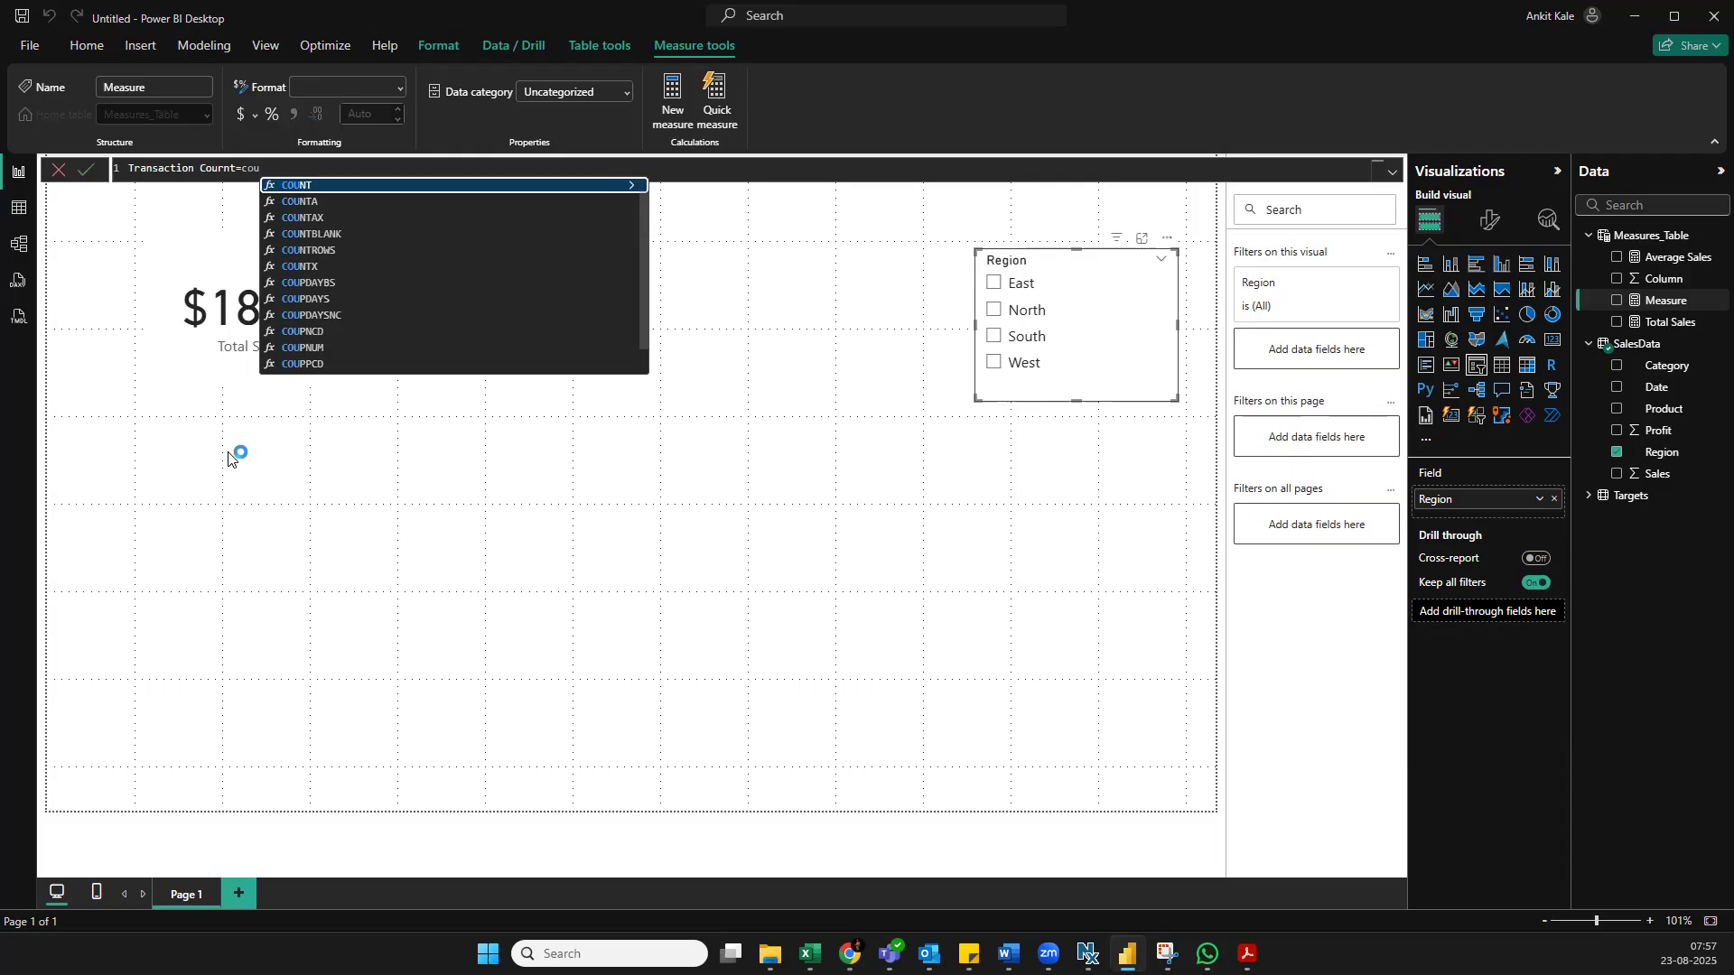
key(Down)
key(Down)
key(Down)
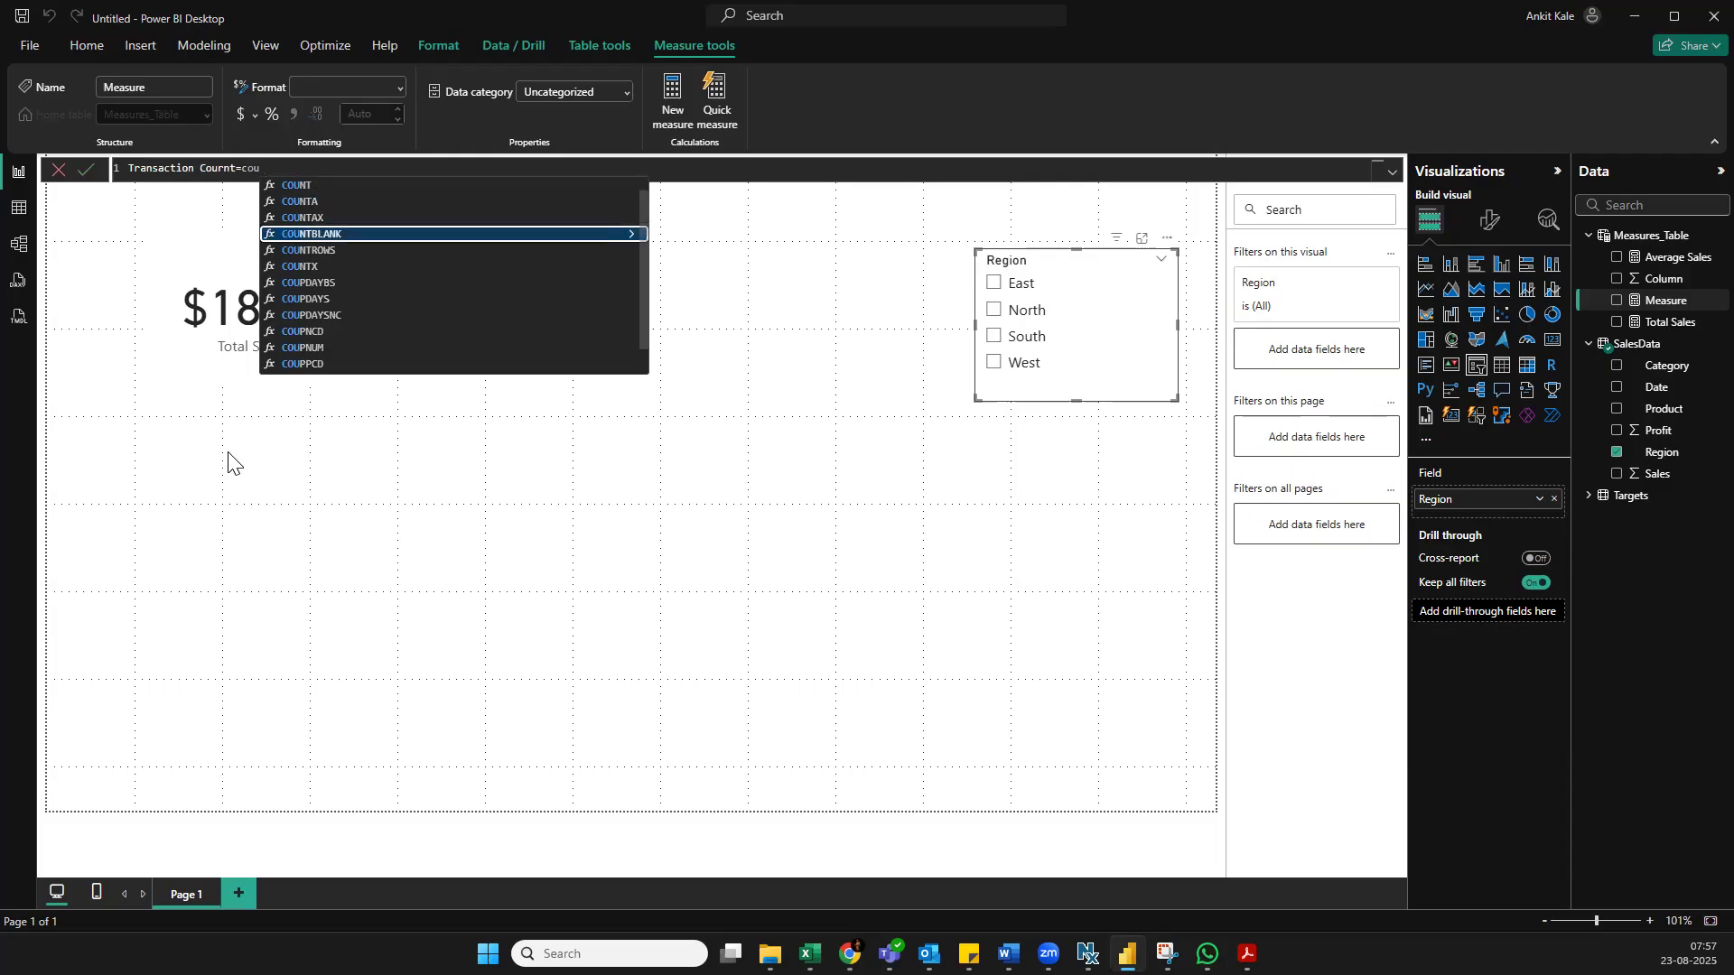
key(Tab)
key(BackSpace)
key(BackSpace)
key(BackSpace)
key(BackSpace)
key(BackSpace)
key(BackSpace)
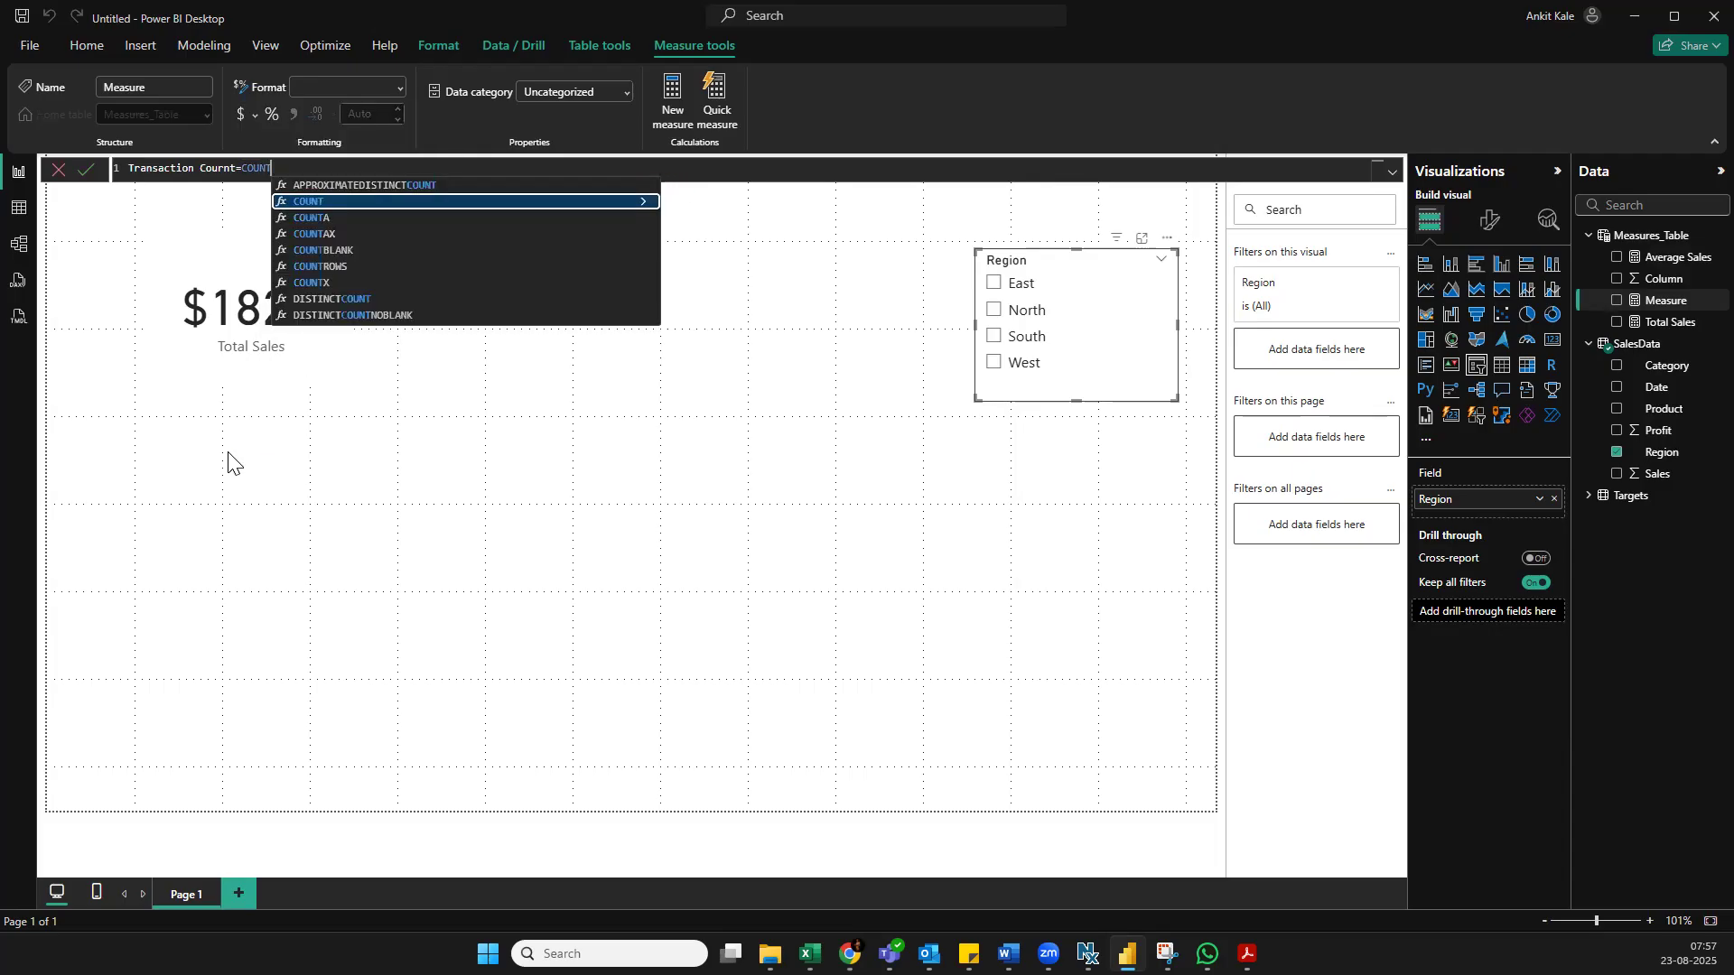
key(Down)
key(Down)
key(Down)
key(Down)
key(Tab)
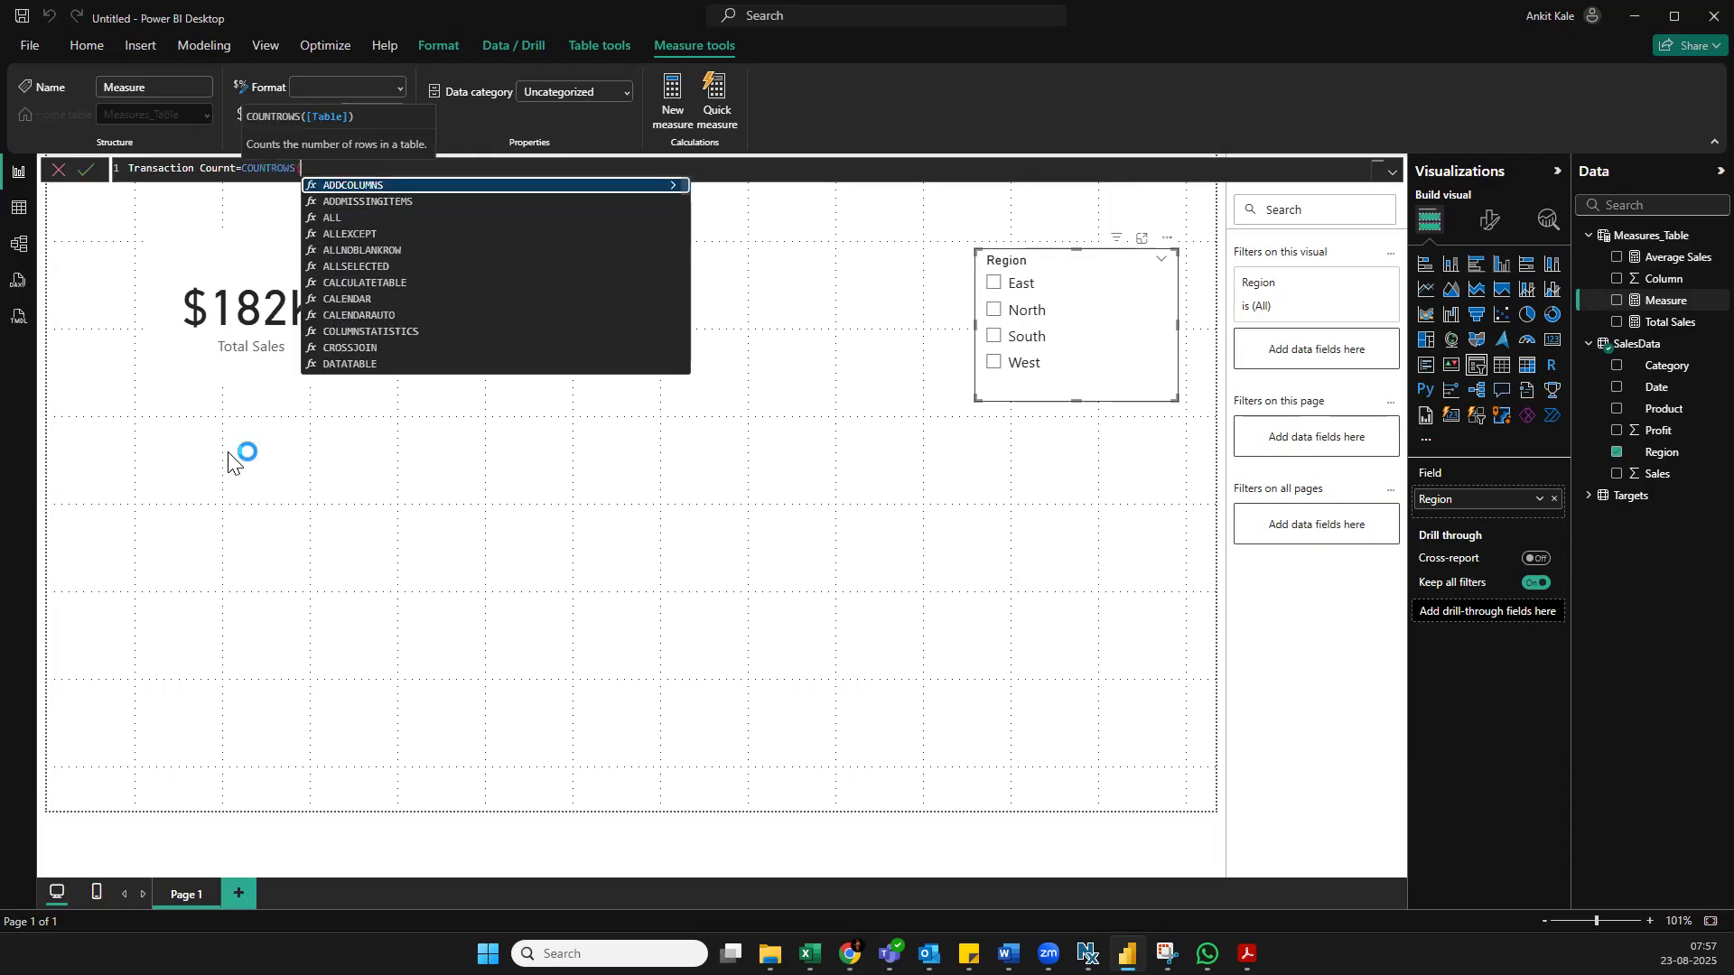
text(SalesData)
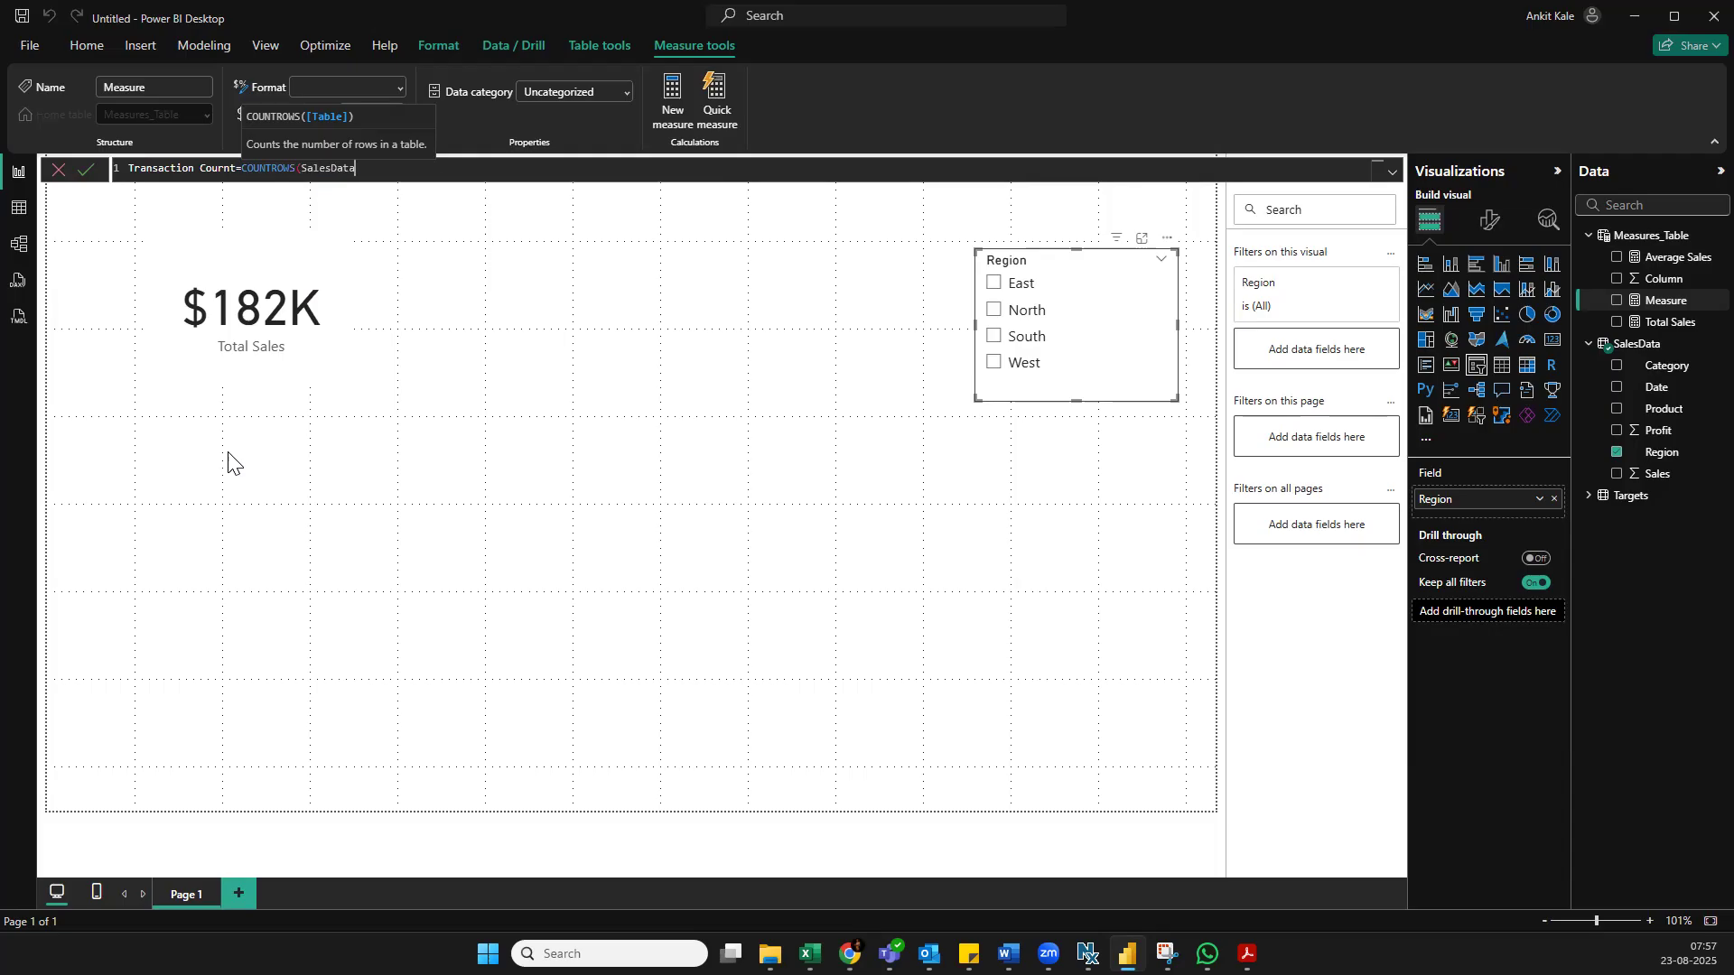
text())
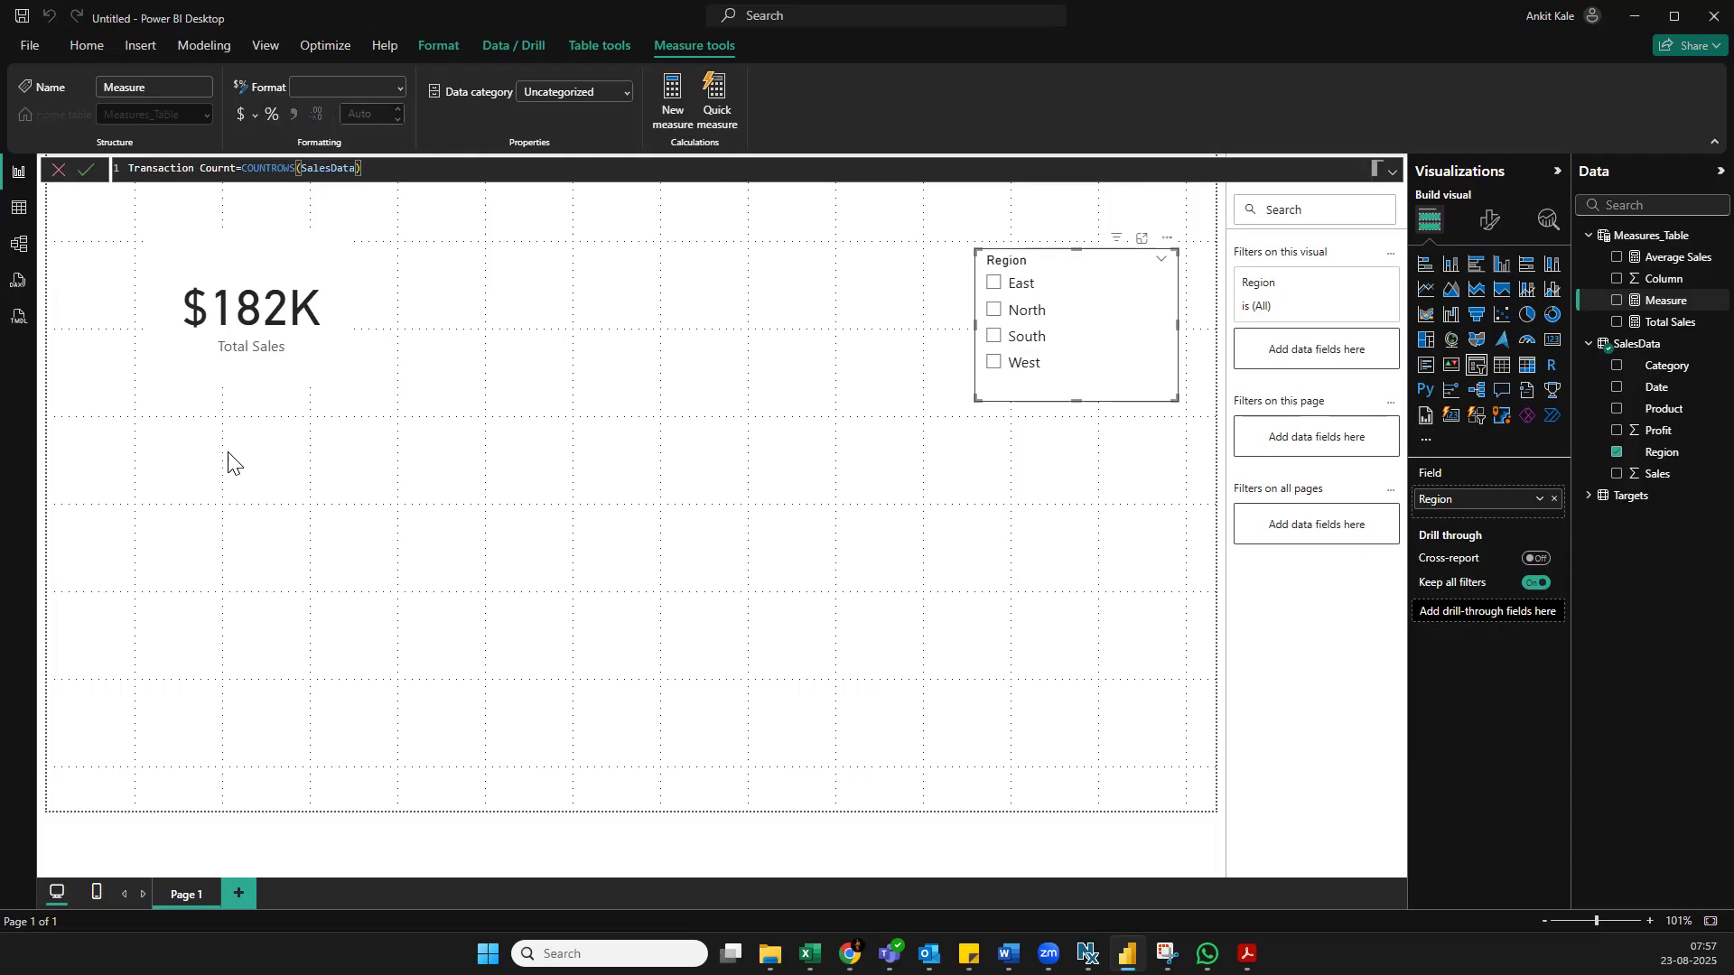
key(Return)
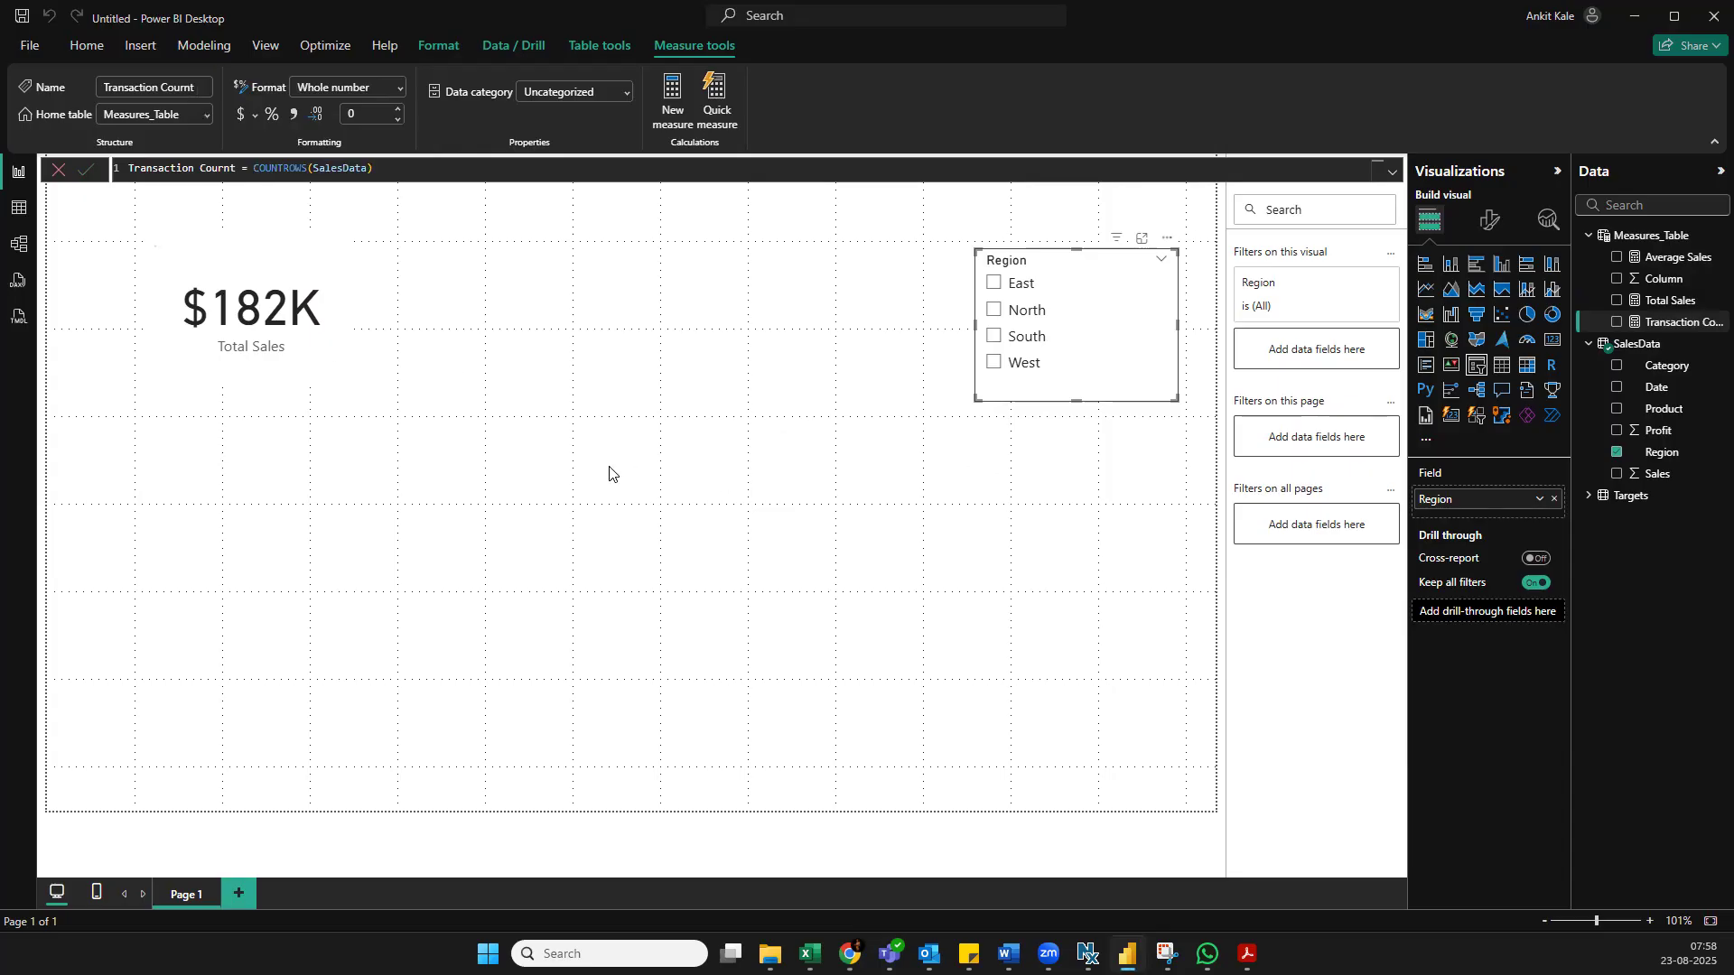
Duplicate the Total Sales card twice and line the copies up in a row between the original card and the Region slicer
click(338, 316)
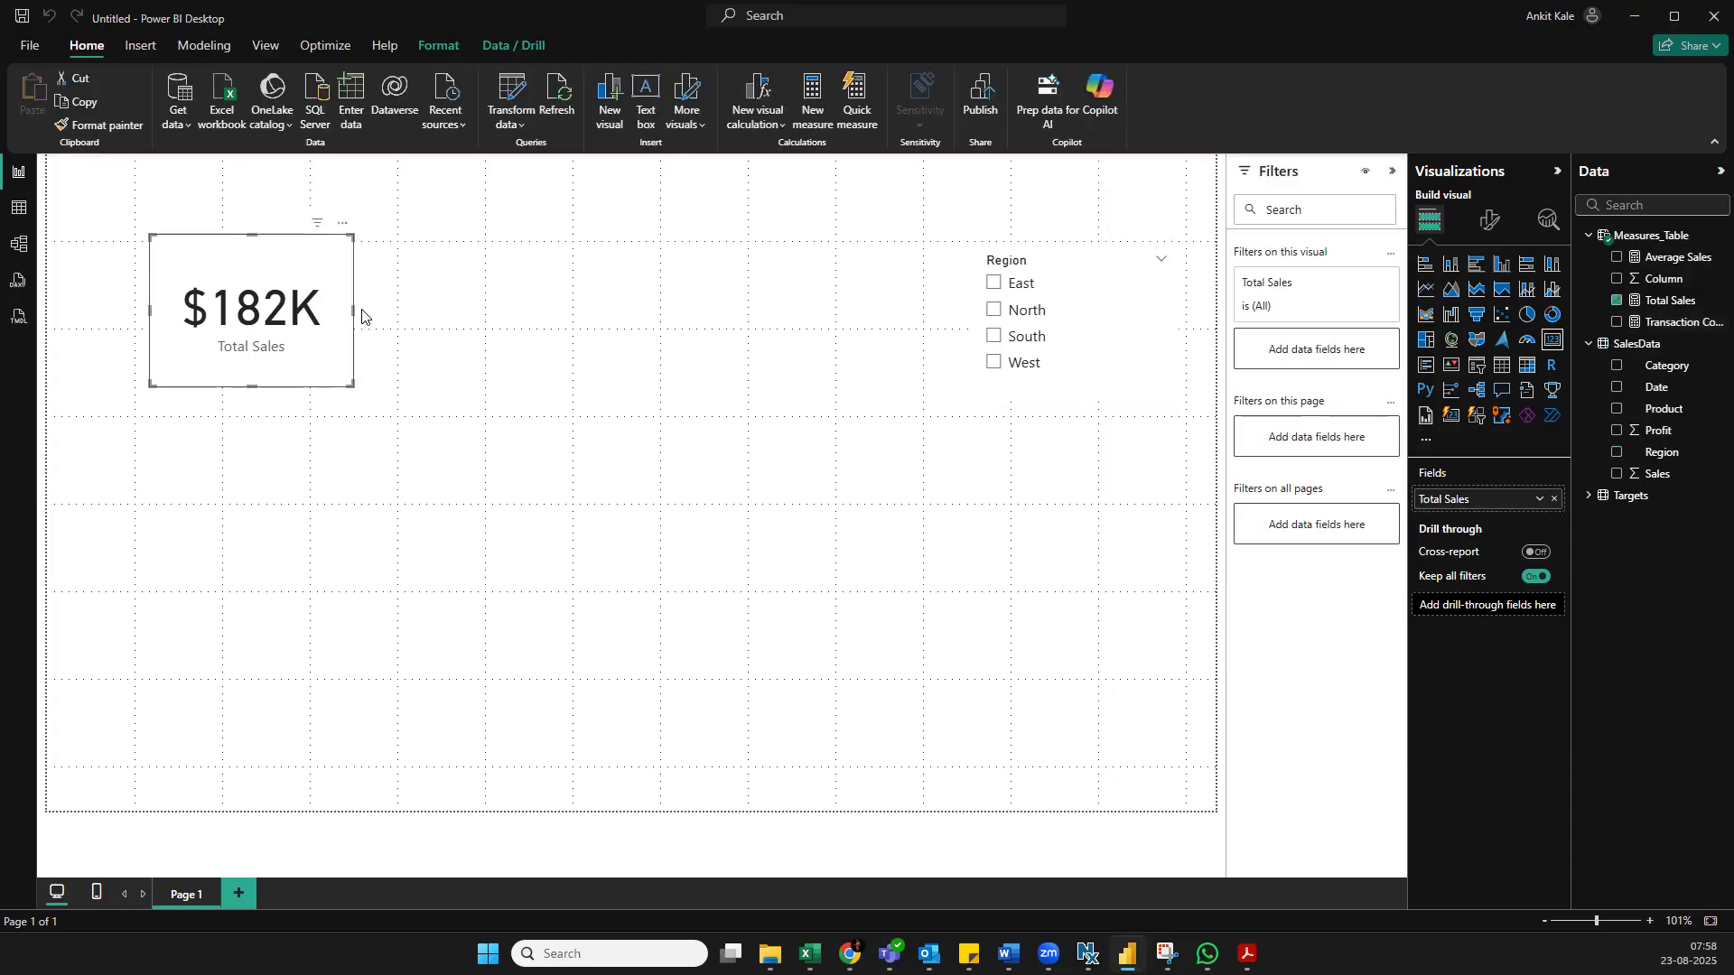
key(ctrl+c)
key(ctrl+v)
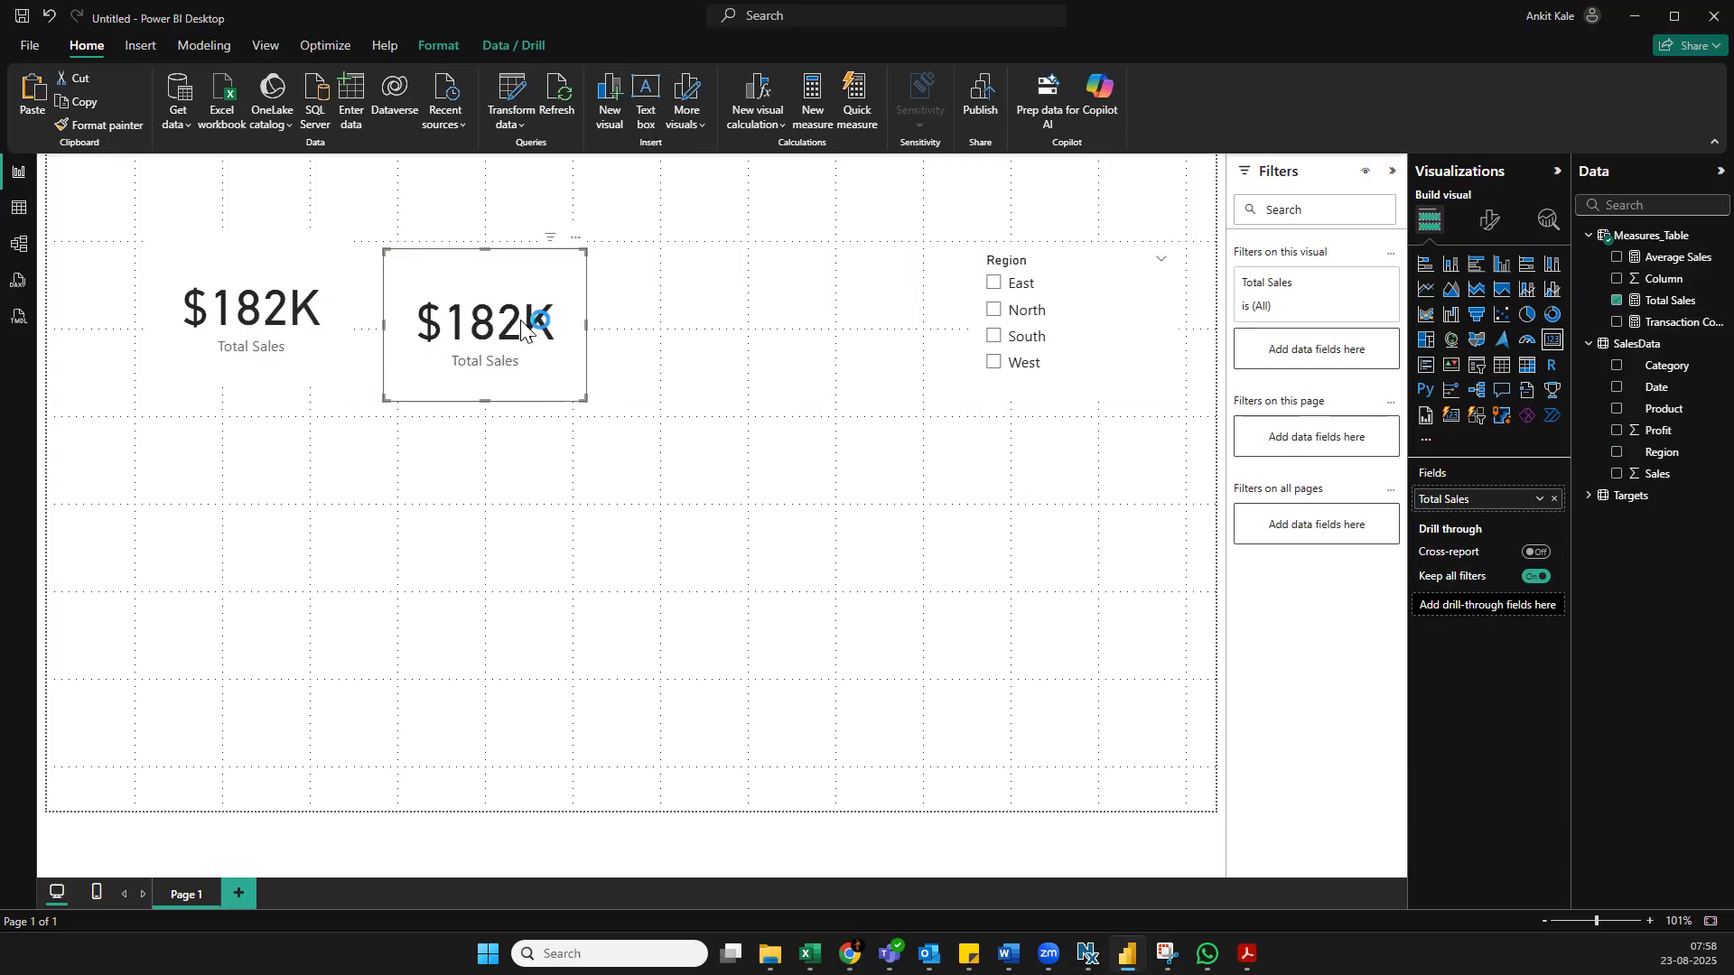
key(ctrl+v)
drag(492, 336, 796, 323)
drag(501, 305, 499, 294)
click(874, 371)
drag(803, 338, 775, 334)
Replace the middle card's field with Average Sales and format that measure as currency with a dollar sign
click(545, 306)
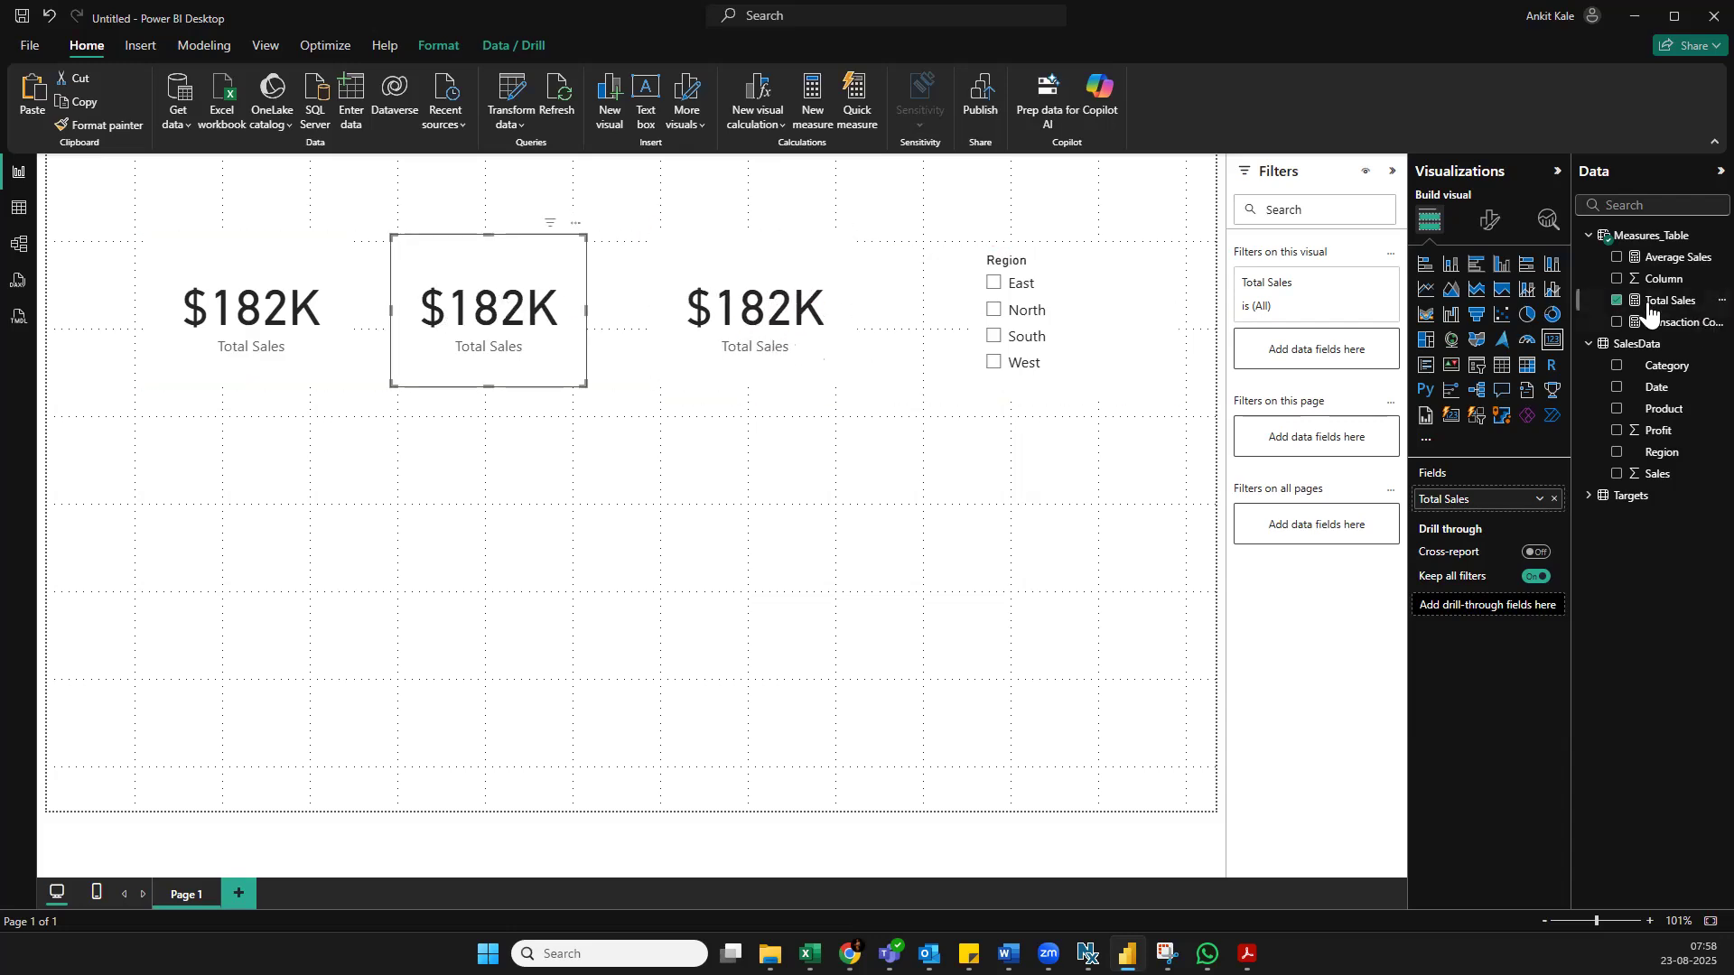
drag(1691, 265, 1517, 499)
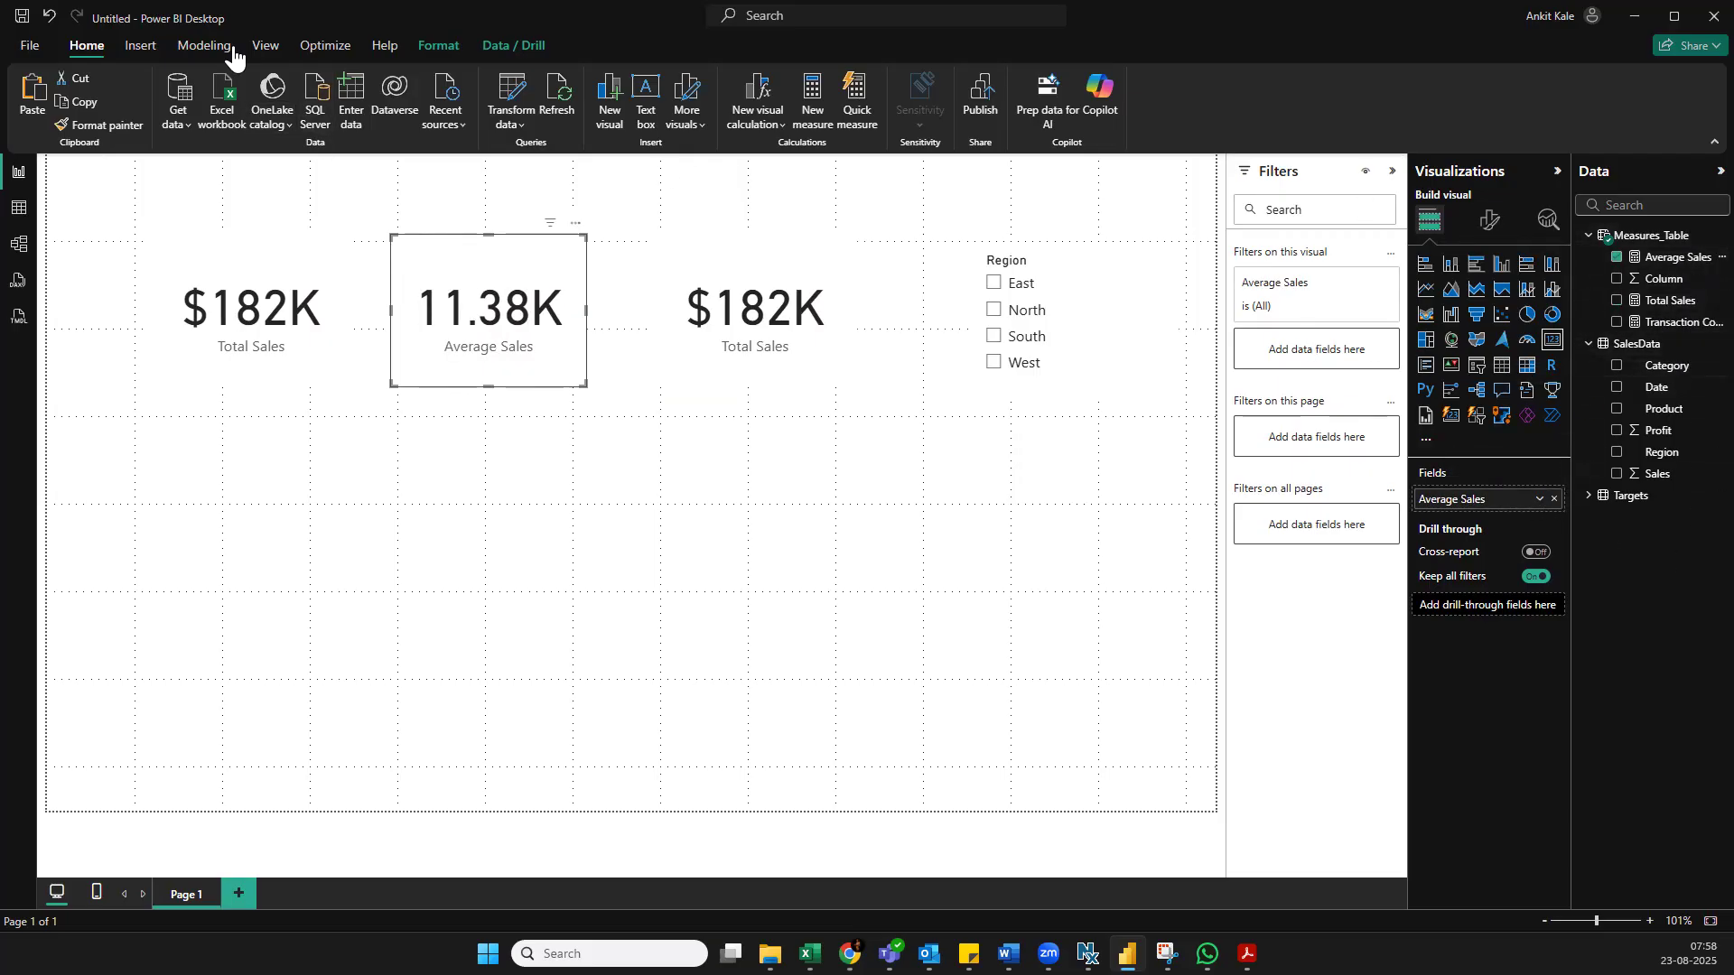
click(1672, 257)
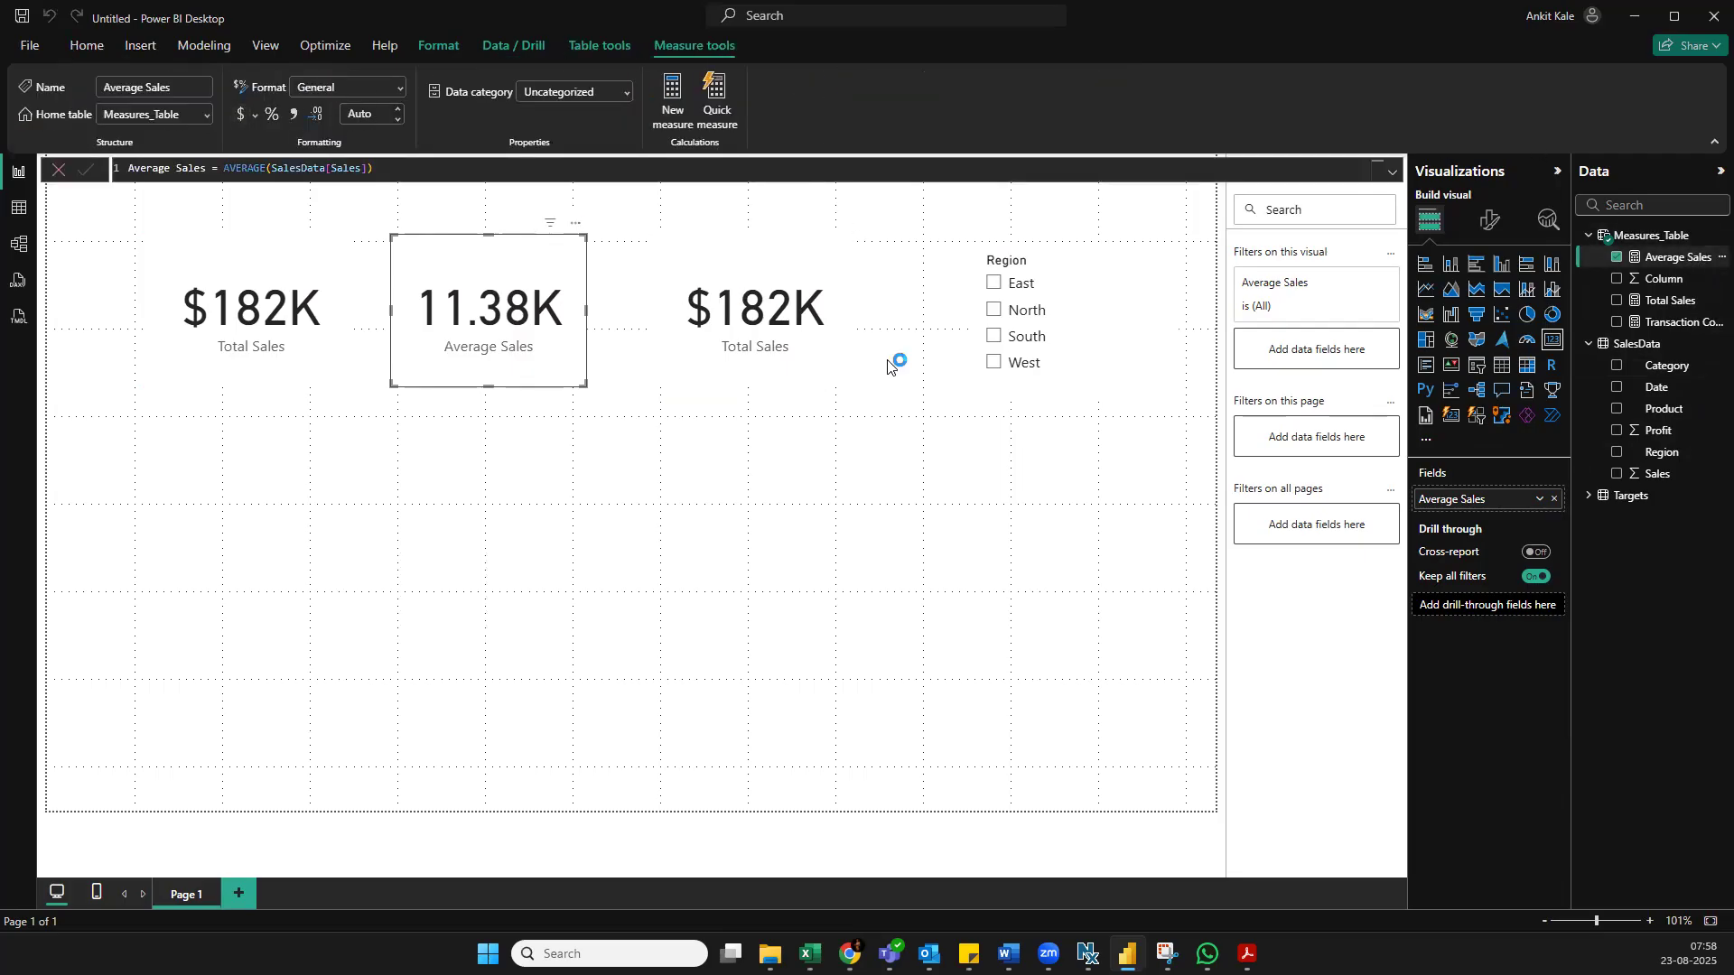
Replace the third card's Total Sales field with the transaction count measure and widen the Data pane to show full field names
click(757, 313)
drag(1665, 323, 1481, 499)
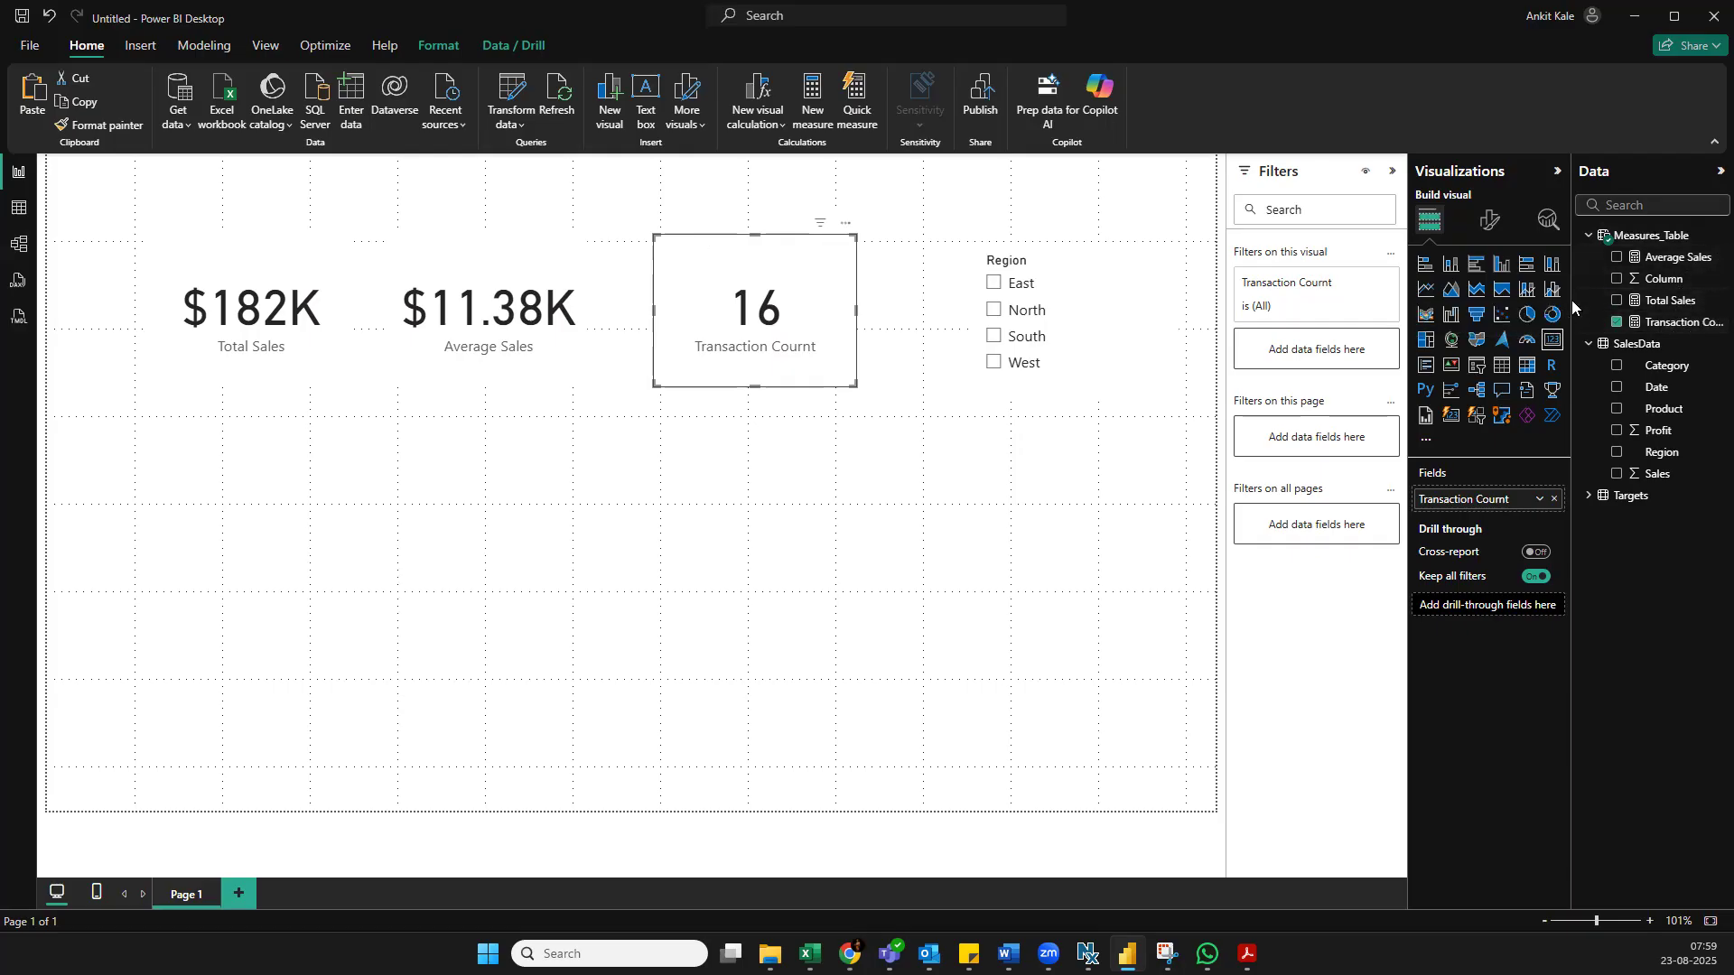
drag(1571, 310, 1476, 310)
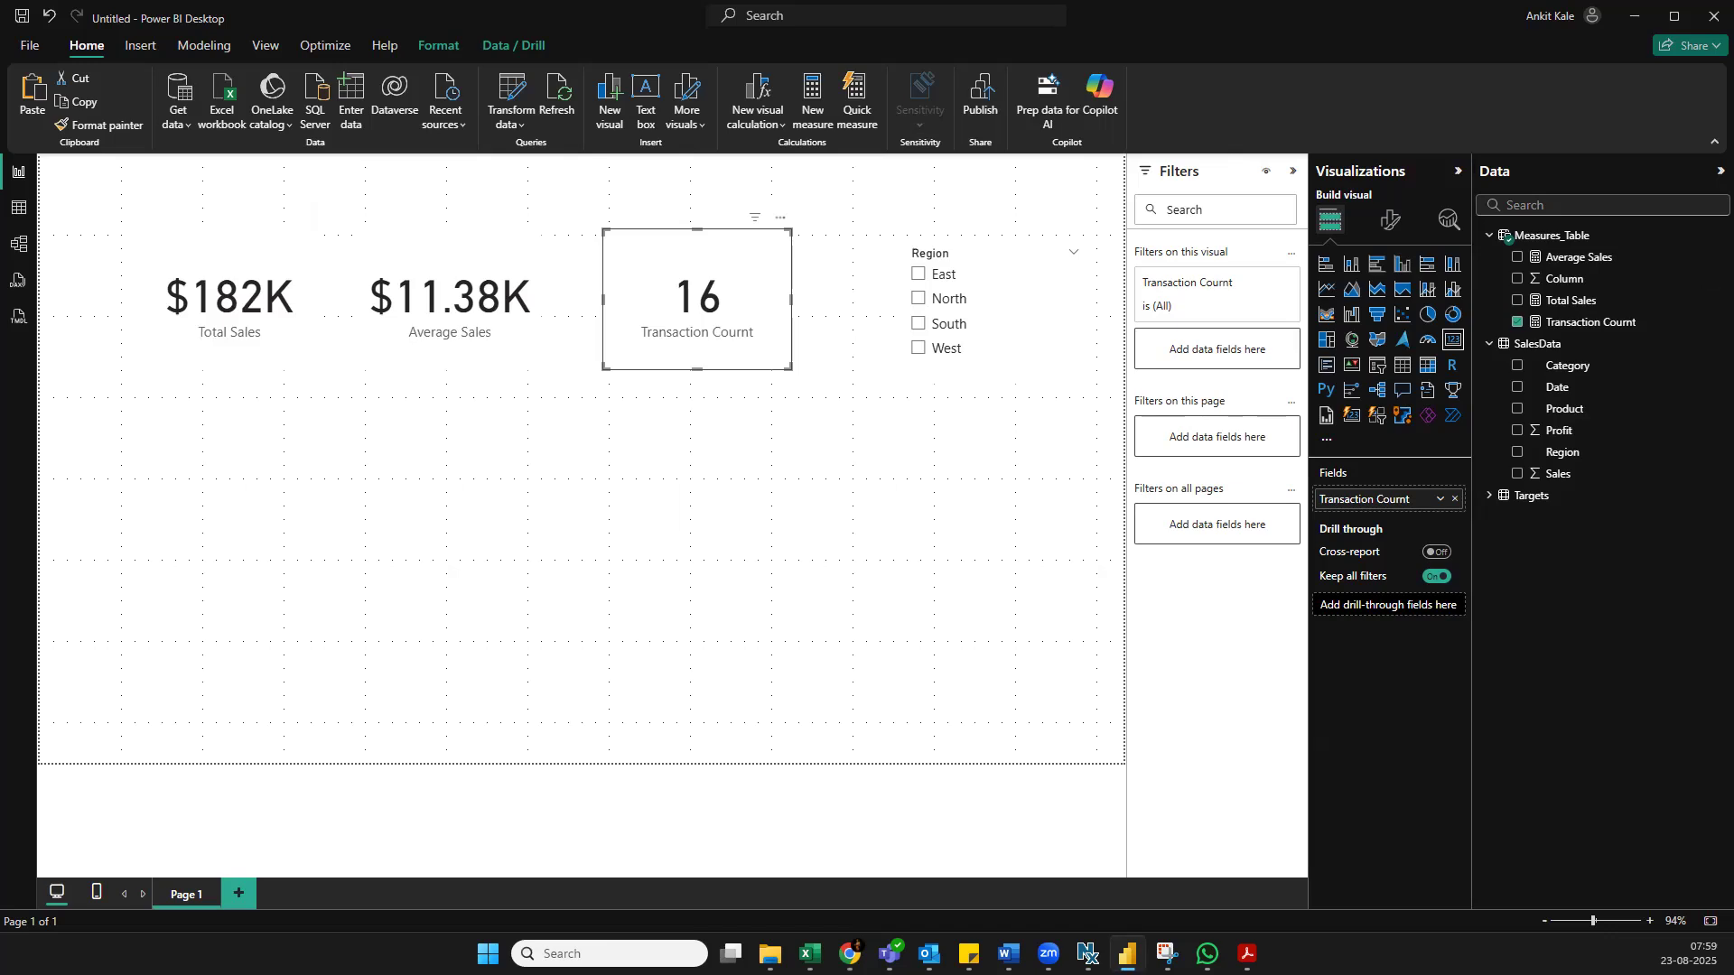
Open the model diagram and move the Measures_Table box clear of SalesData
click(1247, 955)
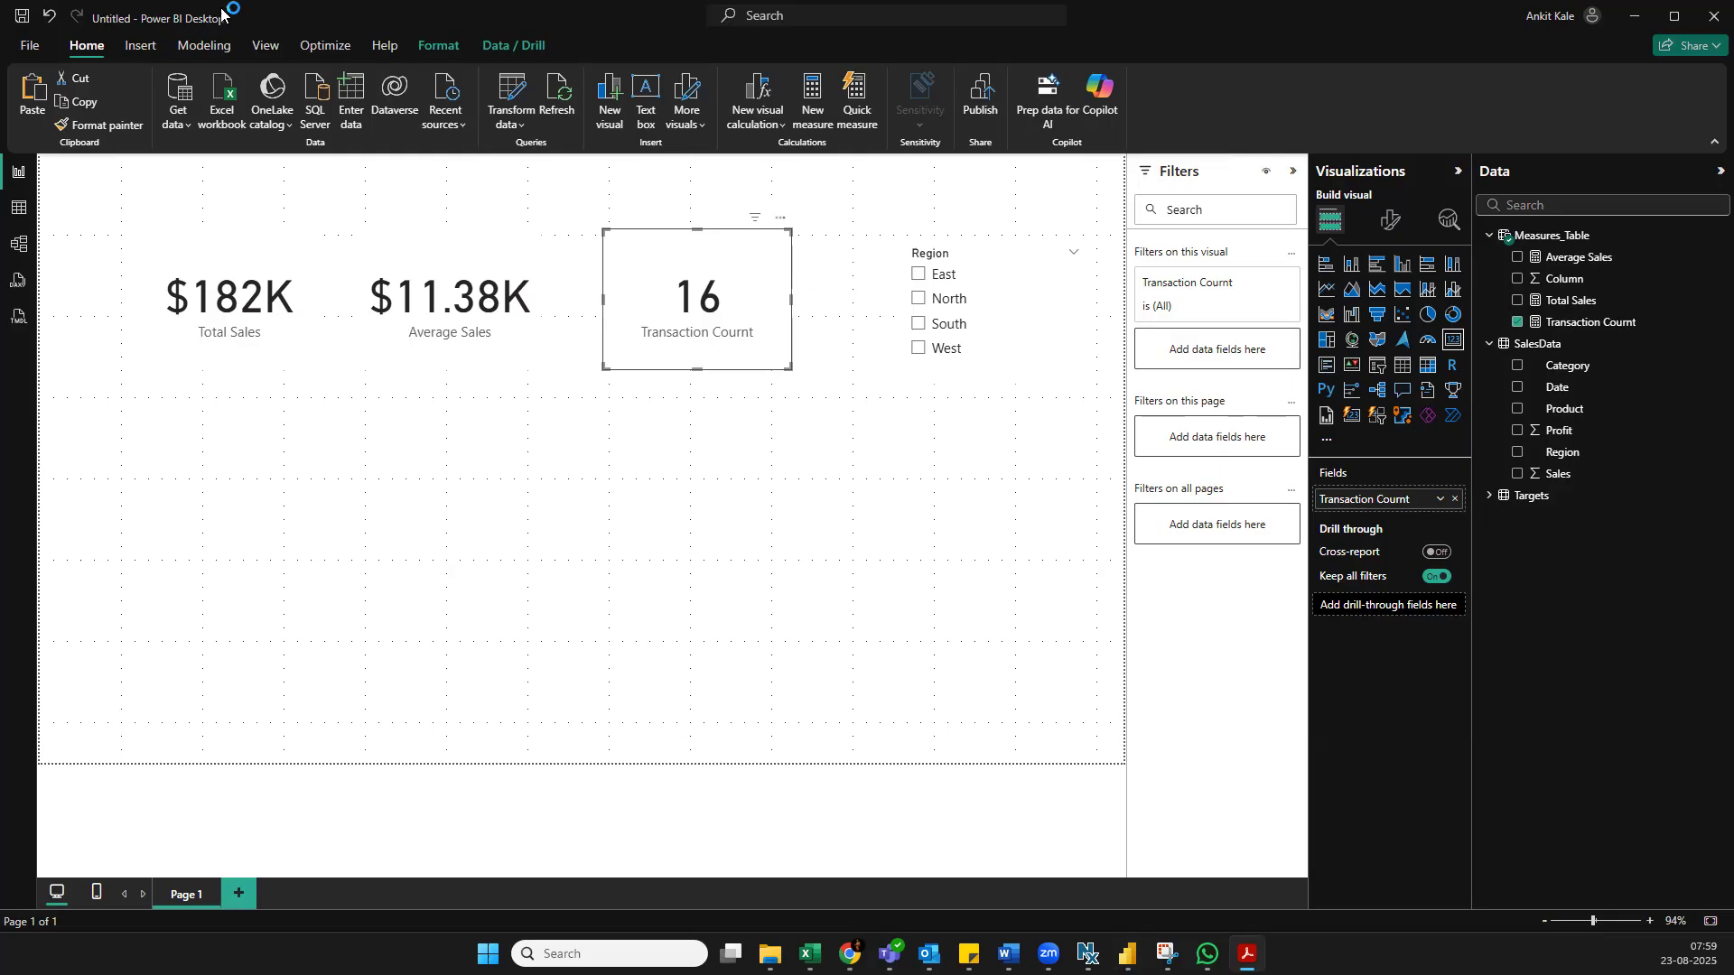
click(19, 244)
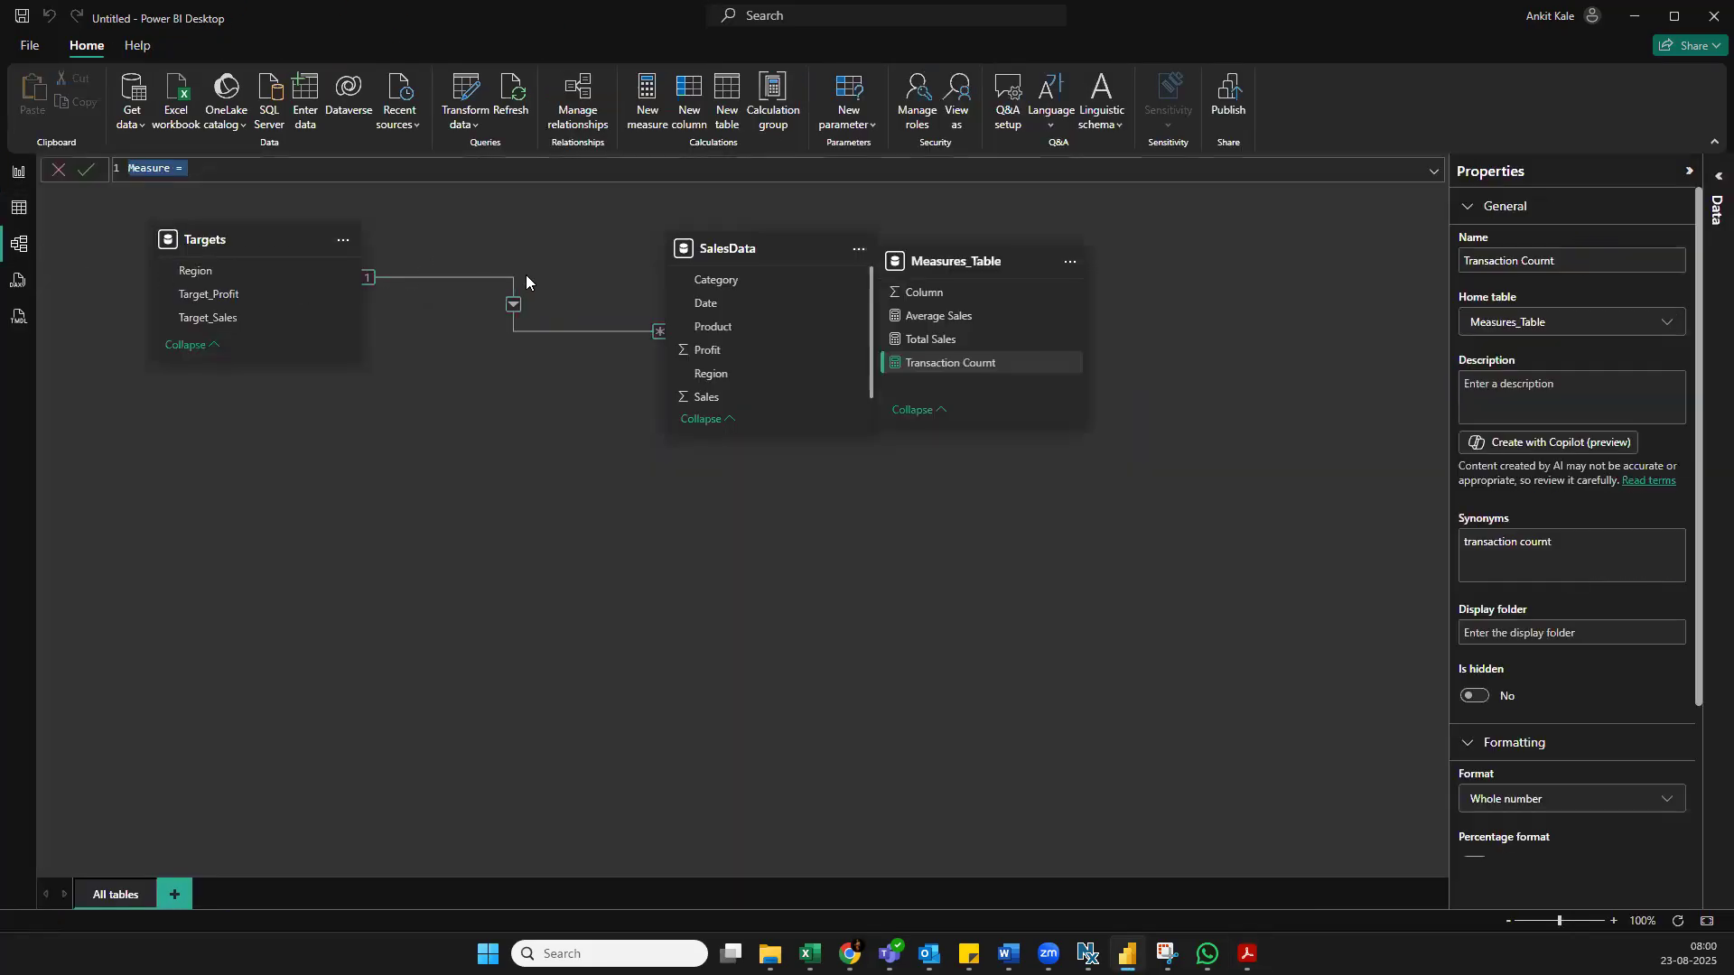
drag(960, 260, 1216, 252)
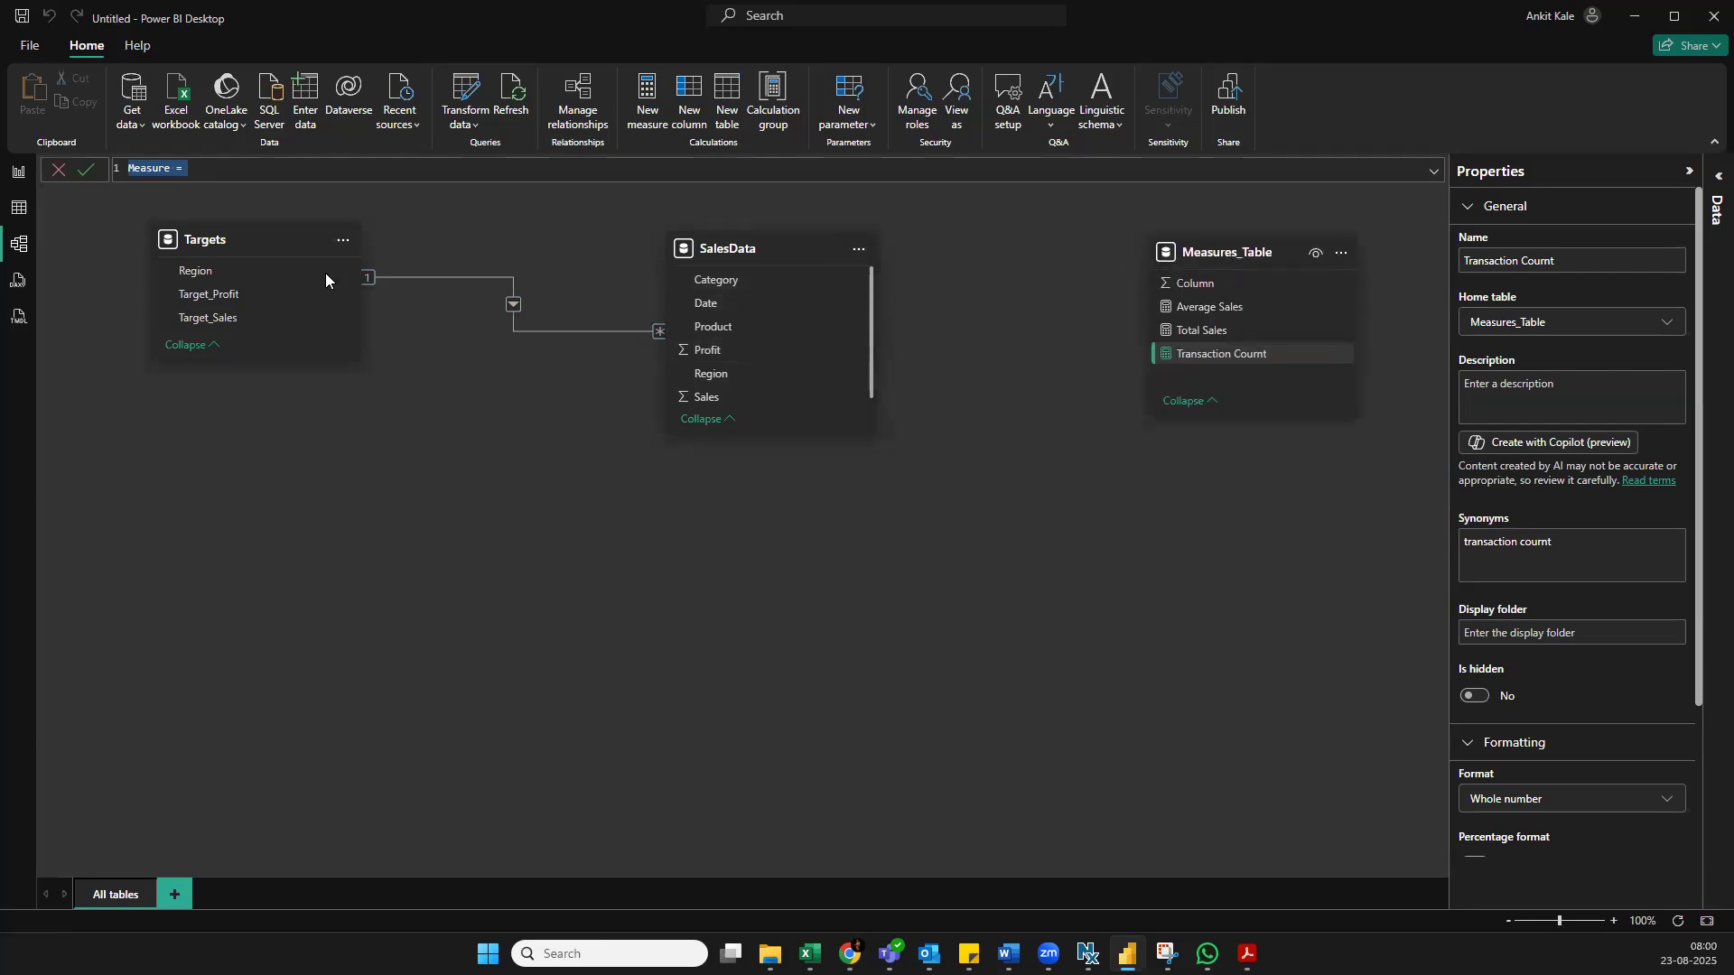
Examine the relationship between Targets and SalesData, and review the report, table and model views
click(403, 278)
click(16, 179)
click(18, 213)
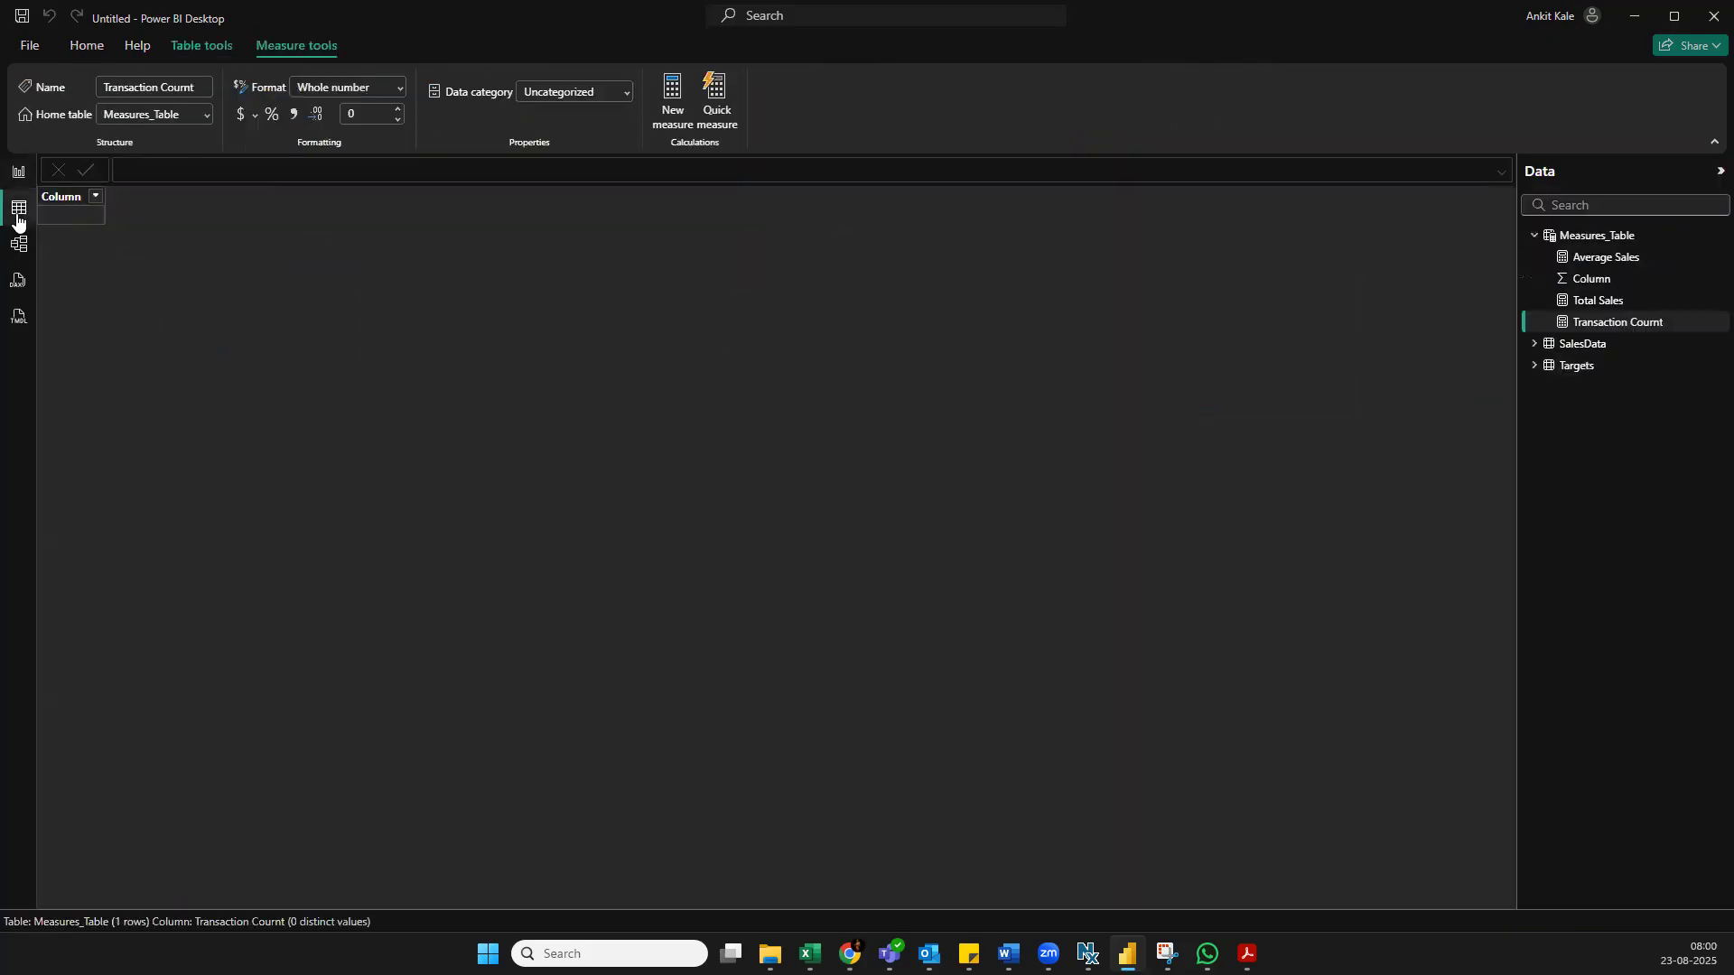
click(23, 178)
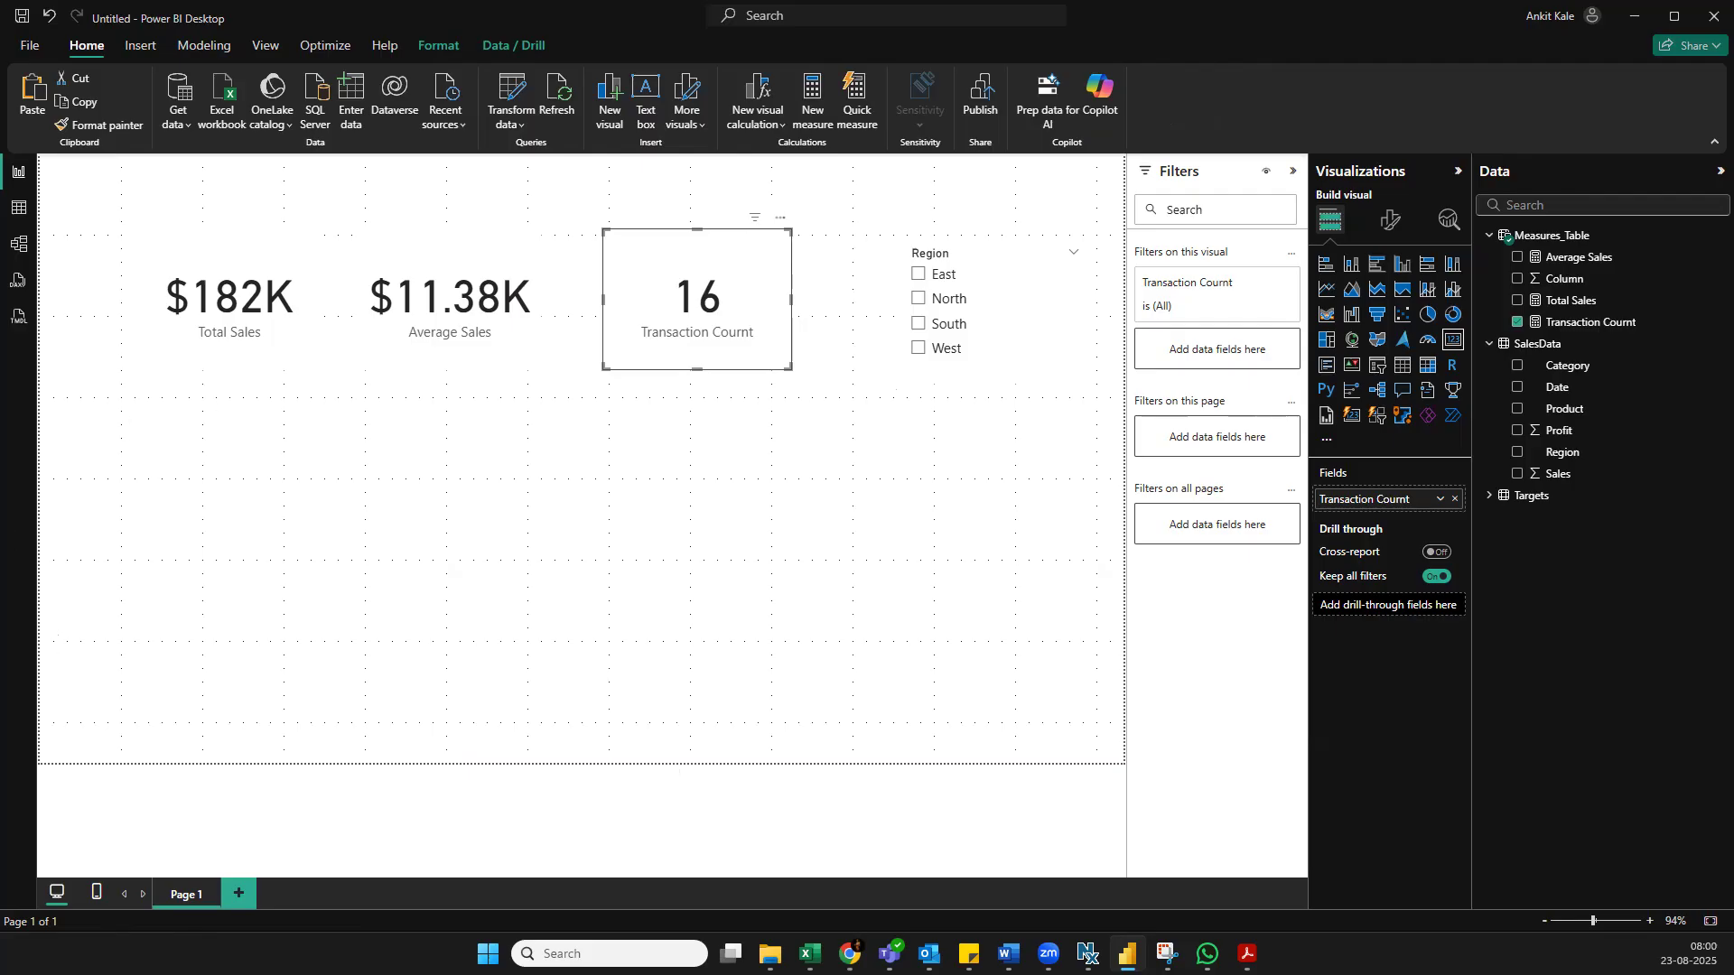
click(13, 254)
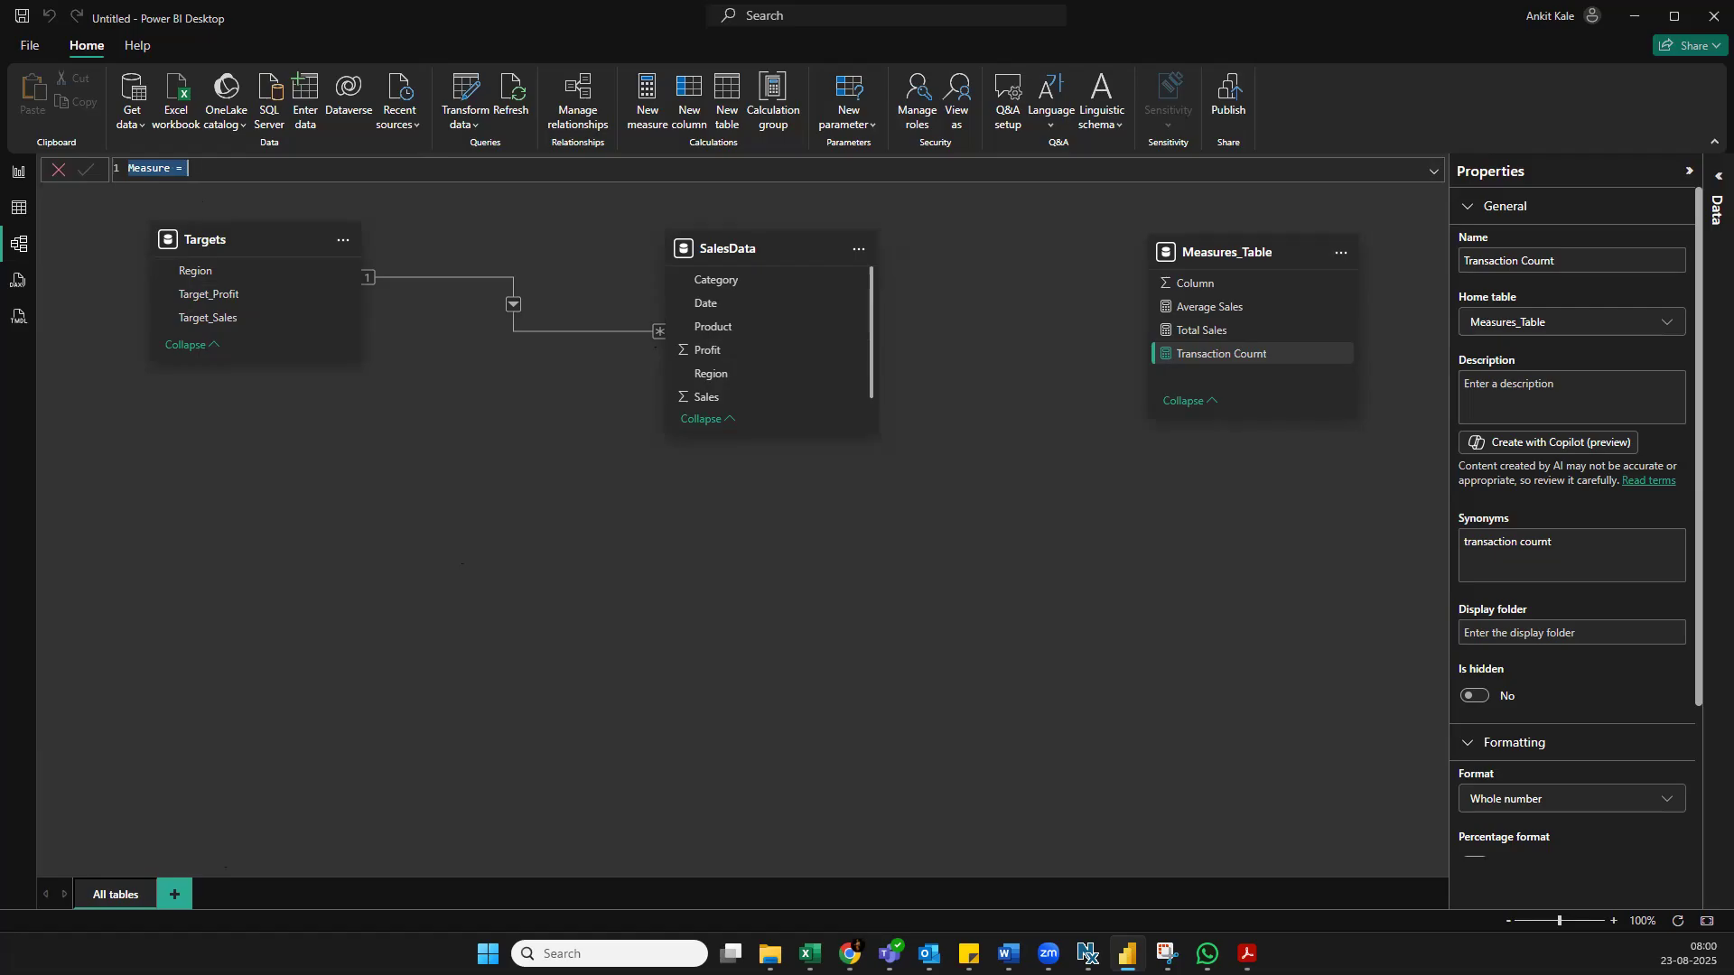
key(alt+Tab)
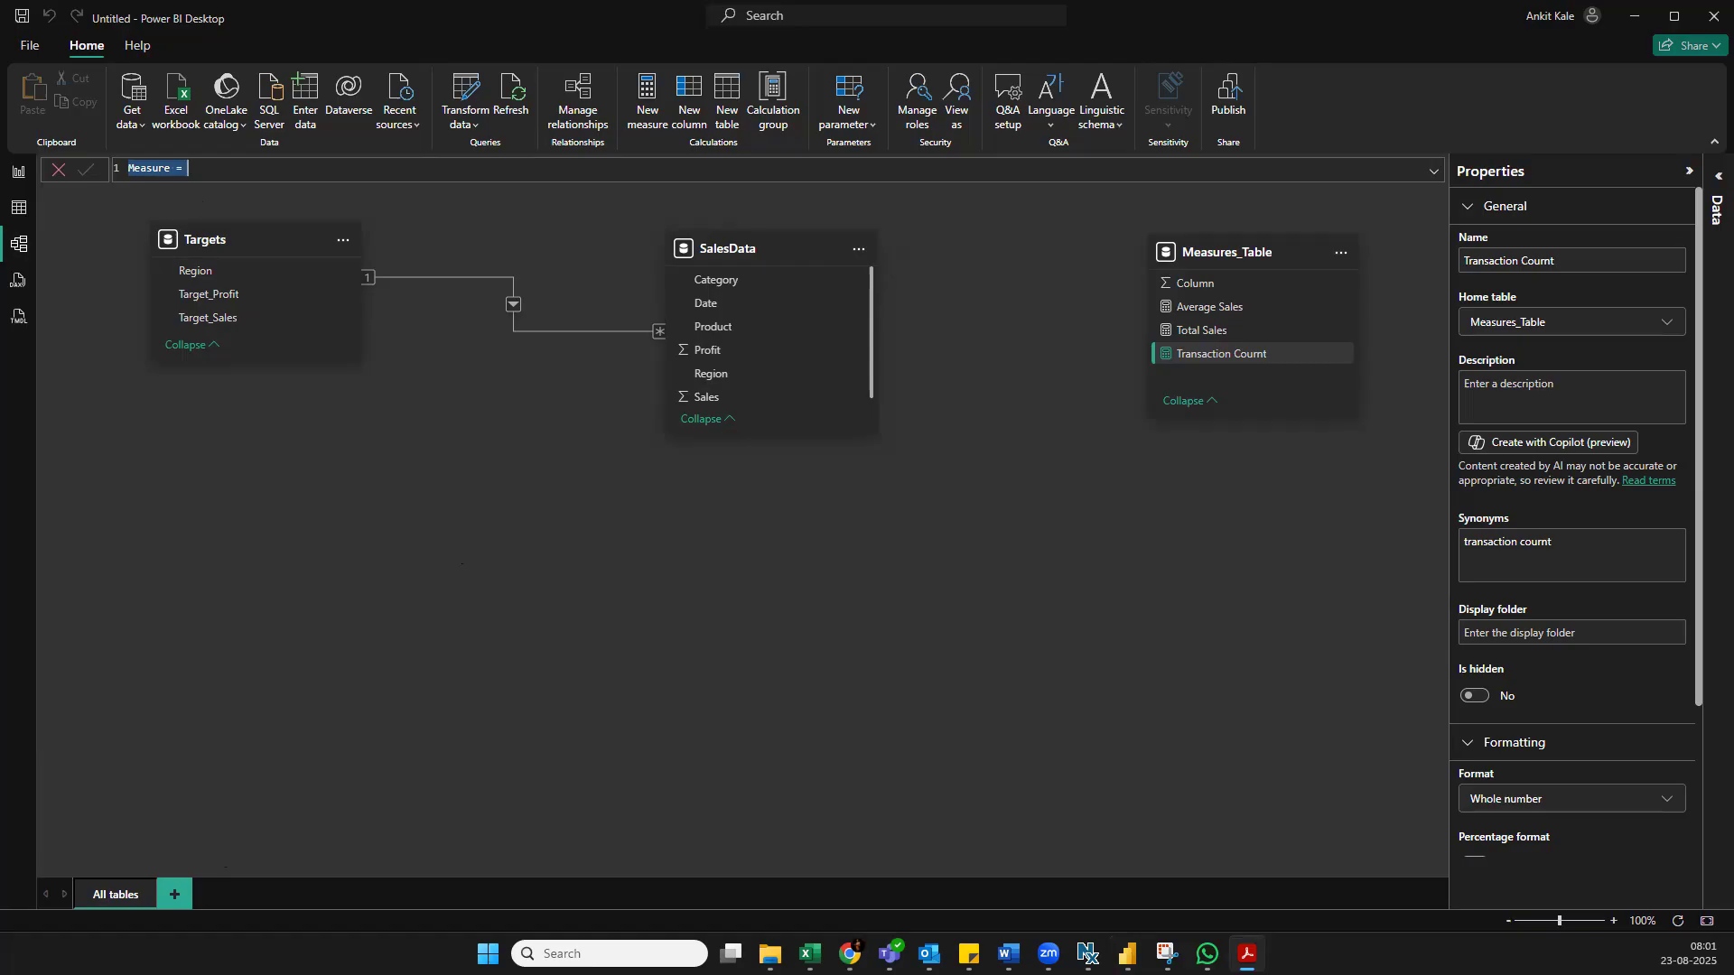
click(20, 177)
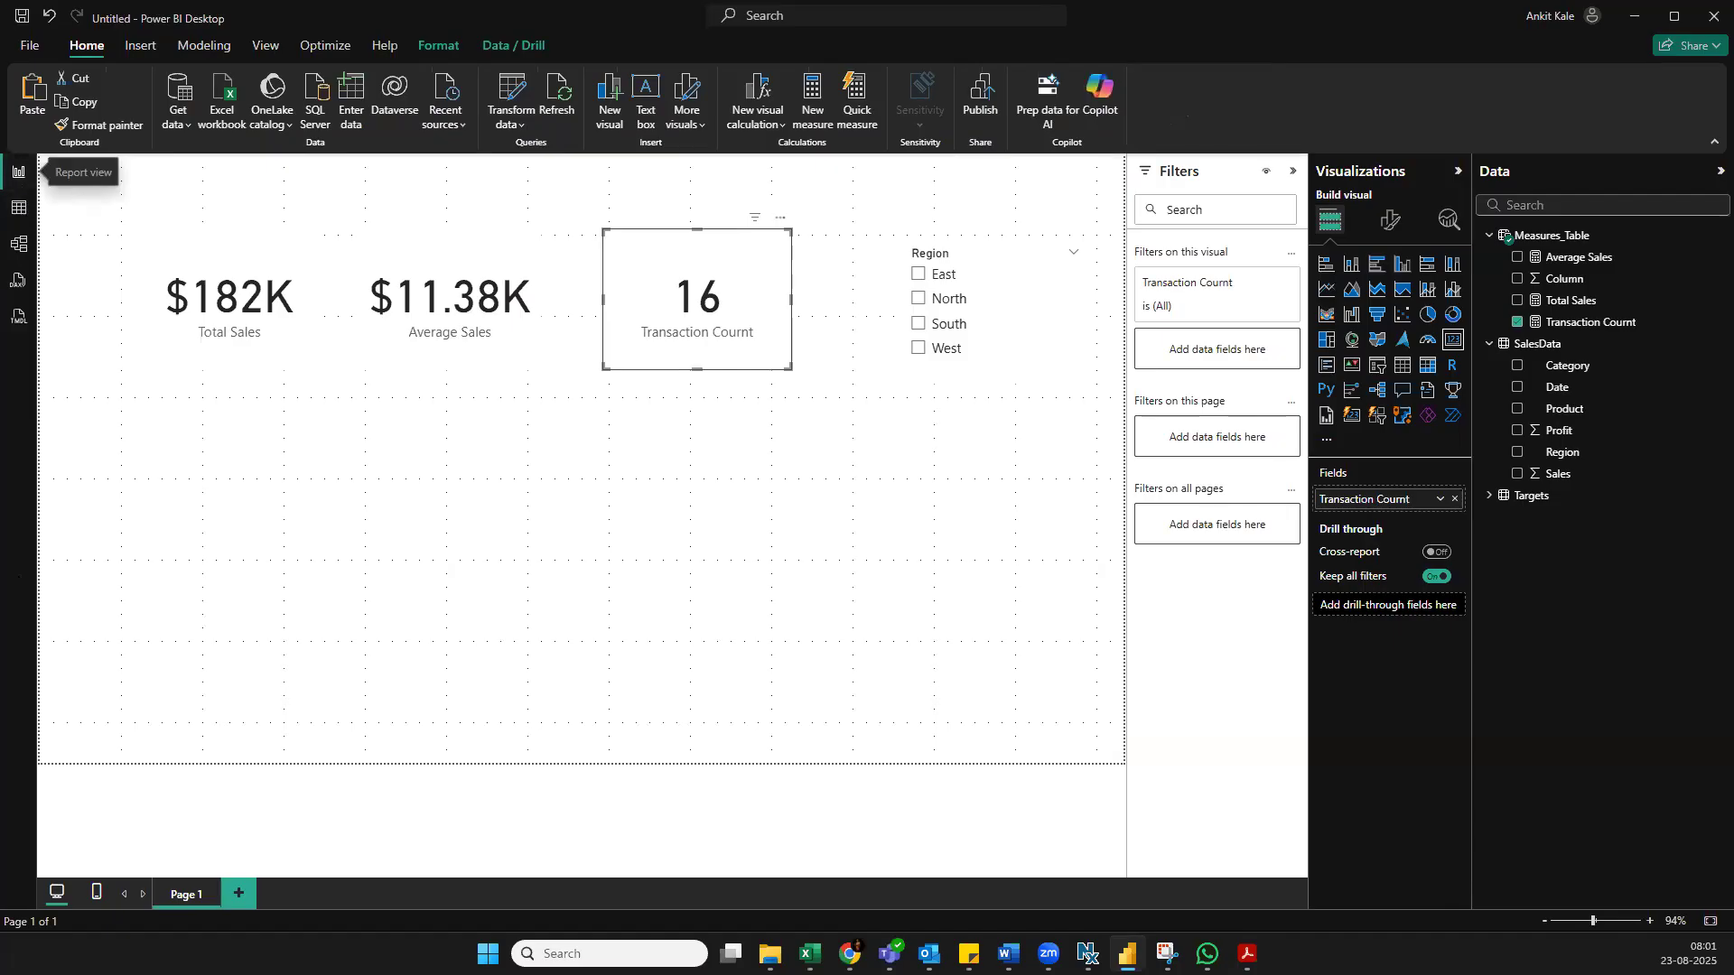
click(19, 244)
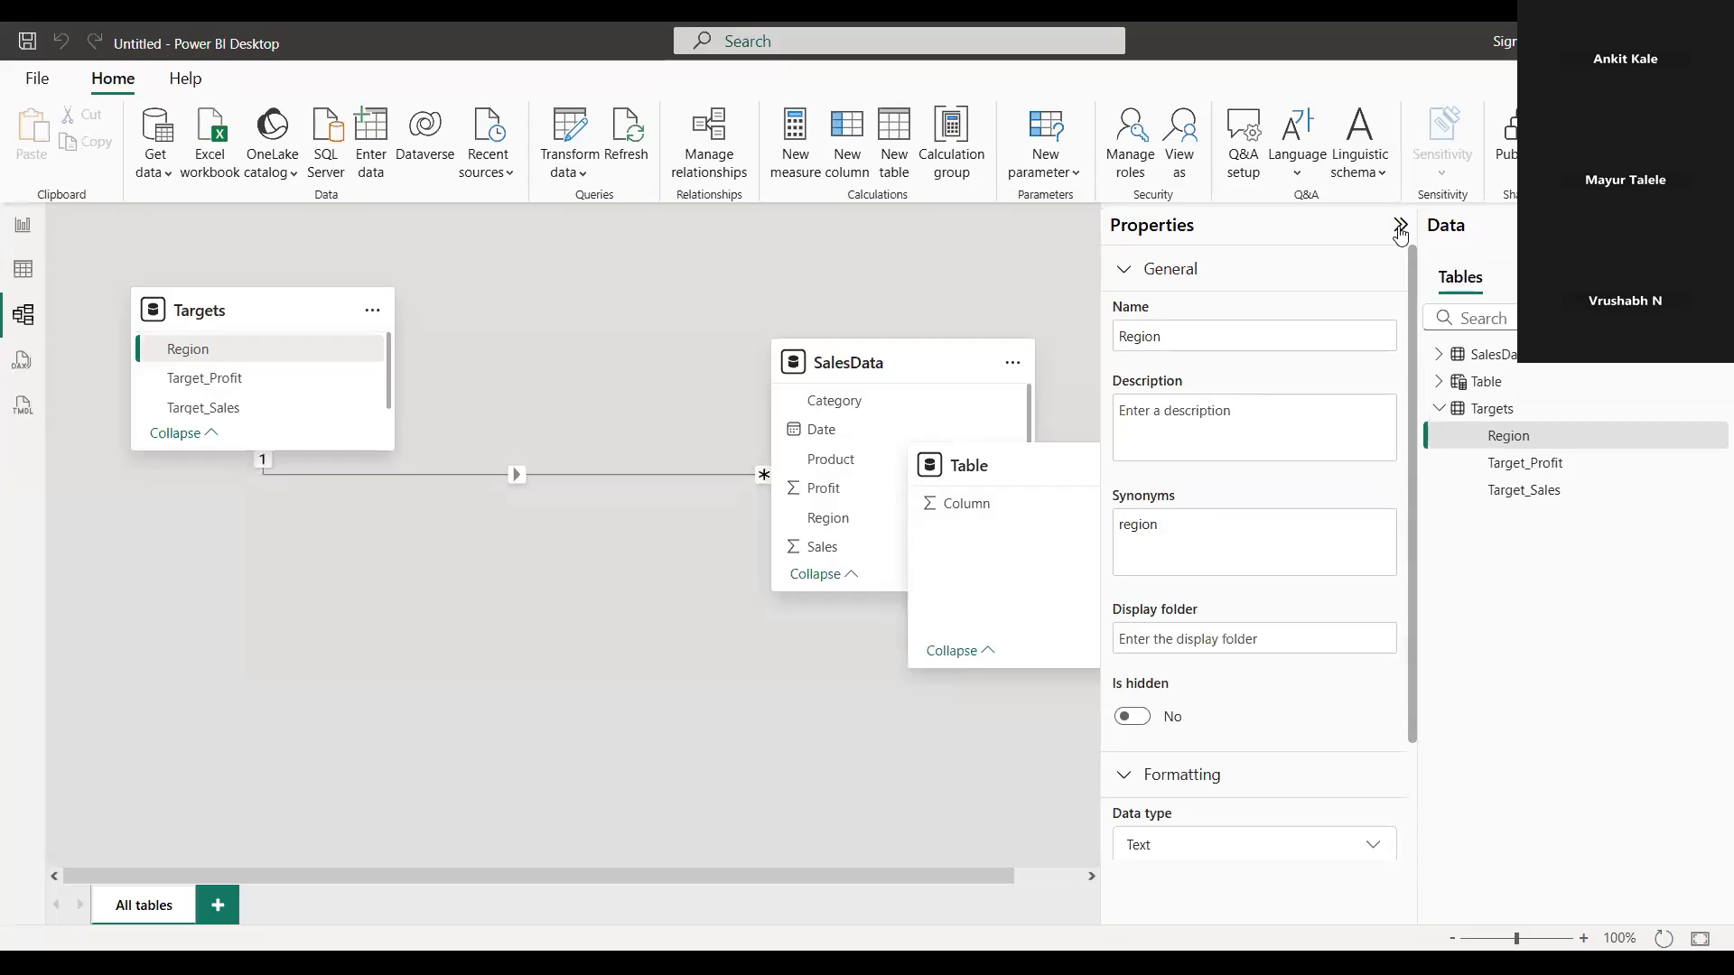
Space out the Table, SalesData and Targets boxes in the model diagram and select the Targets–SalesData relationship
click(1399, 233)
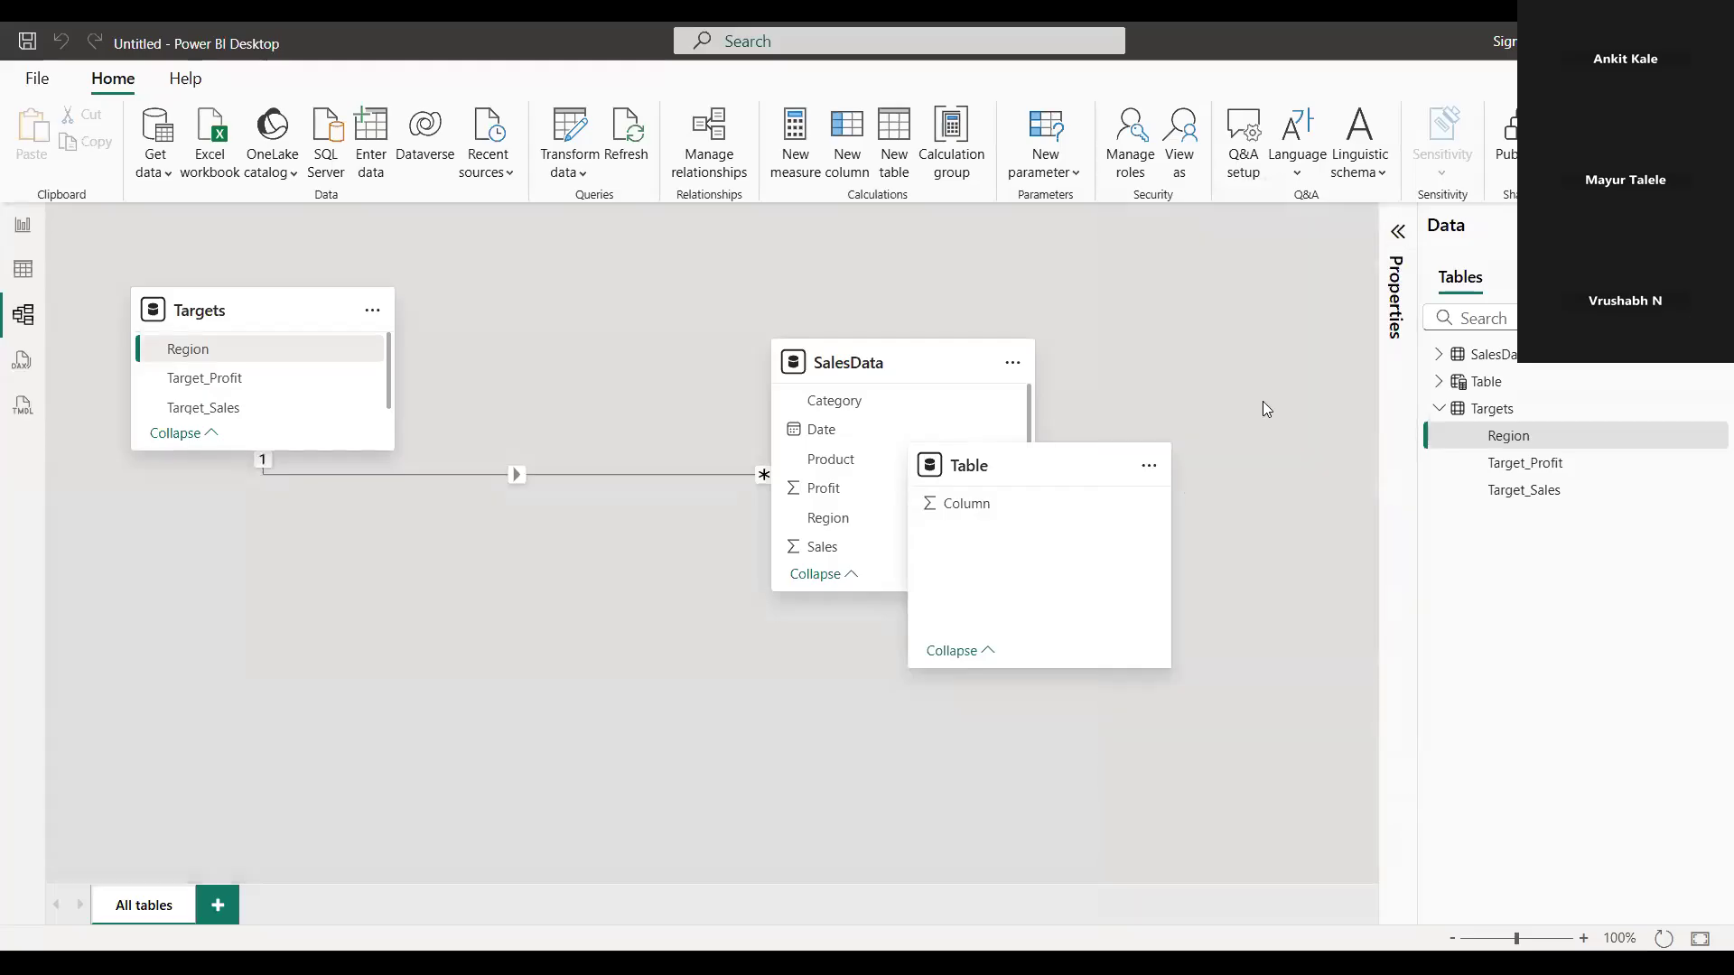
drag(1008, 460, 1262, 402)
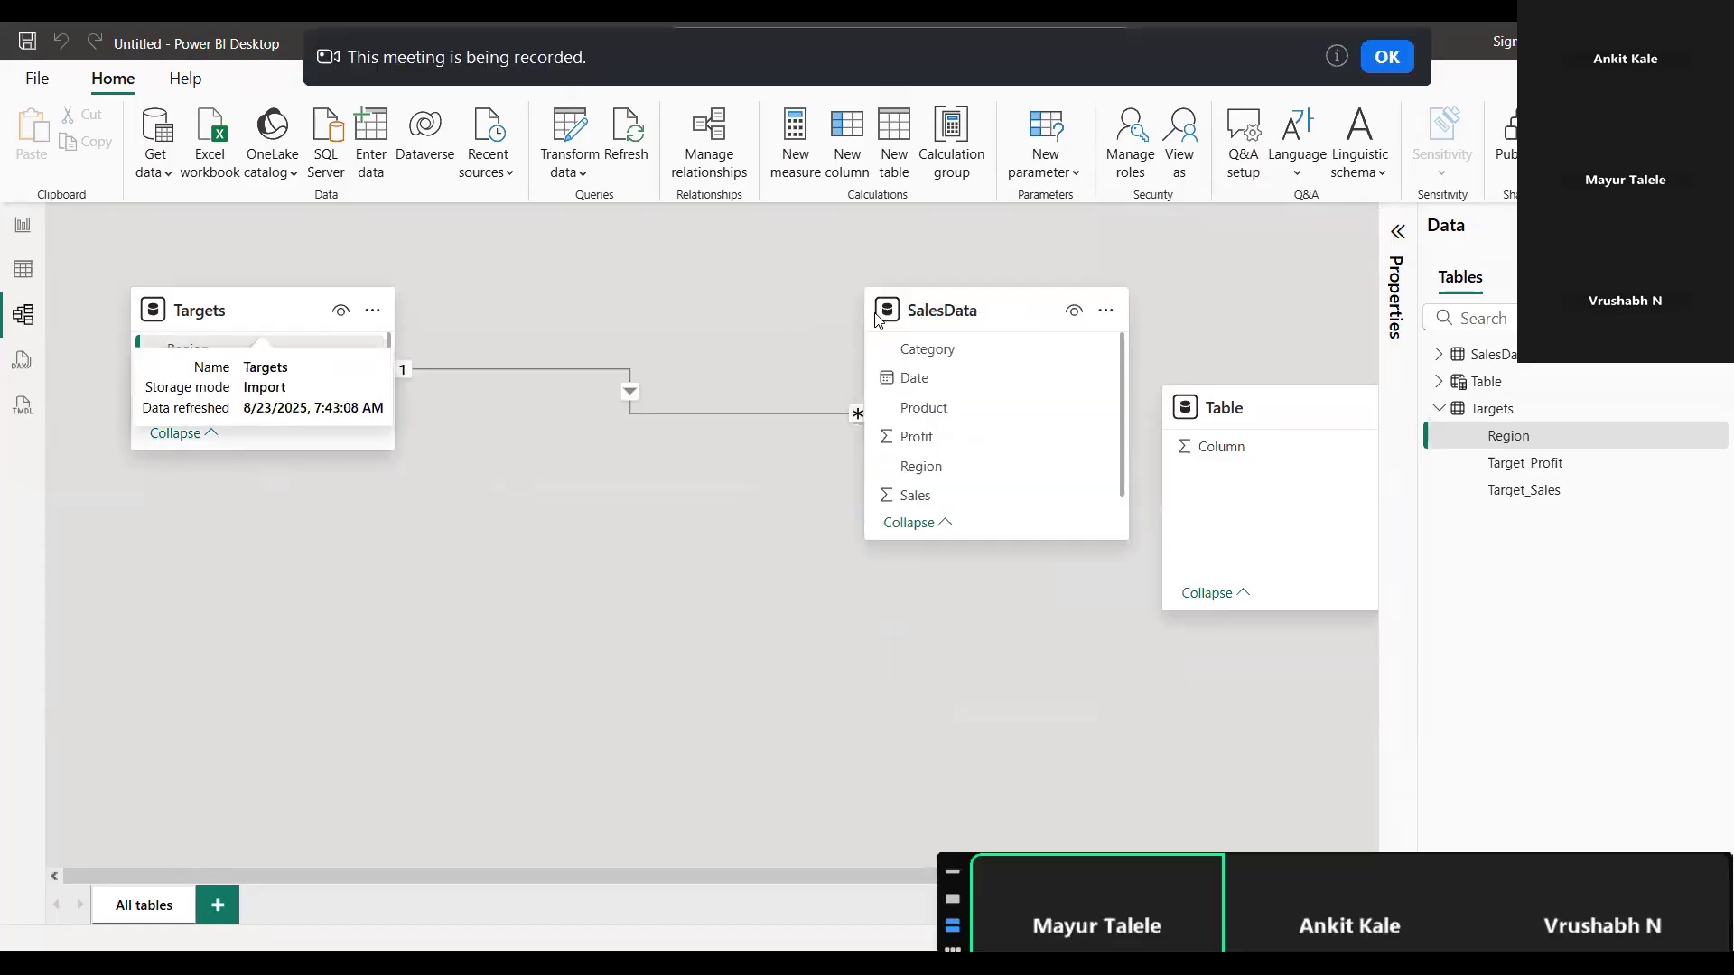
drag(988, 333, 982, 479)
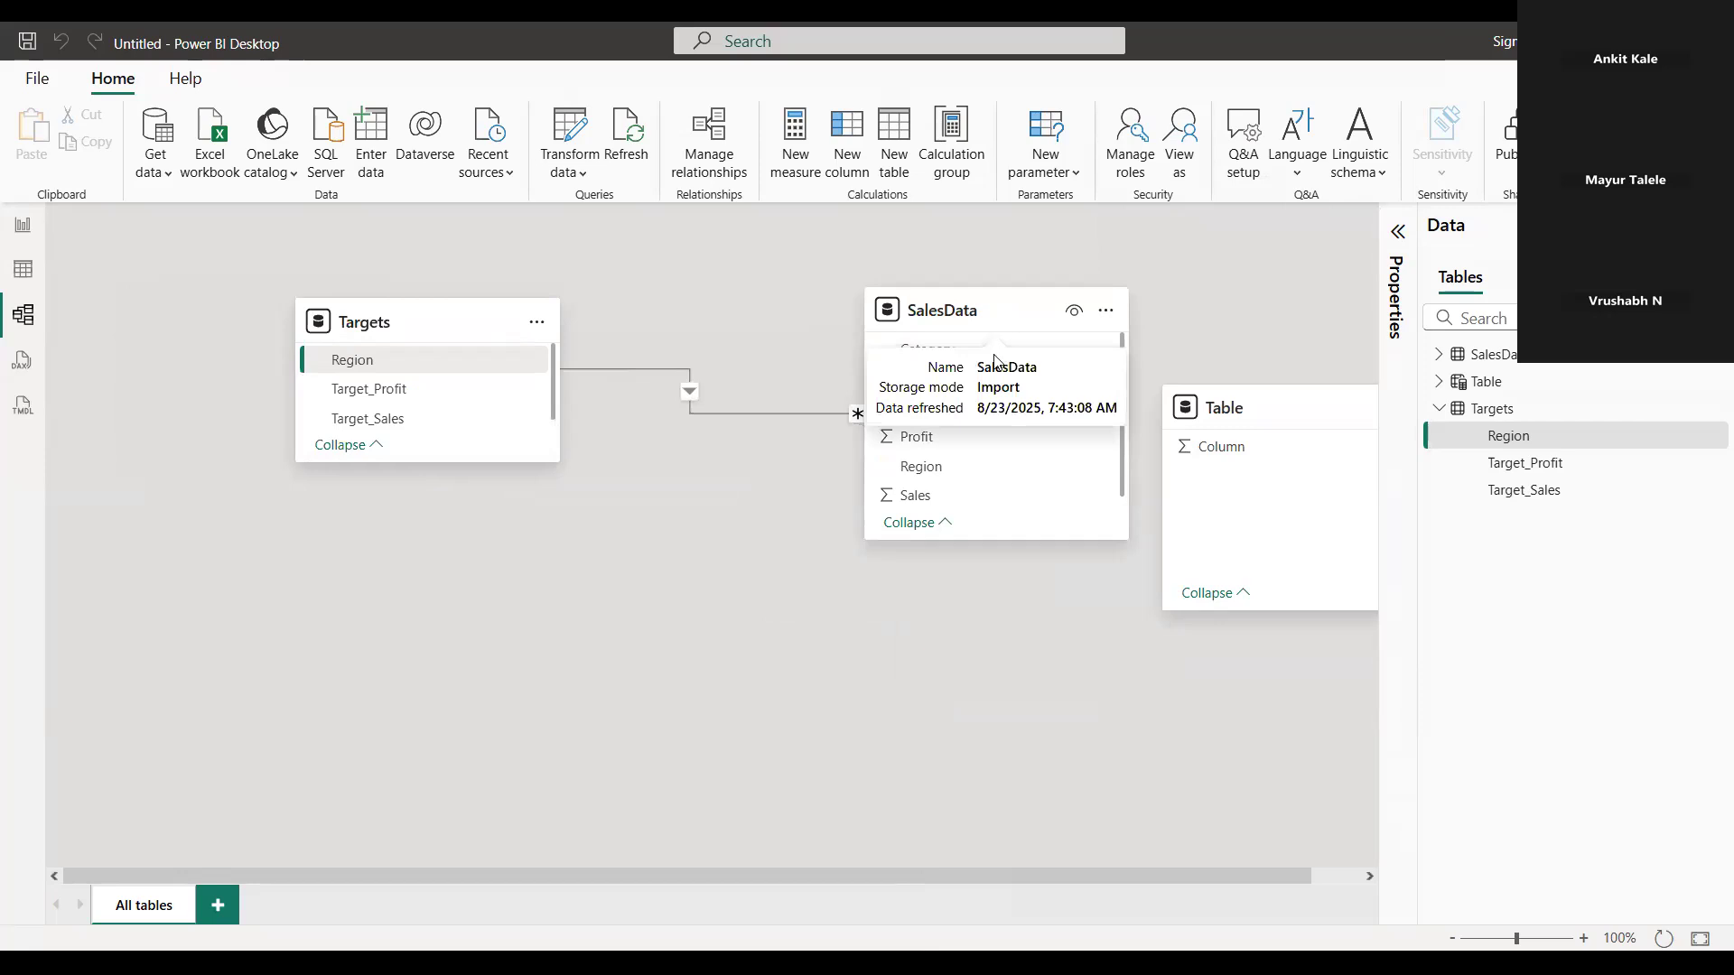
click(688, 397)
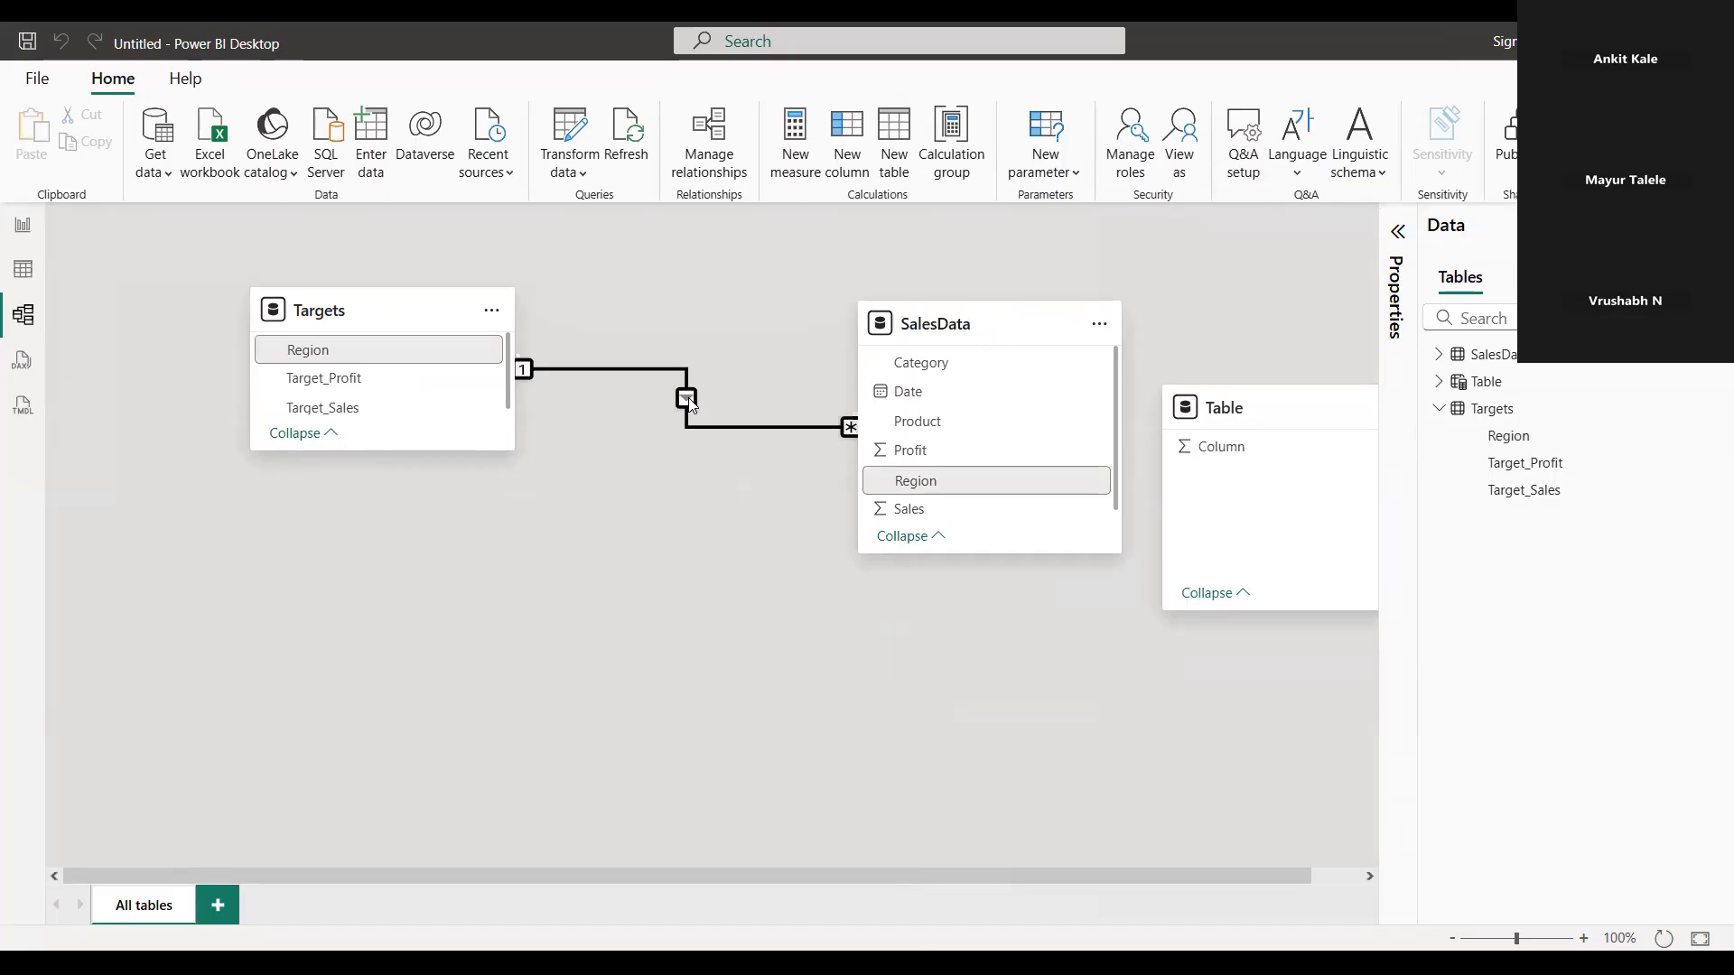
Switch to the report page and look through the tables in the field list
click(22, 224)
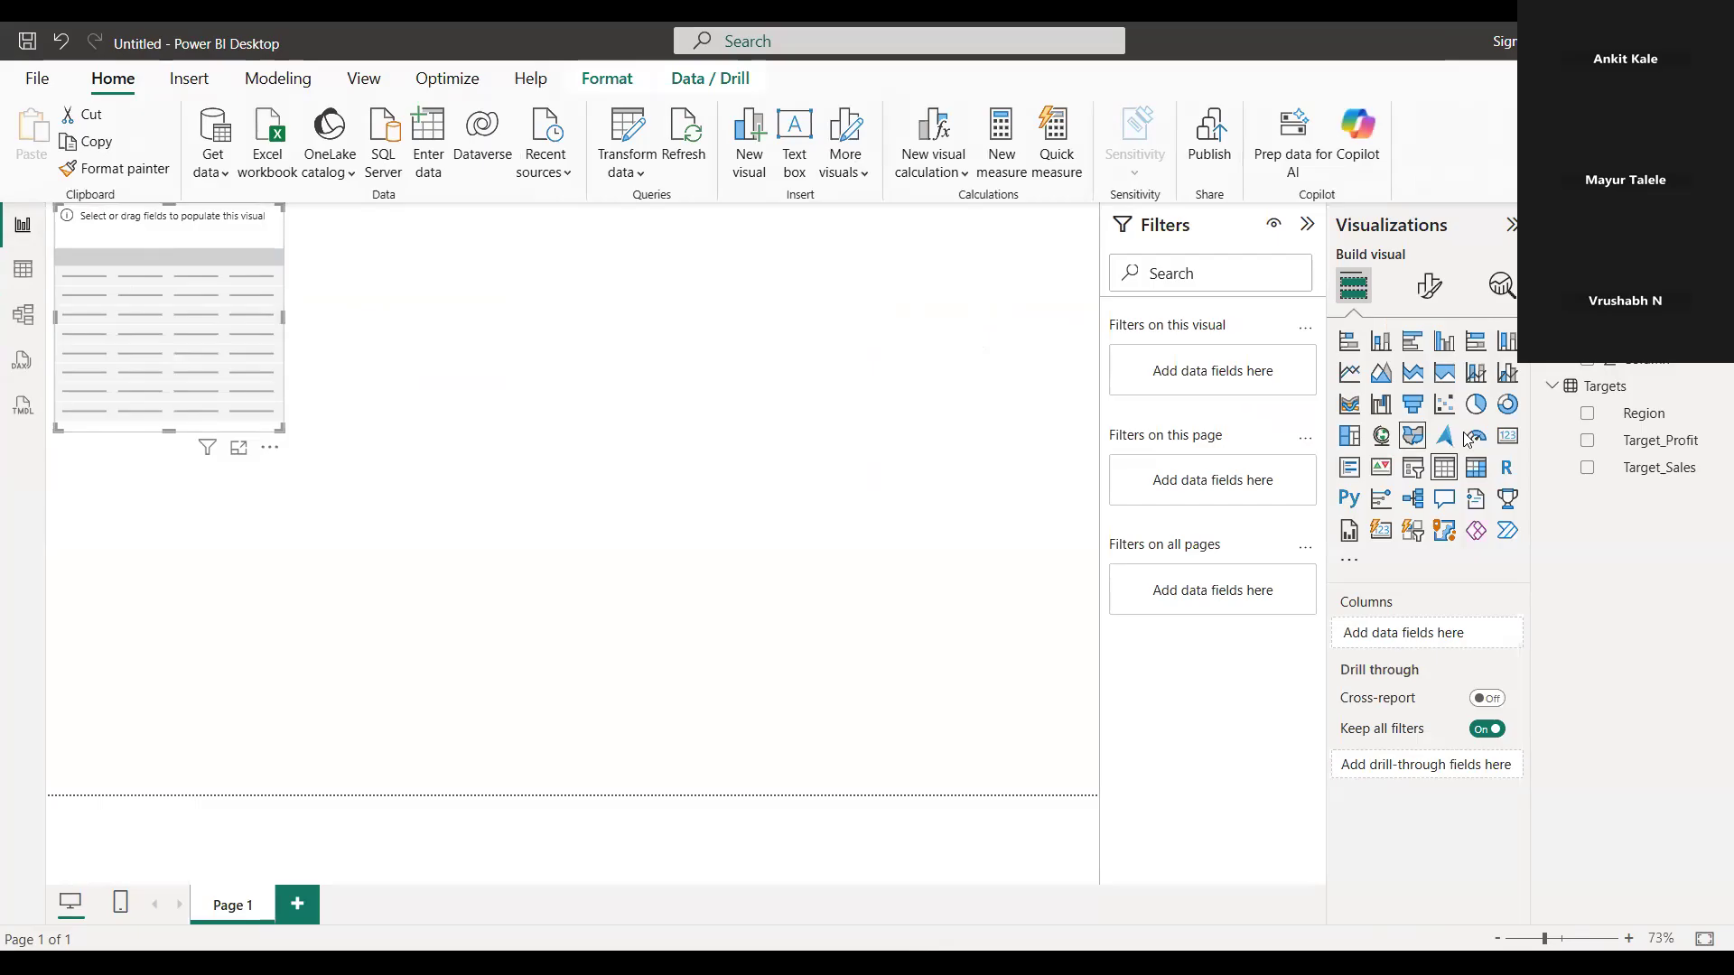
scroll(1604, 369, down, 1)
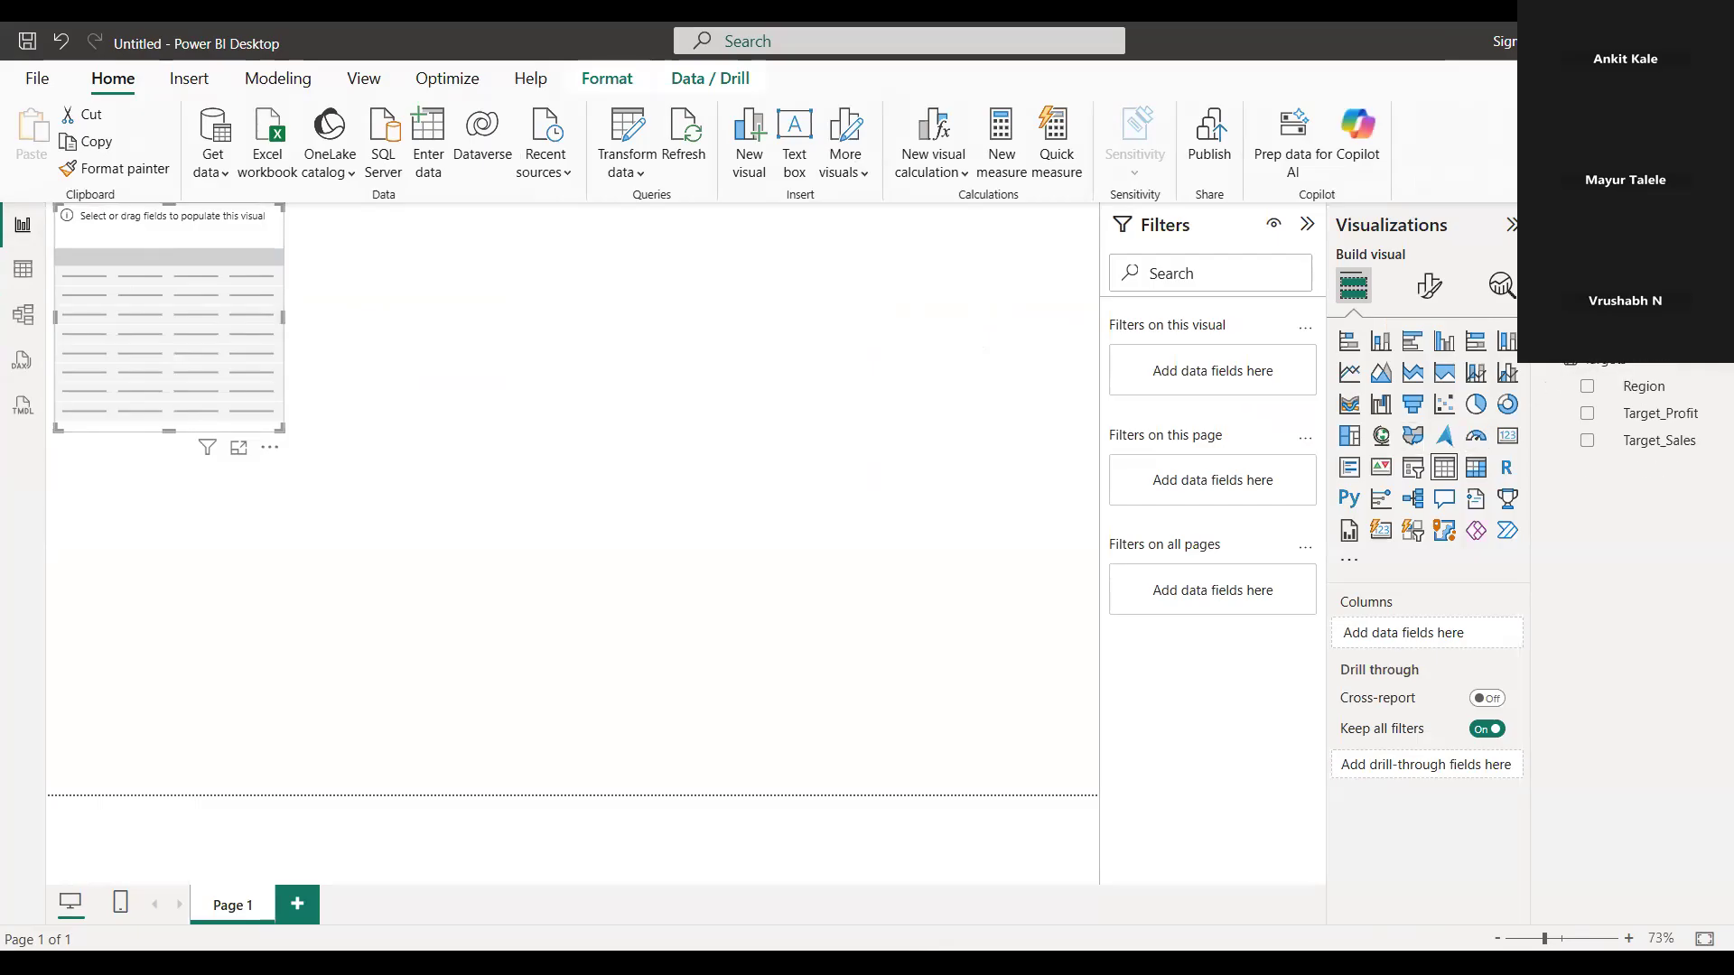
click(1604, 305)
click(1604, 305)
click(274, 80)
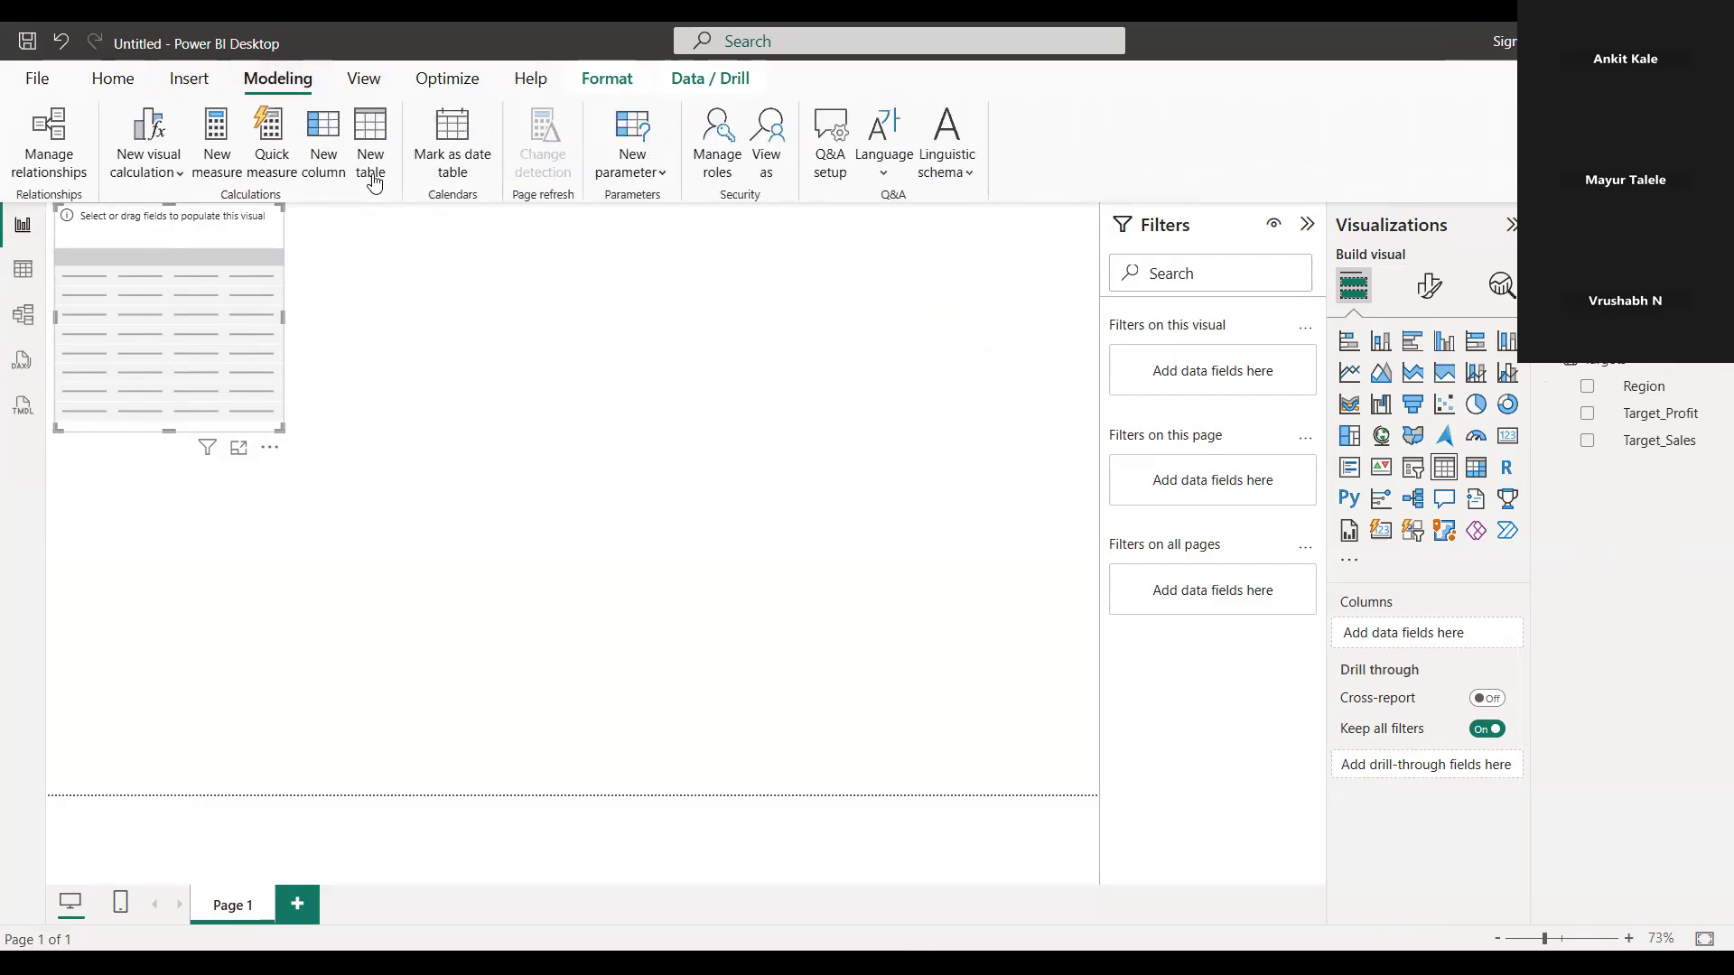
click(371, 167)
key(BackSpace)
key(Escape)
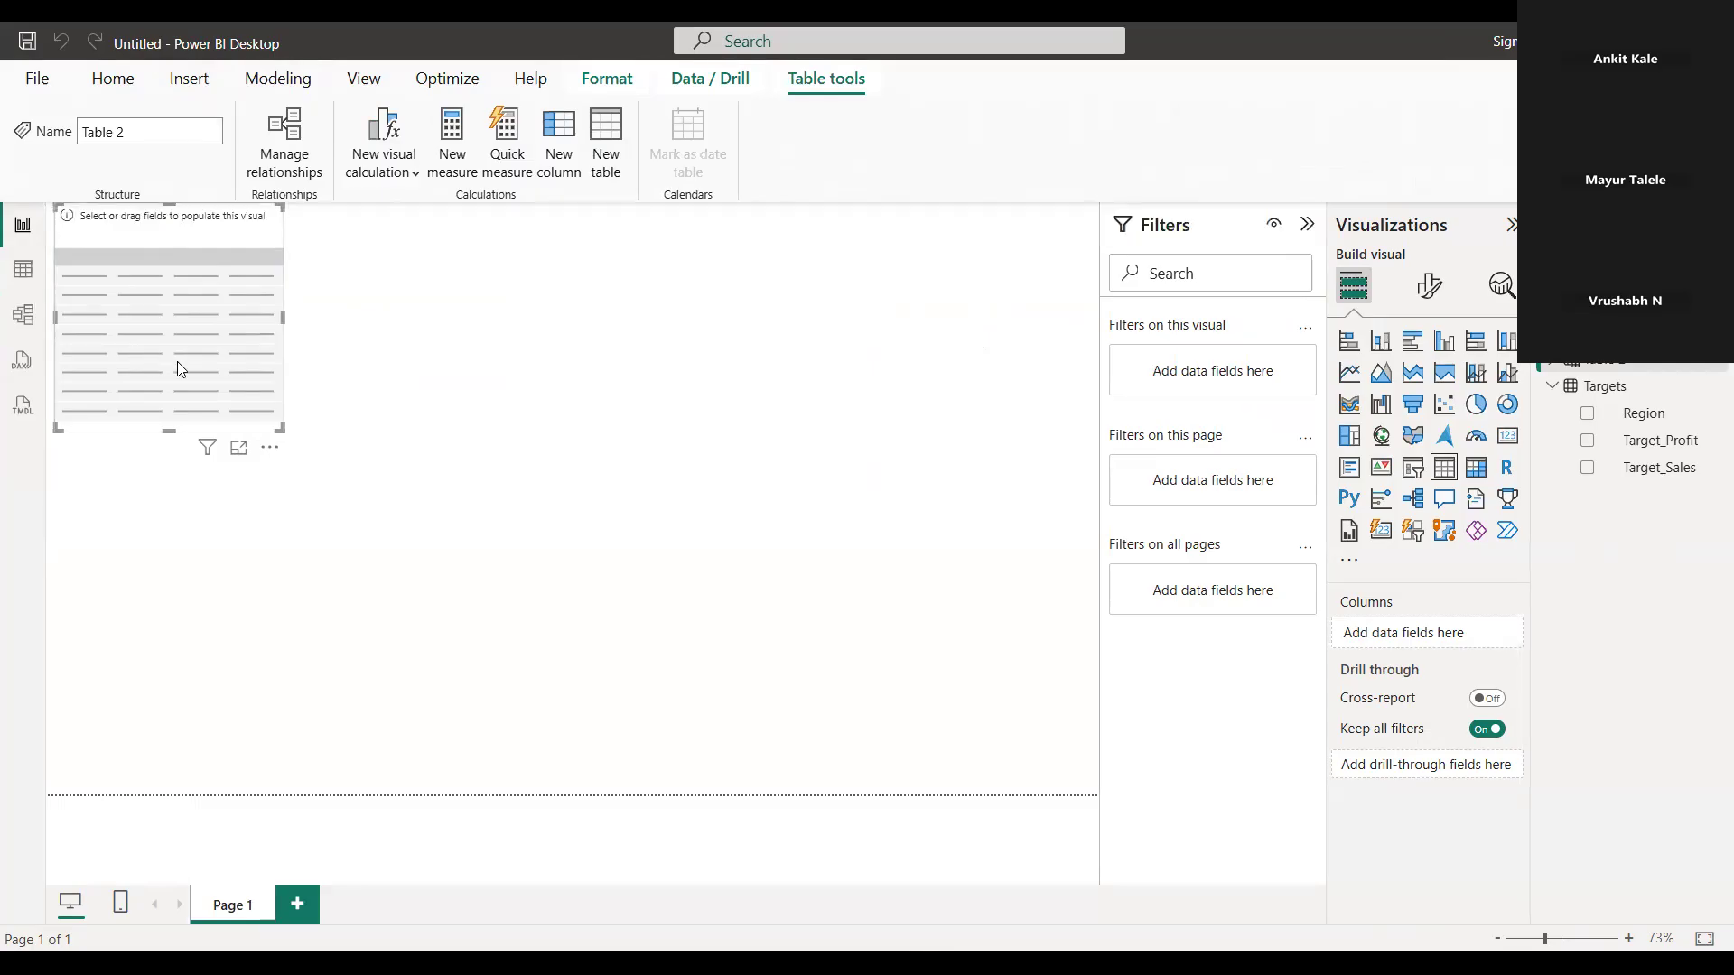
Undo the empty table visual and start a new calculated table named "measure tablele"
key(ctrl+z)
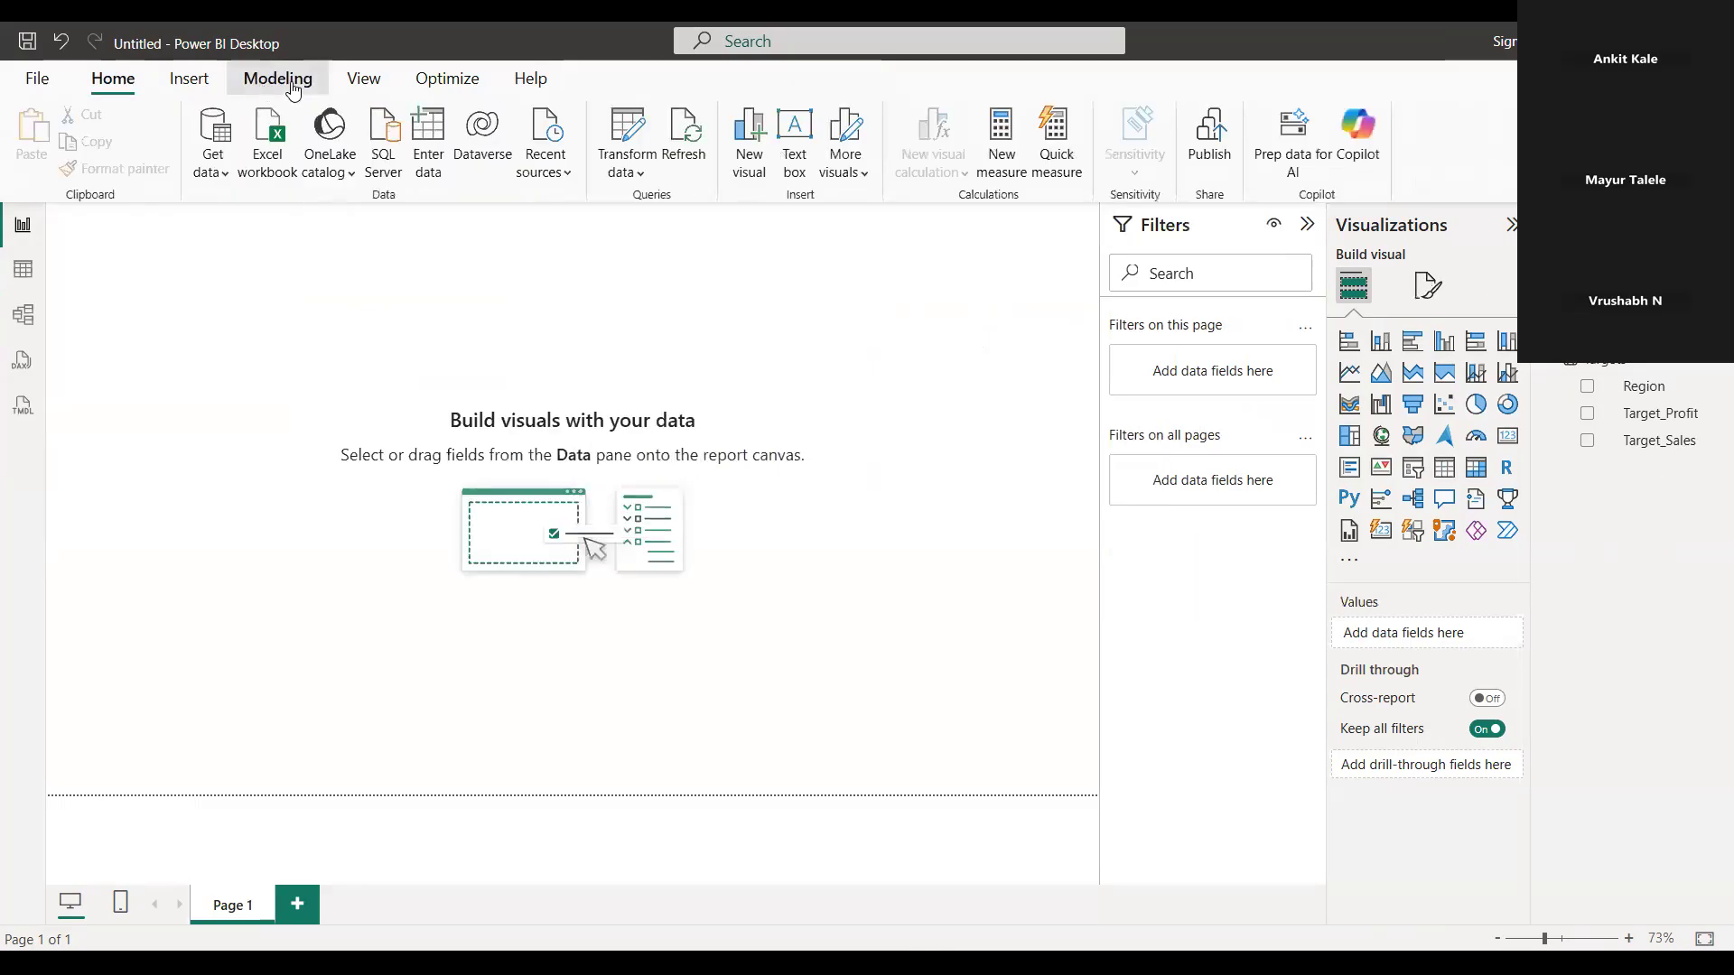
click(274, 79)
click(366, 186)
text(me)
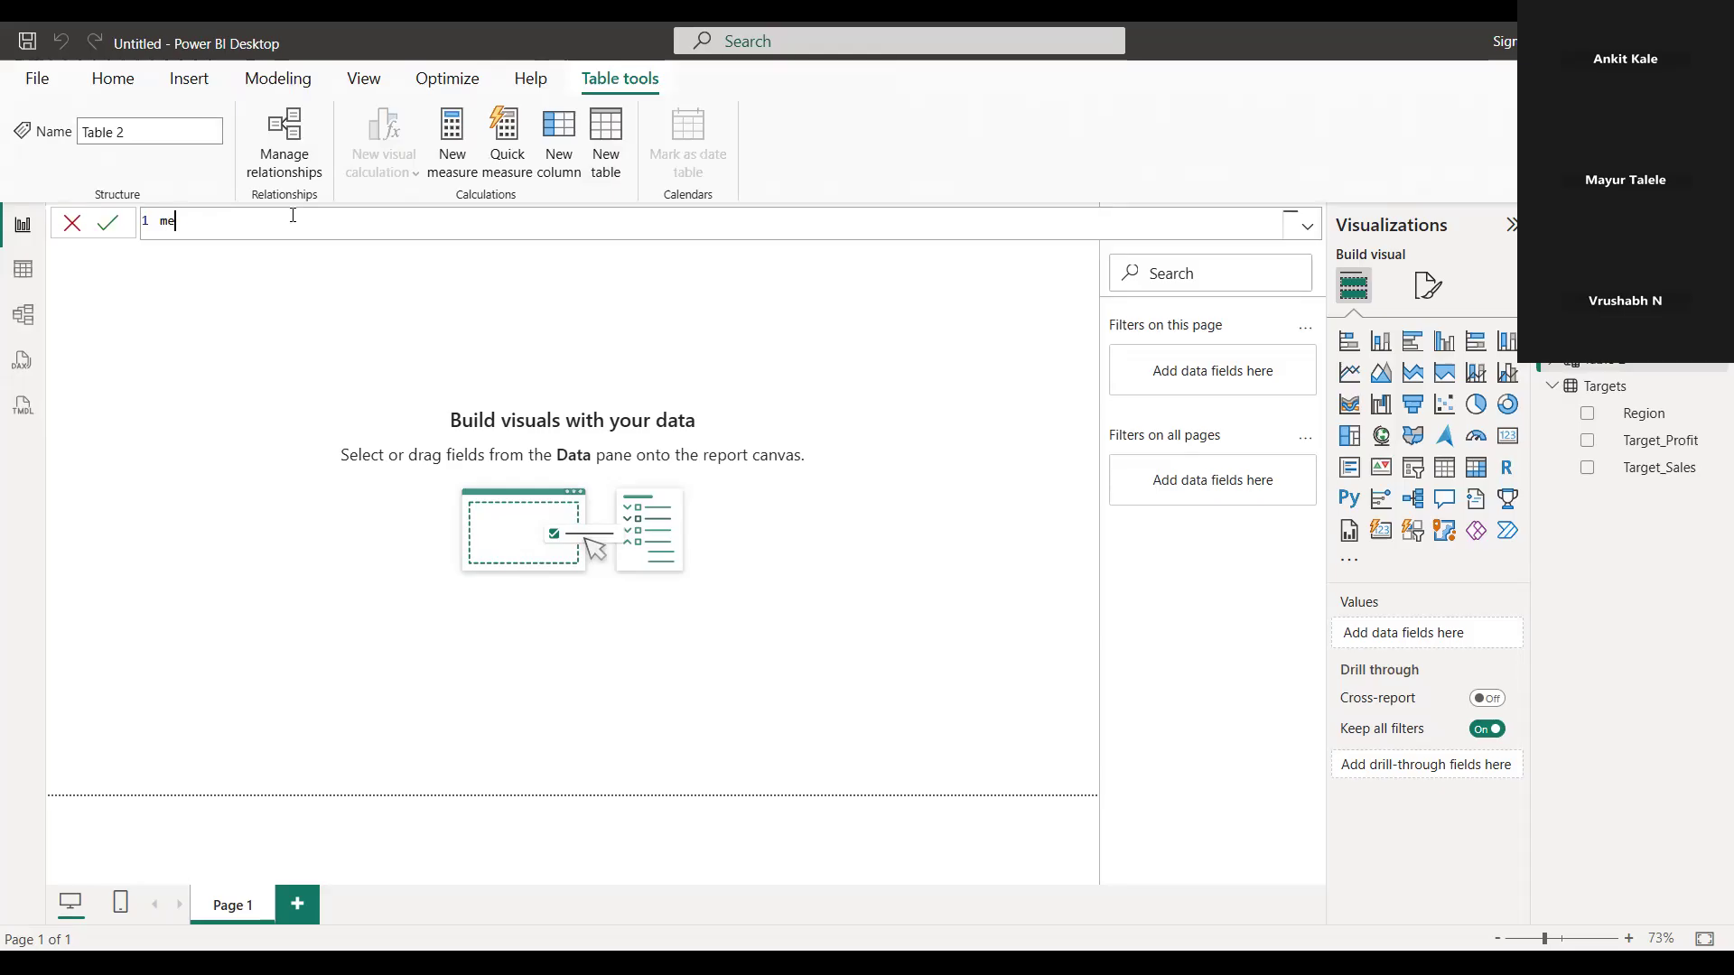
text(asure)
key(BackSpace)
key(BackSpace)
key(BackSpace)
key(BackSpace)
text(ure )
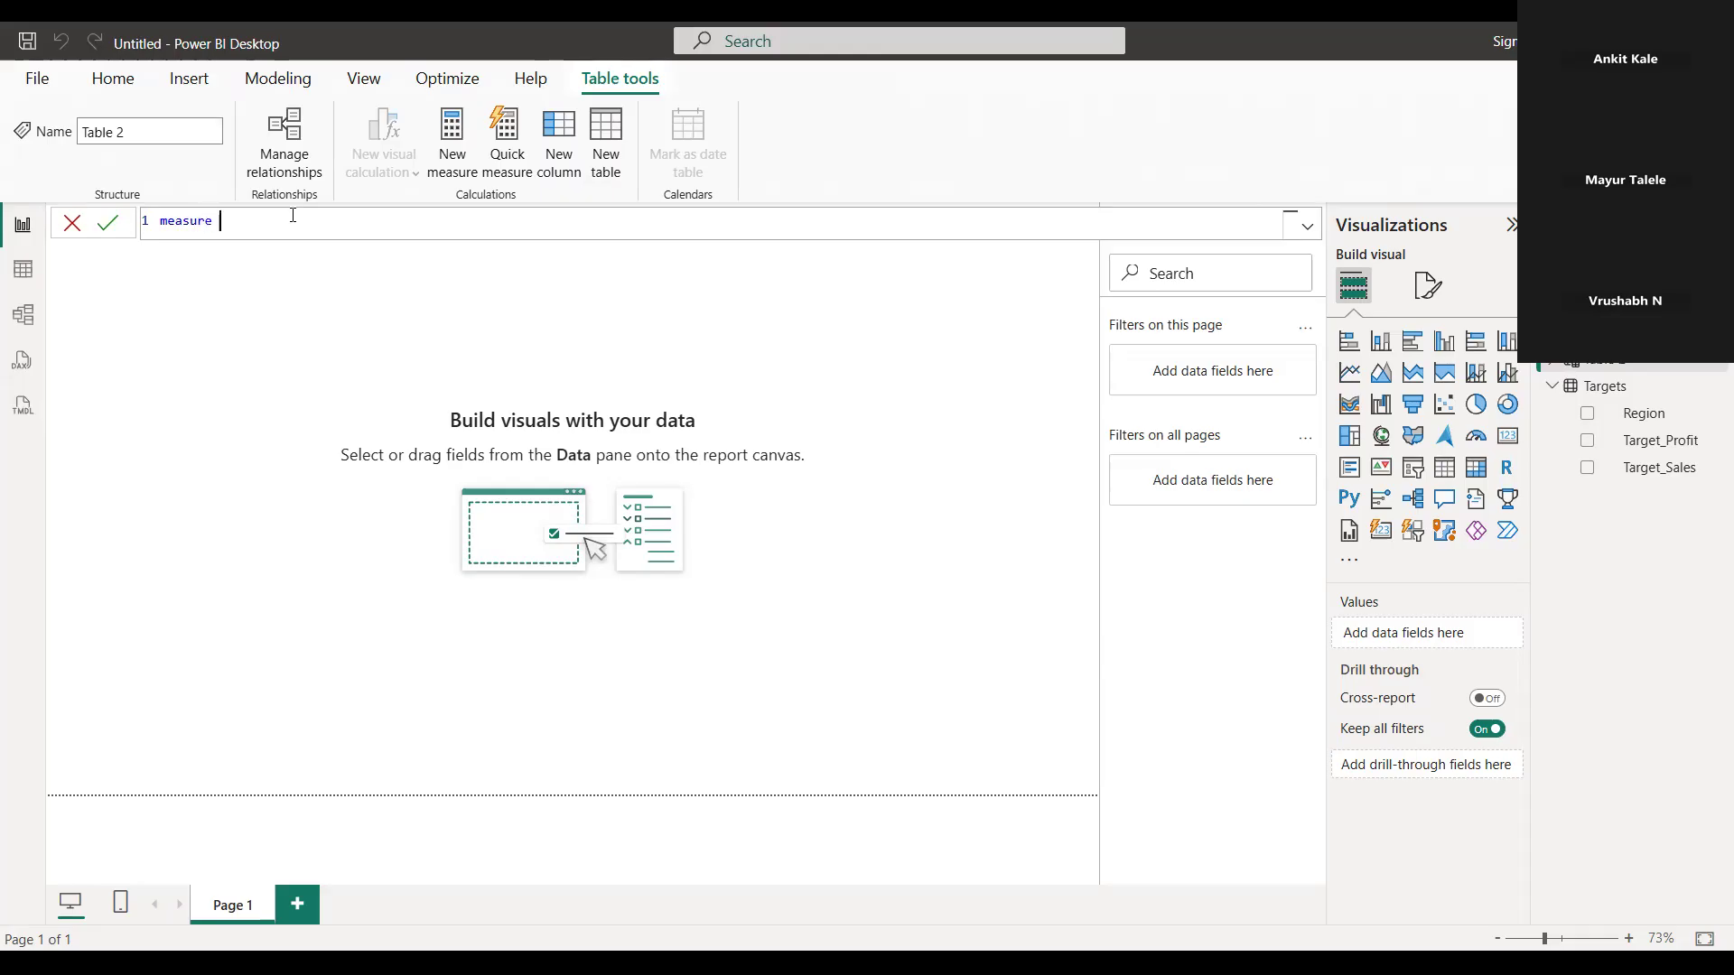
text(tablele=)
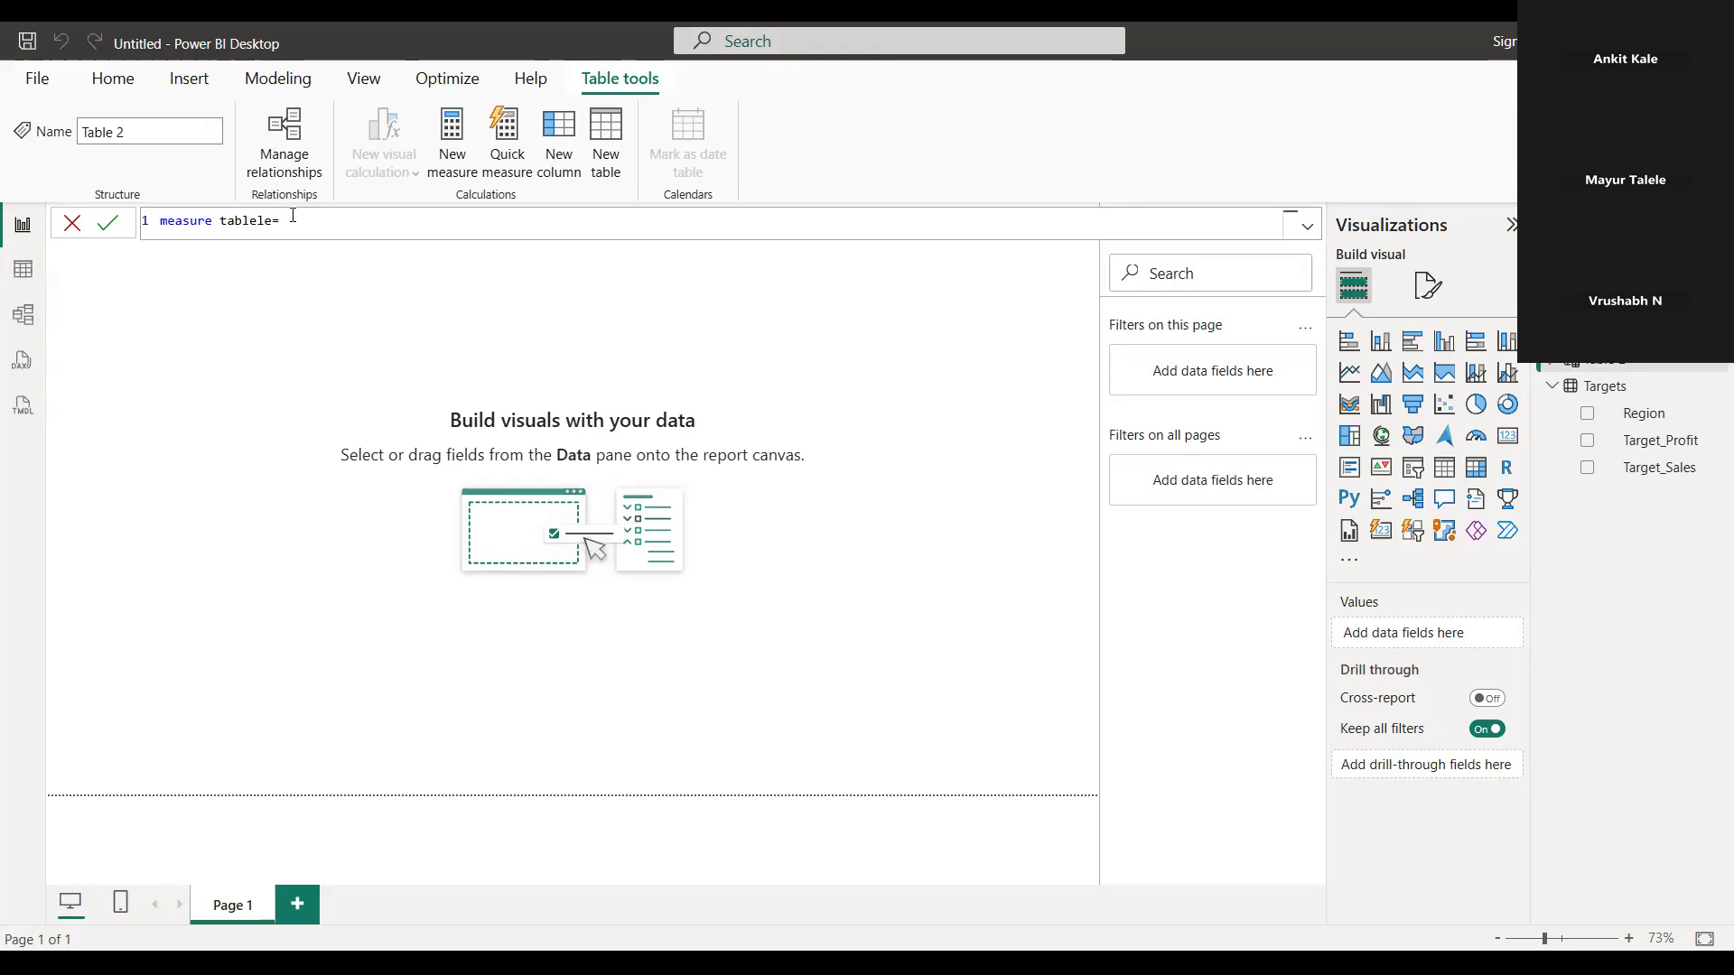
text(=sal)
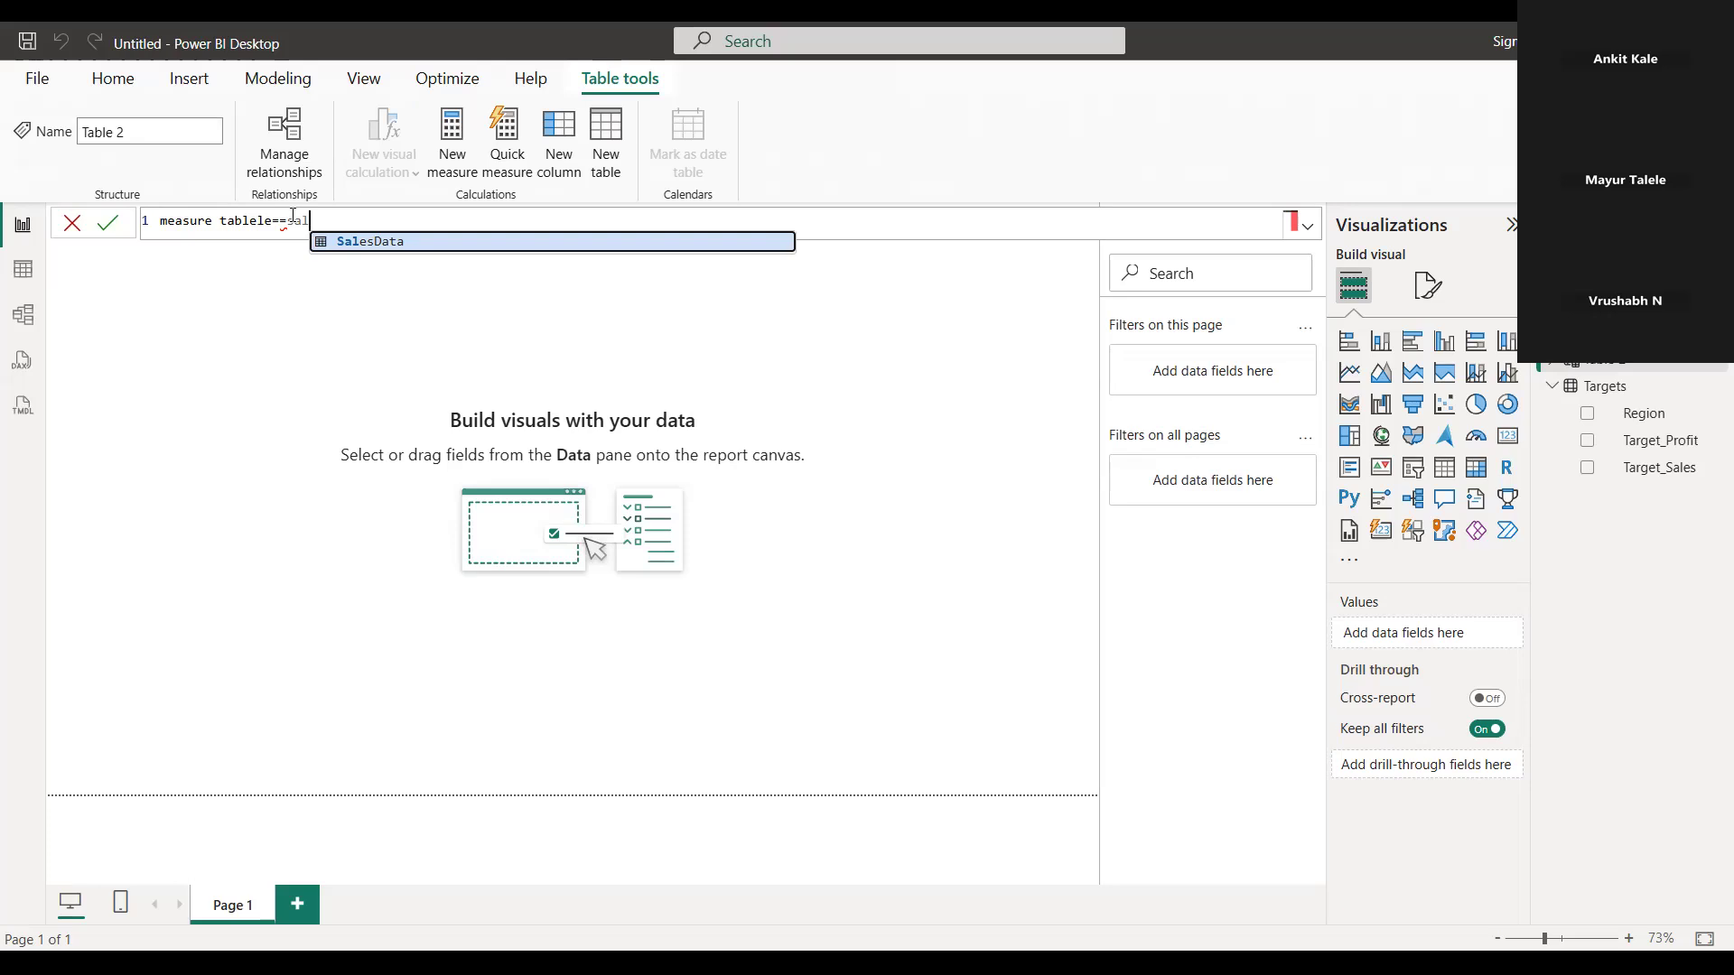
click(335, 242)
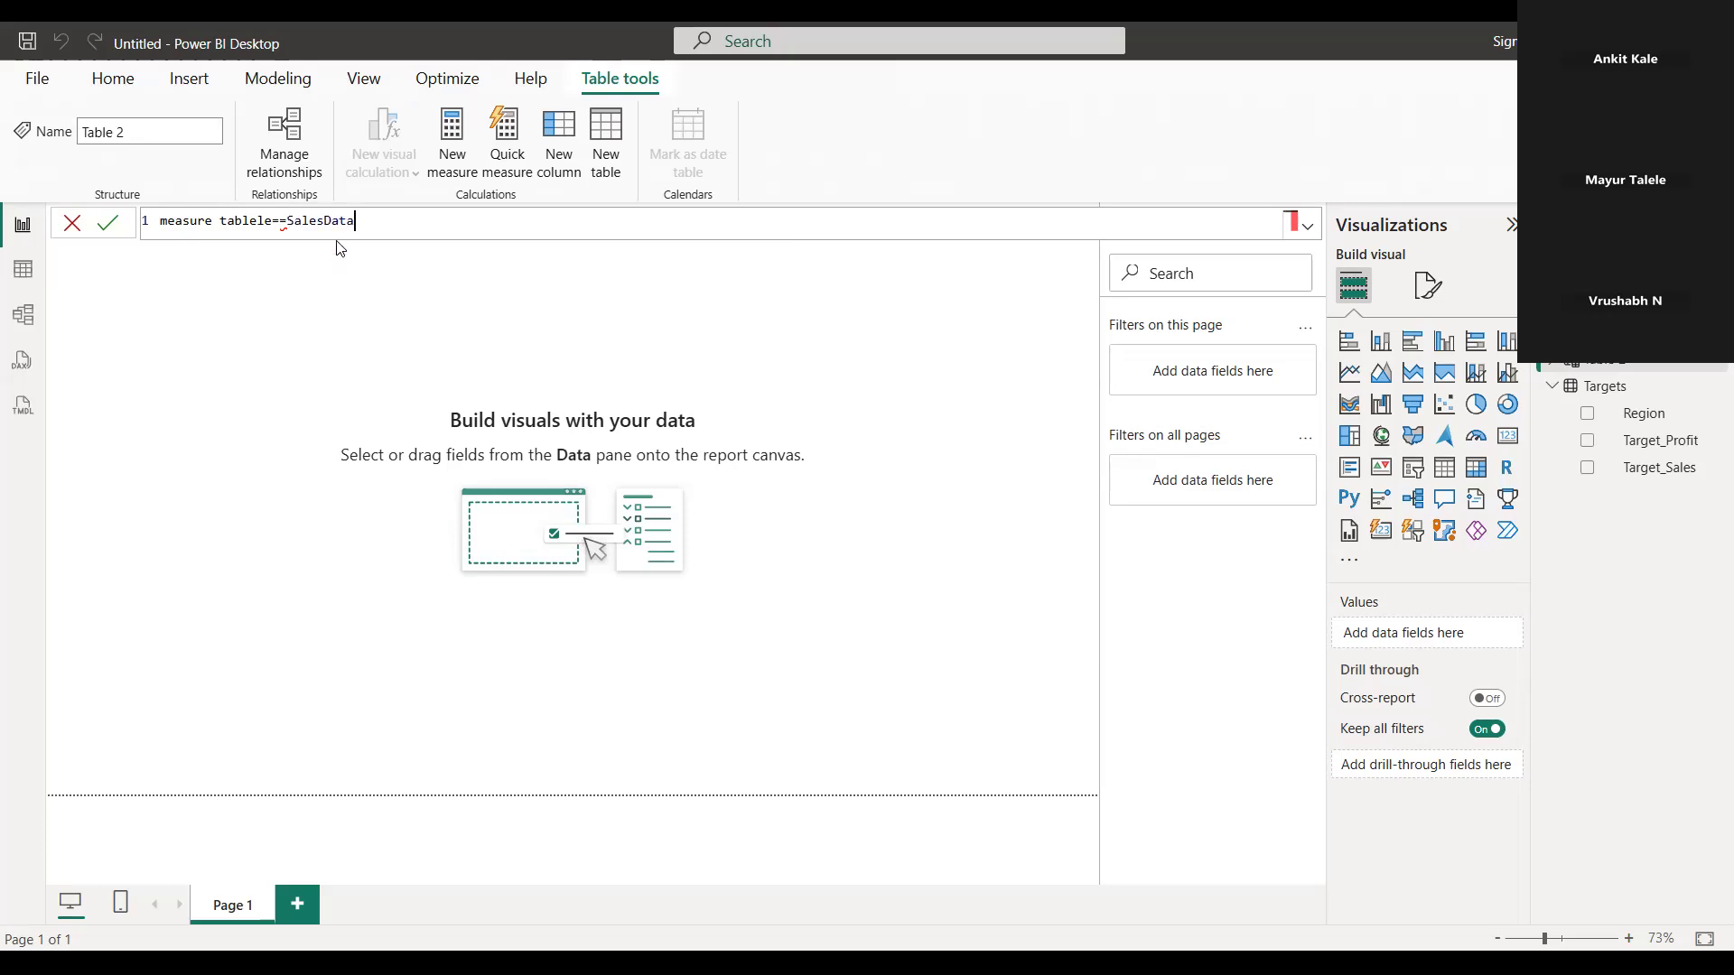
text(()
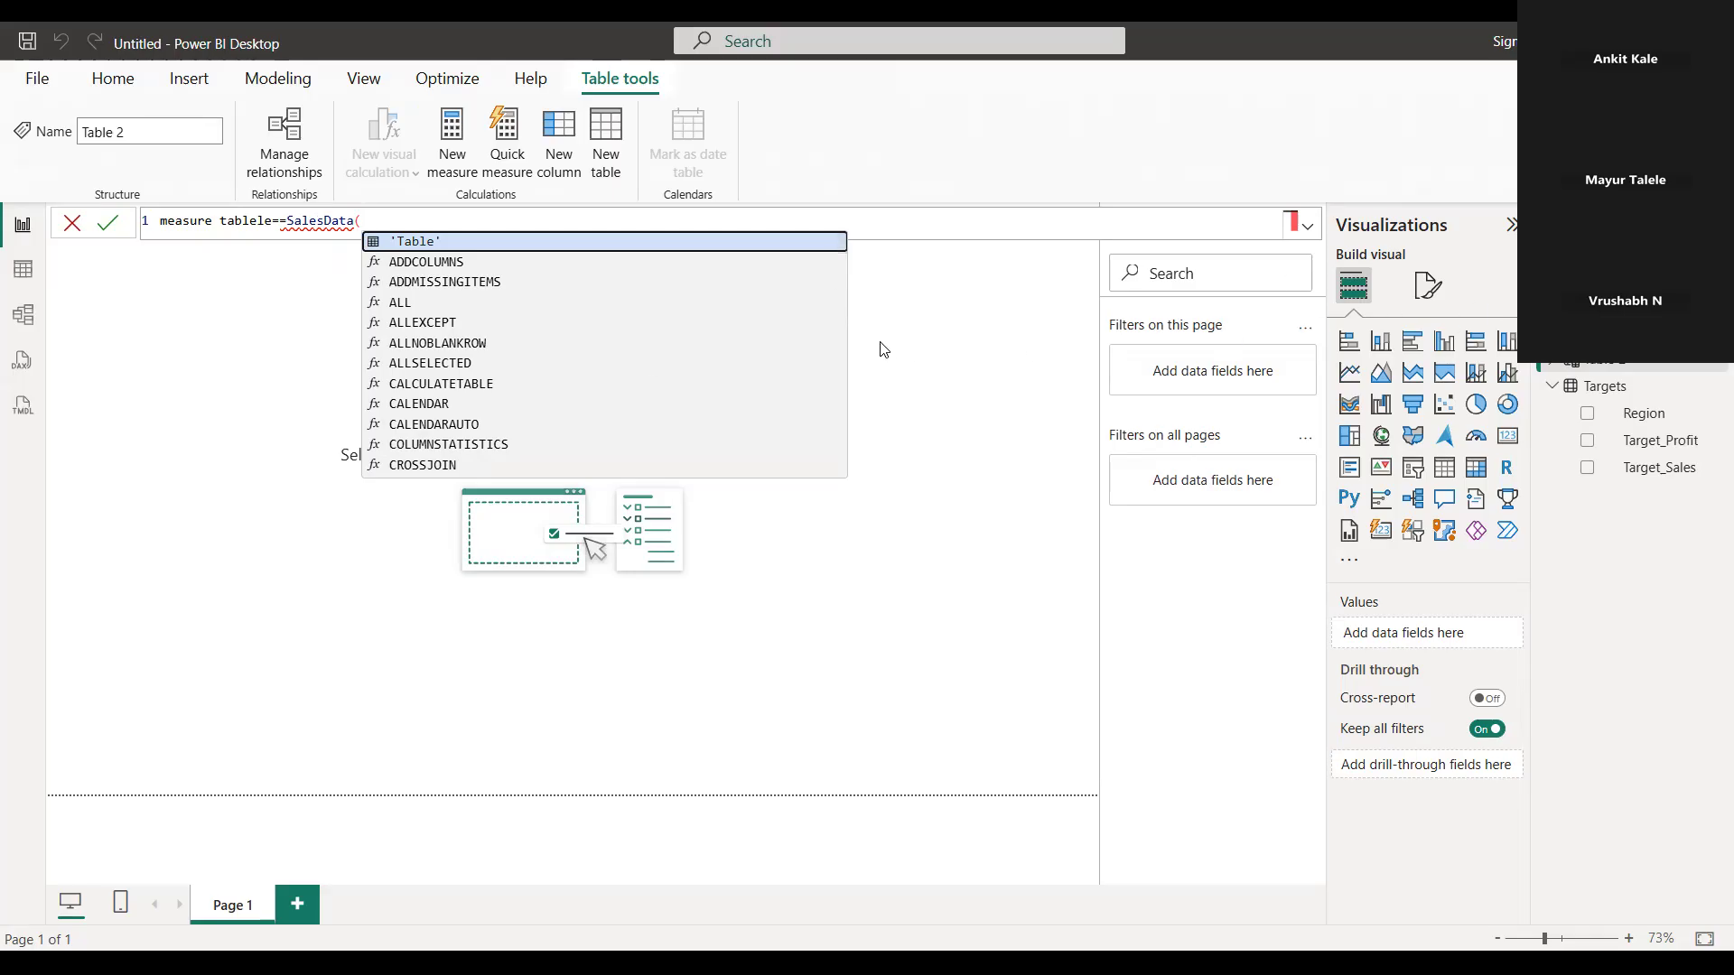
key(BackSpace)
key(BackSpace)
key(BackSpace)
key(BackSpace)
key(BackSpace)
key(BackSpace)
key(BackSpace)
key(BackSpace)
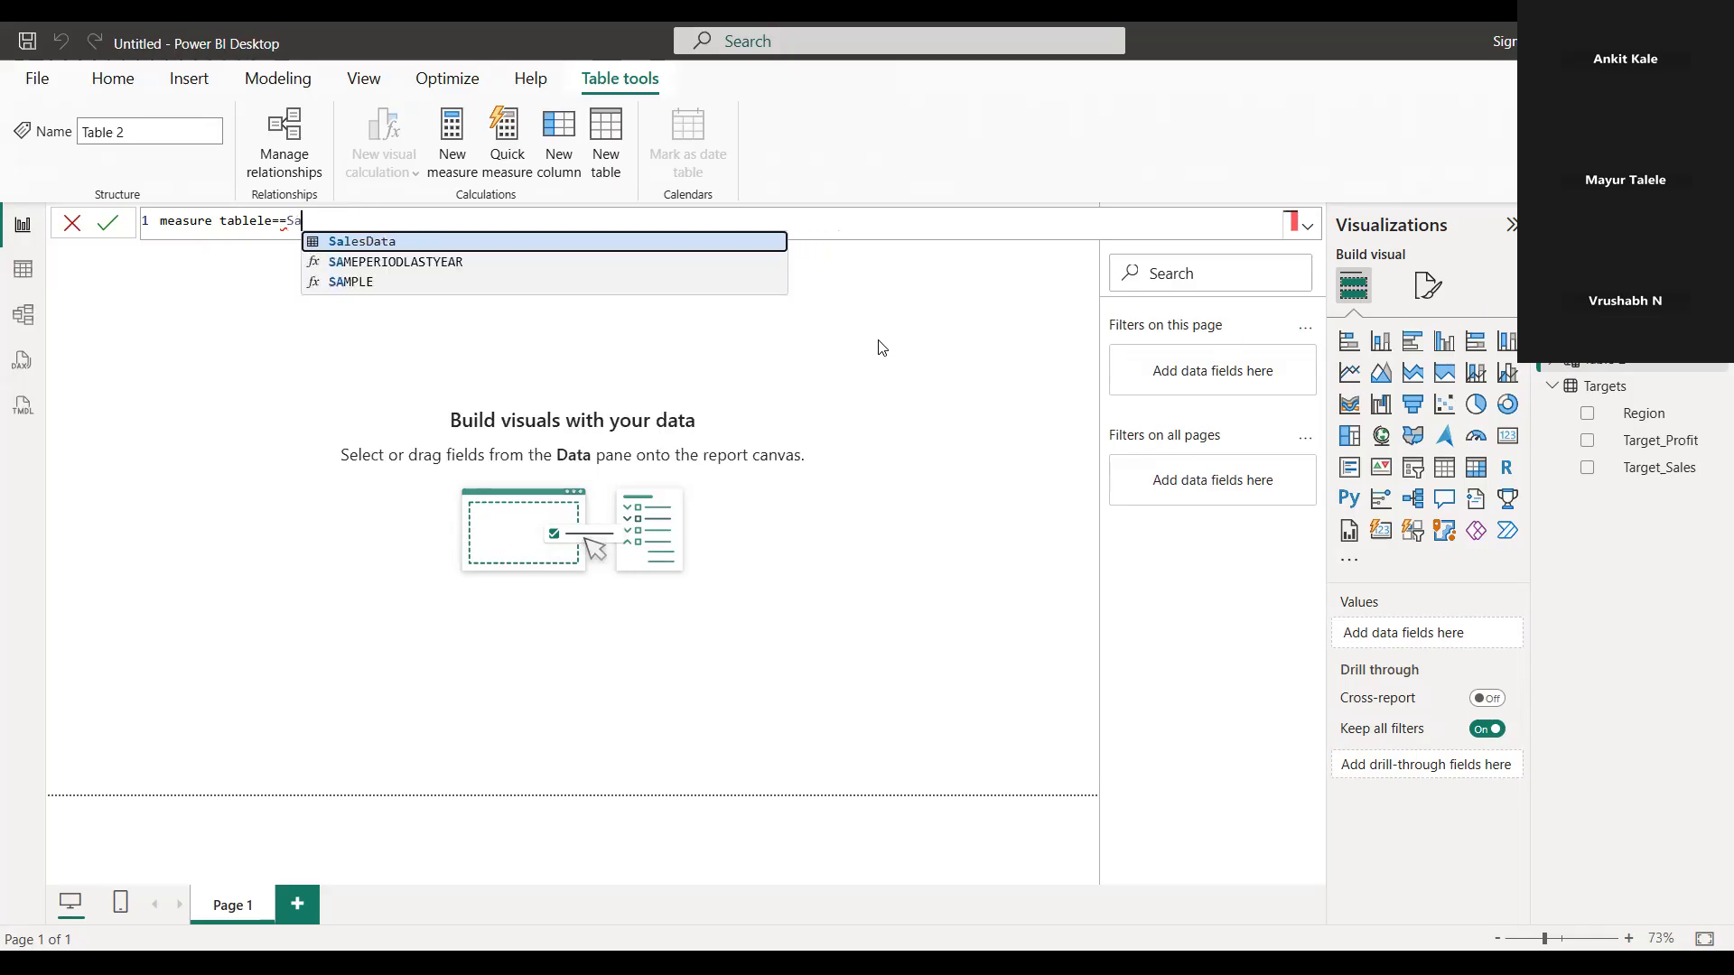
key(BackSpace)
key(BackSpace)
text(su)
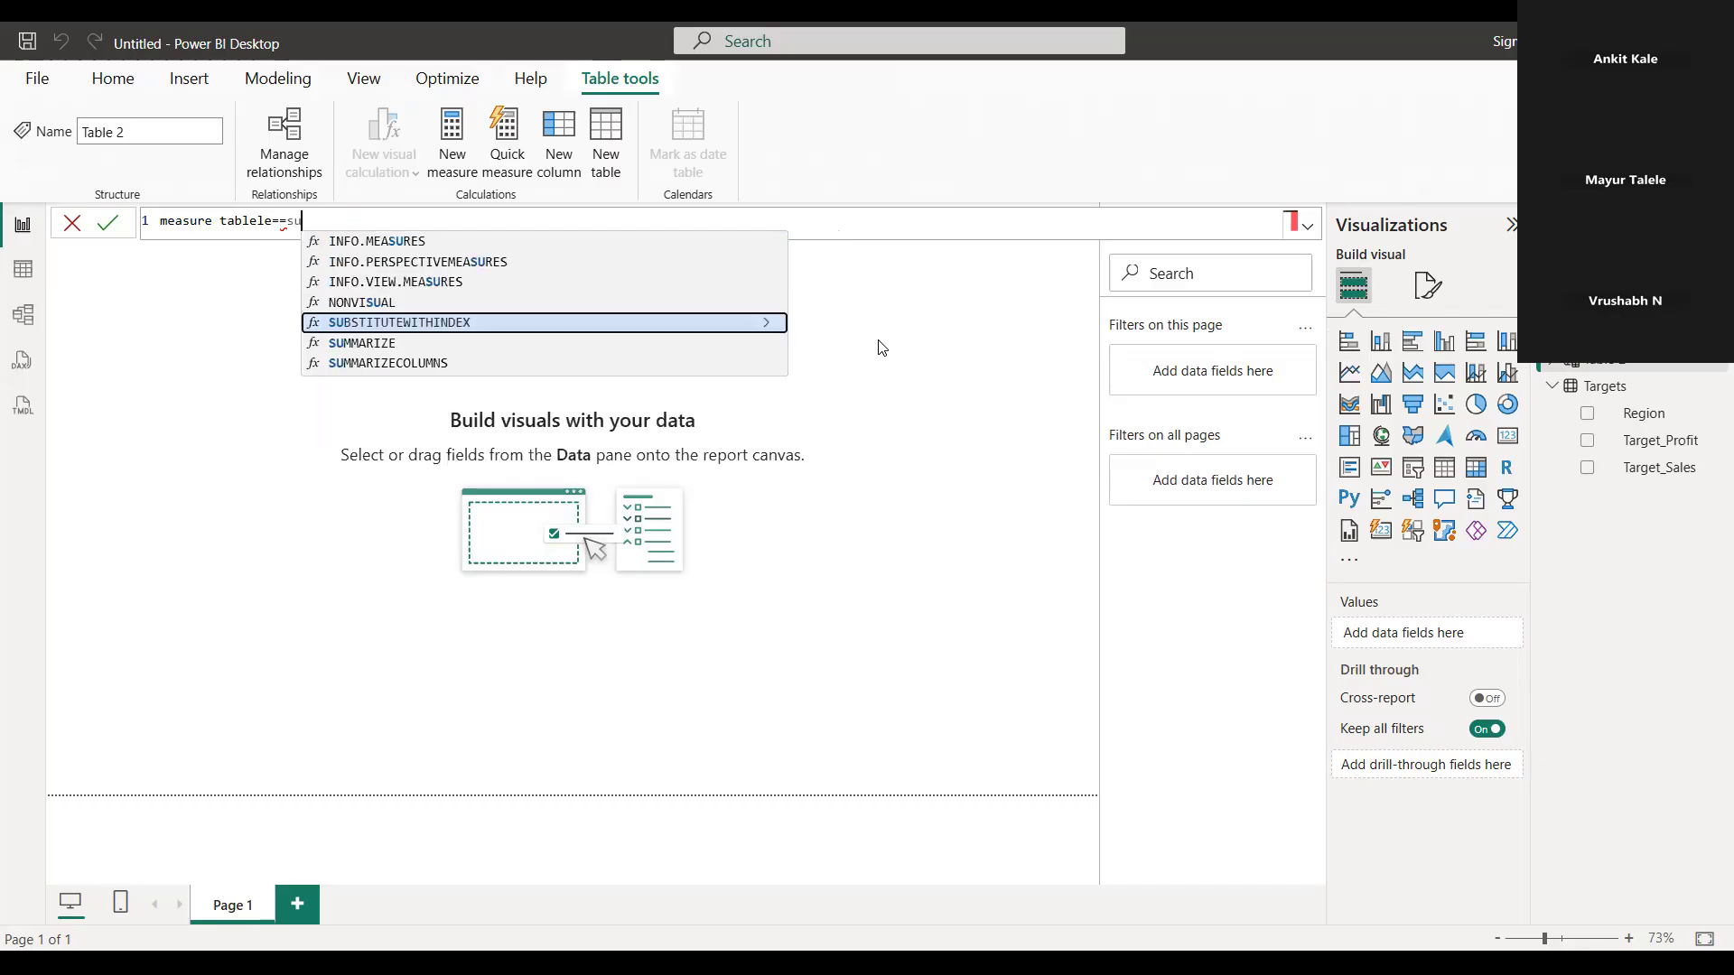
key(BackSpace)
key(BackSpace)
key(BackSpace)
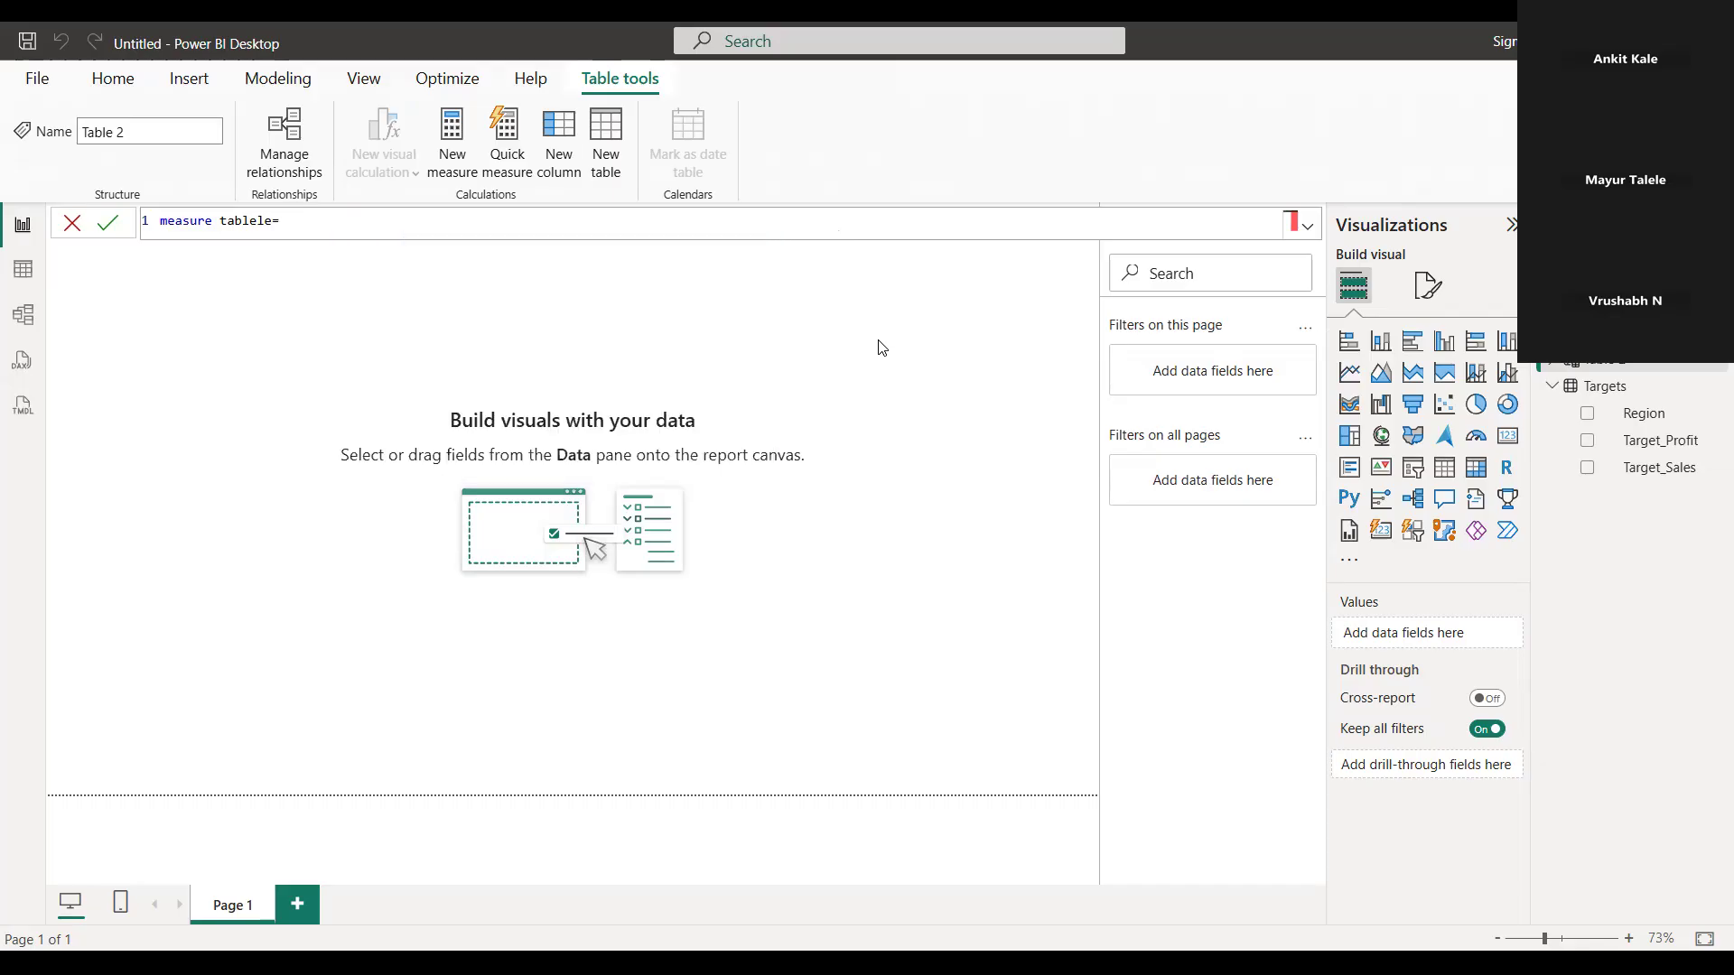
Try to define the calculated table as sum(SalesData[Sales])
text(sum()
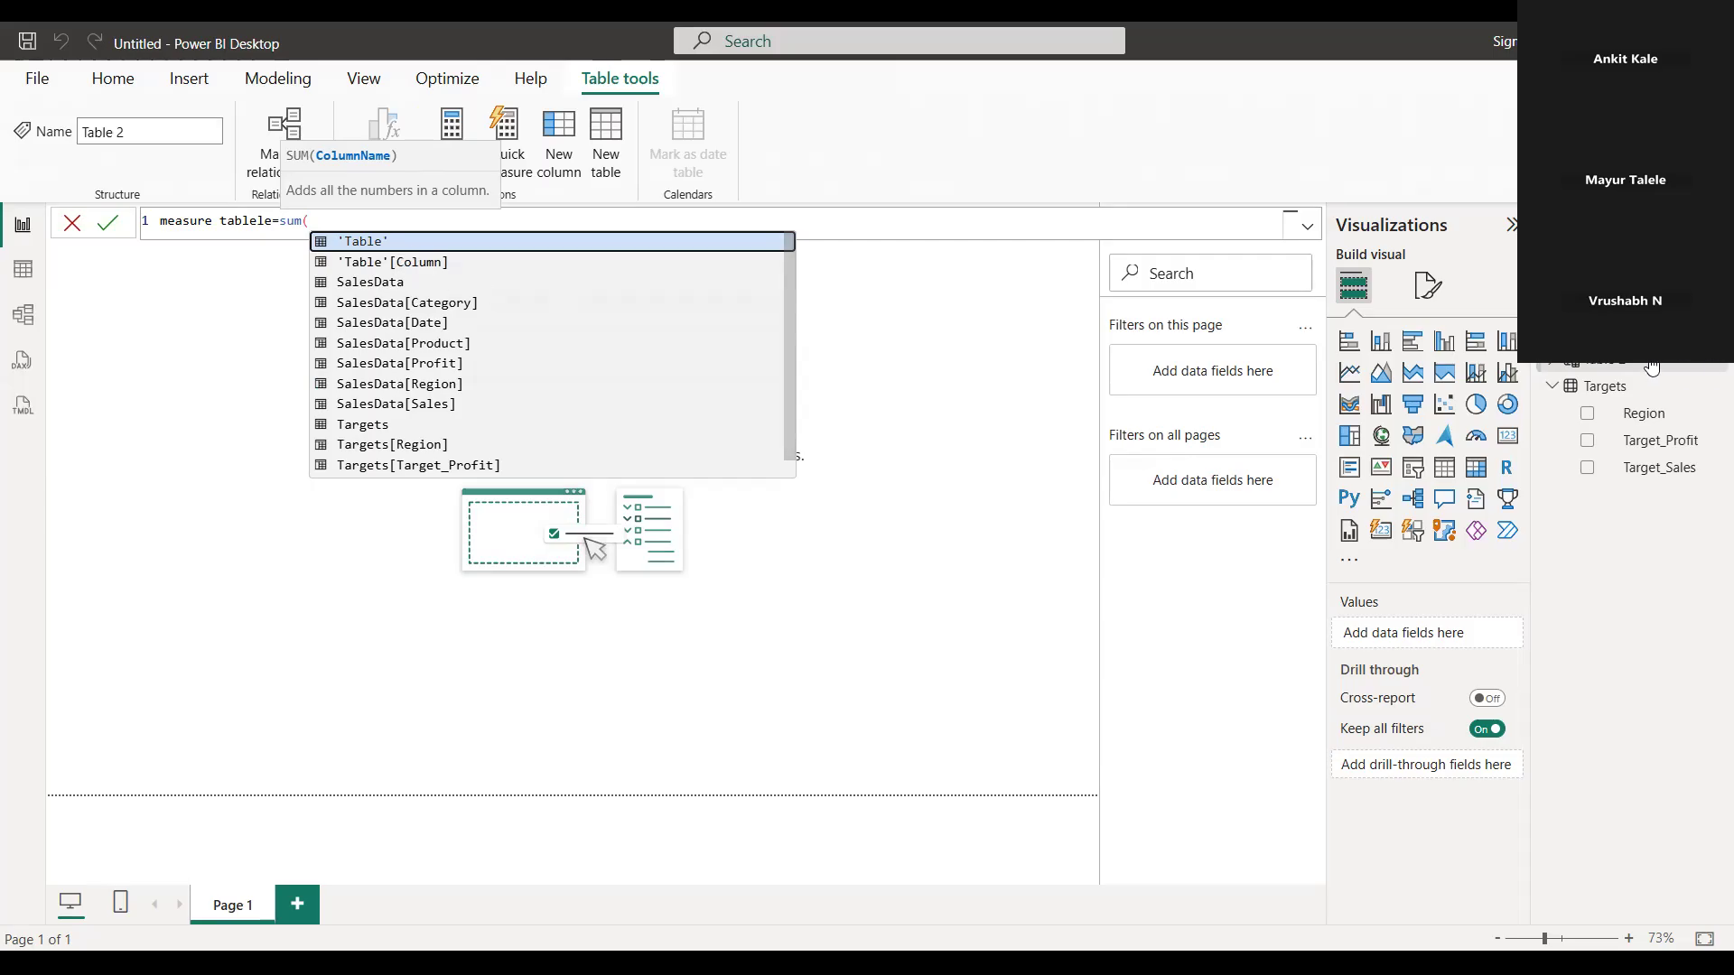
click(1604, 332)
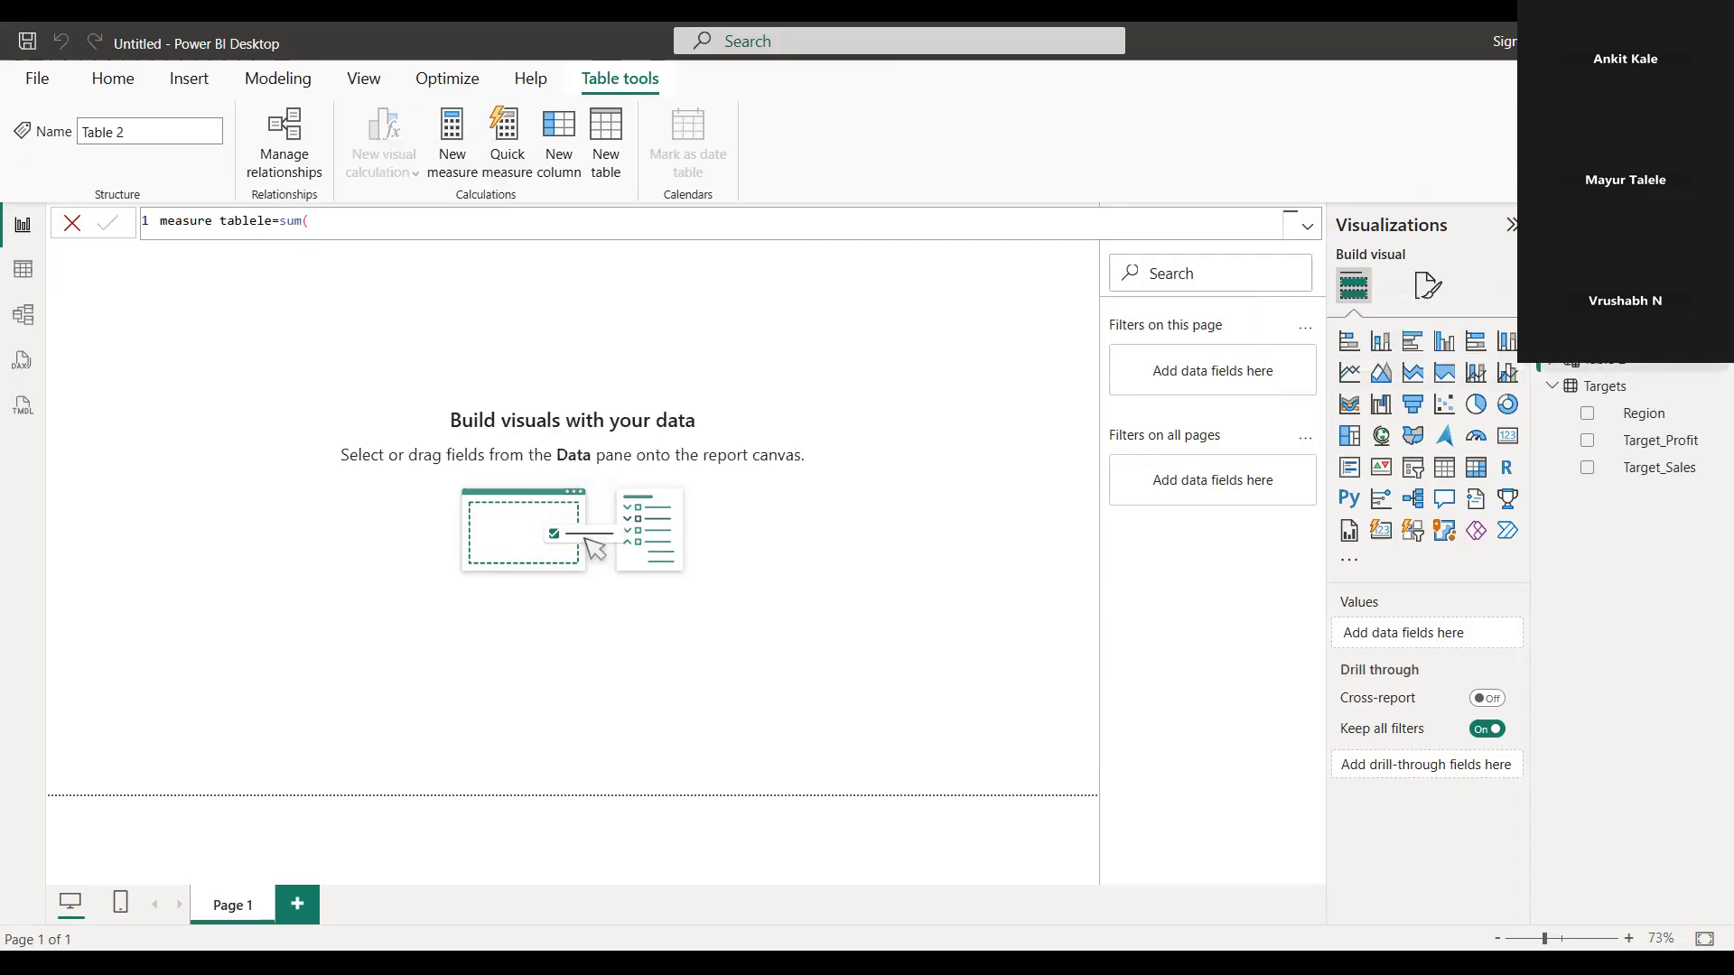
click(361, 220)
text())
key(BackSpace)
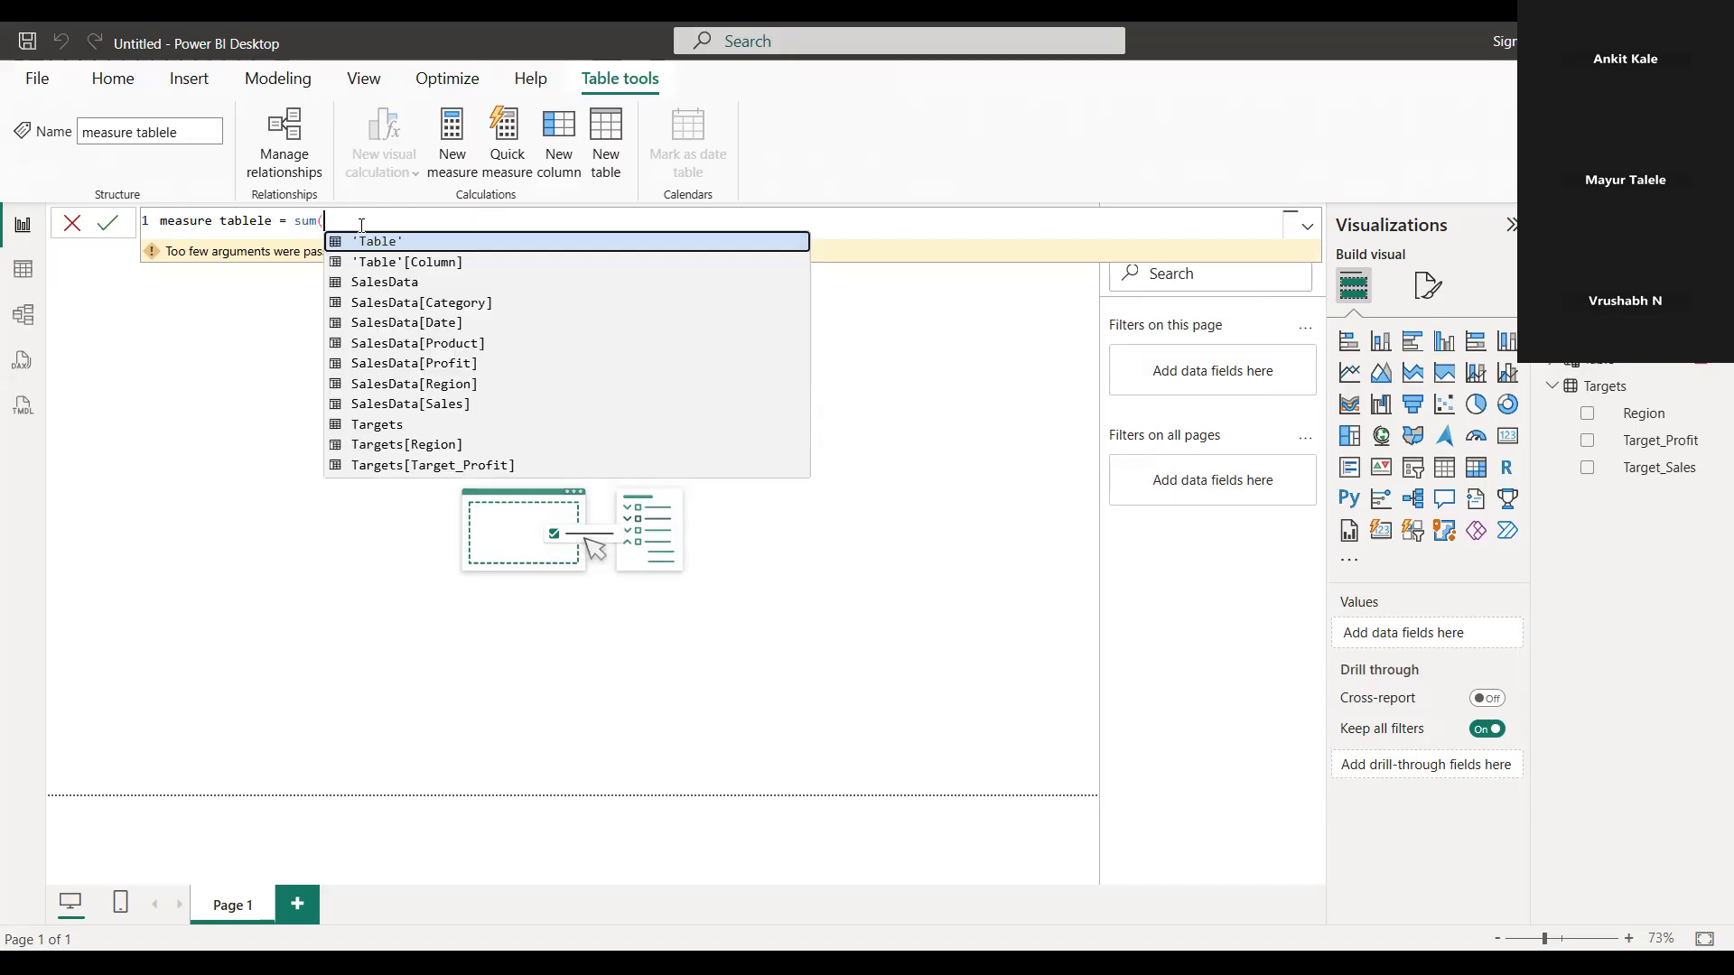
key(Down)
key(Down)
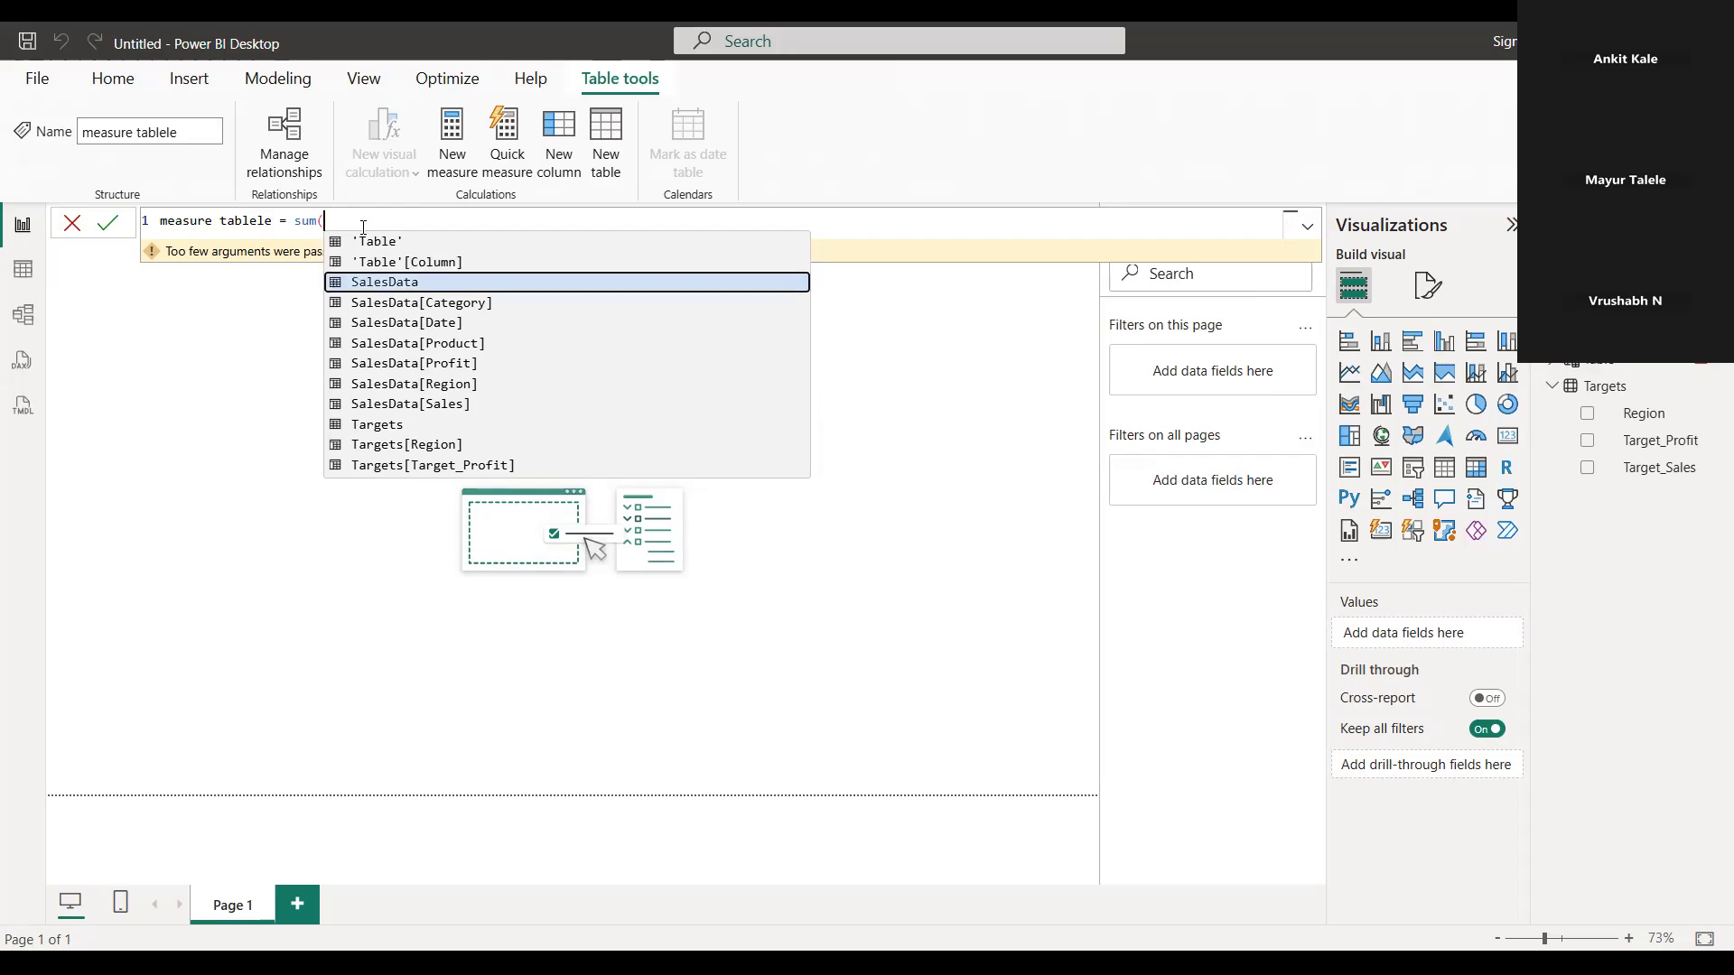
key(Down)
key(Down)
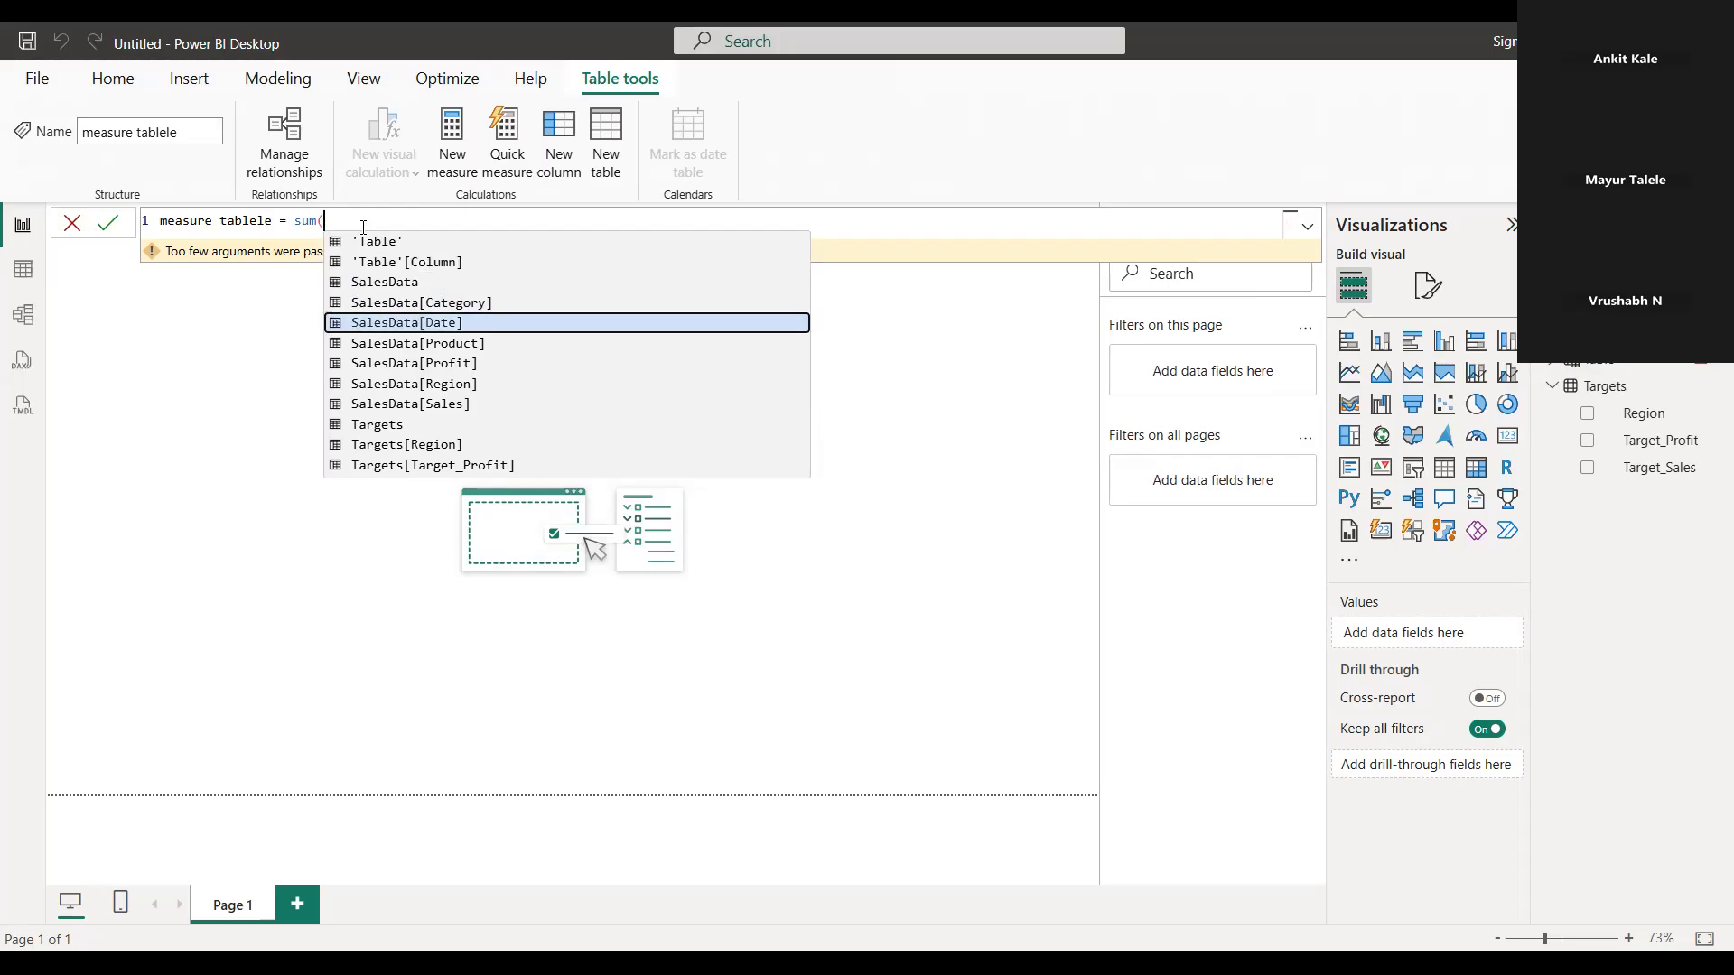
key(Down)
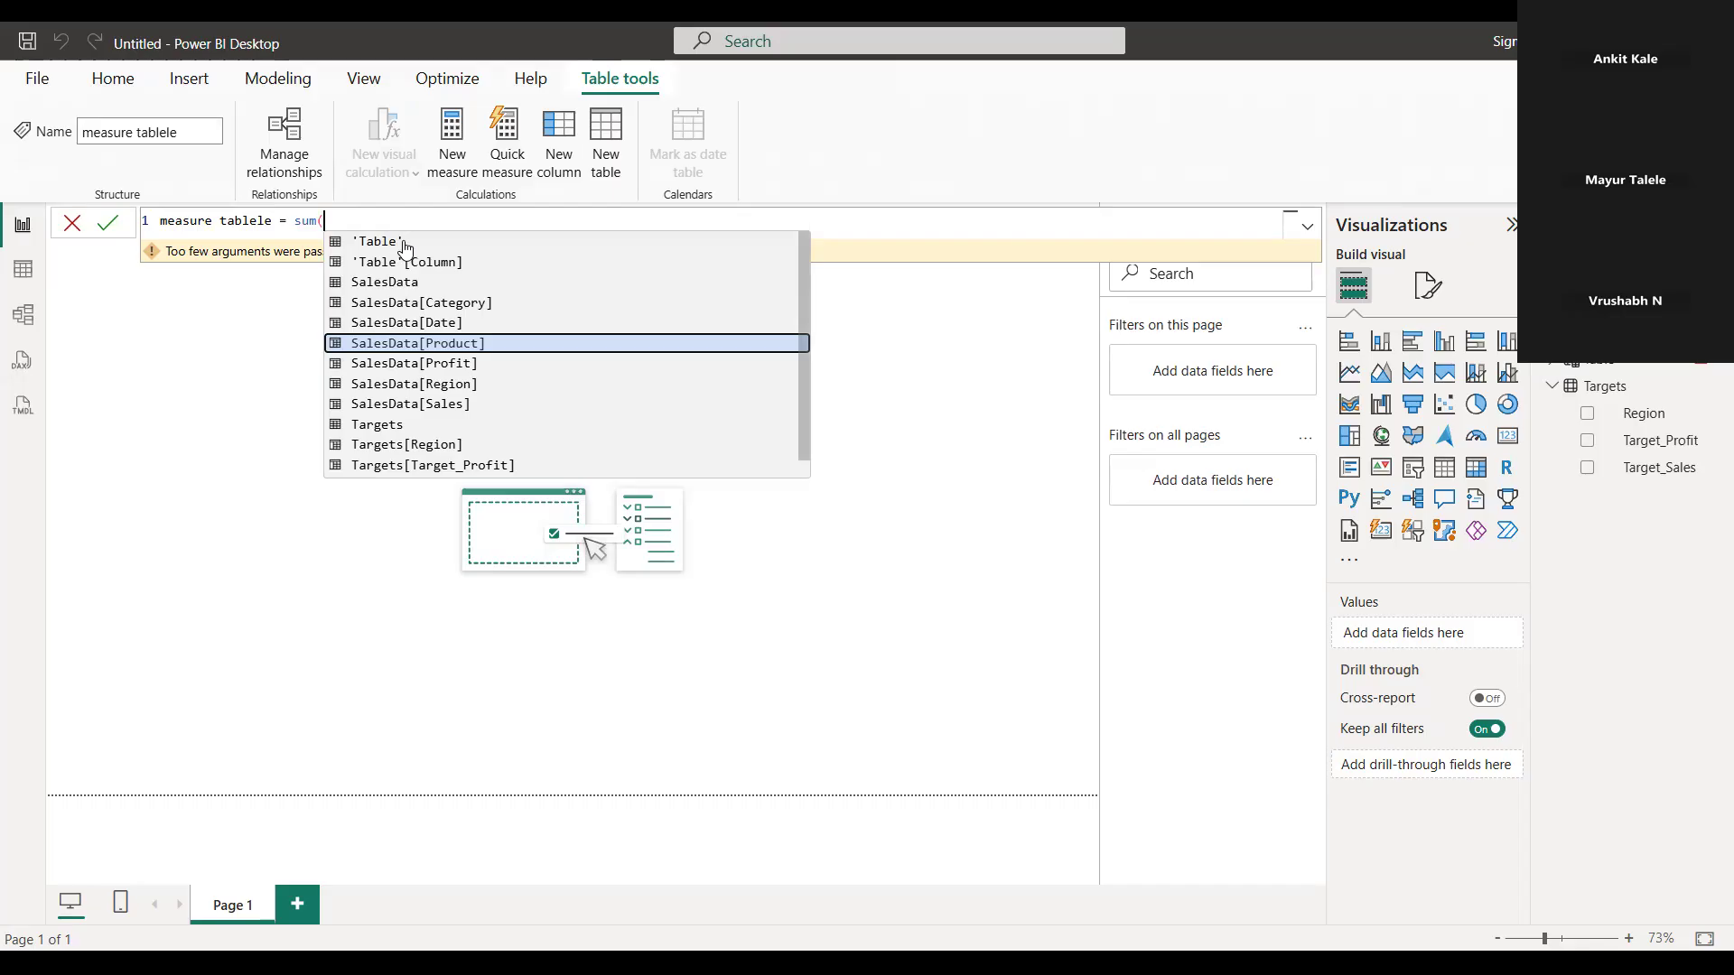
key(Down)
key(Down)
key(Down)
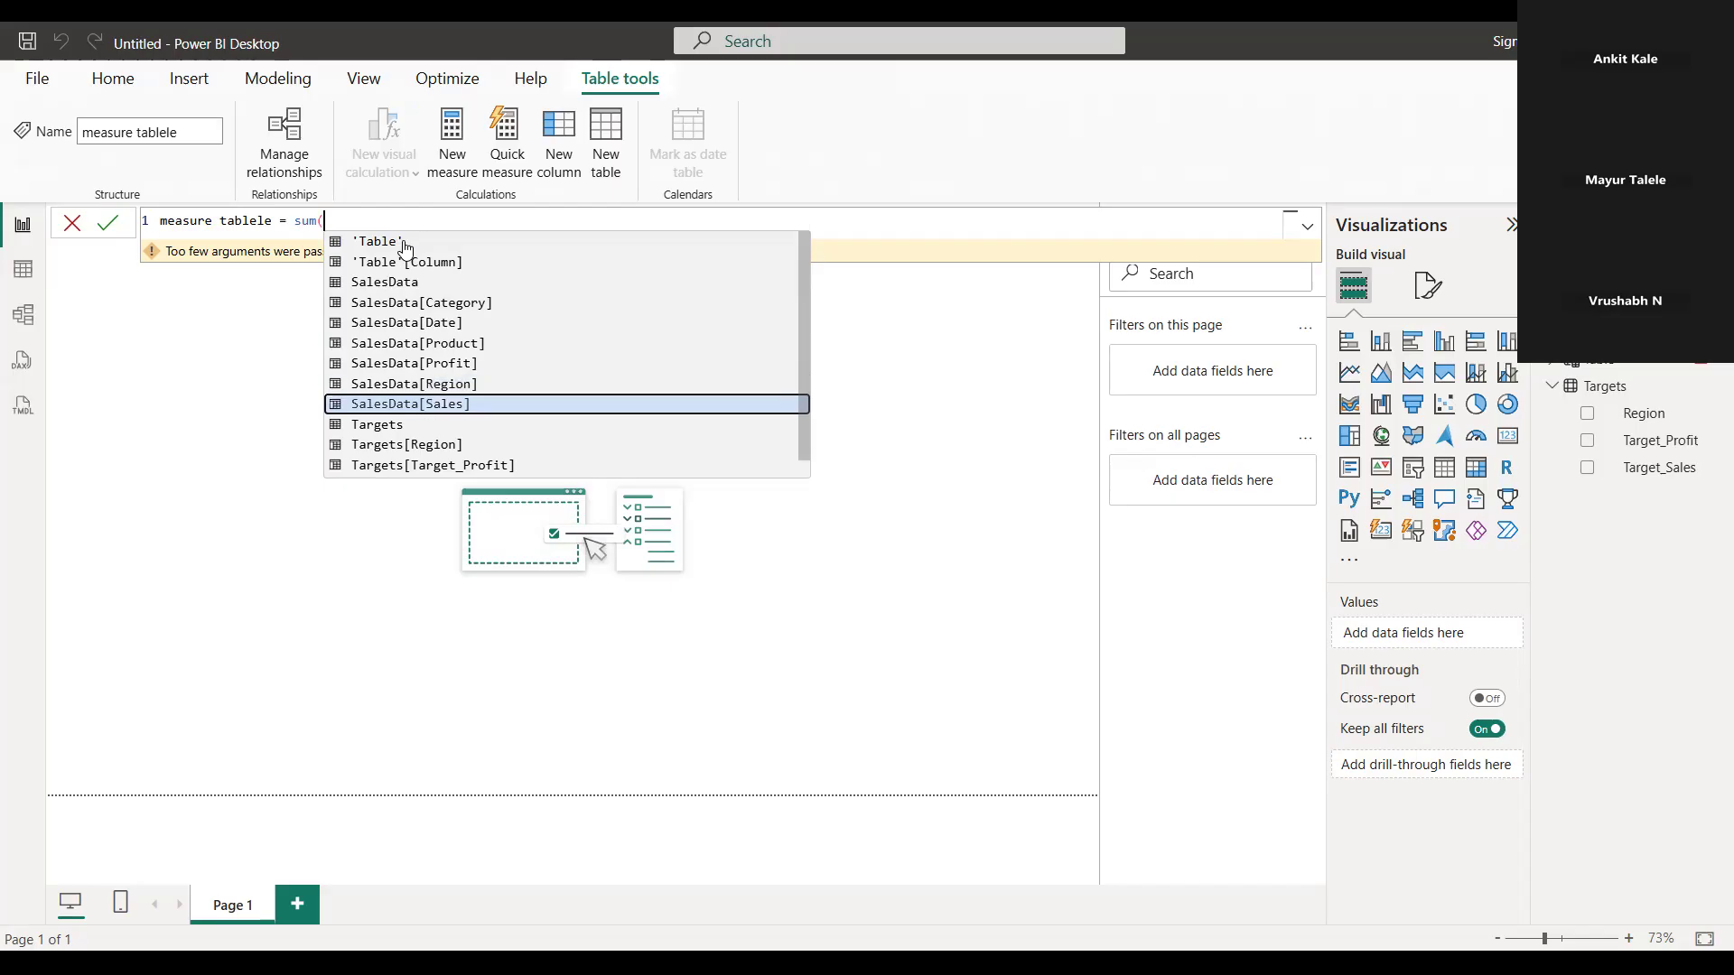
key(Tab)
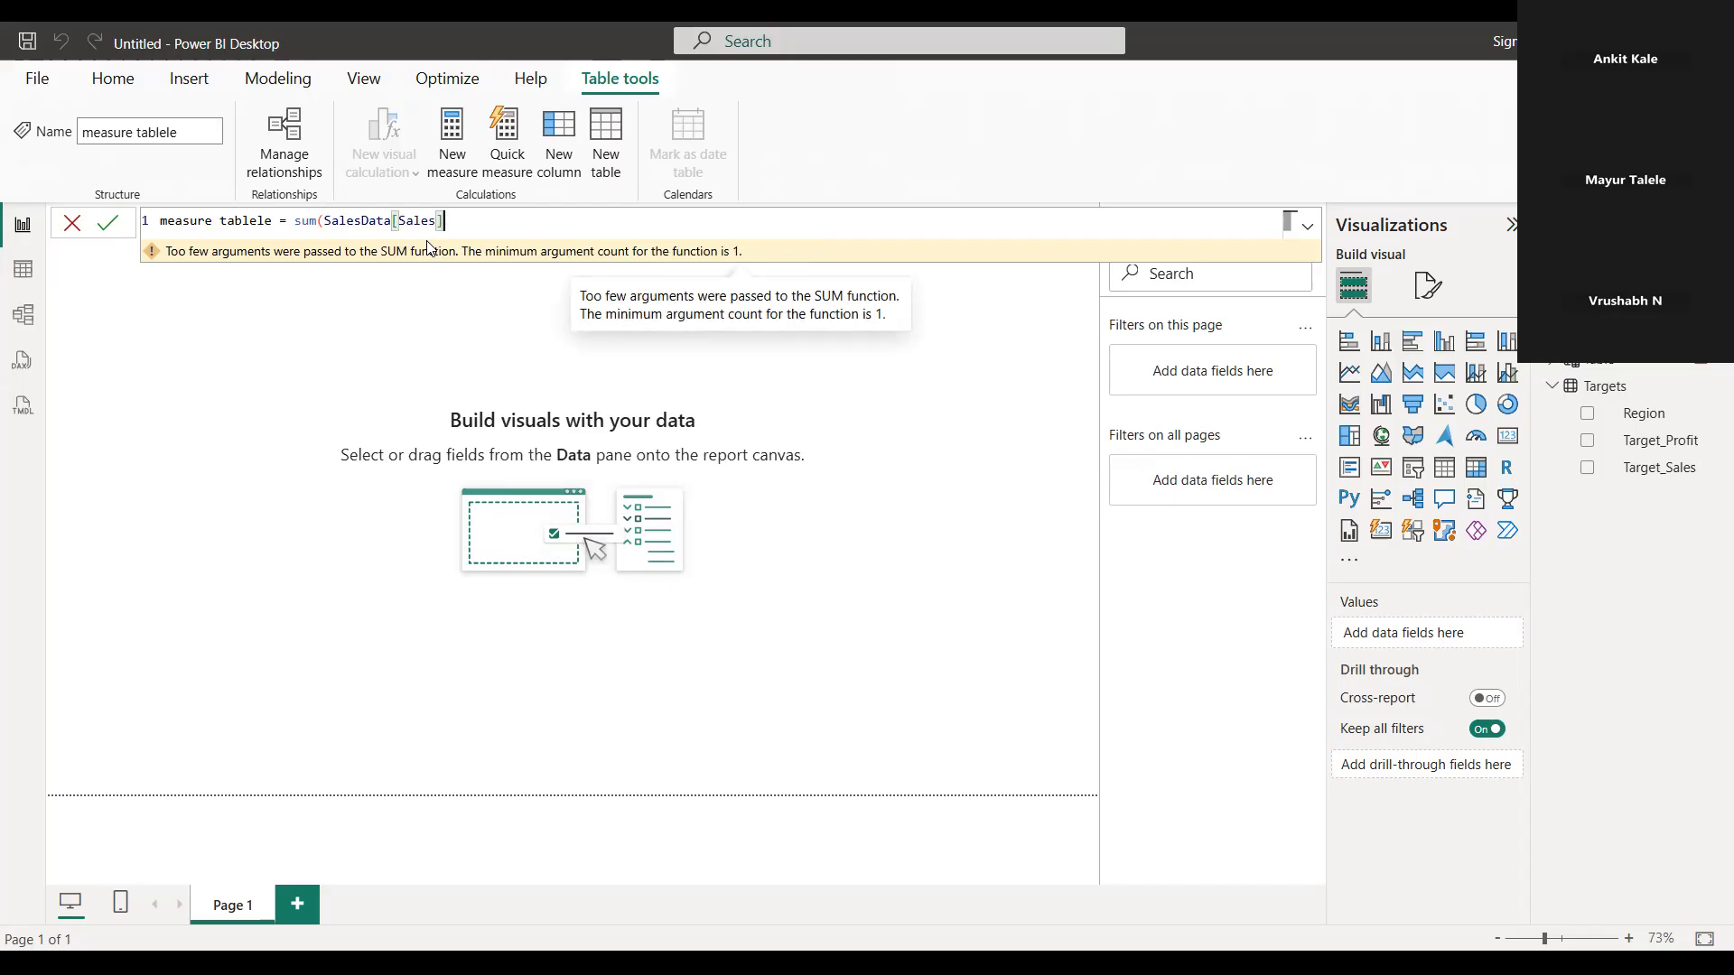
text())
key(Return)
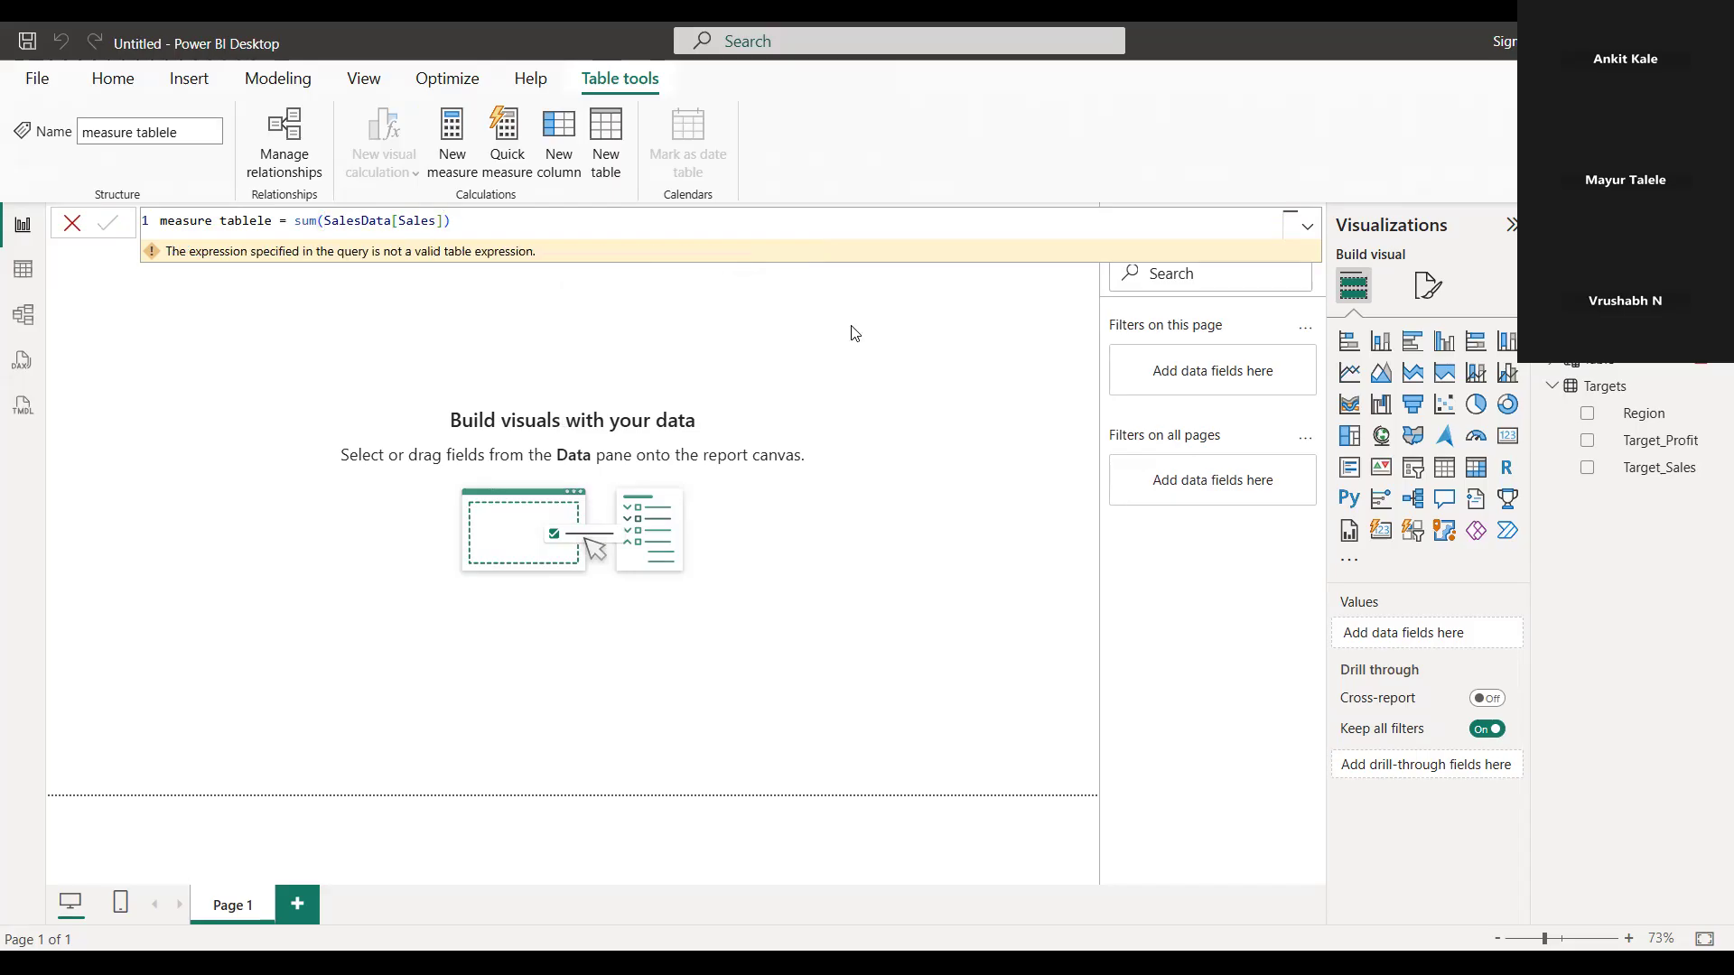
Remove the sum(SalesData[Sales]) expression and the misspelled name ending, cutting the table formula back to "measure tab"
click(460, 222)
key(BackSpace)
key(BackSpace)
key(BackSpace)
key(BackSpace)
key(BackSpace)
key(BackSpace)
key(BackSpace)
key(BackSpace)
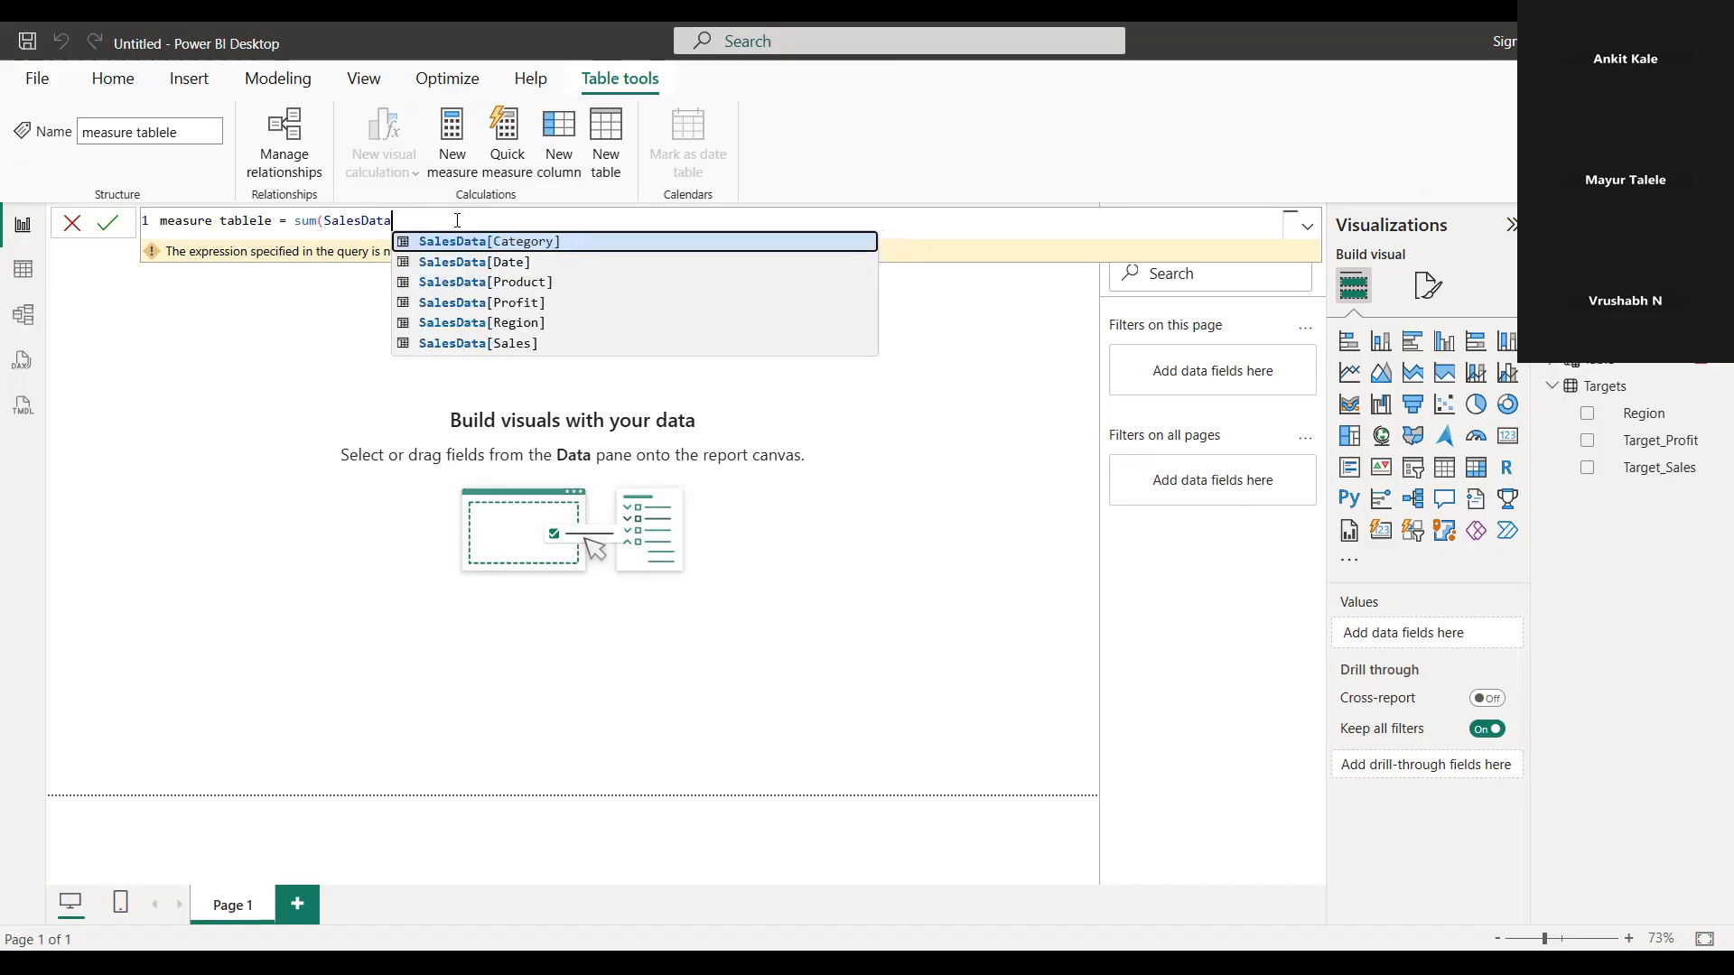
key(BackSpace)
key(BackSpace)
key(BackSpace)
key(BackSpace)
key(BackSpace)
key(BackSpace)
key(BackSpace)
key(BackSpace)
key(BackSpace)
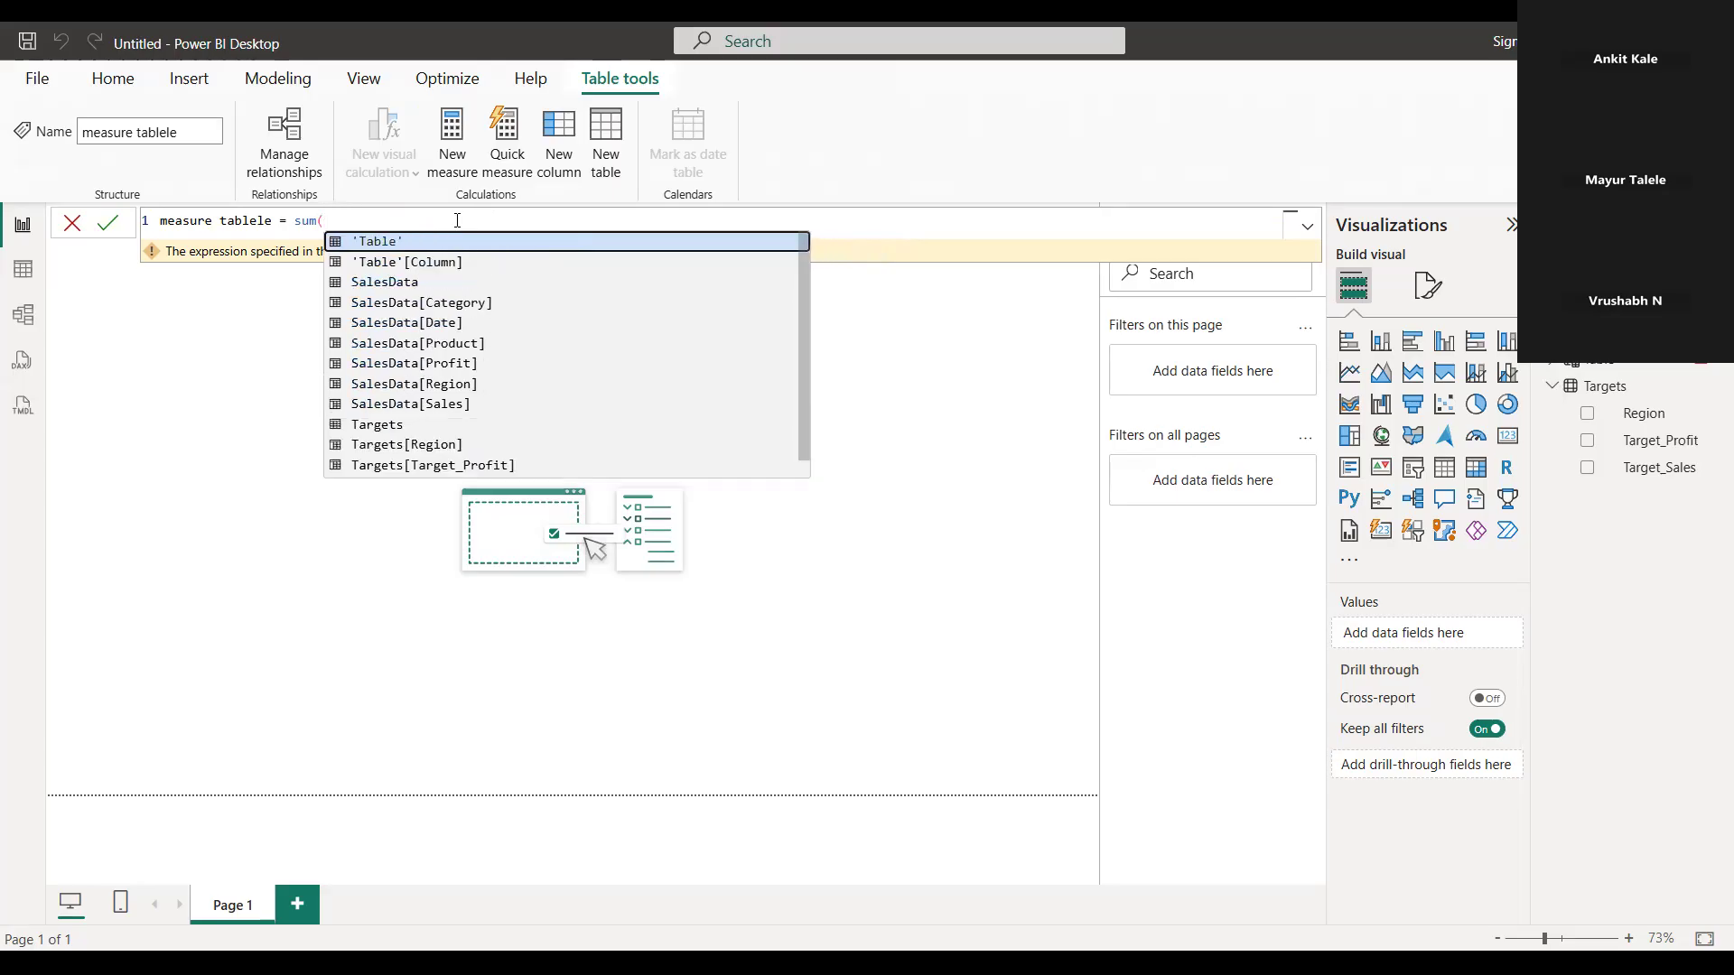
key(BackSpace)
key(BackSpace)
key(BackSpace)
key(BackSpace)
key(BackSpace)
key(BackSpace)
key(BackSpace)
key(BackSpace)
key(BackSpace)
key(BackSpace)
key(BackSpace)
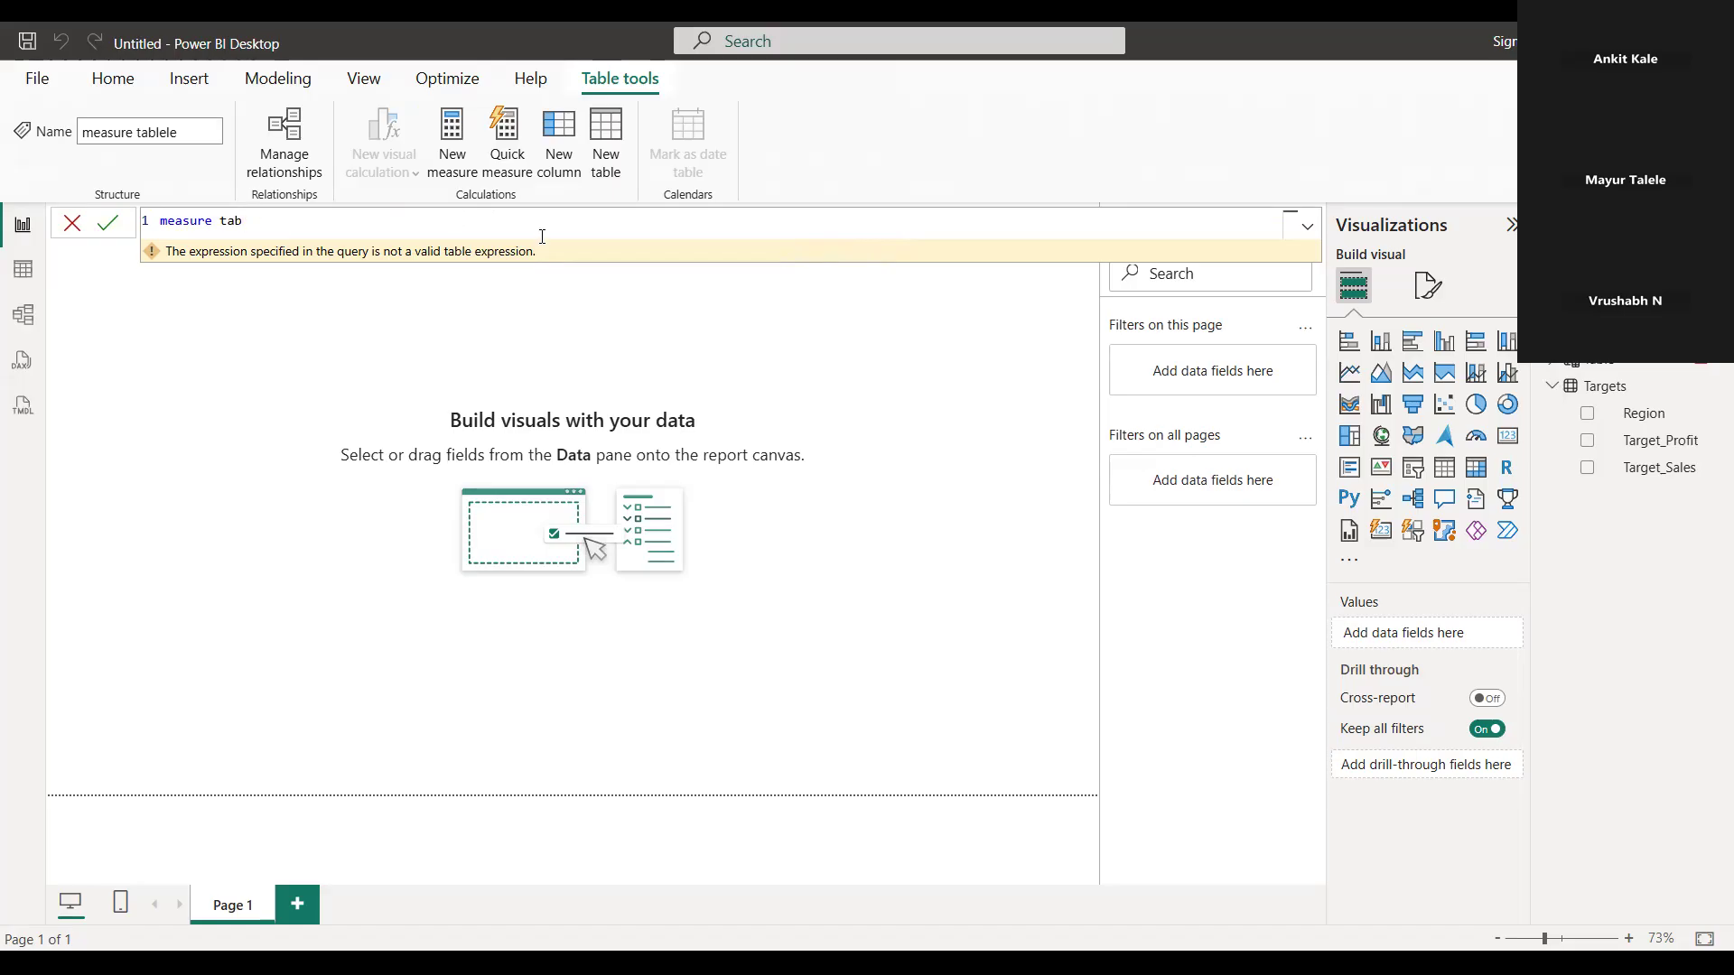
Complete the table name as "measuretable" without a space and start a sum( expression after the equals sign
text(le)
text(_)
text(=)
text(su)
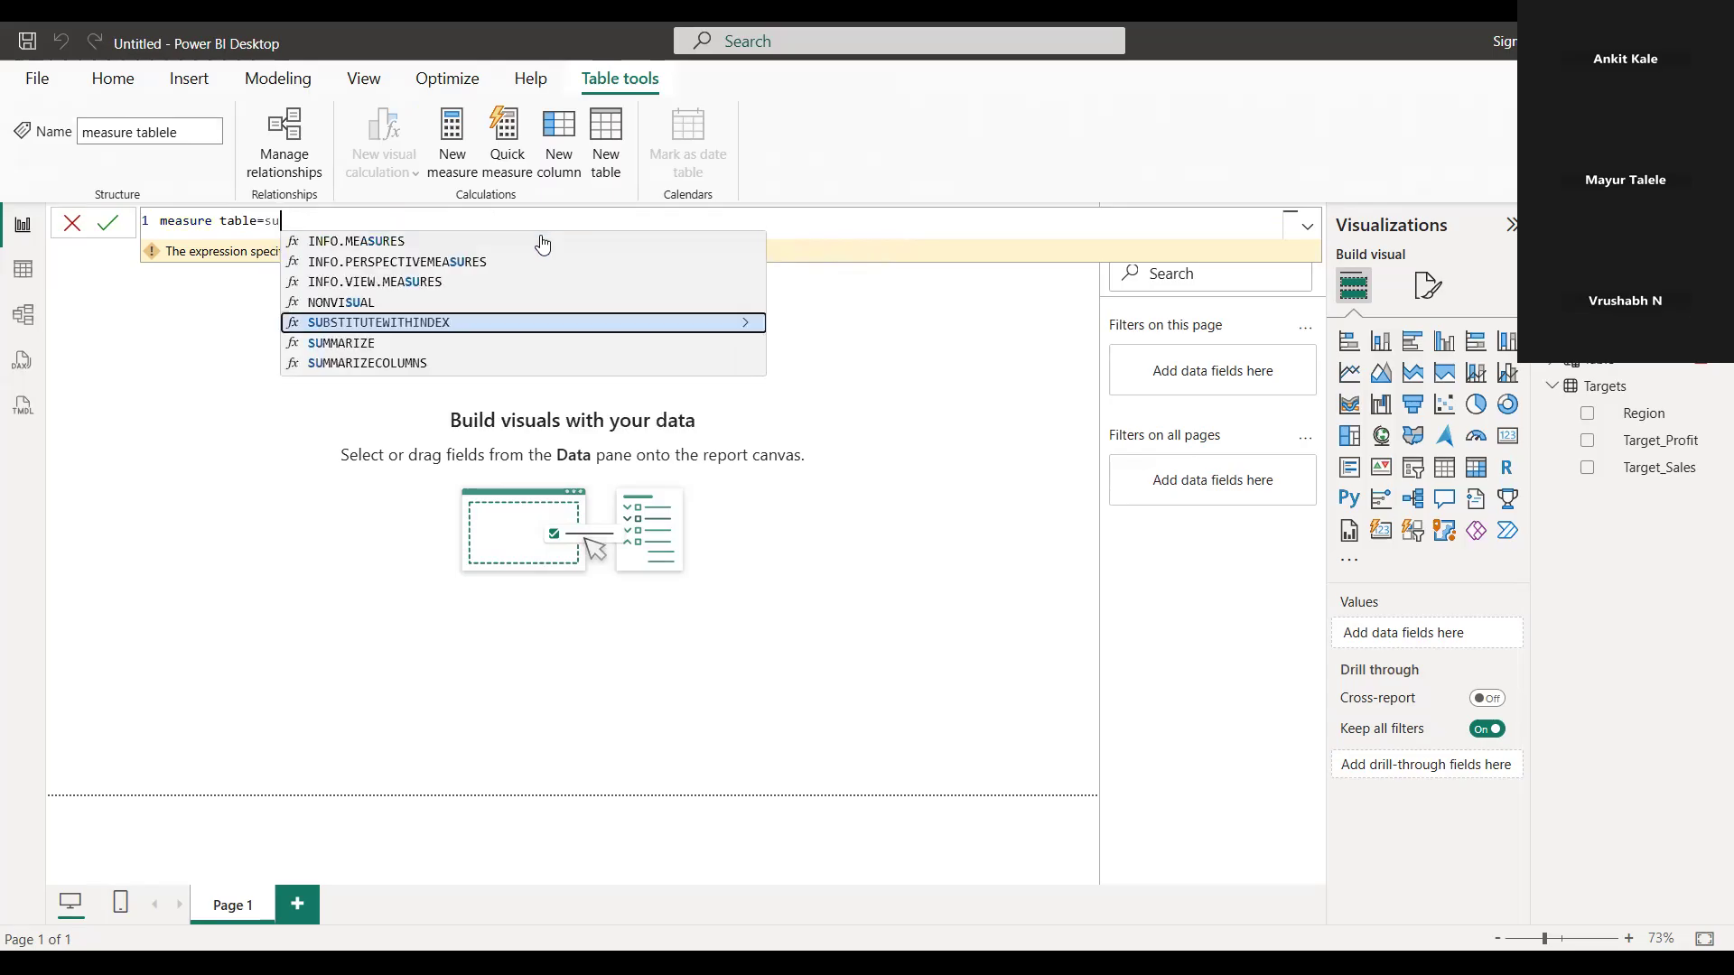
text(m()
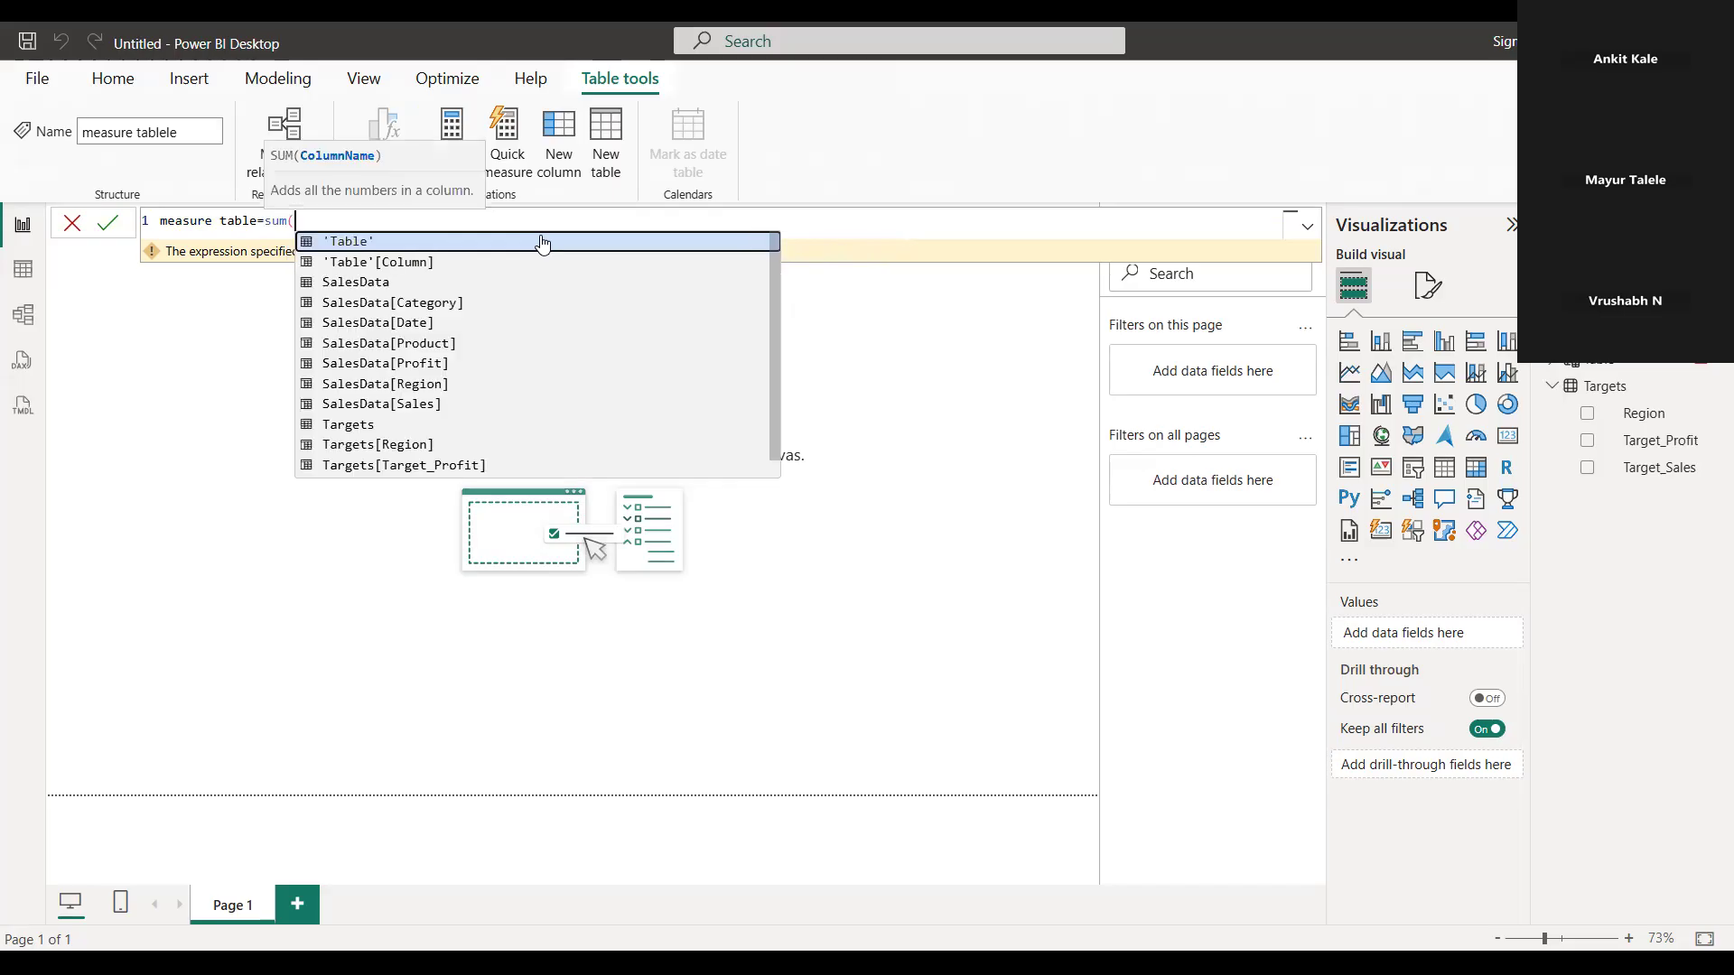
key(Left)
key(Left)
key(Left)
key(Left)
key(Left)
key(ctrl+shift+Left)
key(BackSpace)
Try to choose SalesData[Sales] as the column inside the sum expression of measuretable
key(Right)
key(Right)
key(Right)
key(Right)
key(Right)
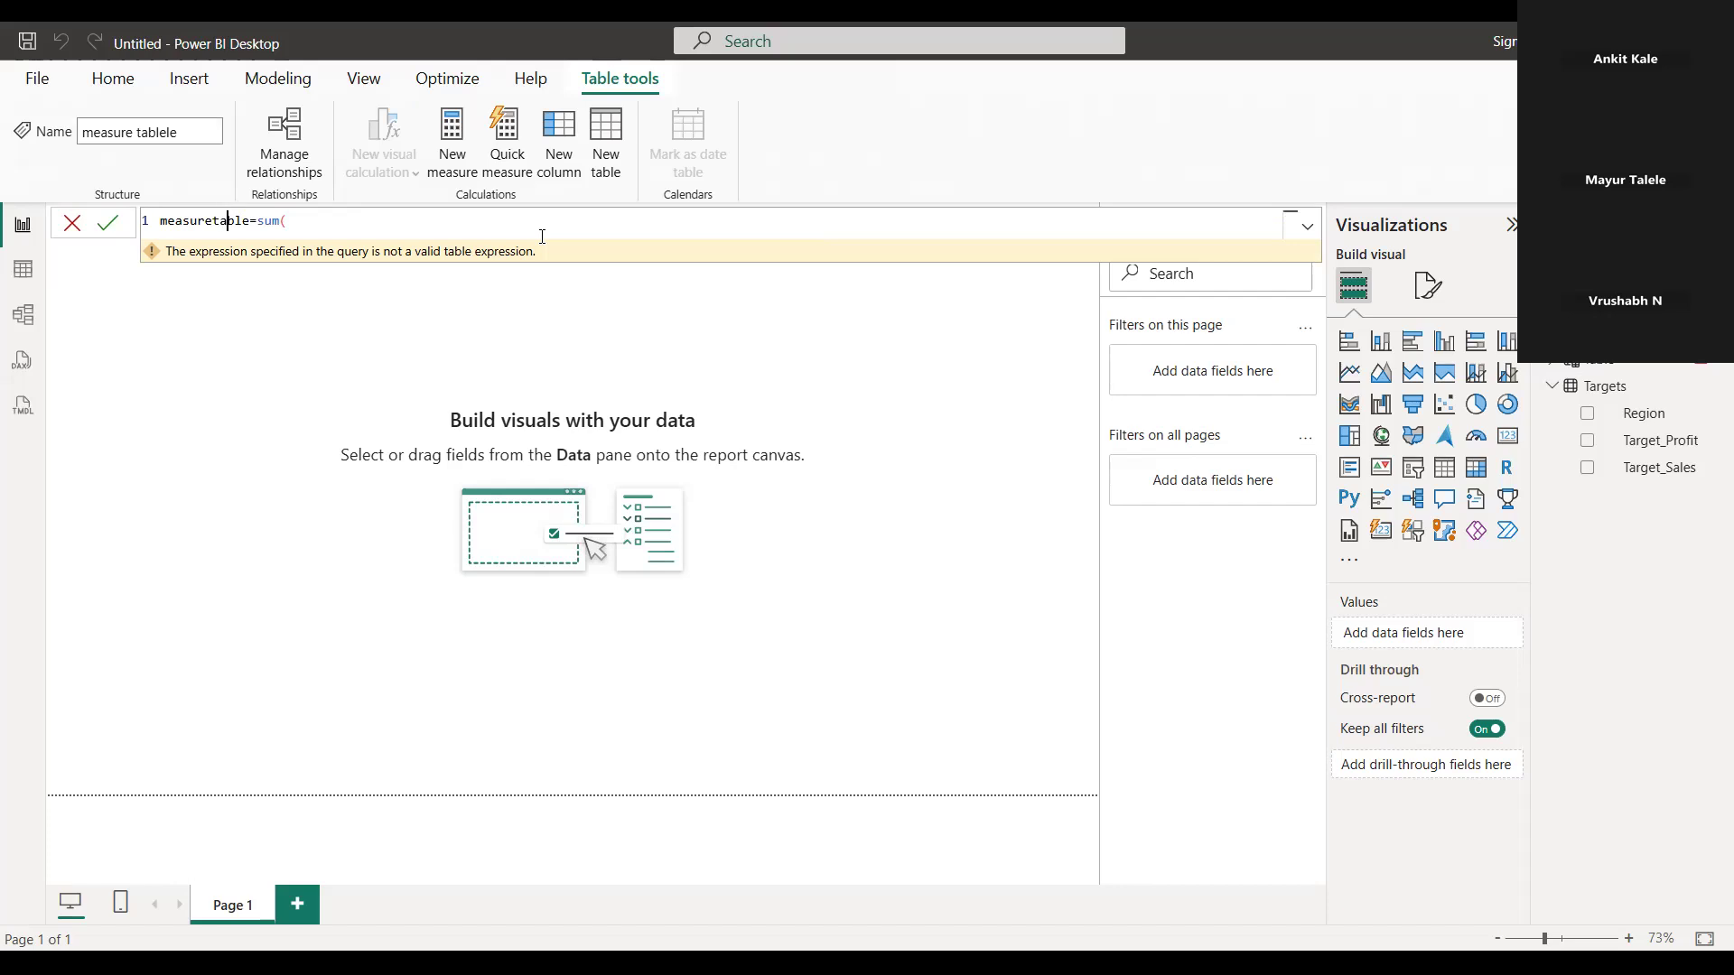
key(Right)
text(sa)
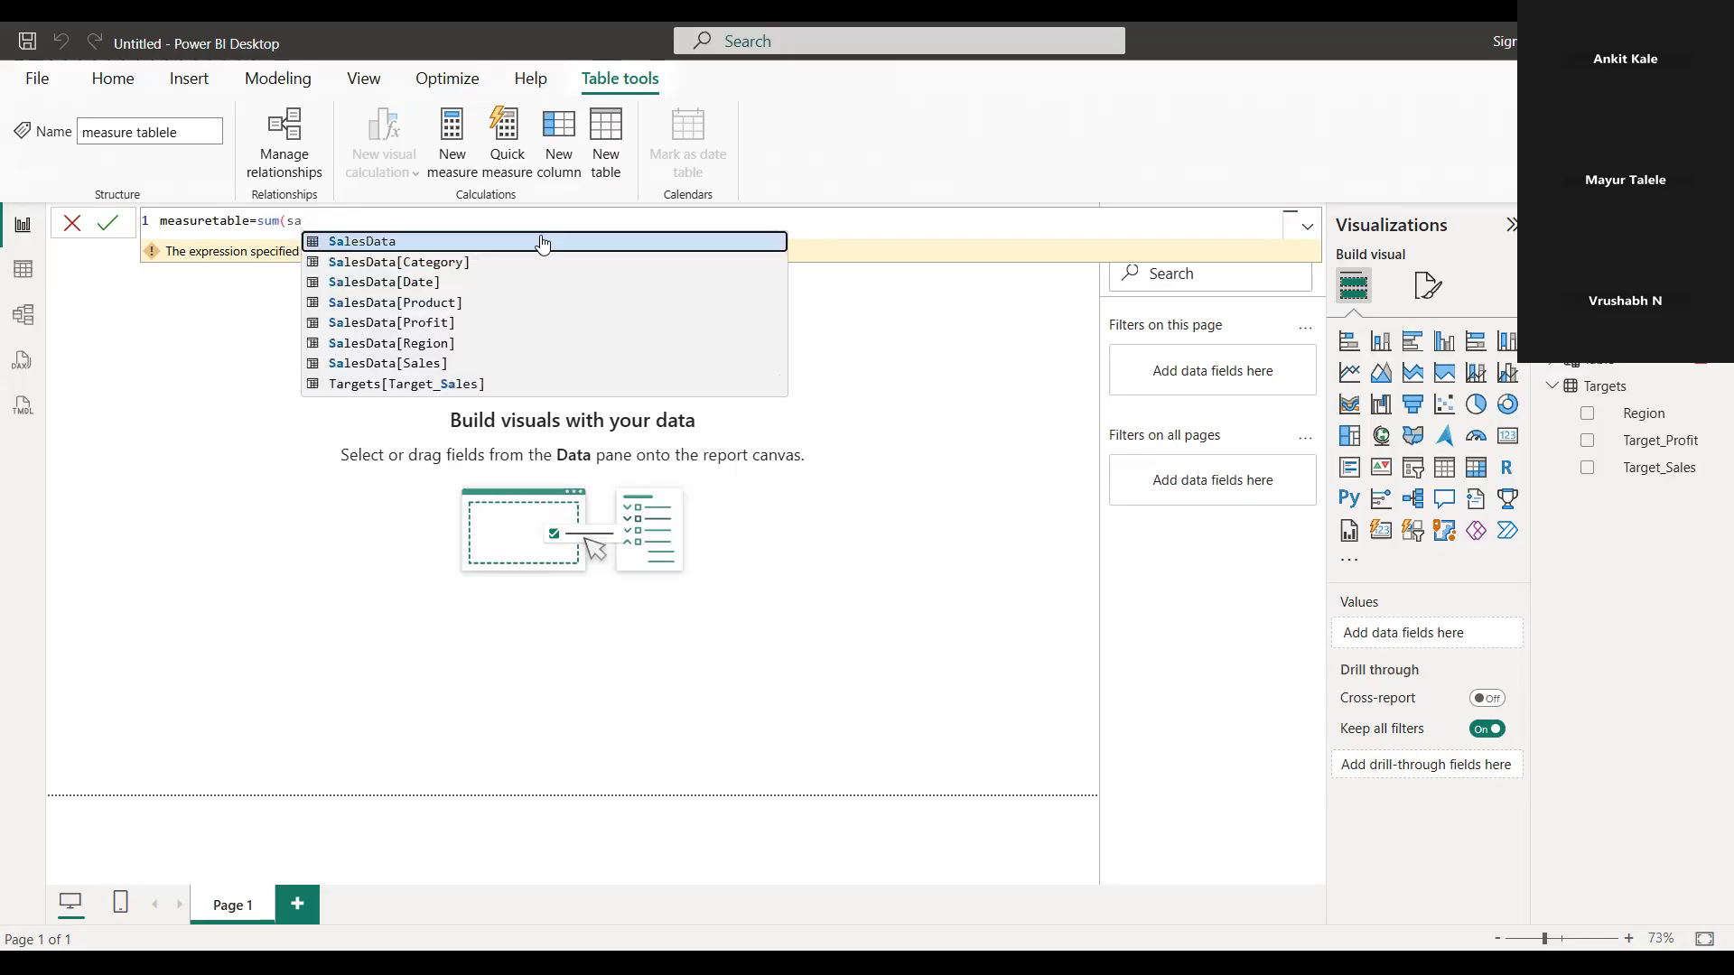
key(Down)
key(Down)
key(Down)
key(Down)
key(Down)
key(Down)
key(Down)
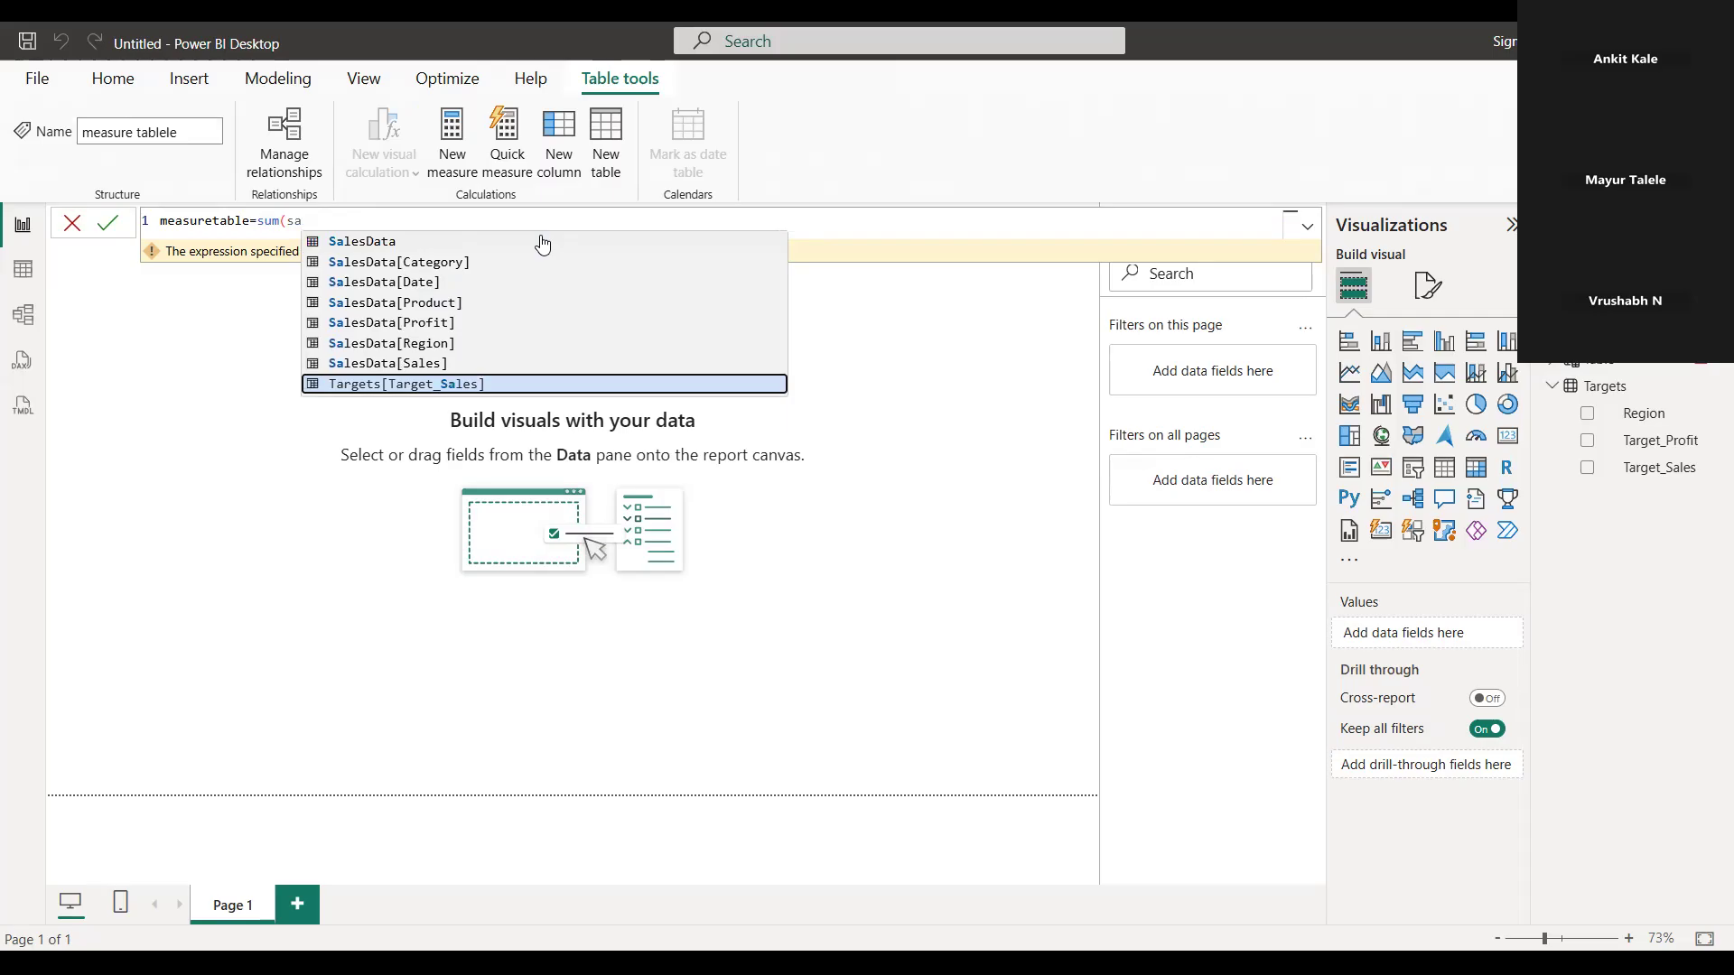
key(Up)
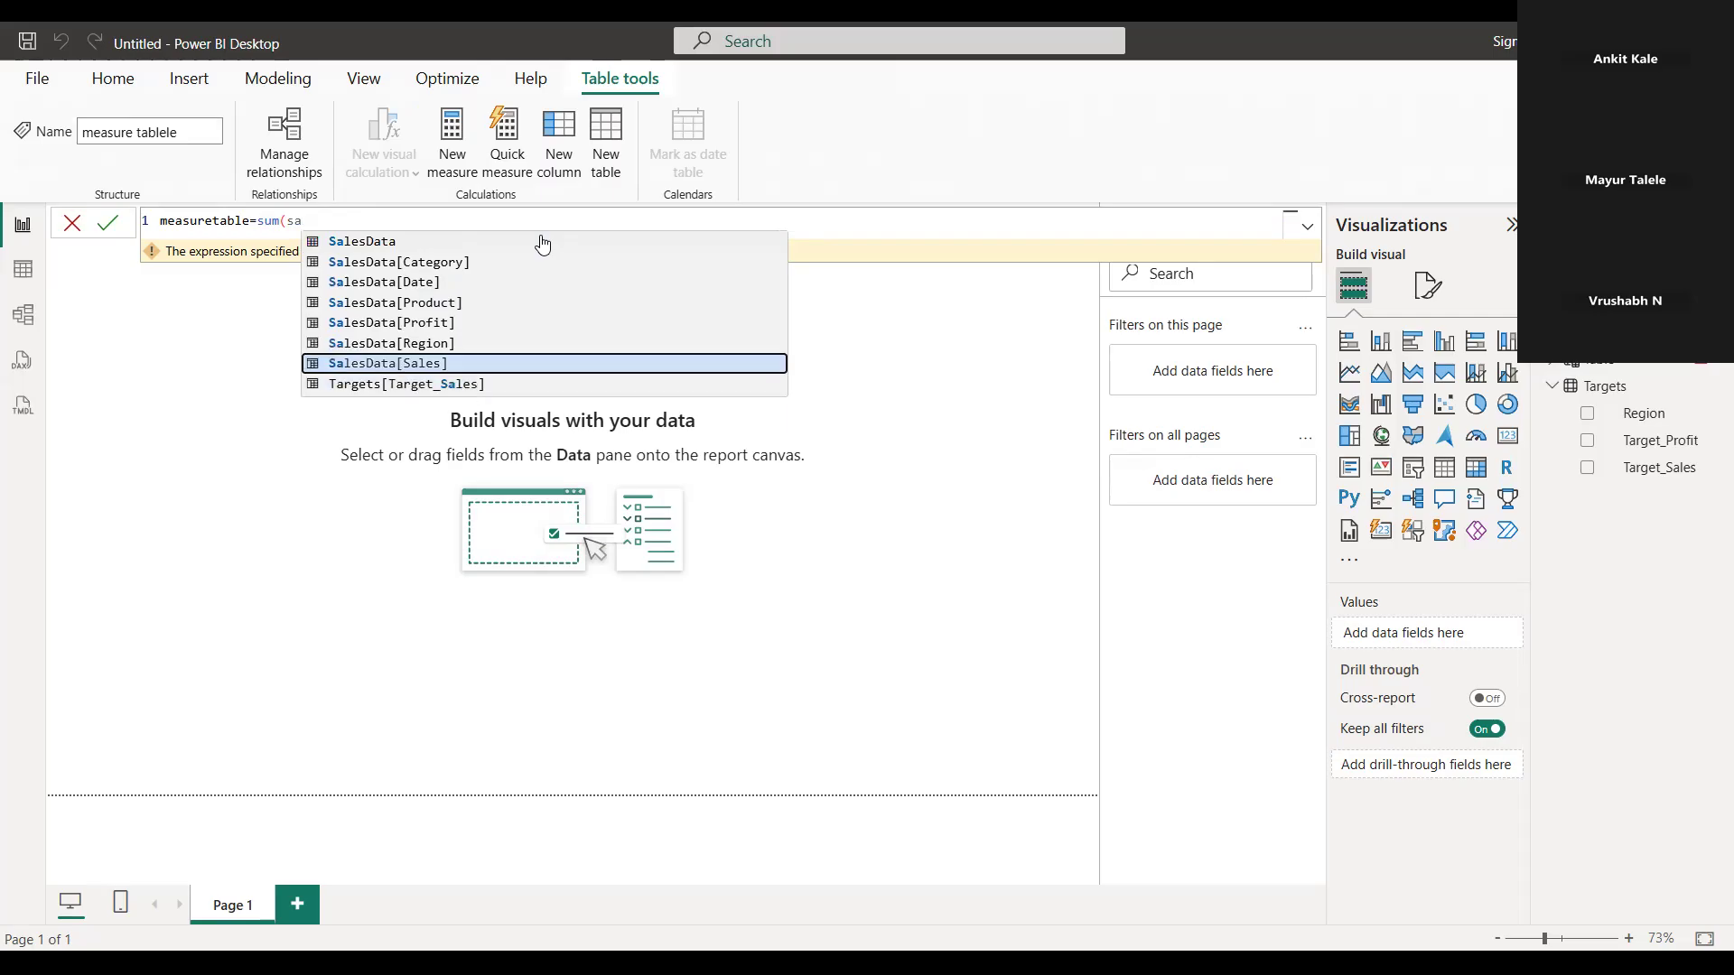
key(BackSpace)
Clear the sum expression and commit the calculated table as "measuretable =" with nothing after the equals sign
key(BackSpace)
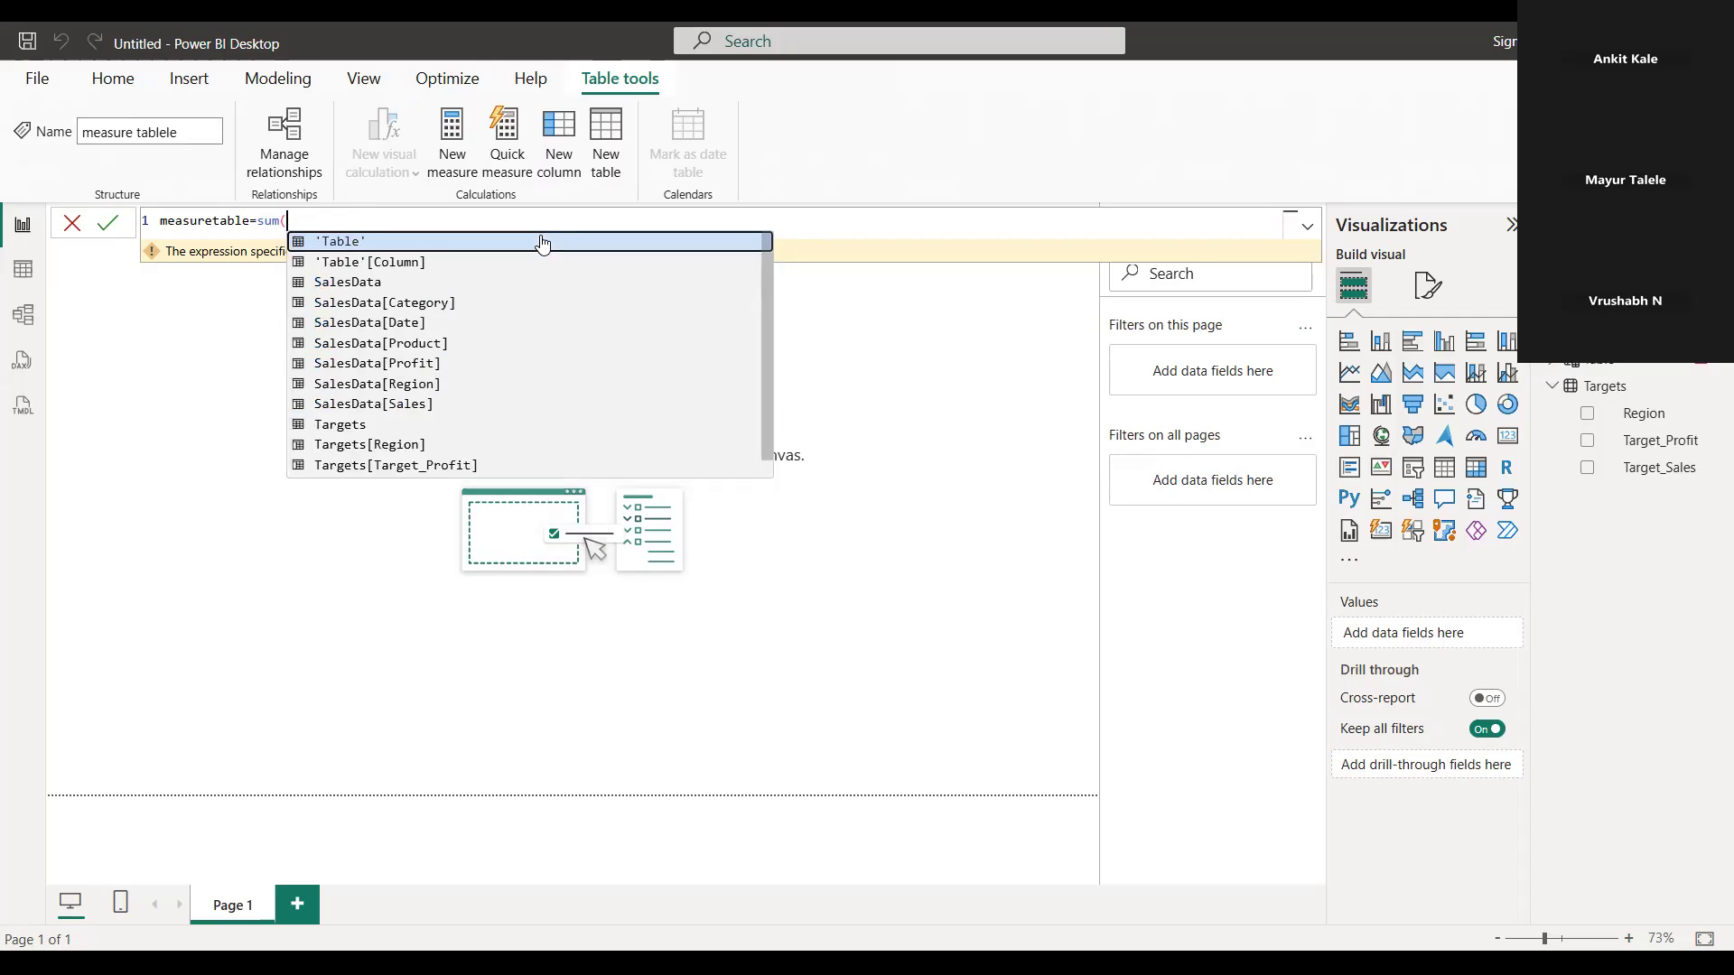
key(BackSpace)
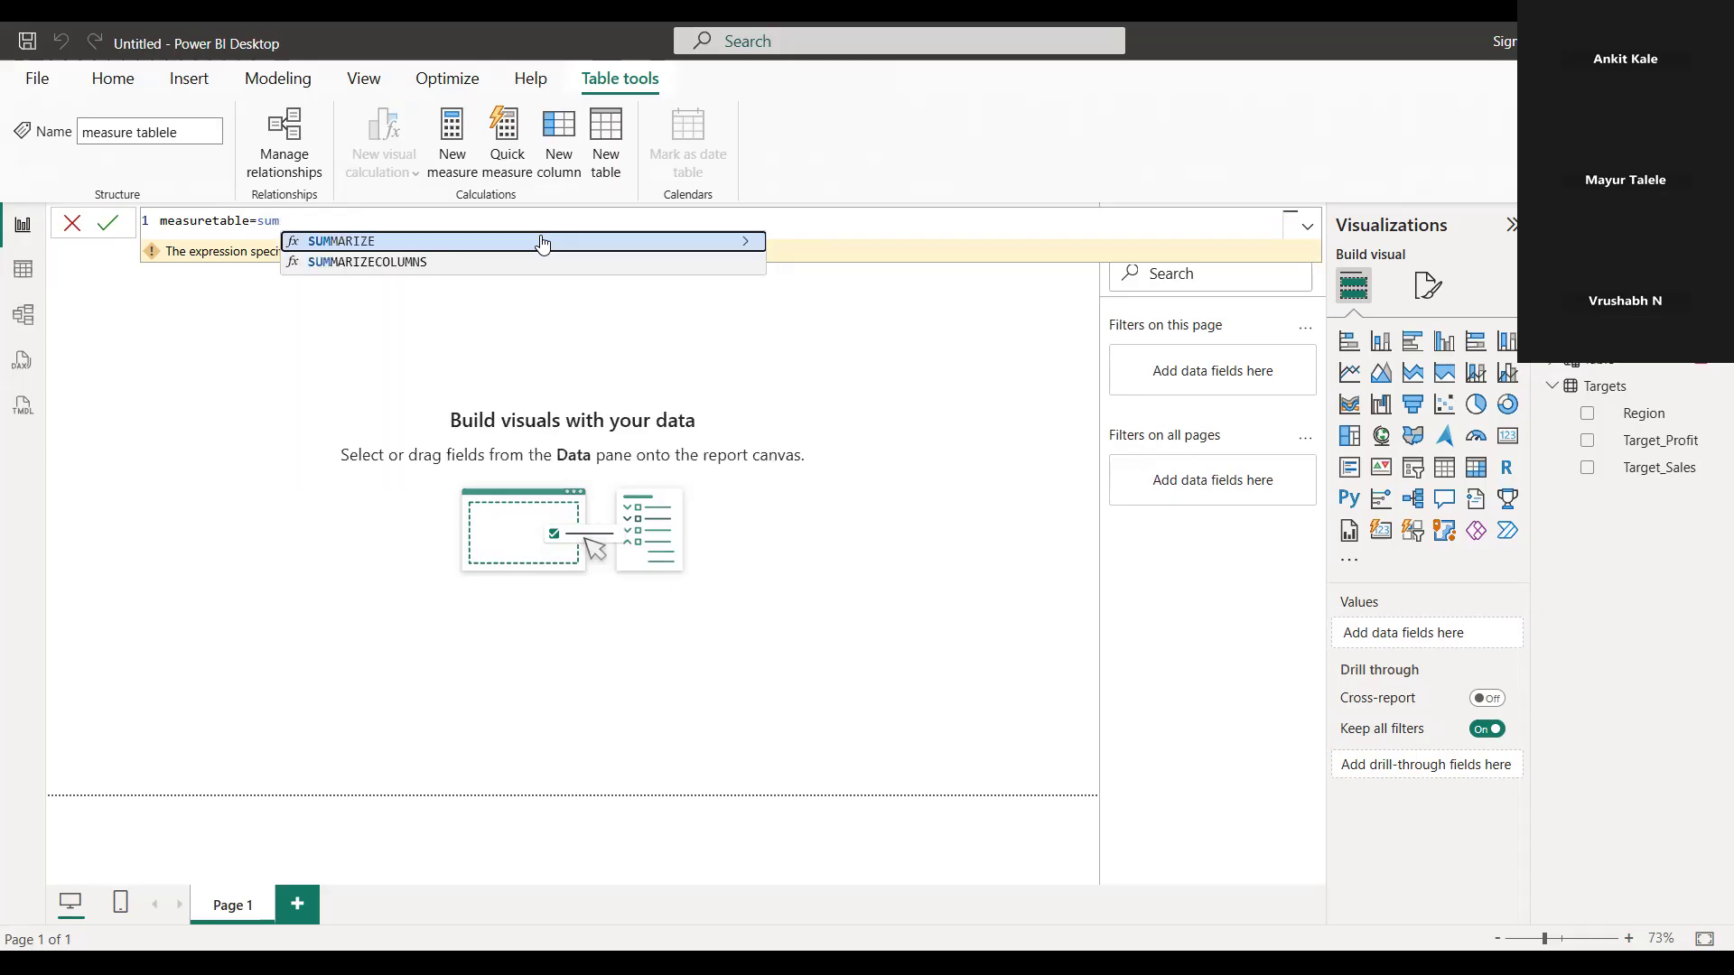
key(BackSpace)
key(BackSpace)
key(BackSpace)
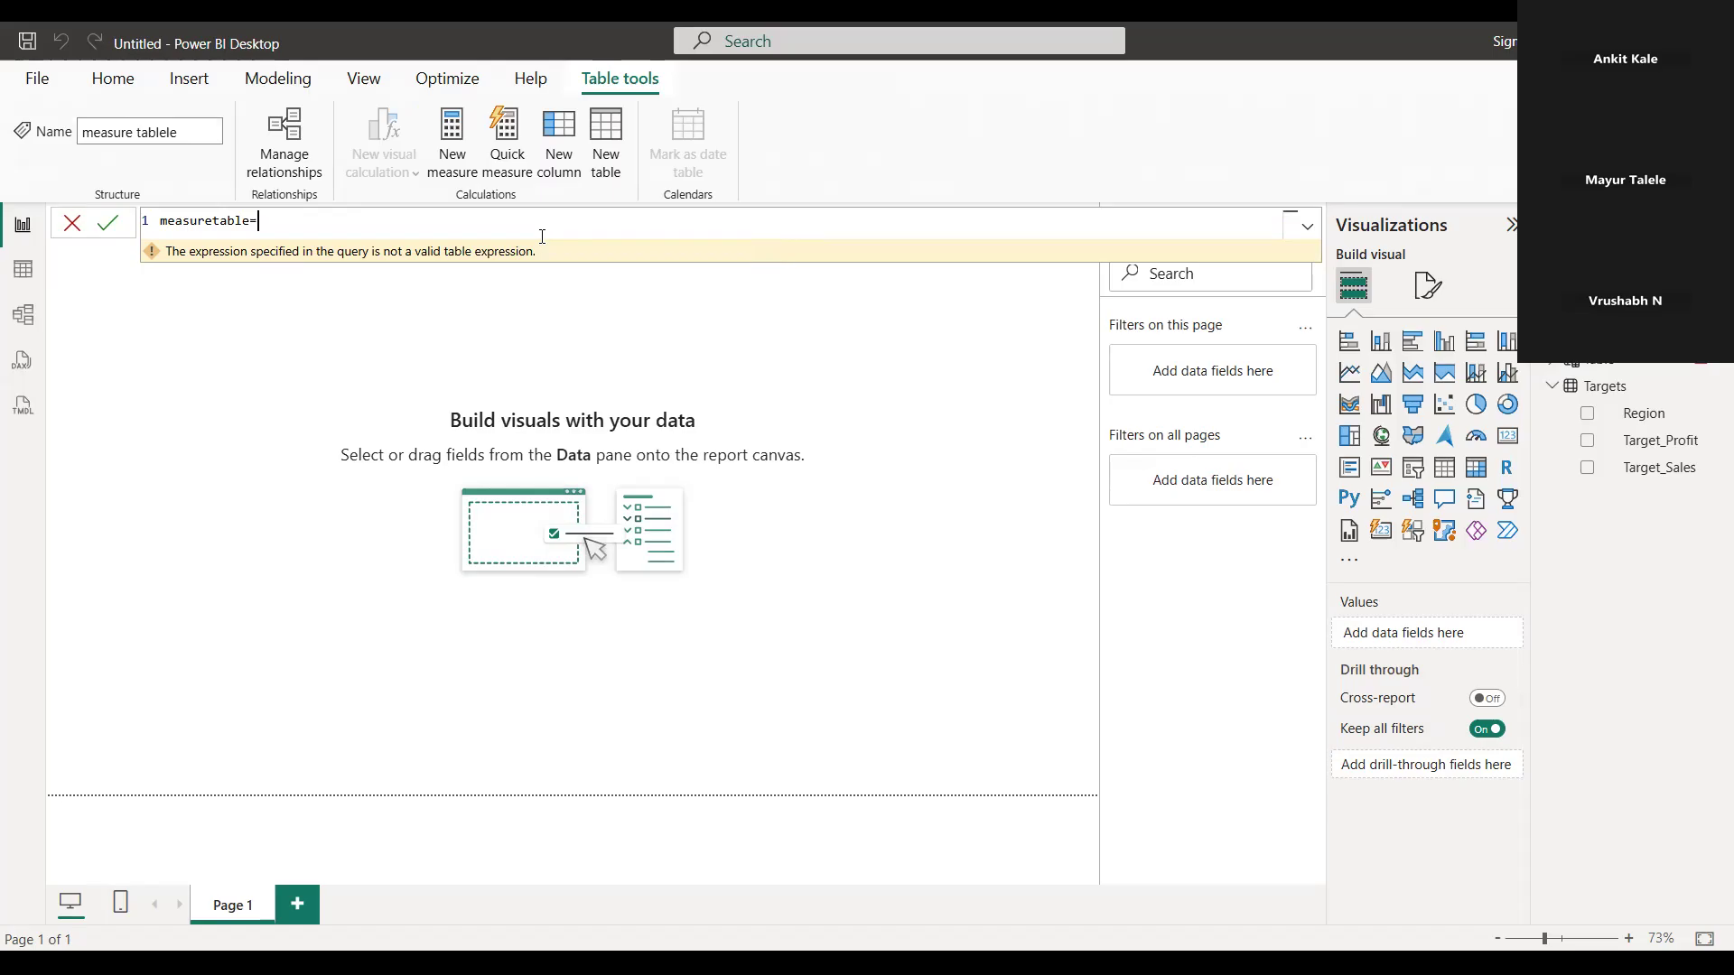
key(Return)
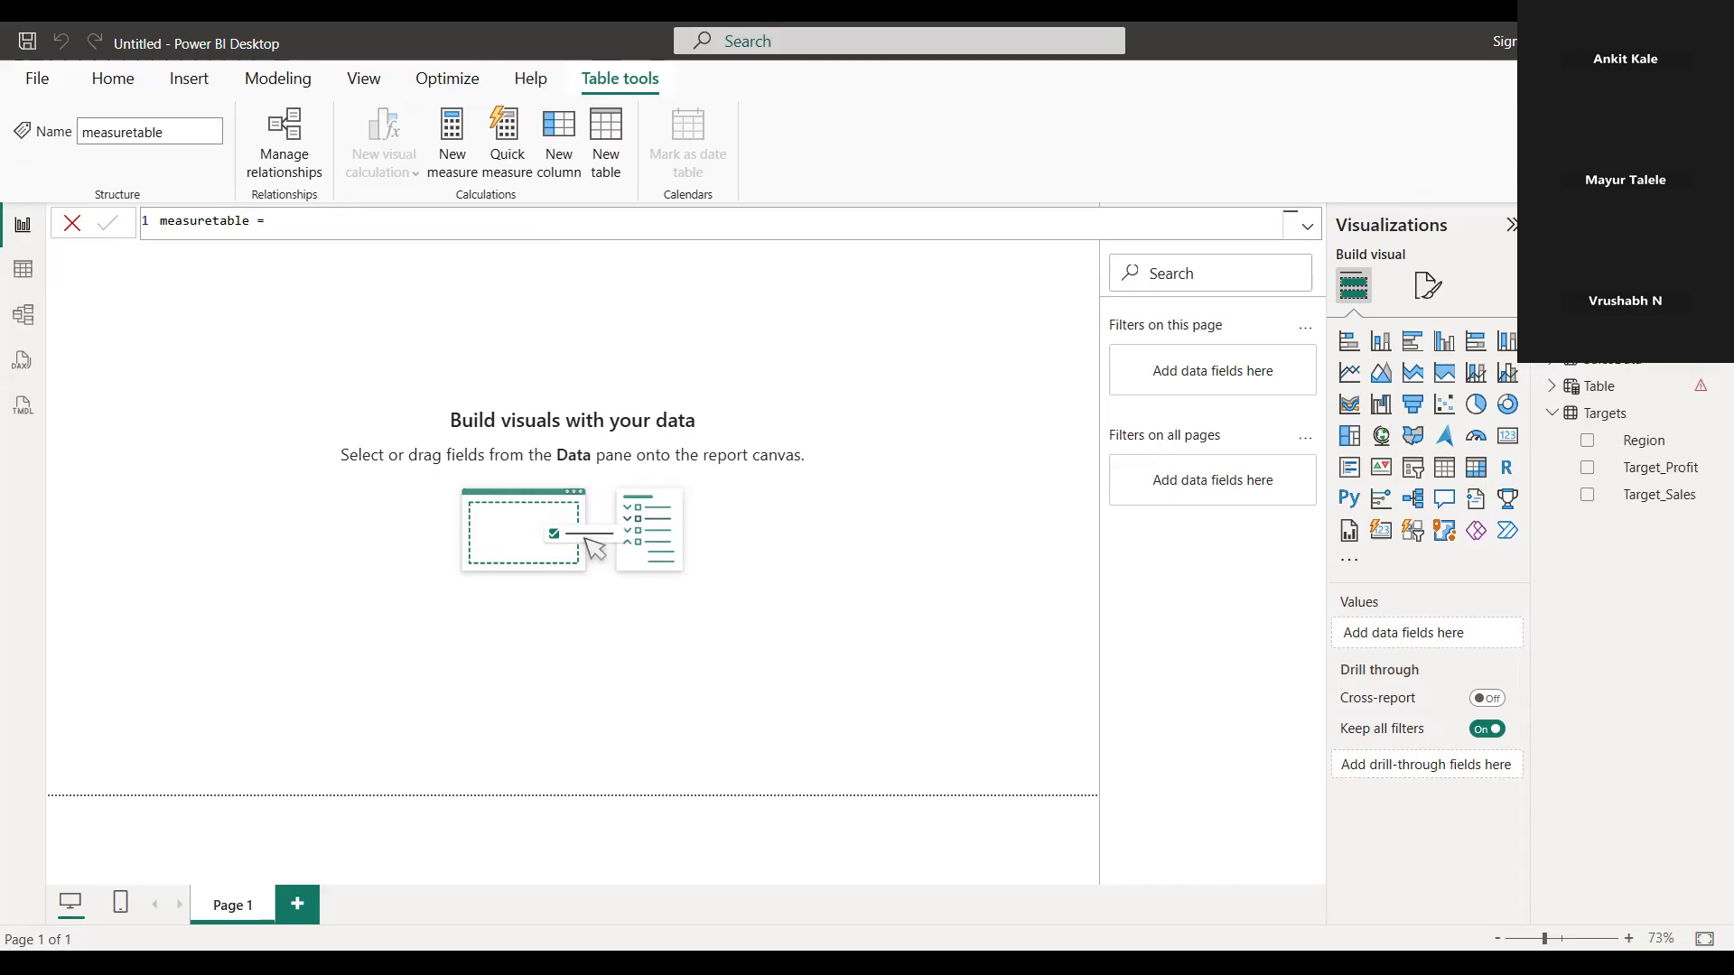
Add a new measure to measuretable with the expression sum(SalesData[Sales])
right_click(1616, 335)
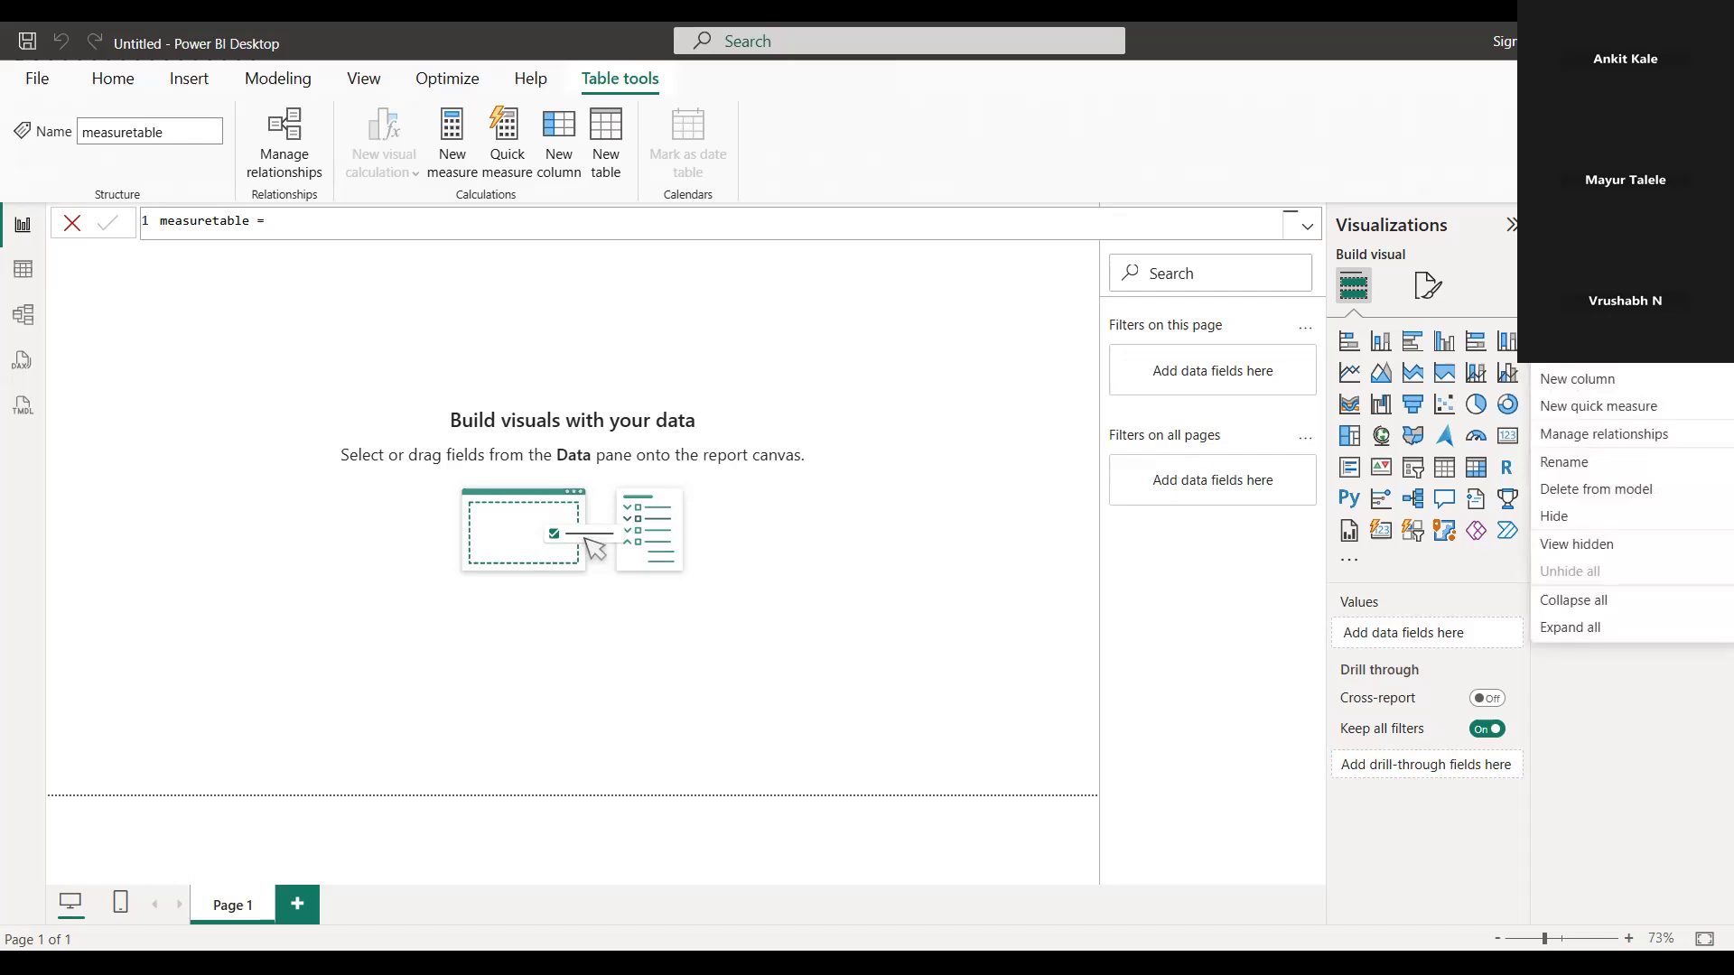
click(1673, 365)
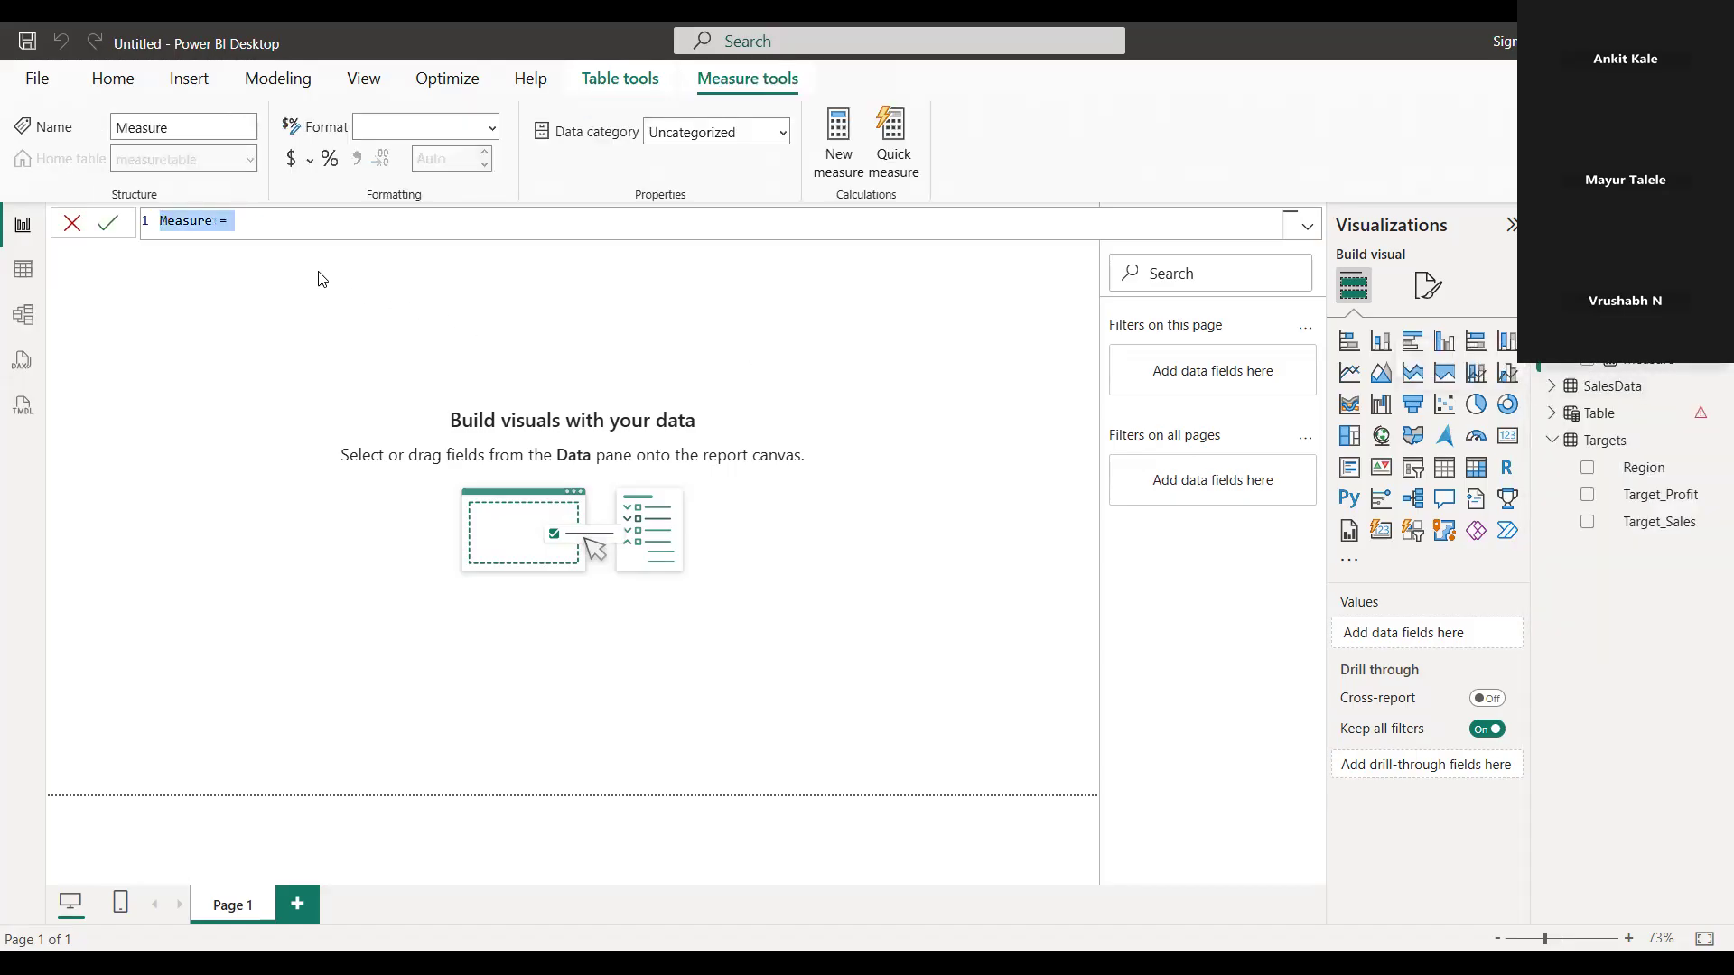
click(258, 222)
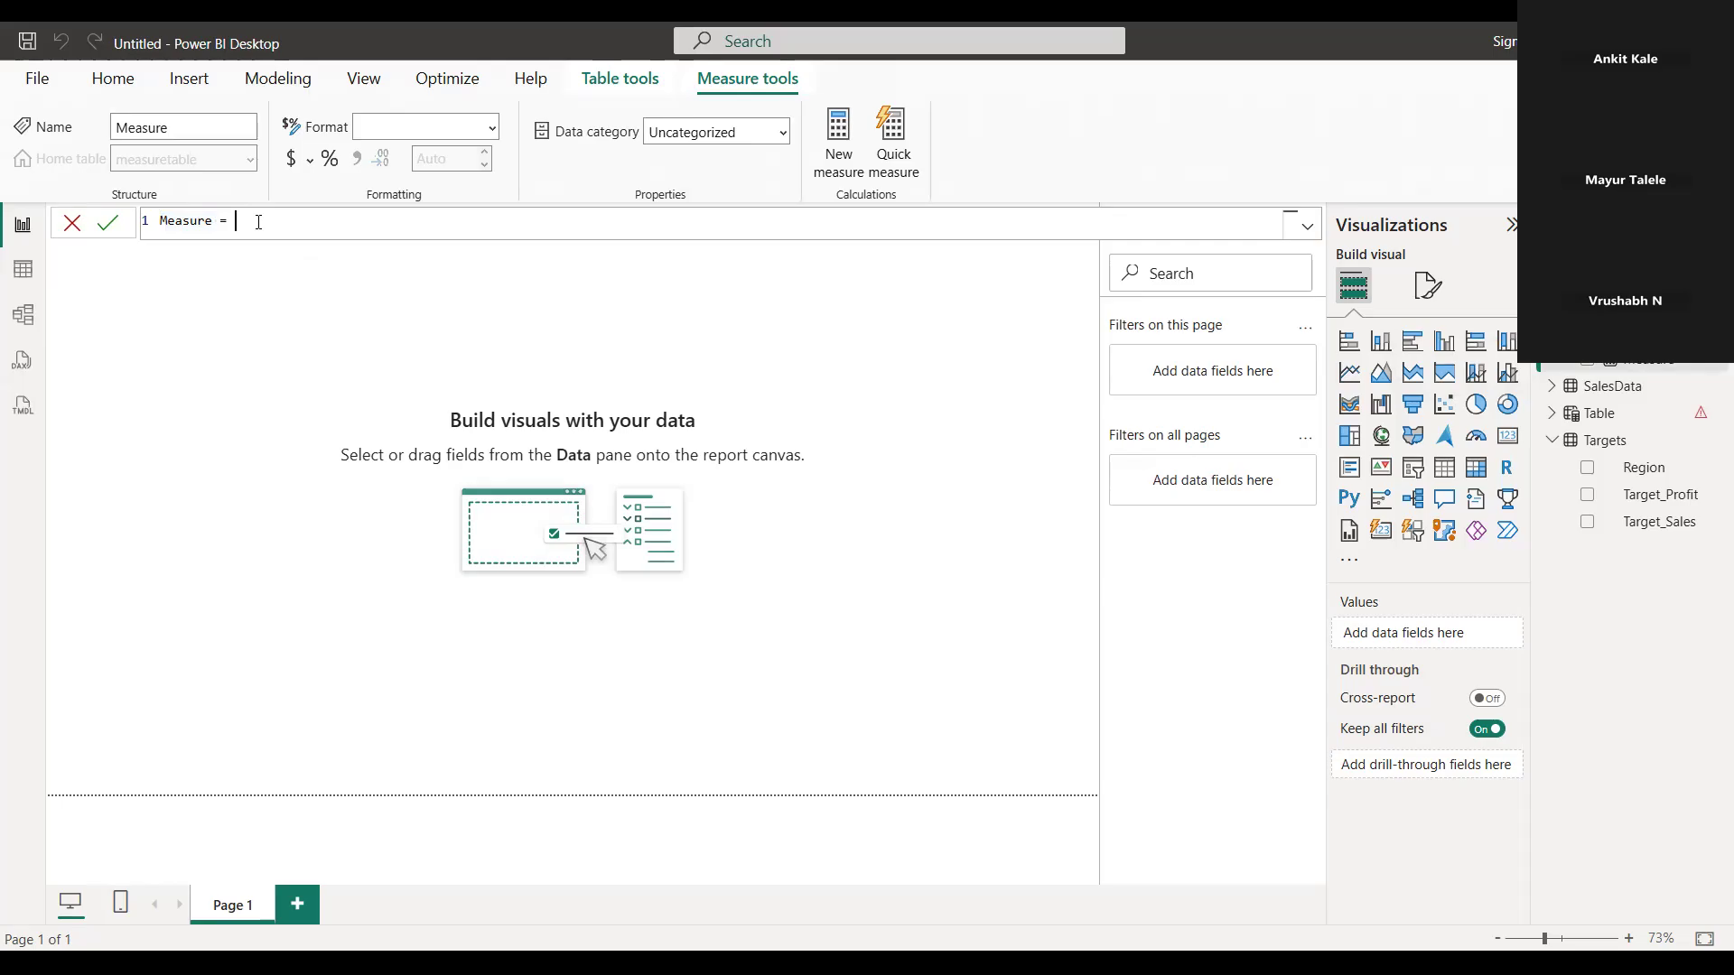
text(sum)
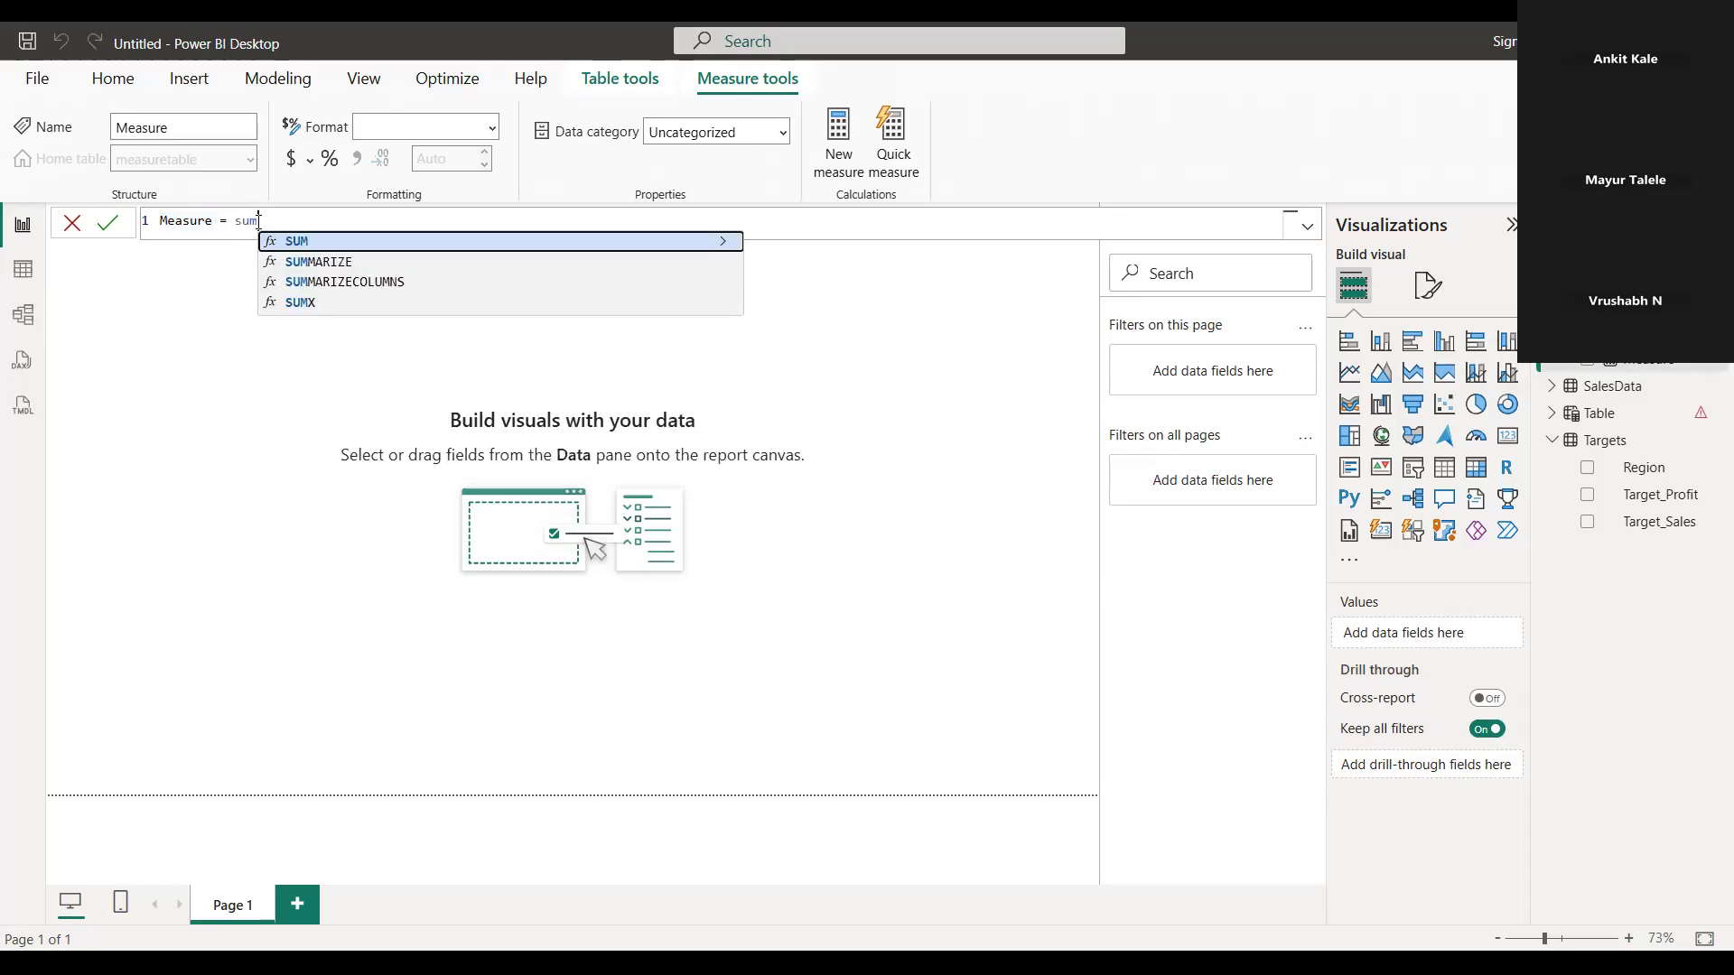
text(()
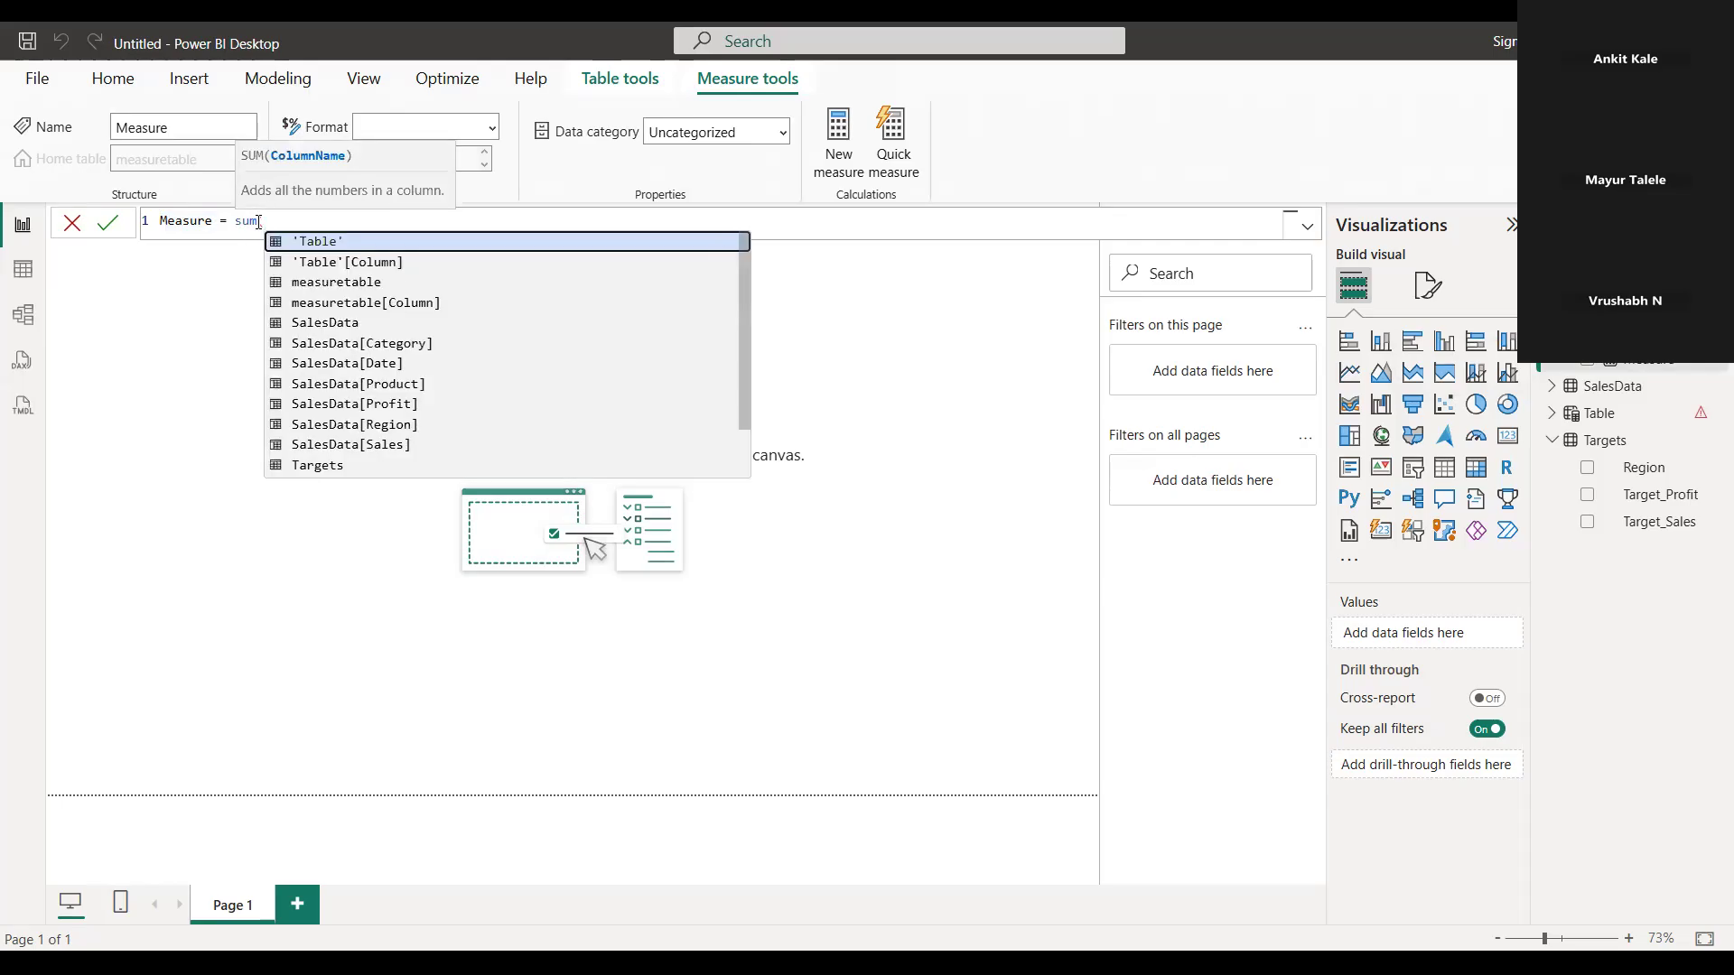
key(Down)
key(Down)
key(Down)
key(Down)
key(Down)
key(Down)
key(Down)
key(Down)
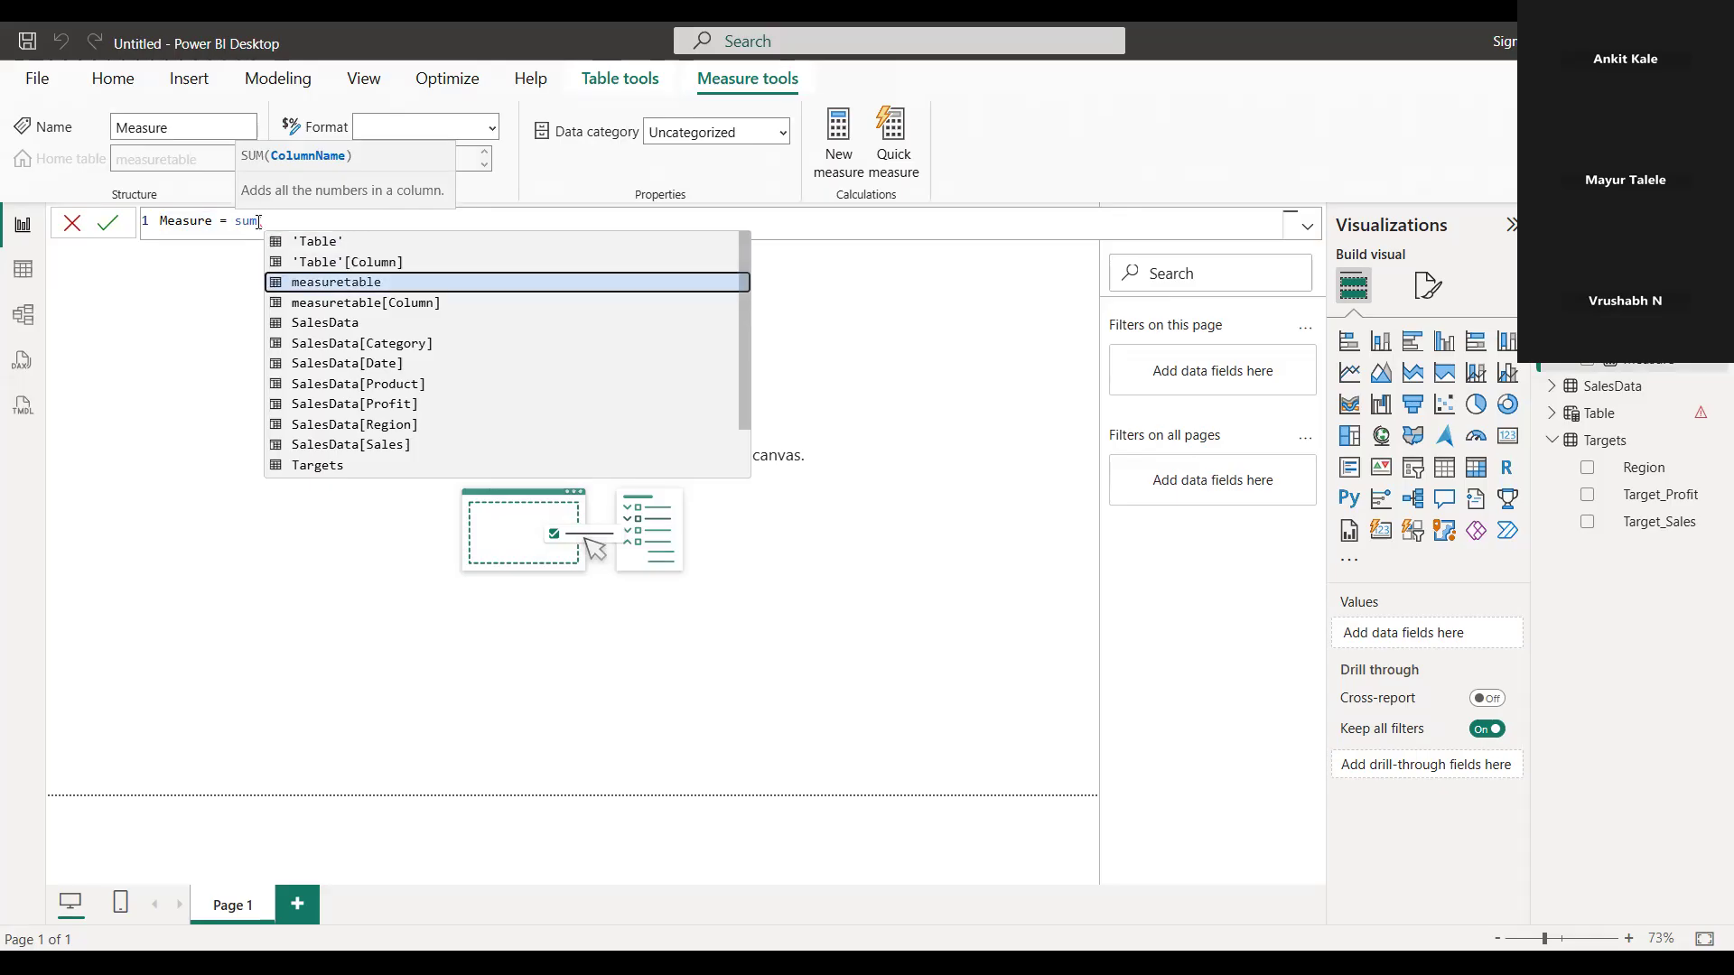
key(Down)
key(Down)
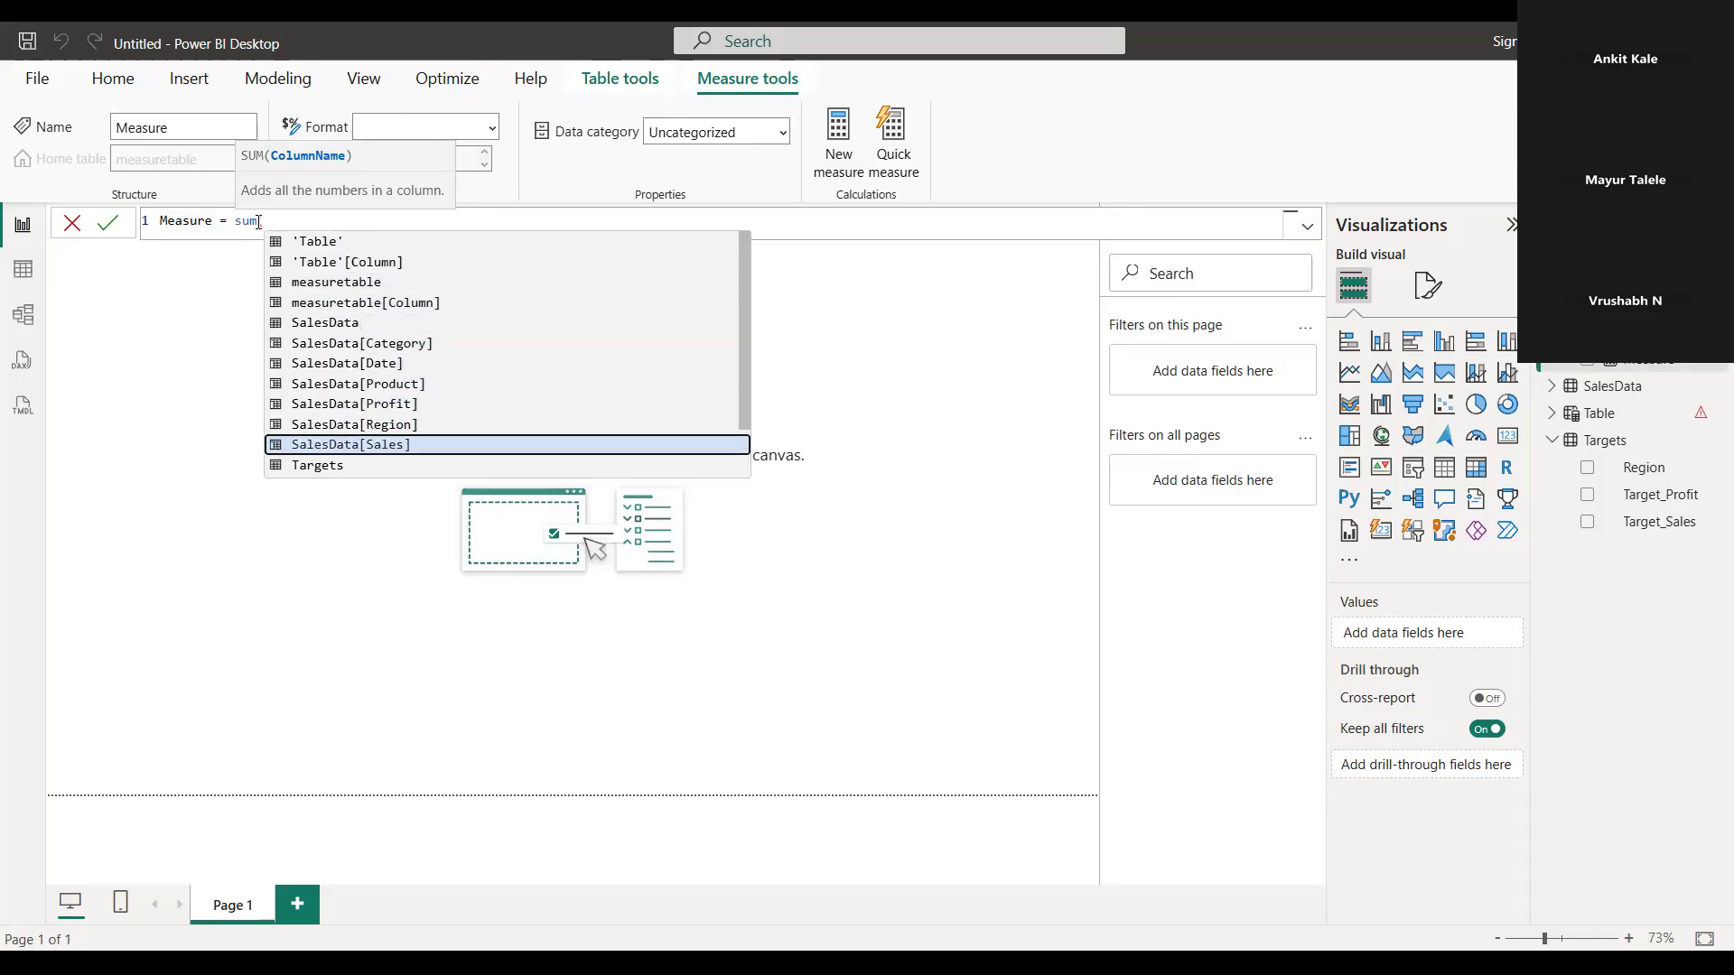
key(Tab)
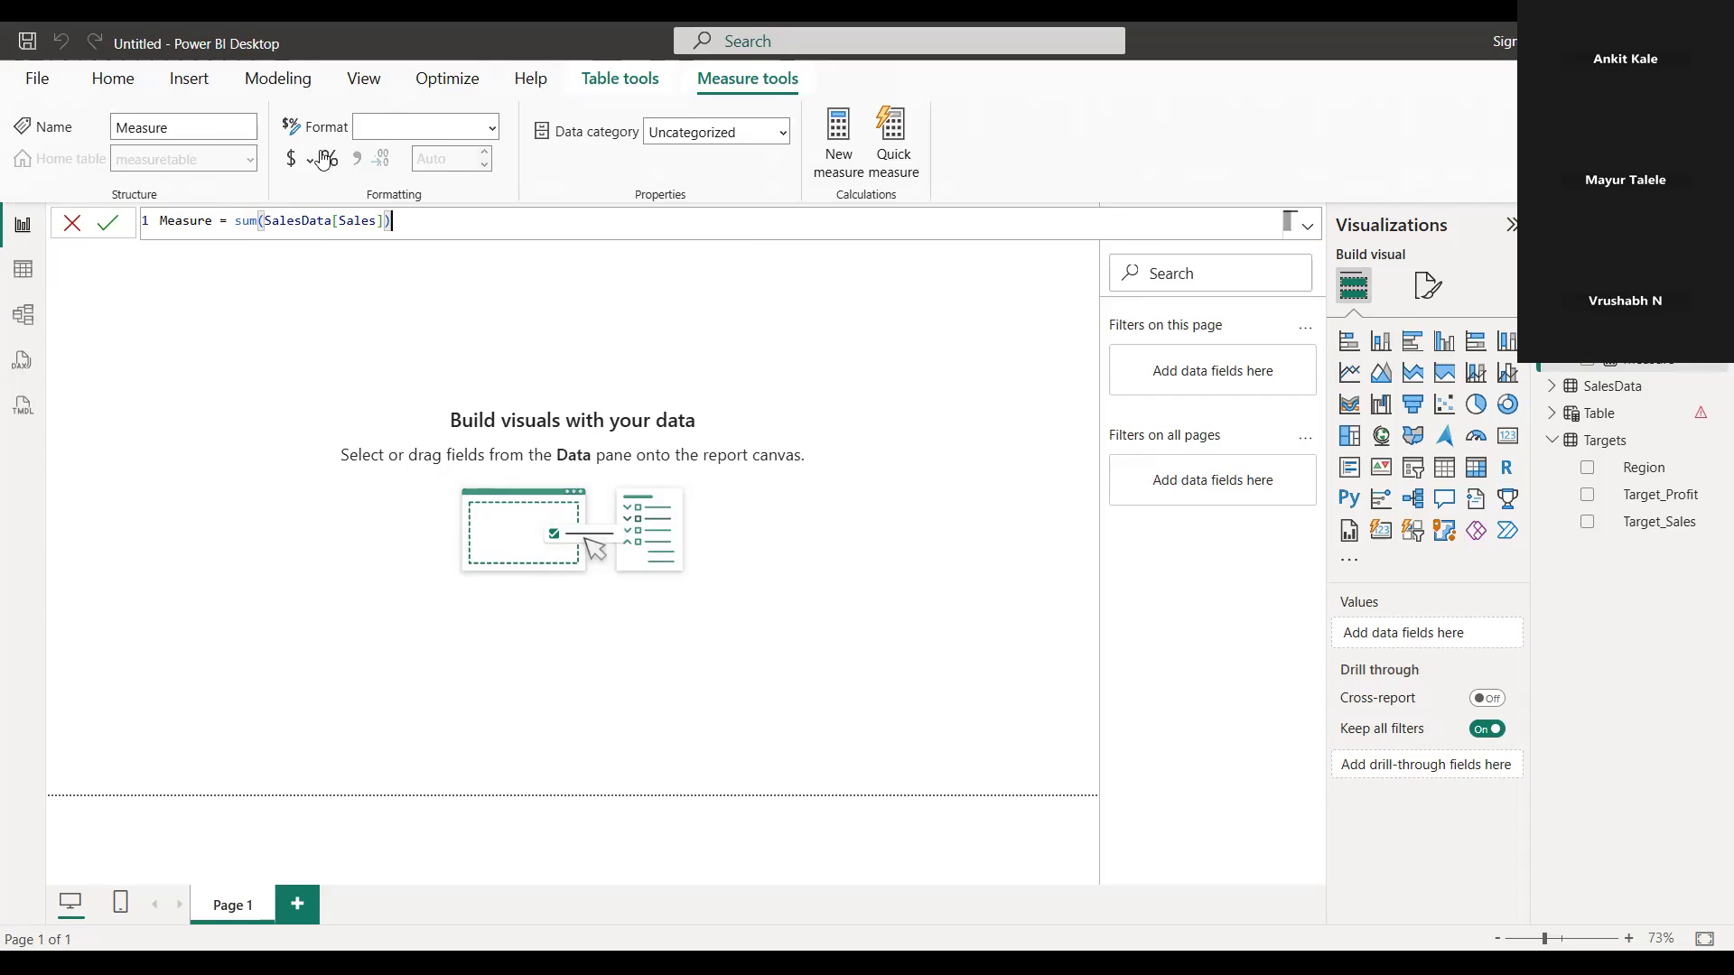
Remove the spaces around the equals sign in the new measure's formula
click(279, 222)
drag(349, 221, 356, 221)
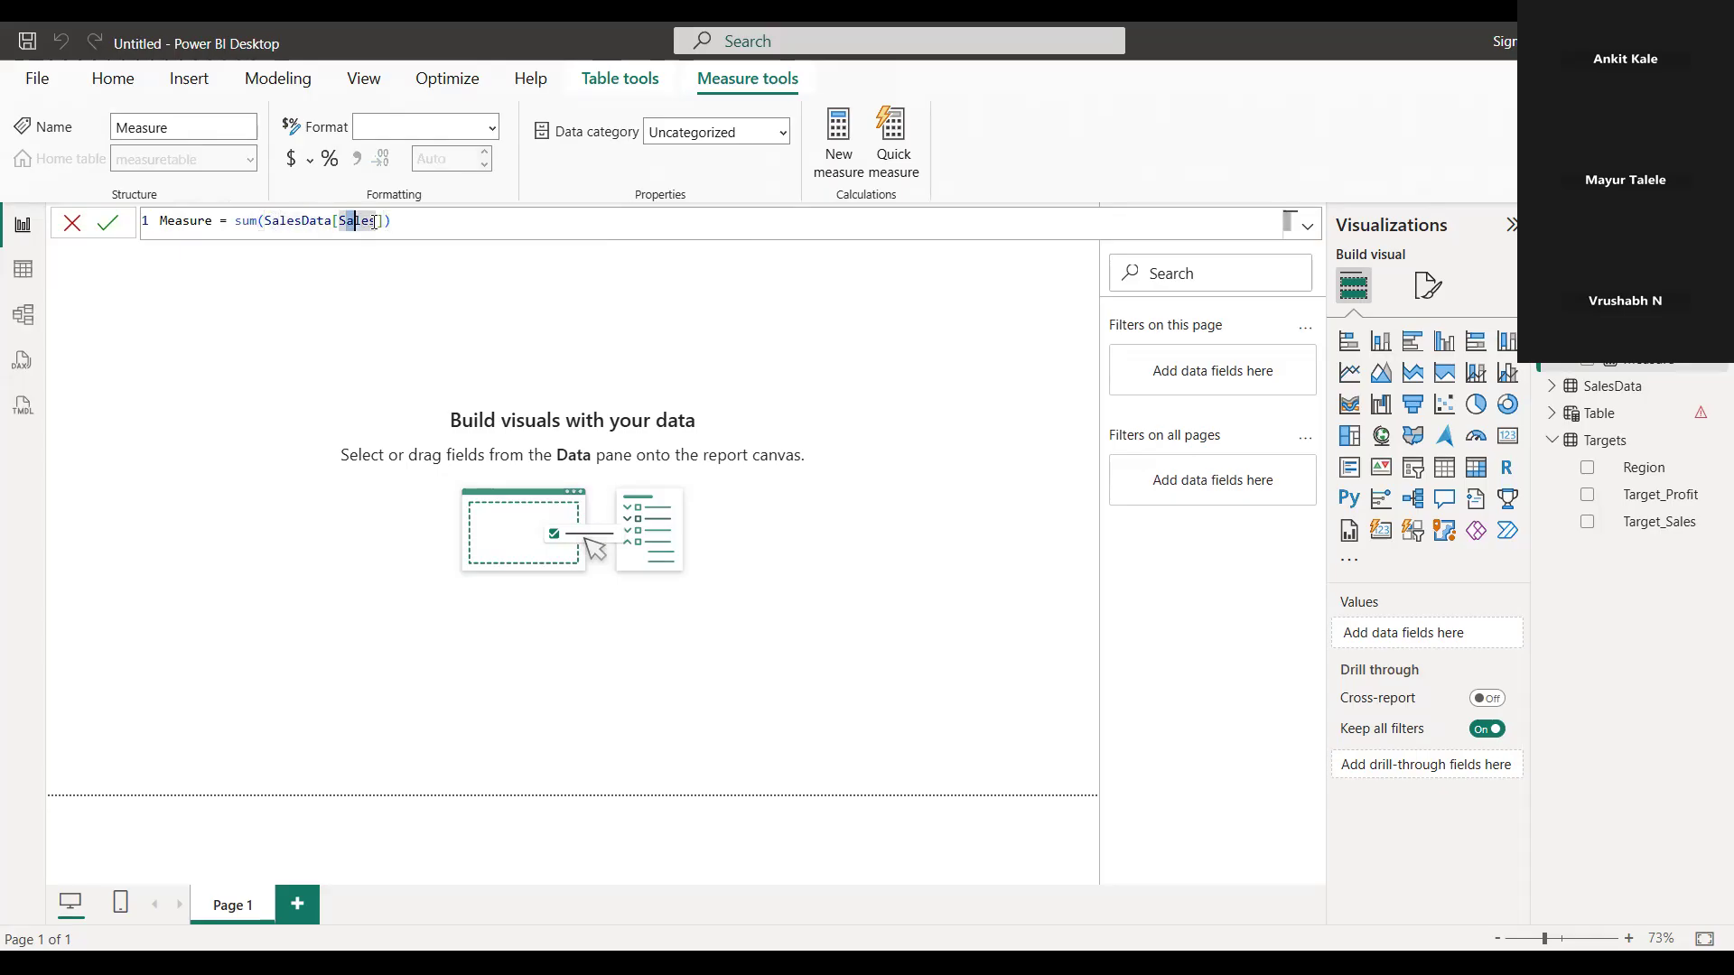
click(220, 222)
key(BackSpace)
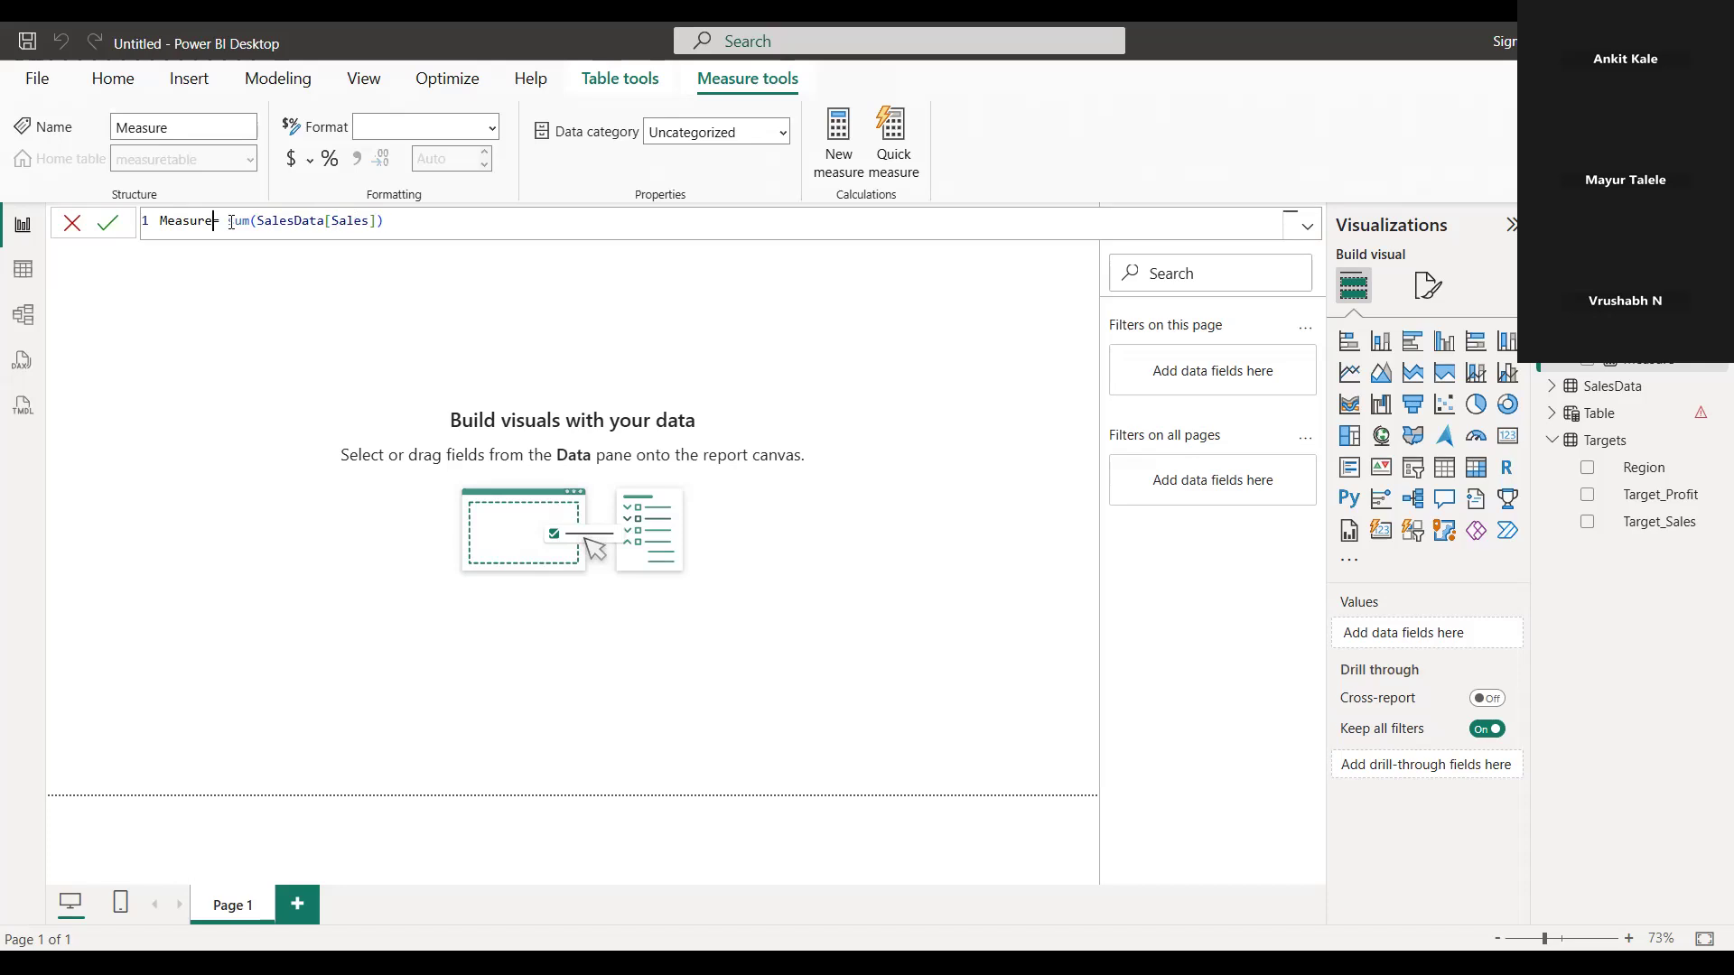
click(233, 221)
key(BackSpace)
Name the measure "total sales" and commit its formula
double_click(180, 221)
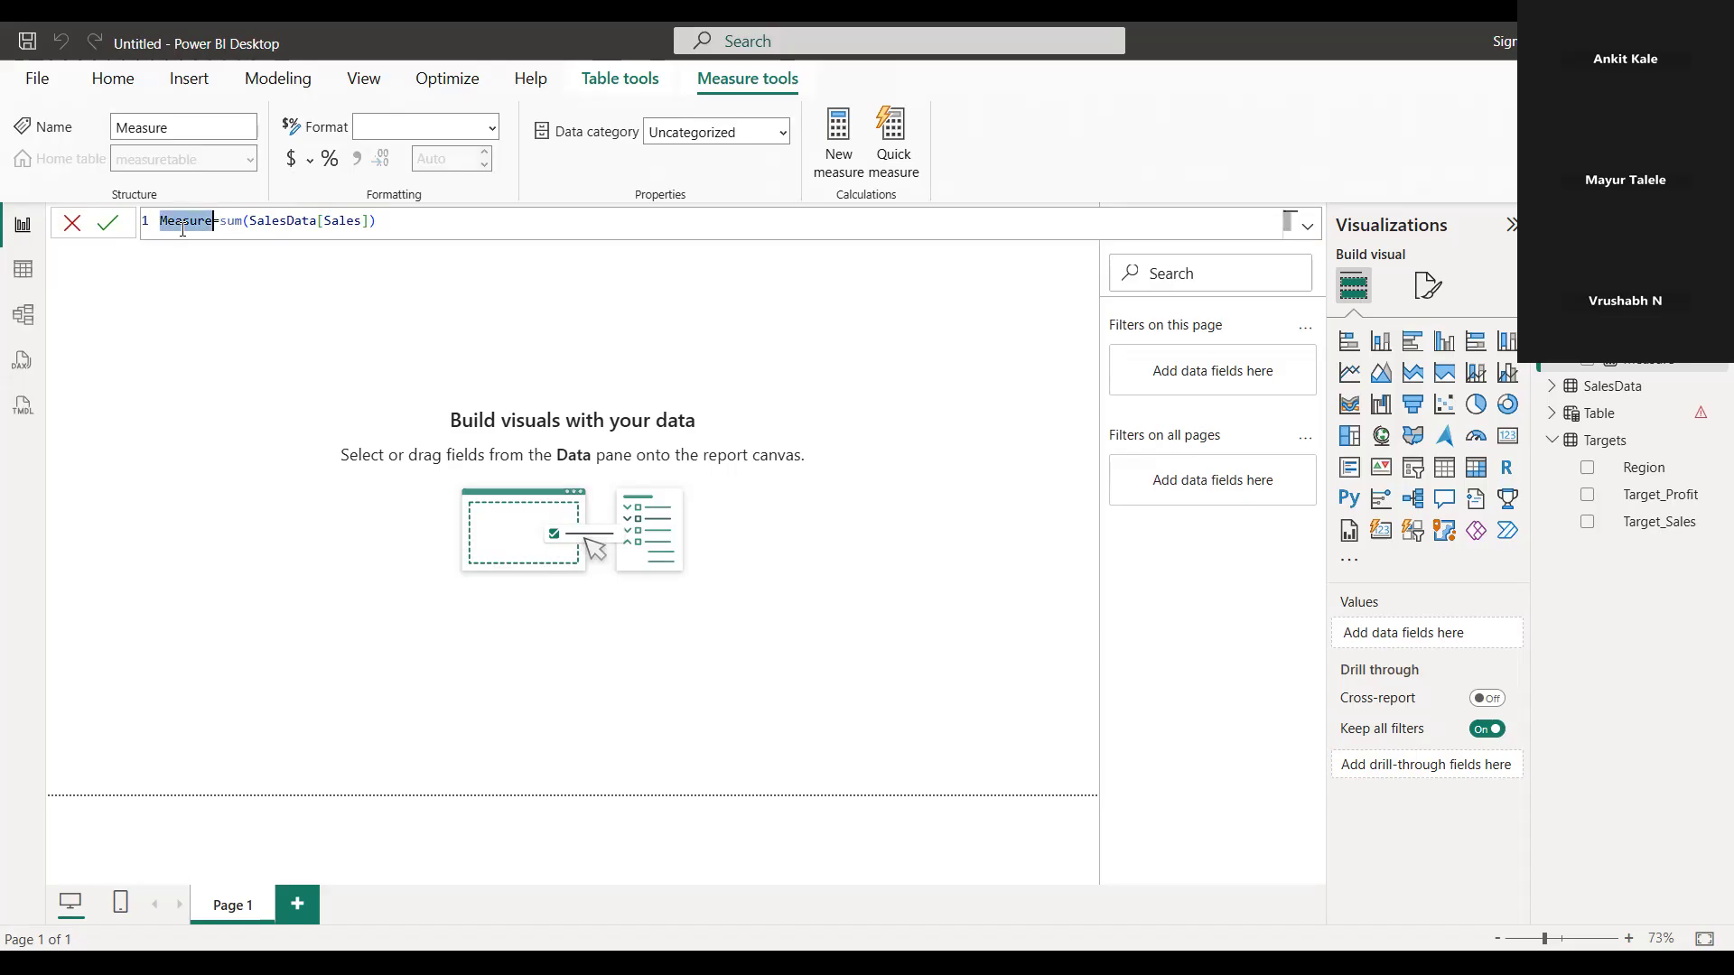
text(total sales)
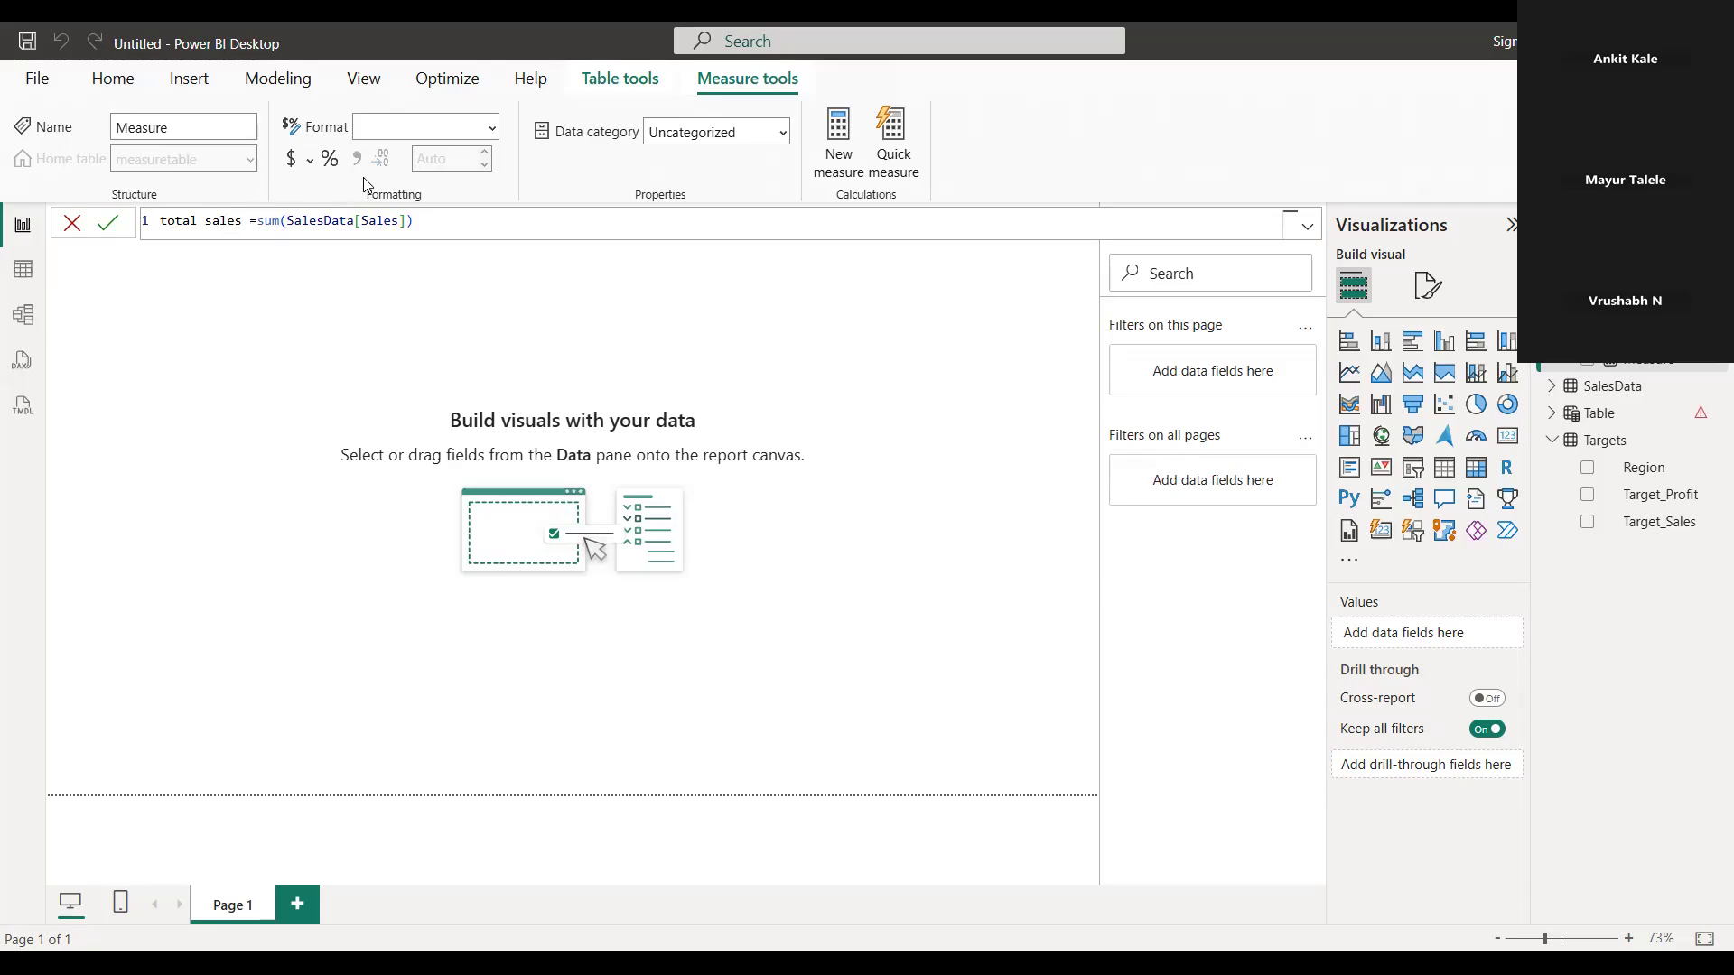
click(432, 222)
key(Return)
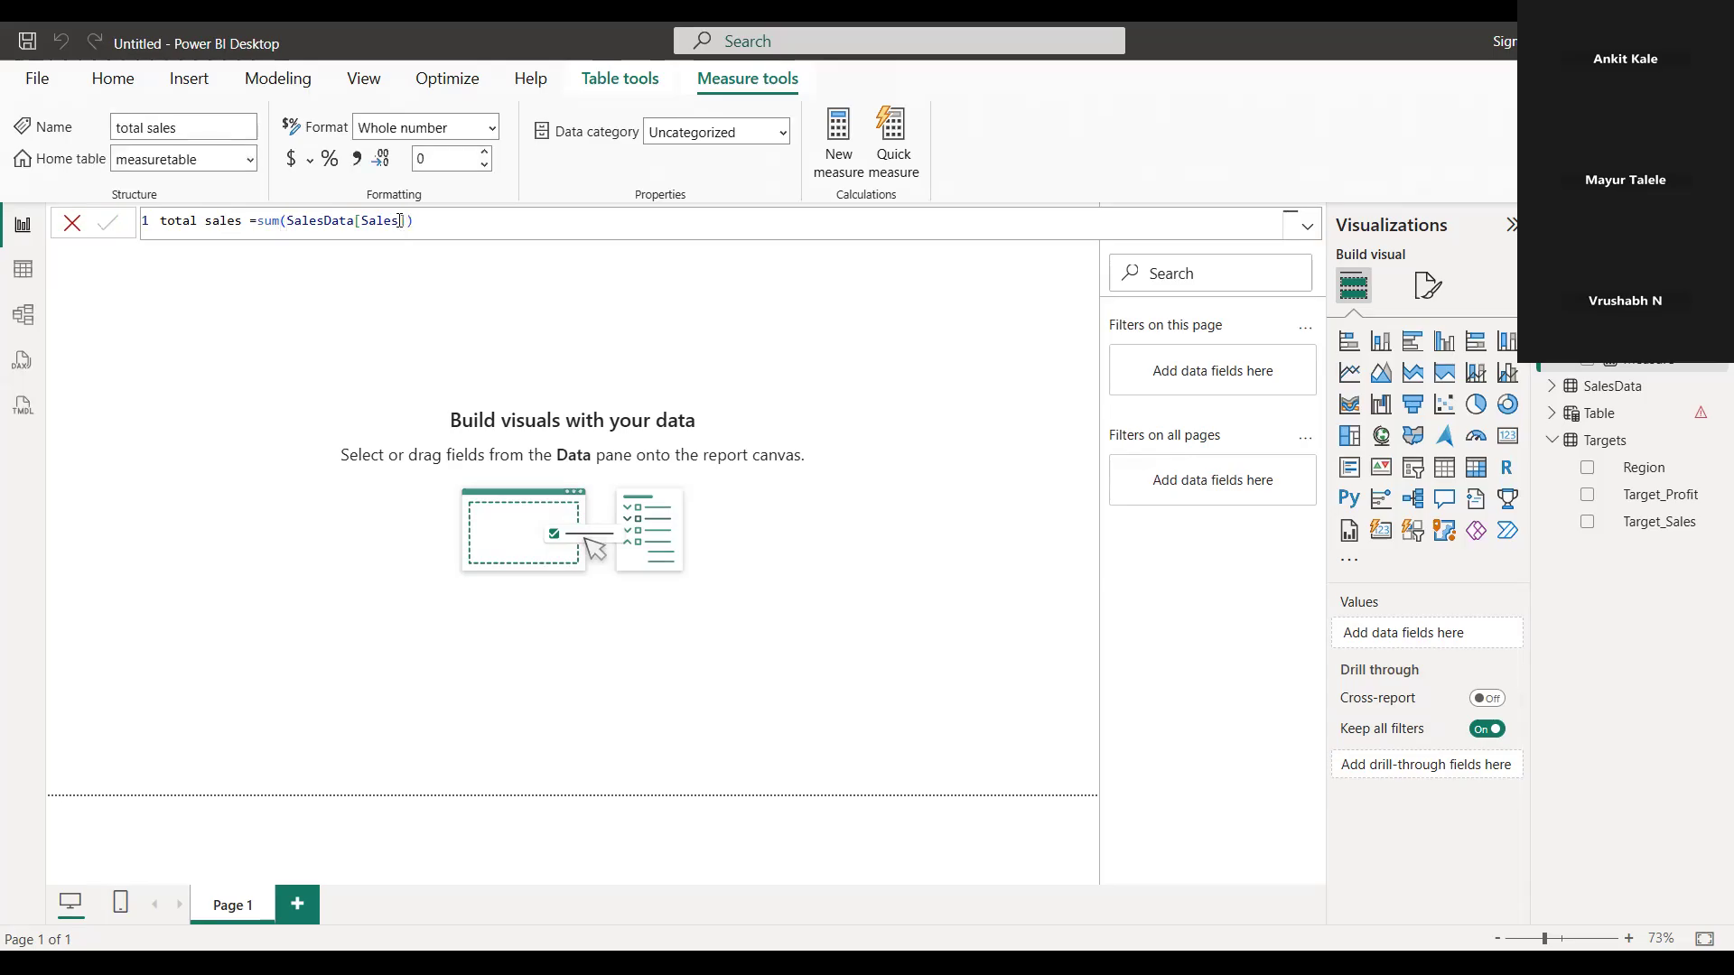
click(452, 223)
key(Return)
click(1552, 305)
click(1552, 305)
click(1551, 305)
click(1551, 331)
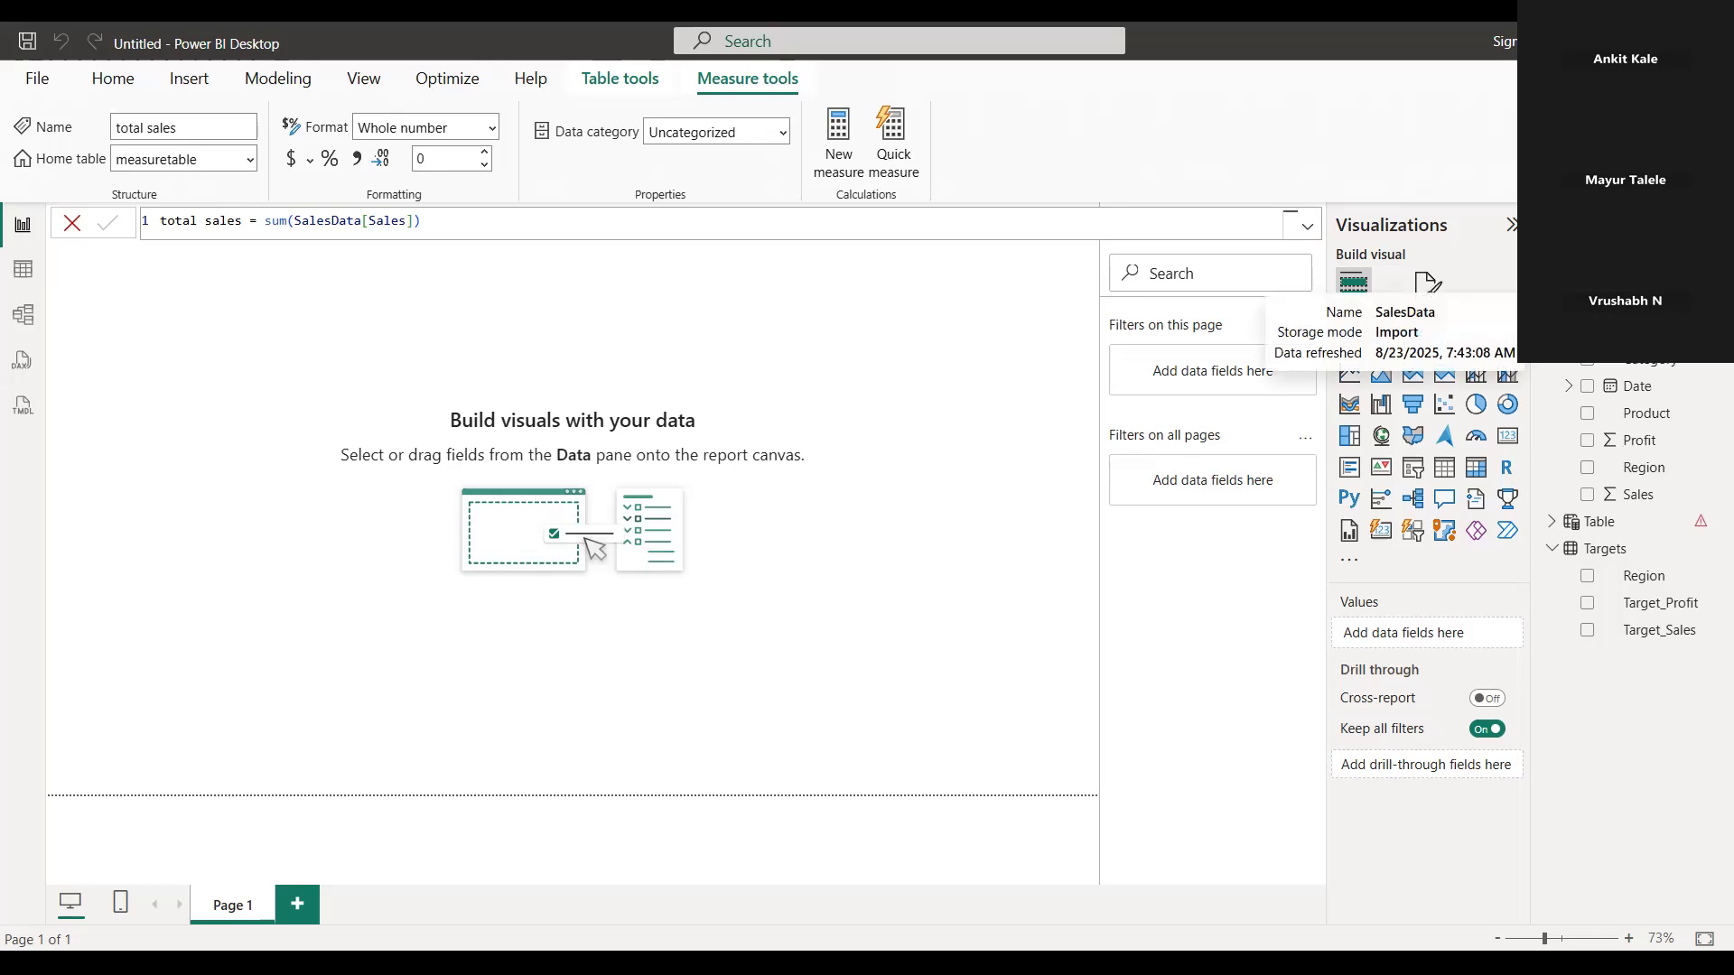
click(1551, 331)
click(1551, 305)
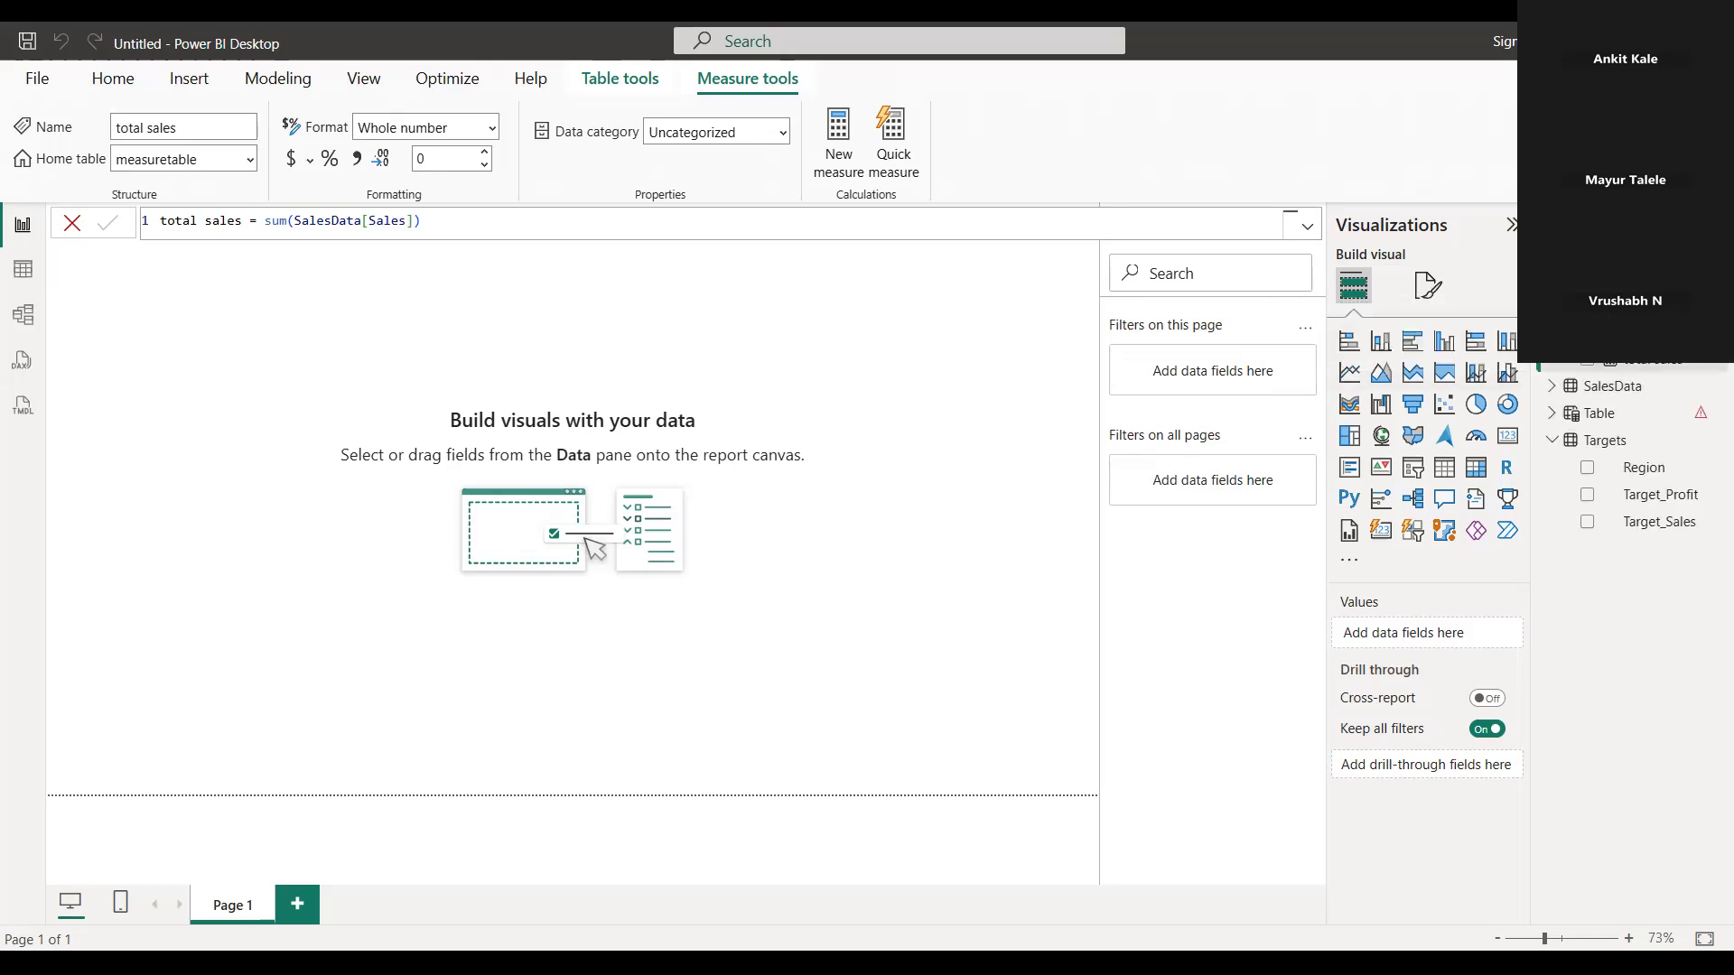
right_click(1616, 305)
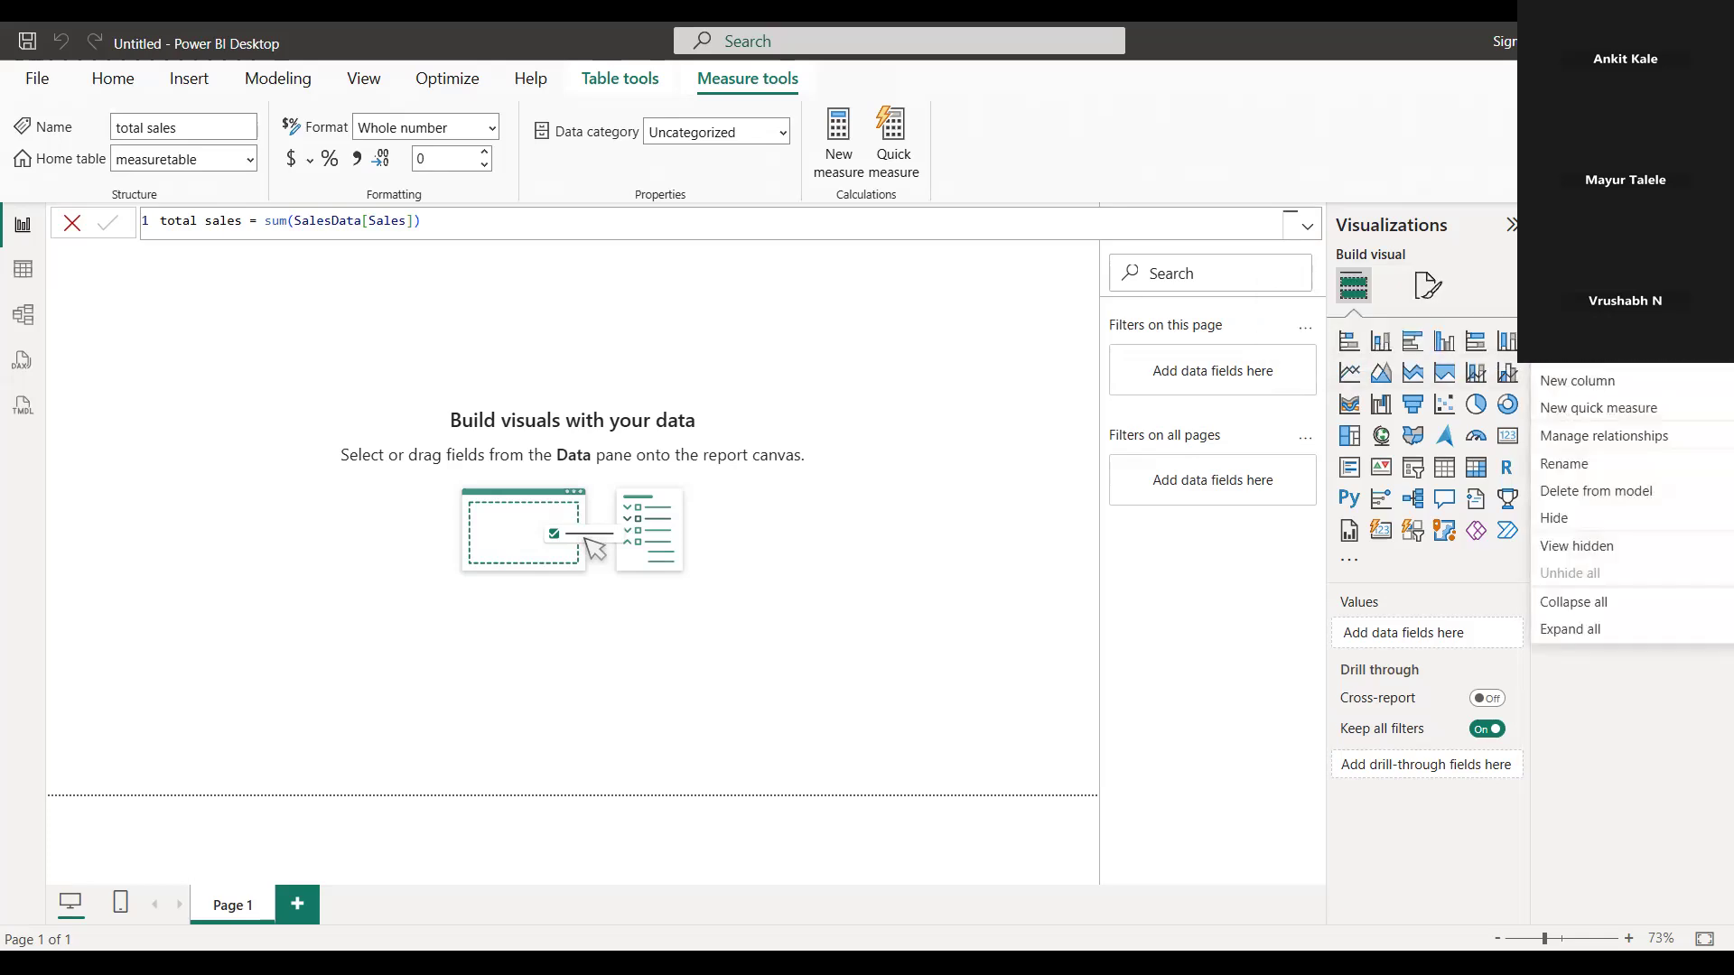
right_click(1615, 302)
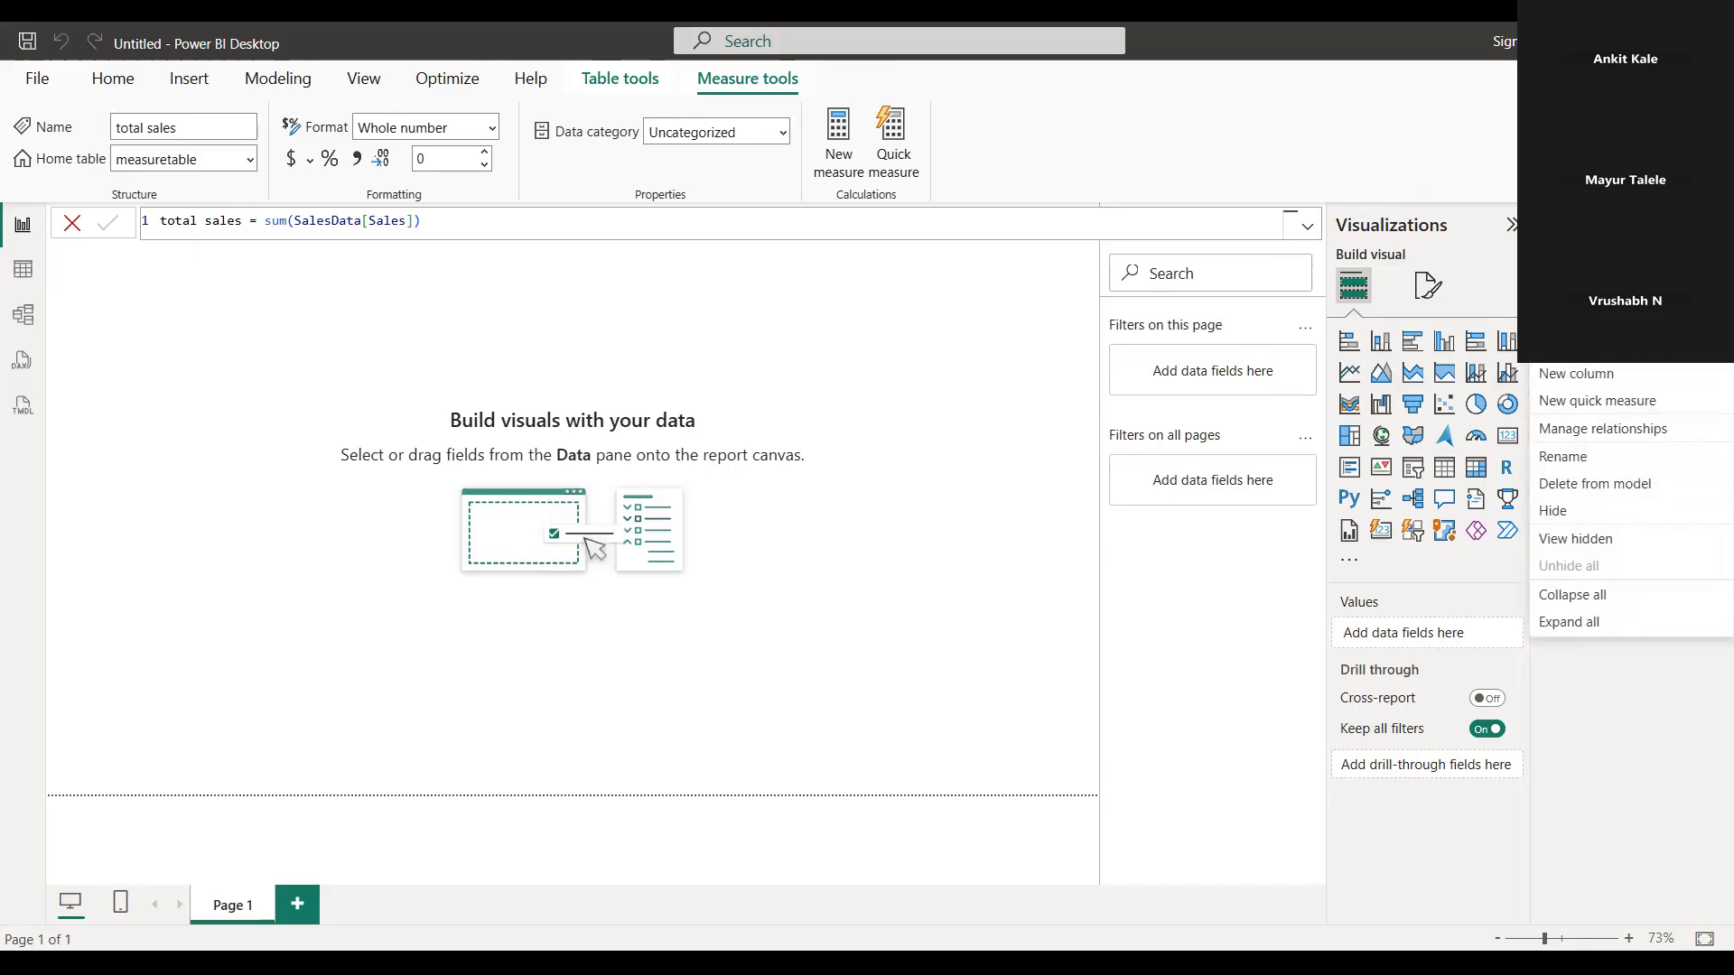
click(672, 312)
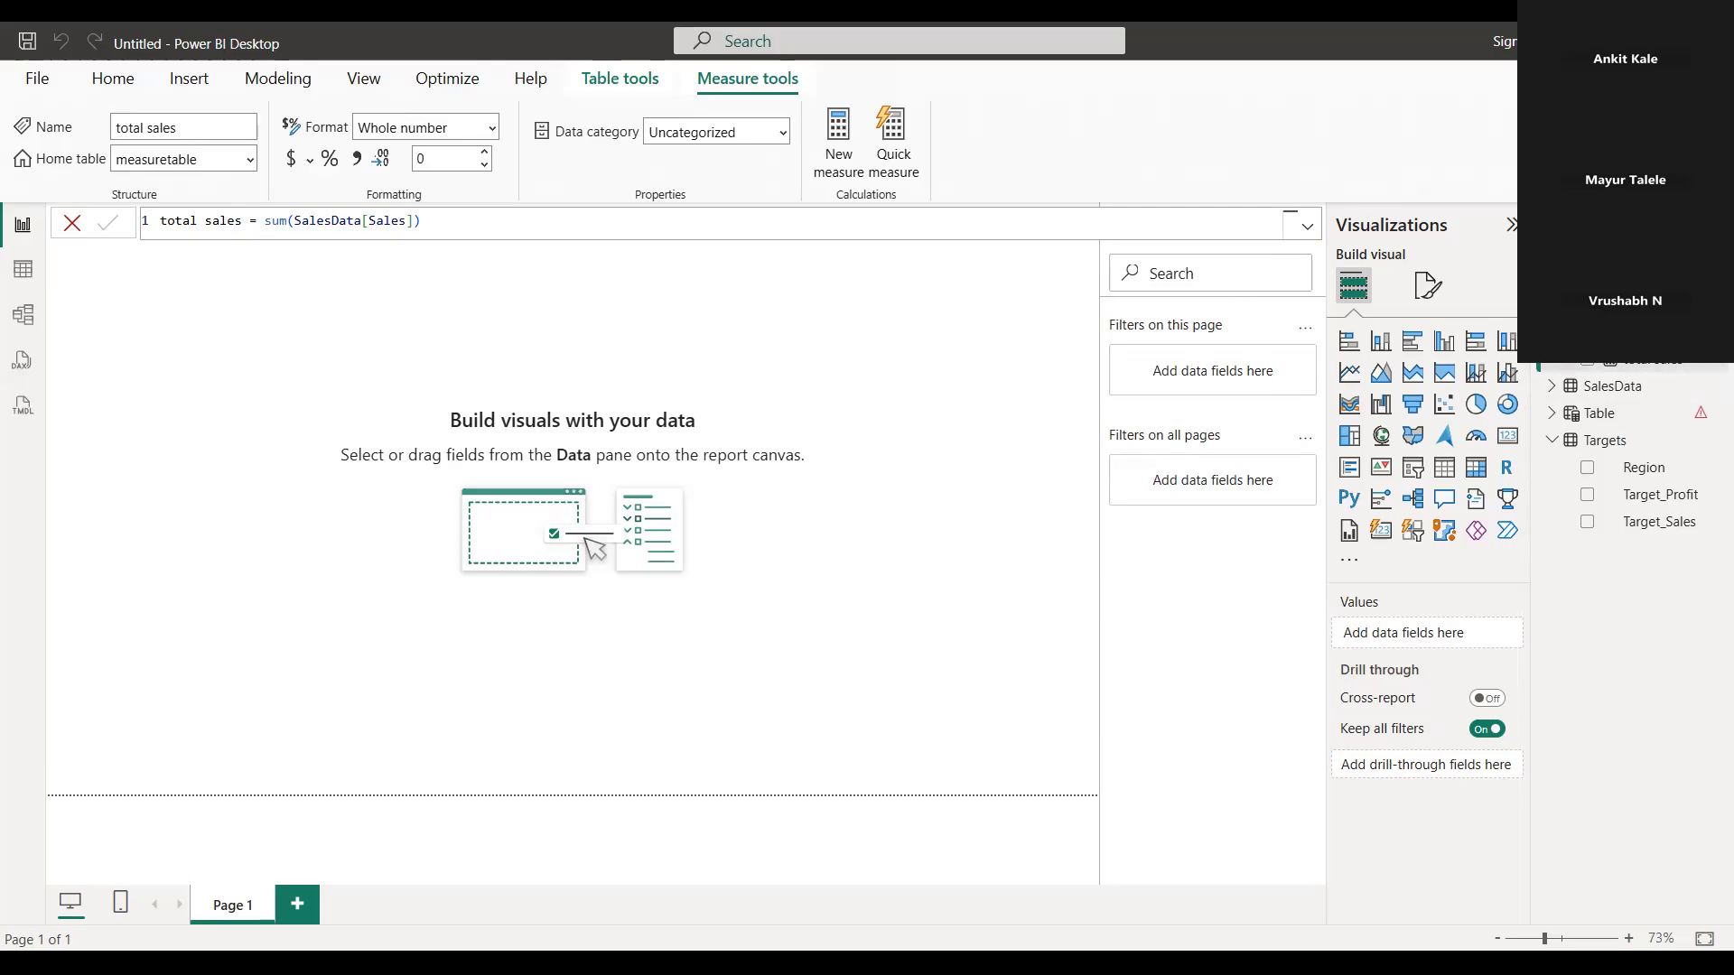
click(1713, 334)
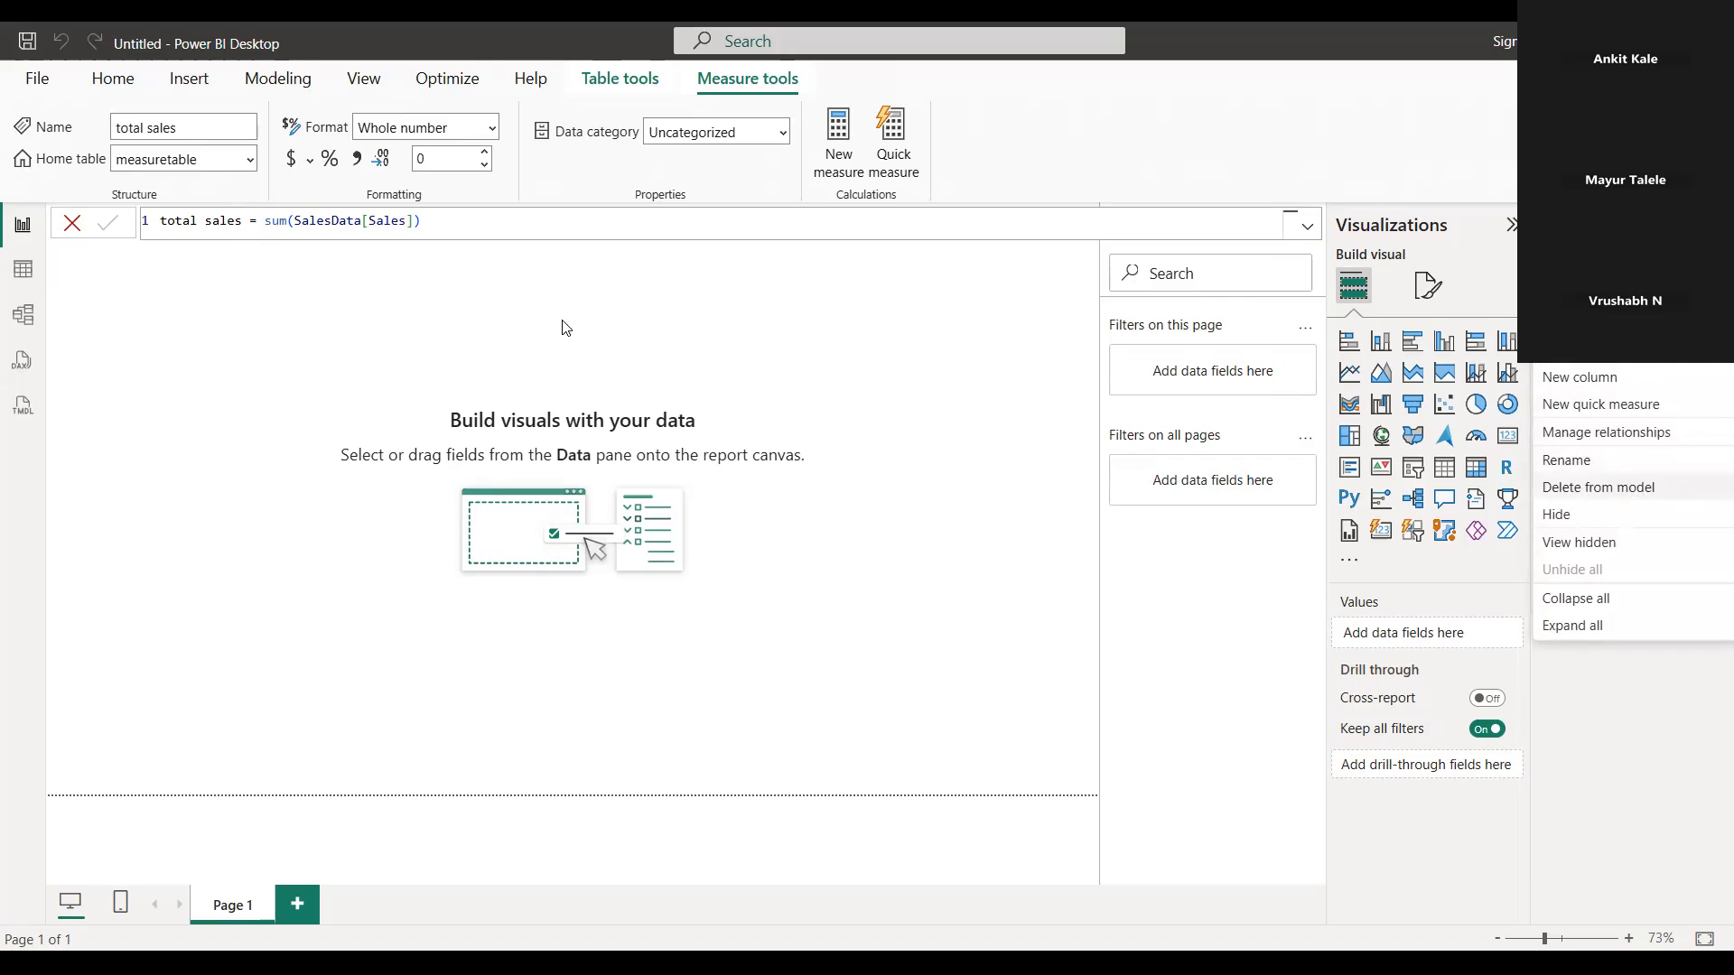
click(592, 316)
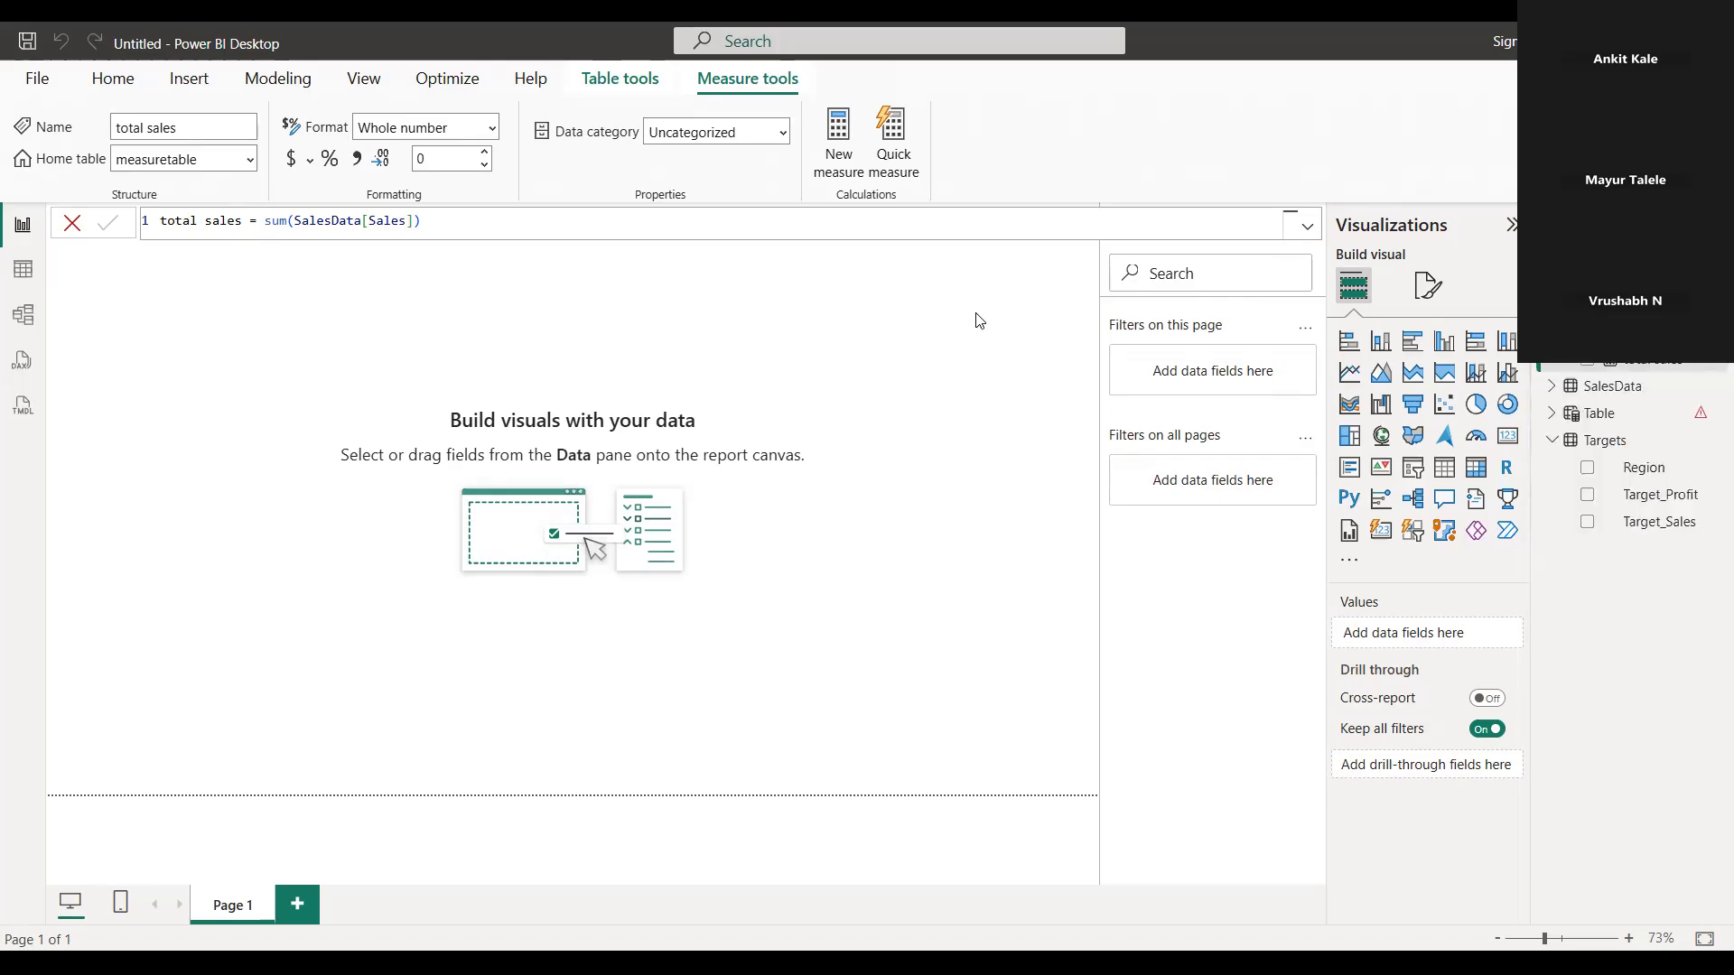
right_click(1713, 371)
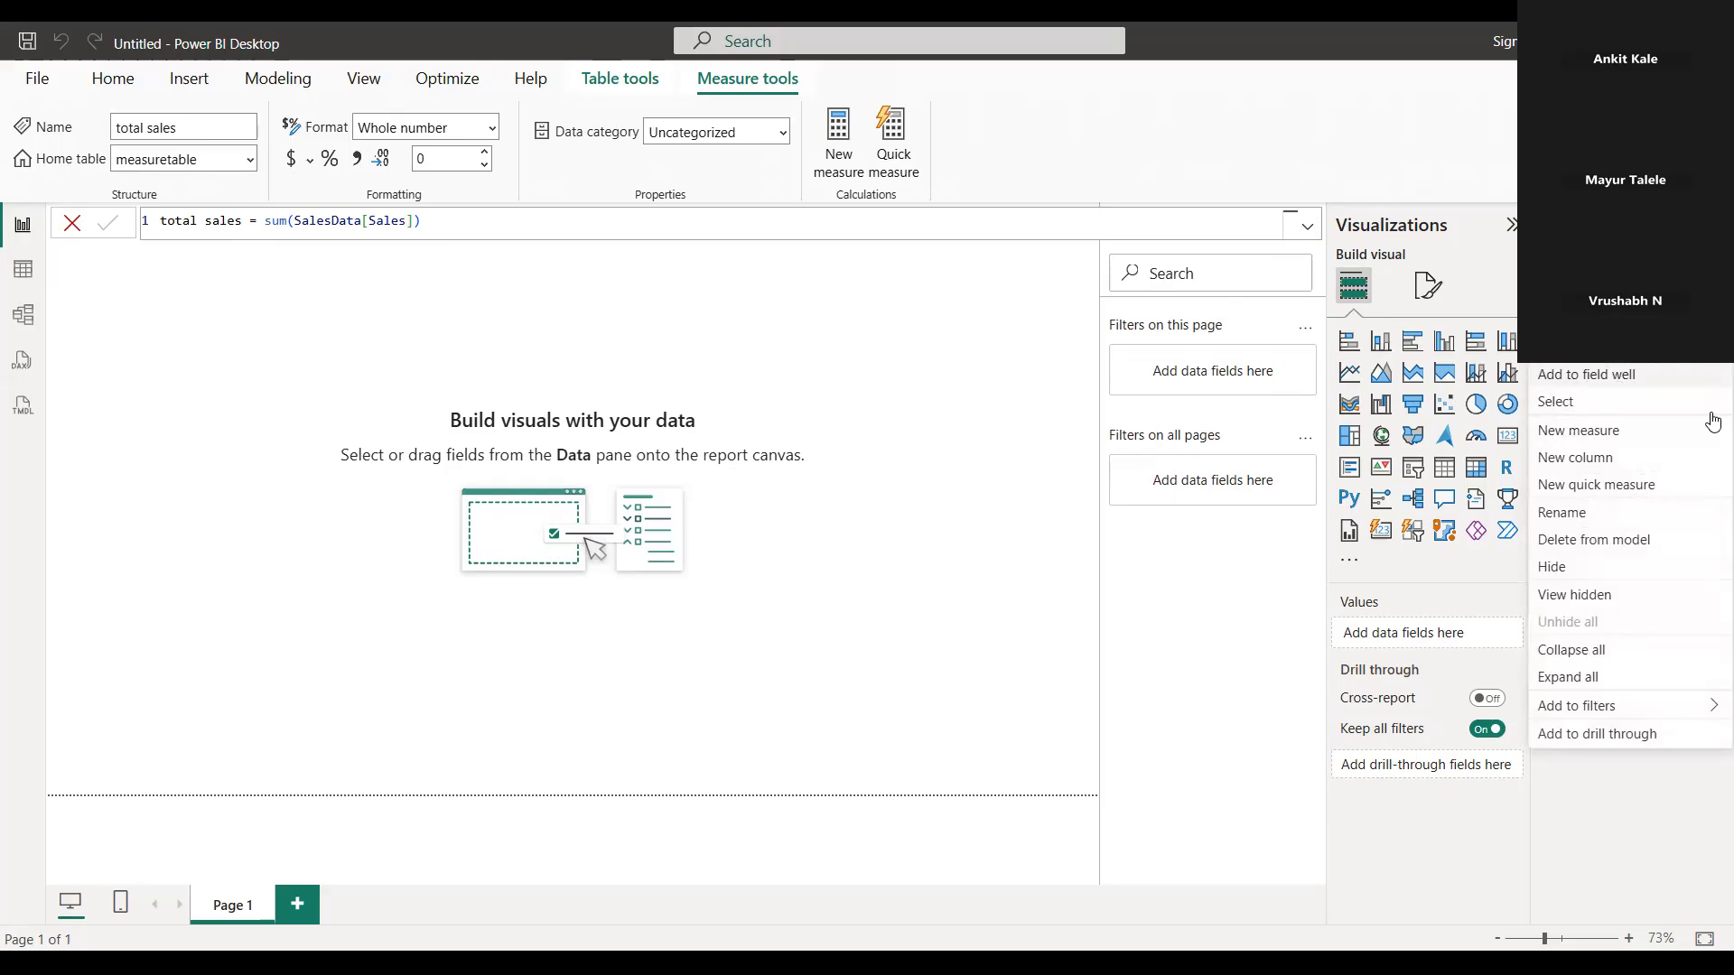
click(672, 336)
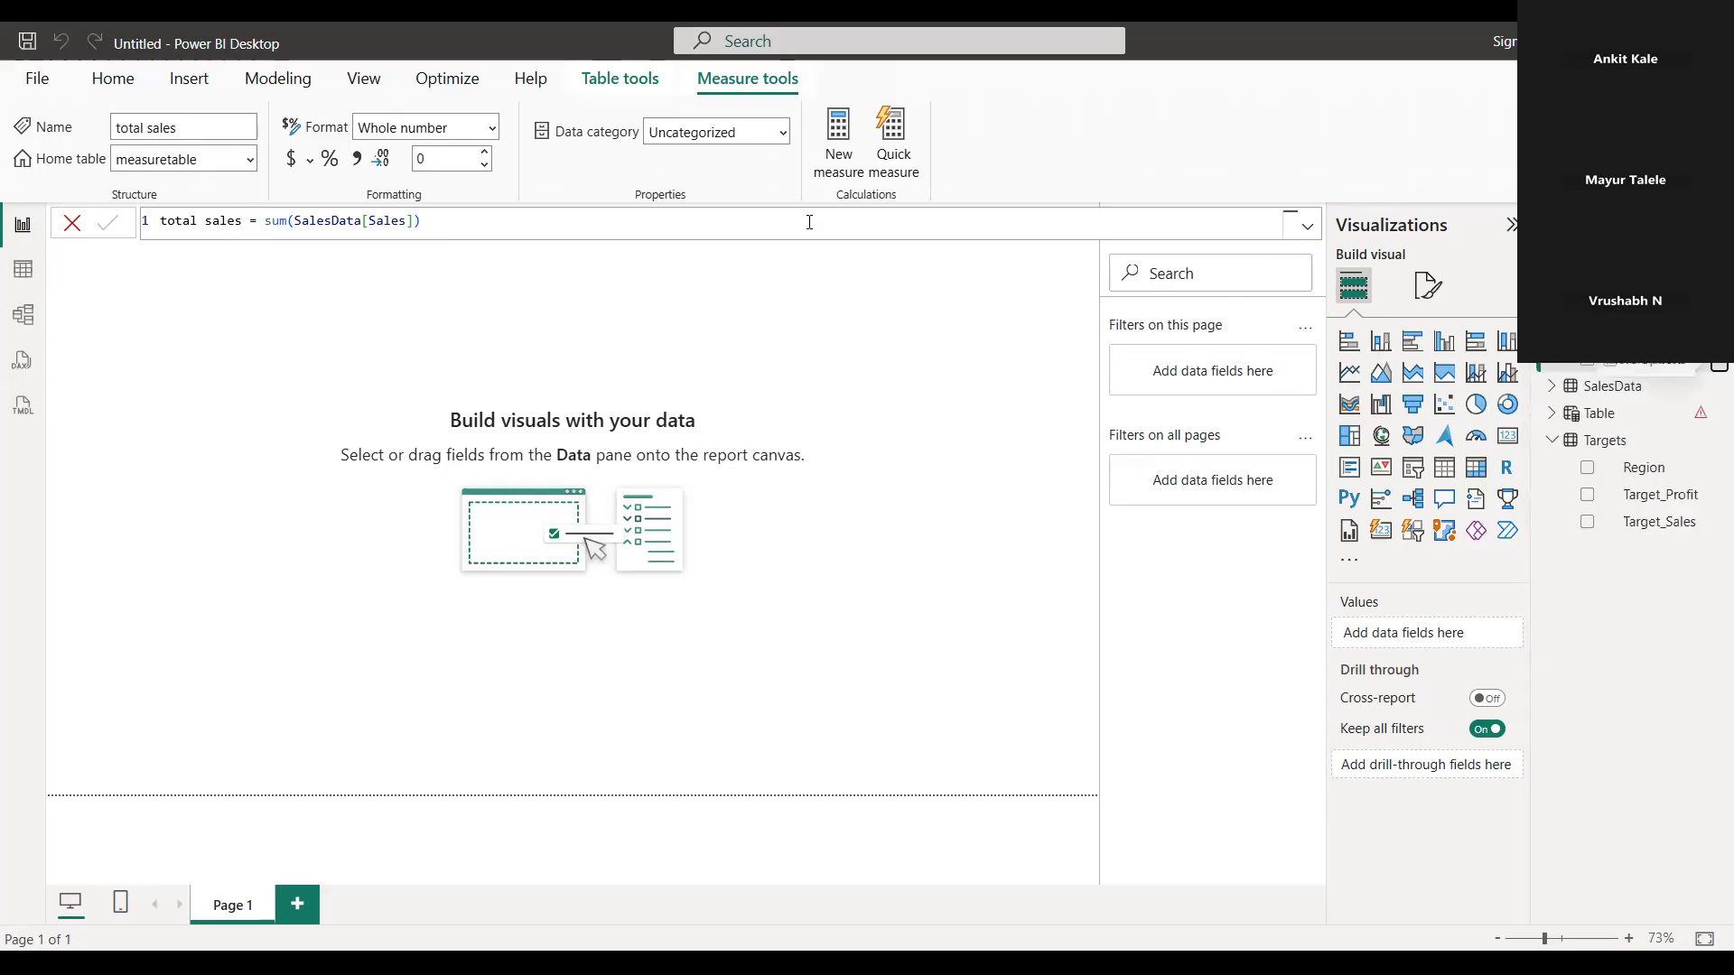
Check the formula of the calculated table named Table
click(1677, 422)
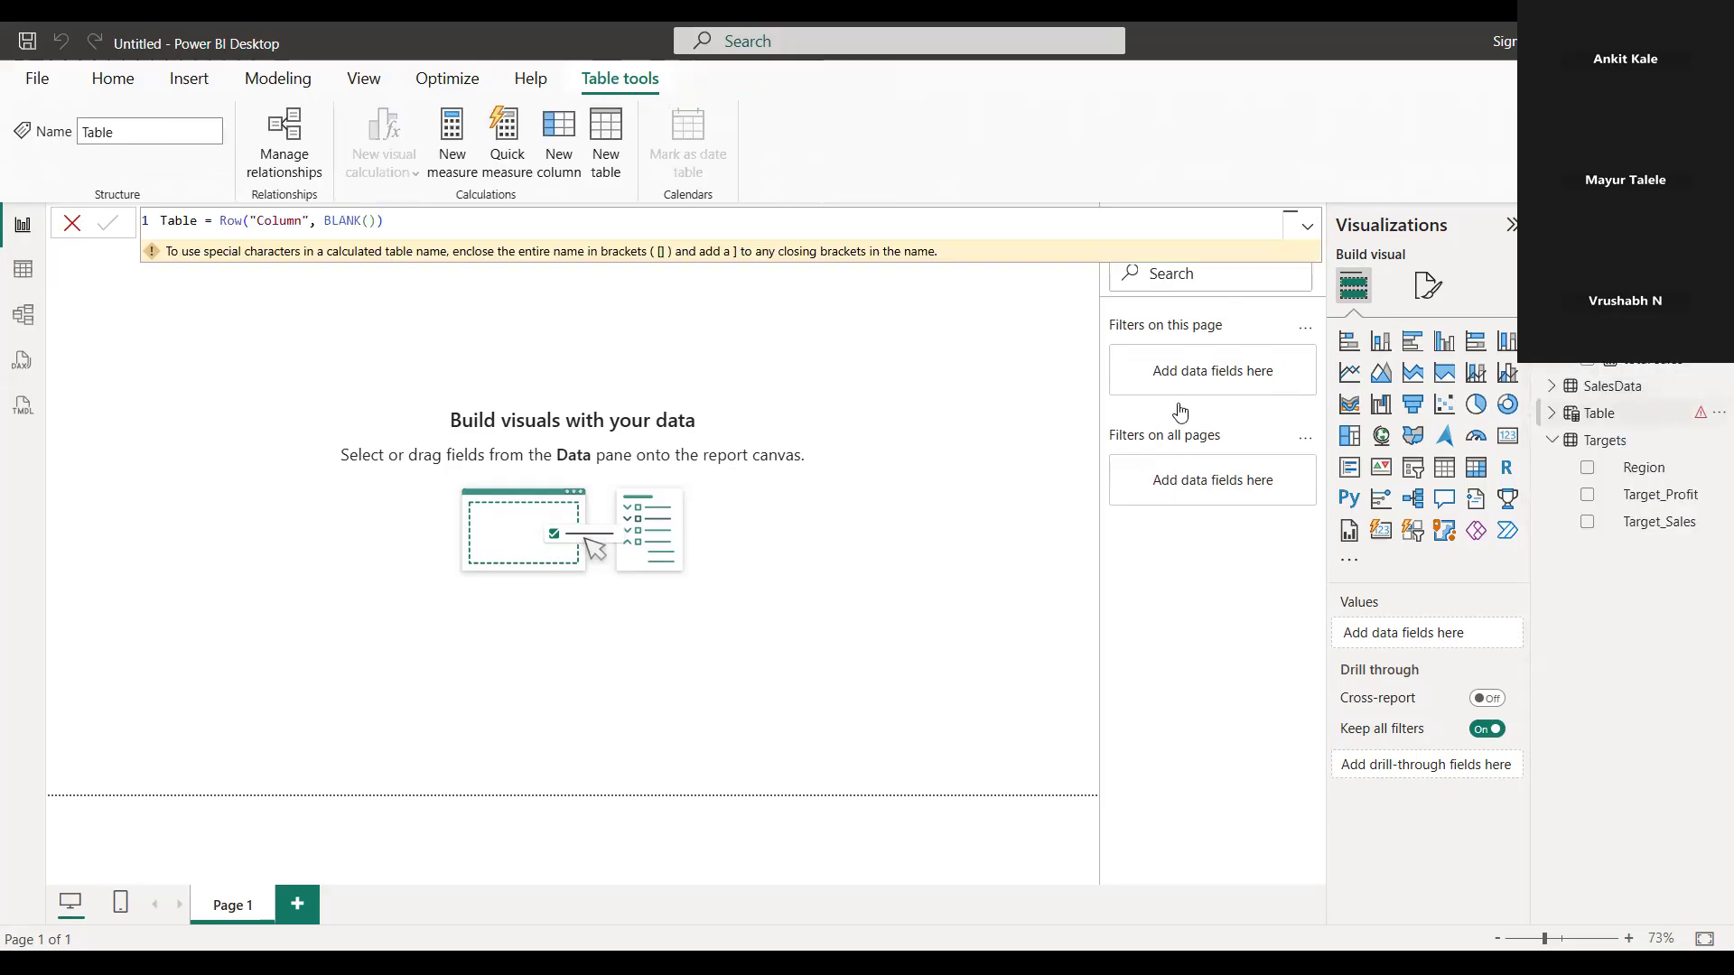
click(412, 222)
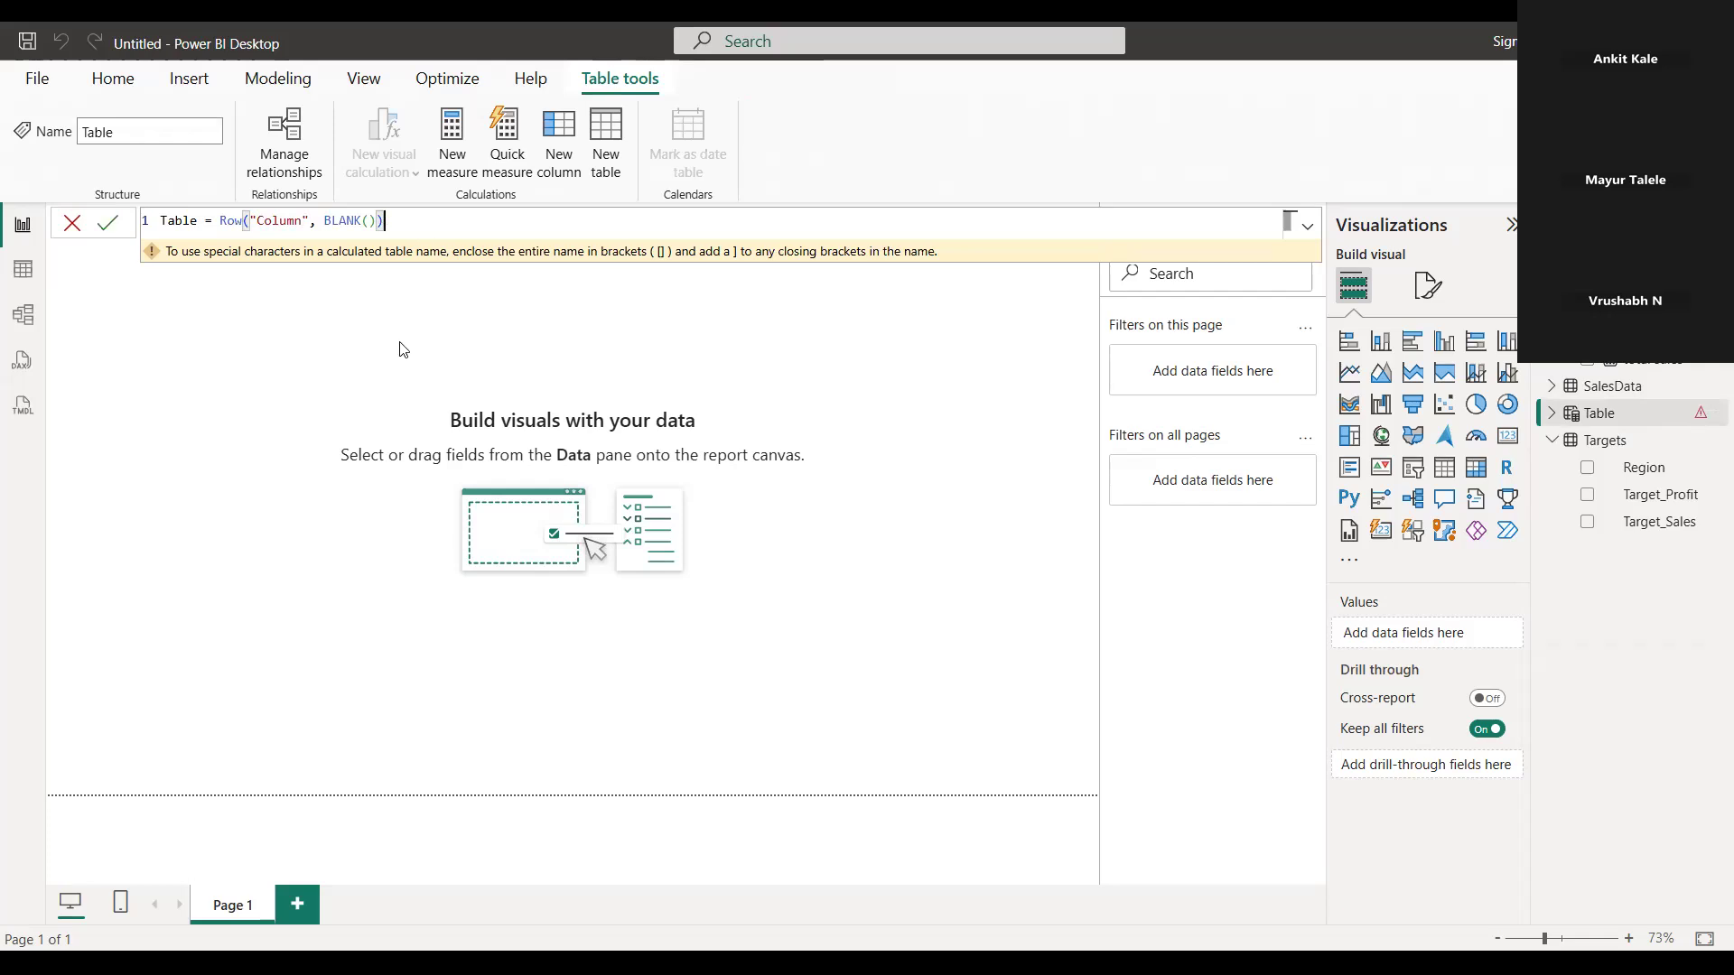
click(1259, 337)
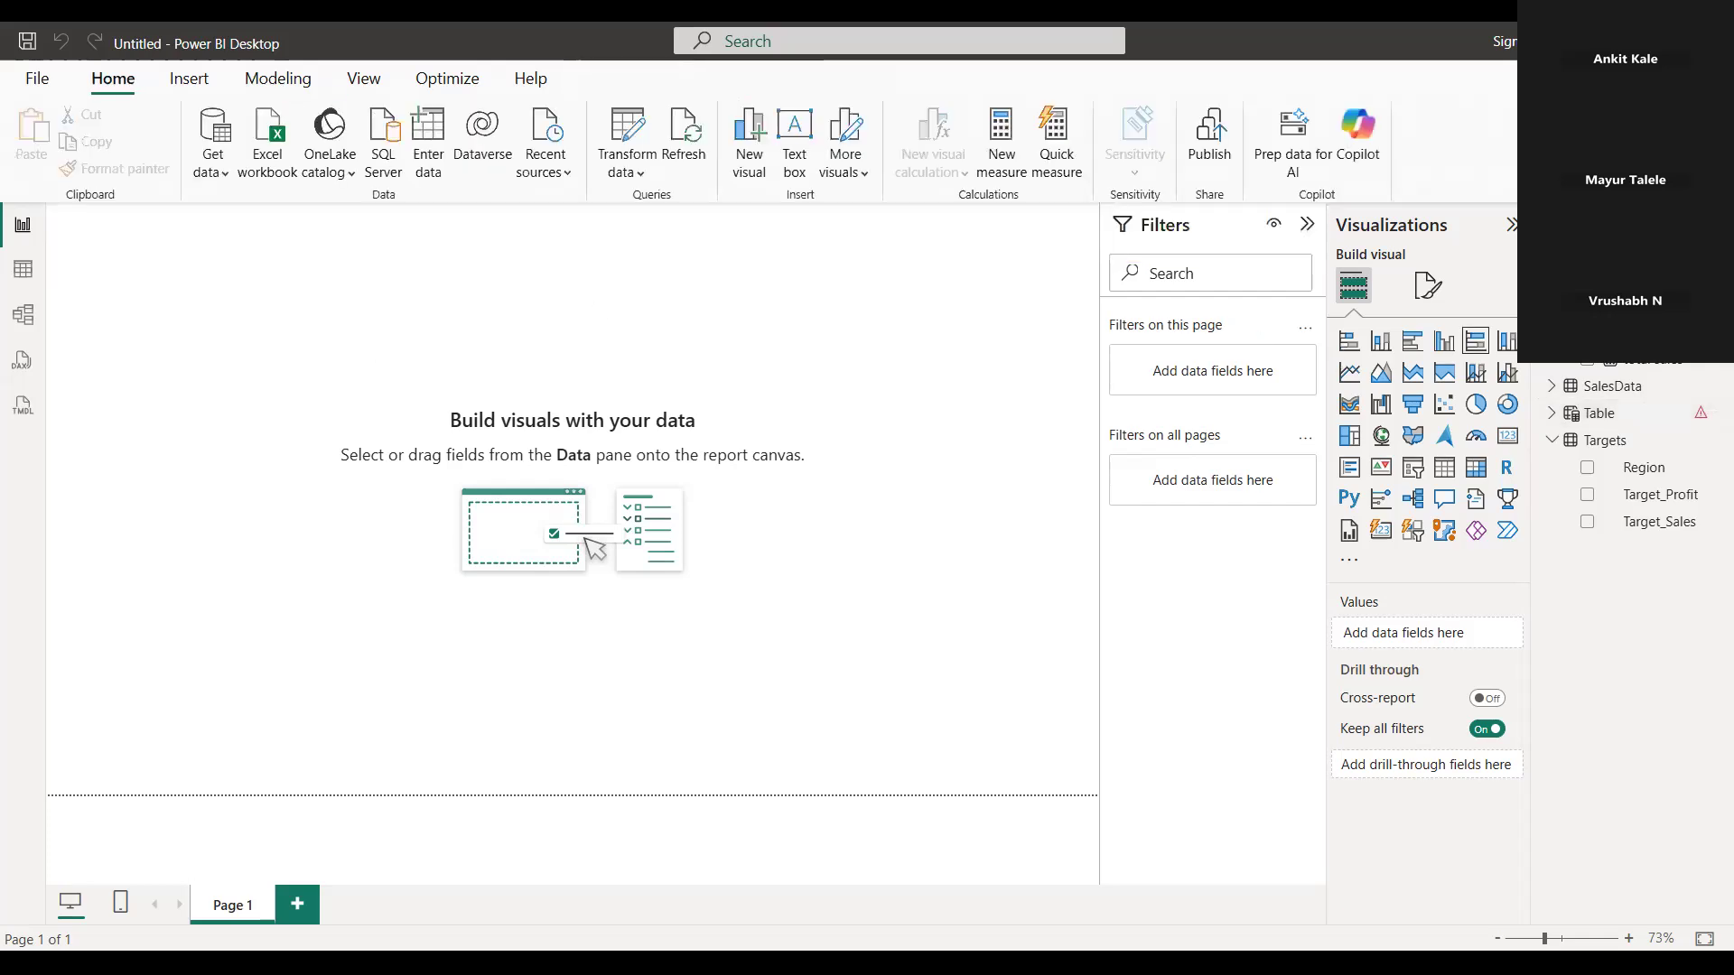
Select measuretable and add a new calculated column to it
click(1551, 305)
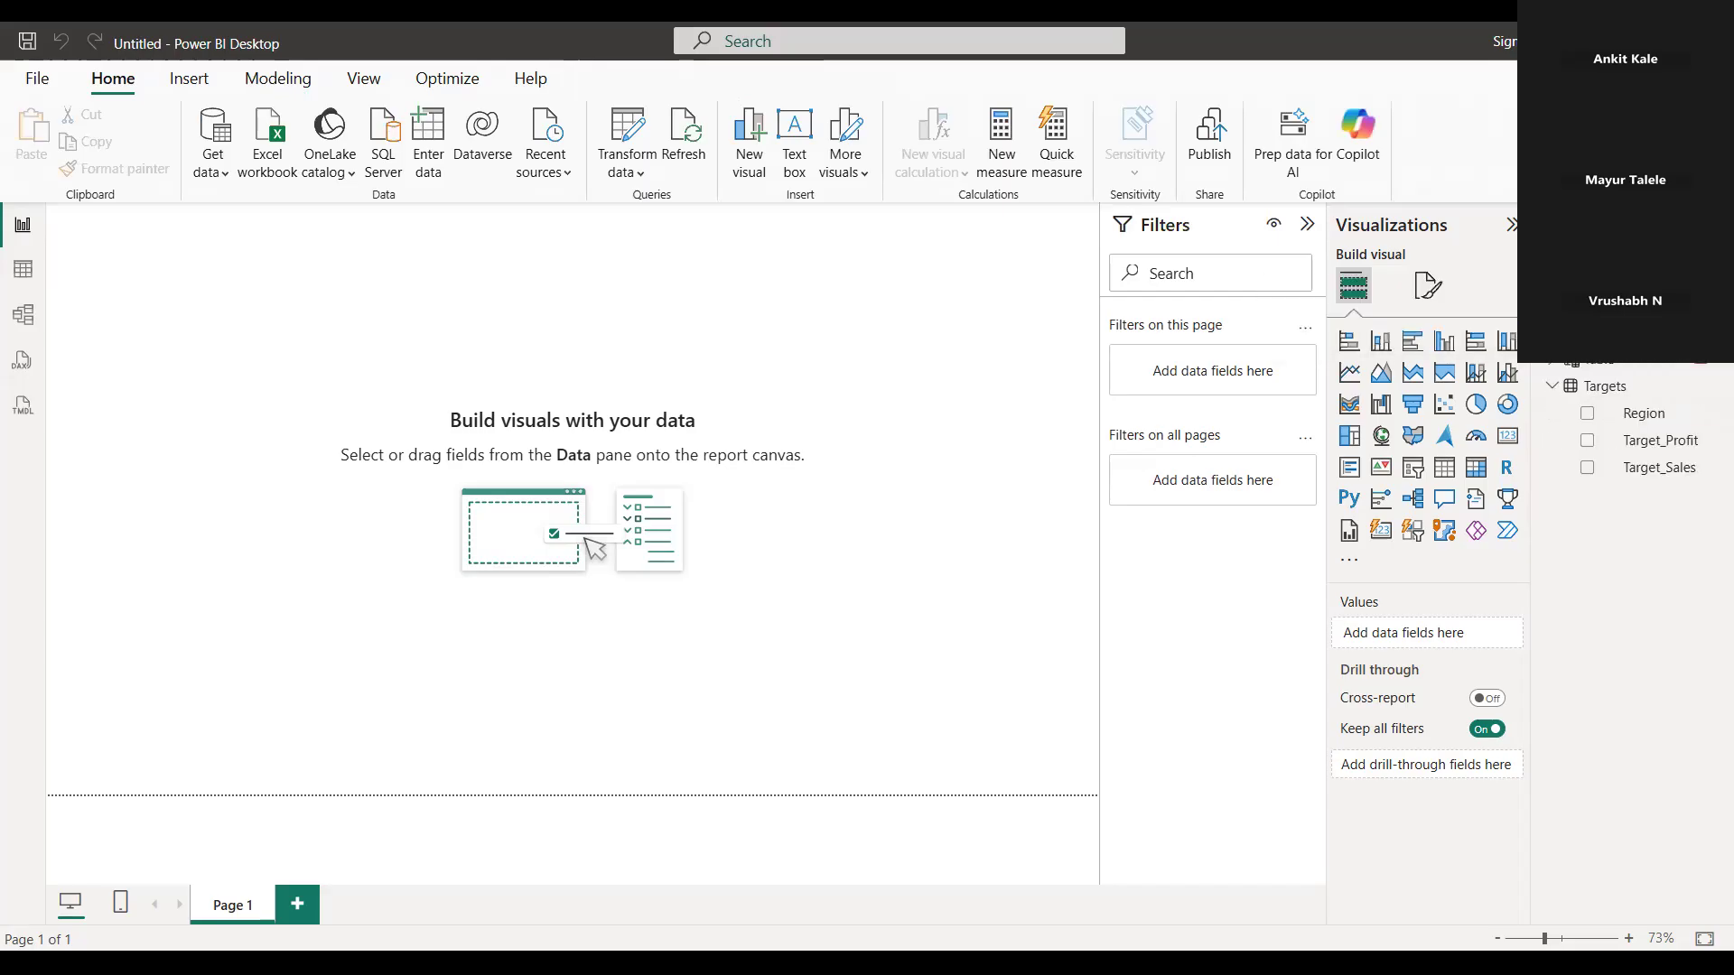
click(1607, 306)
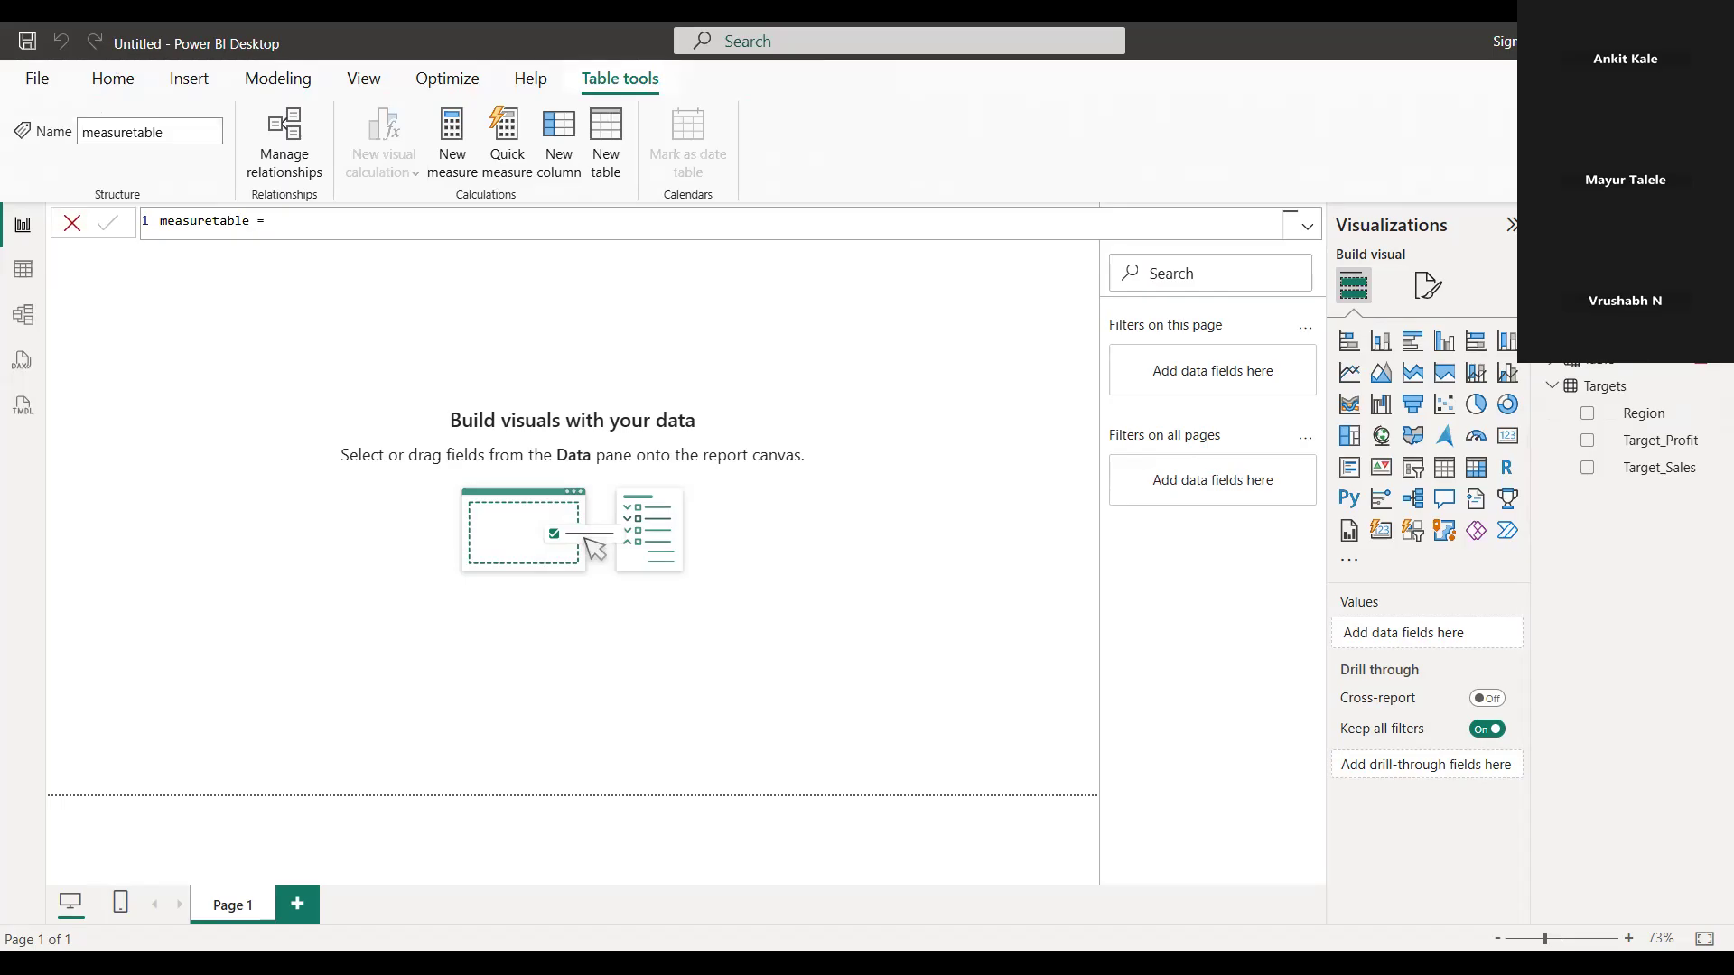
right_click(1608, 331)
click(1152, 329)
right_click(1589, 360)
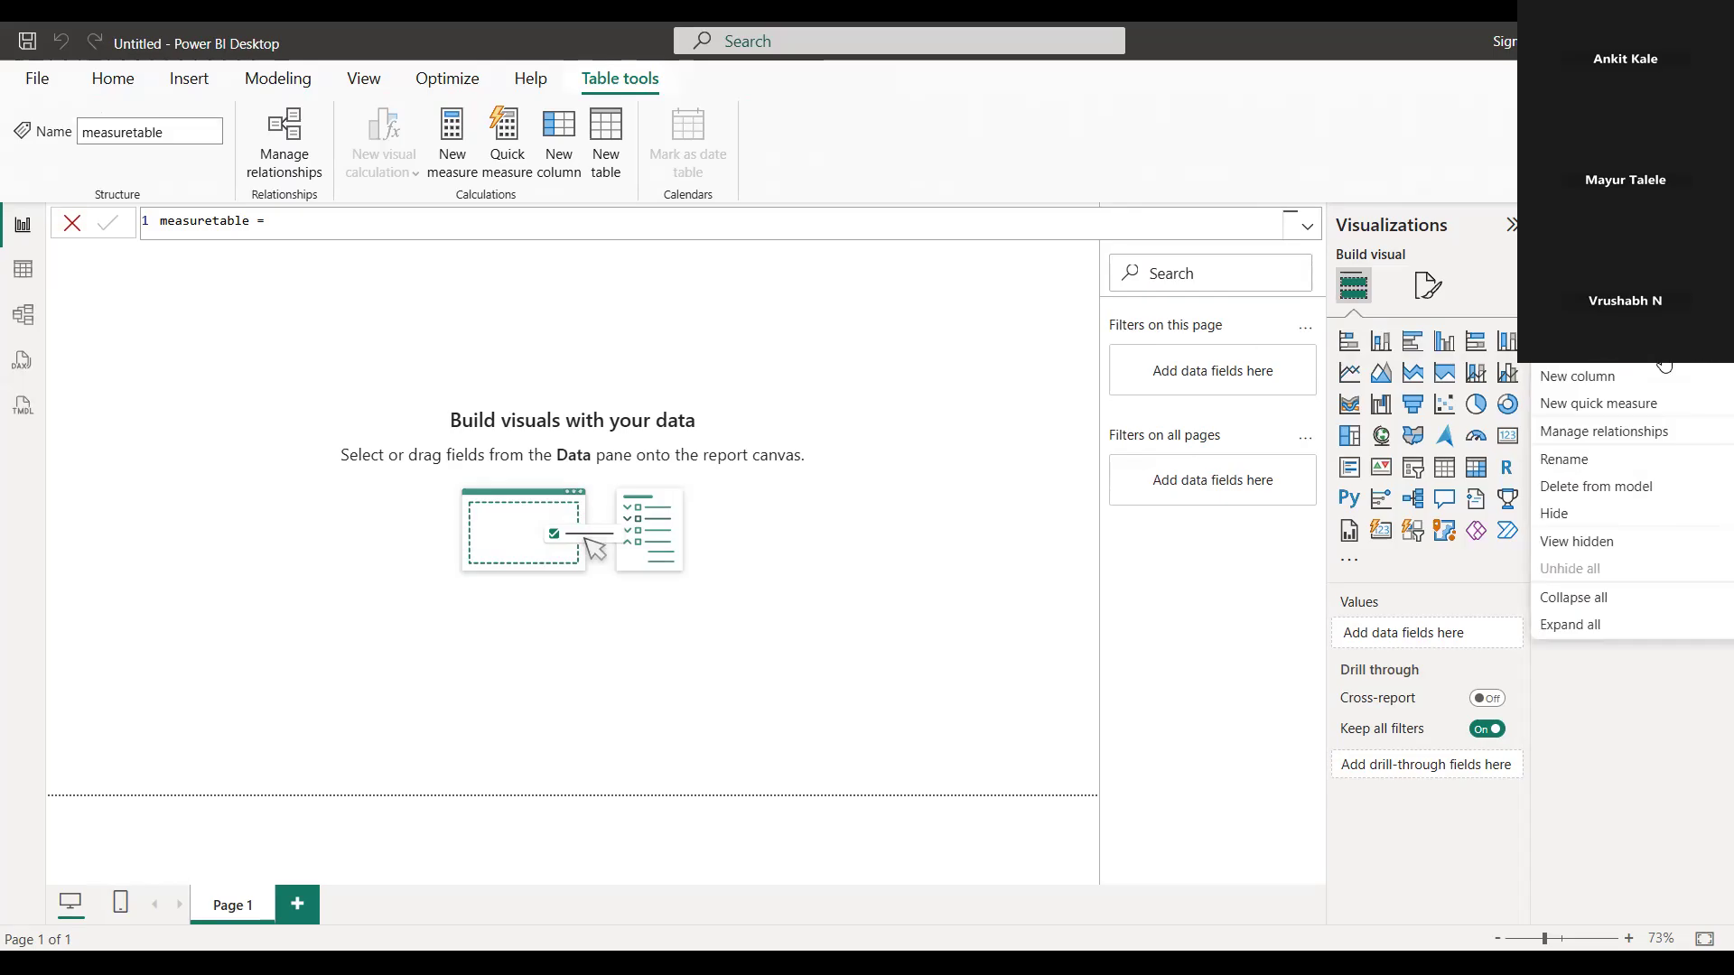
click(1623, 381)
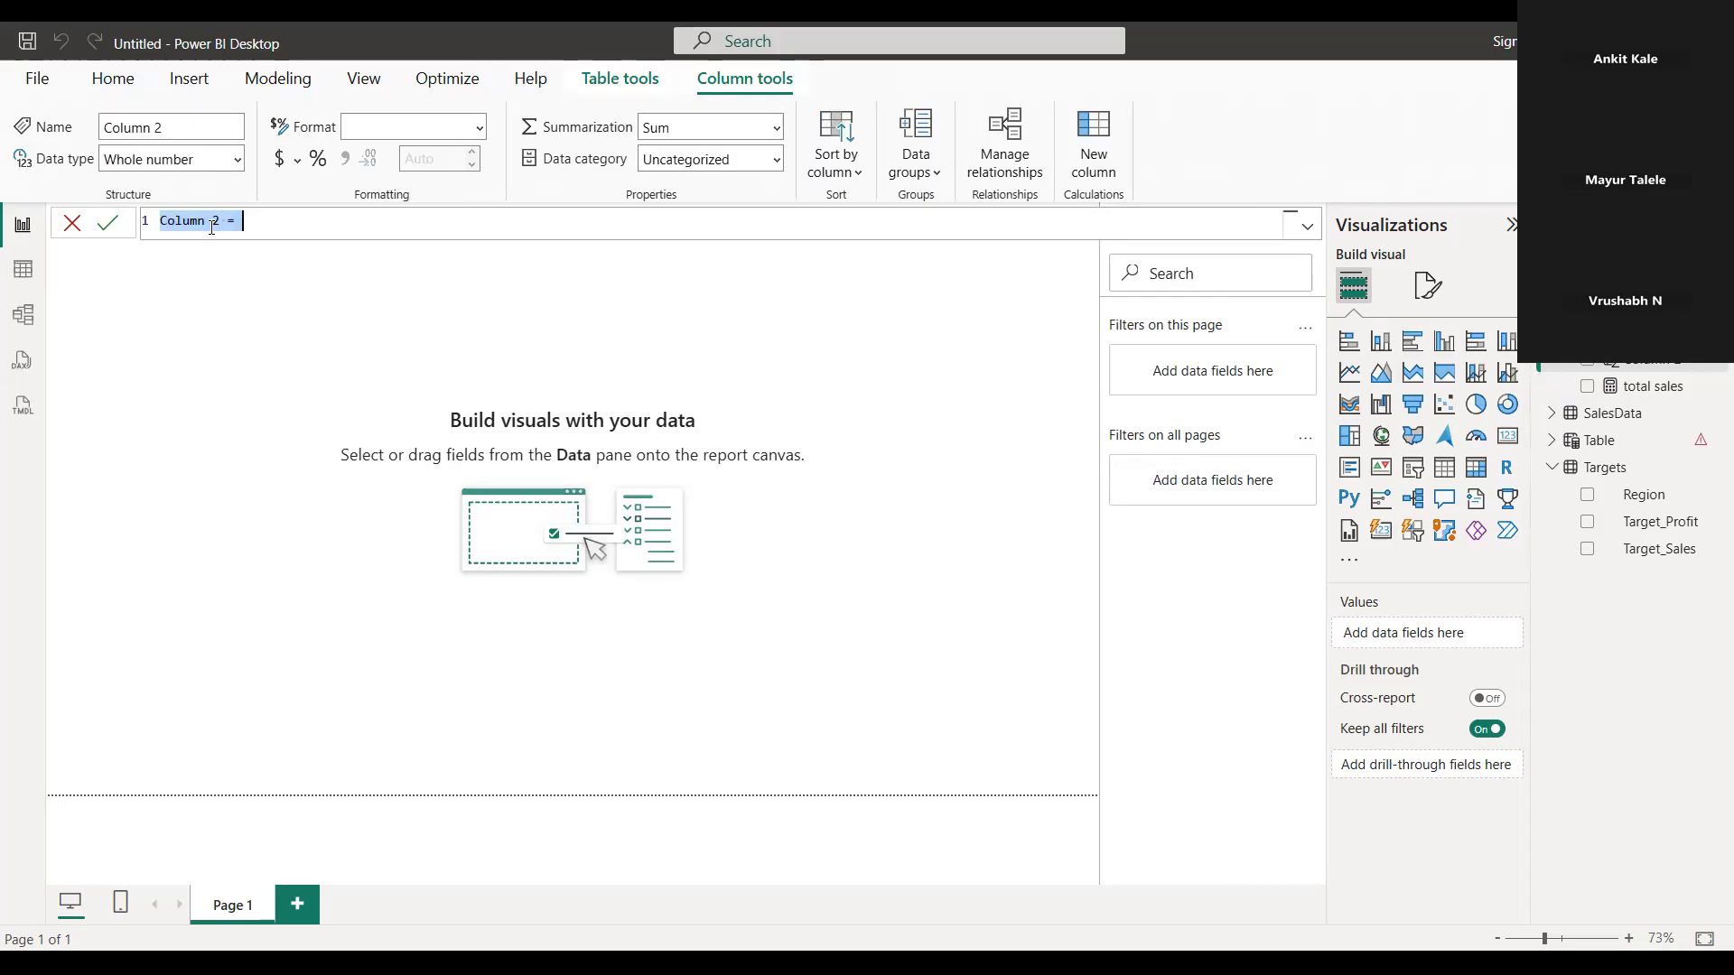
Replace the new column's default name with "total count" and keep an equals sign ready for its expression
drag(223, 224, 167, 226)
text(total count =)
click(272, 276)
click(284, 224)
Use the COUNTROWS function for the total count column's expression and expand the SalesData table to view its fields
text(c)
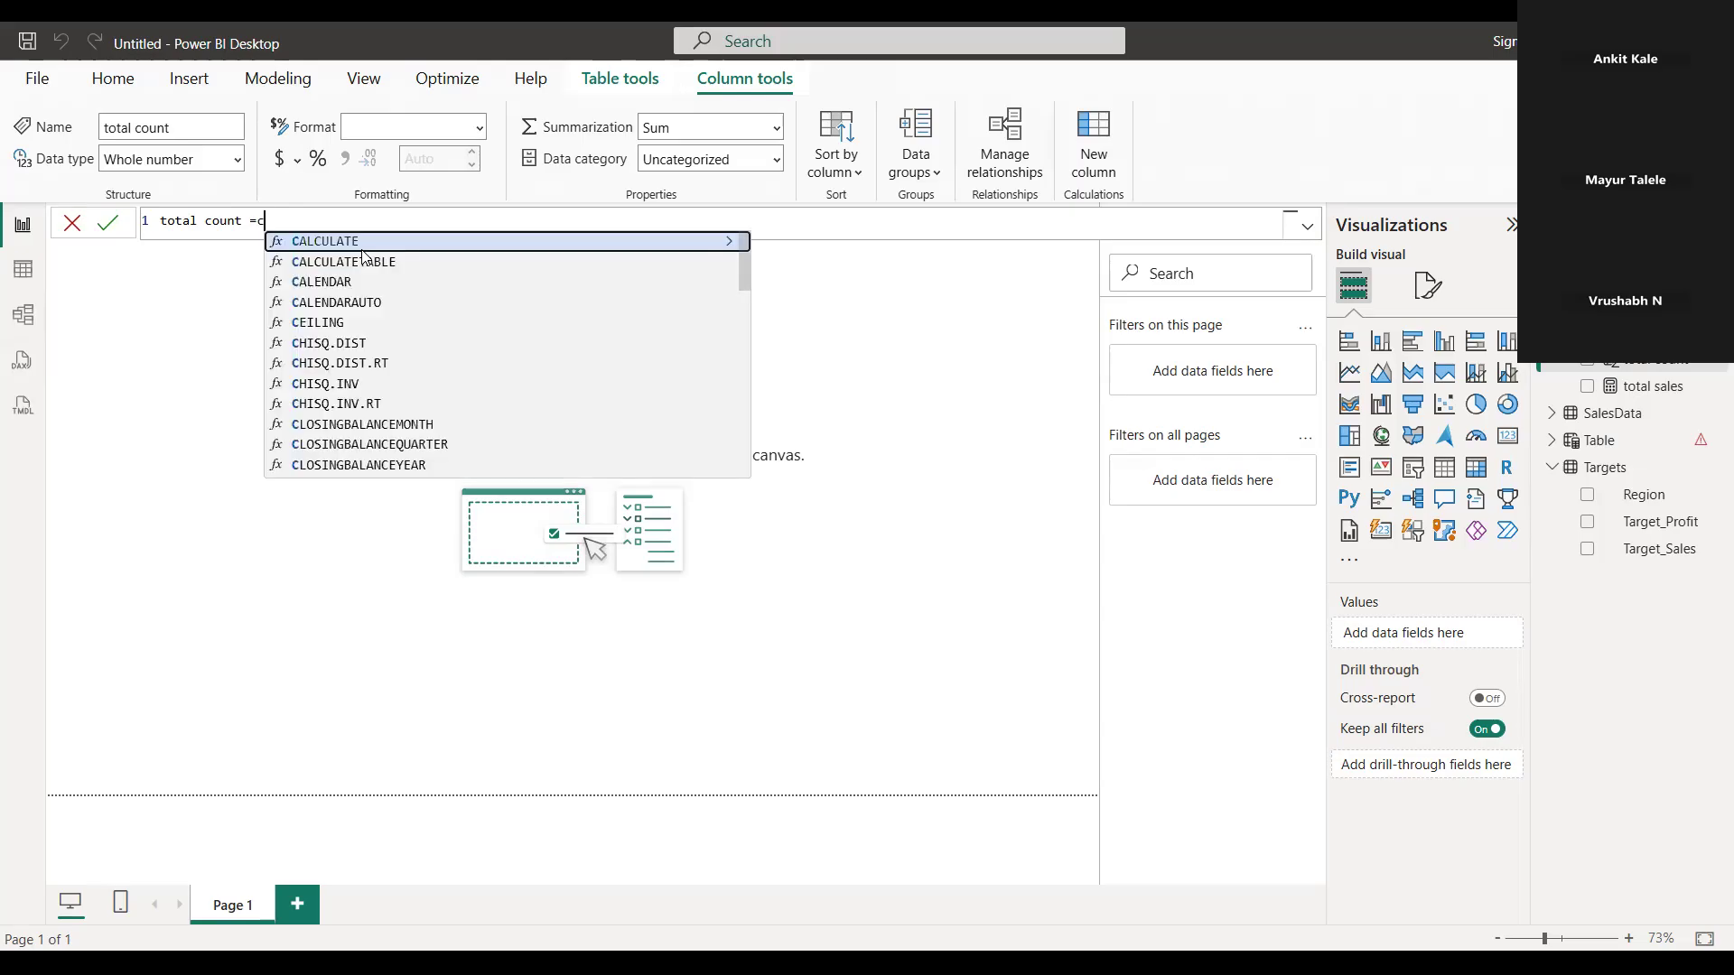
text(oun)
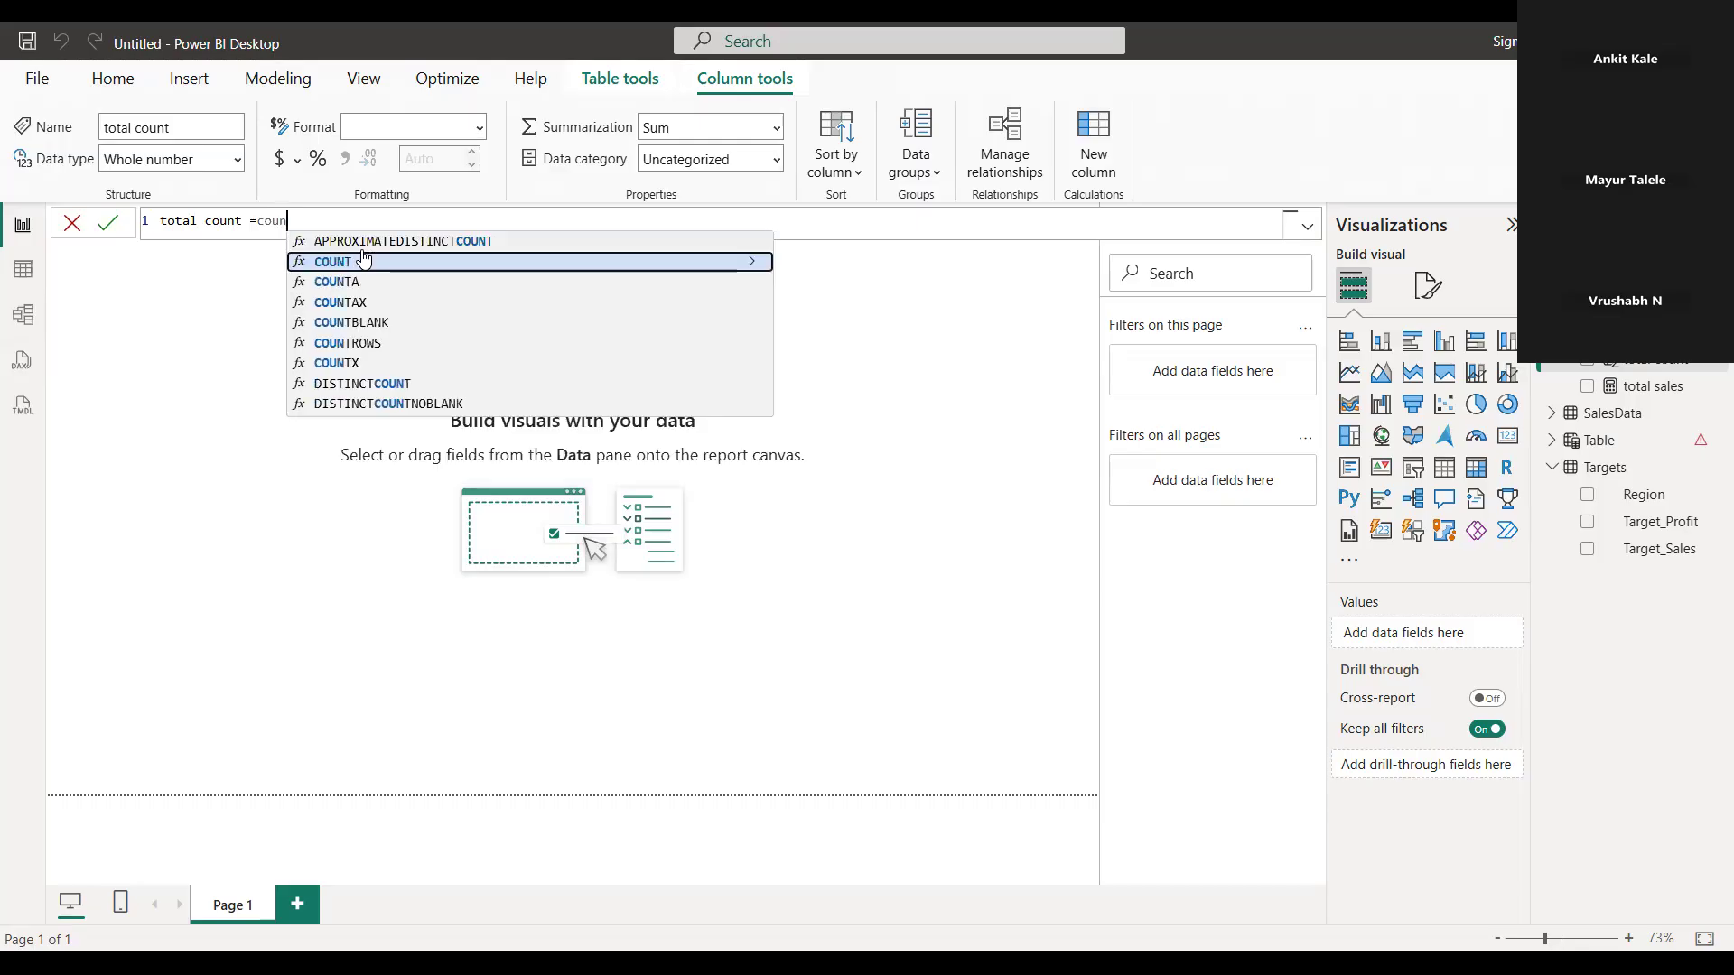
key(Down)
key(Down)
key(Down)
key(Down)
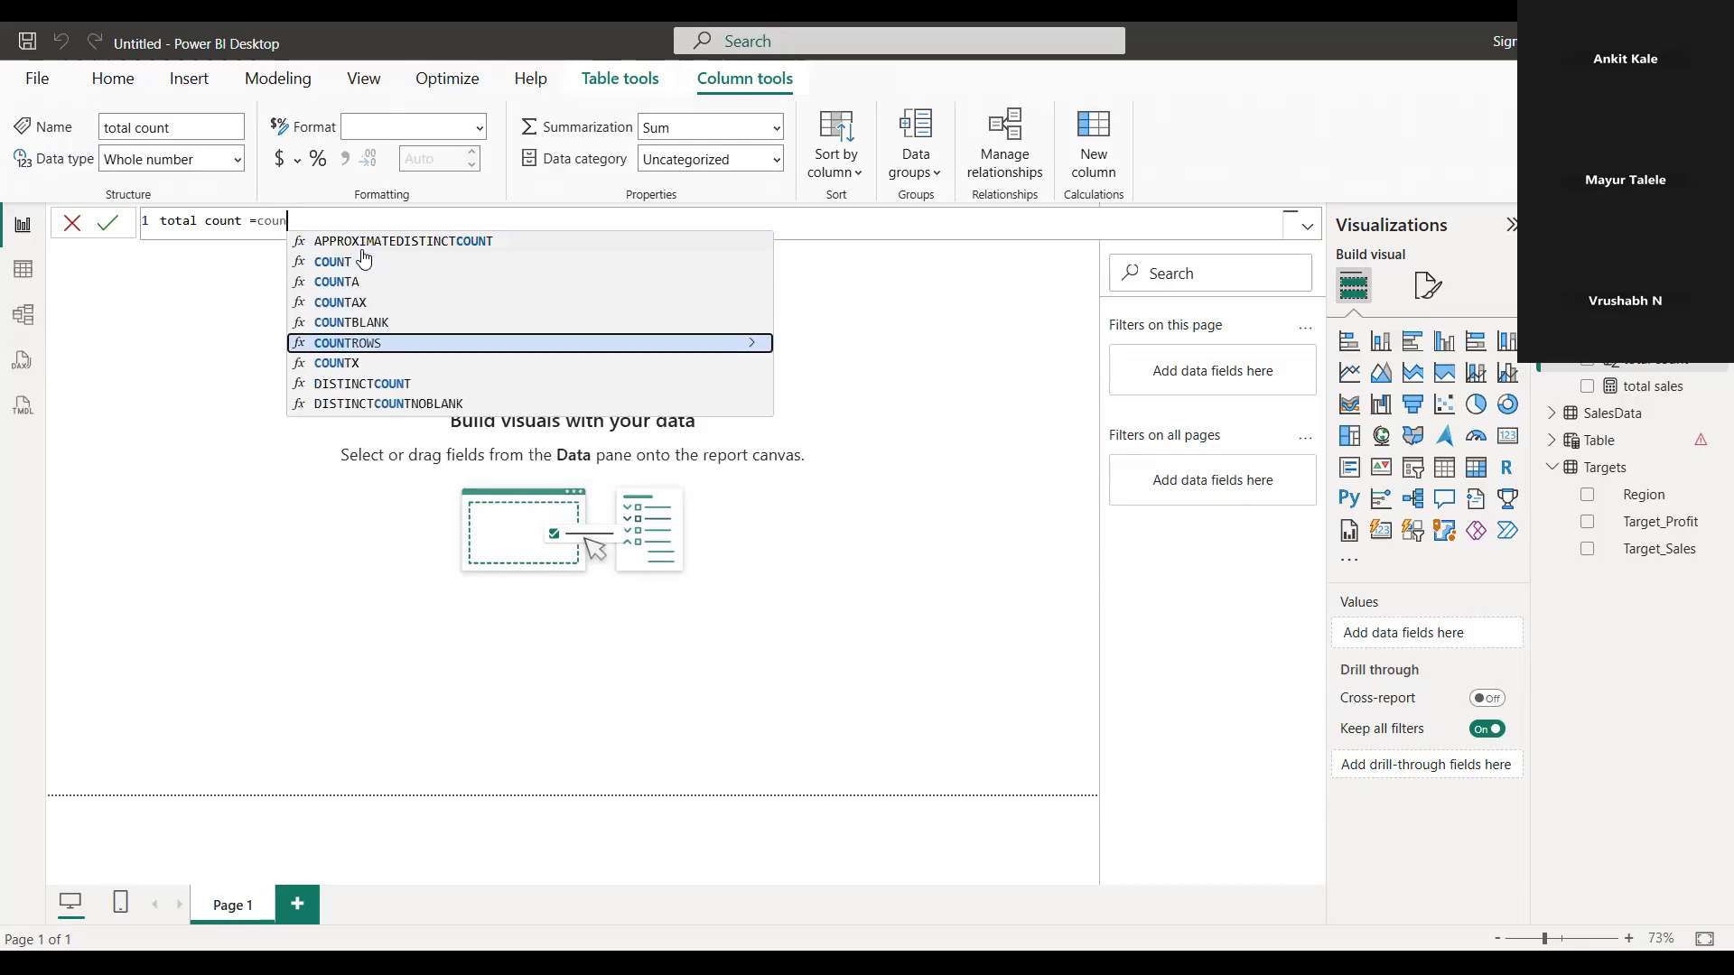
key(Tab)
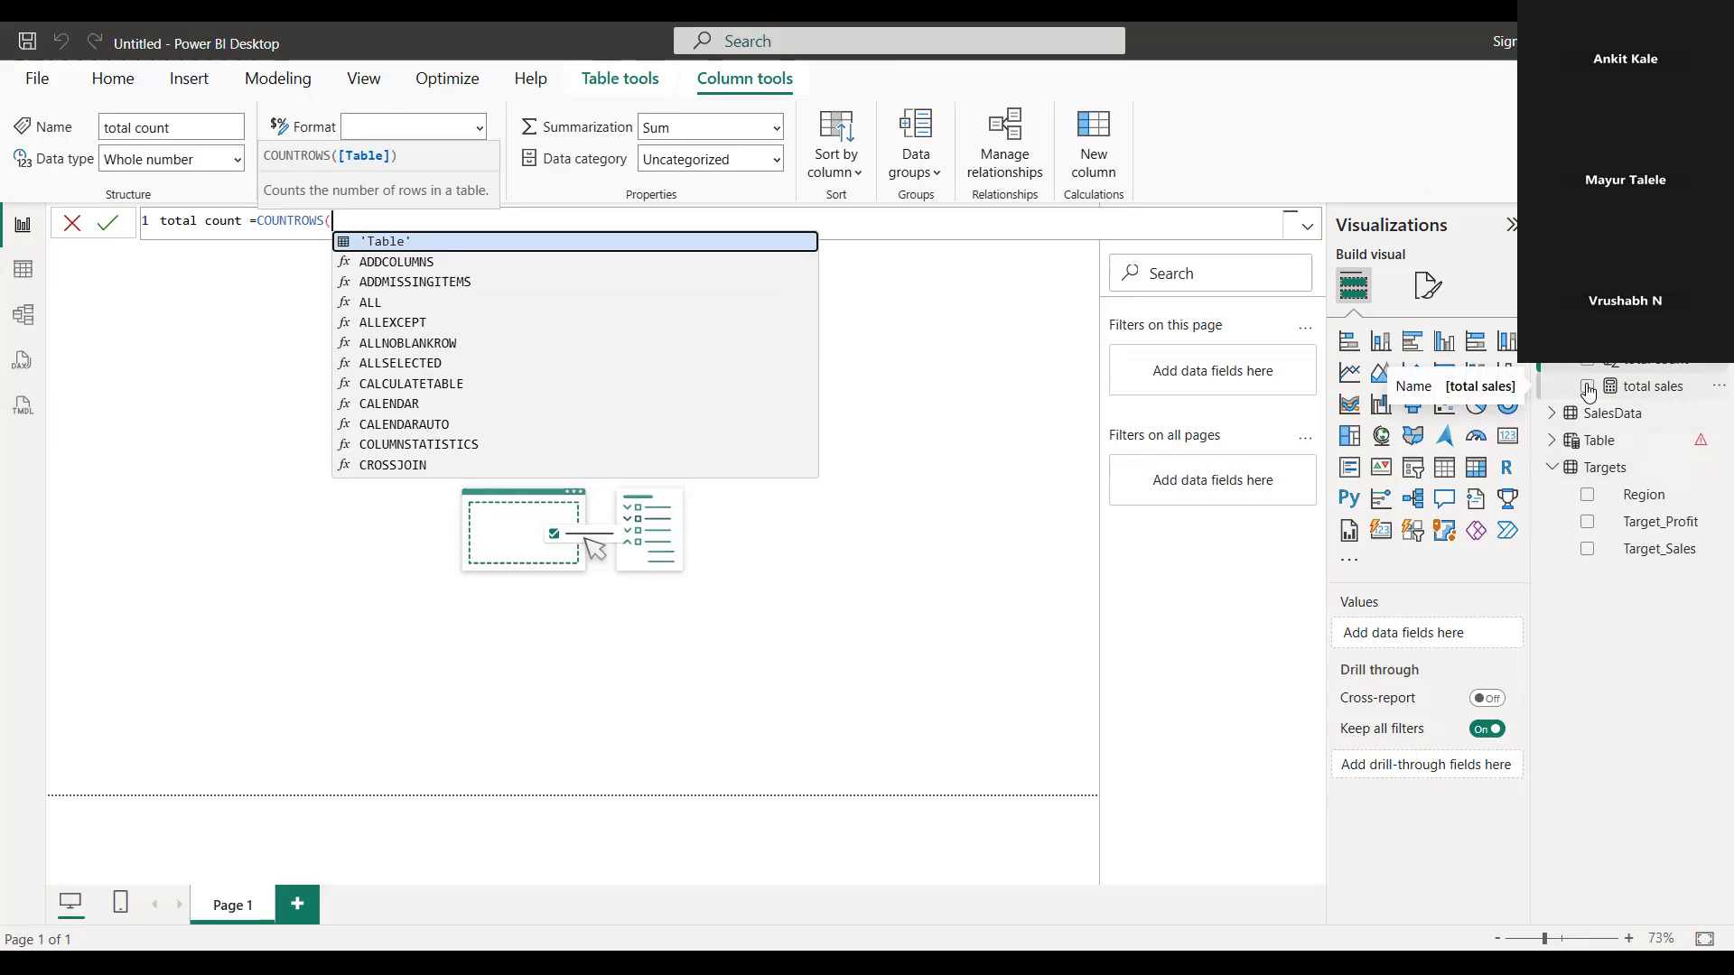
click(1553, 417)
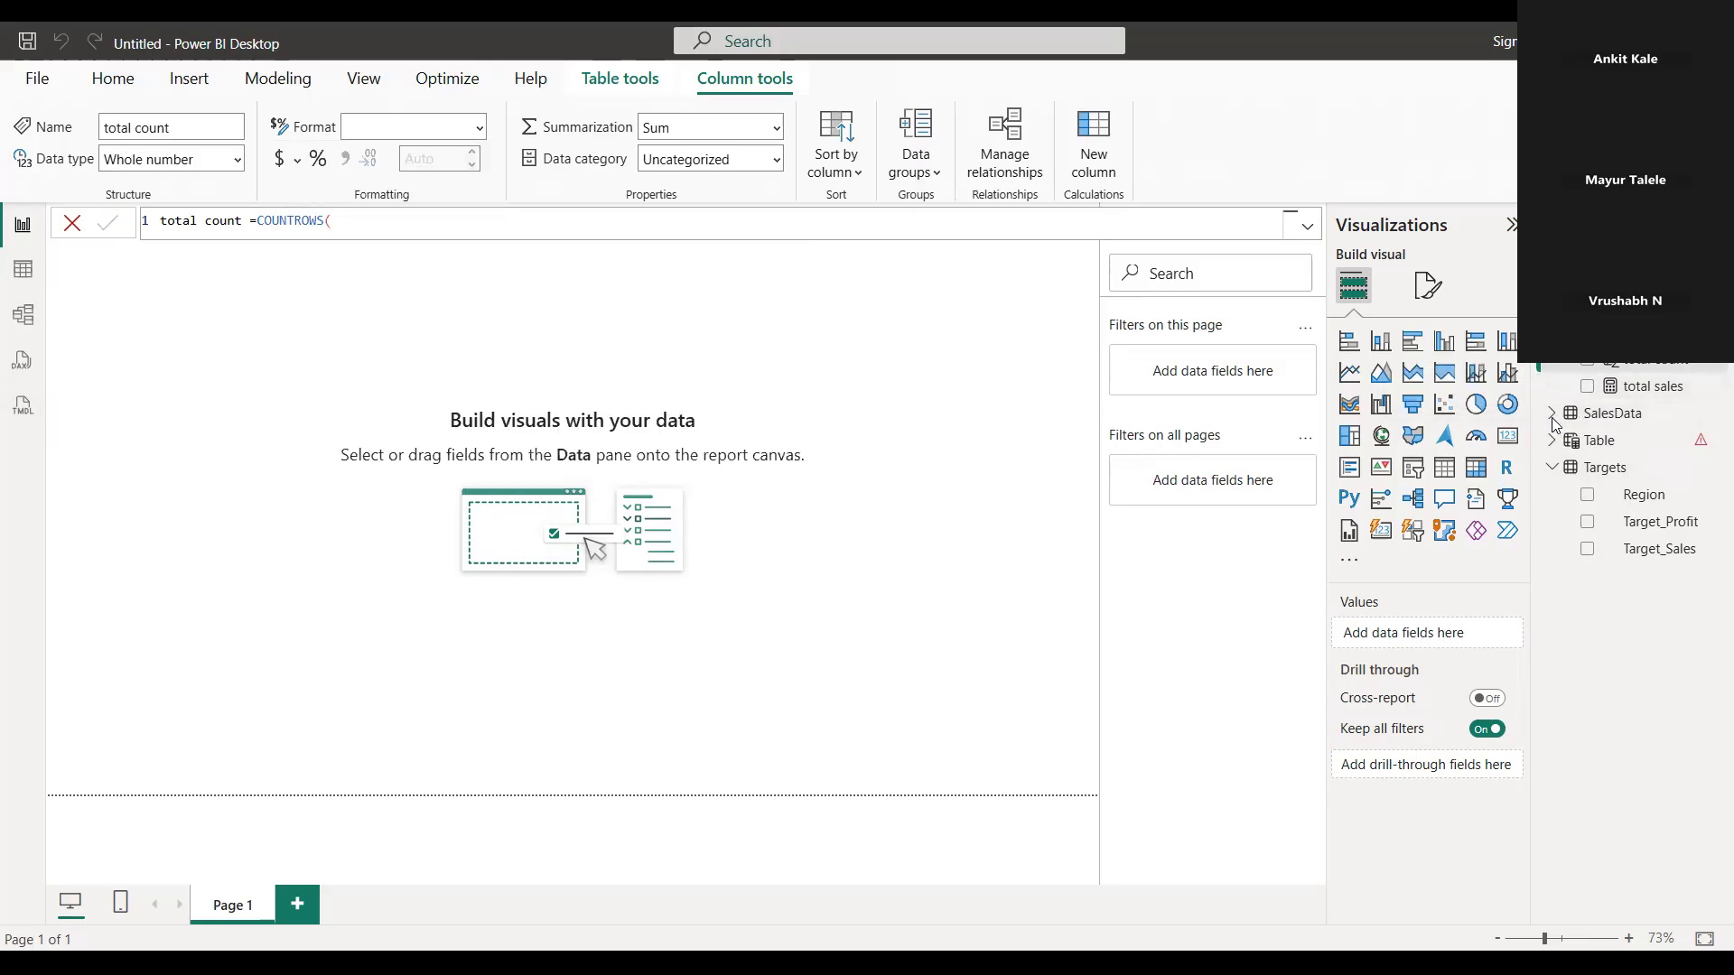
click(1554, 417)
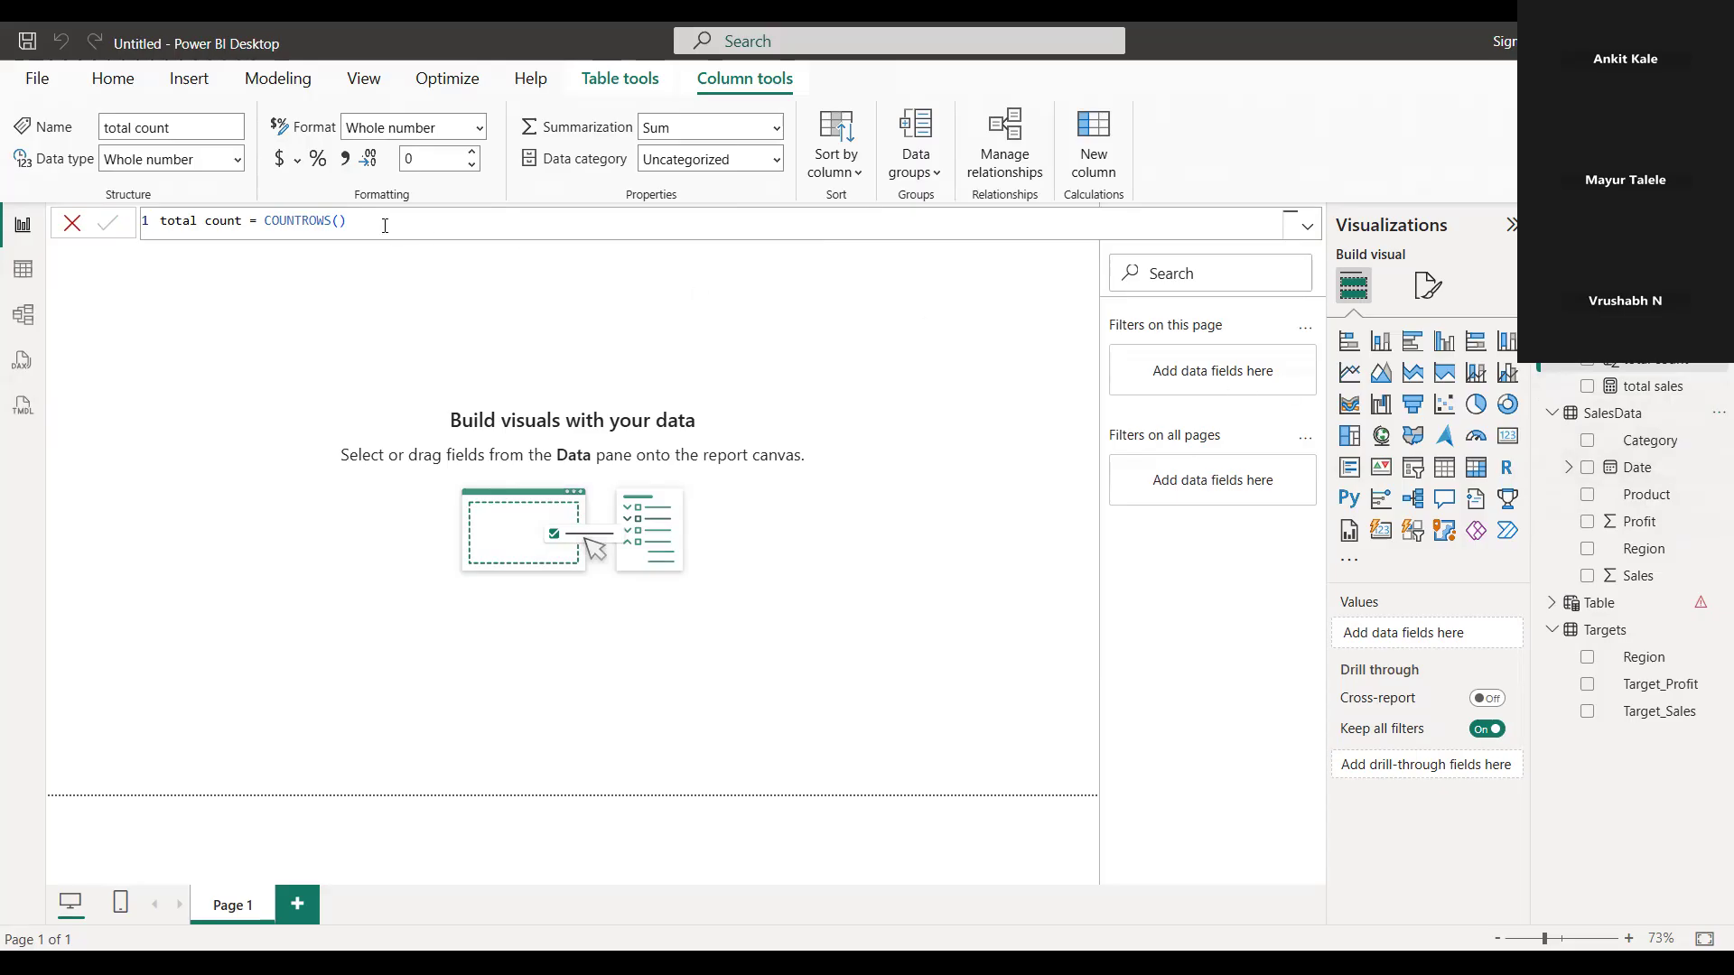
Complete the total count formula as COUNTROWS(SalesData)
click(346, 222)
key(BackSpace)
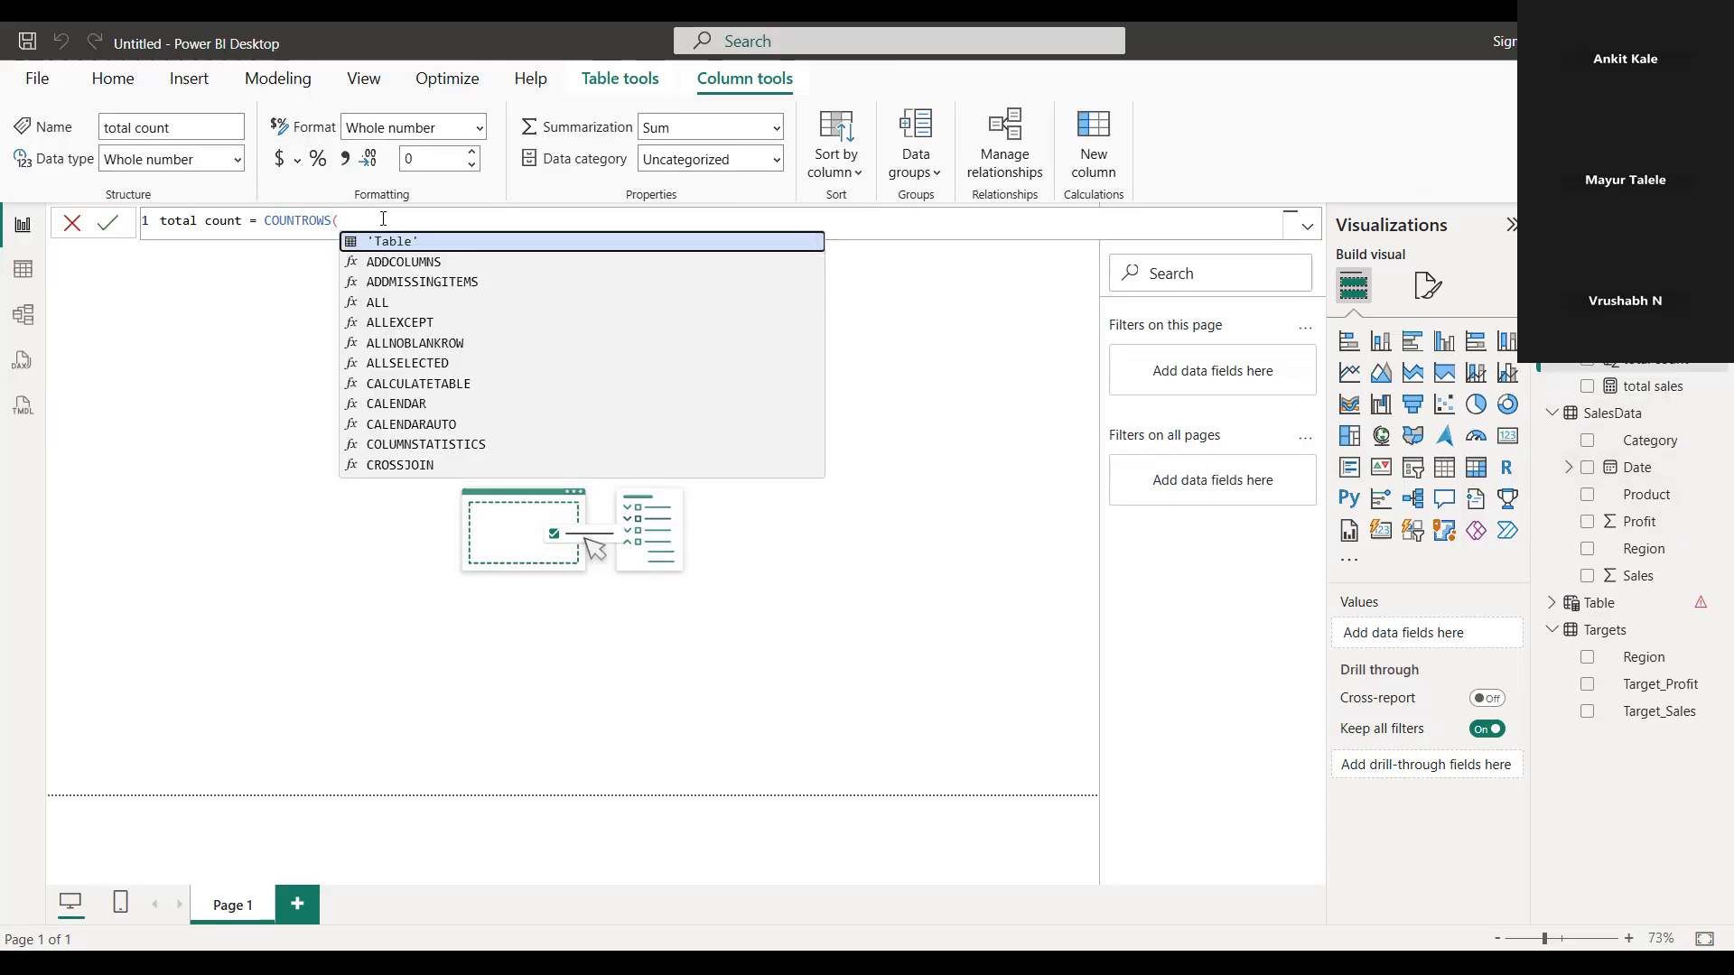
text(sales)
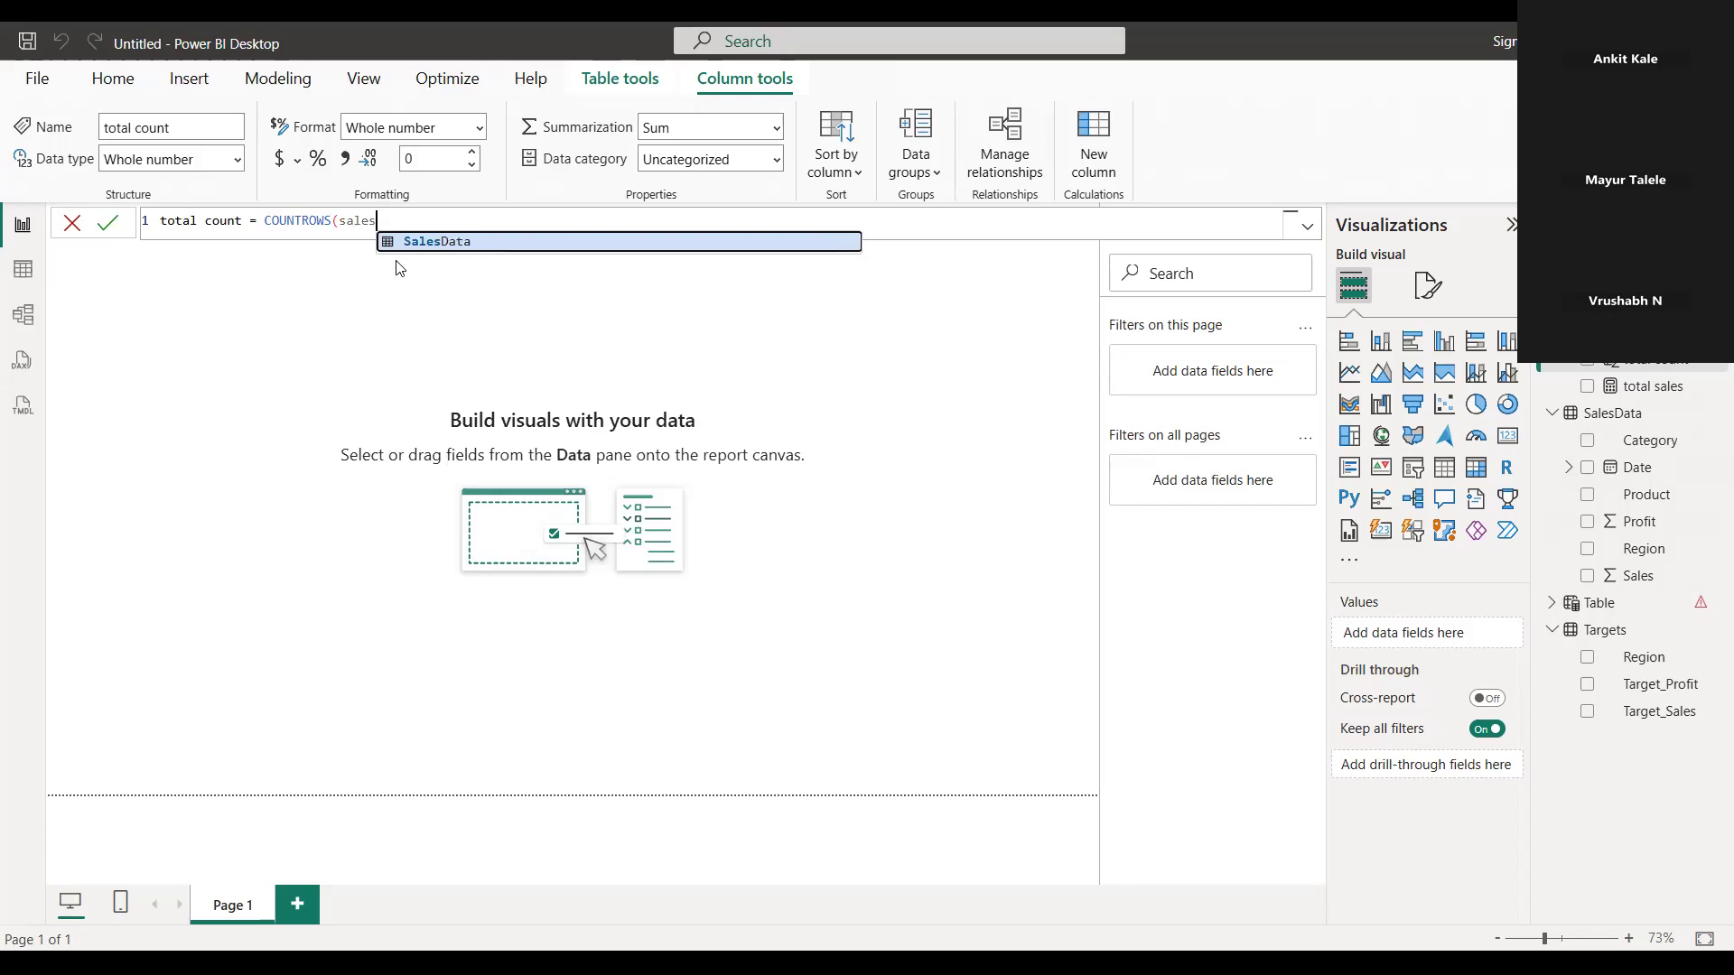
key(Tab)
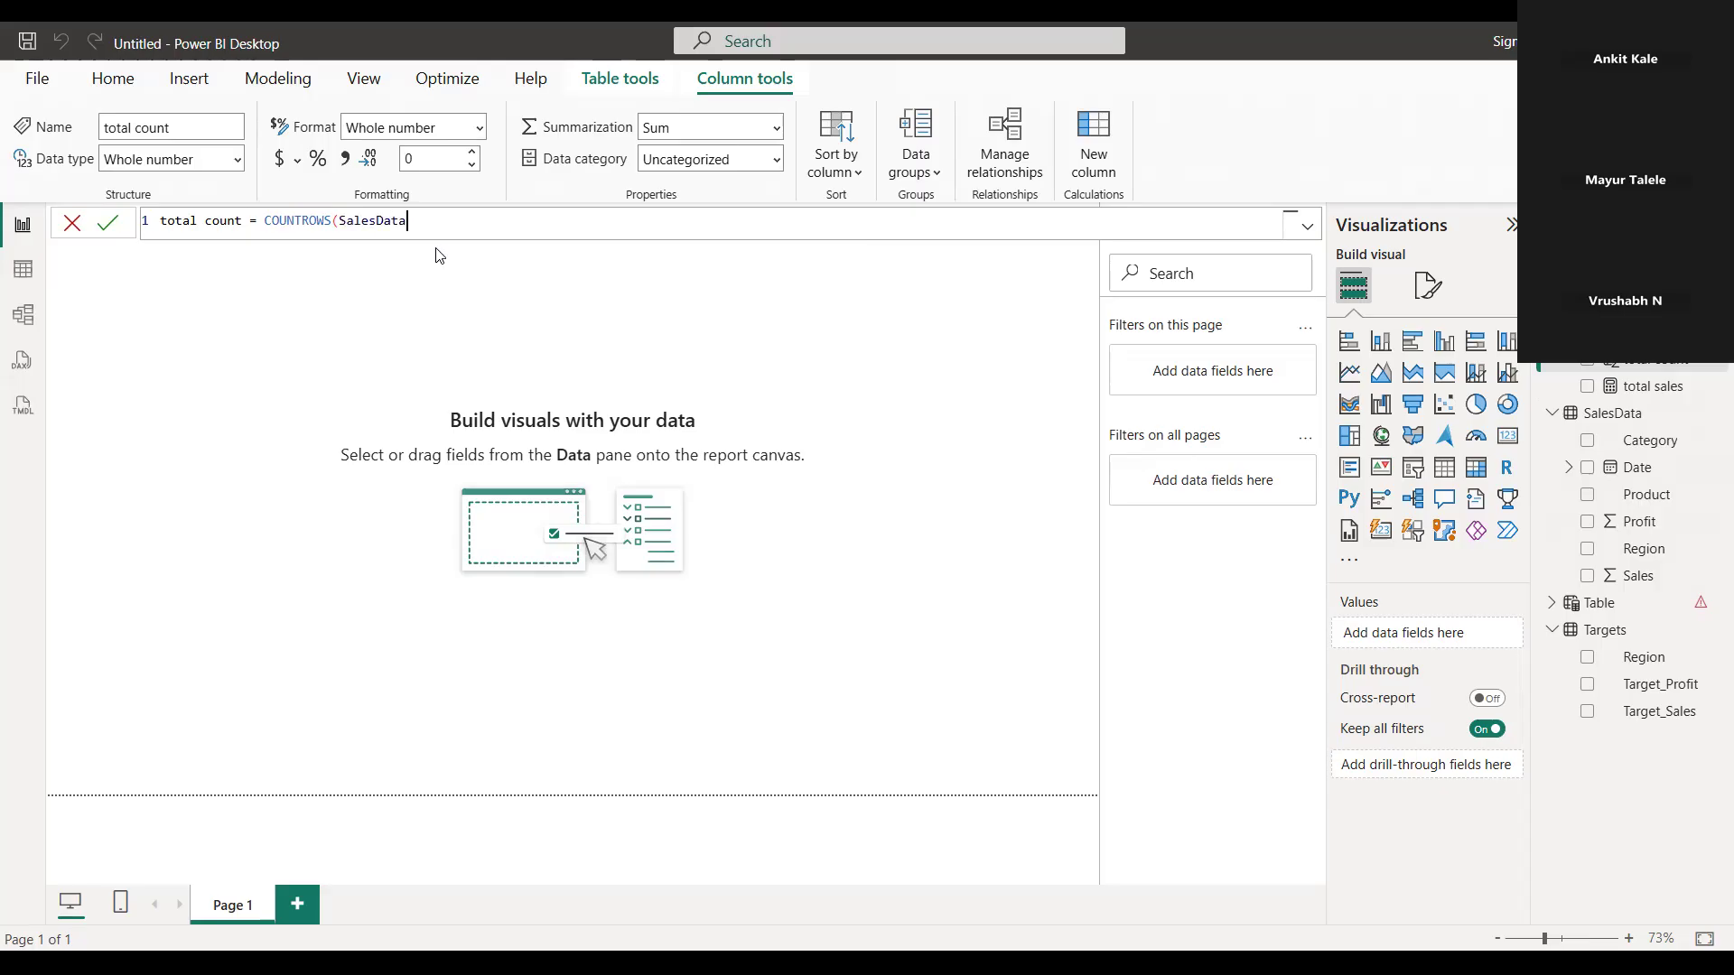
text())
Add a new measure to measuretable and name it "average sales", with an equals sign ready for its expression
right_click(1612, 333)
click(1667, 349)
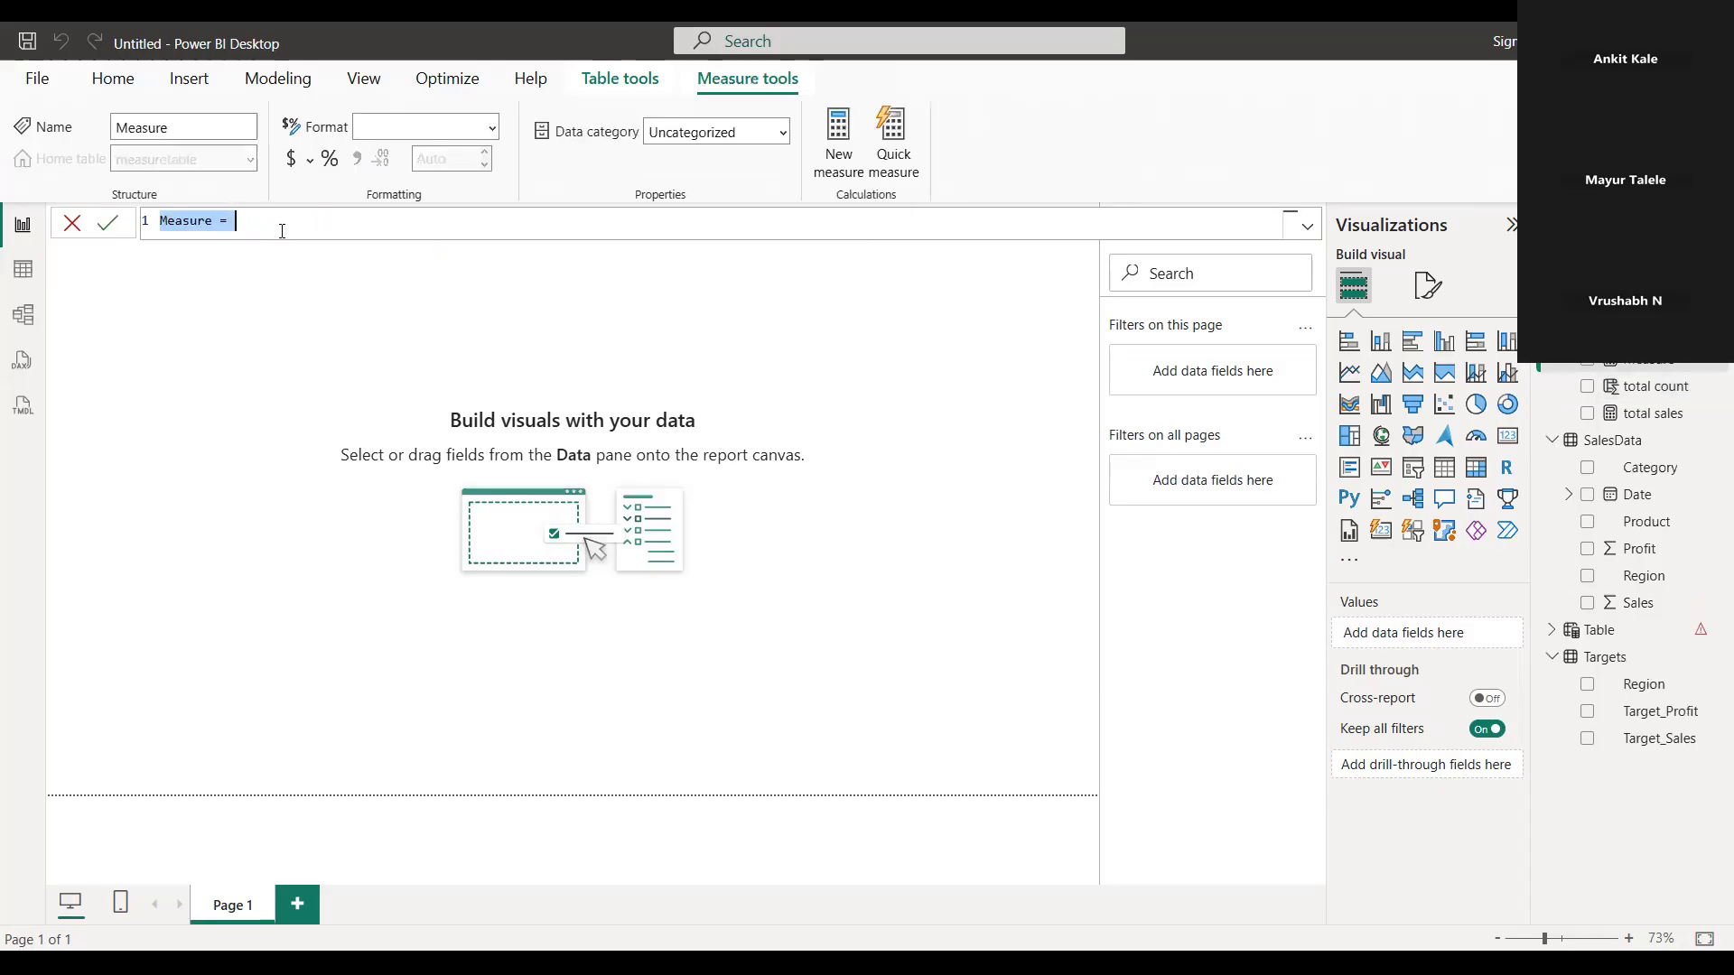
text(average)
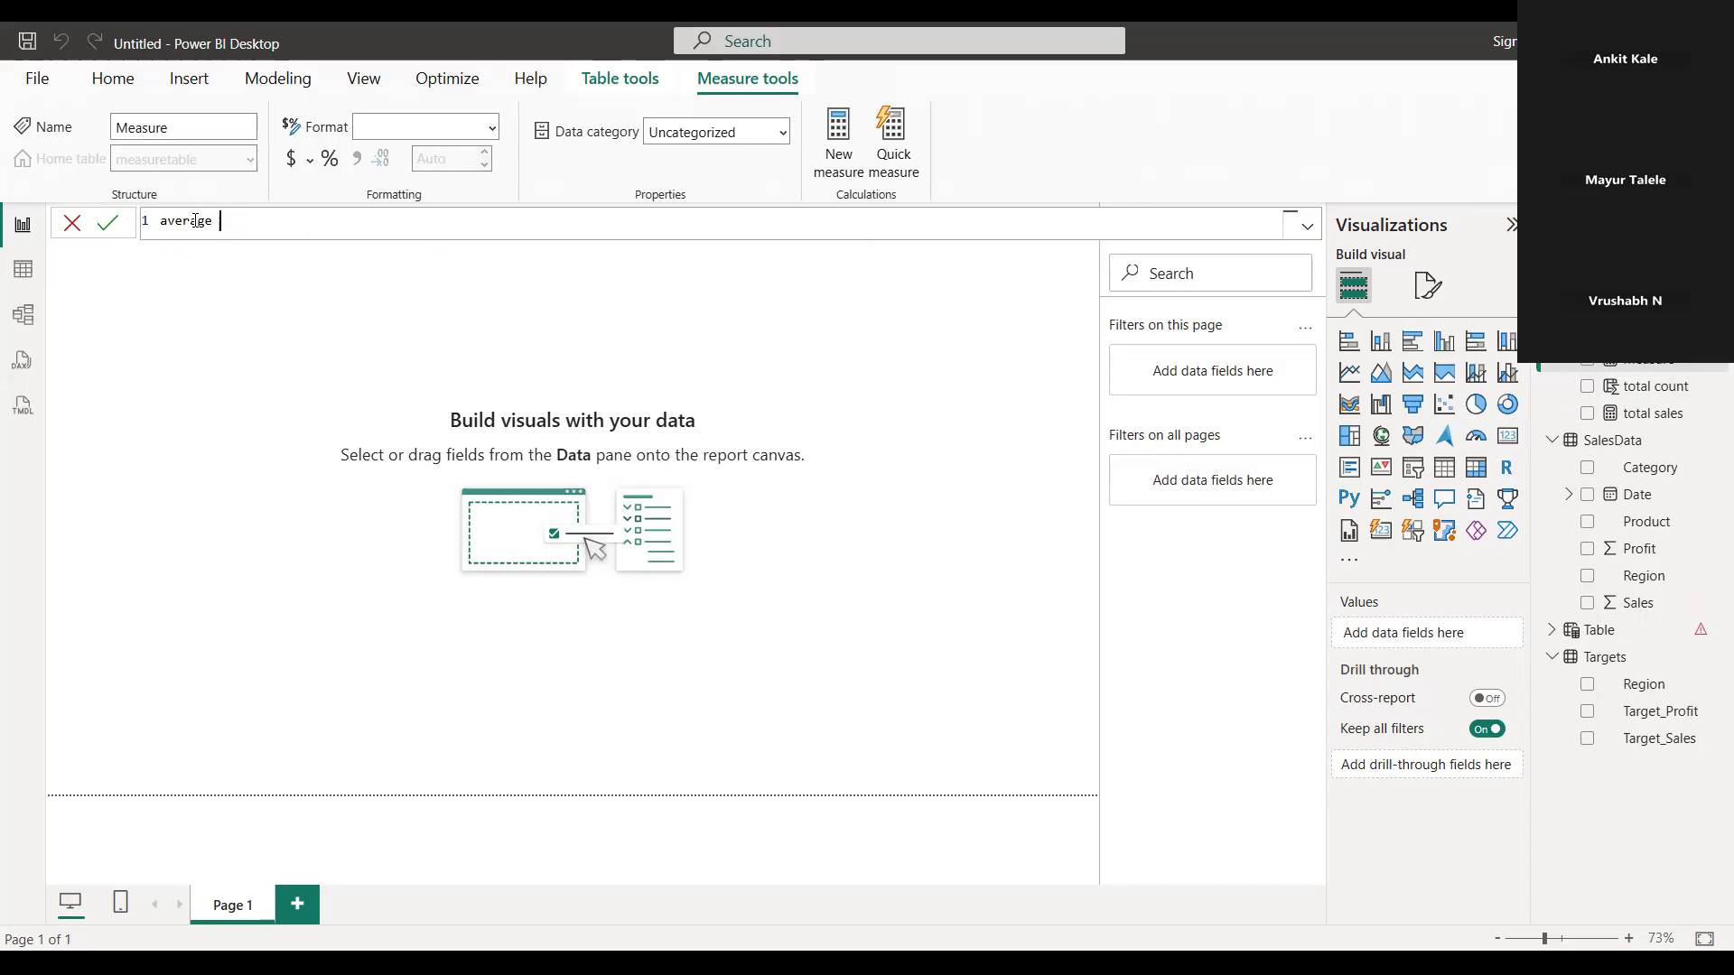
text(s sales =)
key(Return)
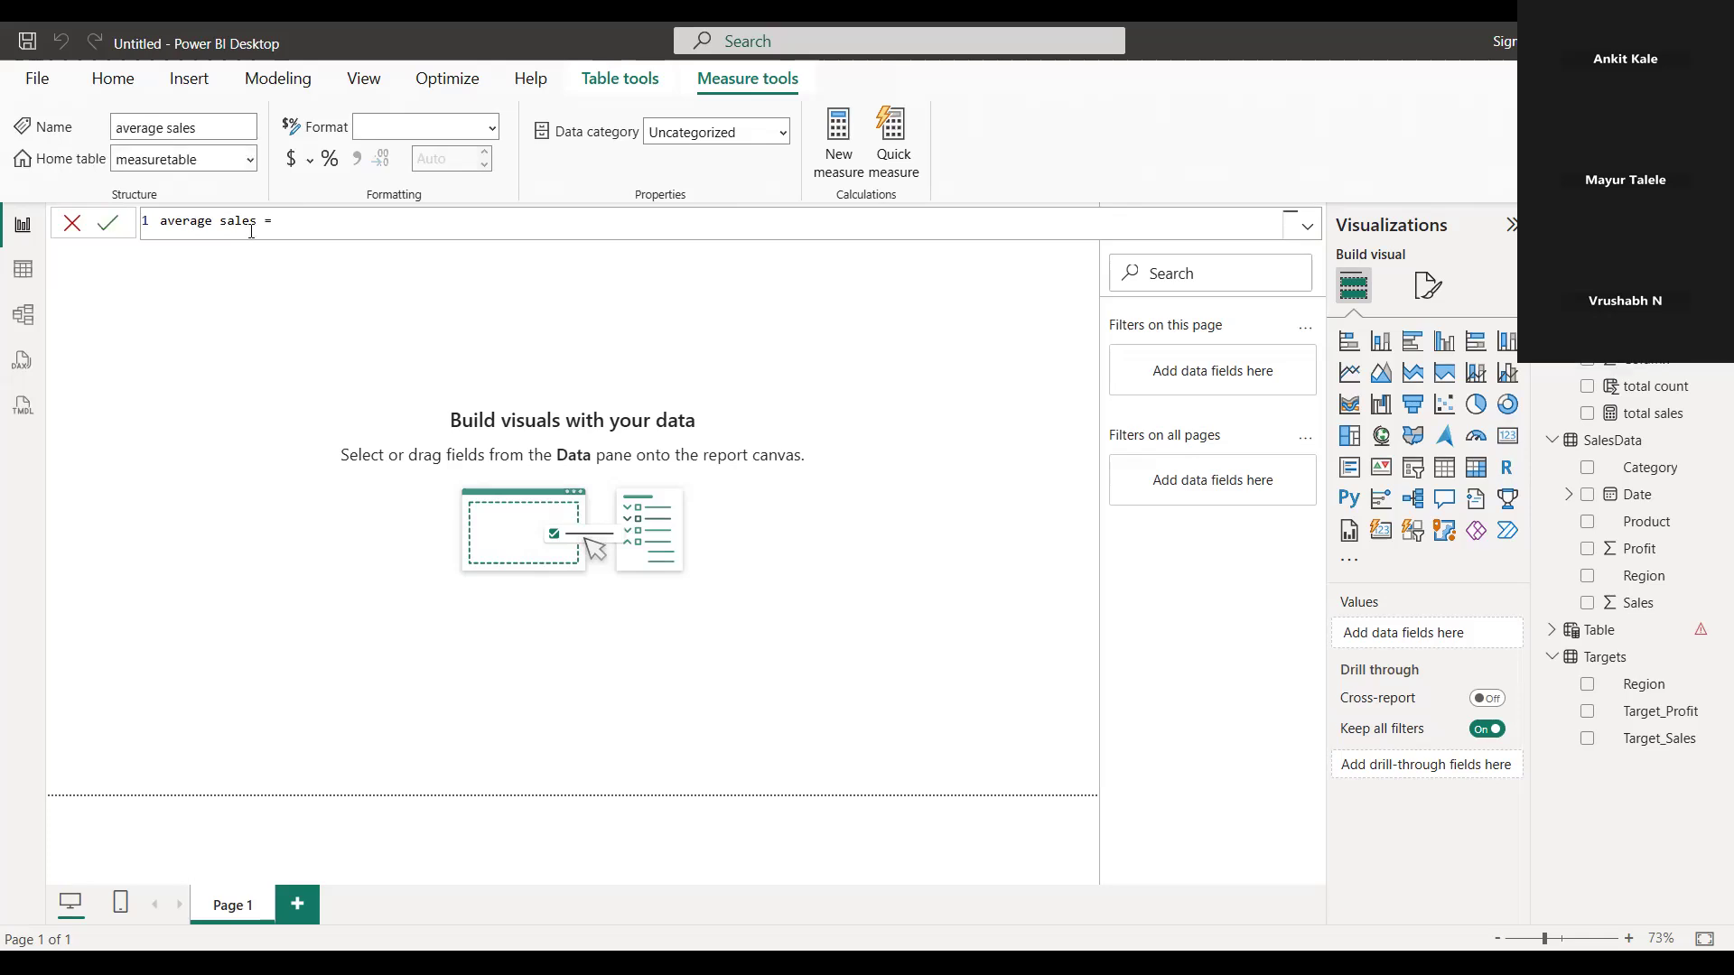
Define the average sales measure as AVERAGE(SalesData[Sales]) and commit the formula
text(aver)
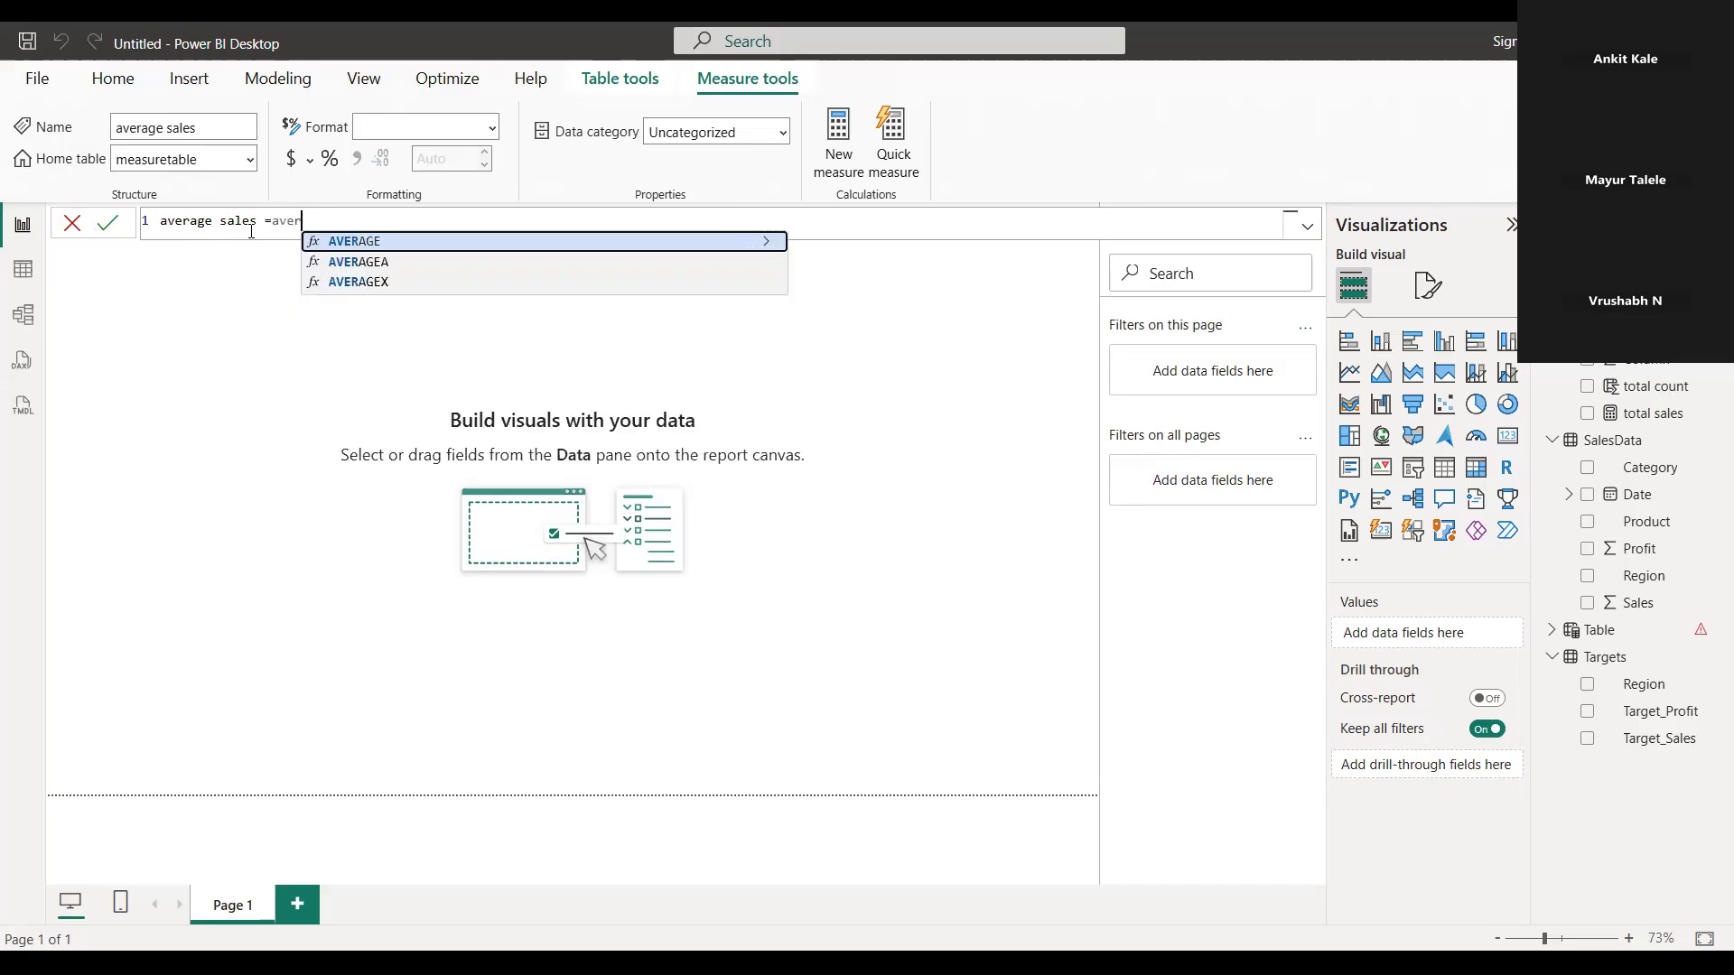
click(359, 241)
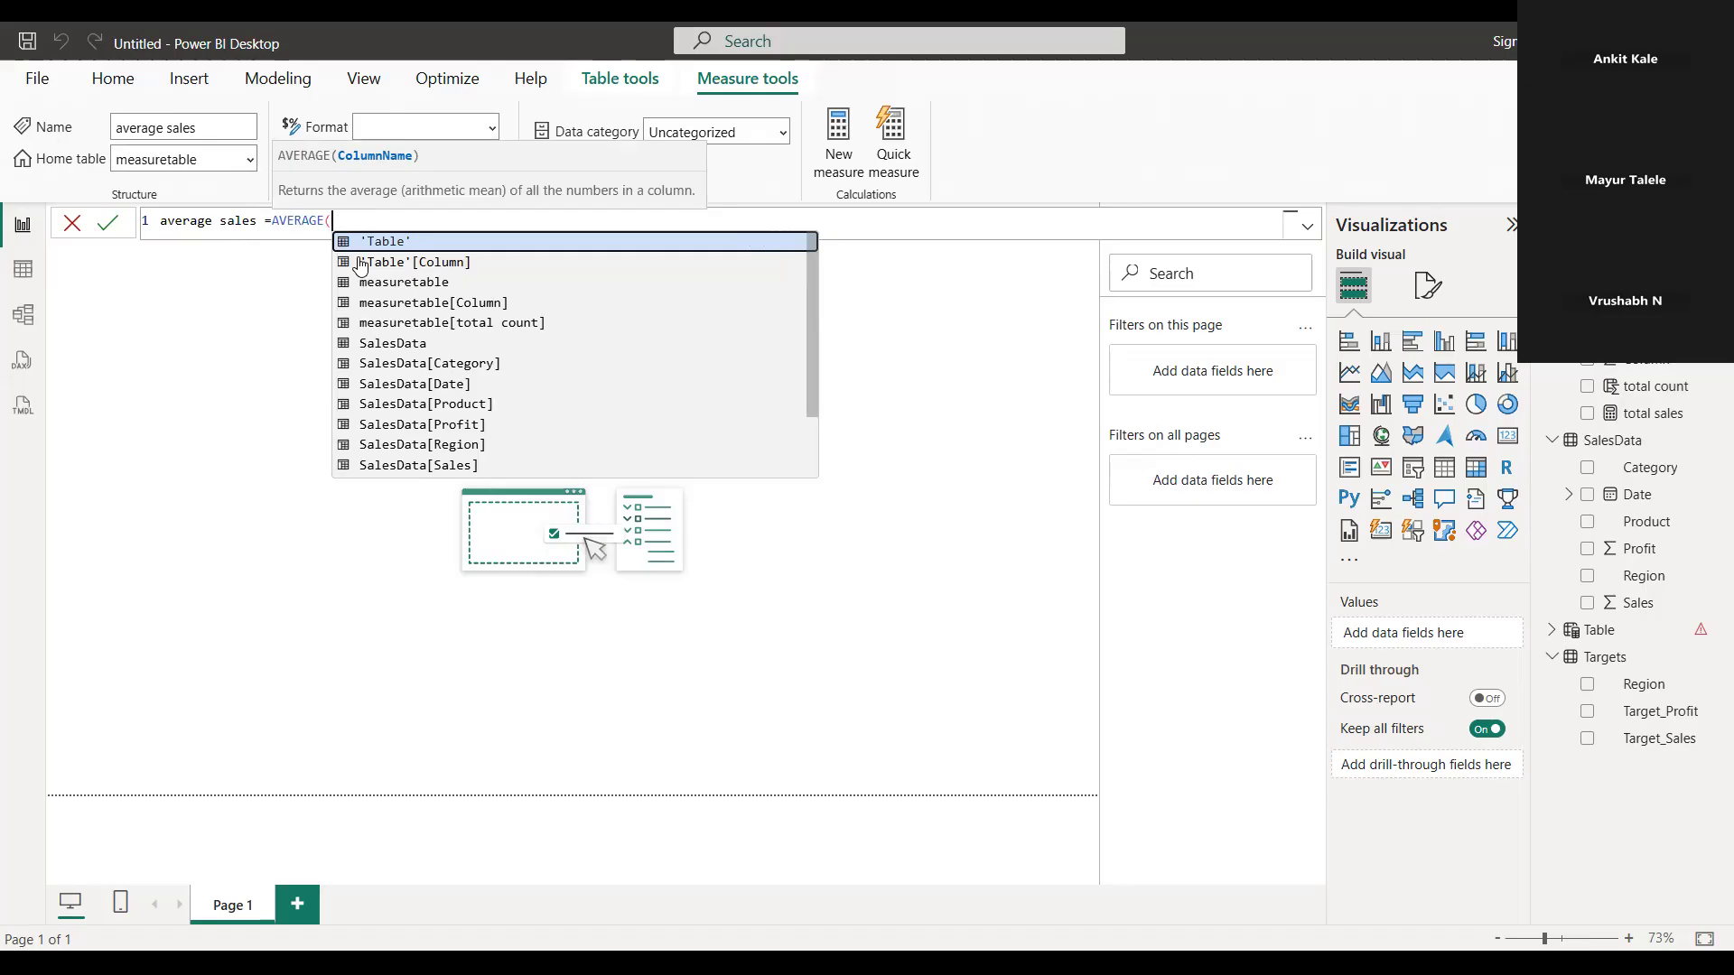
click(453, 465)
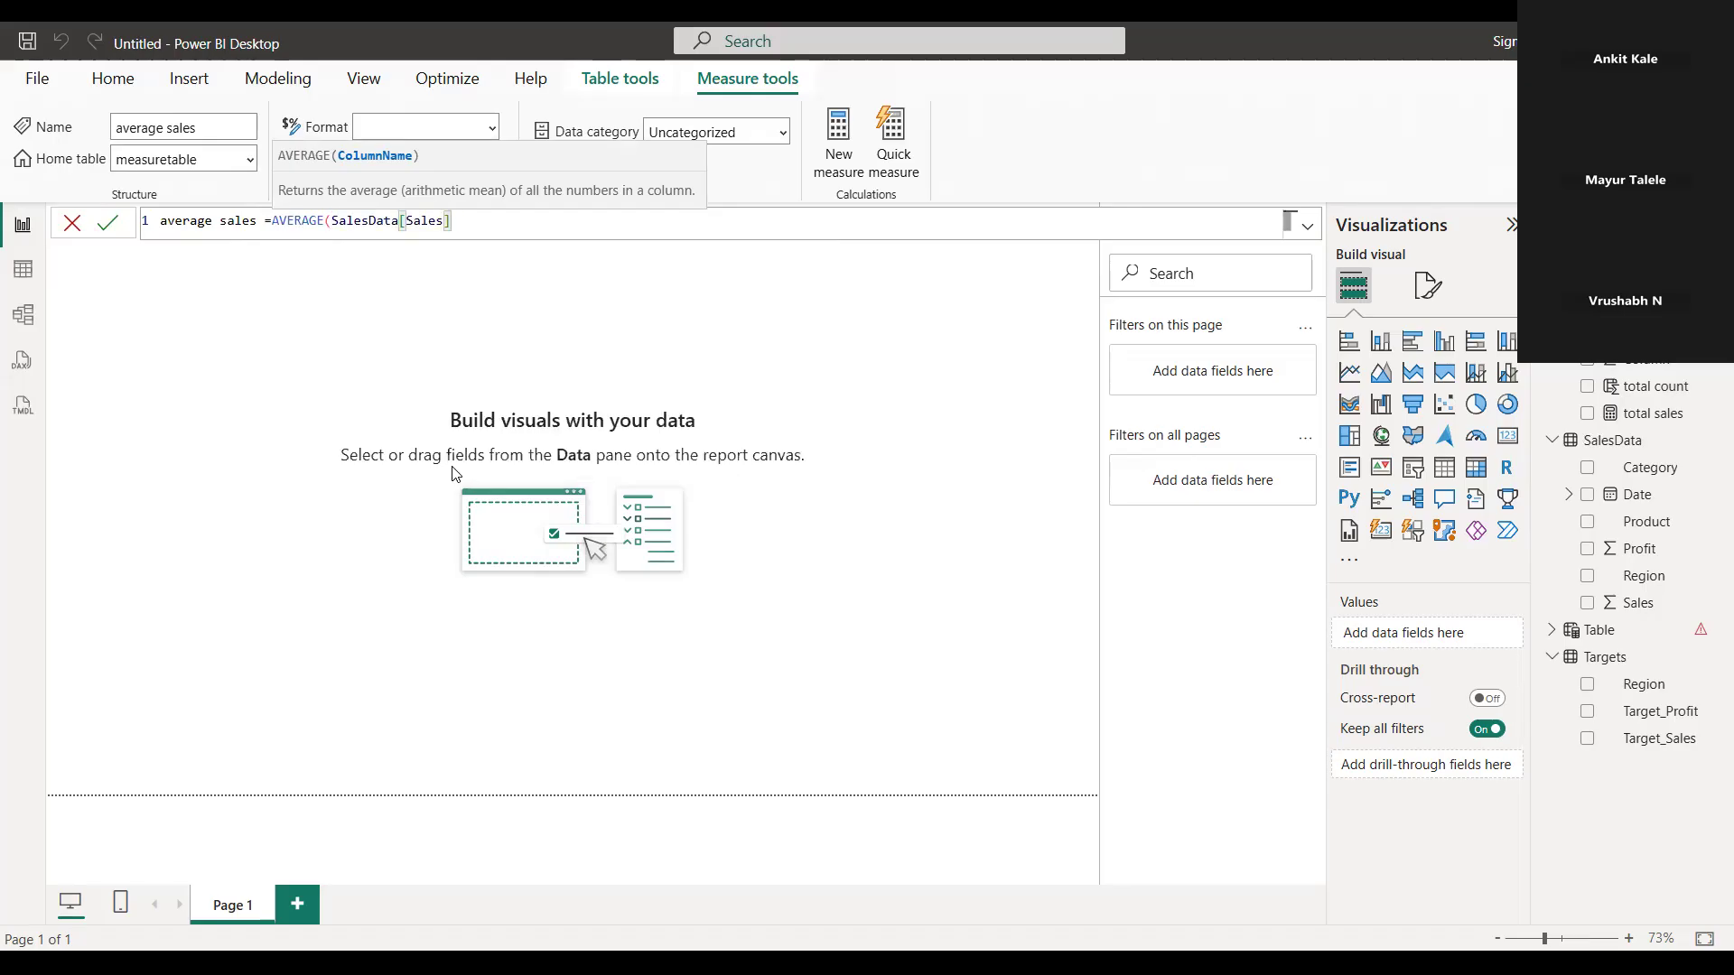
text())
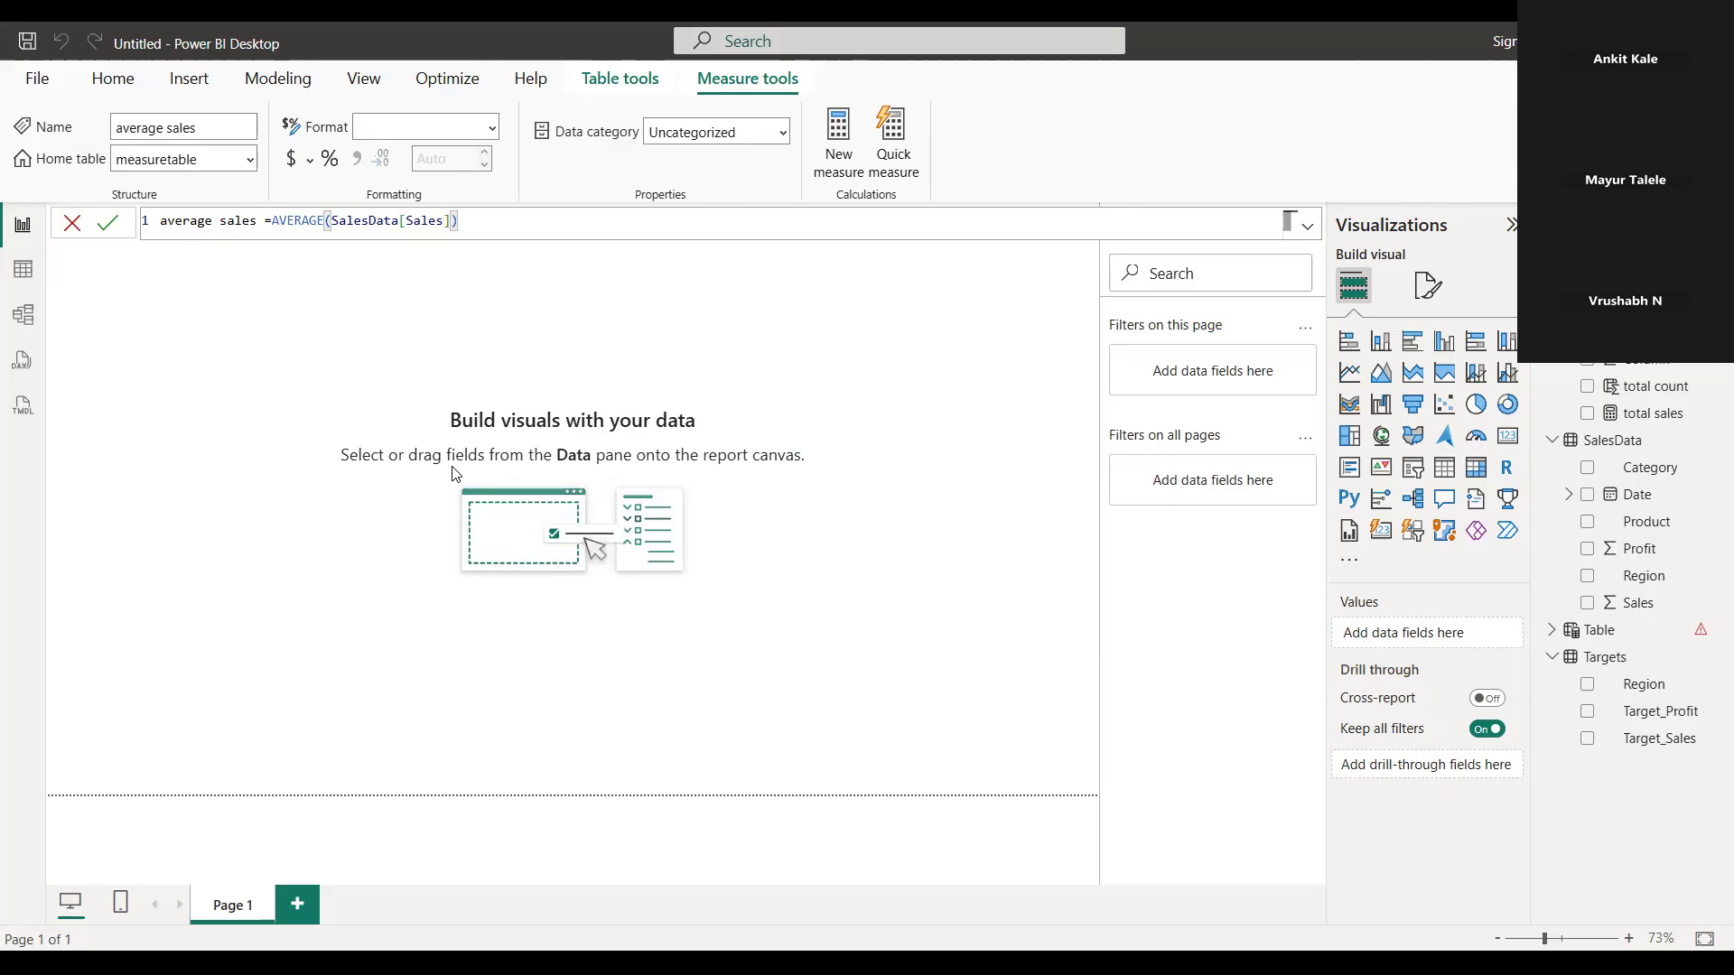
key(Return)
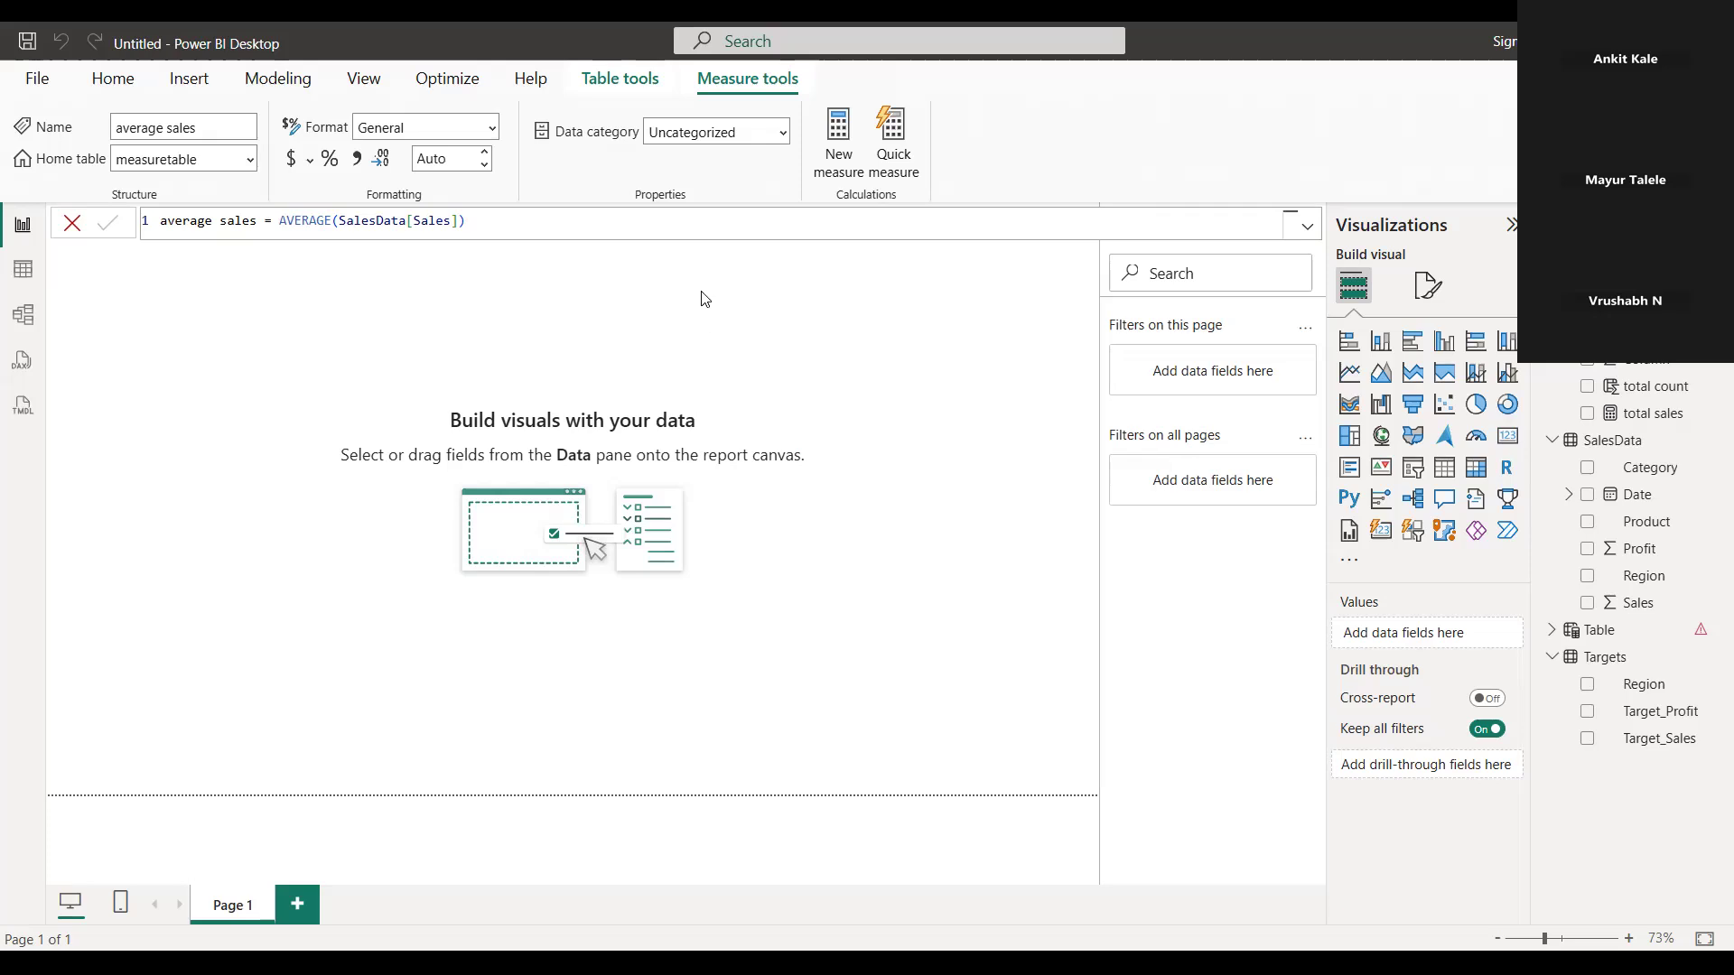
click(1309, 230)
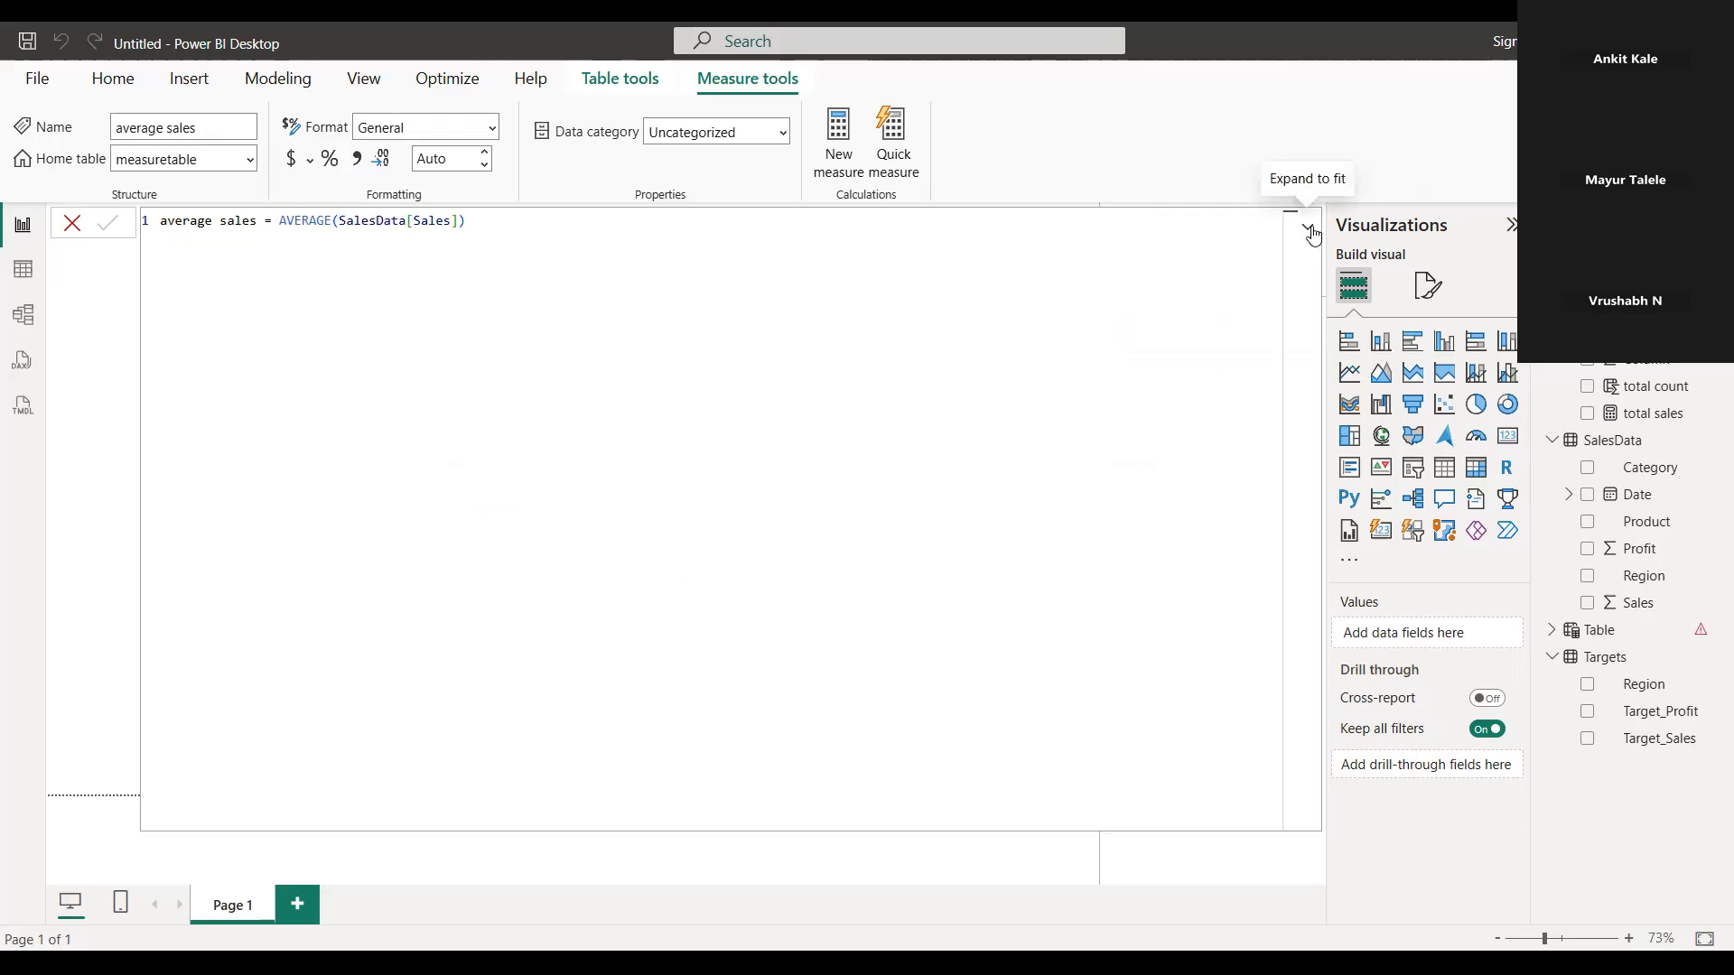
click(1308, 231)
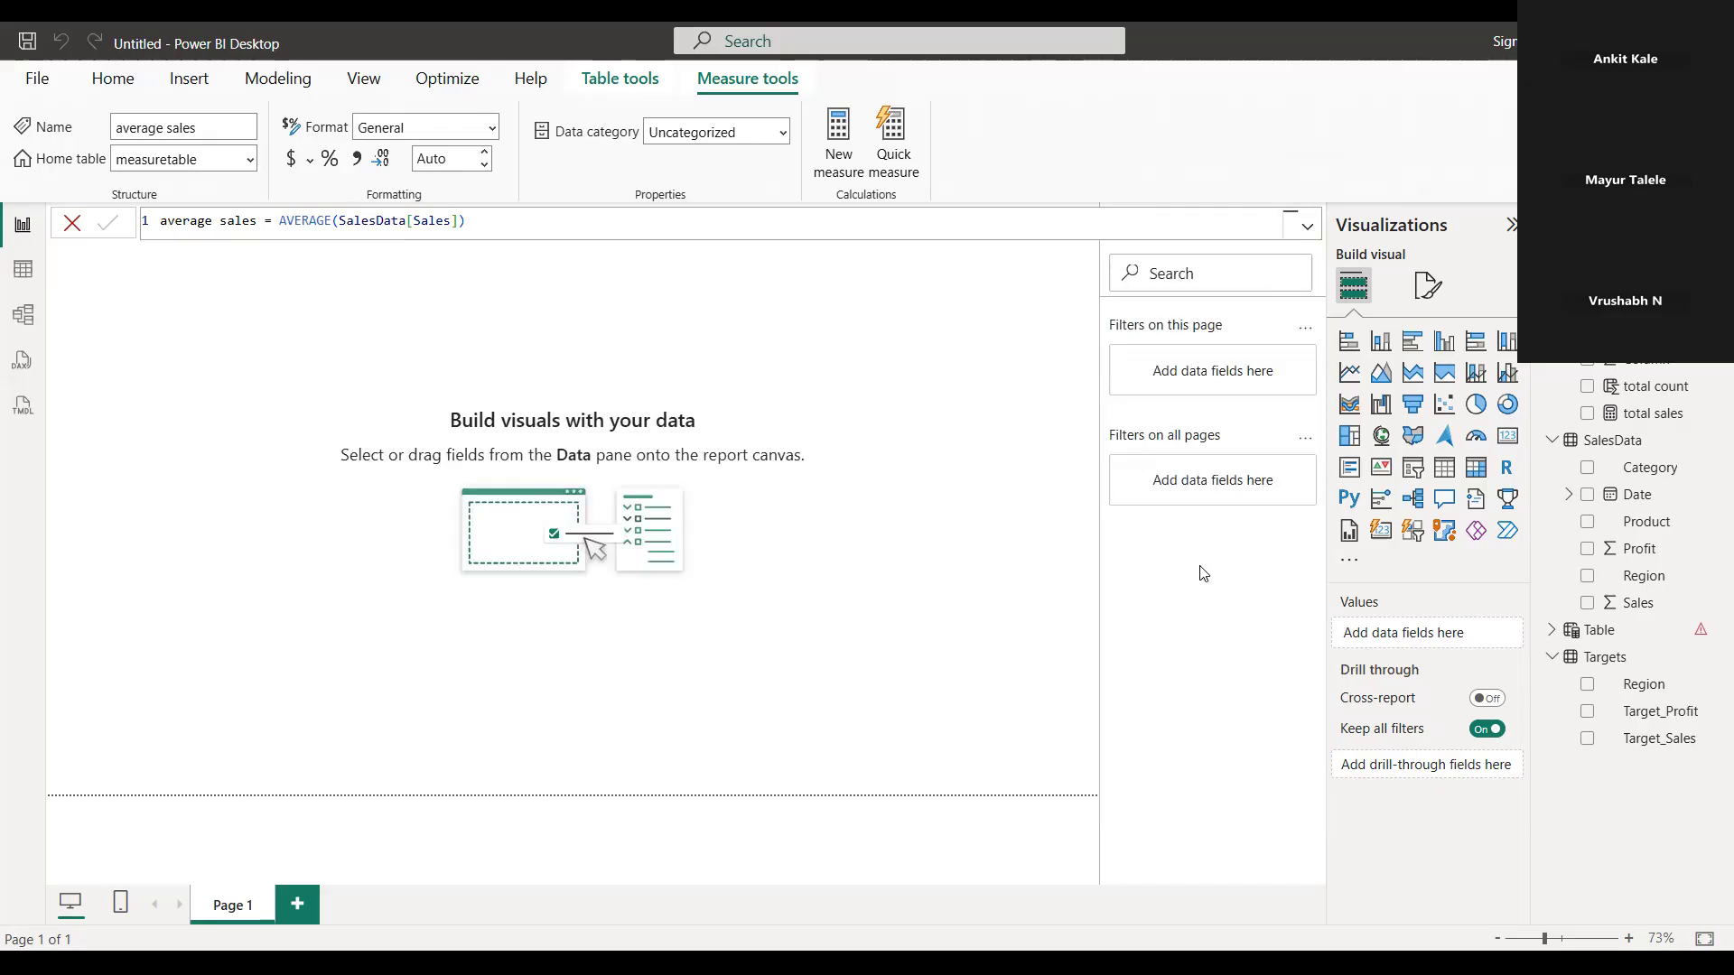
Add a card visual showing average sales, reduce its height and move it slightly down the page
click(1514, 450)
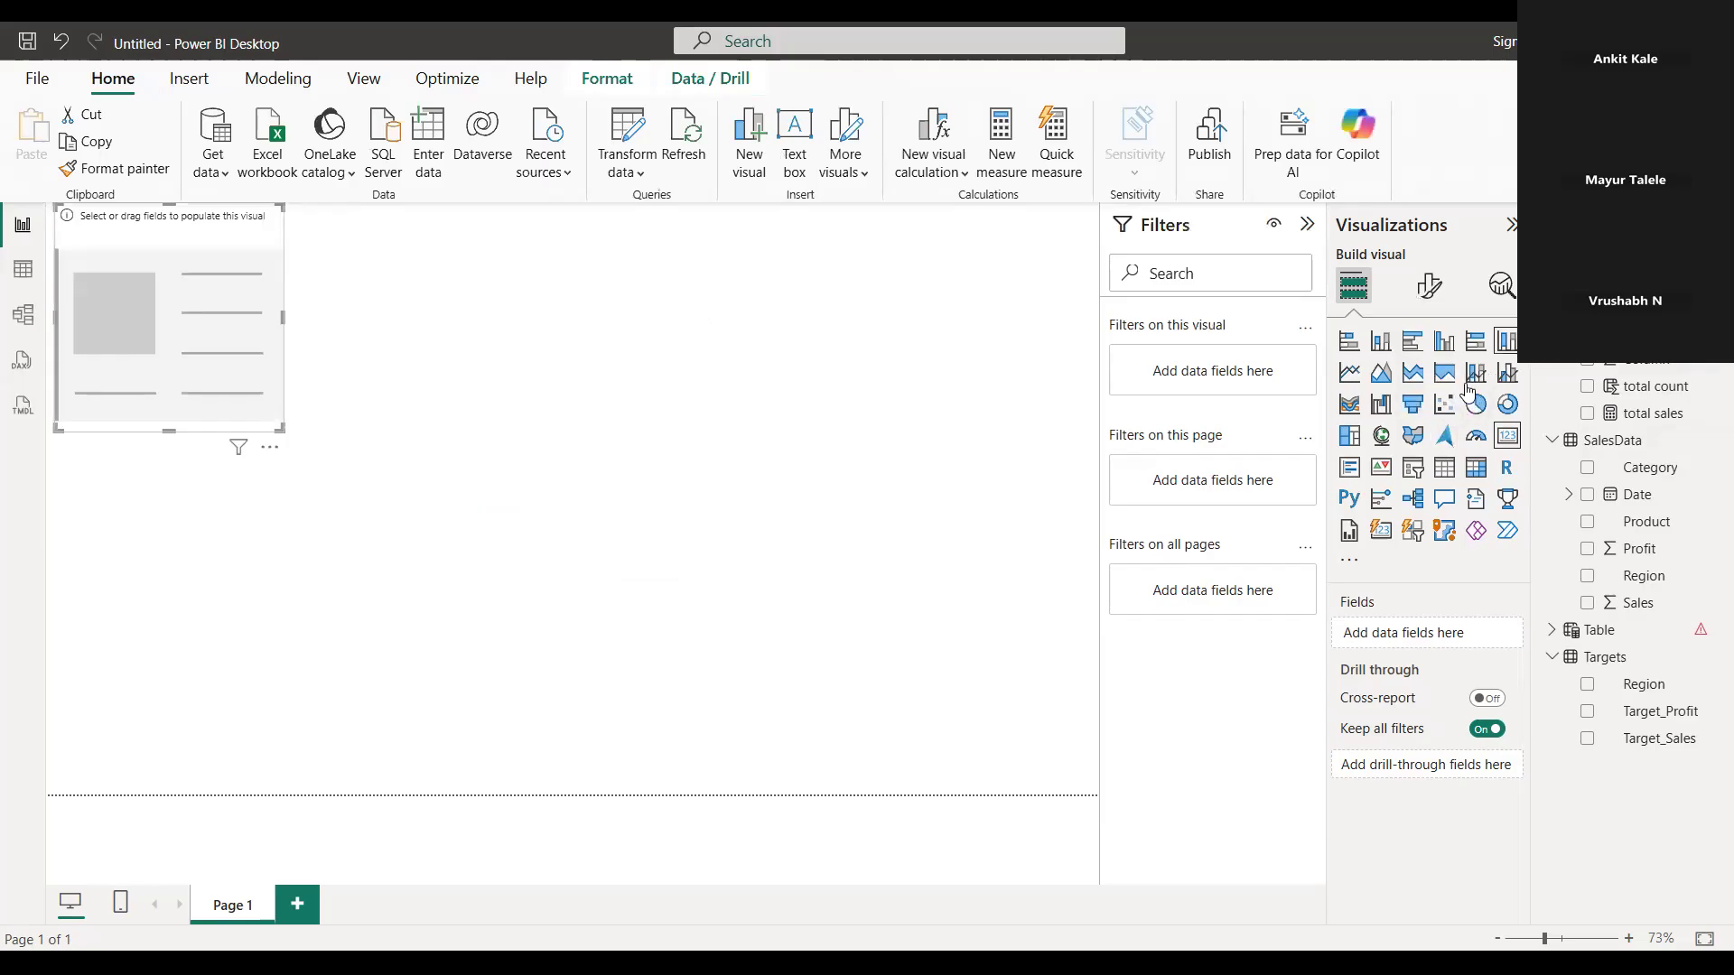
click(1587, 333)
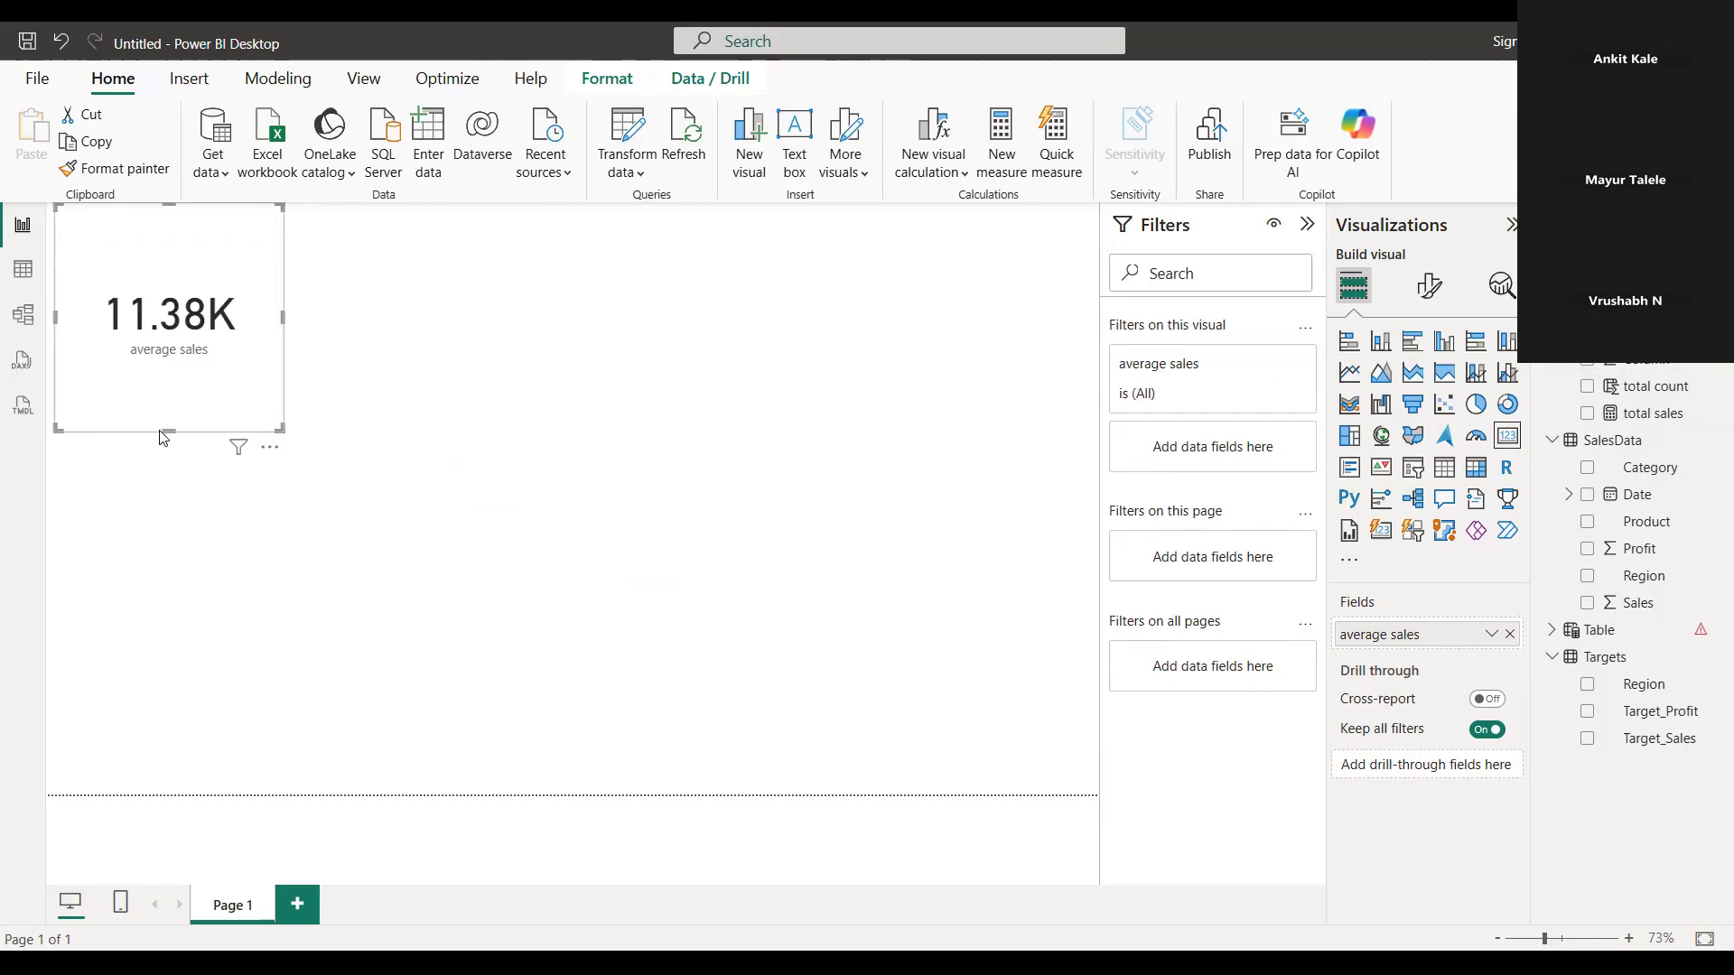
drag(166, 431, 172, 364)
drag(147, 279, 149, 339)
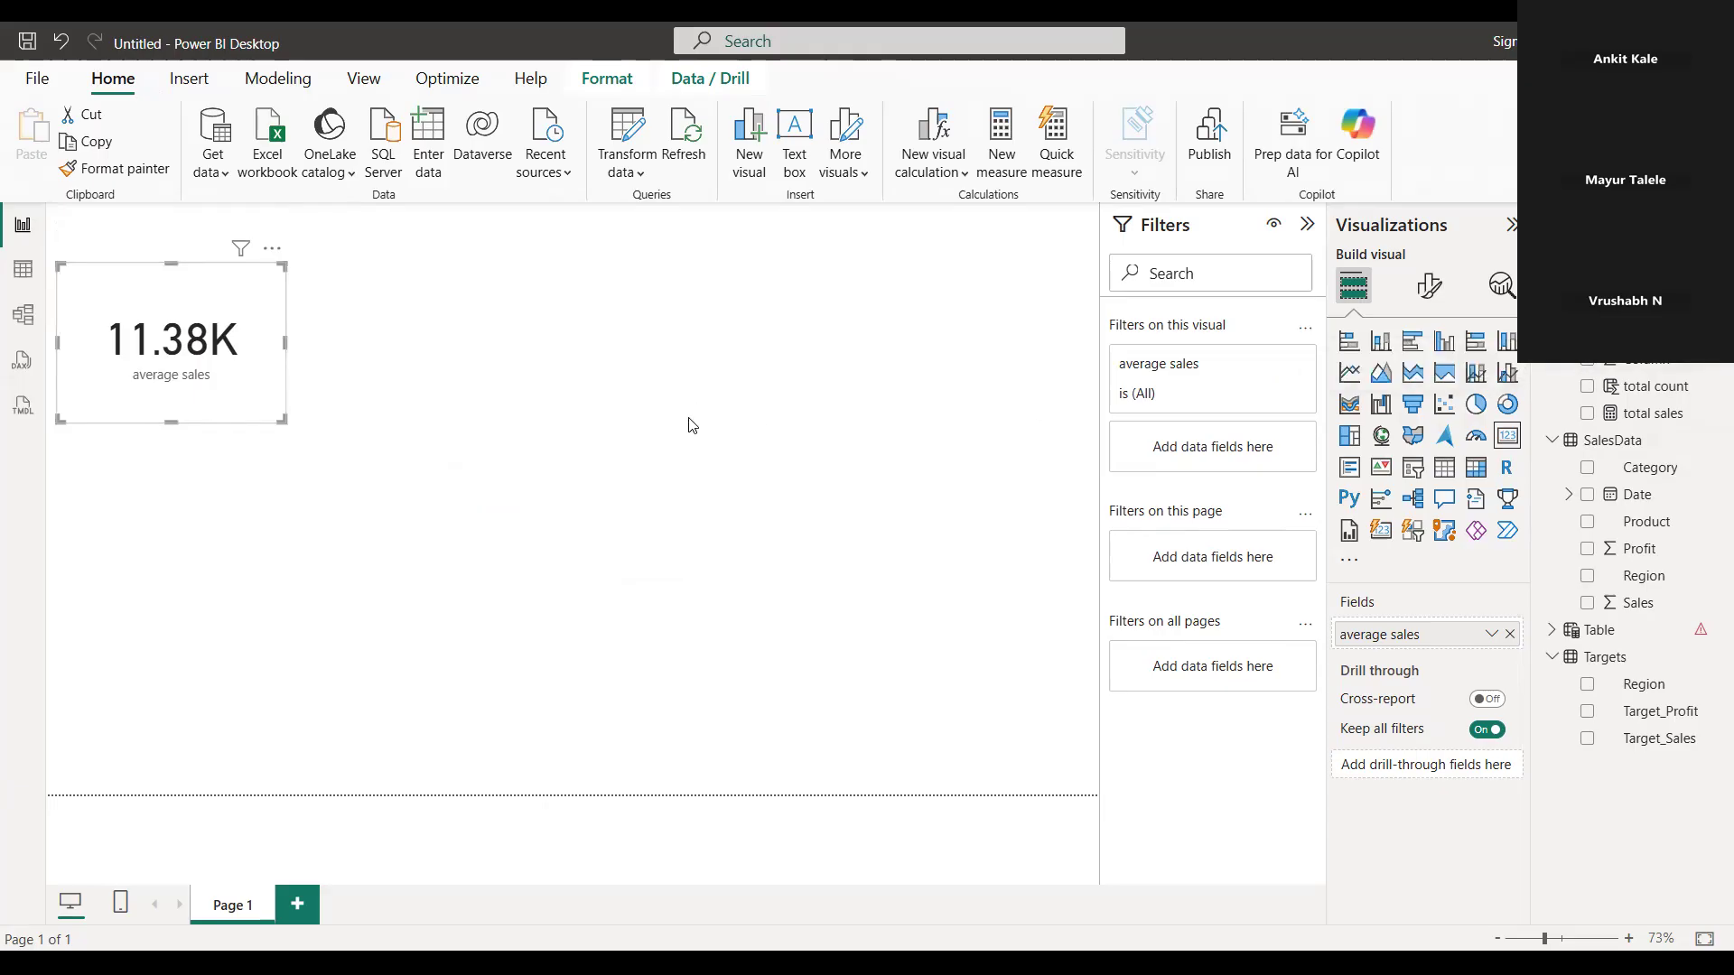
click(632, 412)
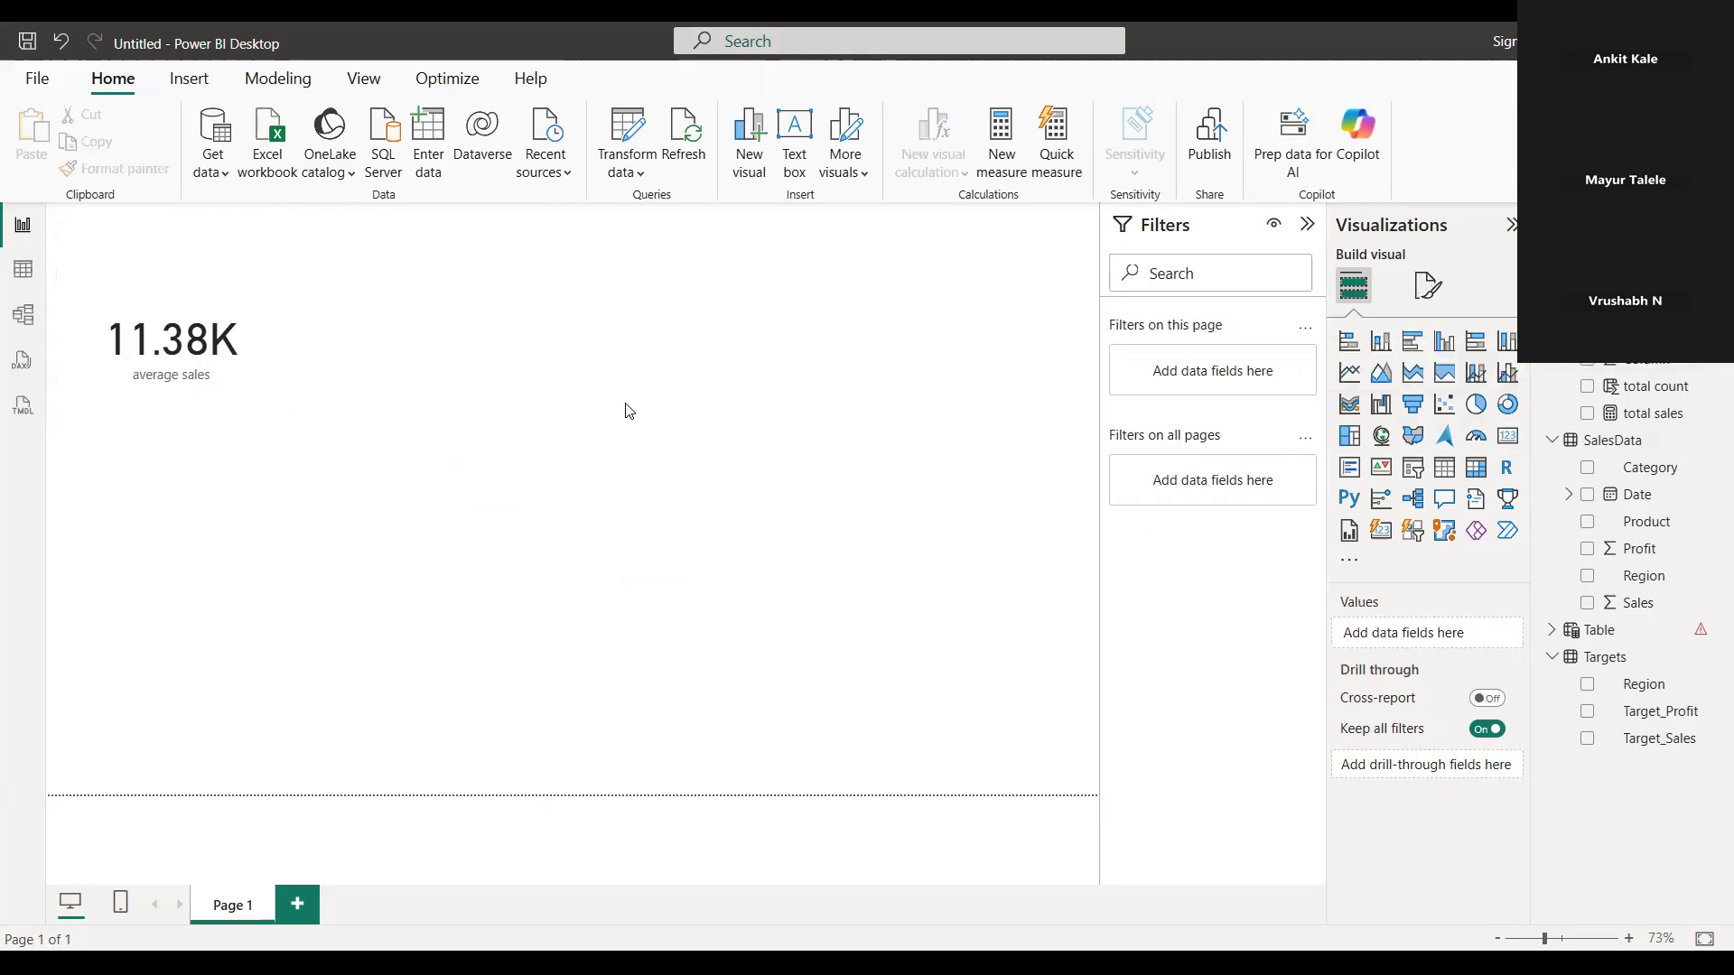
Add a second card showing total count and place it level with the average sales card, at the far side of the page
click(1506, 438)
click(1600, 360)
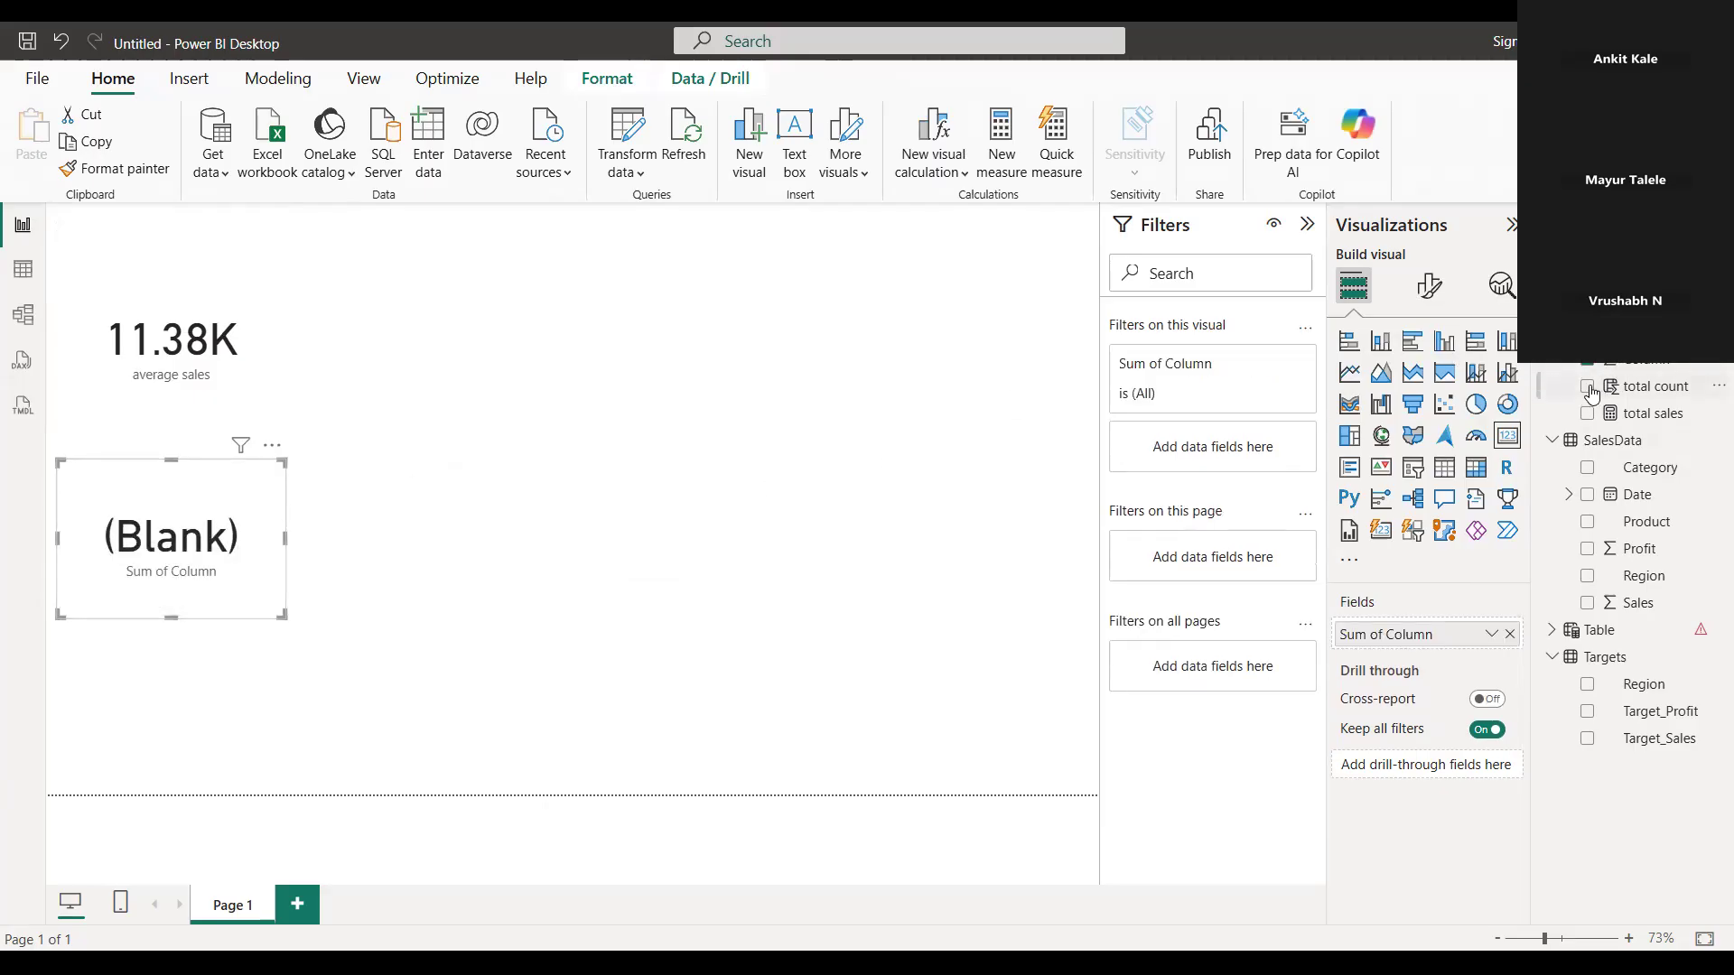
click(1587, 363)
click(1586, 385)
drag(251, 572, 958, 388)
click(1010, 521)
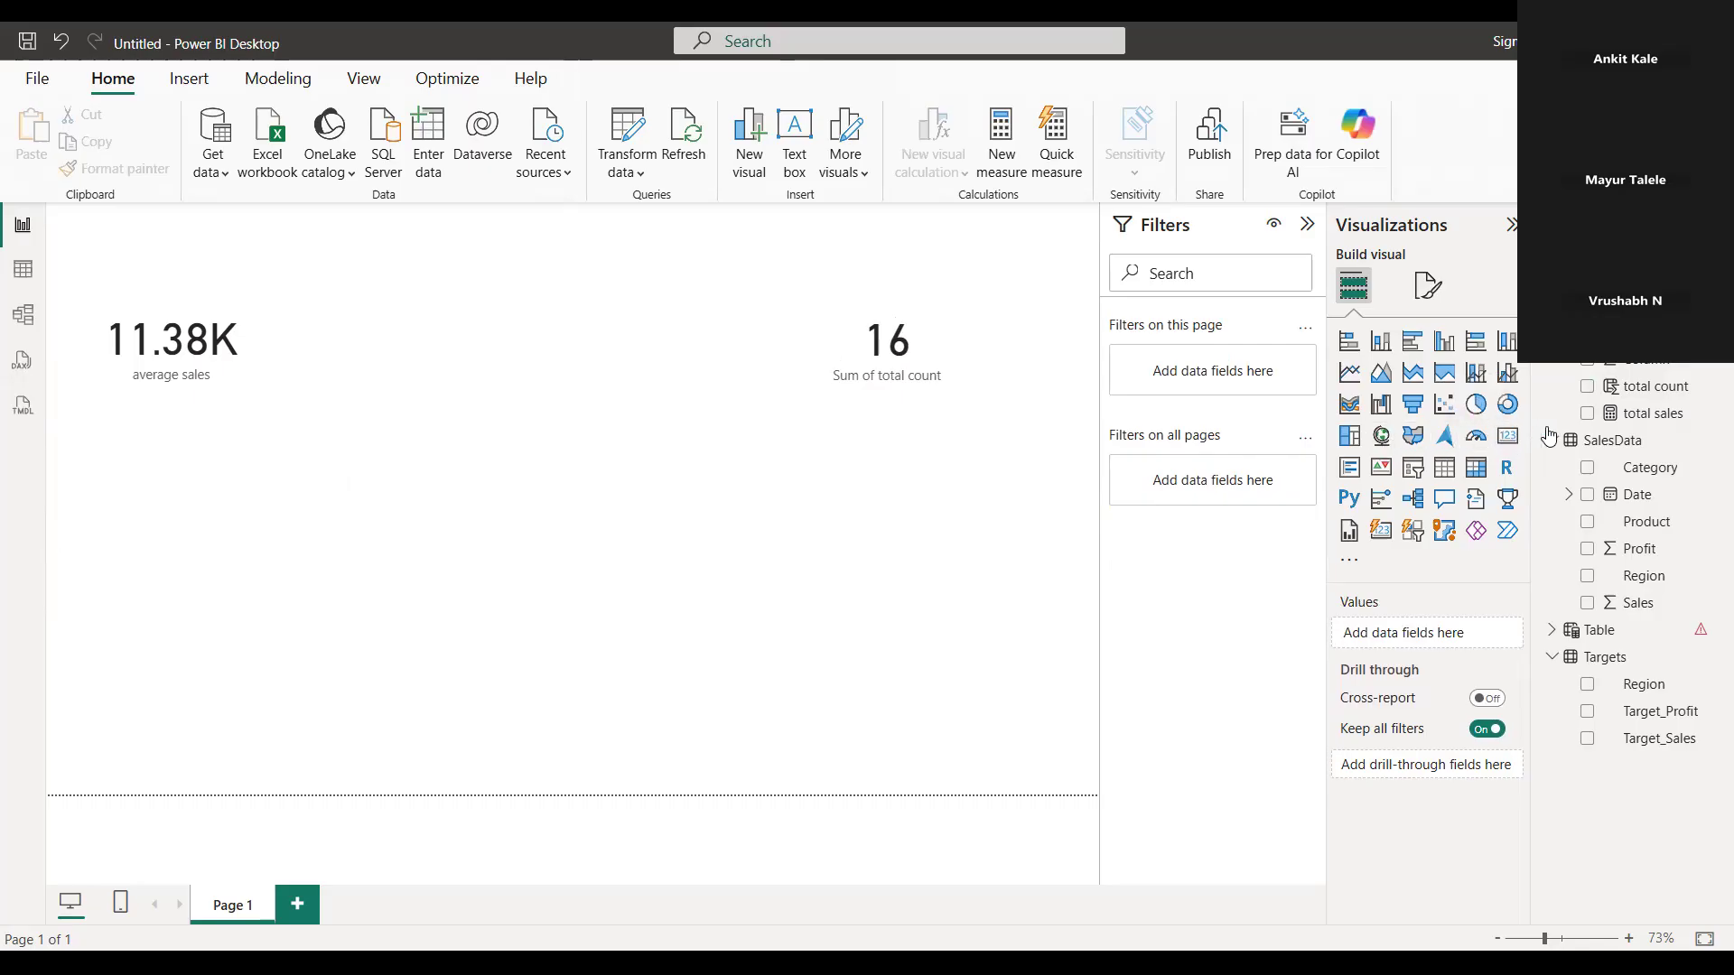
Add a card showing total sales and align it between the average sales and total count cards
click(1586, 413)
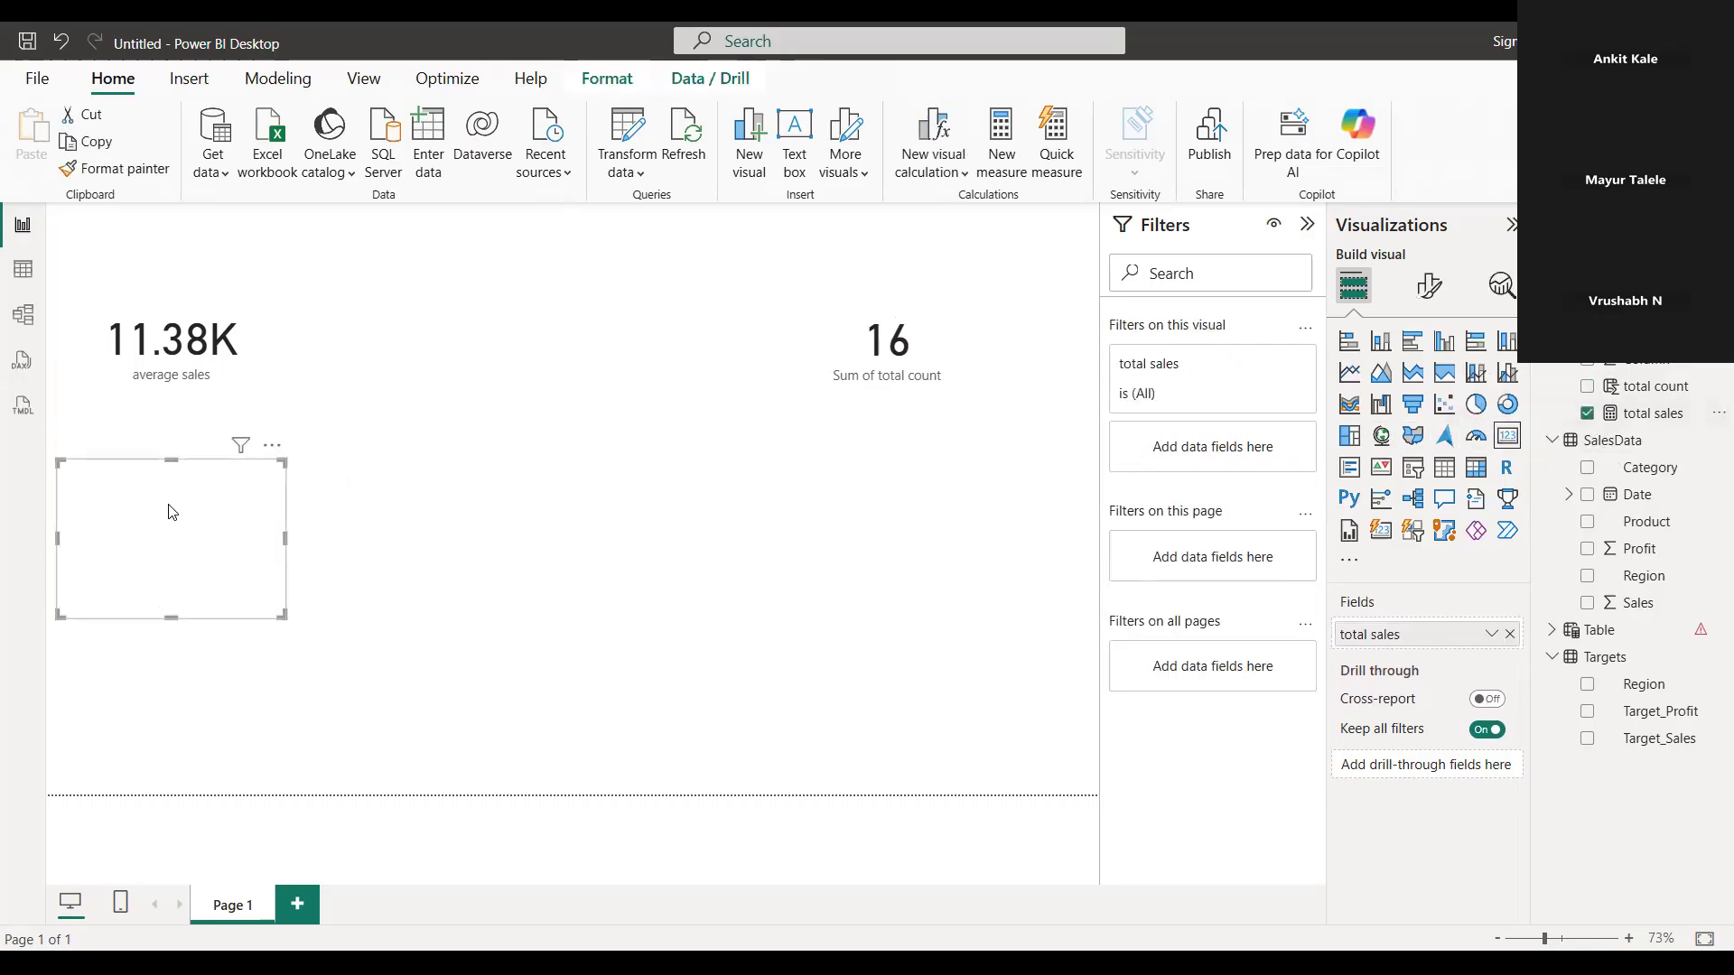
drag(205, 532, 561, 351)
click(262, 349)
click(542, 356)
drag(546, 341, 546, 326)
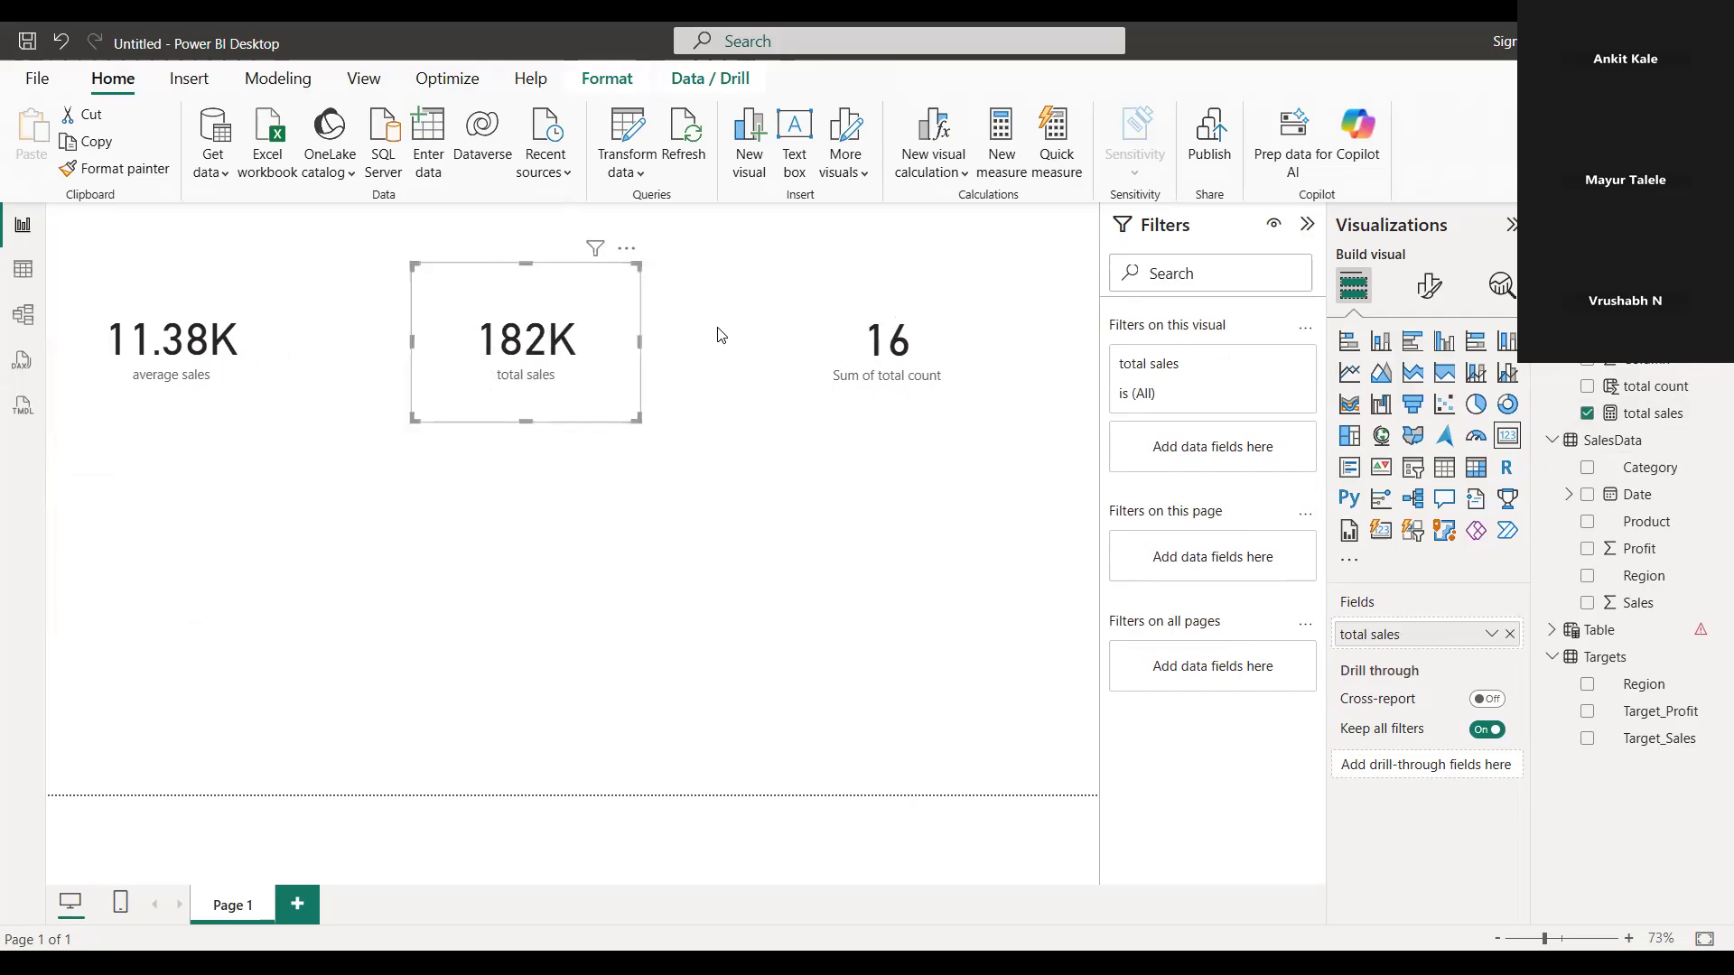
Remove the total count field from its card and add it back
click(908, 326)
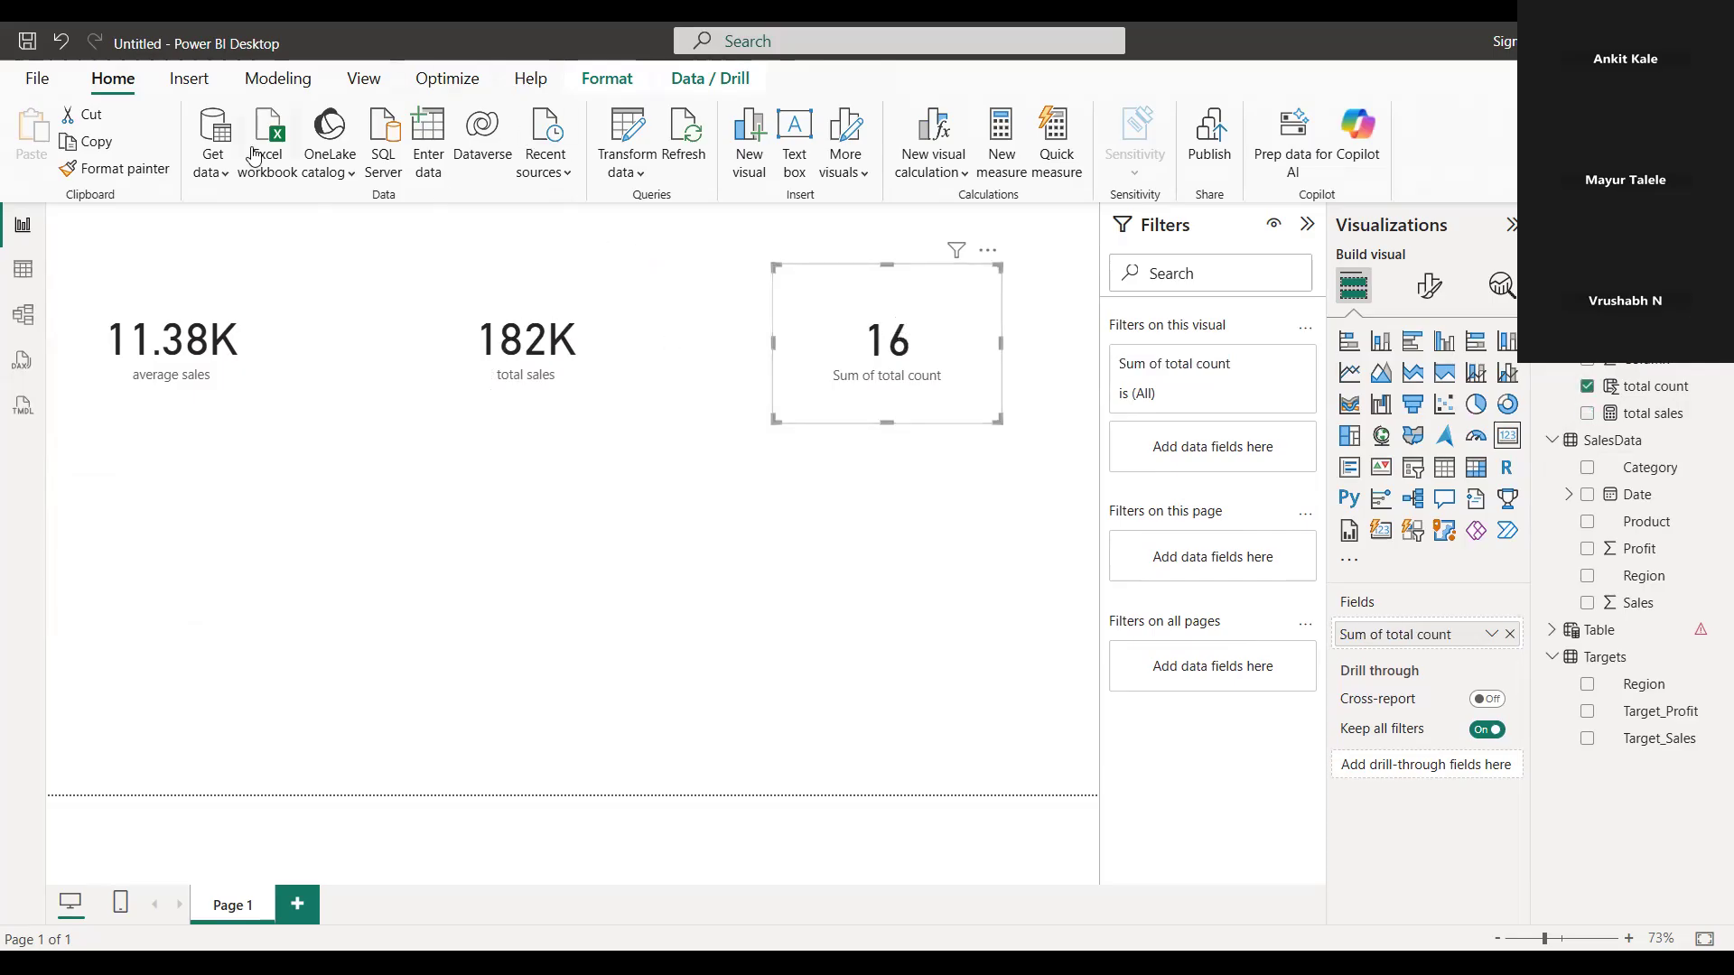
click(1588, 388)
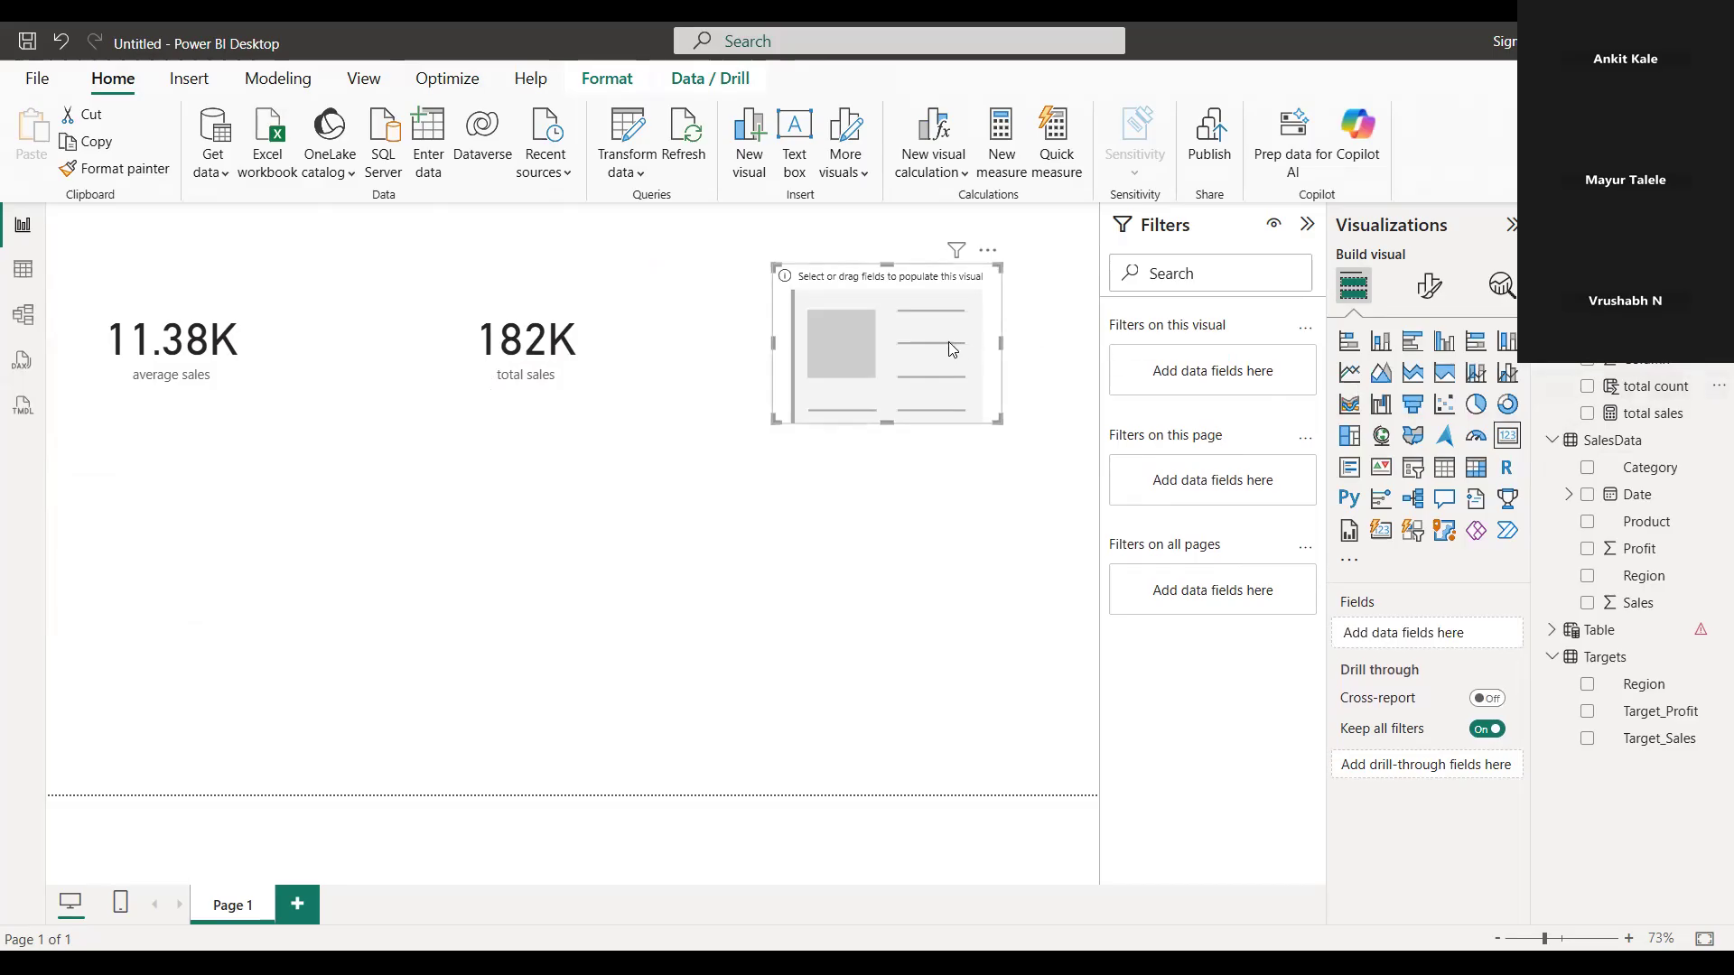
click(1587, 387)
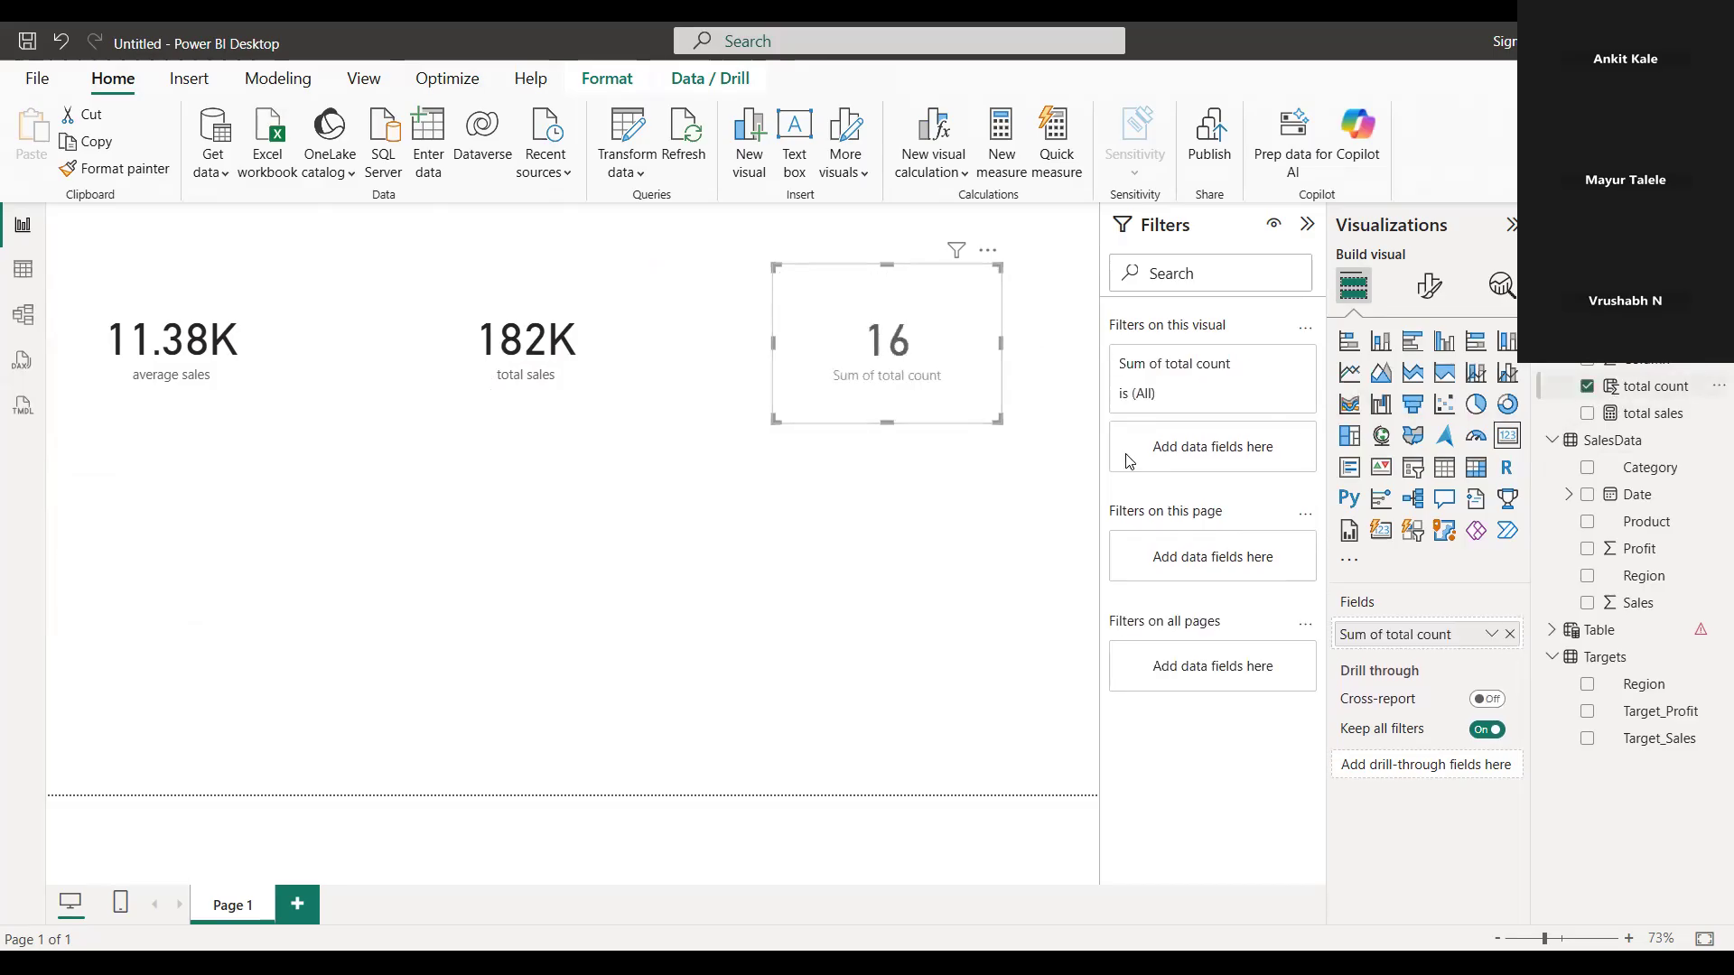
click(276, 79)
click(190, 80)
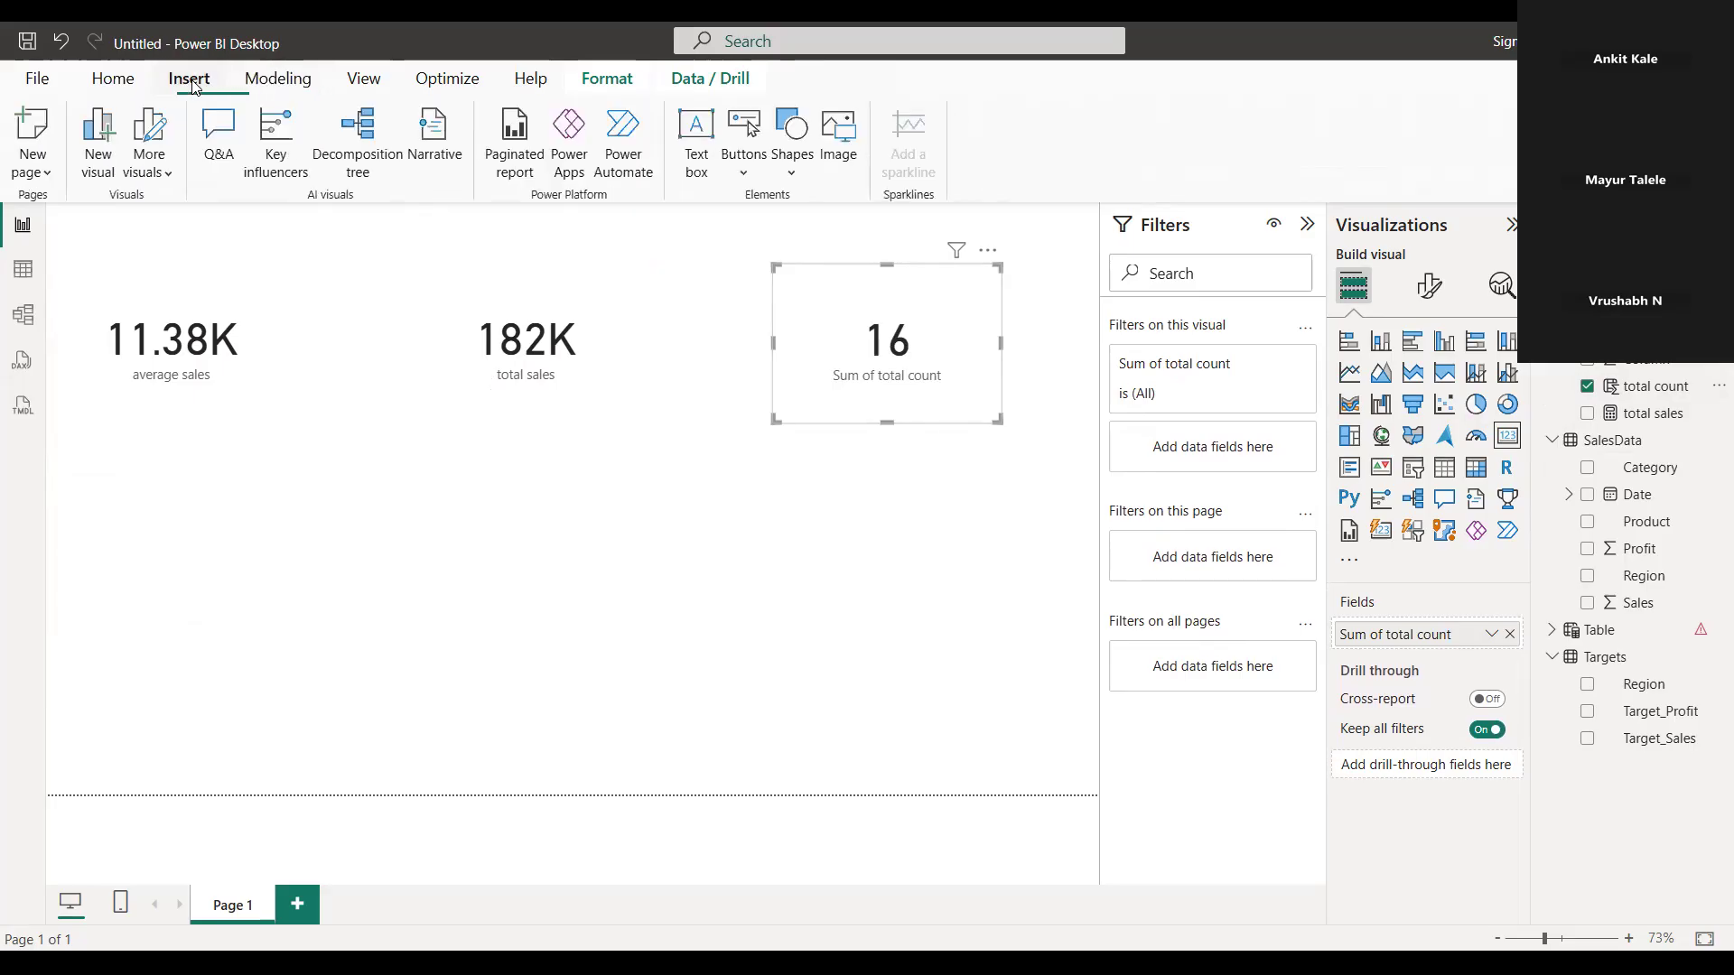
click(112, 78)
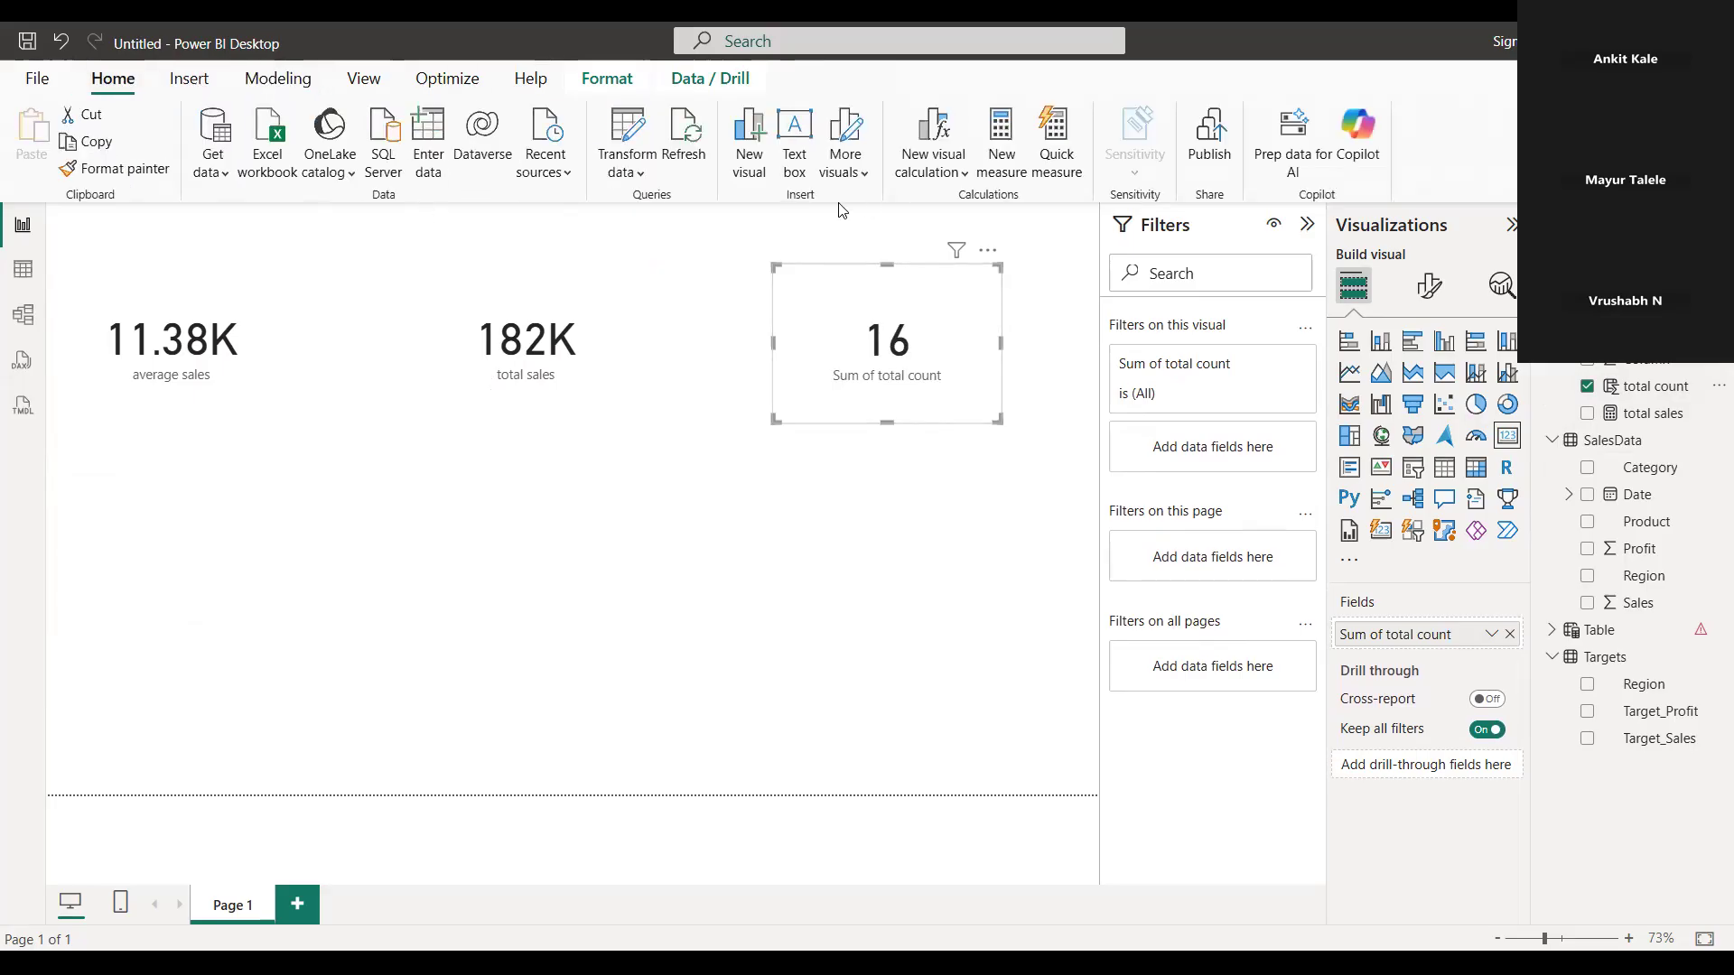
click(144, 323)
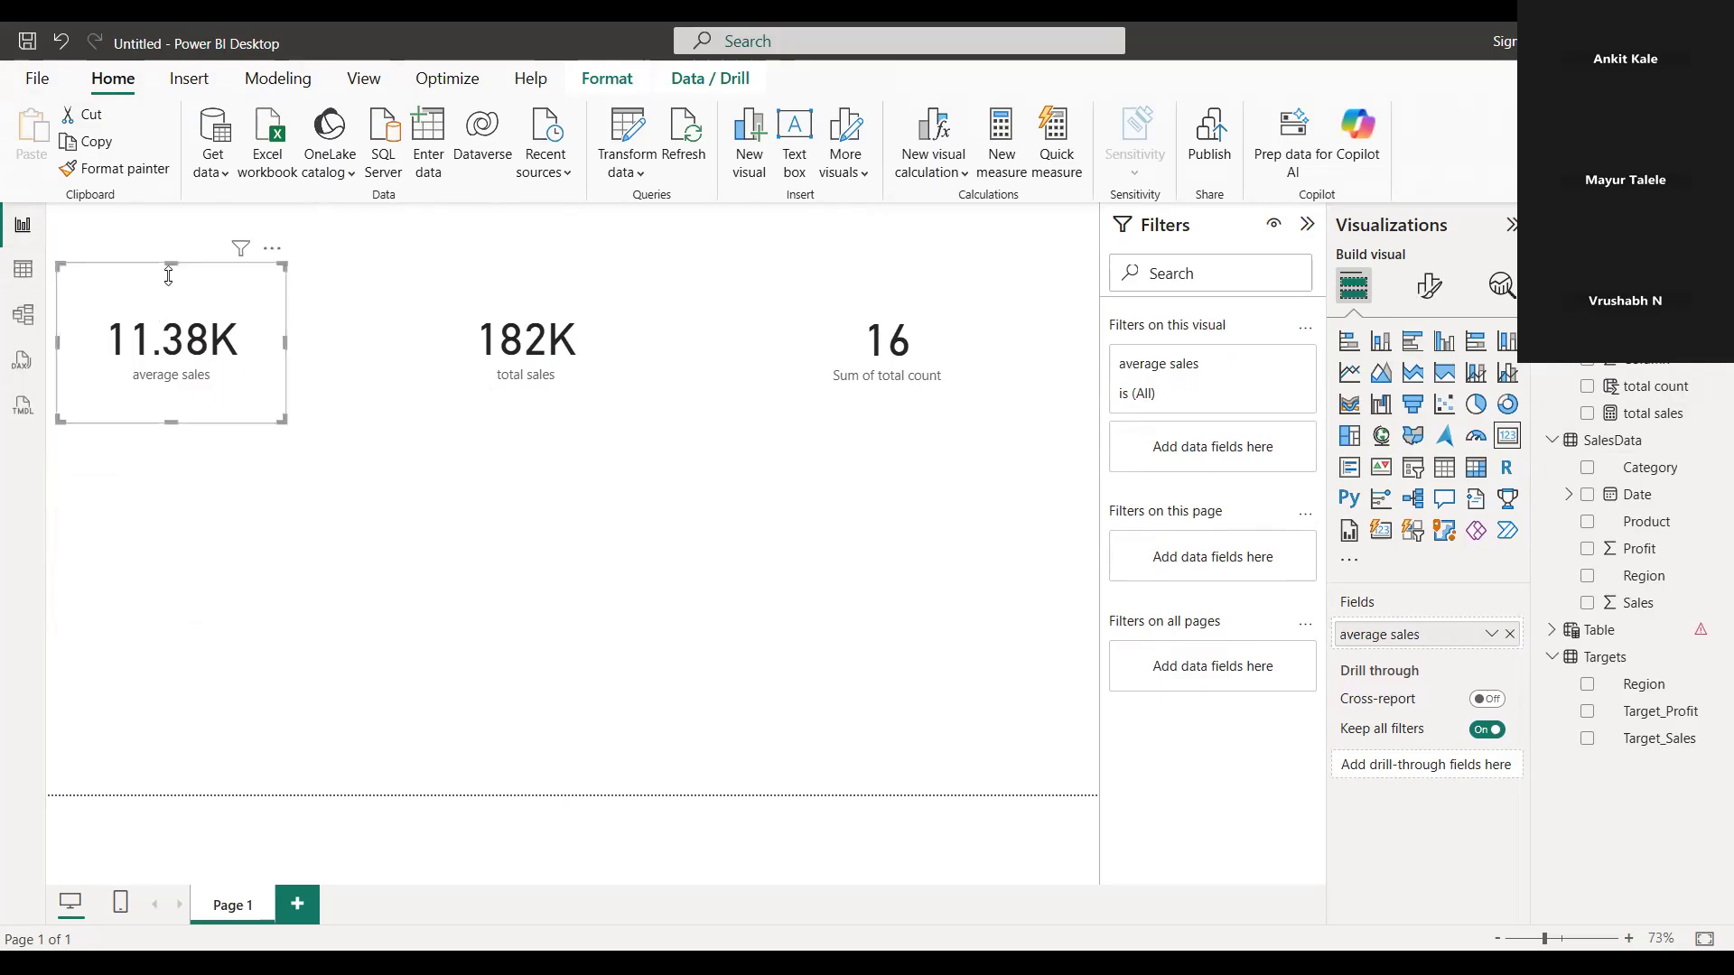
click(186, 83)
click(37, 78)
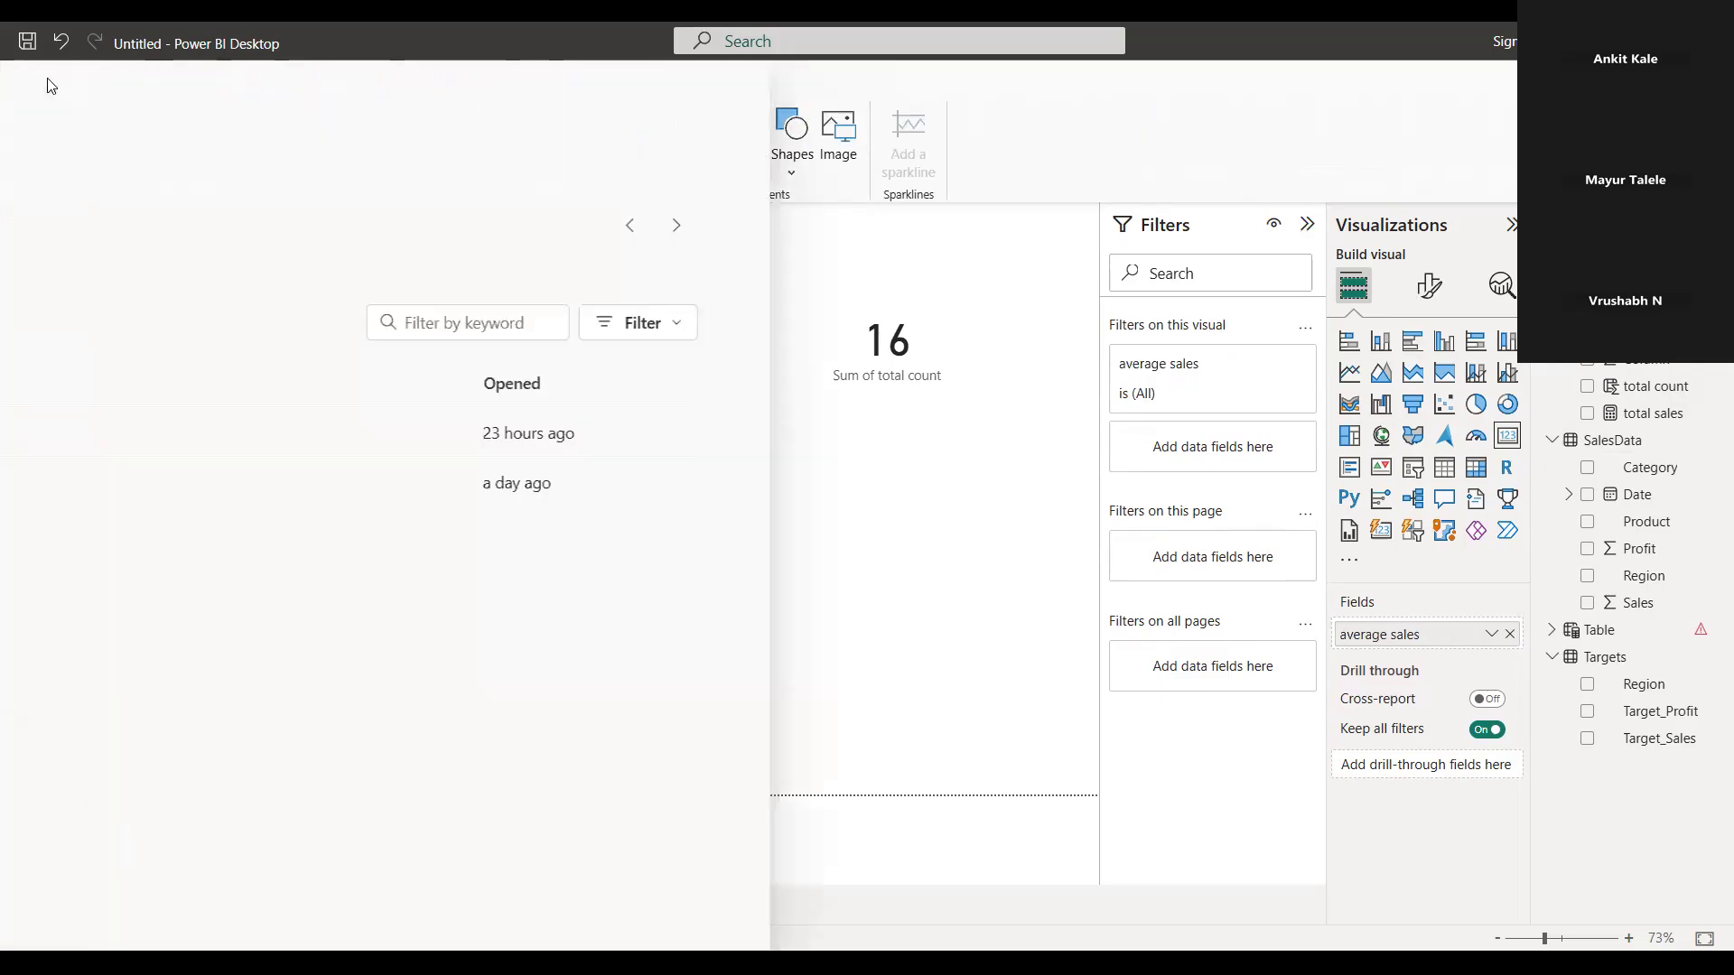
click(36, 86)
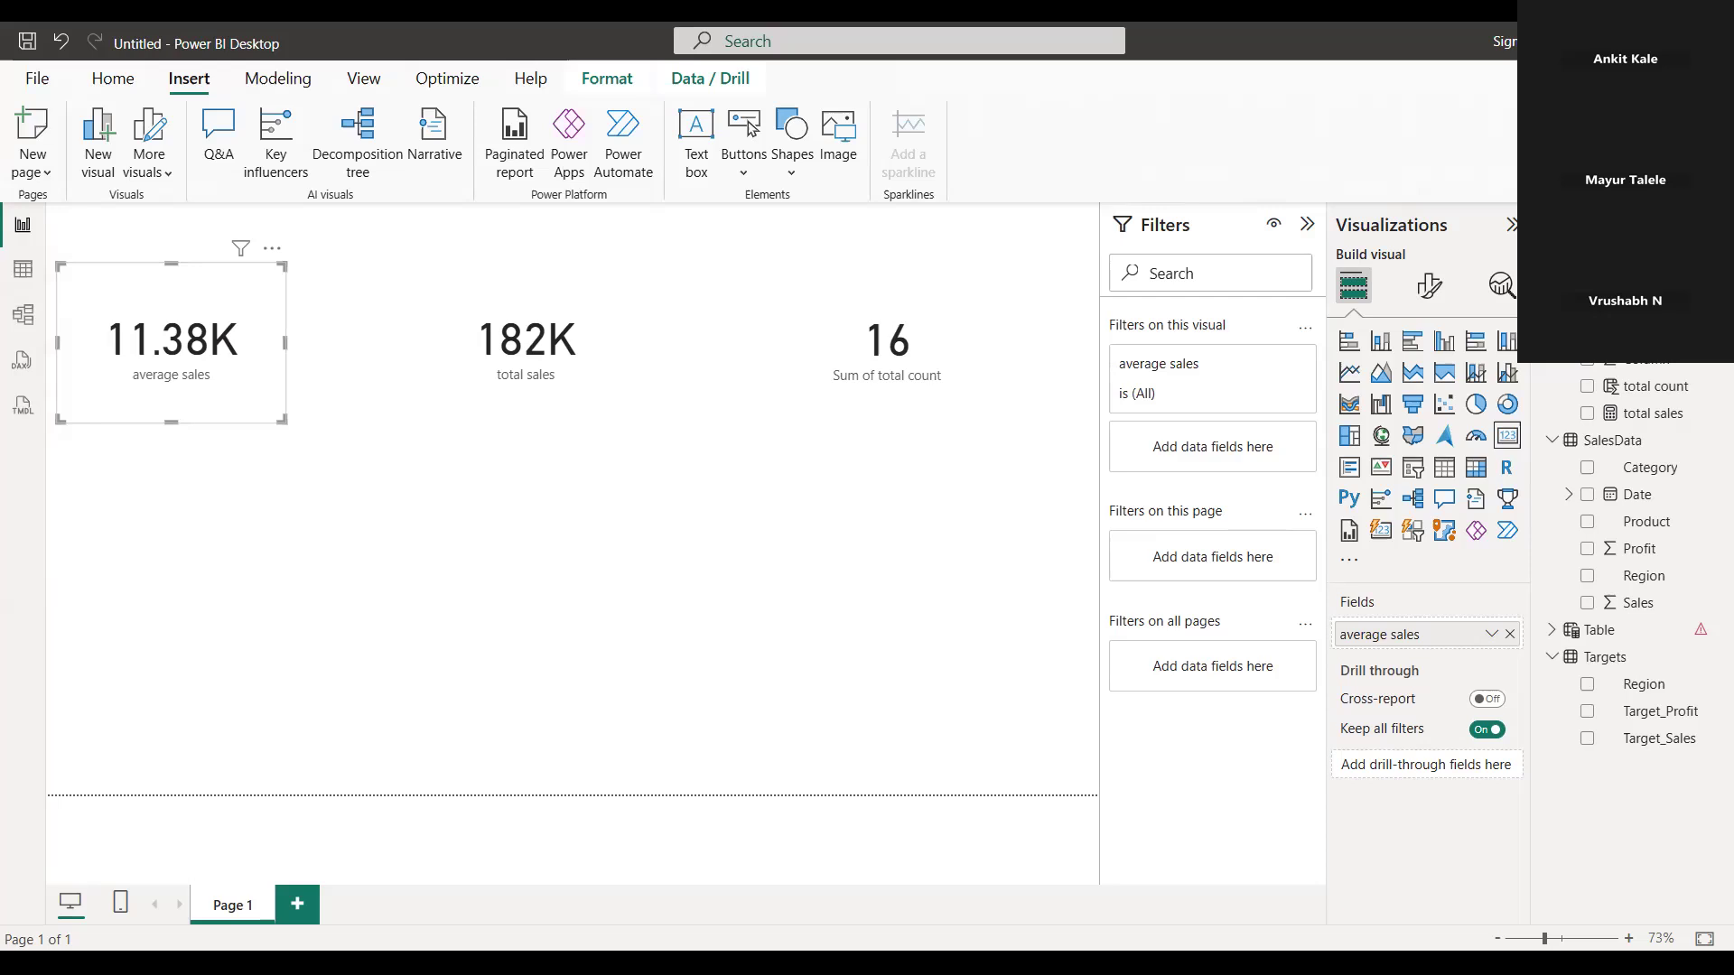
click(358, 89)
click(277, 79)
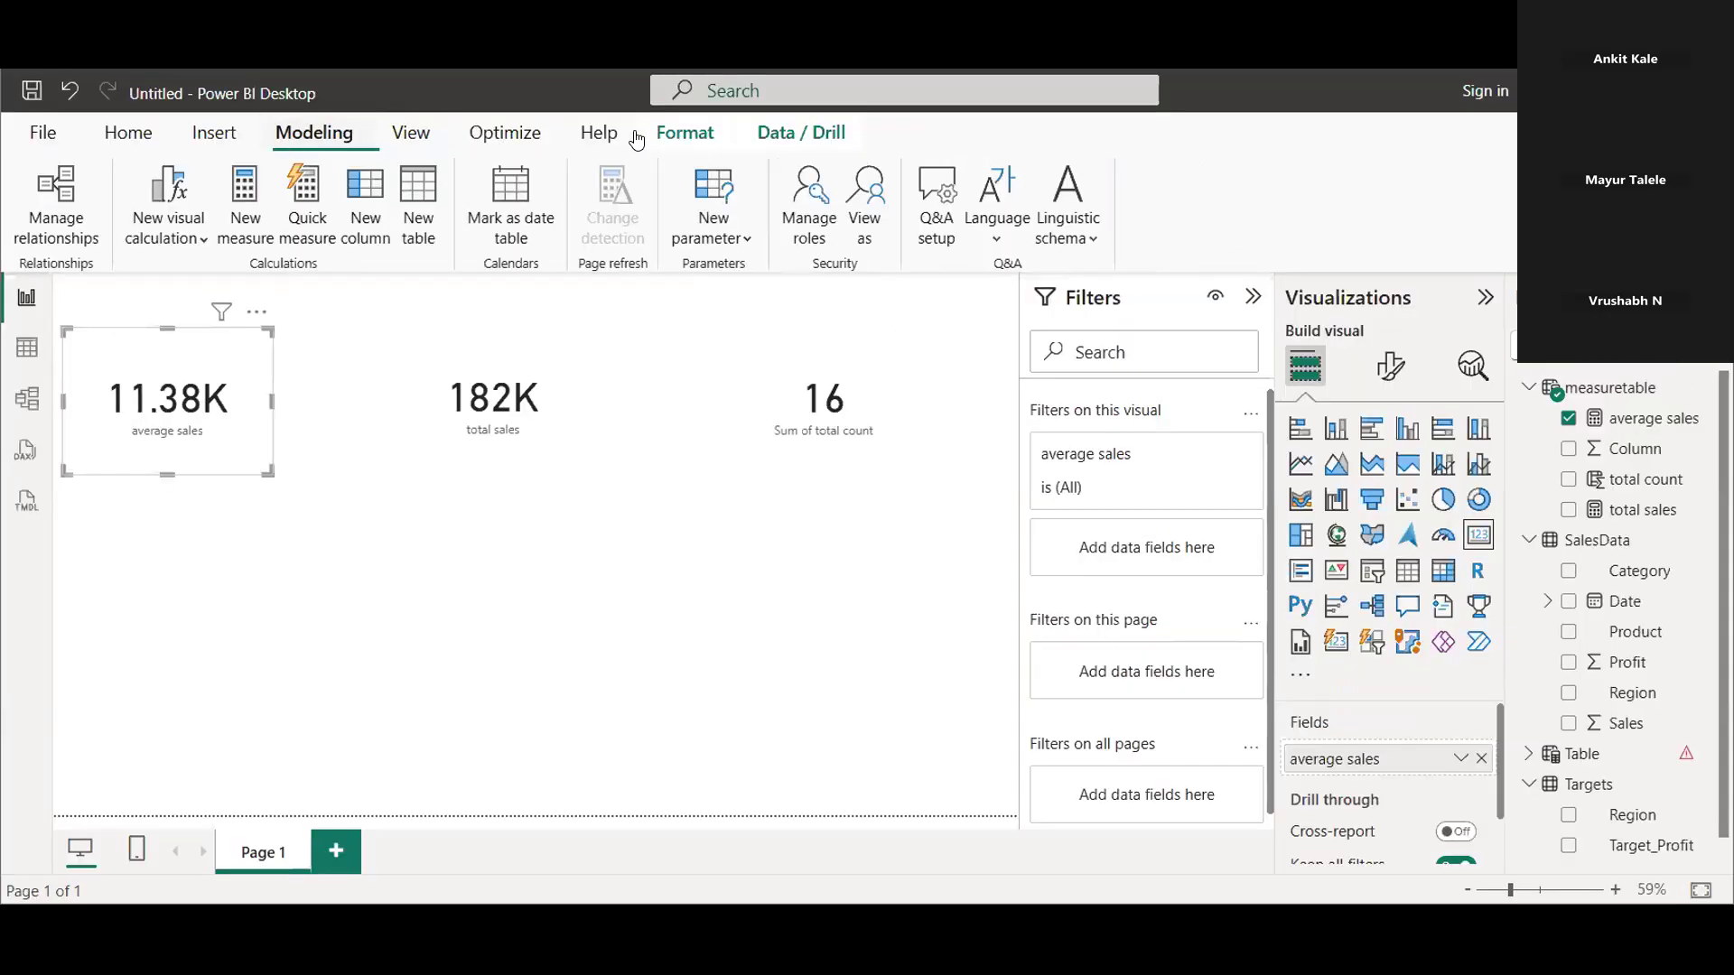
click(596, 136)
click(503, 134)
click(410, 134)
click(217, 134)
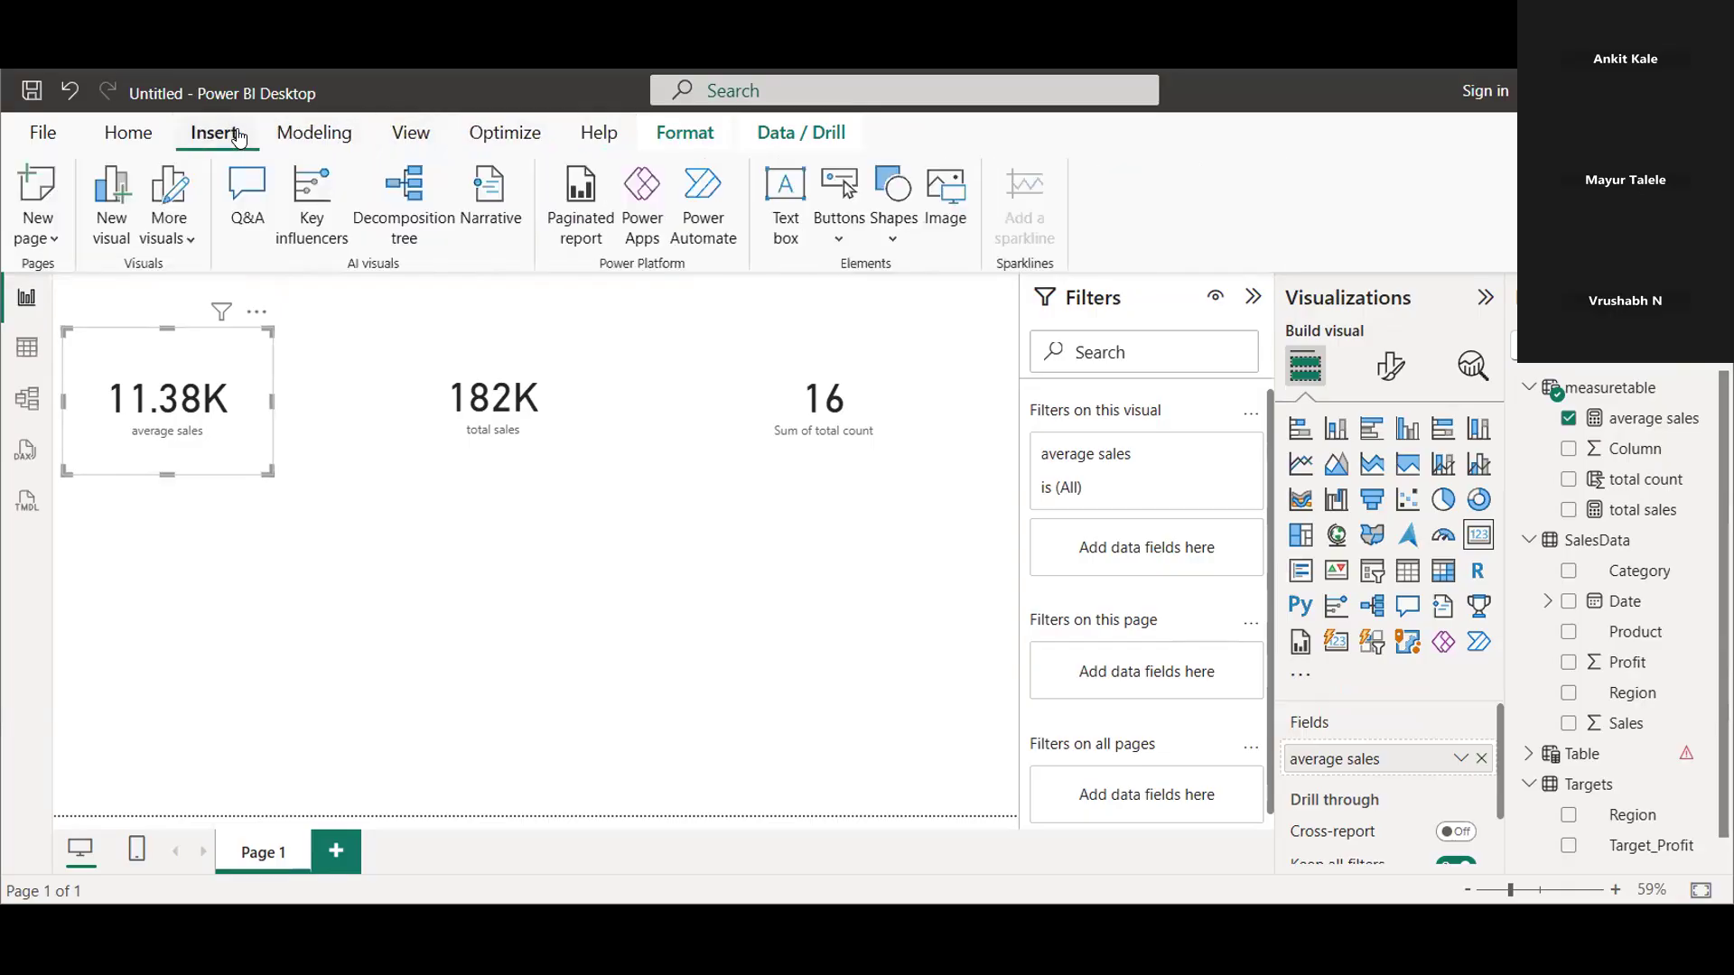
click(775, 135)
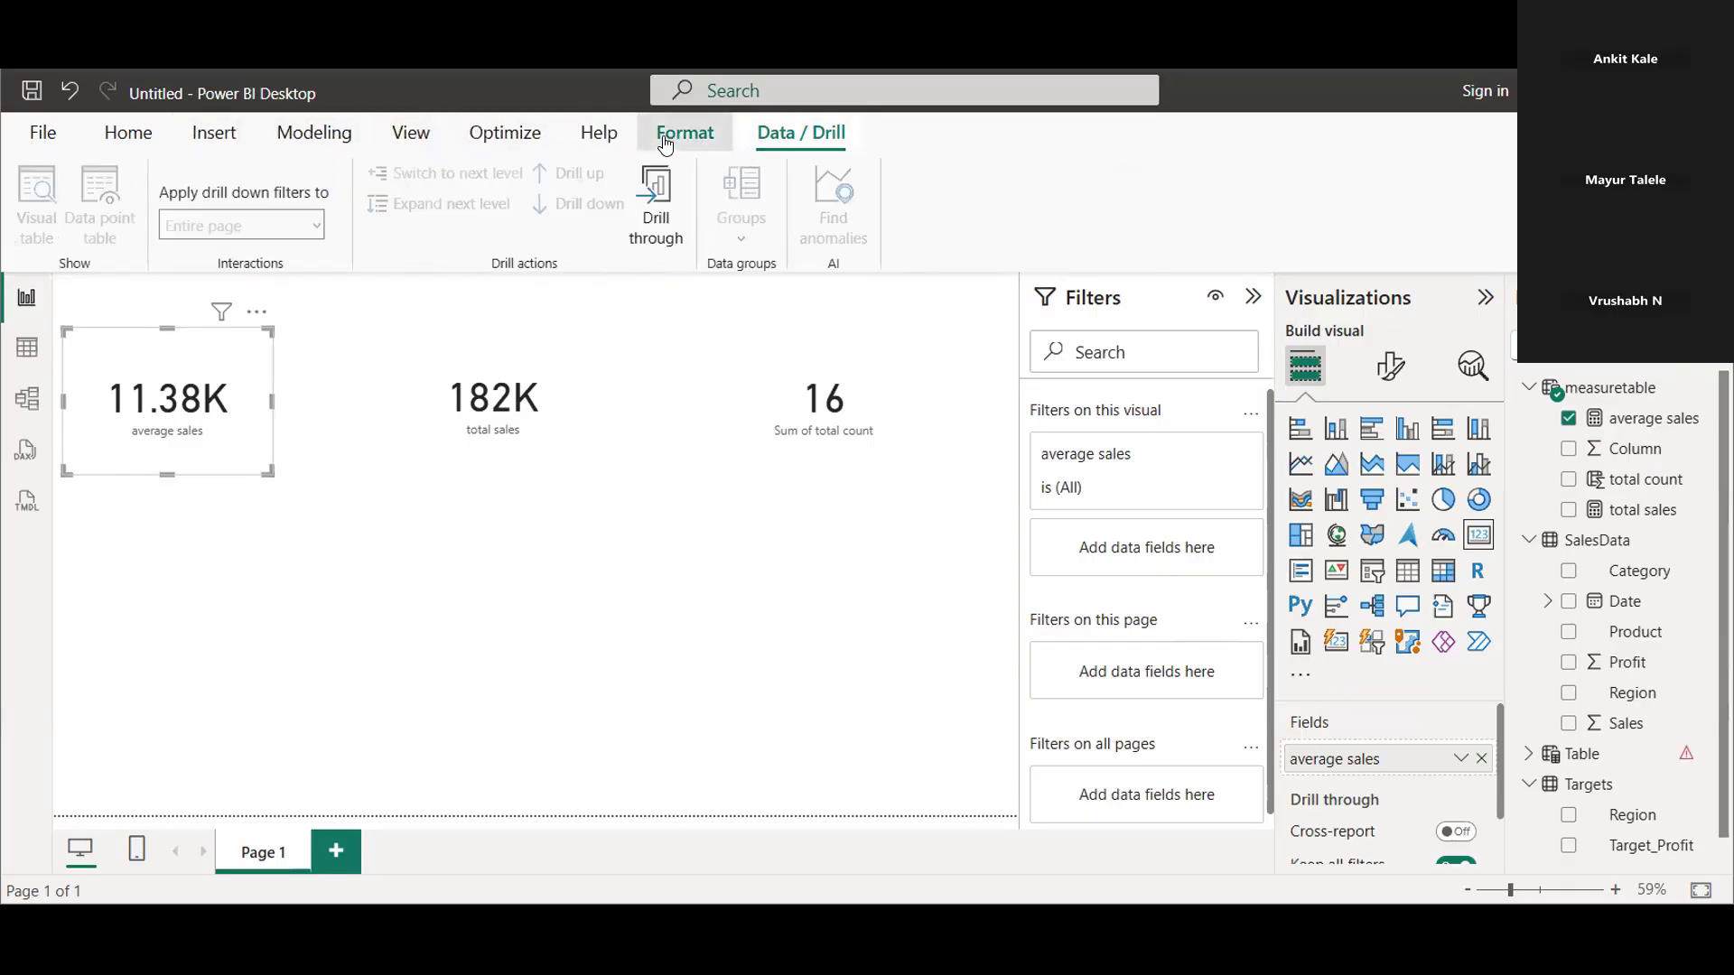
click(679, 136)
click(541, 143)
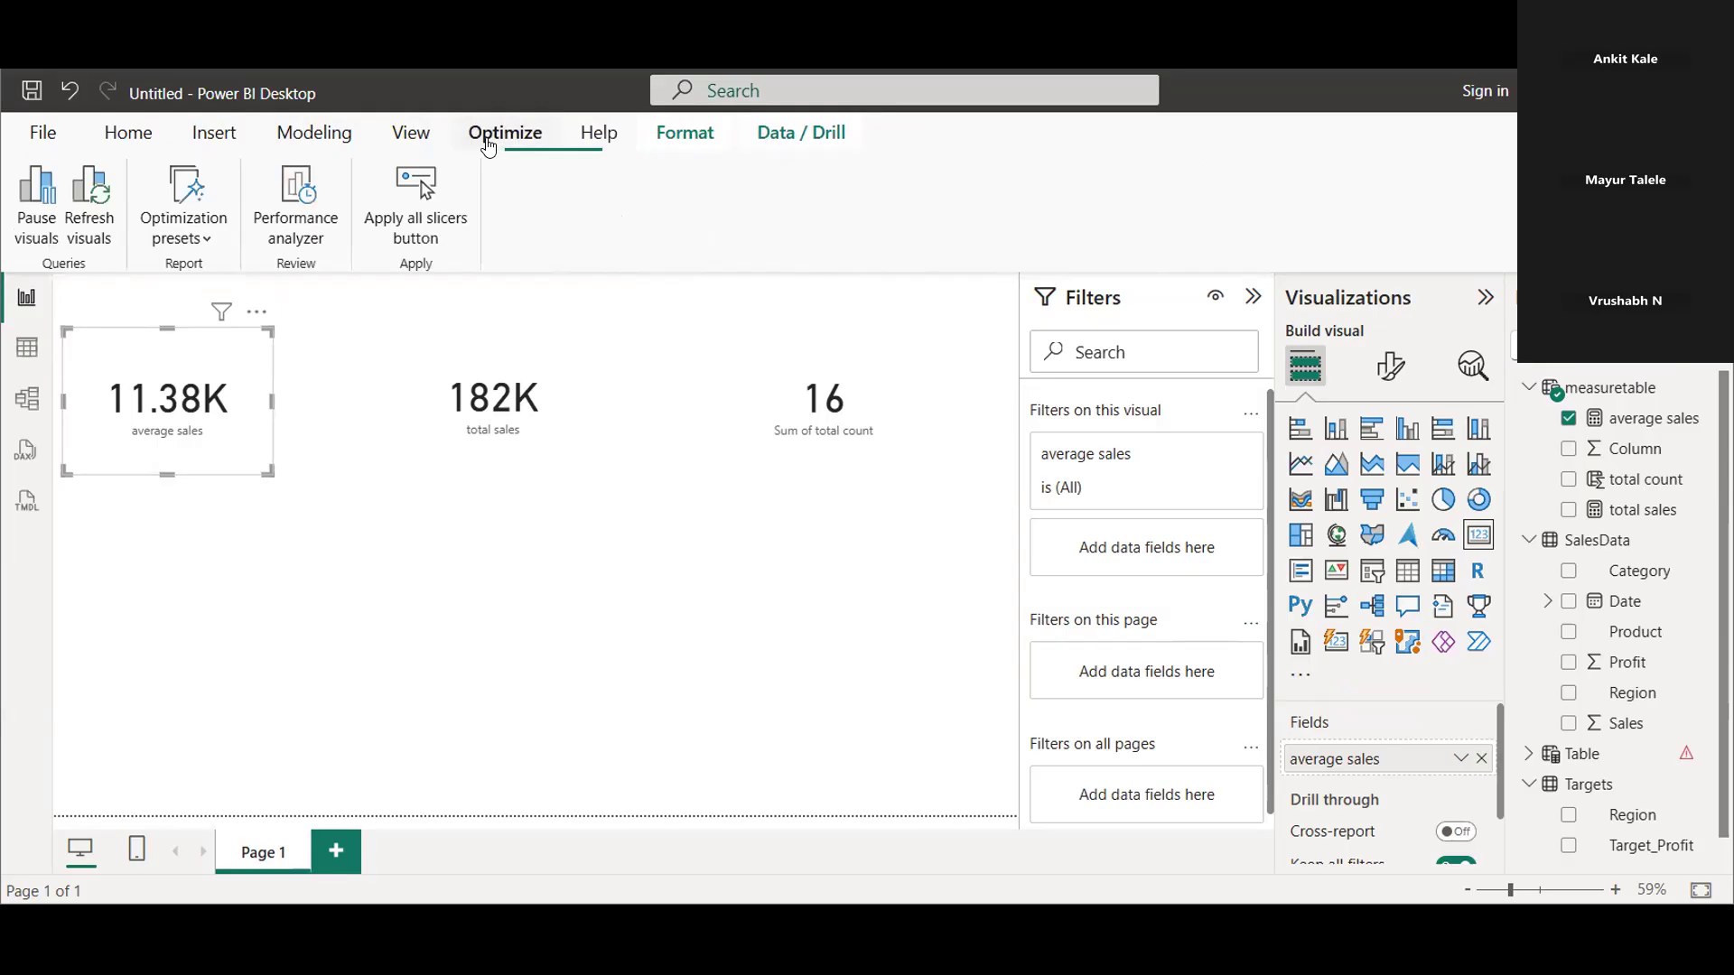
click(416, 141)
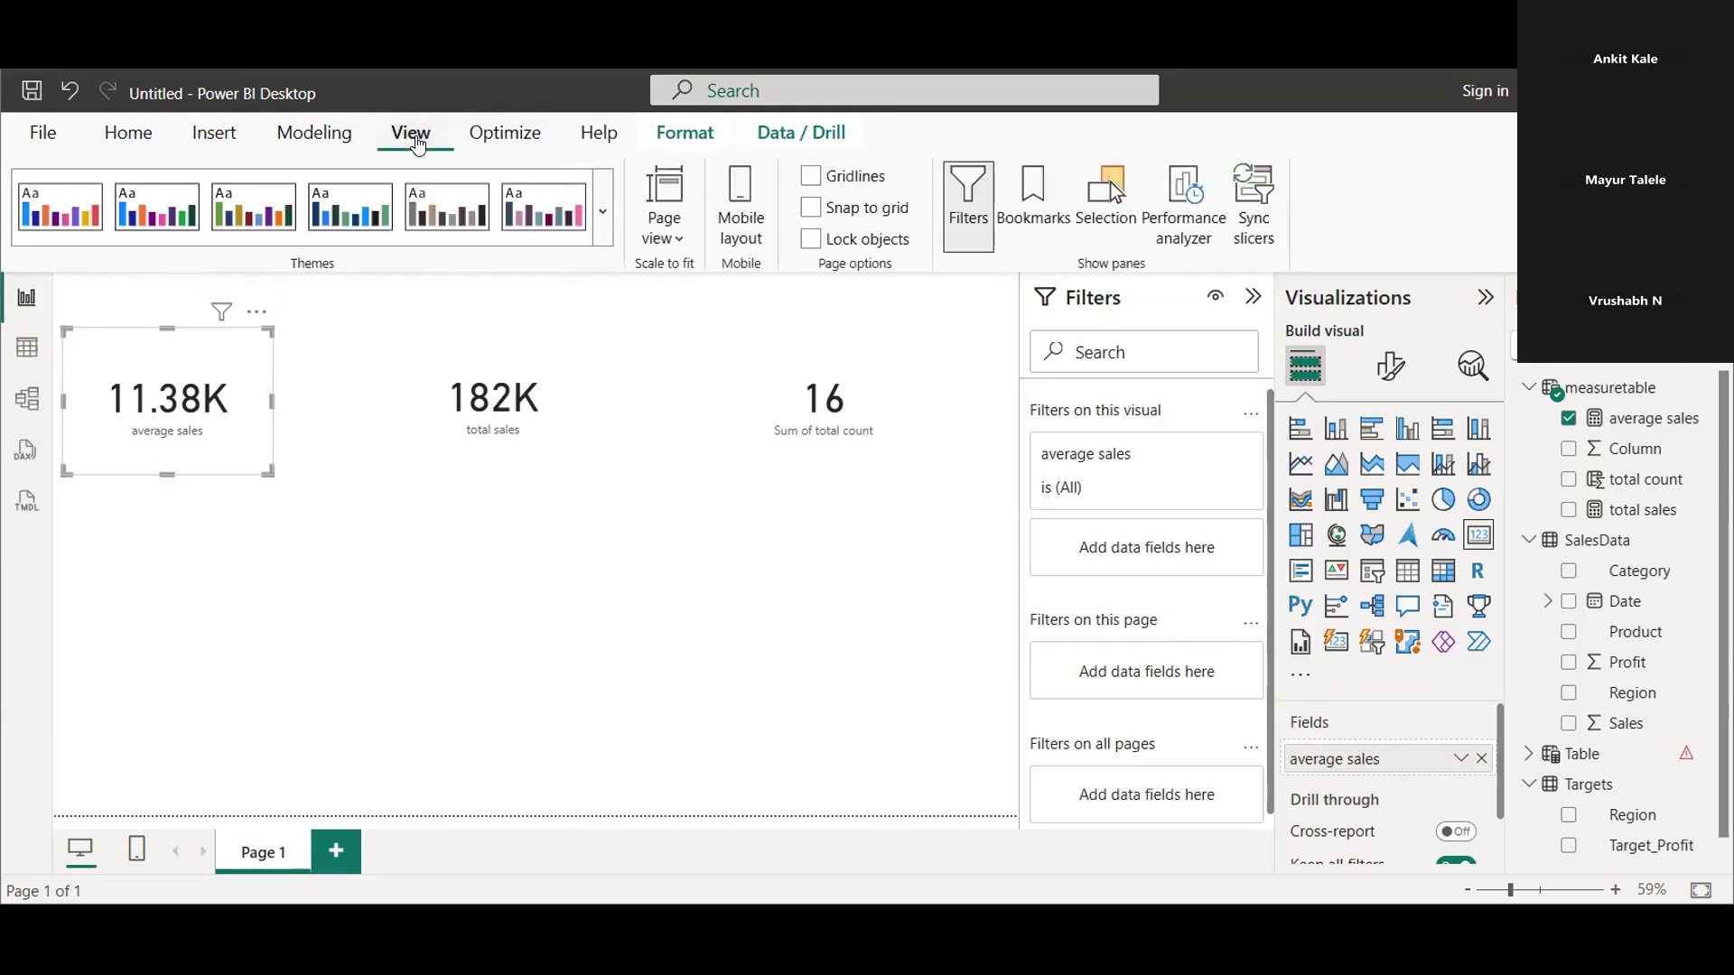
click(214, 144)
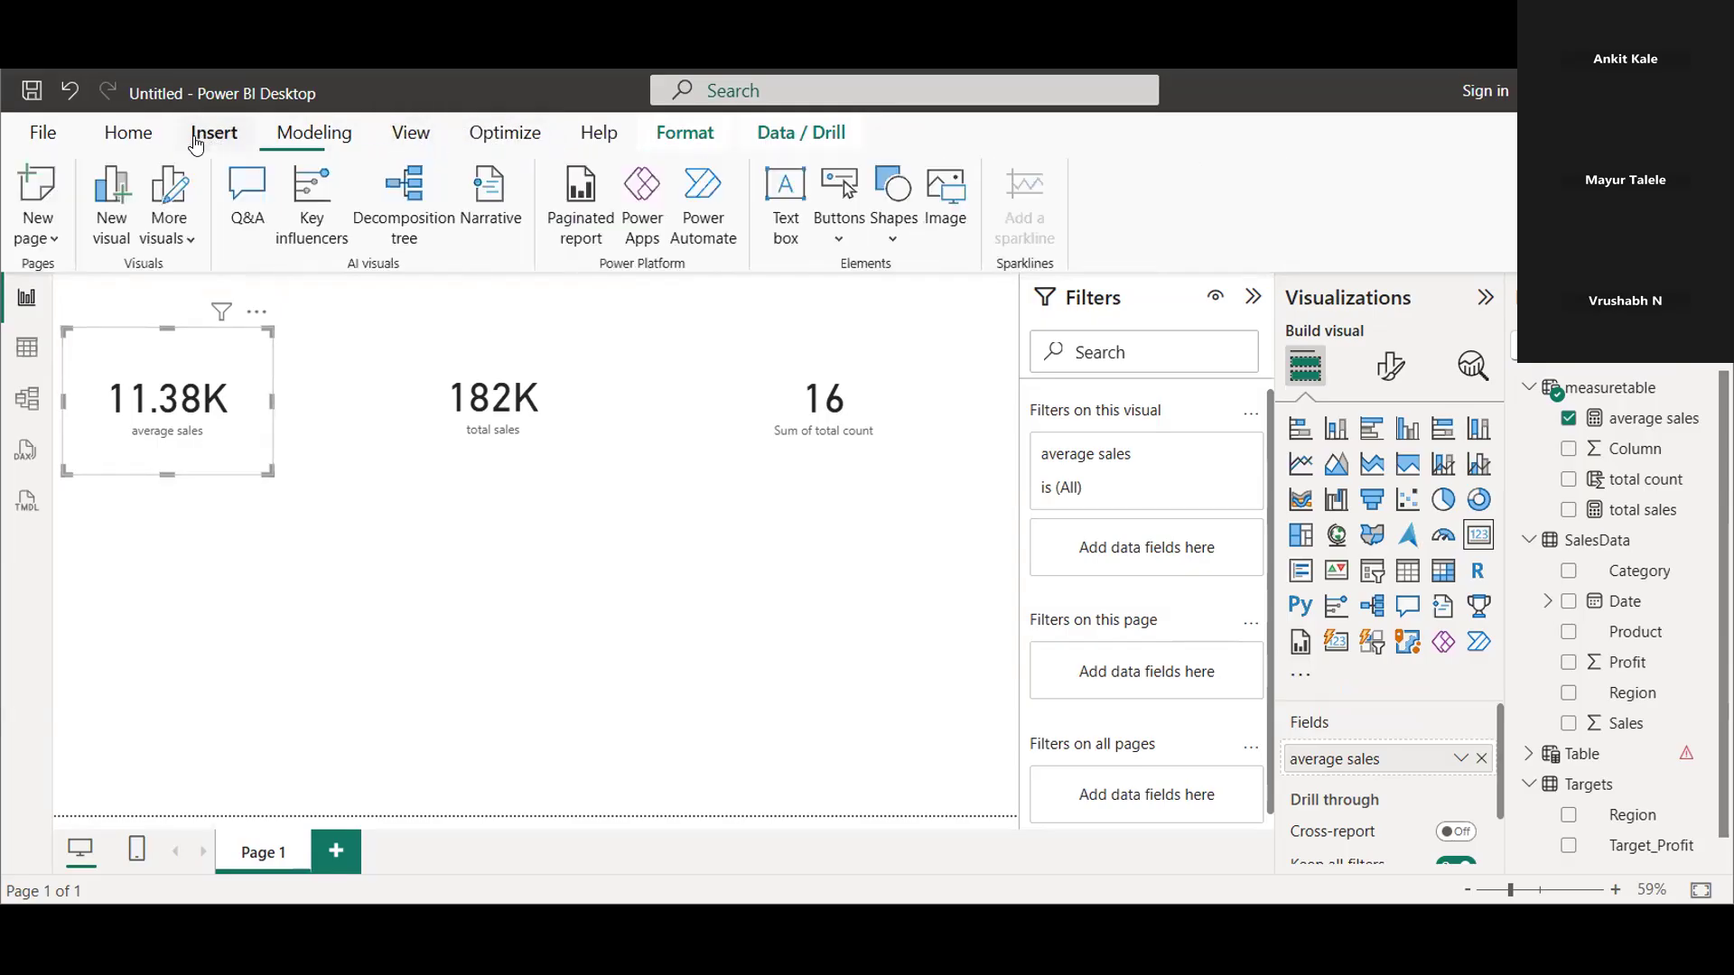
click(135, 143)
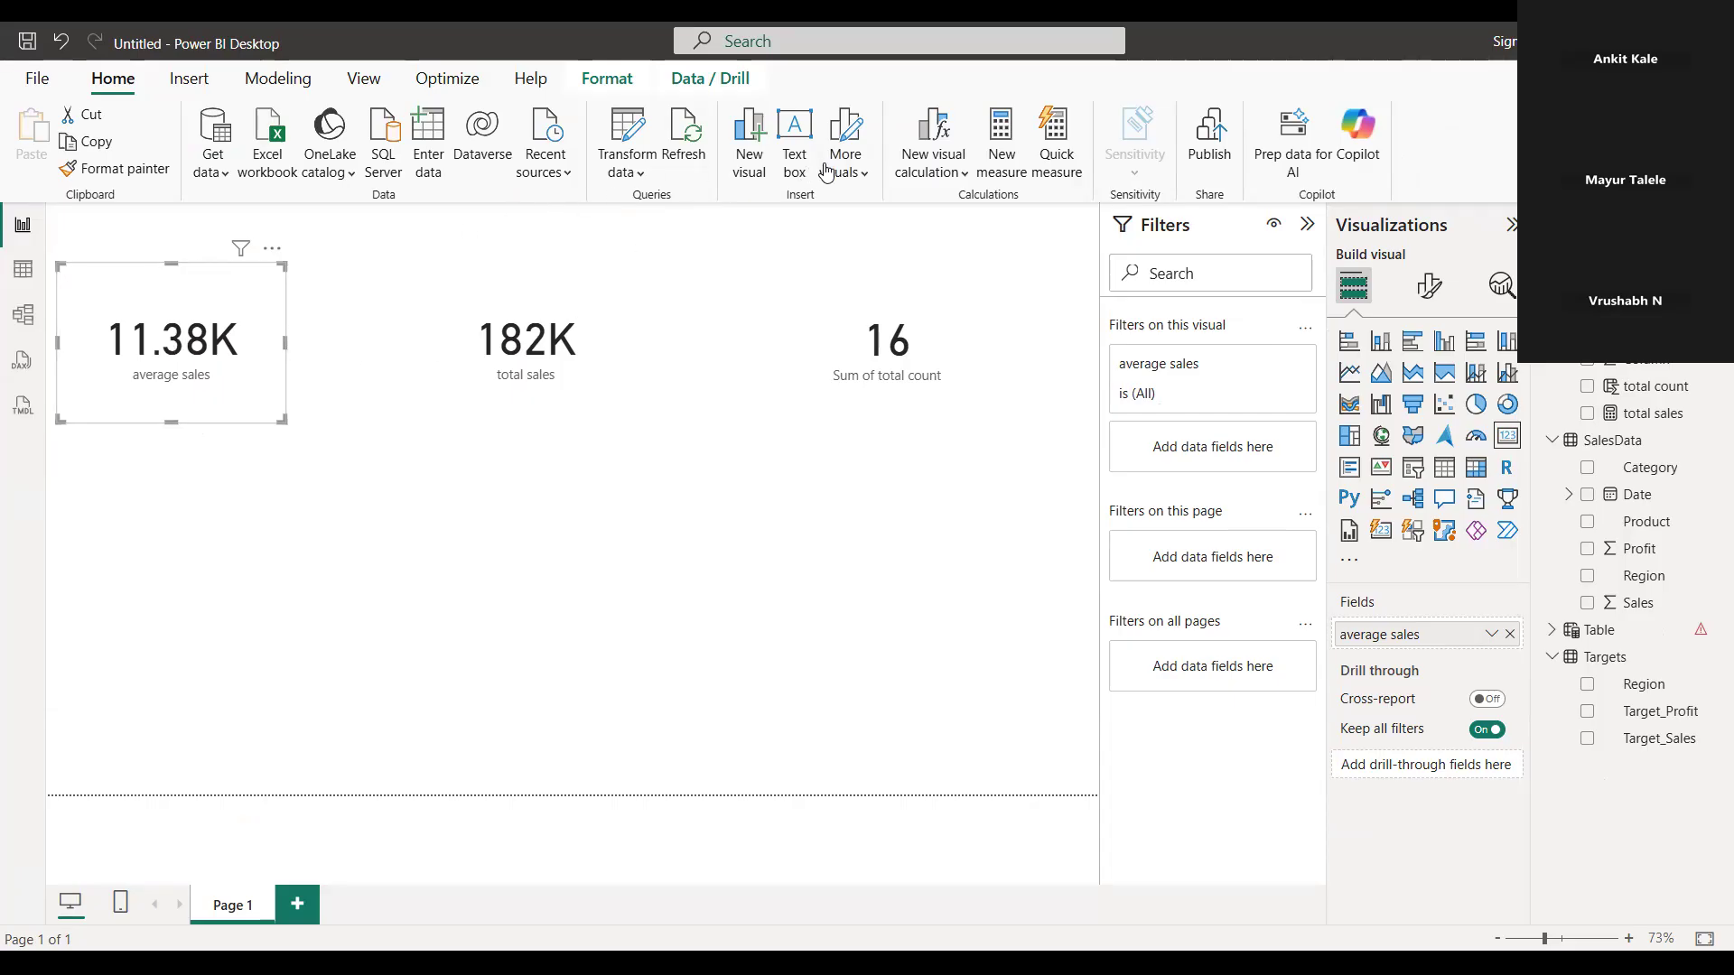
click(991, 179)
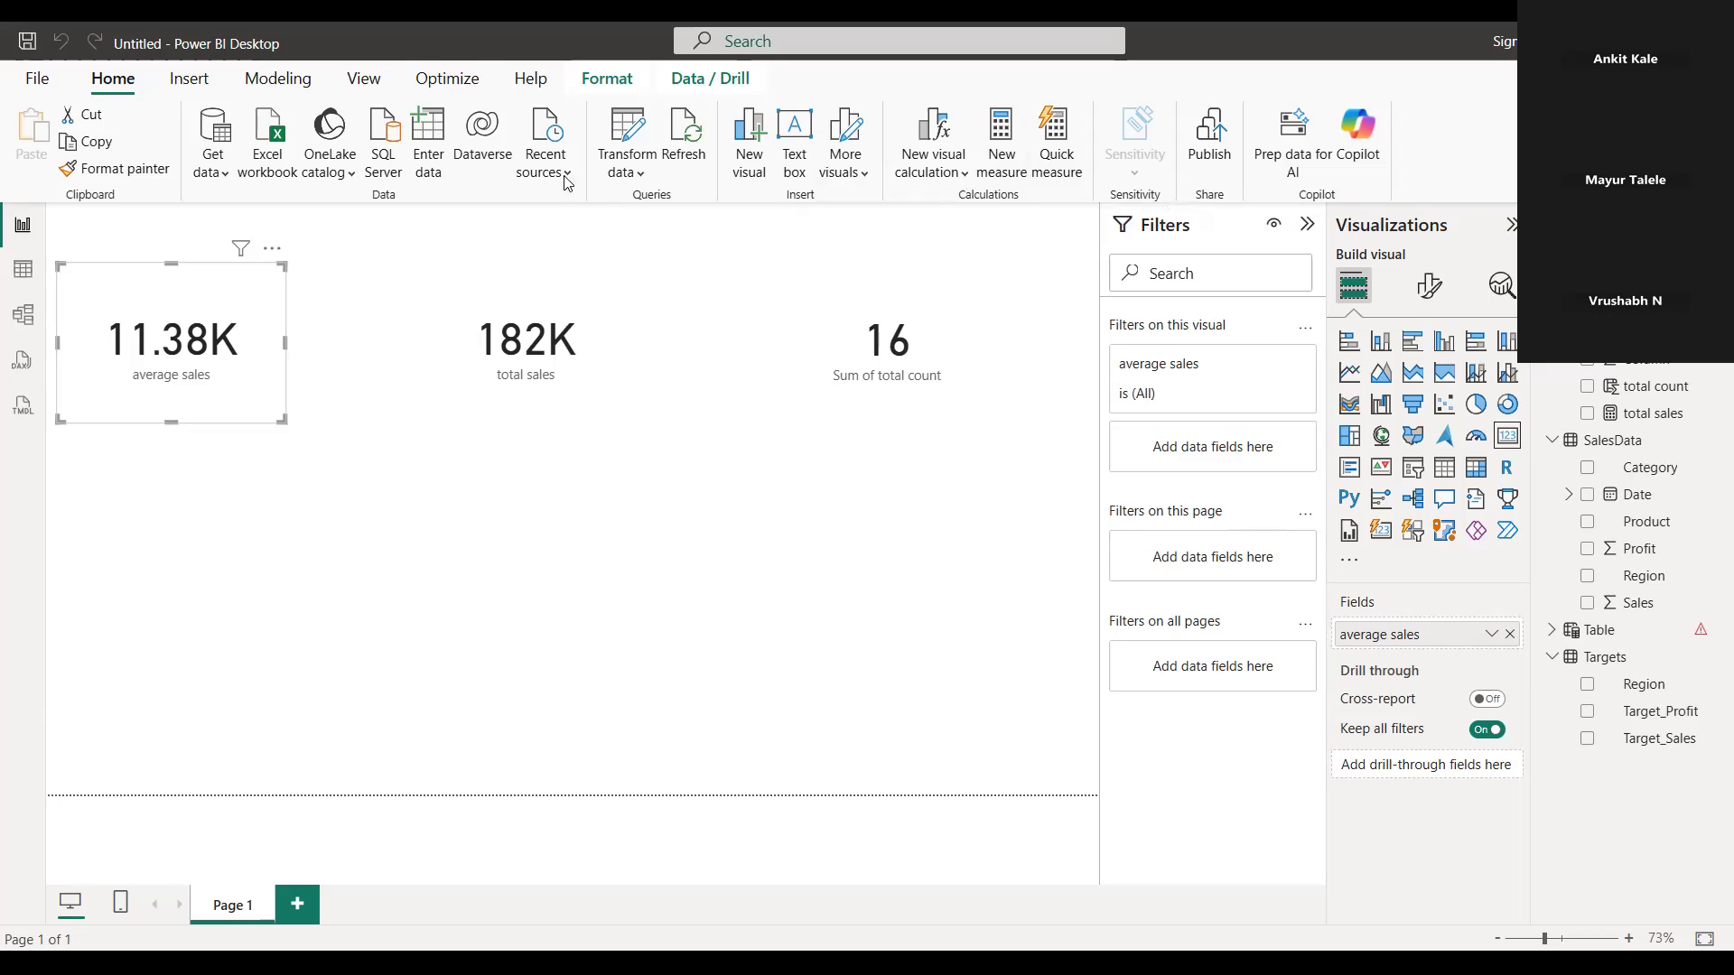
key(Escape)
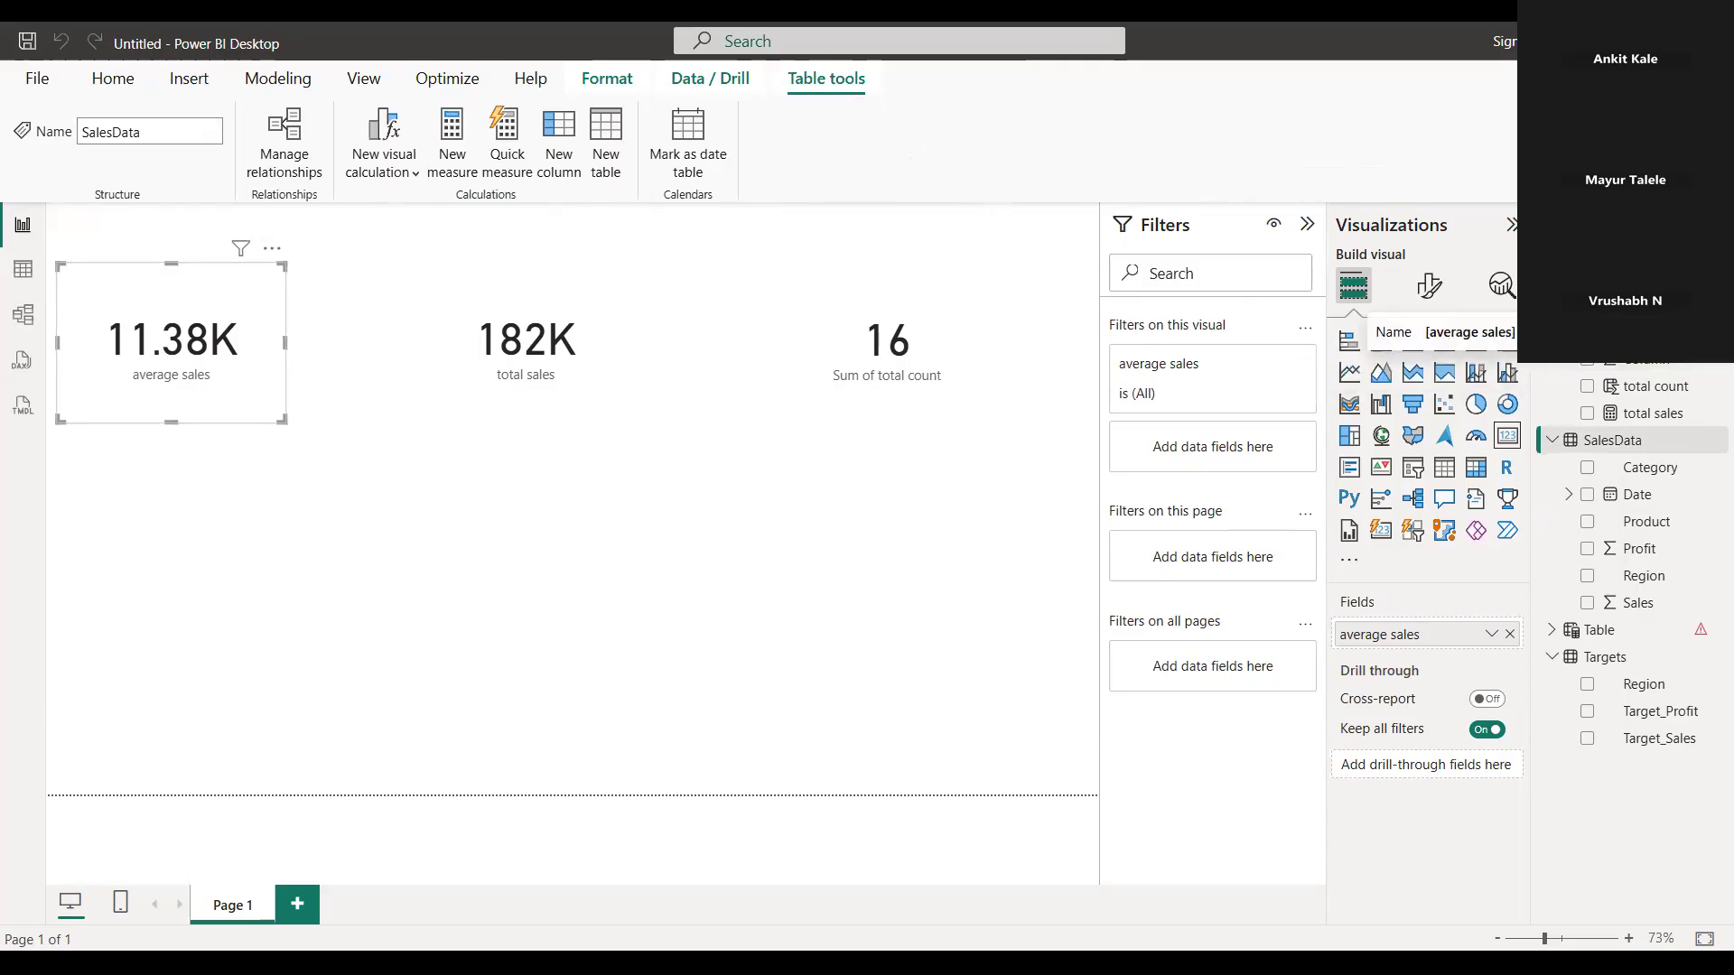
Format the average sales measure and the total sales measure as dollar currency
click(1638, 331)
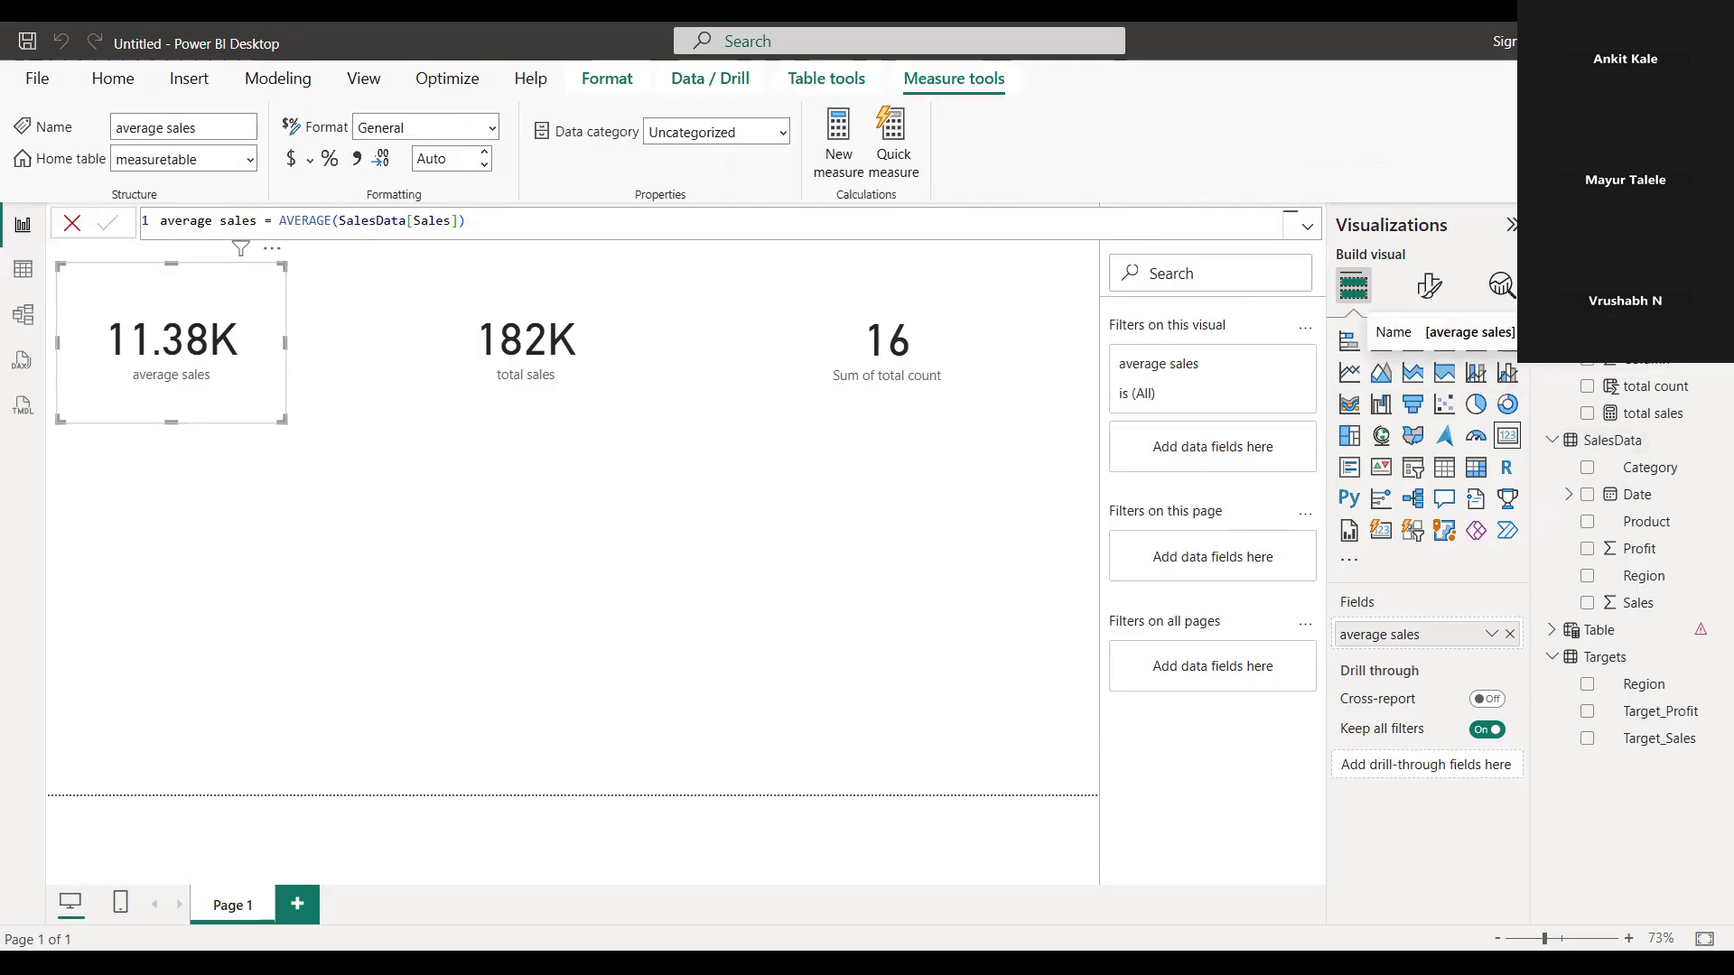
click(291, 163)
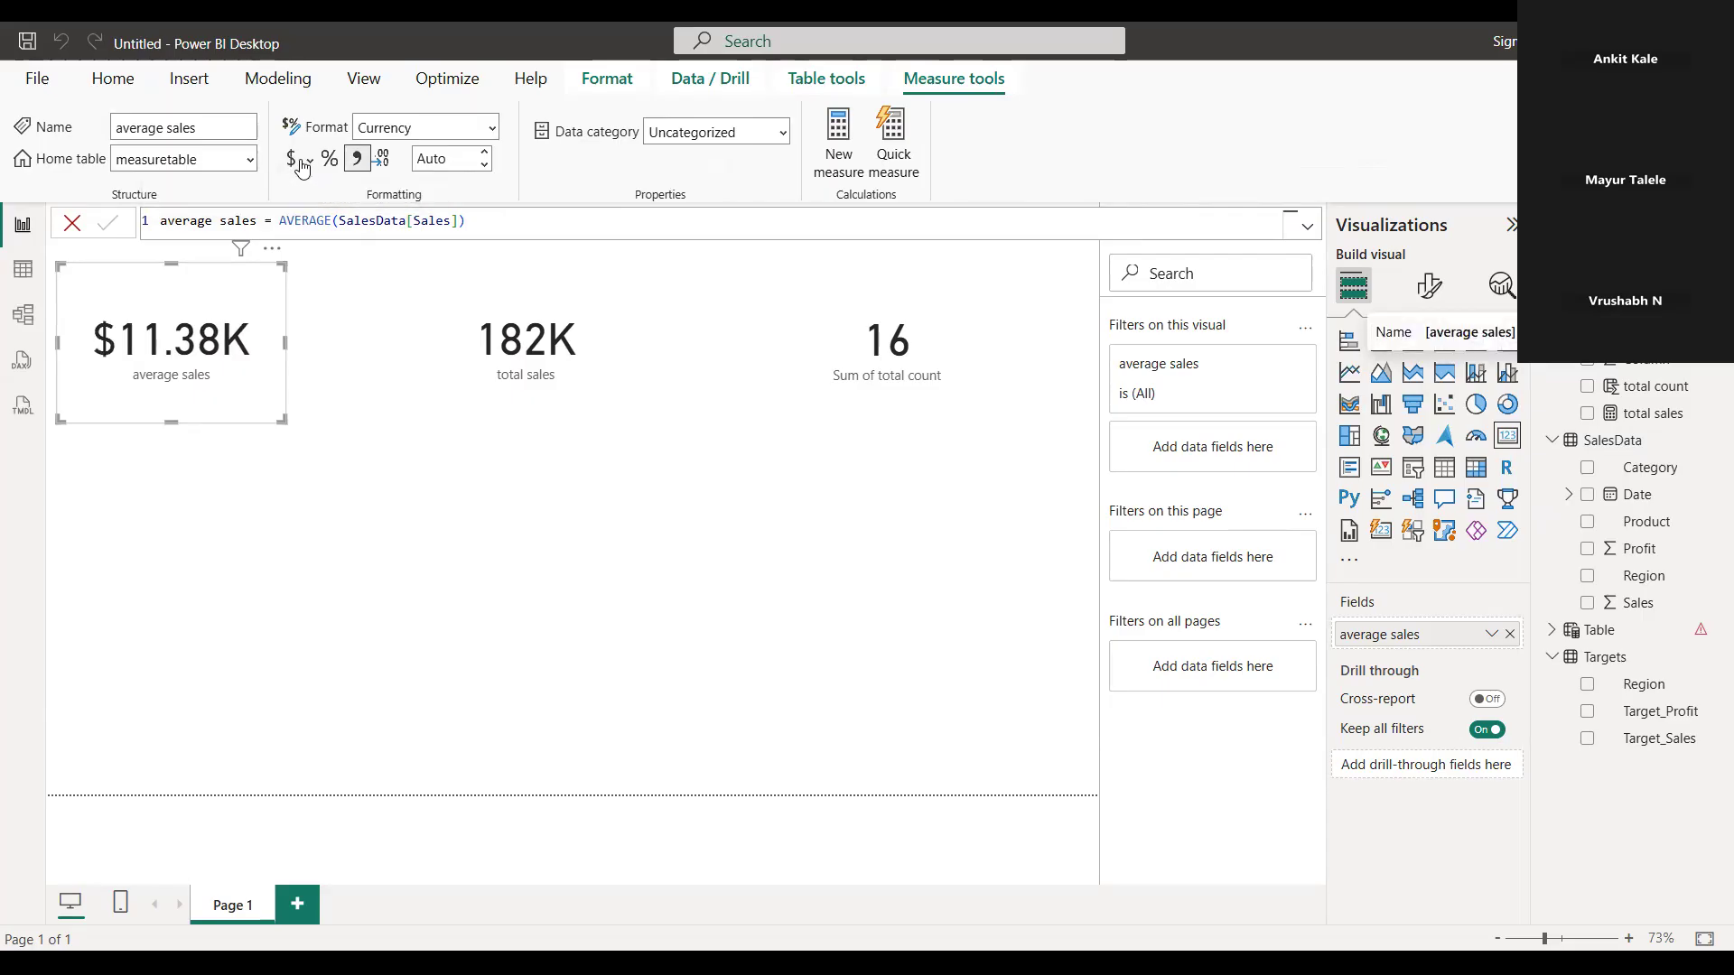
click(497, 348)
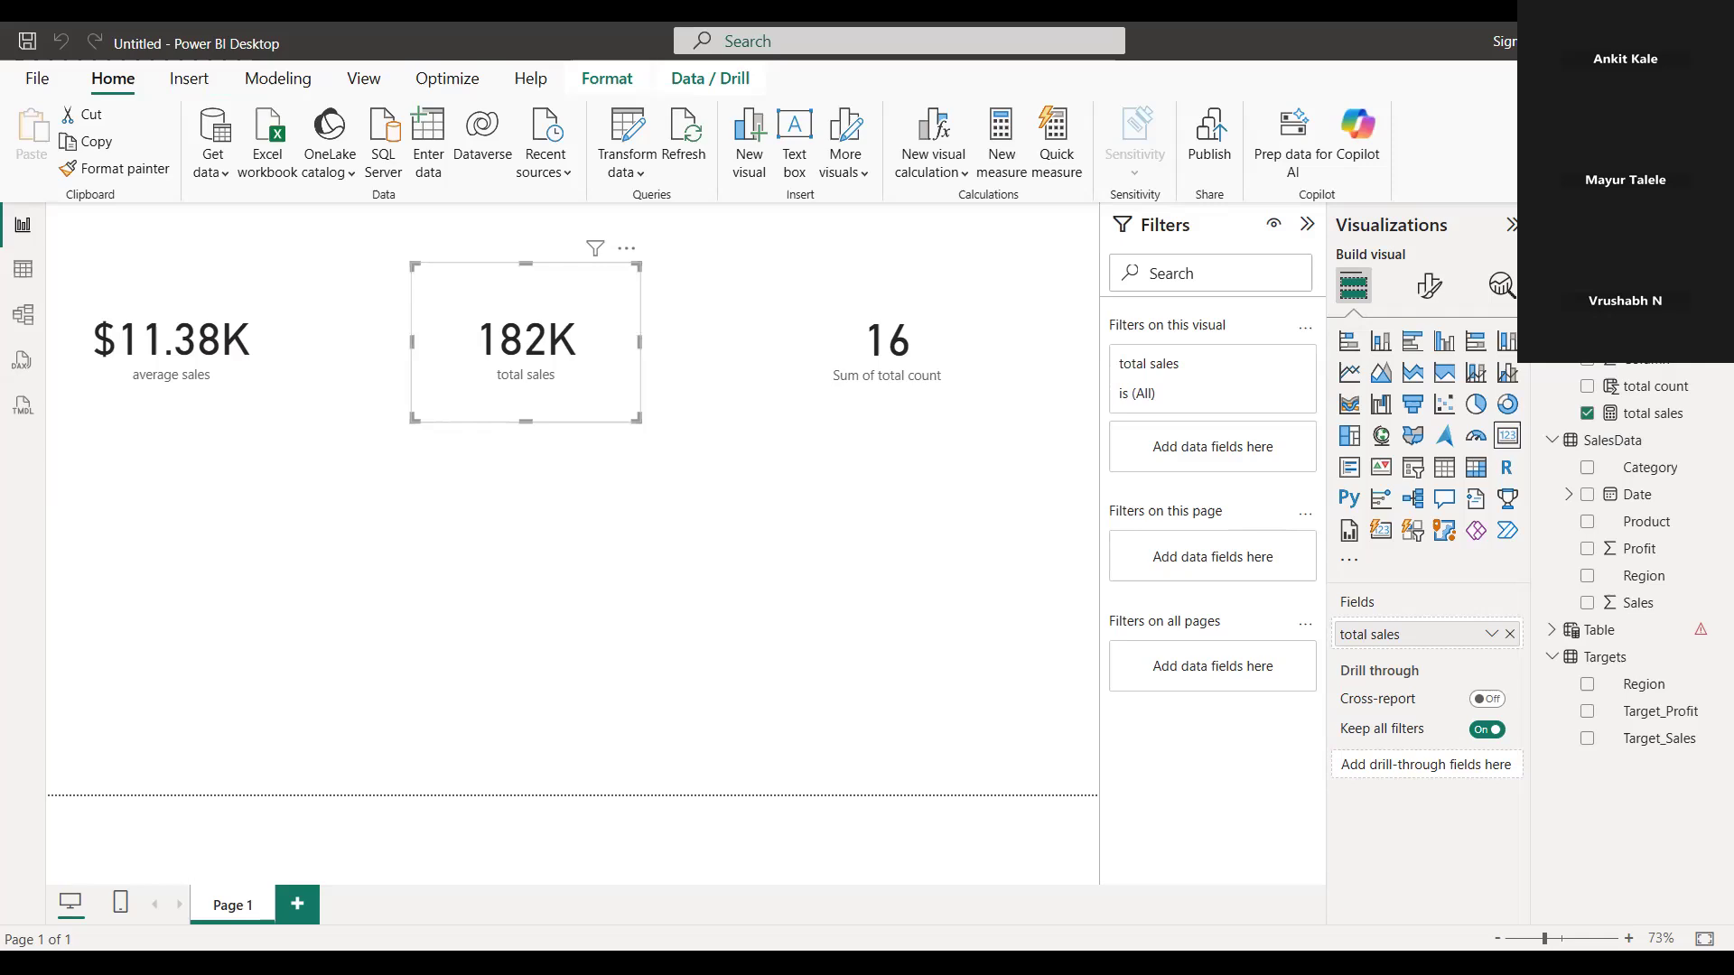
click(1653, 413)
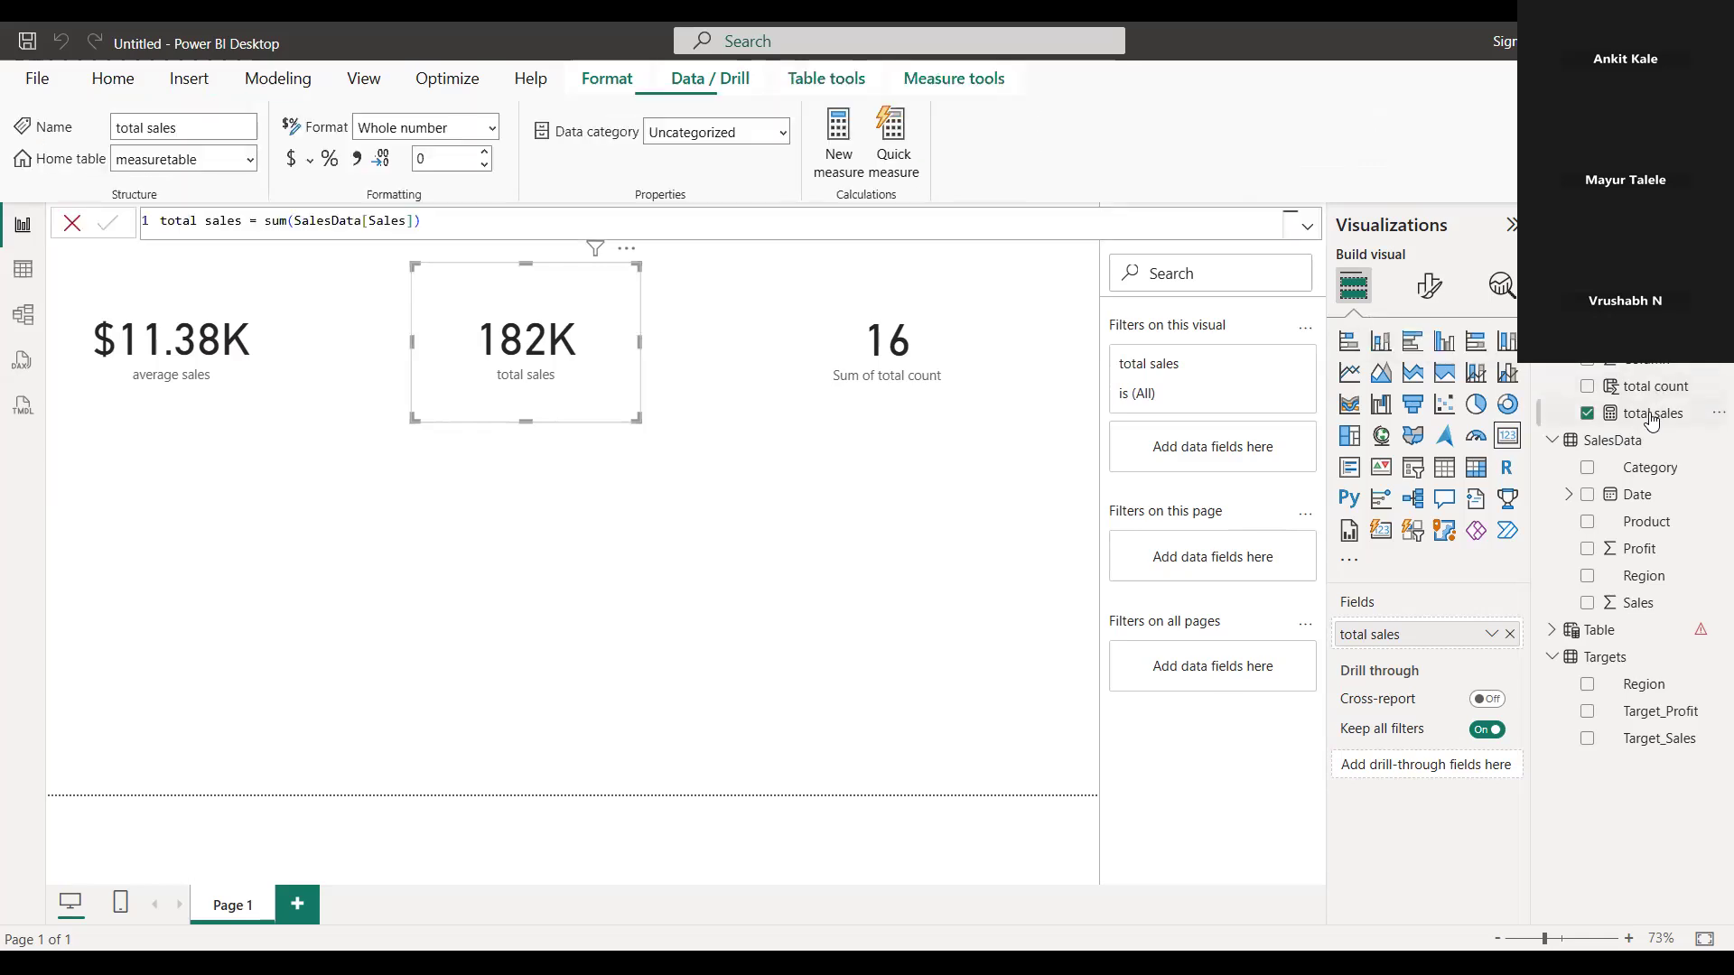
click(292, 165)
click(901, 374)
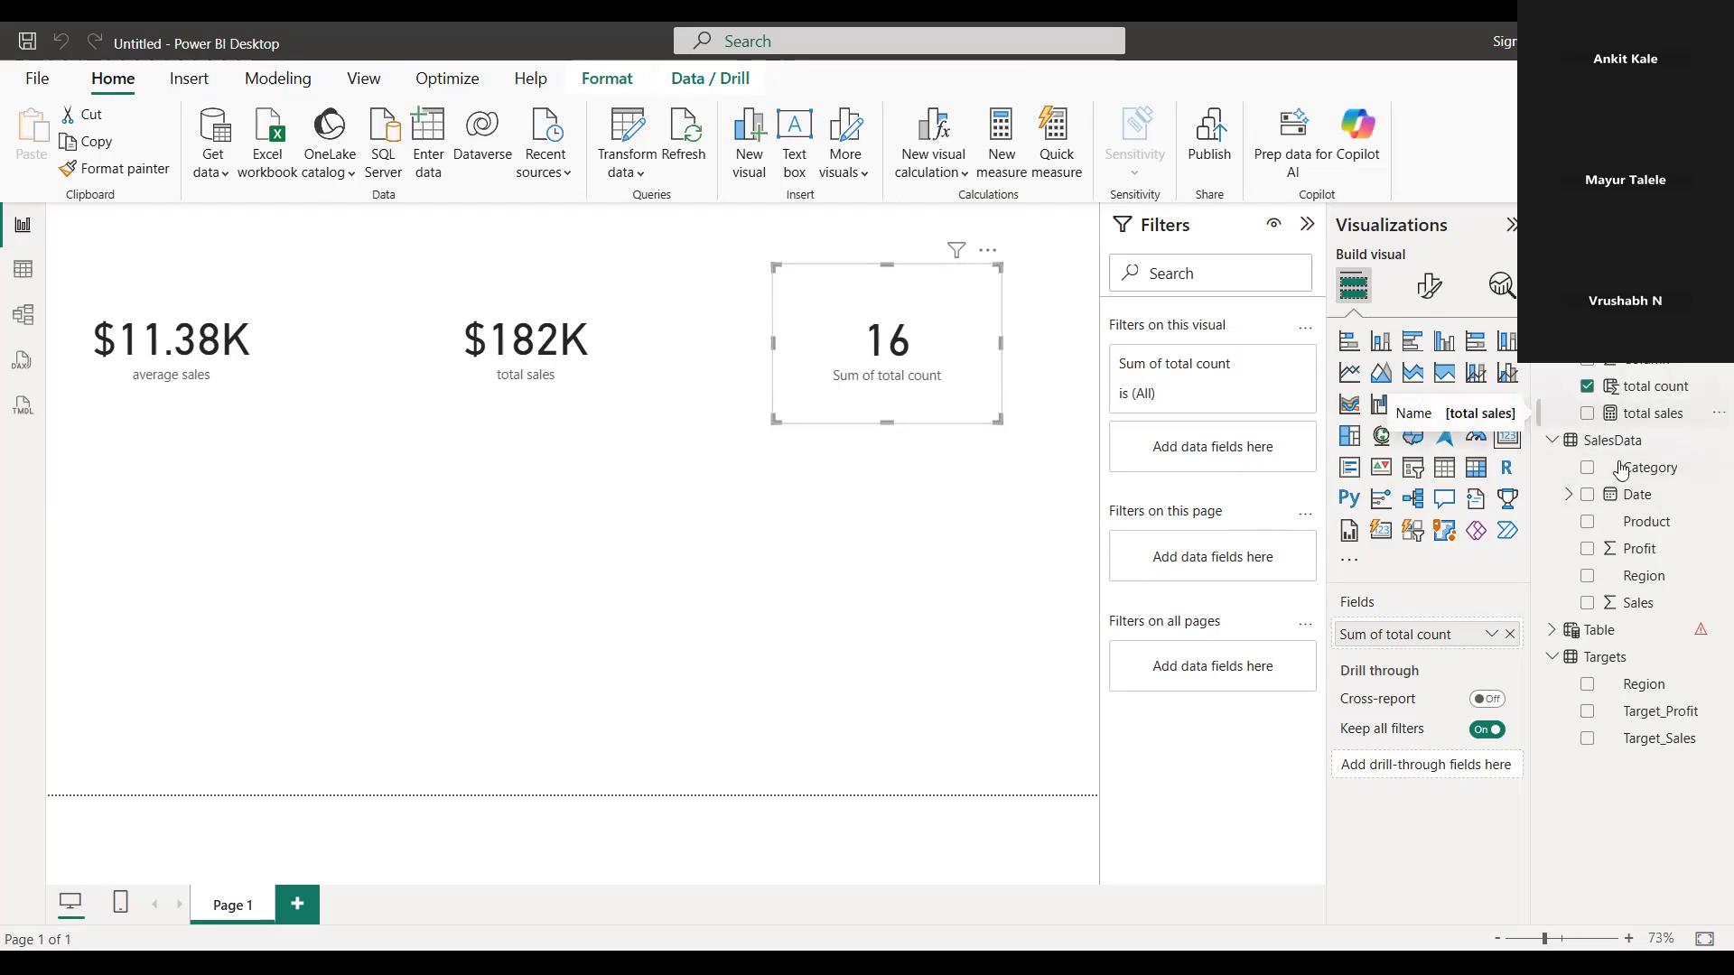
click(1414, 468)
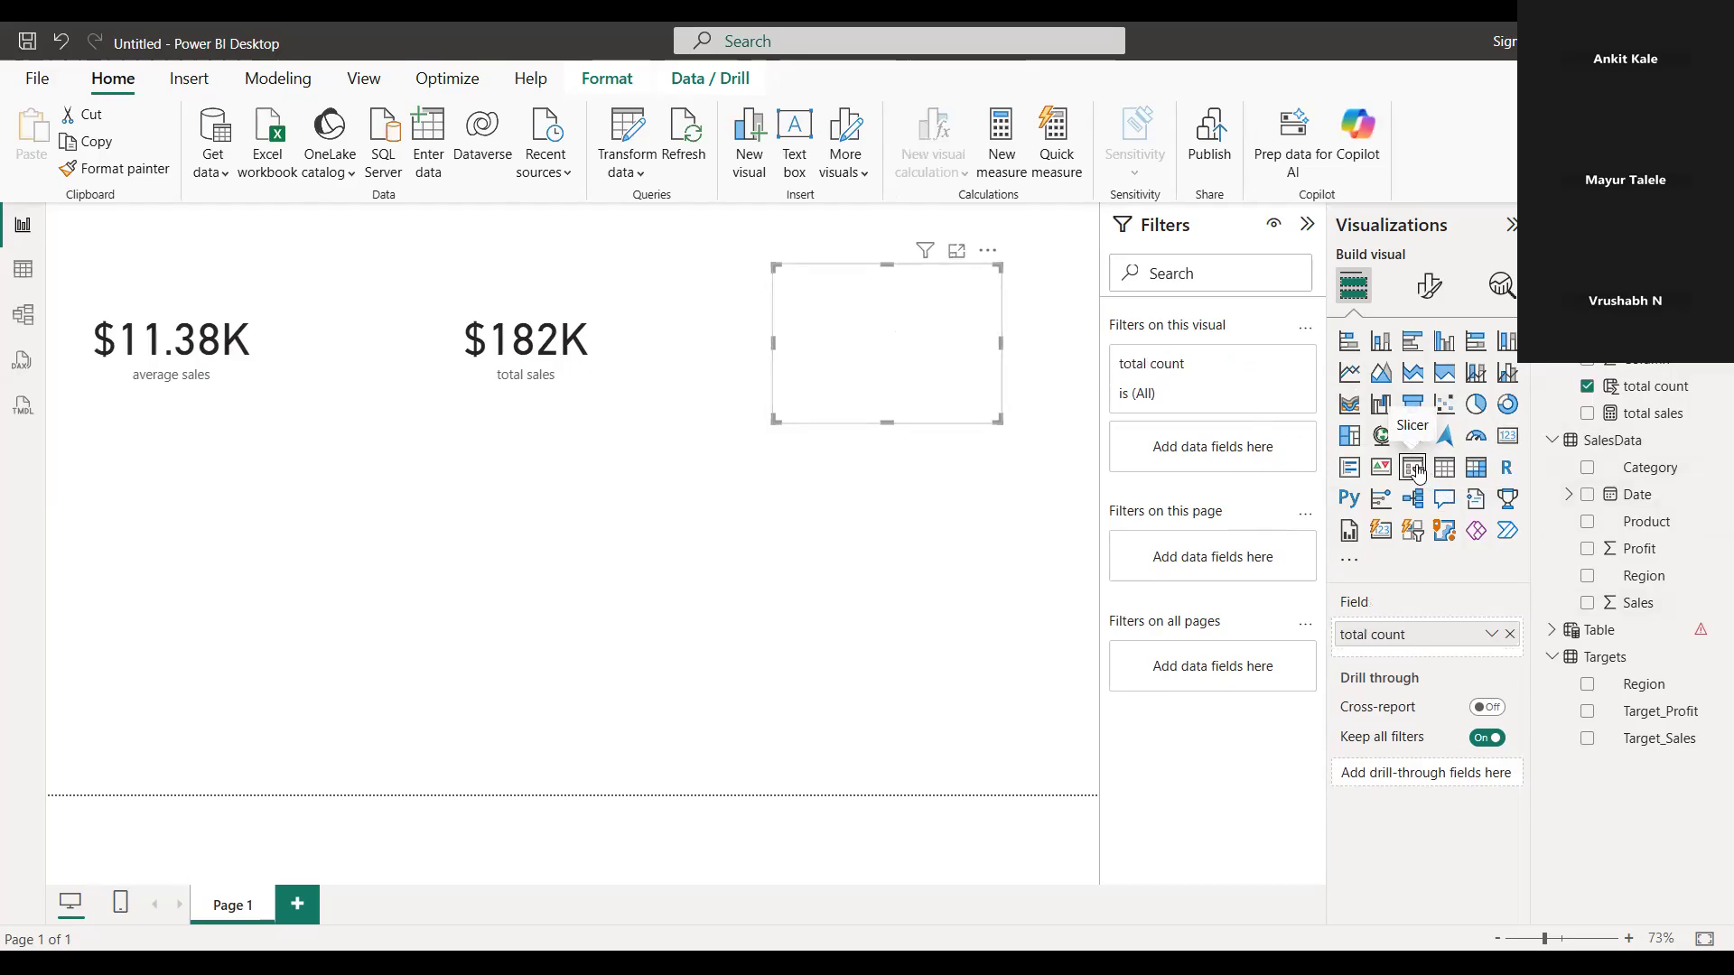
click(567, 512)
key(ctrl+z)
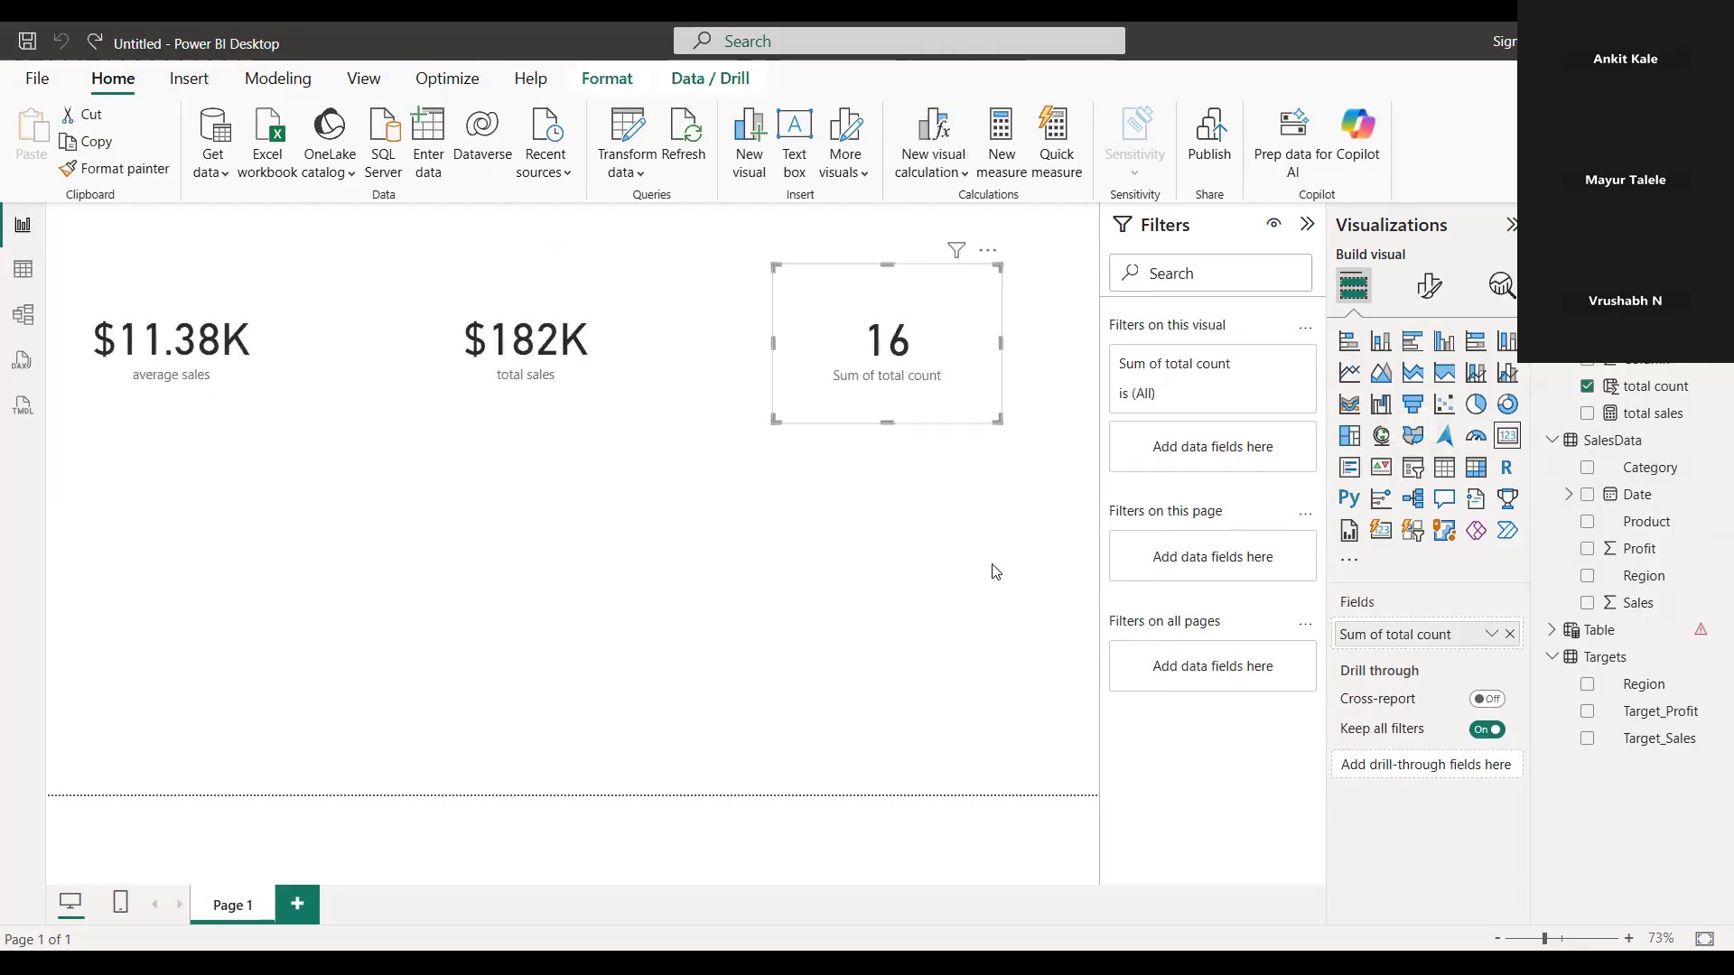
Add a slicer for the SalesData Region field below the average sales card, shifting it slightly sideways and making it taller
click(838, 642)
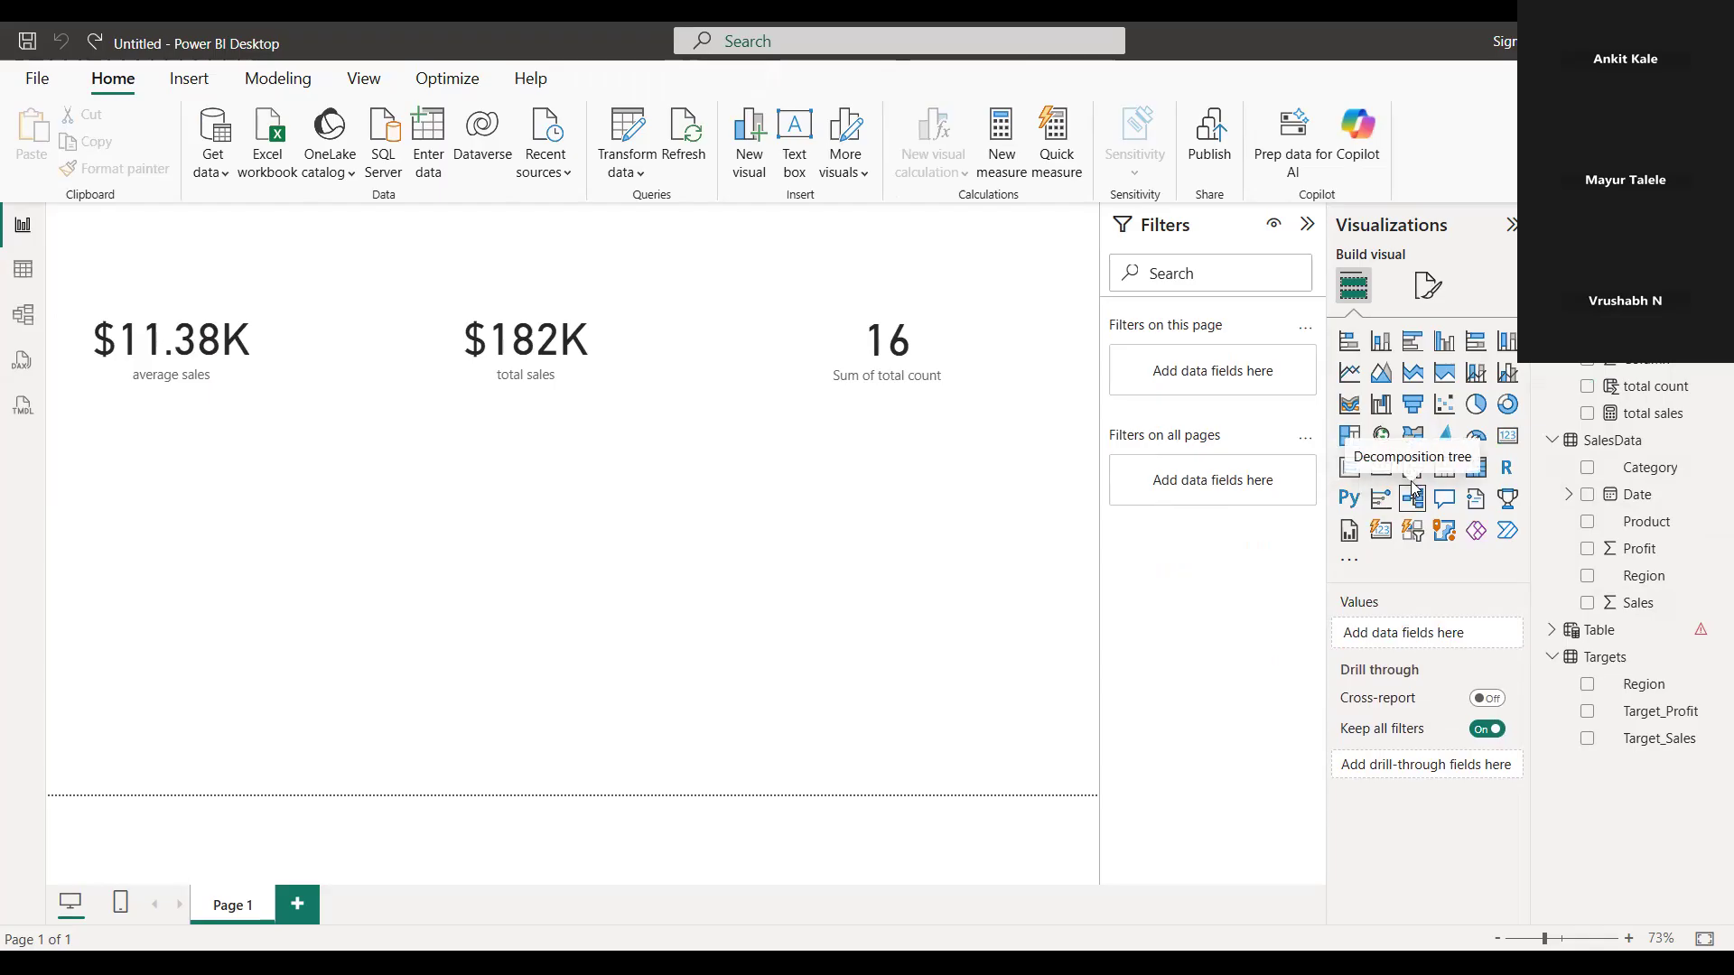
click(1413, 474)
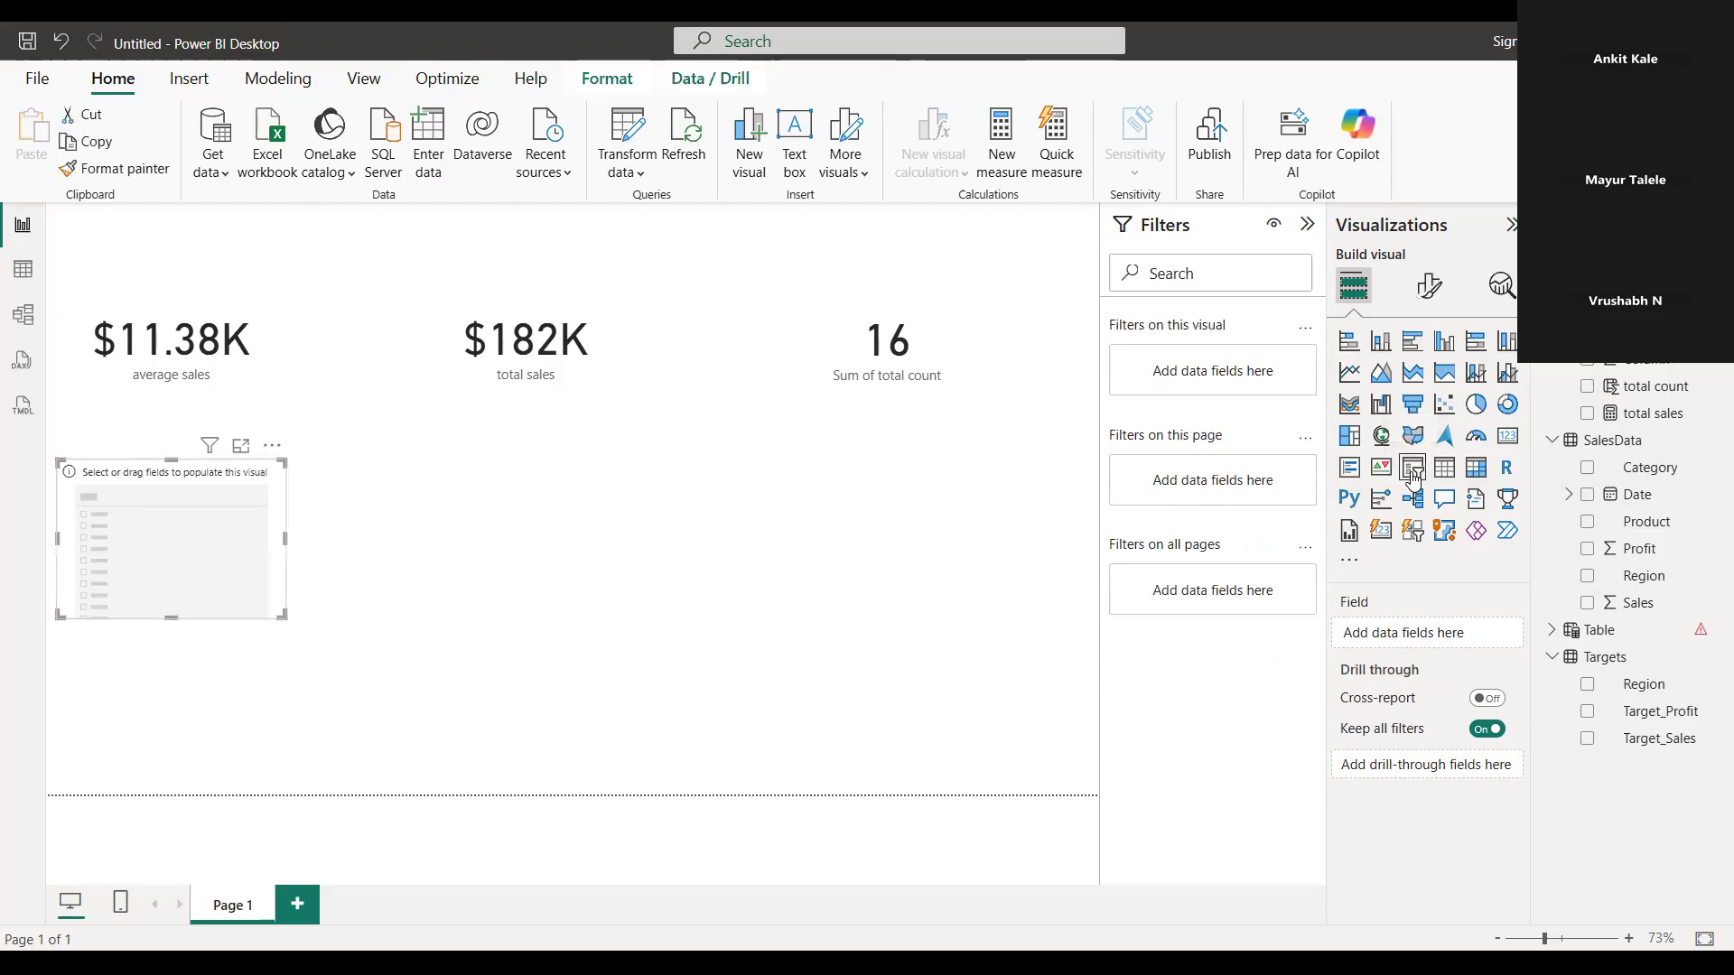
drag(196, 510, 271, 506)
drag(248, 618, 243, 652)
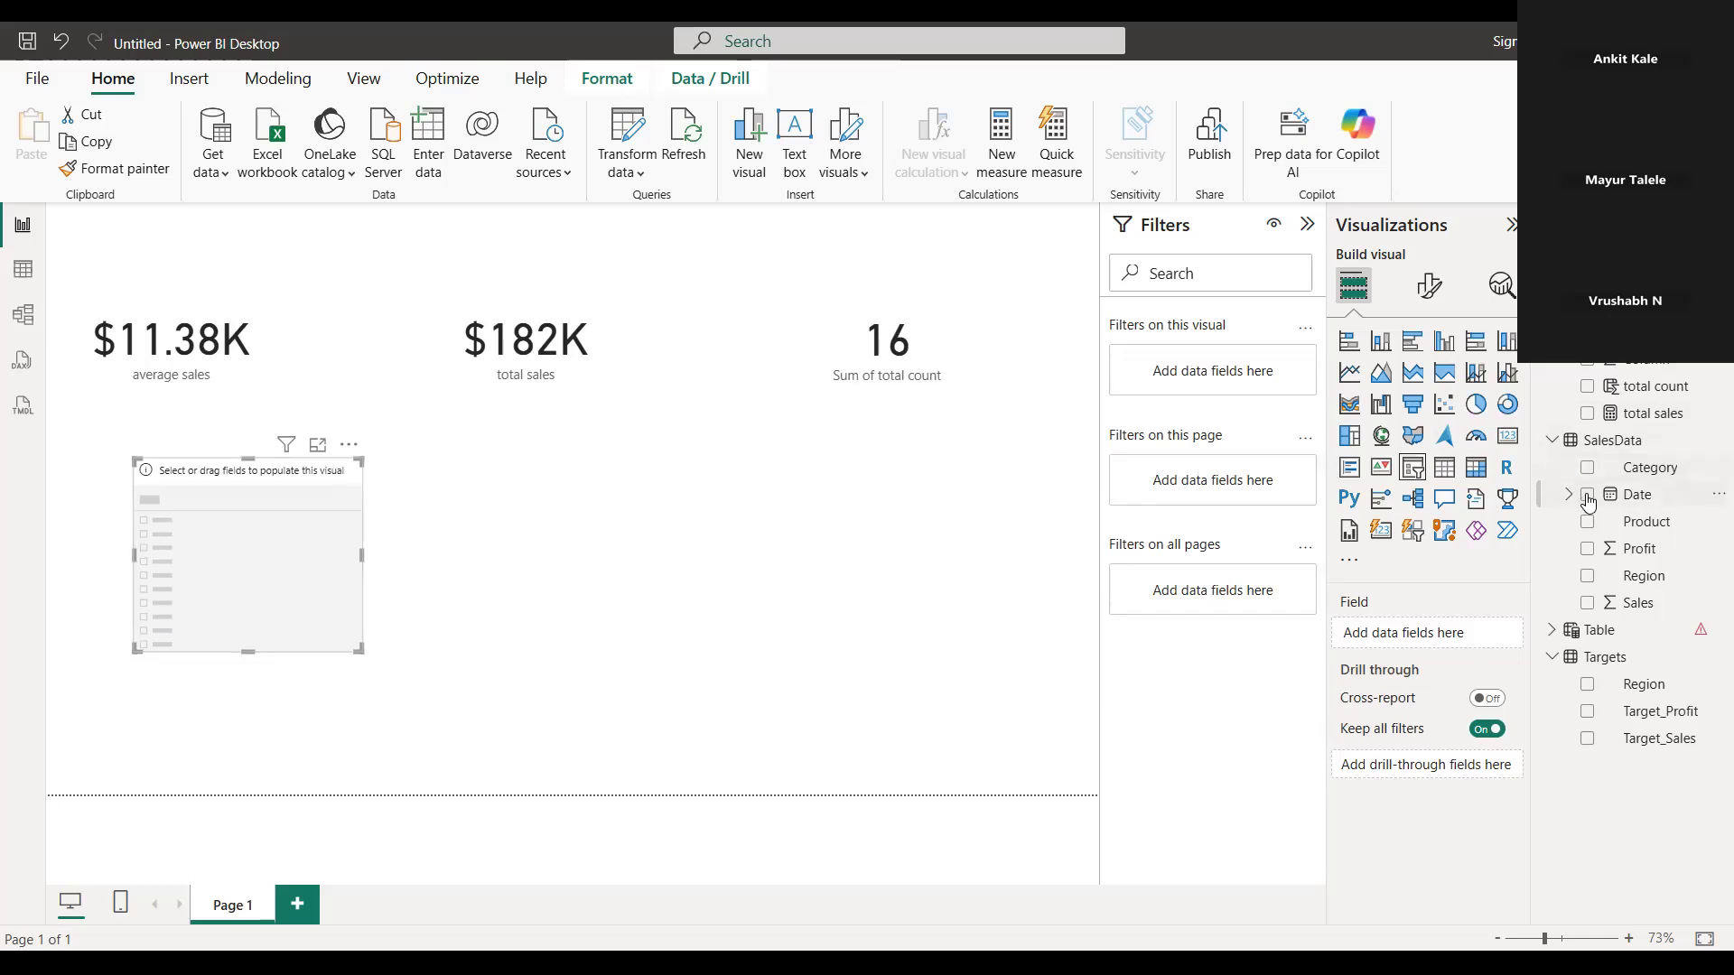
click(1587, 578)
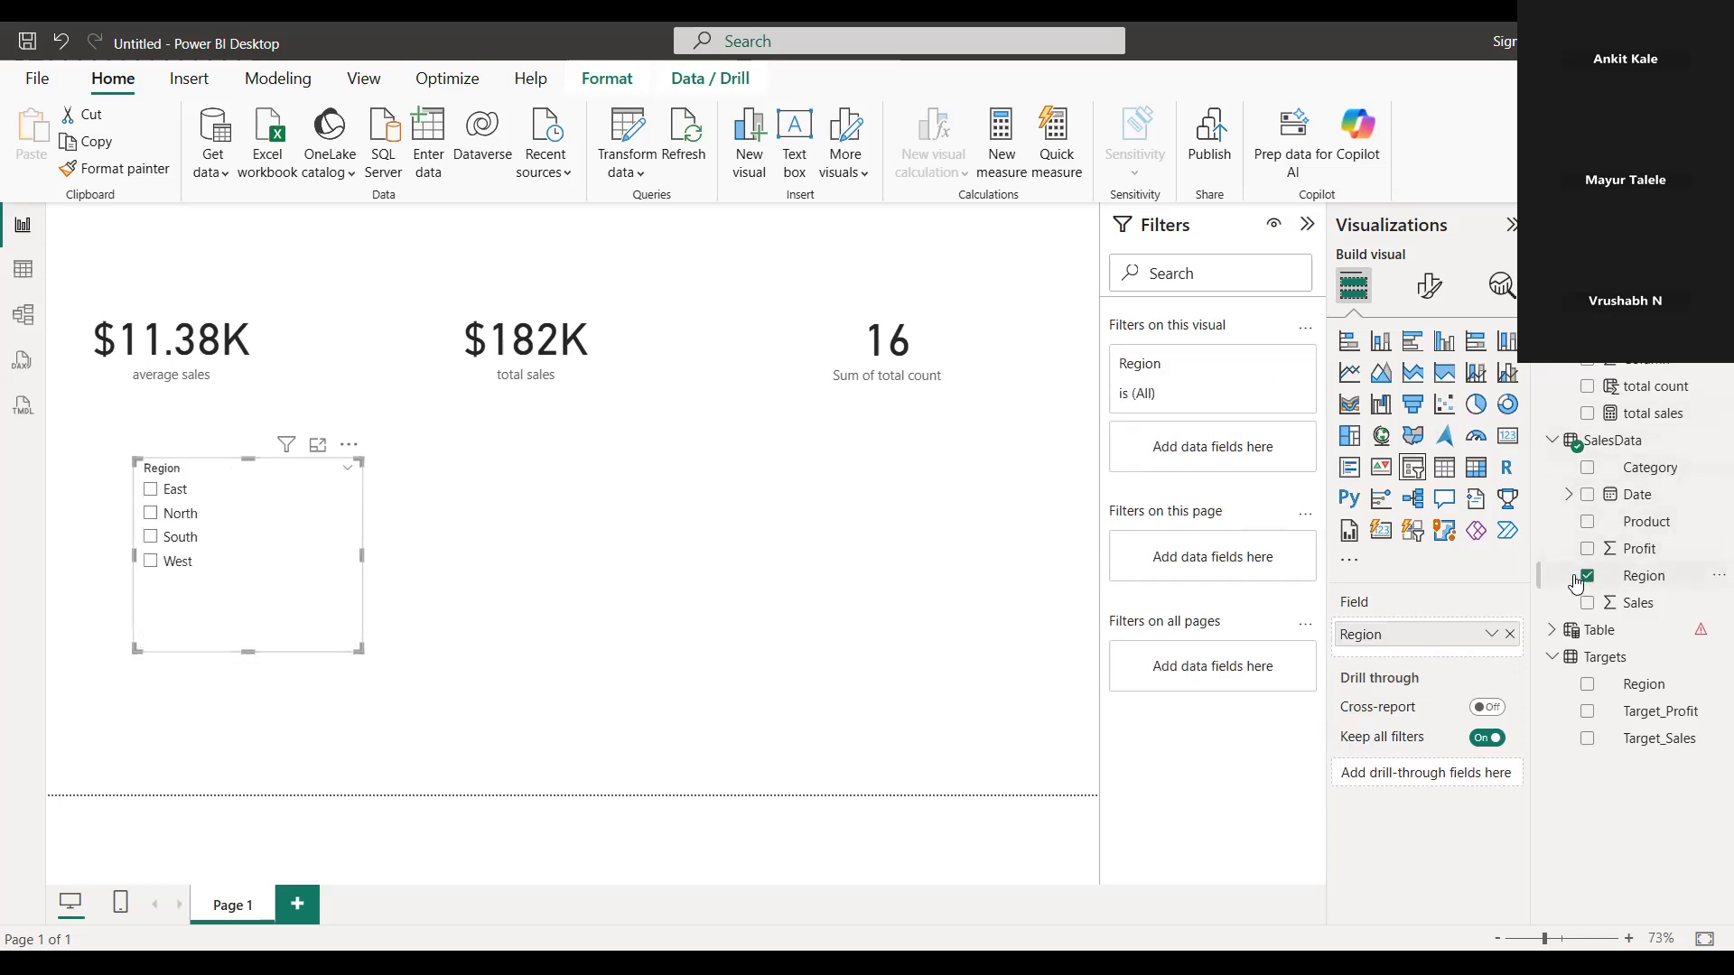
Filter the report by East, North, South and West one at a time to compare how the cards respond
click(158, 495)
click(152, 512)
click(151, 536)
click(152, 561)
click(151, 536)
click(151, 513)
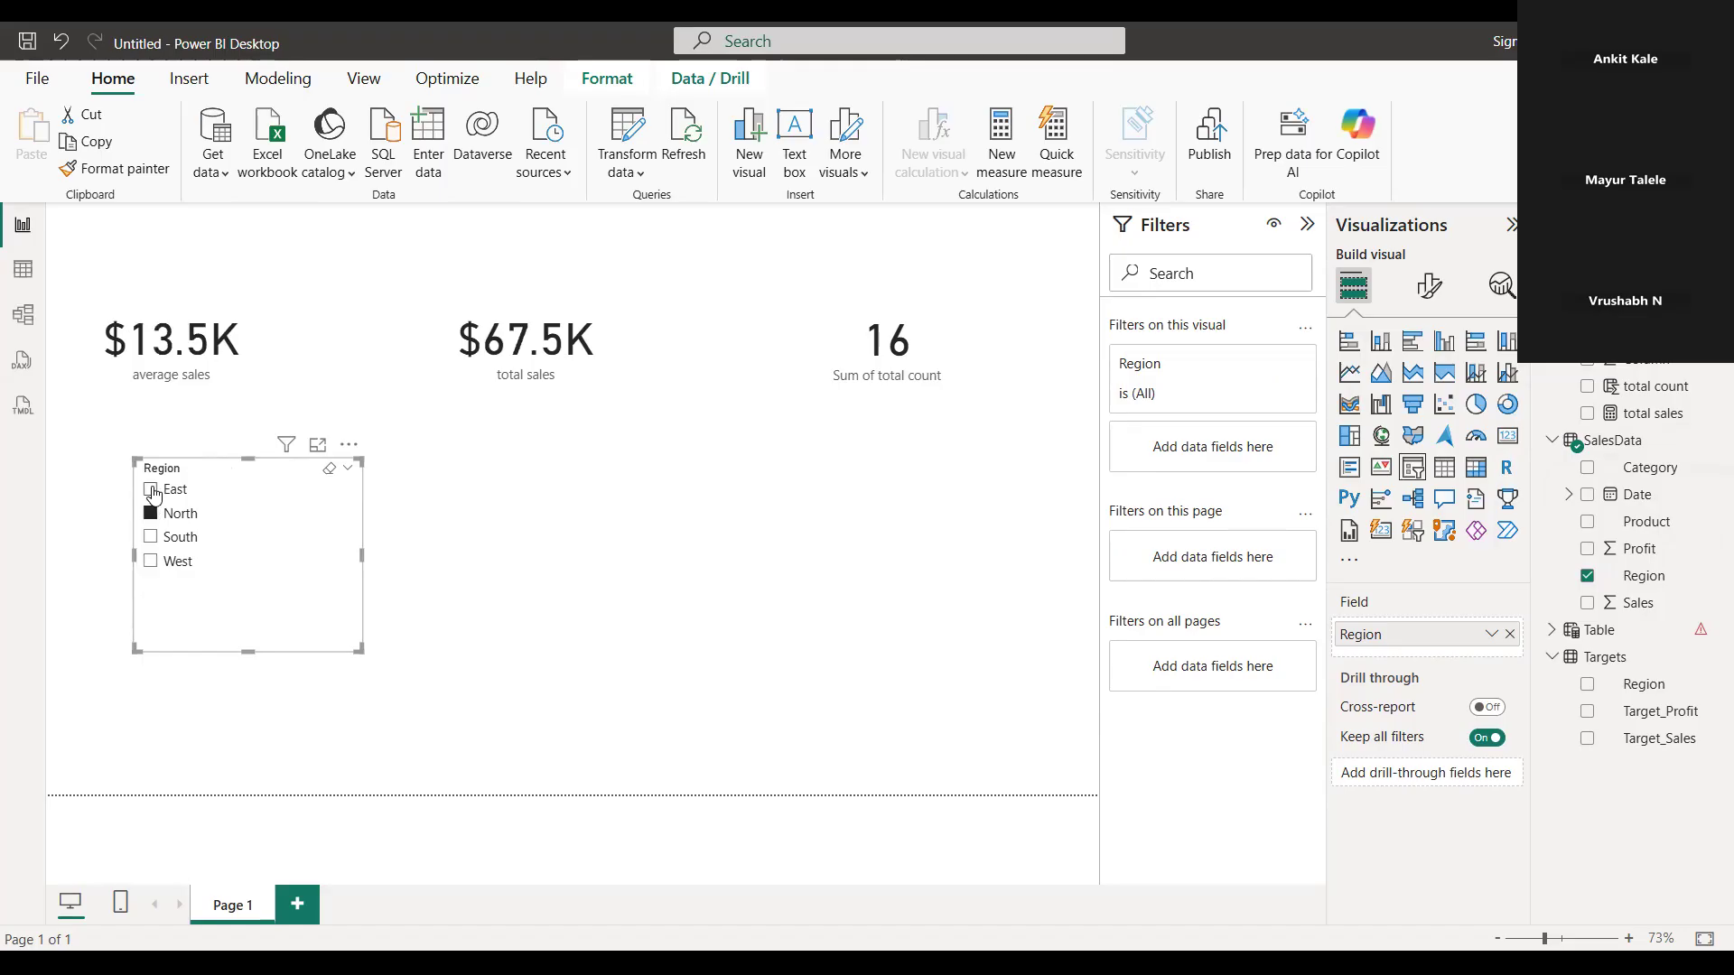
click(151, 492)
click(151, 513)
click(168, 536)
click(167, 561)
click(168, 536)
click(178, 514)
click(176, 489)
click(178, 513)
click(176, 537)
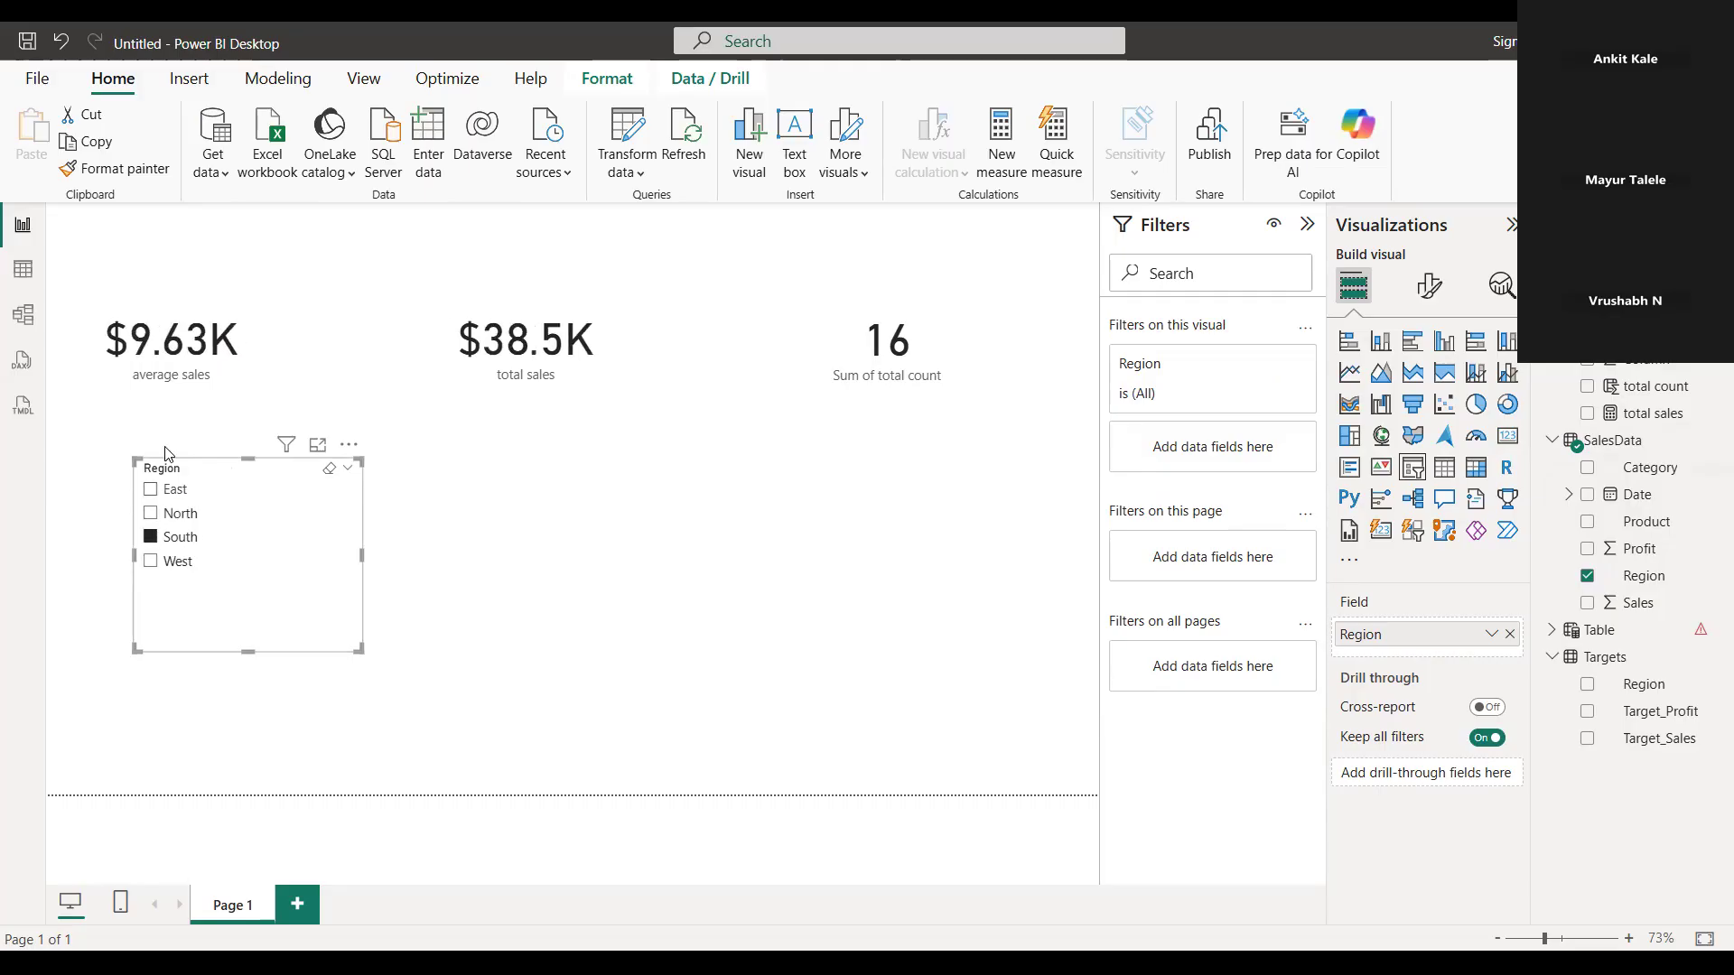
click(150, 561)
click(170, 536)
click(176, 514)
click(176, 490)
click(457, 503)
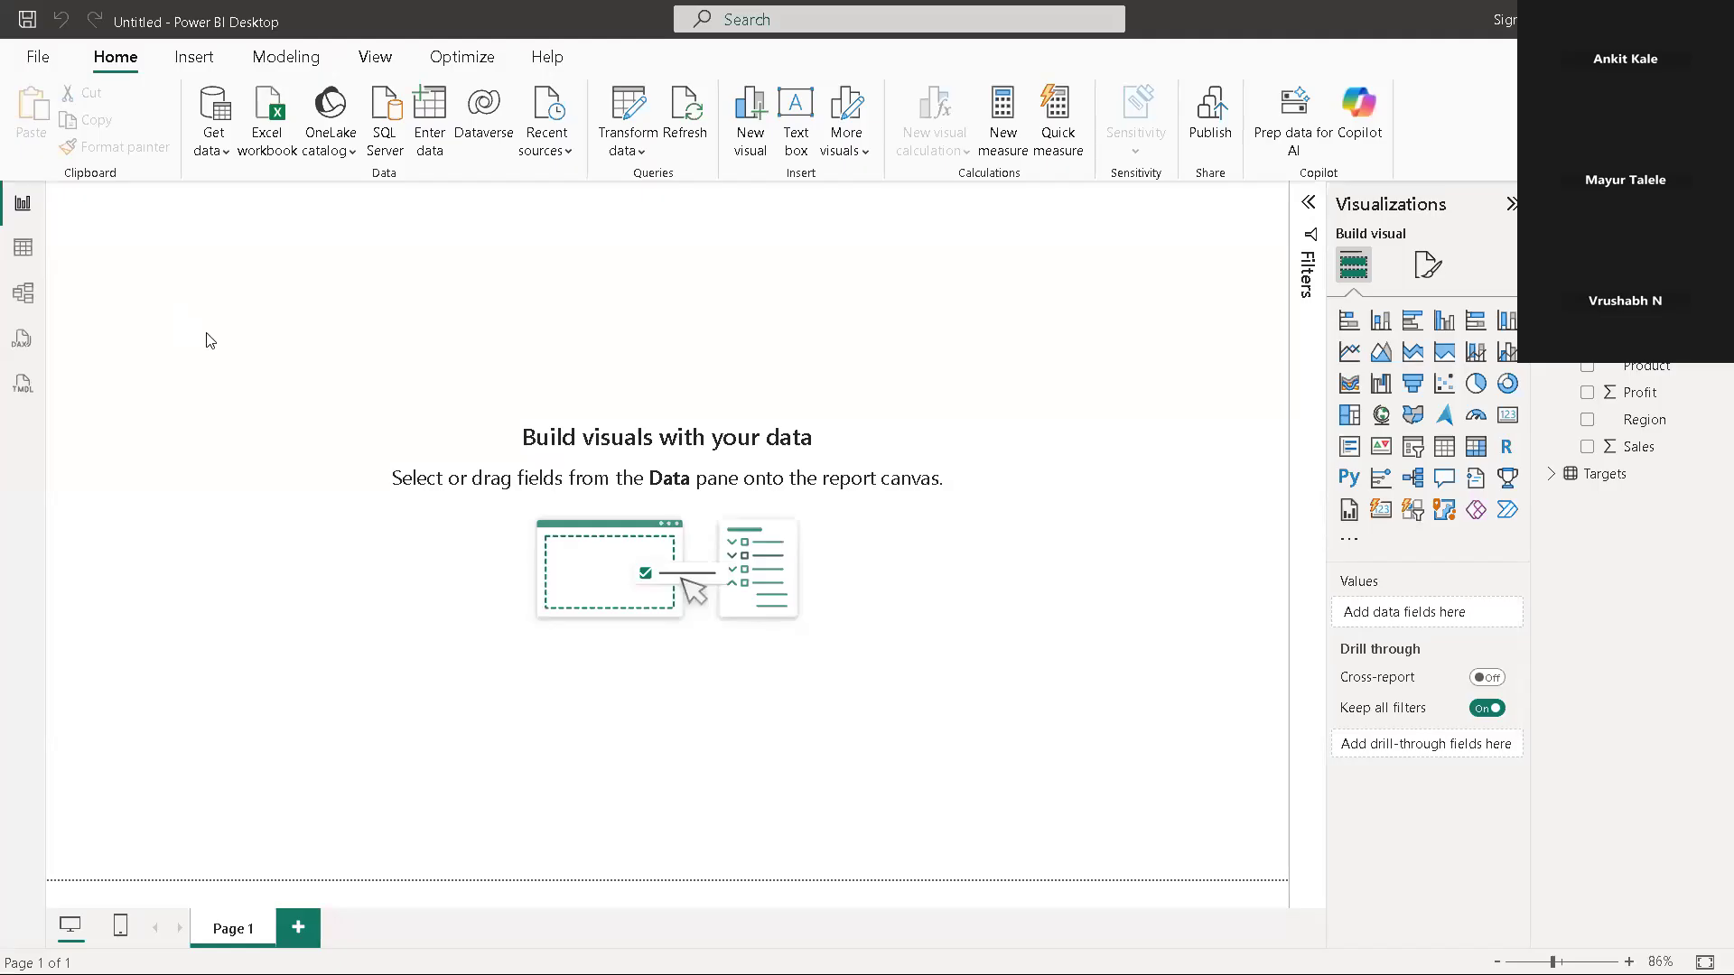
Examine the relationship between the Targets and SalesData tables in the data model and return to the report page
click(24, 295)
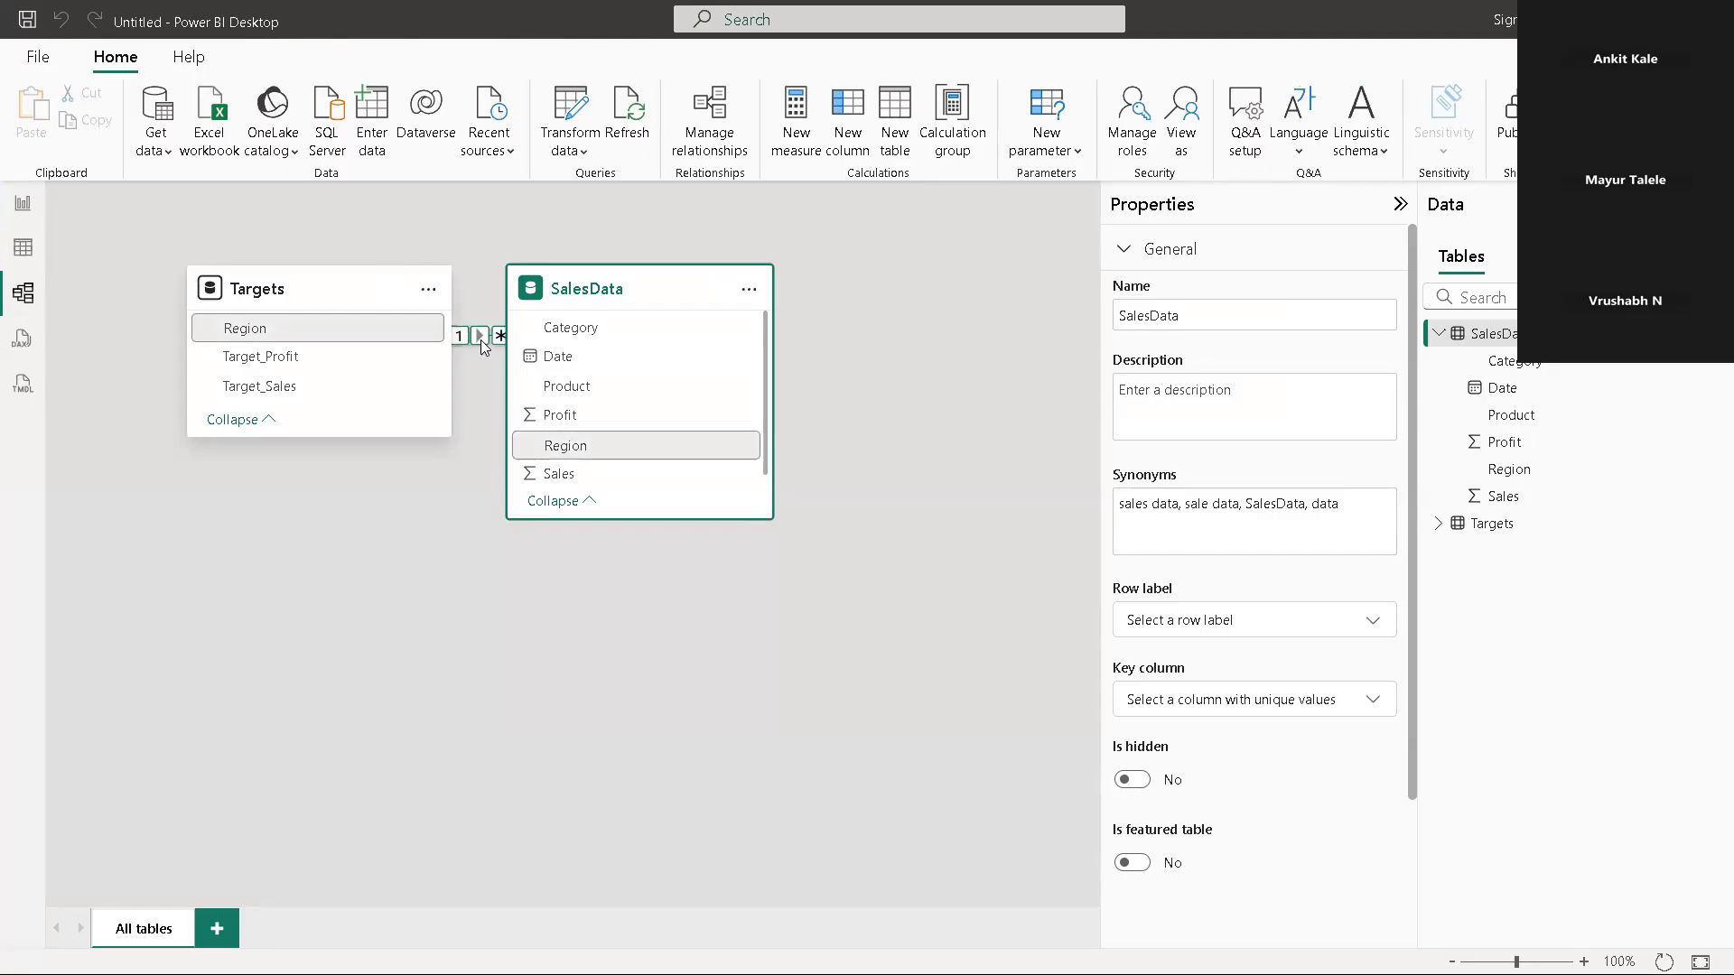
click(22, 210)
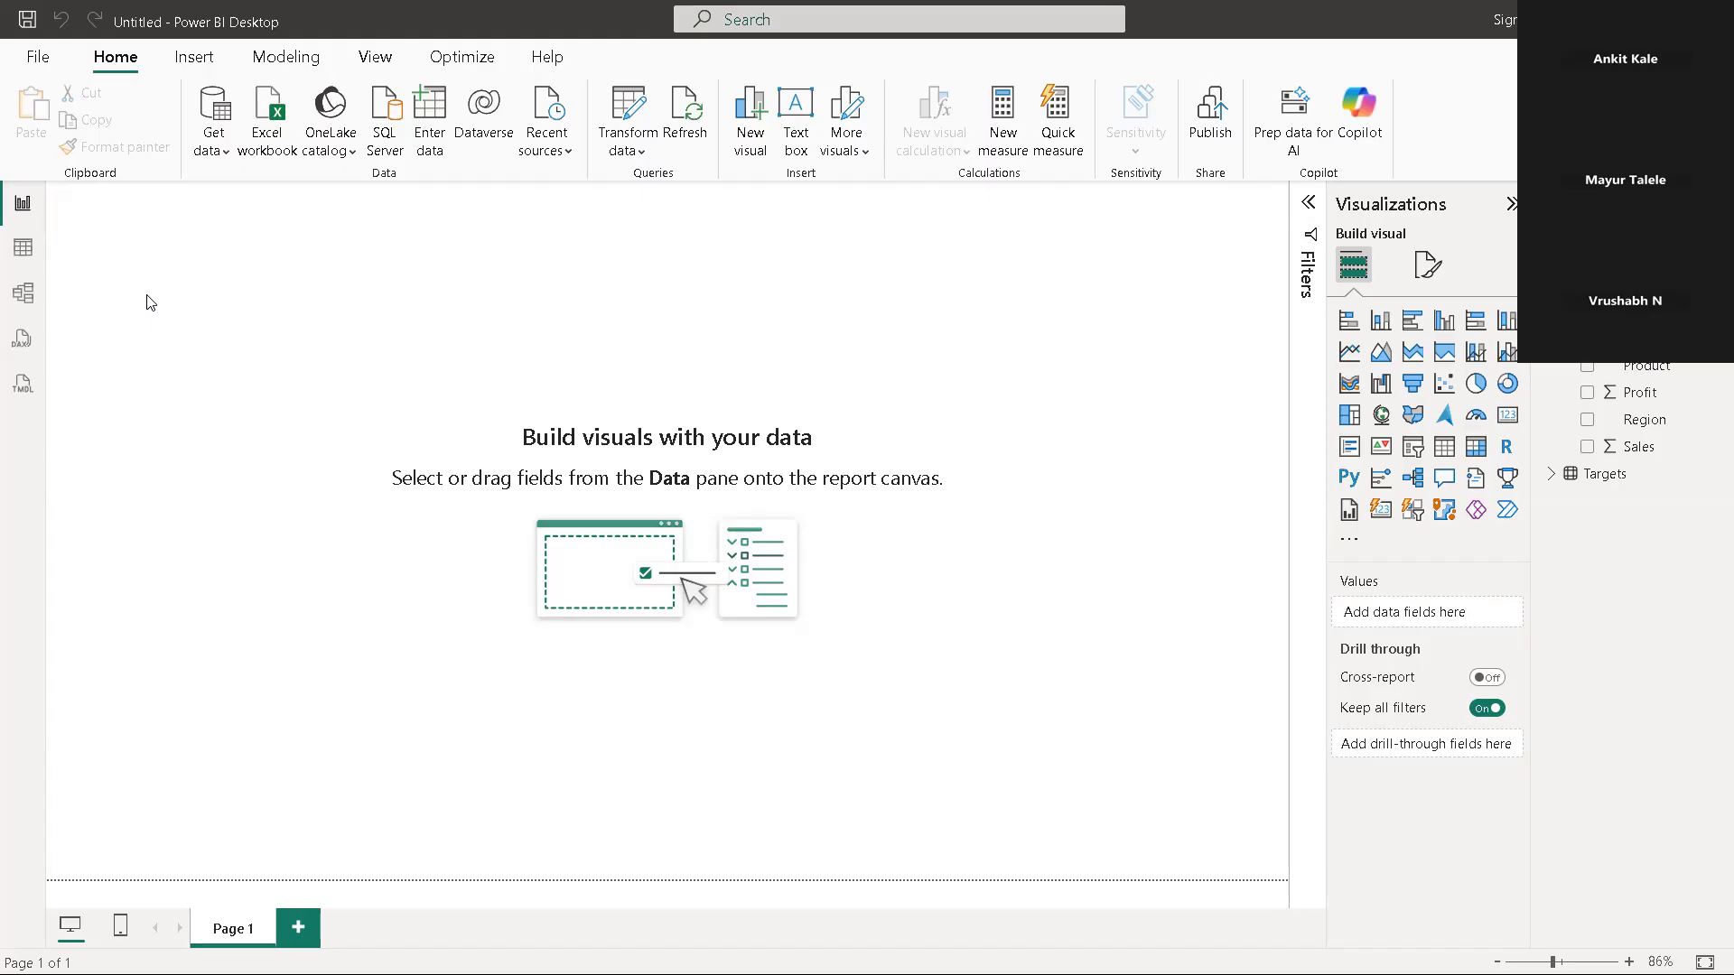
click(200, 60)
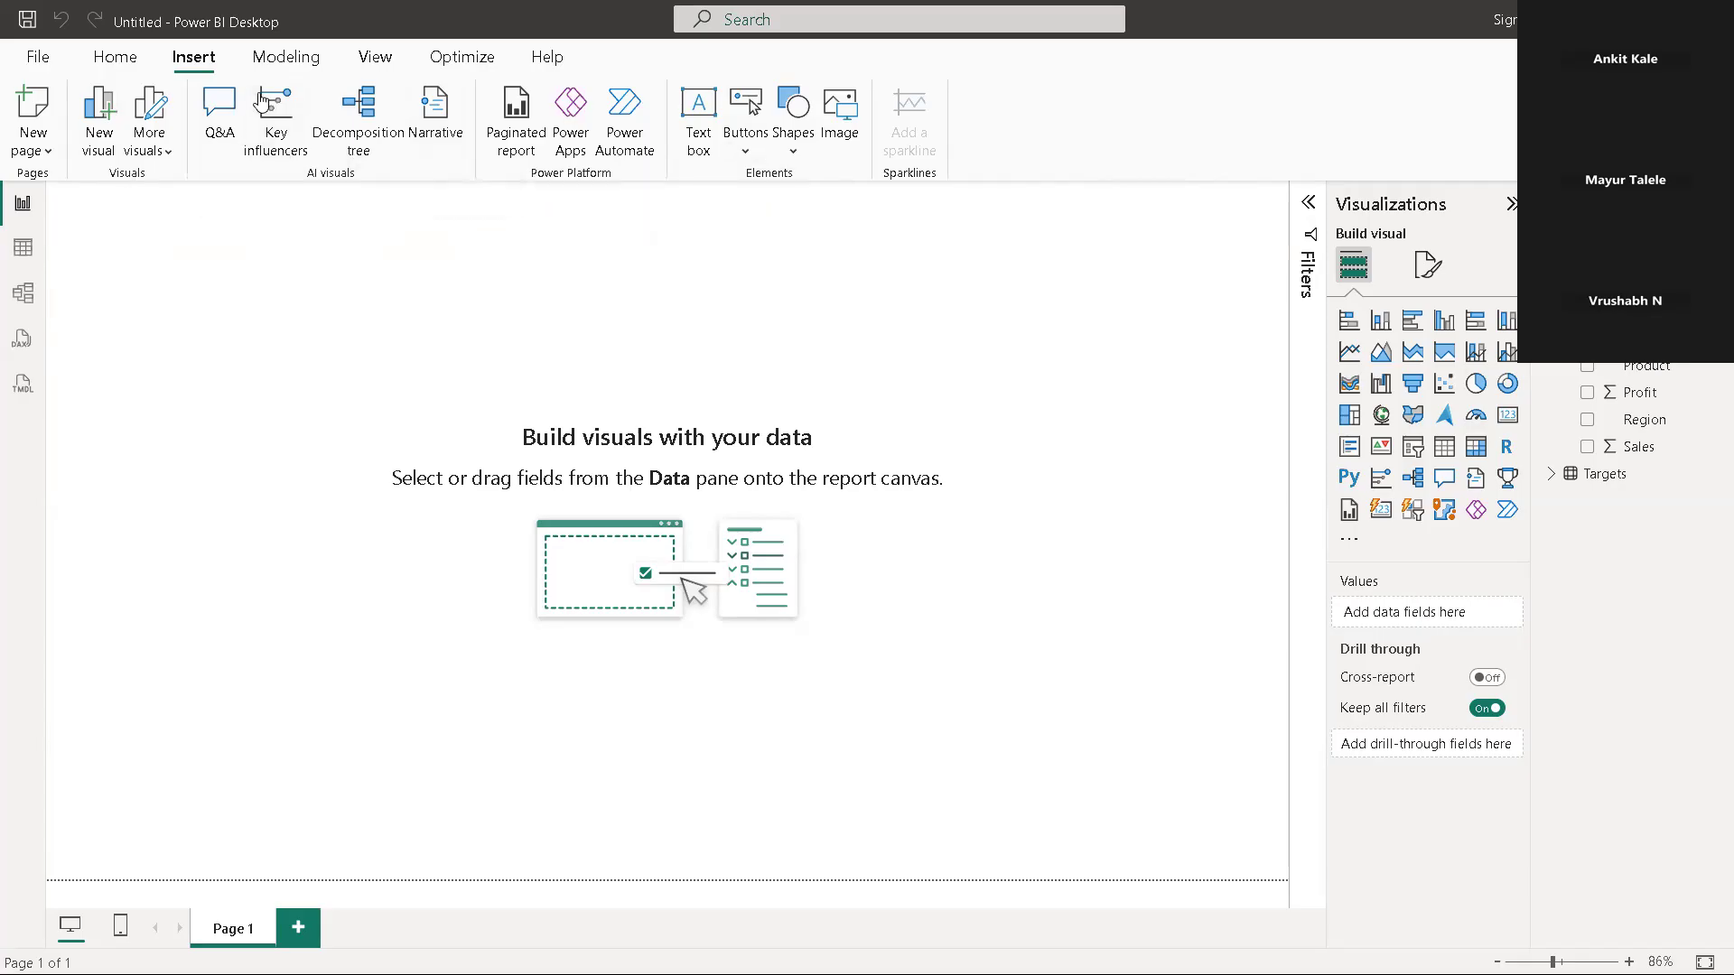
Start a new calculated table and replace the default table name in its formula with Measure
click(286, 56)
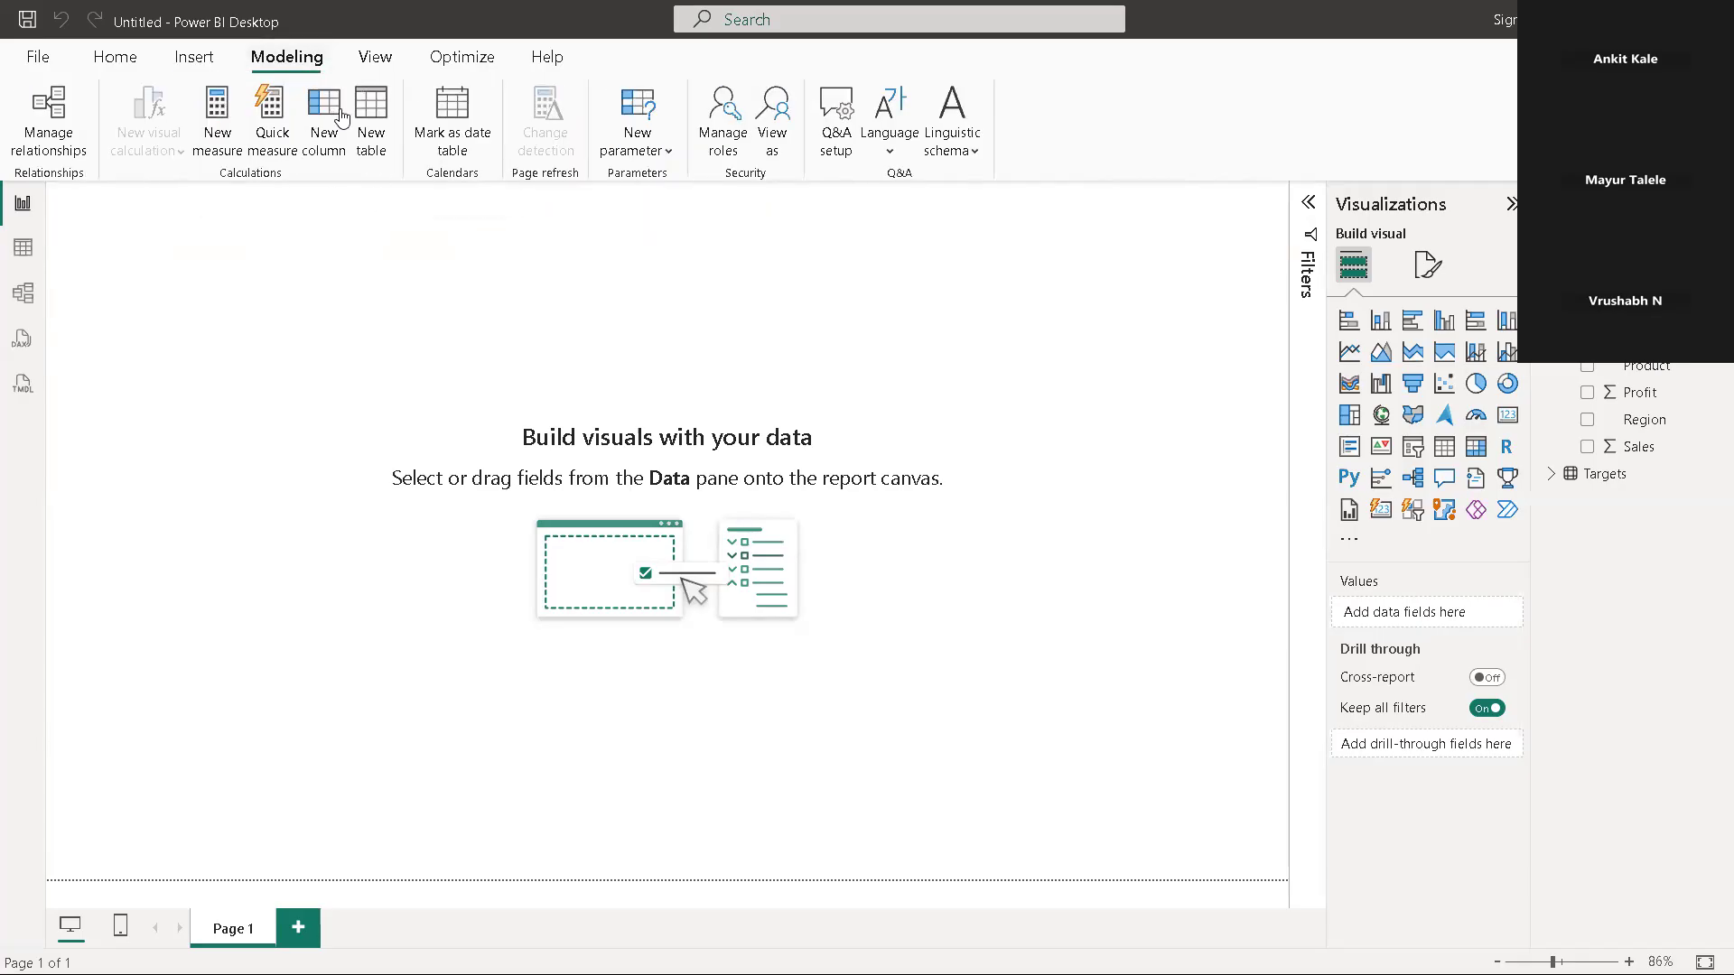
click(374, 126)
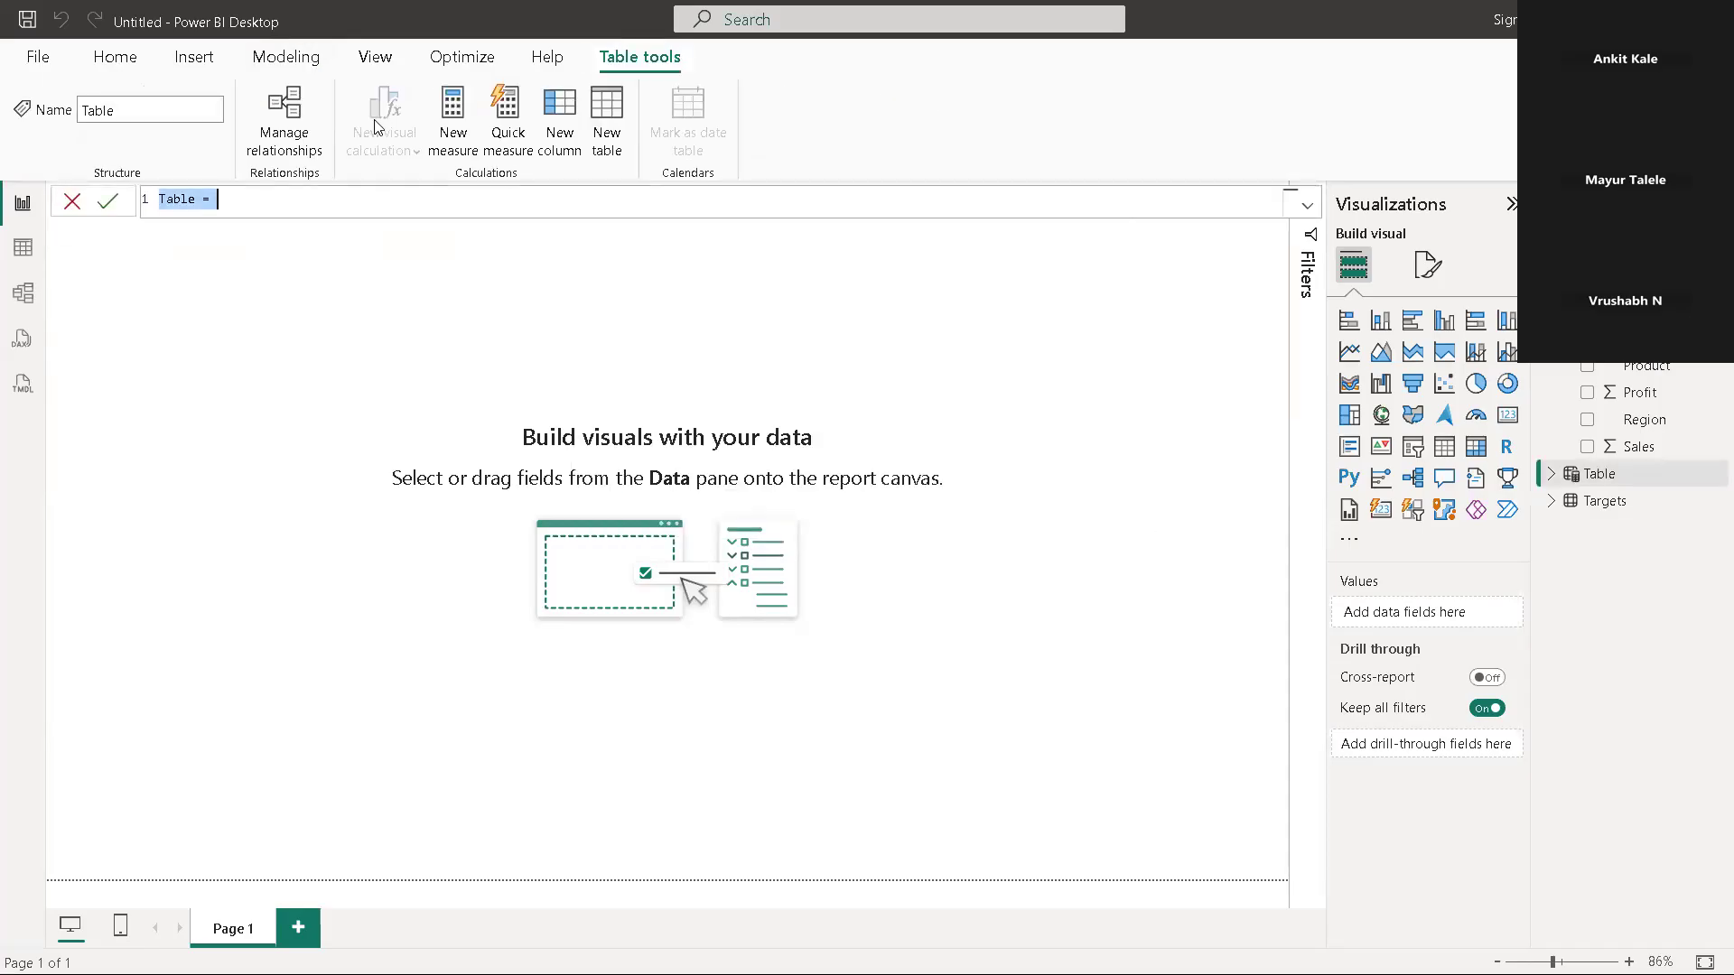
click(198, 199)
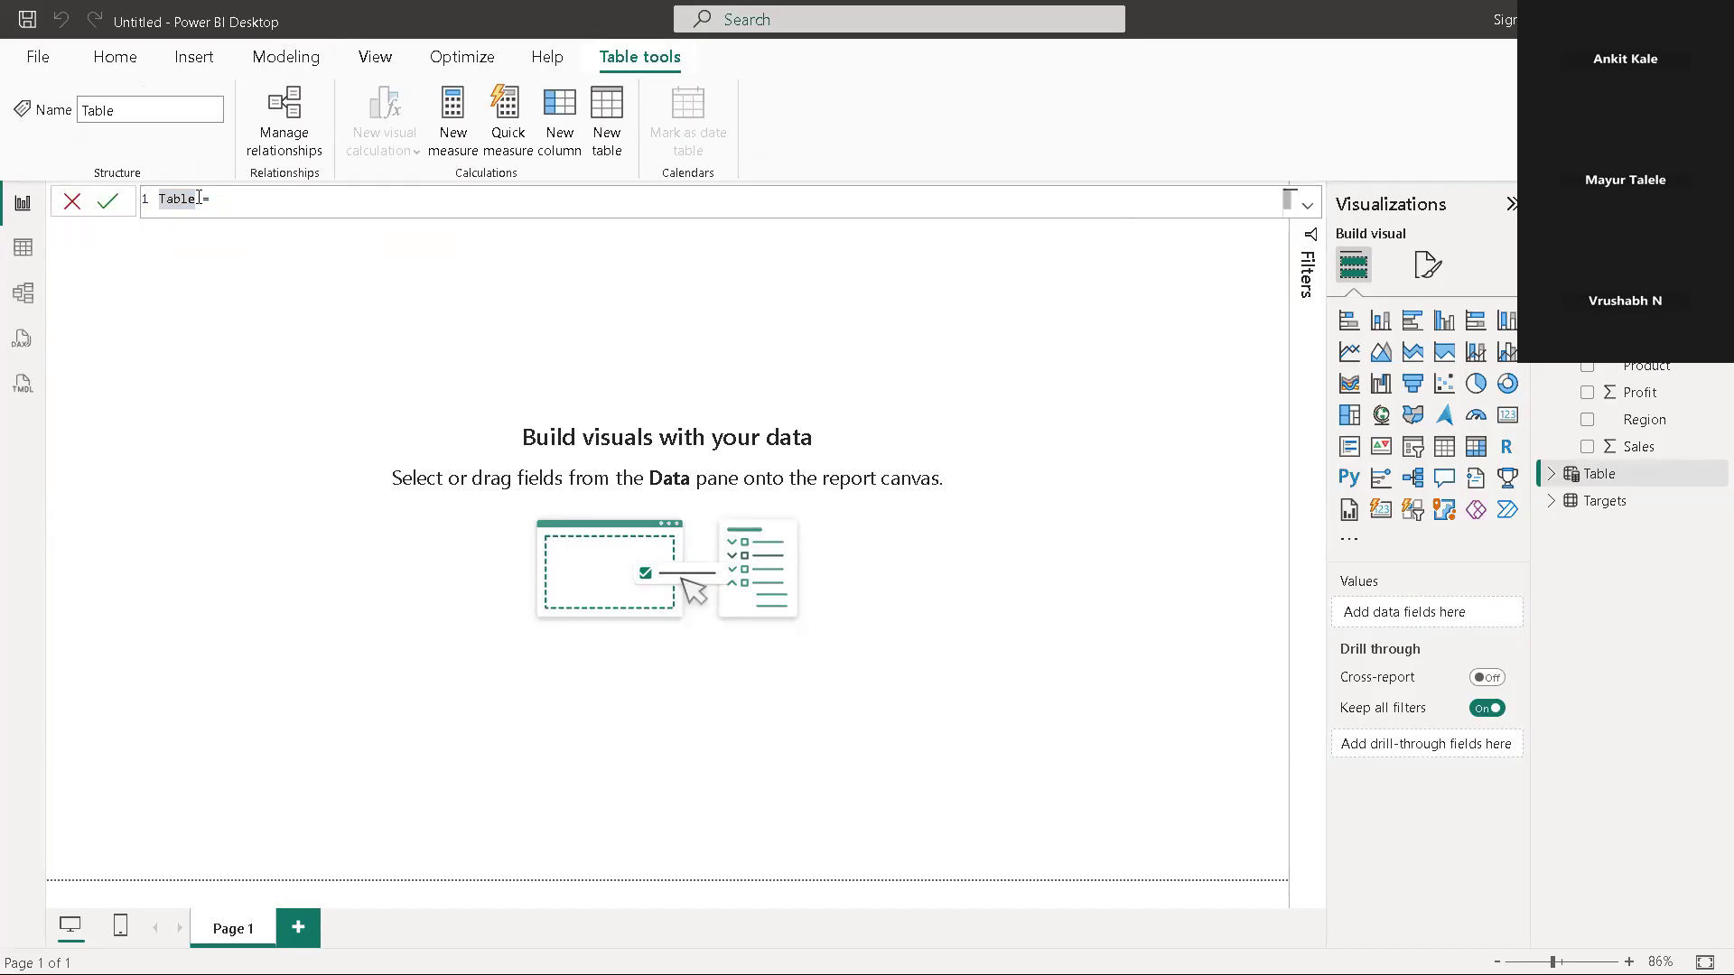
key(BackSpace)
key(BackSpace)
key(BackSpace)
key(BackSpace)
key(BackSpace)
text(M)
text(asure)
key(BackSpace)
key(BackSpace)
key(BackSpace)
key(BackSpace)
key(BackSpace)
text(easure)
key(BackSpace)
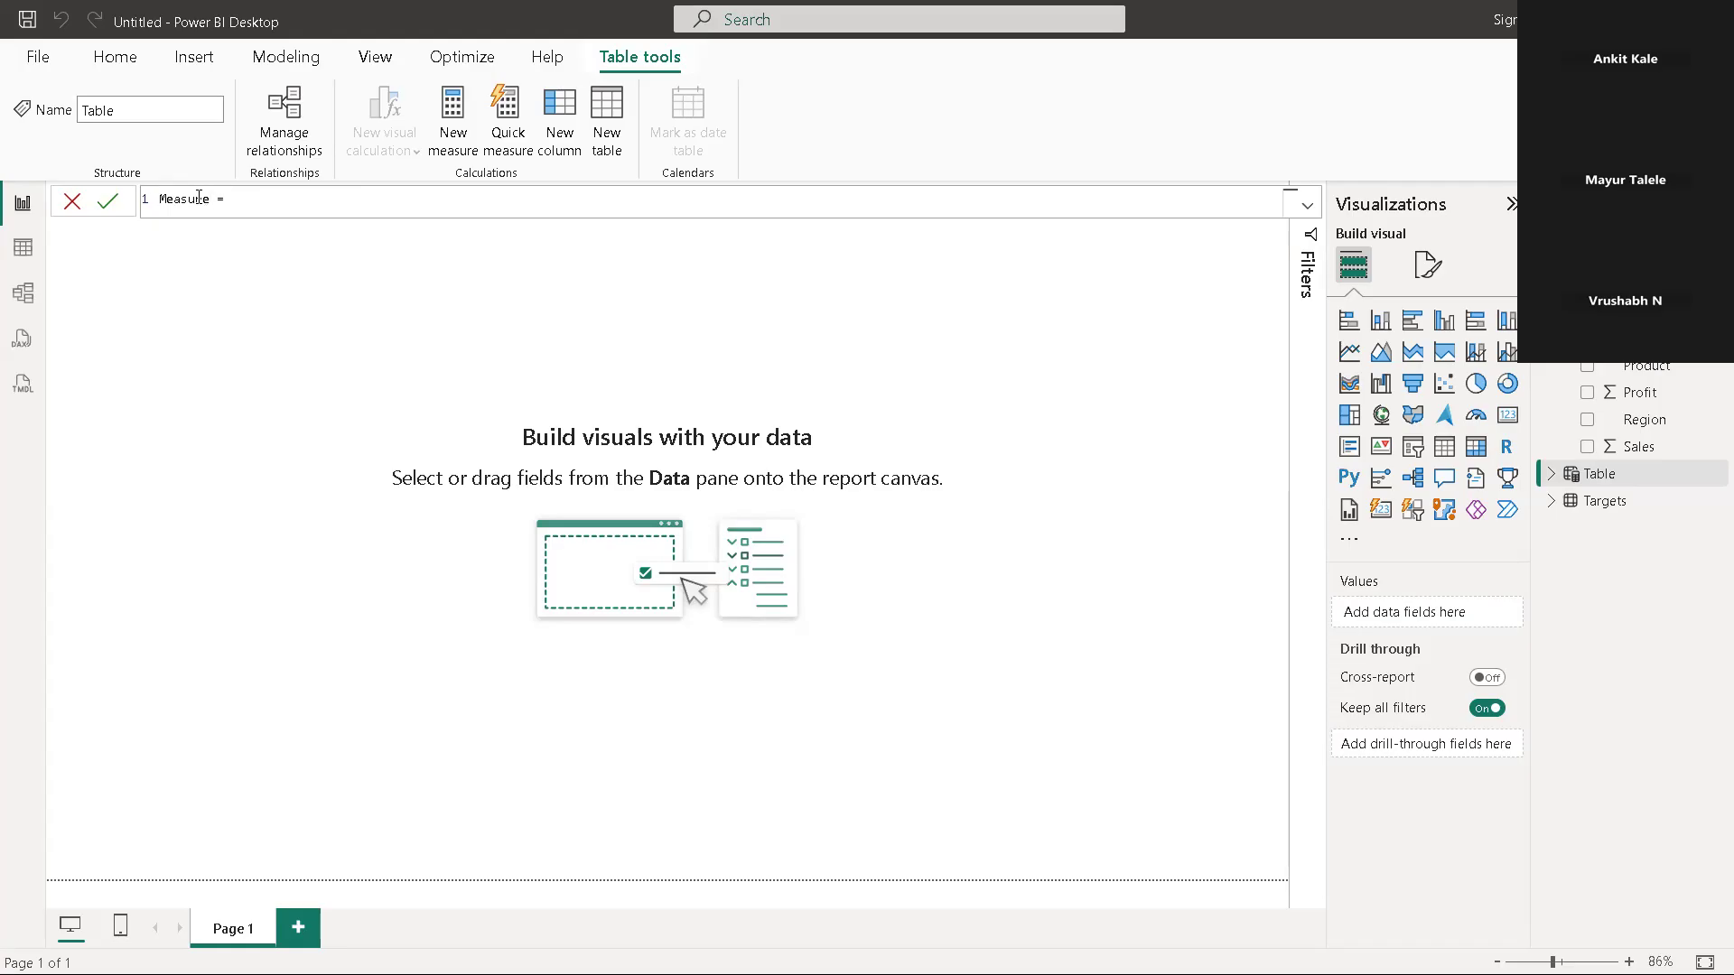
Complete the calculated table's name as MeasureTable and commit it with an empty formula
text(Table)
key(Return)
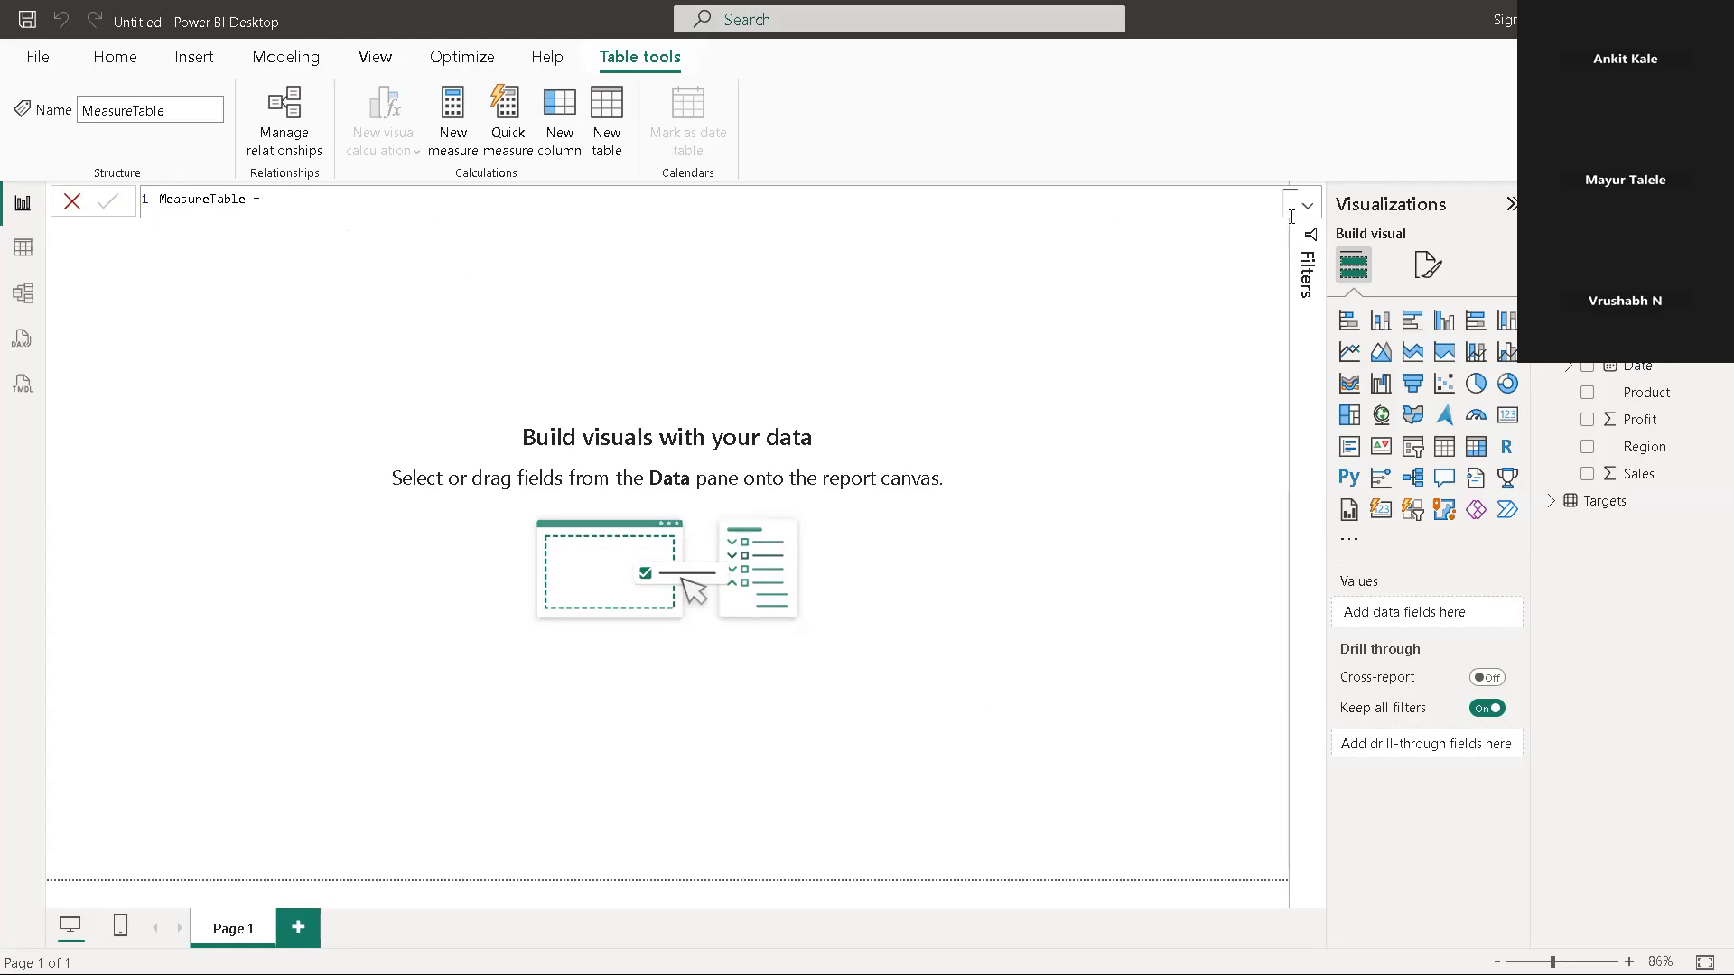
click(1552, 284)
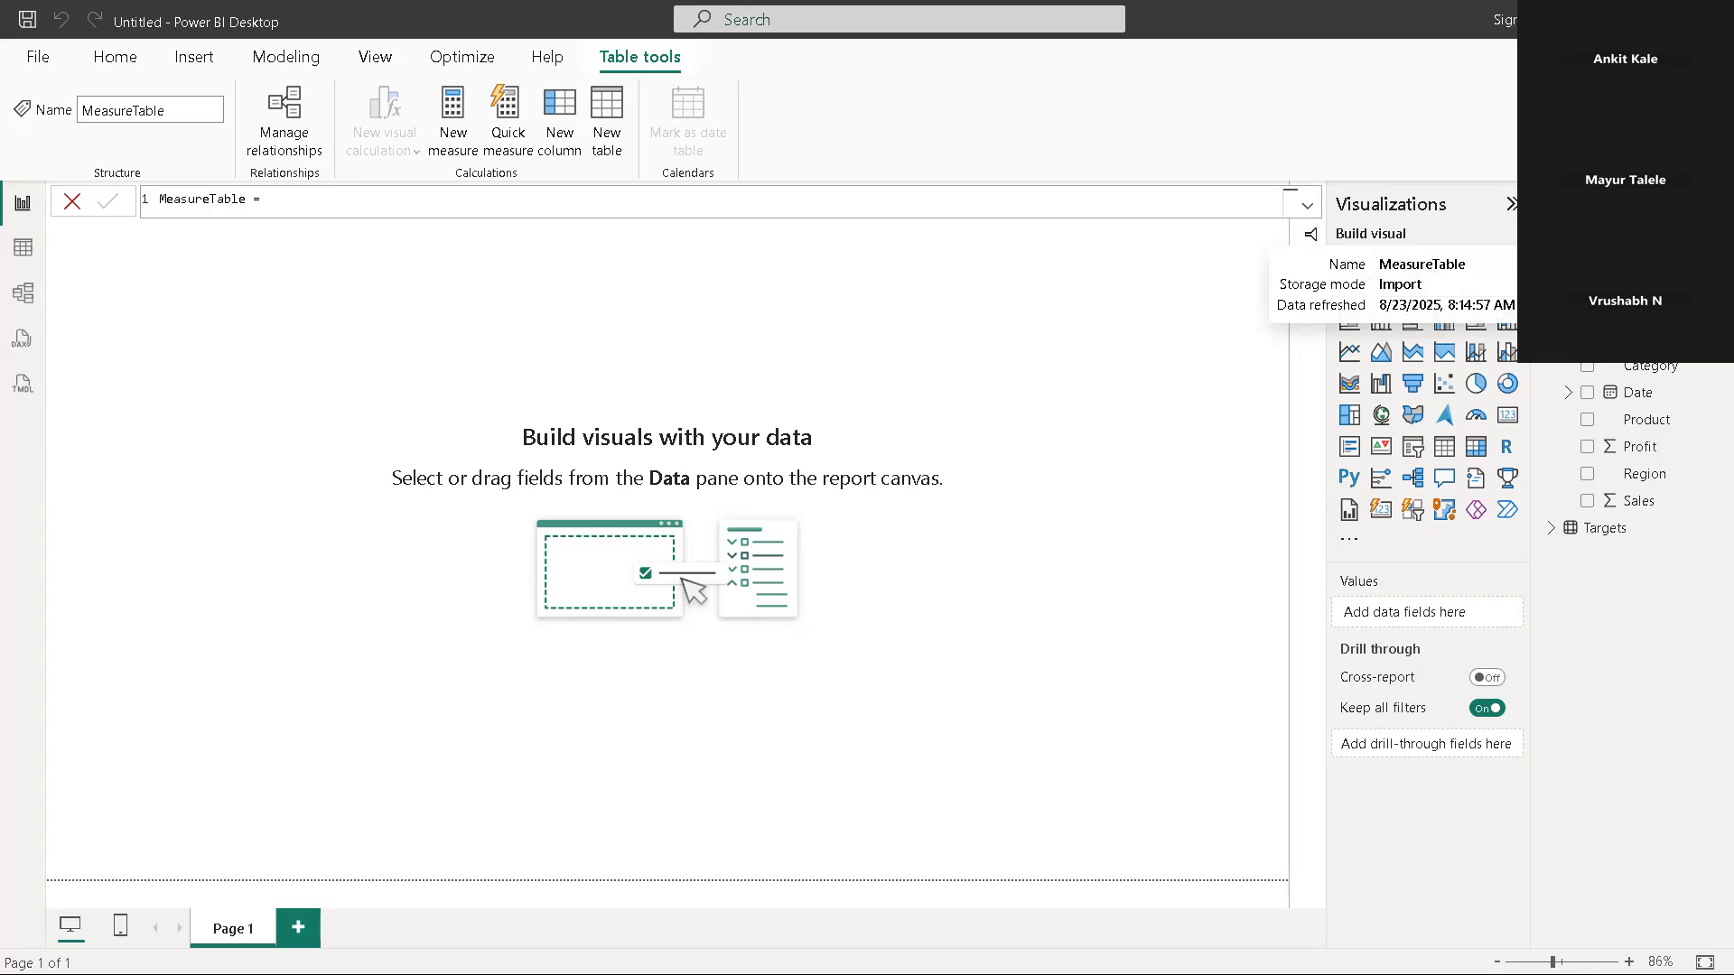
right_click(1551, 284)
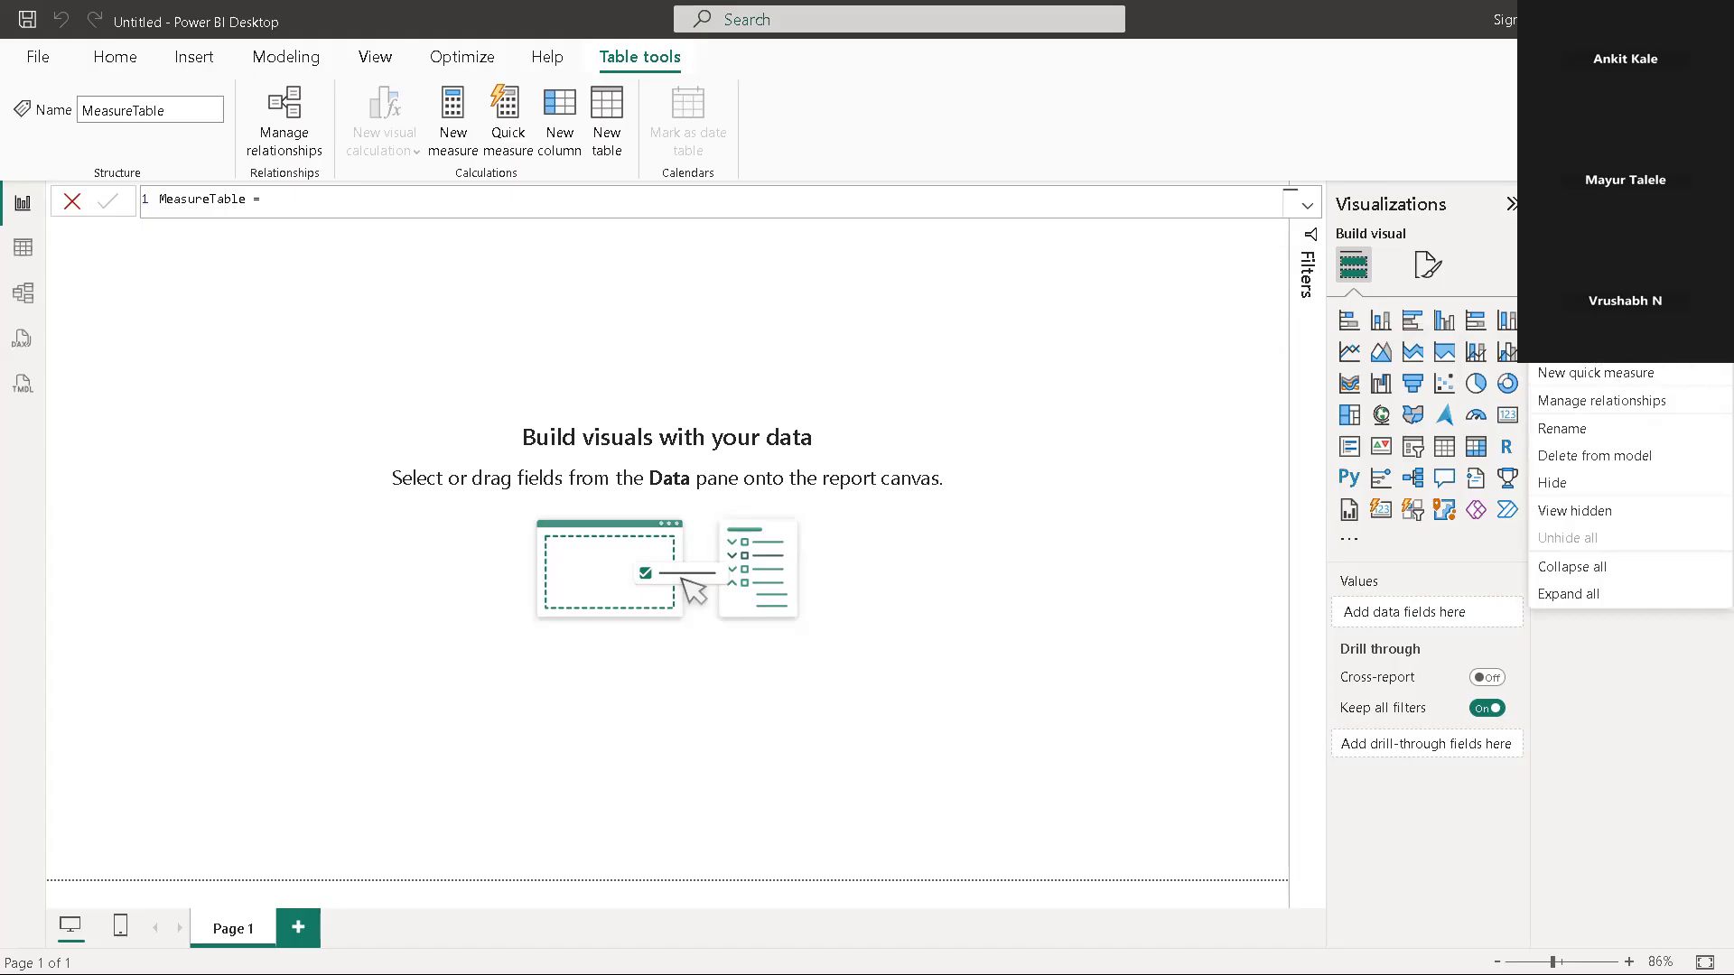
click(1582, 319)
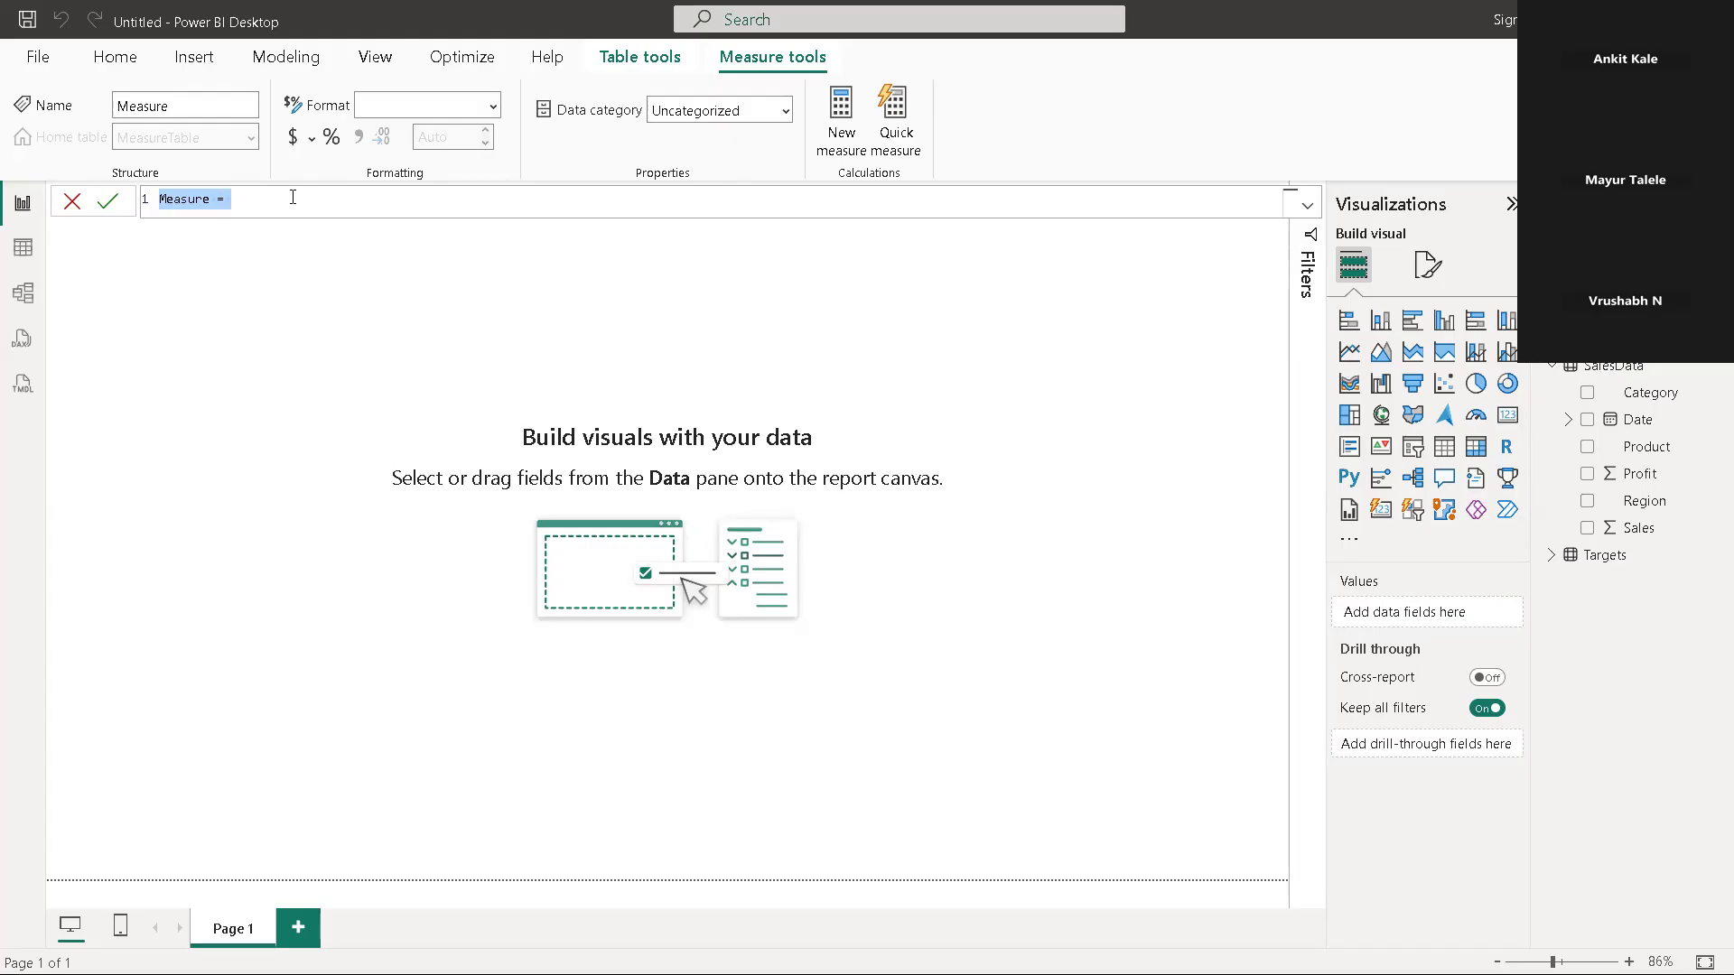
text(s)
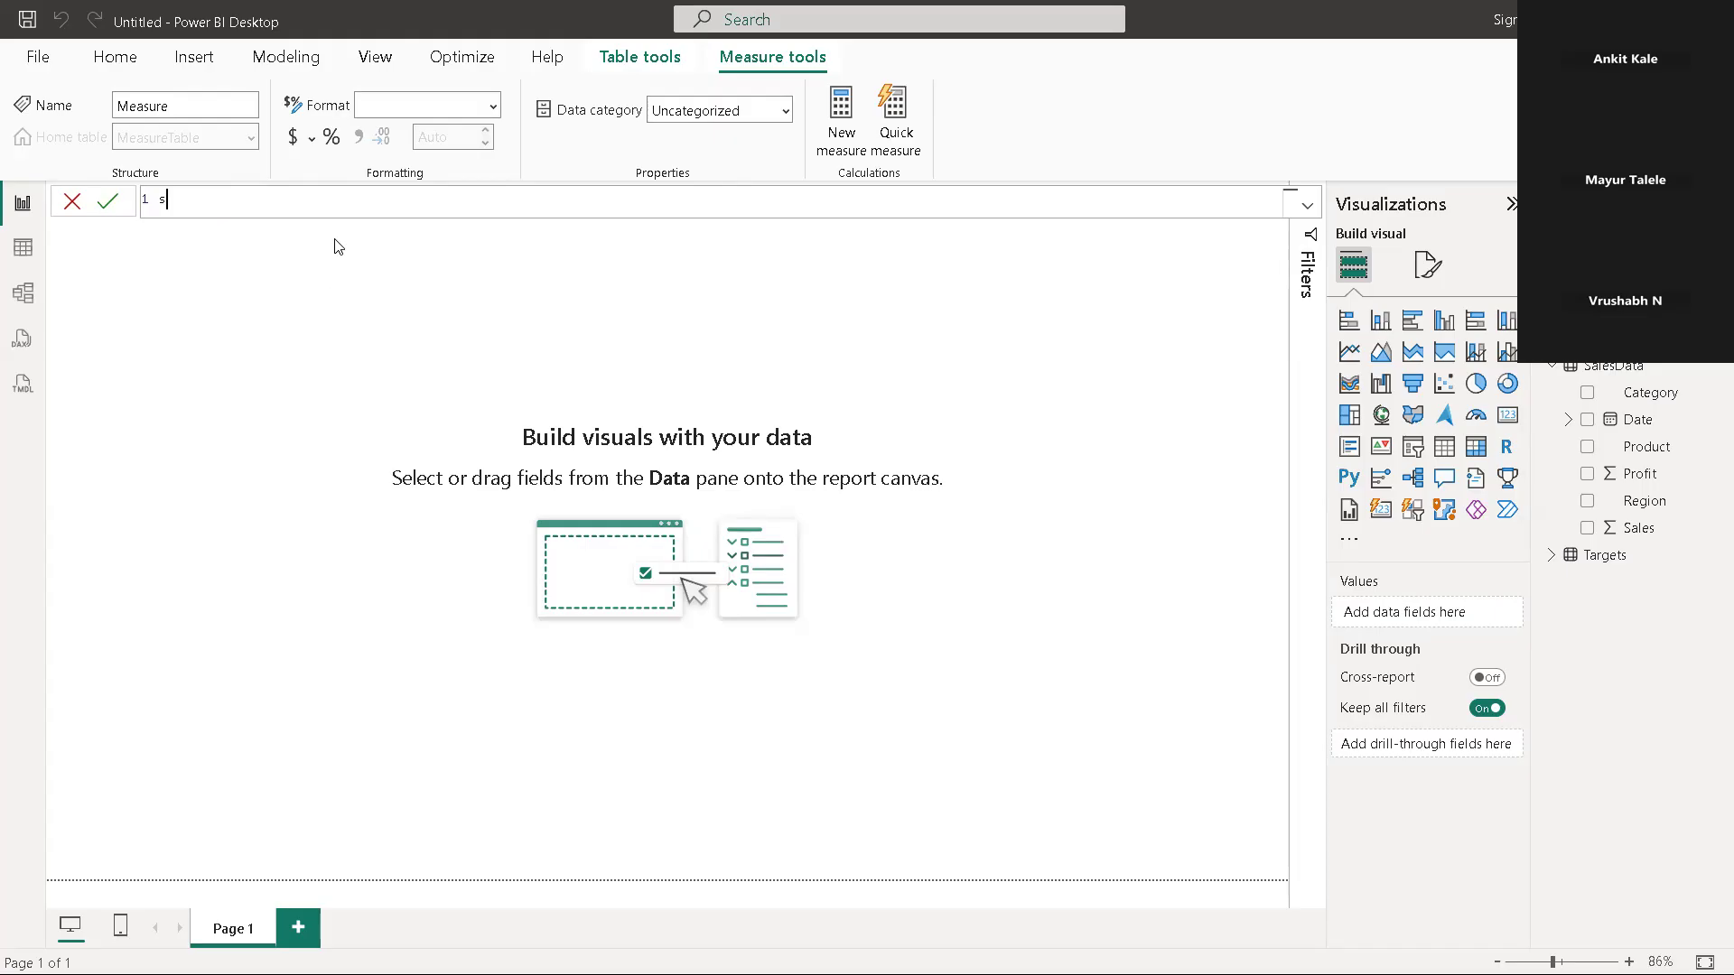
key(BackSpace)
text(t)
key(BackSpace)
text(To)
key(BackSpace)
key(BackSpace)
key(Escape)
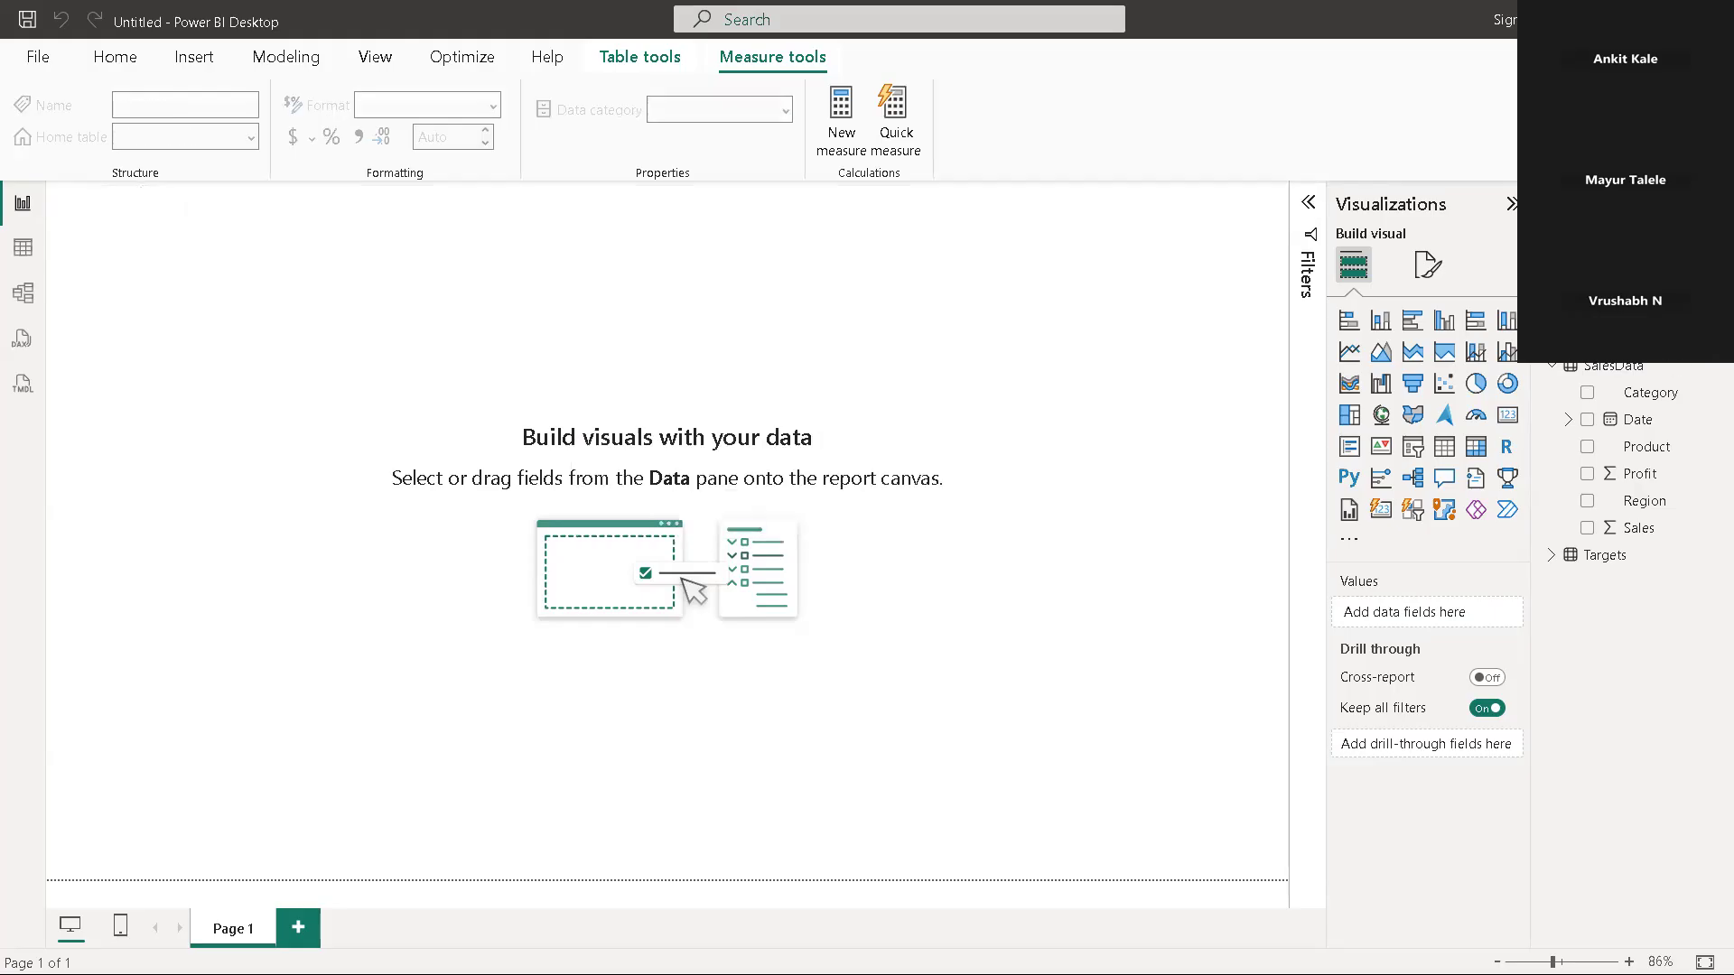
Start a new measure in MeasureTable and replace its default definition with the name TotalSales
right_click(1639, 312)
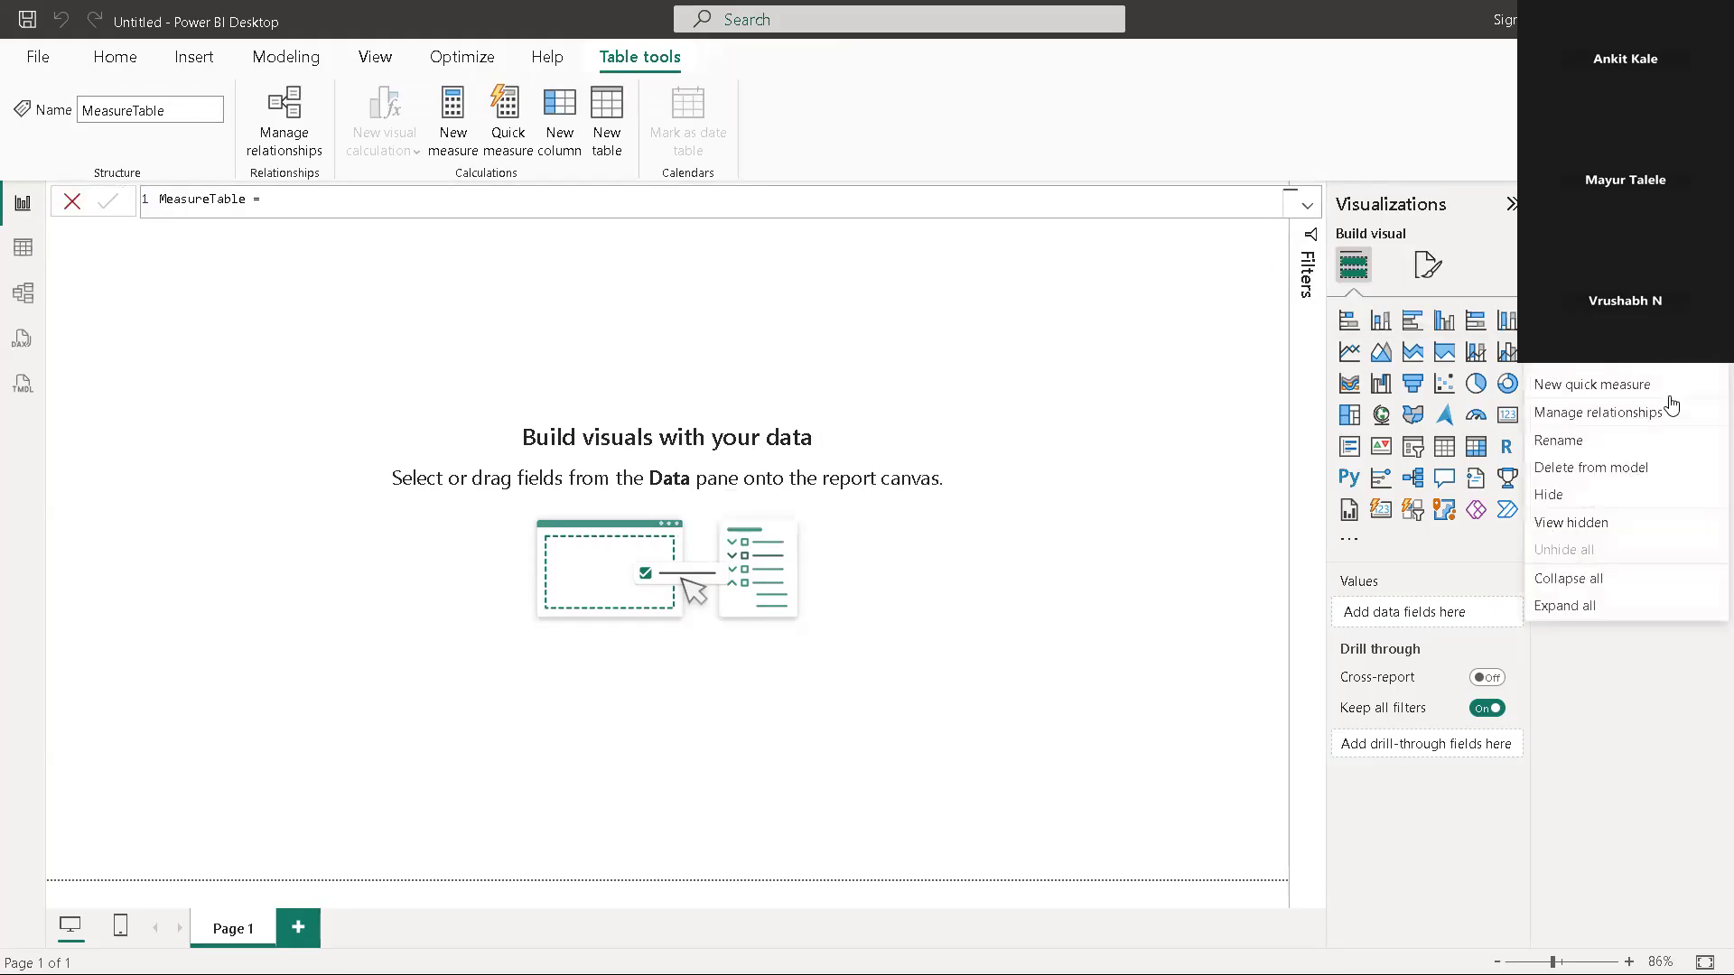
click(1625, 330)
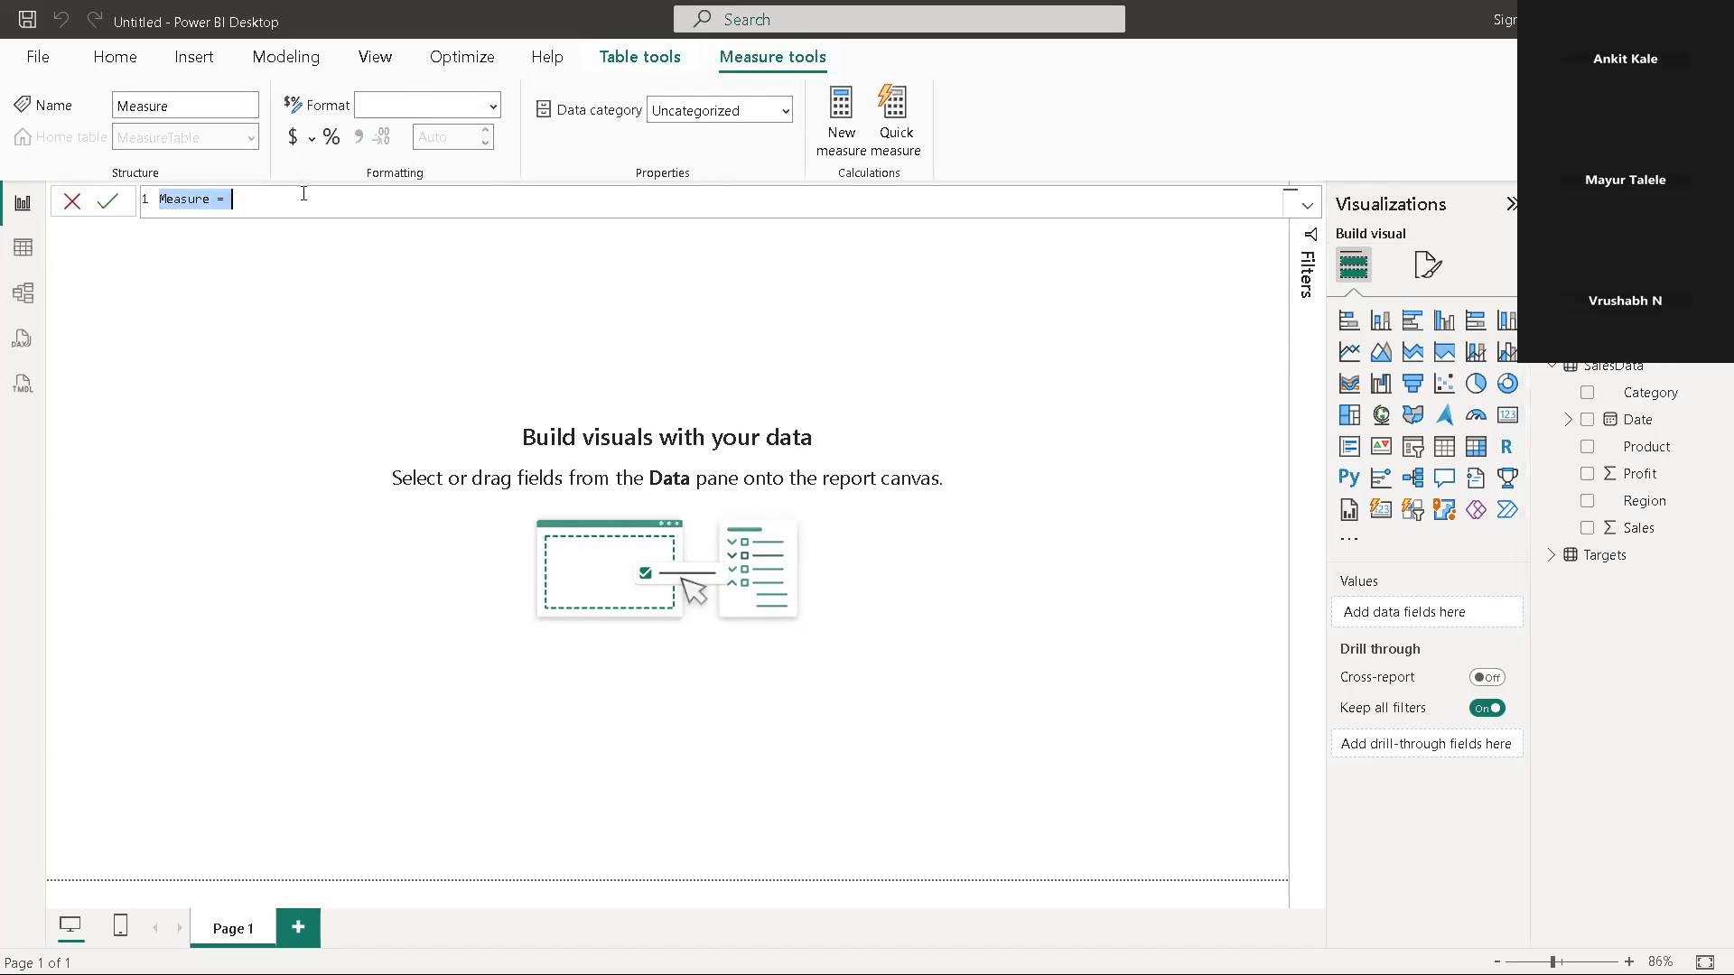
text(t)
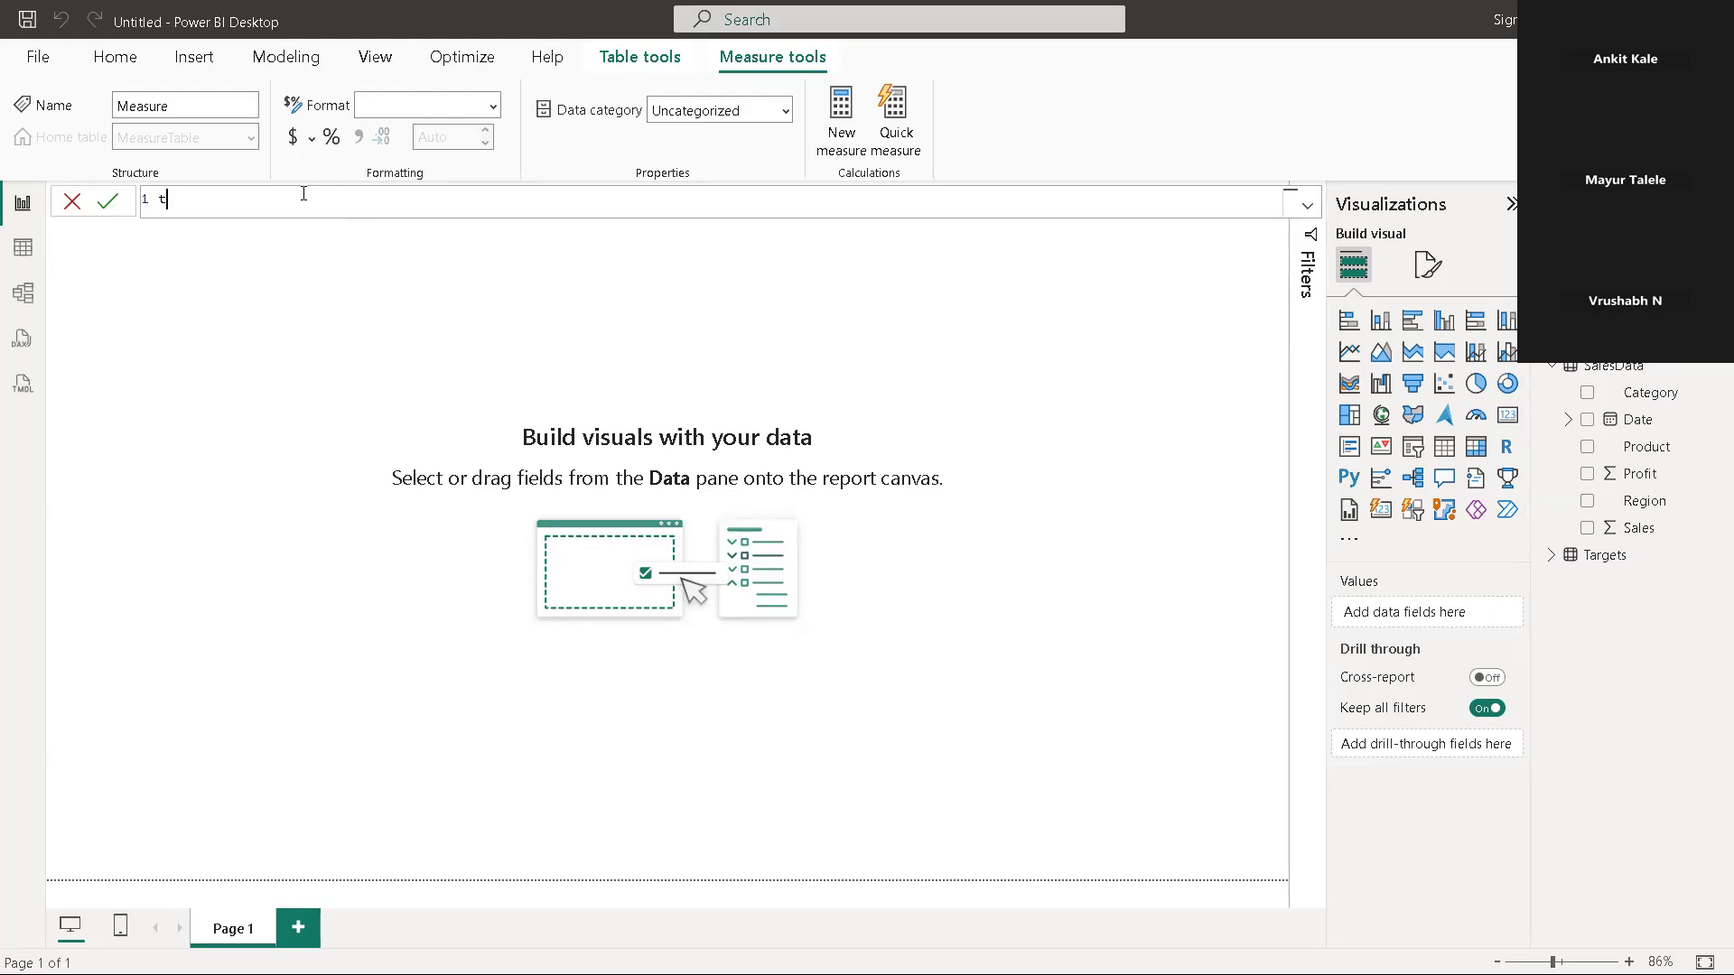
key(BackSpace)
text(Total)
text(Sales=)
Define TotalSales as SUM(SalesData[Sales]) and commit the measure
text(sum)
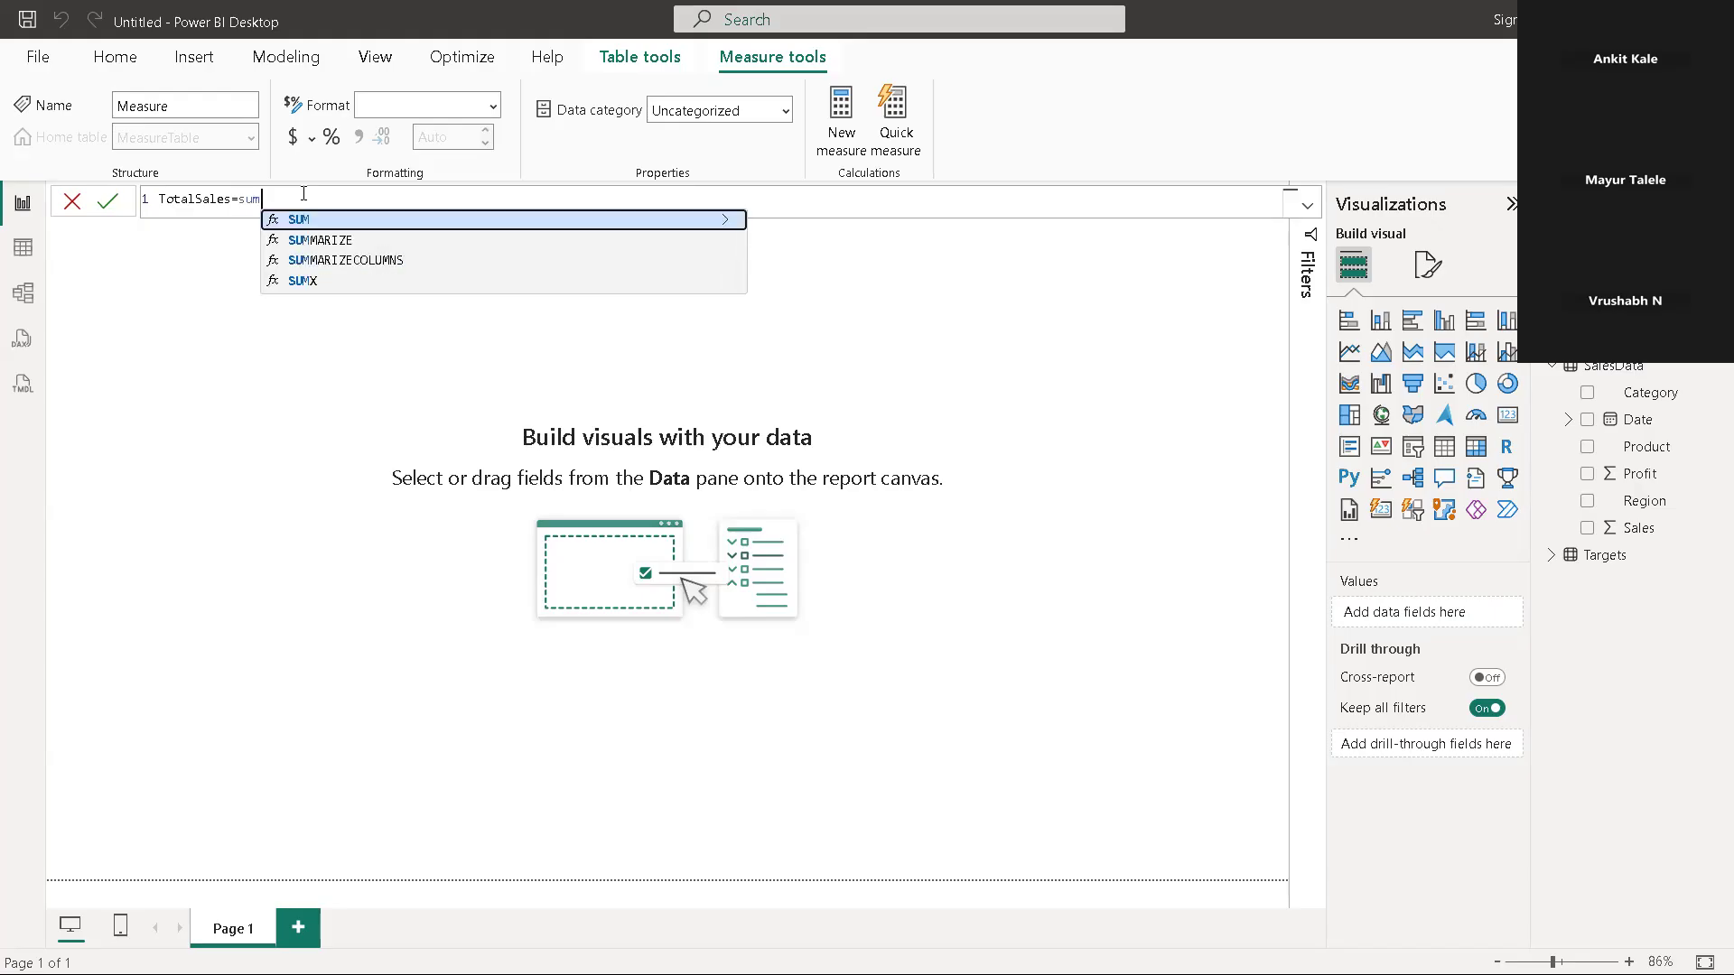
key(Tab)
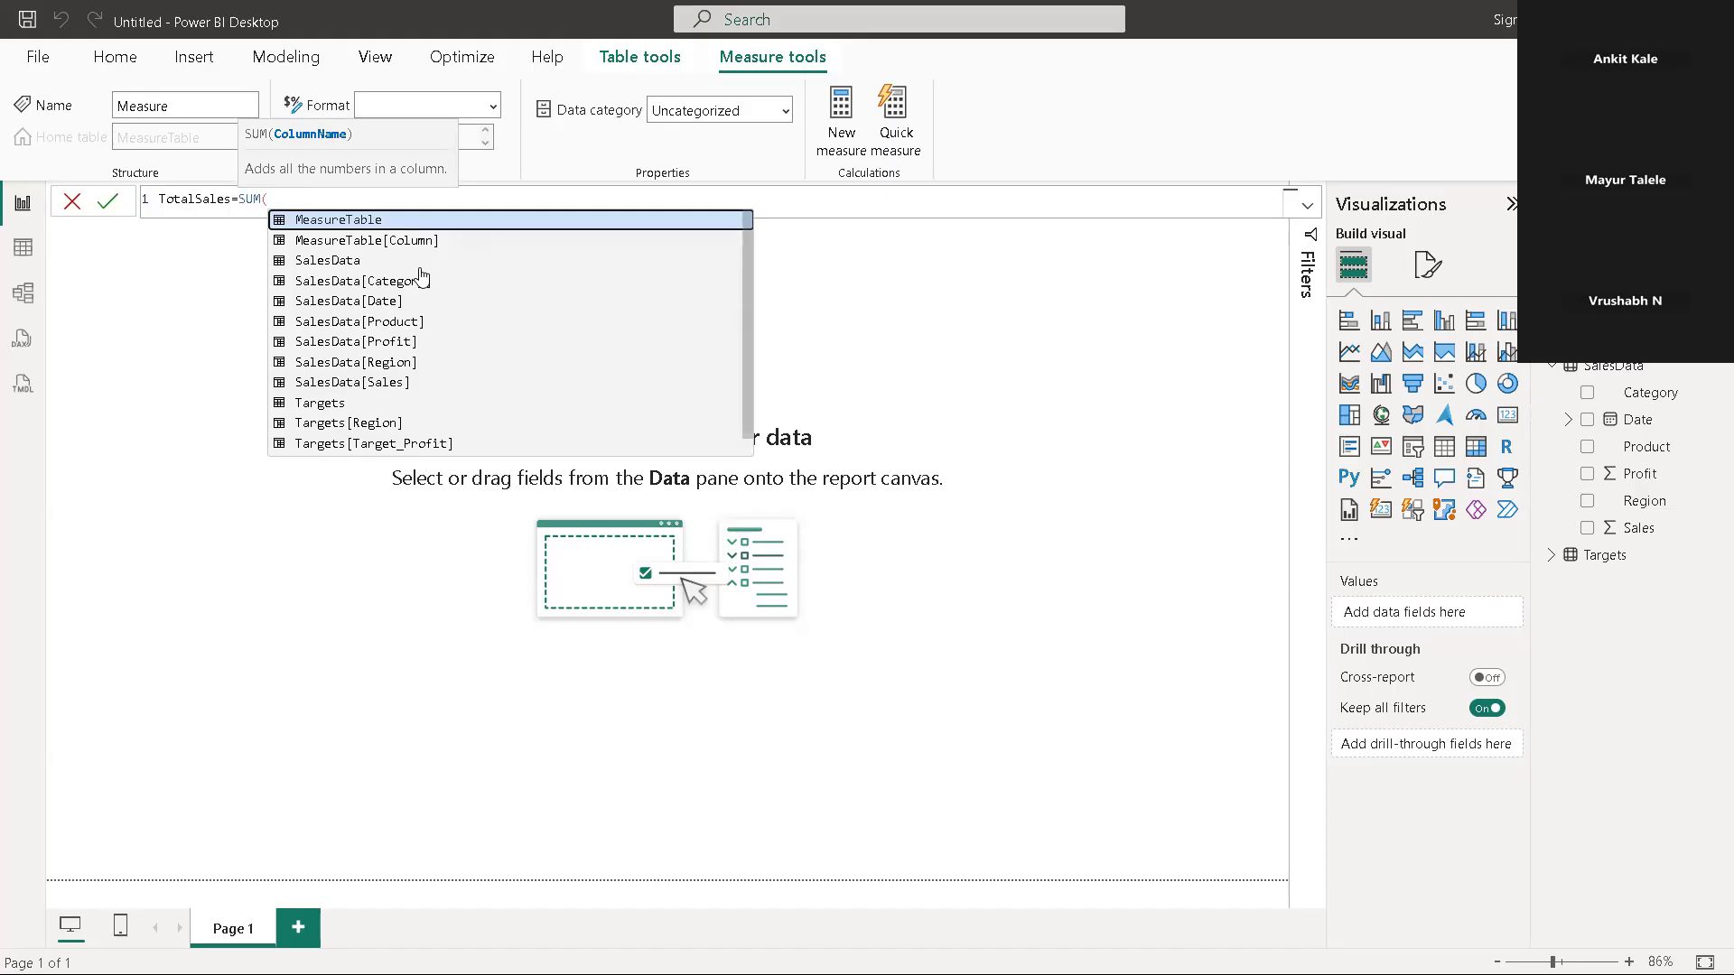
click(364, 383)
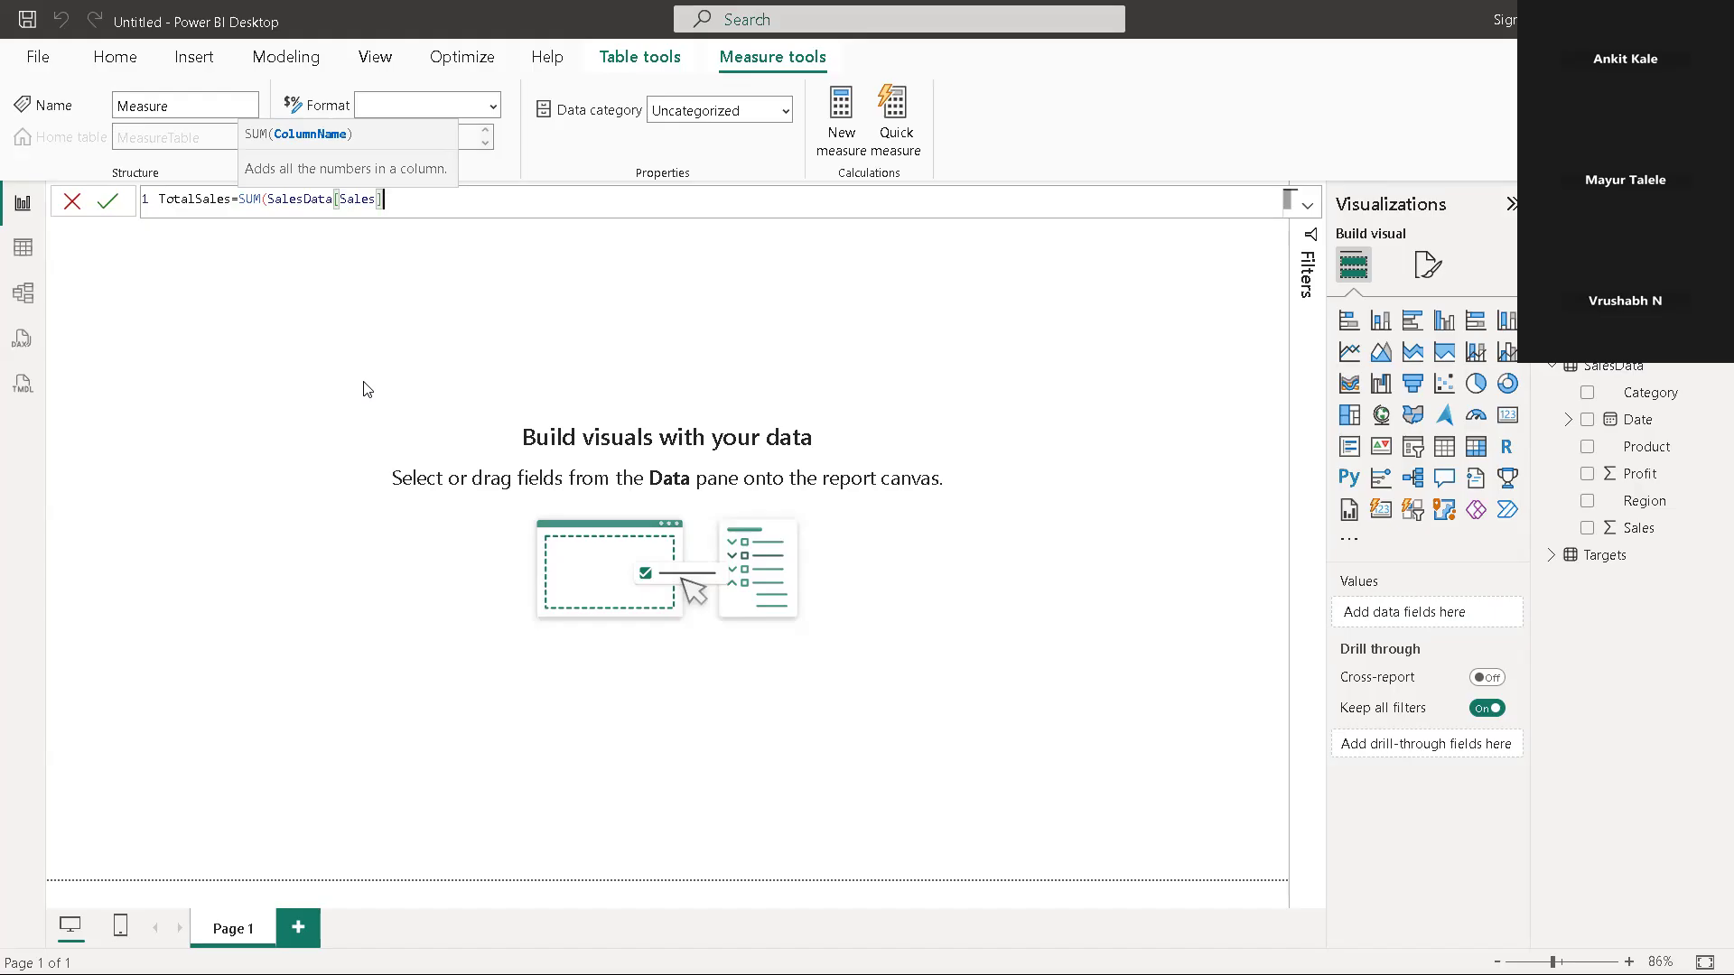
key(XF86AudioRaiseVolume)
key(XF86AudioRaiseVolume)
text())
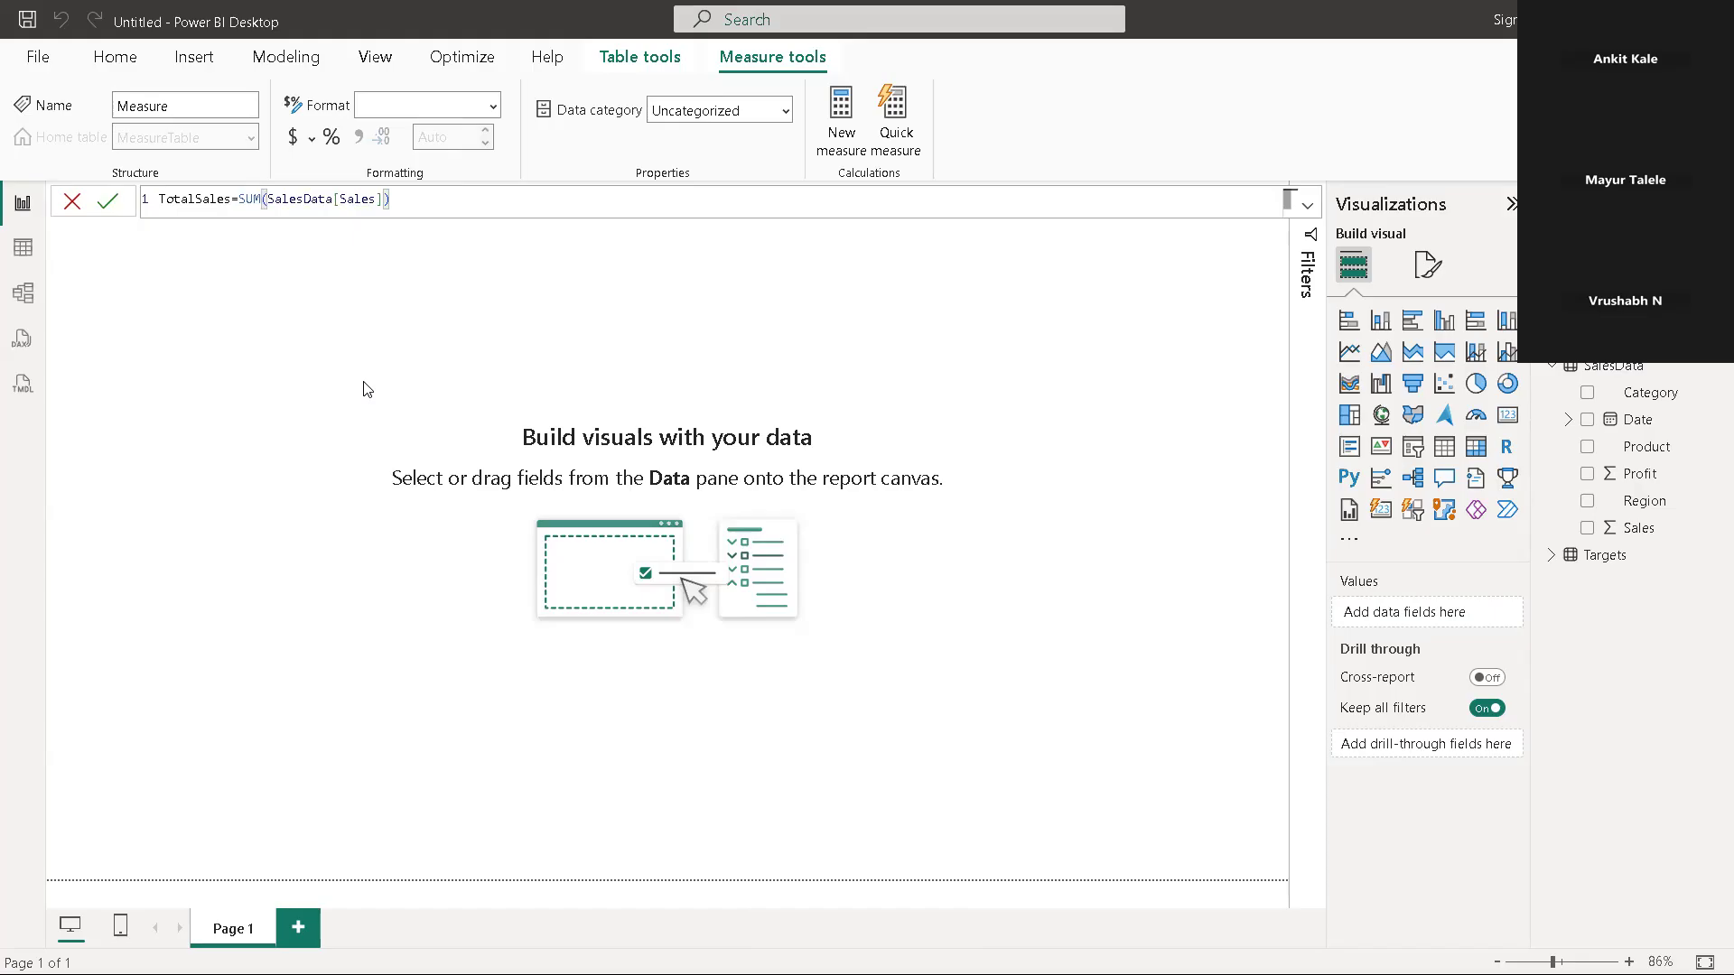
key(Return)
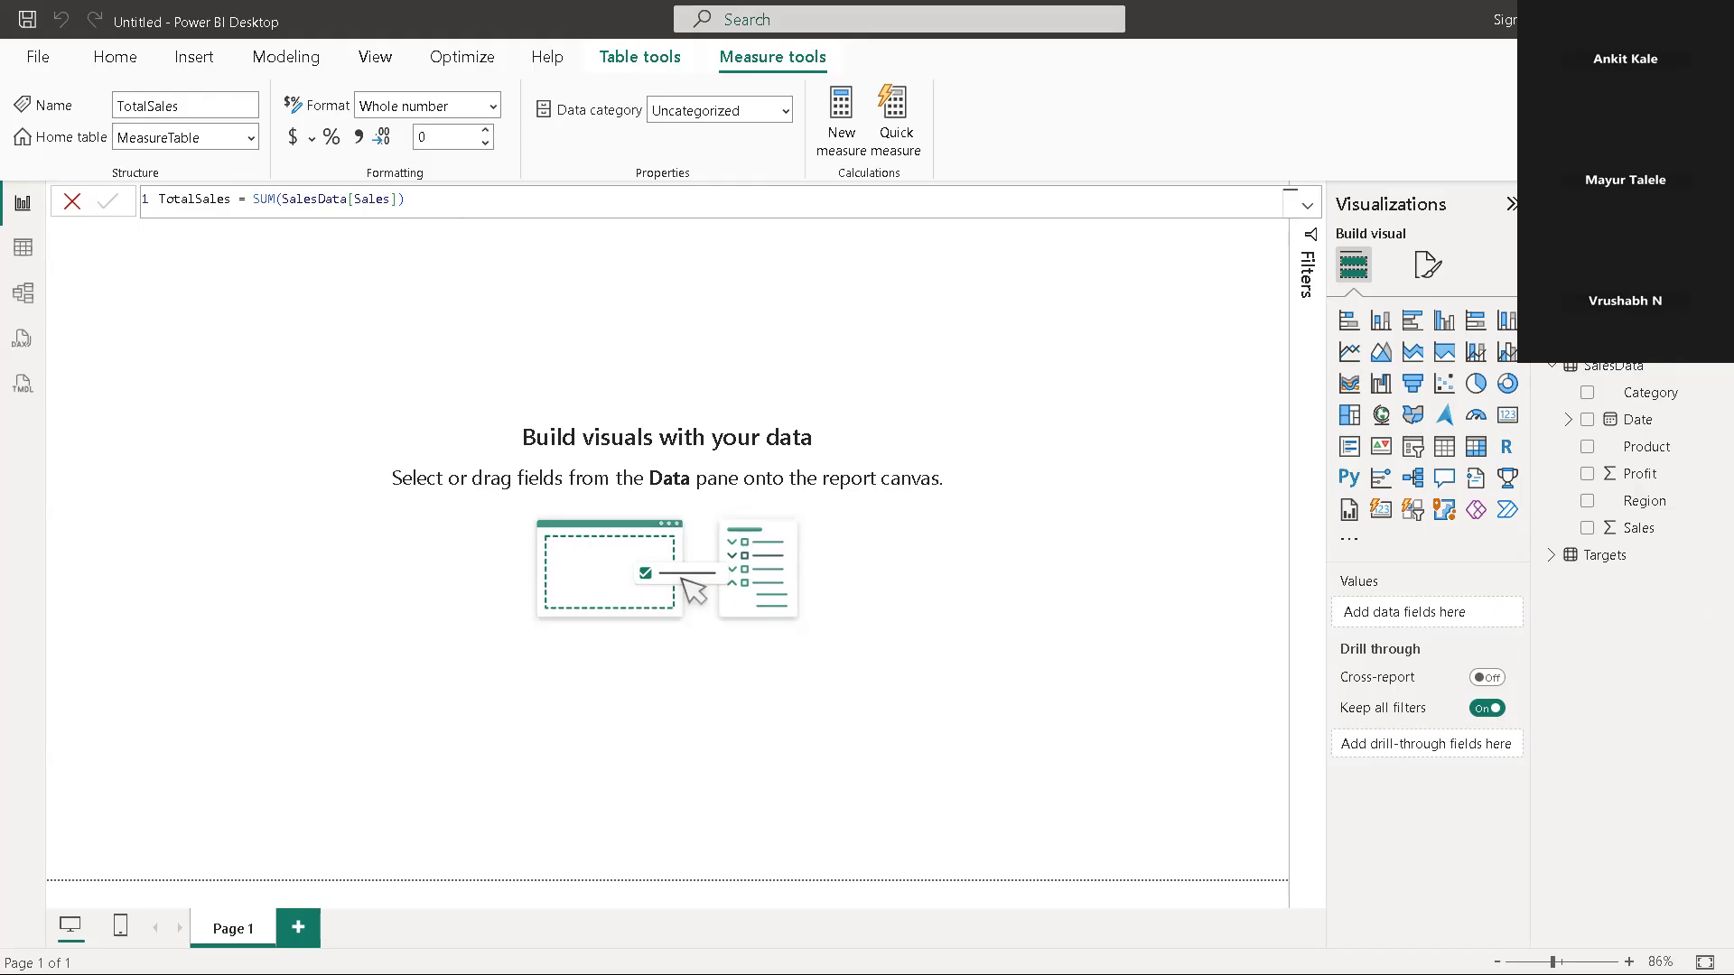
Add another measure to MeasureTable and try to give it the name AverageSales in its formula
right_click(1624, 312)
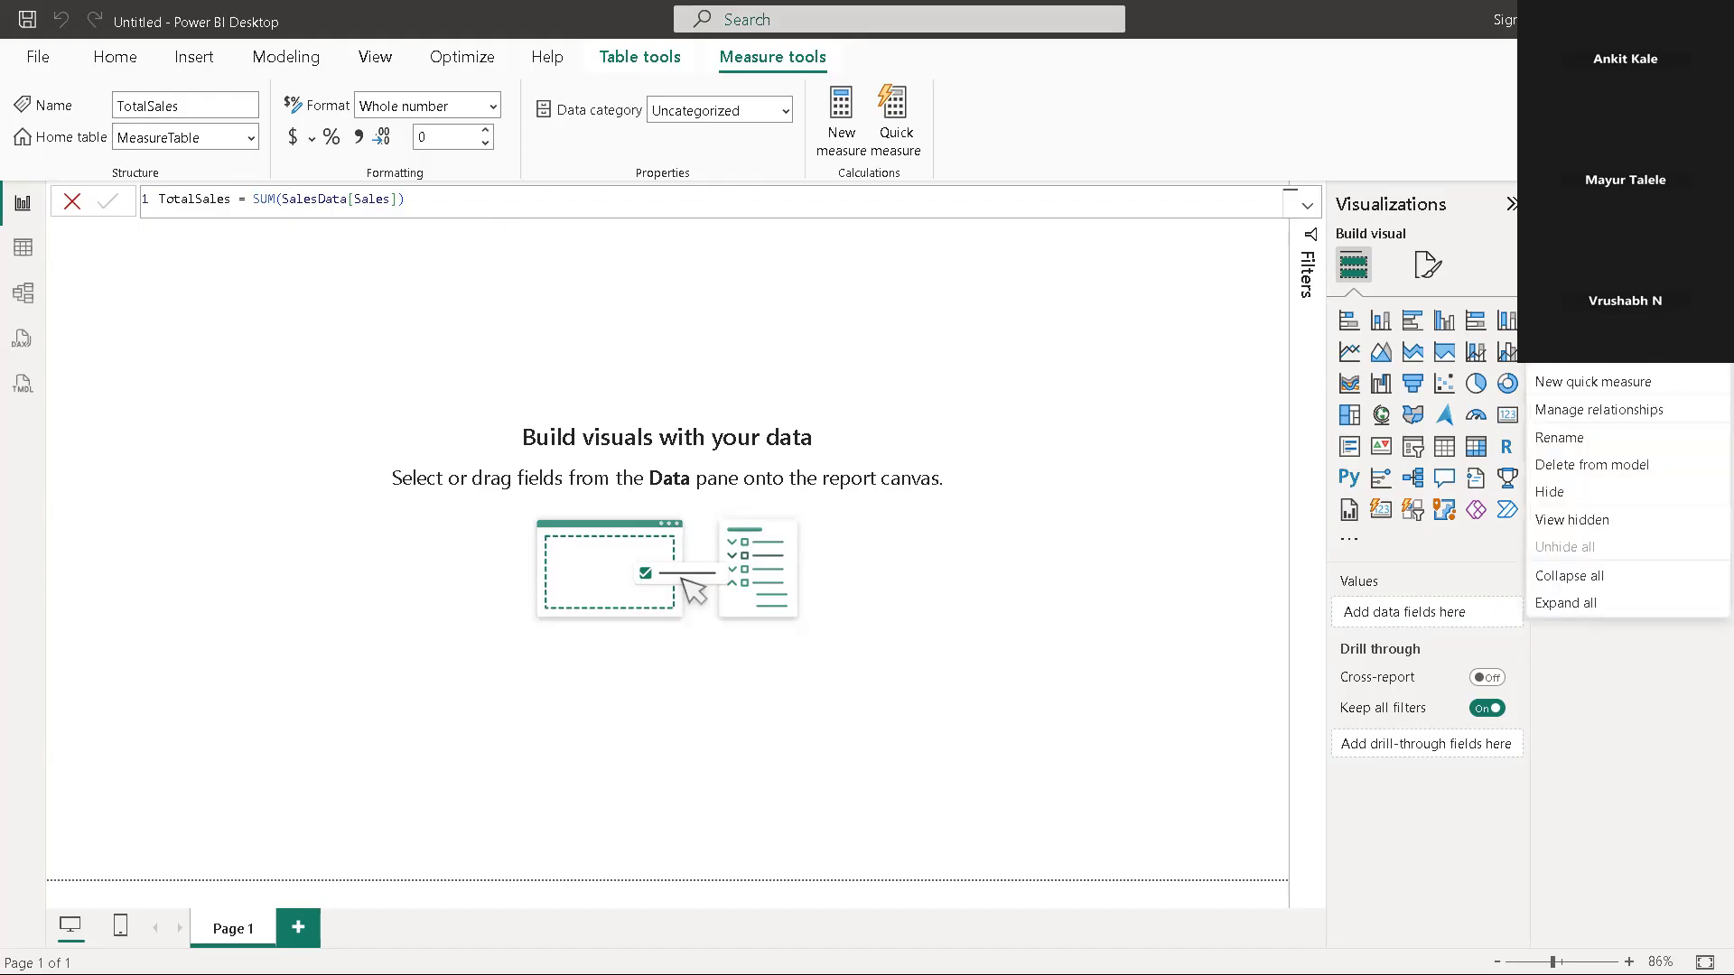
click(1589, 327)
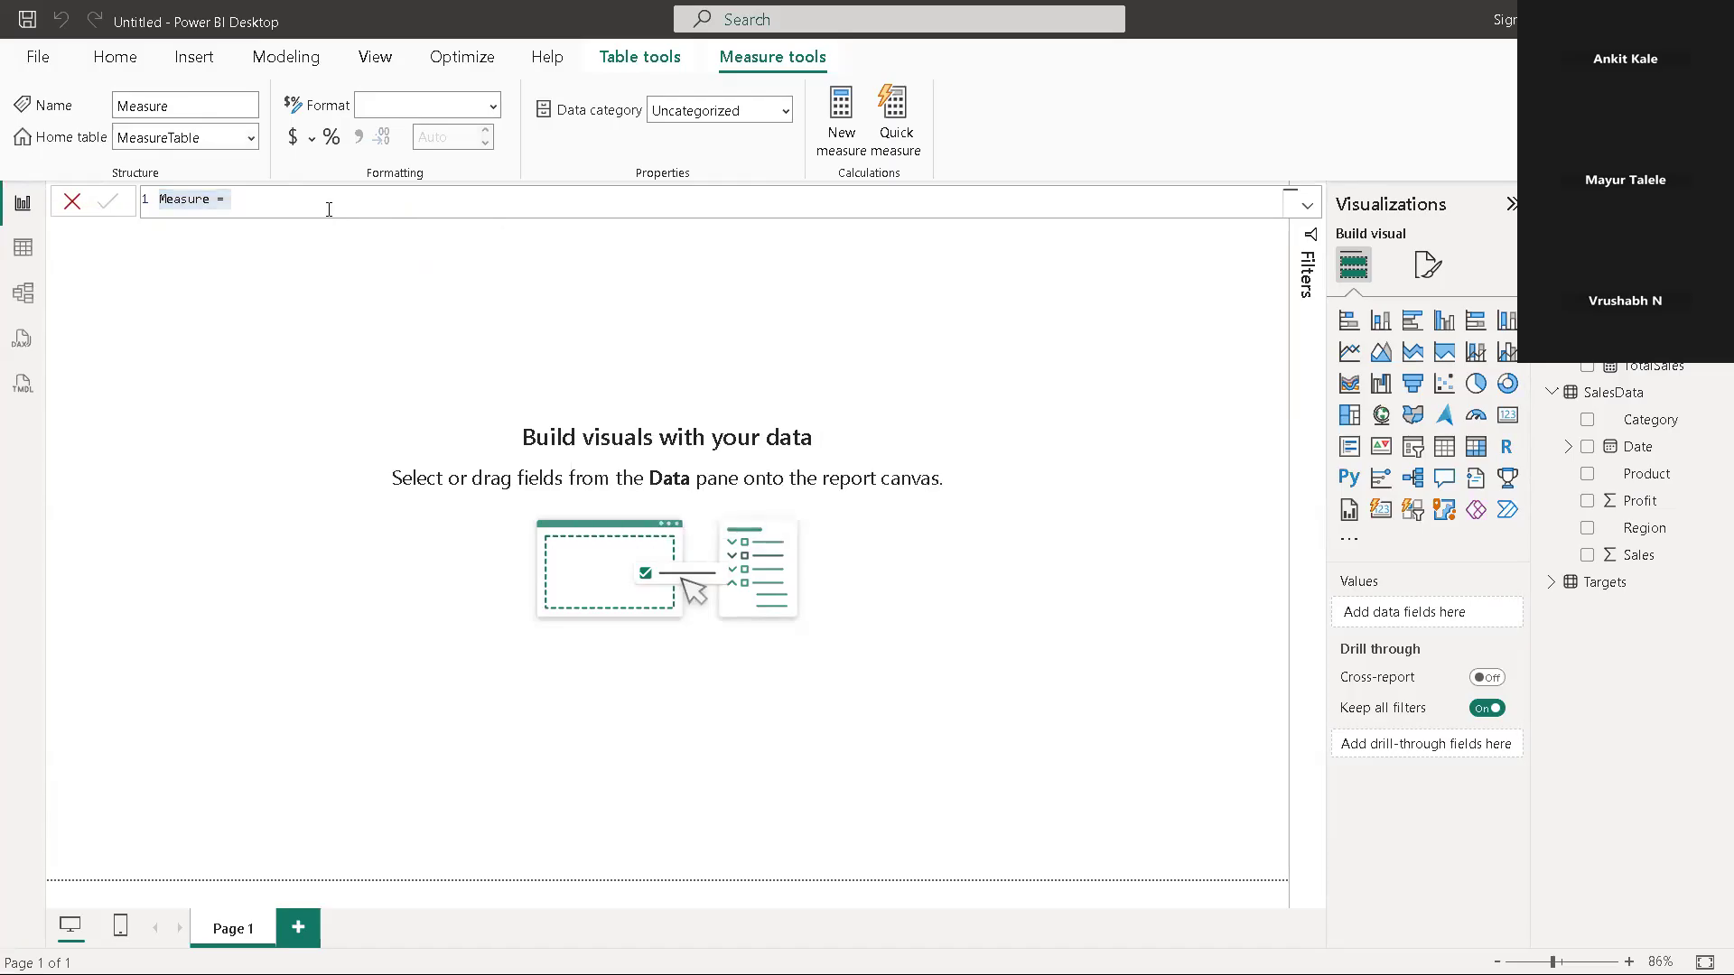
click(226, 203)
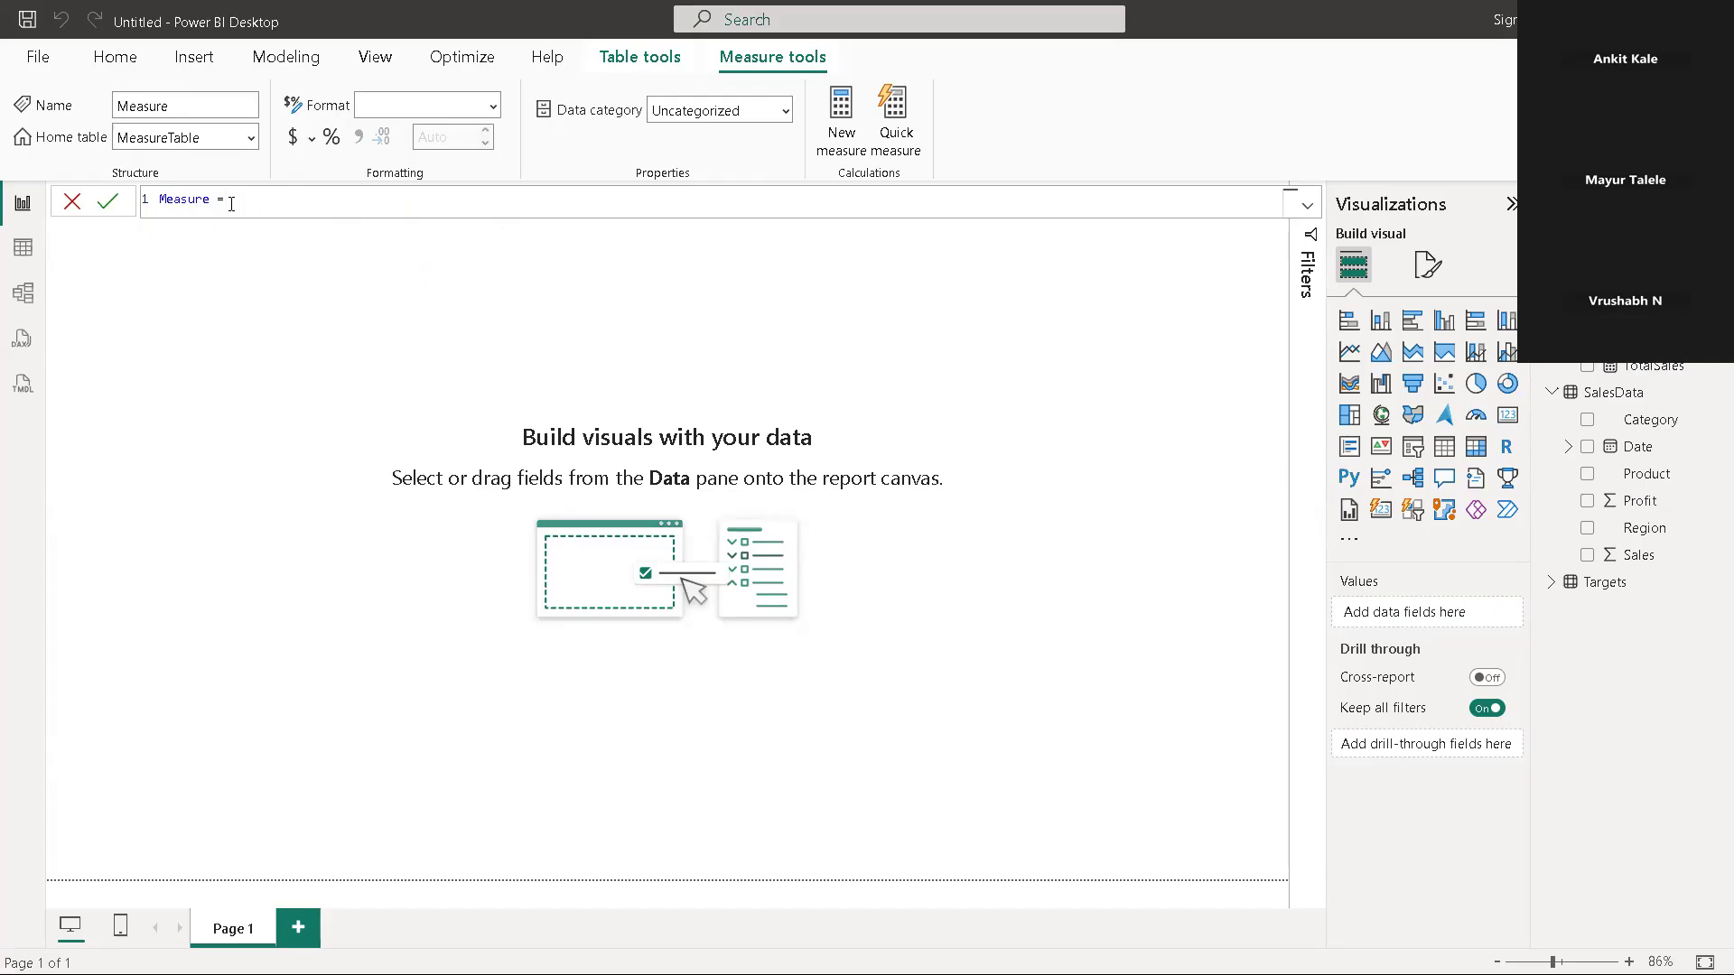
key(BackSpace)
key(BackSpace)
key(BackSpace)
key(BackSpace)
key(BackSpace)
key(BackSpace)
key(BackSpace)
key(BackSpace)
key(BackSpace)
key(BackSpace)
text(Averagesa)
key(BackSpace)
key(BackSpace)
text(Sales)
key(Return)
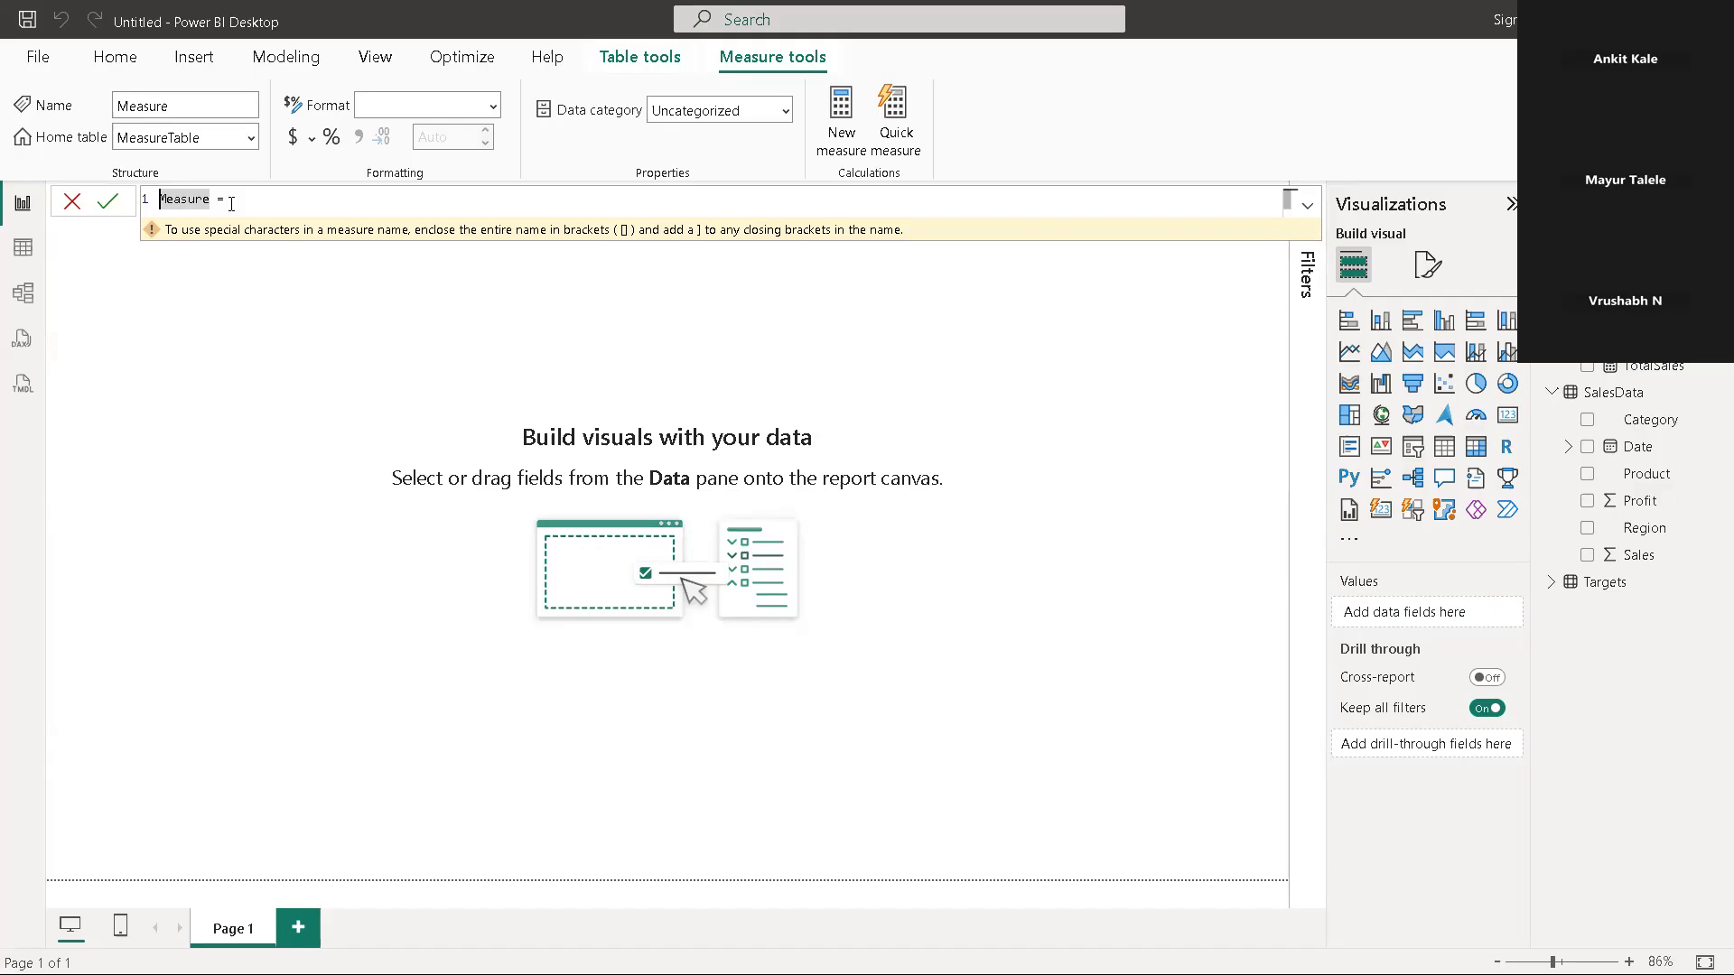
Put AverageSales in front of the new measure's default name and commit it with an empty formula
text(a)
key(BackSpace)
text(Average)
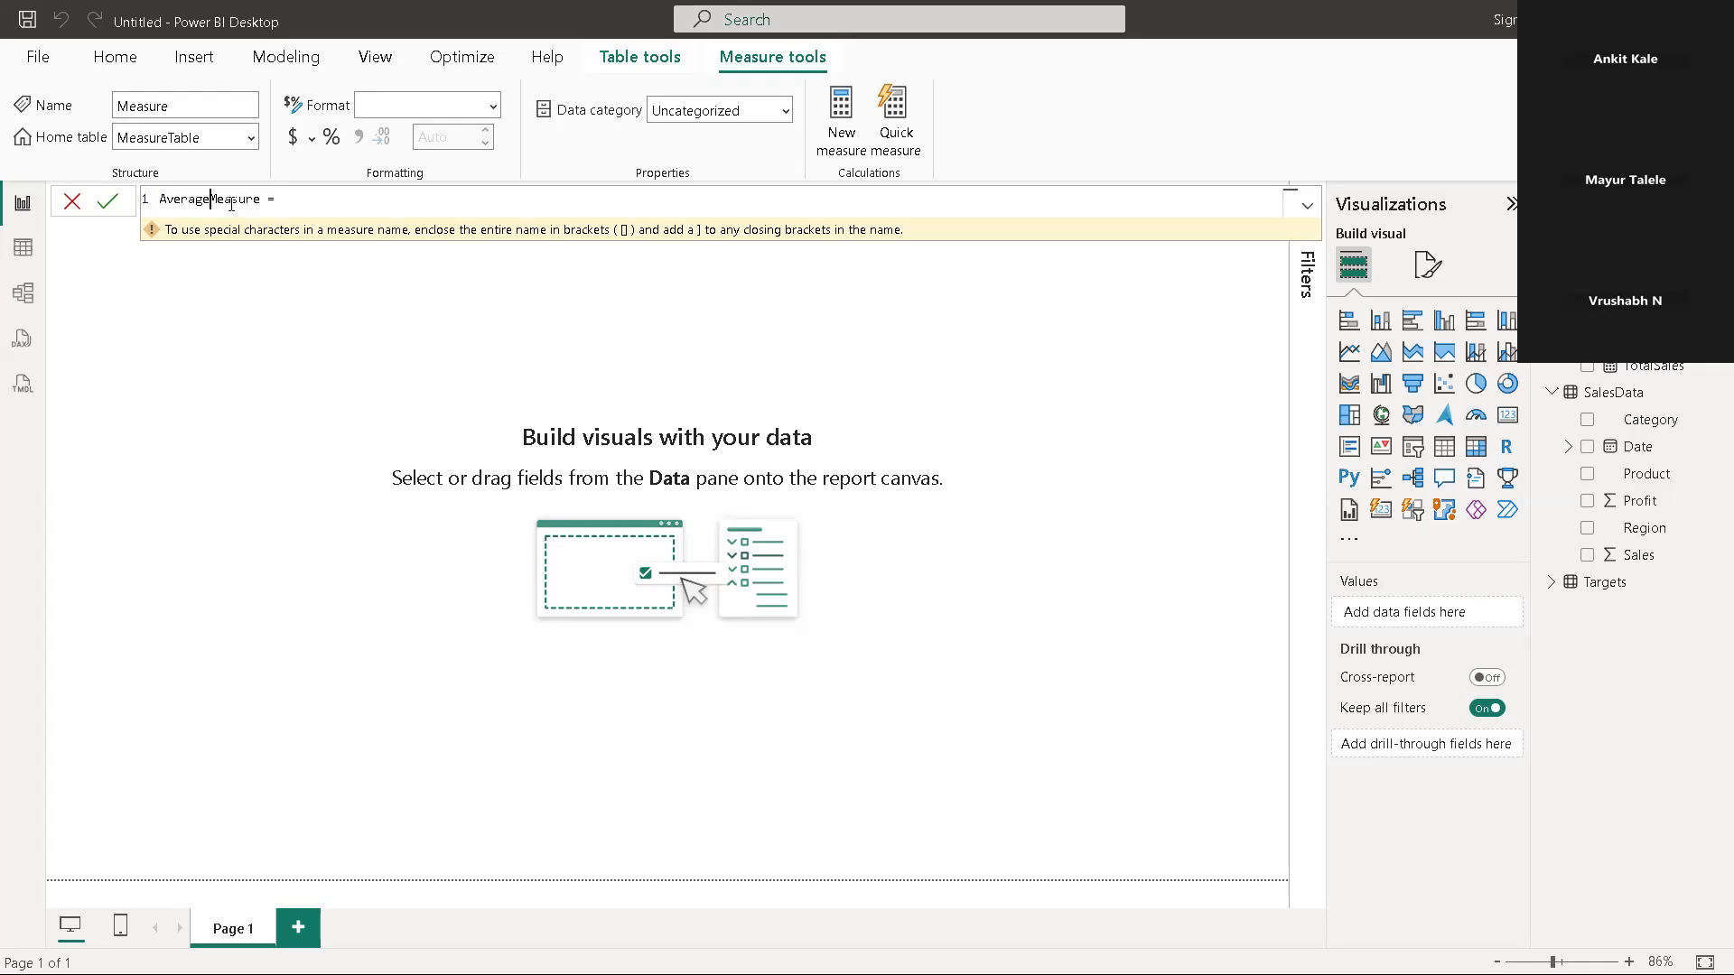
text(Sales)
key(Return)
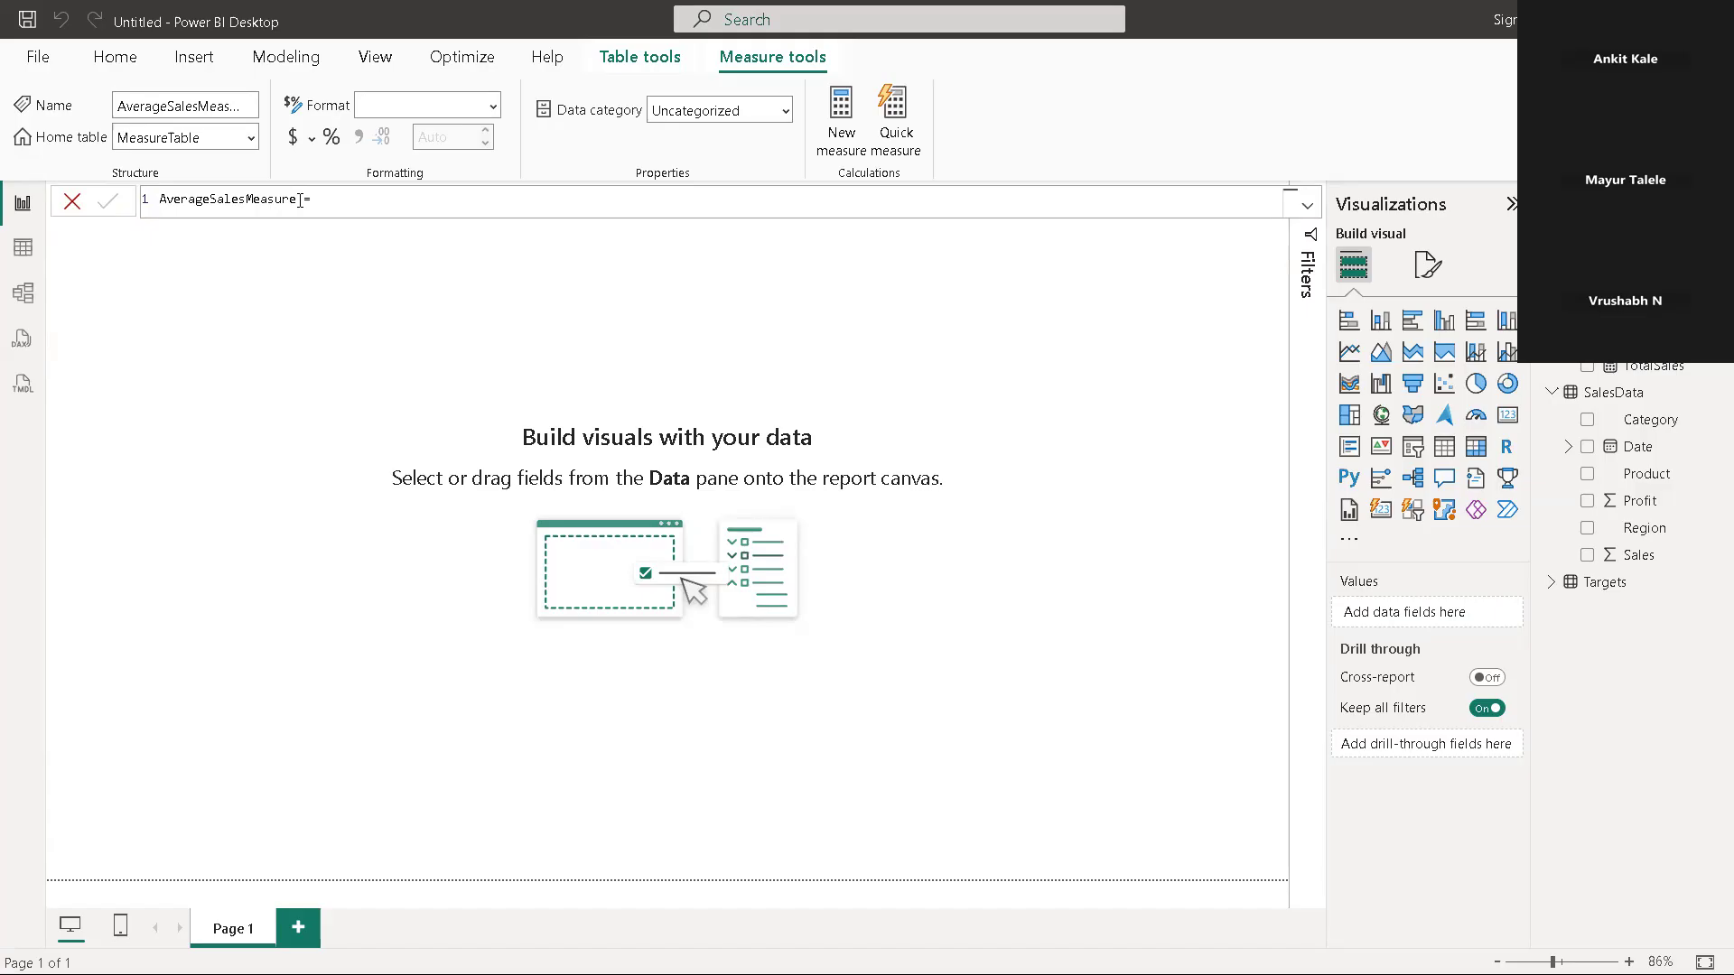
double_click(301, 200)
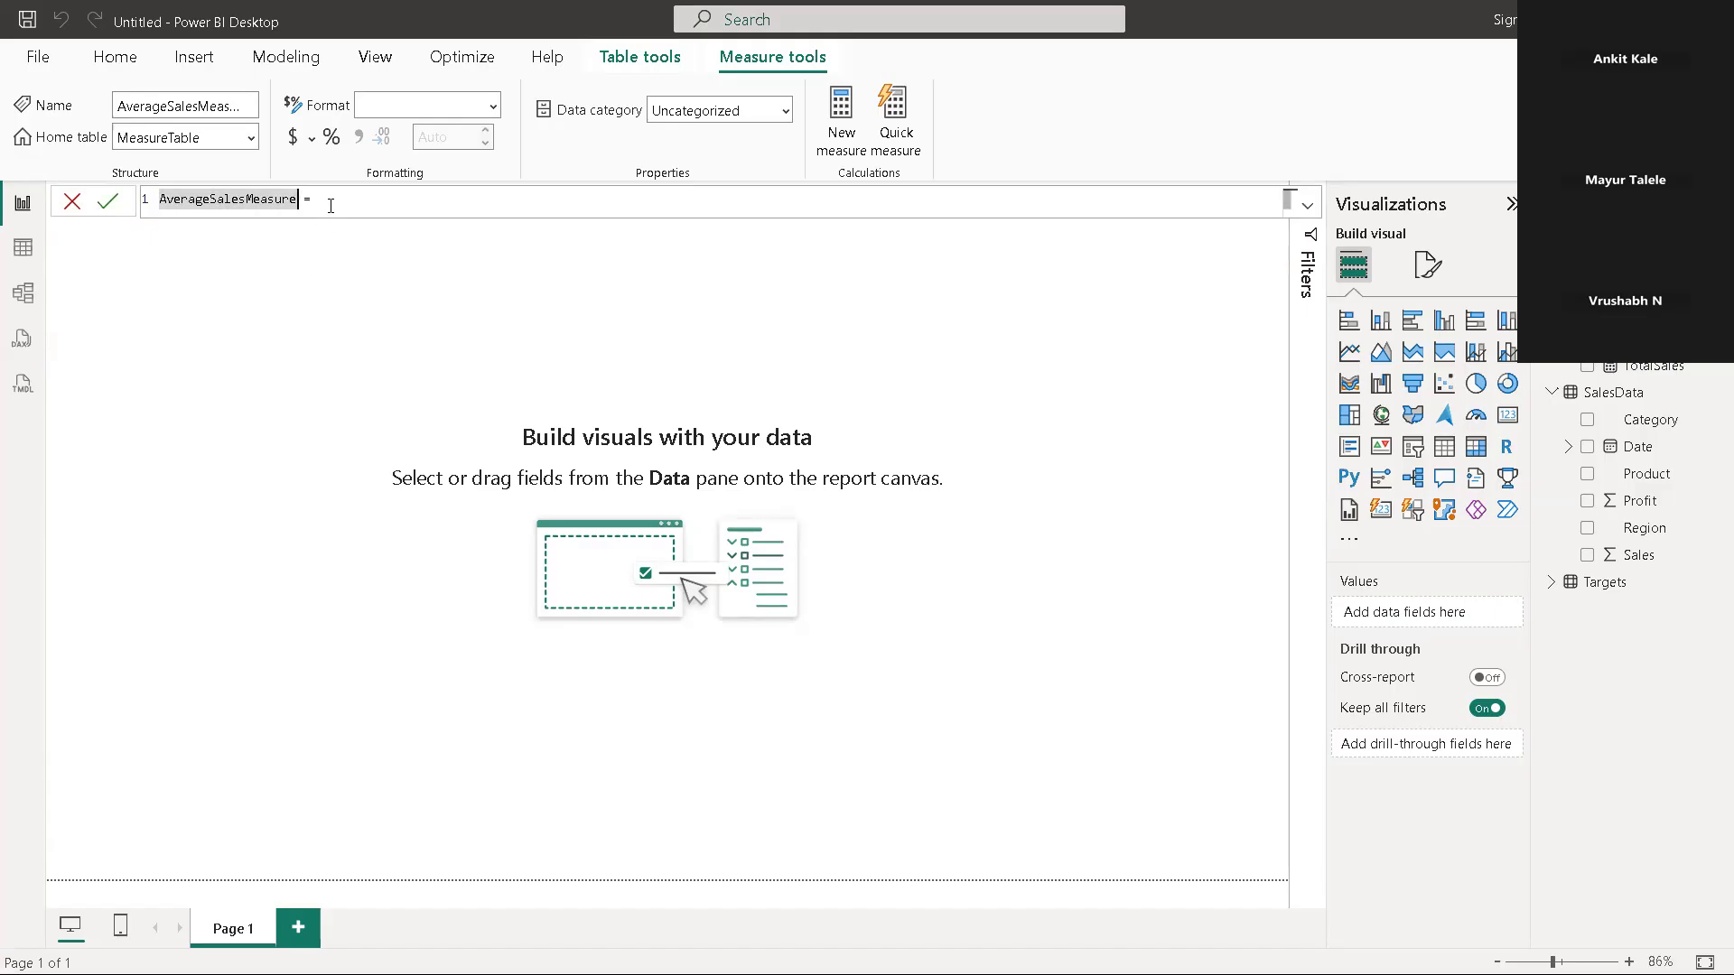
click(330, 206)
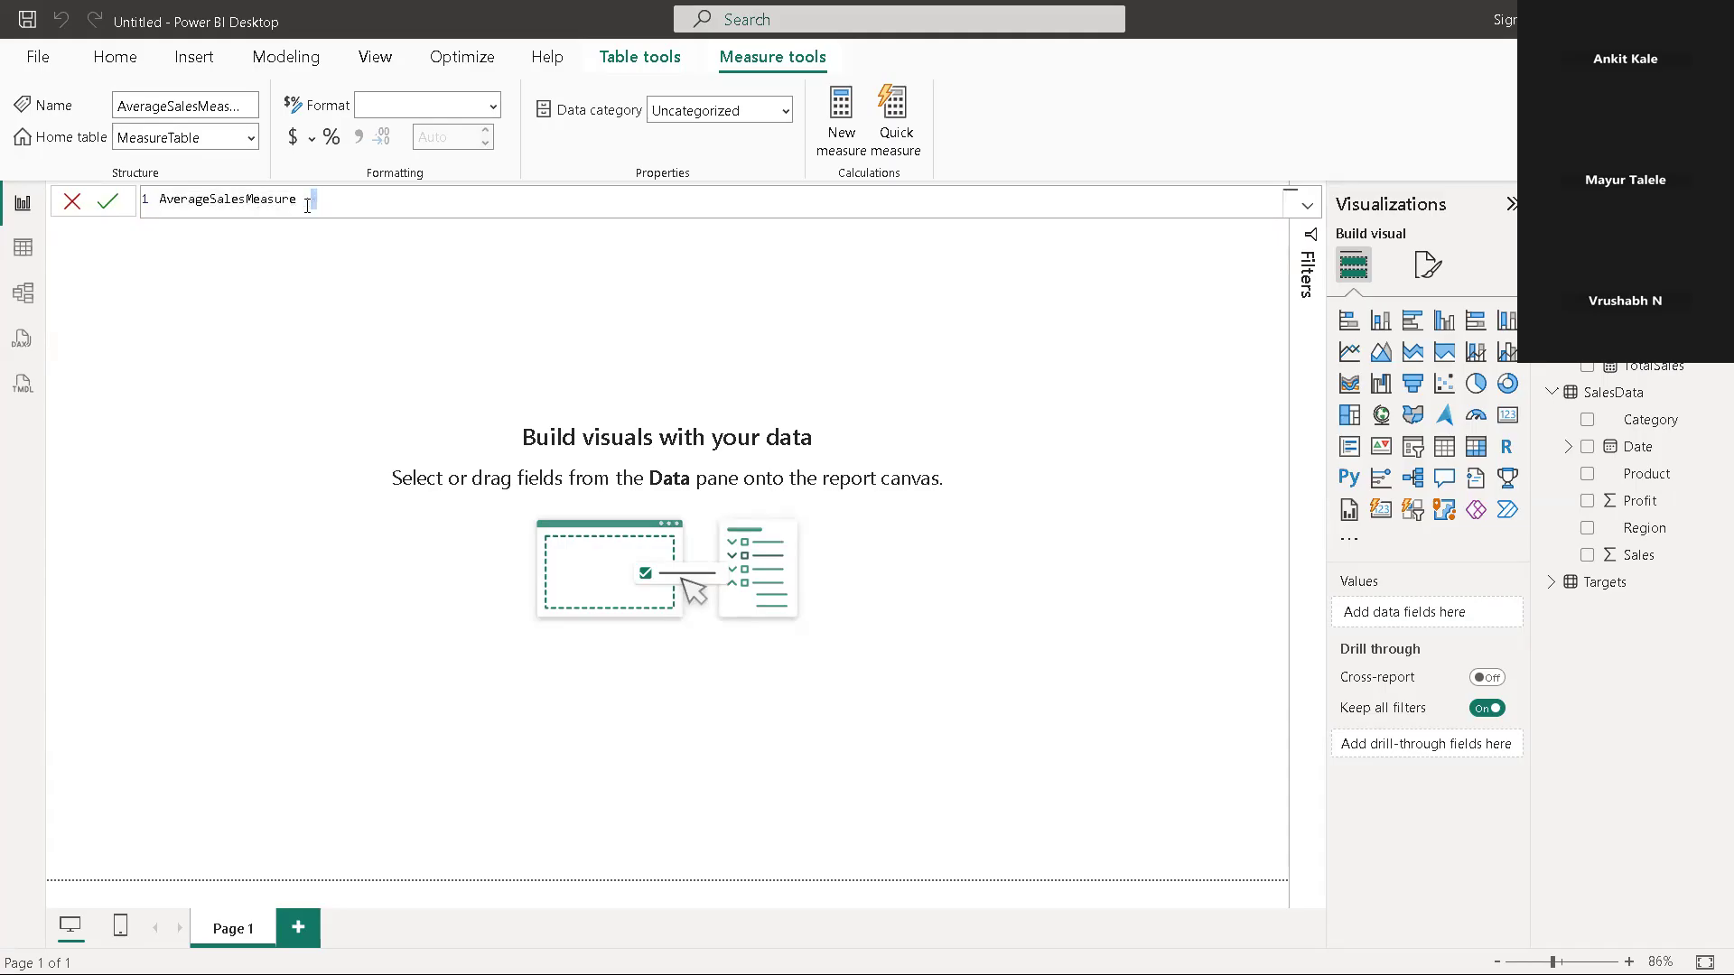
click(291, 200)
drag(291, 200, 245, 197)
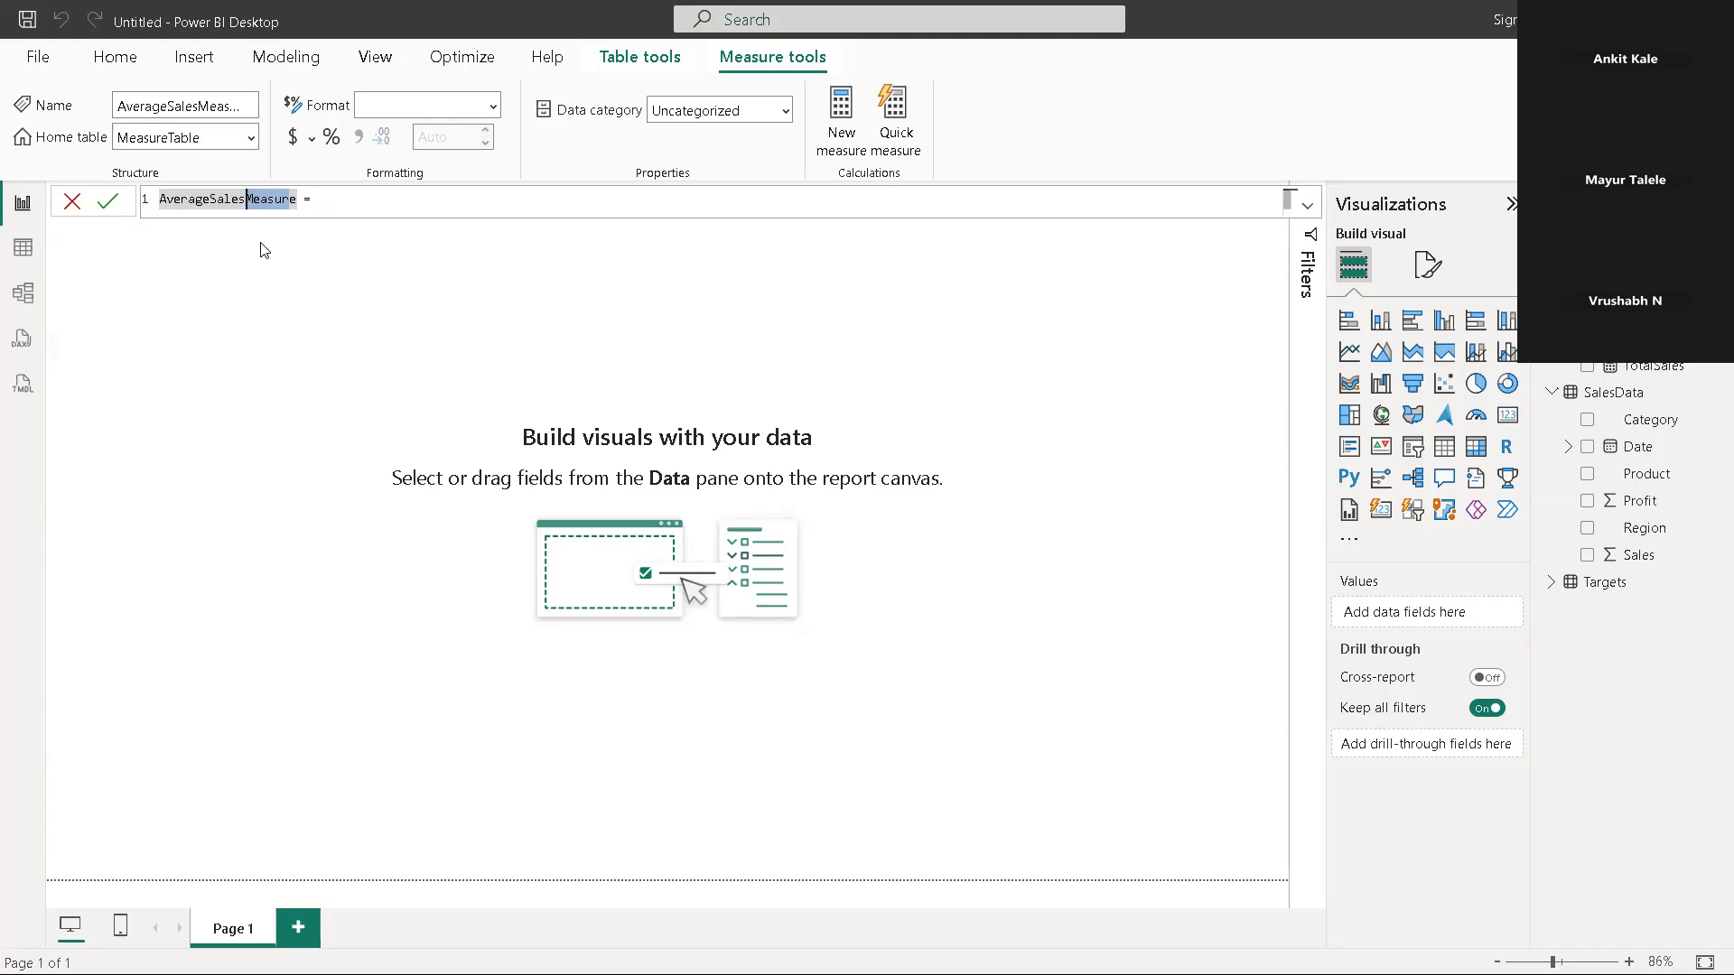
key(Escape)
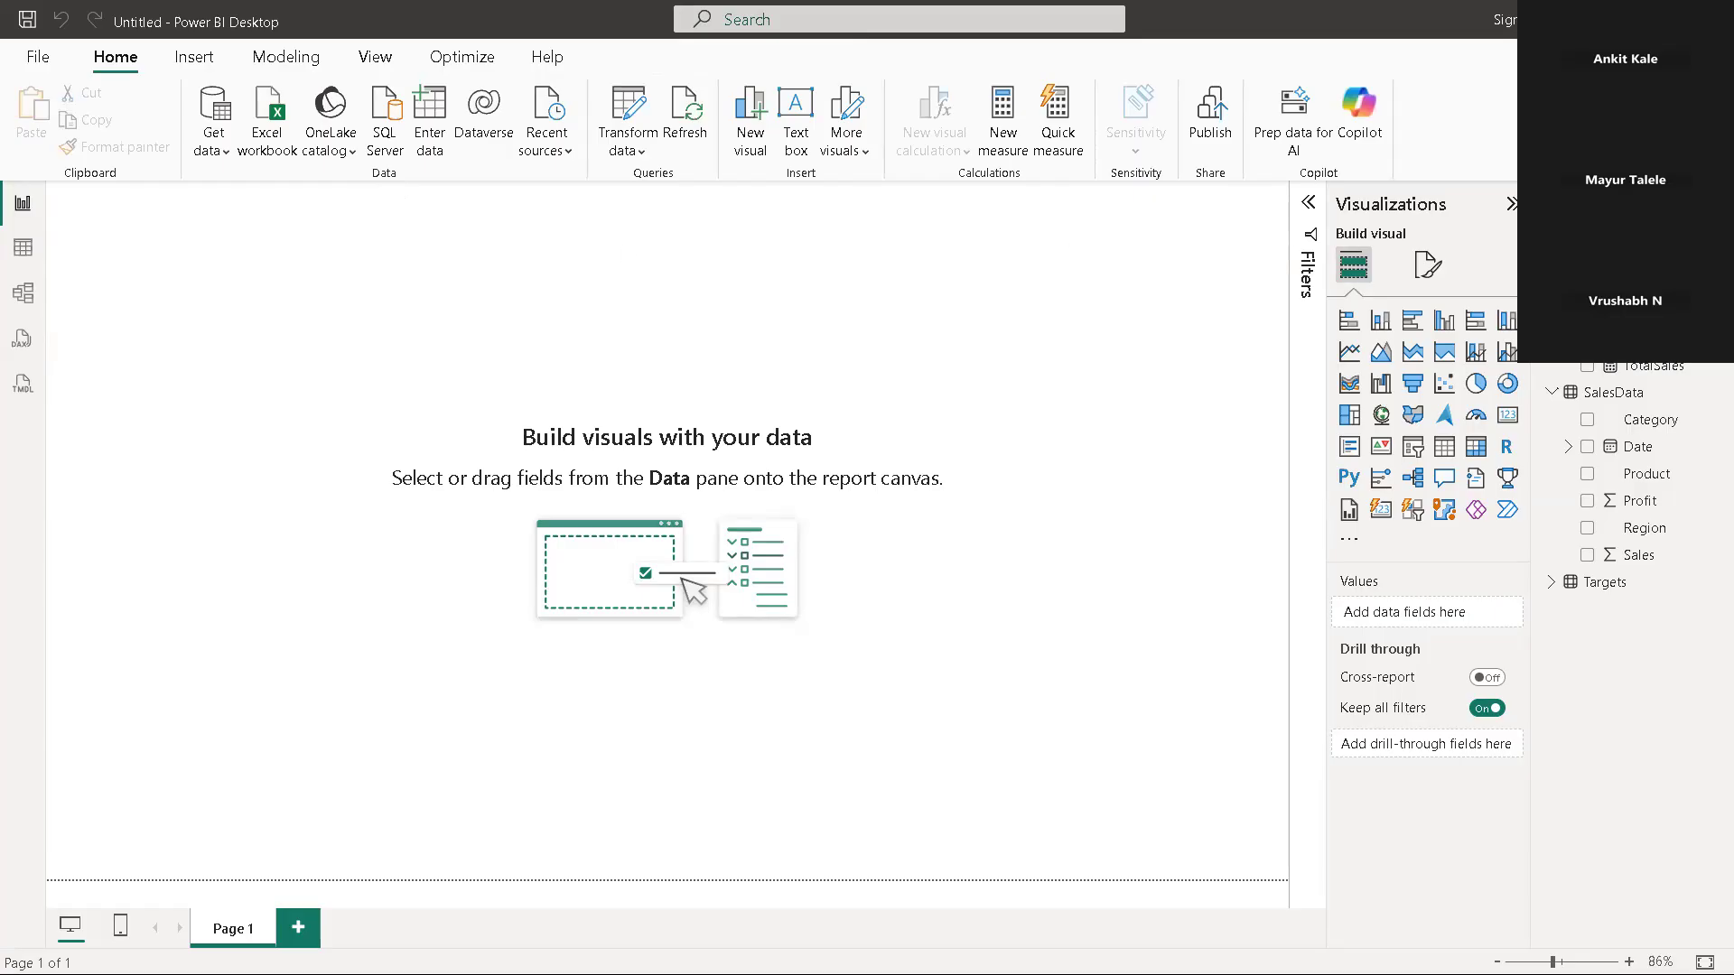
right_click(1626, 313)
click(1576, 325)
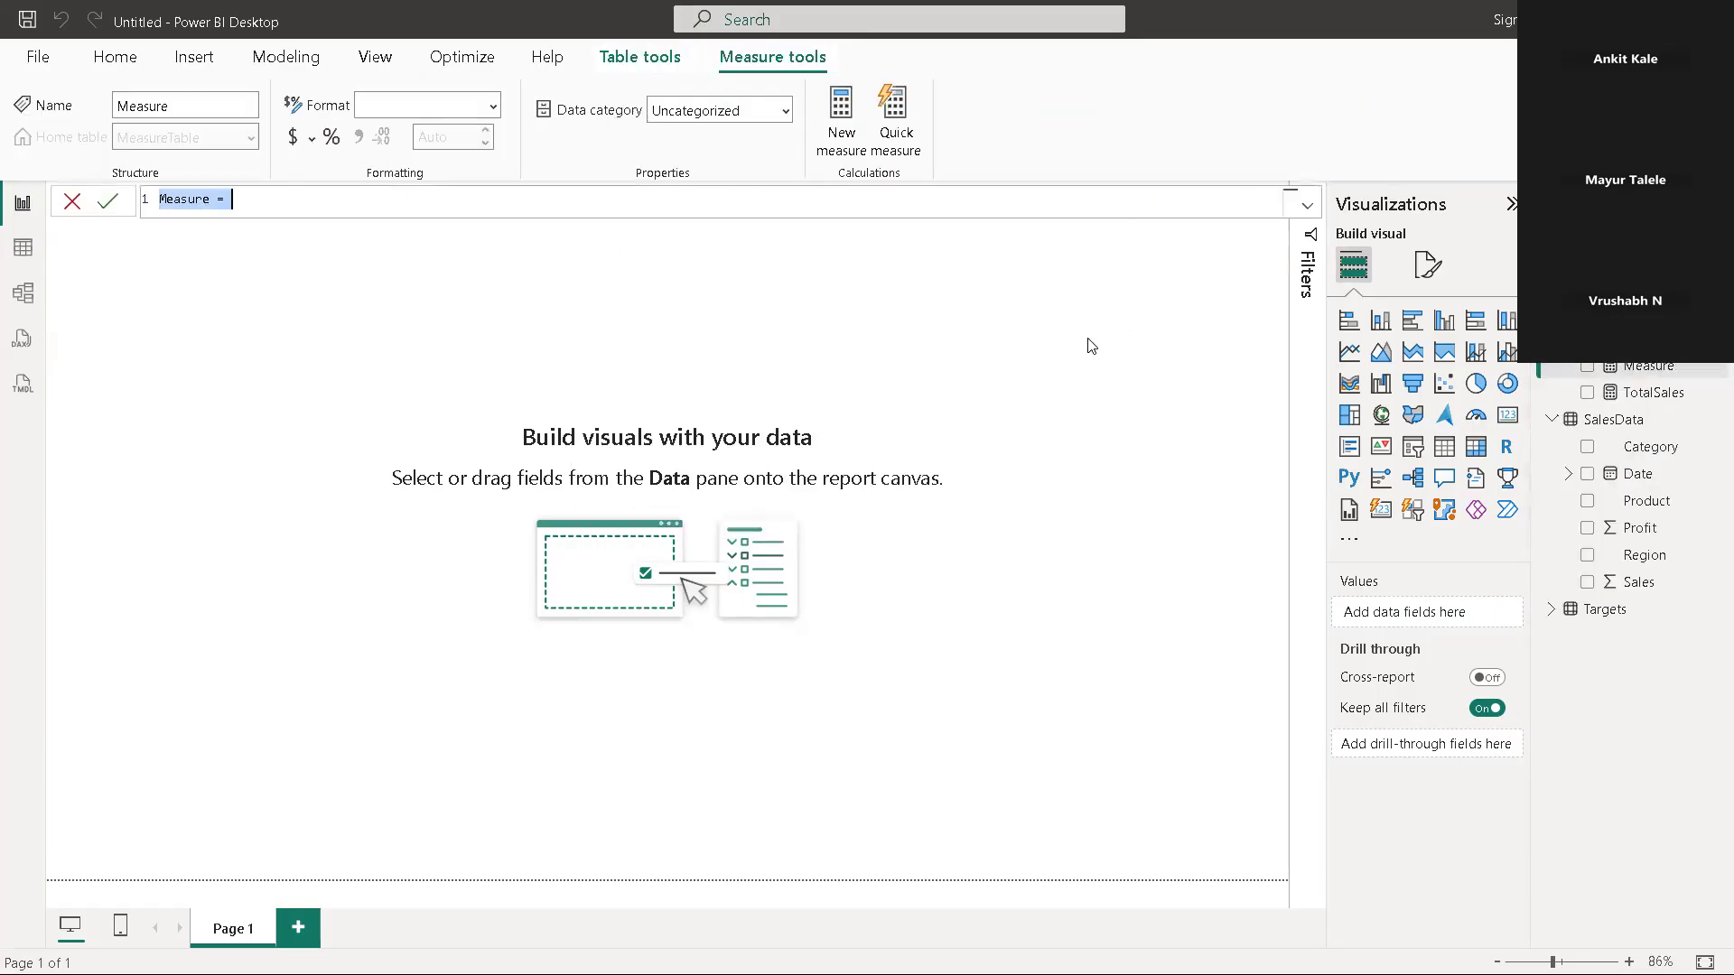
click(460, 263)
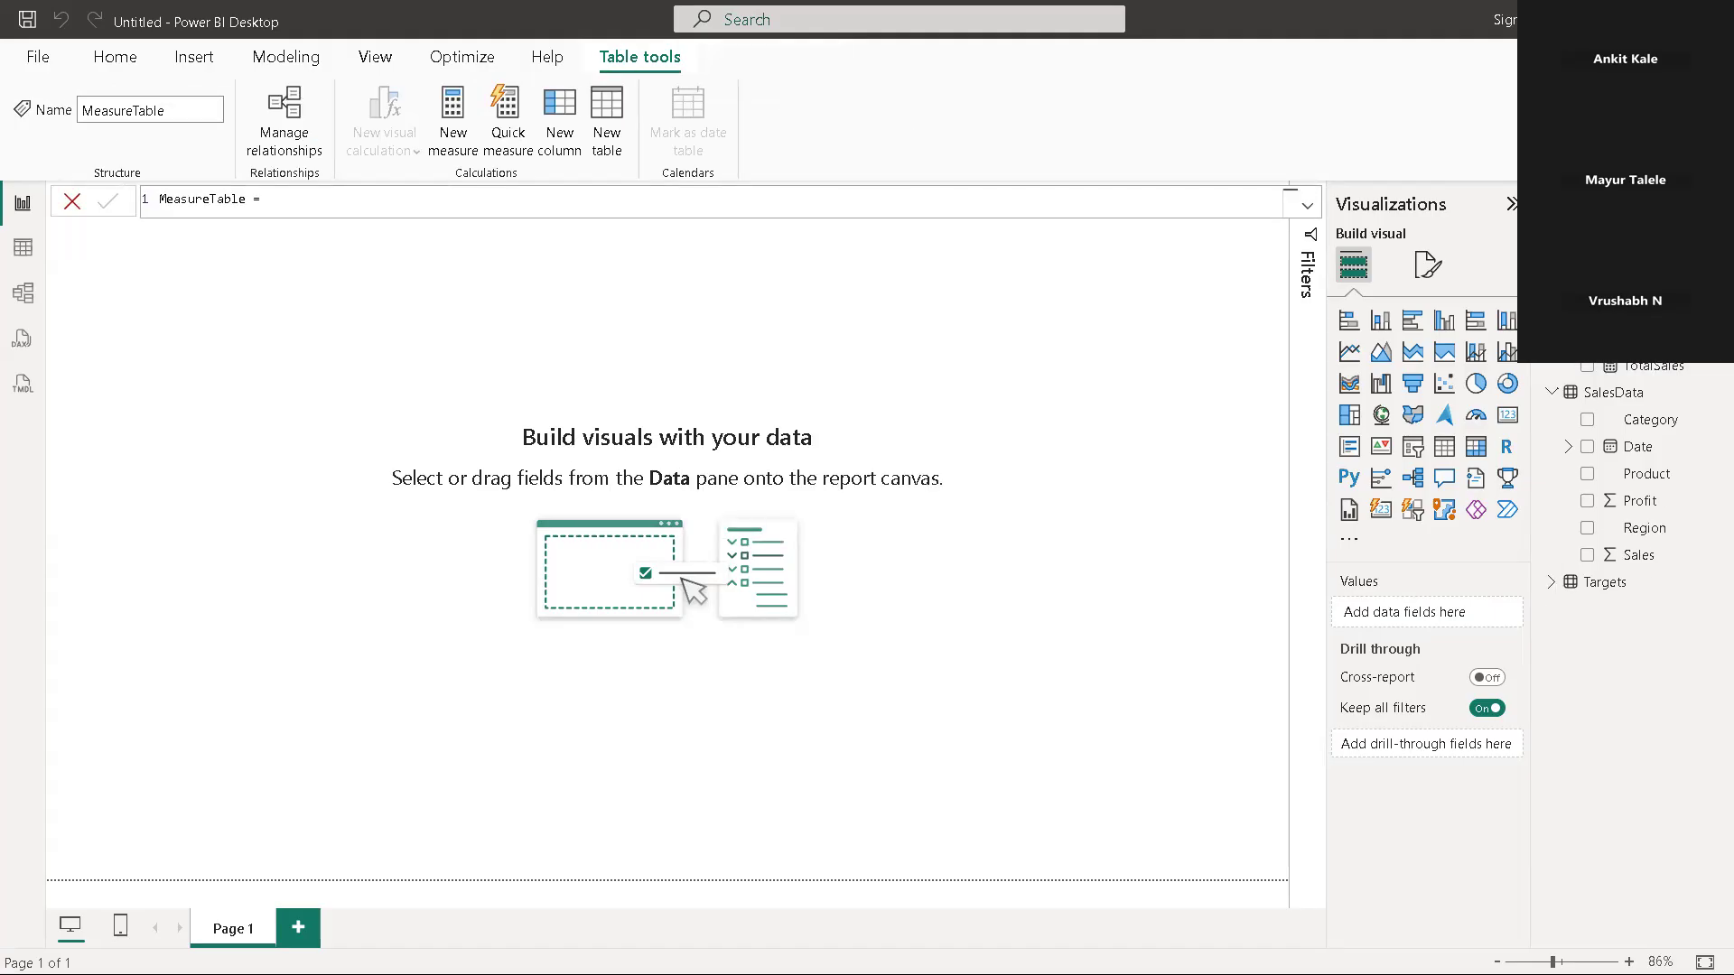
right_click(1626, 339)
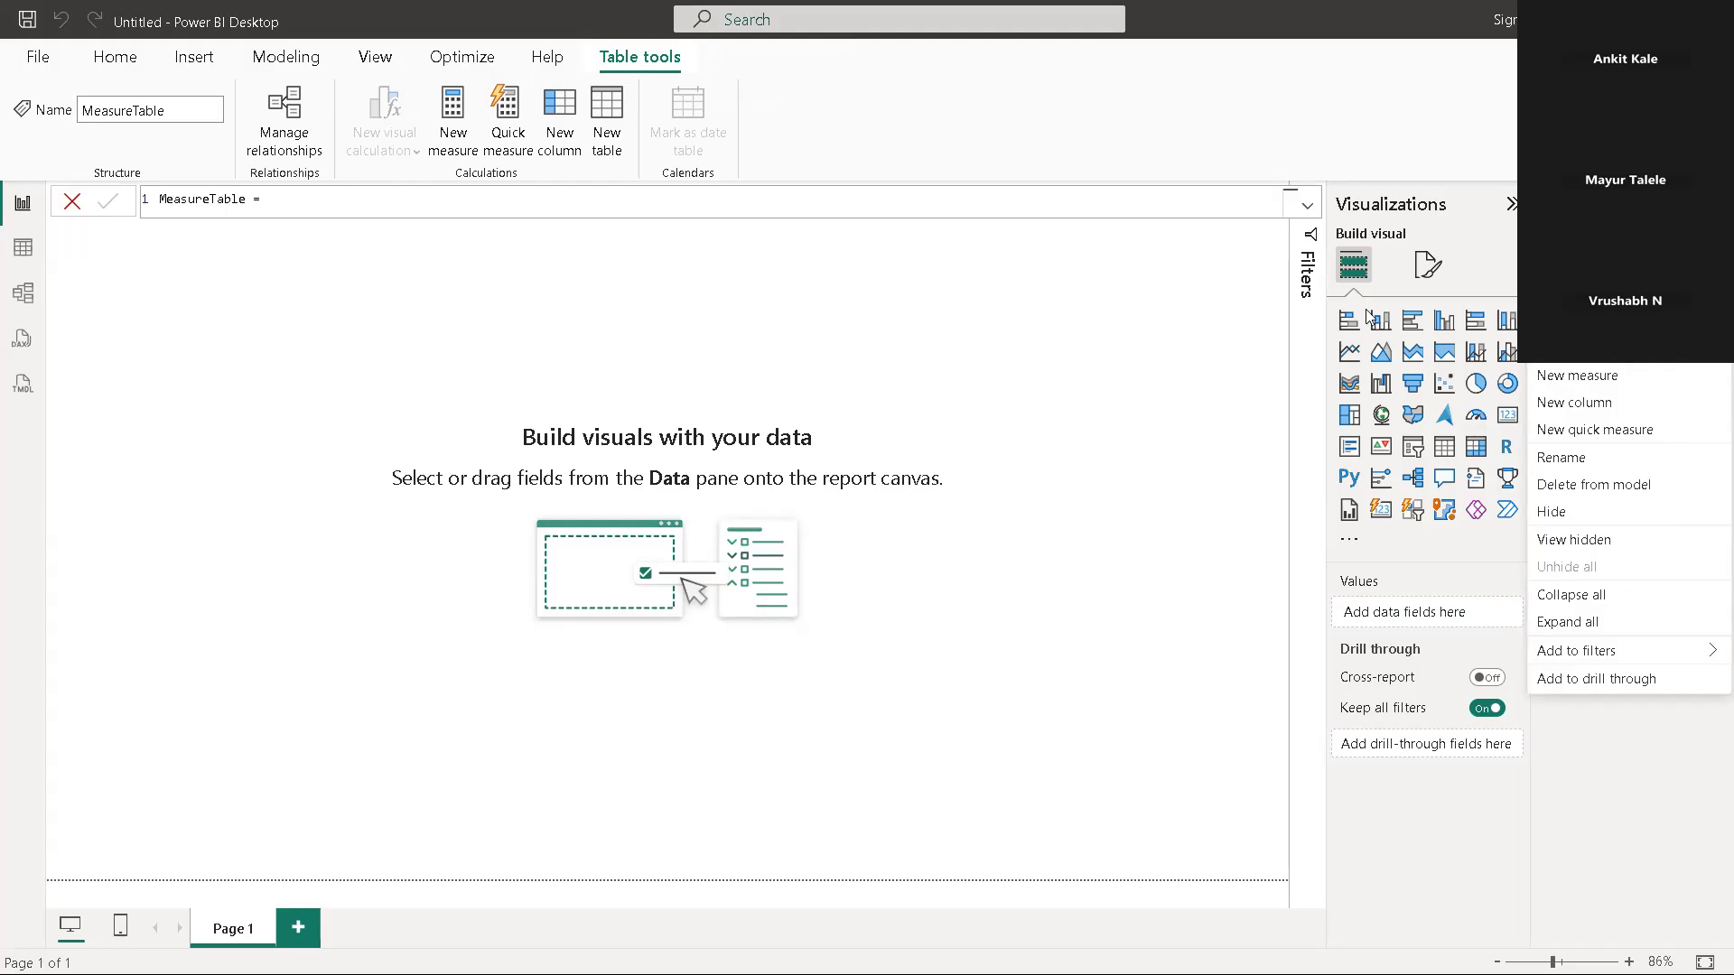
click(1607, 307)
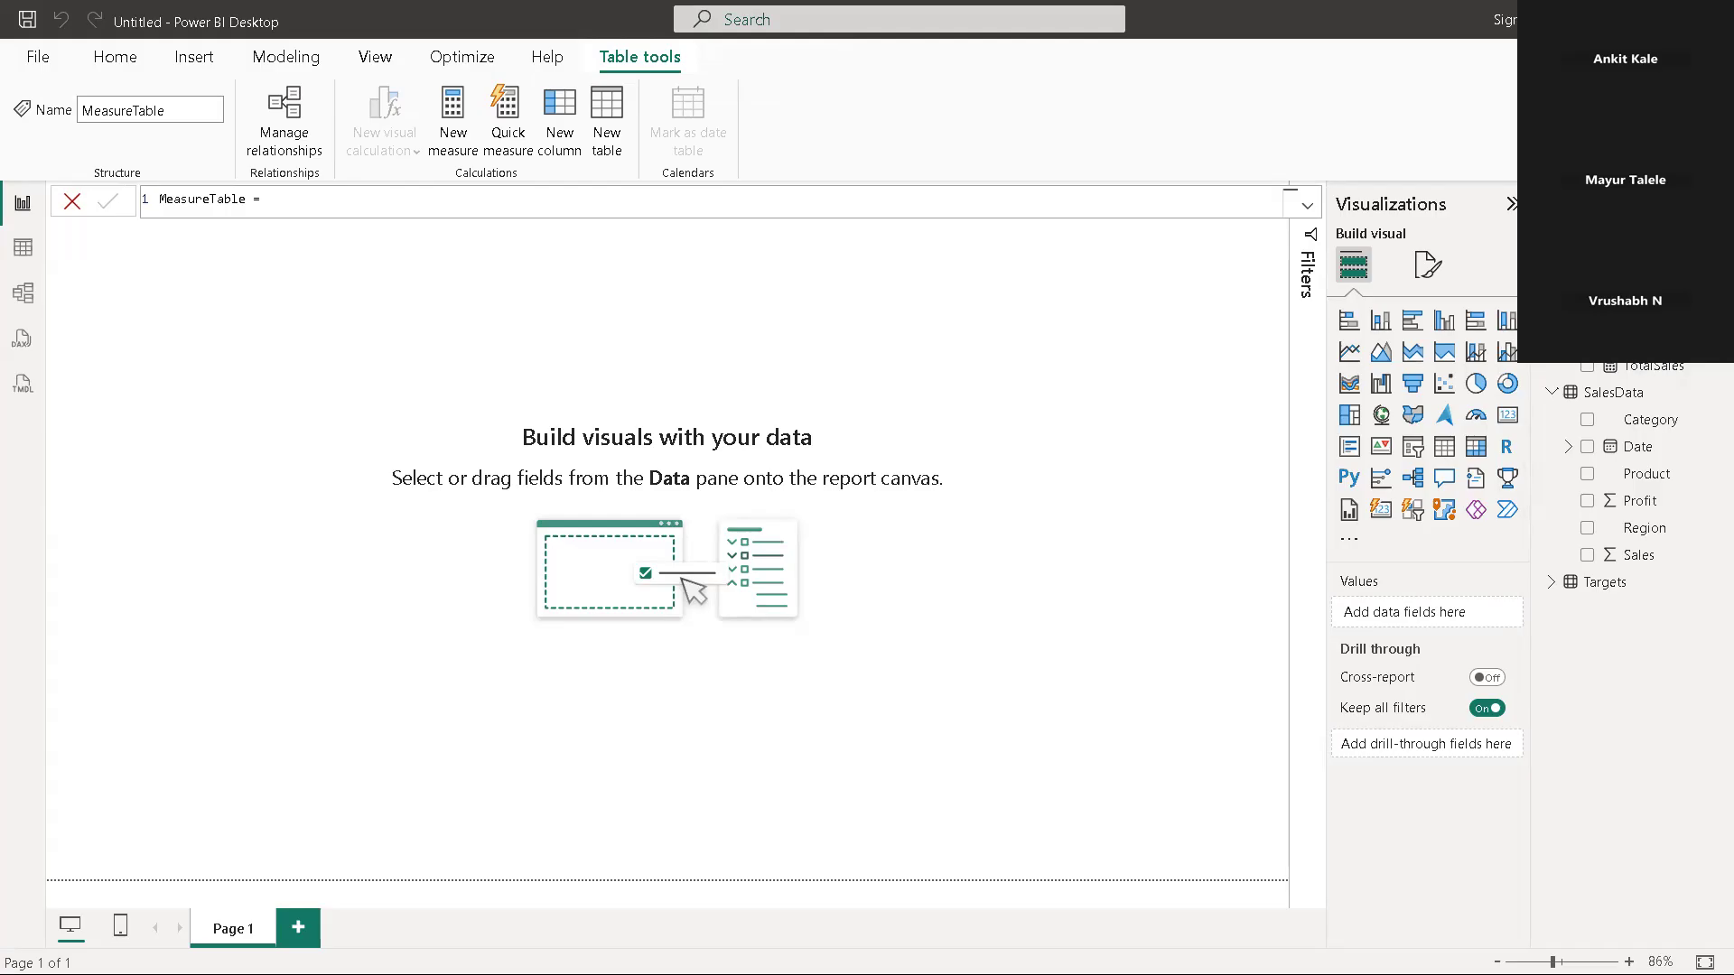
Rename the AverageSalesMeasure measure to AverageSales by removing the trailing word Measure from its definition
click(1653, 311)
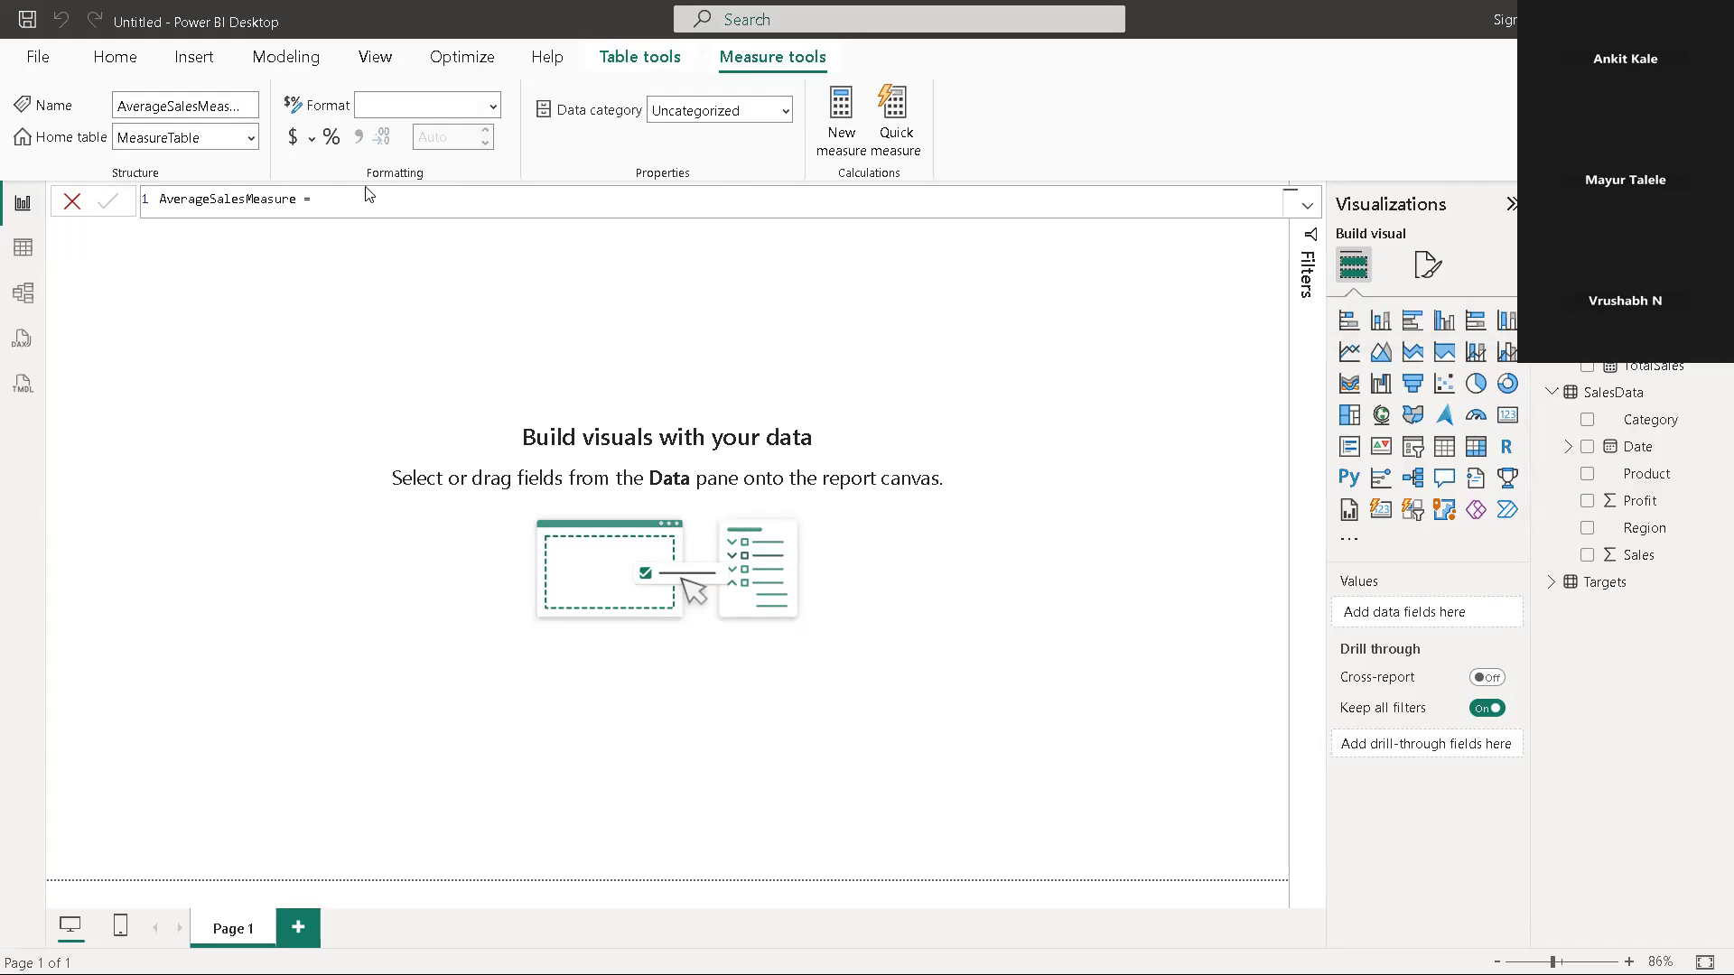
click(298, 198)
drag(298, 199, 247, 198)
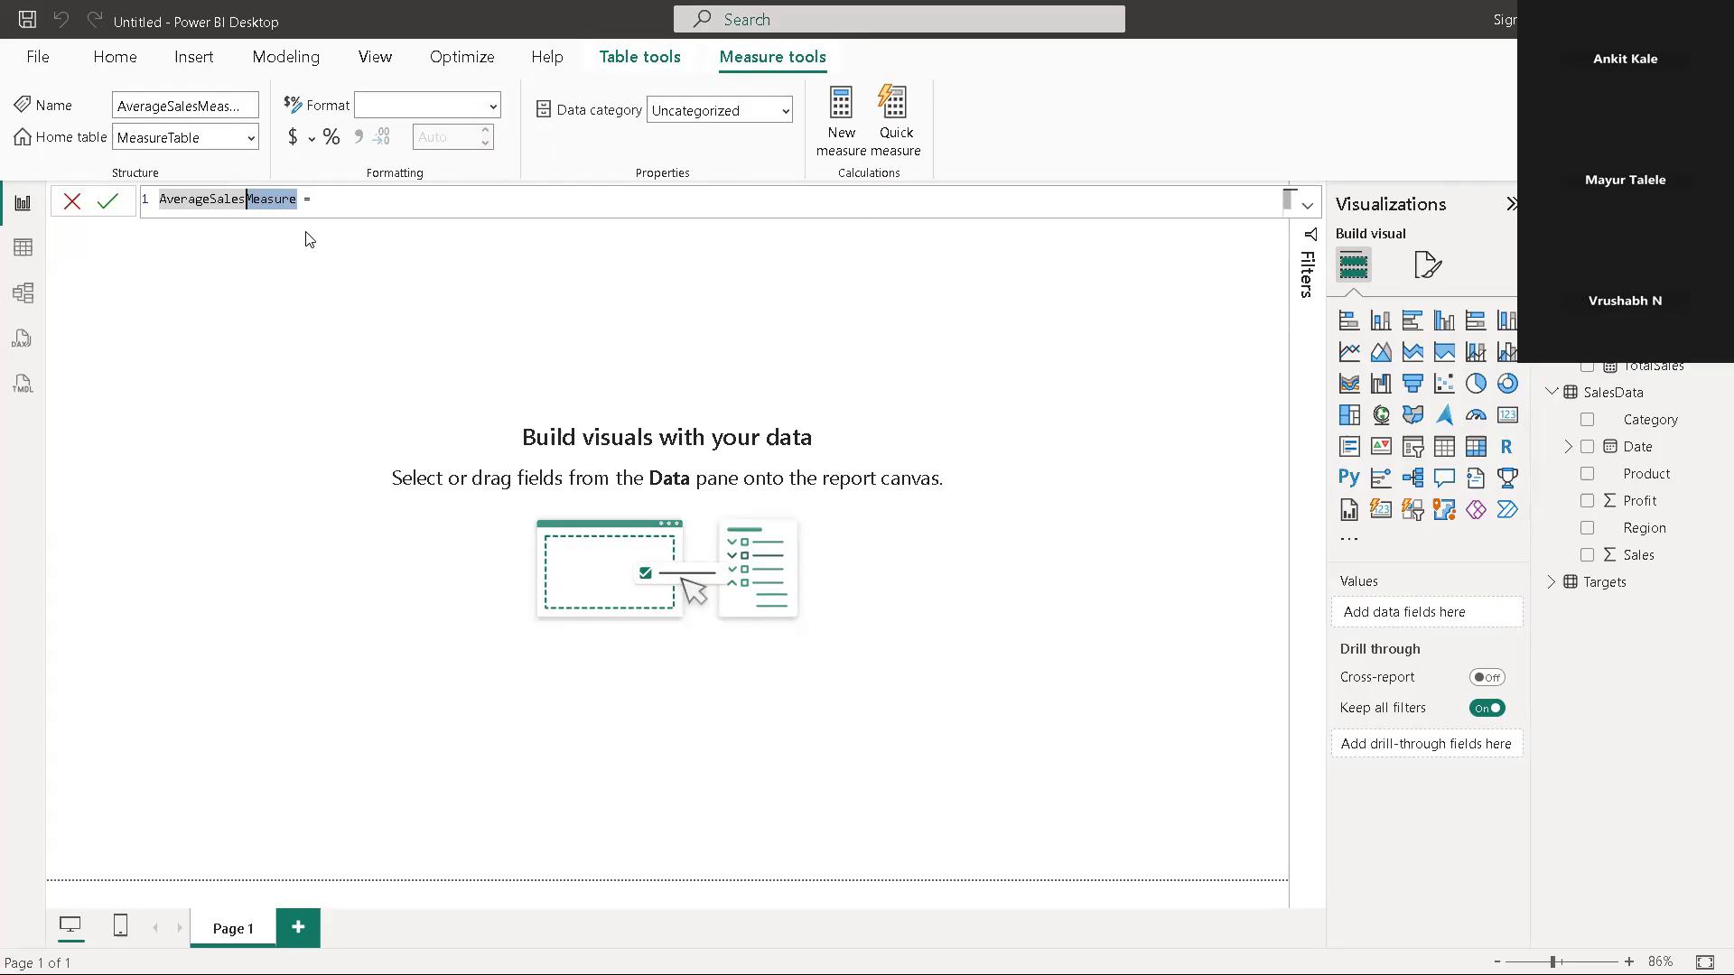
key(BackSpace)
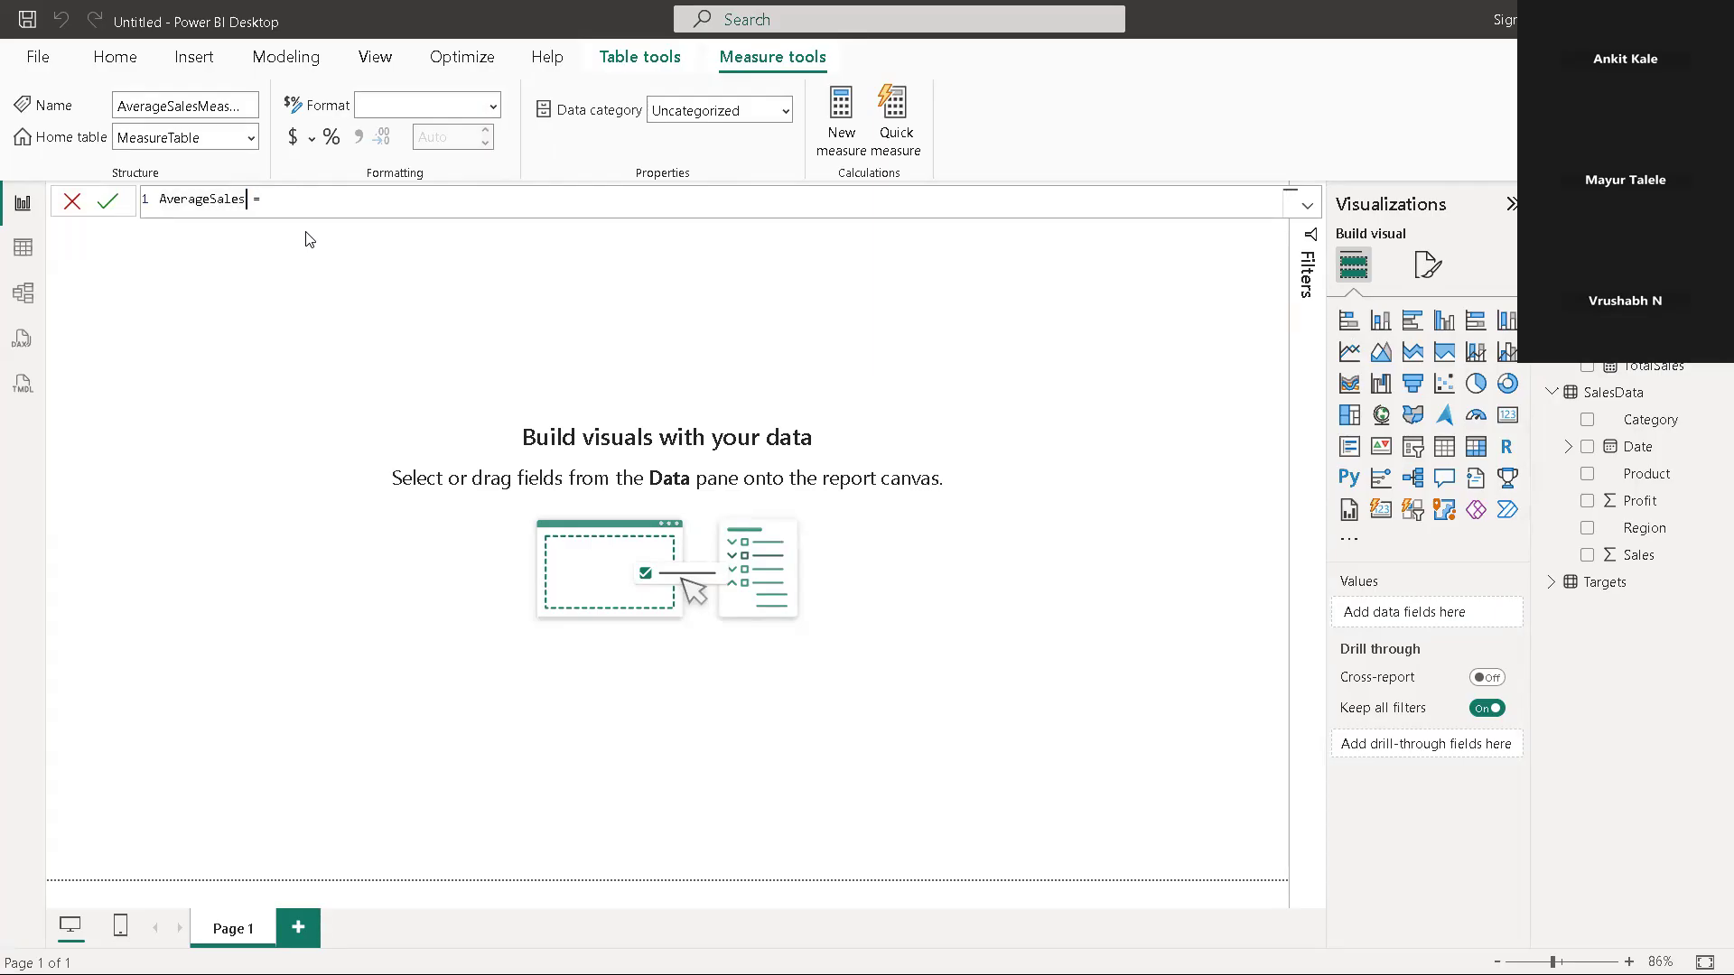
key(Return)
Begin the AverageSales formula with the AVERAGE function after the equals sign
click(273, 199)
key(BackSpace)
key(BackSpace)
text(=av)
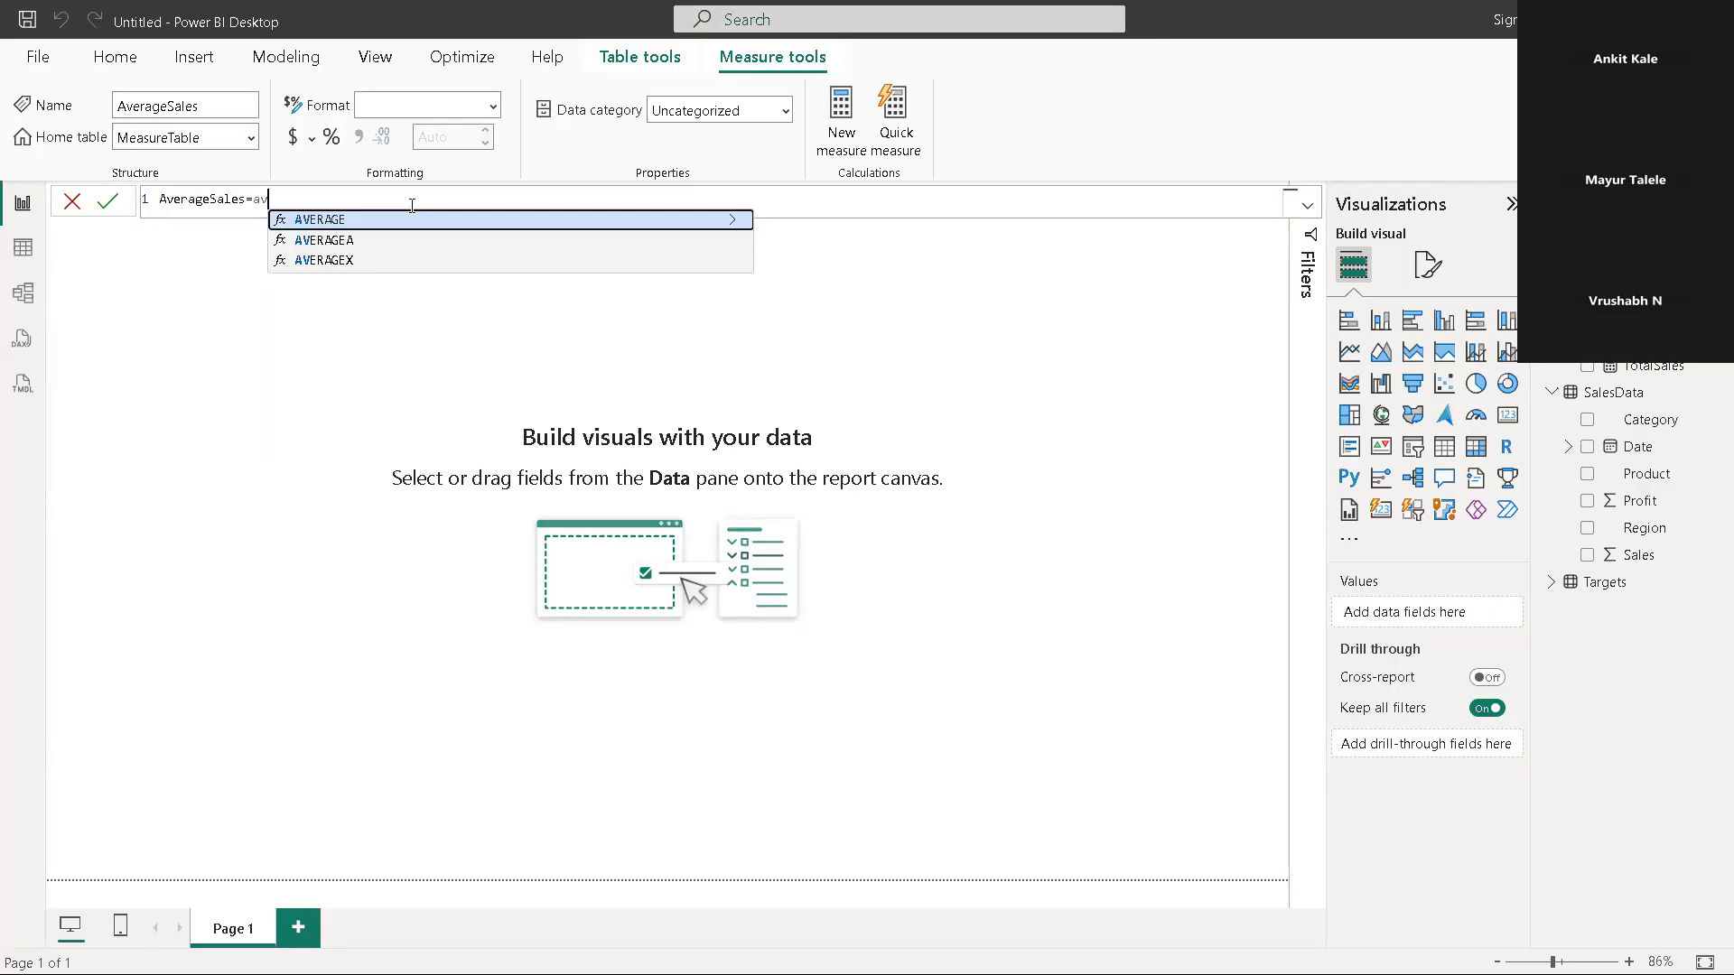
click(391, 225)
text(MeasureTable)
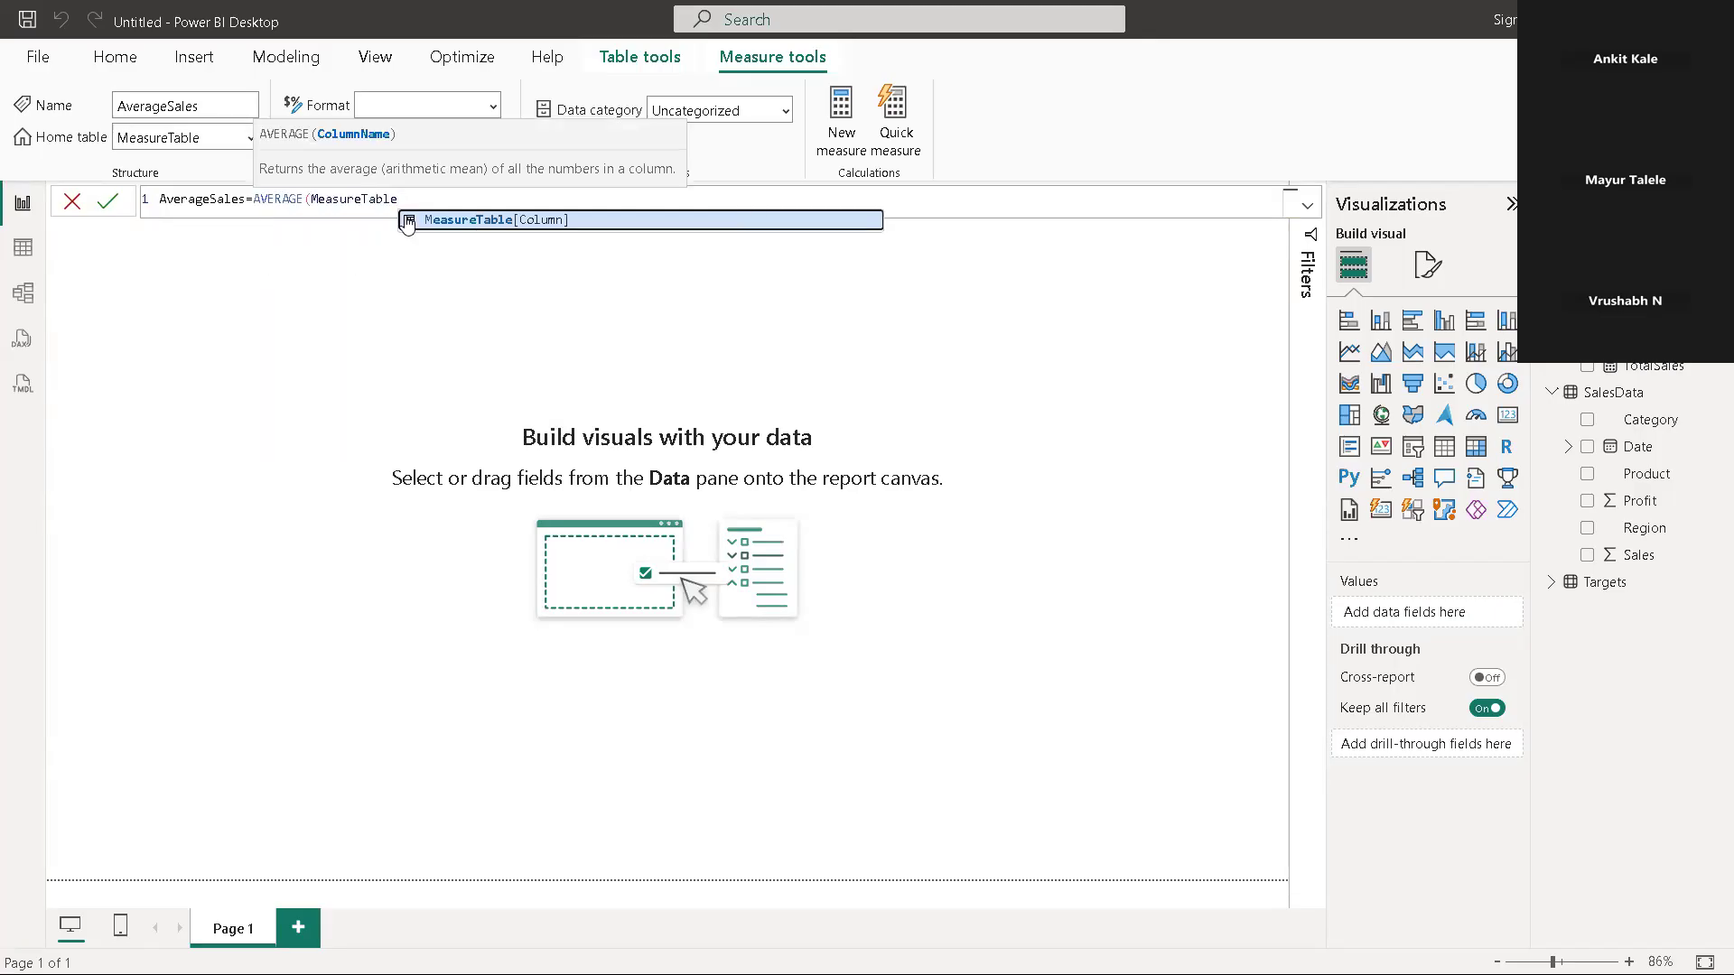
key(BackSpace)
key(BackSpace)
key(BackSpace)
key(BackSpace)
key(BackSpace)
key(BackSpace)
key(BackSpace)
key(BackSpace)
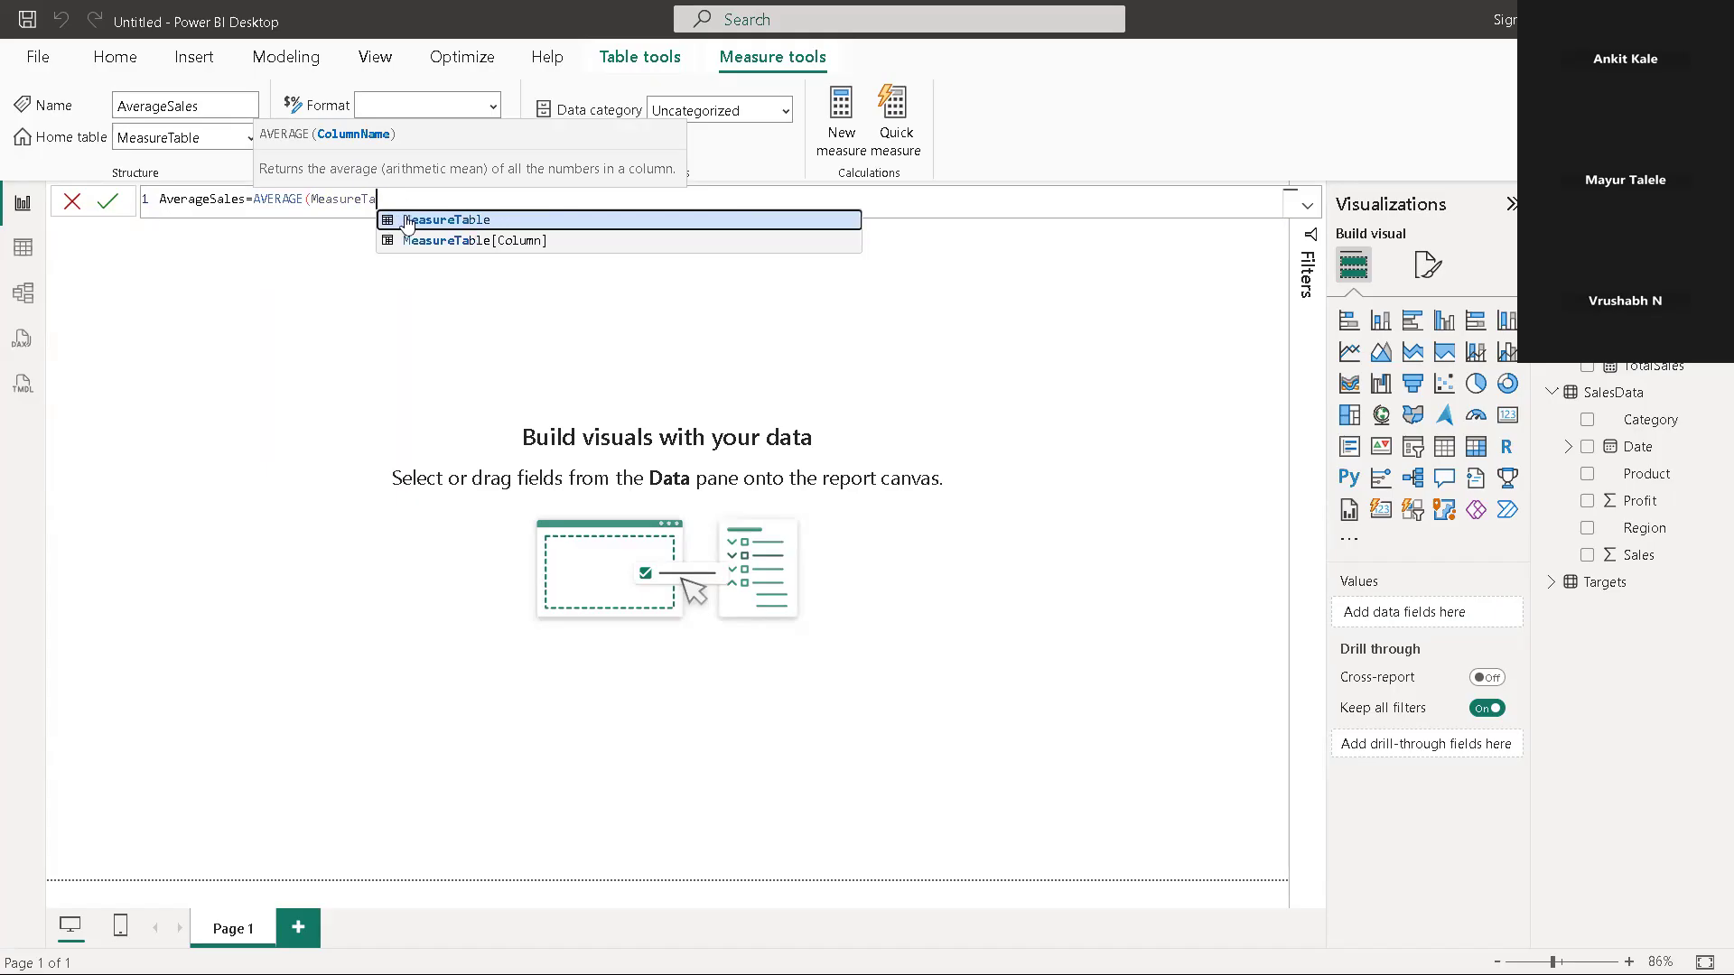
key(BackSpace)
key(BackSpace)
key(BackSpace)
key(BackSpace)
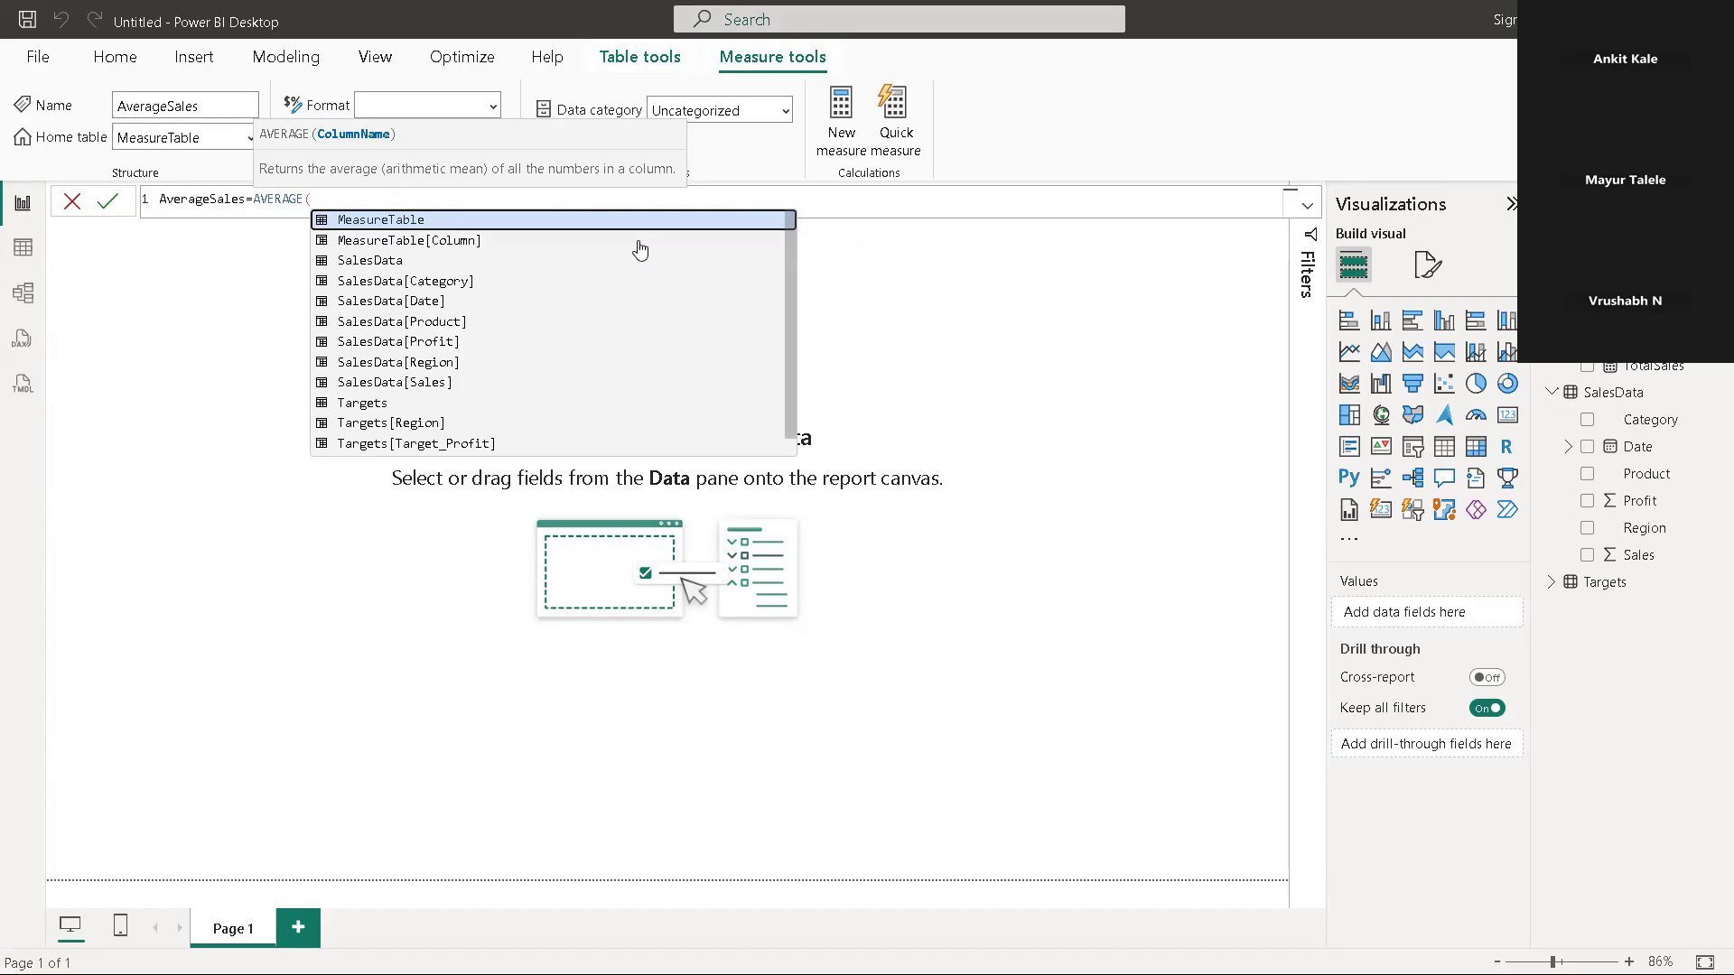
Complete the AverageSales formula as AVERAGE(SalesData[Sales]) and commit the measure
click(383, 303)
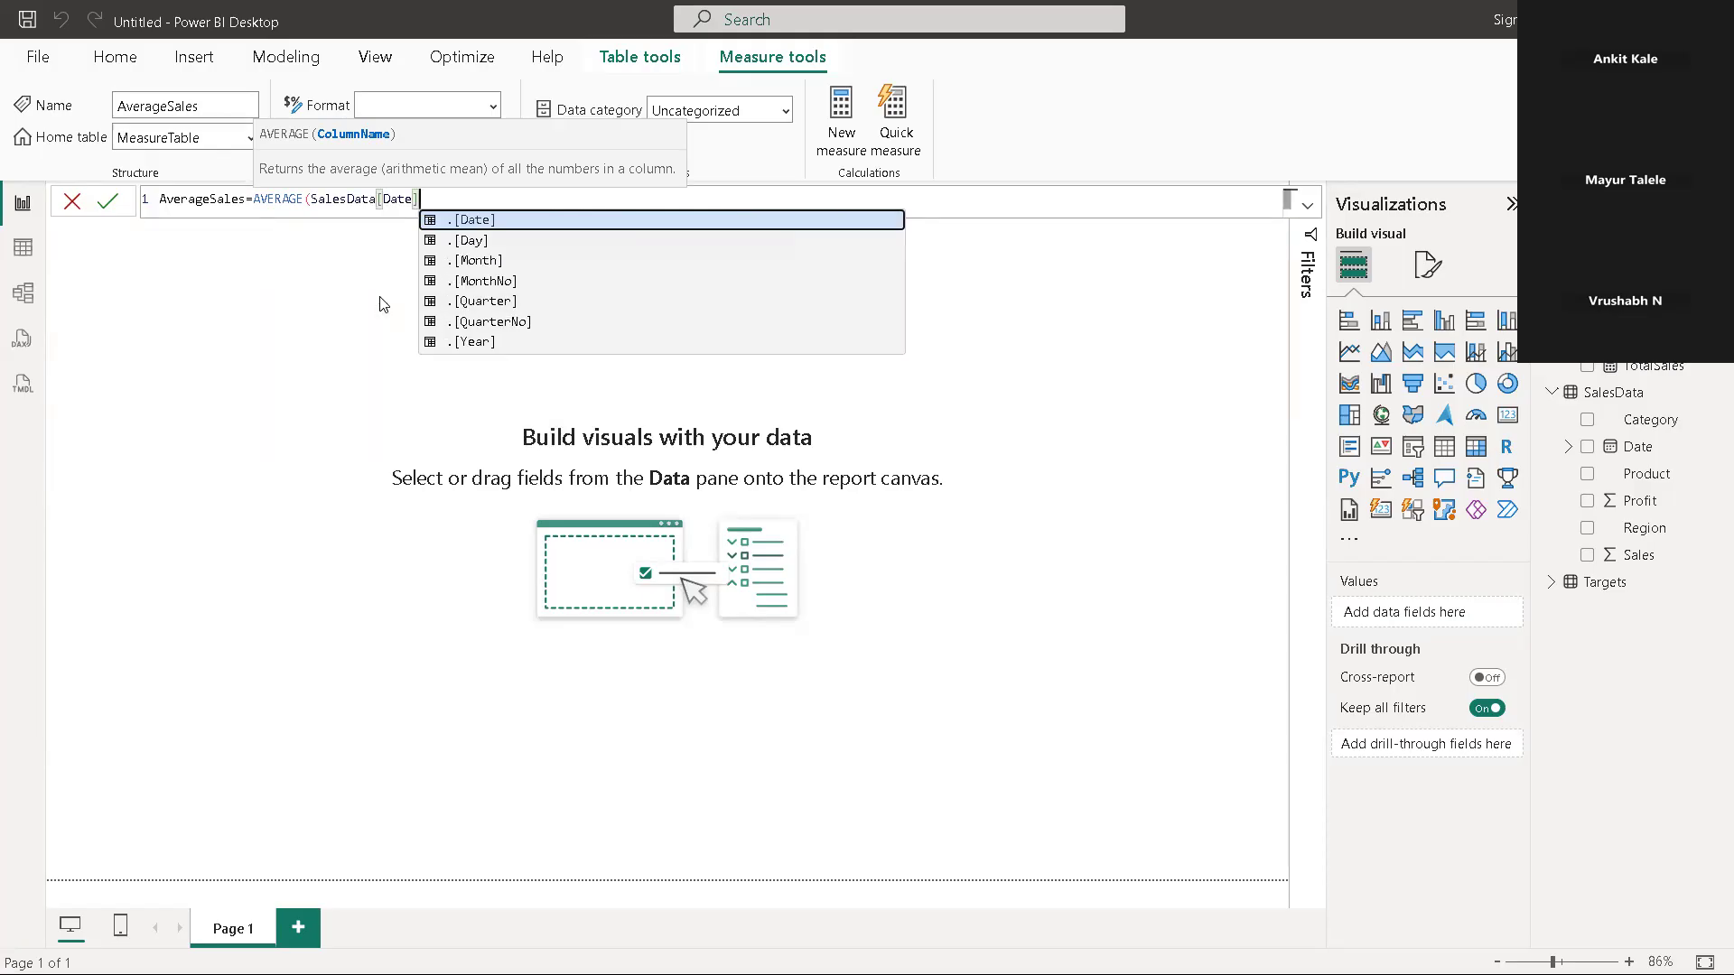
key(BackSpace)
key(BackSpace)
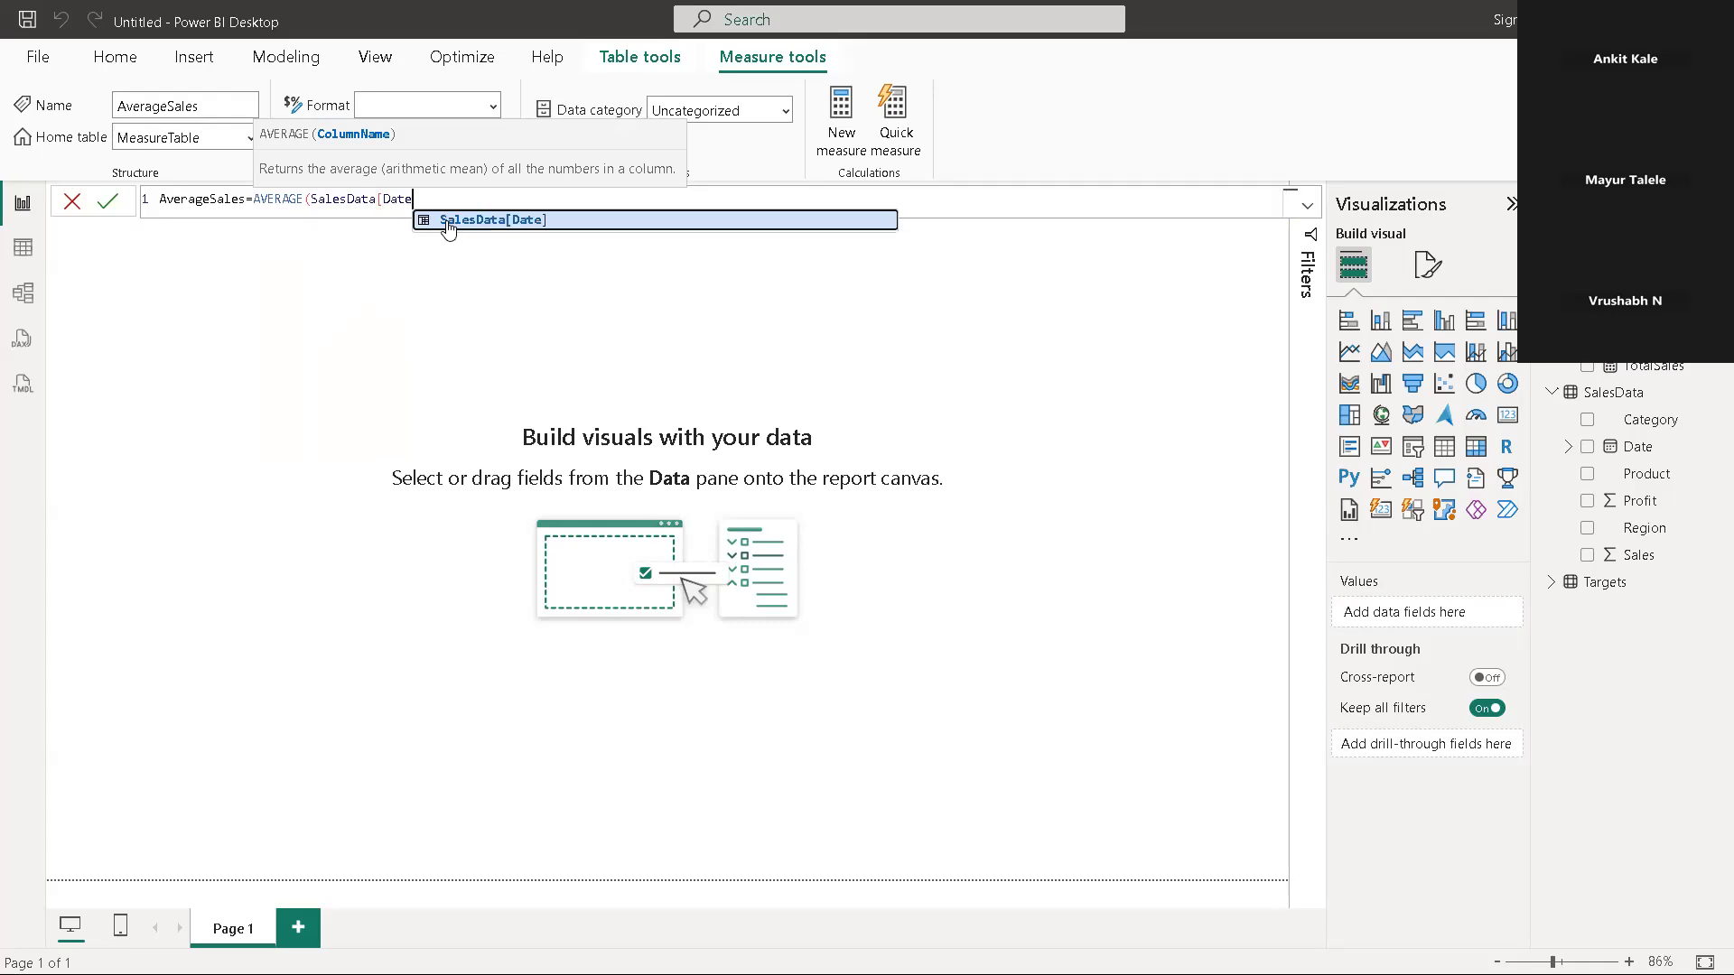
key(BackSpace)
key(BackSpace)
key(BackSpace)
key(BackSpace)
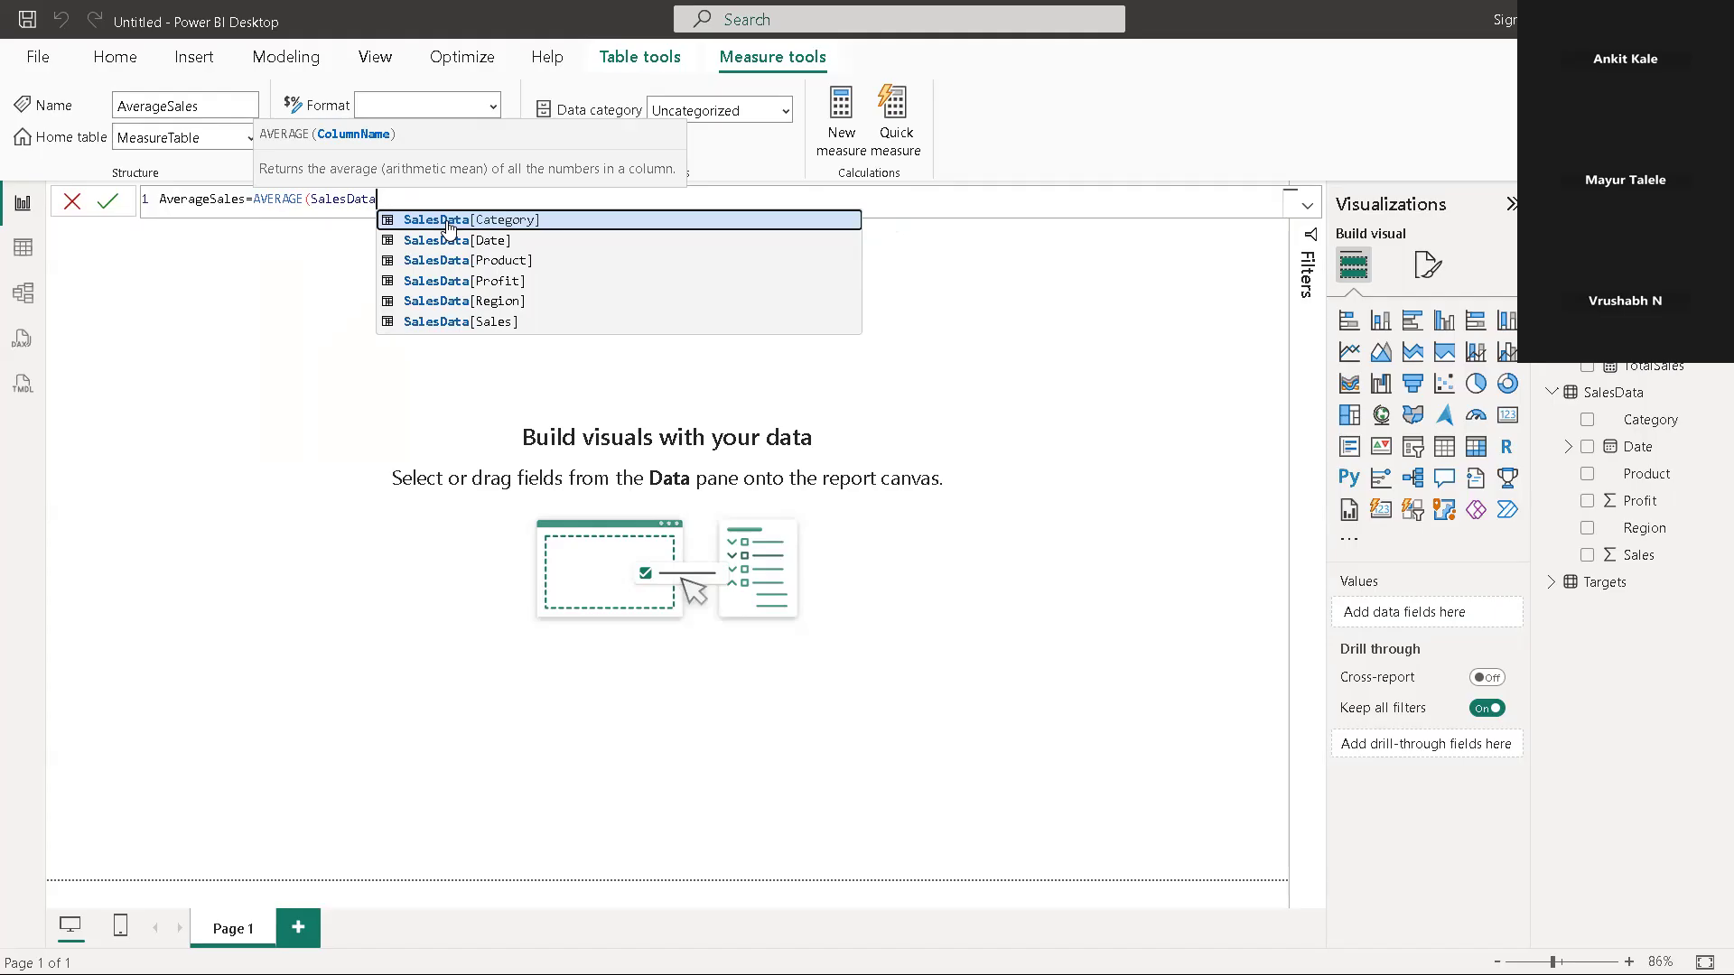
click(464, 323)
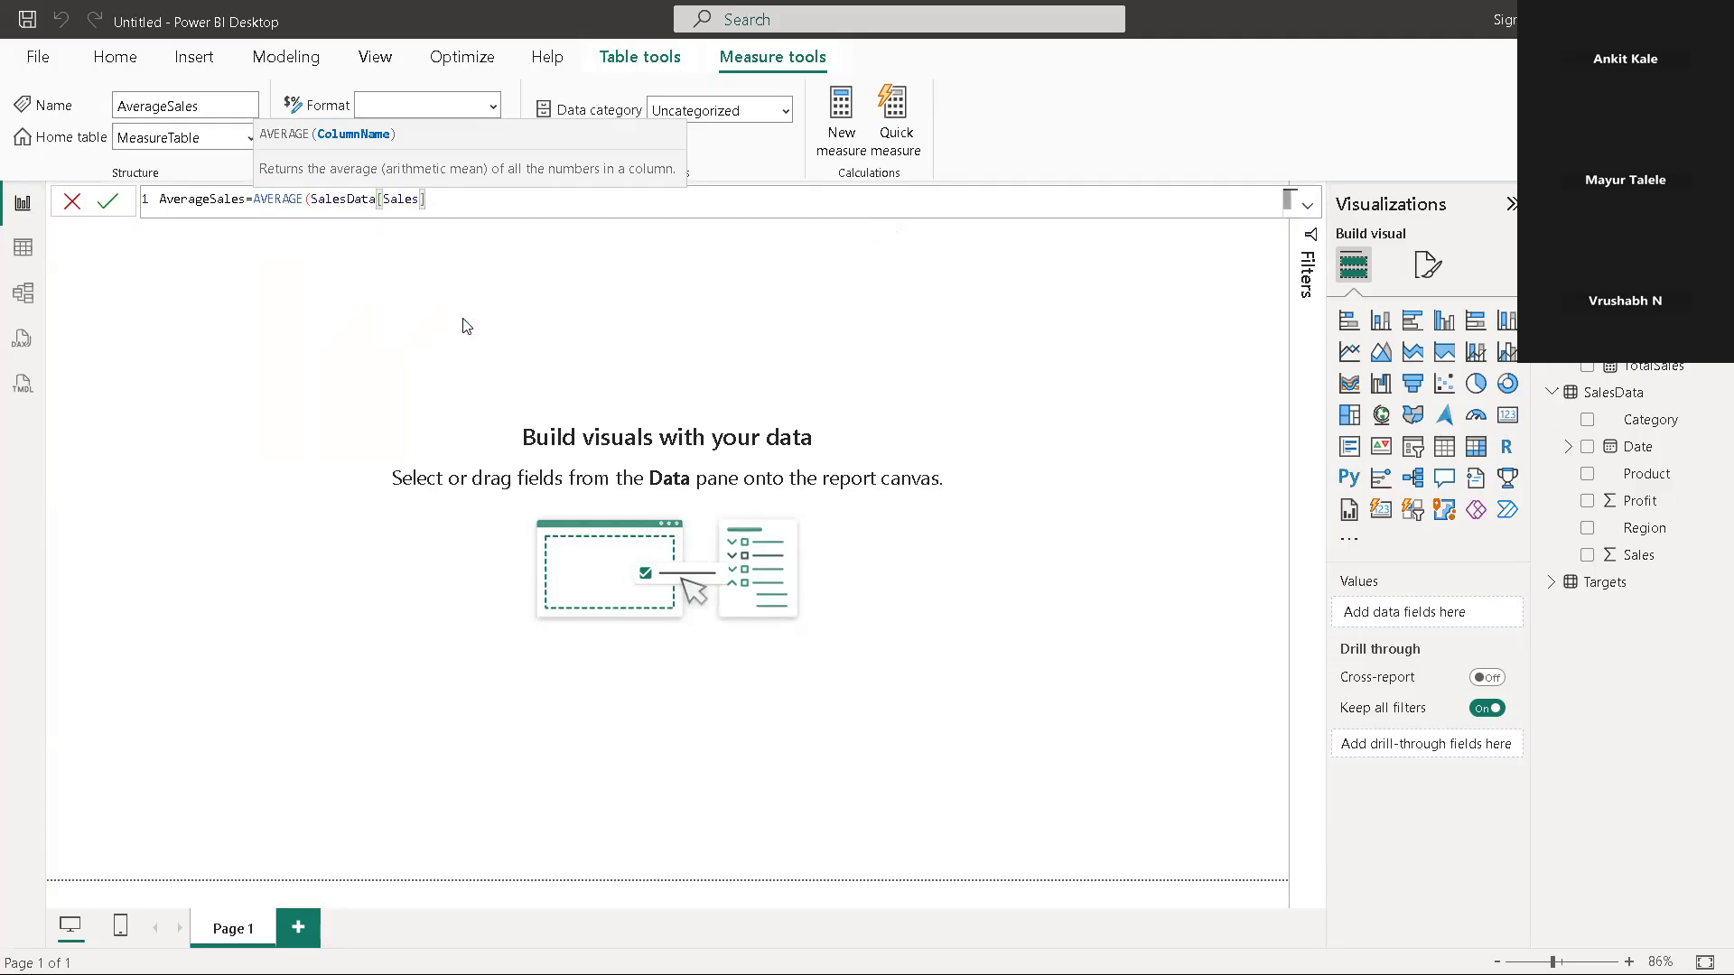
text())
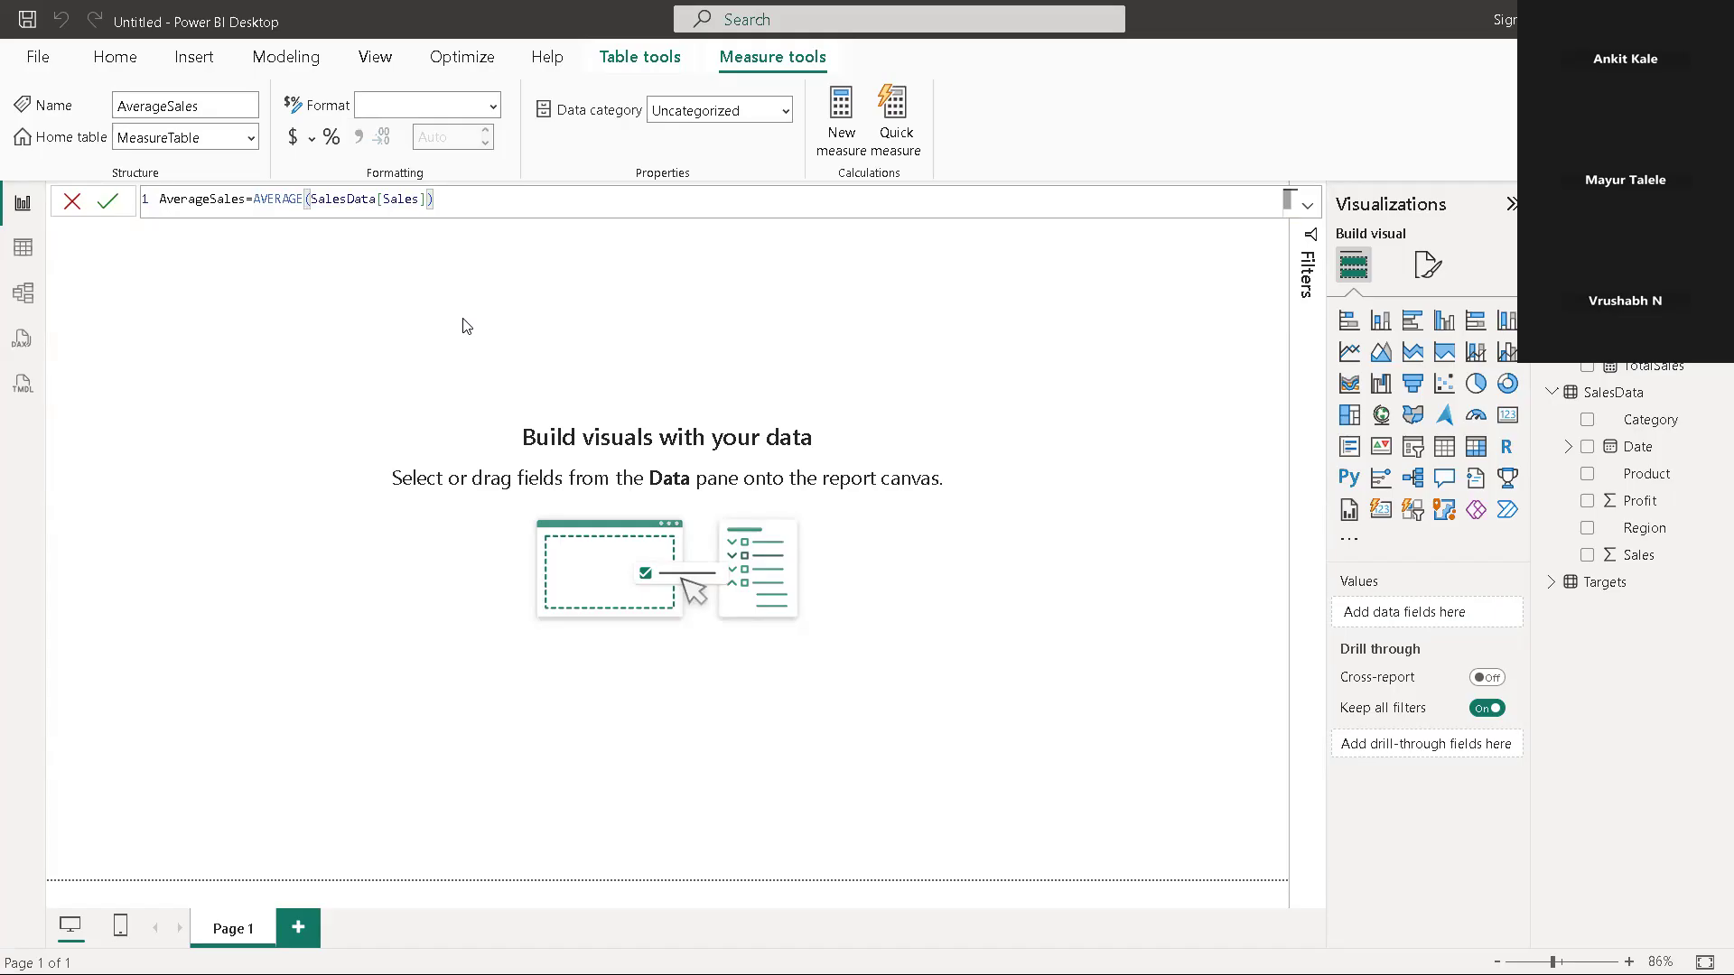
key(Return)
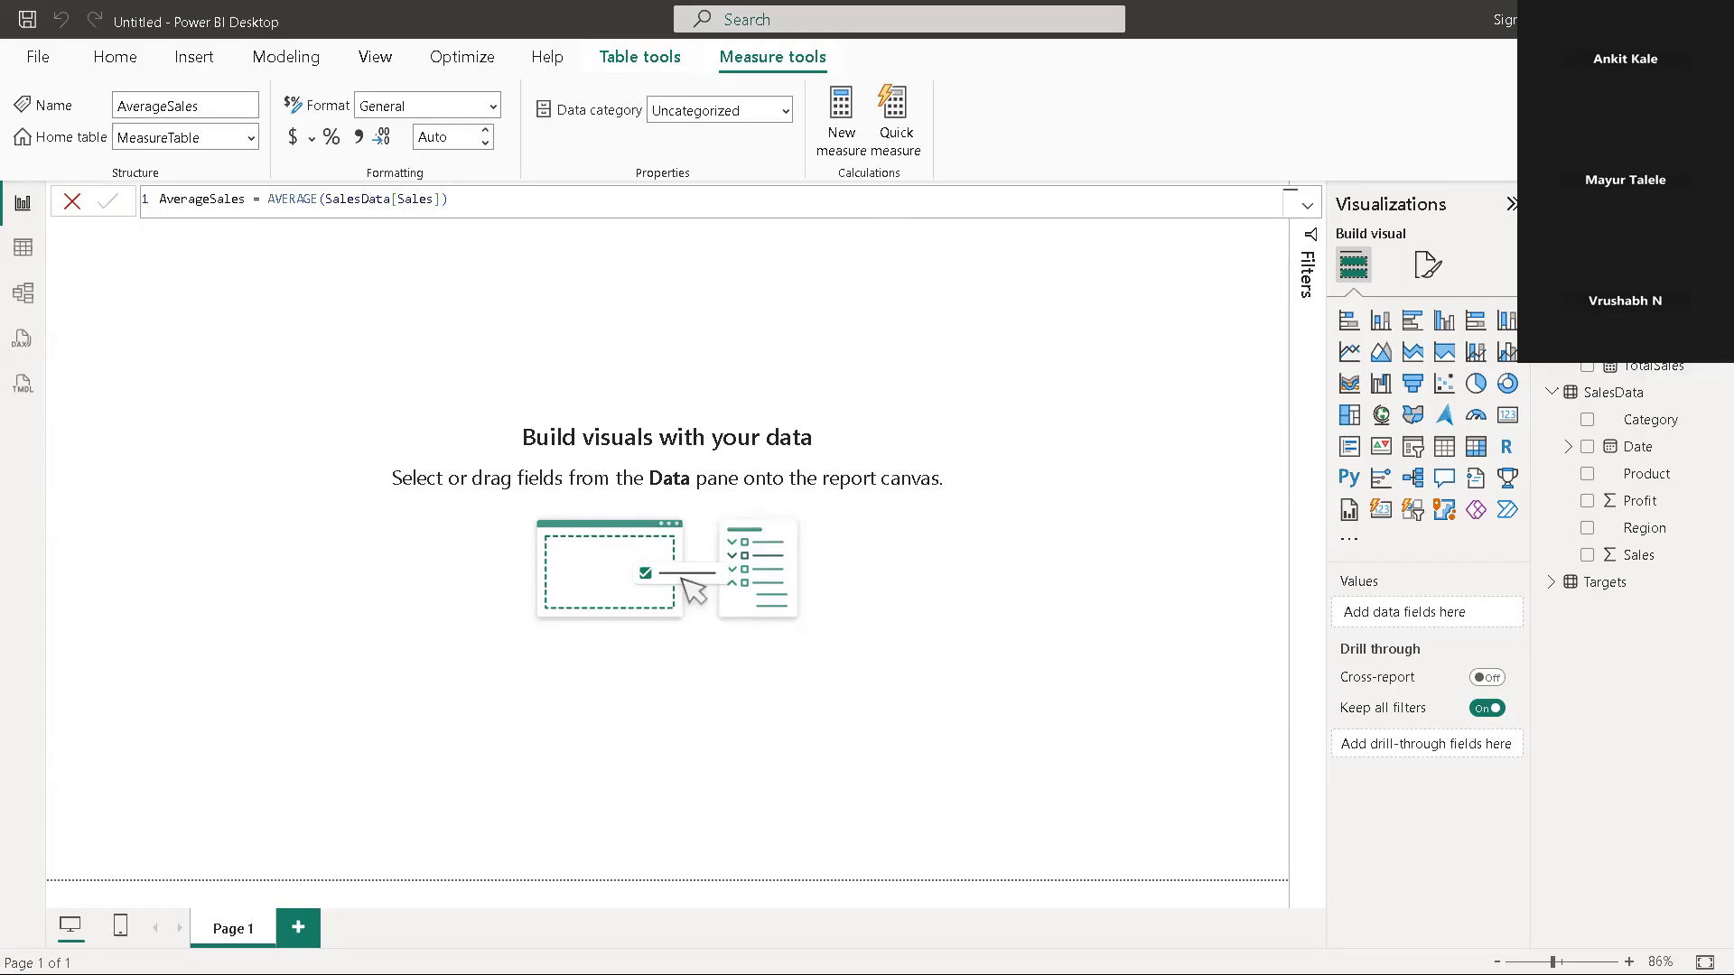
Add another measure to MeasureTable and replace its default definition with the name TransationCount and an equals sign
right_click(1634, 310)
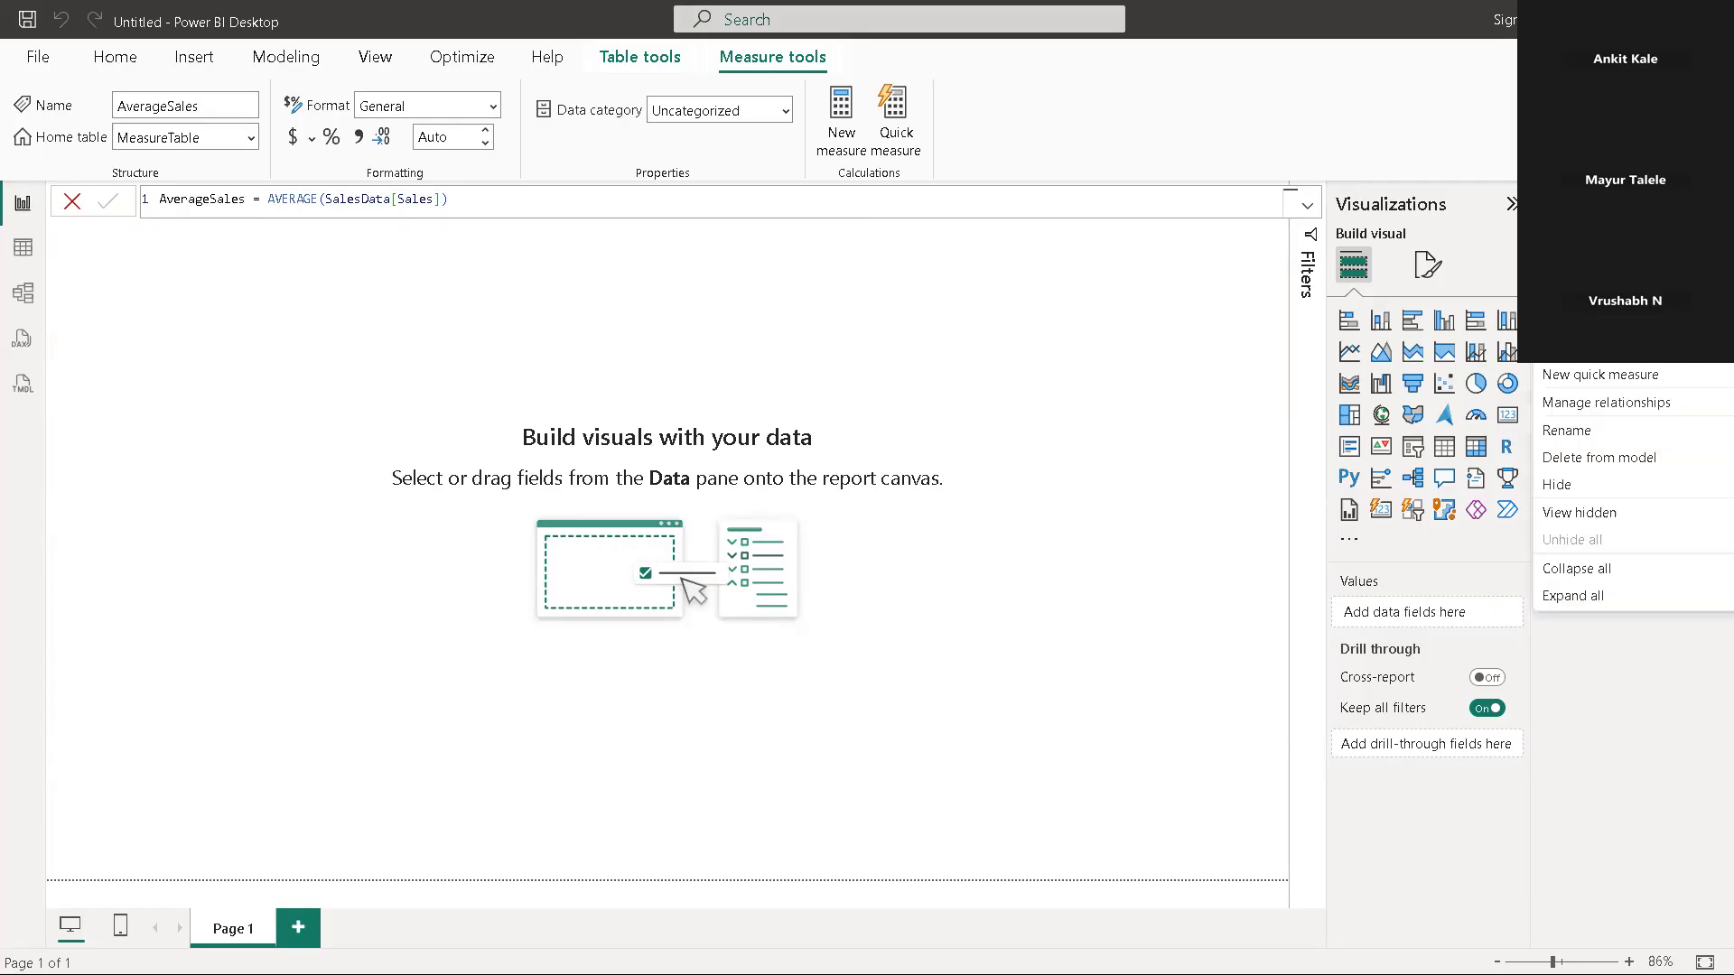
click(1594, 319)
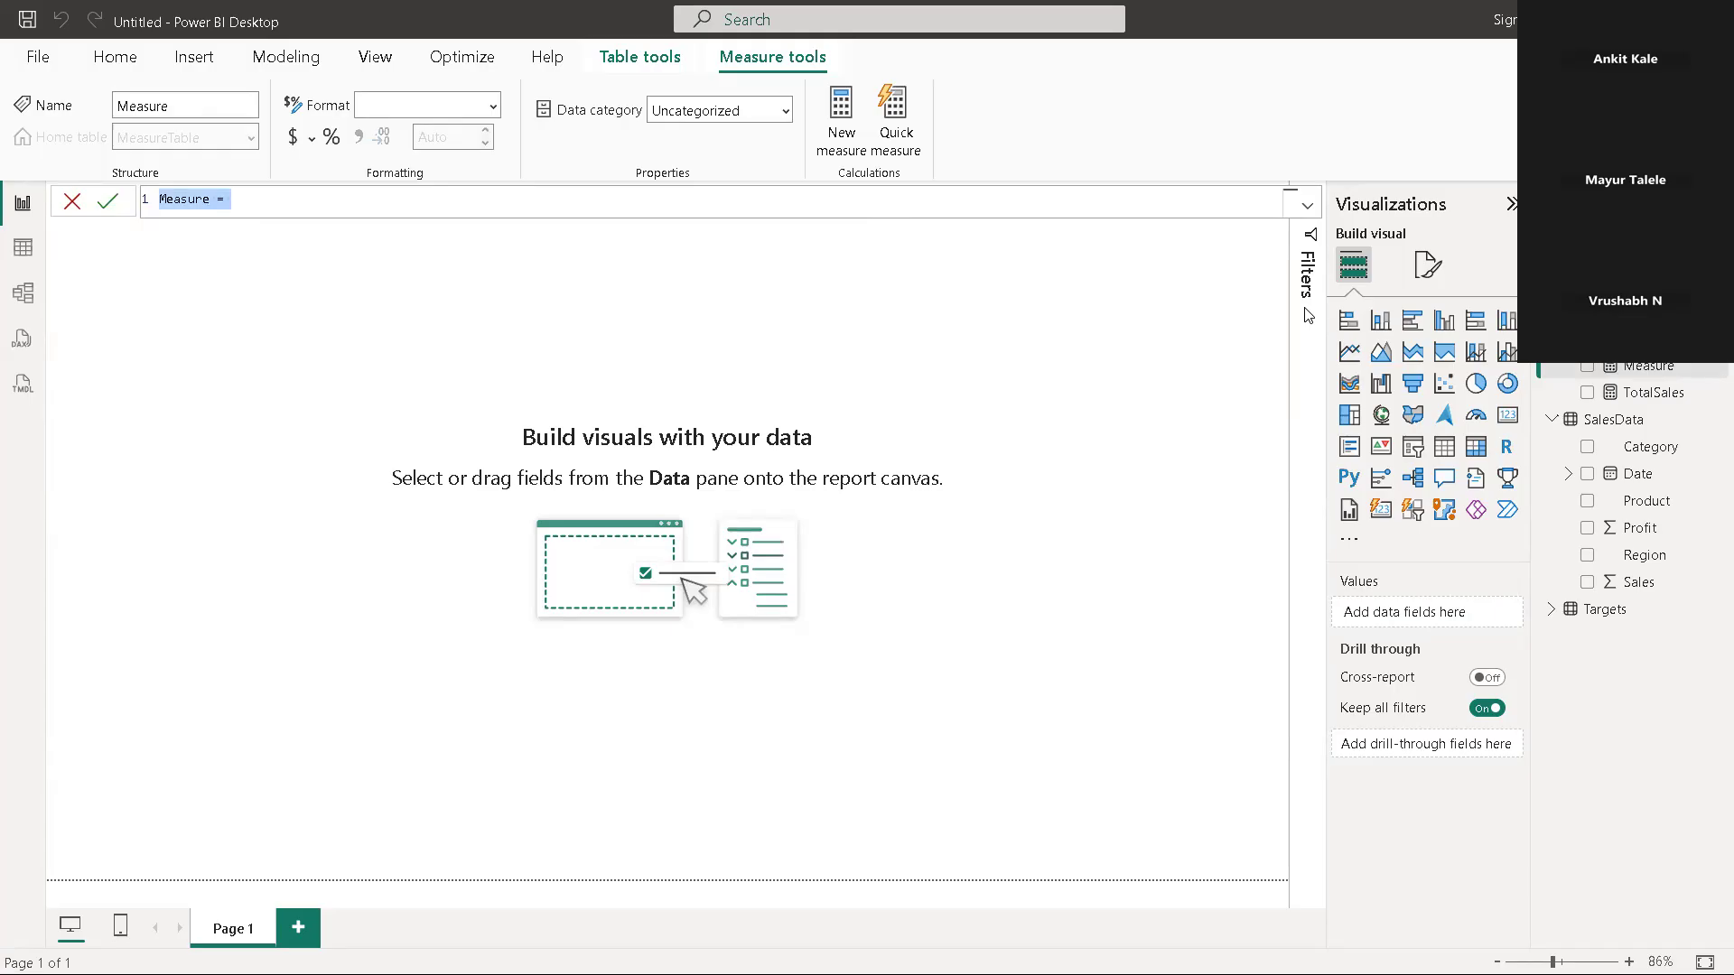
key(BackSpace)
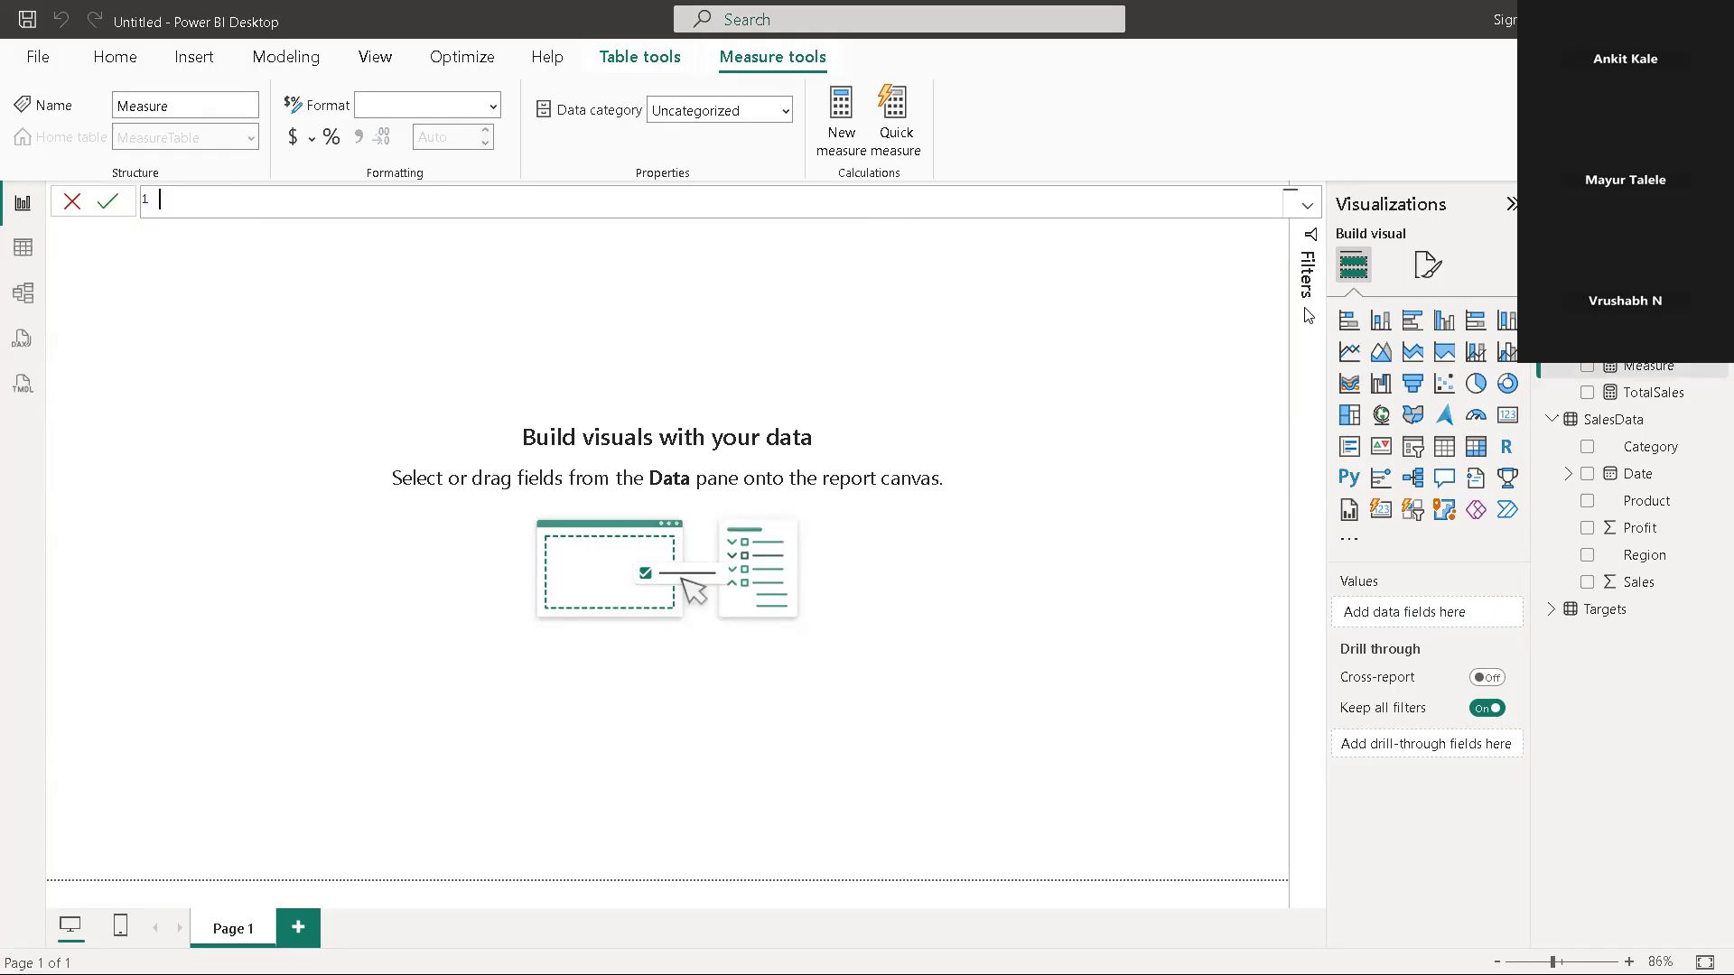
text(TransationCount=)
text(c)
key(BackSpace)
text(tr)
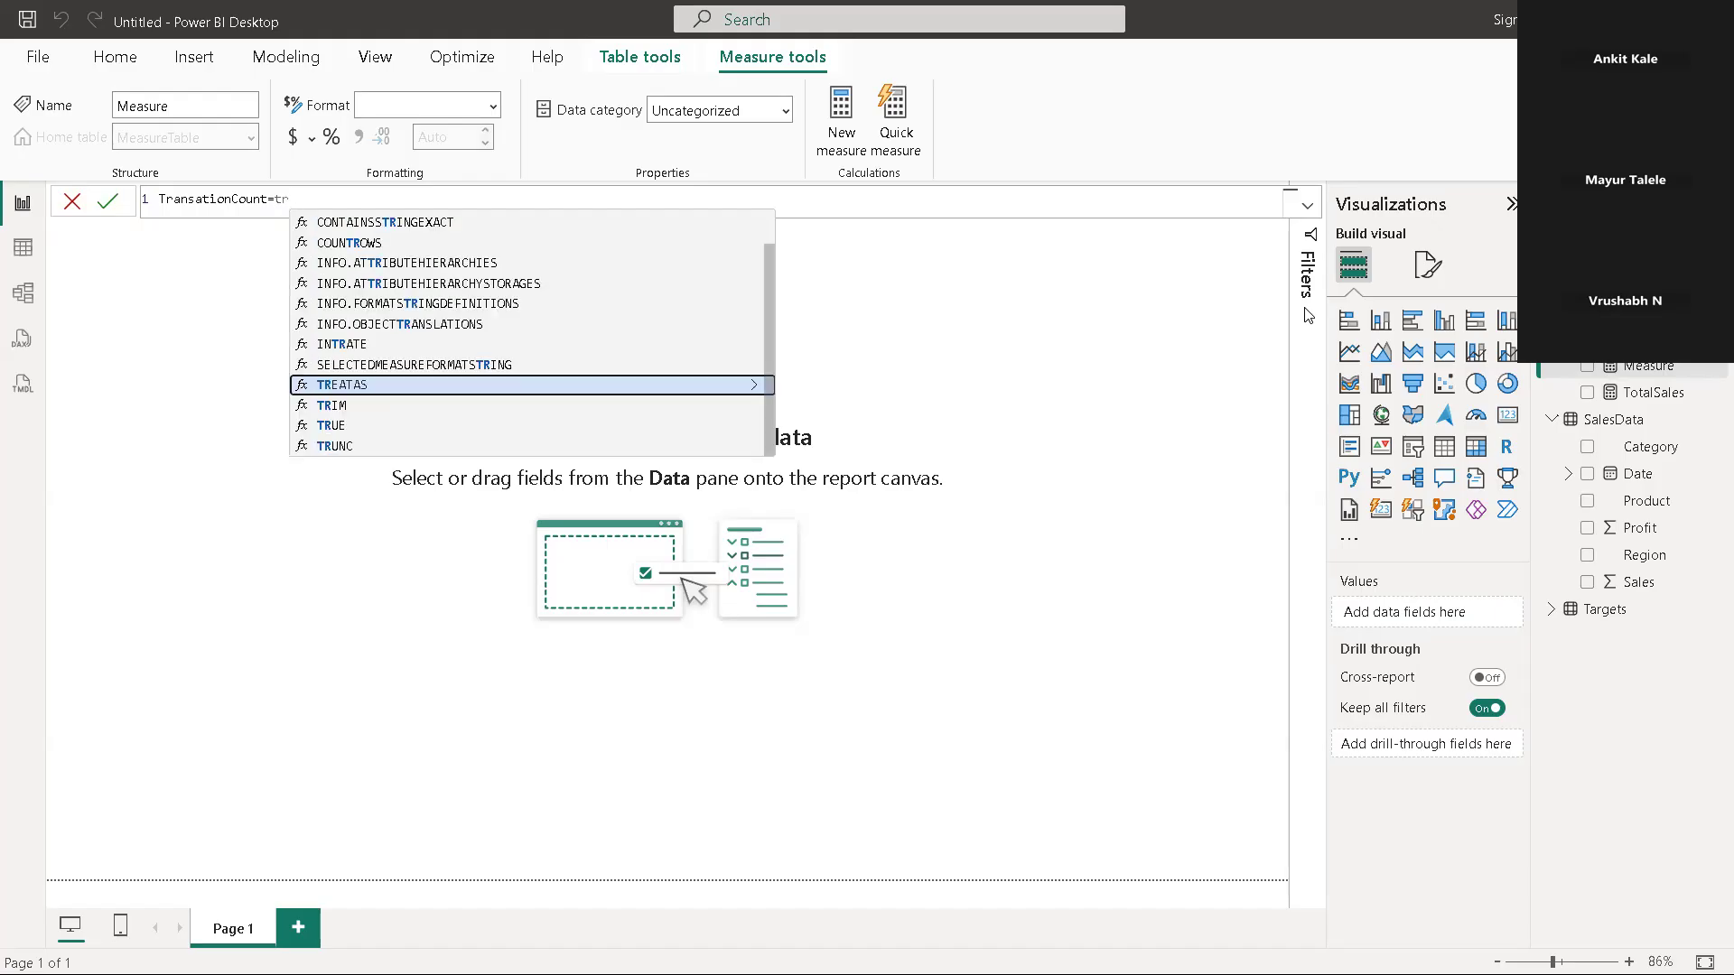
key(BackSpace)
key(BackSpace)
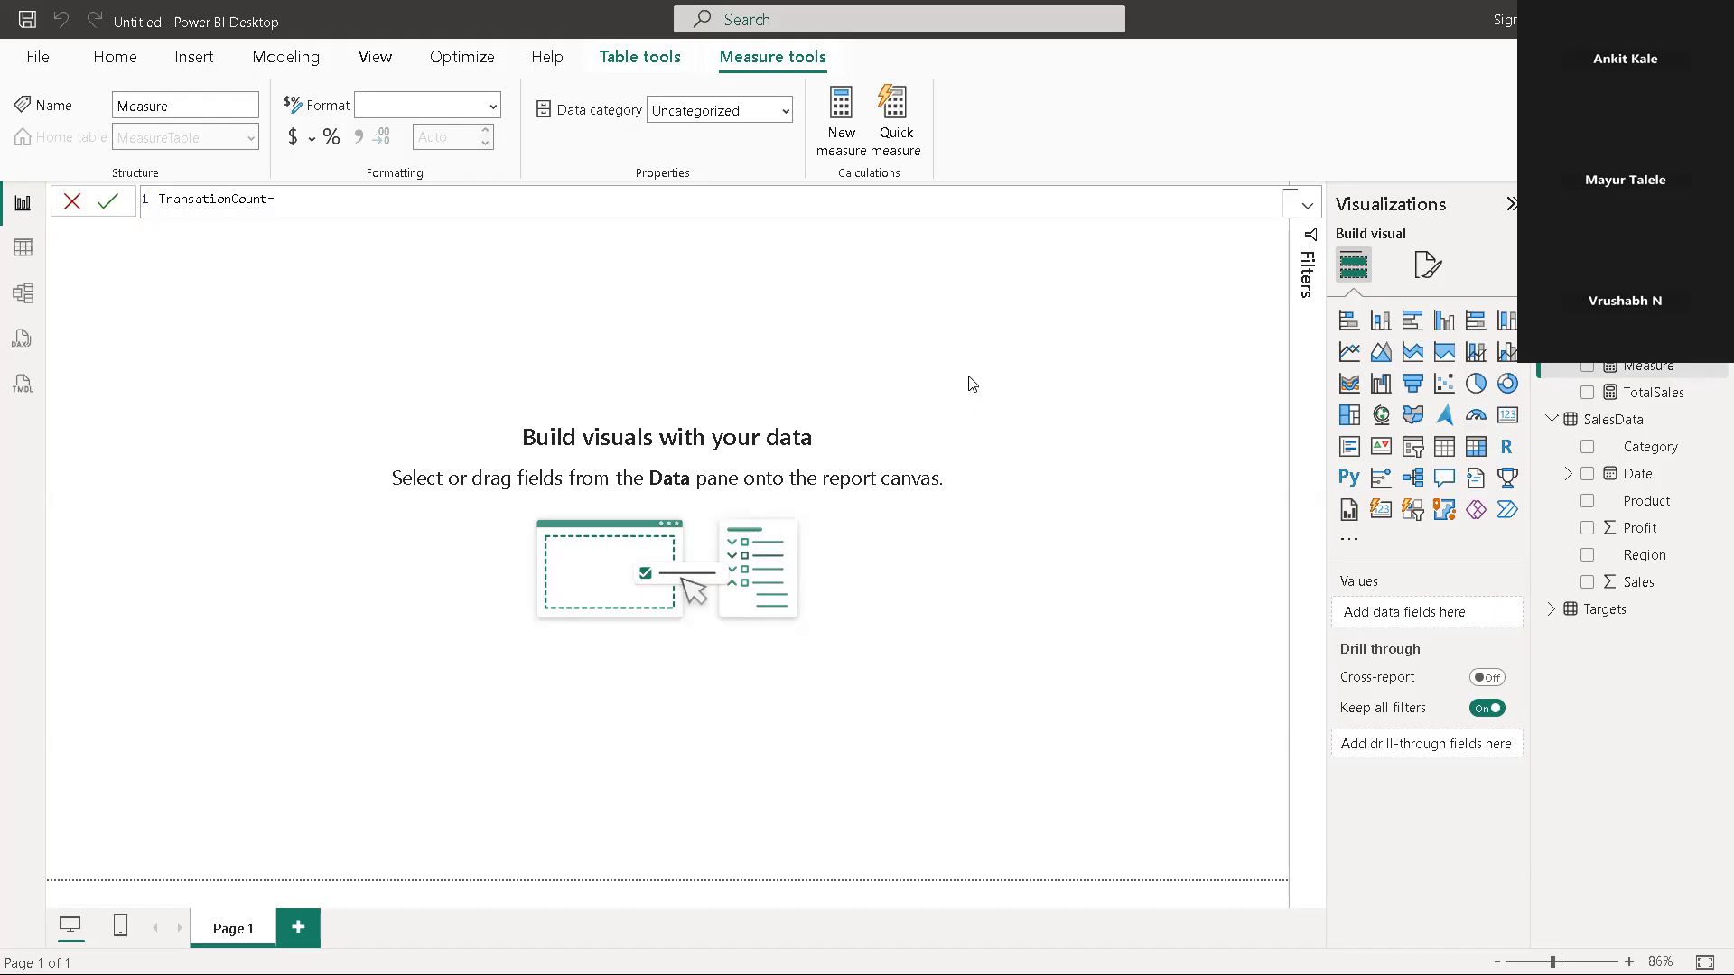
Define the TransationCount formula as COUNTROWS(SalesData) and commit the measure
text(co)
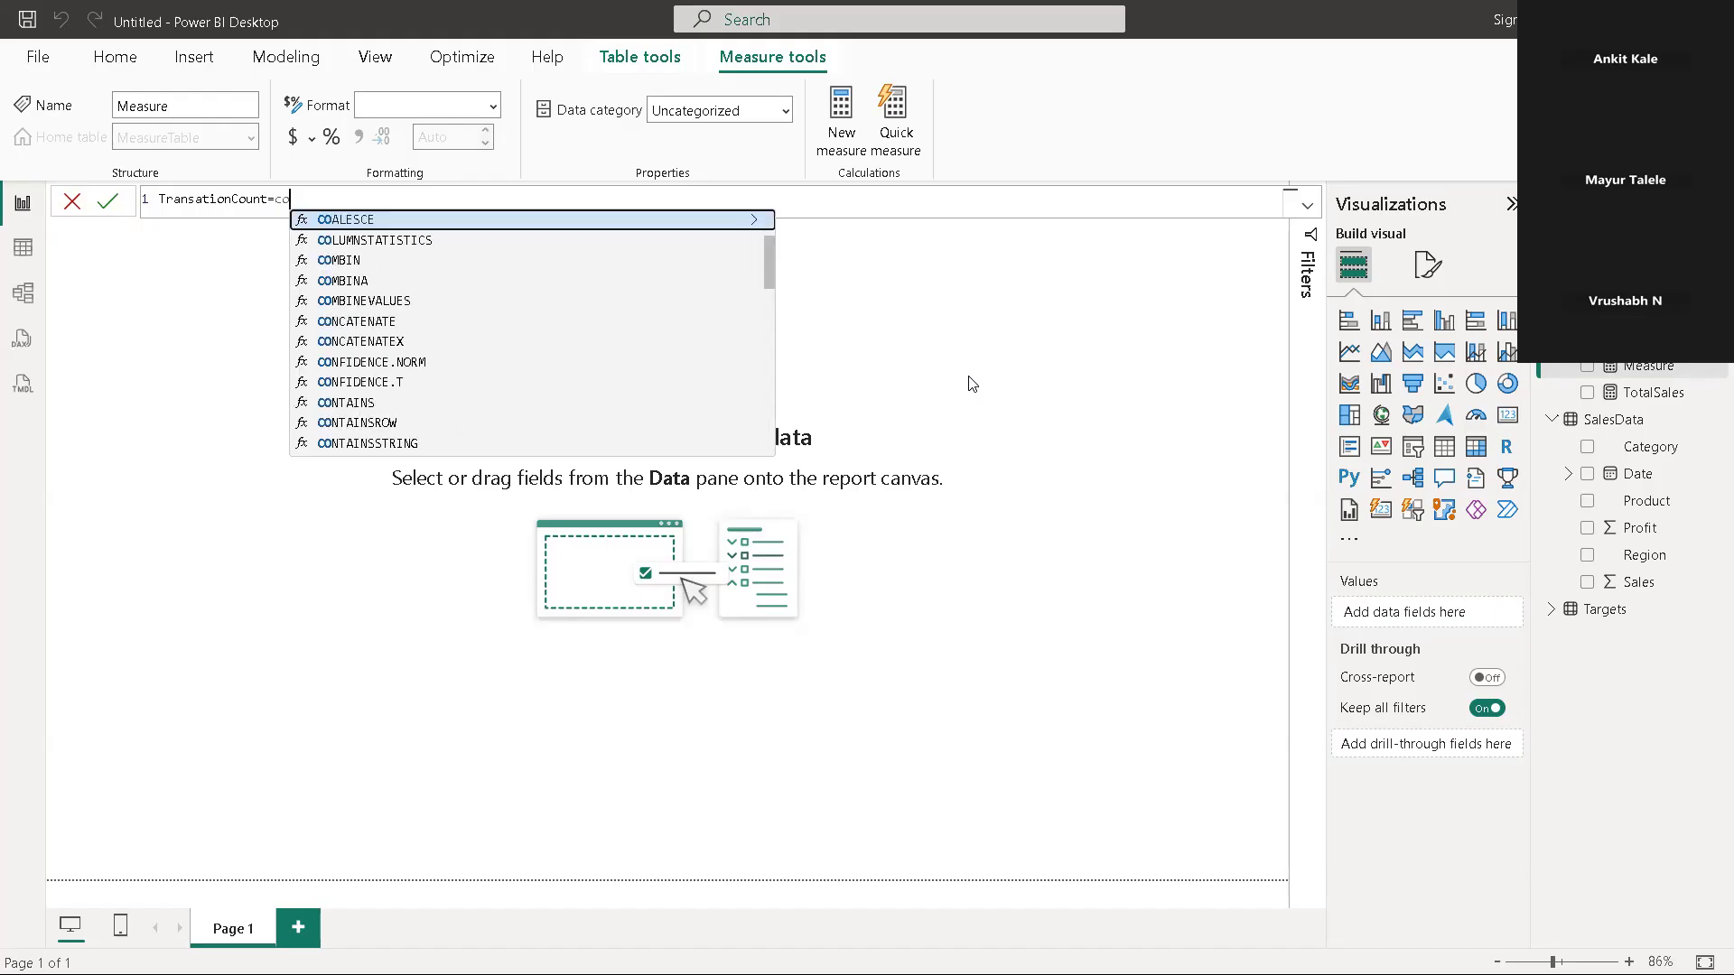
text(un)
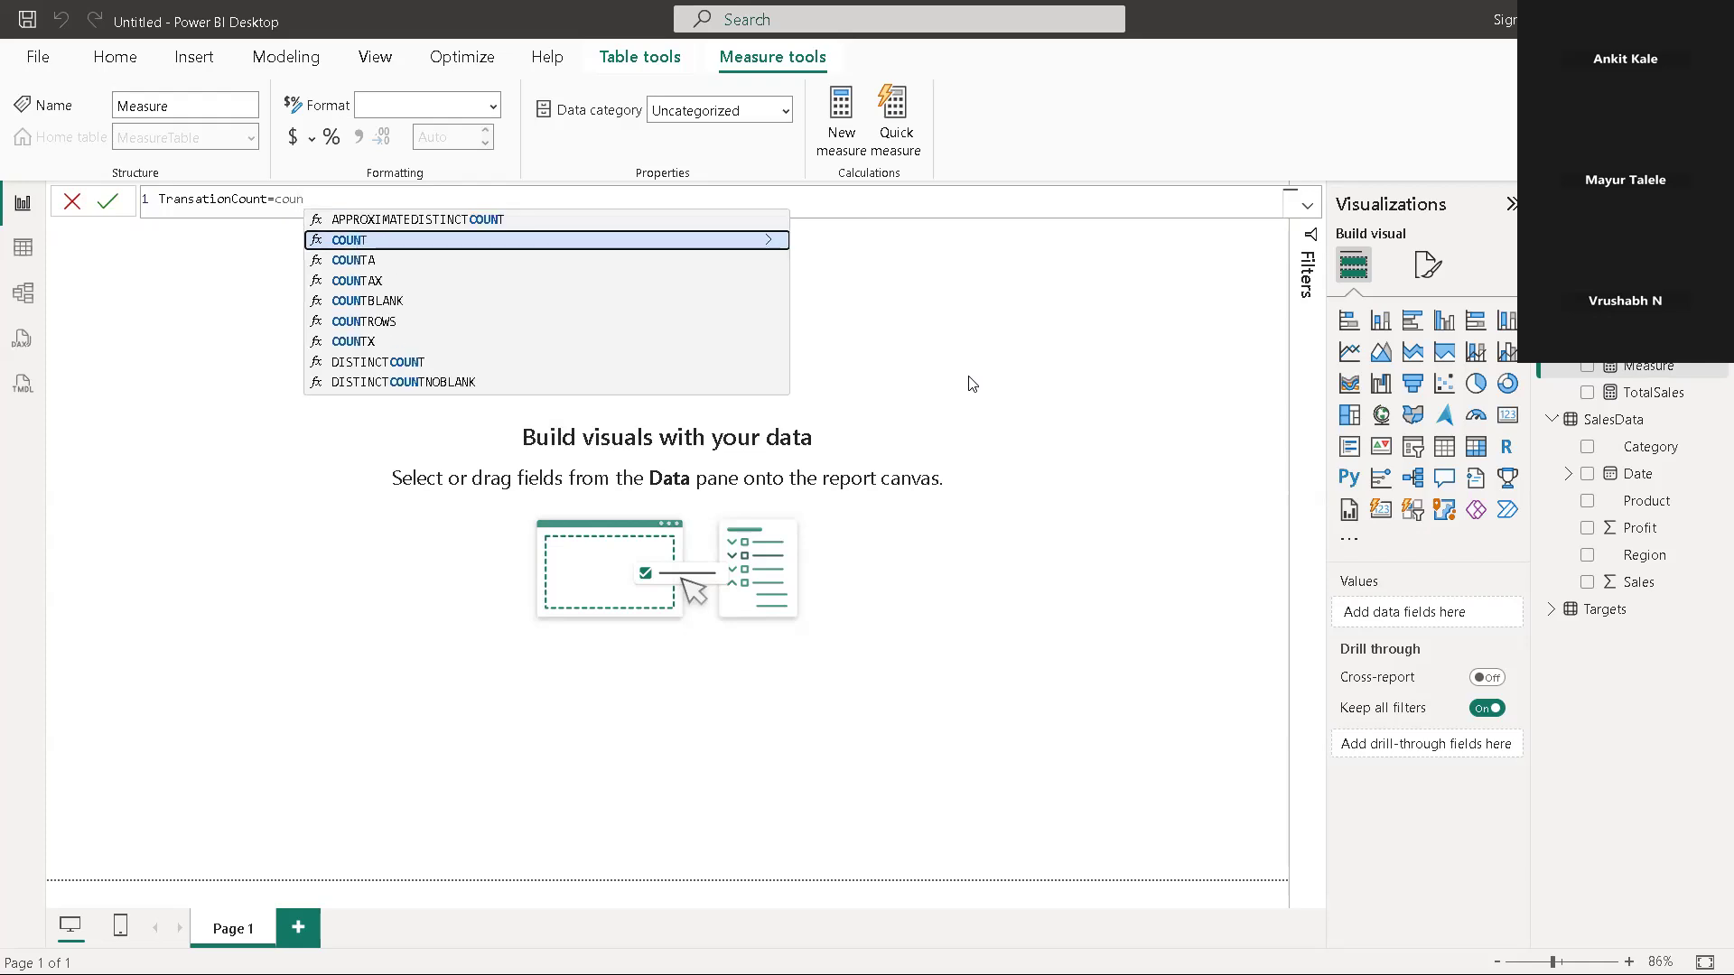
click(362, 323)
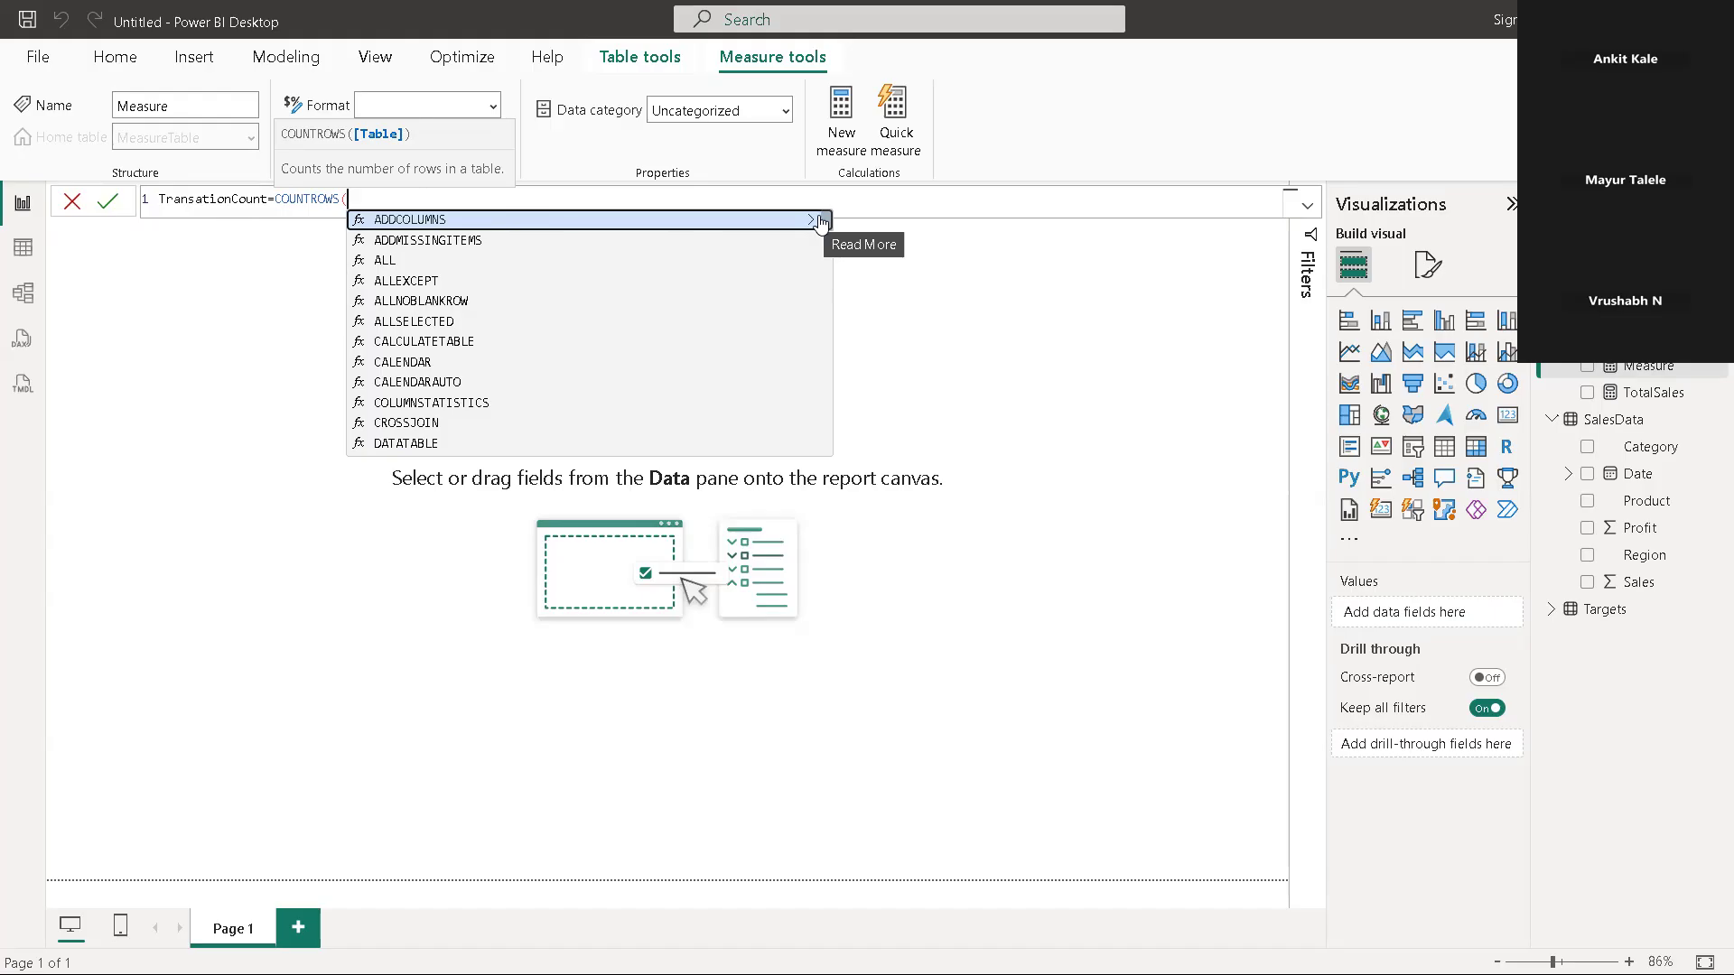
text(sa)
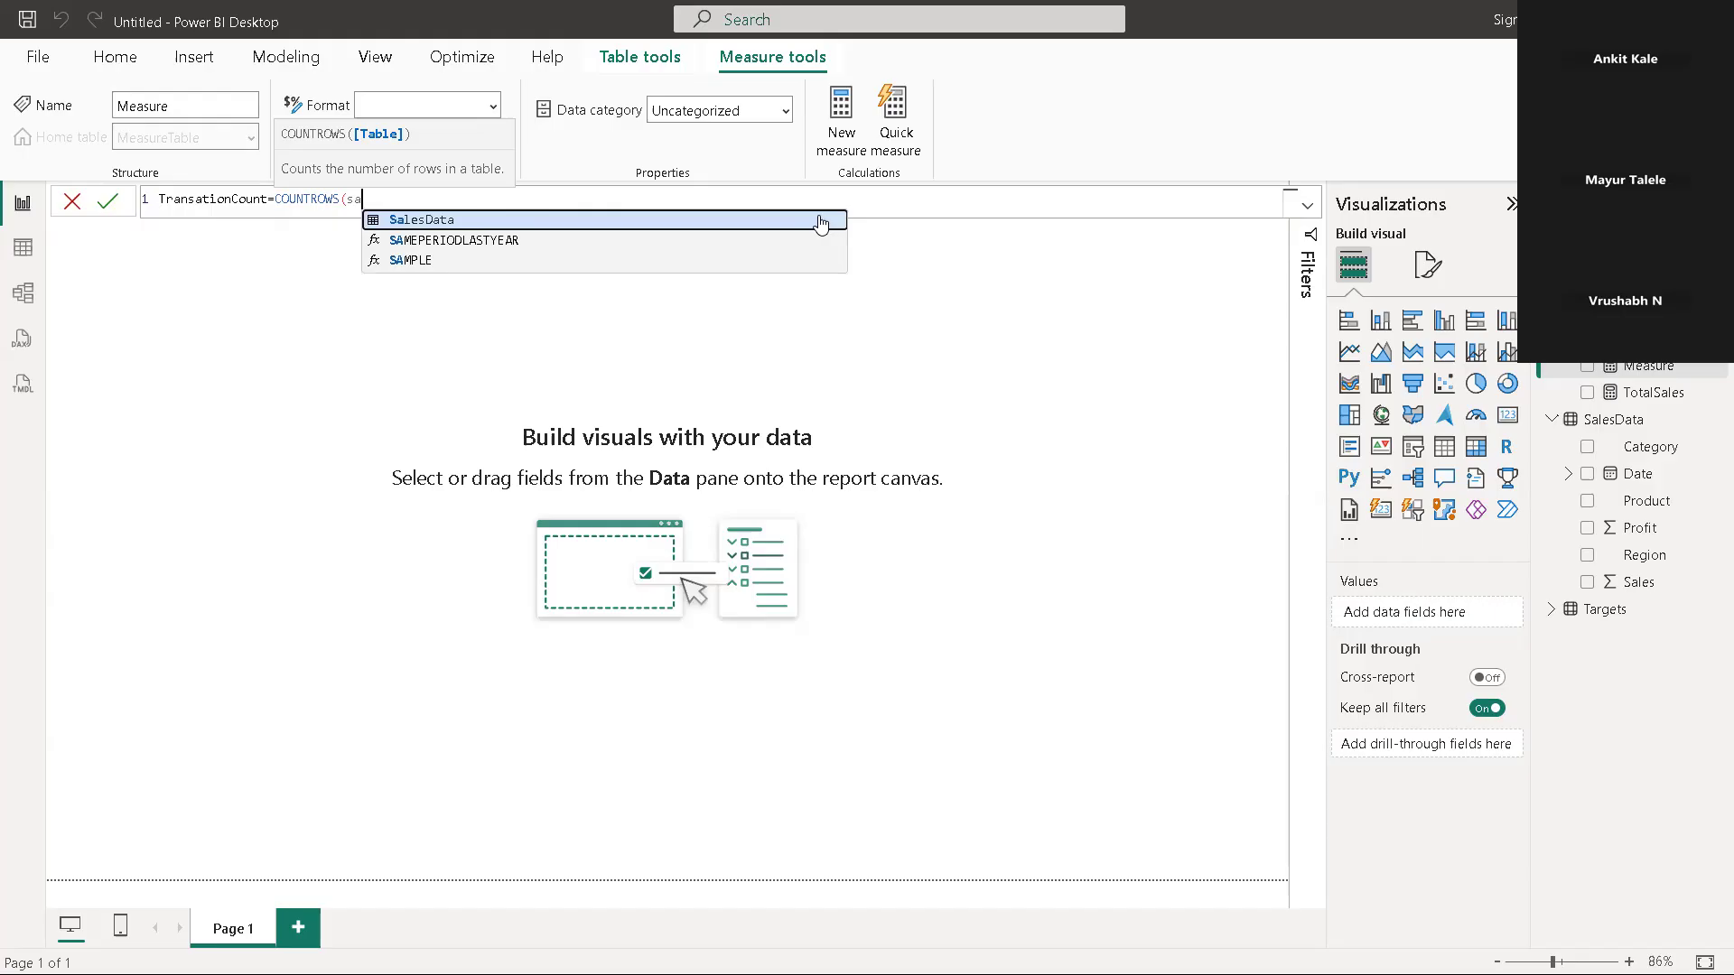
click(460, 222)
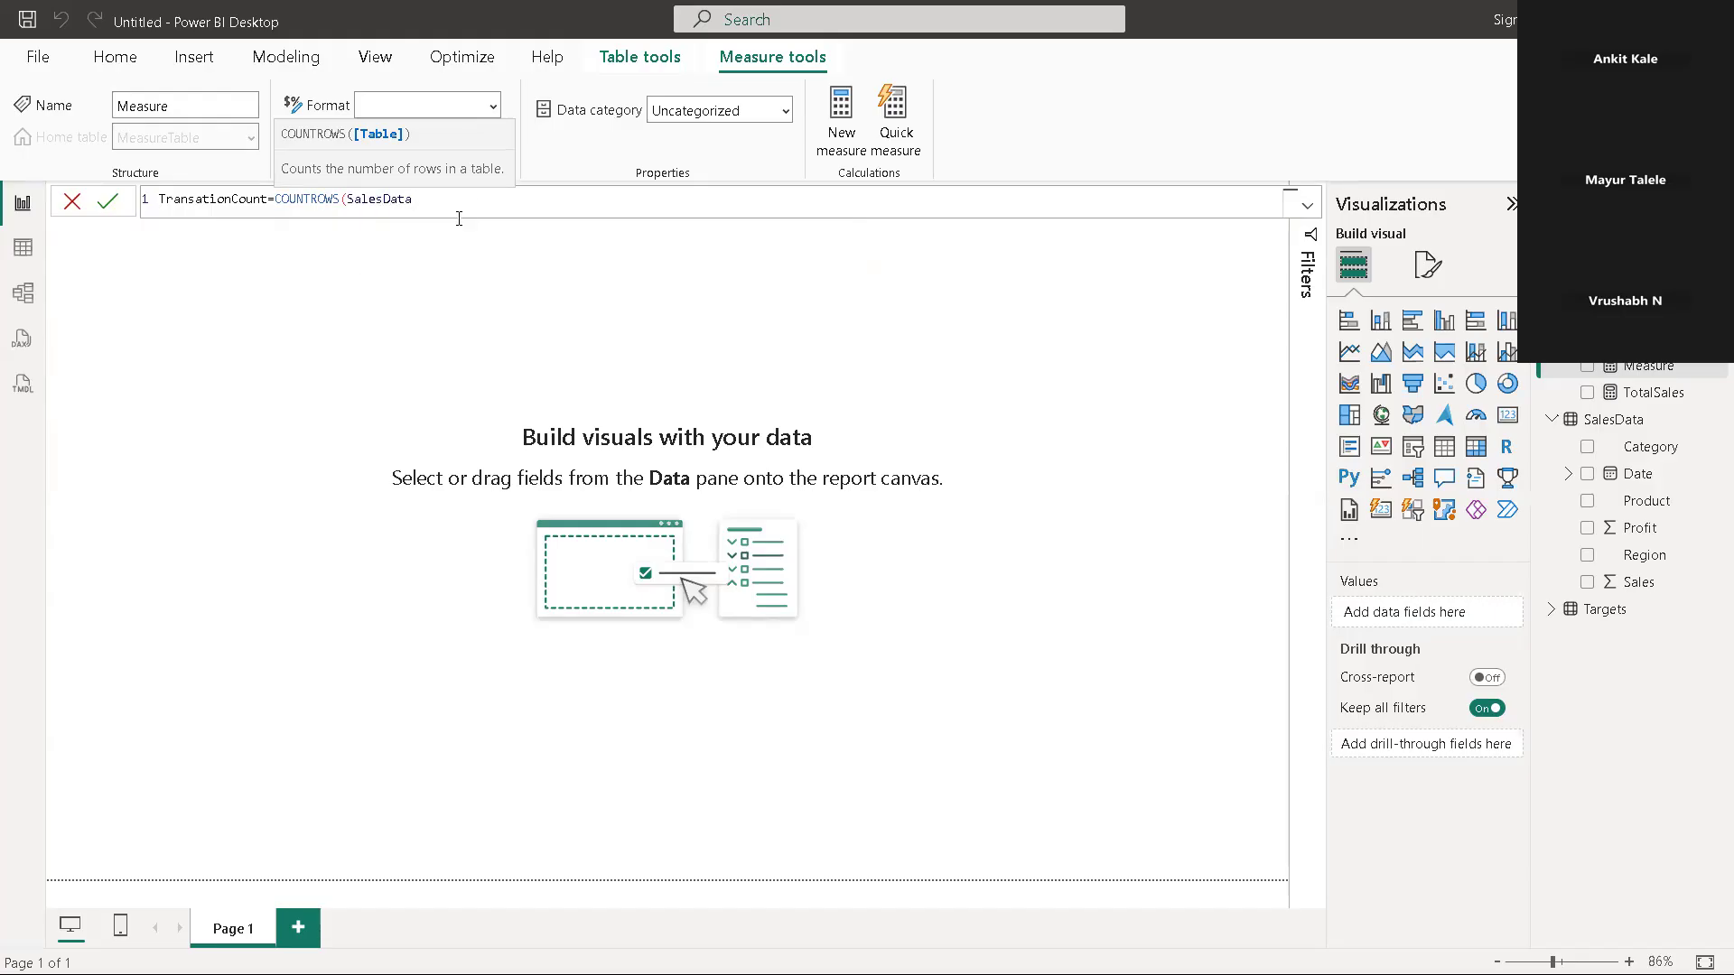
text())
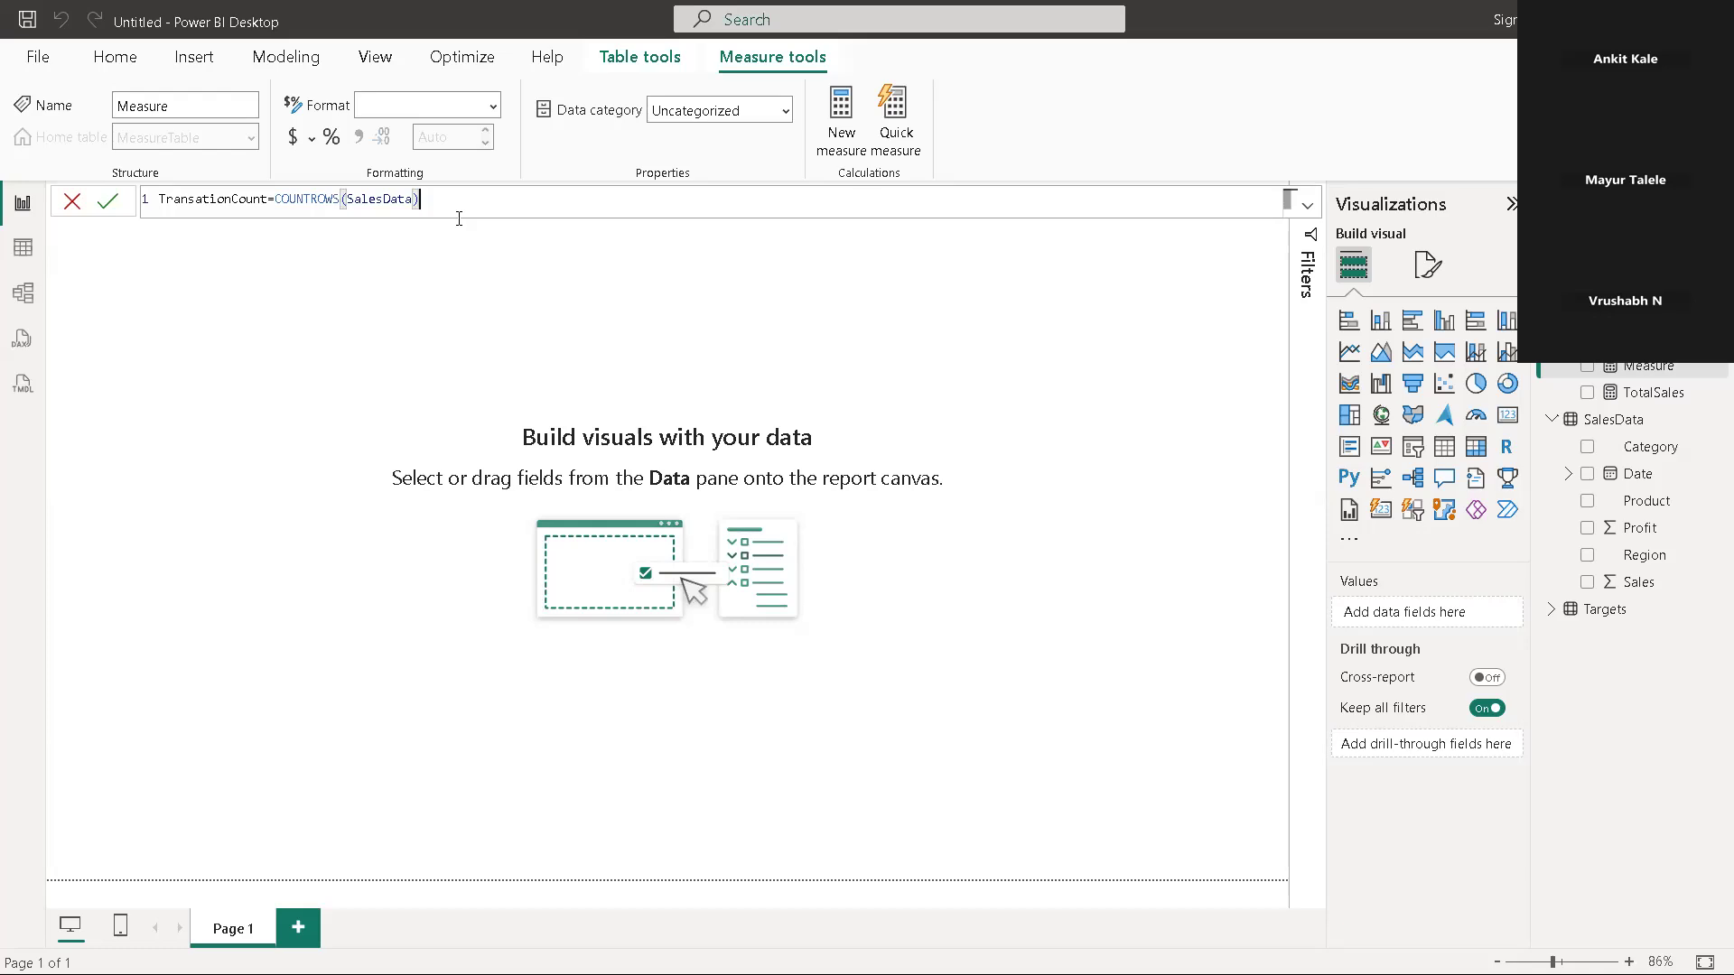
key(Return)
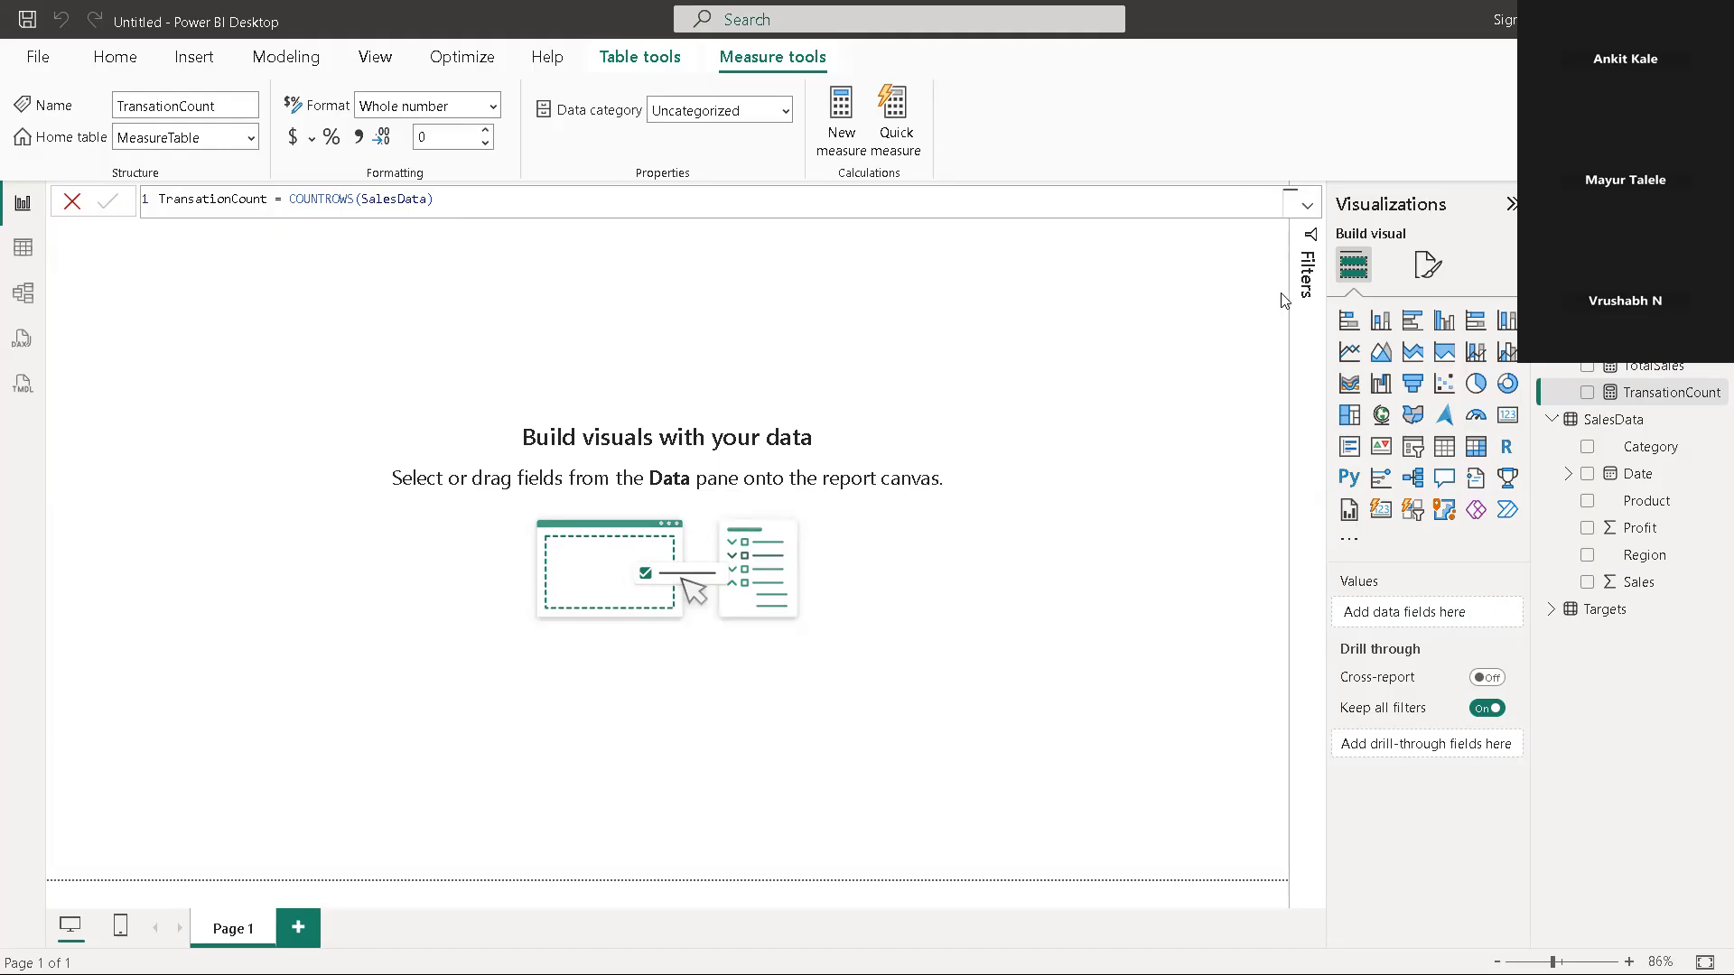
Insert a card visual on the blank page, widen it slightly and fill it with the AverageSales measure
click(1509, 414)
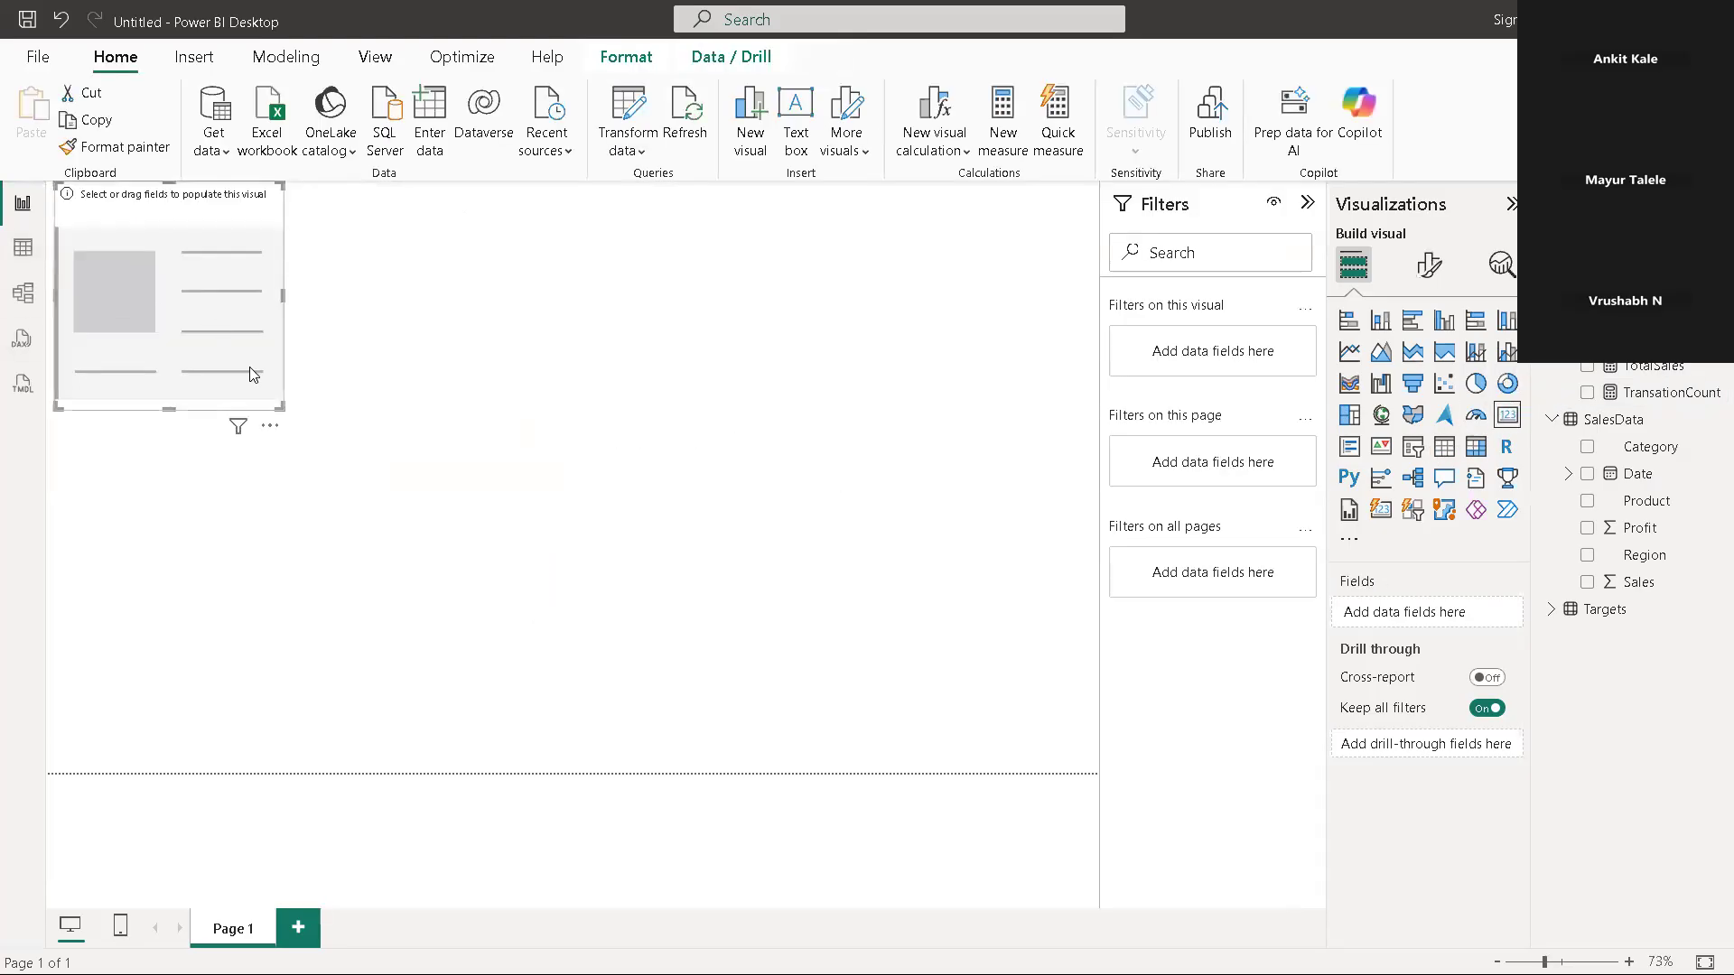
drag(280, 407, 326, 412)
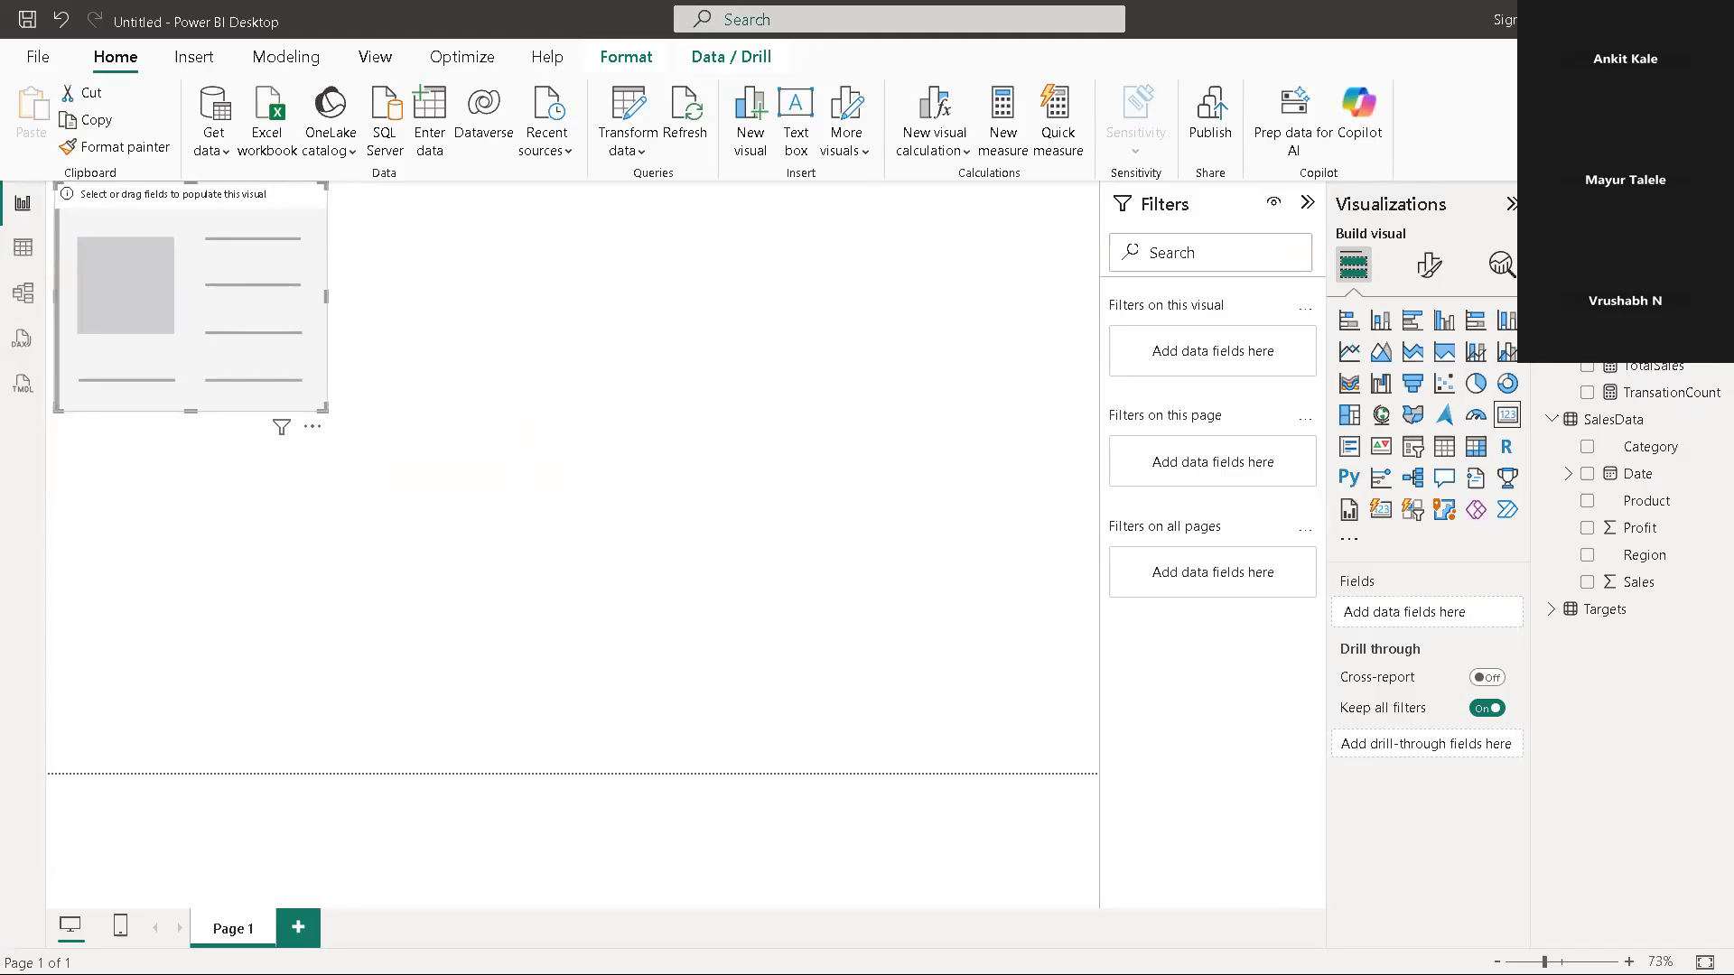
click(1586, 312)
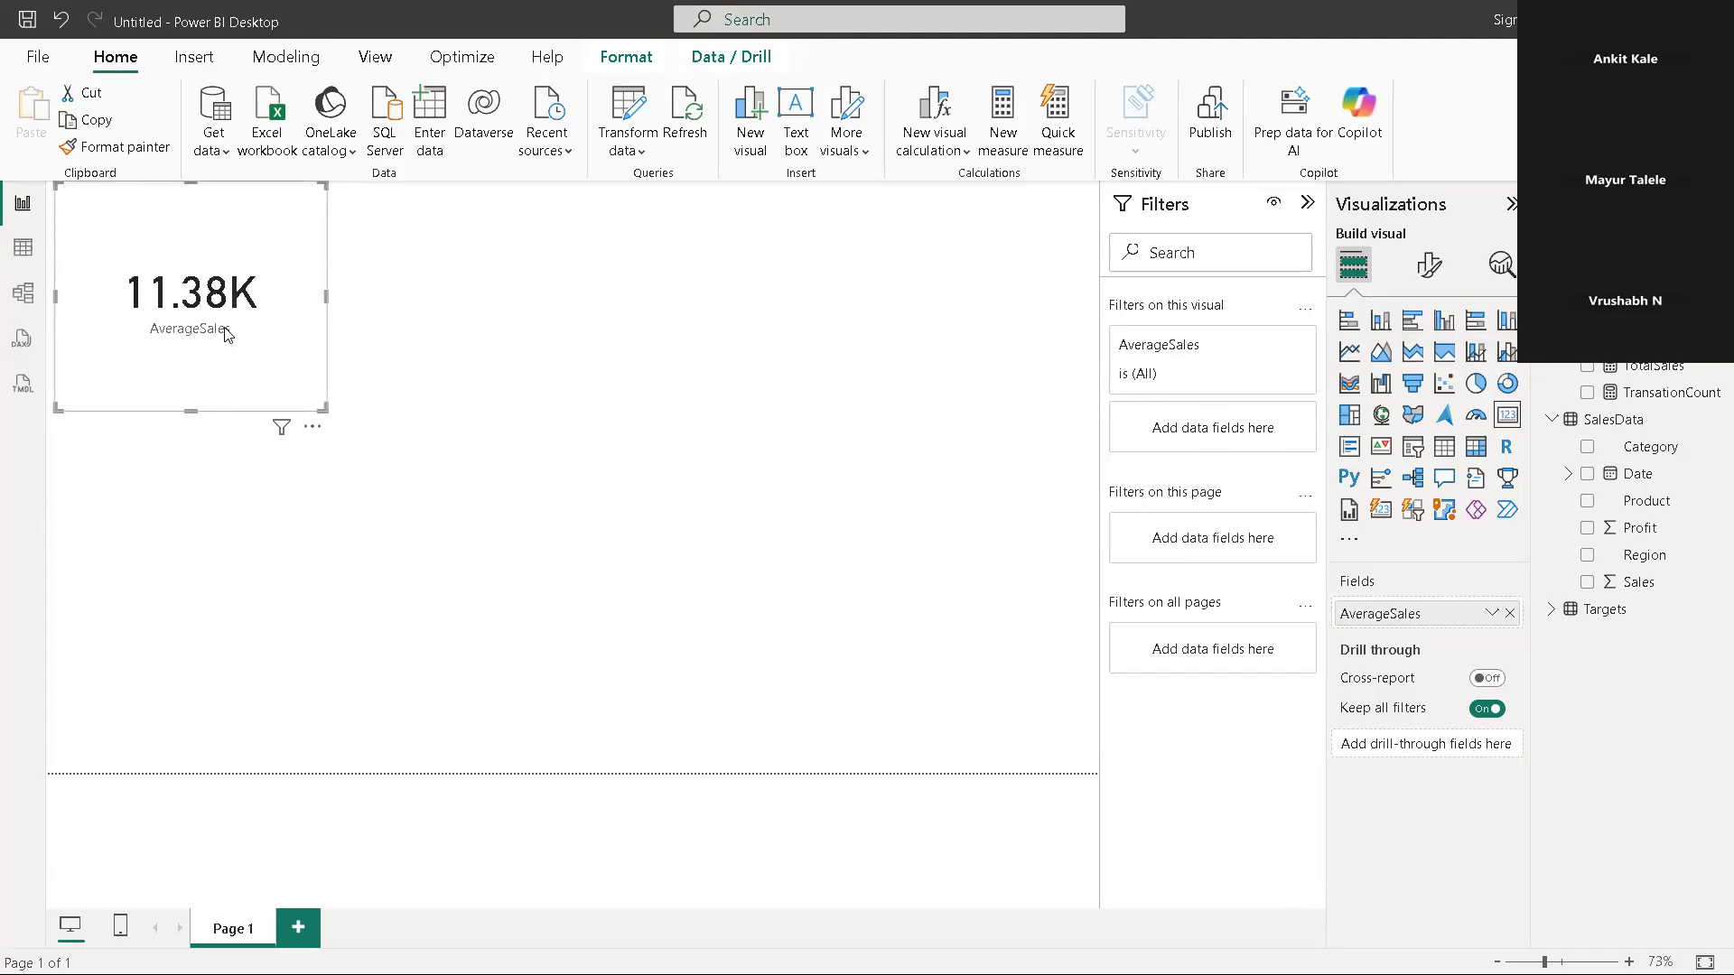
Copy the AverageSales card and paste a duplicate of it onto the page
right_click(140, 252)
mouse_move(176, 274)
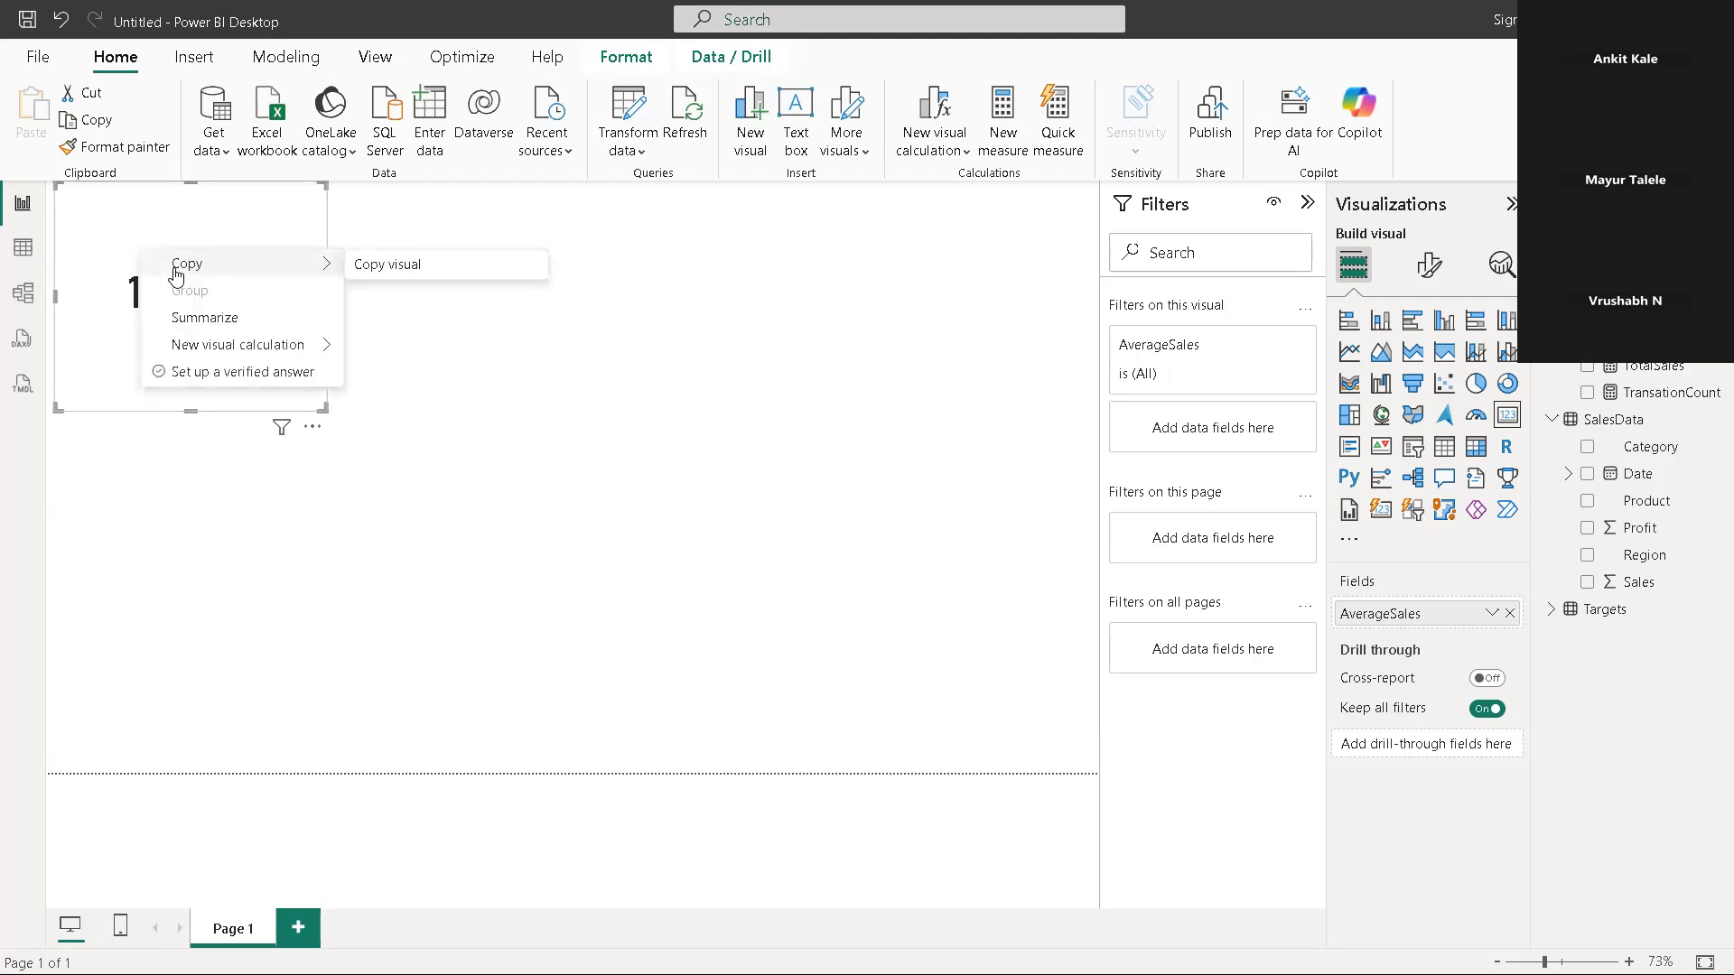
click(446, 273)
click(472, 273)
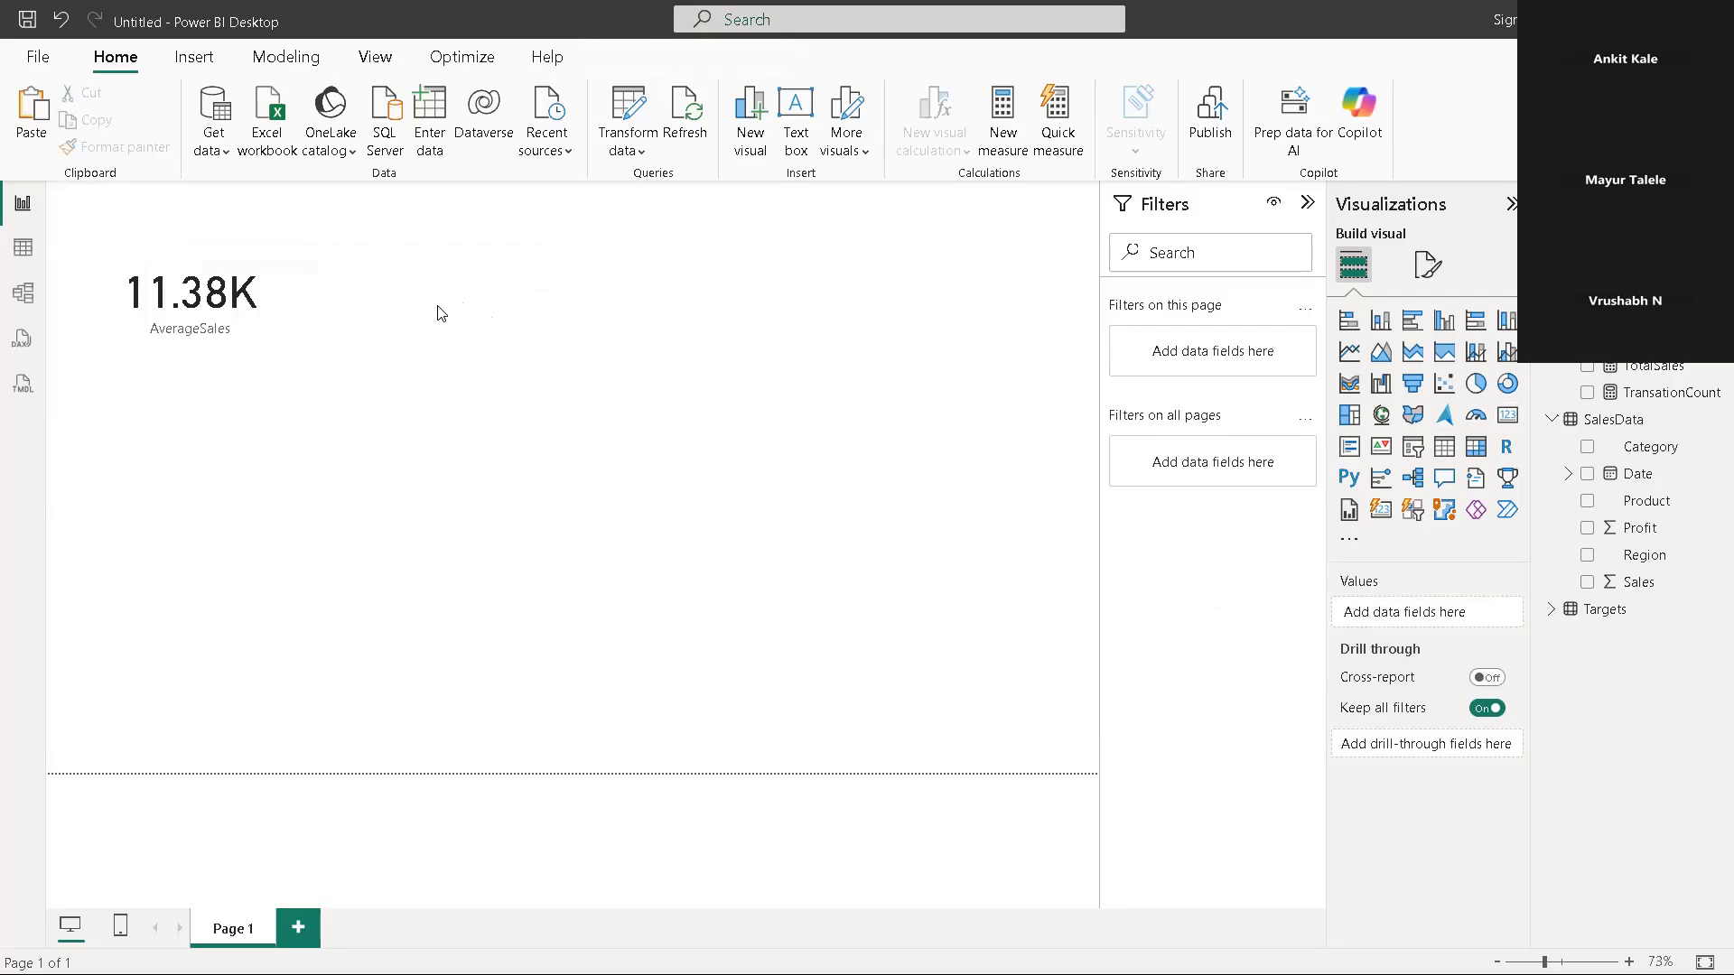
key(ctrl+v)
click(449, 307)
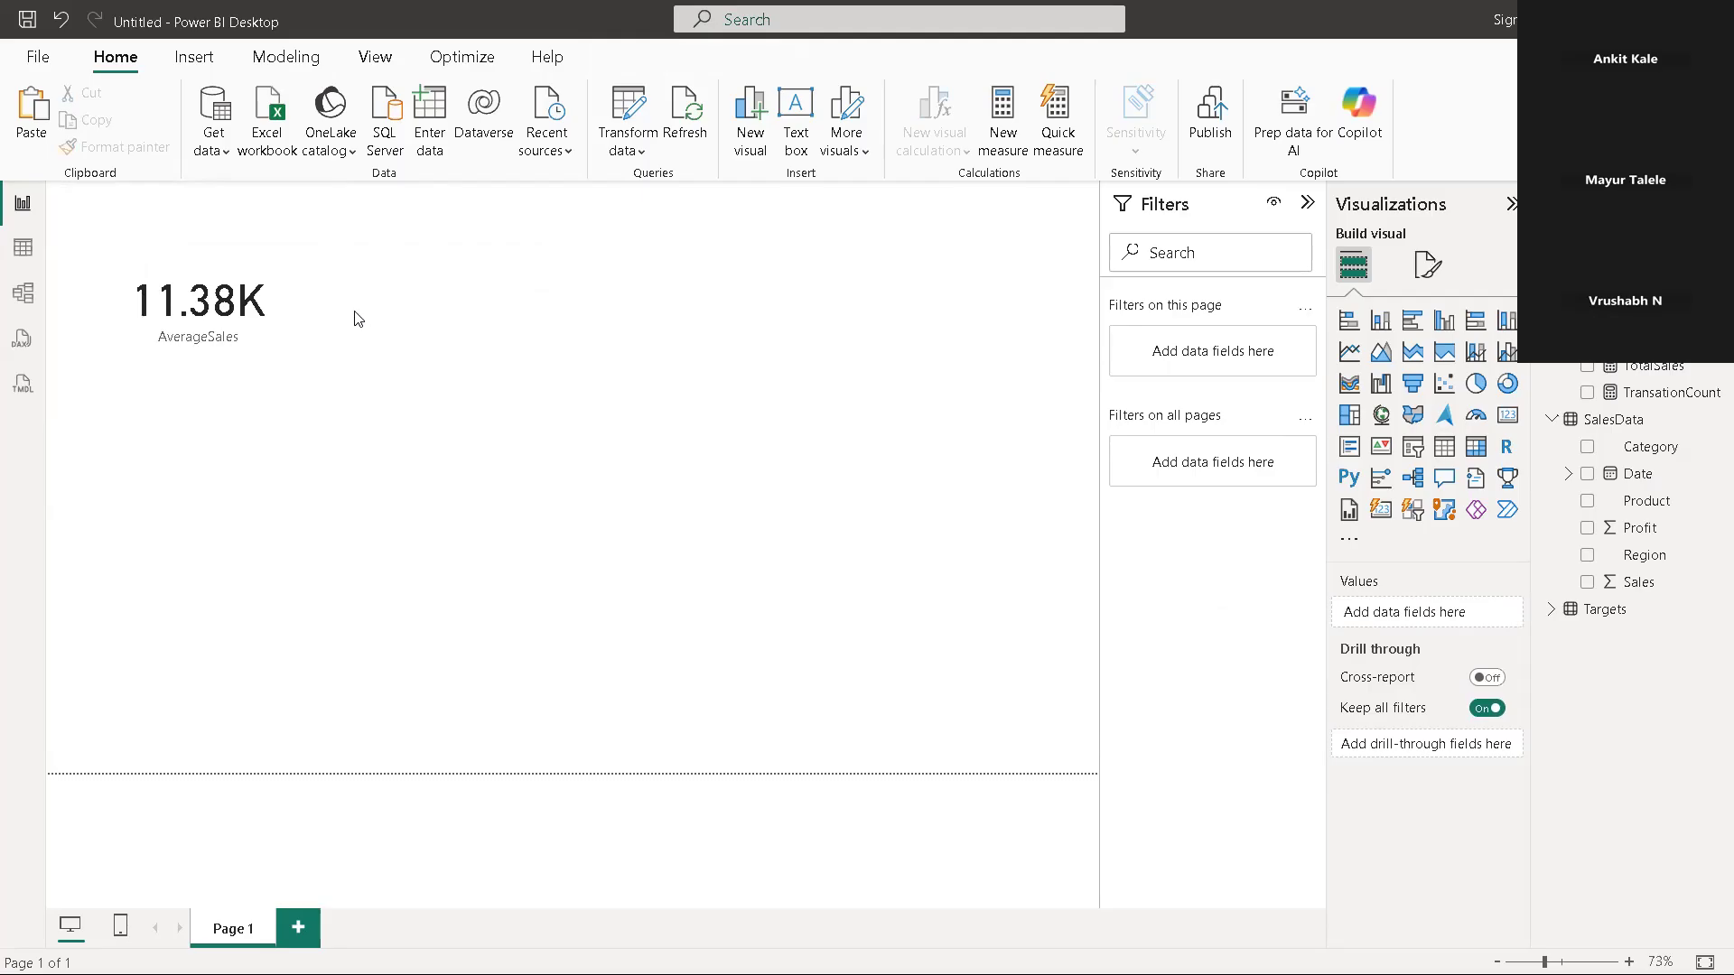
click(276, 312)
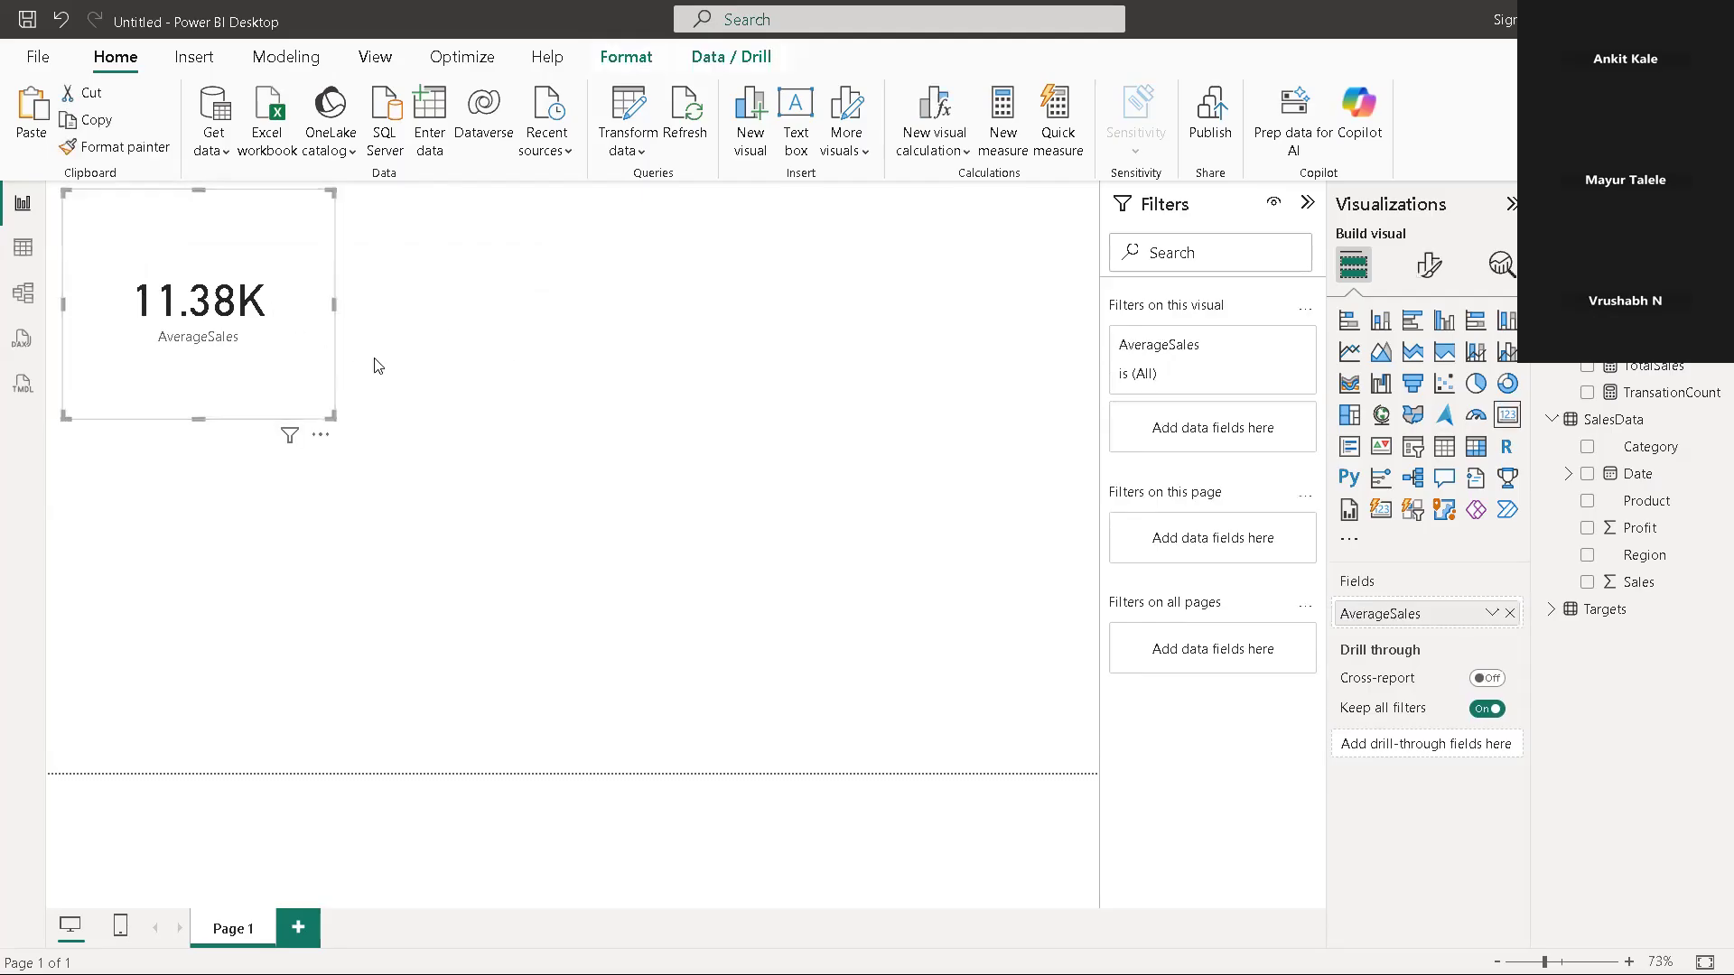
click(478, 341)
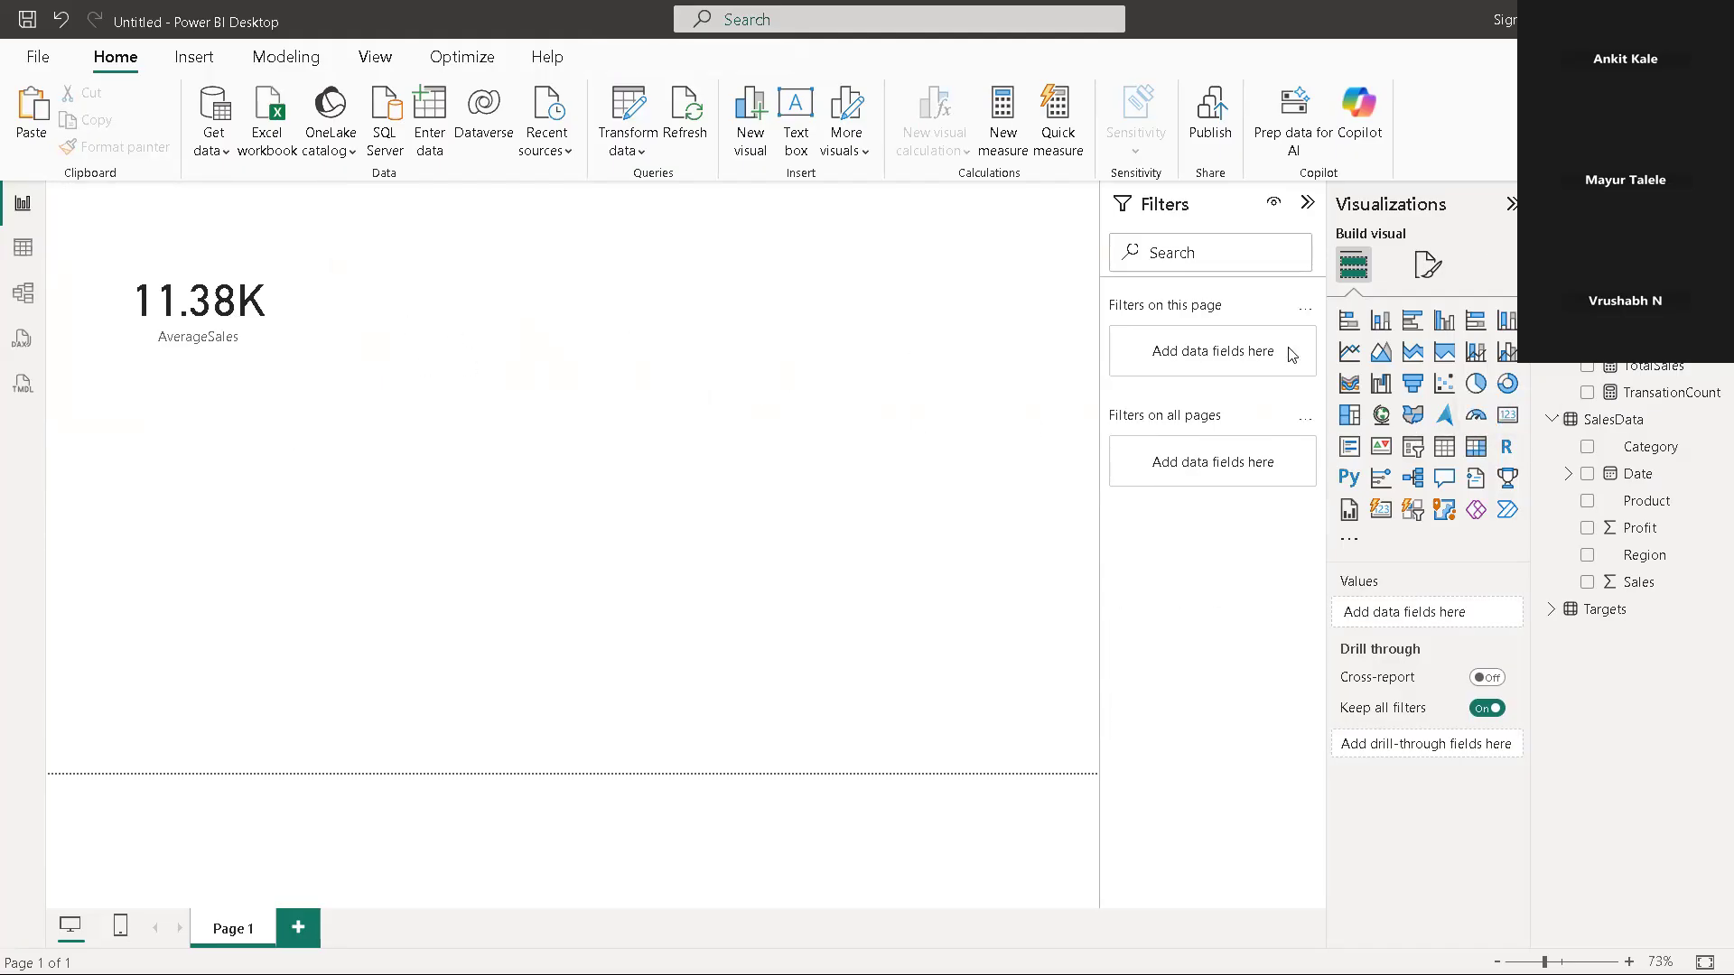
Add a second card beside the AverageSales card, show TotalSales in it and reduce its height
click(1507, 415)
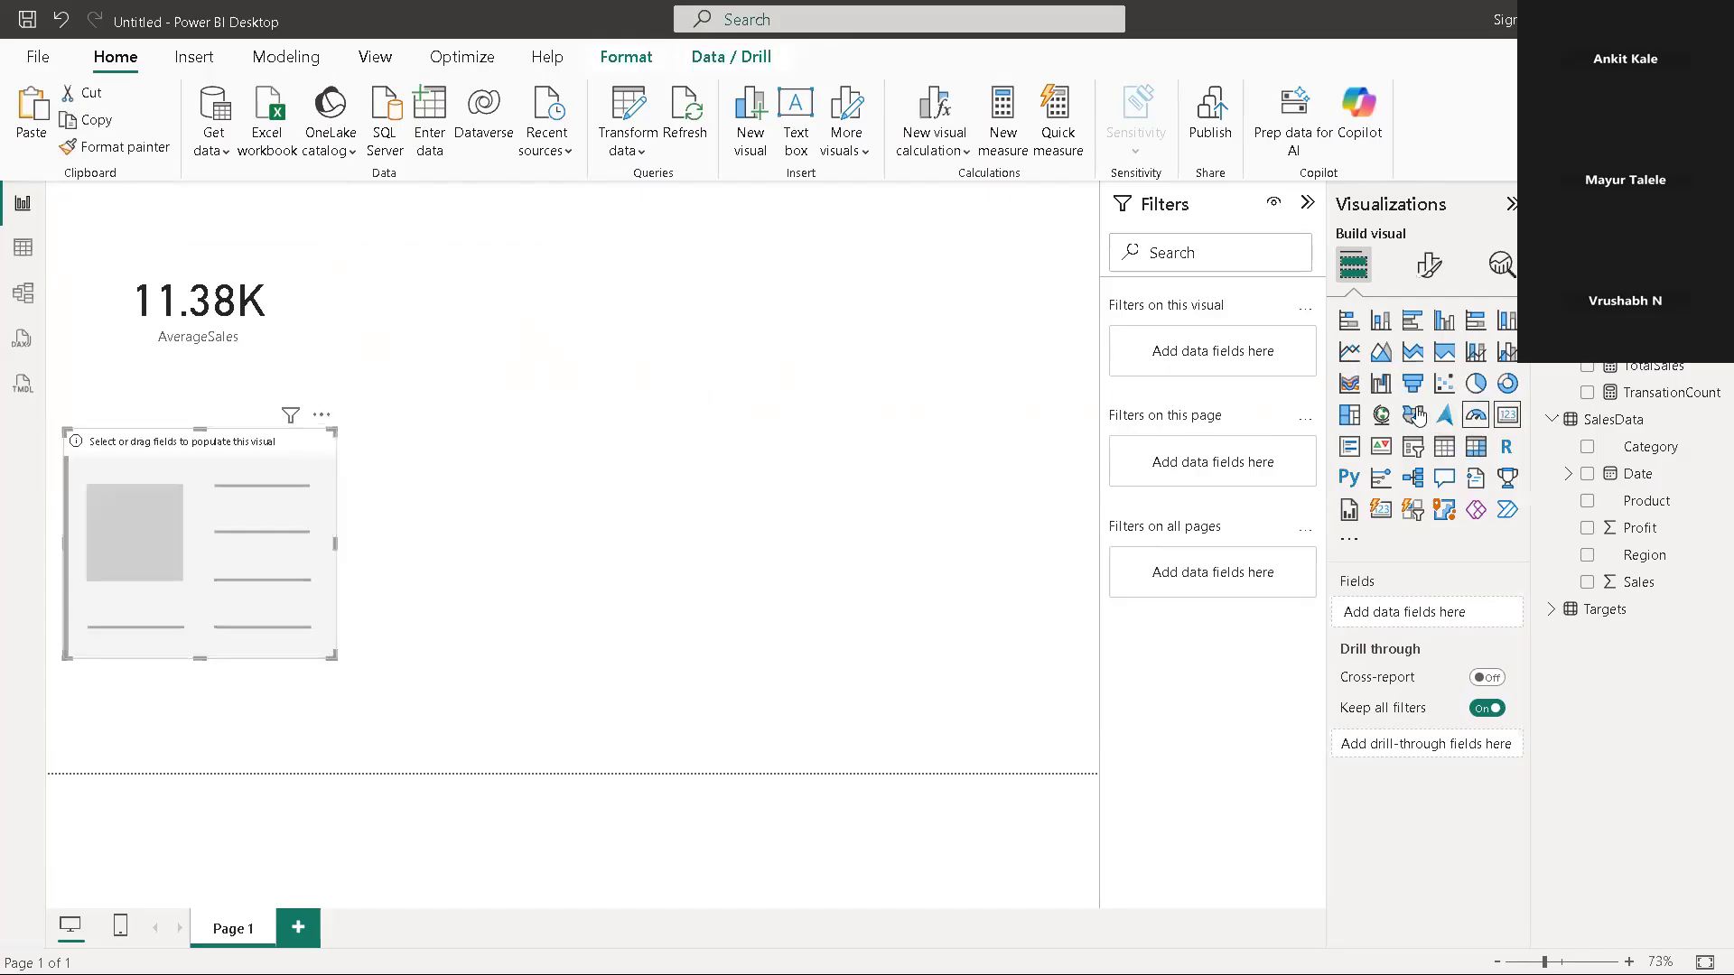
drag(245, 535, 528, 318)
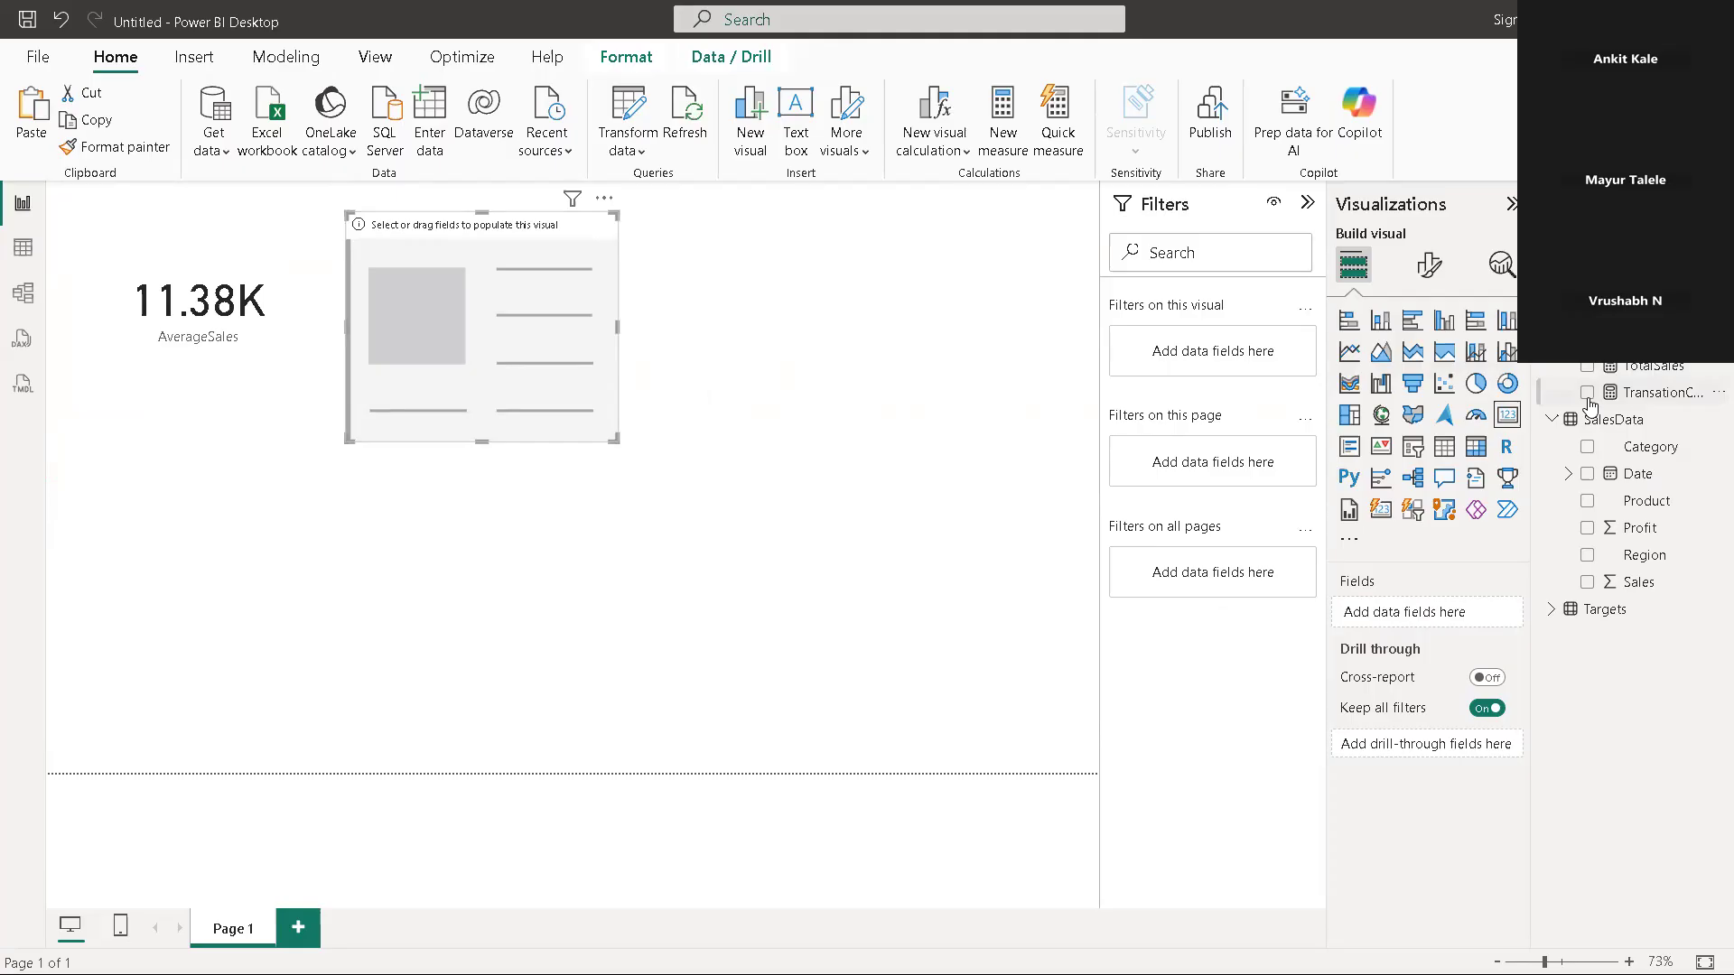
click(1586, 367)
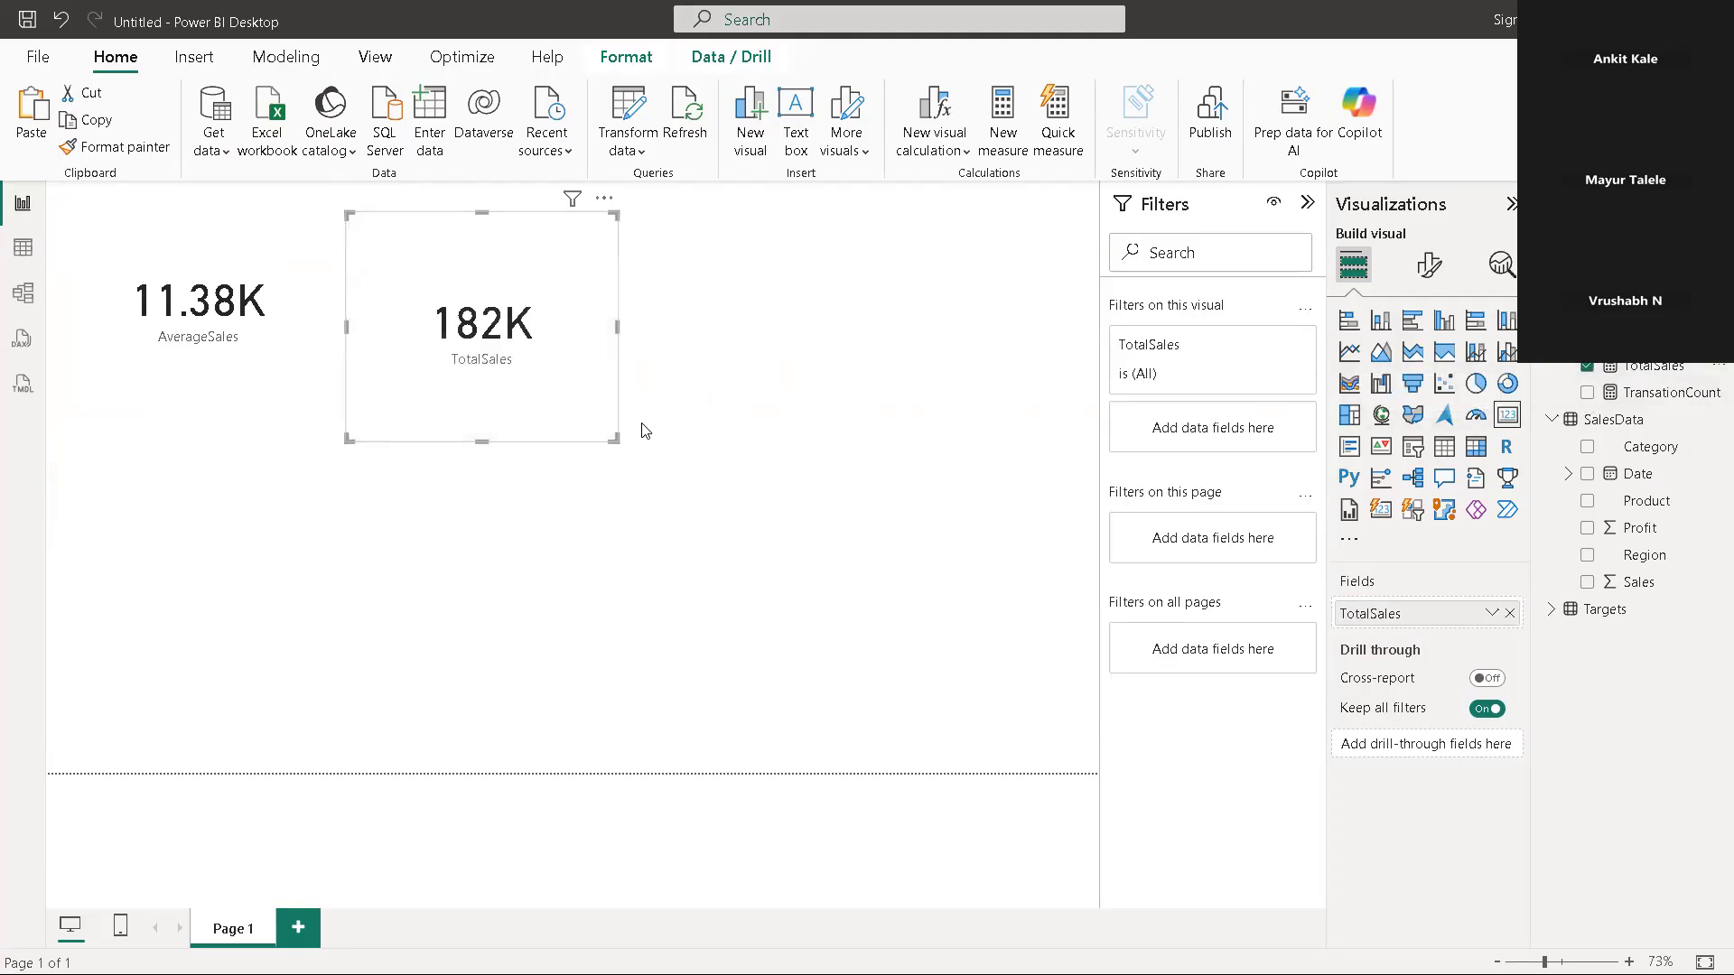
drag(612, 438, 613, 381)
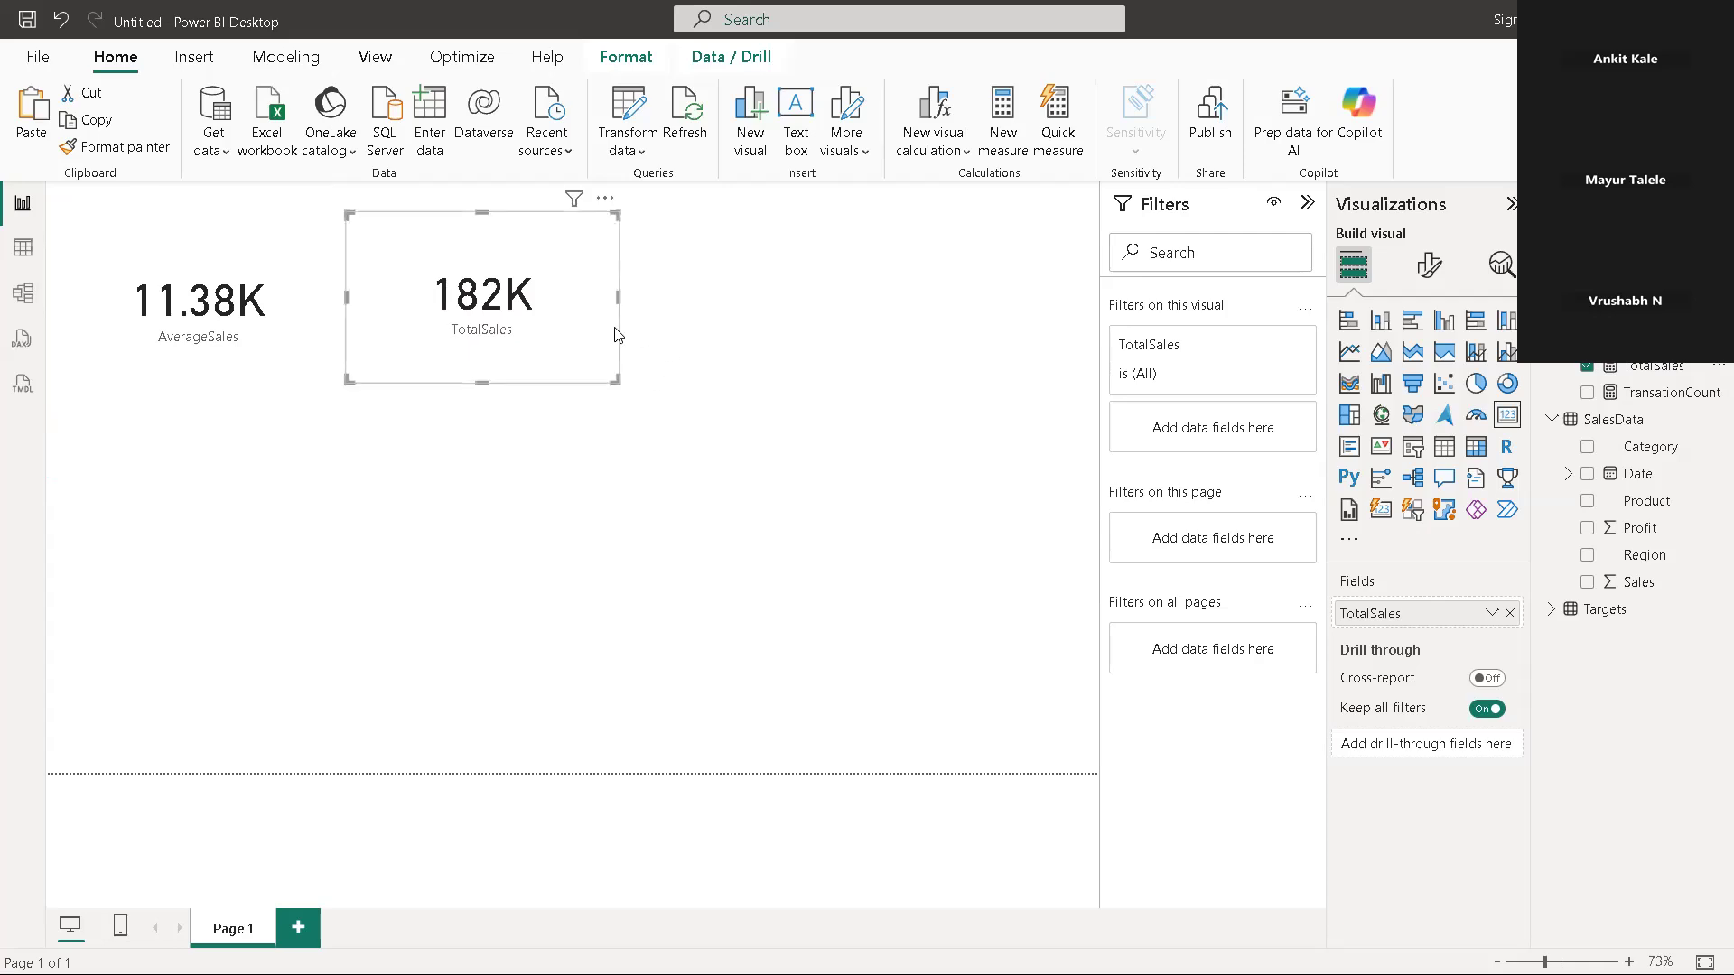
click(700, 332)
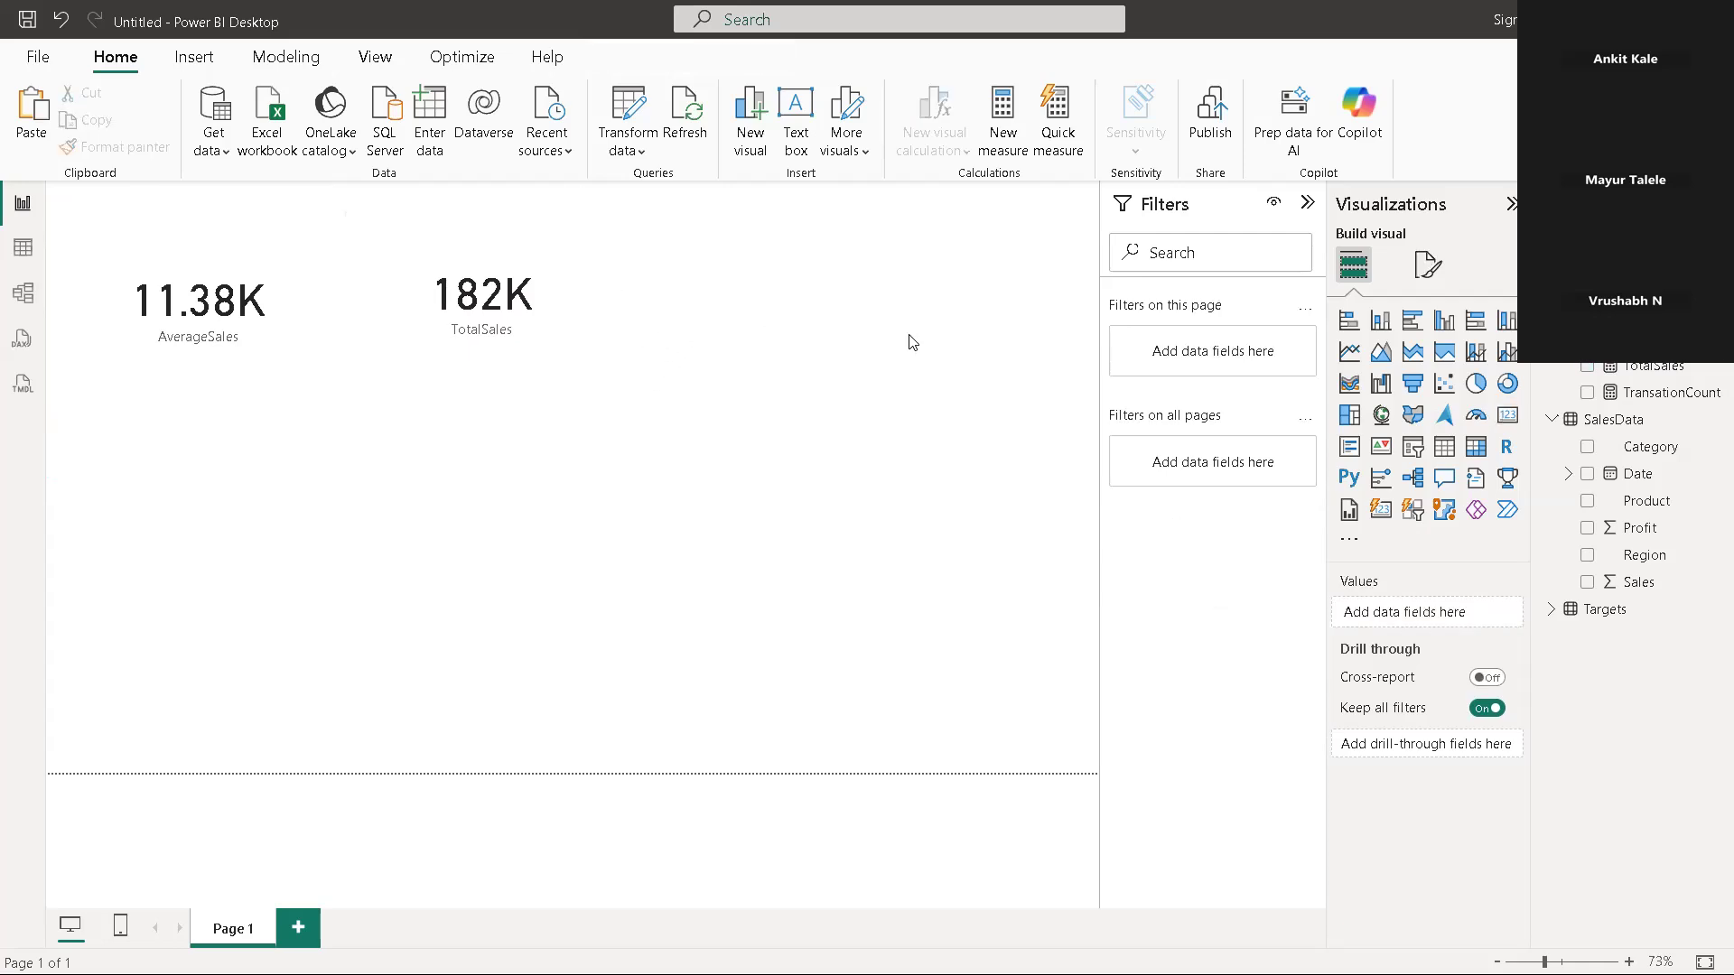
Add a third card in line with the TotalSales card, match its reduced height and show TransationCount in it
click(1507, 415)
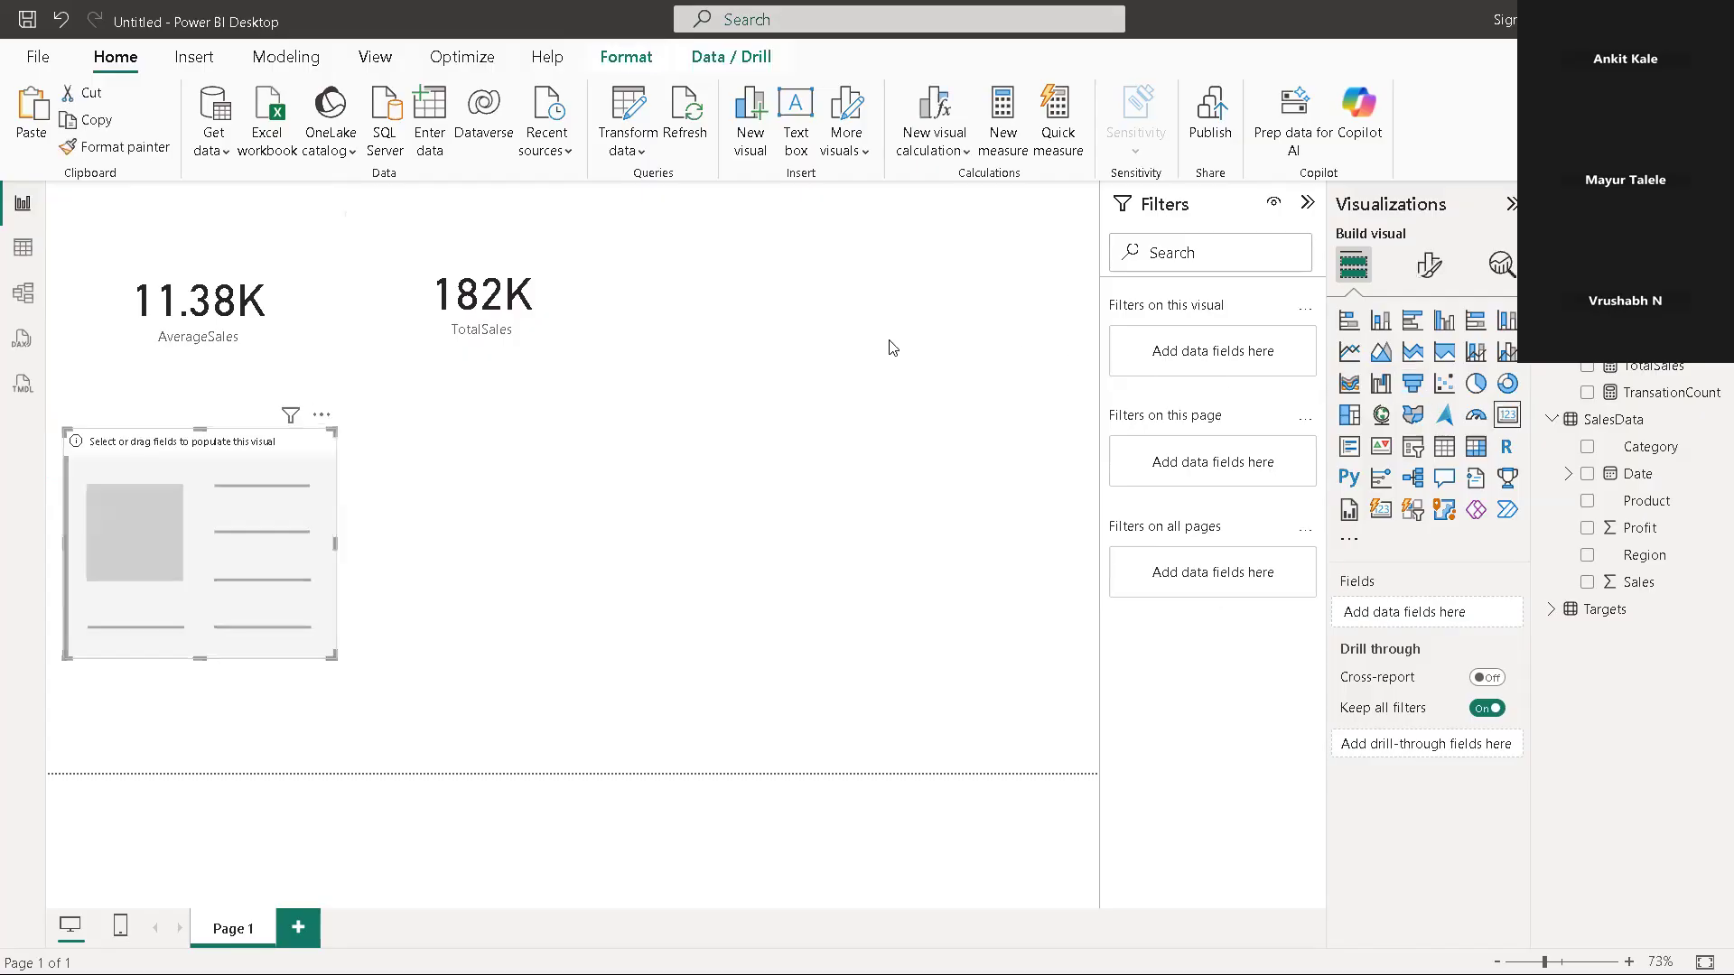
drag(259, 487, 875, 271)
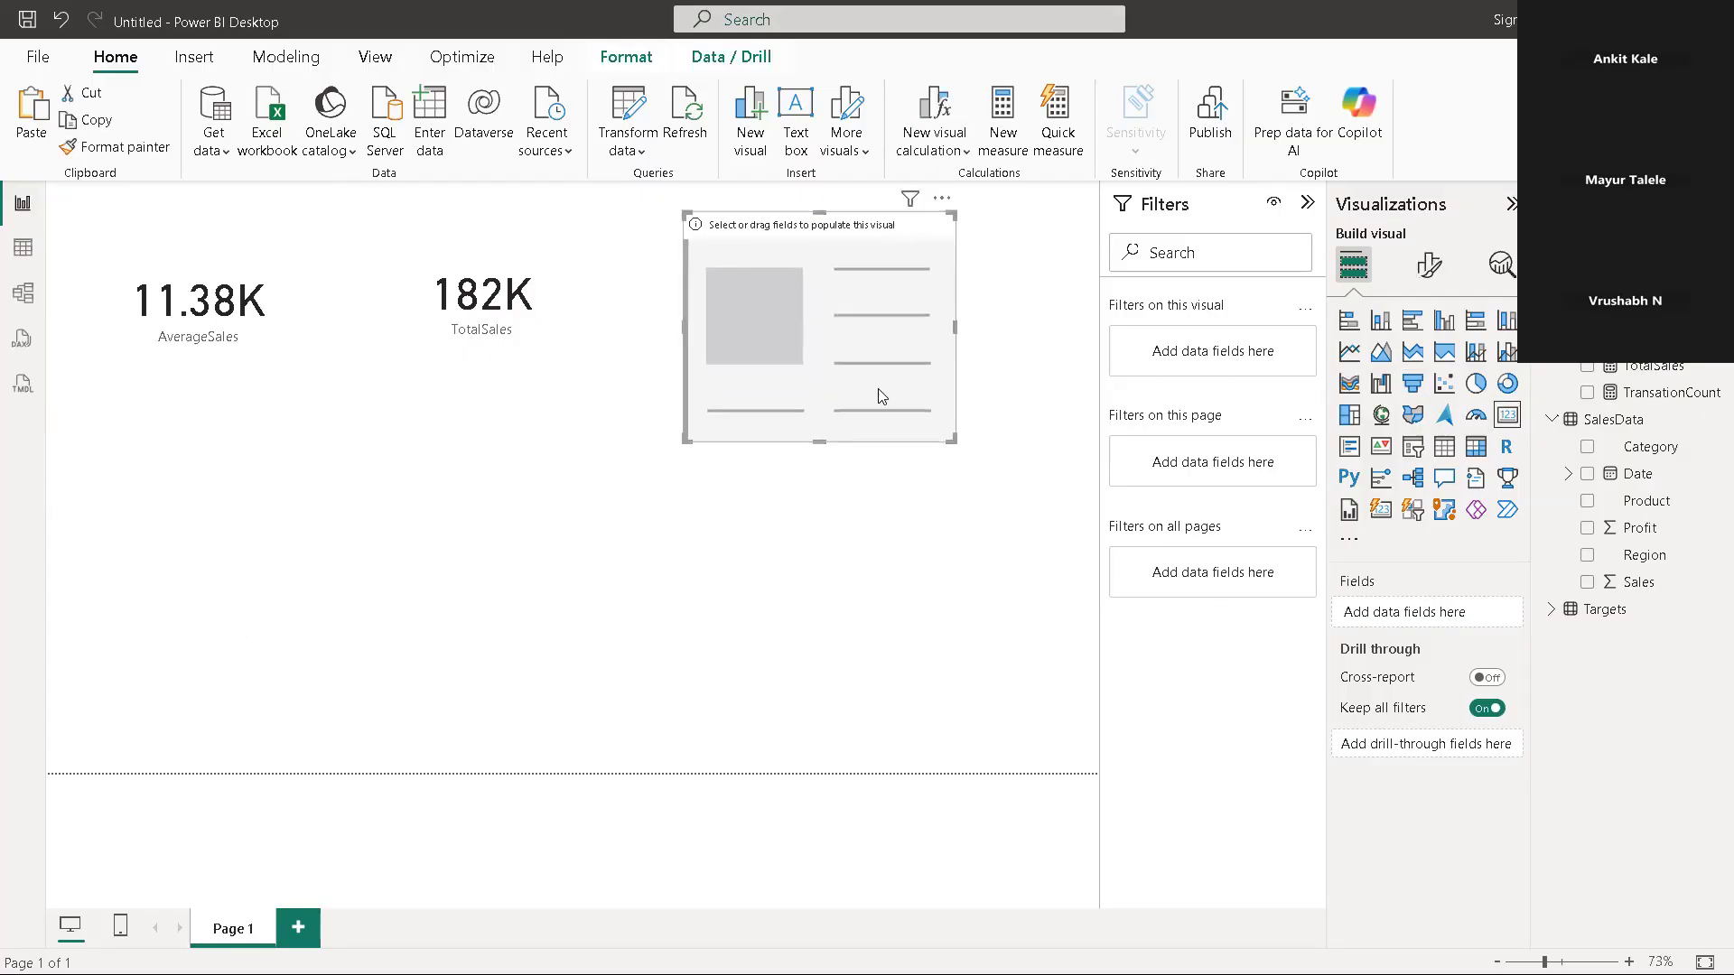
drag(821, 441, 824, 384)
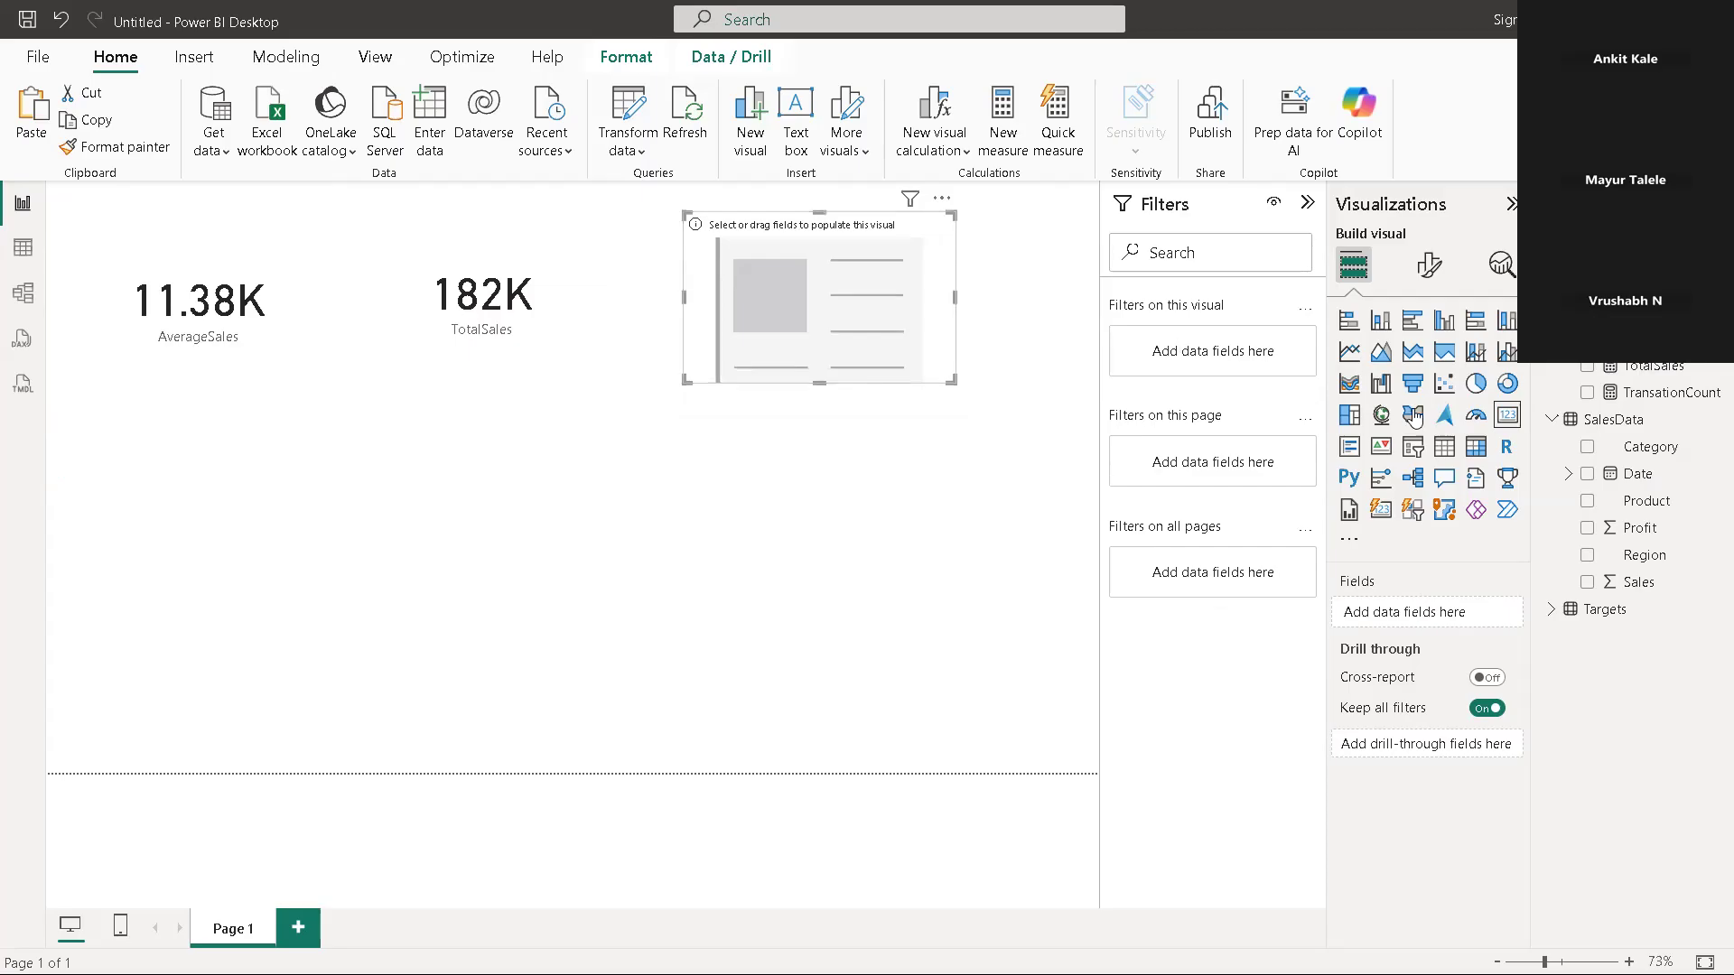
click(1587, 394)
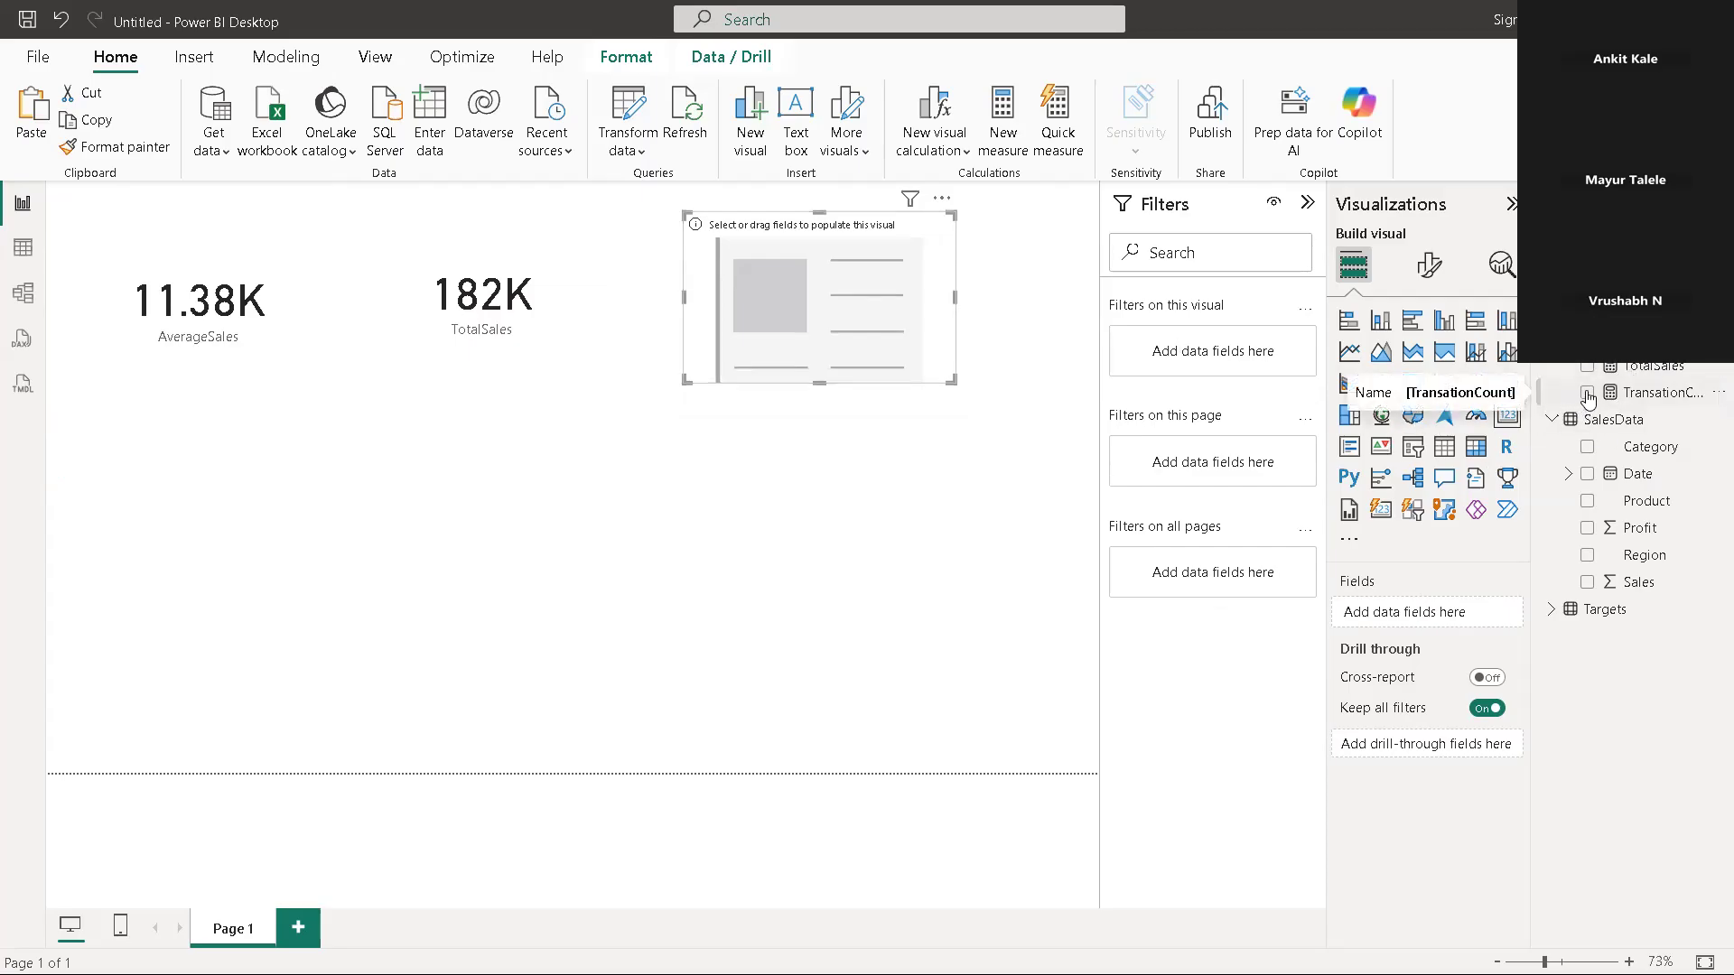
click(511, 418)
click(264, 316)
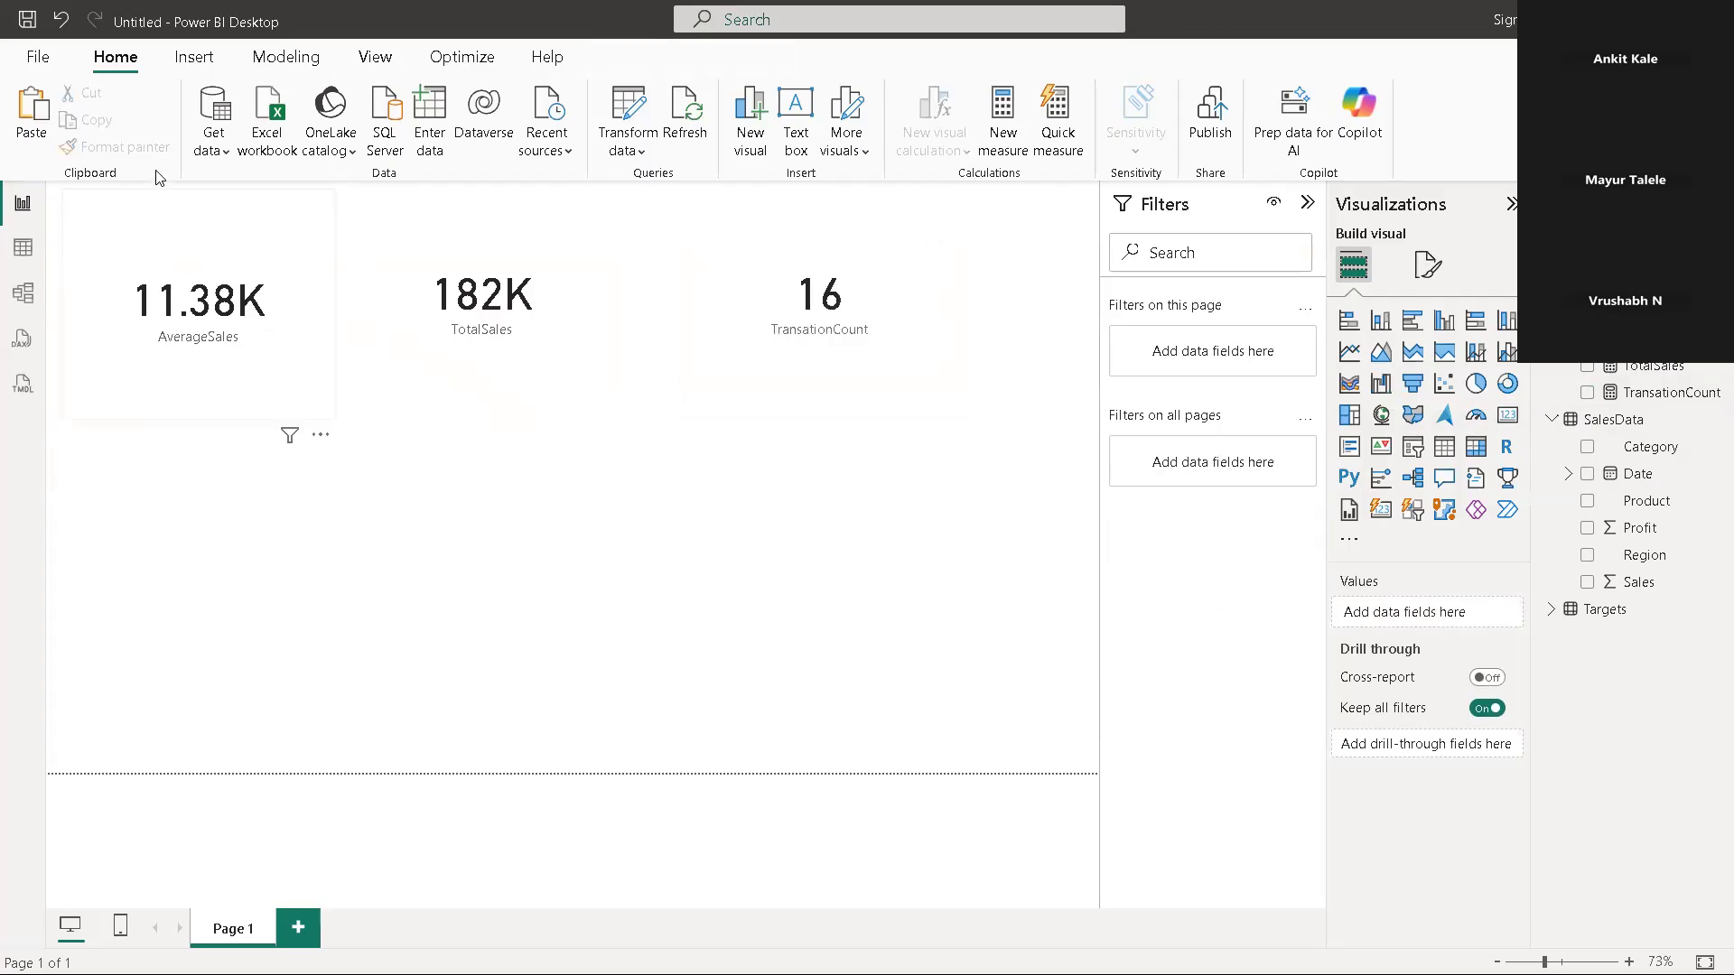
click(194, 59)
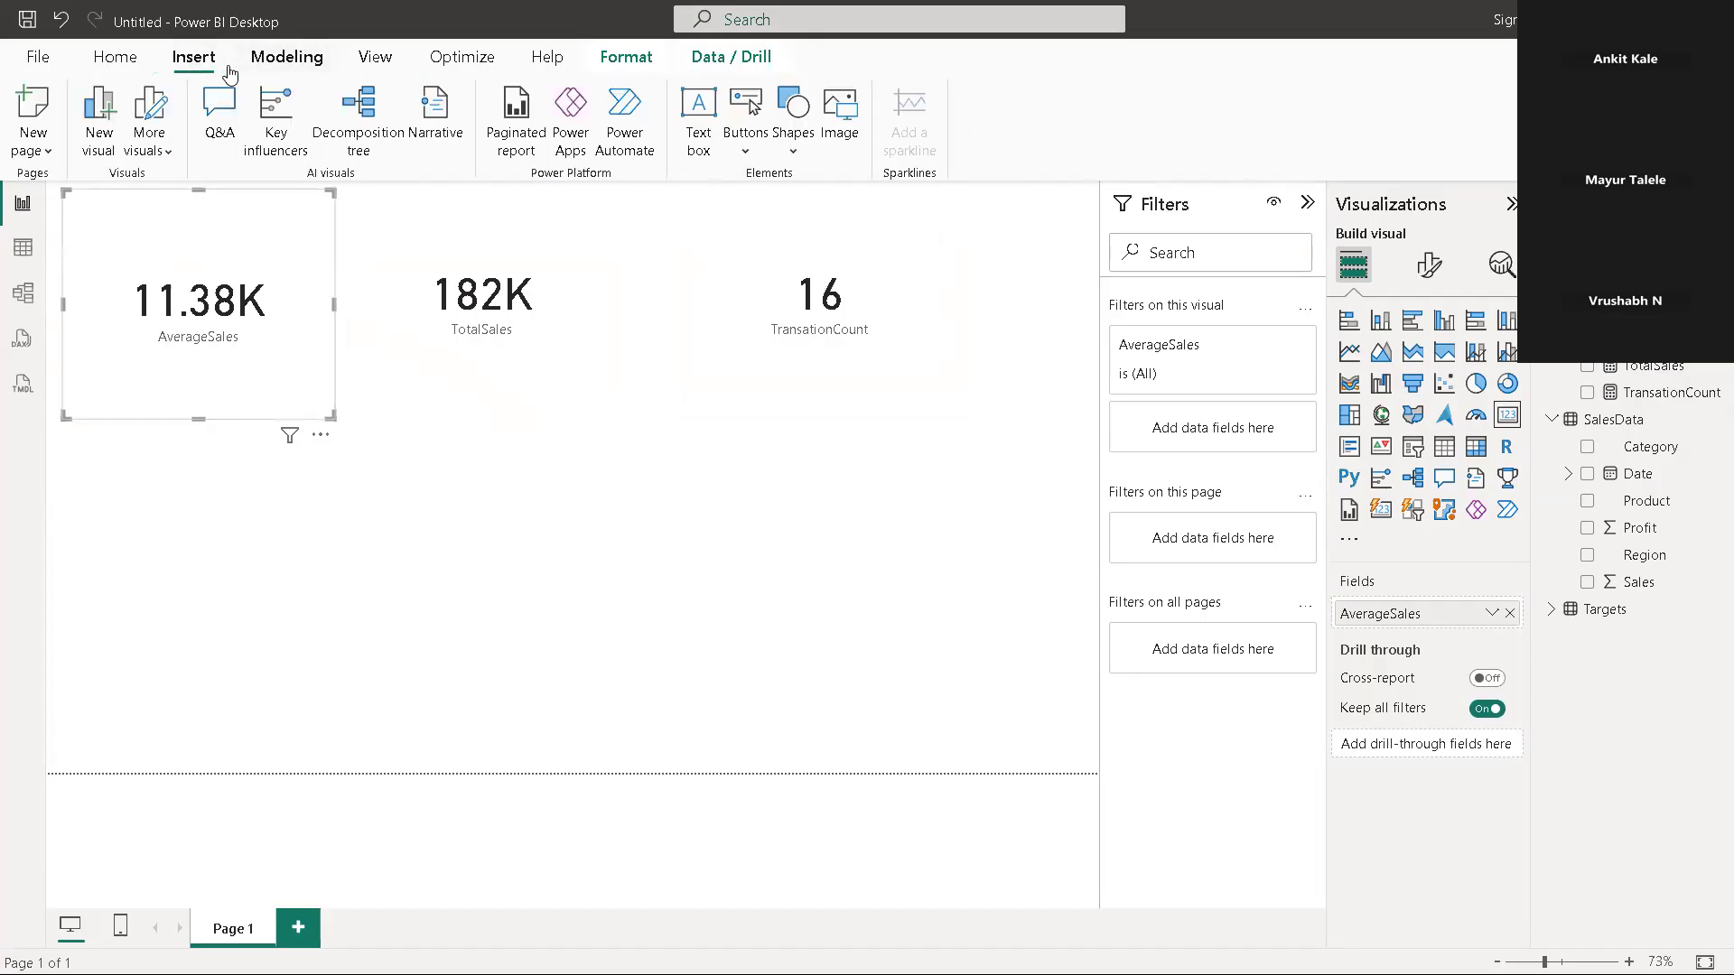
click(116, 58)
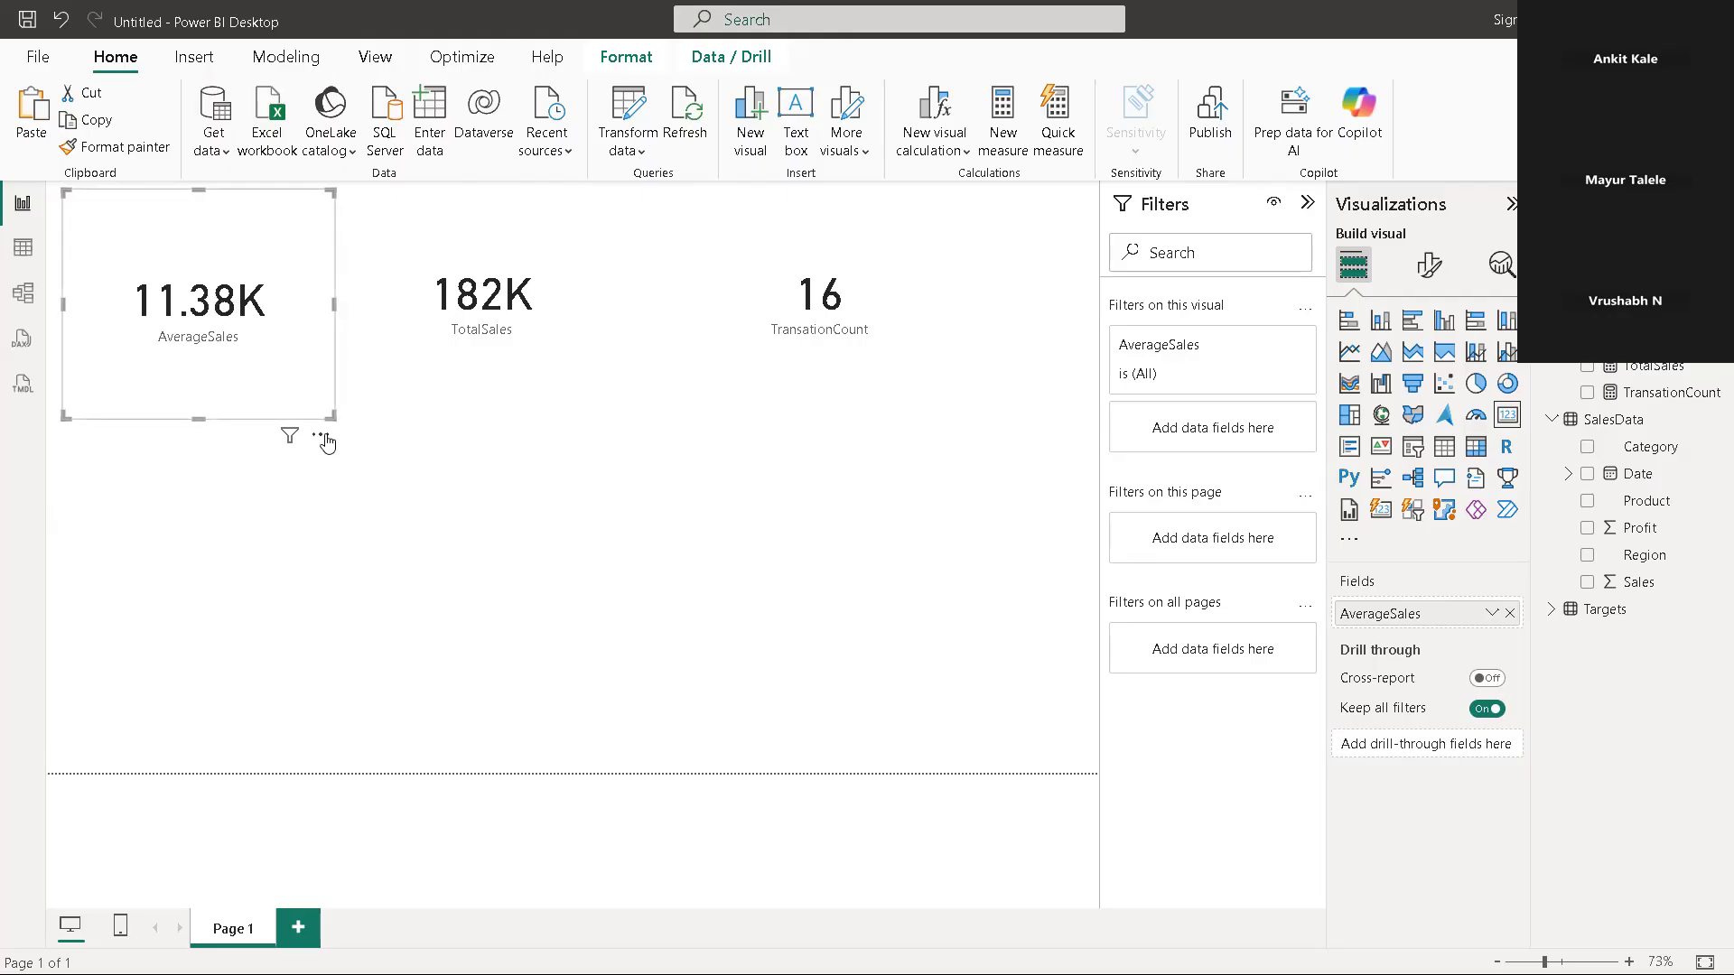
Add a slicer on the Region field of SalesData and place it below the TotalSales card
click(595, 478)
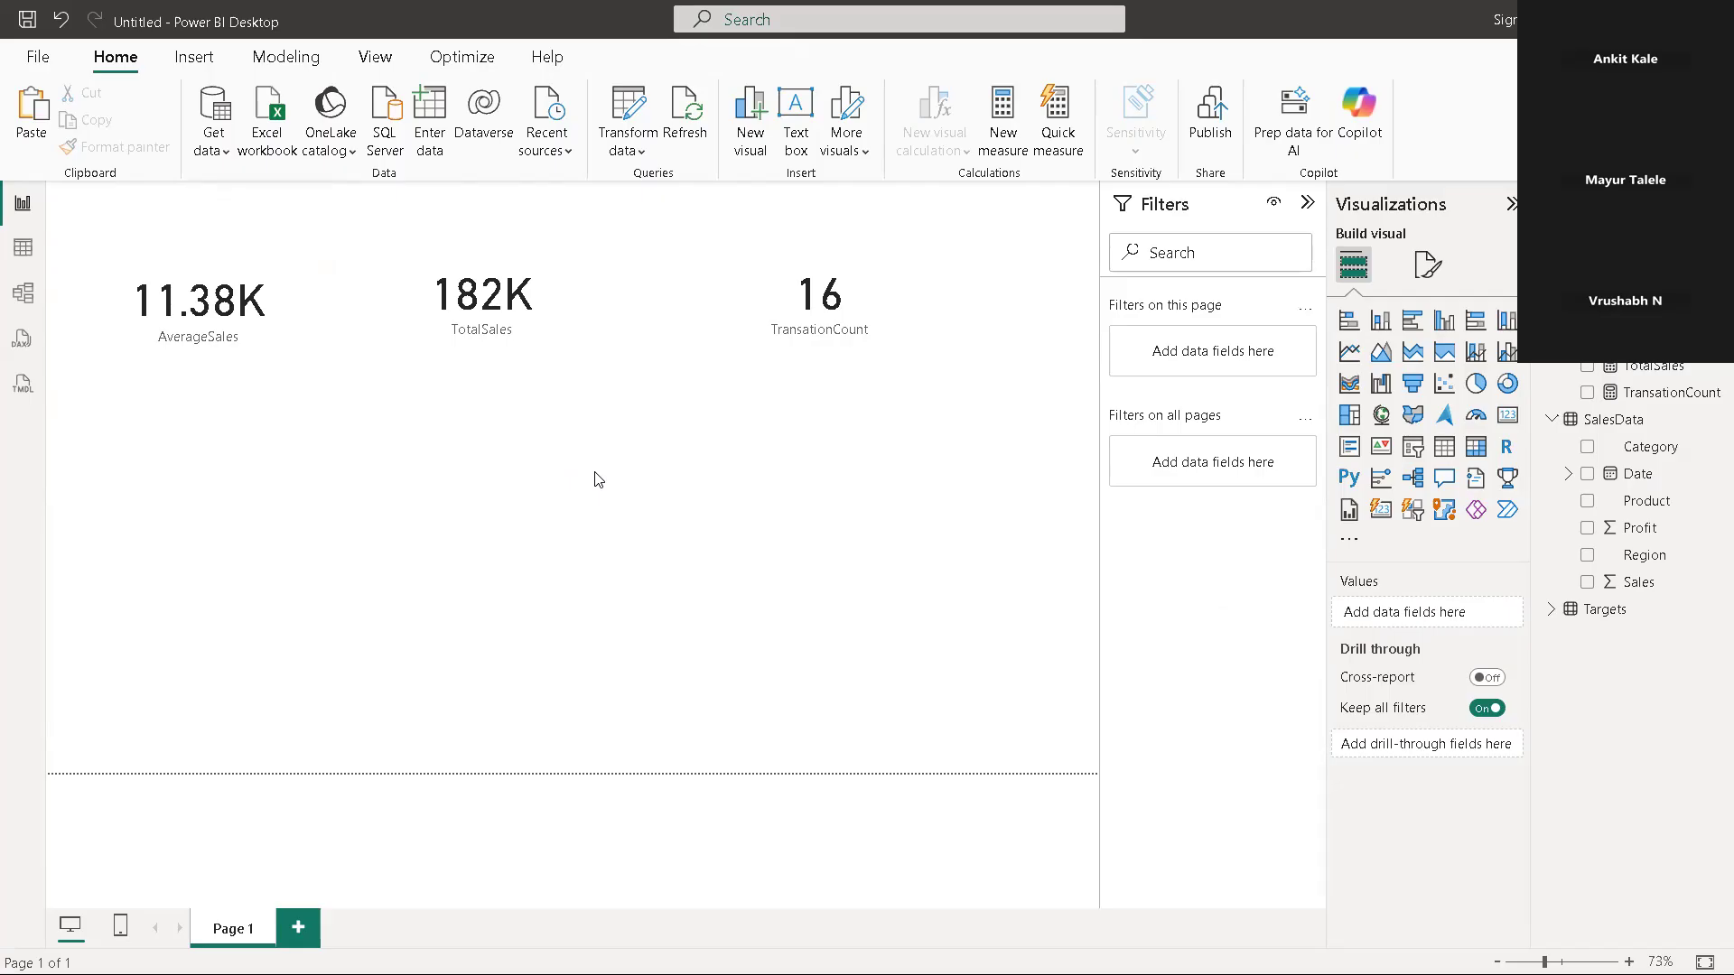
click(1414, 449)
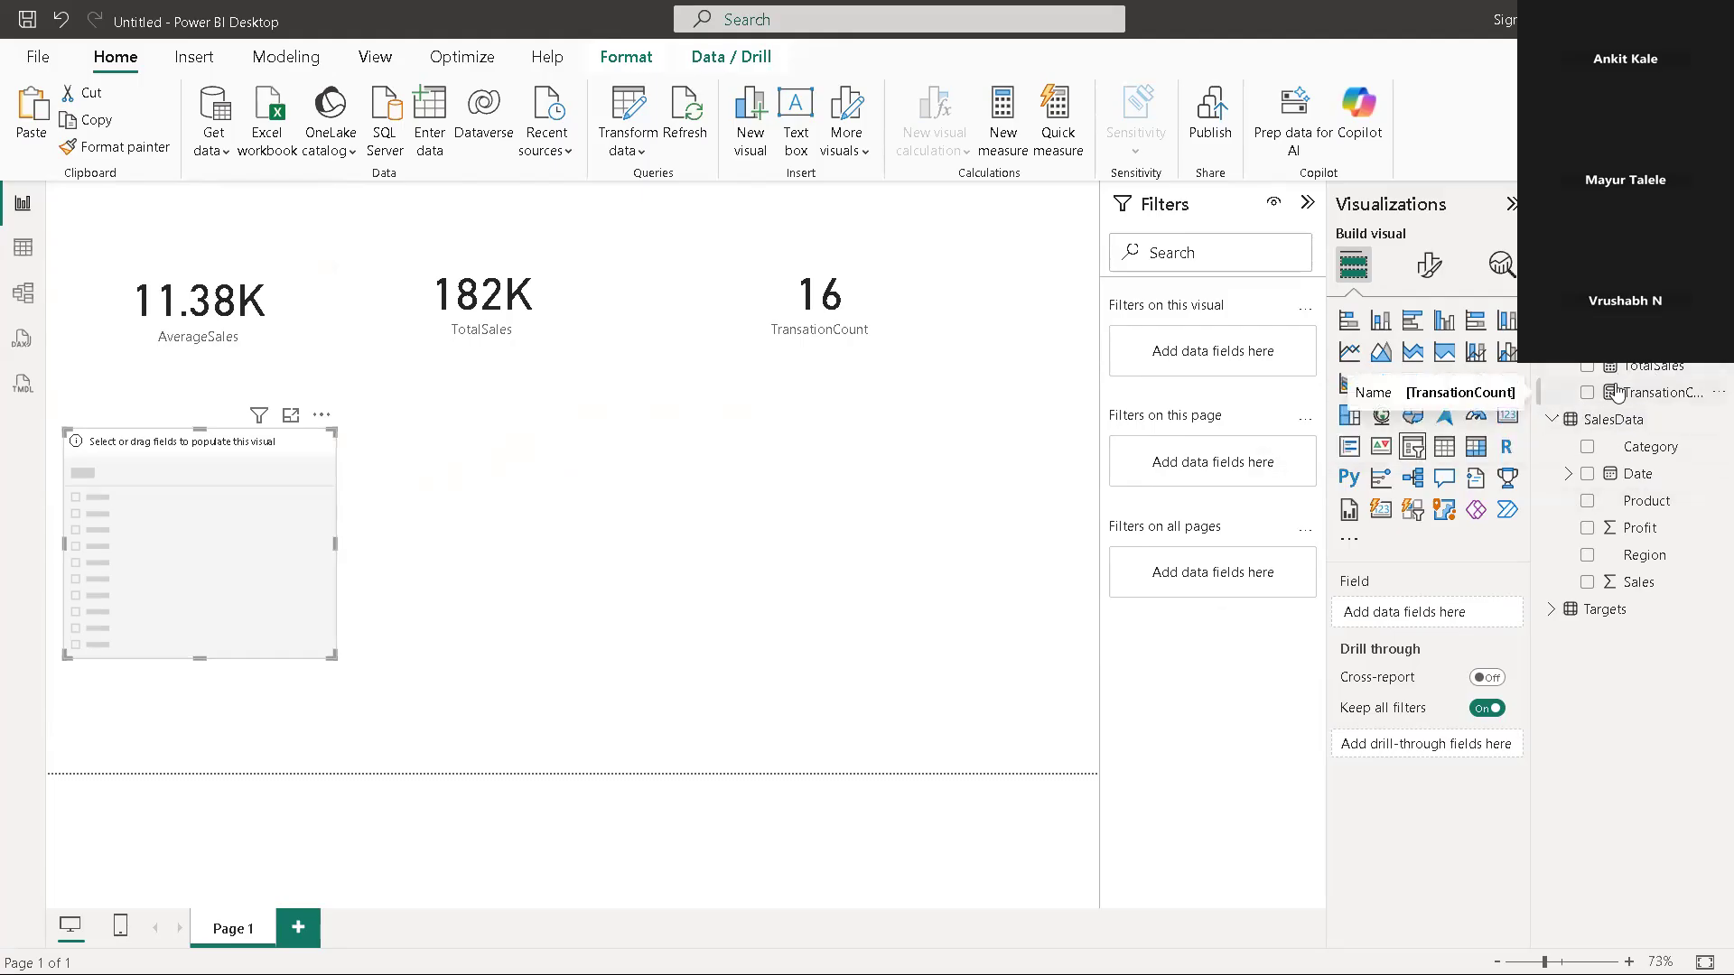
click(1587, 555)
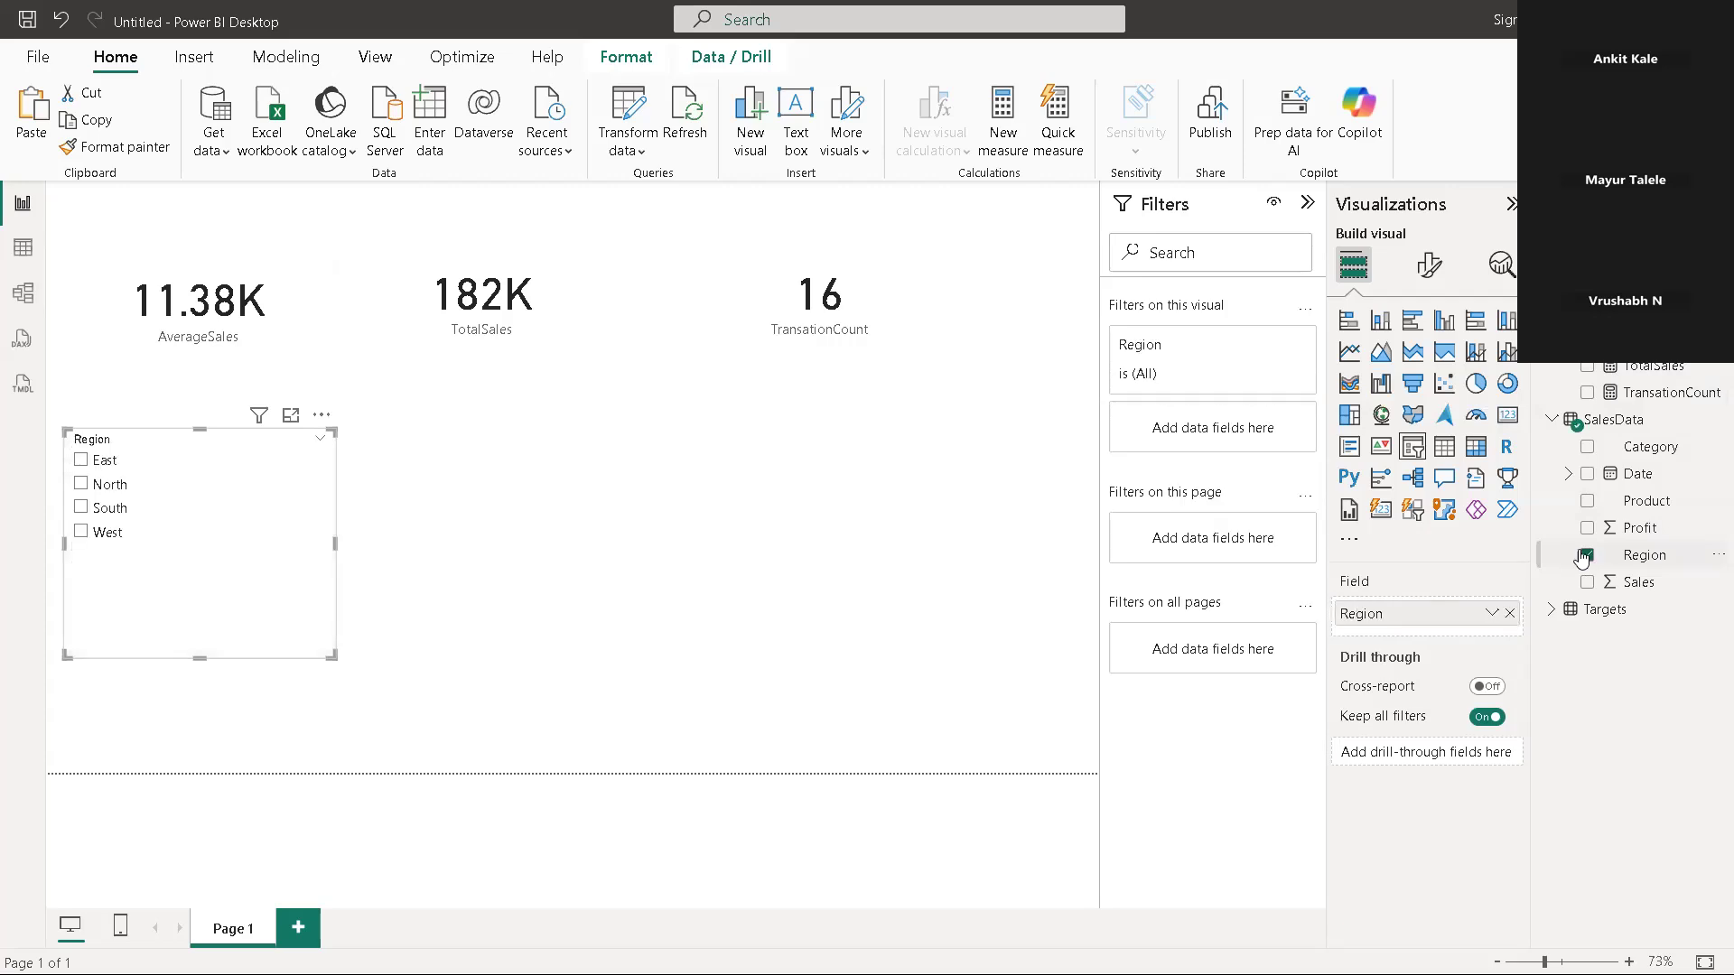
drag(226, 526, 490, 554)
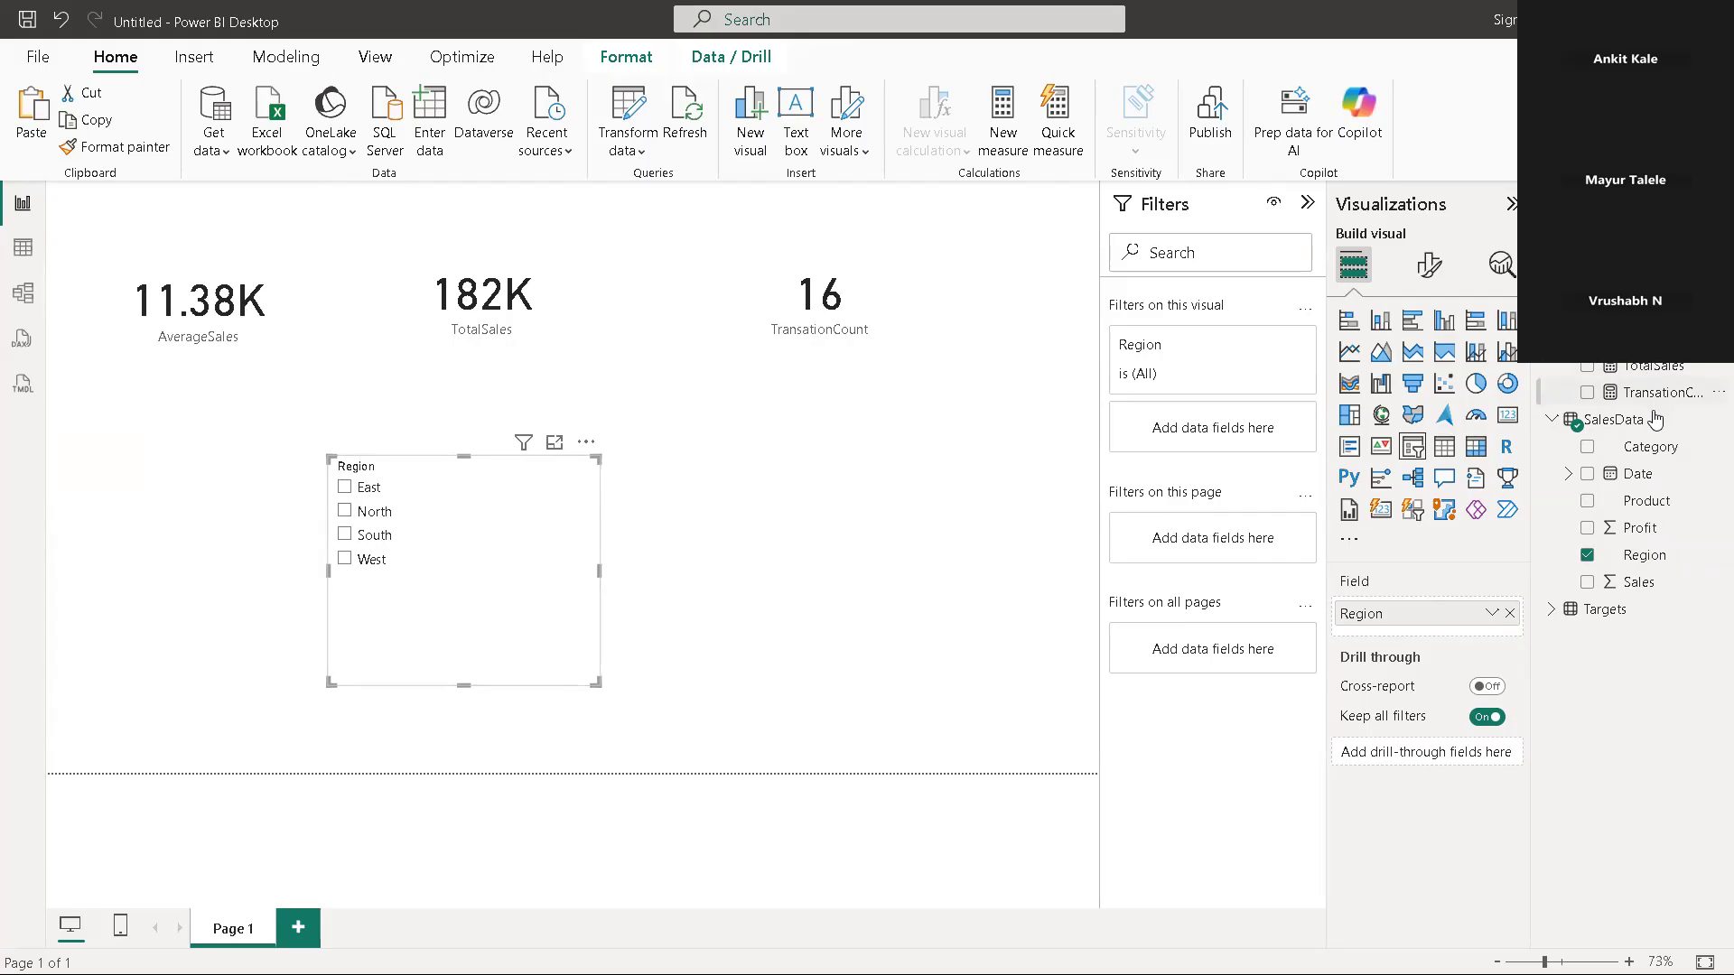
Format the TotalSales and AverageSales measures as currency with the dollar symbol
click(1626, 371)
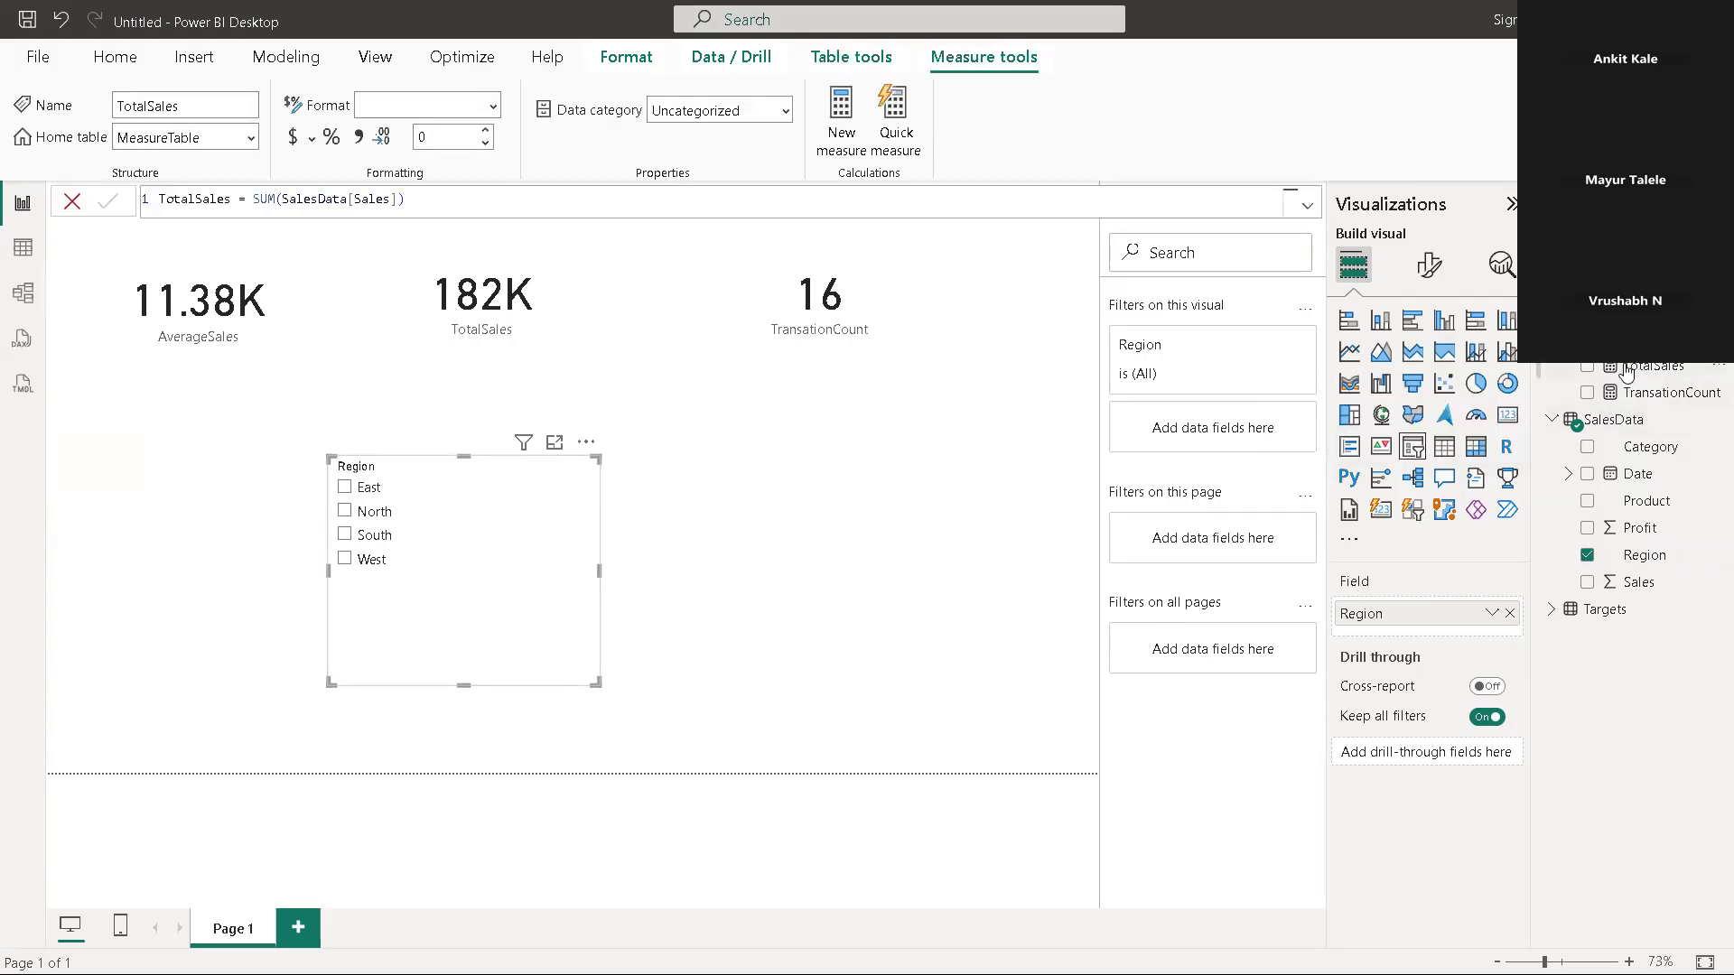
click(171, 274)
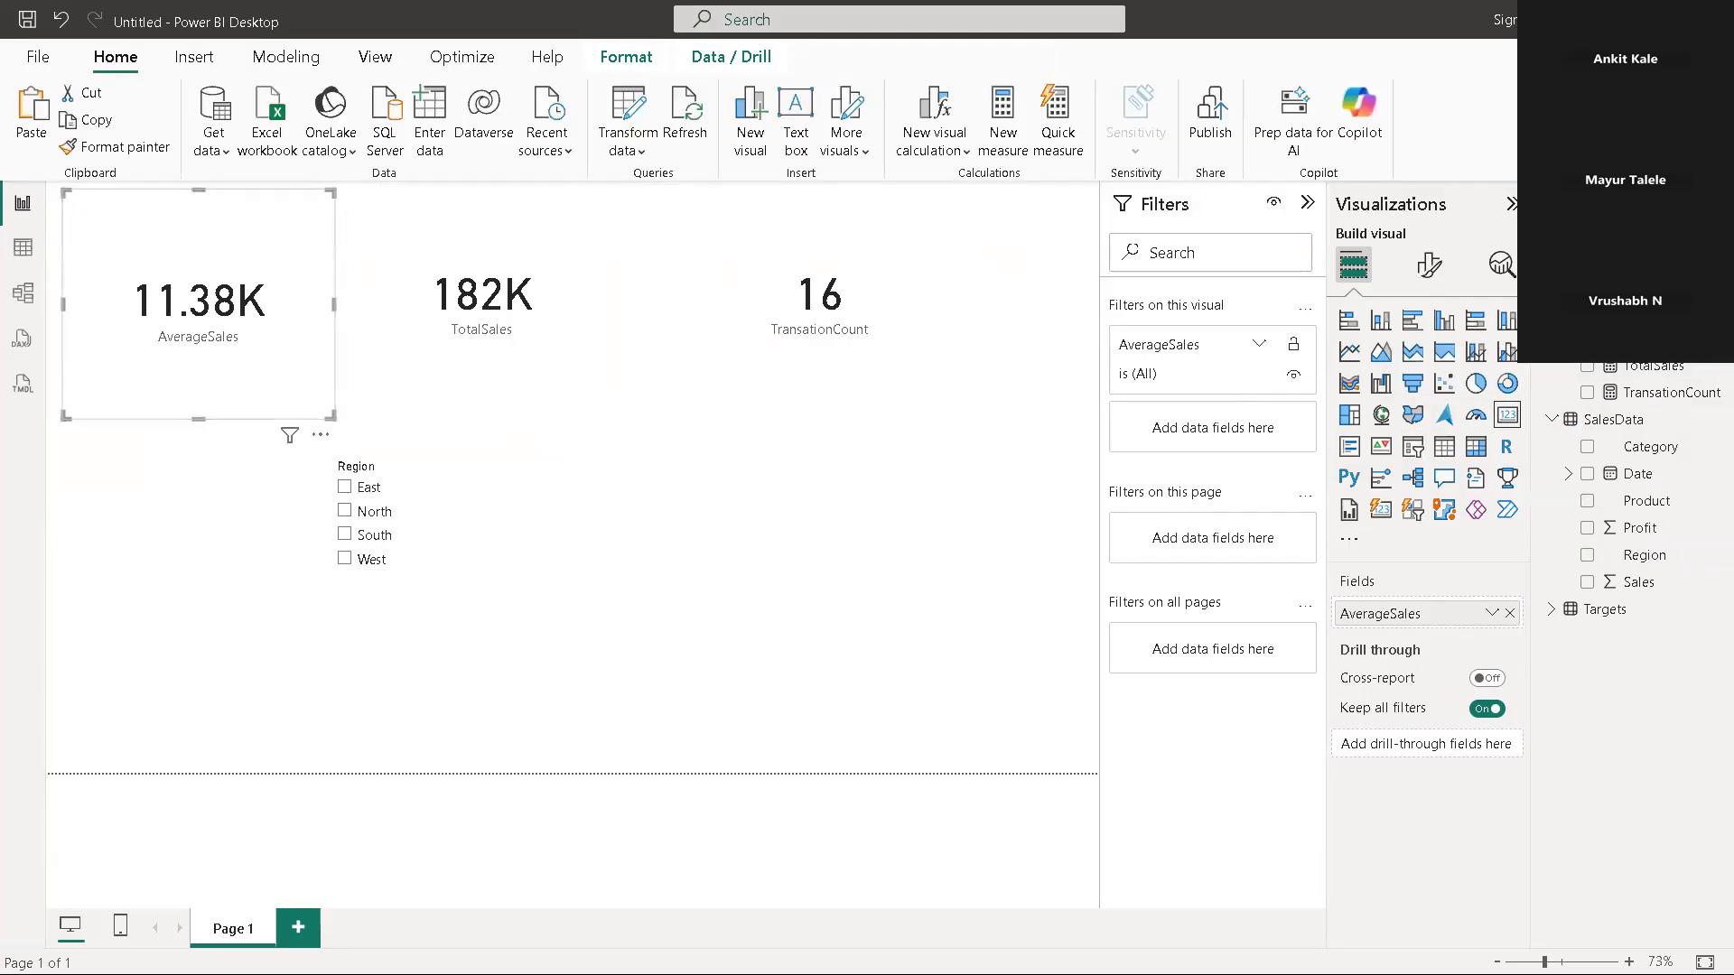
click(1630, 370)
click(298, 143)
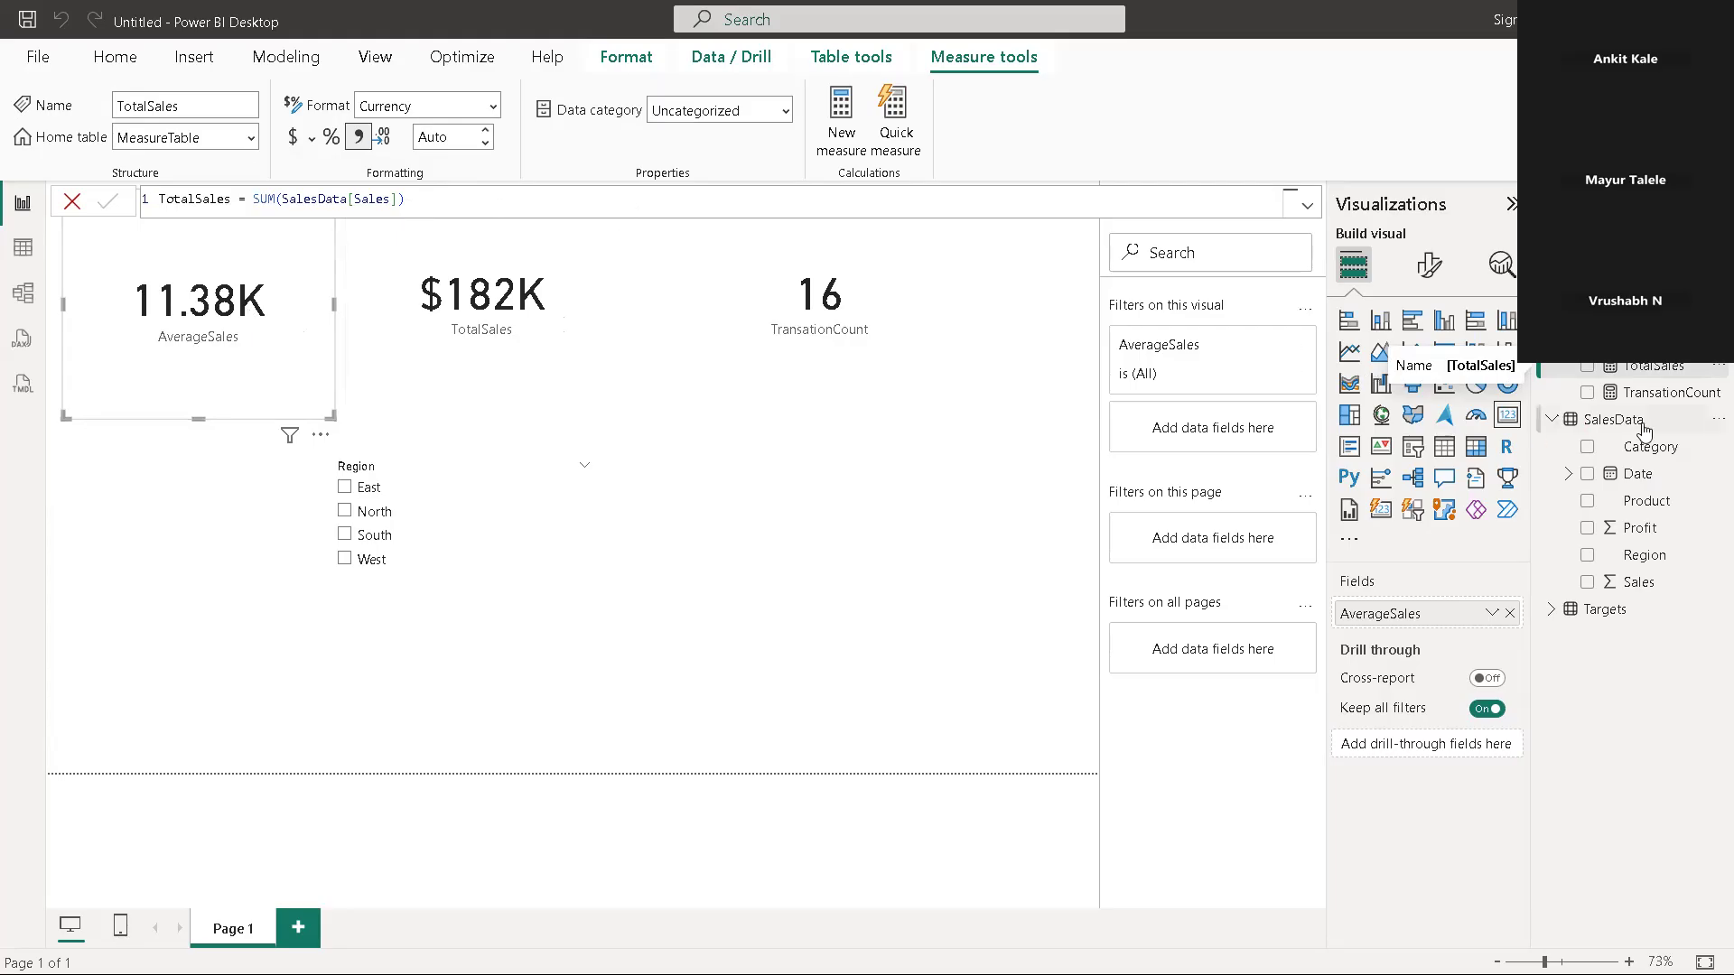
click(1660, 339)
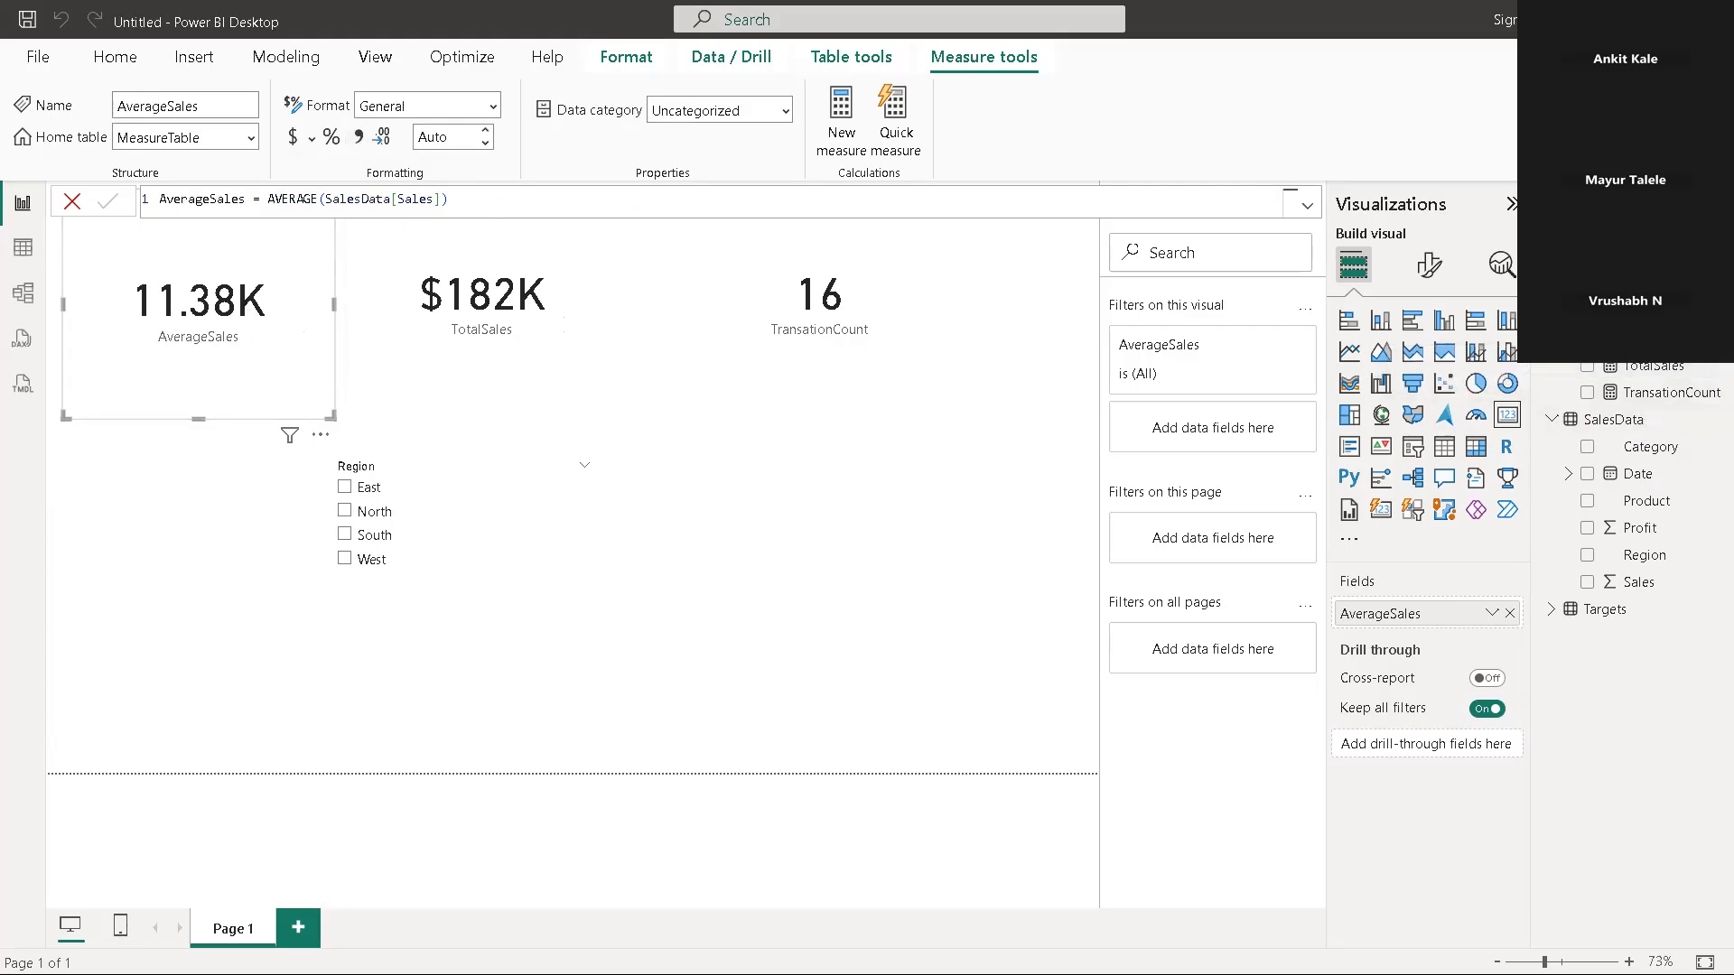
click(291, 141)
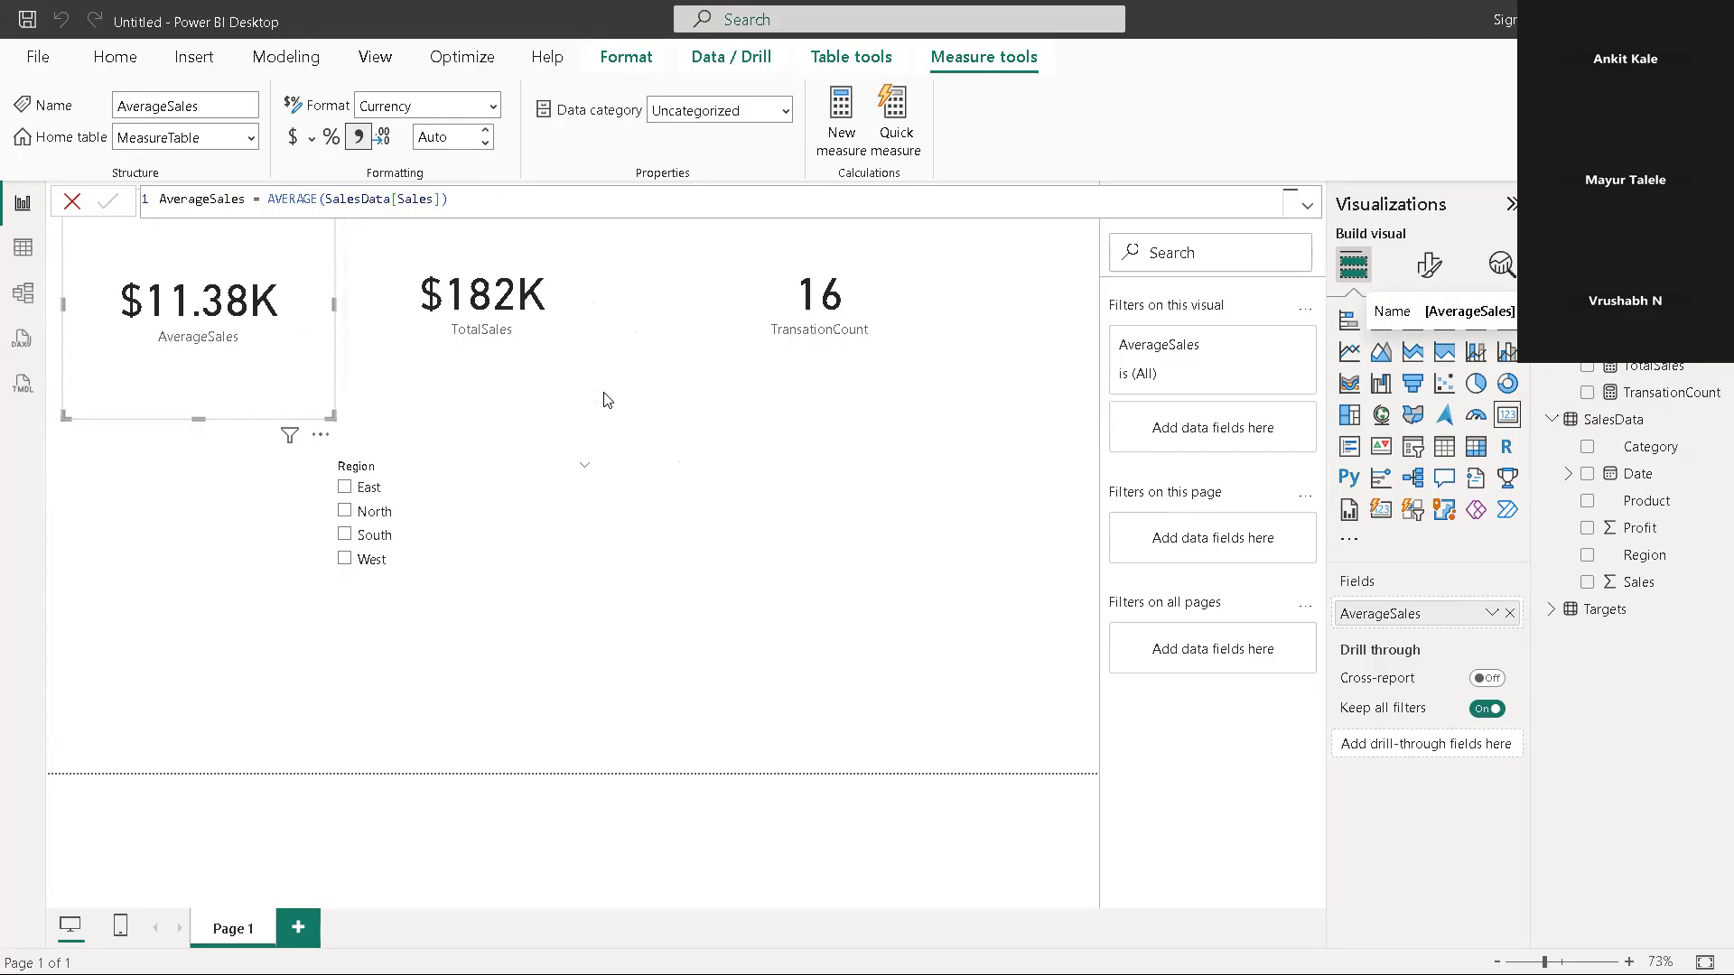
Set the display units of the TotalSales card's callout value to Millions
click(513, 334)
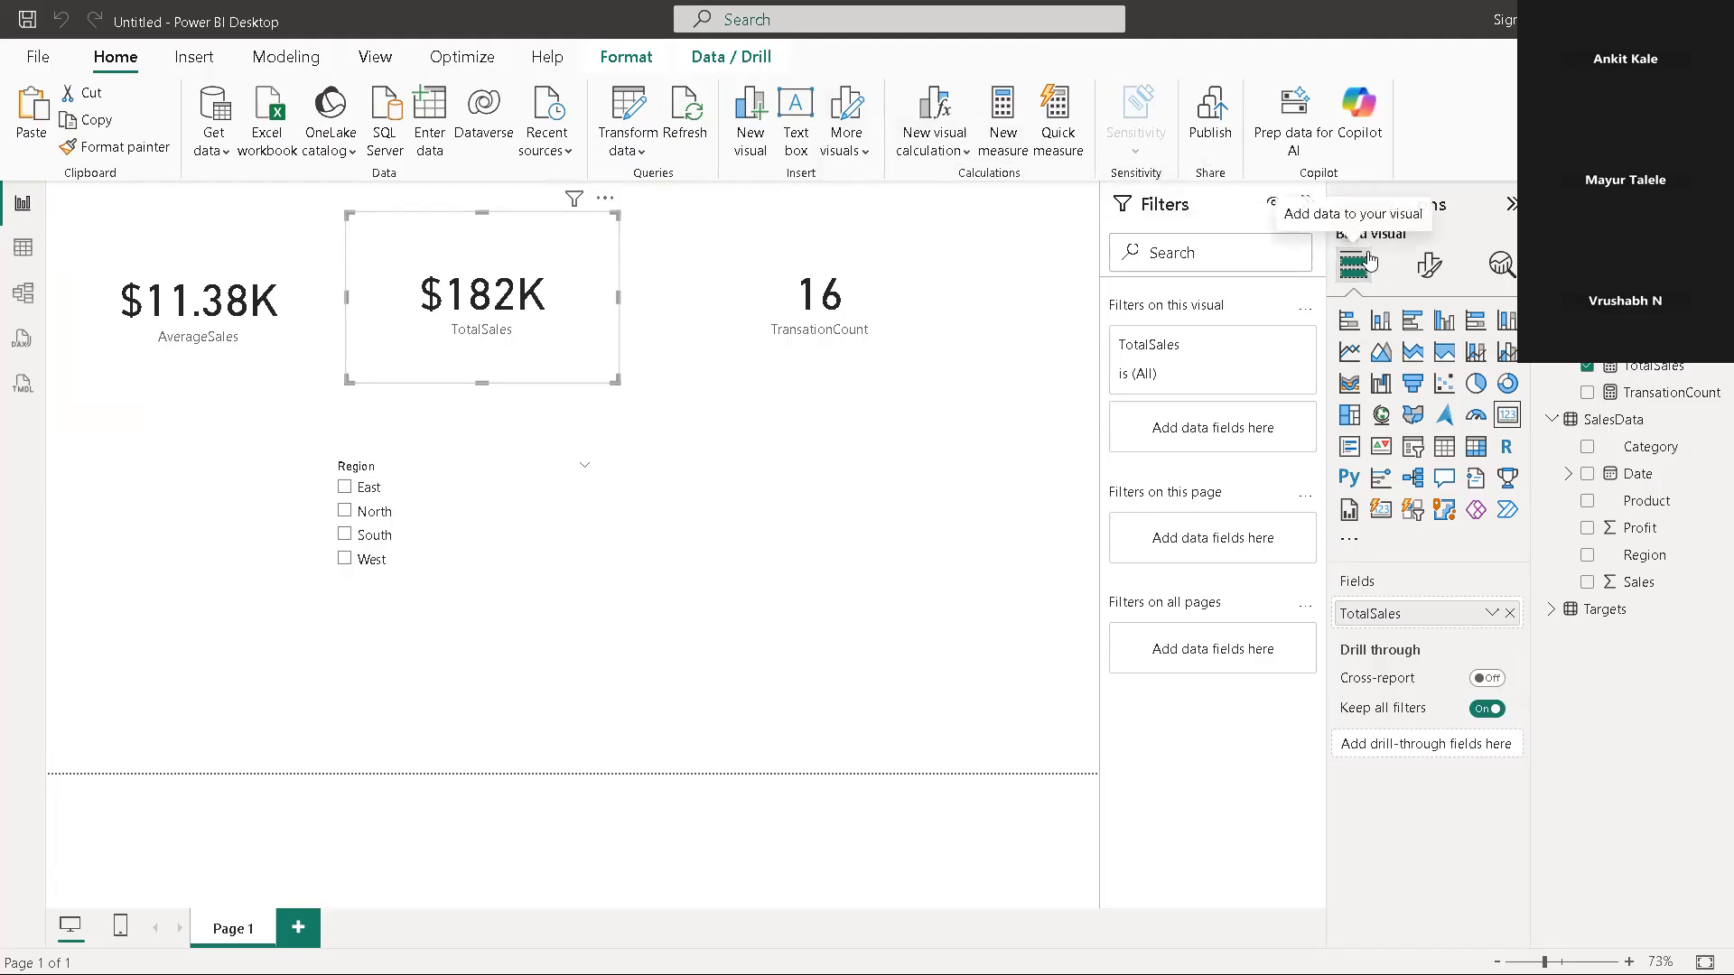
click(1431, 271)
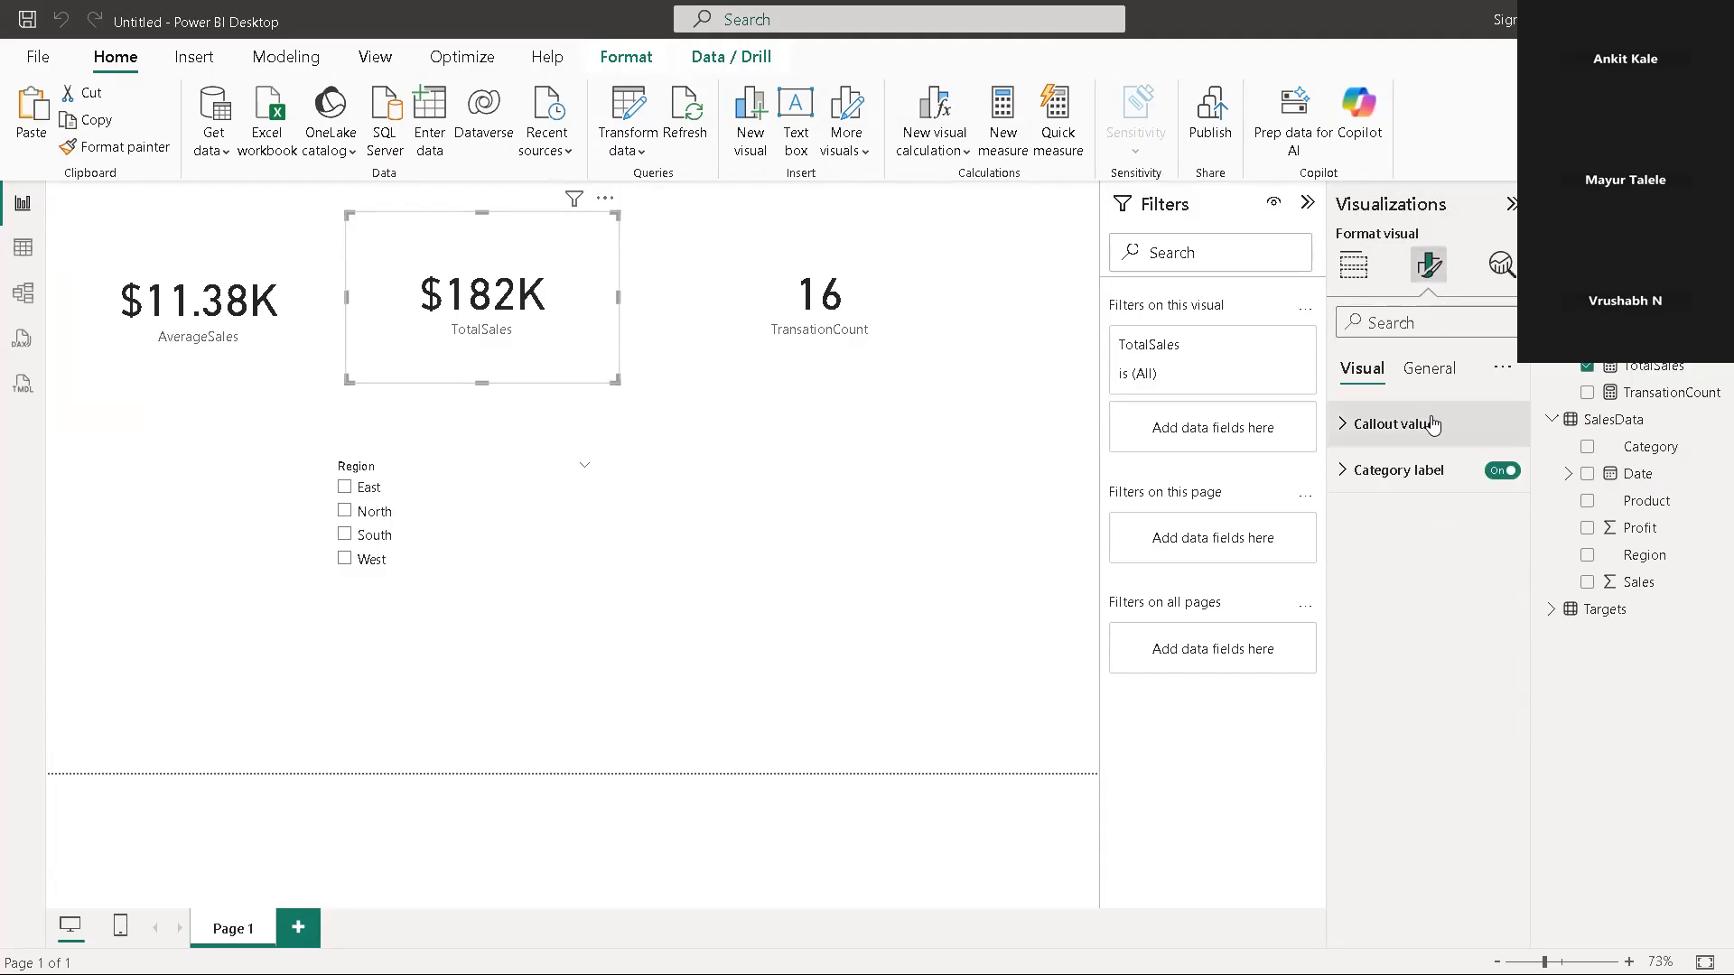
click(1362, 424)
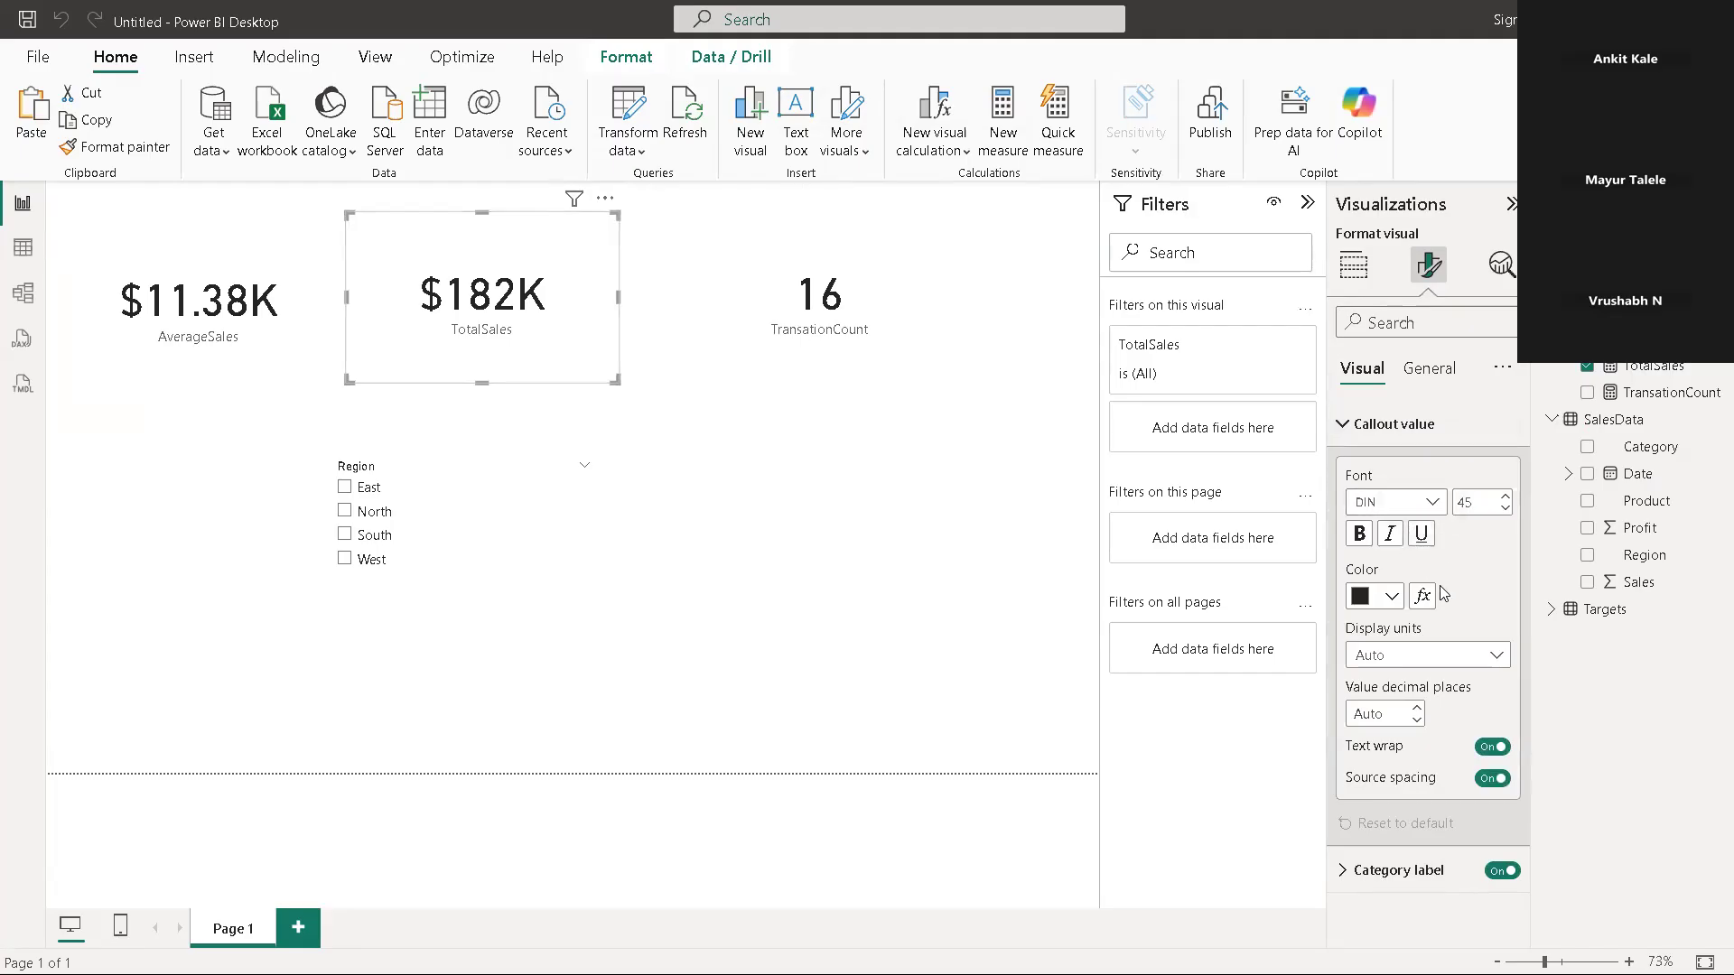
click(1480, 666)
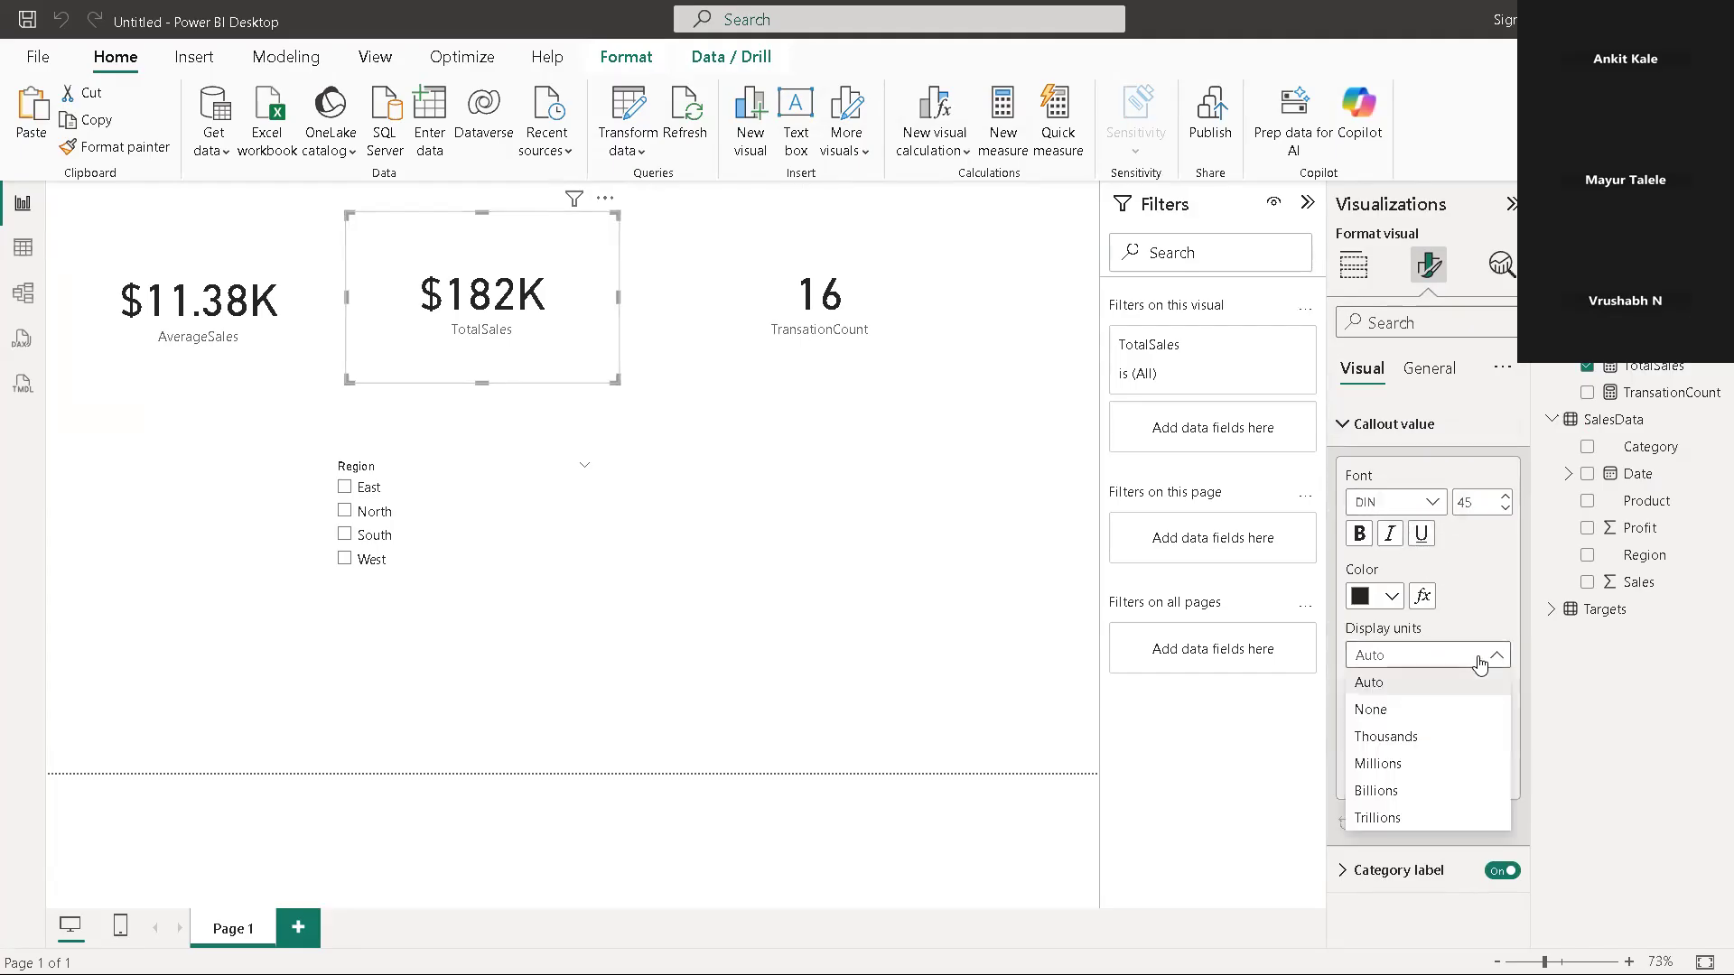
click(1425, 767)
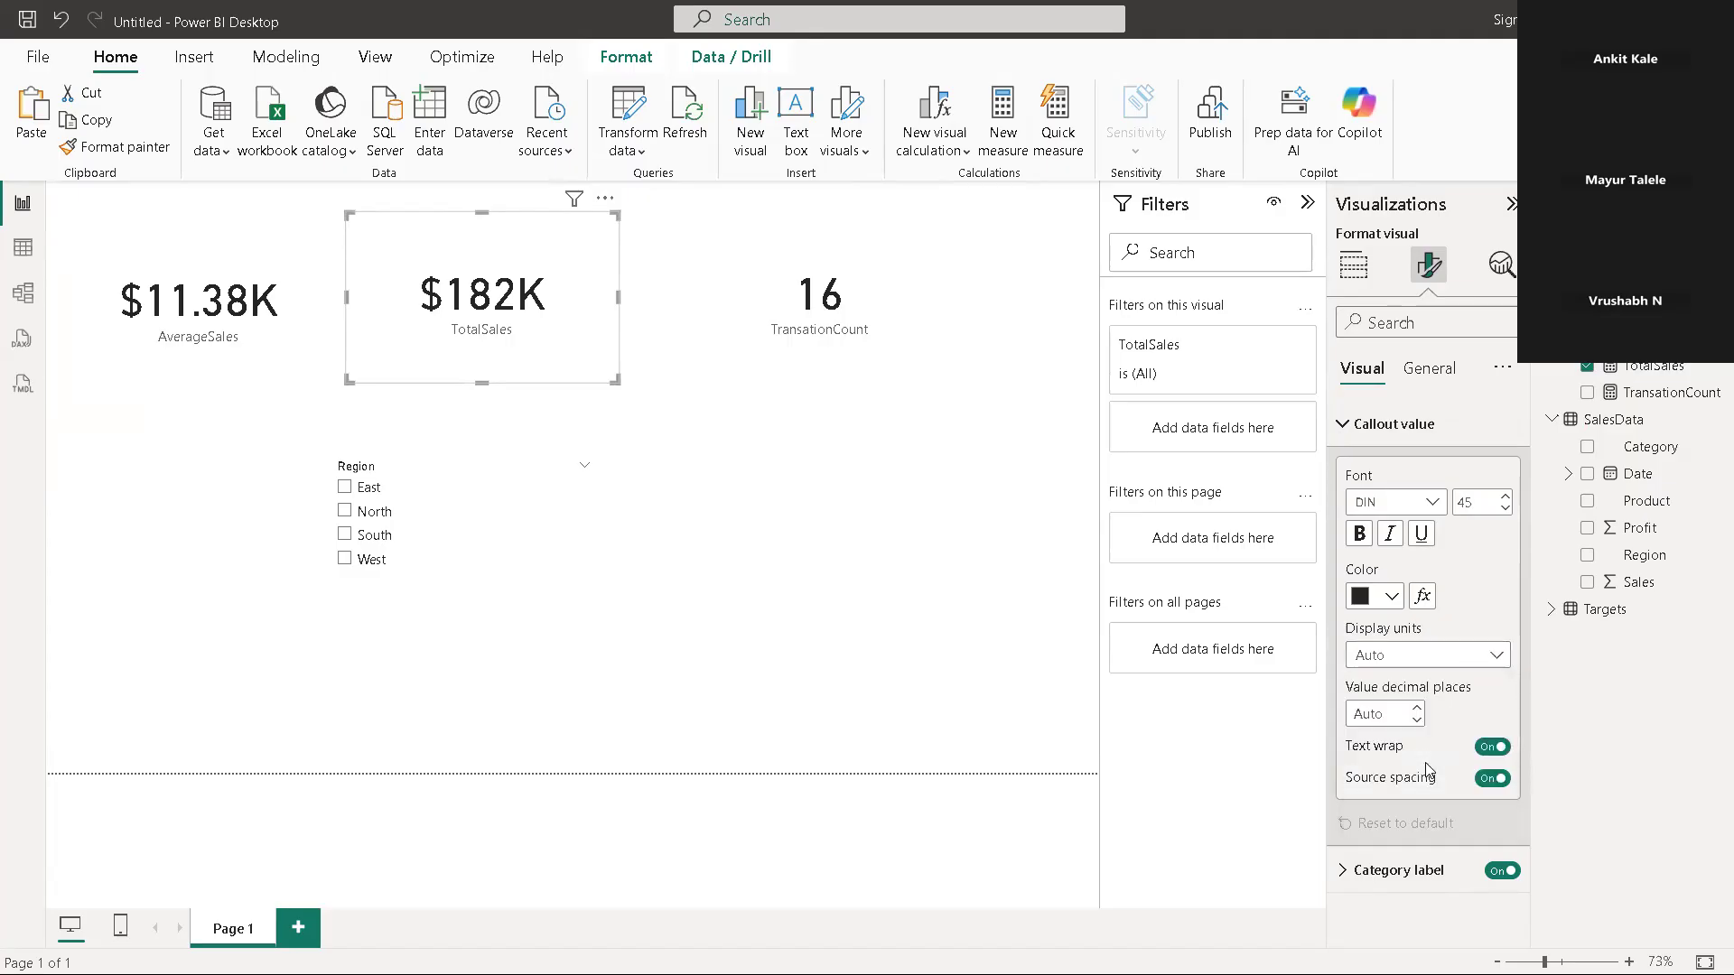
Try None and Thousands as the TotalSales card's display units and return them to Millions
click(1484, 666)
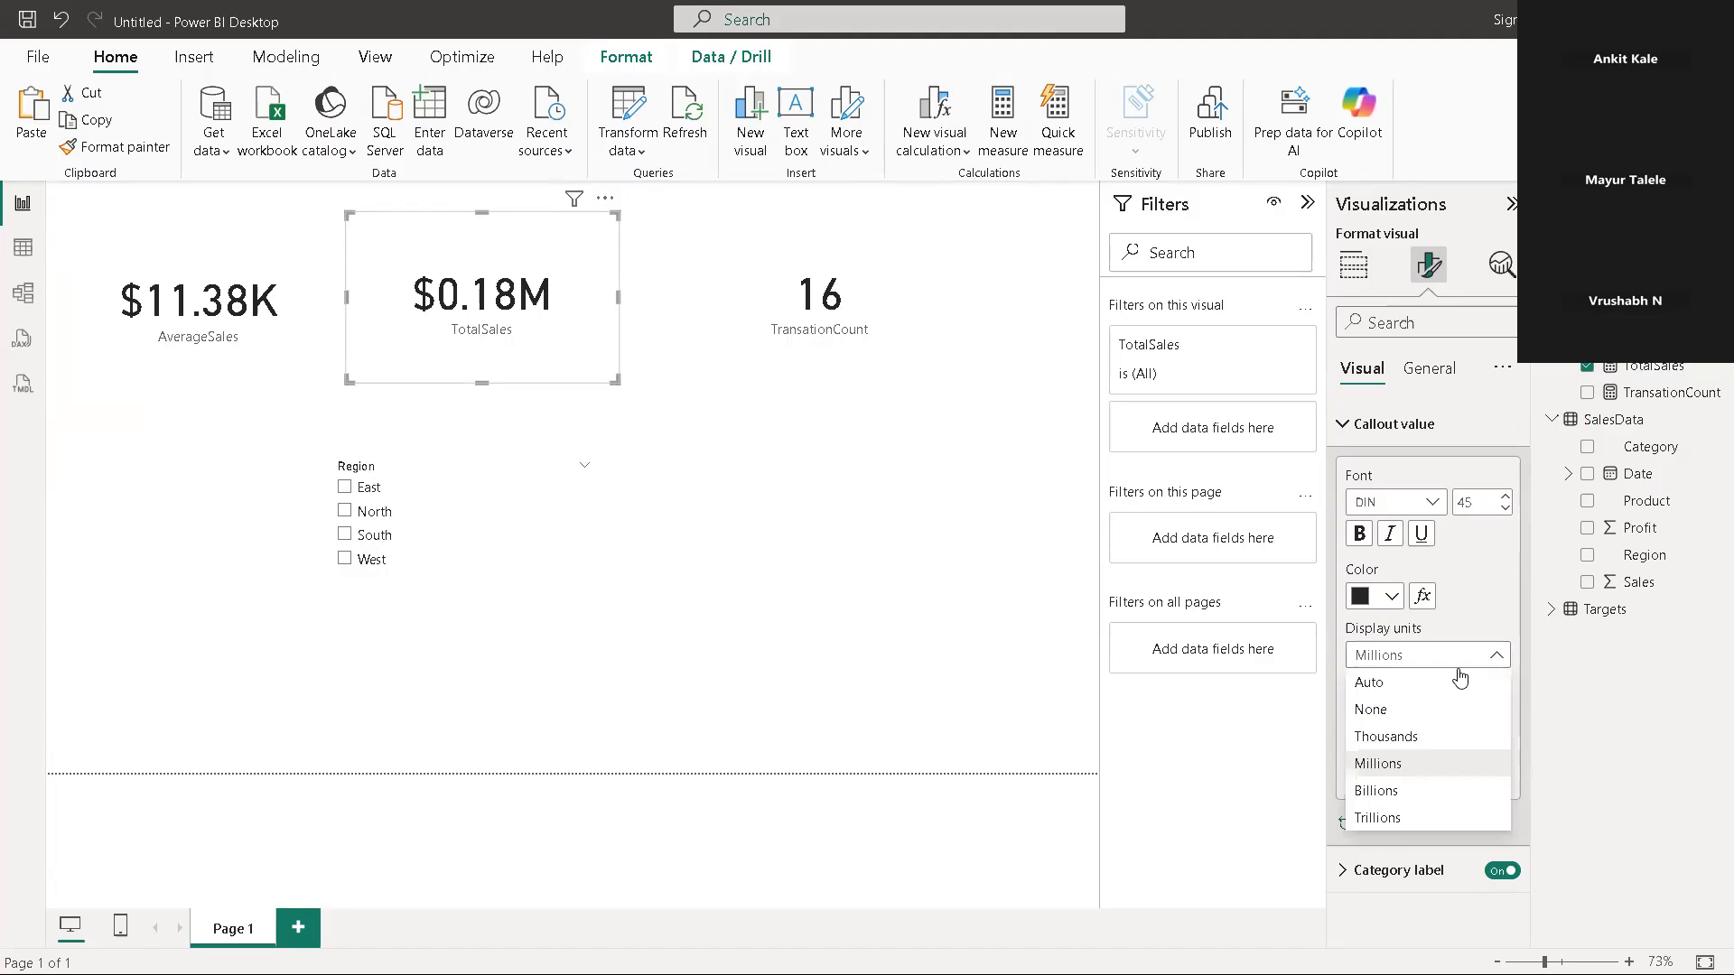
click(1433, 708)
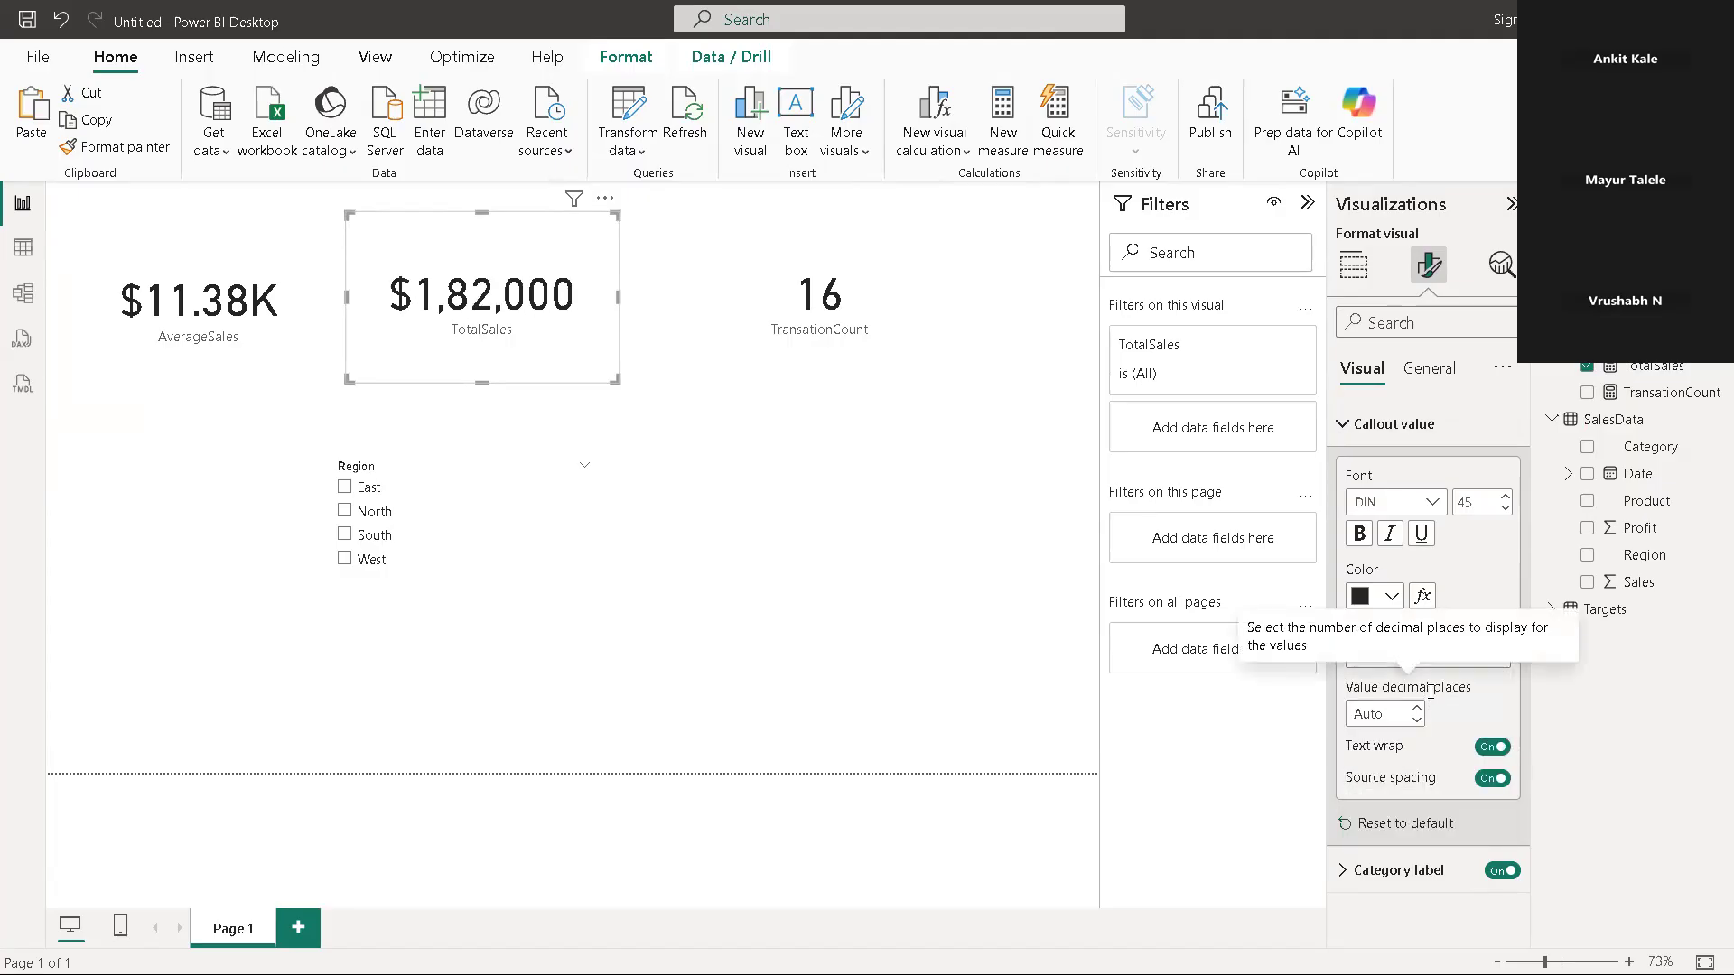
click(1486, 660)
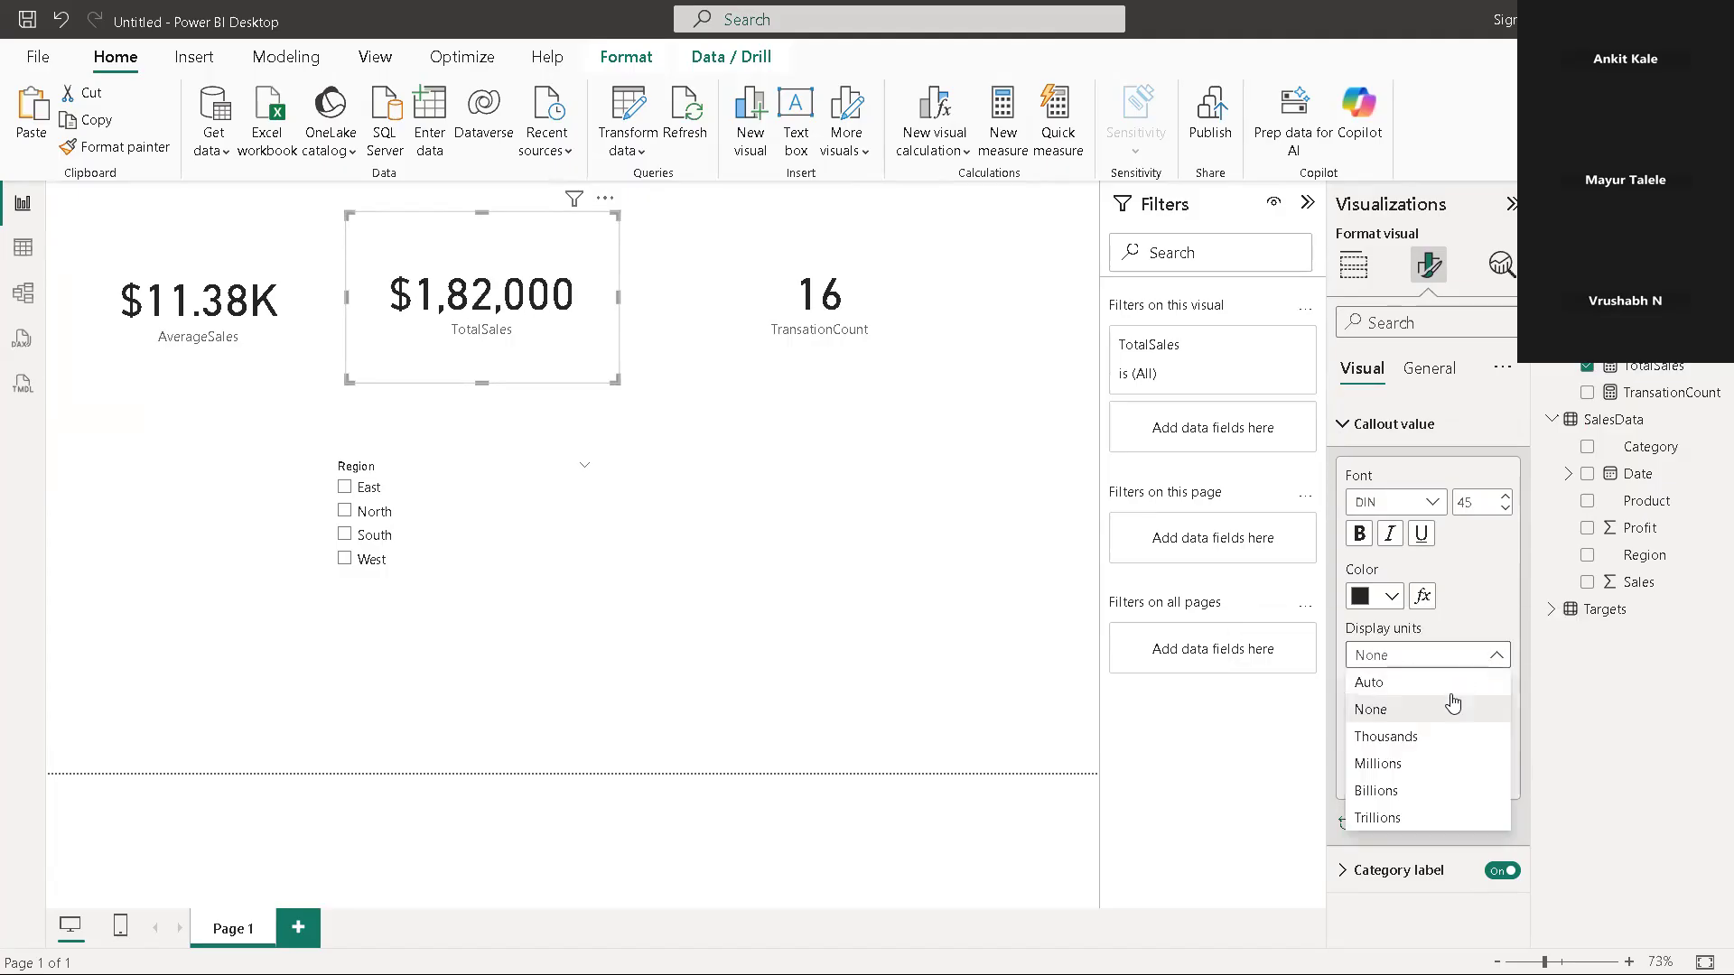
click(1428, 737)
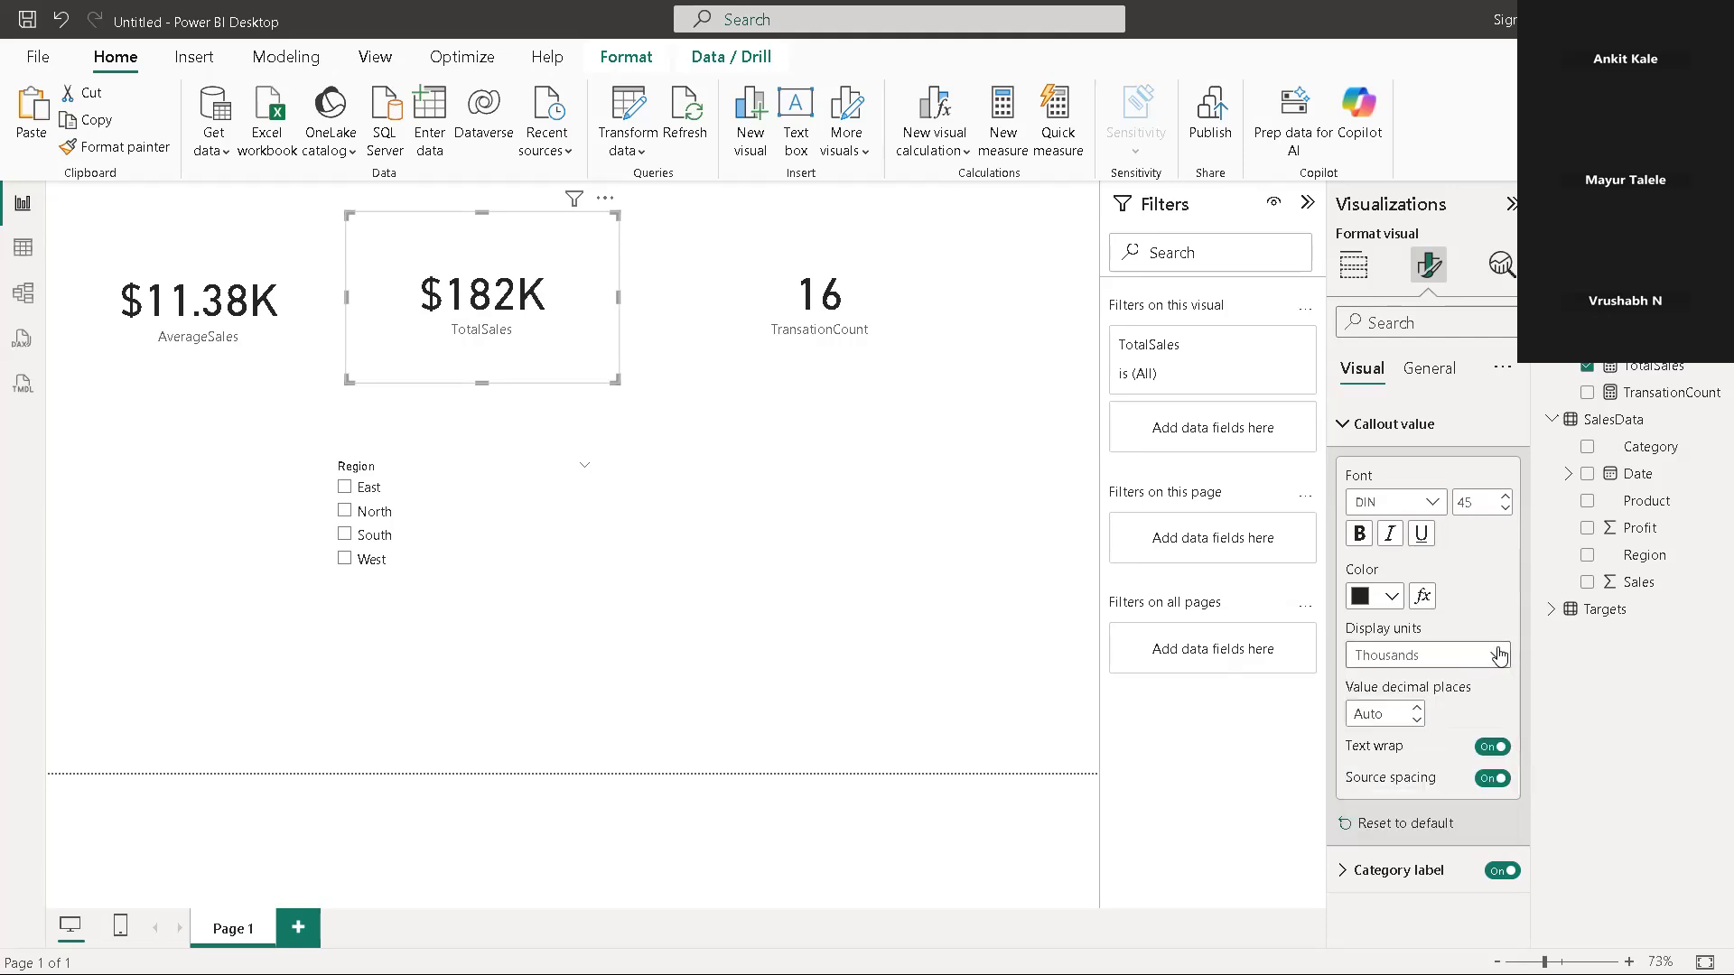
click(1490, 656)
click(1435, 764)
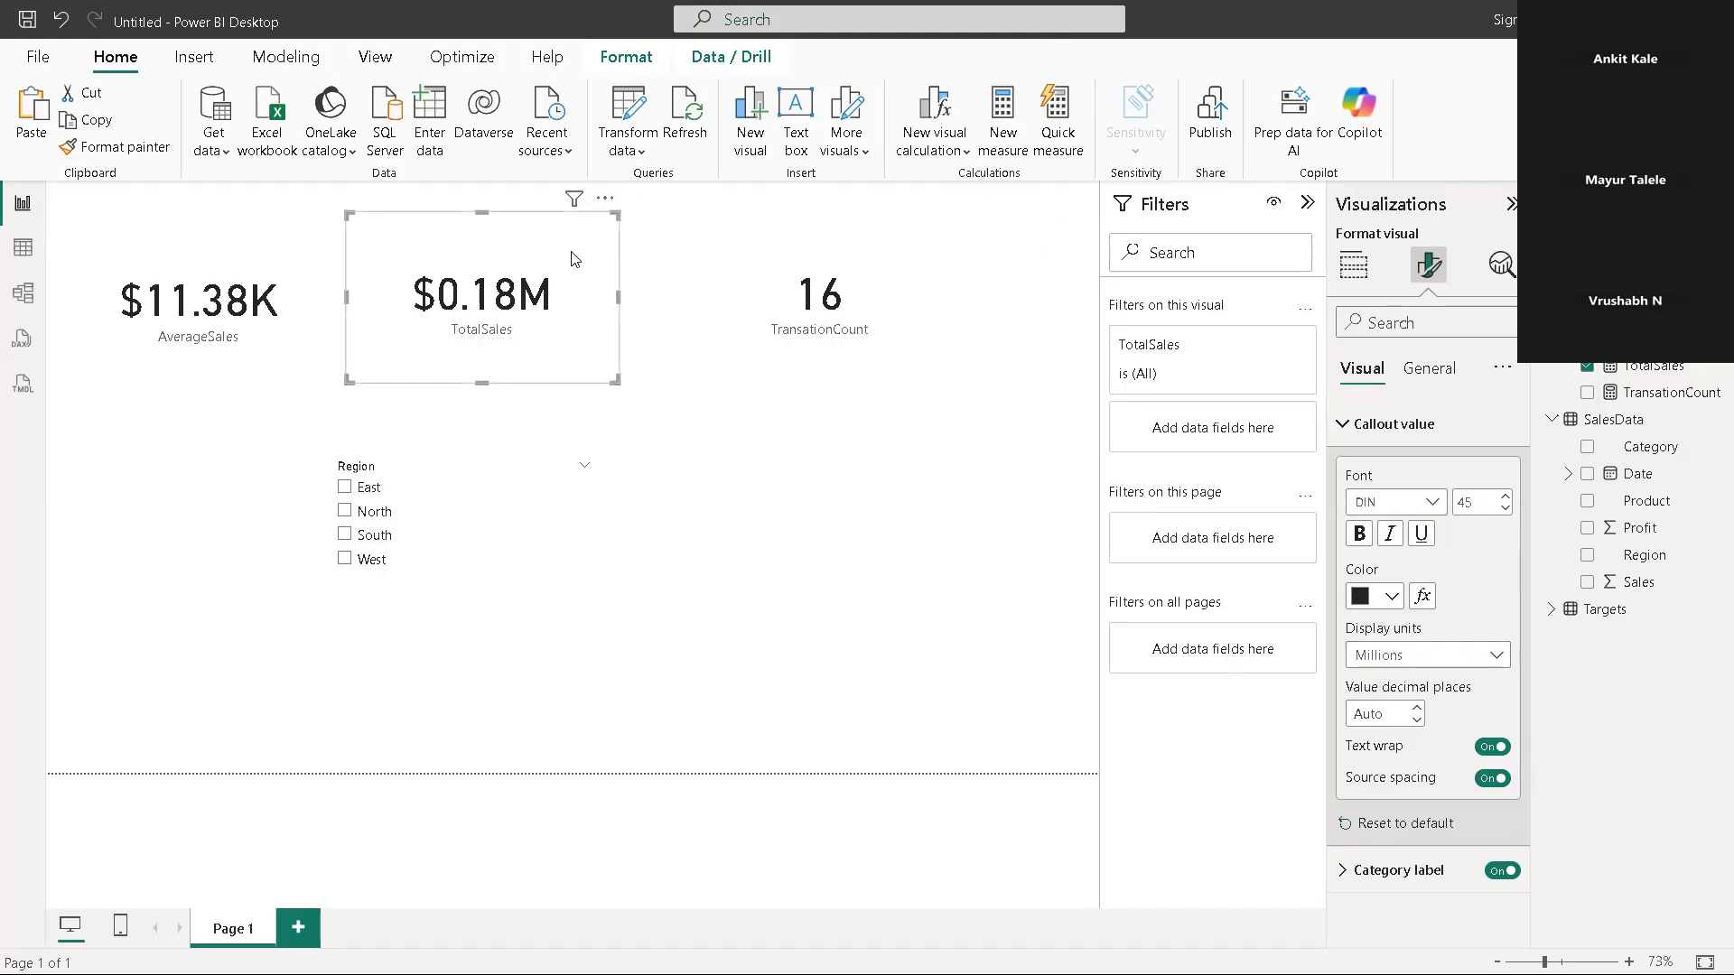
Set the display units of the AverageSales card's callout value to Millions and deselect the card
click(214, 308)
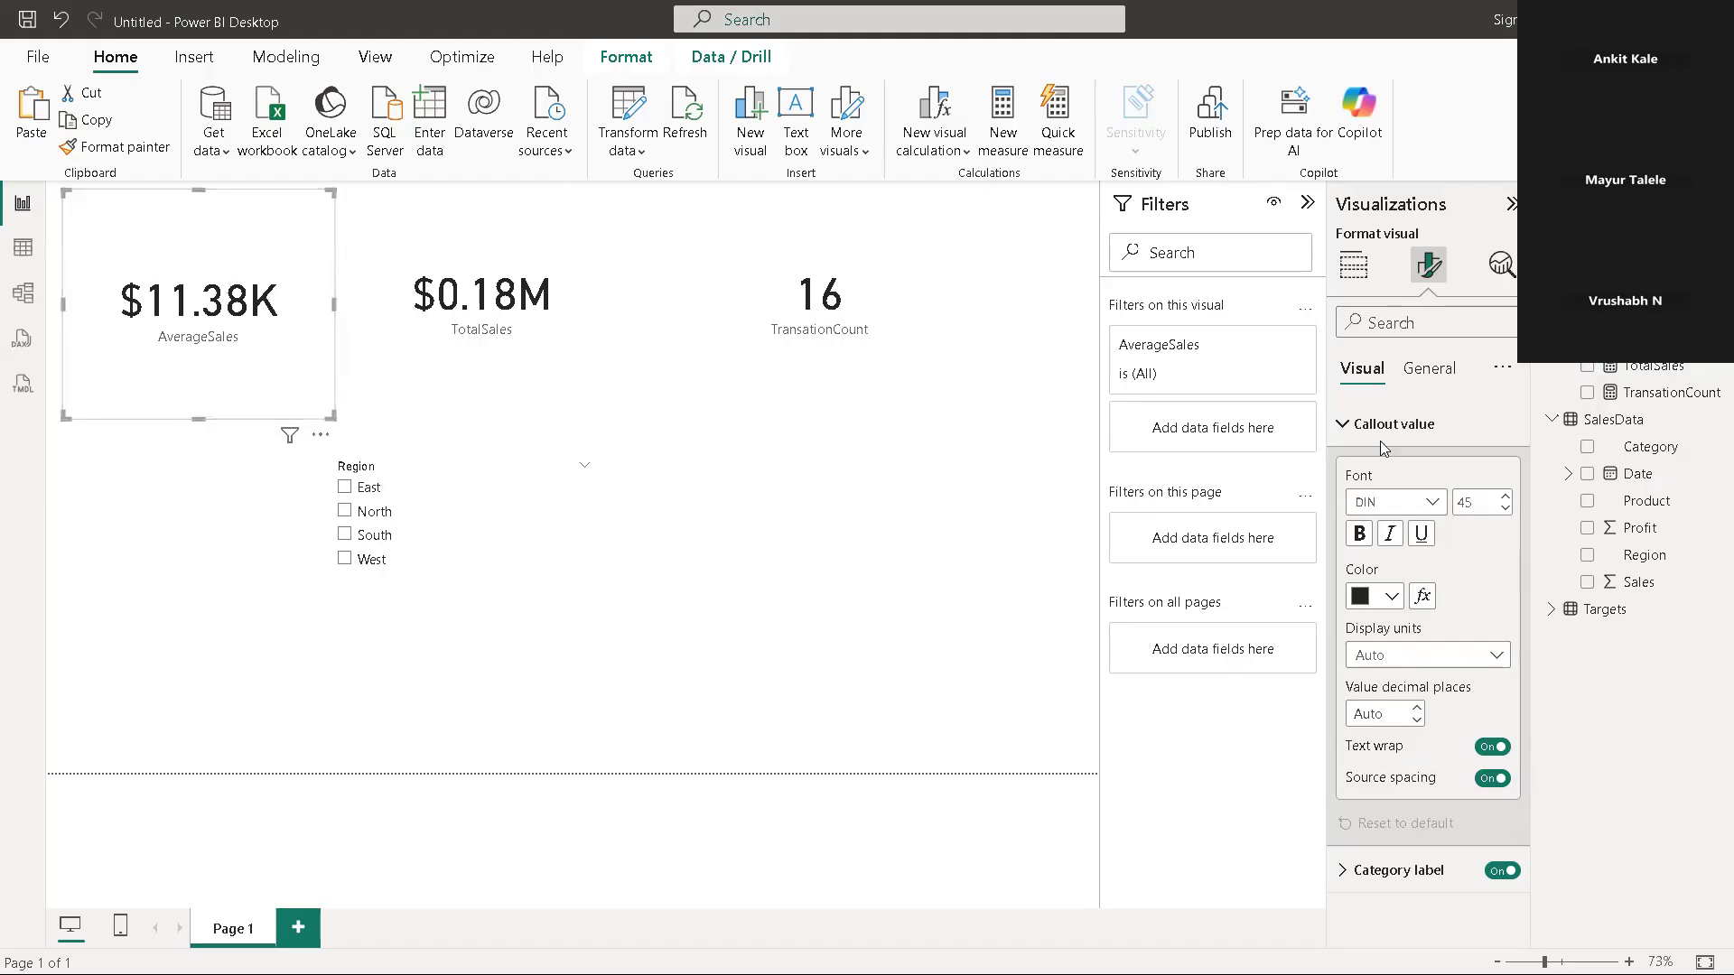
click(1479, 669)
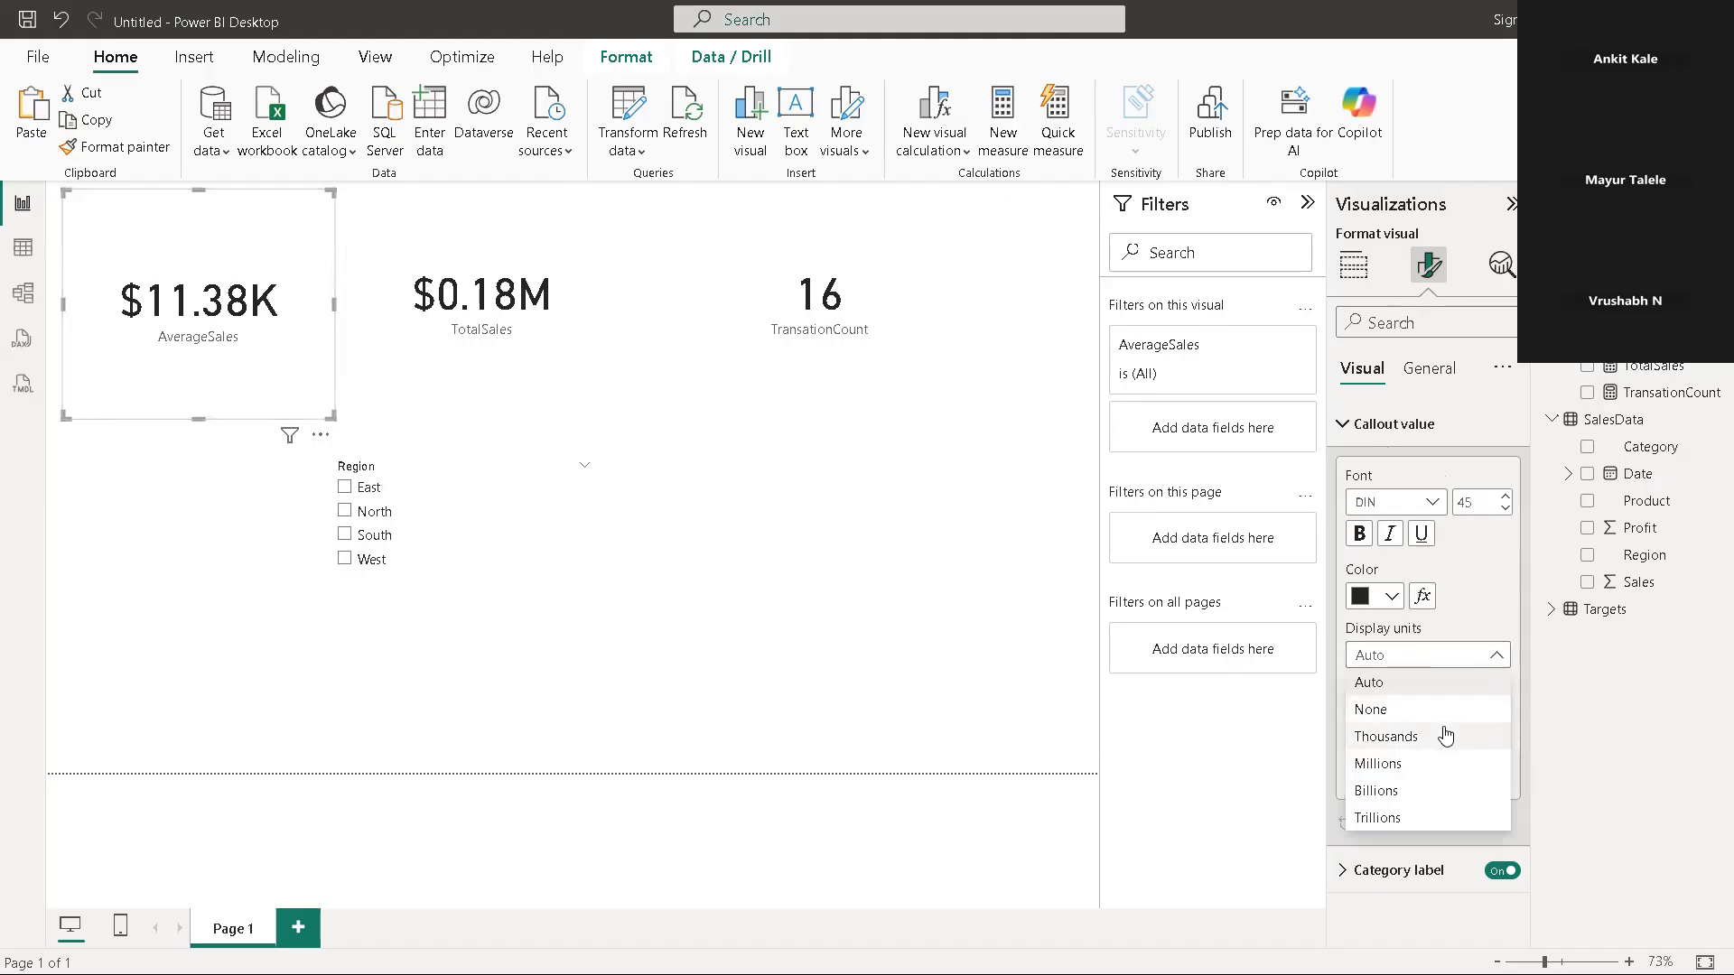
click(1431, 760)
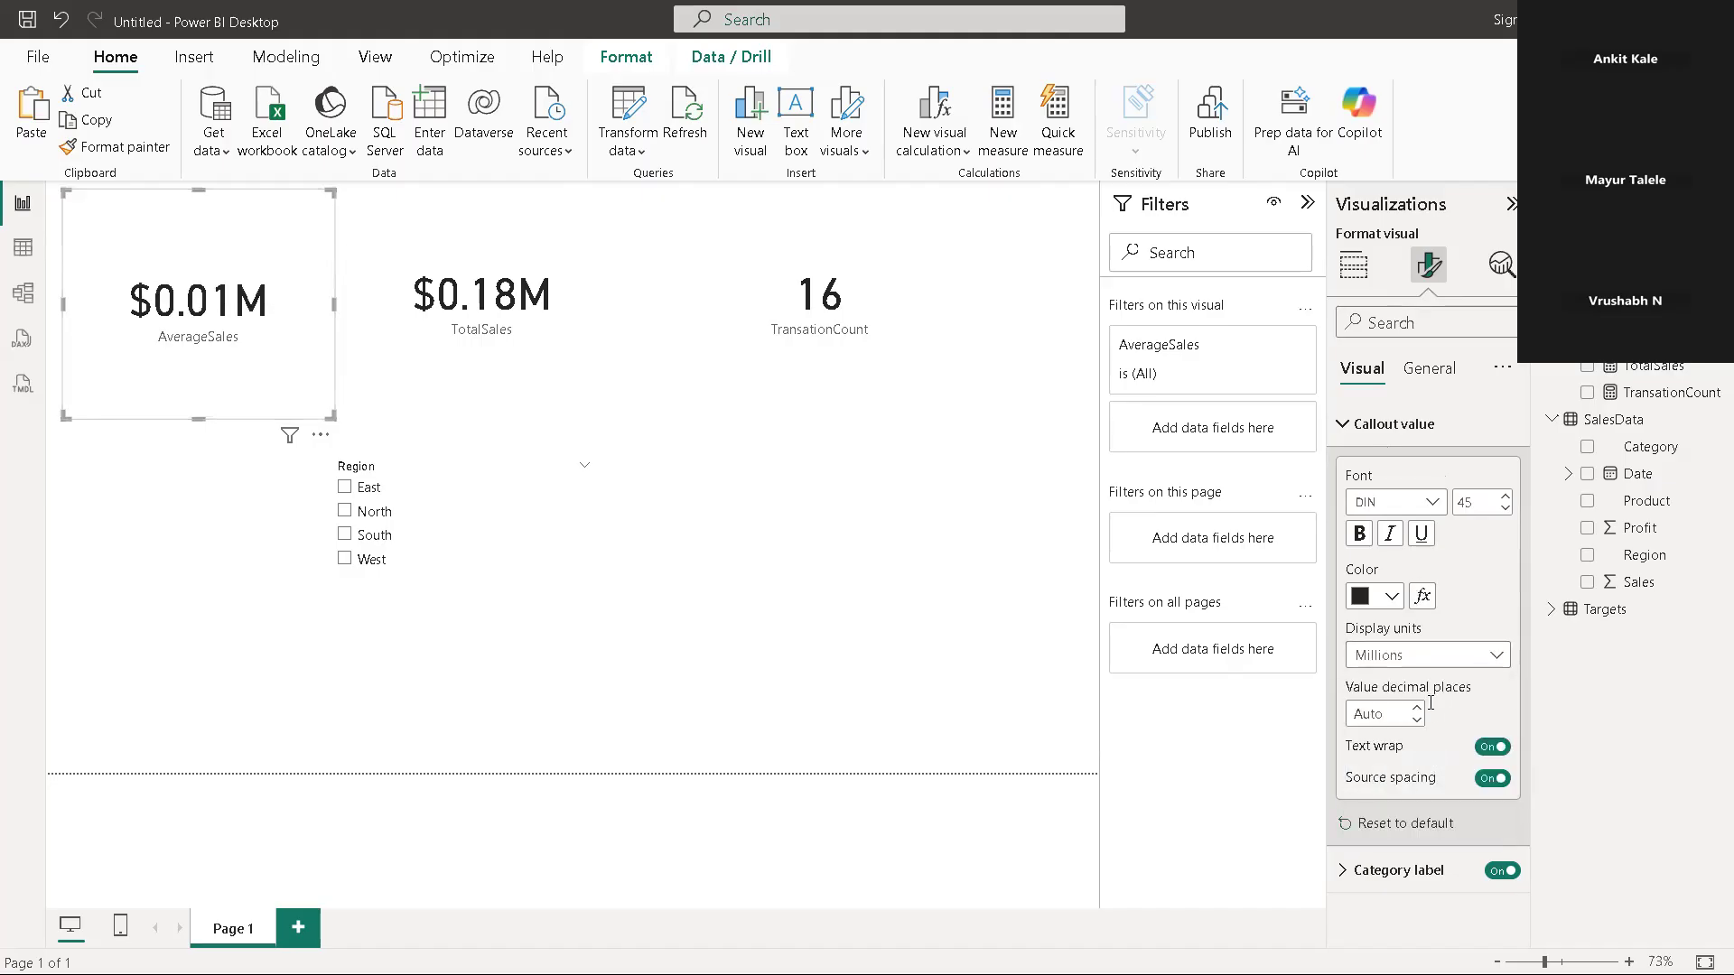
click(818, 452)
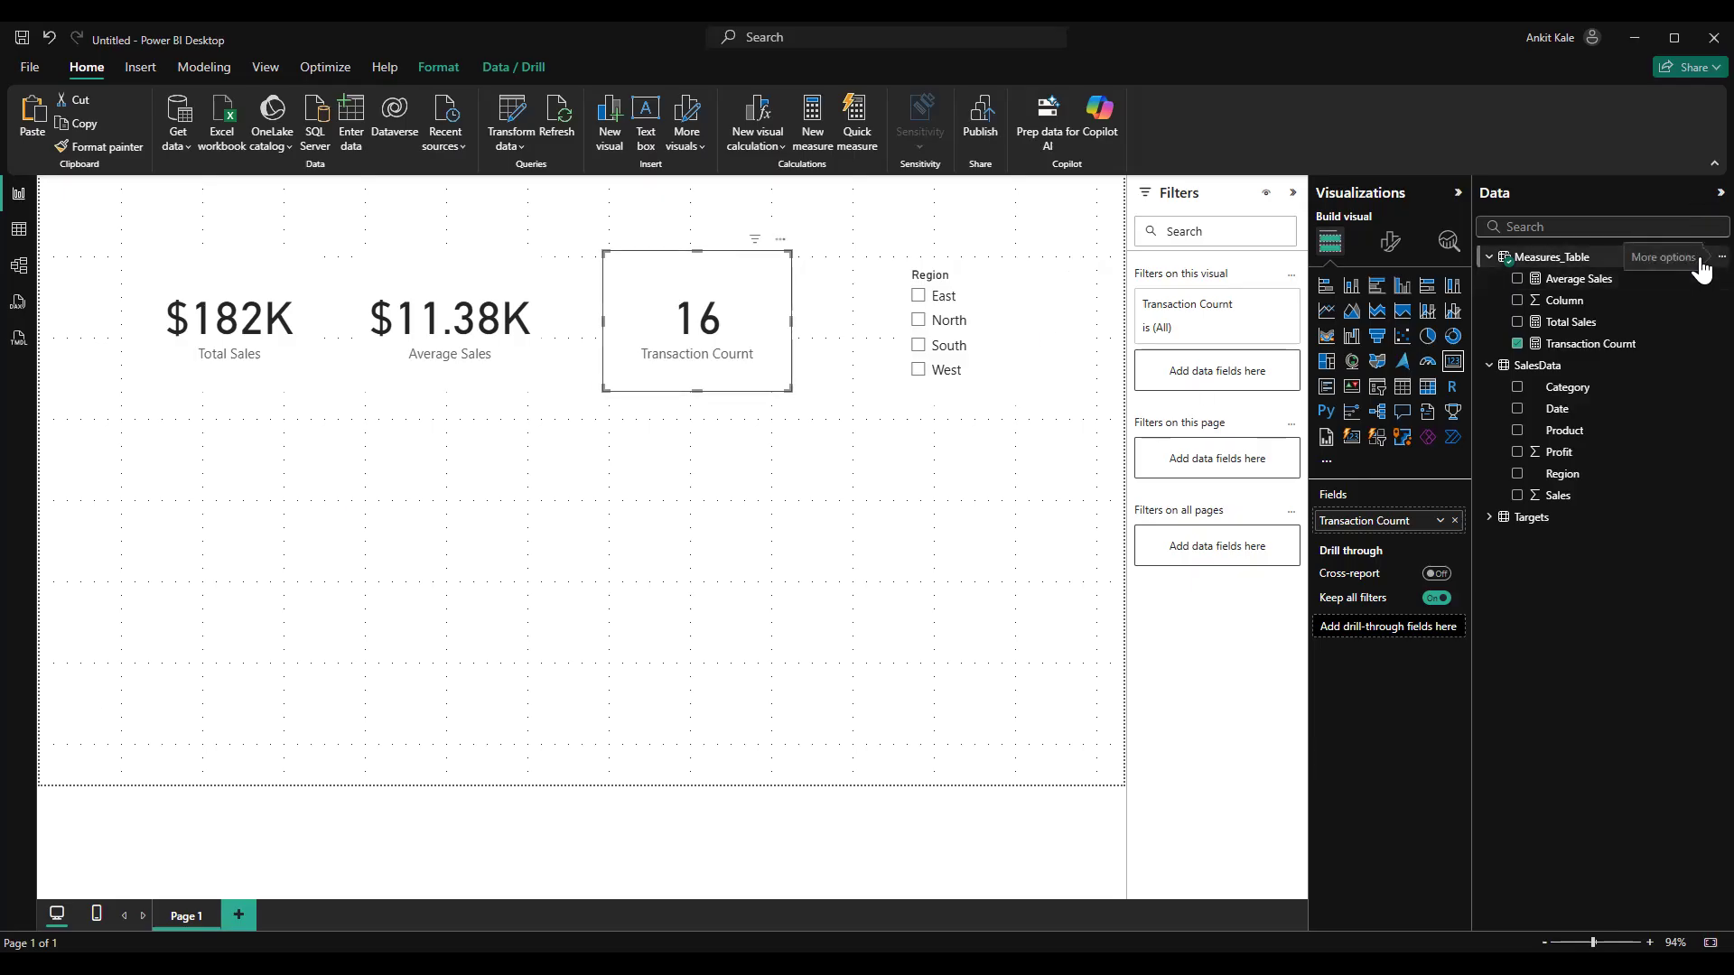
Create a new measure in Measures_Table named Sales North and begin its formula as CALCULATE([Total Sales]
right_click(1700, 261)
click(1643, 294)
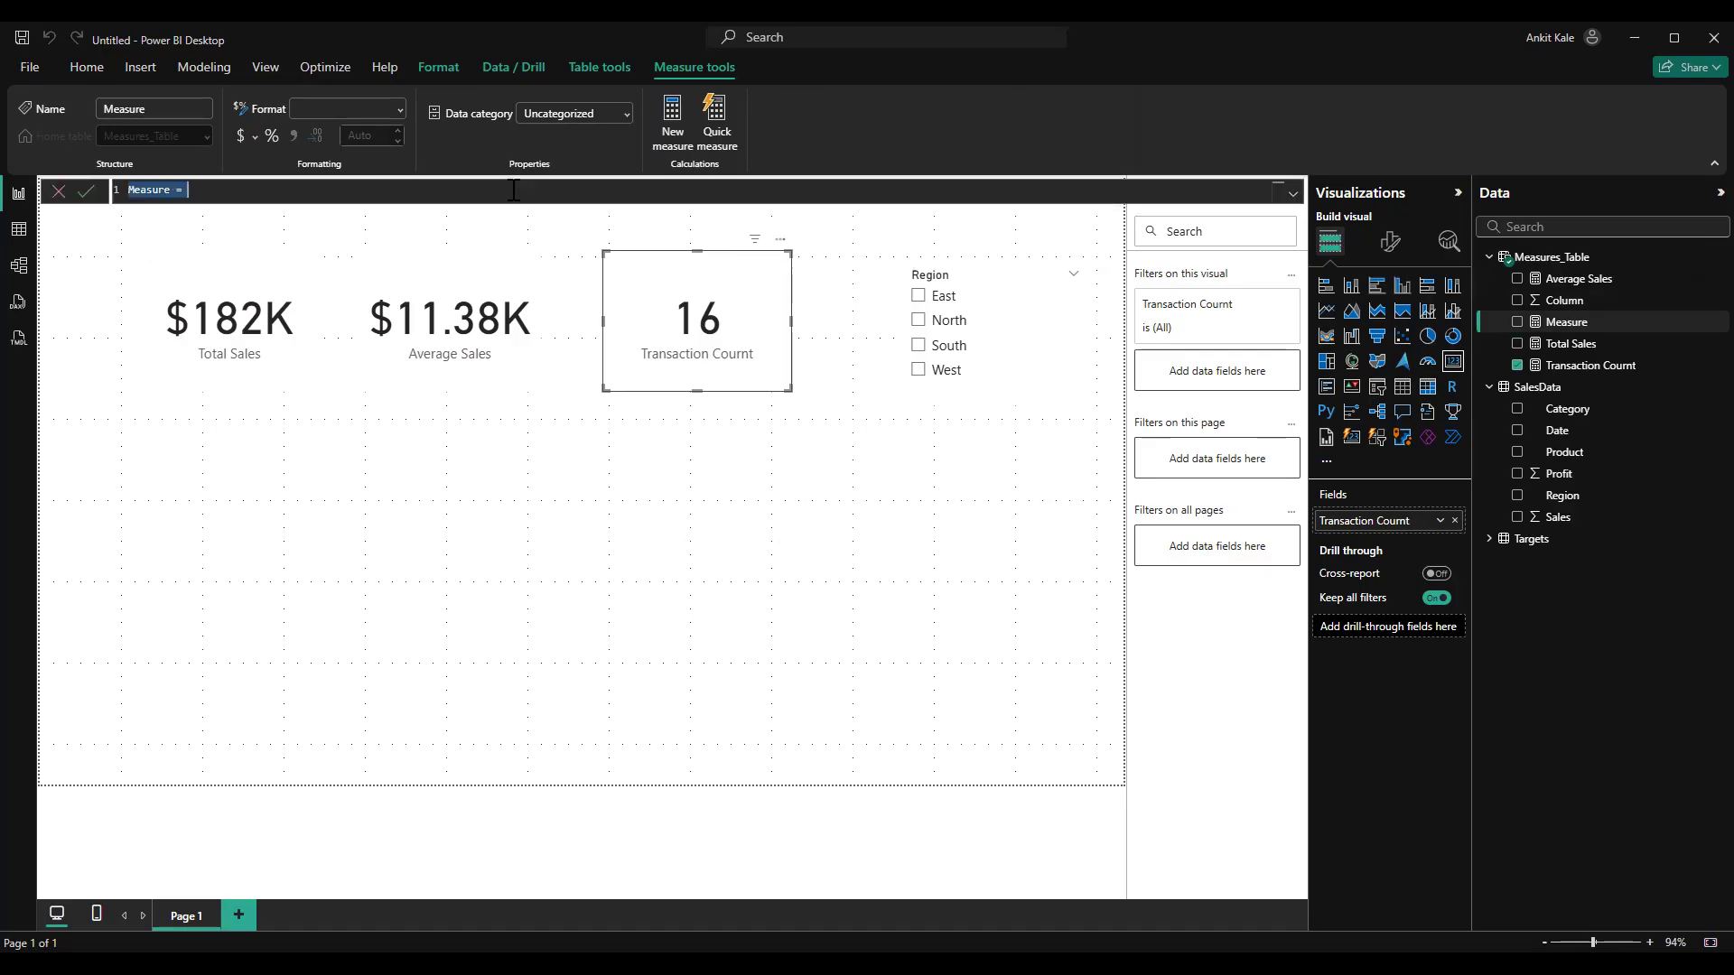
text(Sales North=cal)
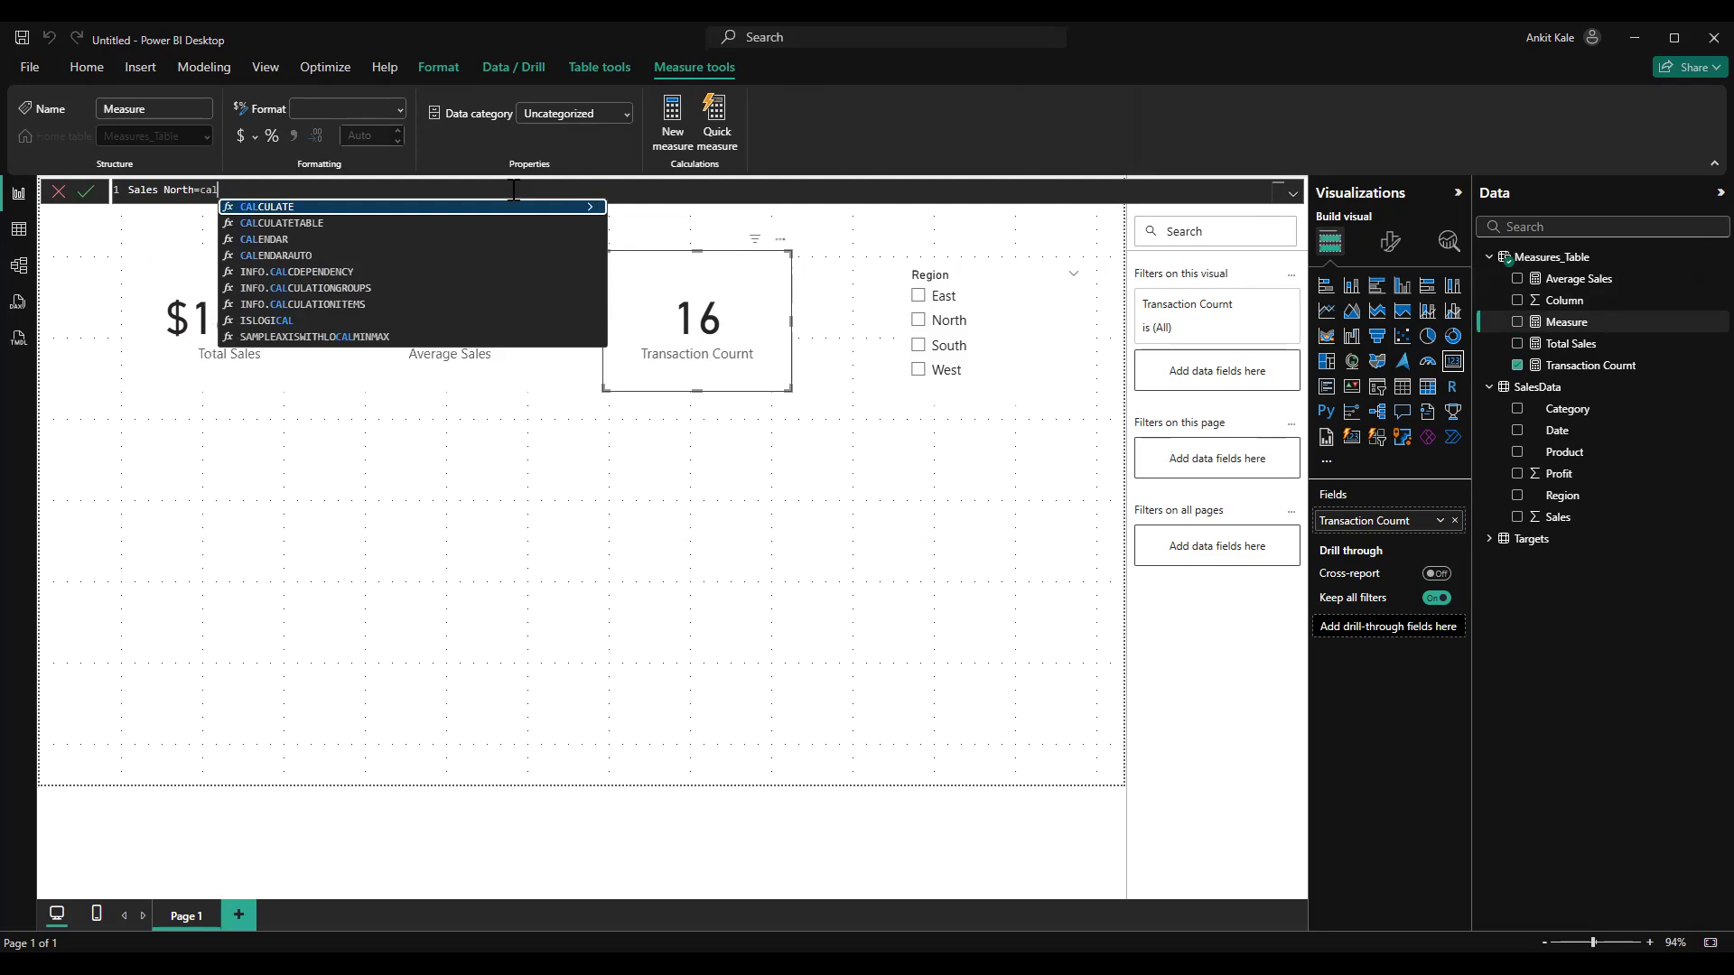
key(Tab)
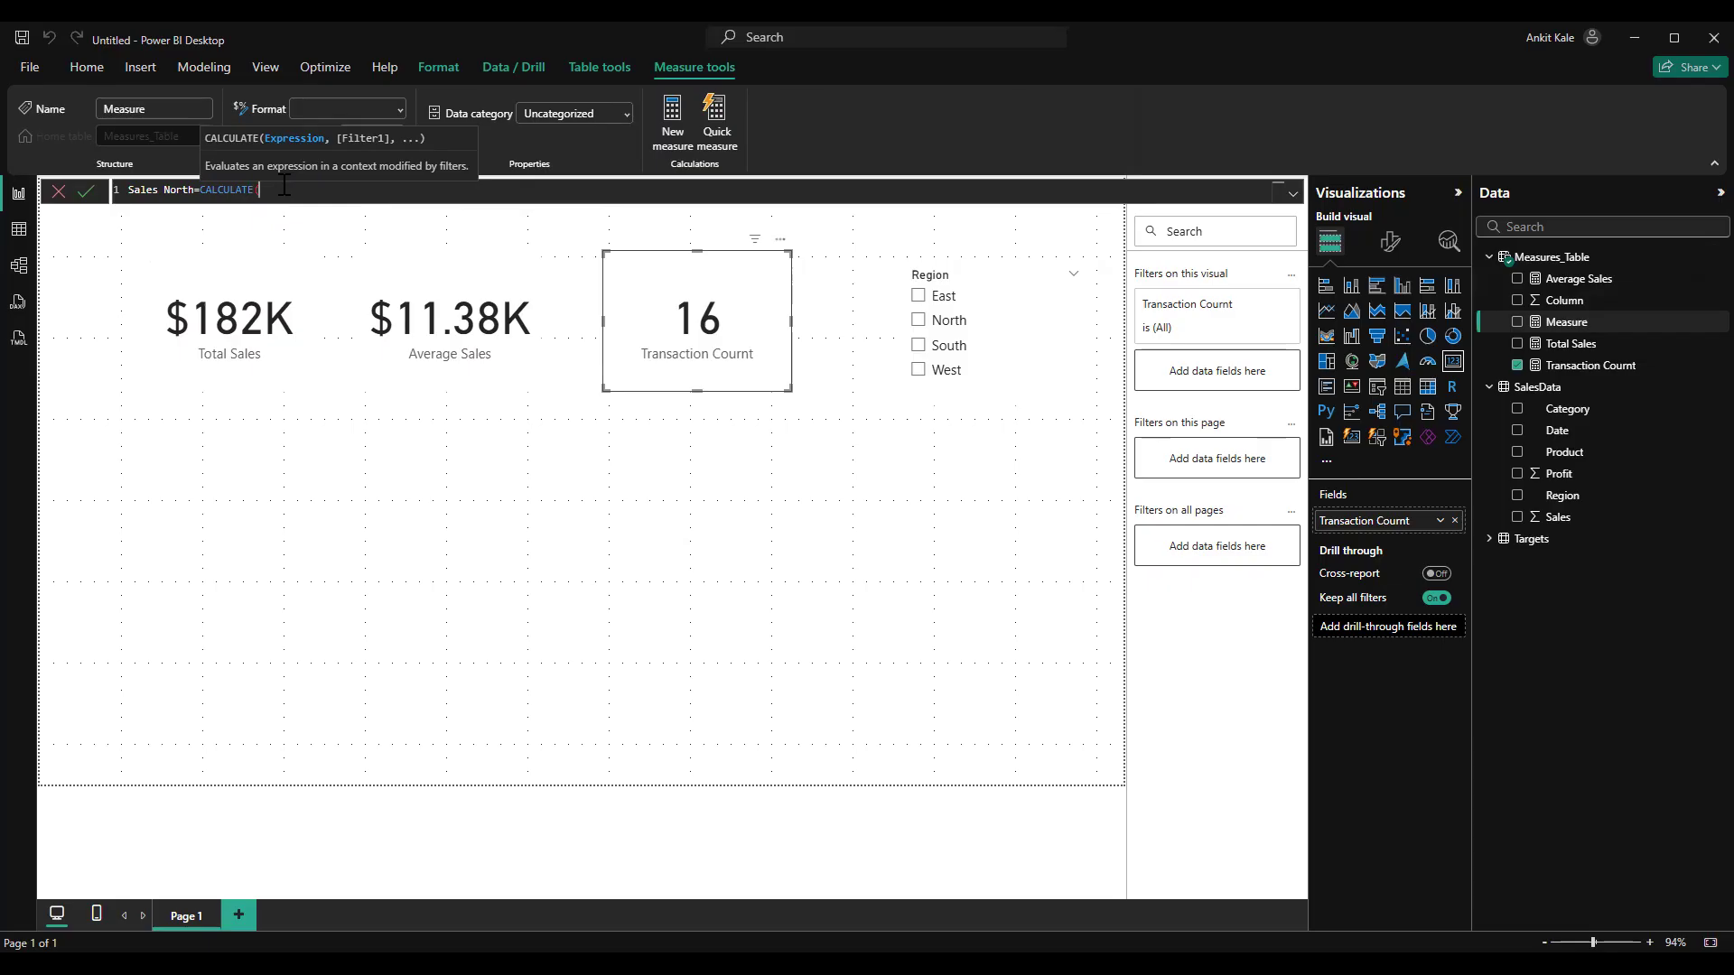
text(T)
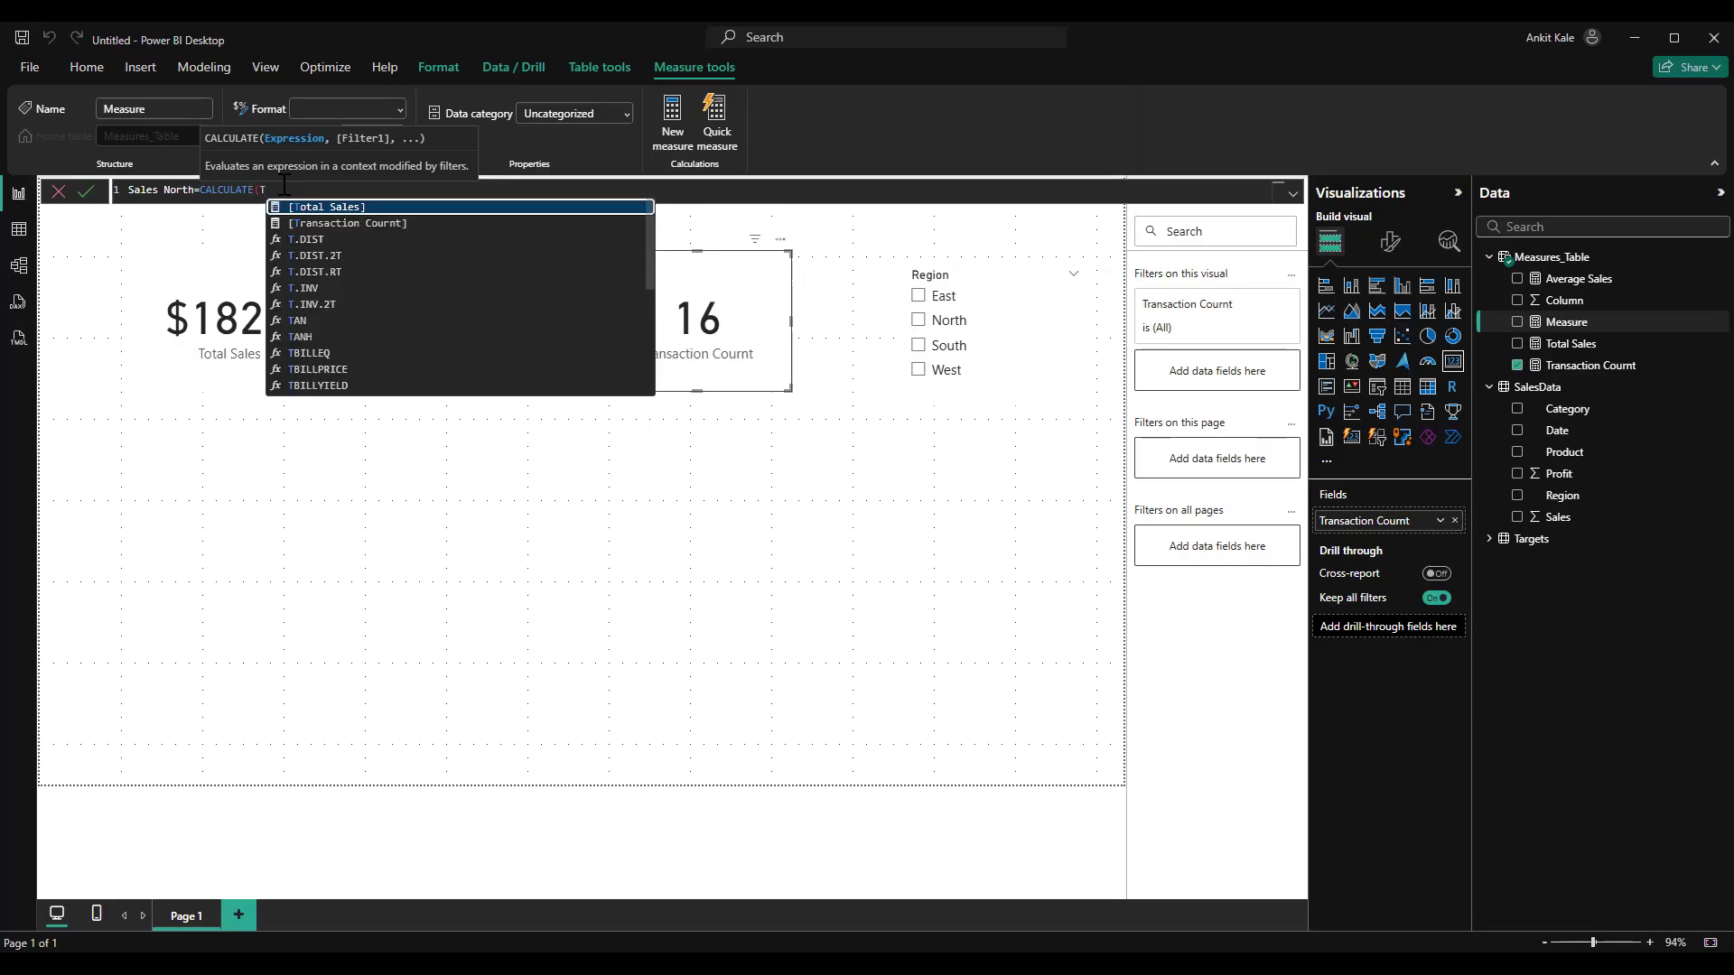
key(Tab)
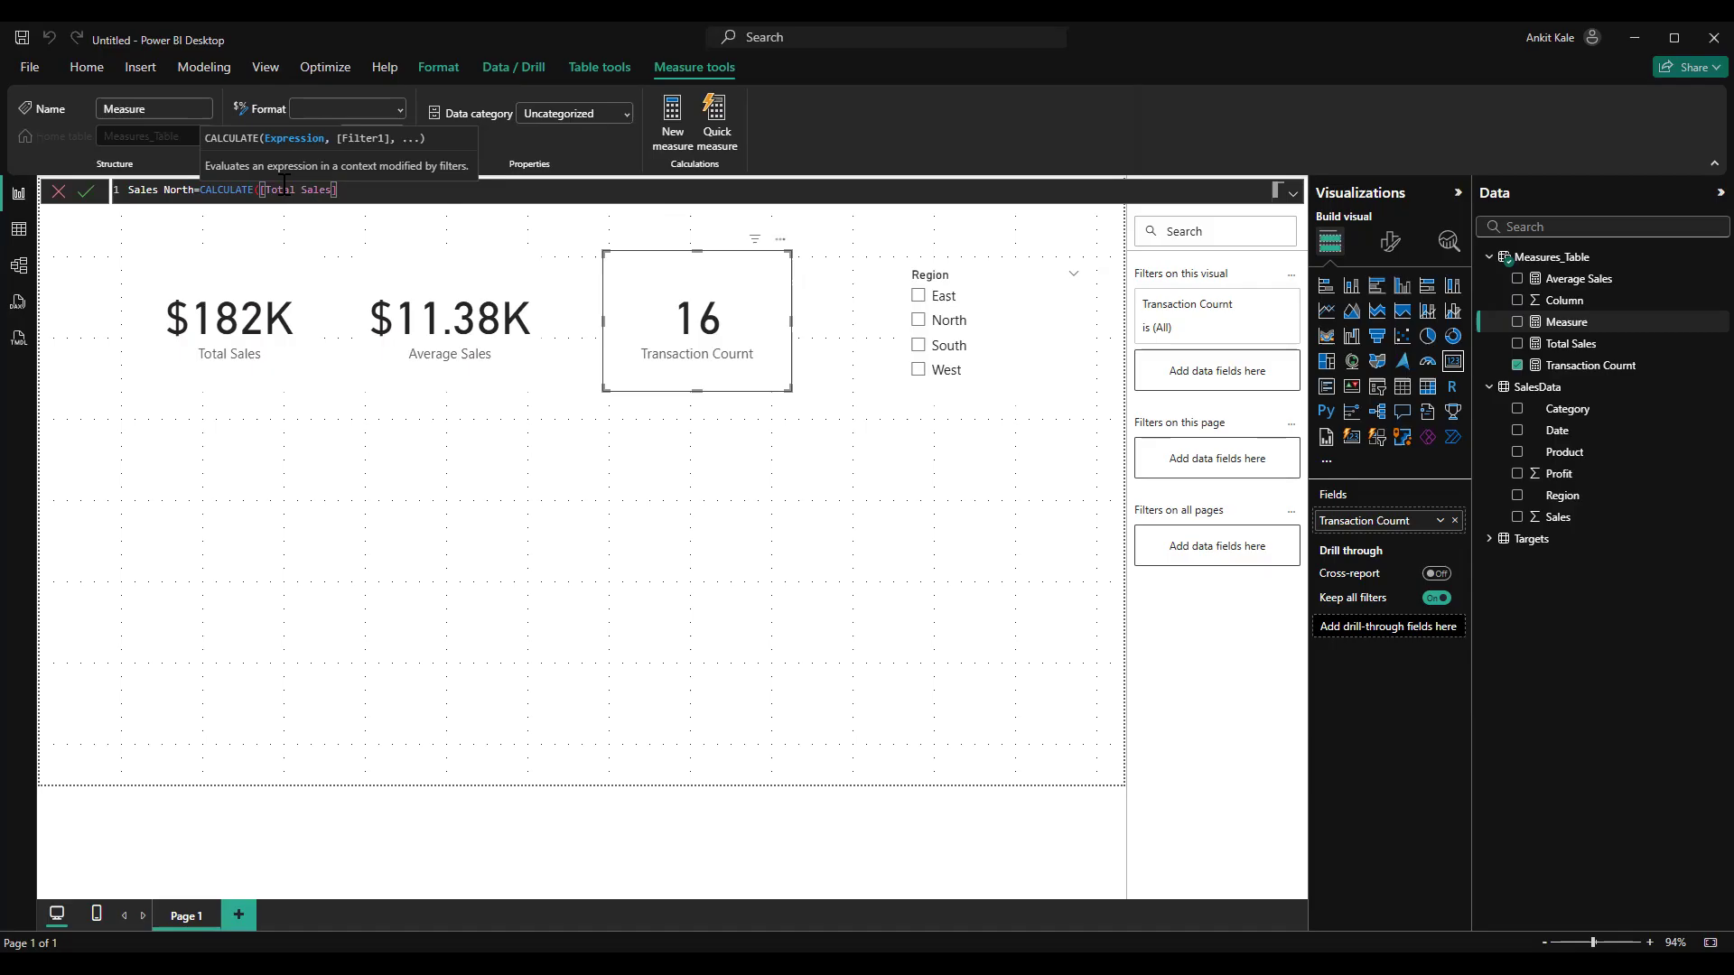
Complete the Sales North formula with the filter argument SalesData[Region]="North" and the closing bracket
text(,)
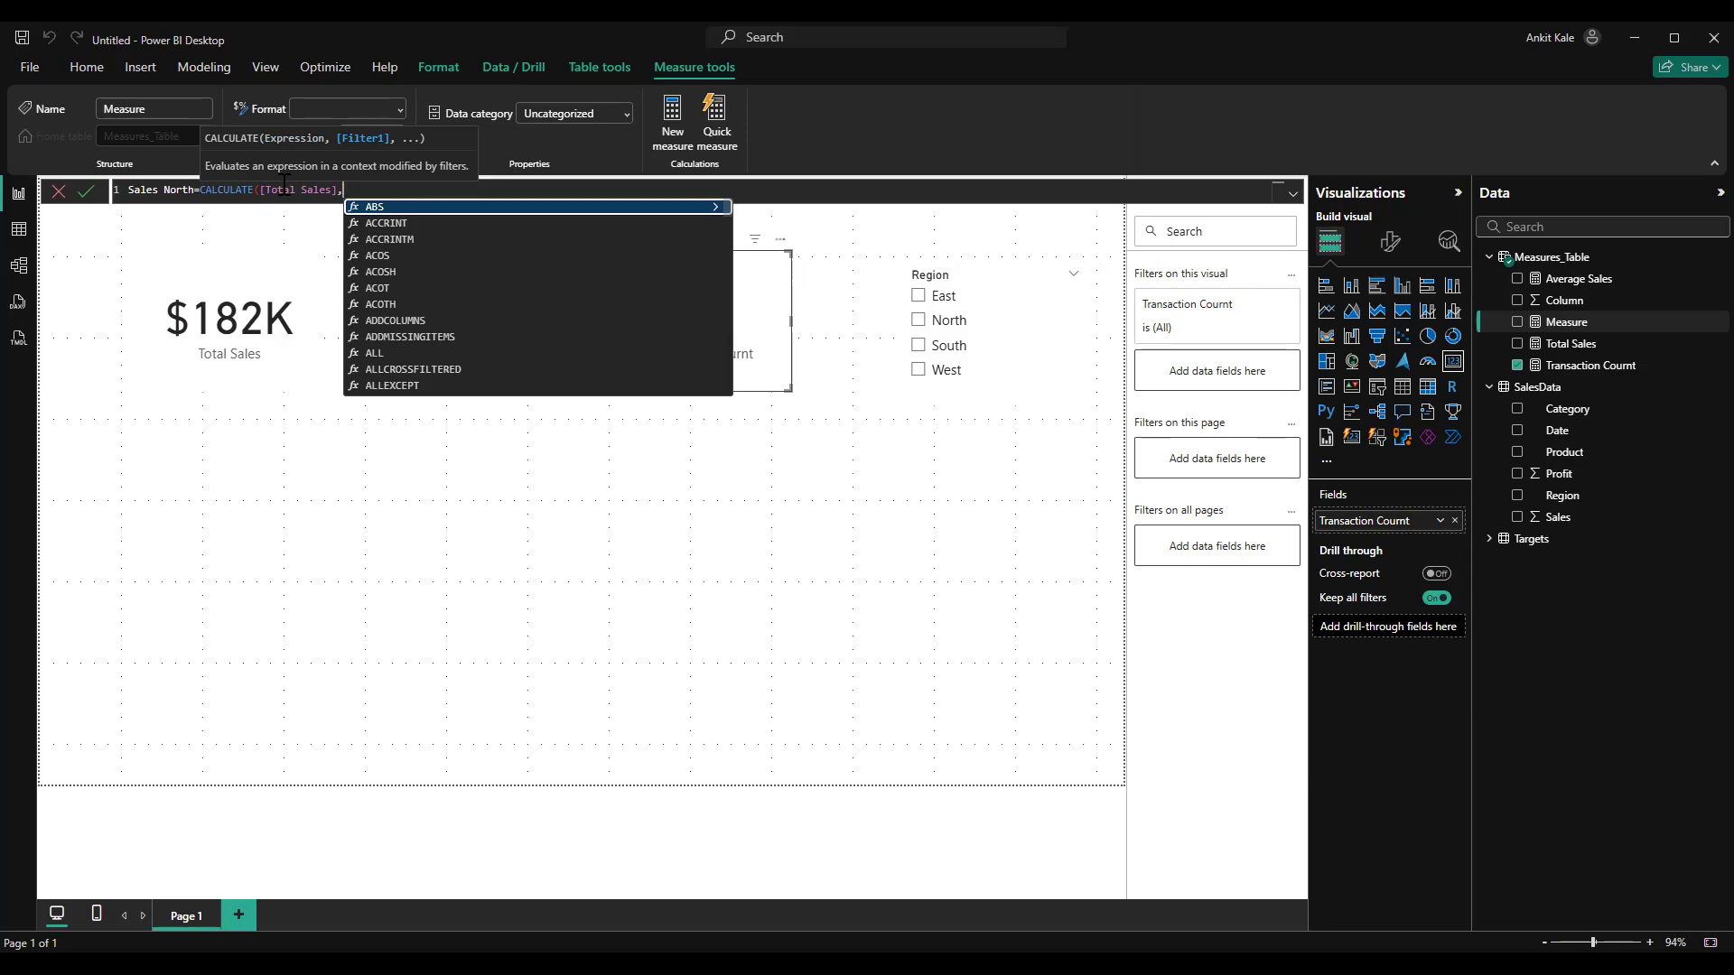
text(sal)
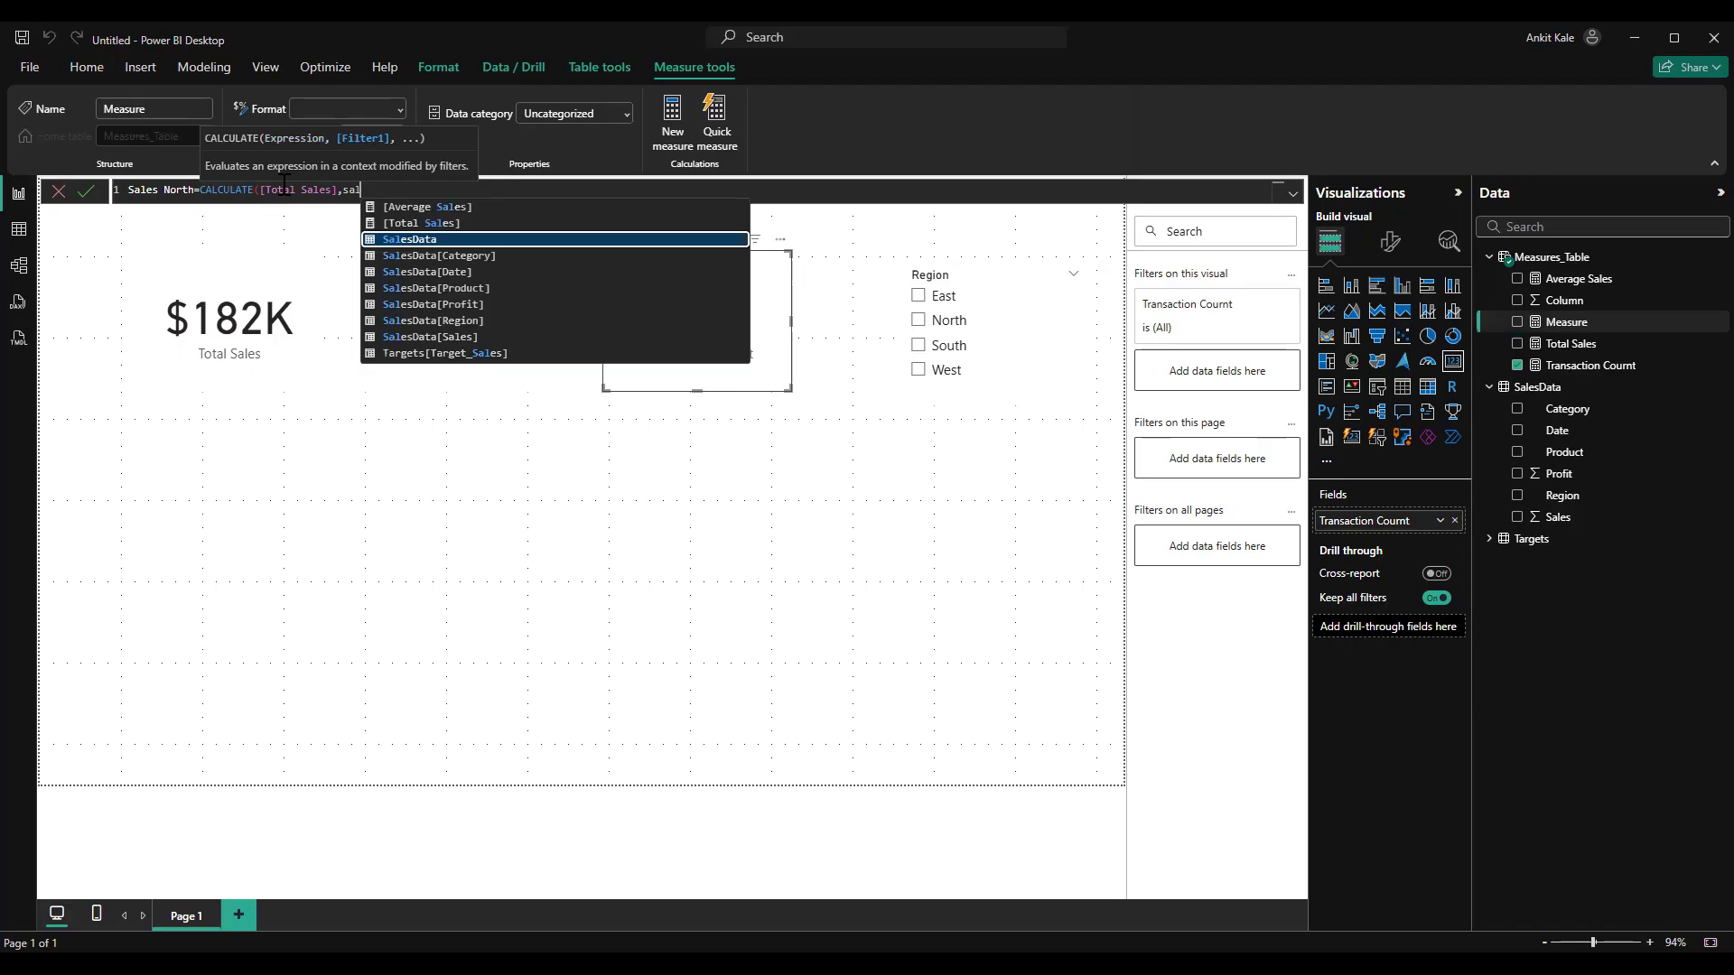
key(Down)
key(Down)
key(Down)
key(Down)
key(Down)
key(Tab)
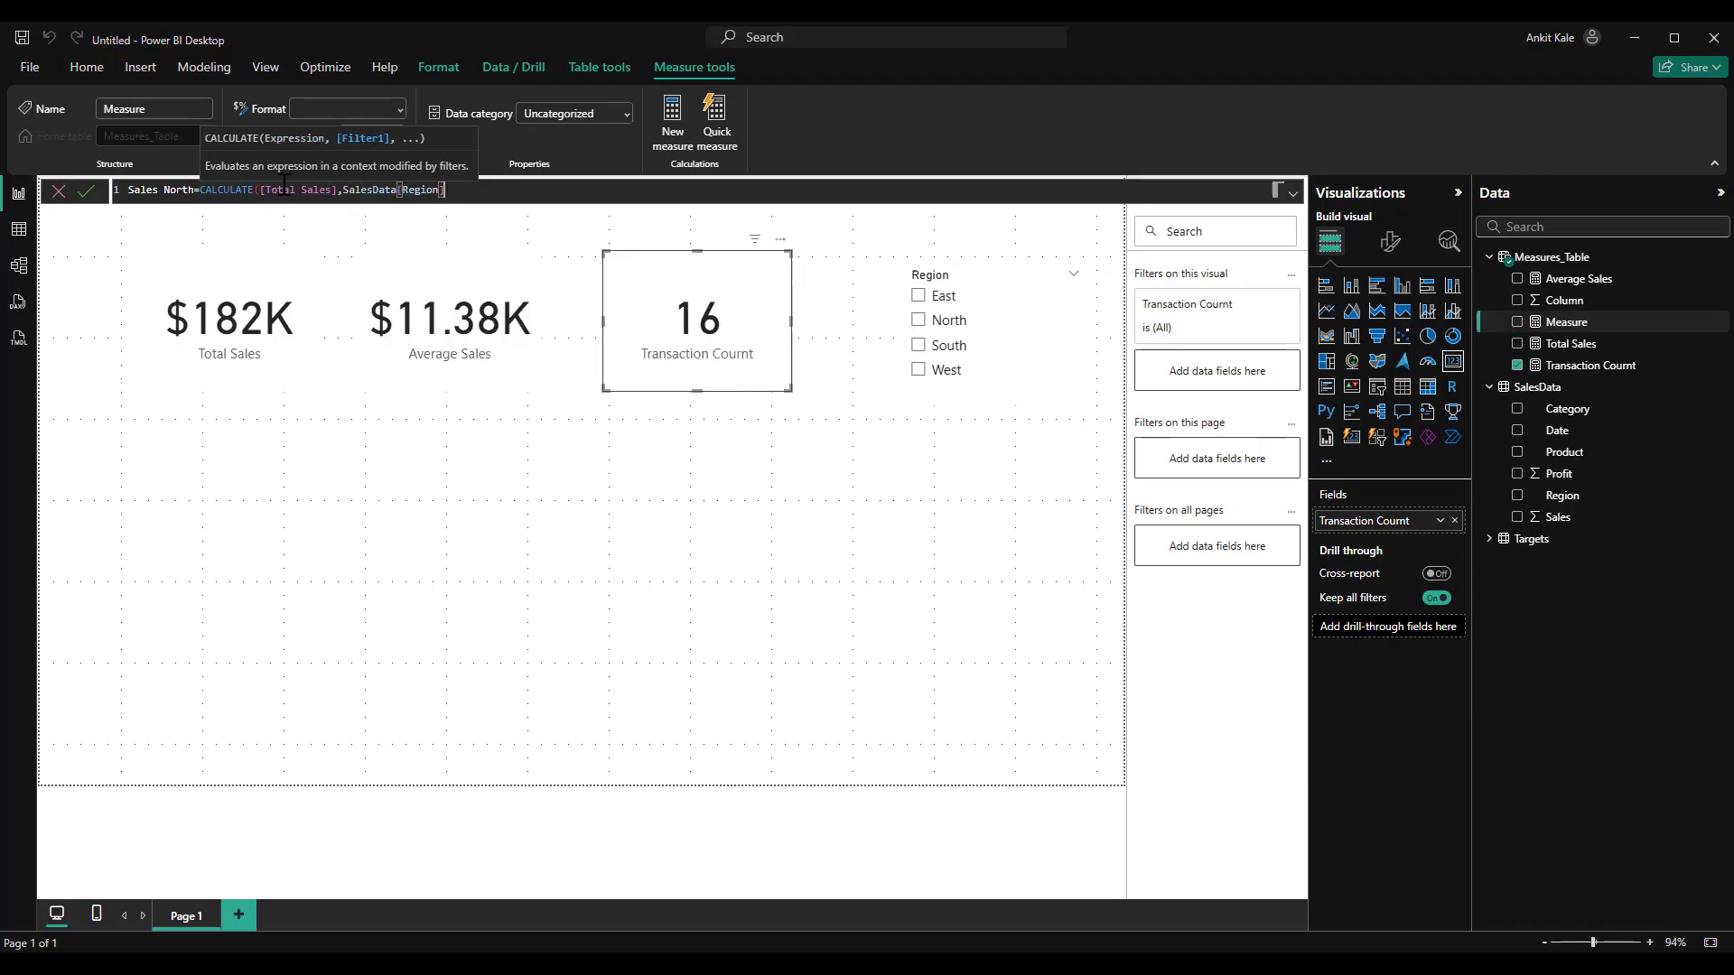
text(="North"))
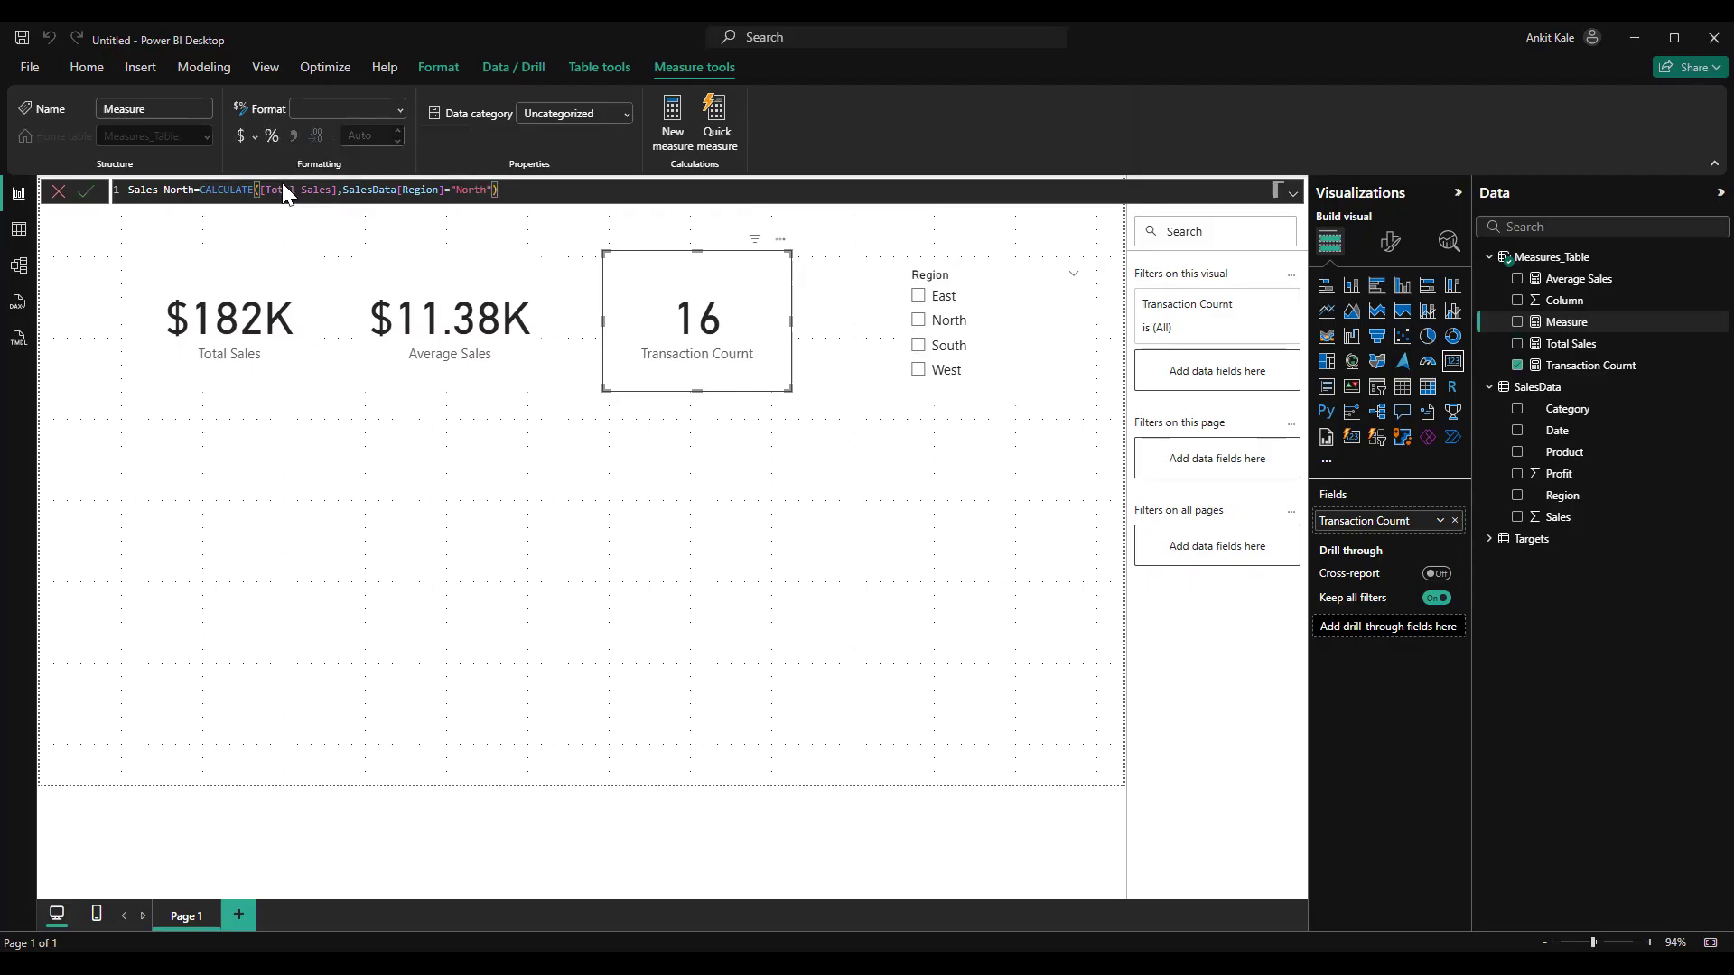
Commit the Sales North measure and show it in a new card below the Total Sales card
key(Return)
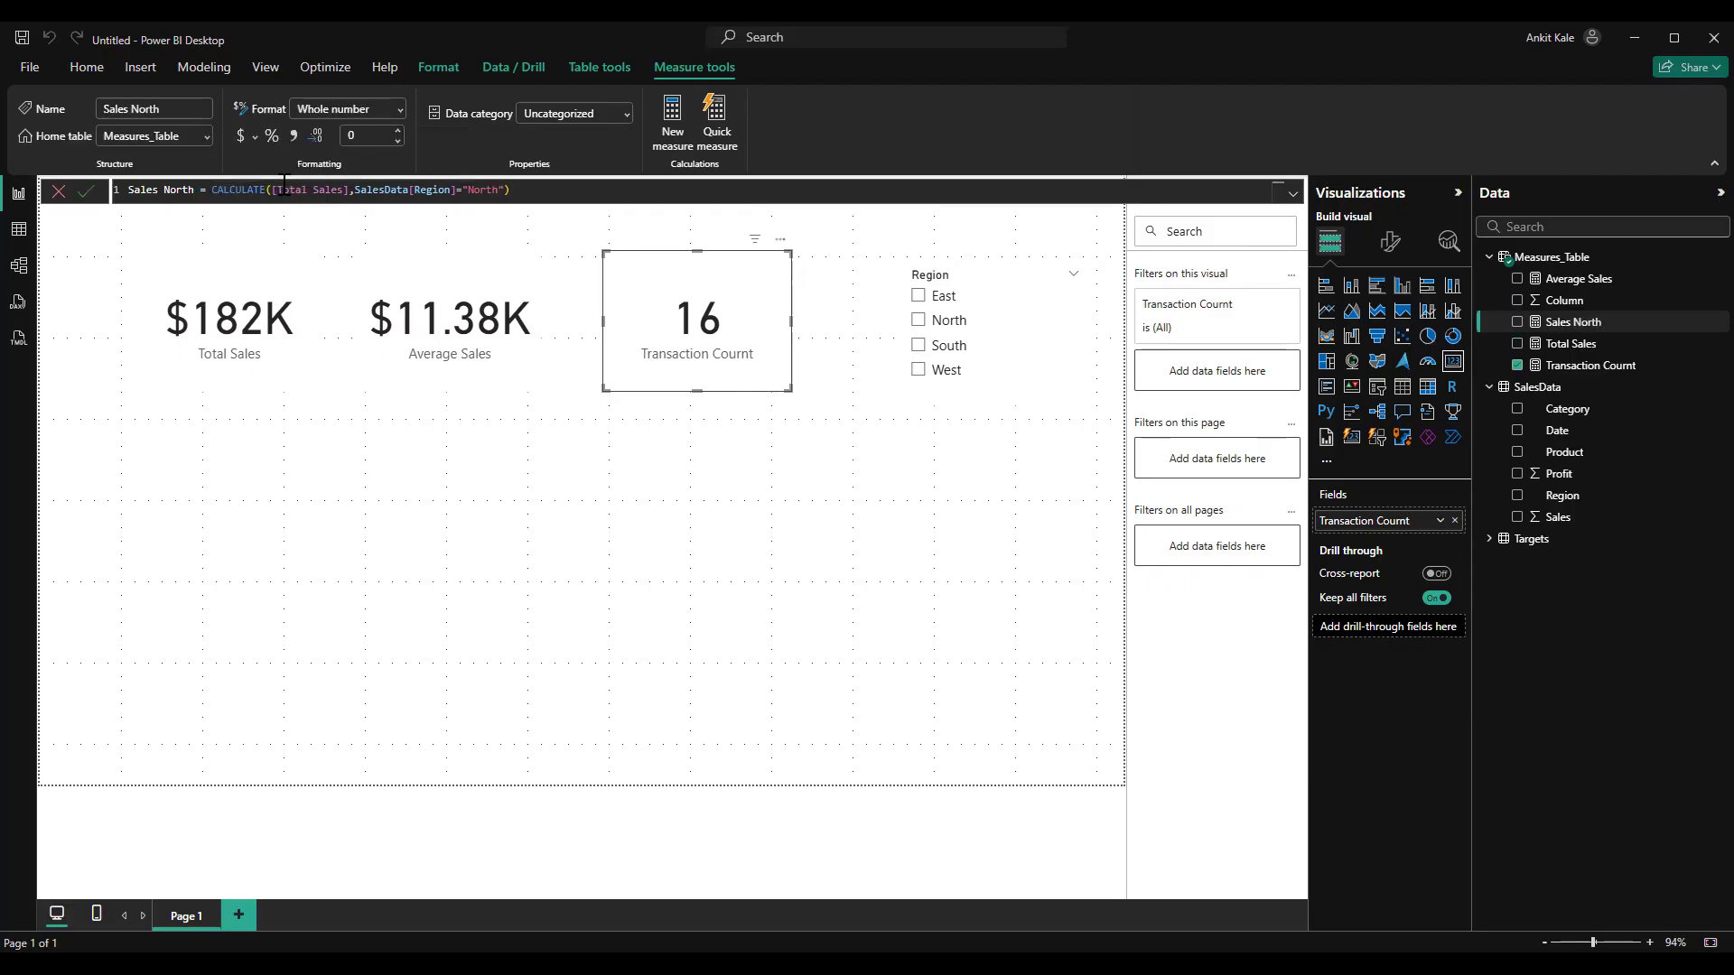
click(500, 515)
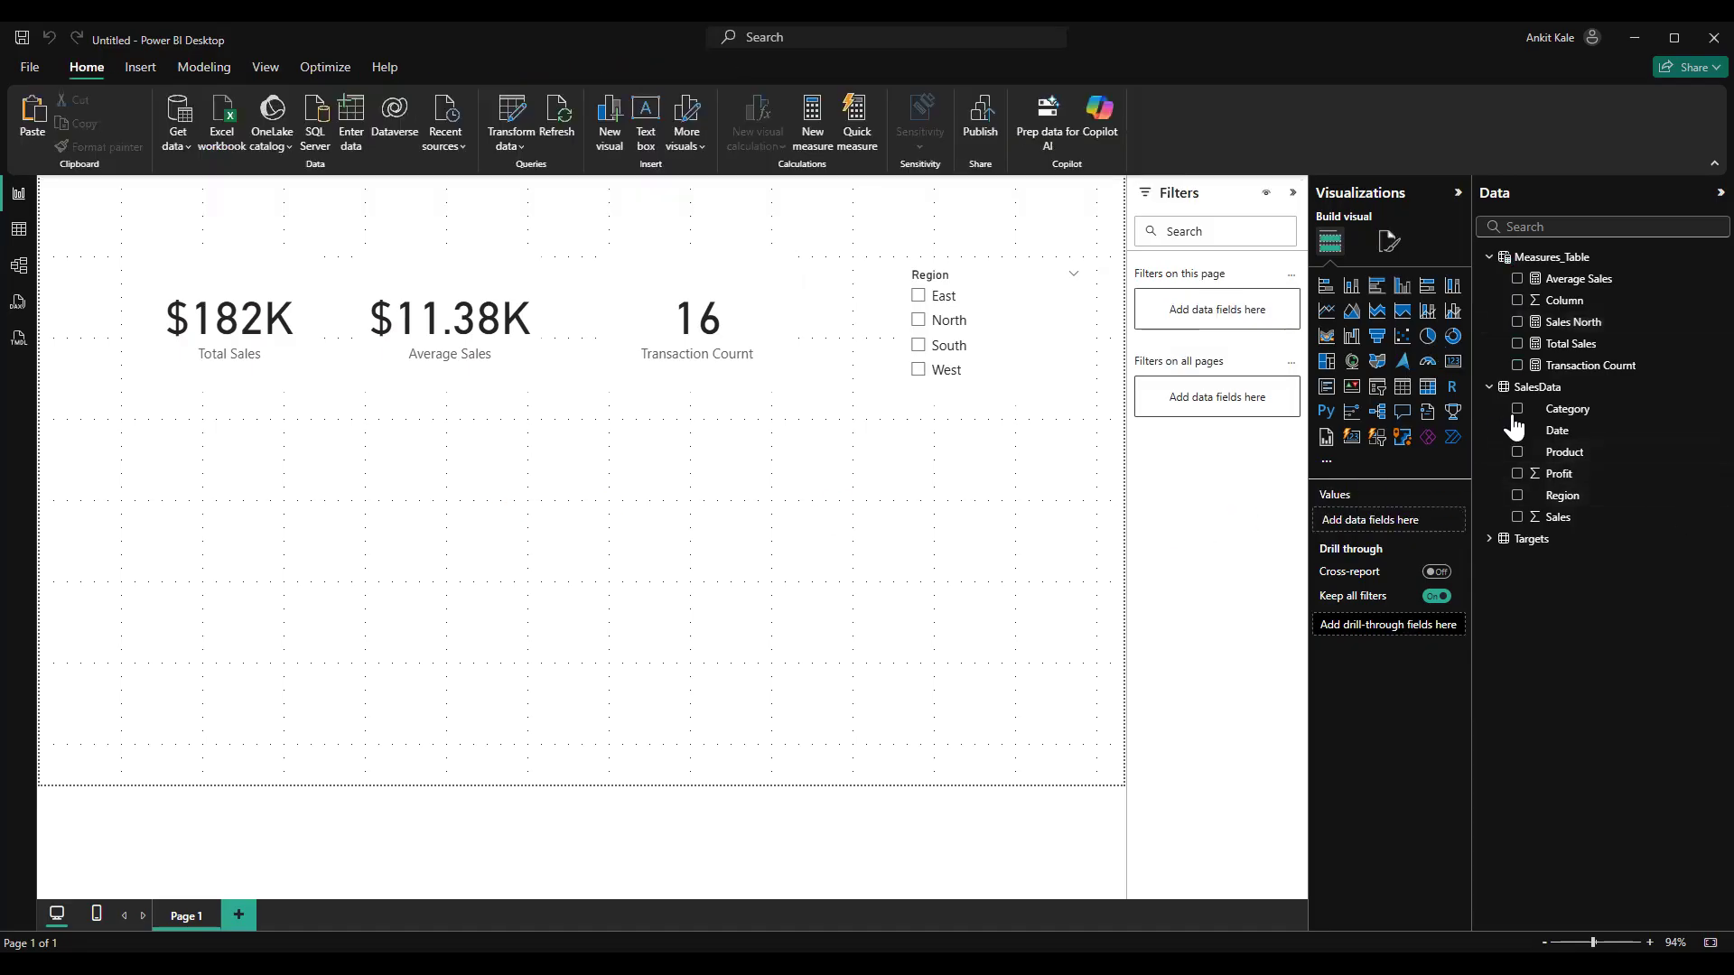
click(1517, 343)
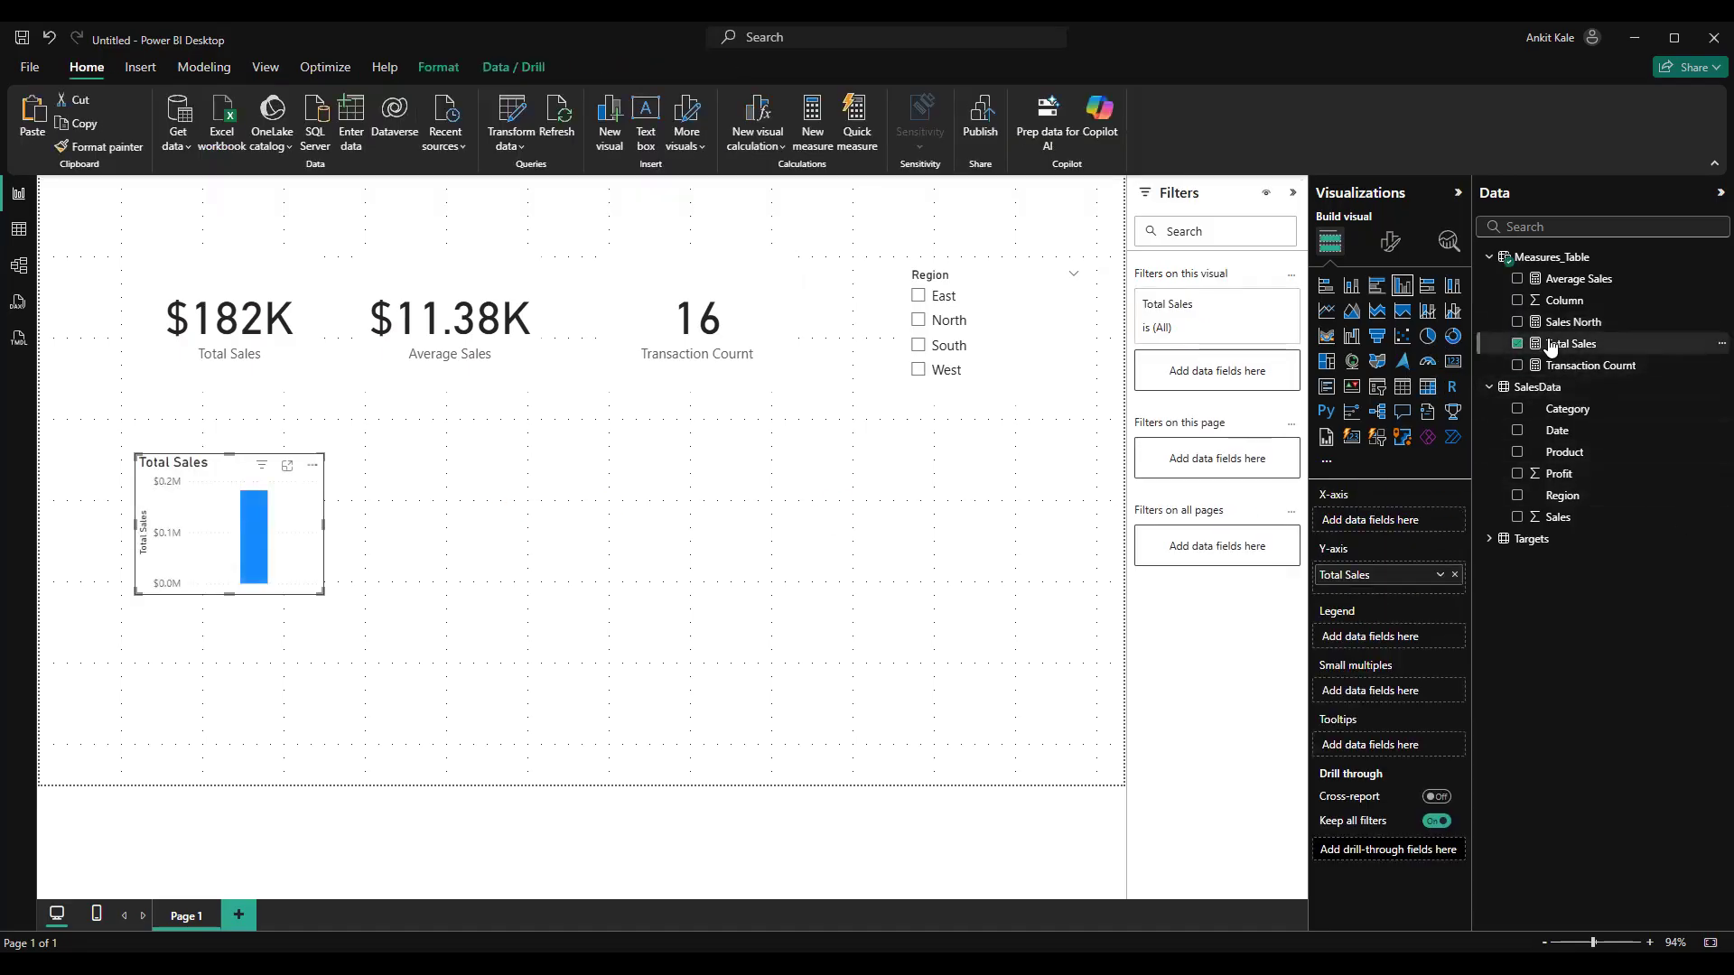
drag(1555, 321, 1452, 361)
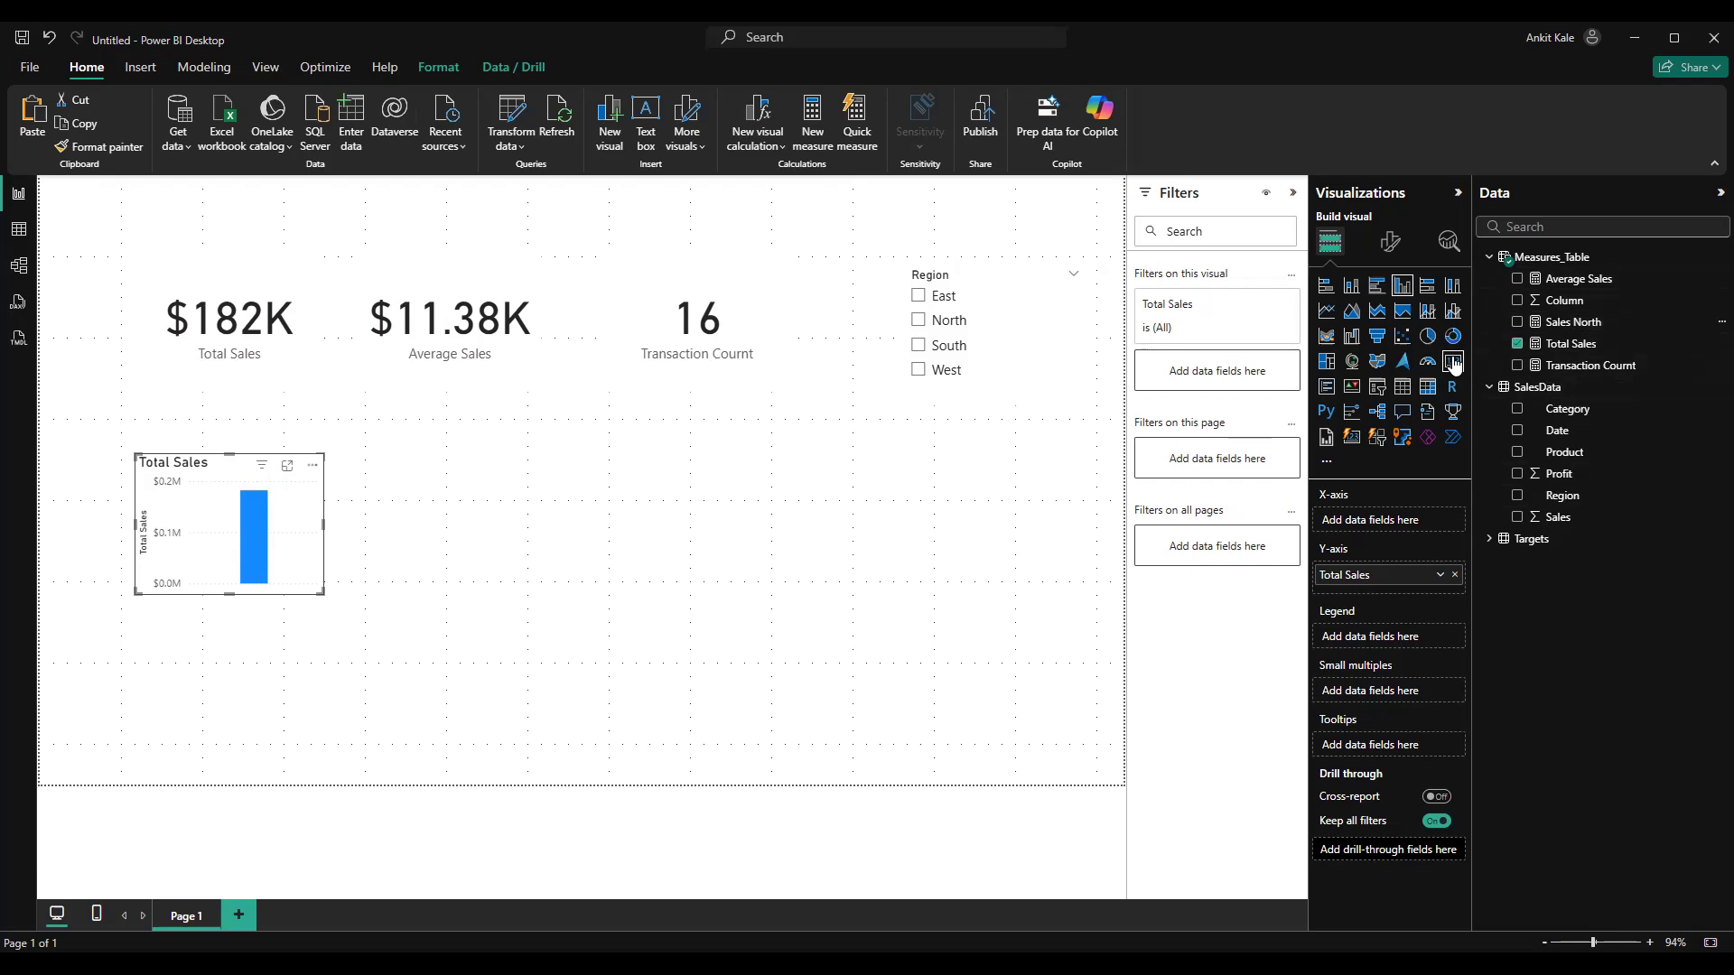
click(1452, 361)
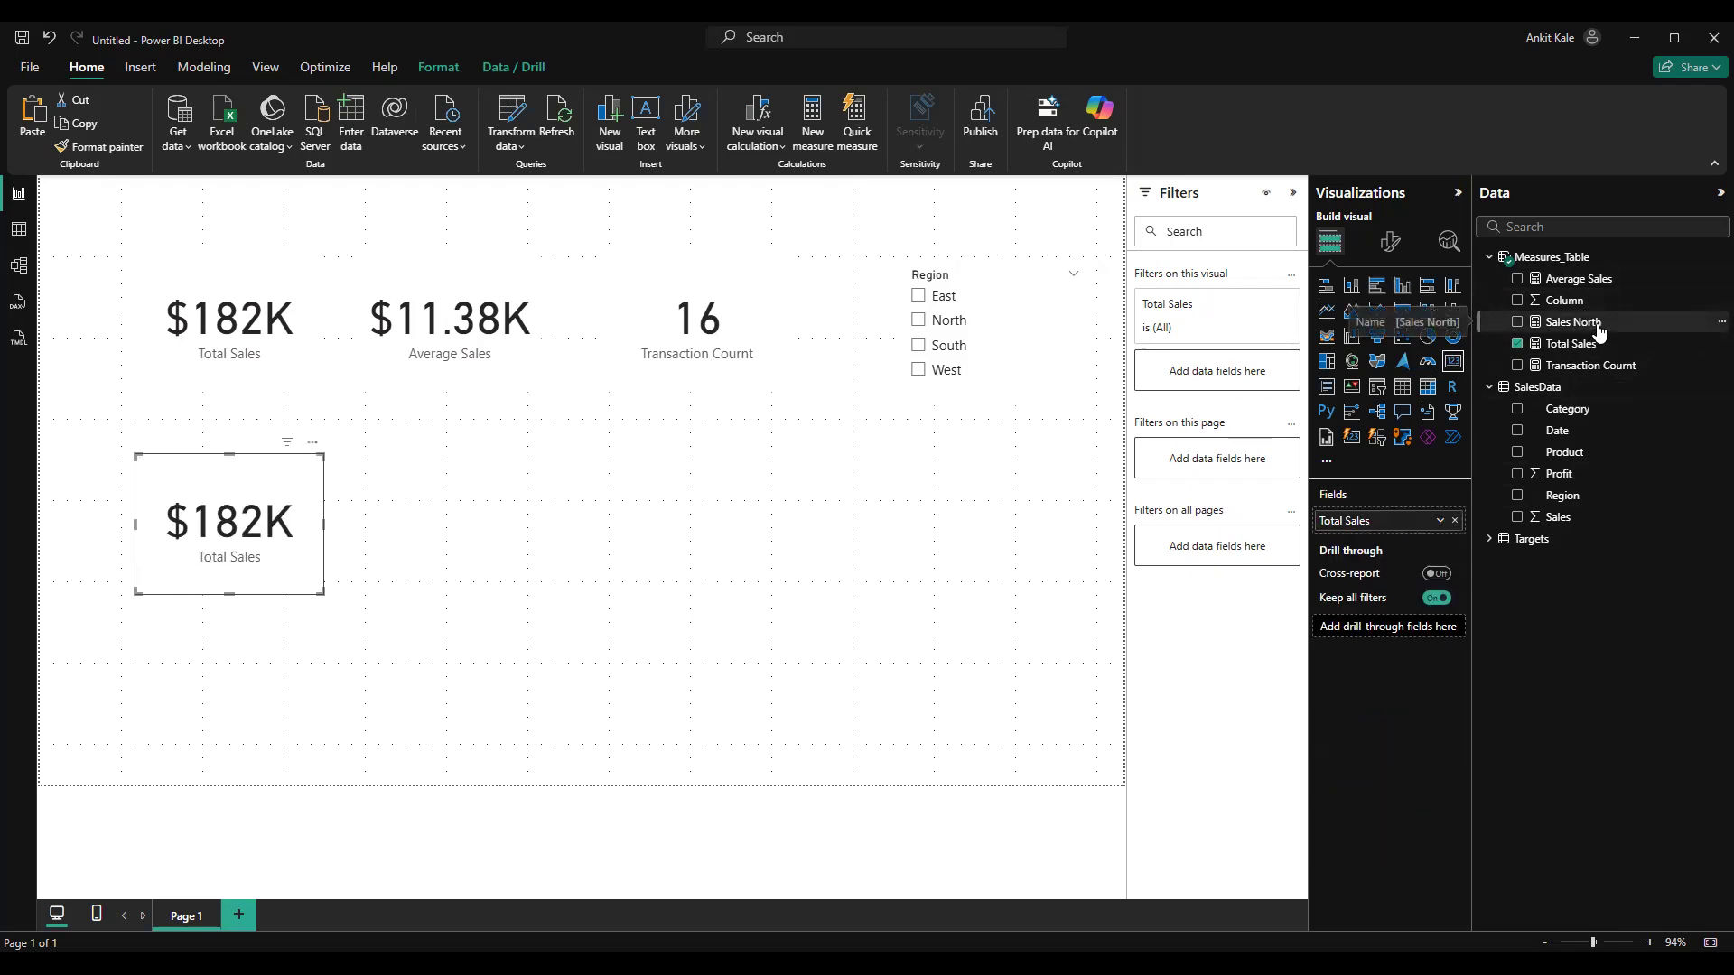
drag(1522, 539, 1388, 520)
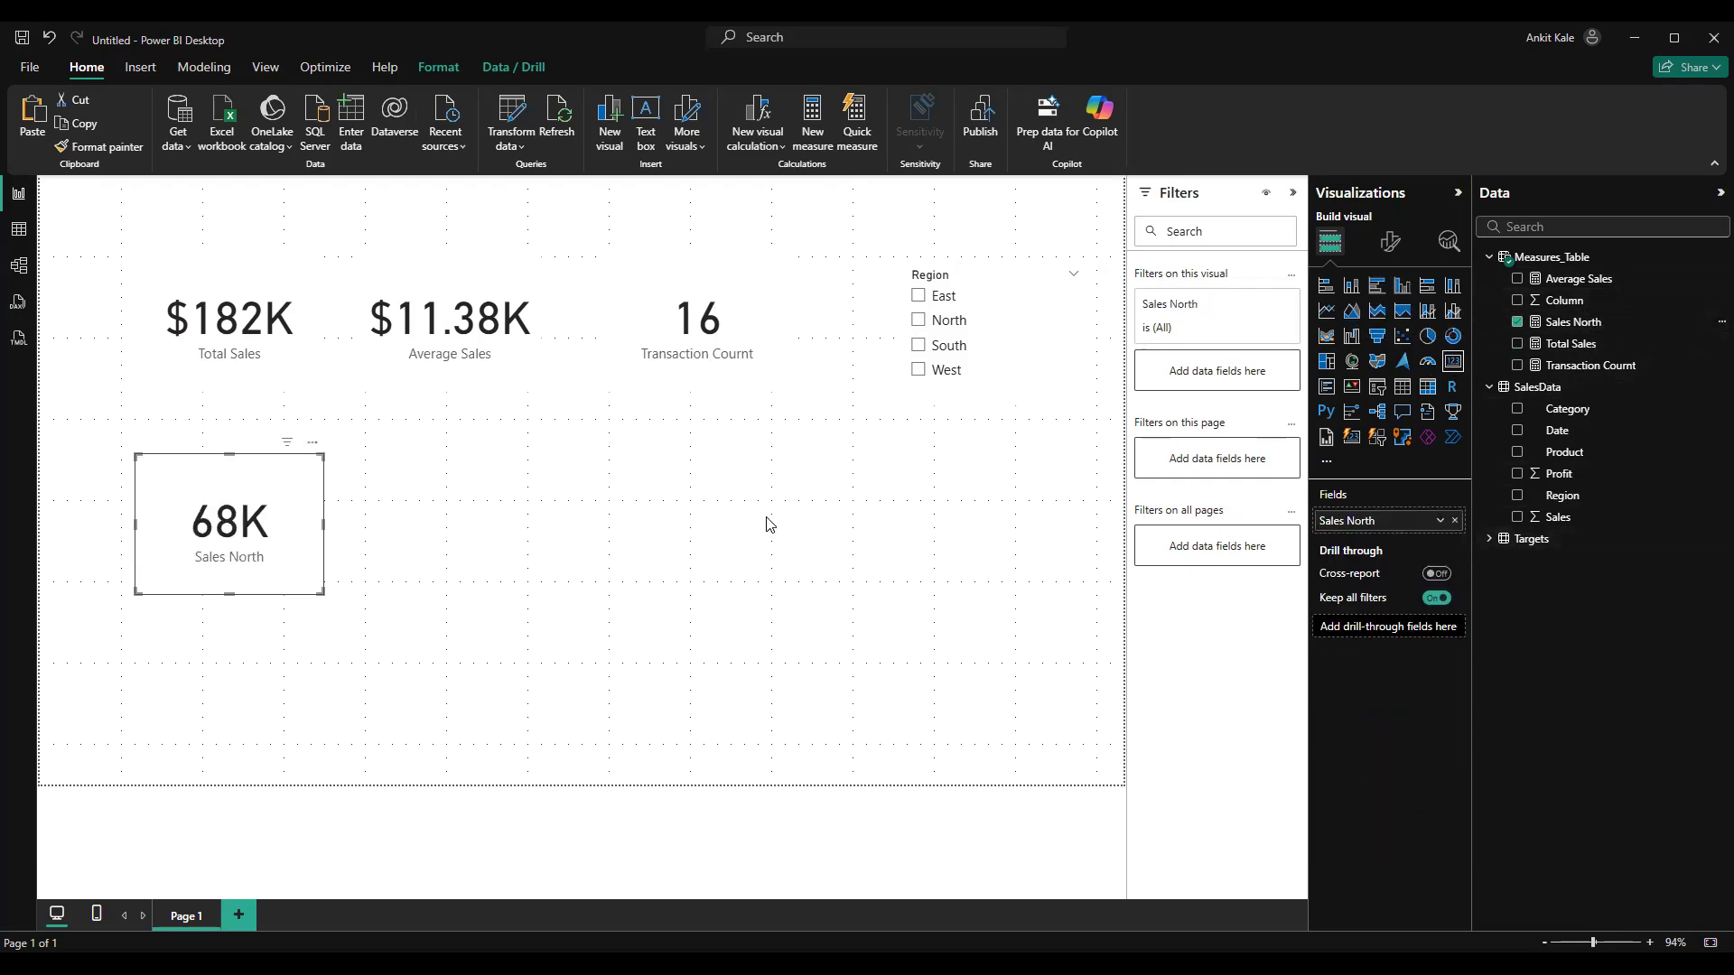
Filter the report to North with the Region slicer and format the Sales North measure as Currency with Auto decimal places
click(919, 322)
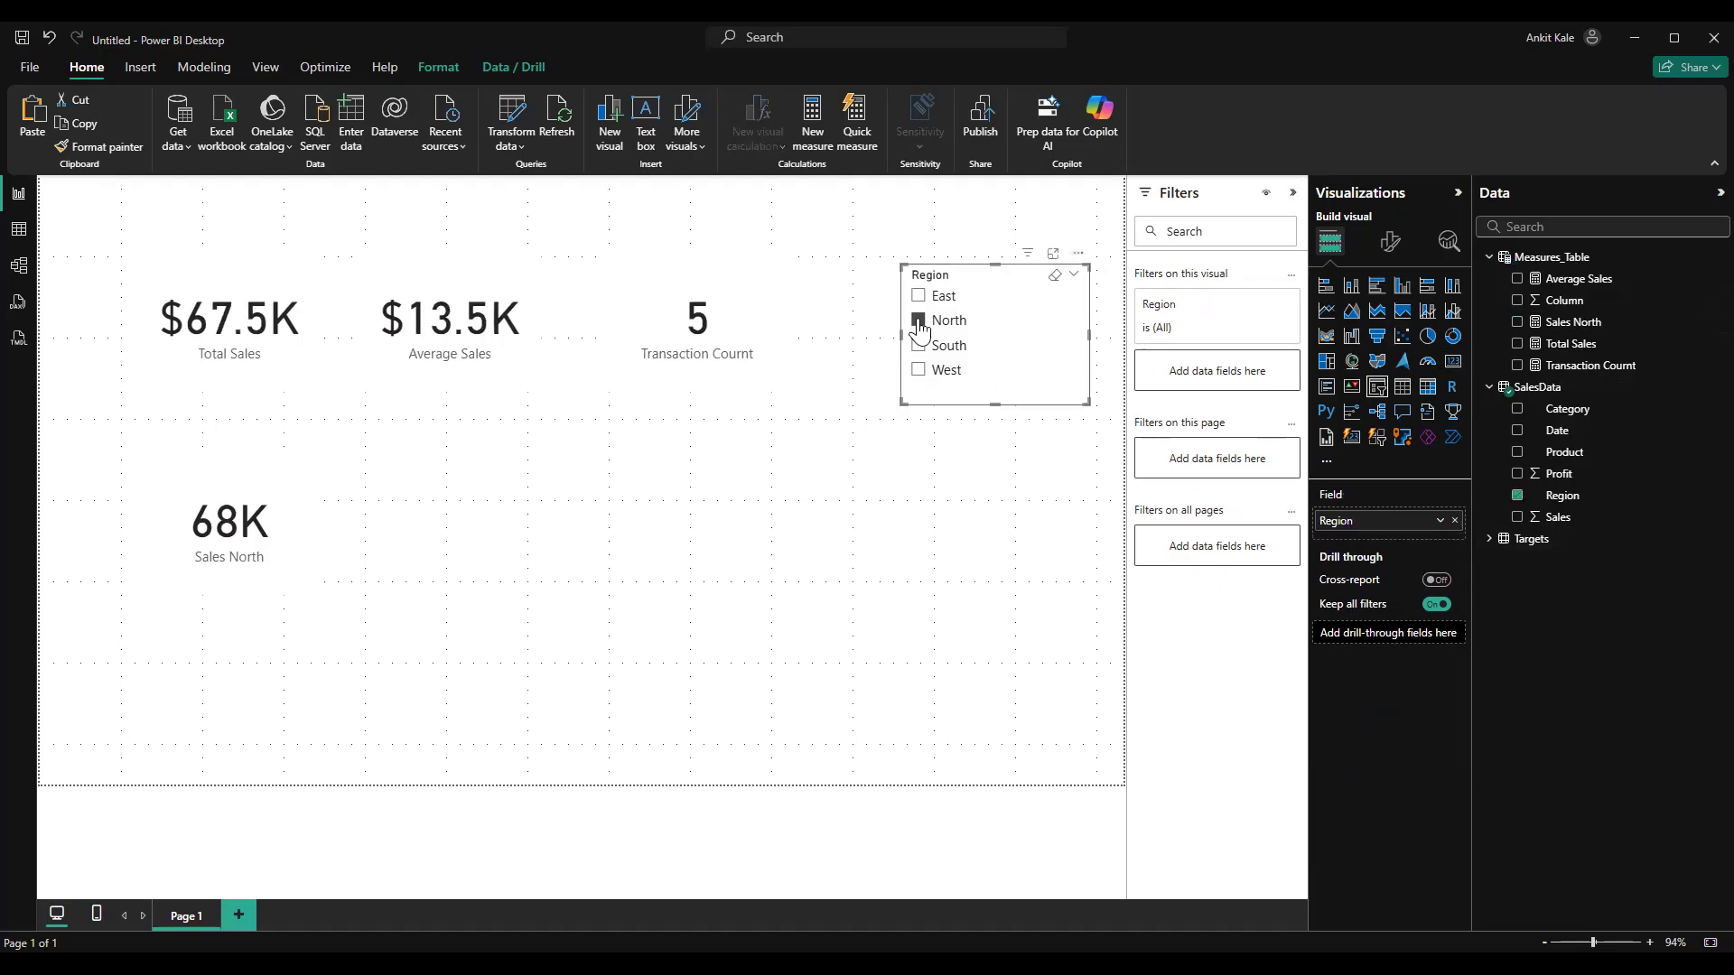
click(274, 506)
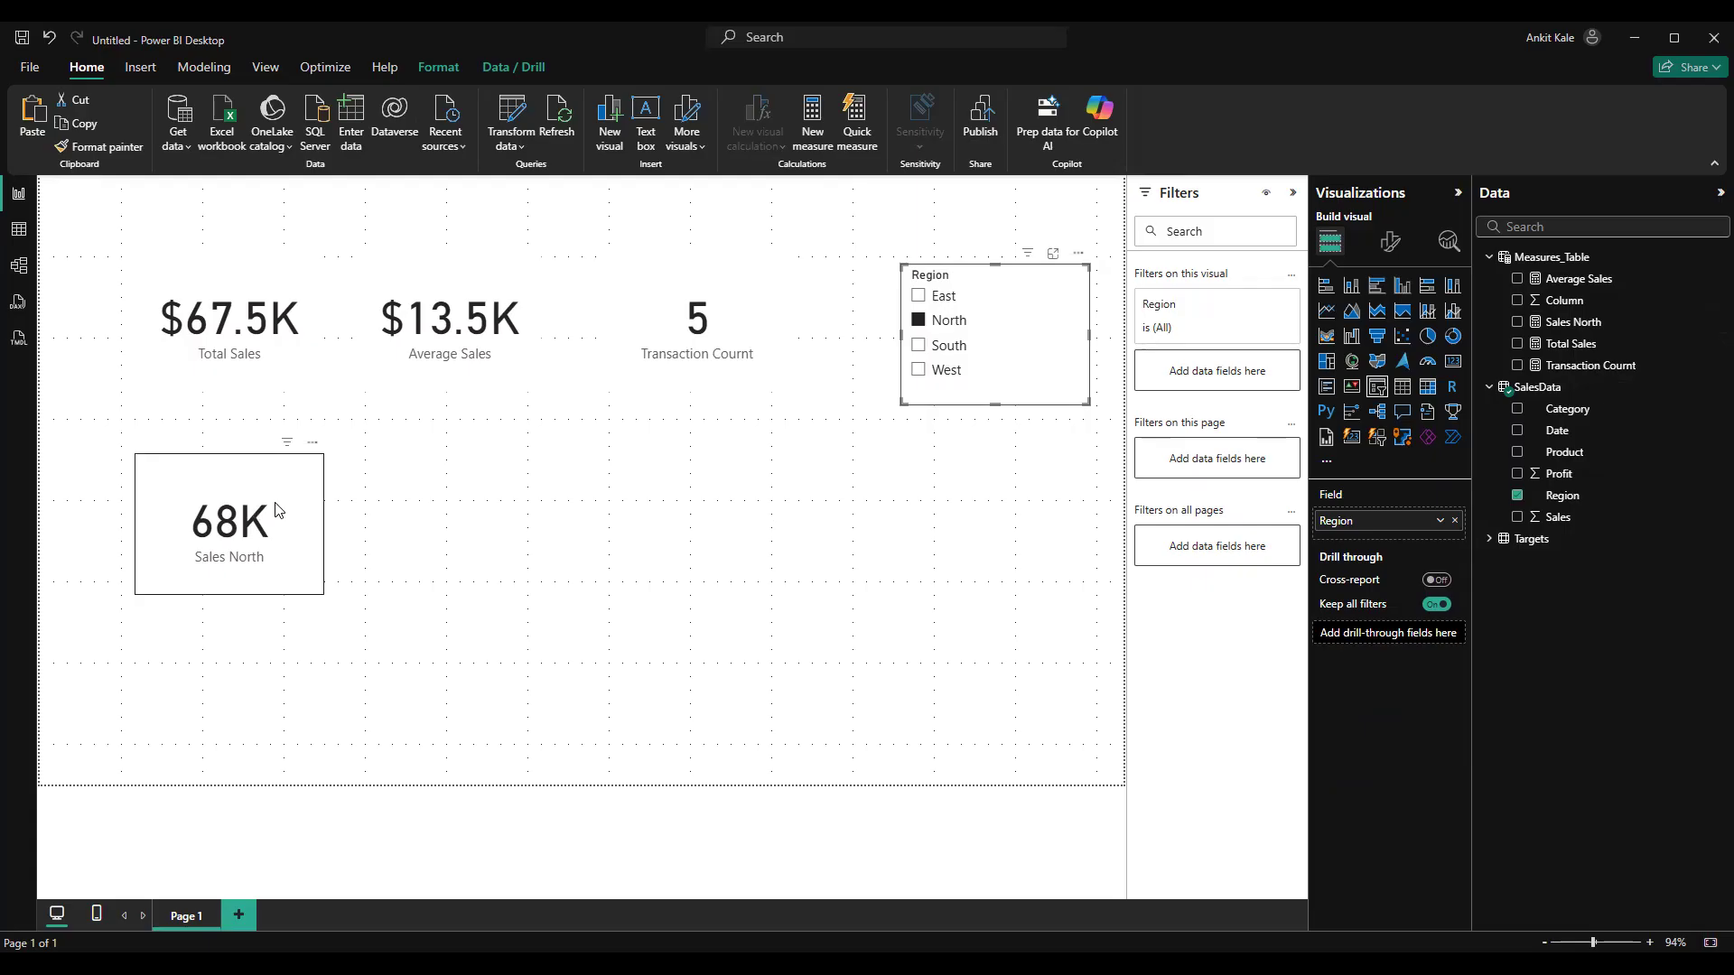
click(1575, 324)
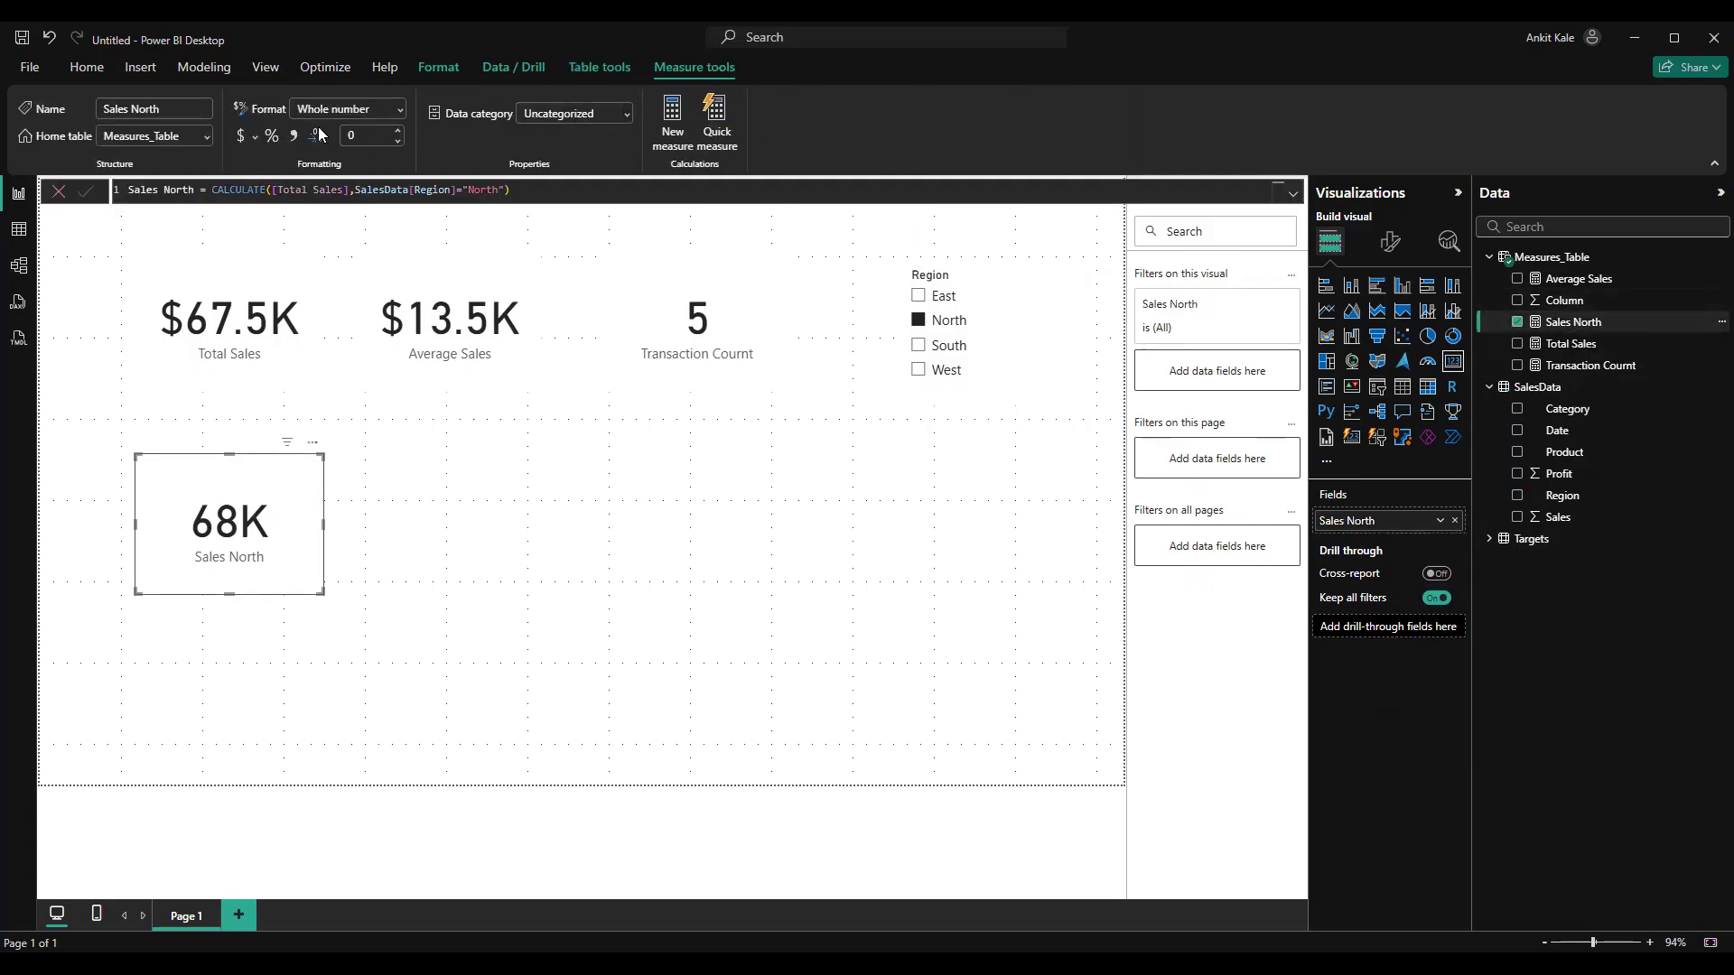
click(364, 135)
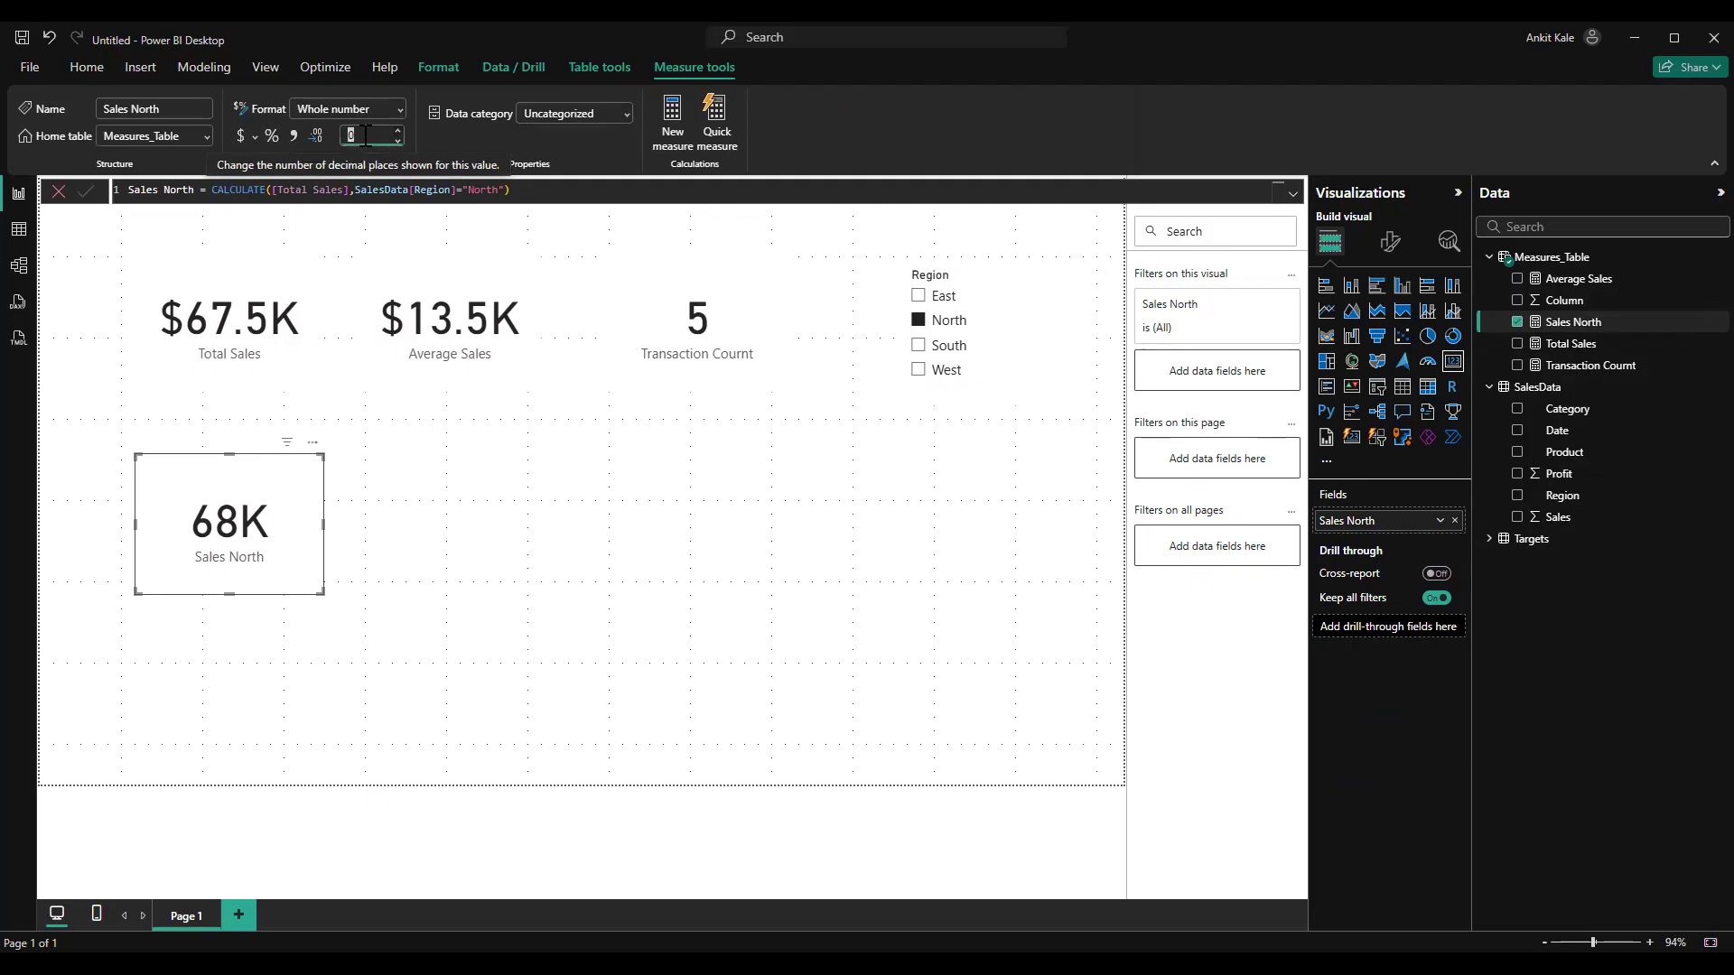
text(1)
key(Return)
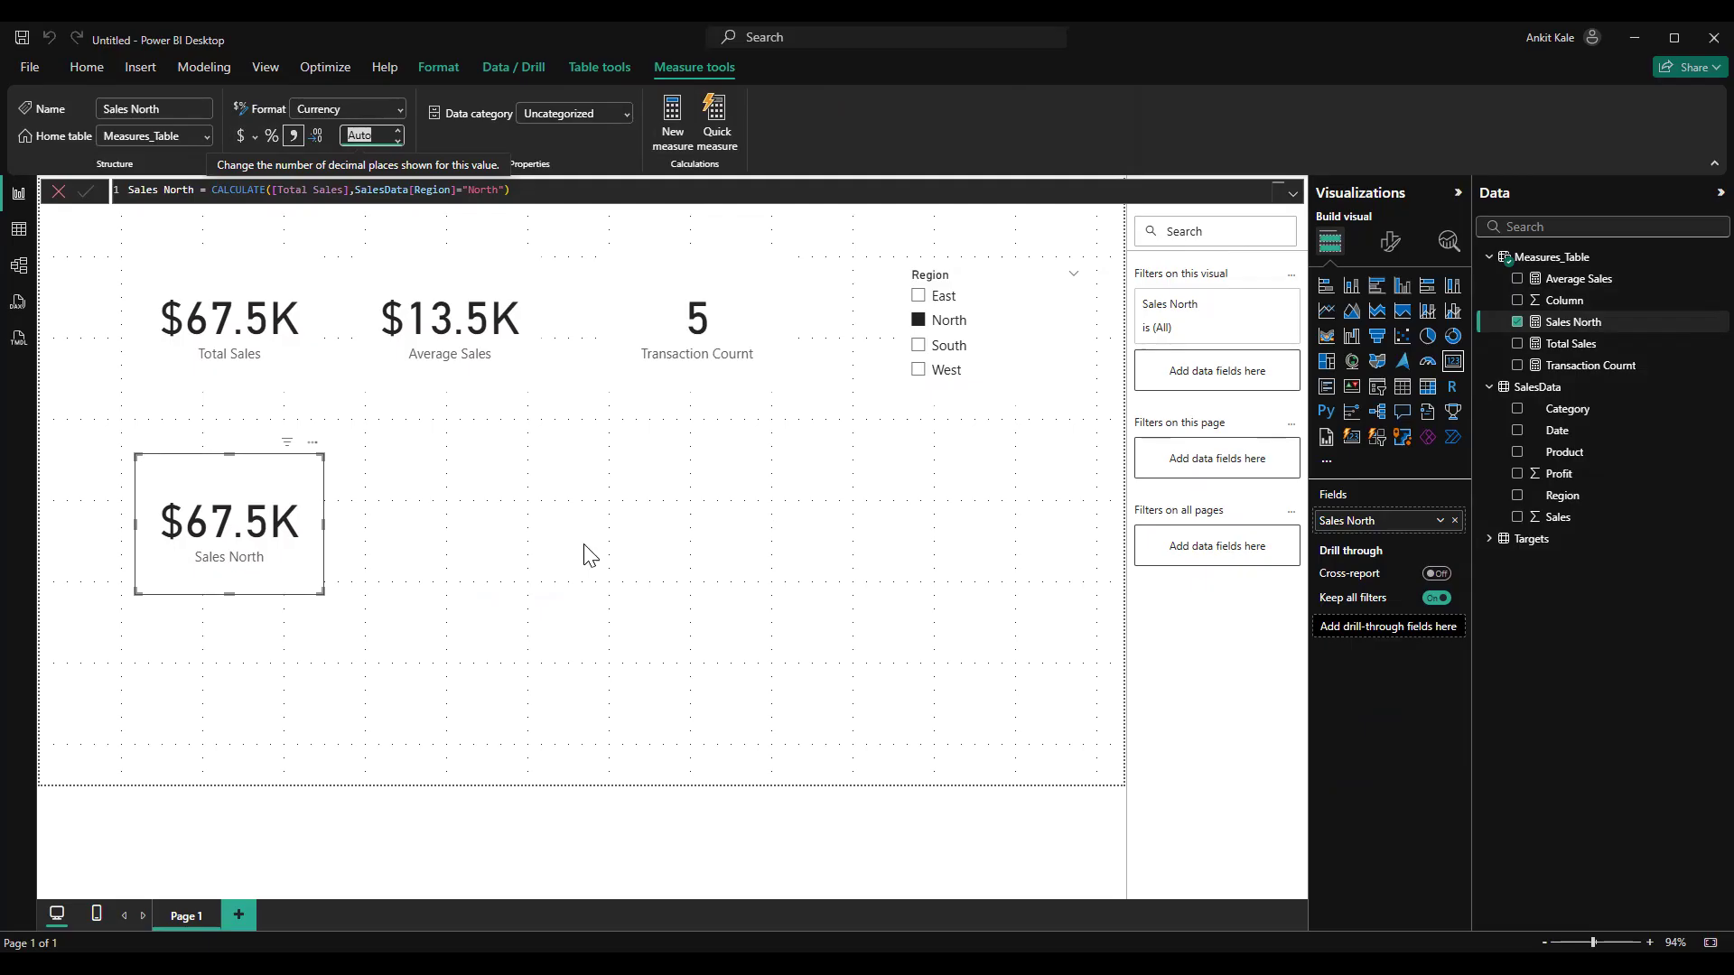
Remove the Sales North card from the report page
click(313, 443)
click(390, 492)
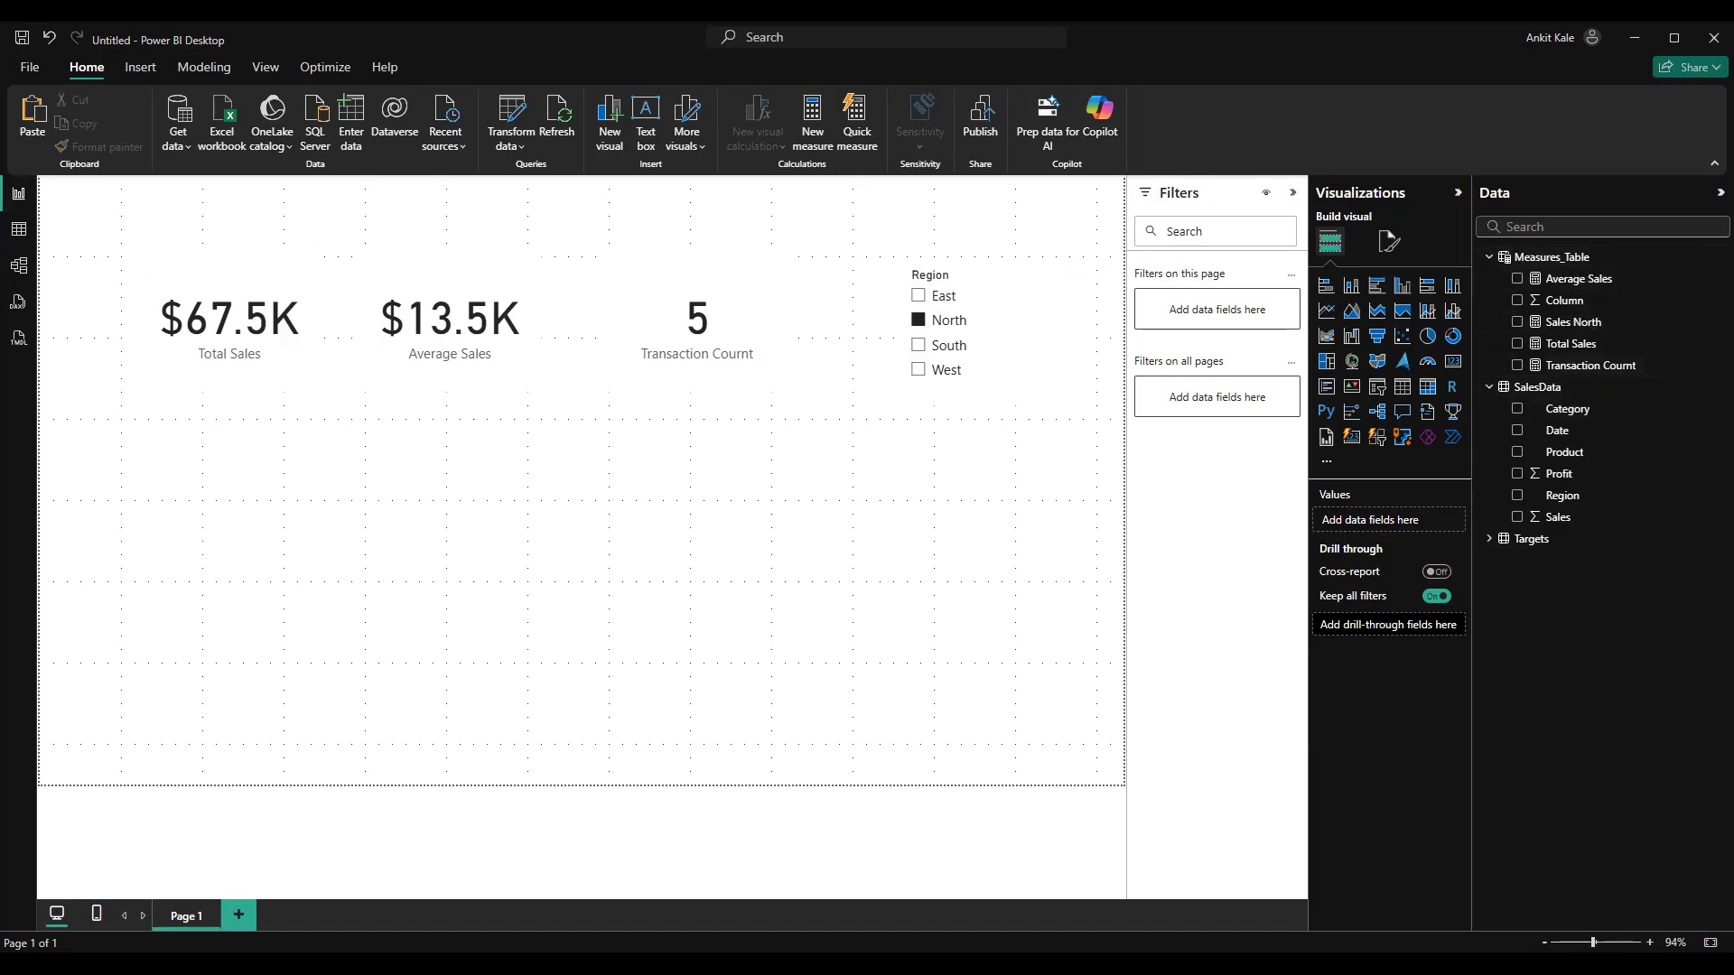
Check the SalesData rows in Table view, return to the report and clear North from the Region slicer
click(19, 230)
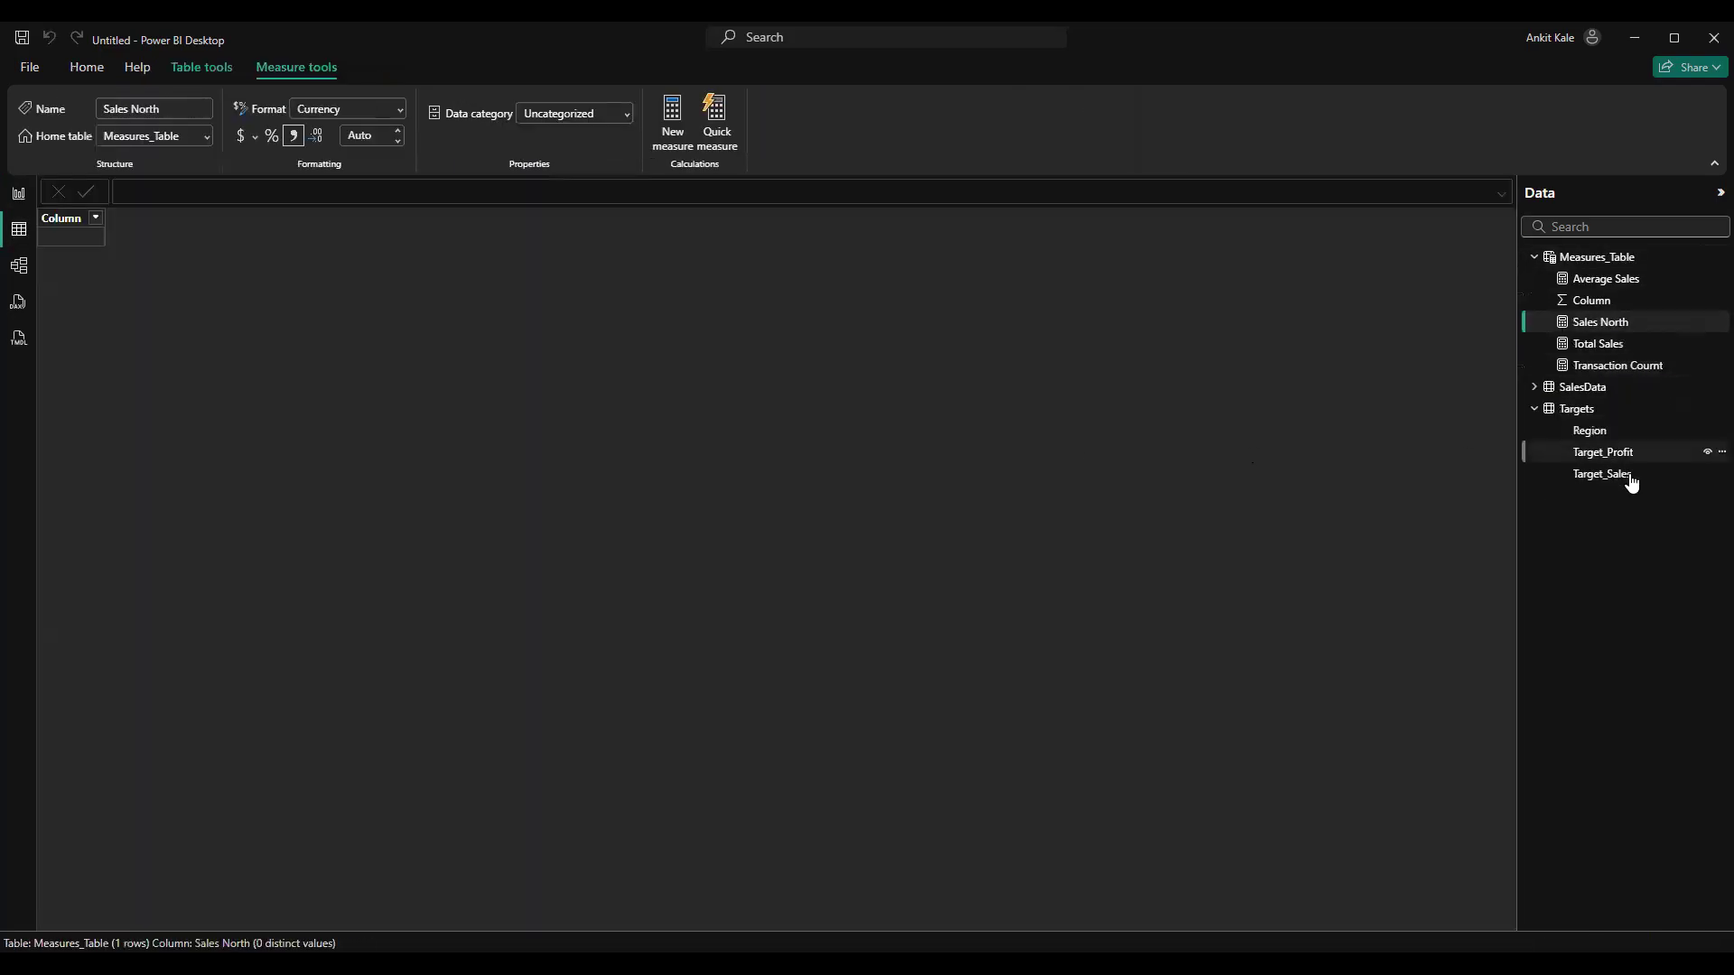
click(1592, 389)
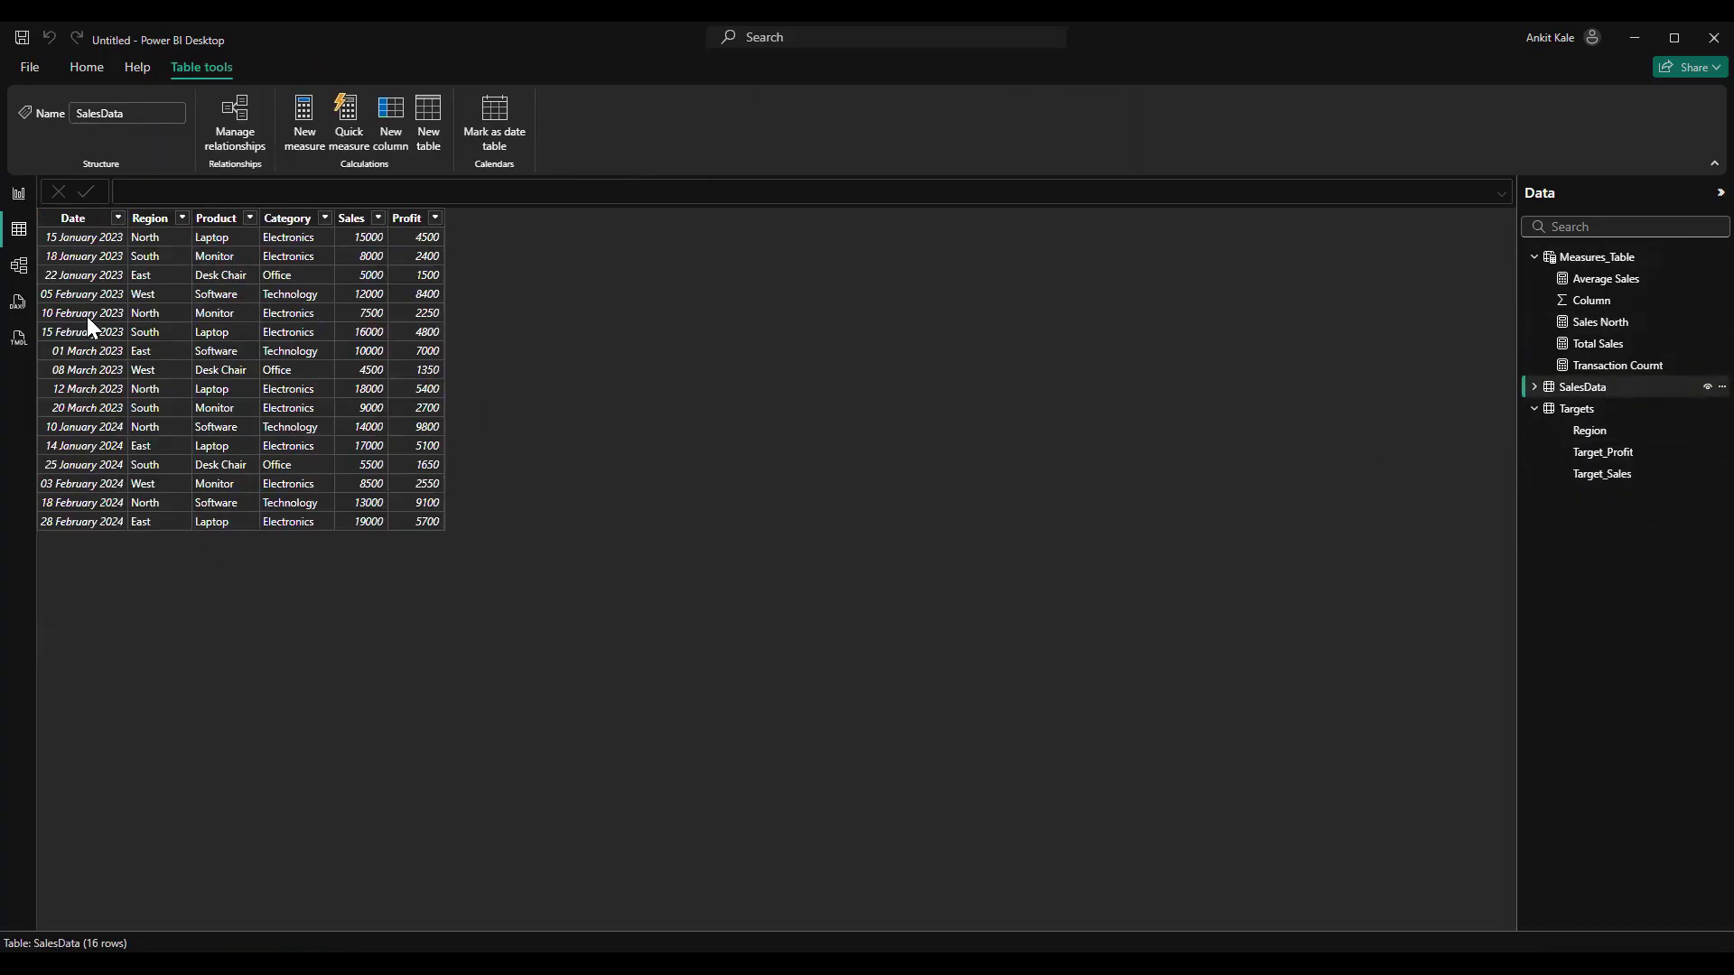
click(22, 186)
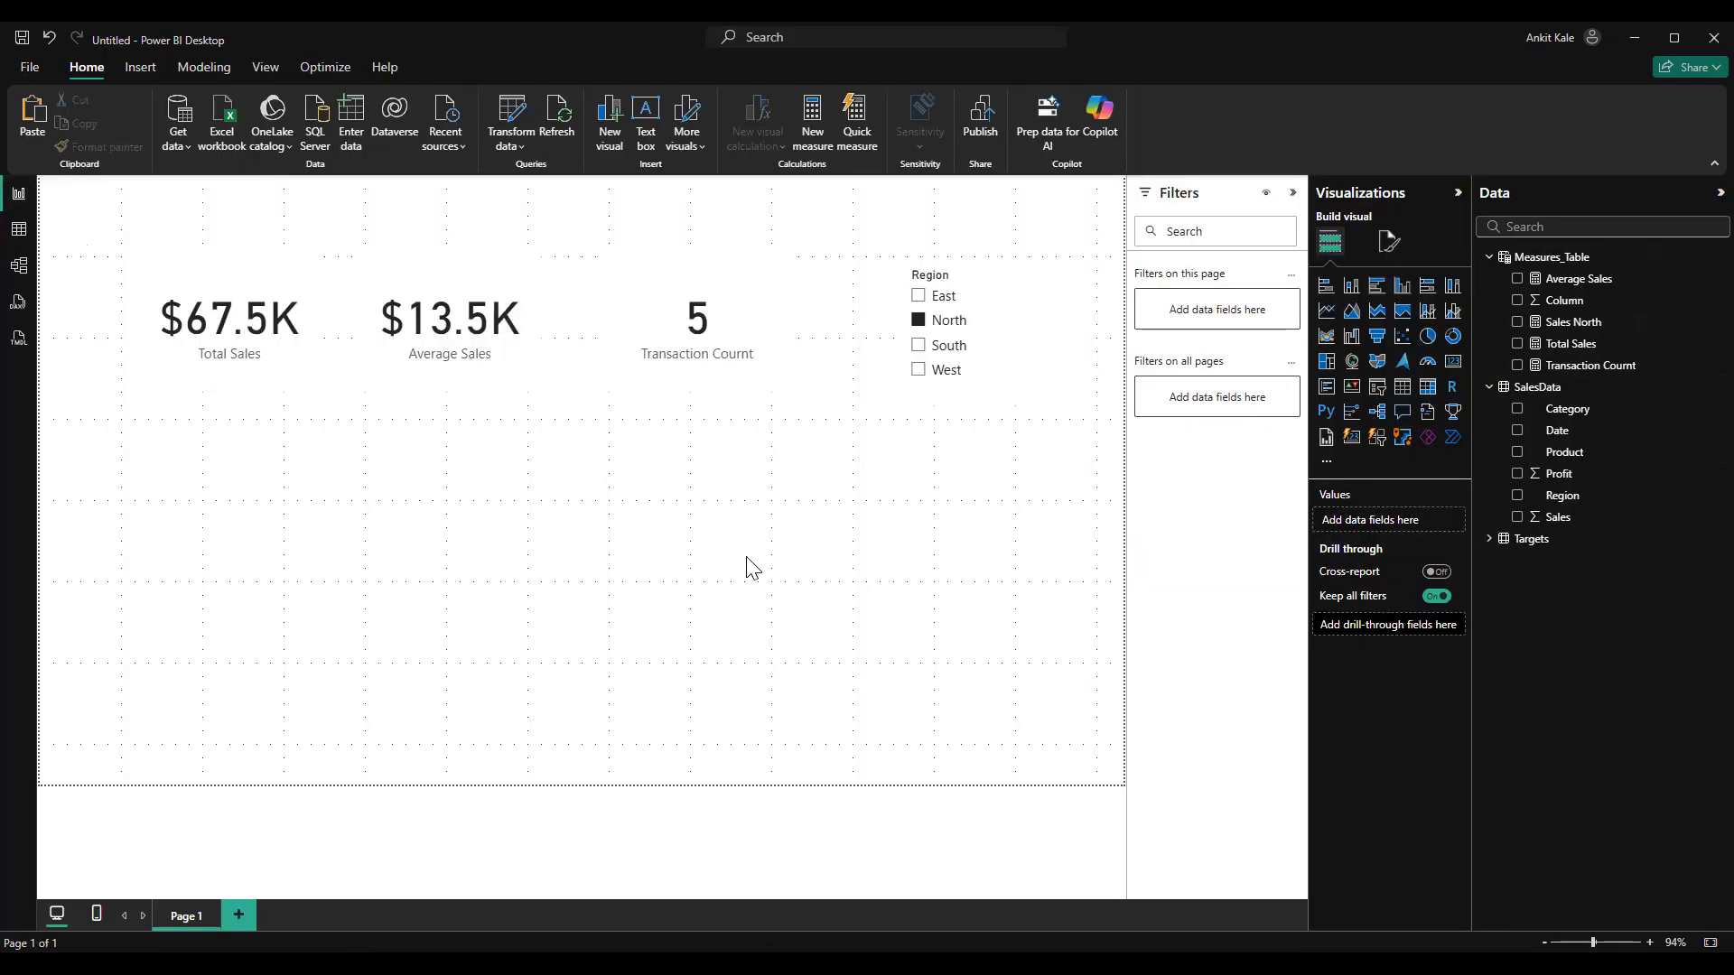
click(922, 327)
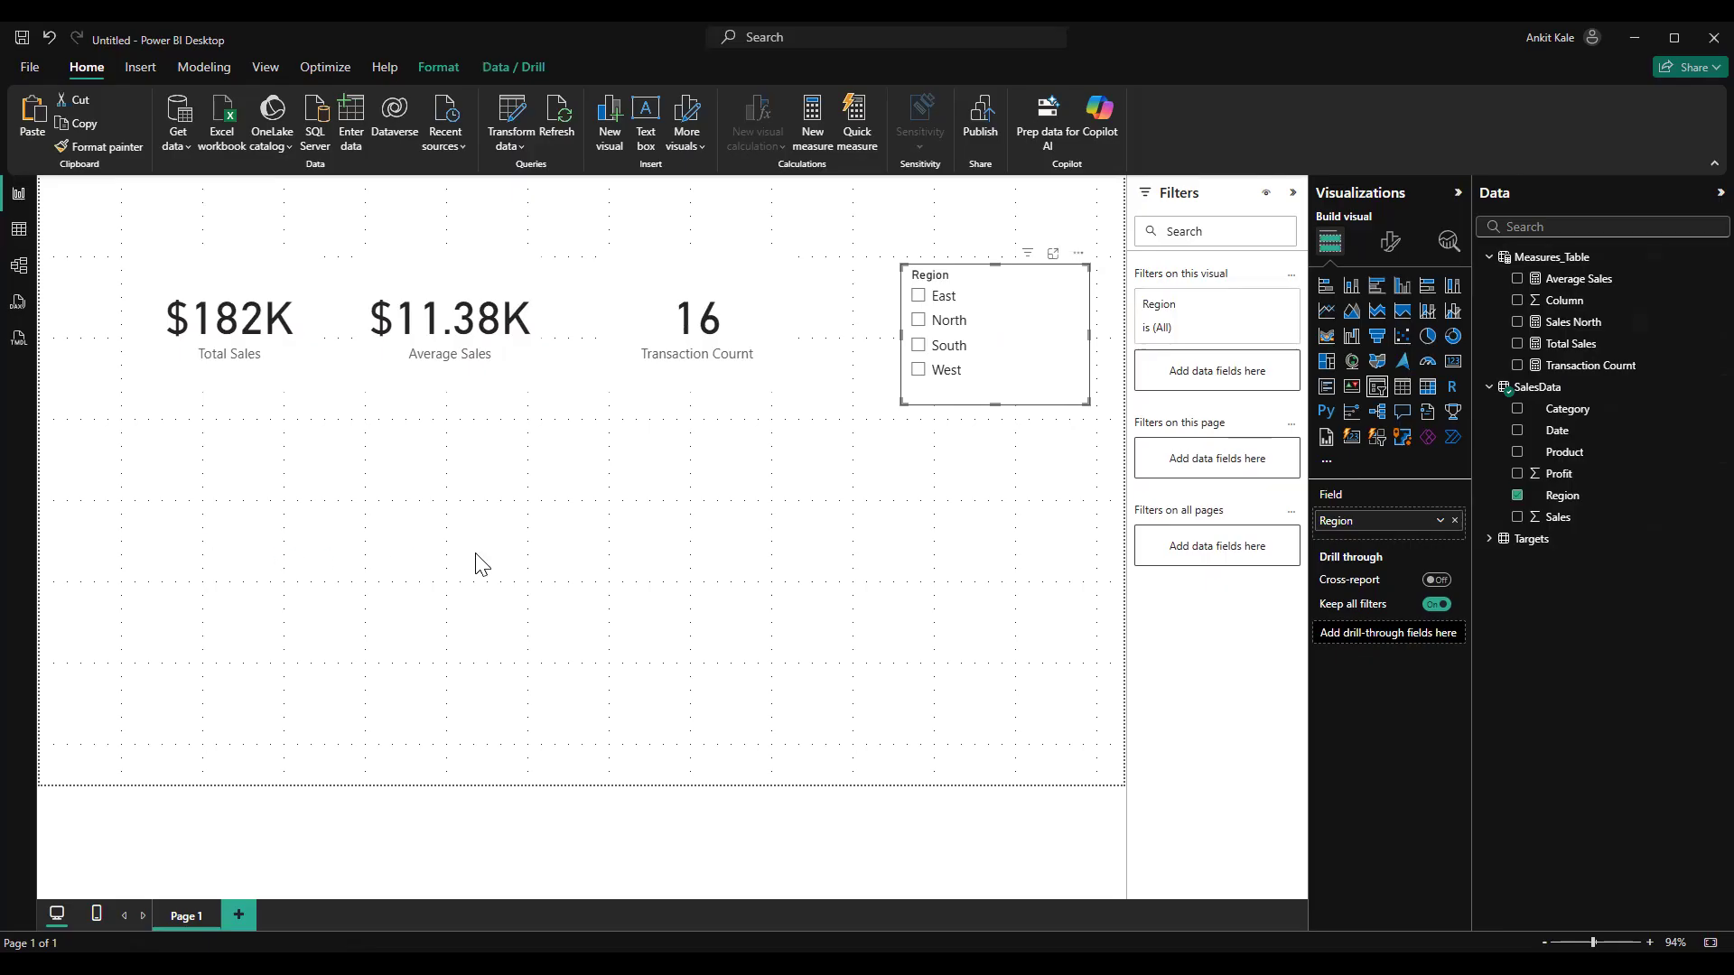
Create a new measure in Measures_Table named Unique_Product and begin its formula as DISTINCTCOUNT(
click(1559, 222)
right_click(1688, 257)
key(Escape)
text(Union)
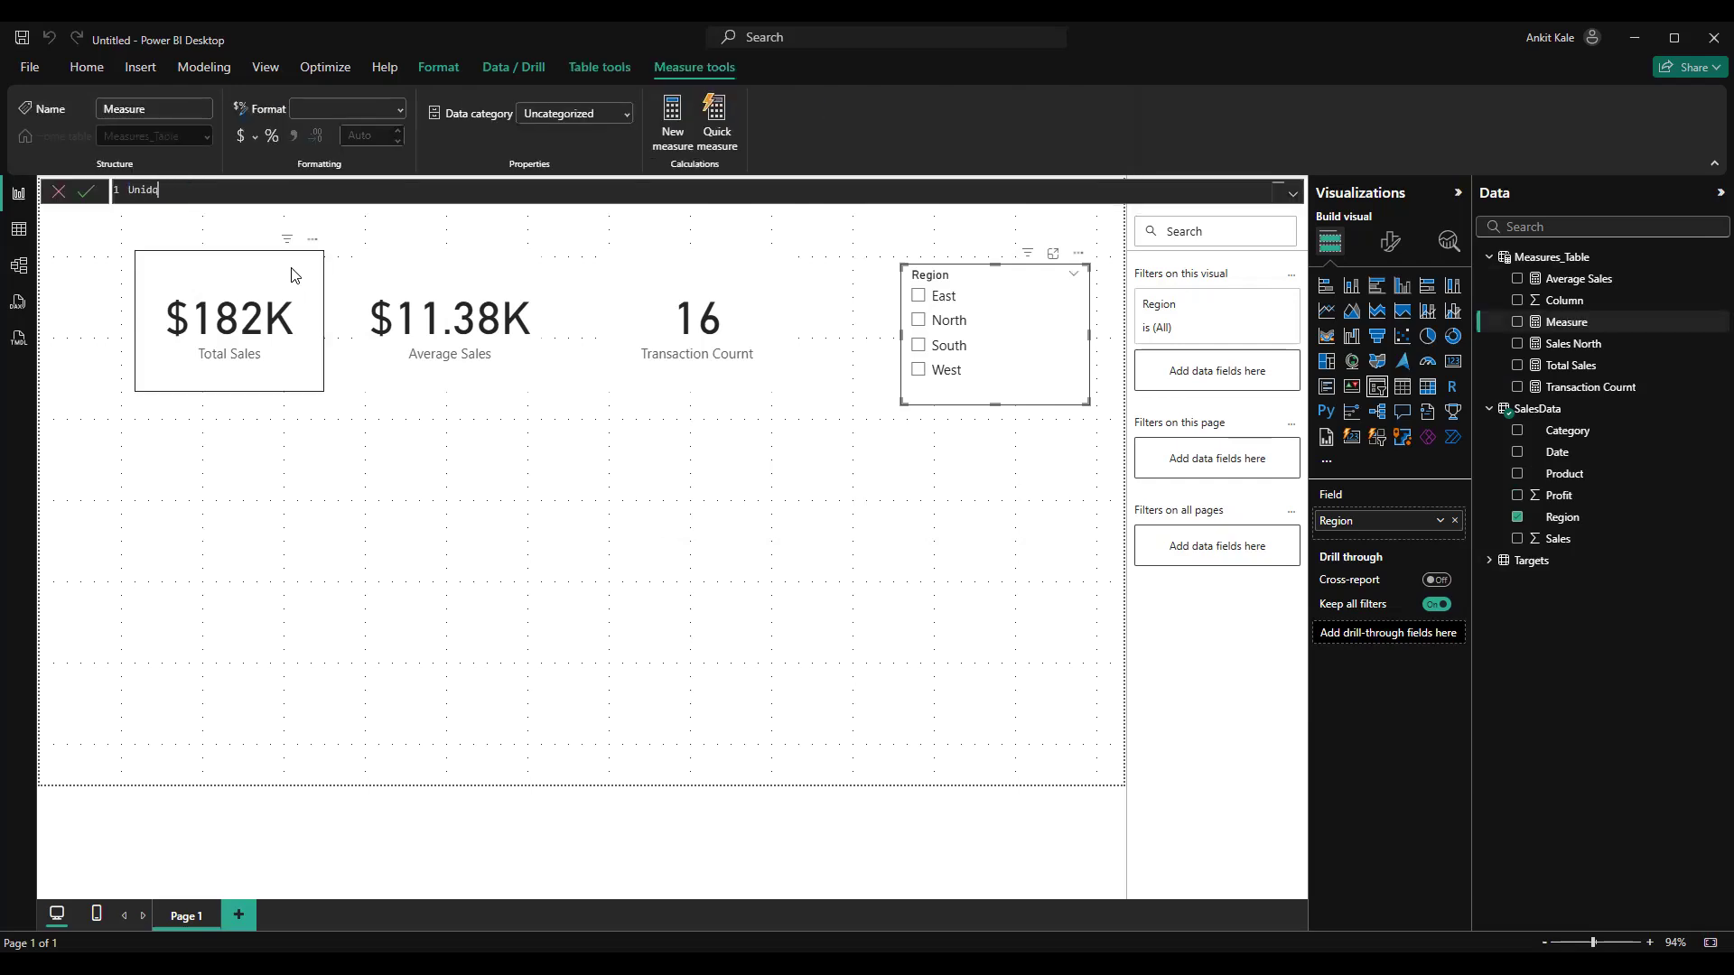
text(ue)
text(=)
text(_Produc)
text(t)
text(DISTINCTCOUNT()
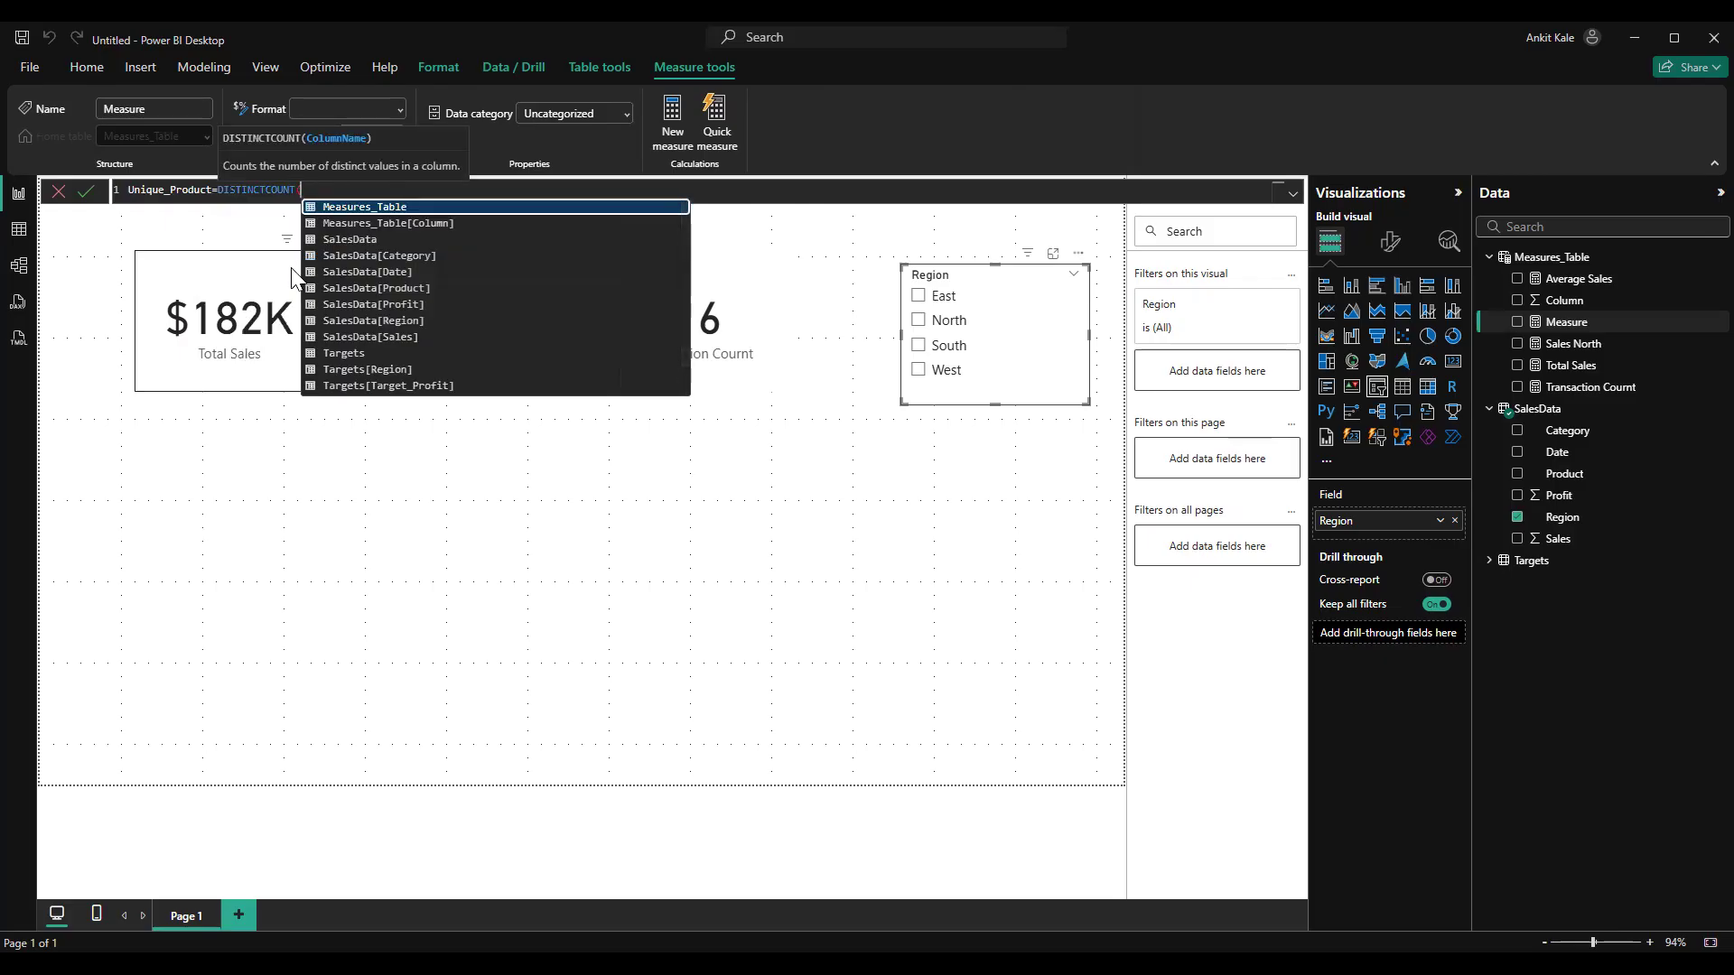
Complete the Unique_Product formula with the SalesData[Product] column and the closing bracket, and commit the measure
key(Down)
key(Down)
key(Down)
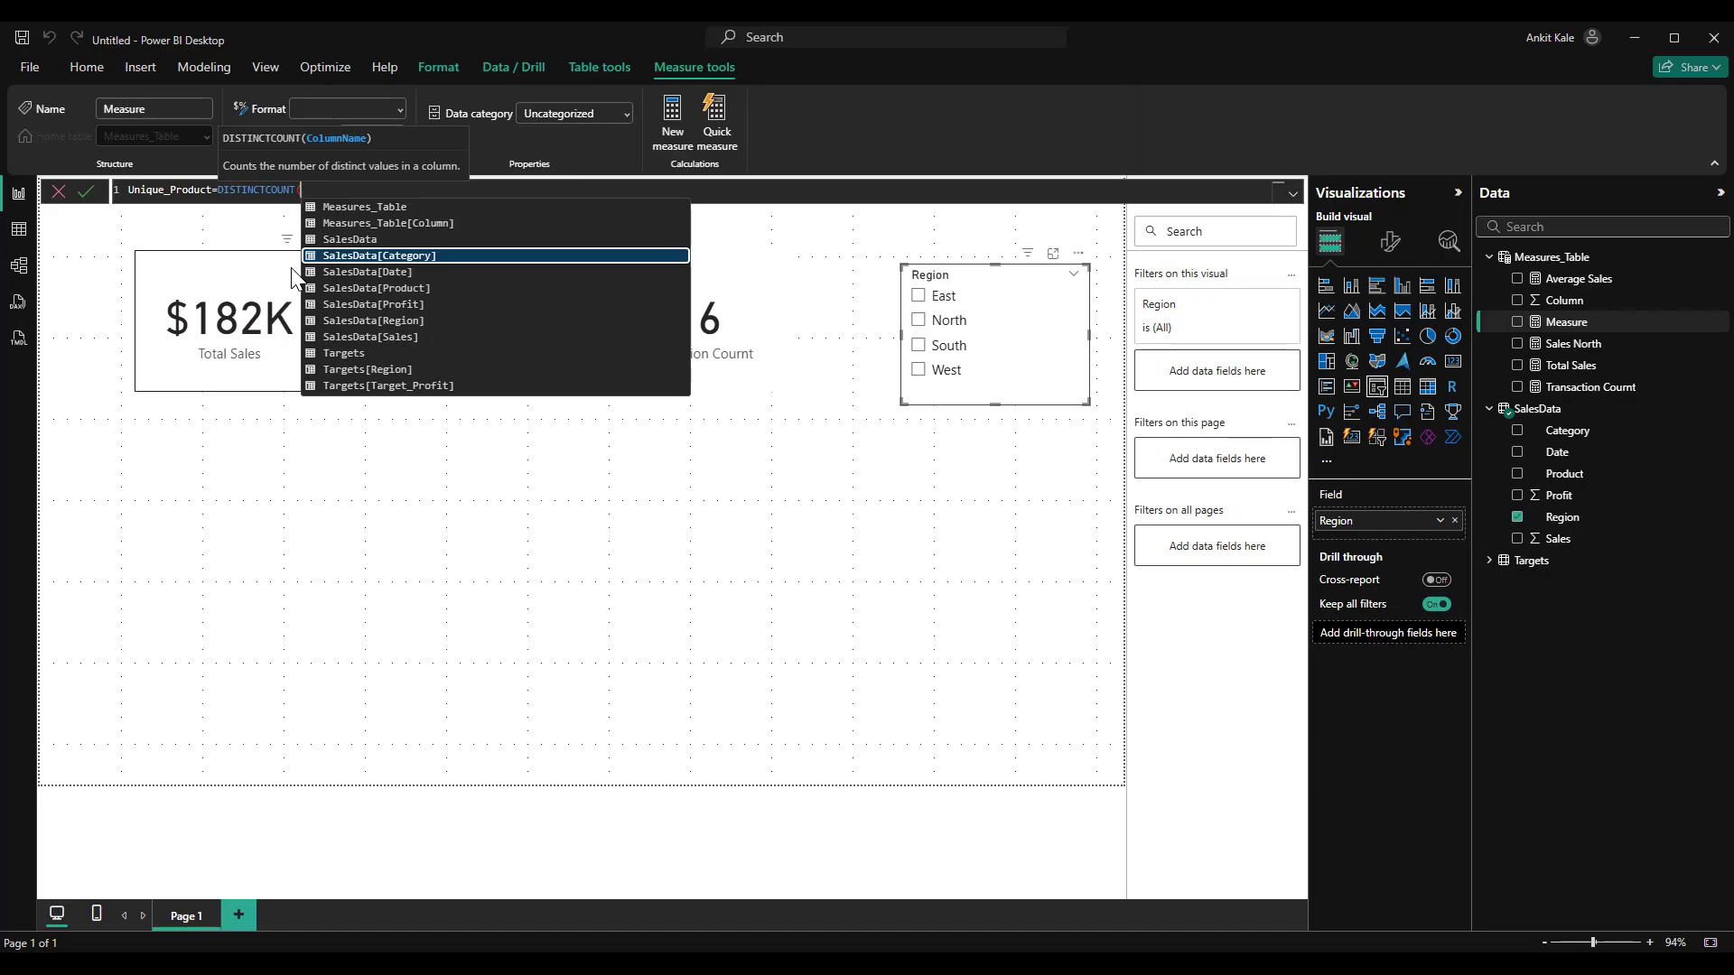
key(Down)
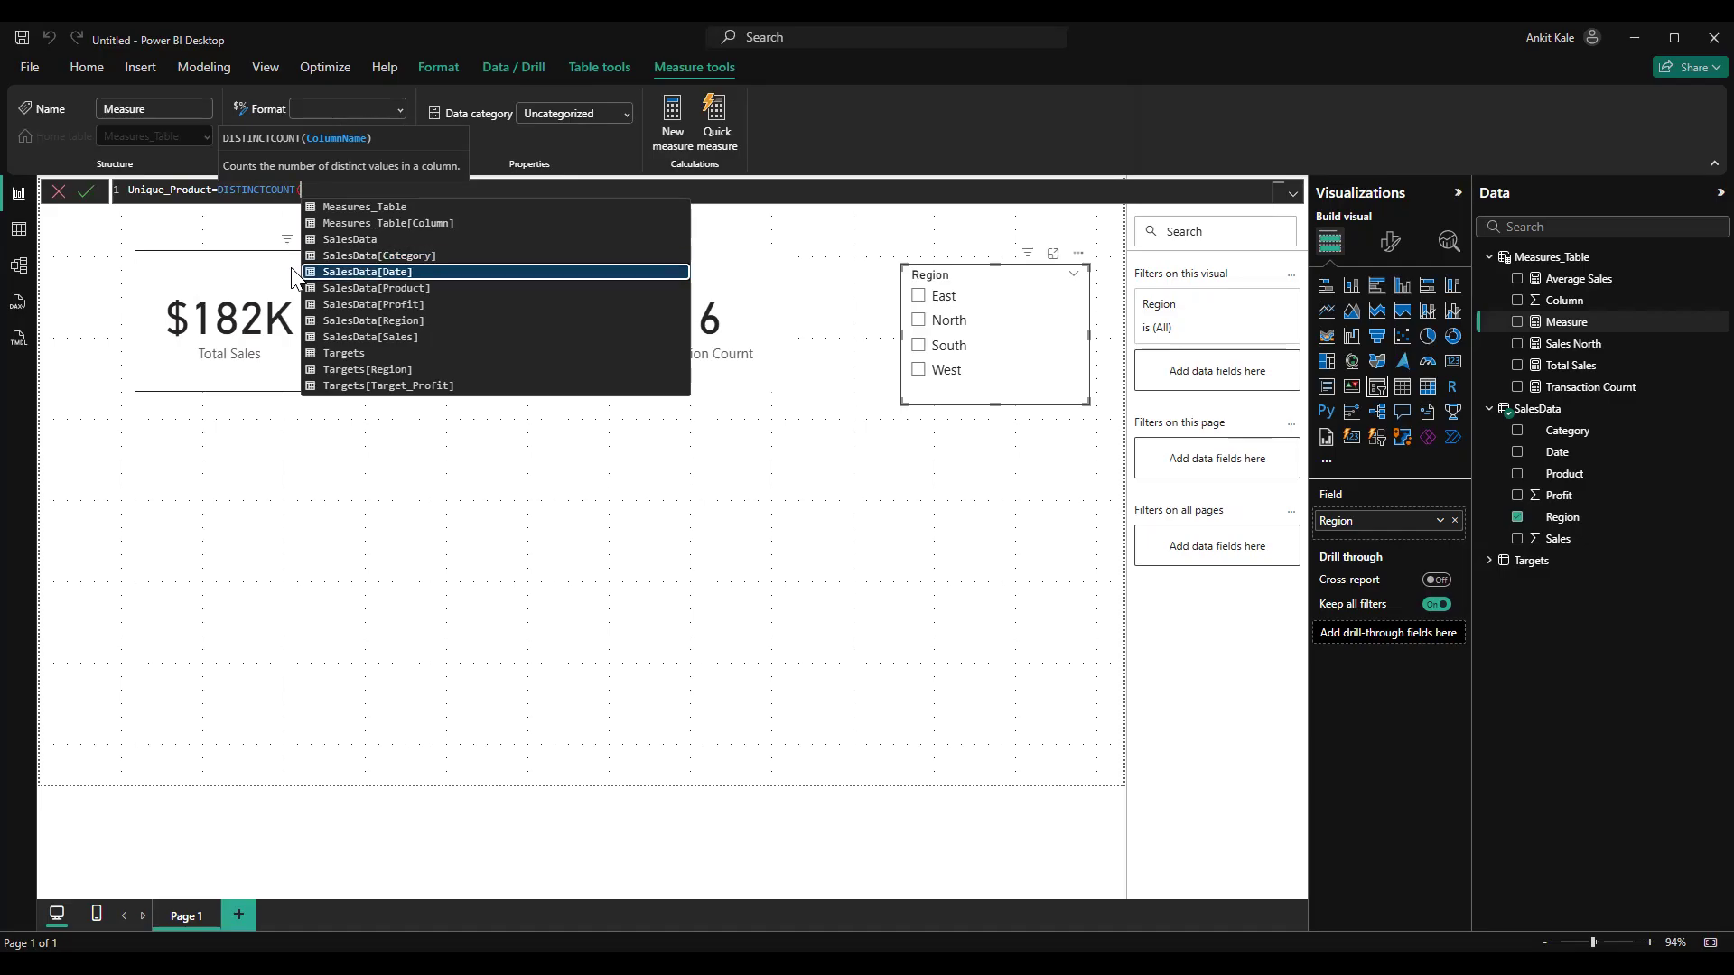
key(Down)
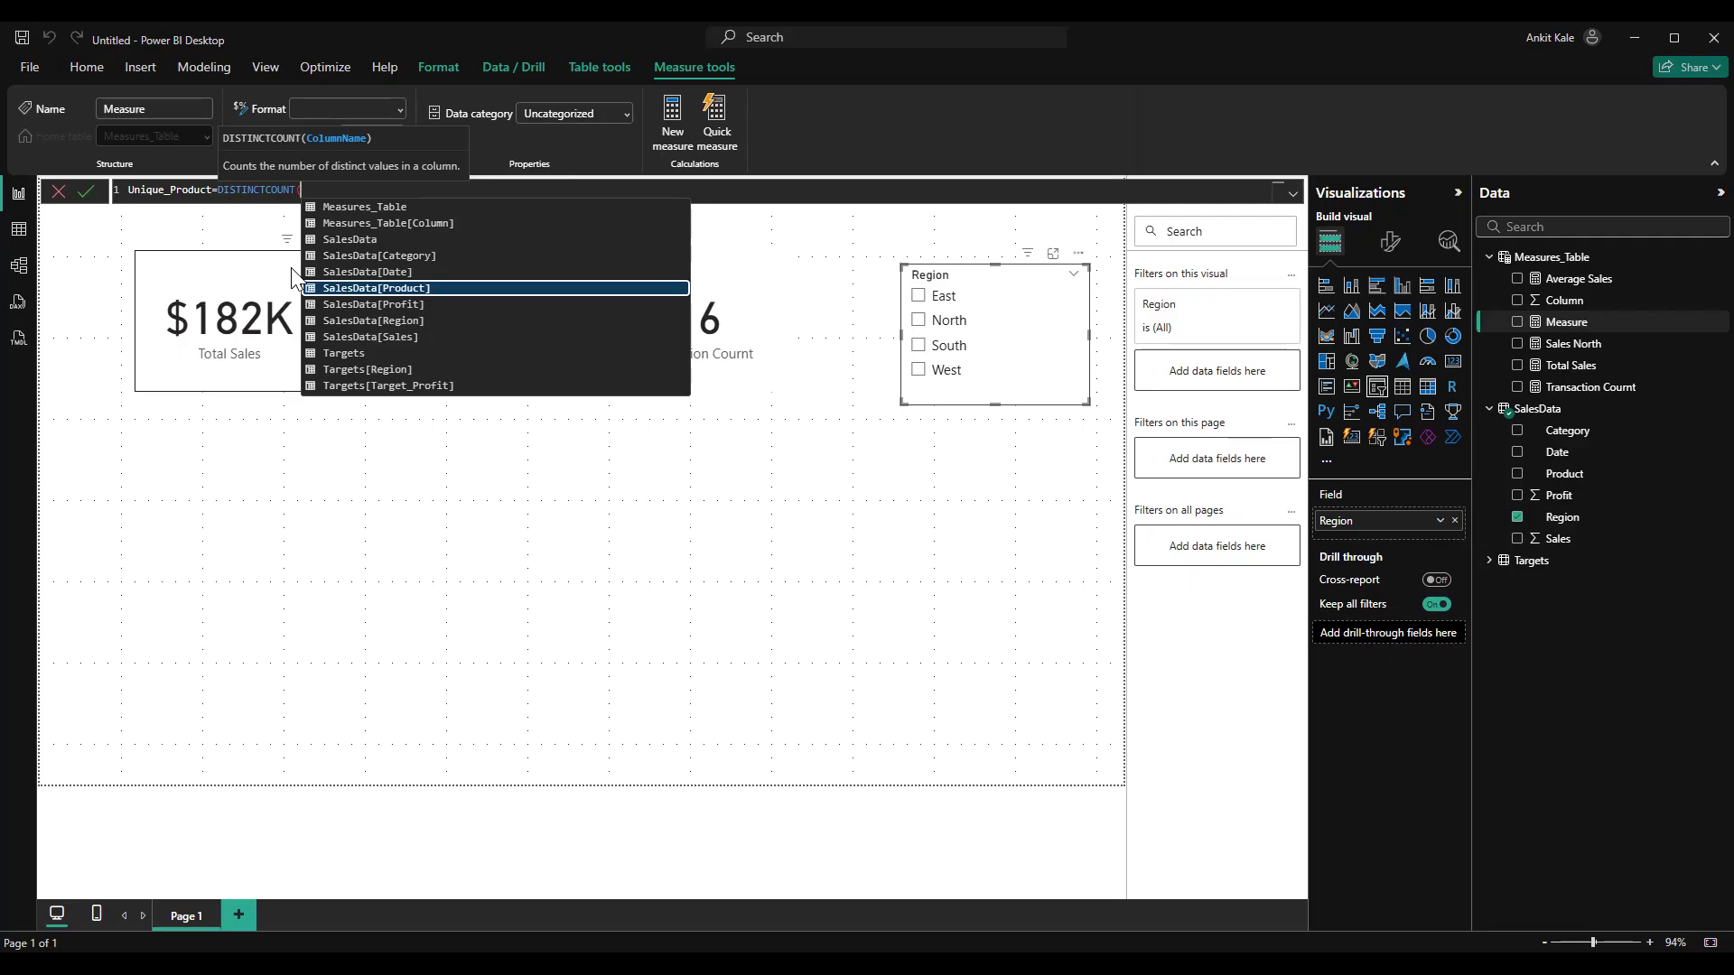
key(Tab)
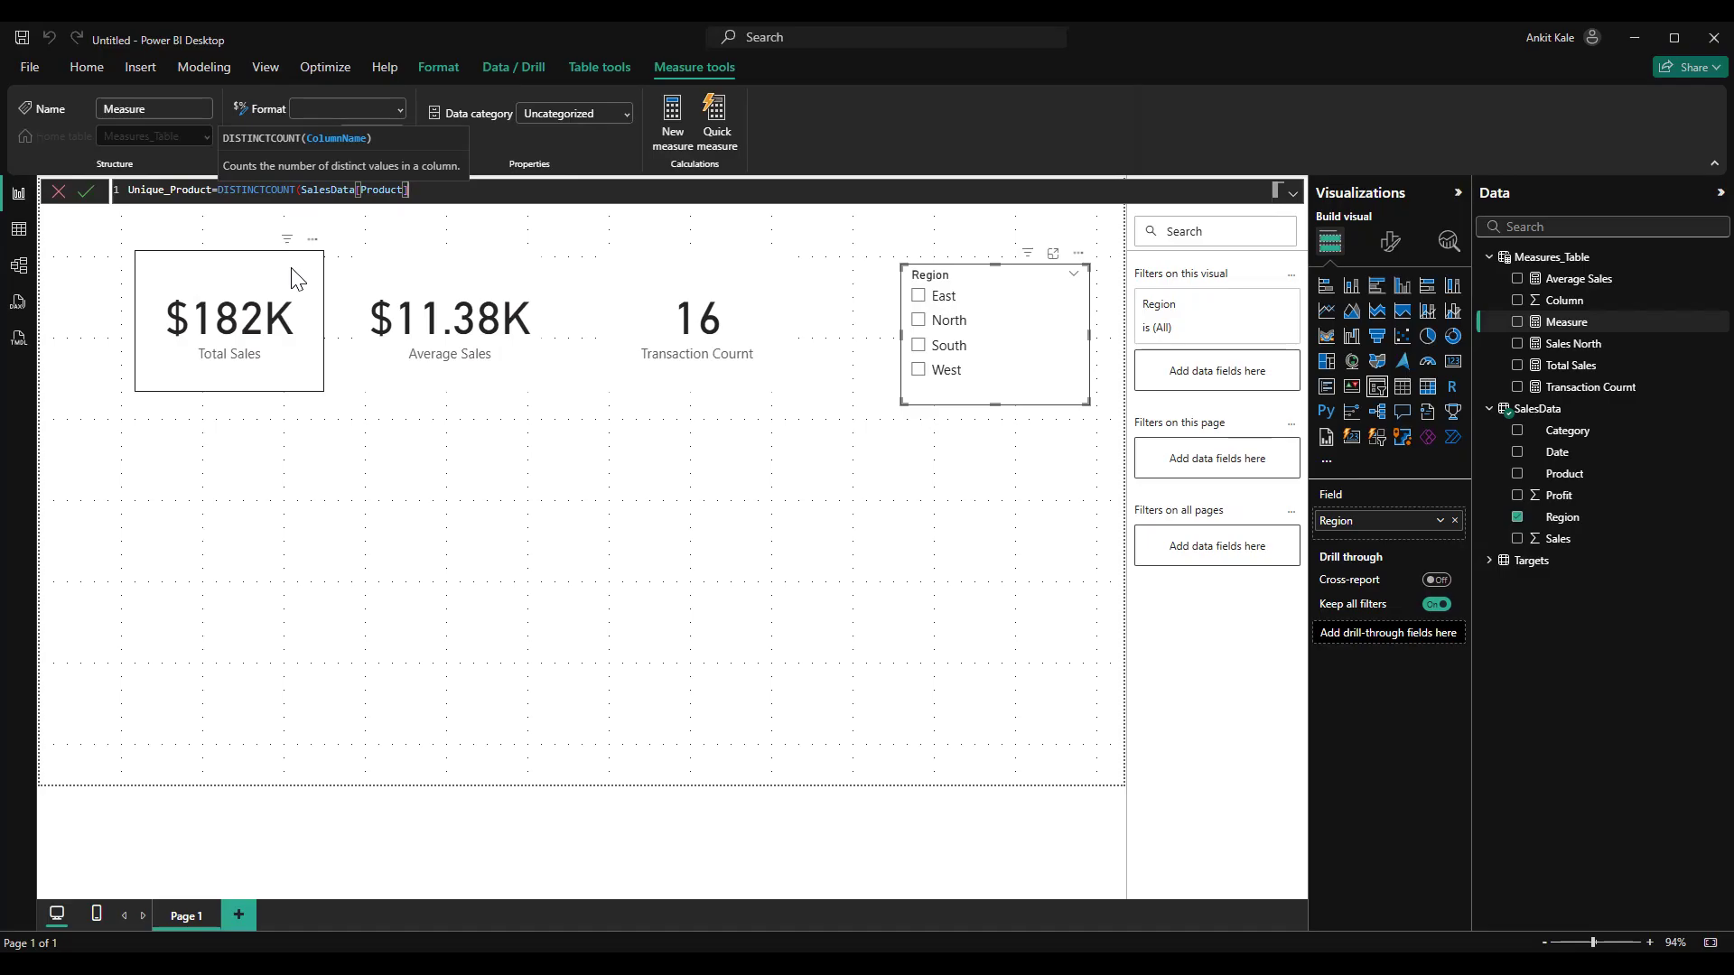
text())
key(Return)
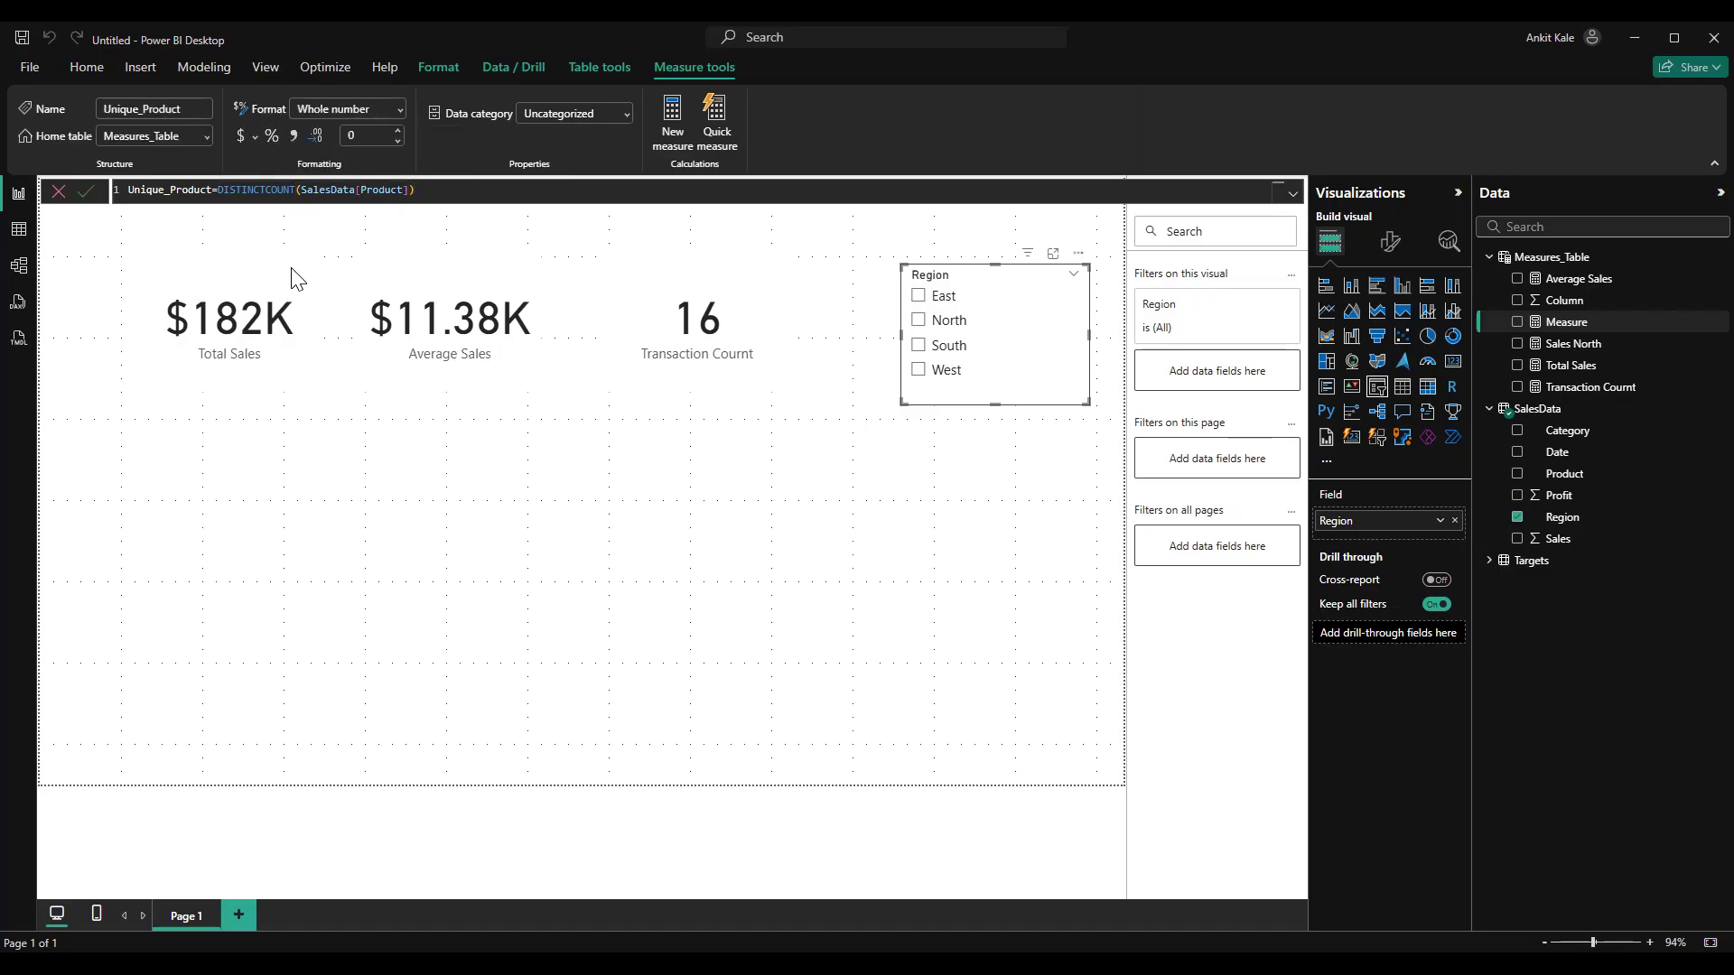
Add a card showing the Unique_Product measure below the Total Sales card
click(247, 495)
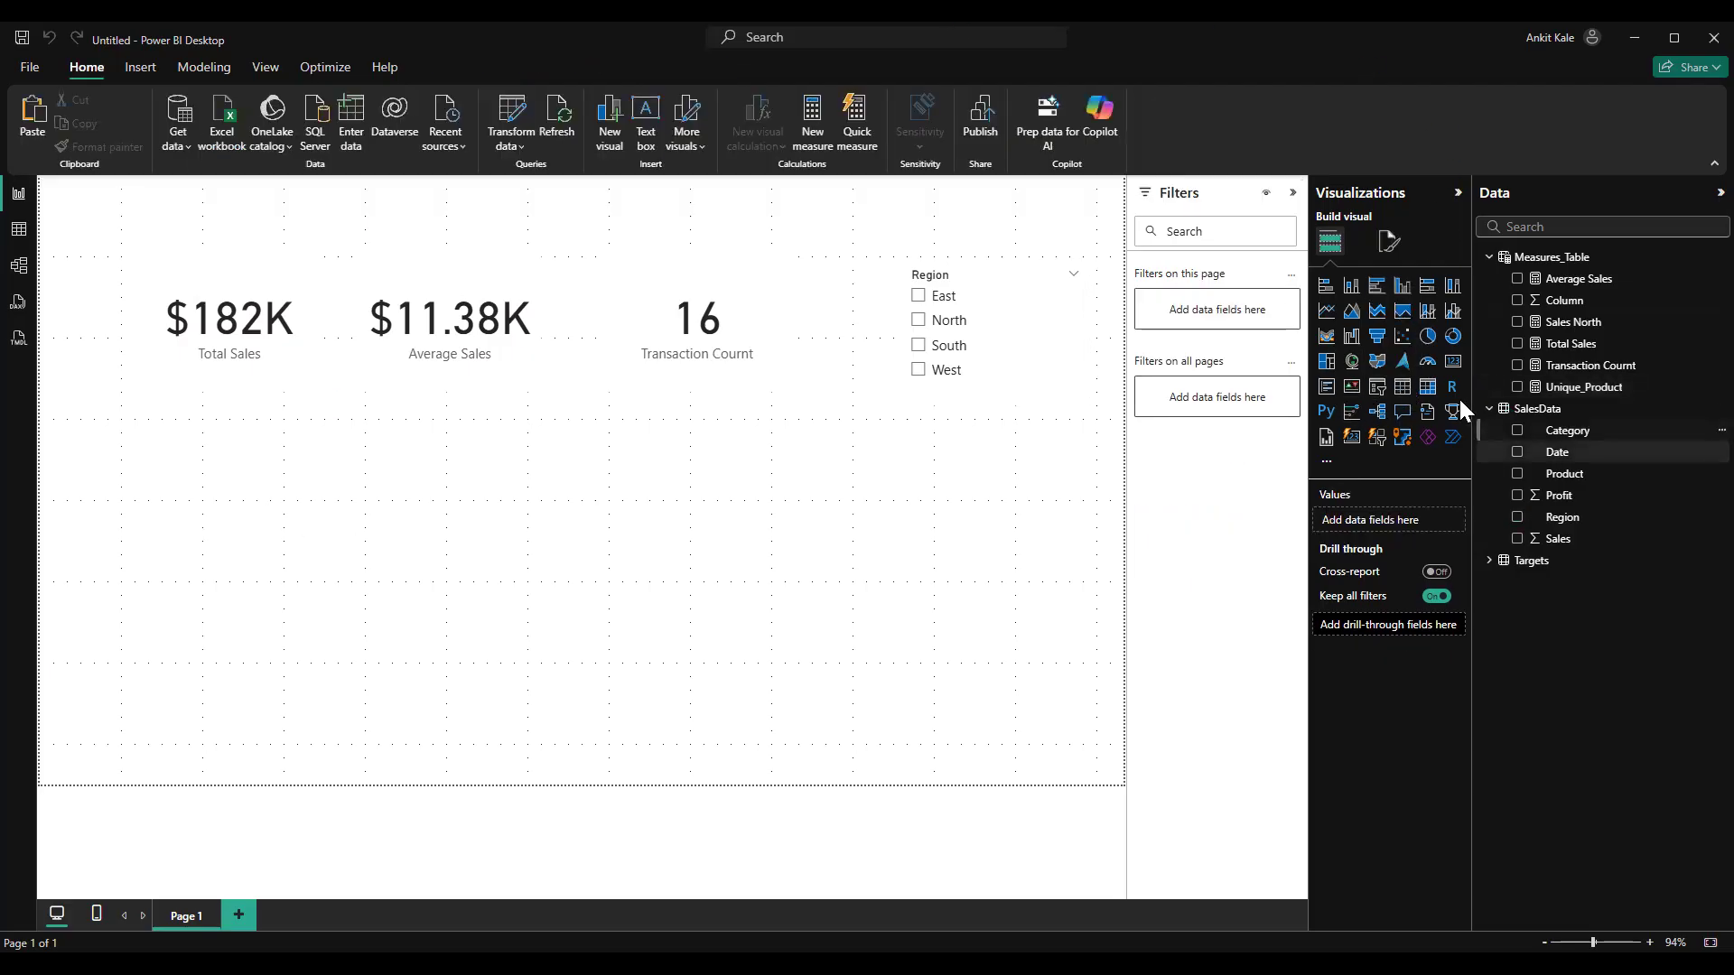
click(1453, 361)
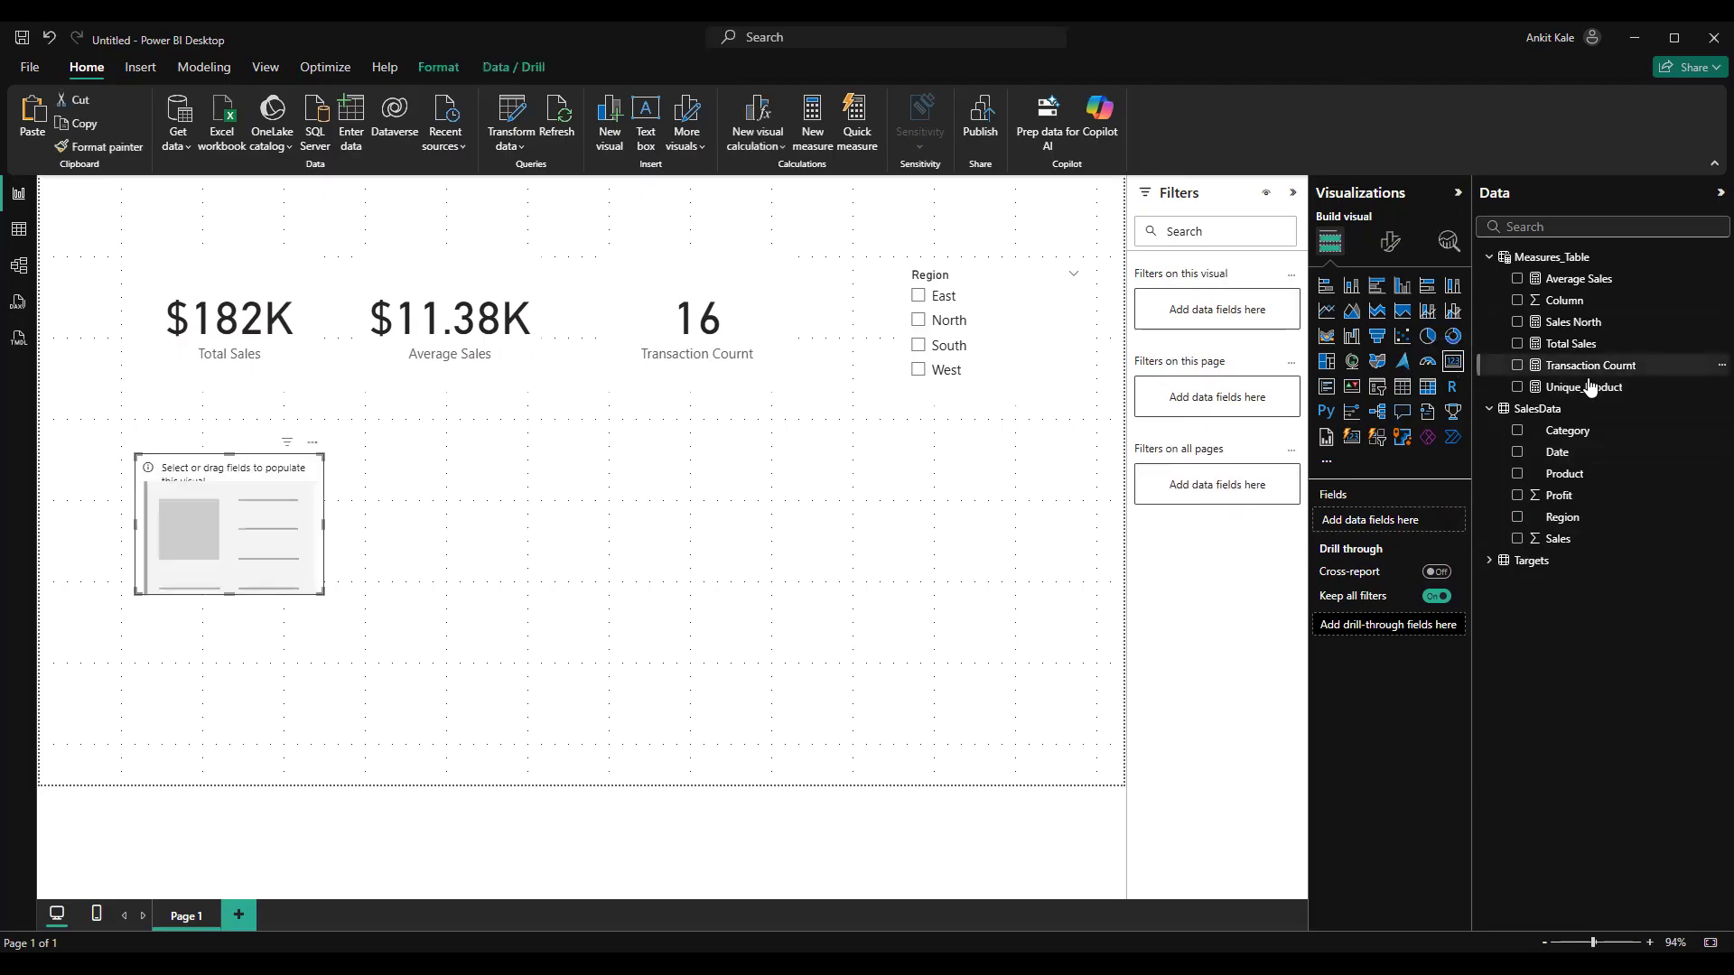
click(1518, 388)
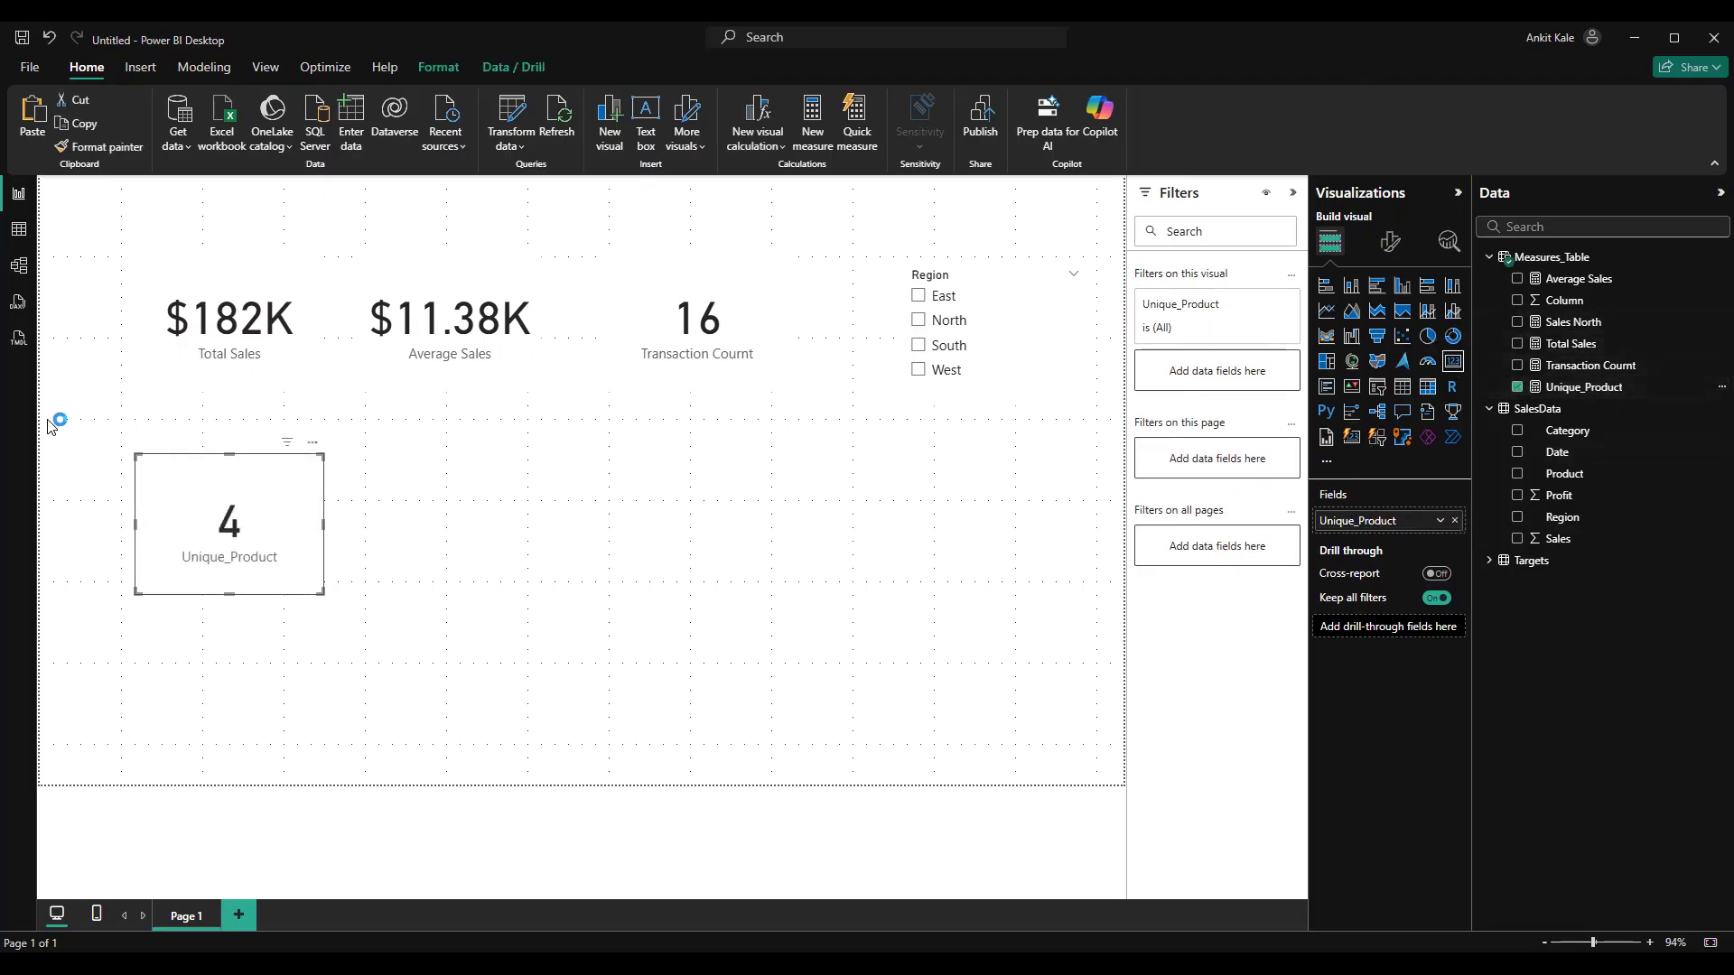
Examine the distinct values of SalesData's Product column in Table view without filtering and return to the report
click(19, 231)
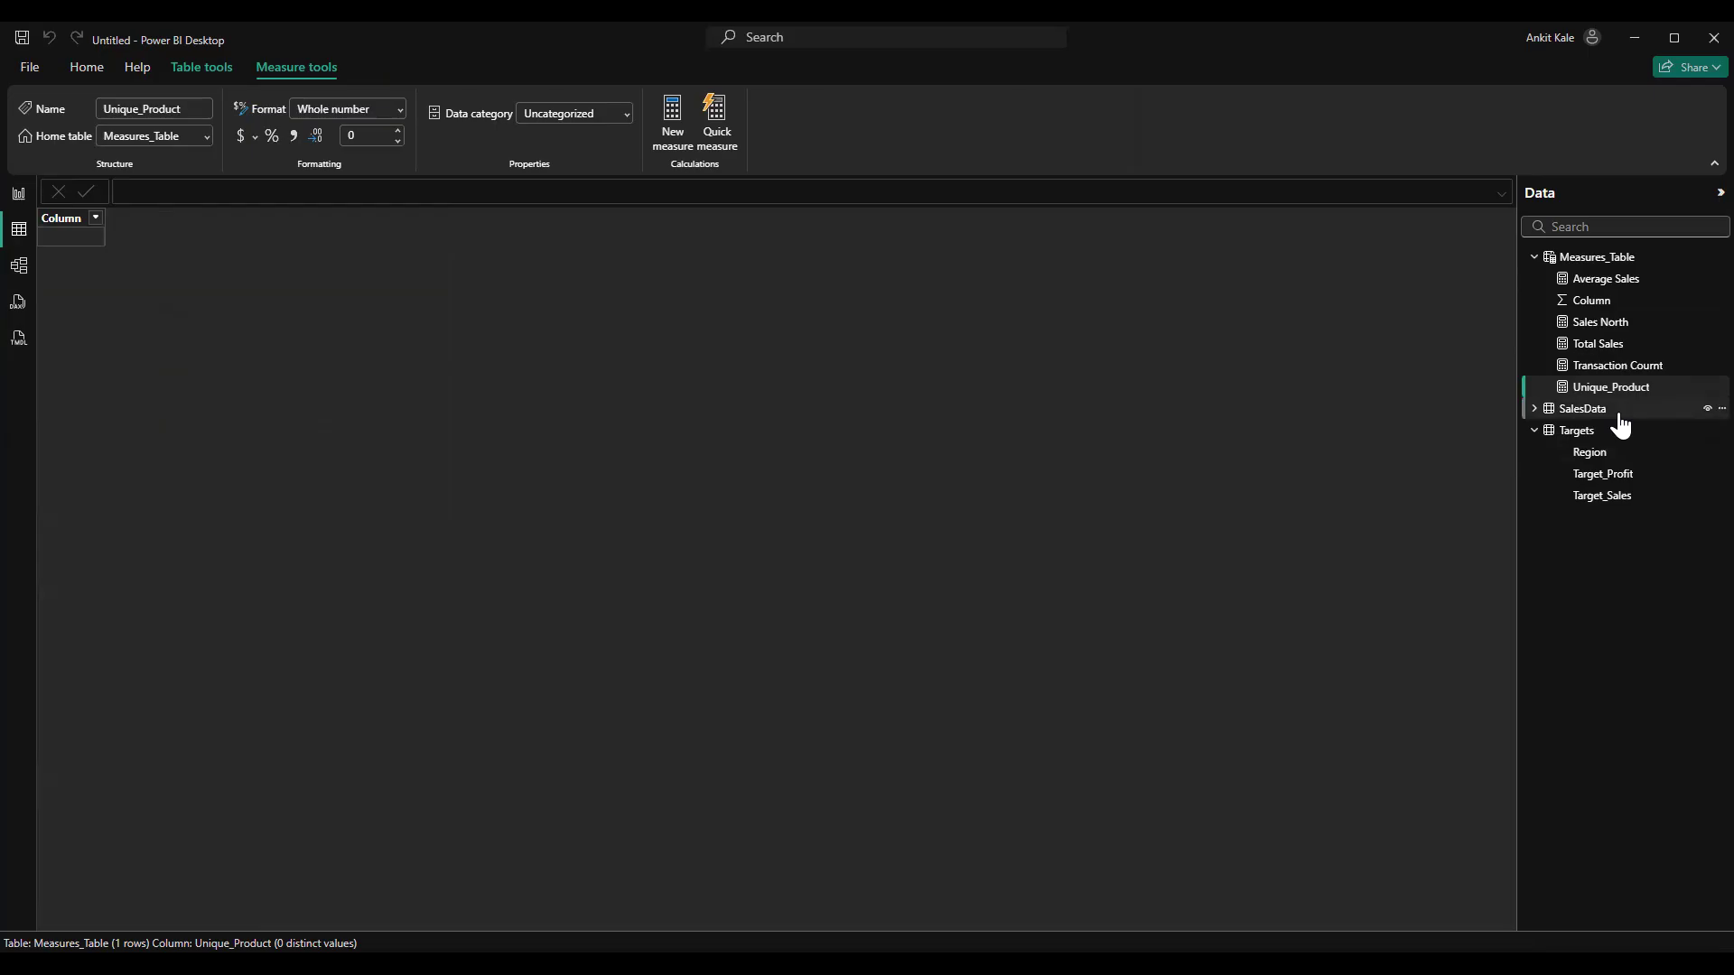
click(1583, 409)
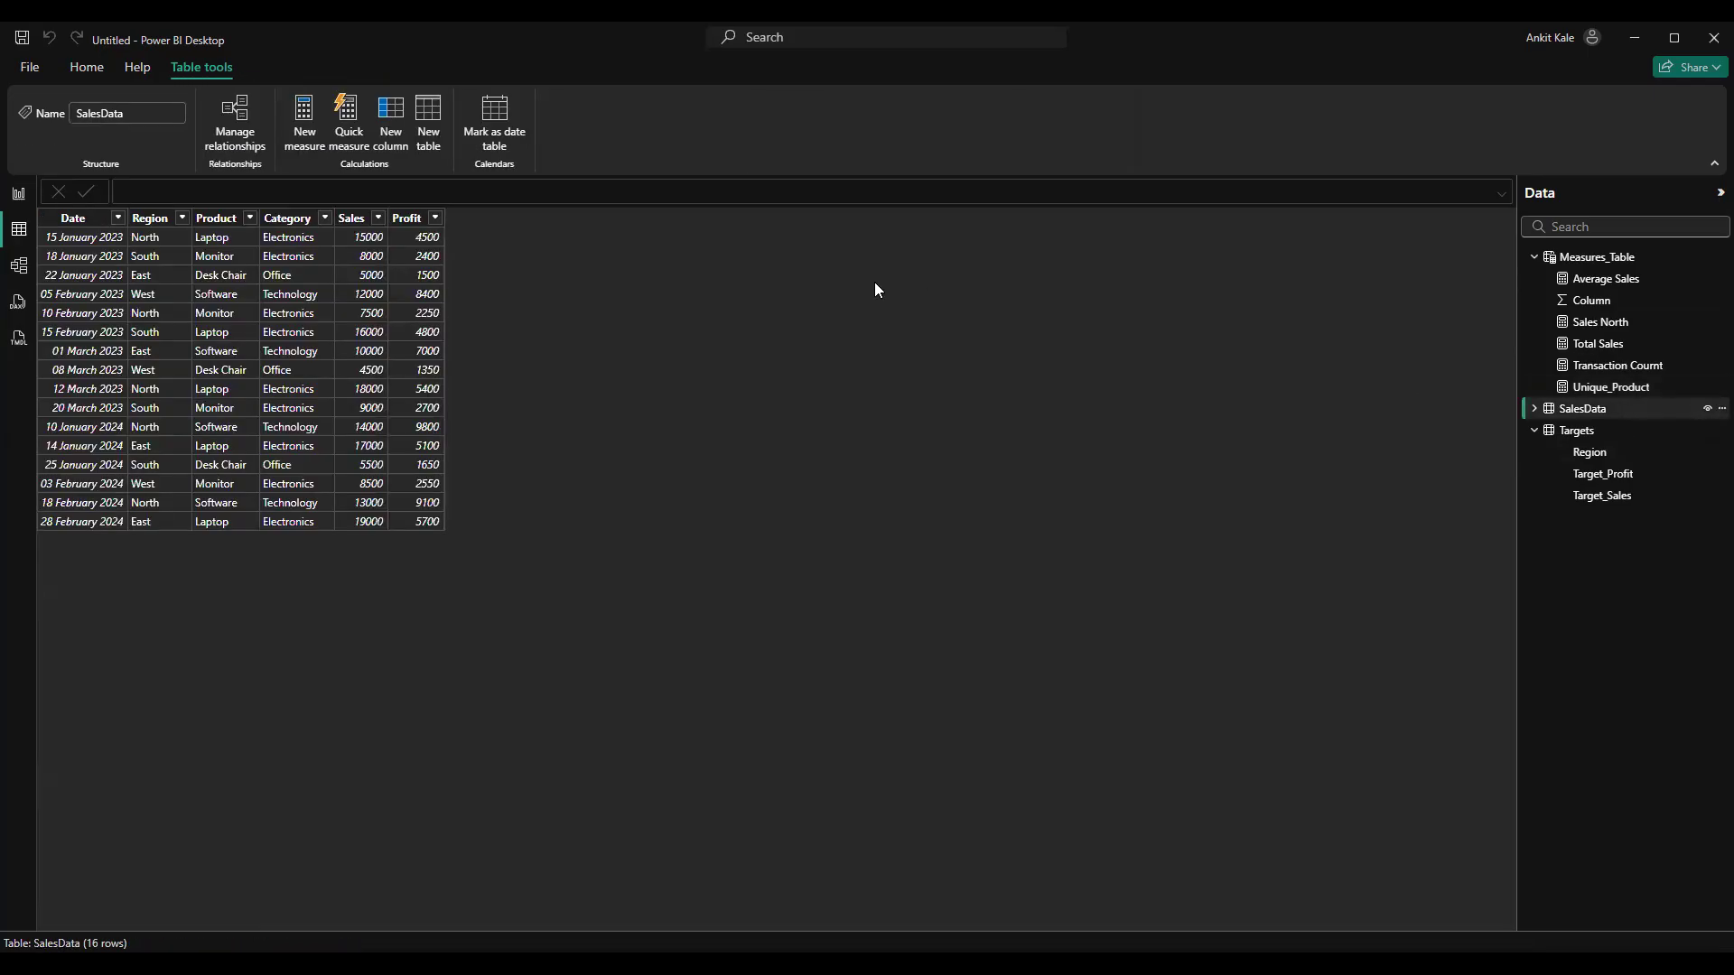
click(249, 218)
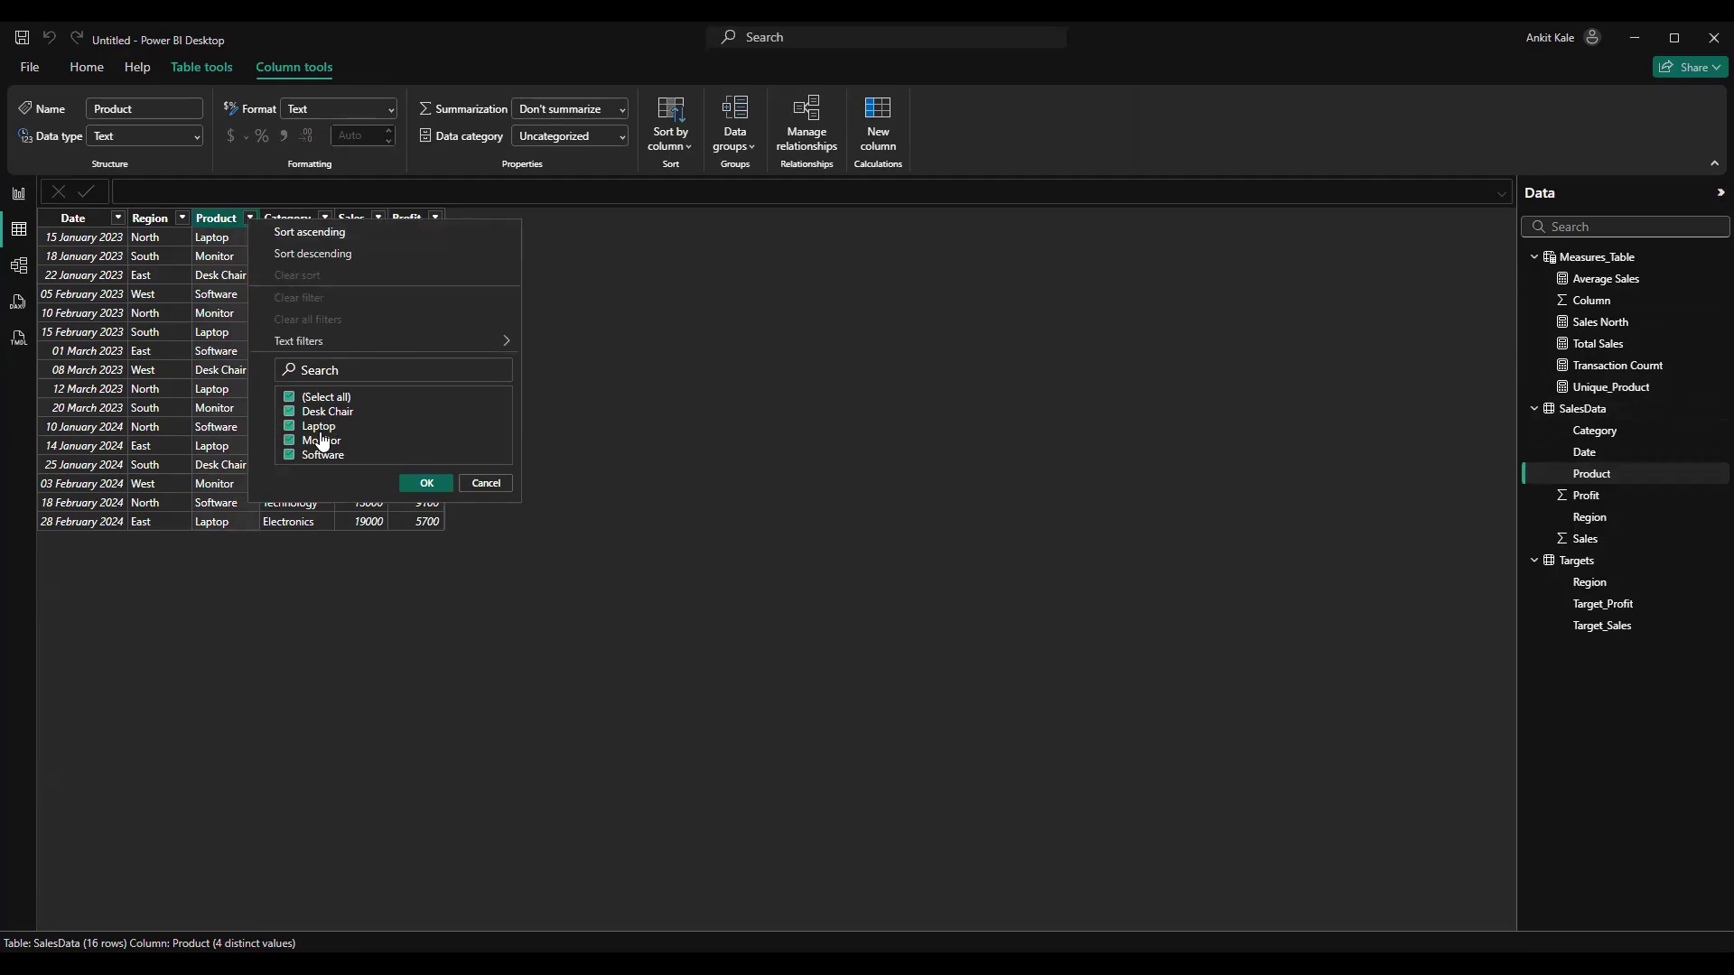
click(485, 483)
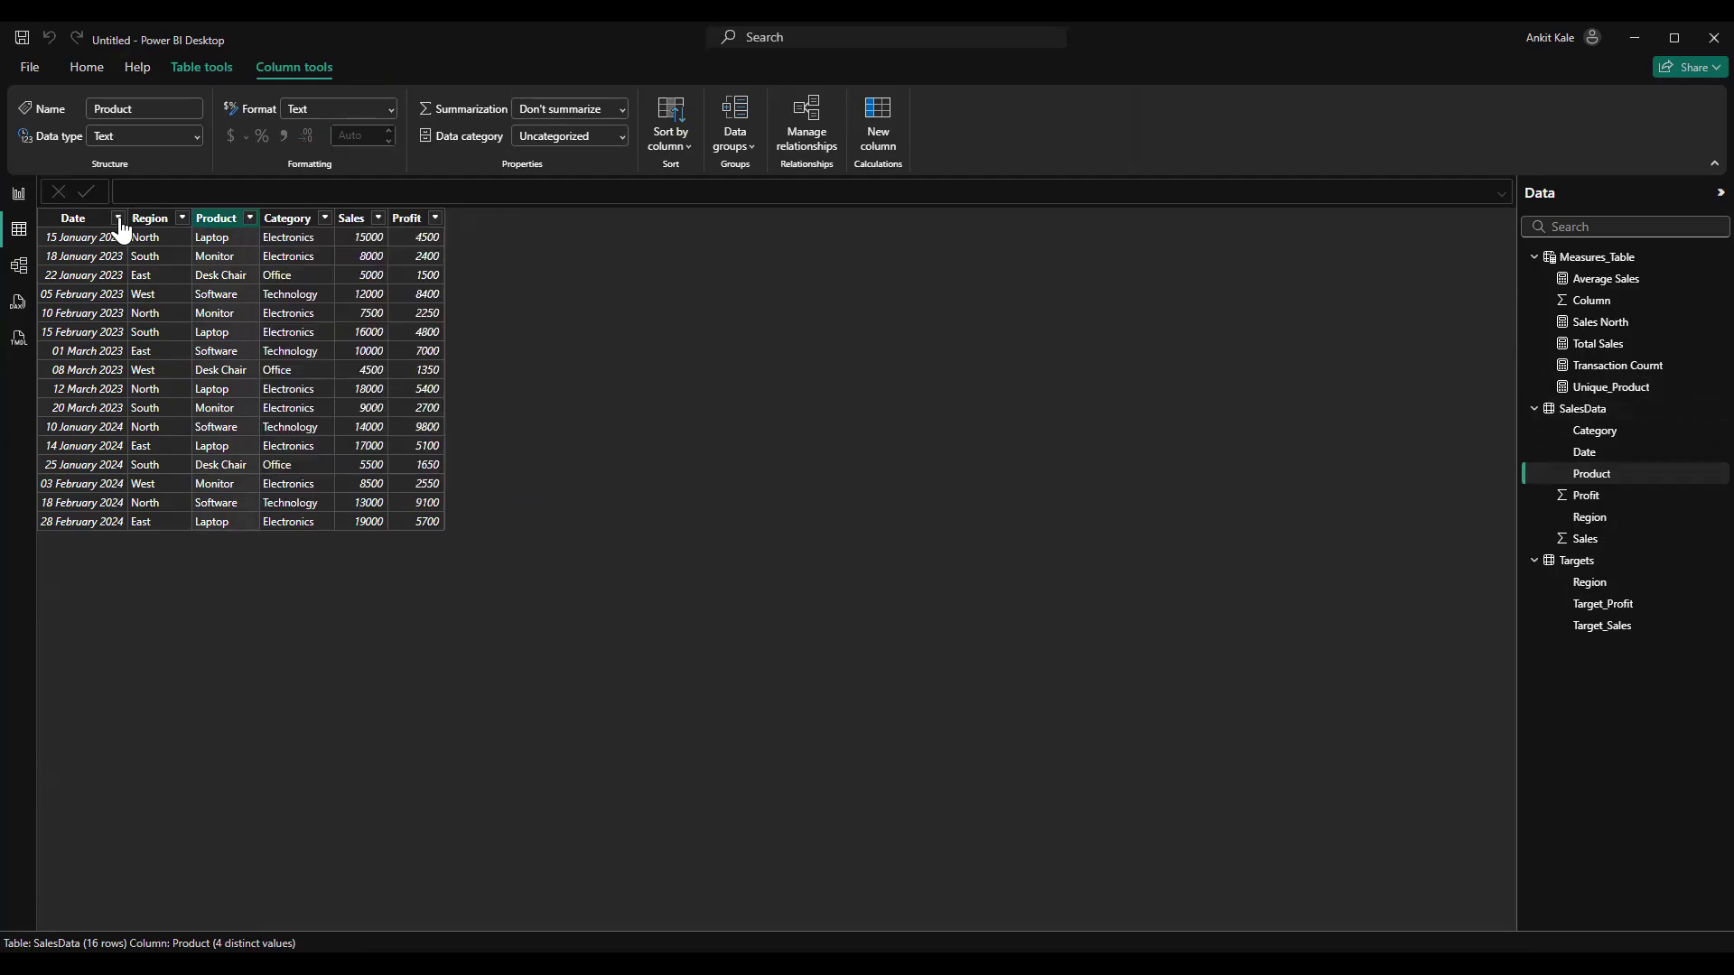
click(19, 193)
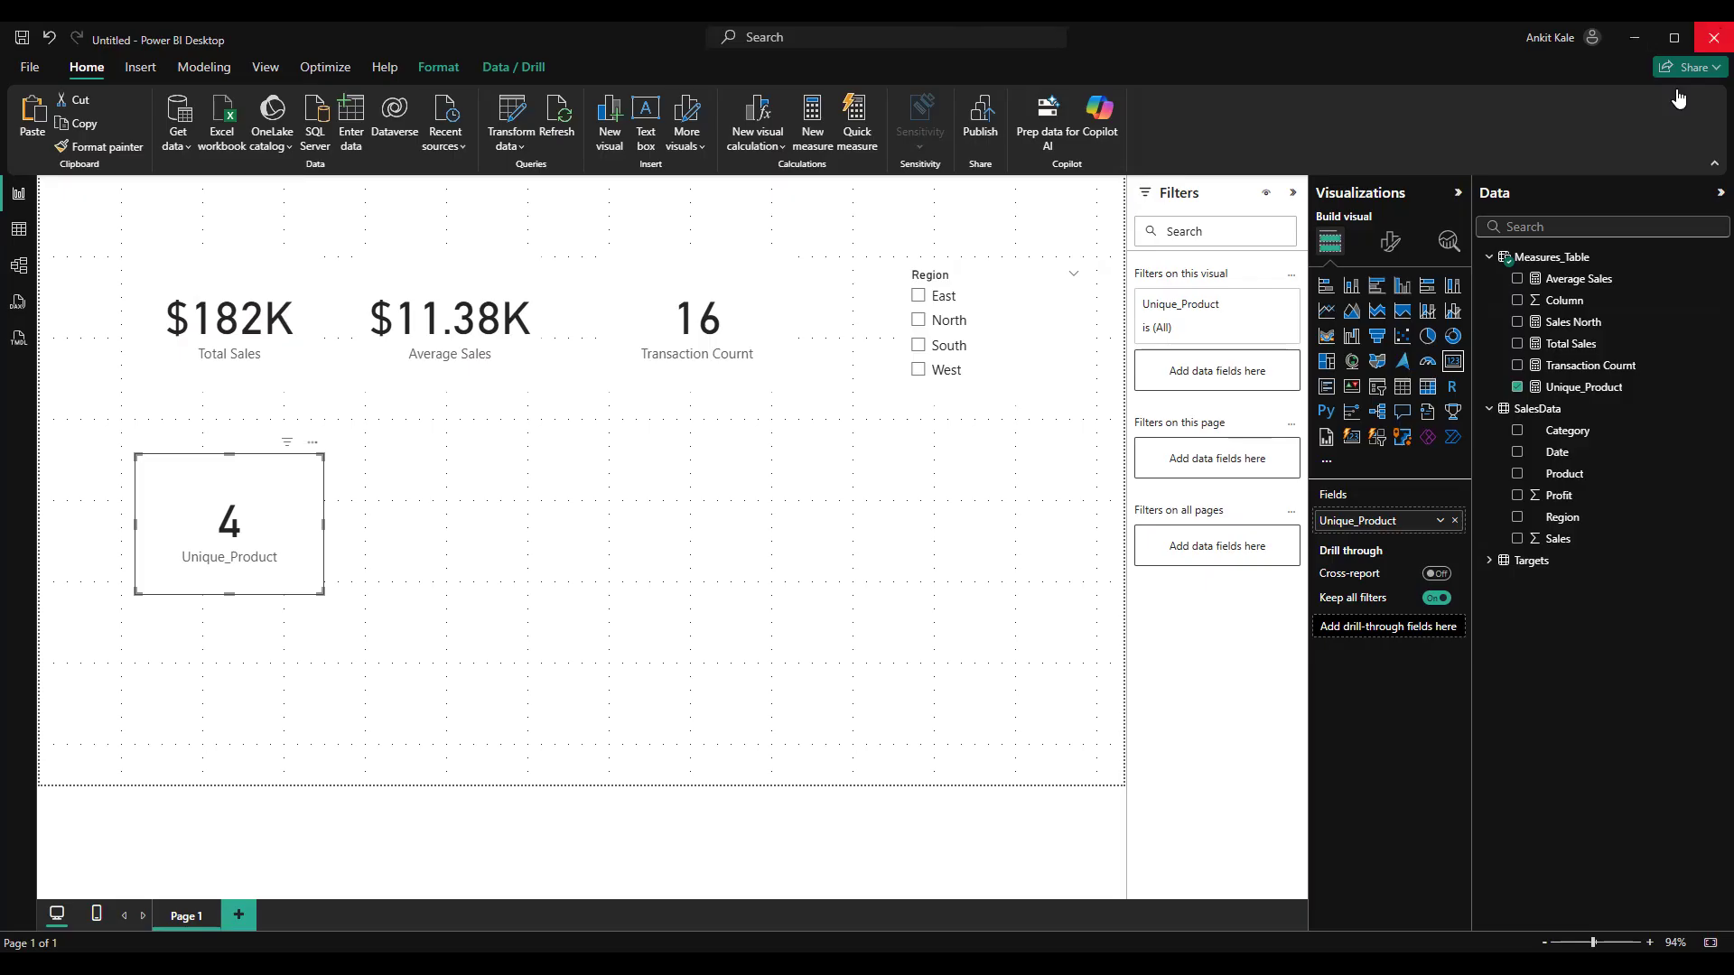
Display the formula of the Sales North measure for review
drag(1590, 352, 1589, 336)
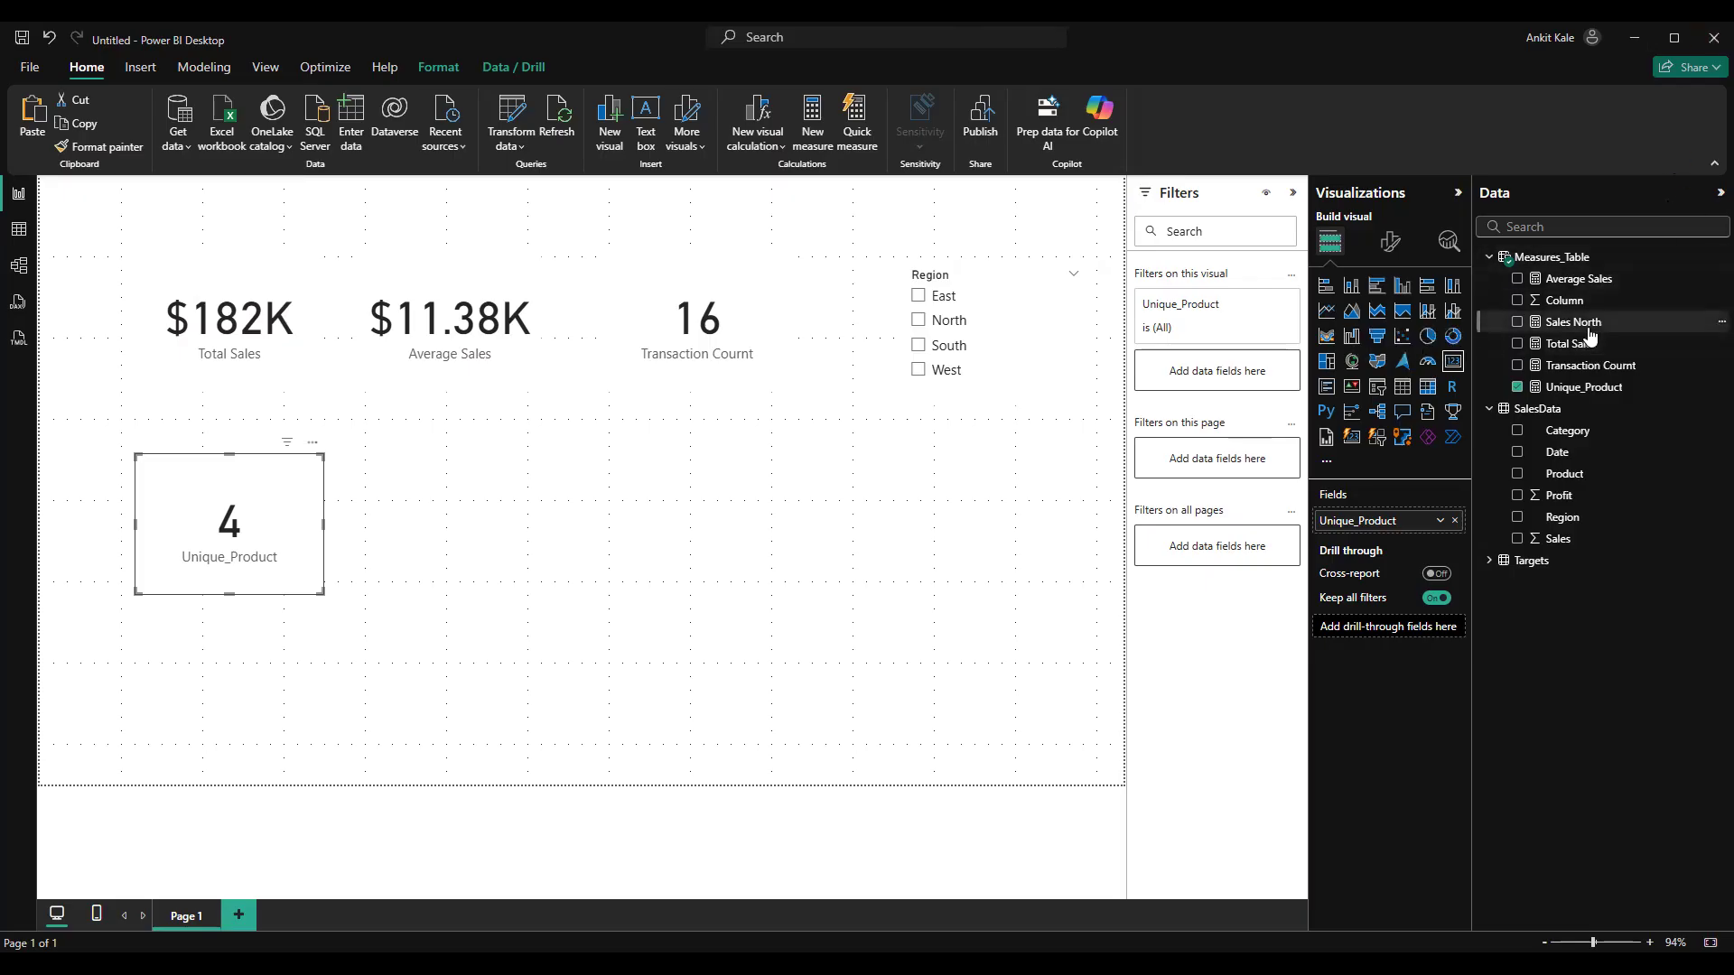
click(1582, 327)
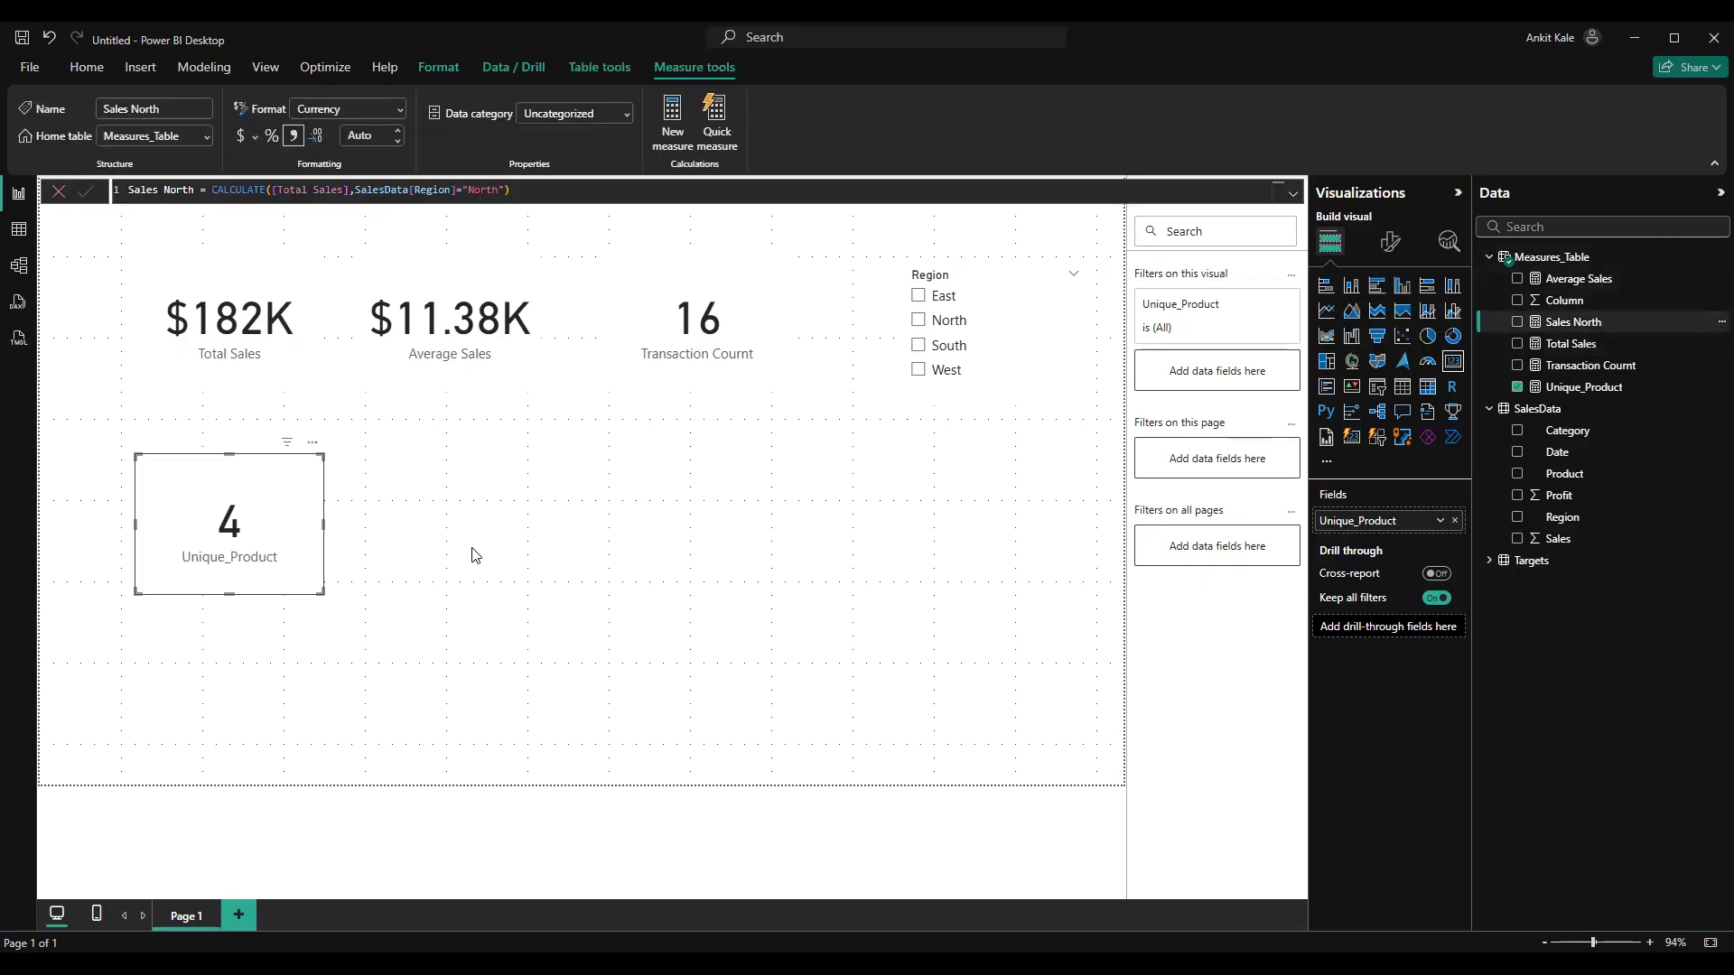
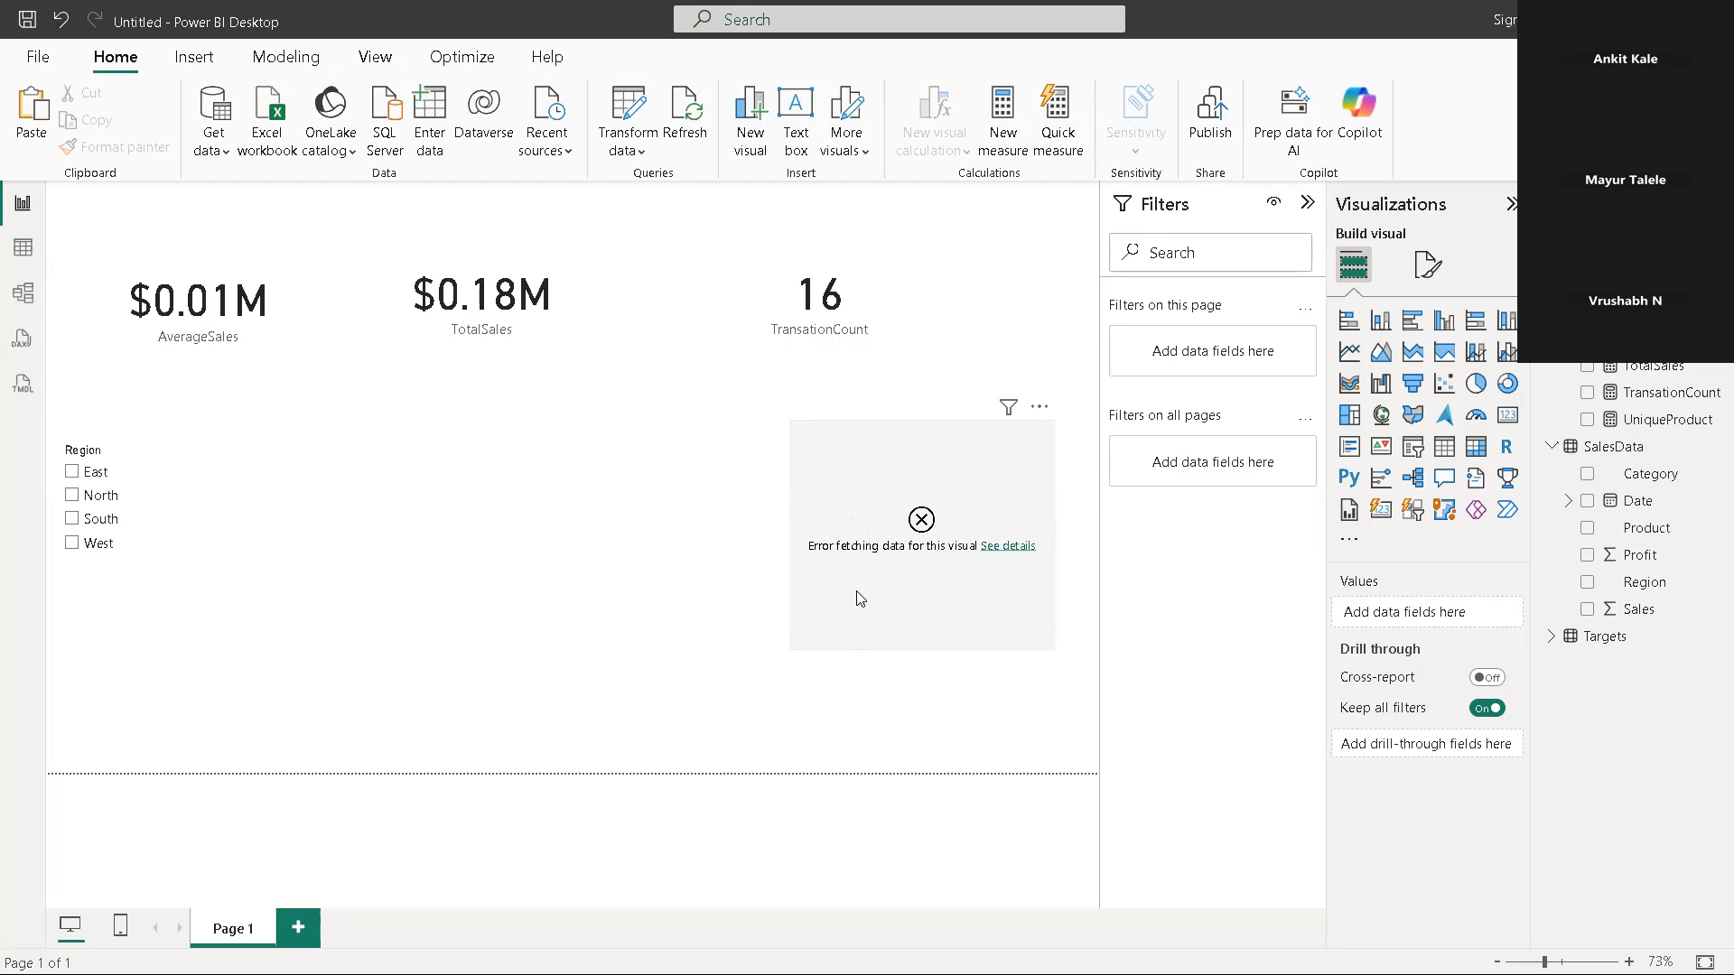
Open the UniqueProduct measure's formula from the faulty card's selection and replace the column name inside the brackets with Prduct
click(921, 524)
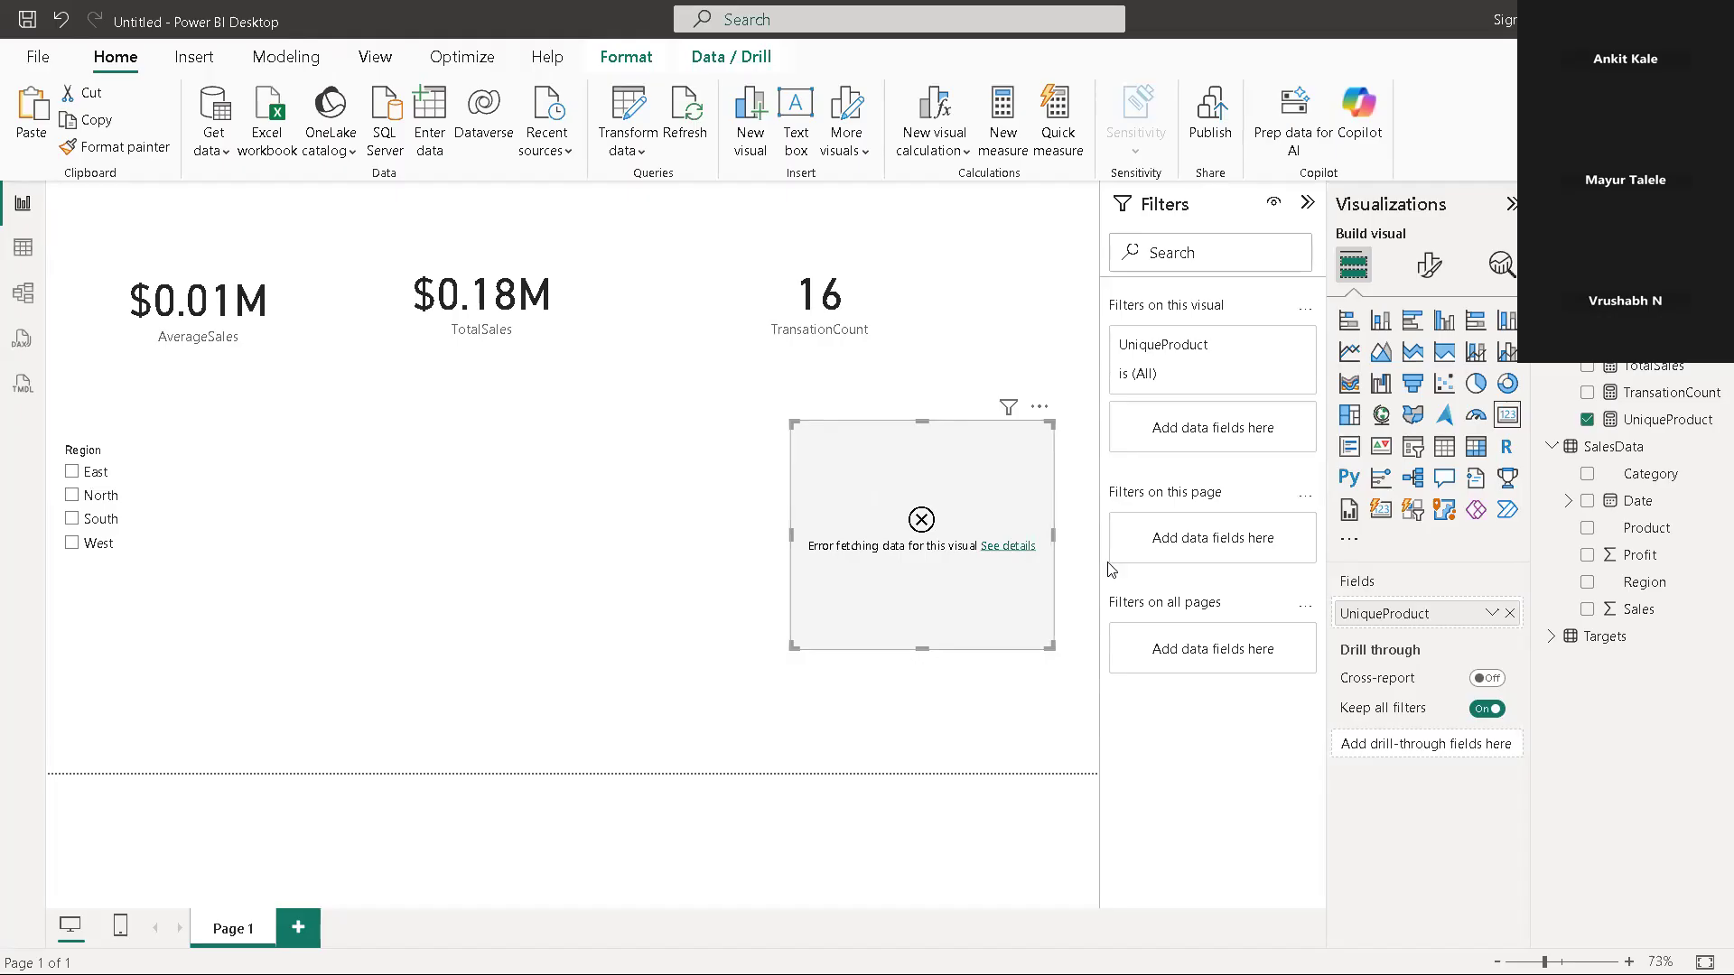
click(1652, 421)
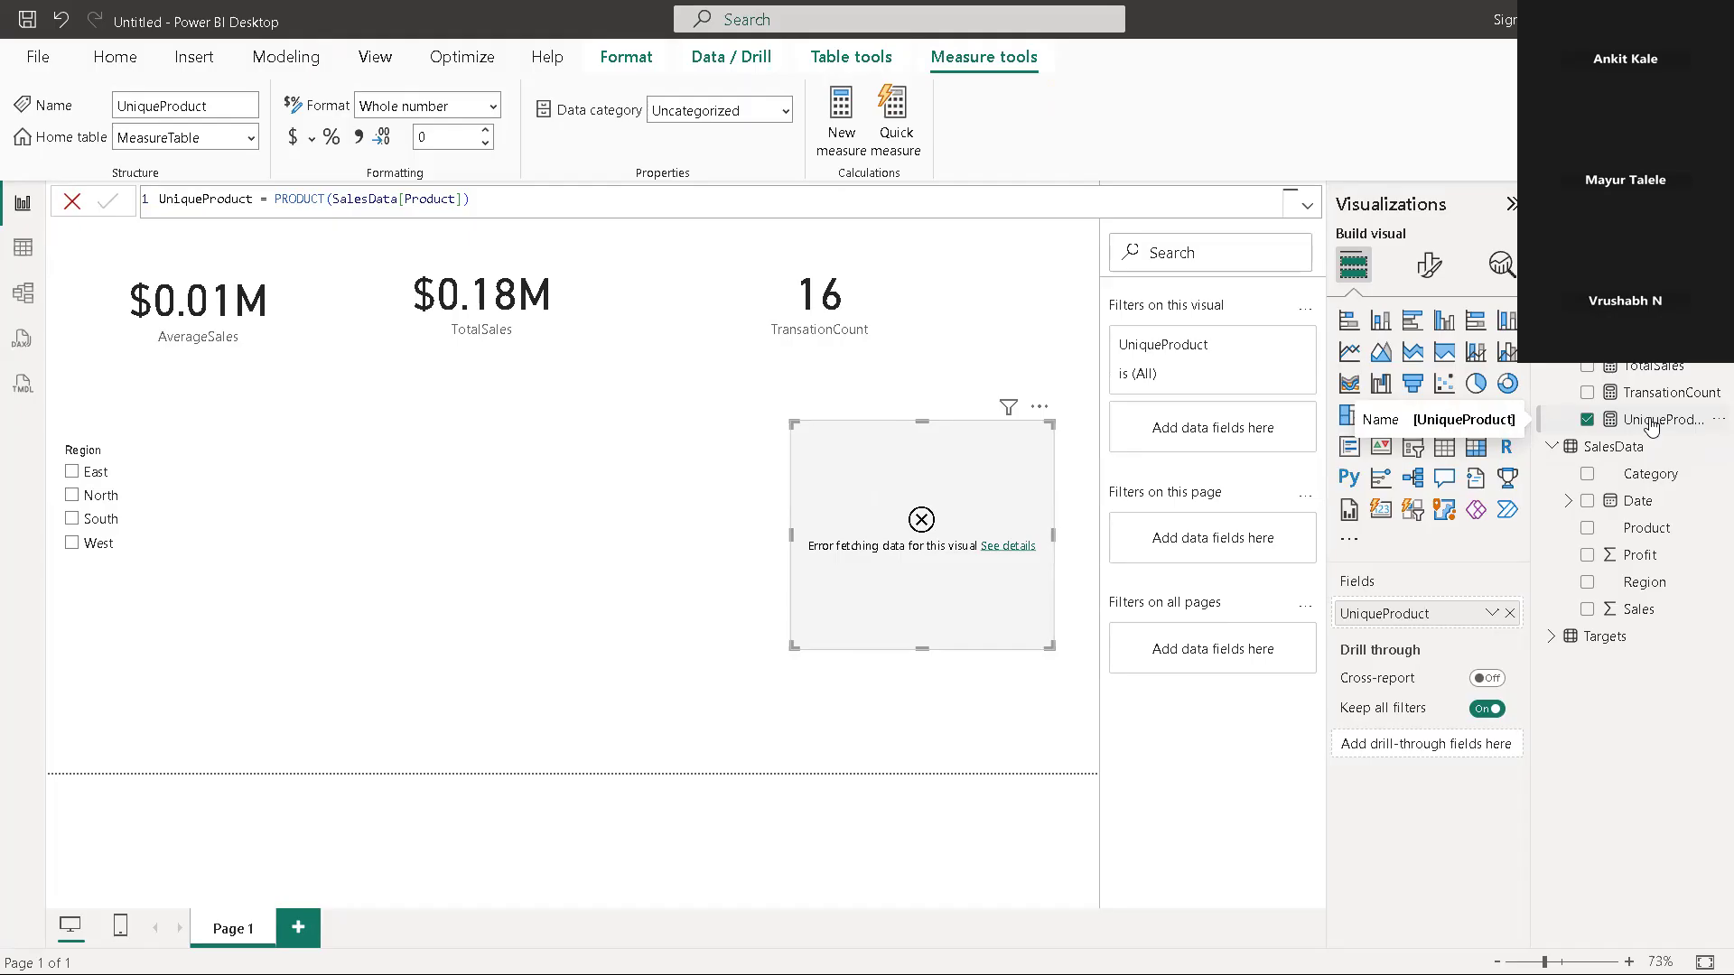
click(428, 199)
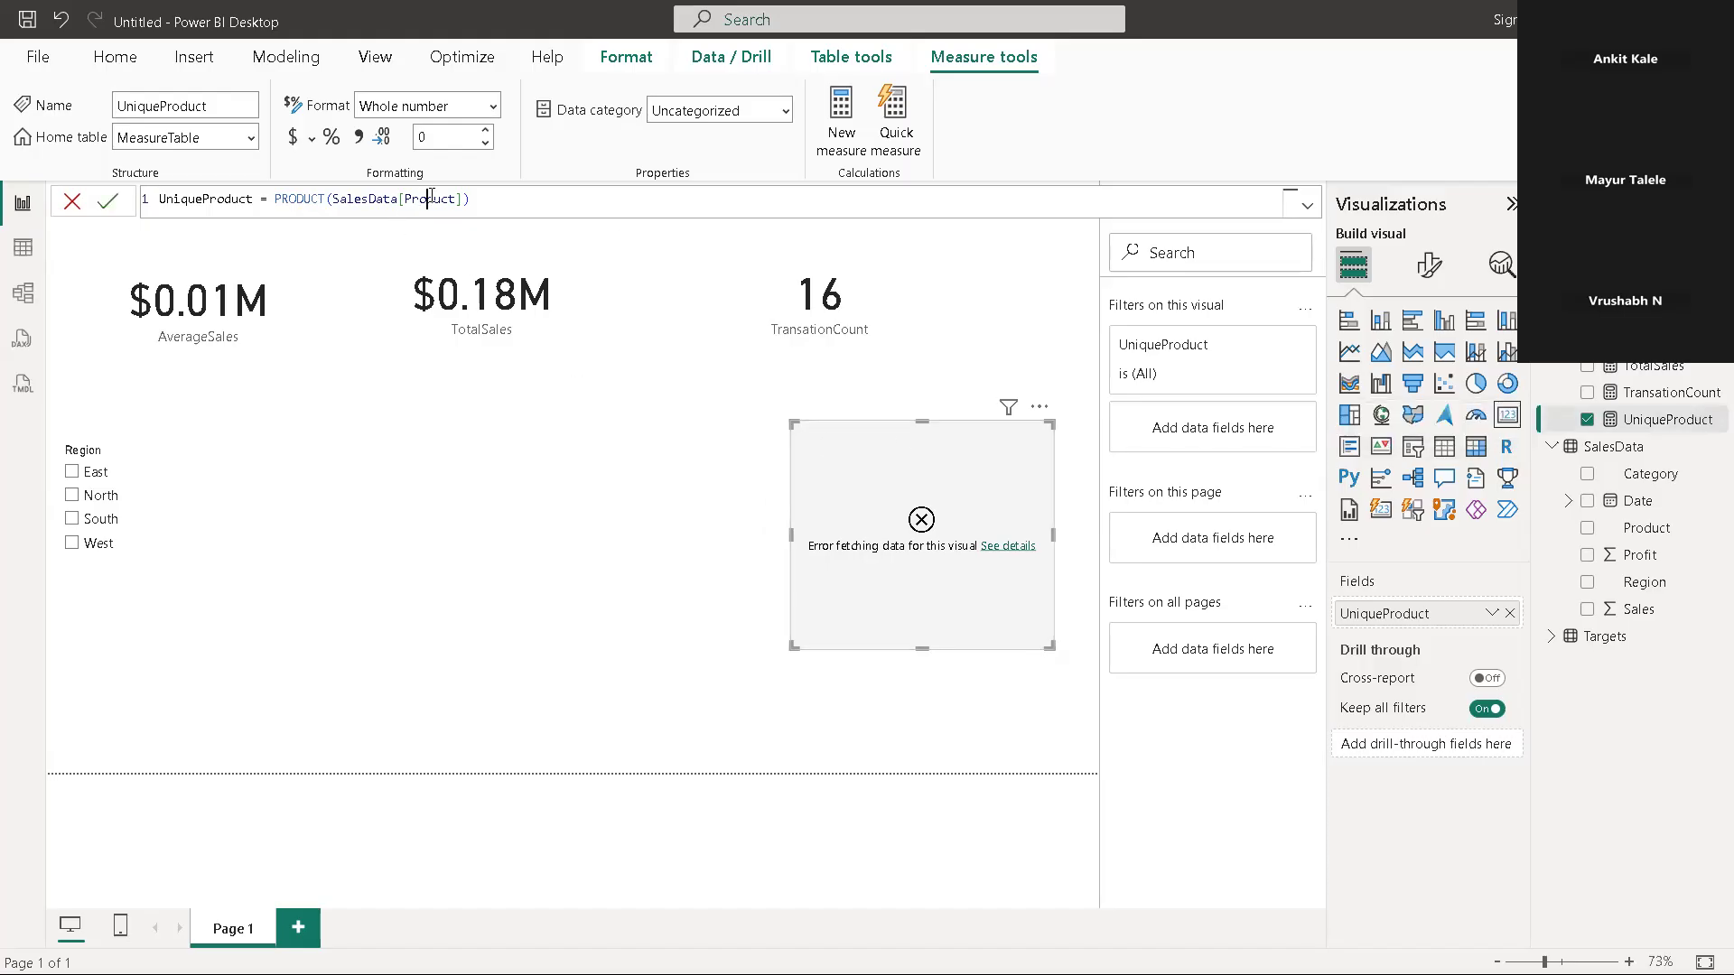
double_click(430, 199)
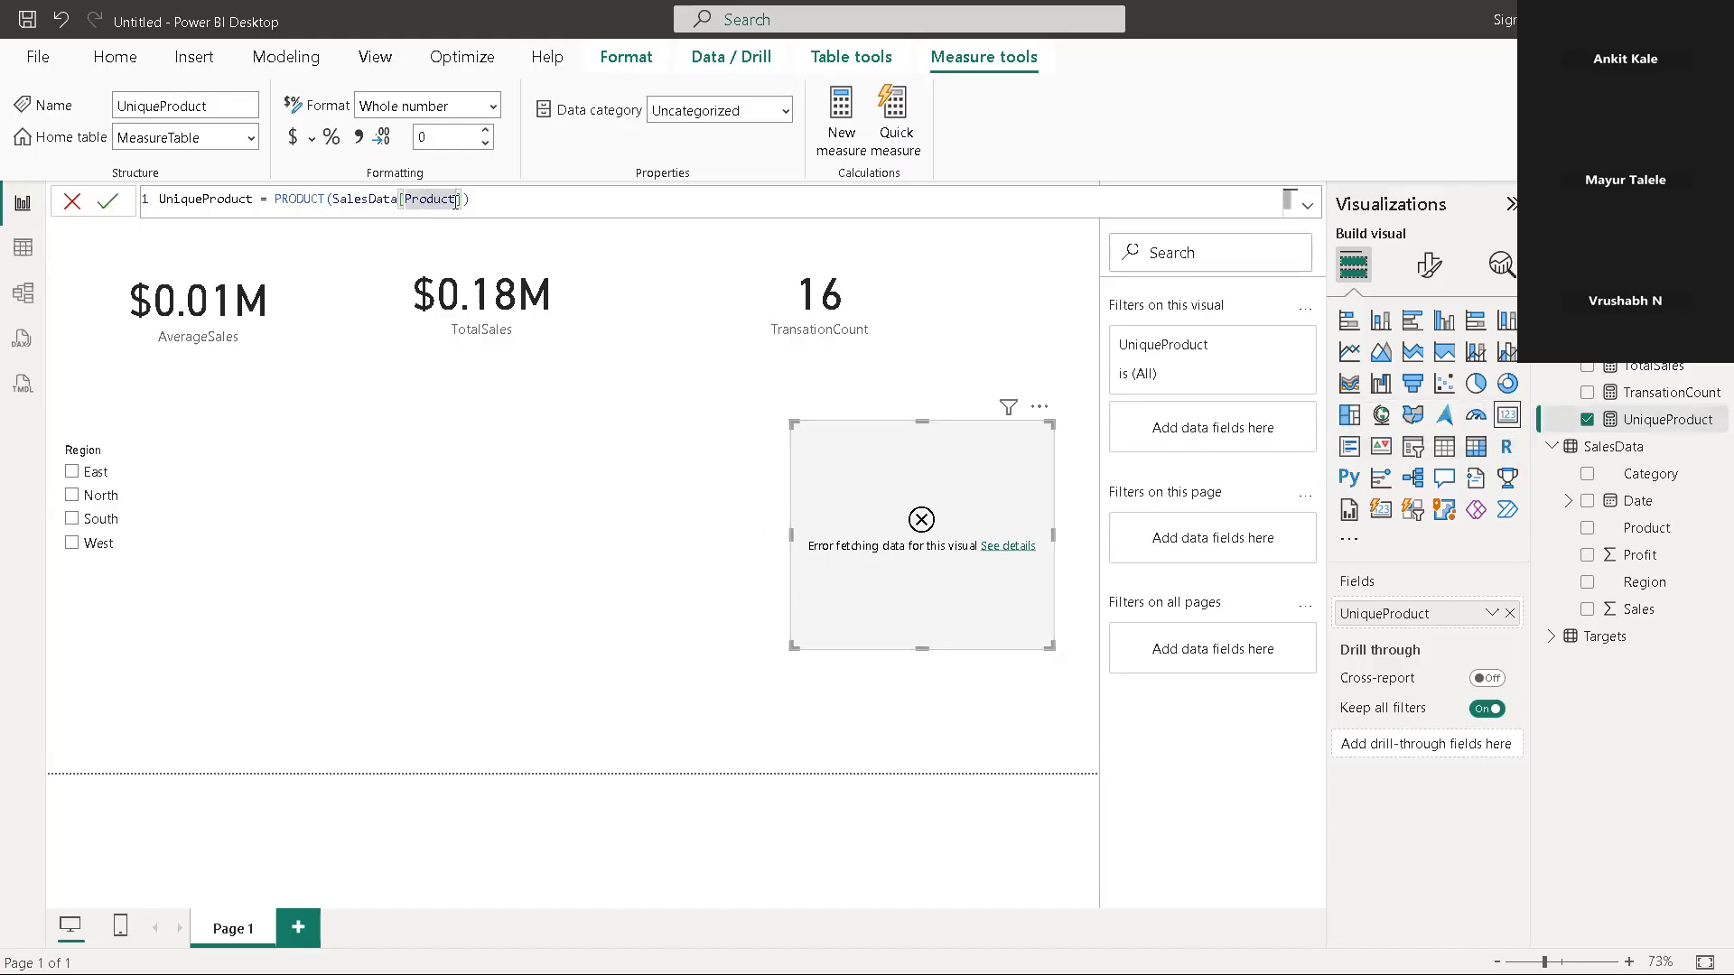
text(Prduct)
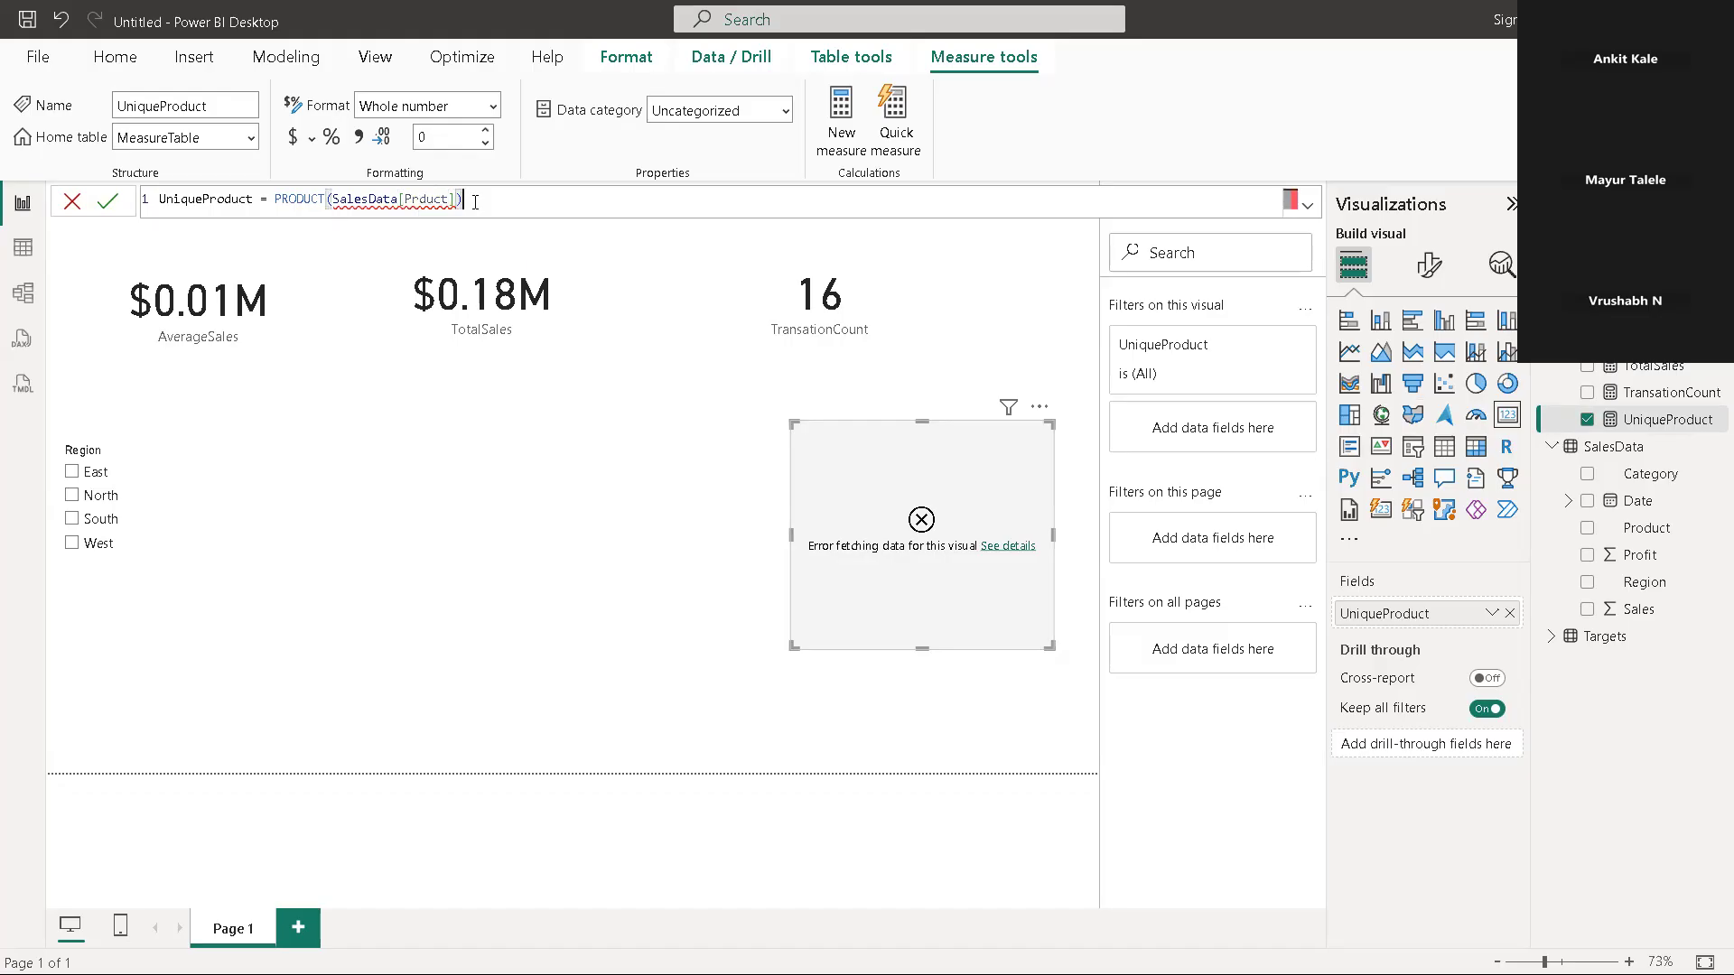
Replace the PRODUCT function with DISTINCTCOUNT in the UniqueProduct formula and commit it
click(326, 199)
key(BackSpace)
key(BackSpace)
key(BackSpace)
key(BackSpace)
key(BackSpace)
key(BackSpace)
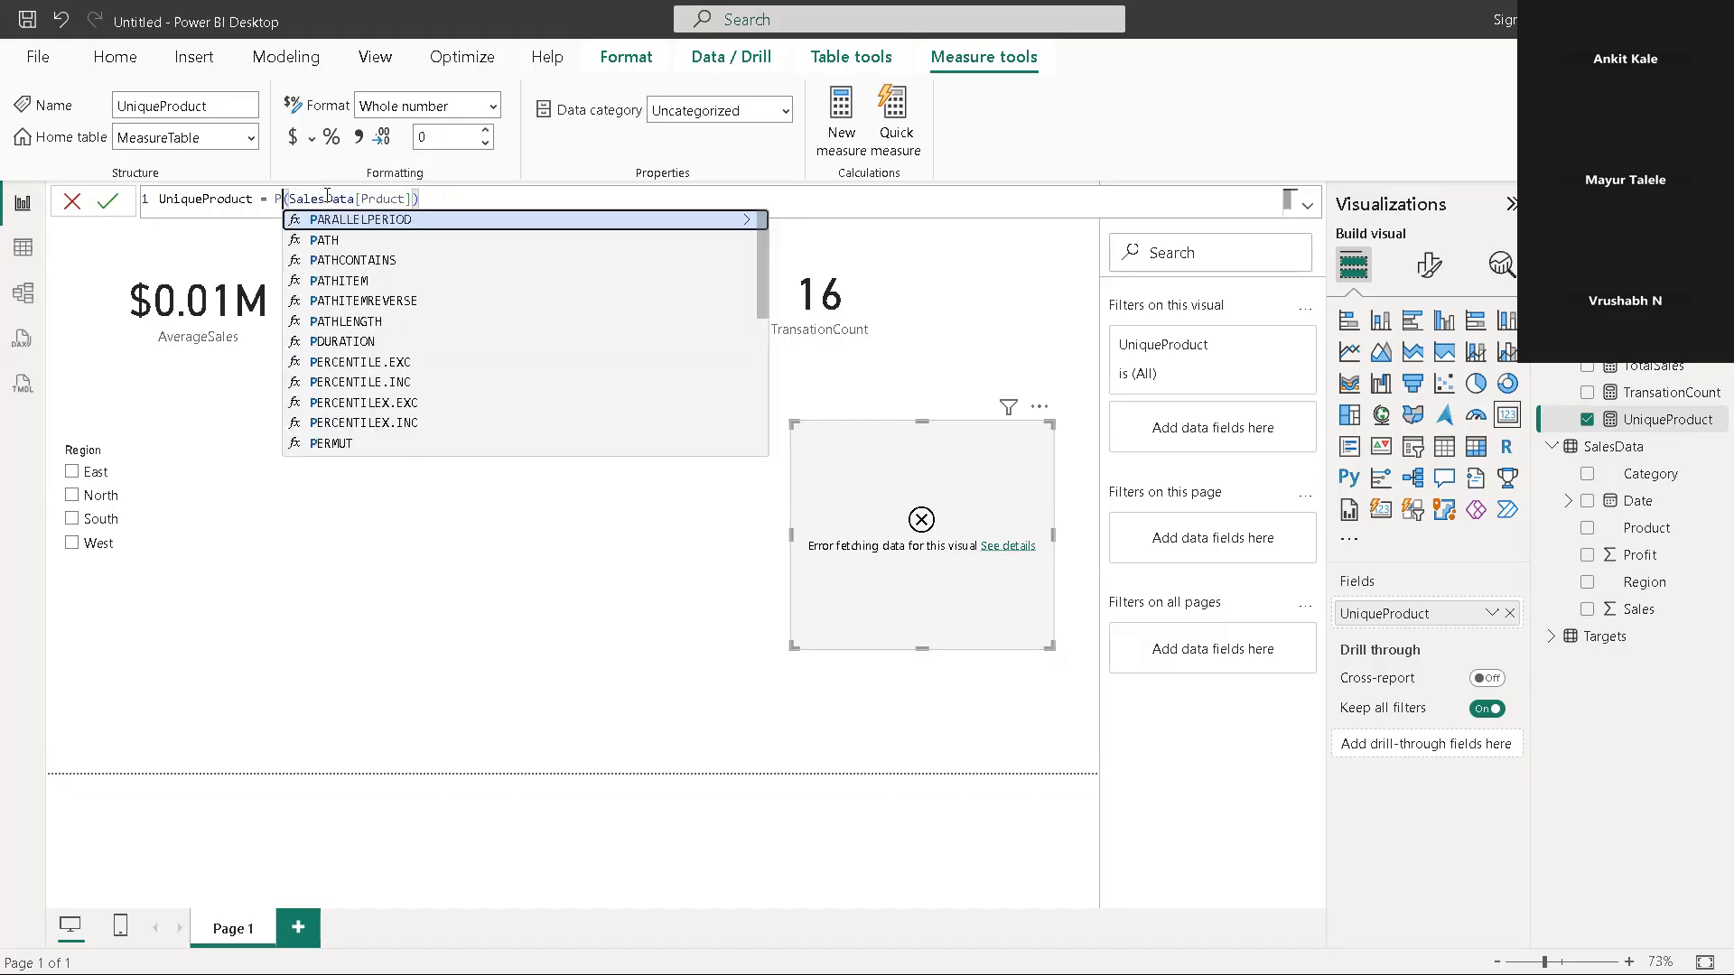
key(BackSpace)
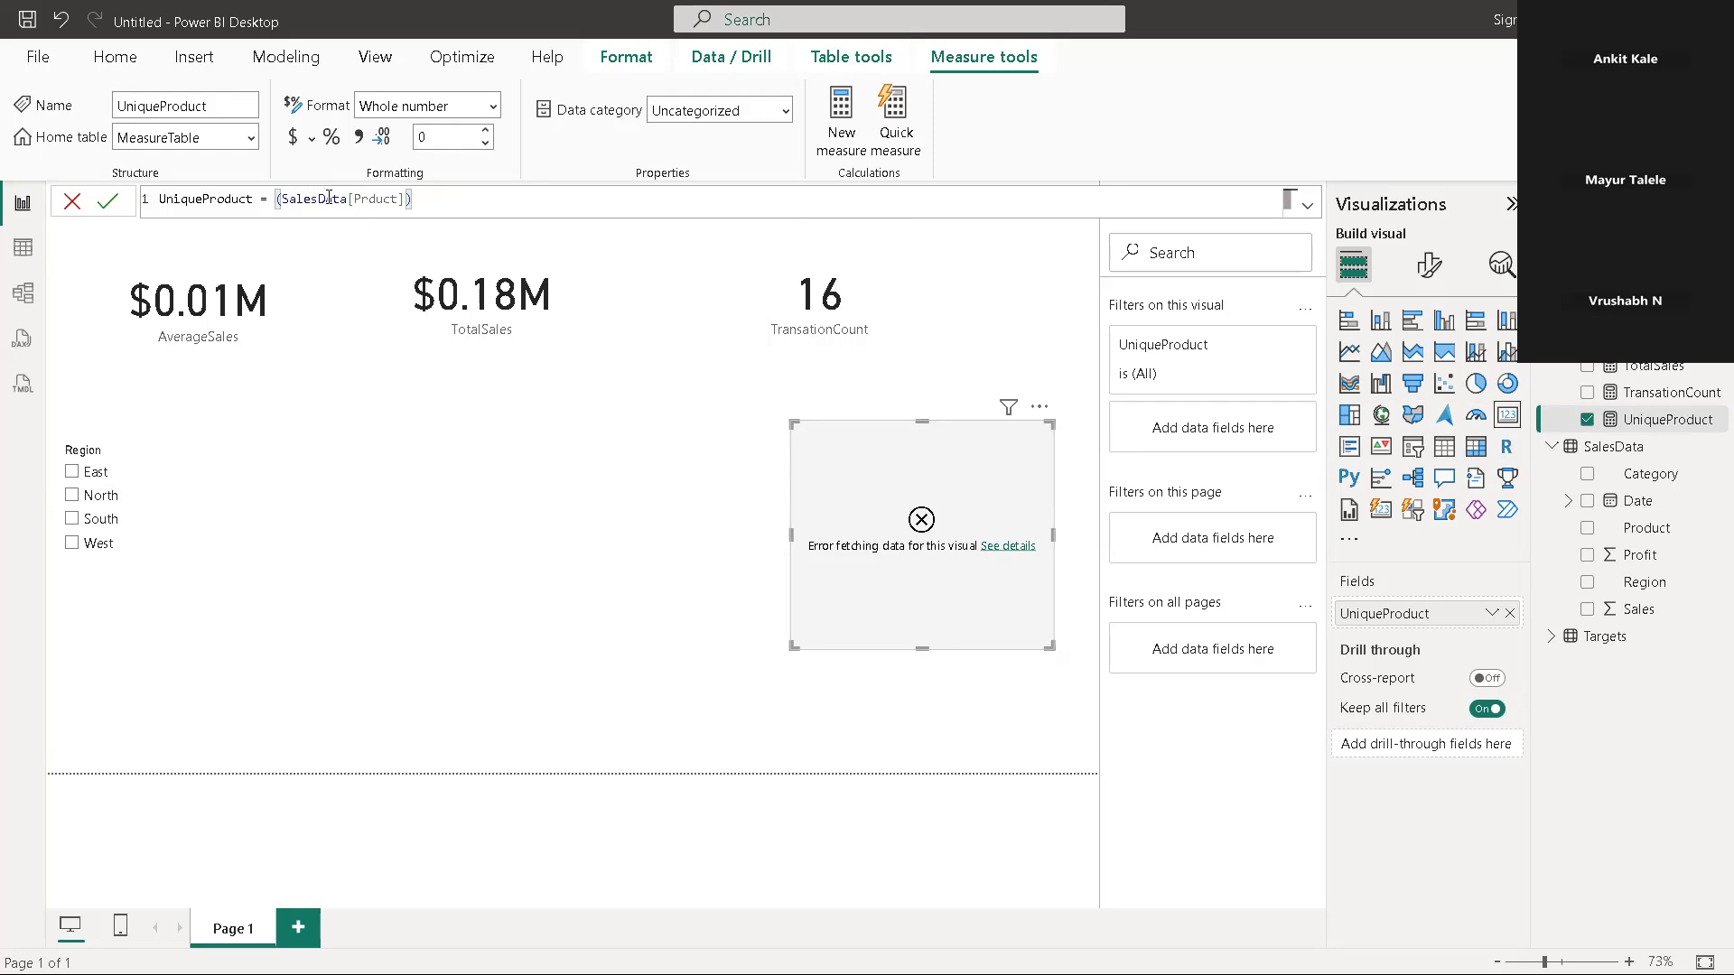
text(d)
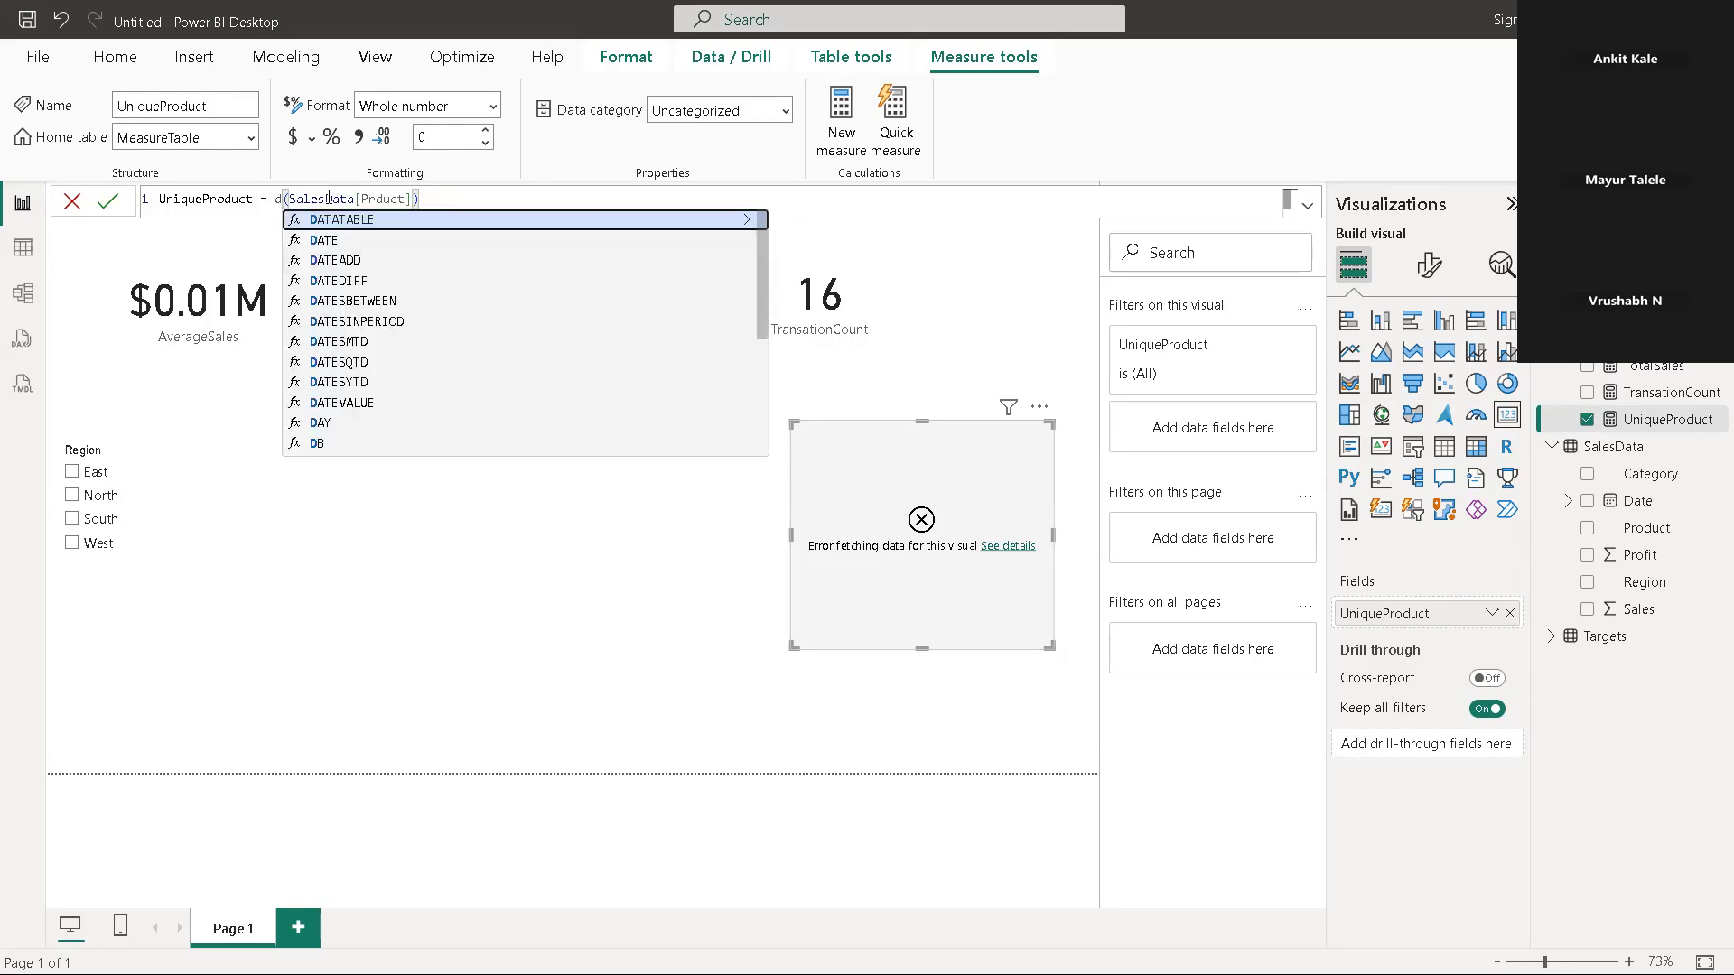
text(i)
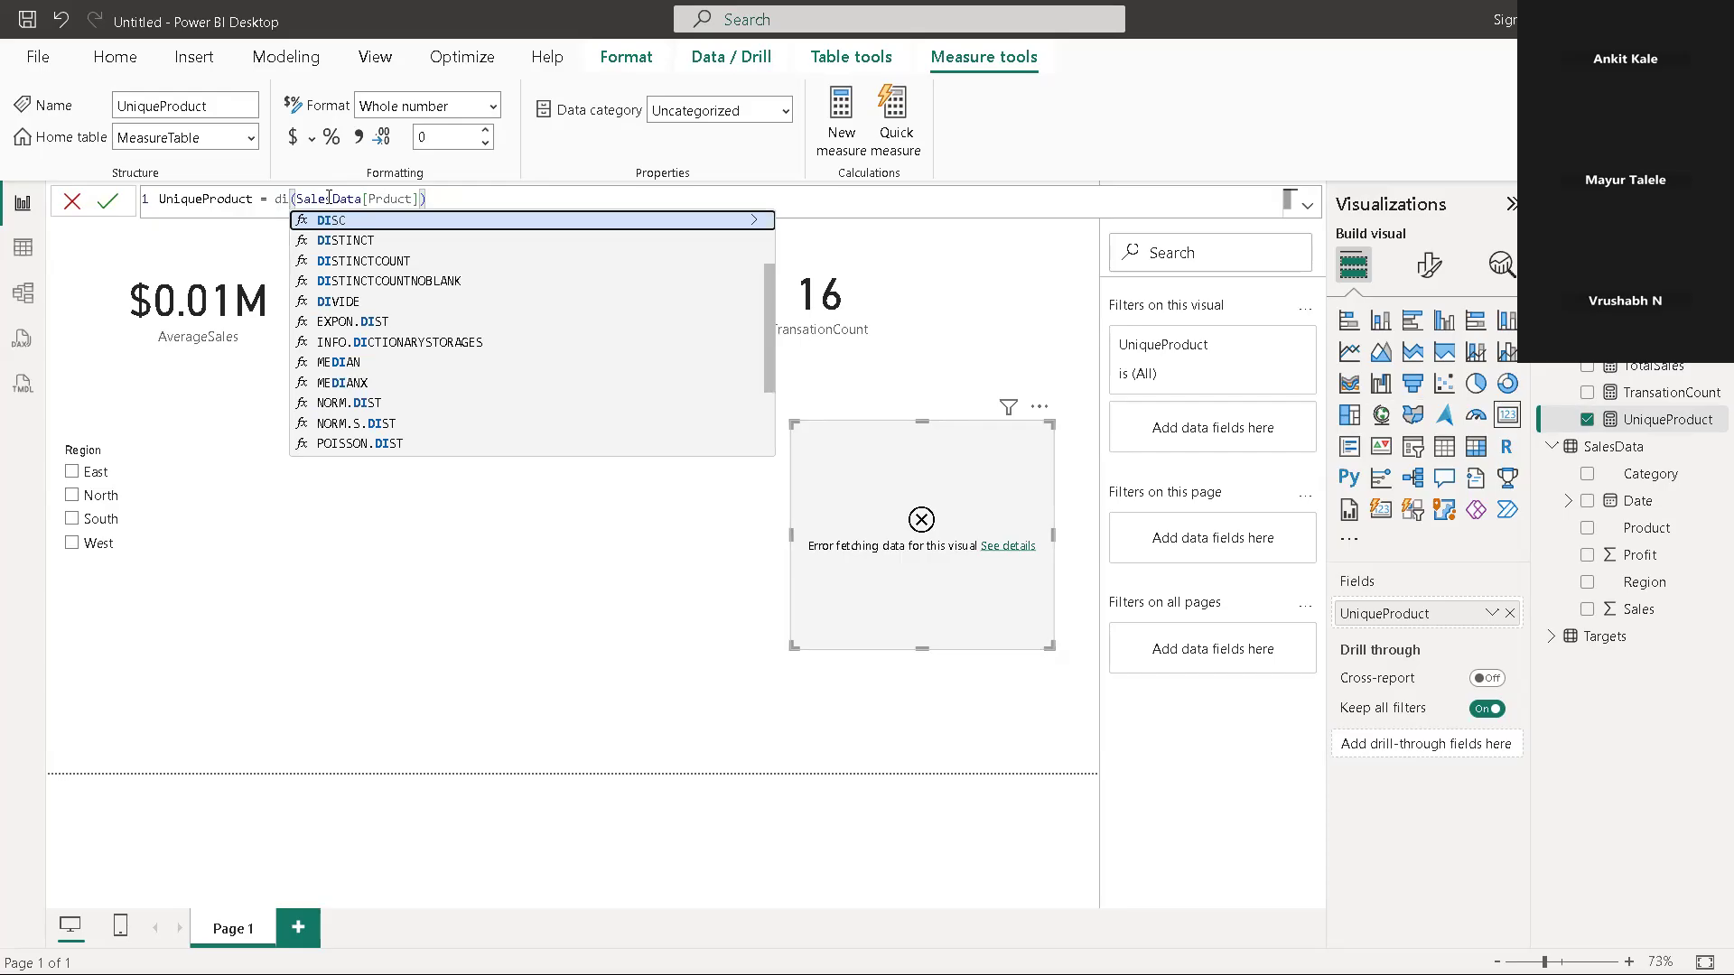
click(366, 262)
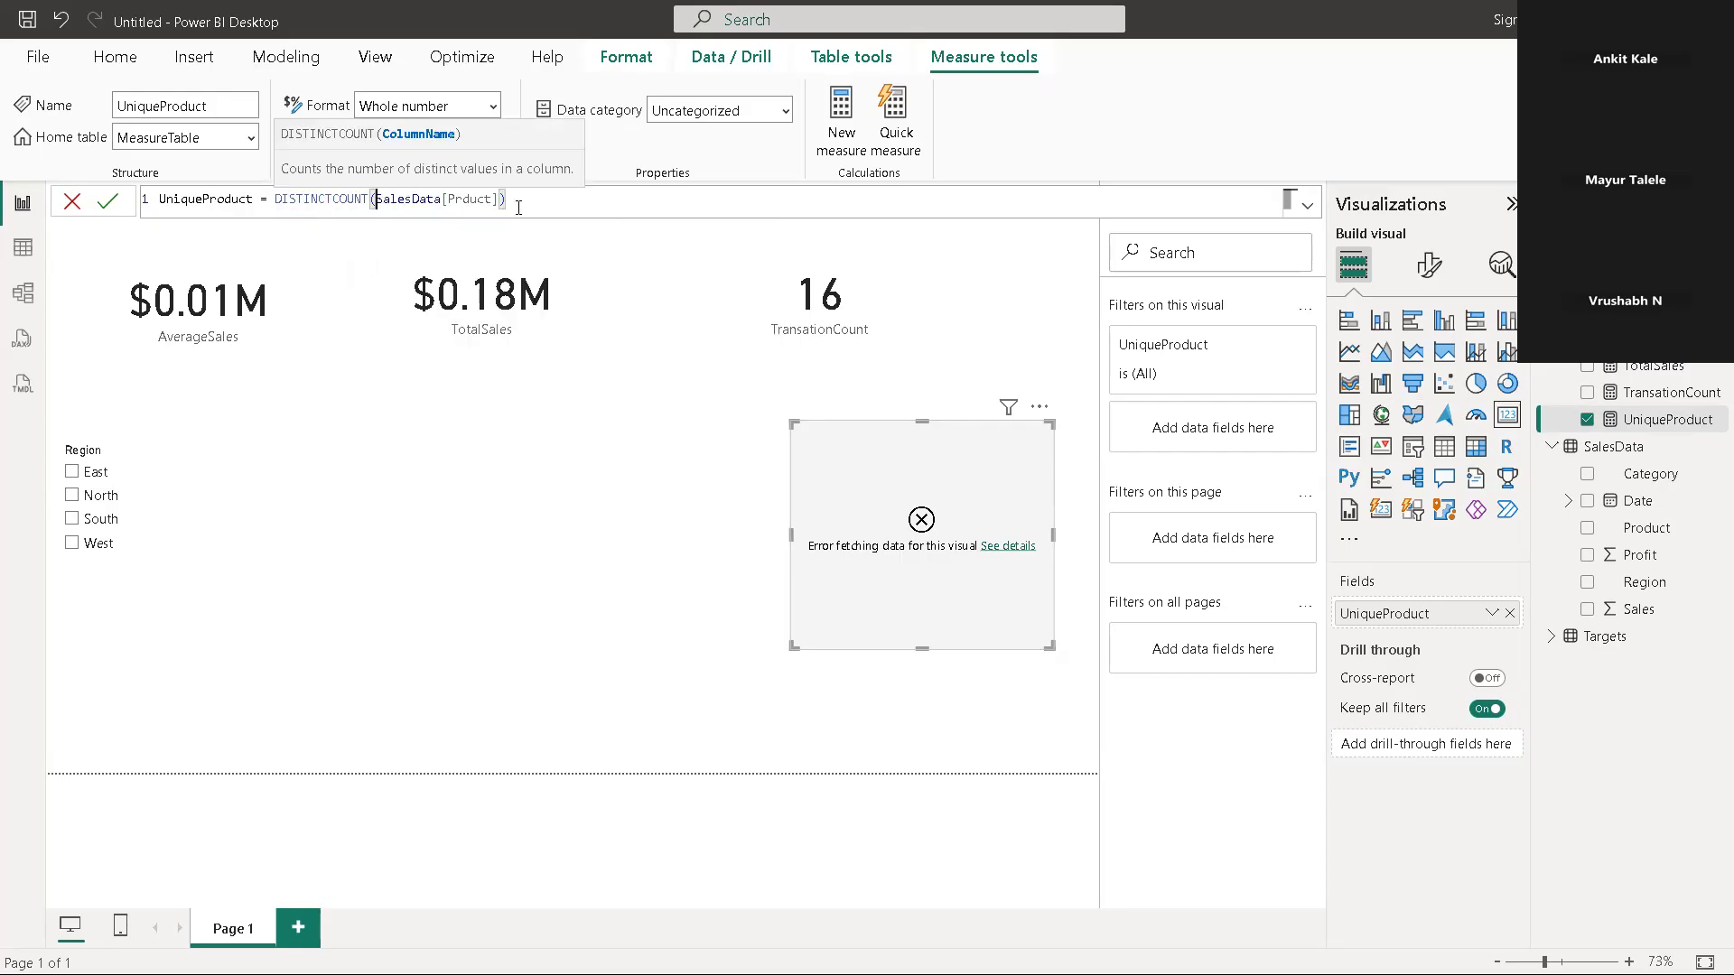
key(Return)
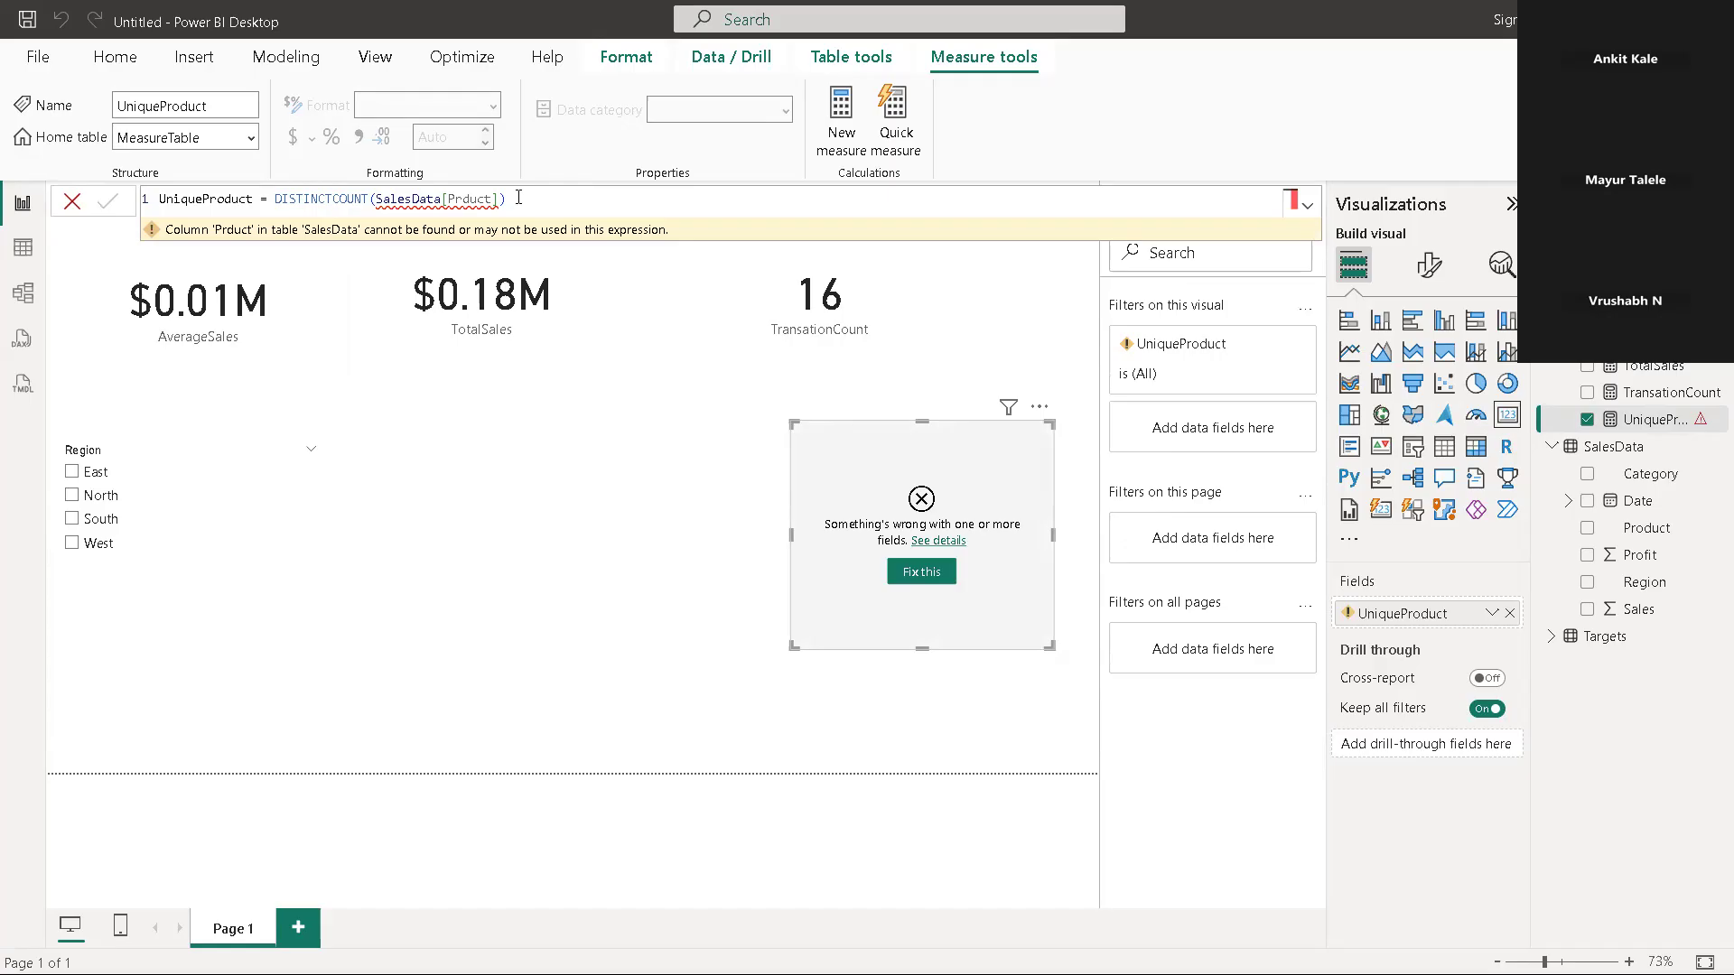
Correct the DISTINCTCOUNT argument of UniqueProduct to the SalesData[Product] column, commit the measure and deselect the card
mouse_move(484, 206)
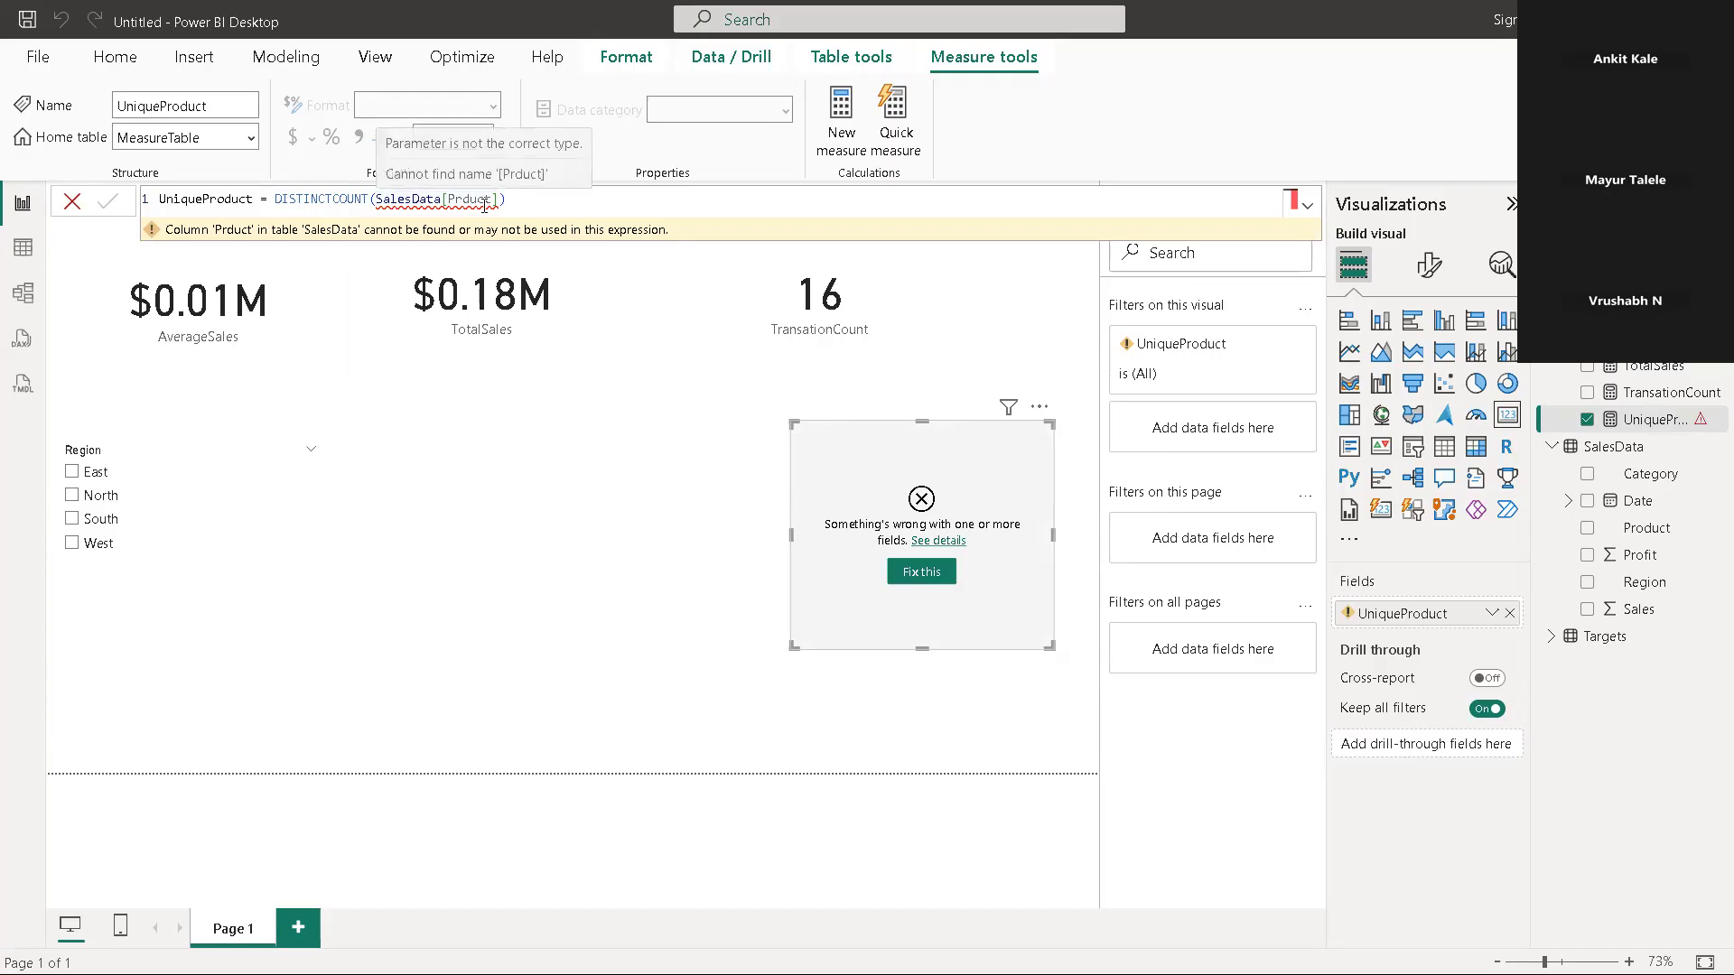
click(507, 202)
key(BackSpace)
key(BackSpace)
key(BackSpace)
key(BackSpace)
key(BackSpace)
key(BackSpace)
key(BackSpace)
key(BackSpace)
key(BackSpace)
key(BackSpace)
key(BackSpace)
key(BackSpace)
key(BackSpace)
key(BackSpace)
key(BackSpace)
key(BackSpace)
key(BackSpace)
key(BackSpace)
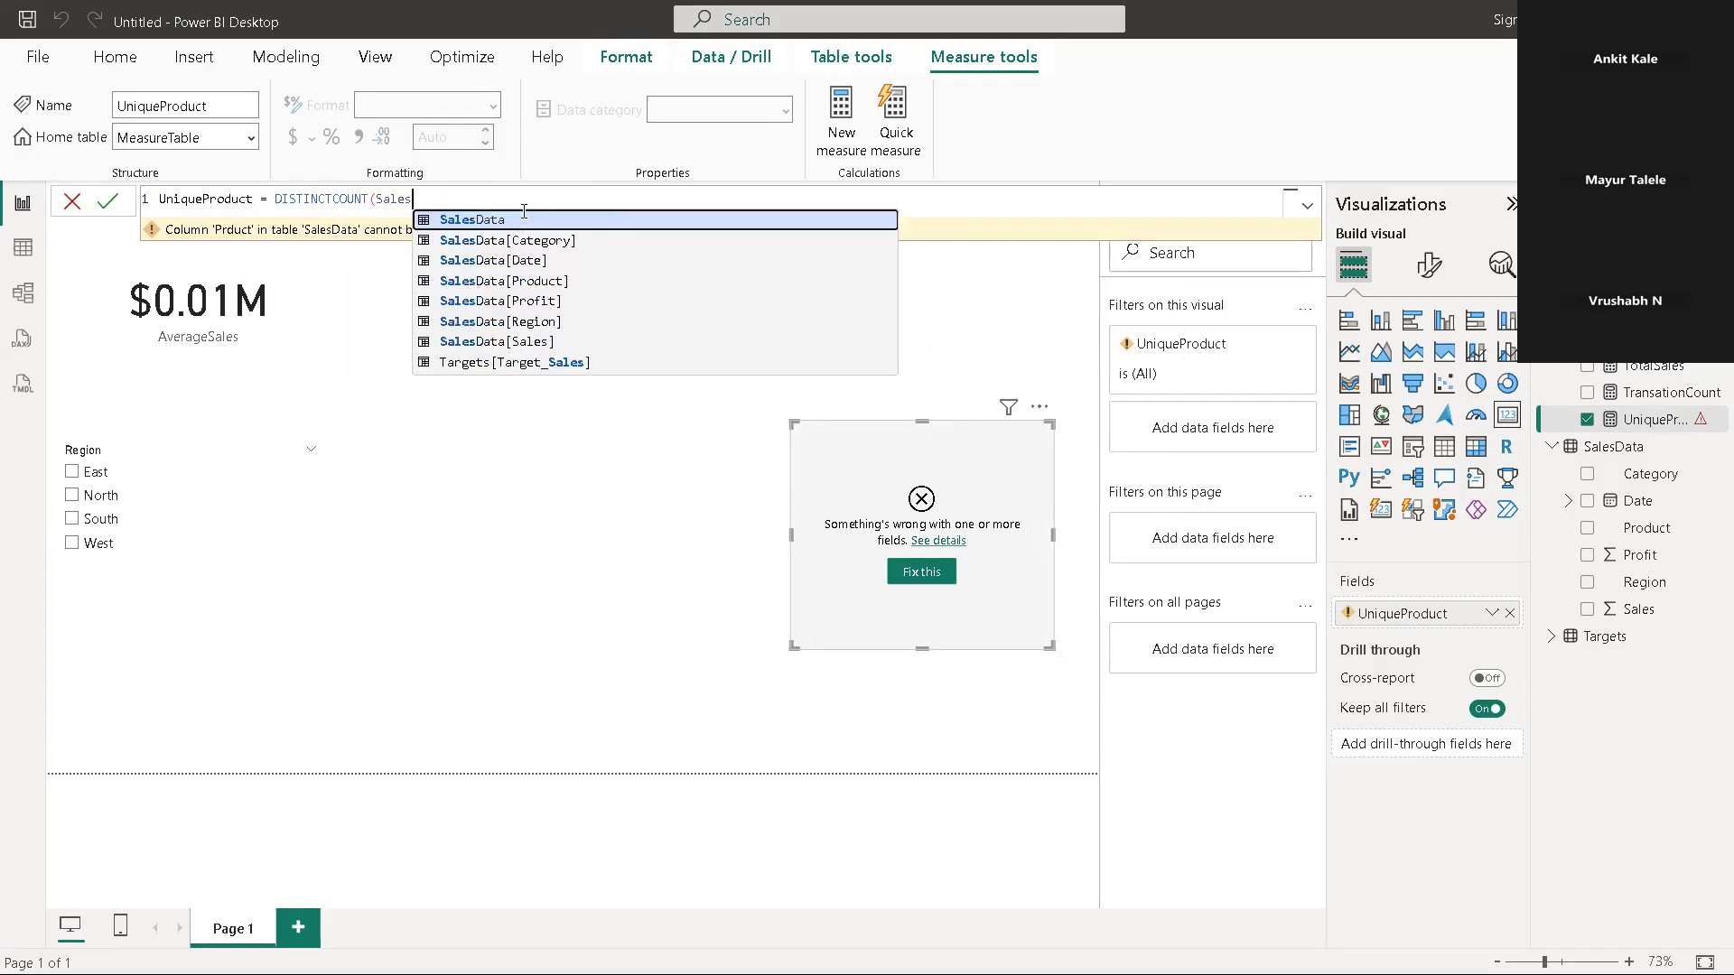
key(BackSpace)
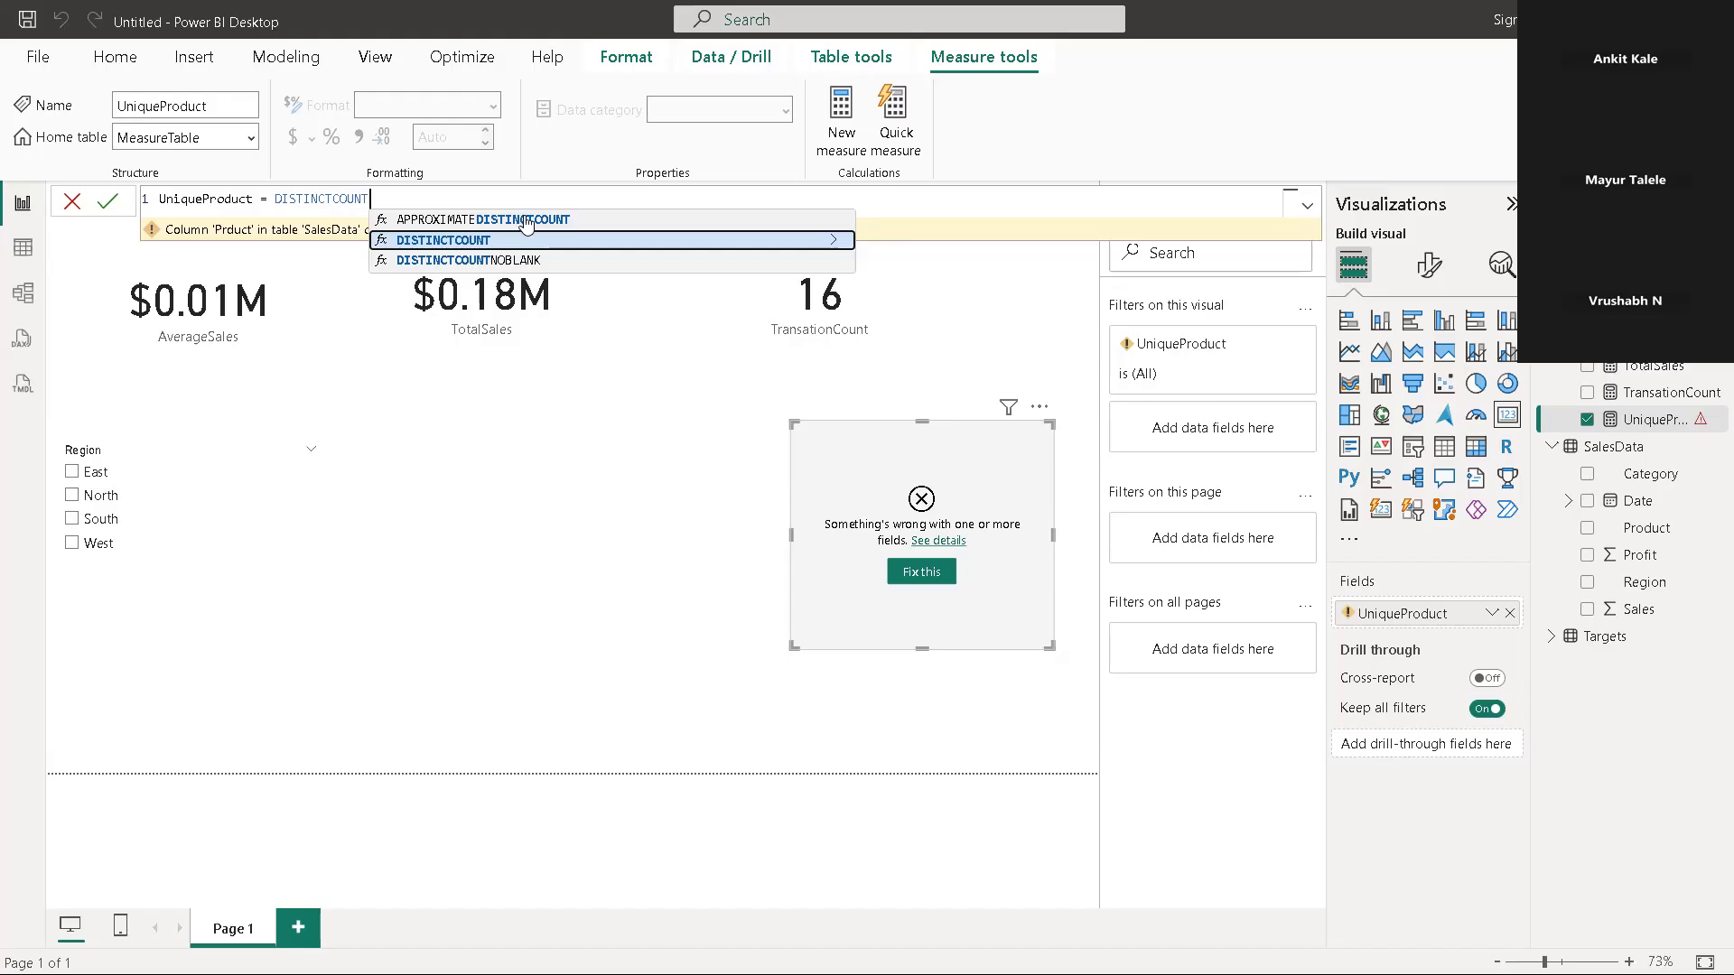
text((p)
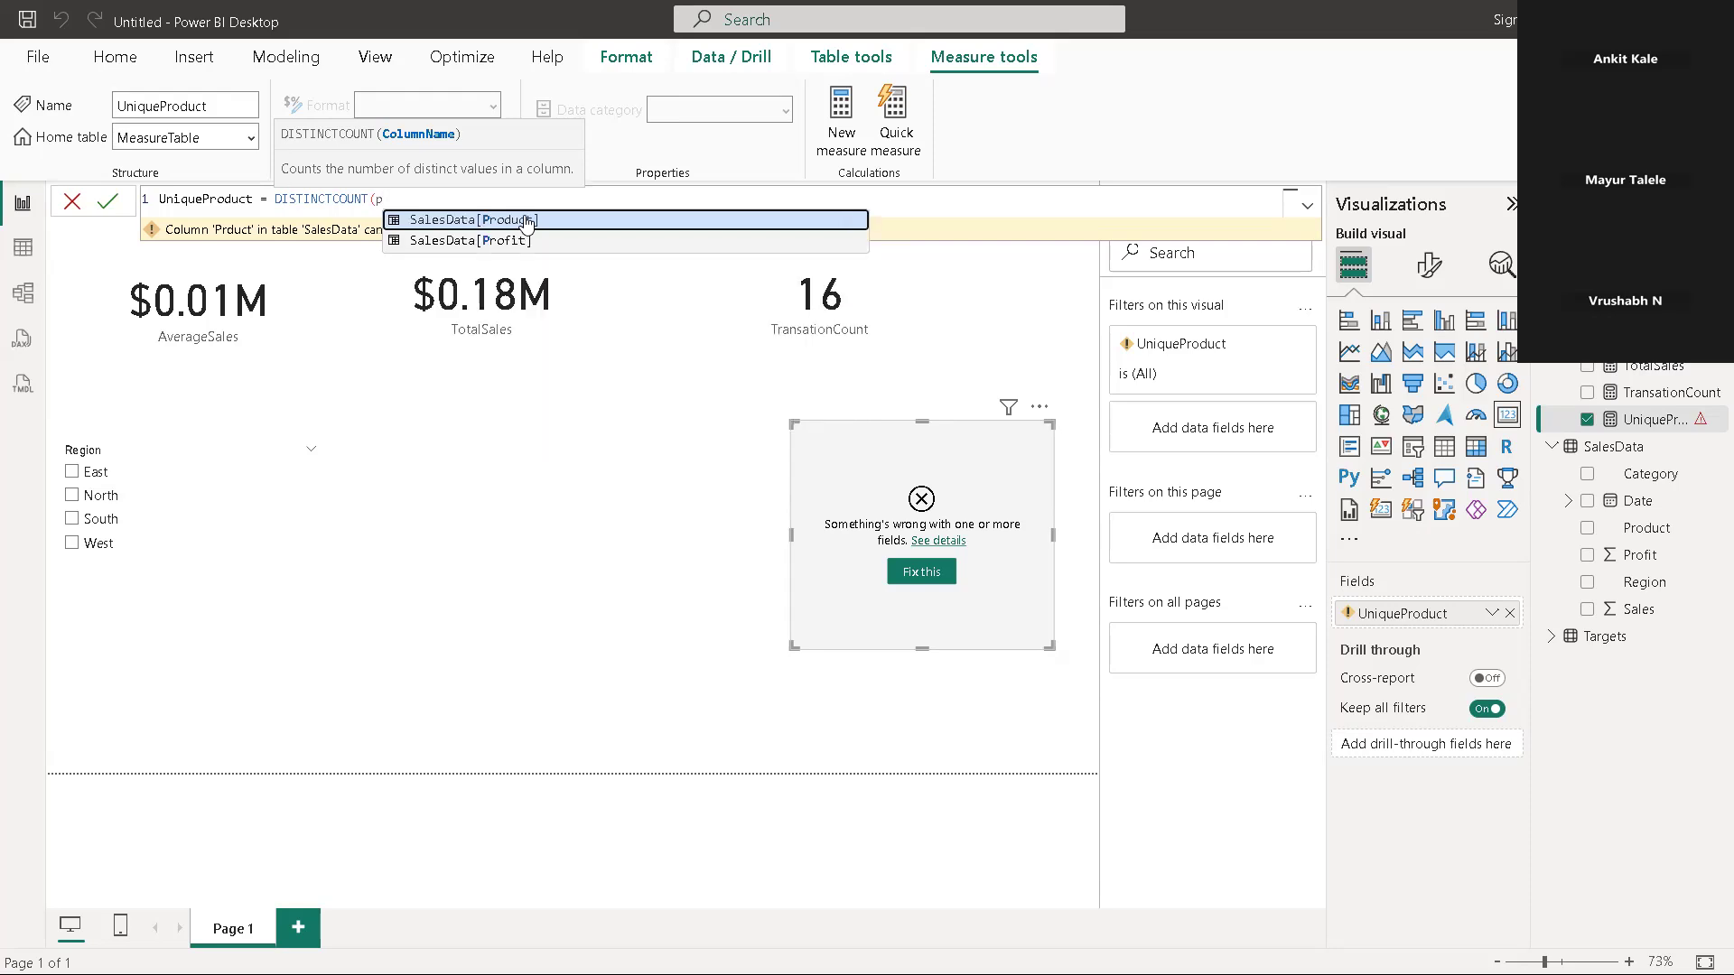
click(526, 221)
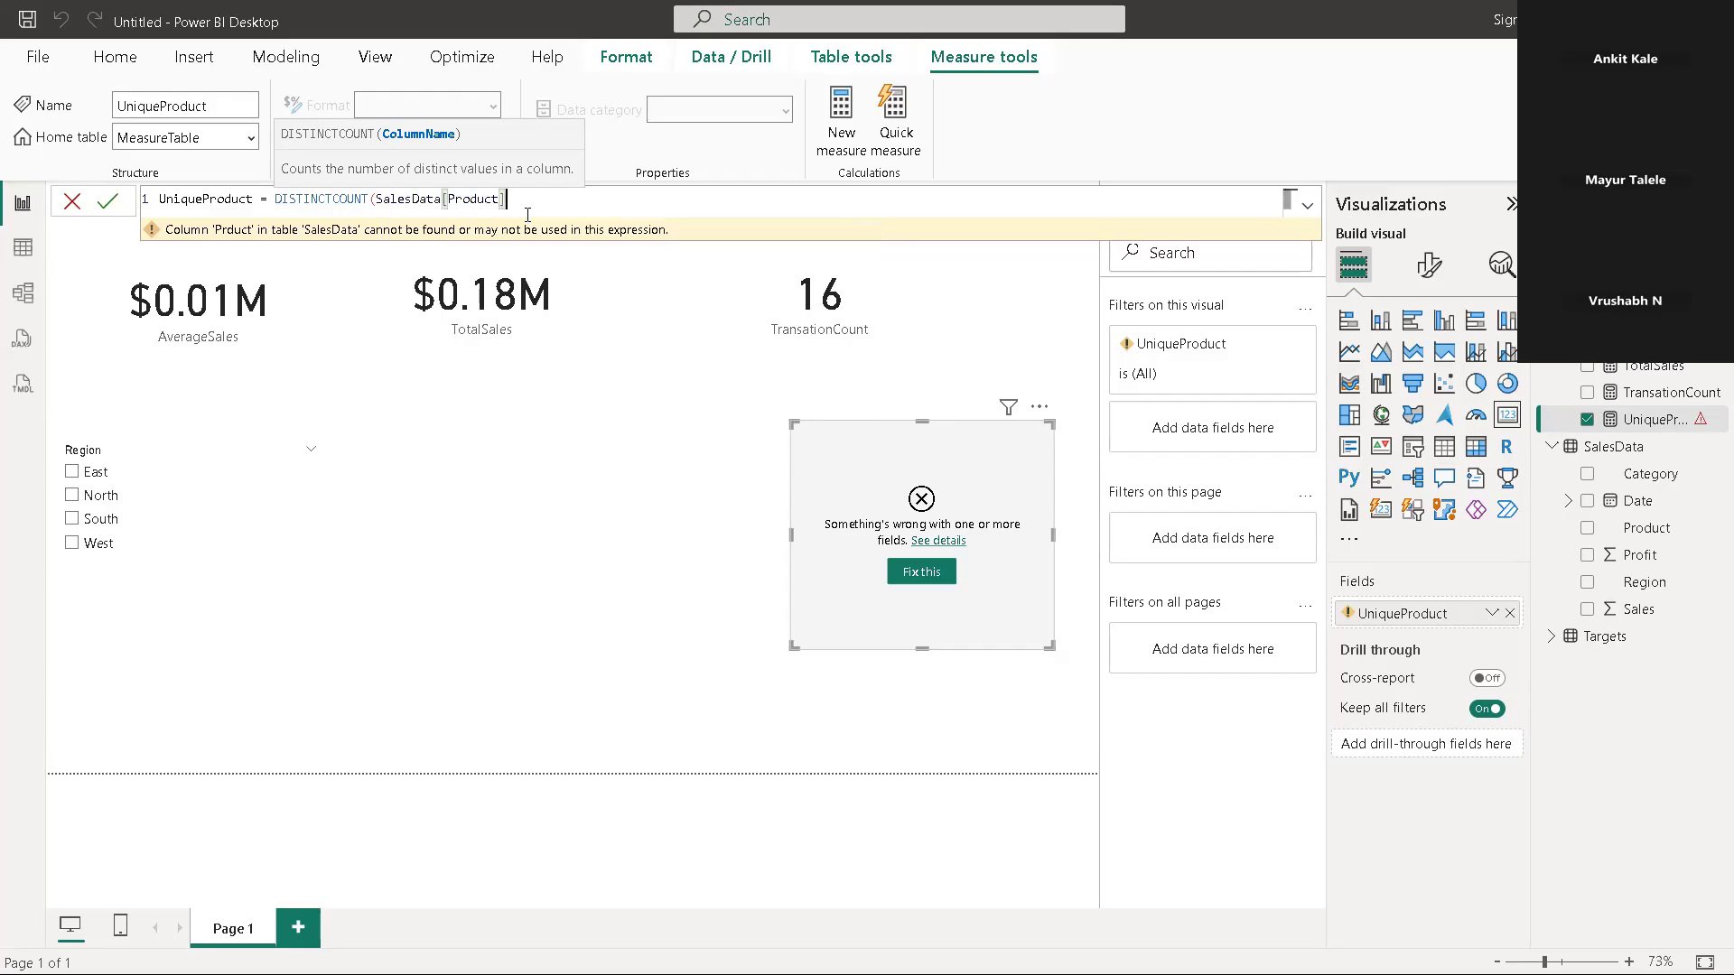
text())
key(Return)
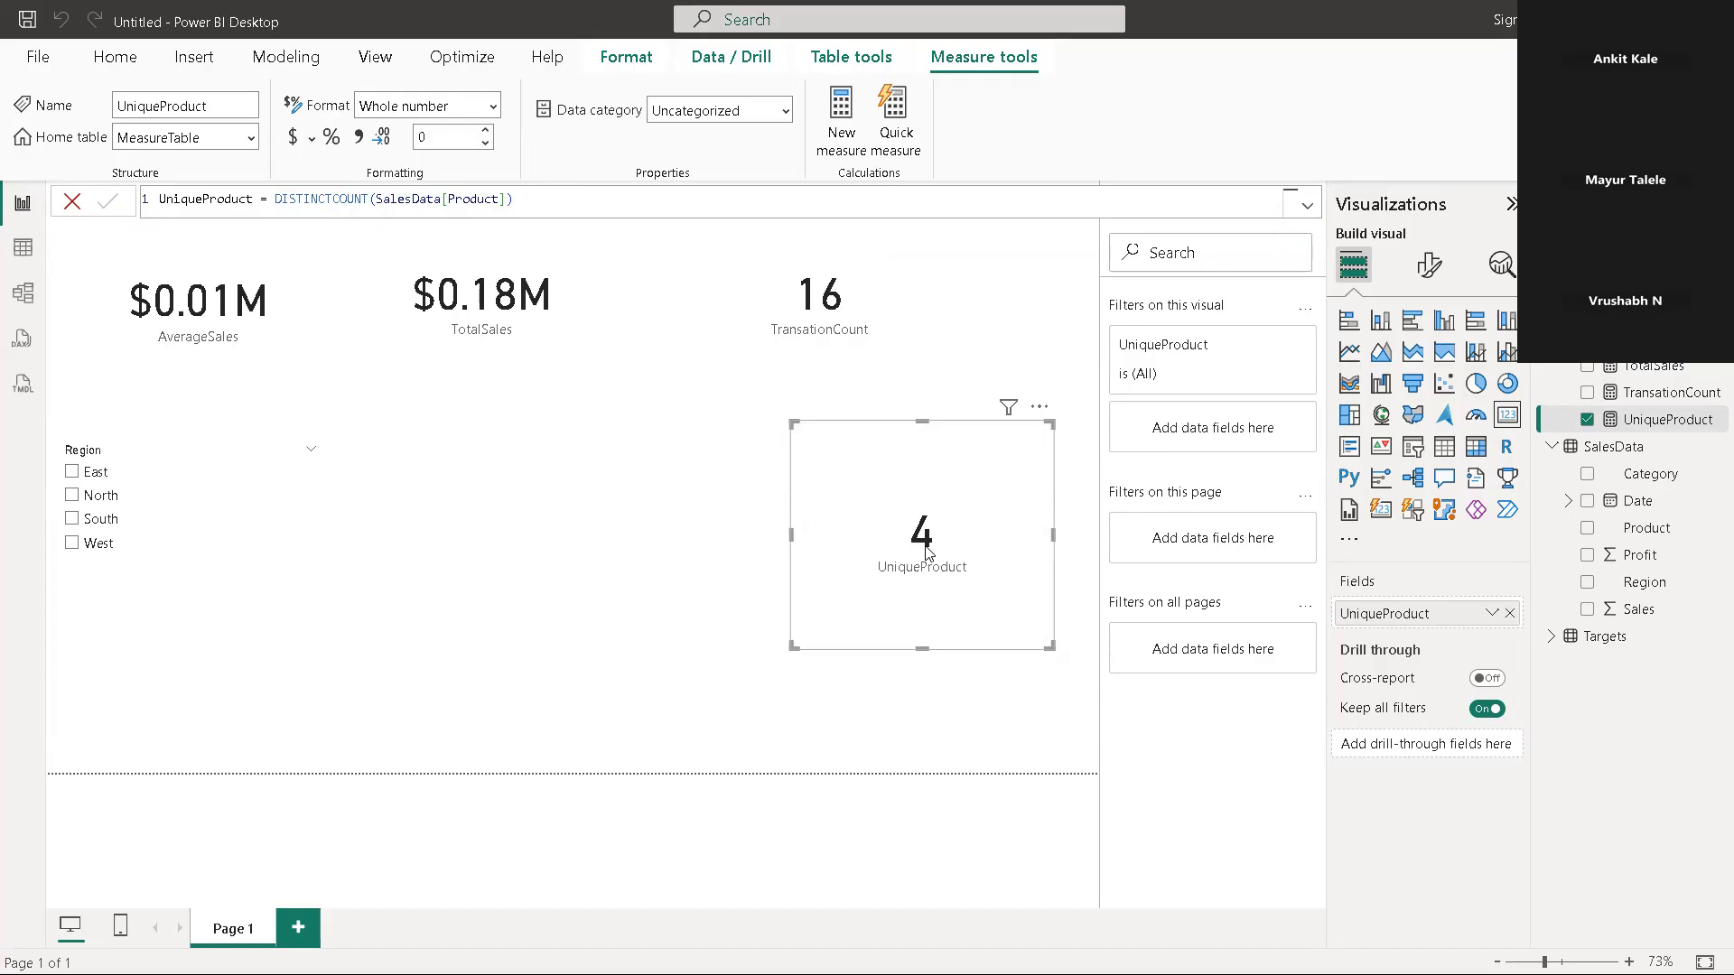
click(603, 527)
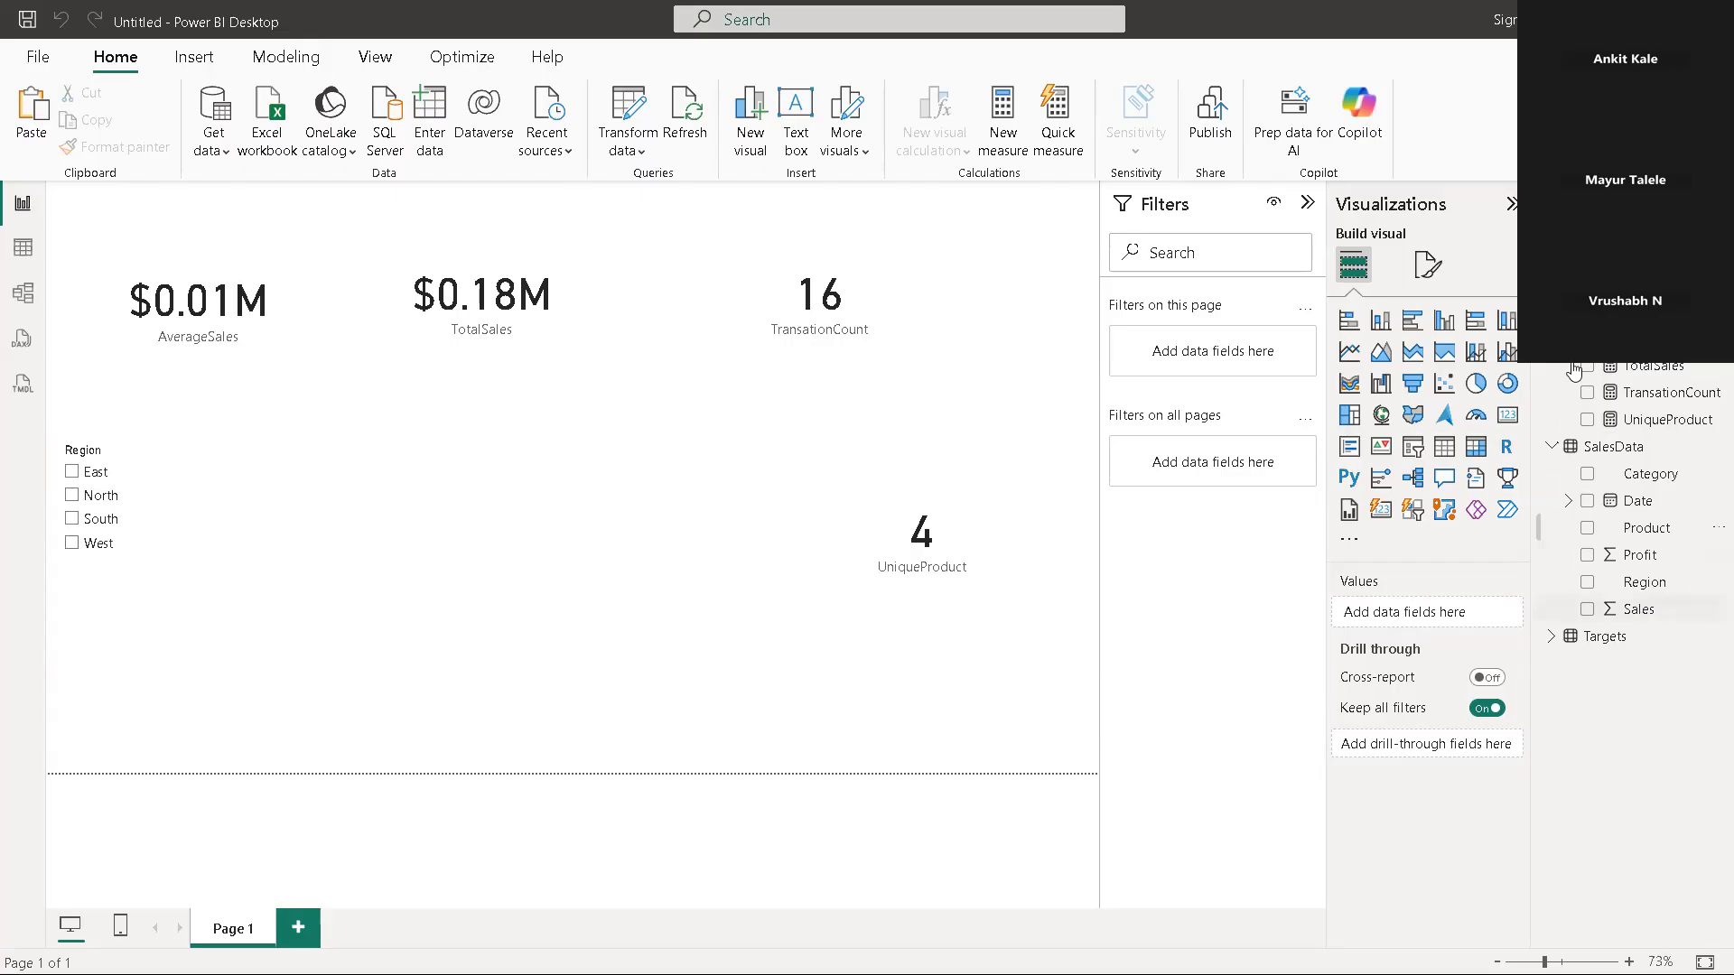
Create a new measure in MeasureTable named SalesNorth and start its formula with the CALCULATE function
right_click(1614, 311)
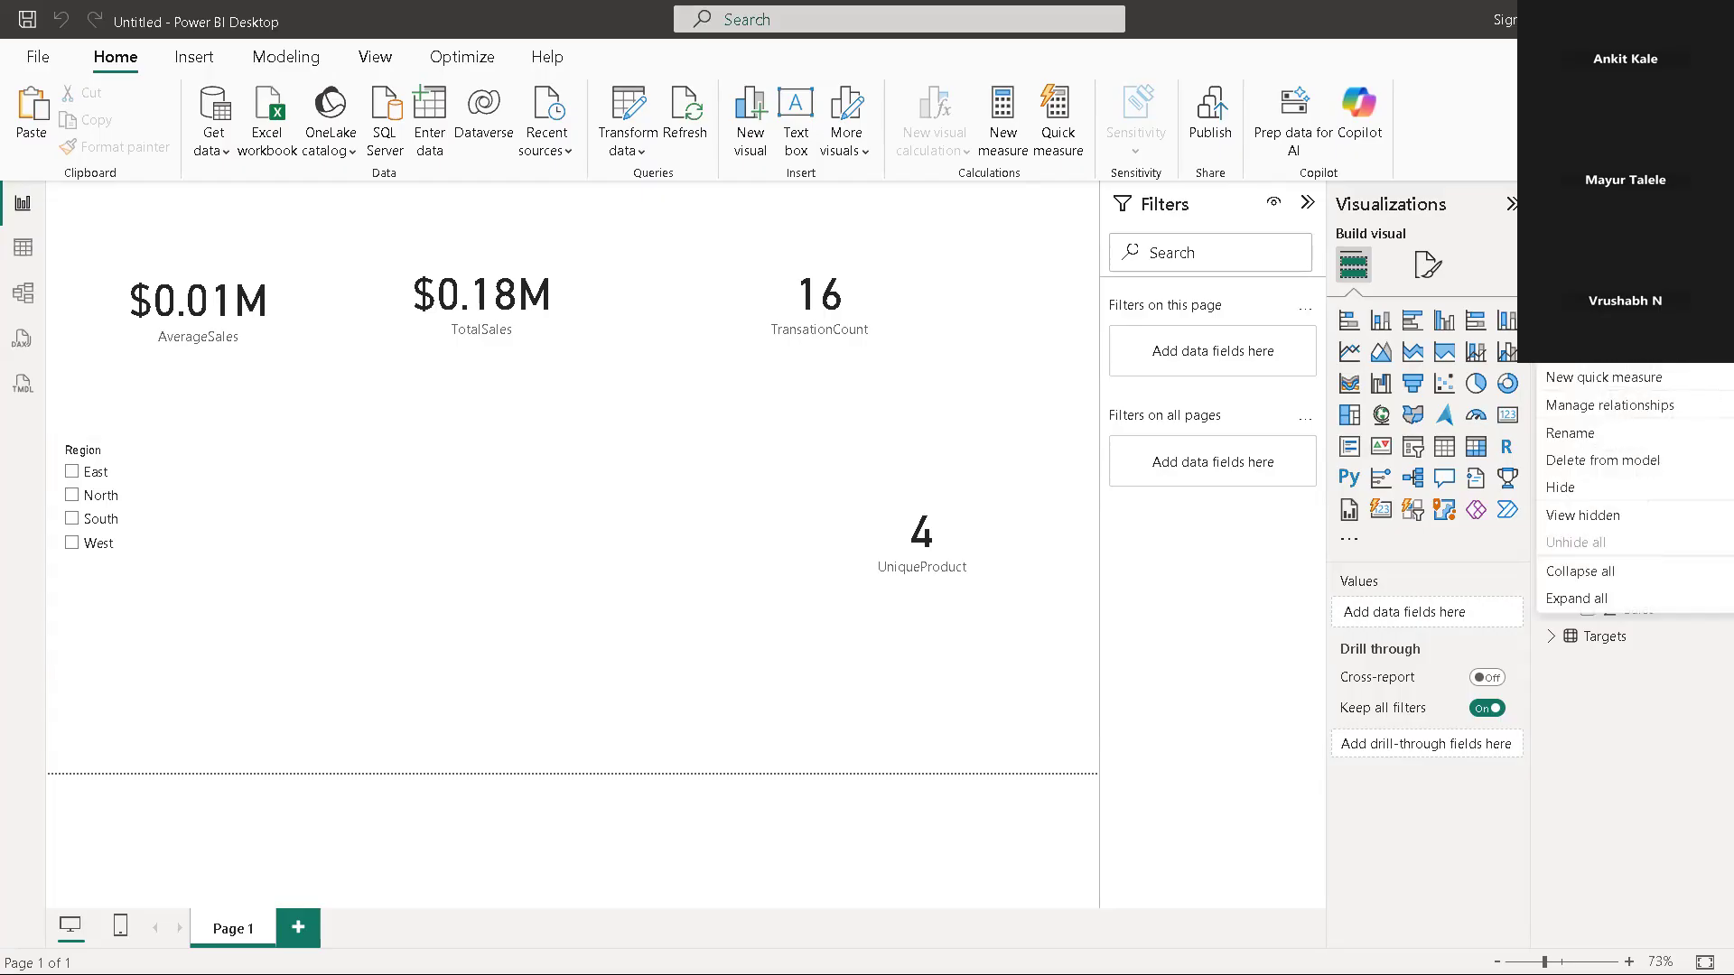
click(1576, 349)
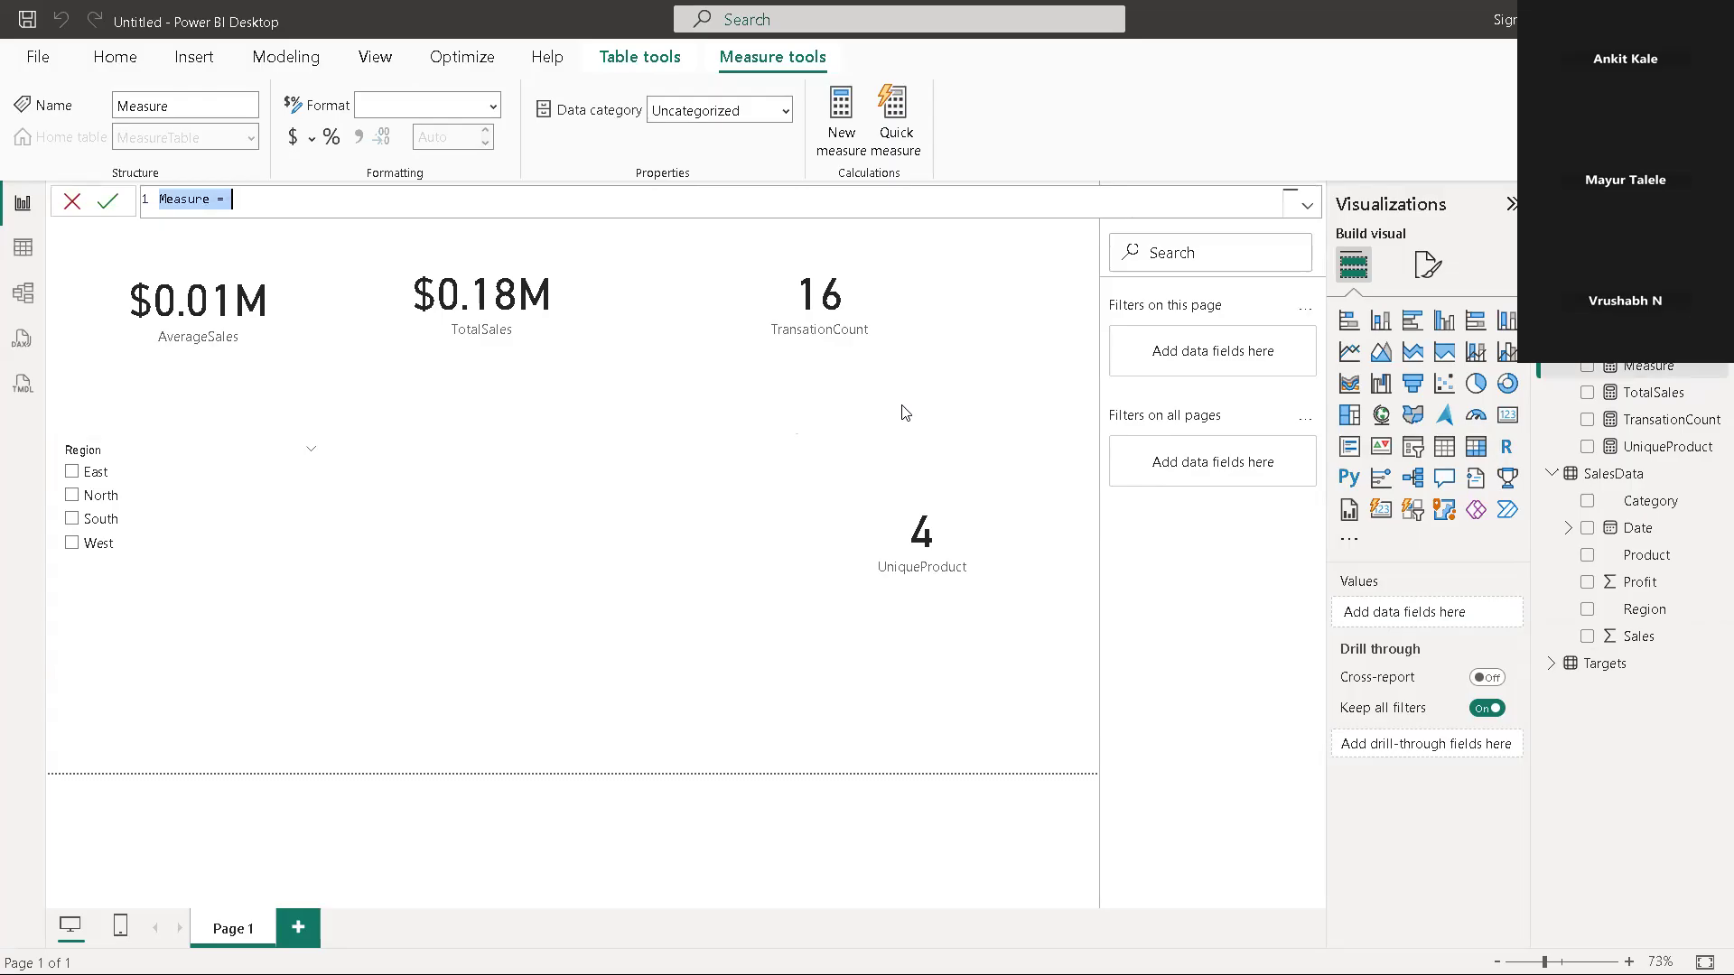
key(BackSpace)
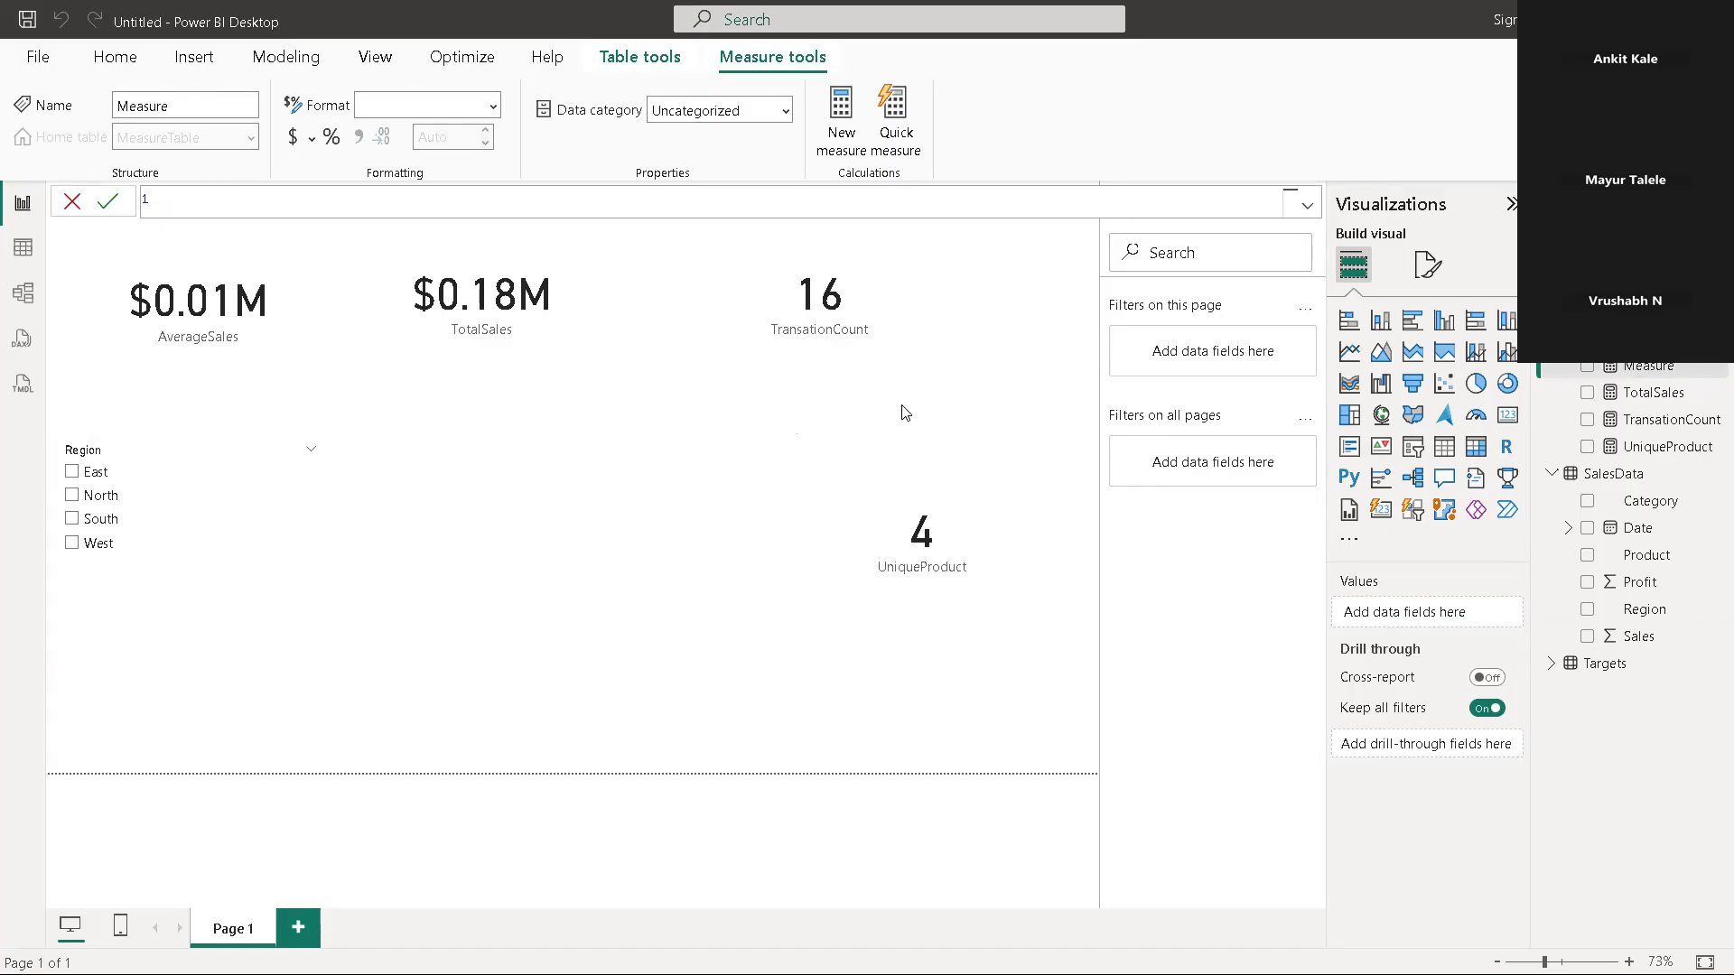
text(SalesNorth=)
text(ca)
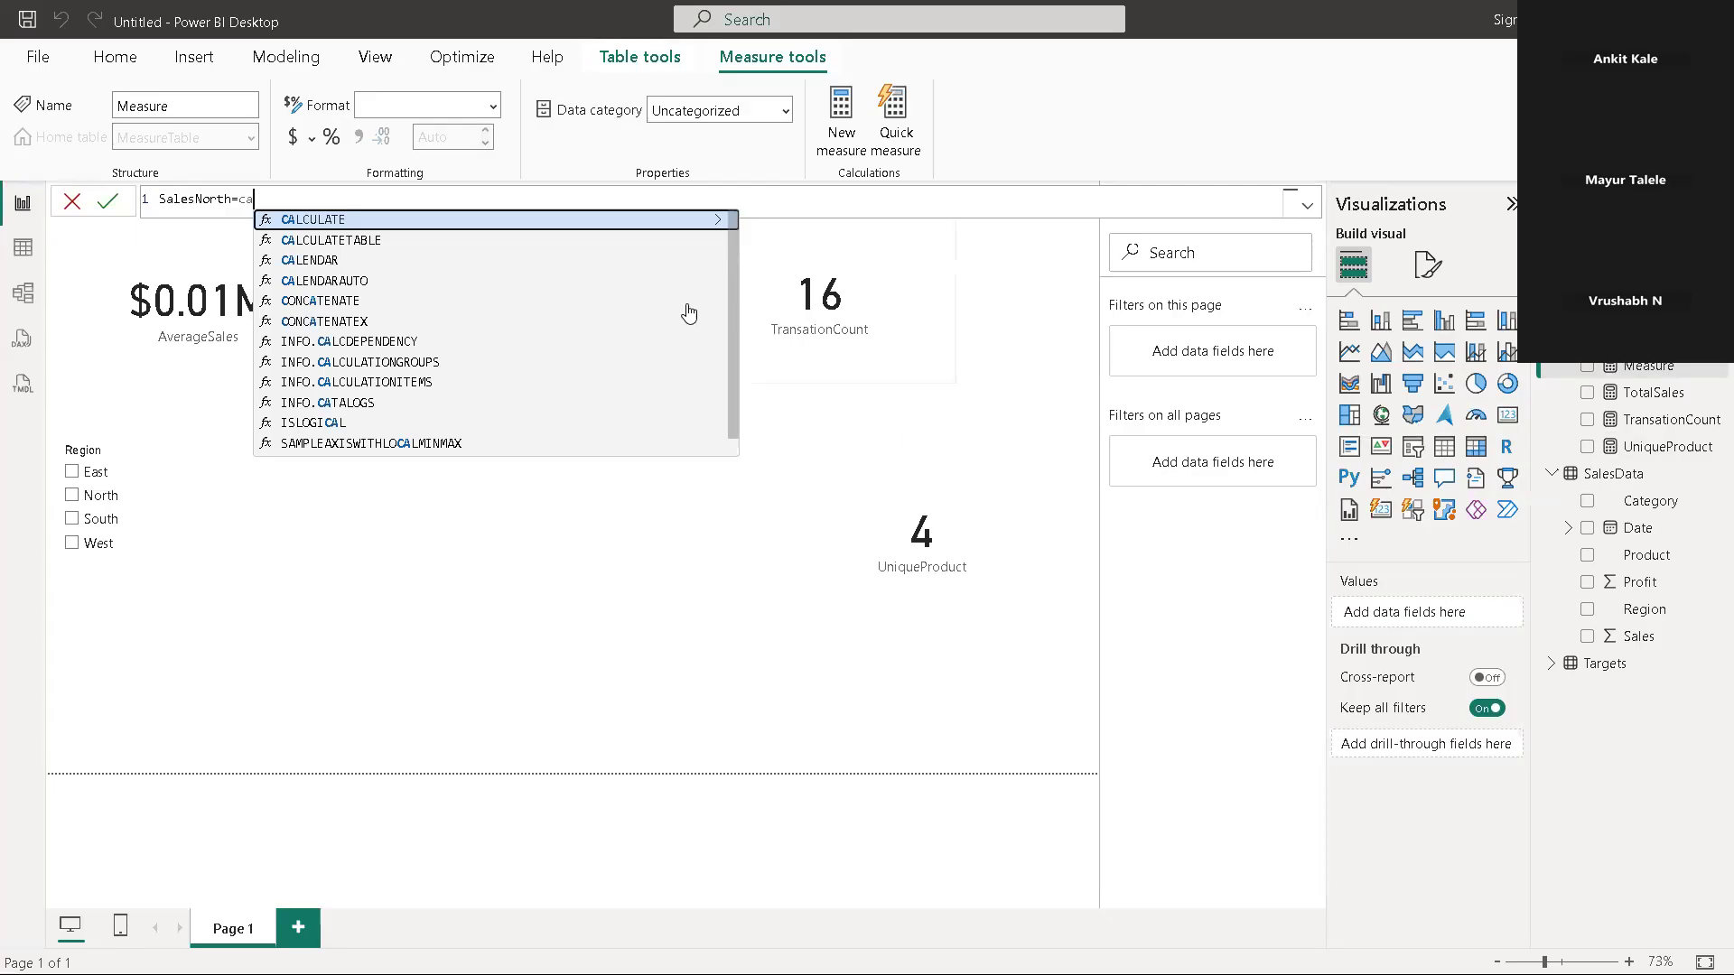
click(449, 221)
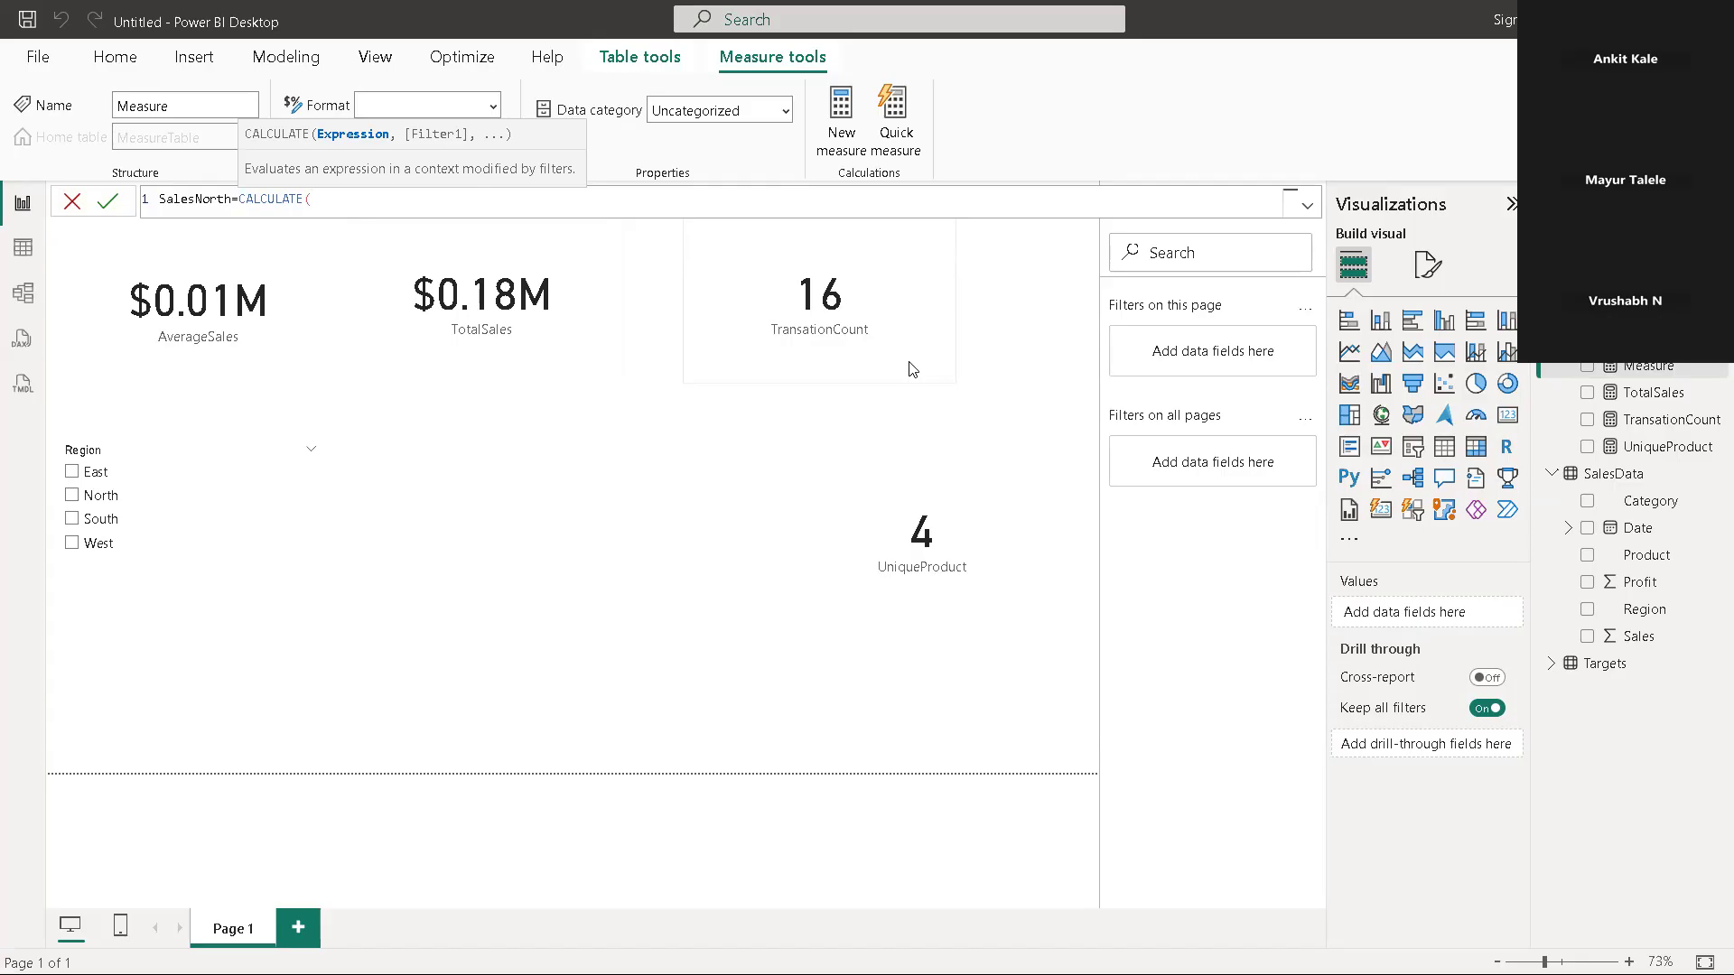
Enter the TotalSales measure as the expression of SalesNorth's CALCULATE function, followed by a comma for the filter argument
text(T)
text(otalSales])
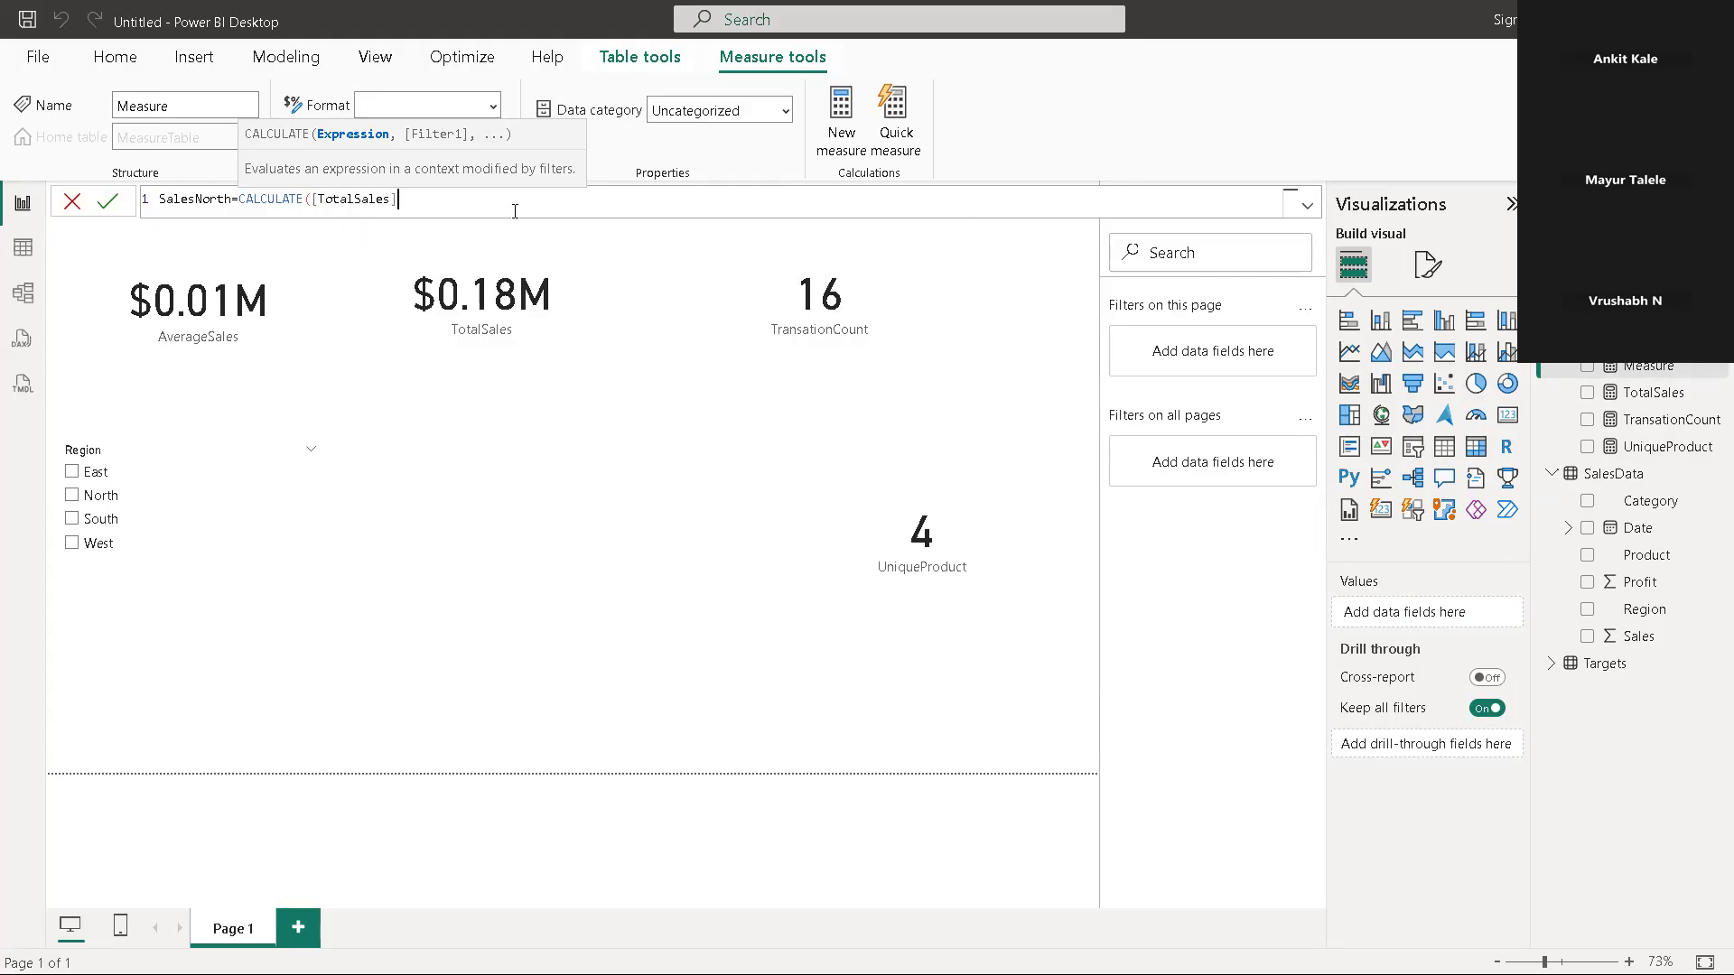
click(511, 218)
text(,)
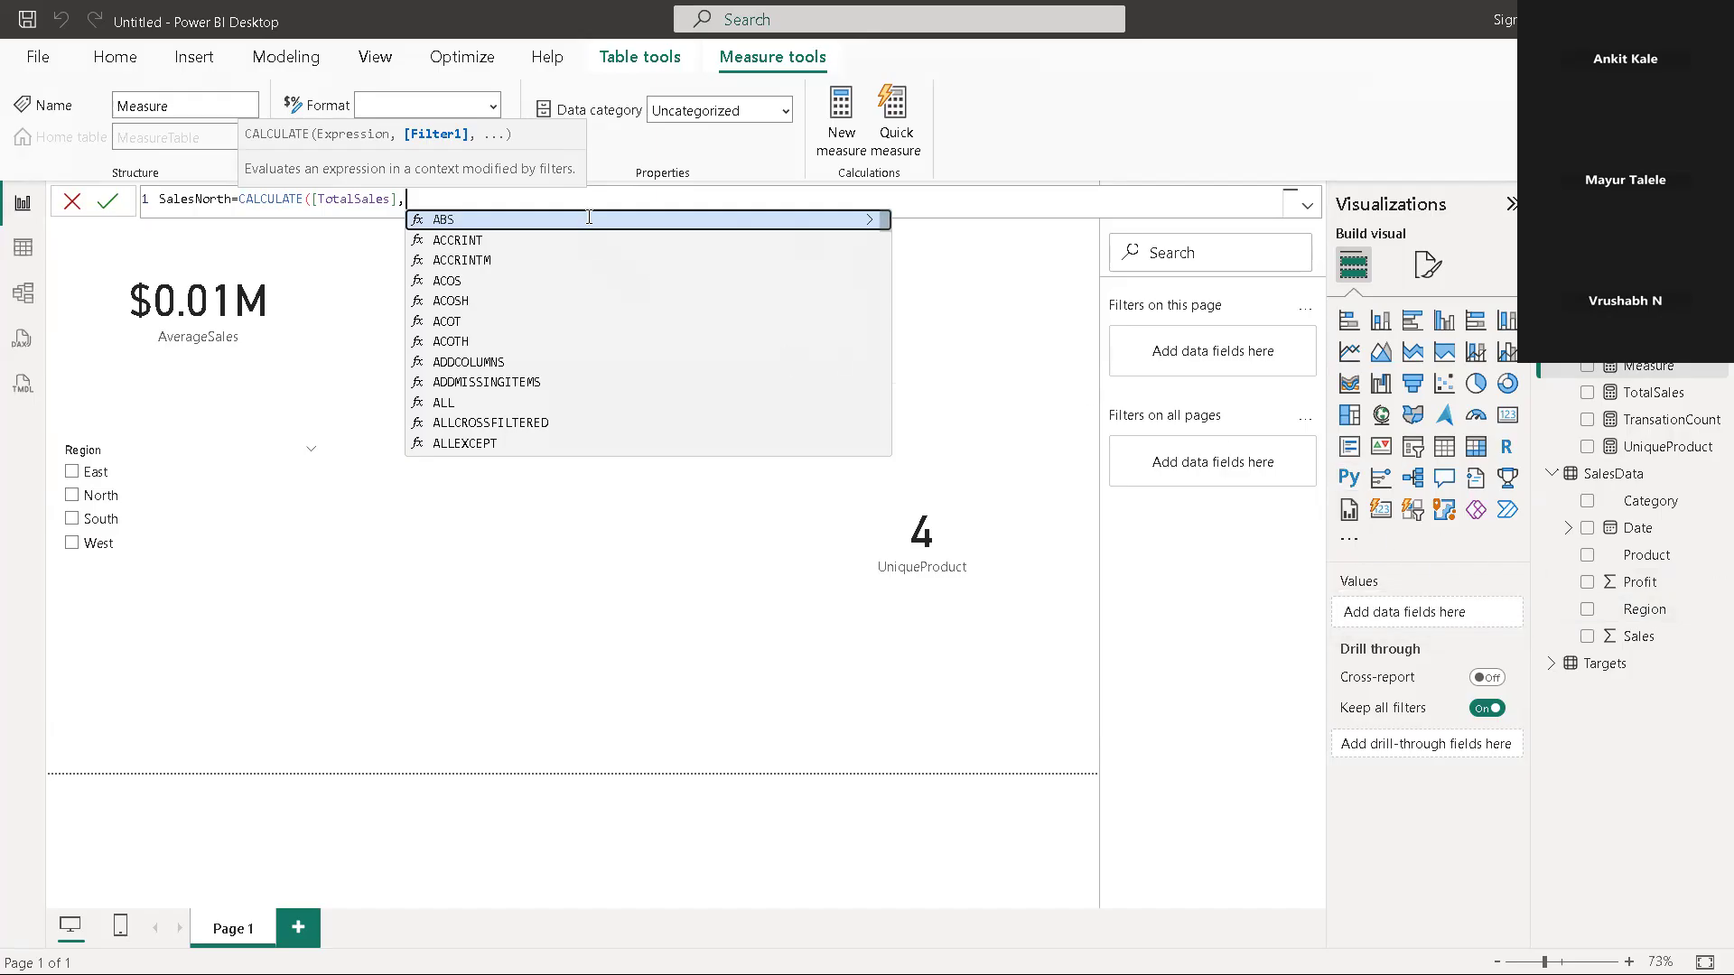
Add the SalesData[Region] column as the filter argument of SalesNorth's CALCULATE function
text(R)
scroll(589, 222, down, 5)
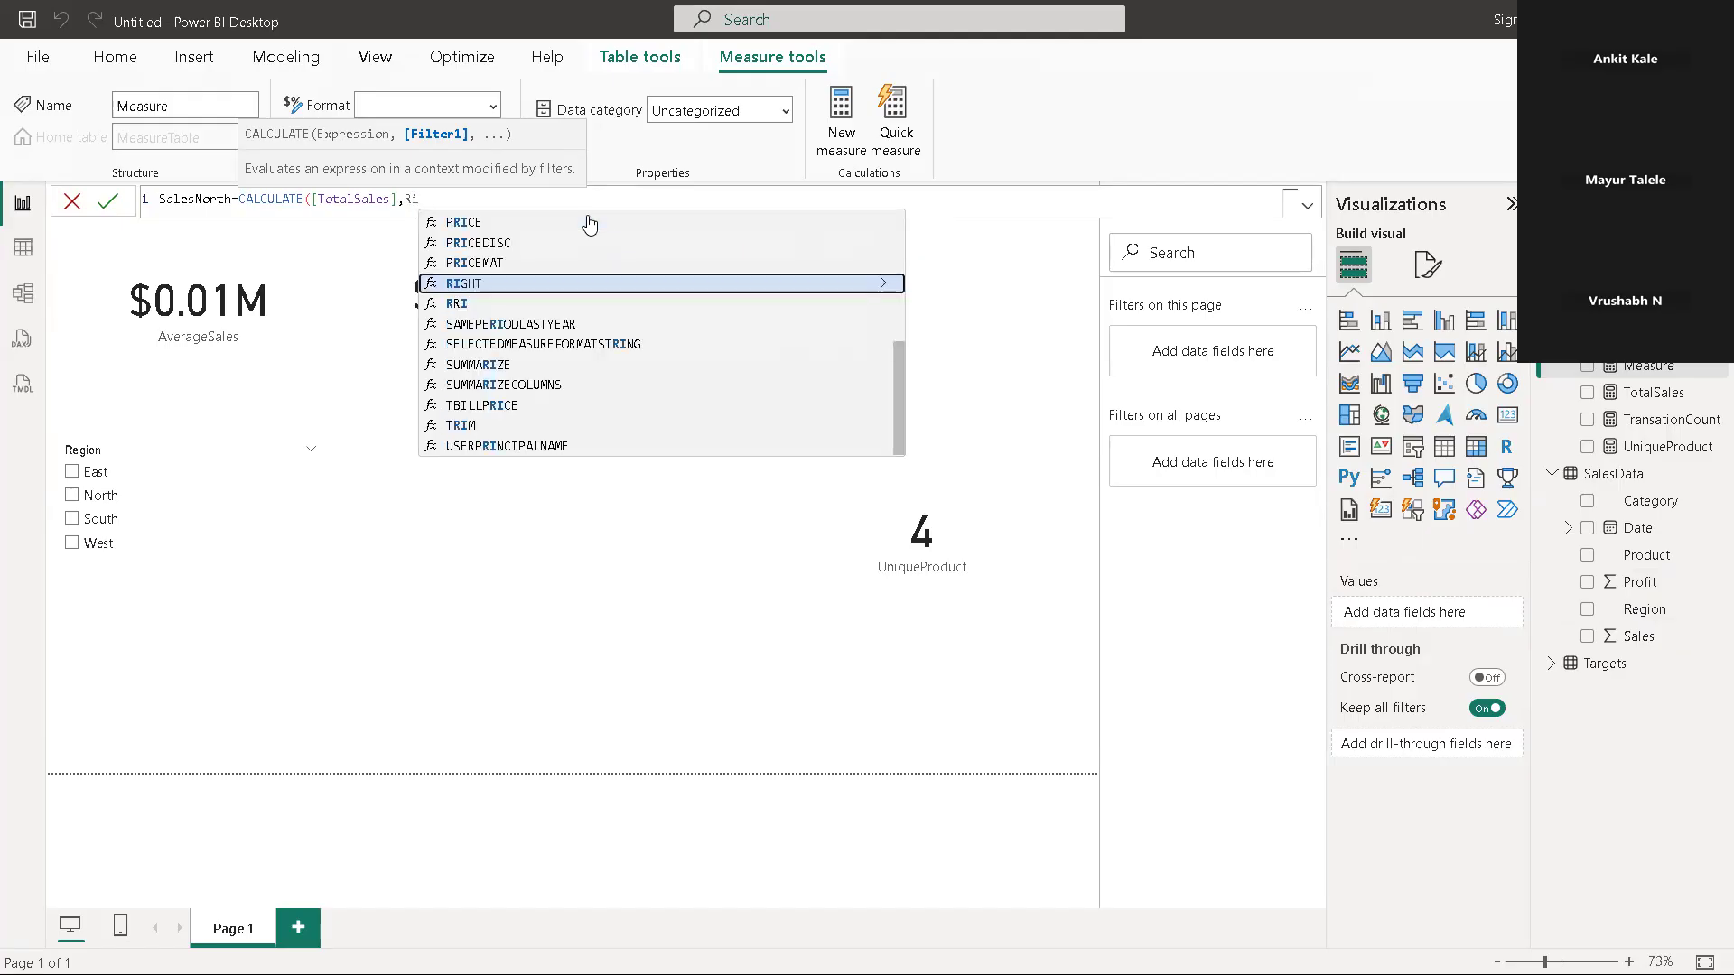
text(igion)
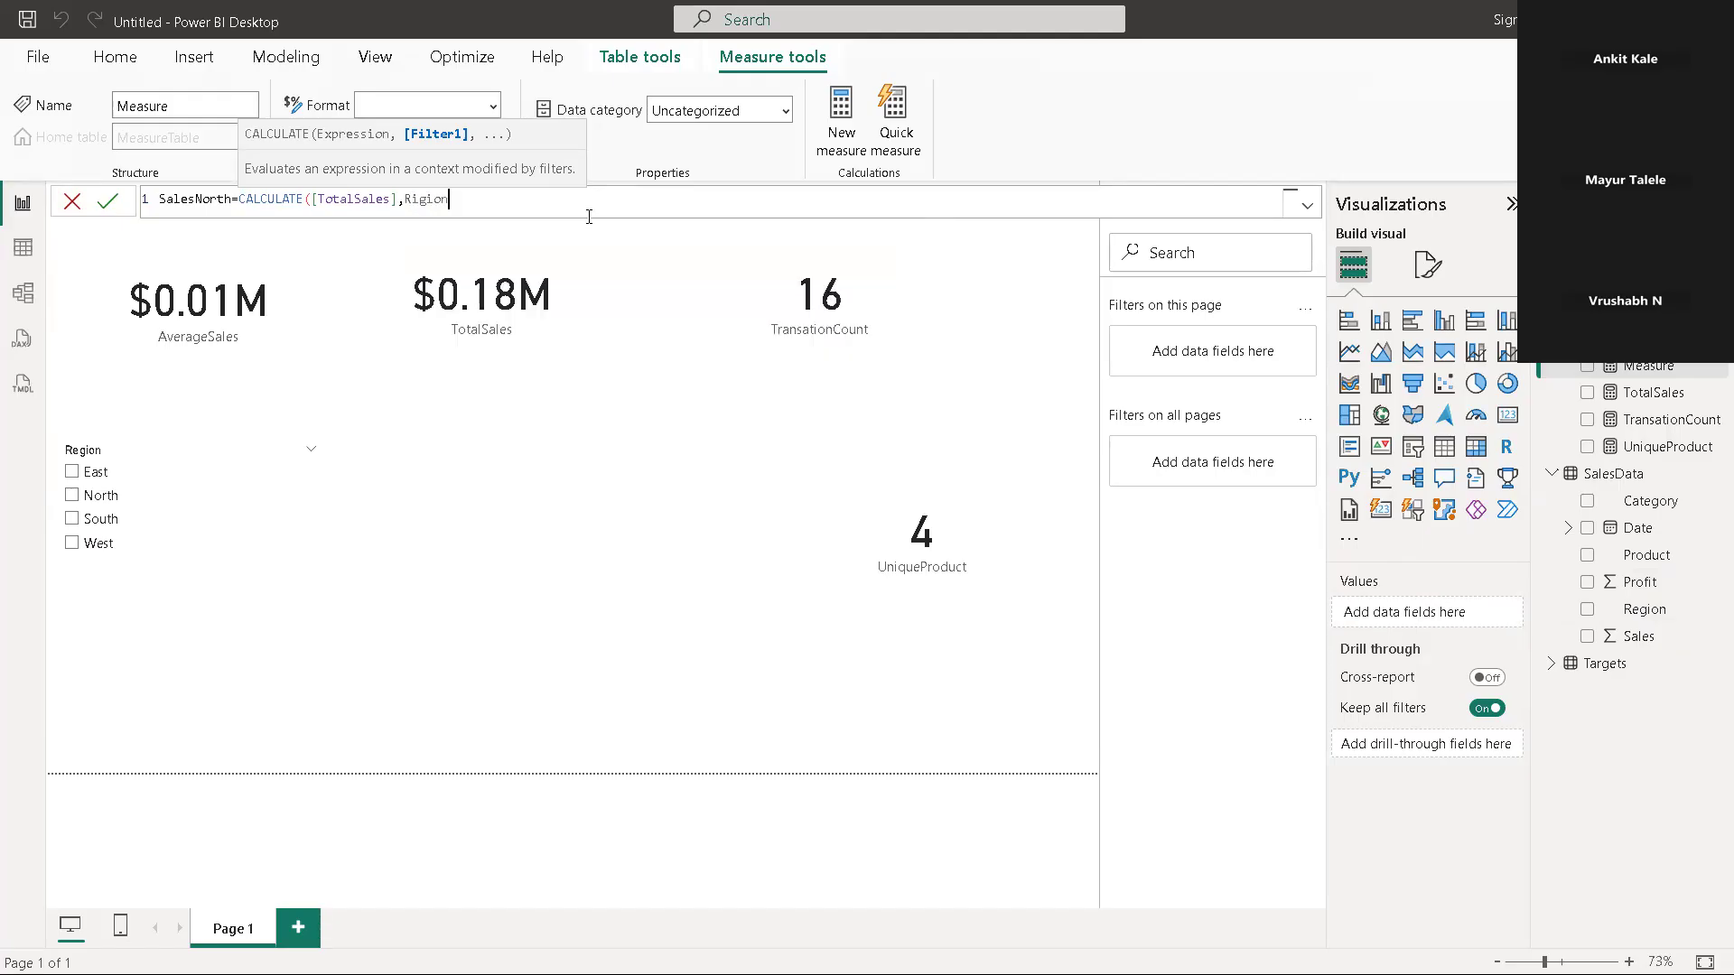
key(BackSpace)
key(BackSpace)
key(BackSpace)
key(BackSpace)
key(BackSpace)
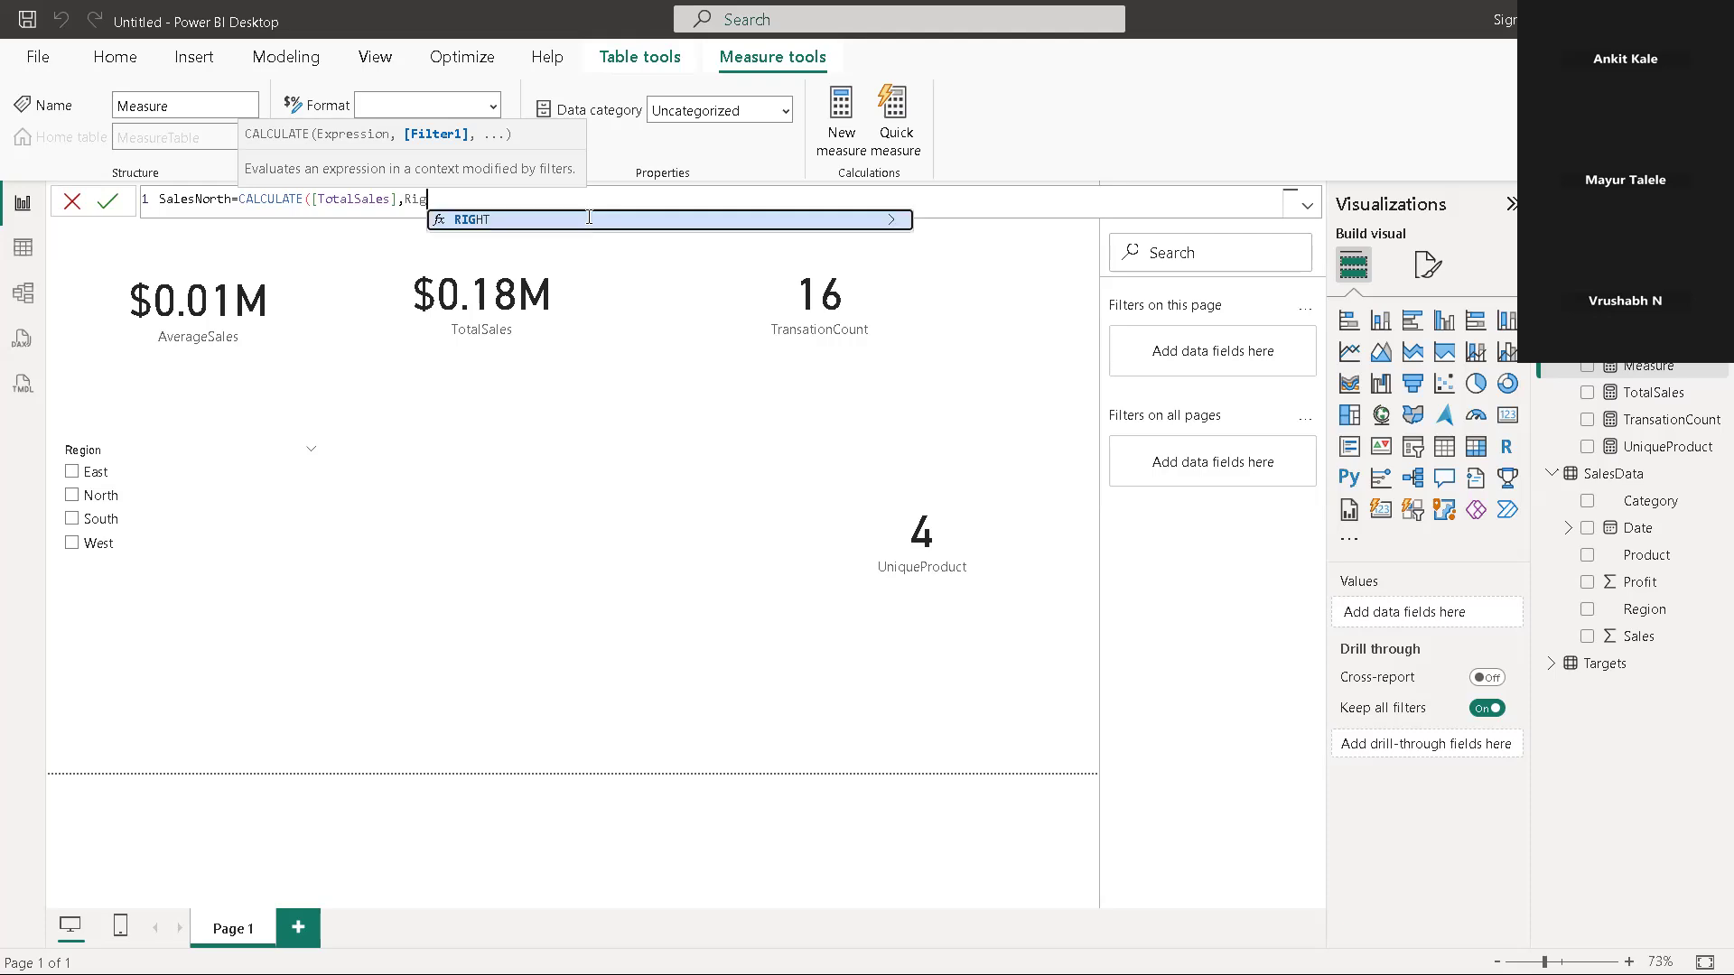
text(egion)
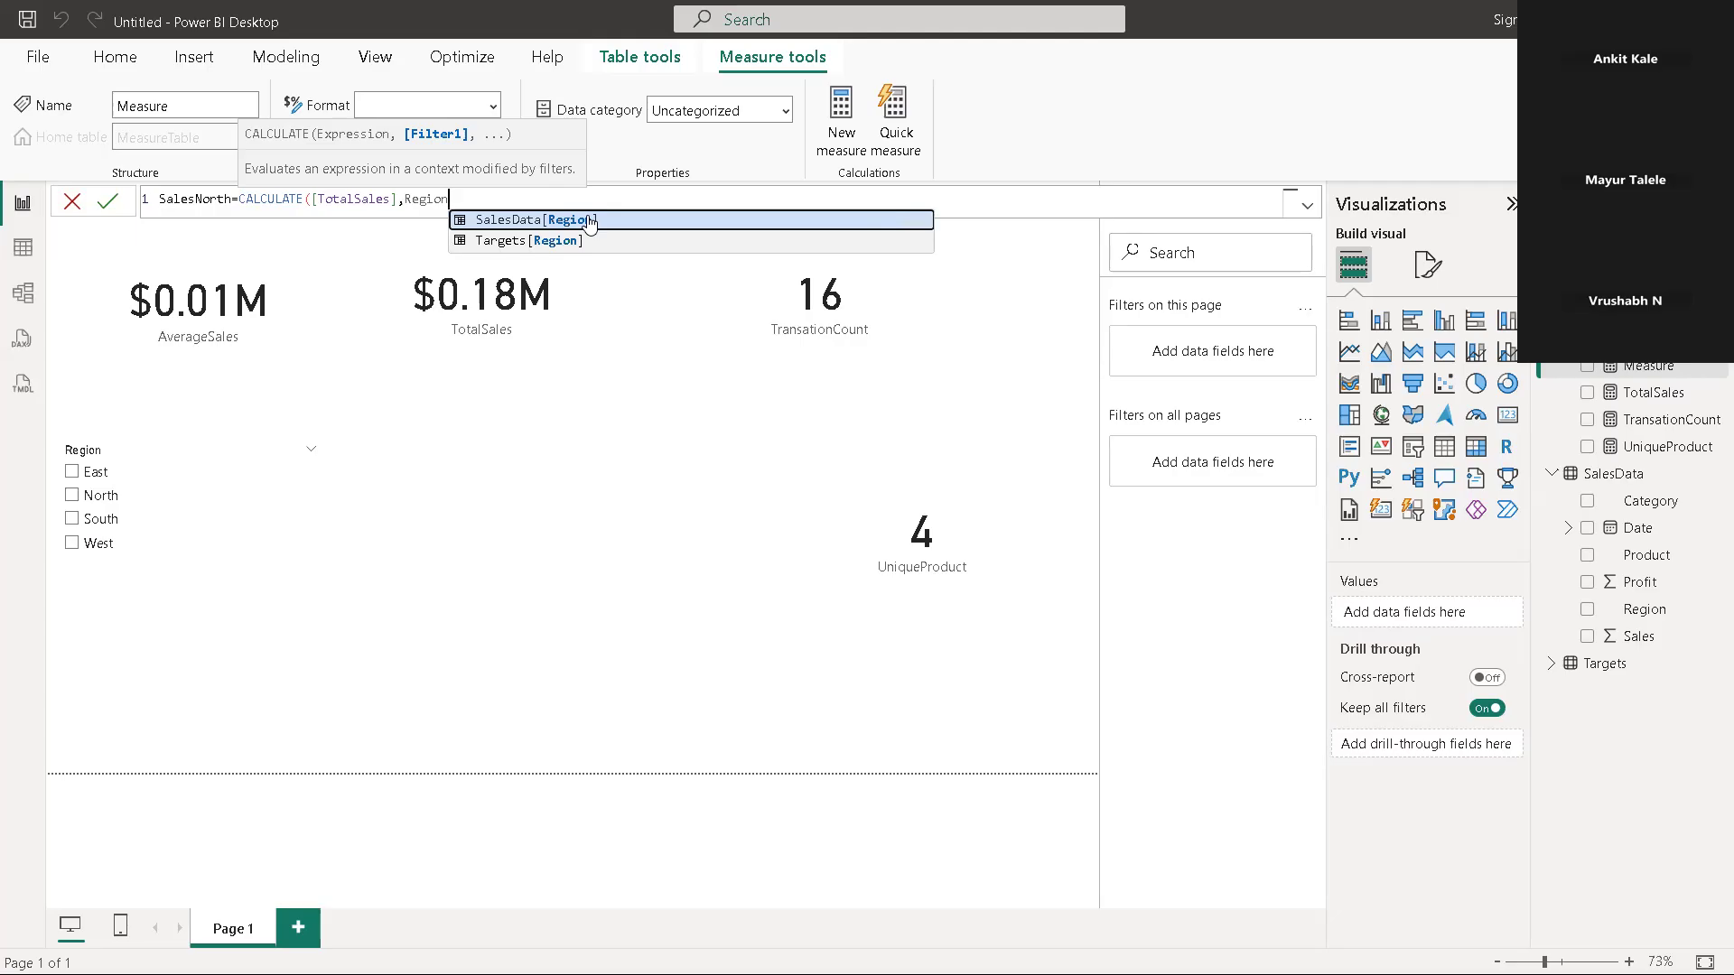
click(589, 221)
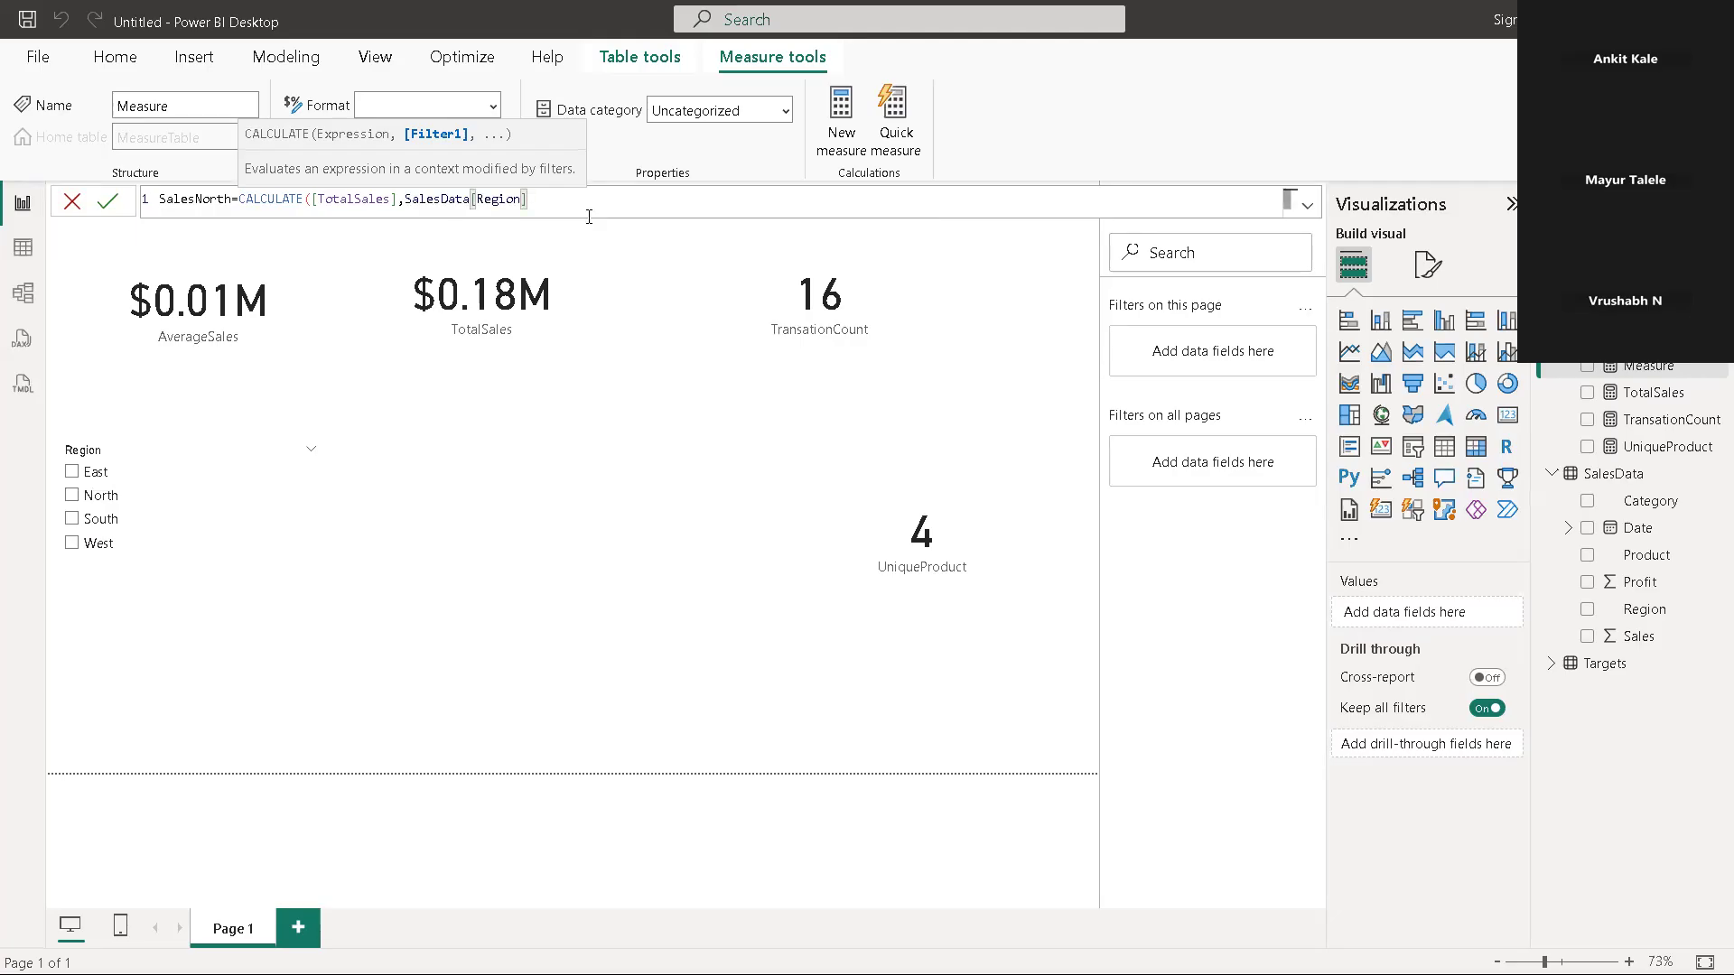
text())
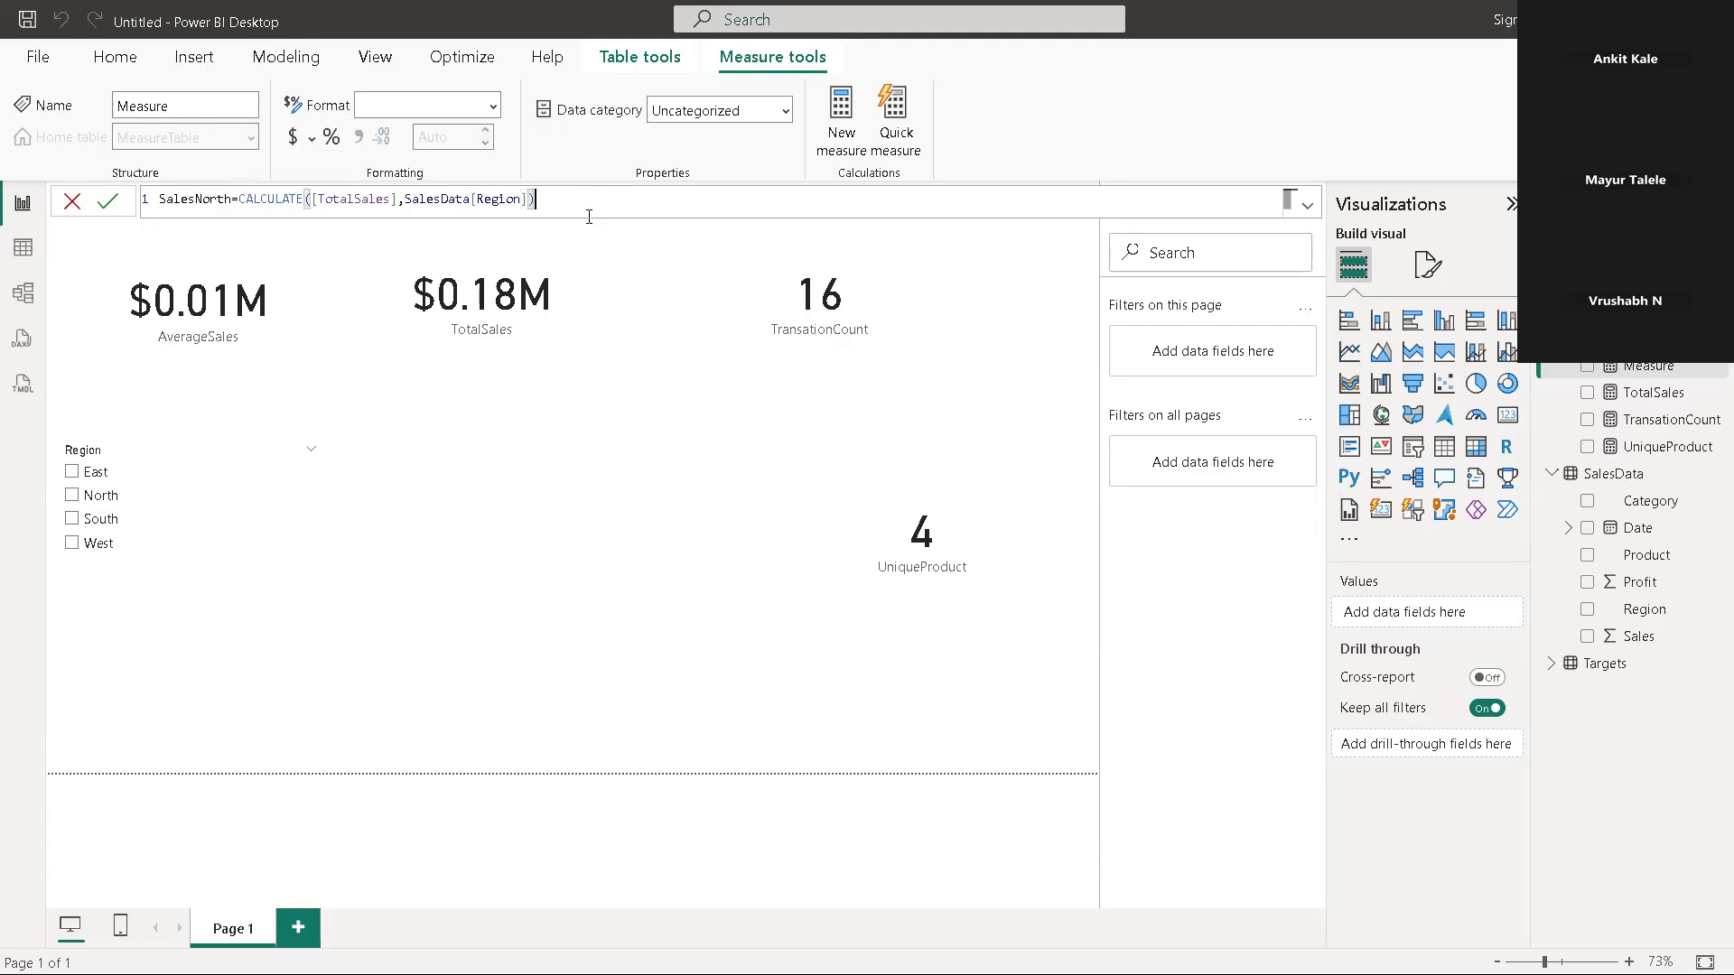
key(BackSpace)
text(=N)
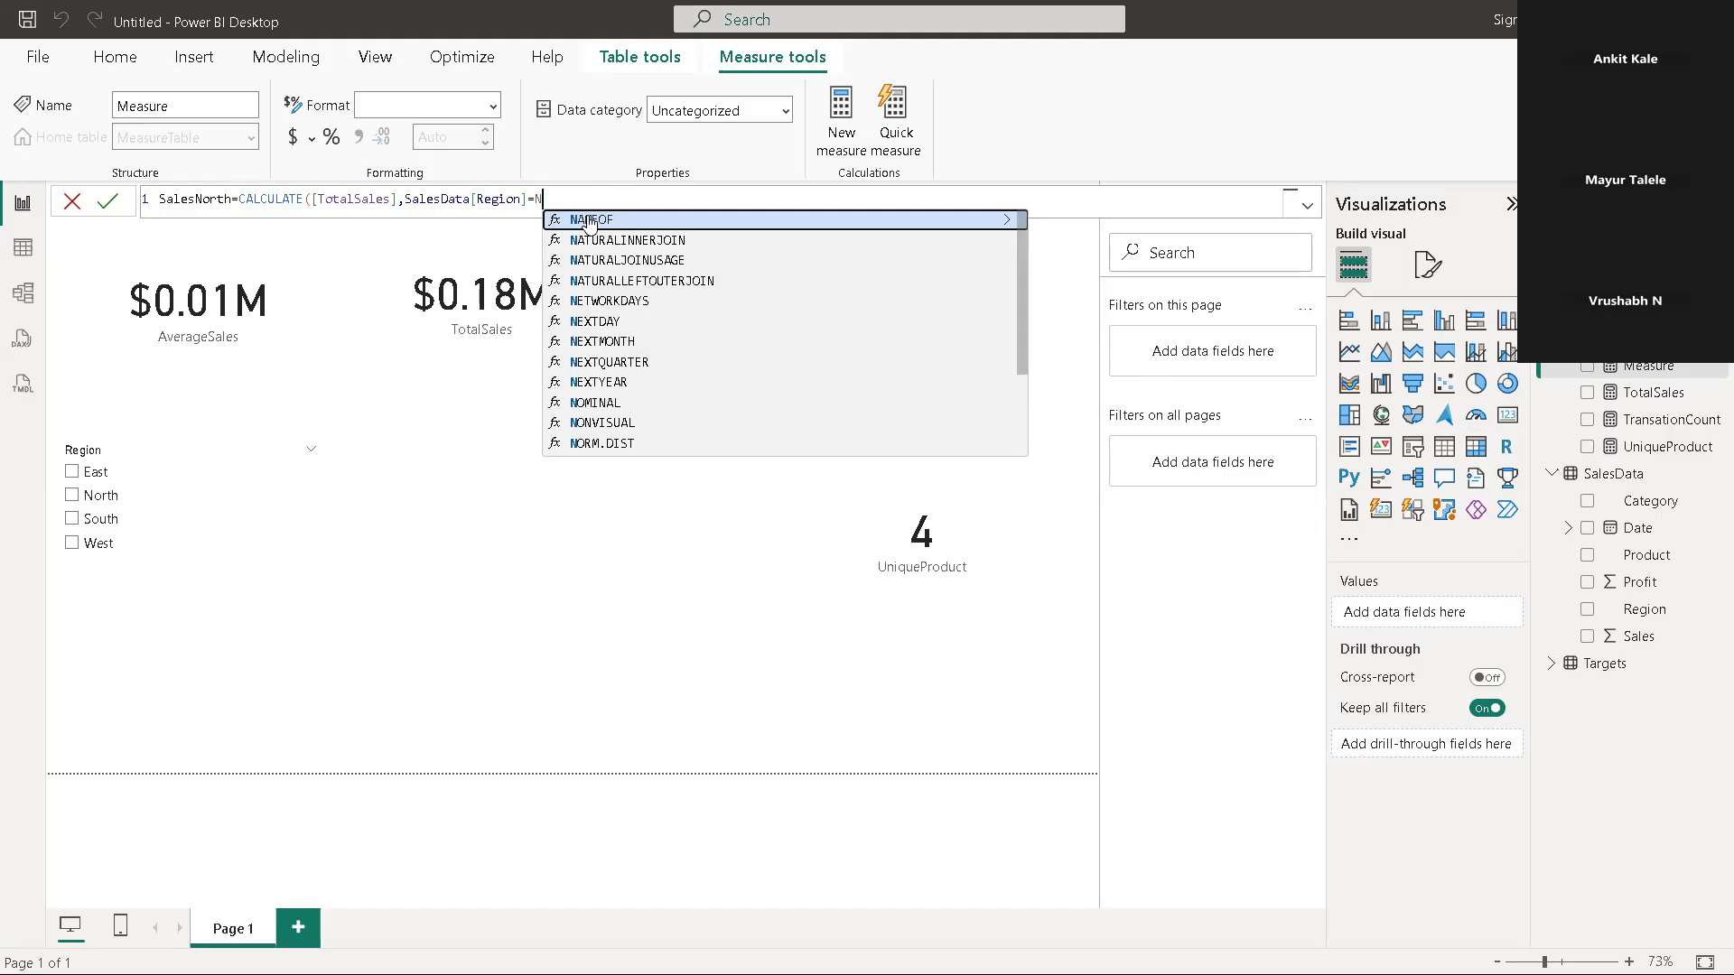
key(BackSpace)
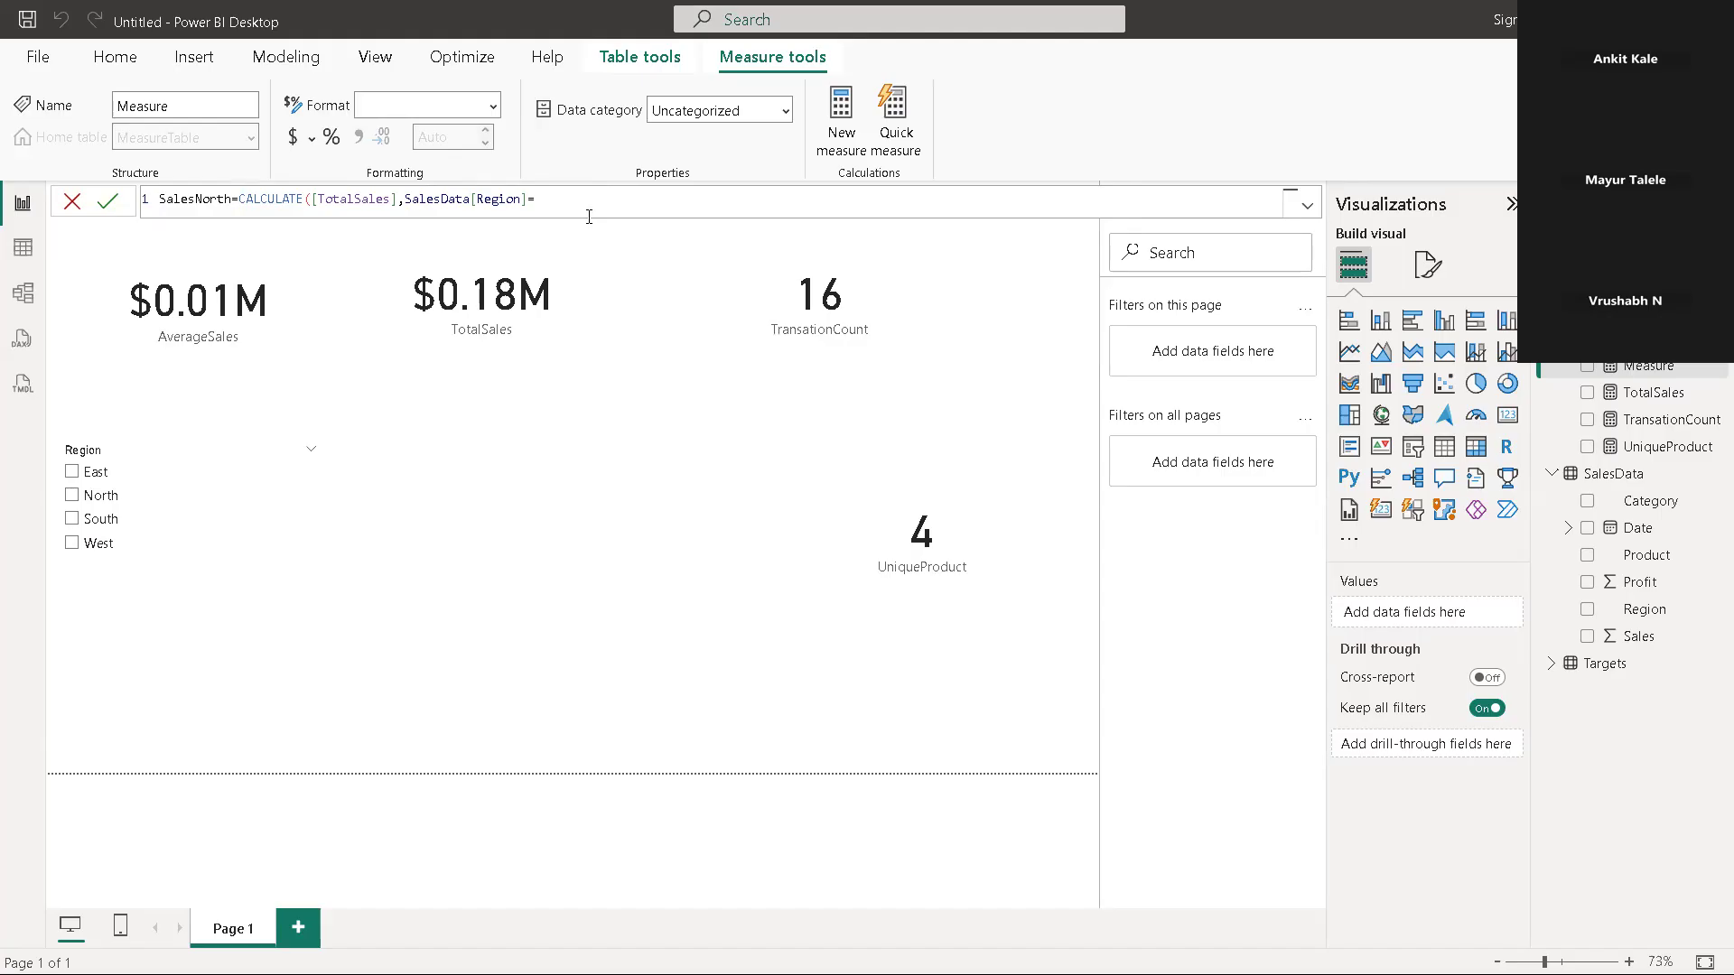
text(()
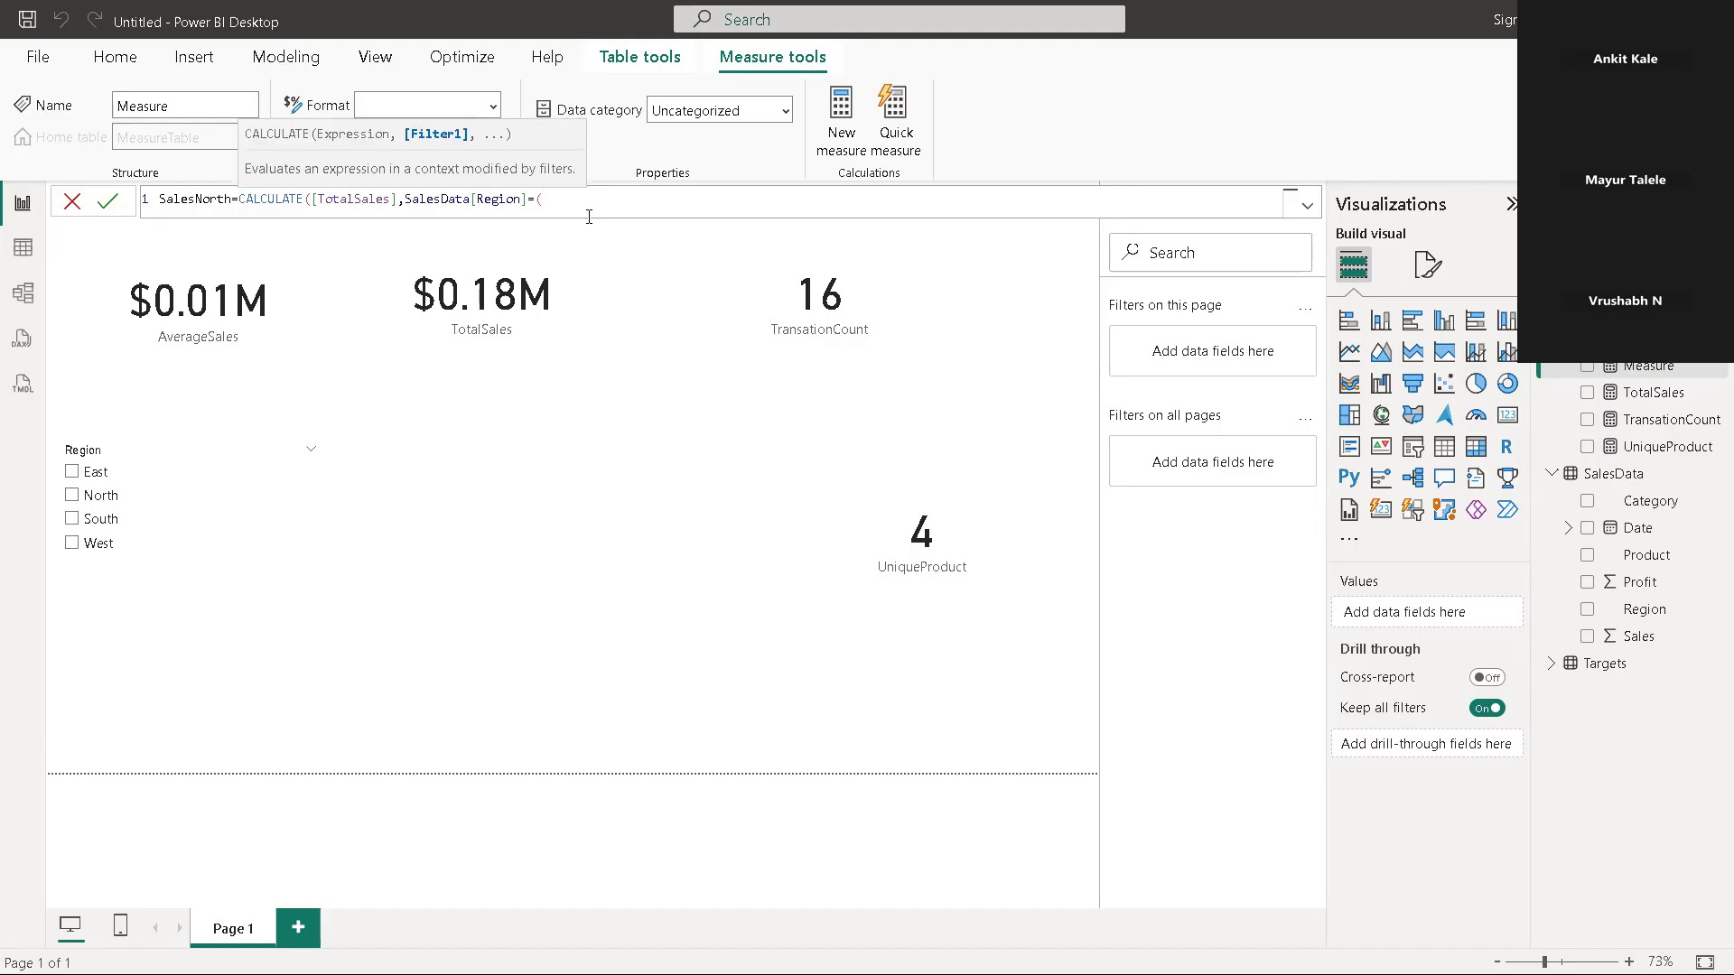
text(n)
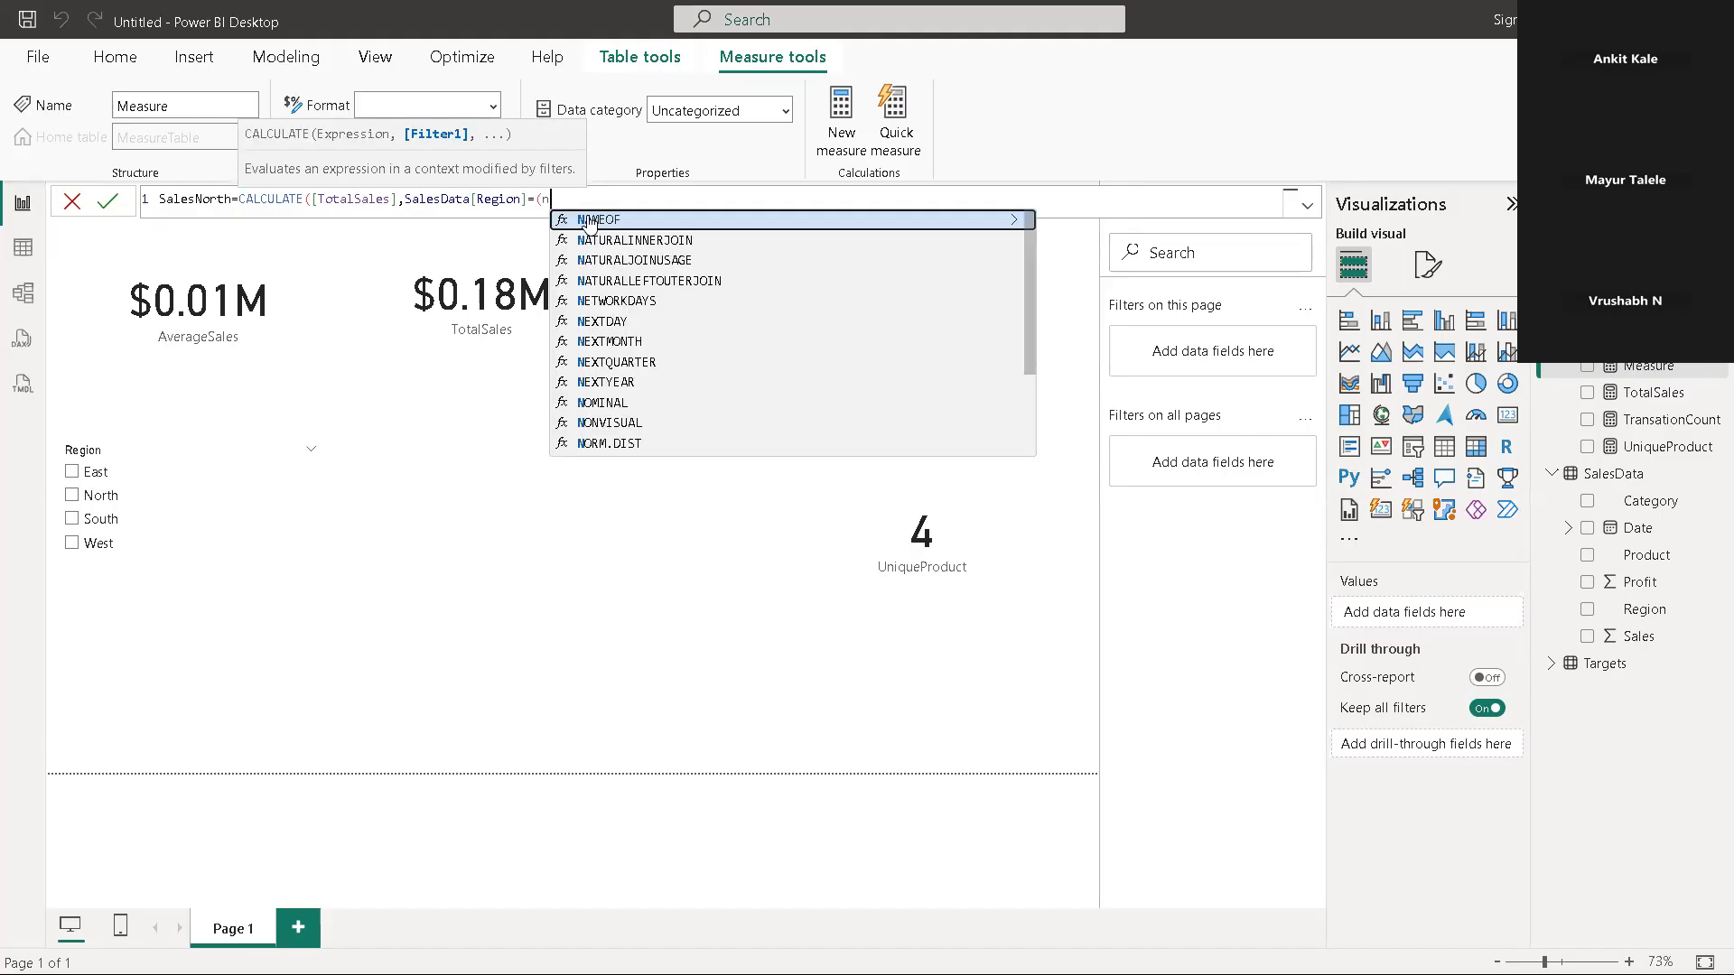
key(BackSpace)
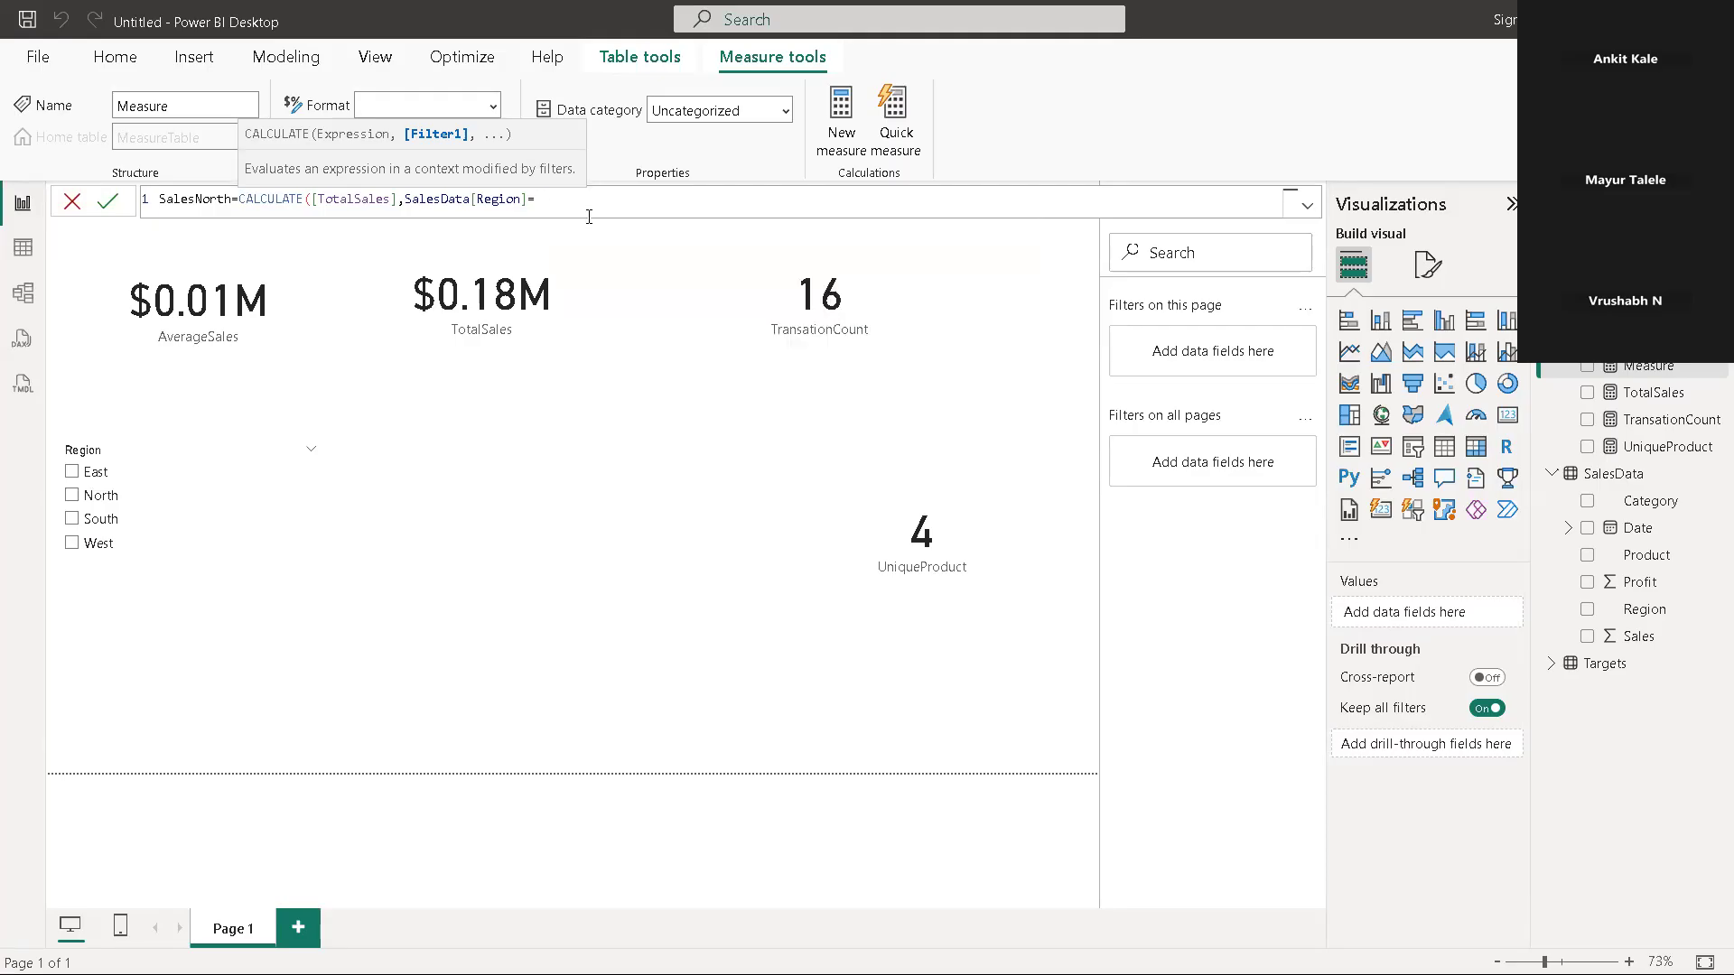
key(BackSpace)
text(")
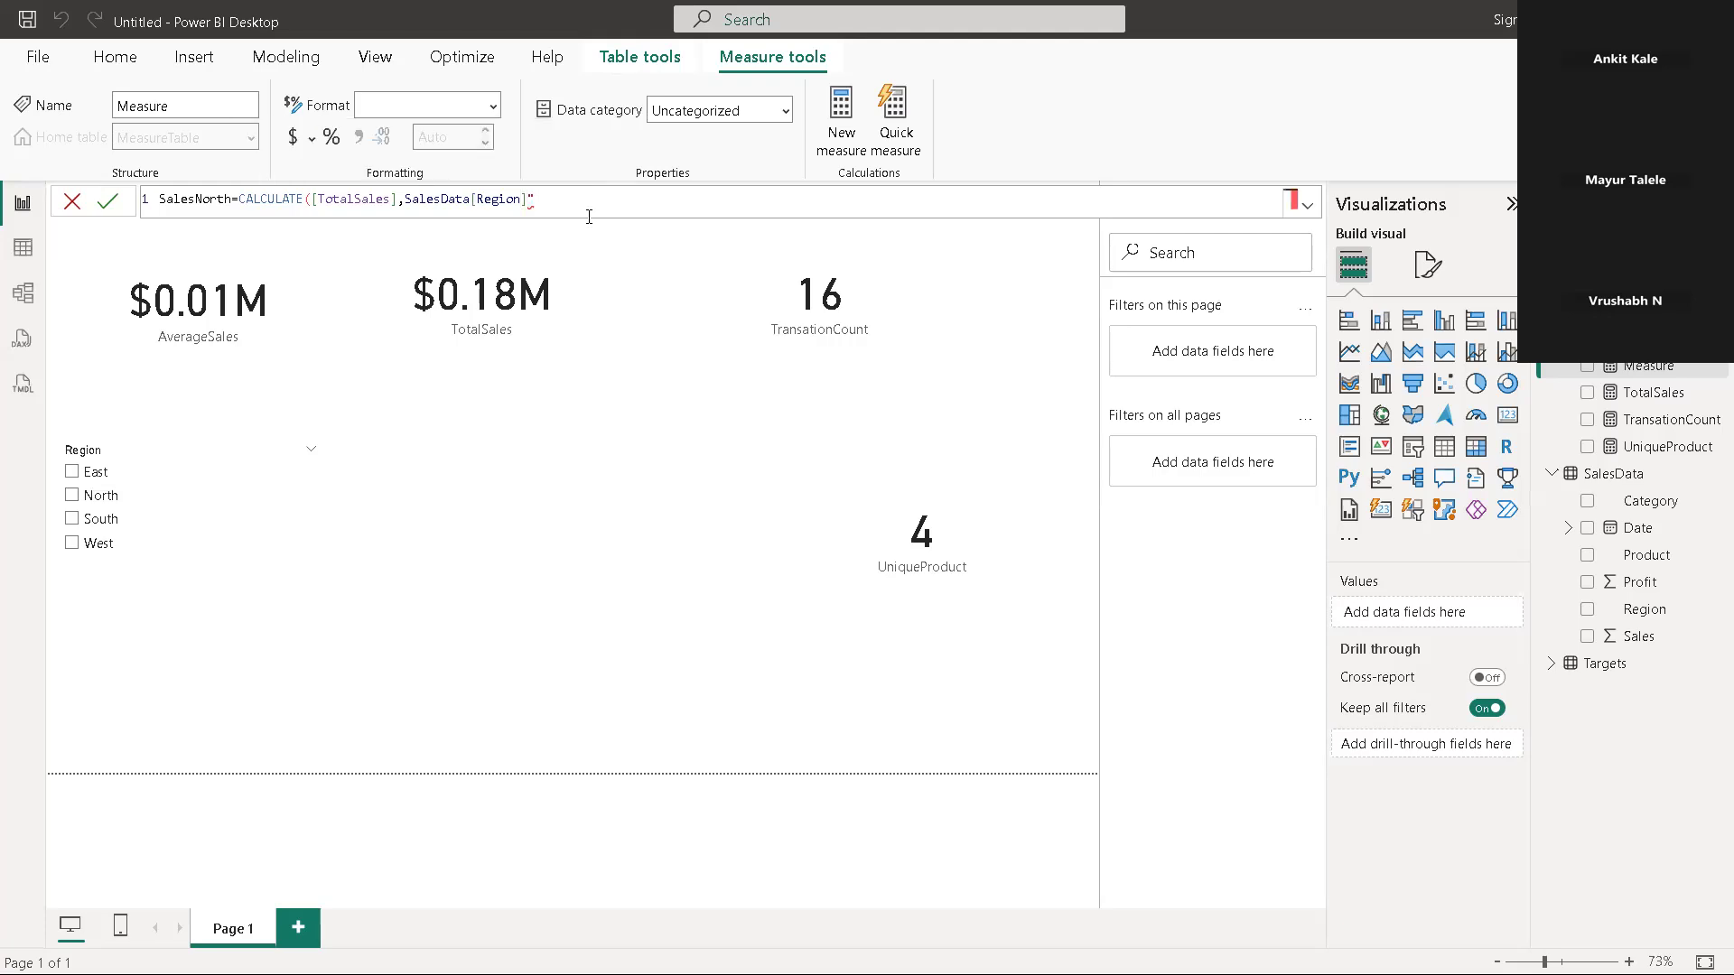
key(BackSpace)
Complete SalesNorth's filter argument so that SalesData[Region] equals "North", close the CALCULATE function and commit the measure
text(=)
text(")
text())
key(Return)
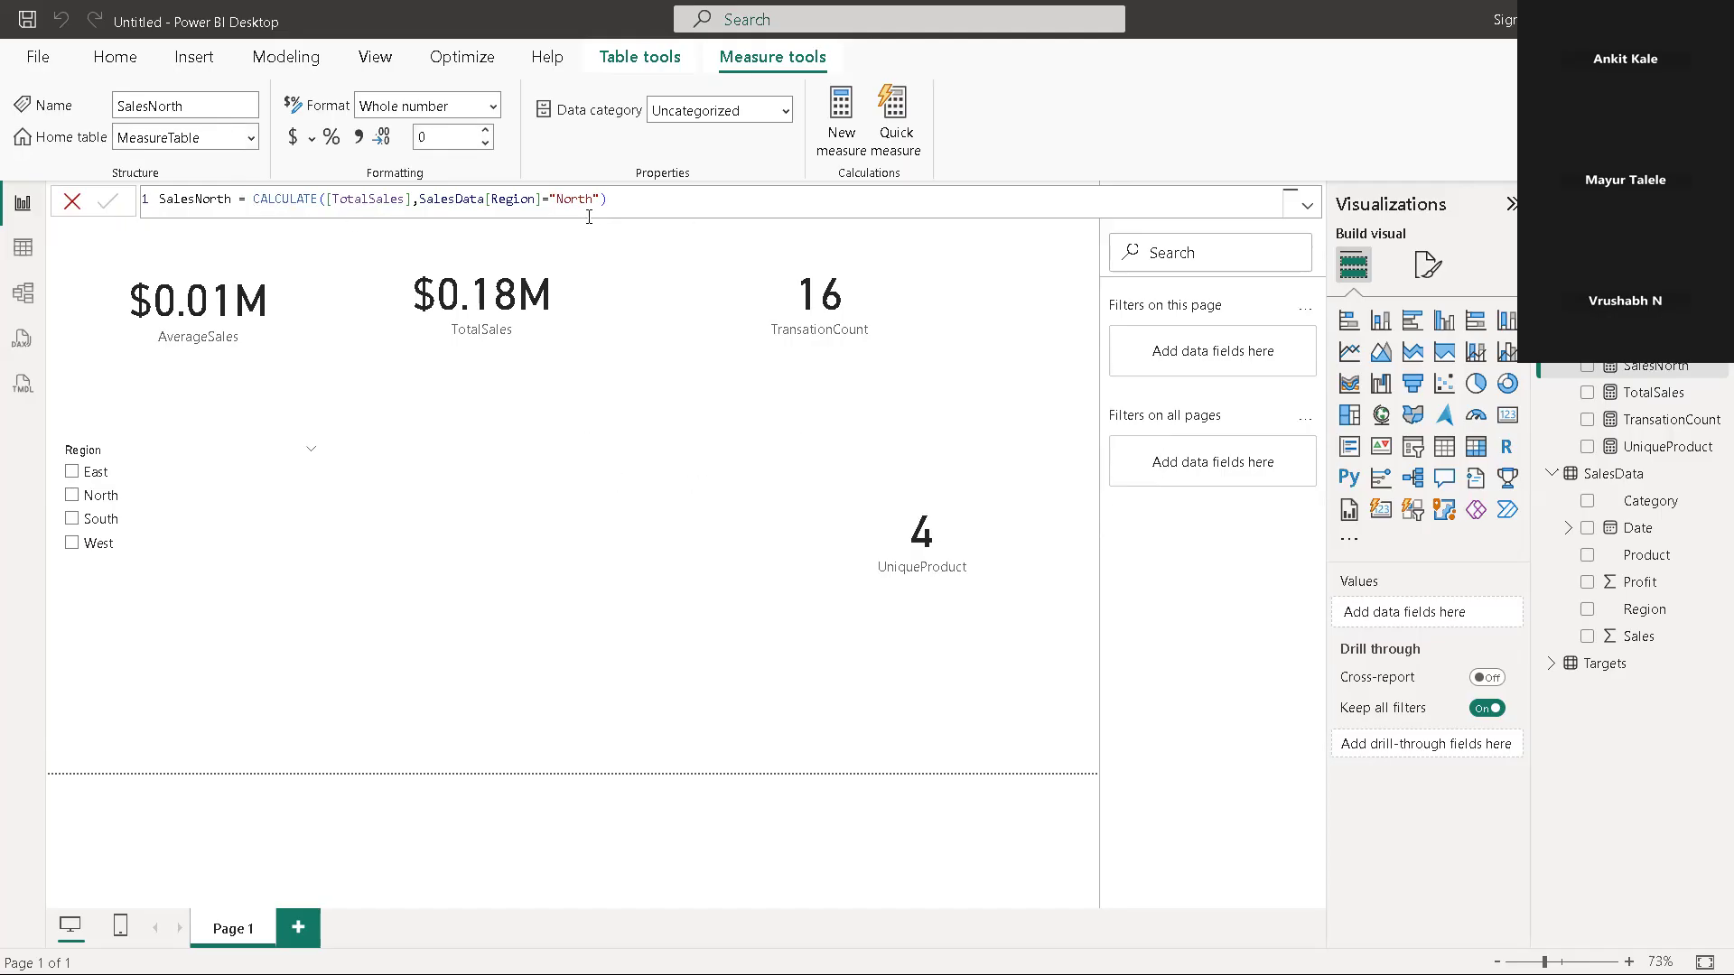
Add a card visual showing the SalesNorth measure, reduce its height from the lower edge and deselect it
click(1496, 421)
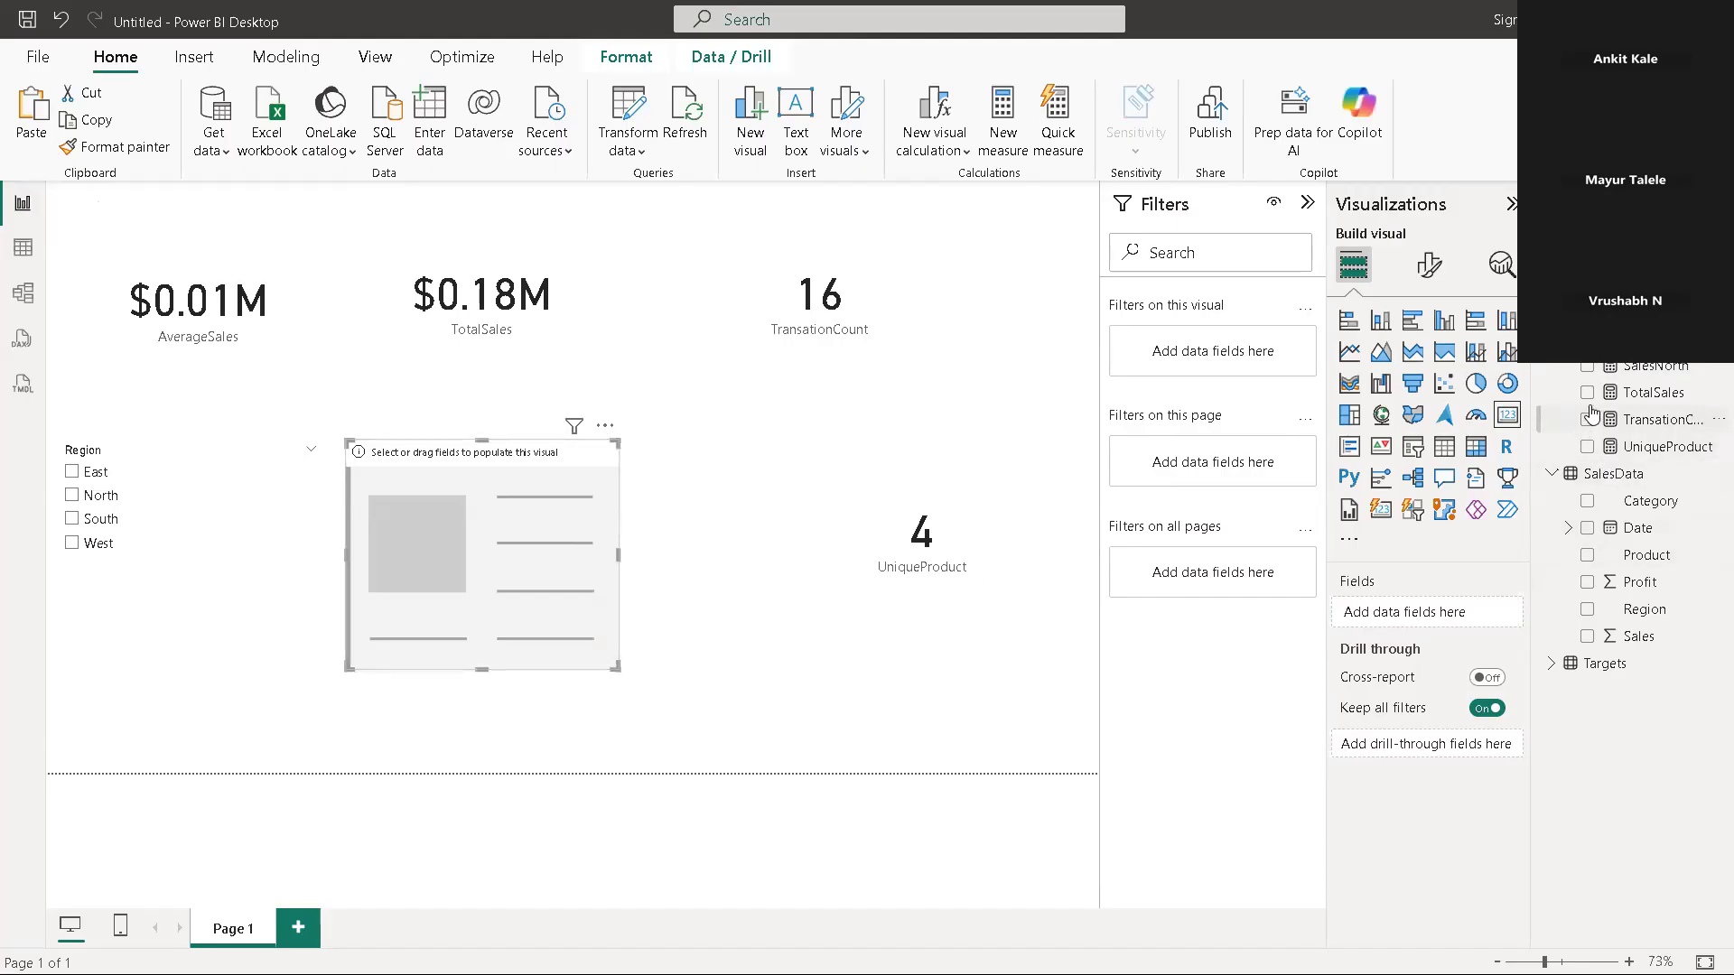
click(1585, 369)
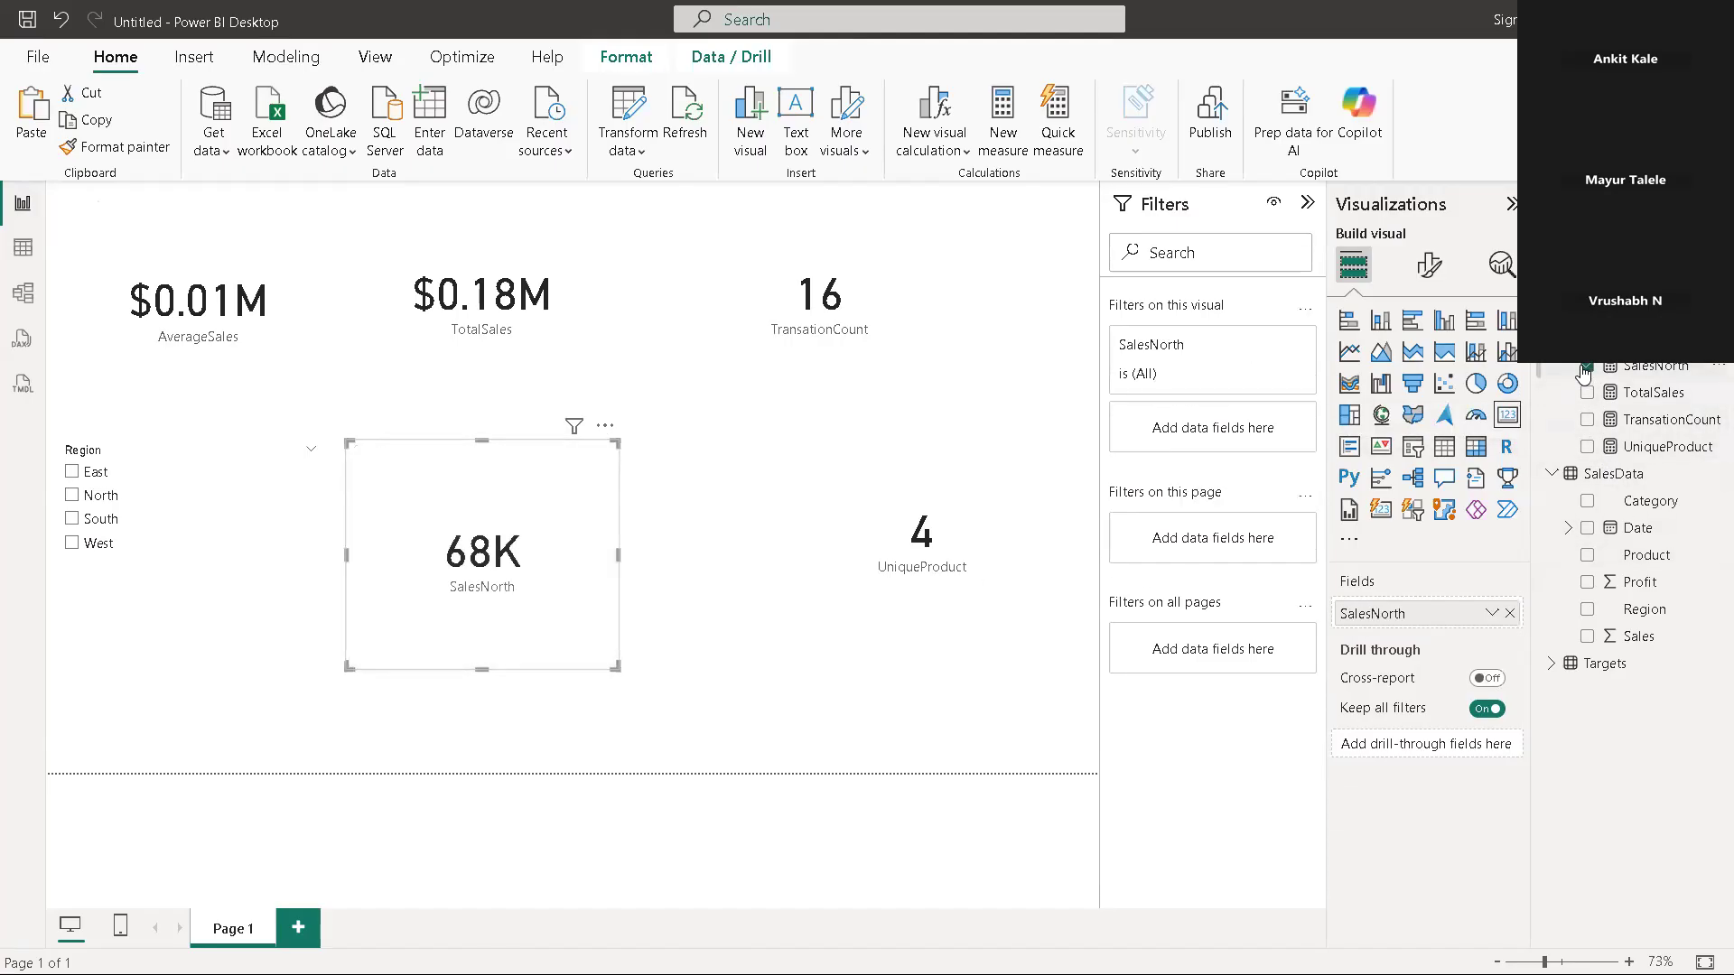
drag(485, 668, 496, 610)
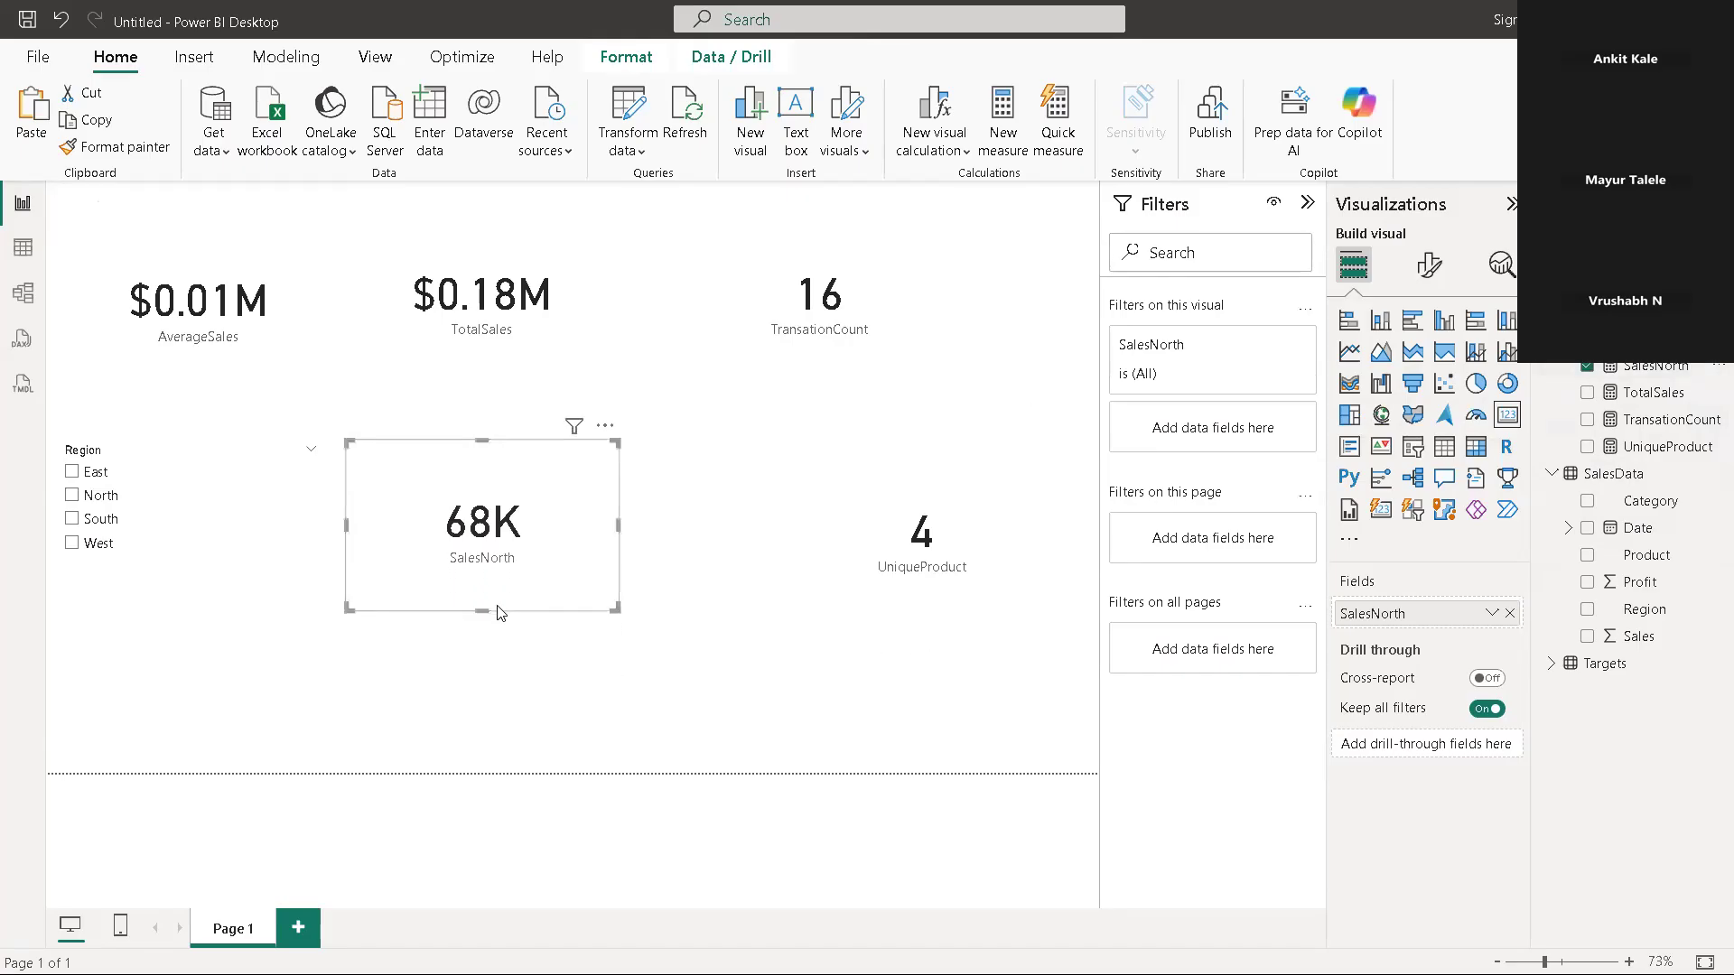
click(754, 608)
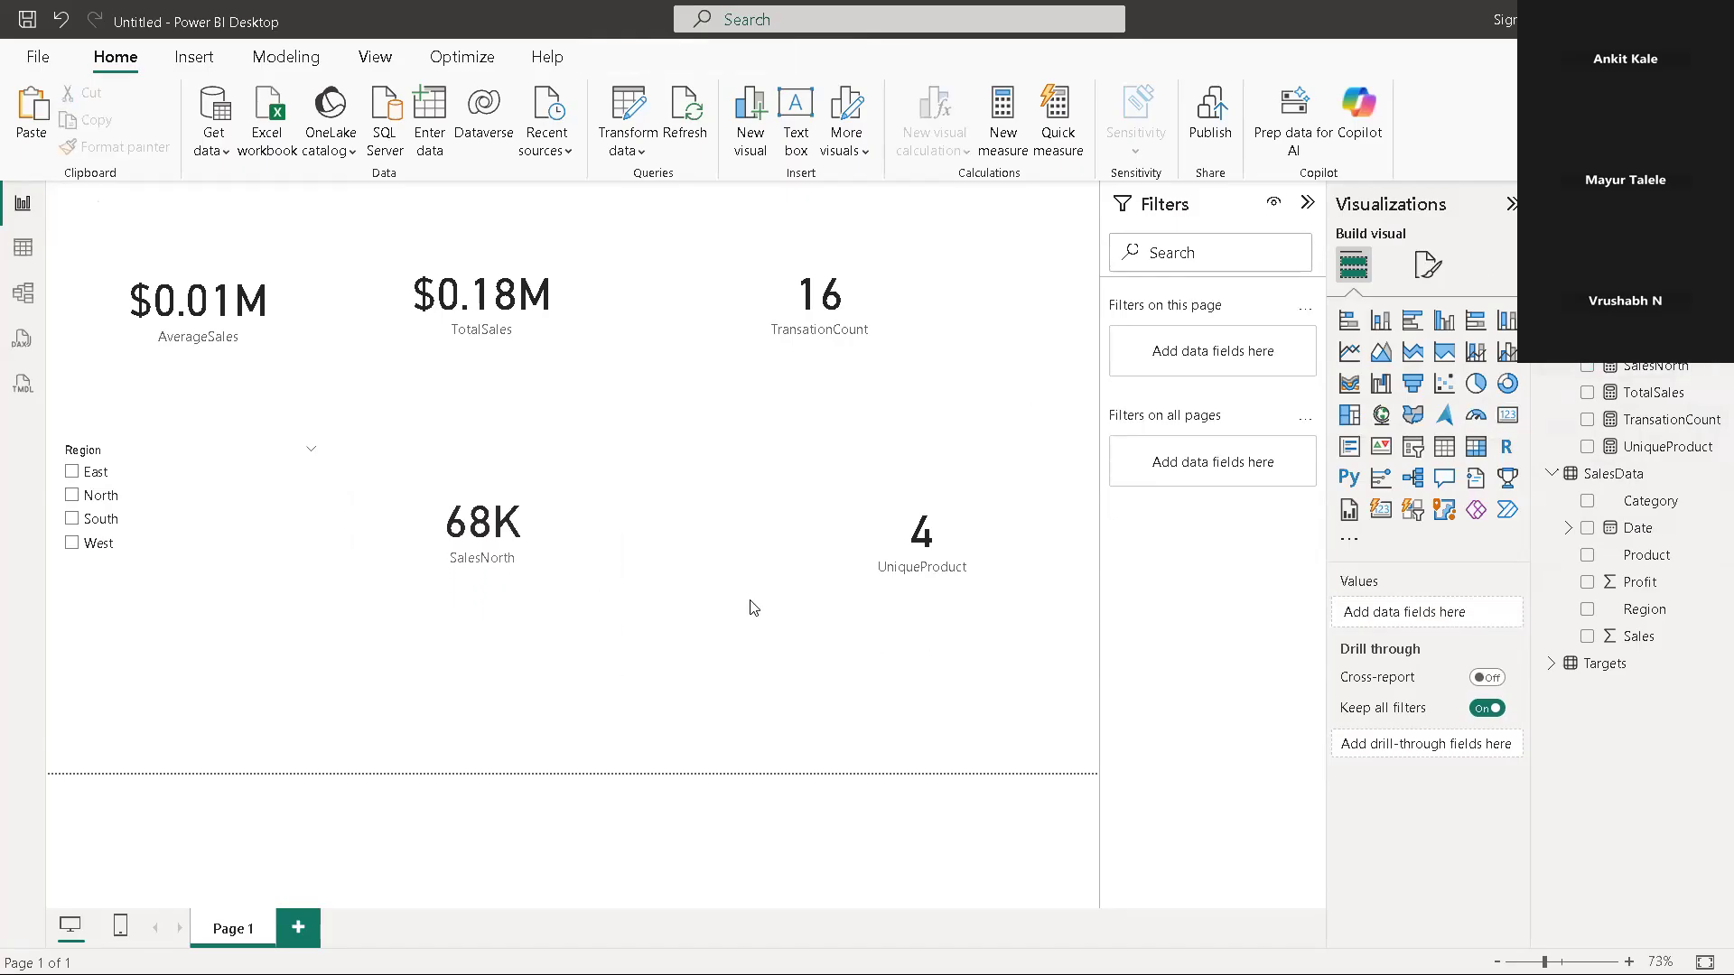
Add a second slicer in the empty canvas area below the SalesNorth card, using the SalesData Region field
click(1414, 447)
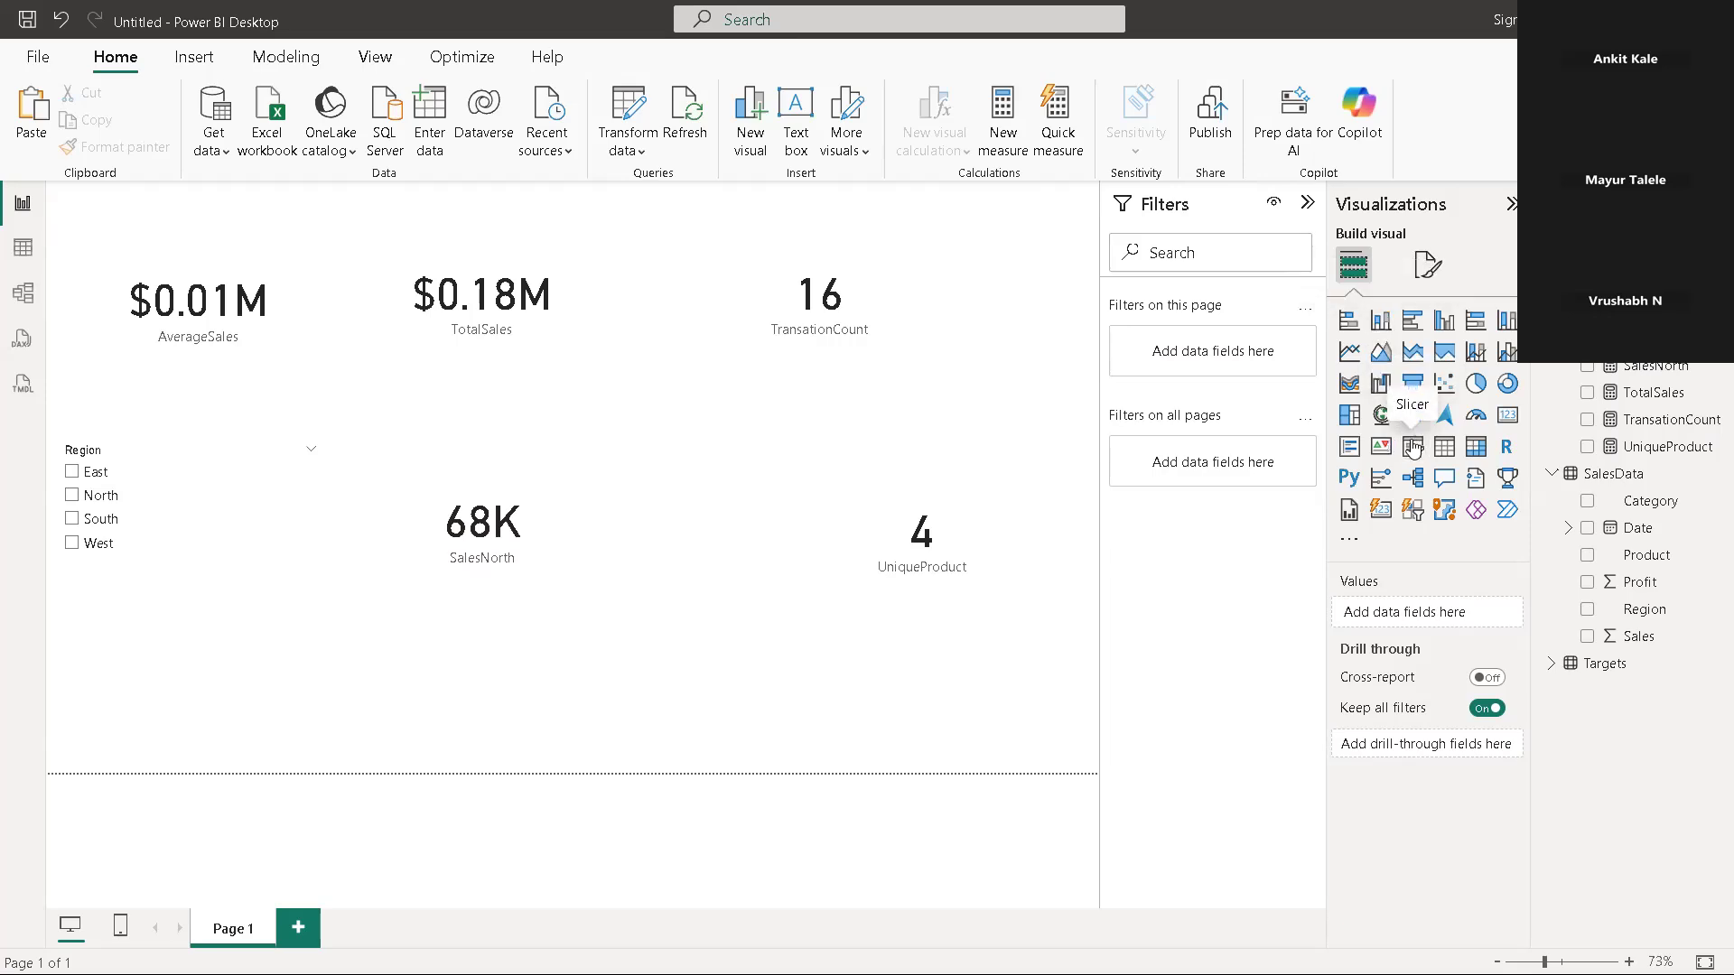
drag(558, 673, 760, 645)
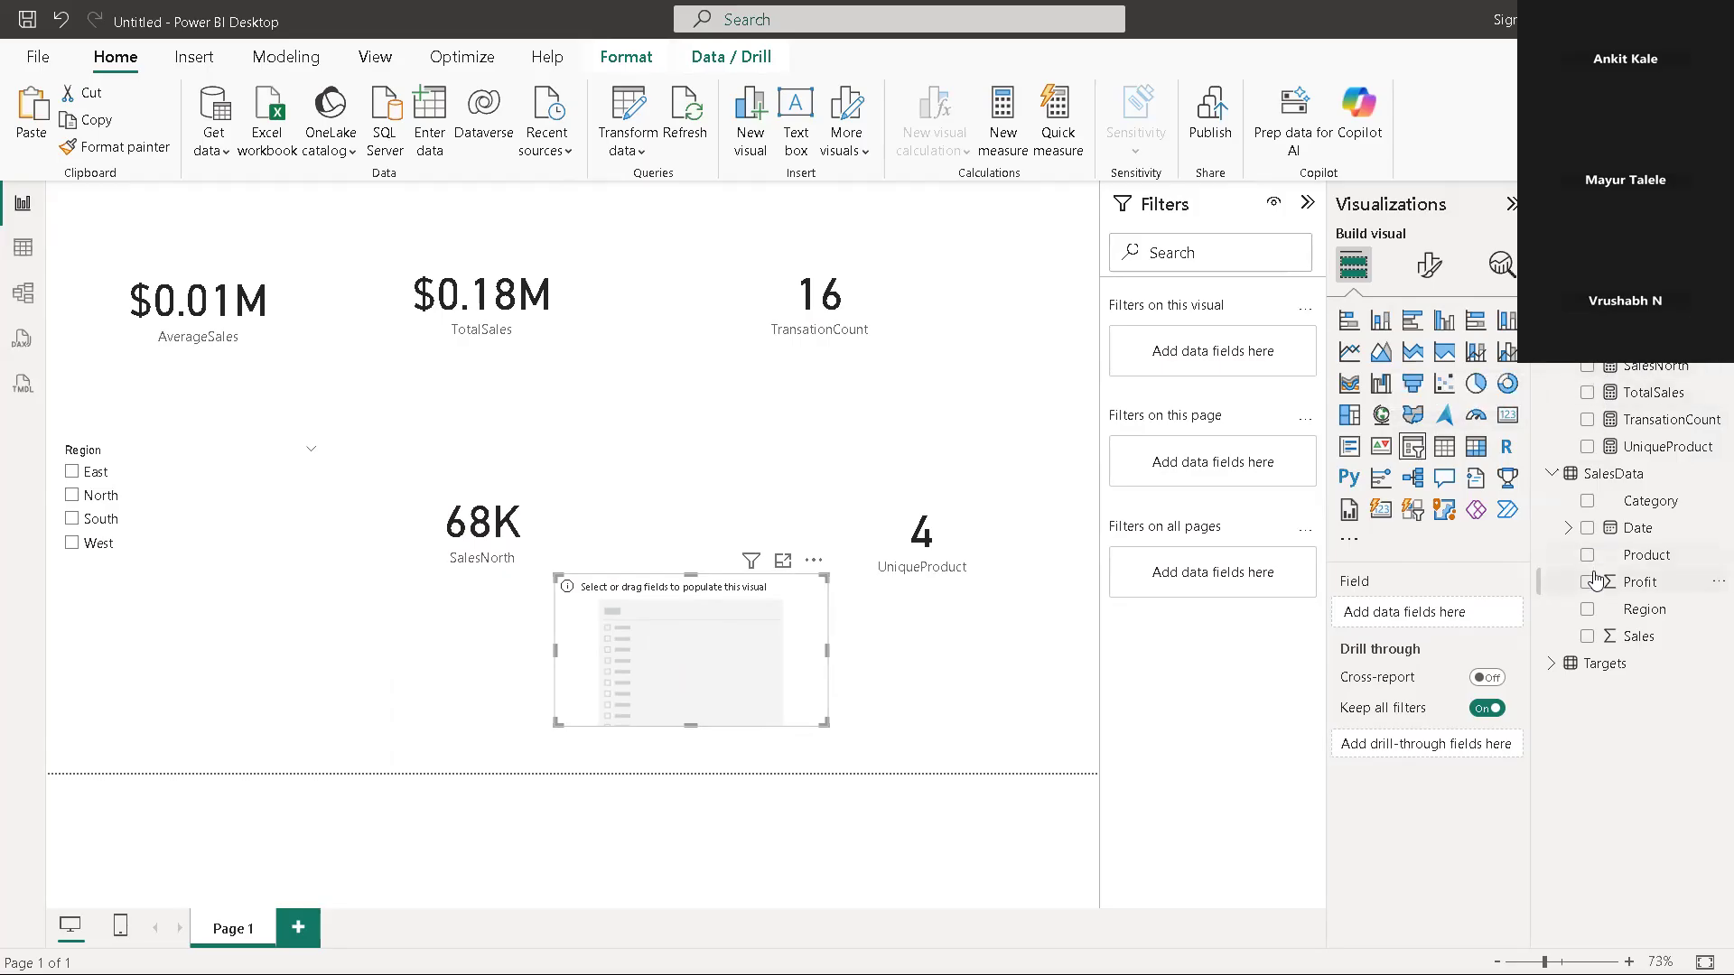
click(1586, 610)
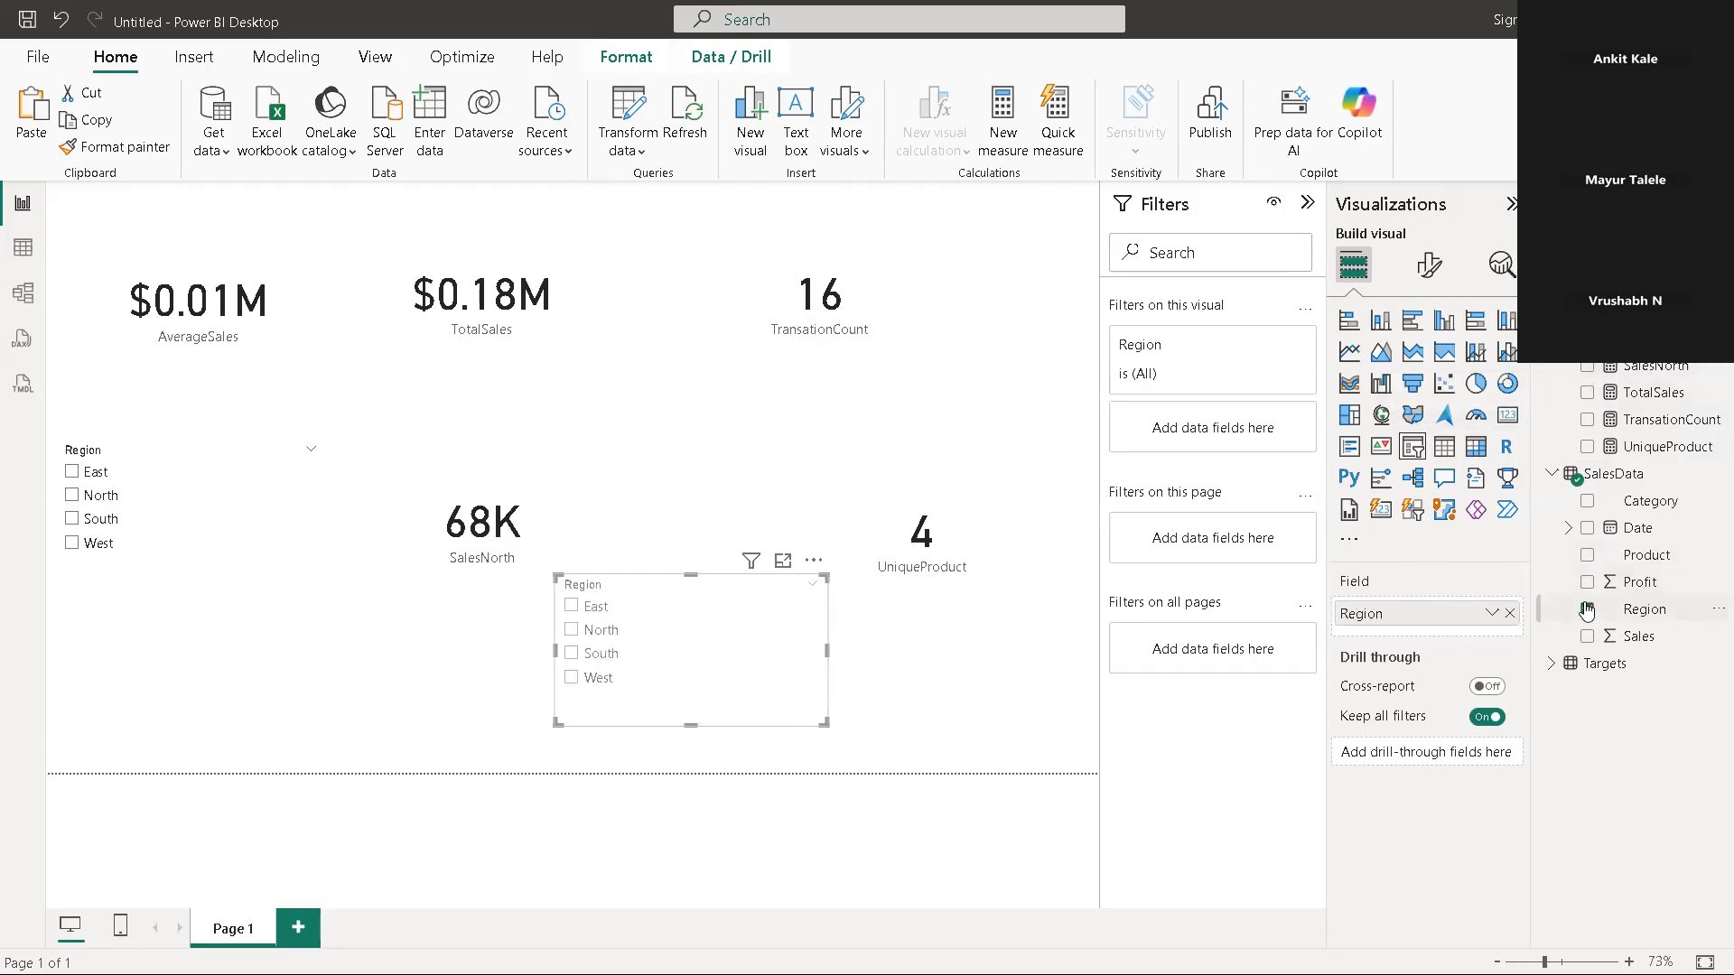
Filter by North in the new Region slicer and move it beneath the original Region slicer
click(572, 630)
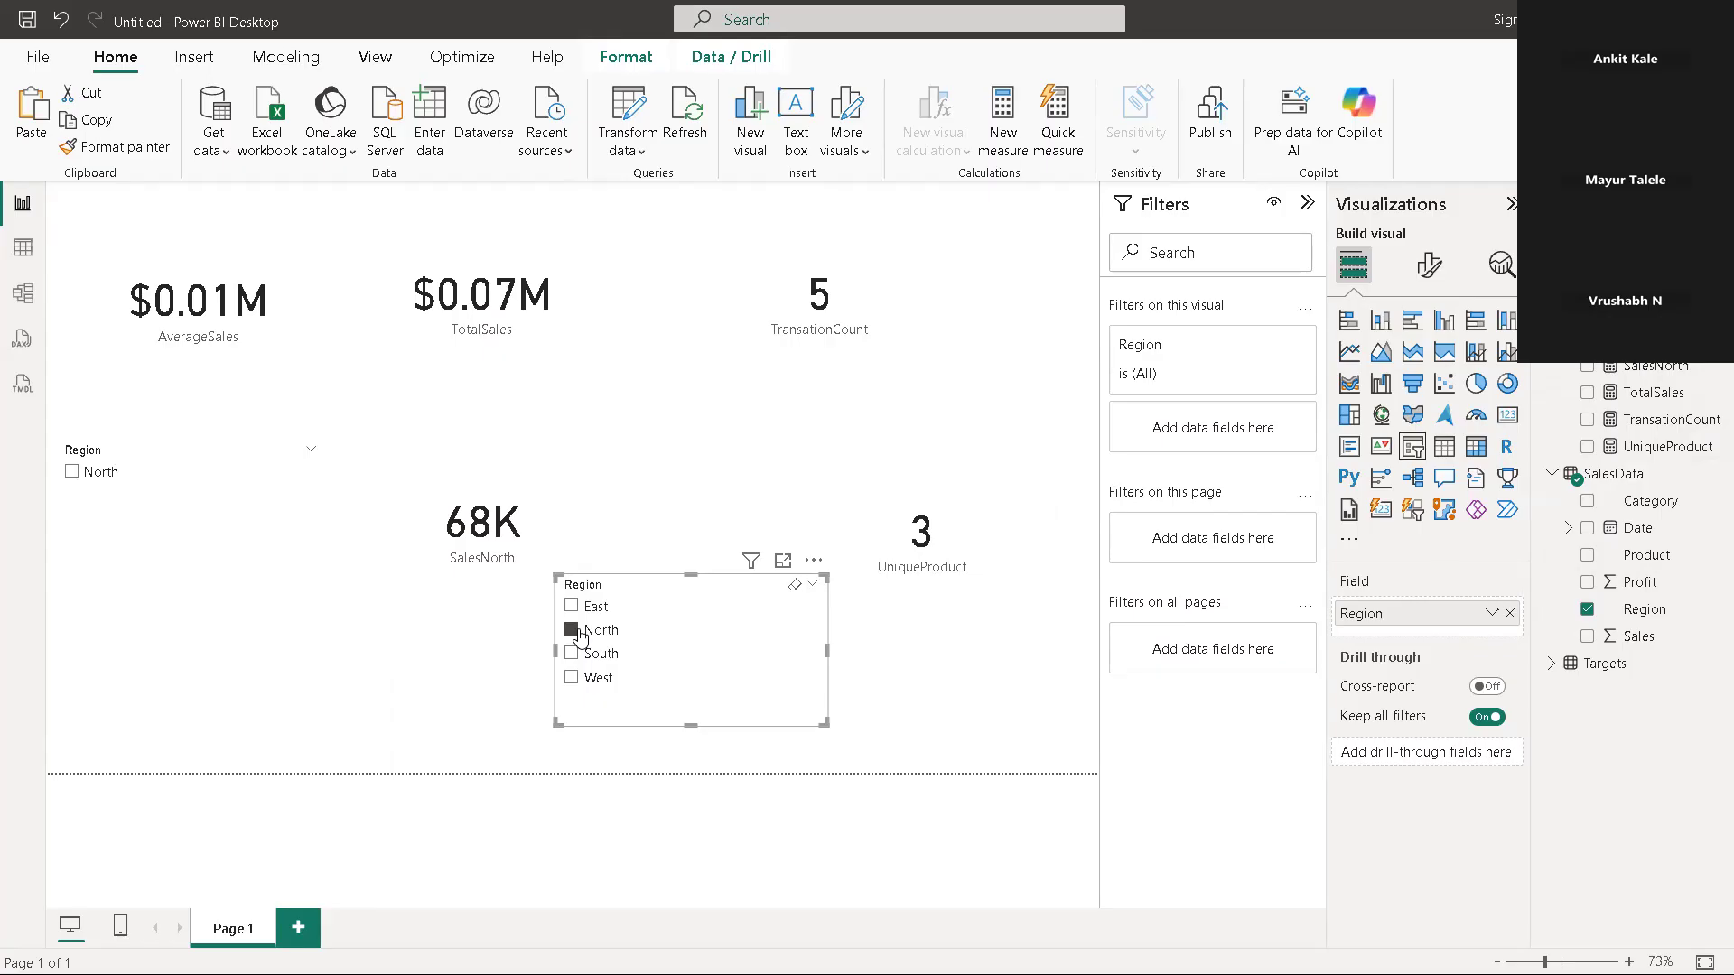
drag(648, 631, 170, 646)
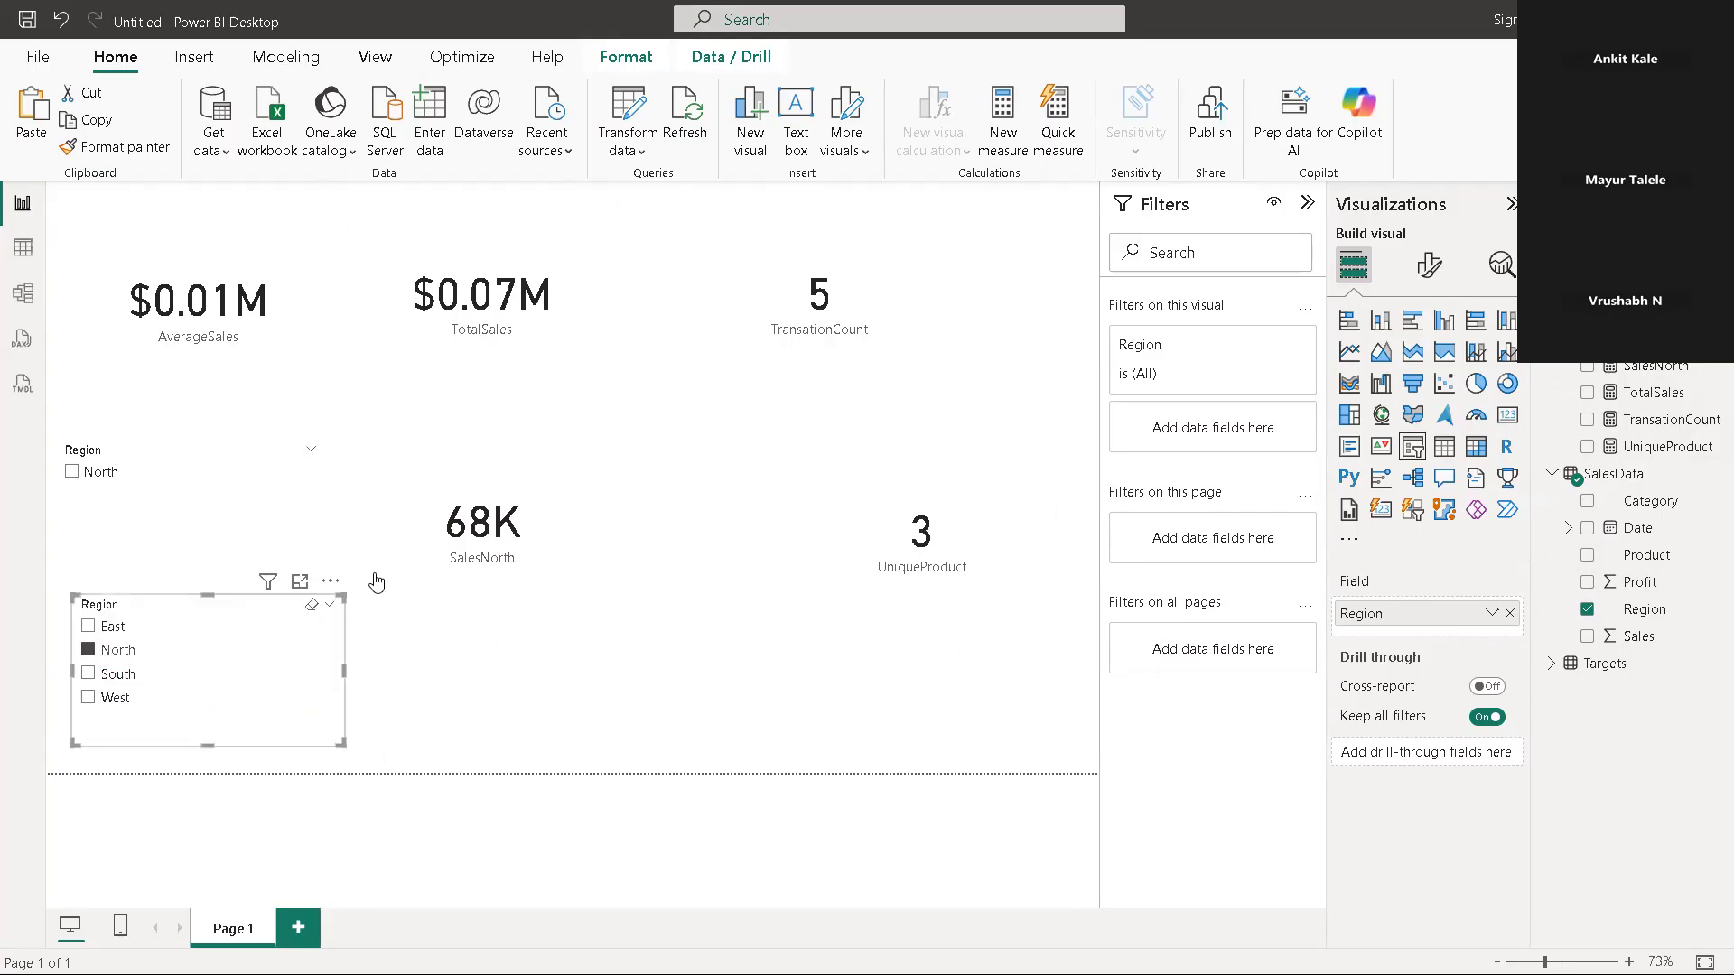
Set the display units of the SalesNorth card's callout value to Millions
click(512, 544)
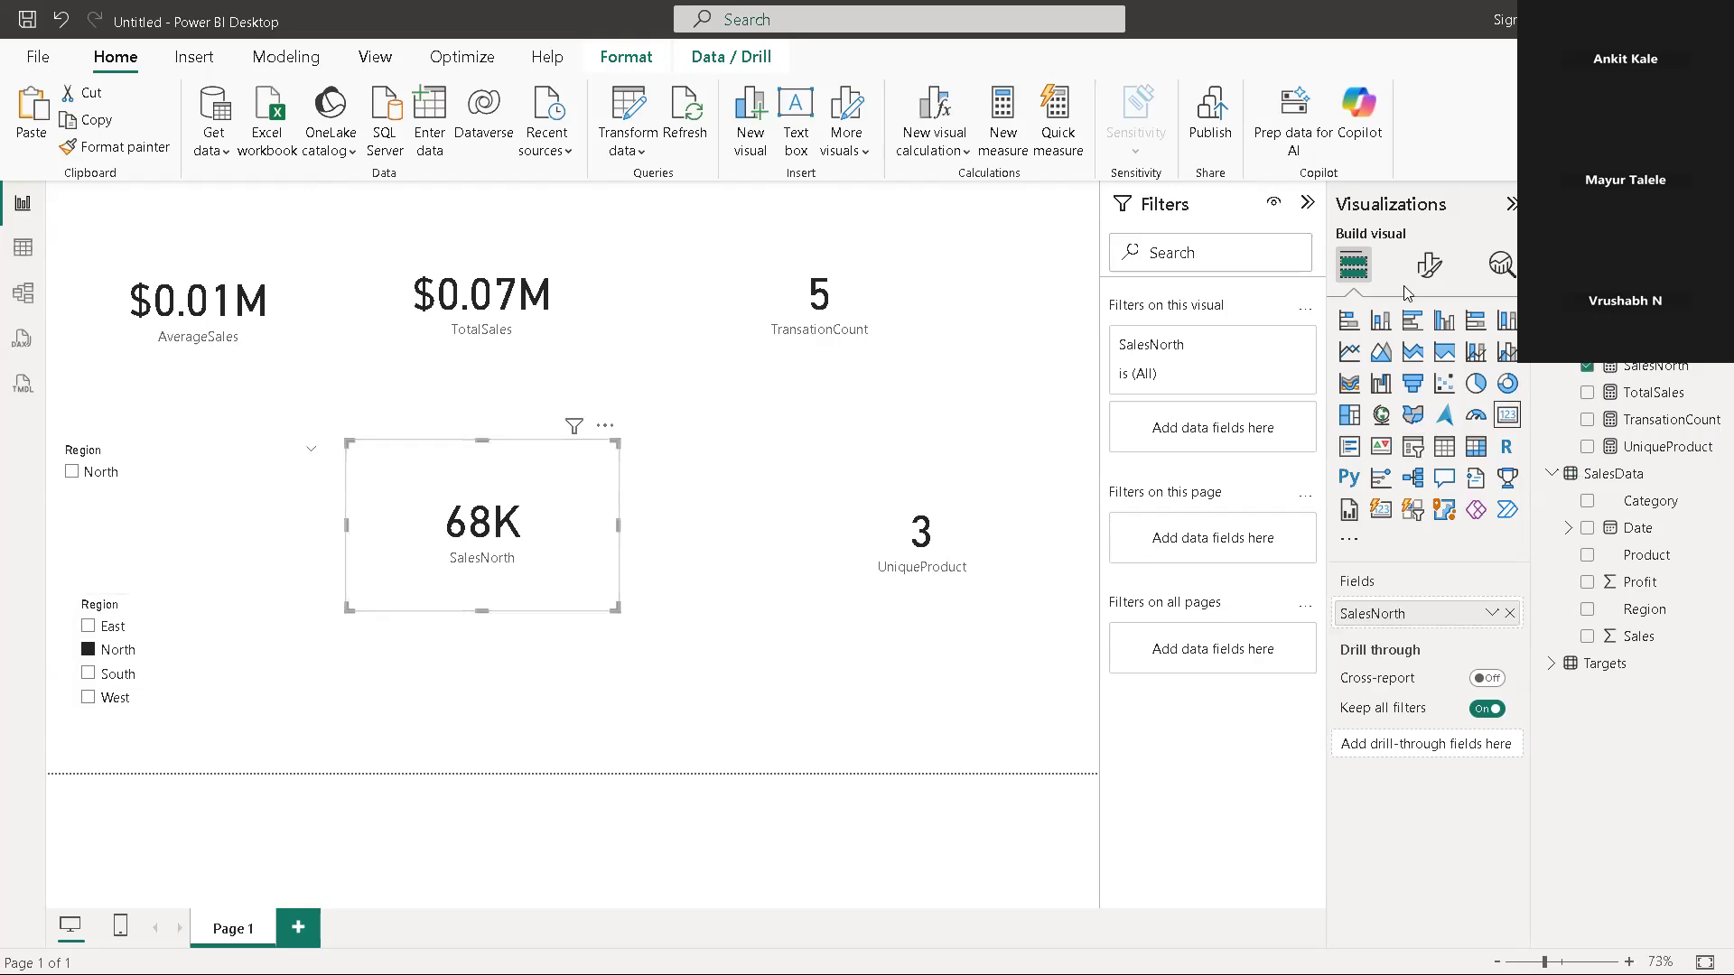
click(1434, 267)
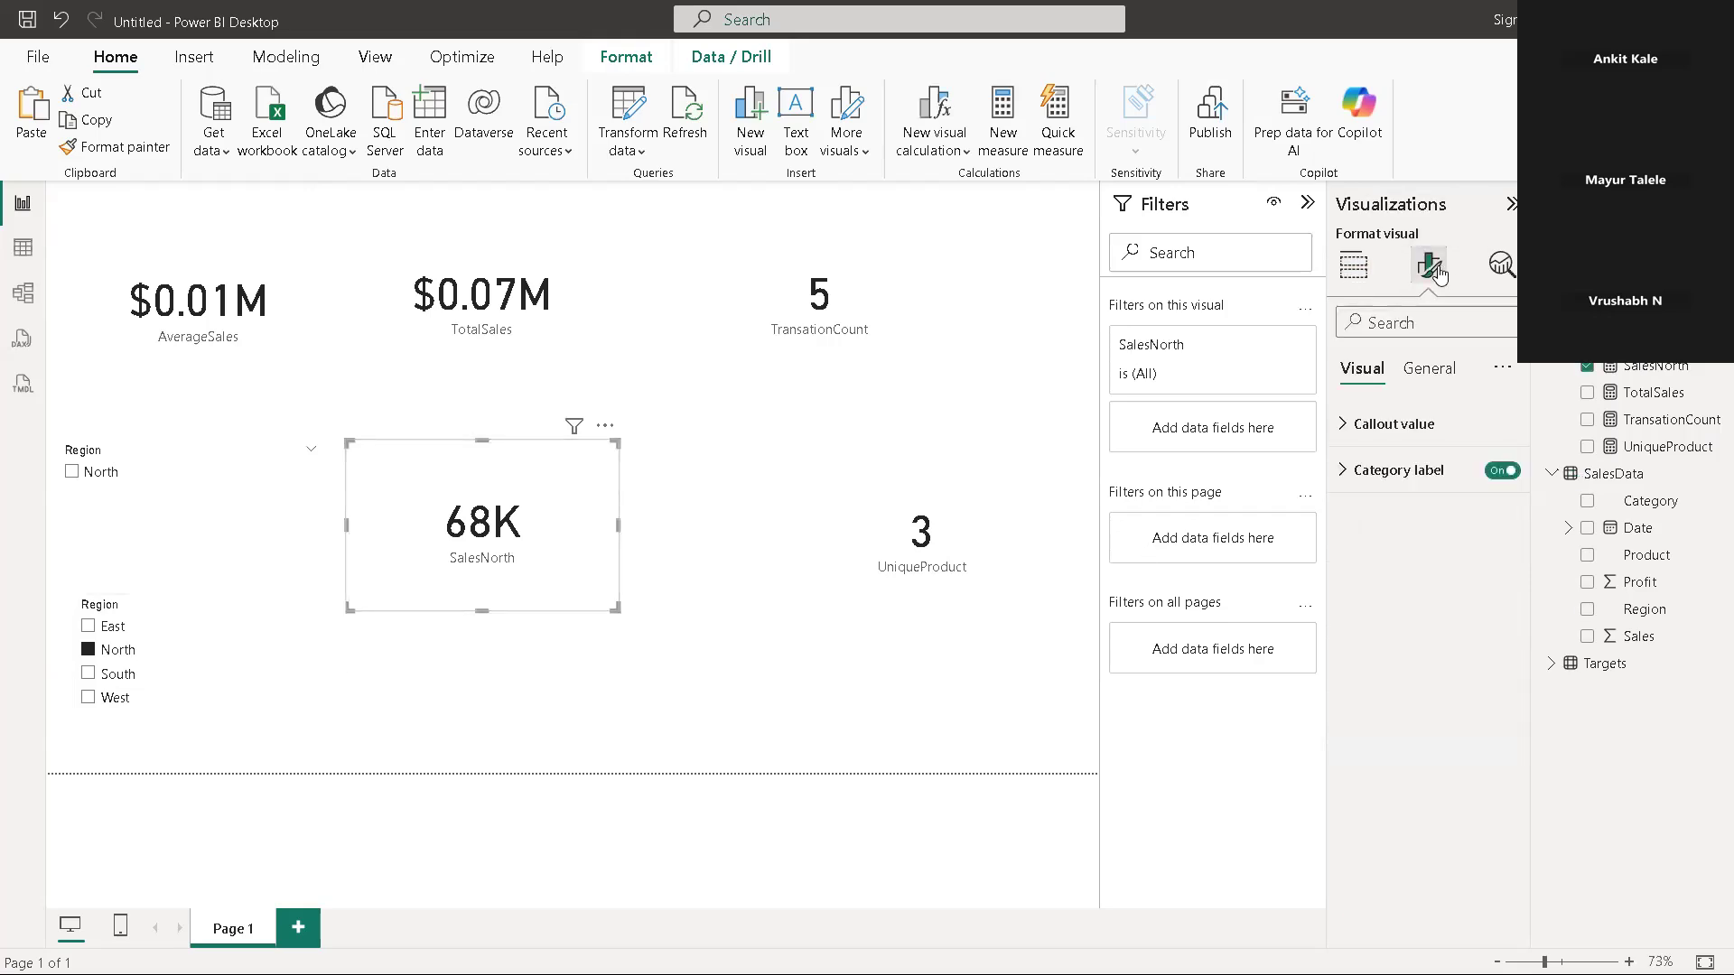
click(1434, 428)
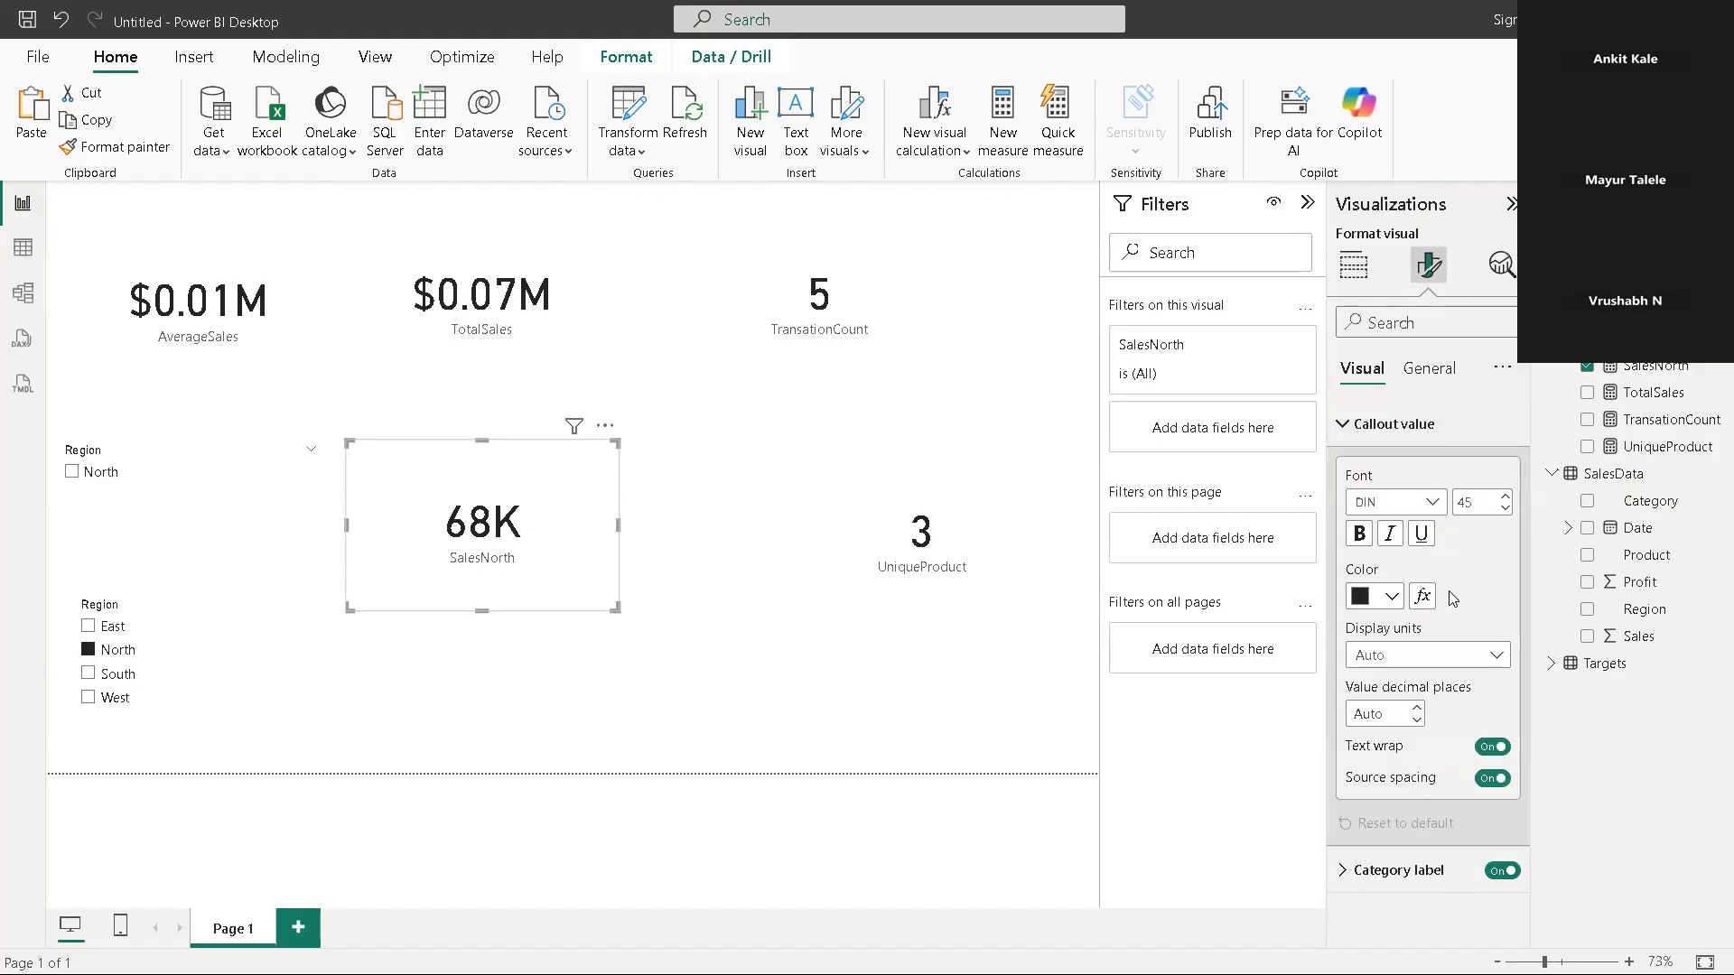
click(1479, 667)
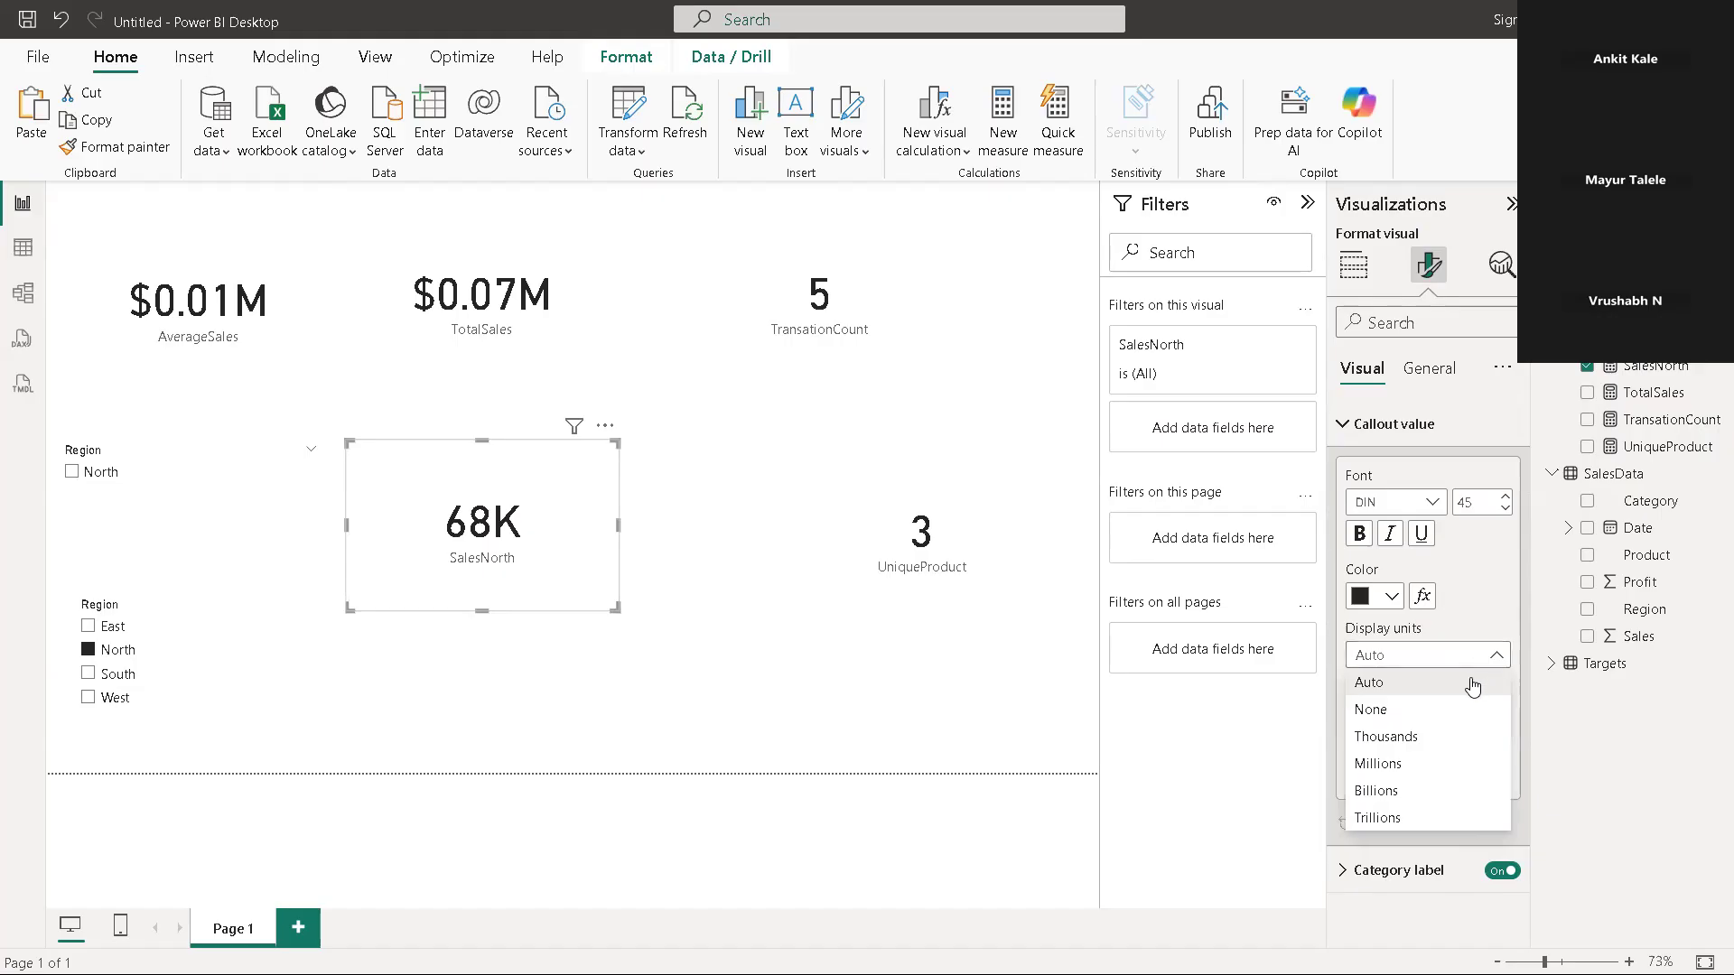
click(1479, 682)
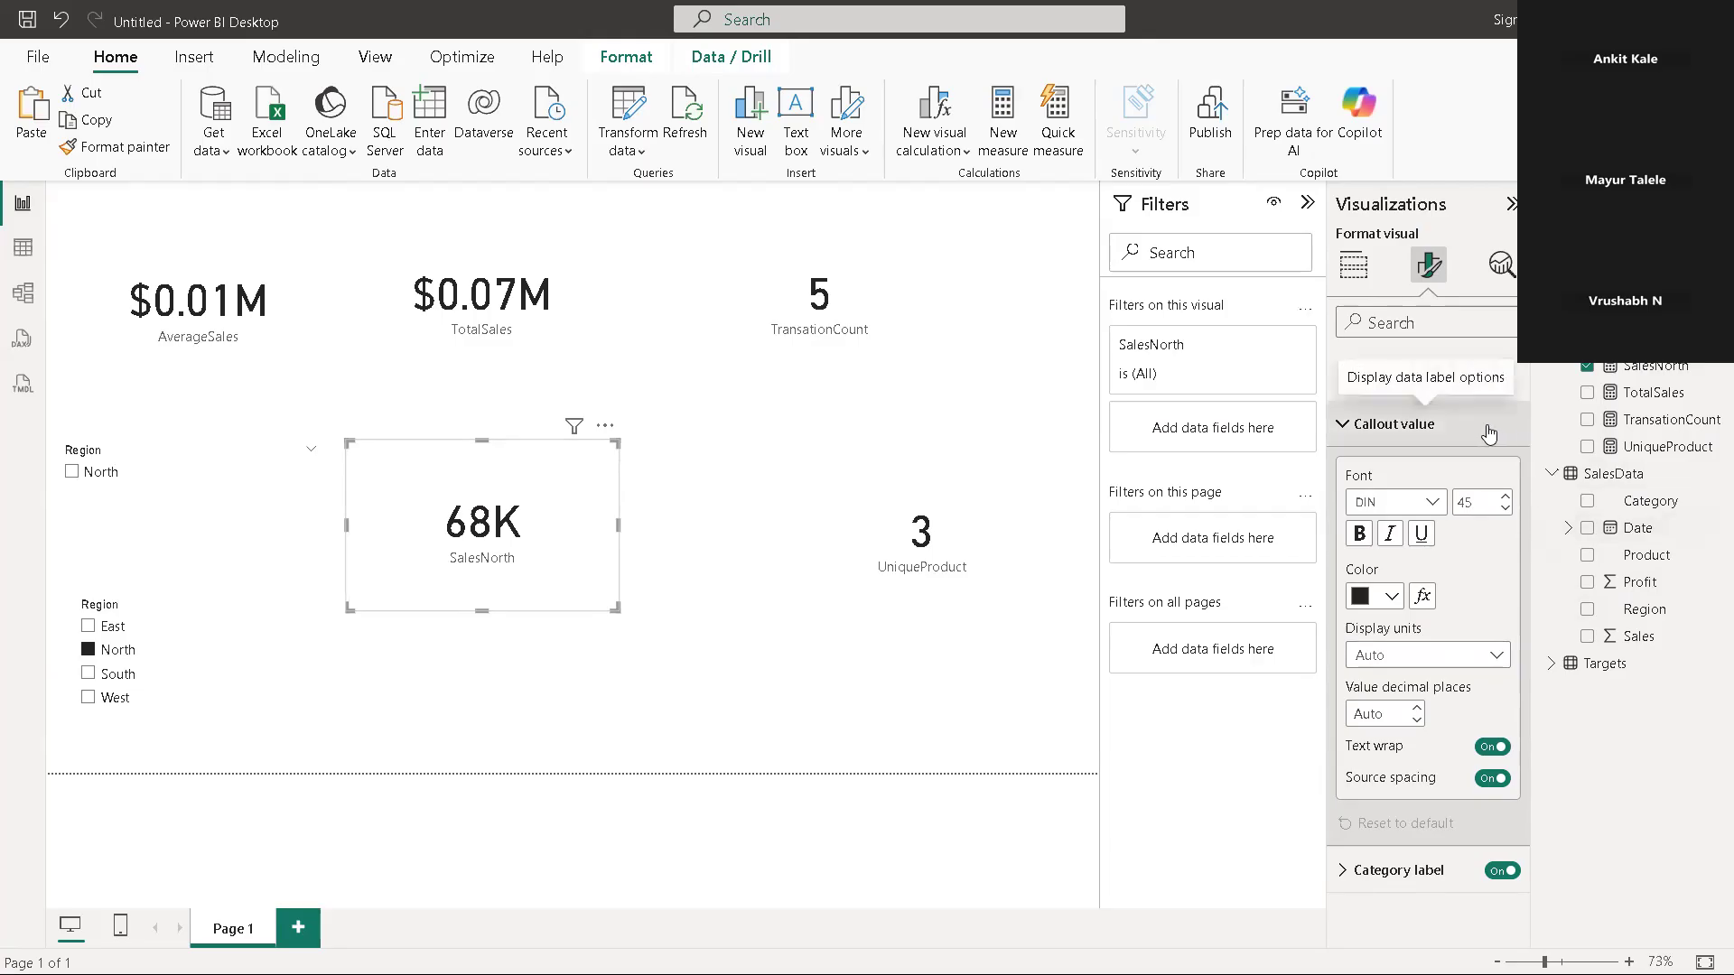
click(1486, 668)
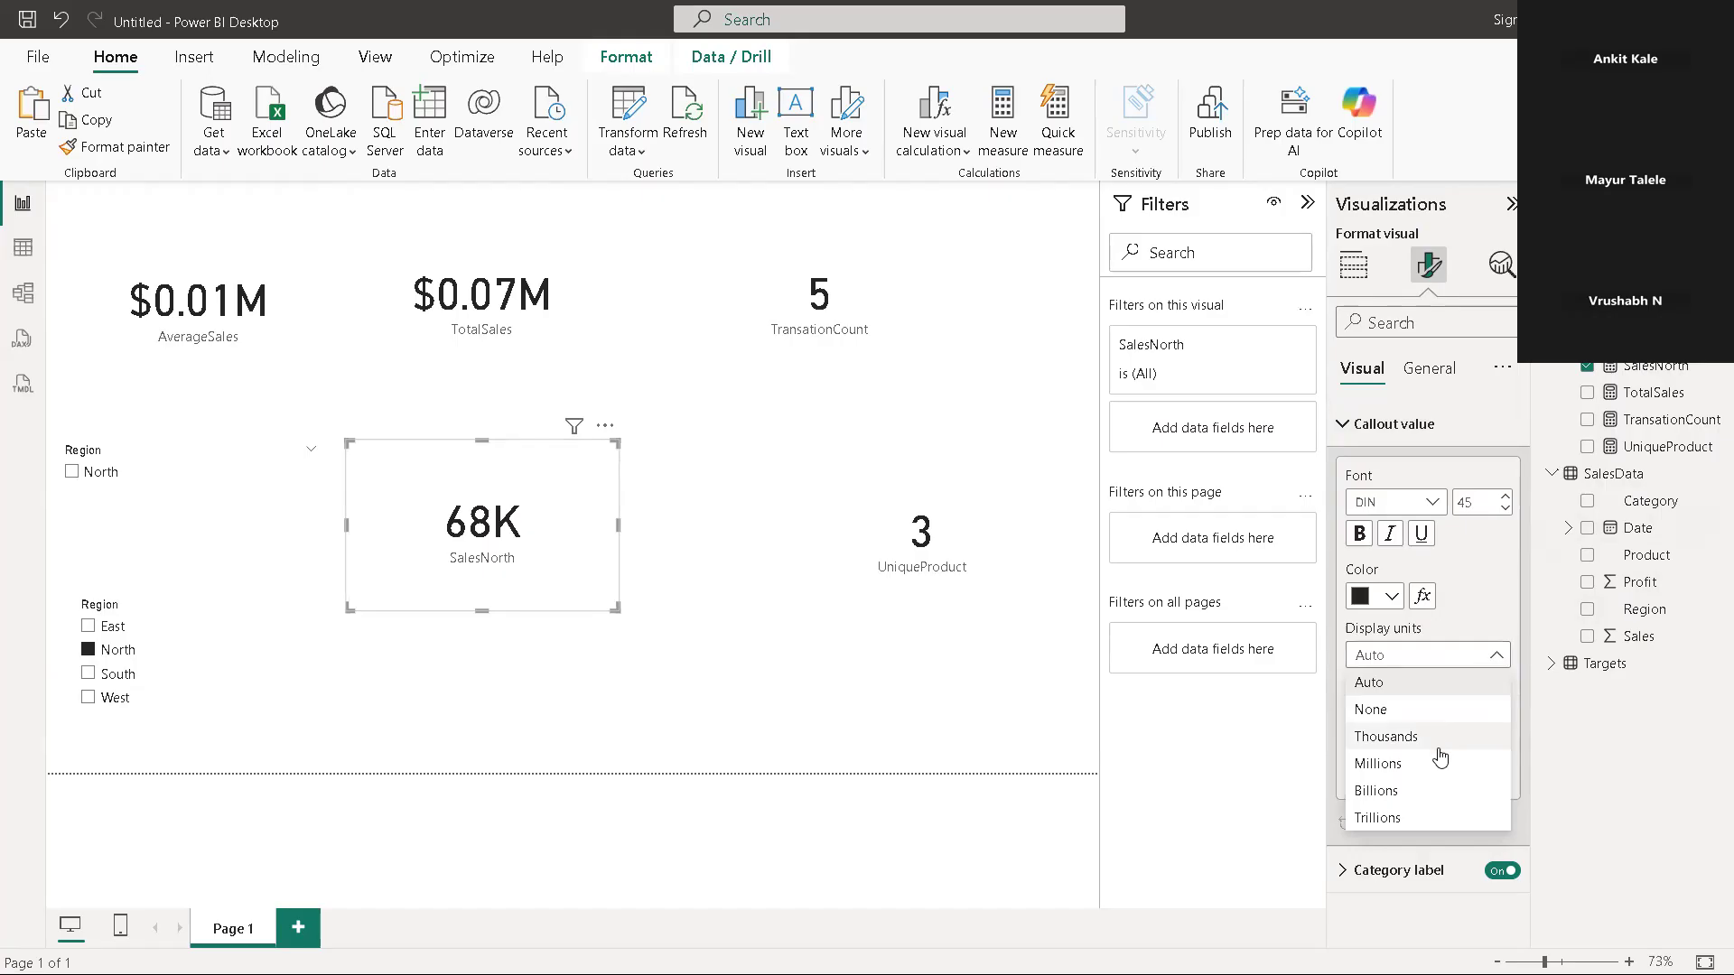
click(1440, 766)
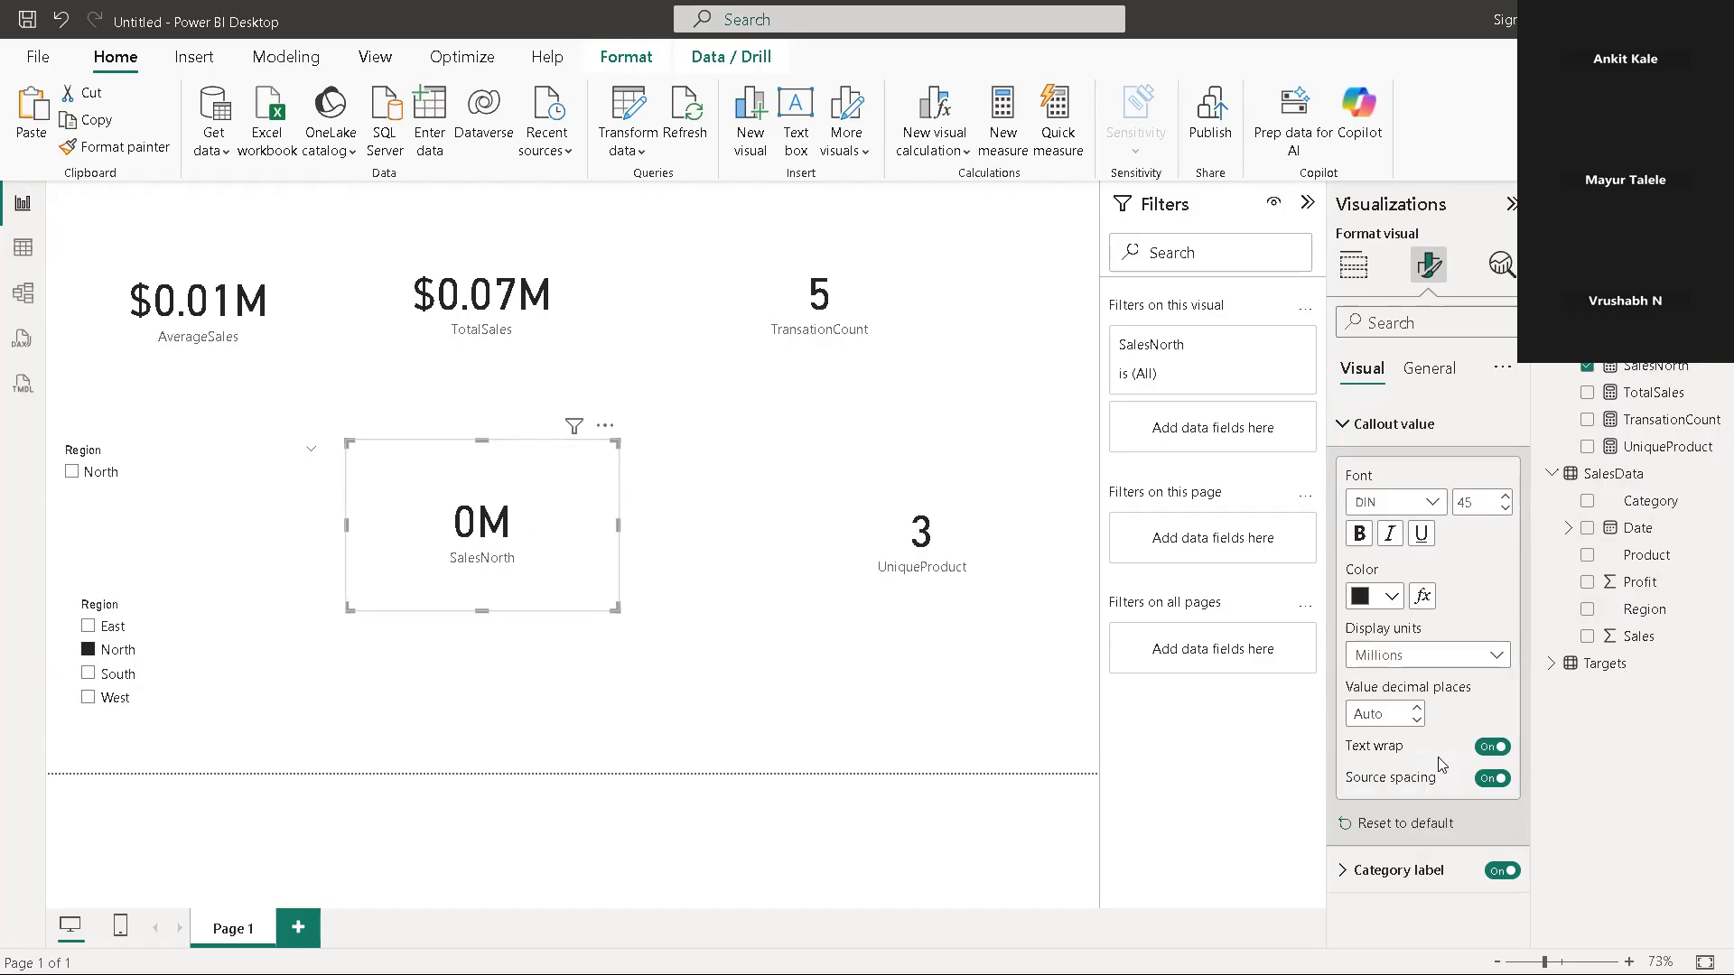
click(1490, 656)
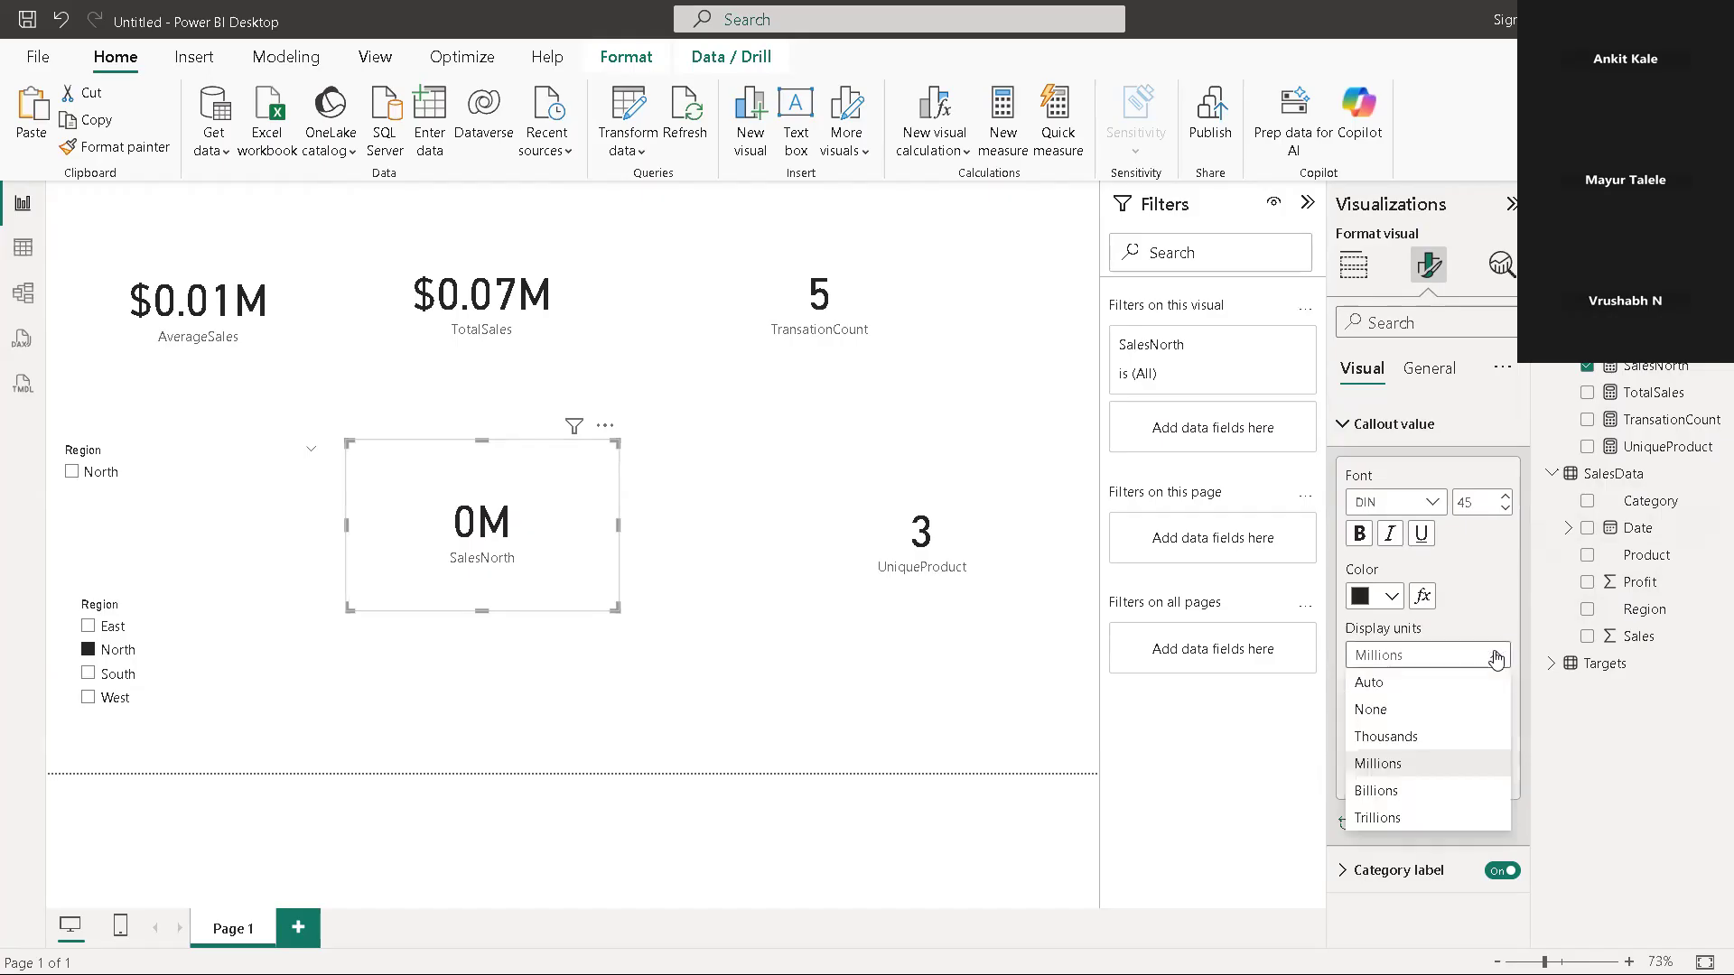
click(810, 664)
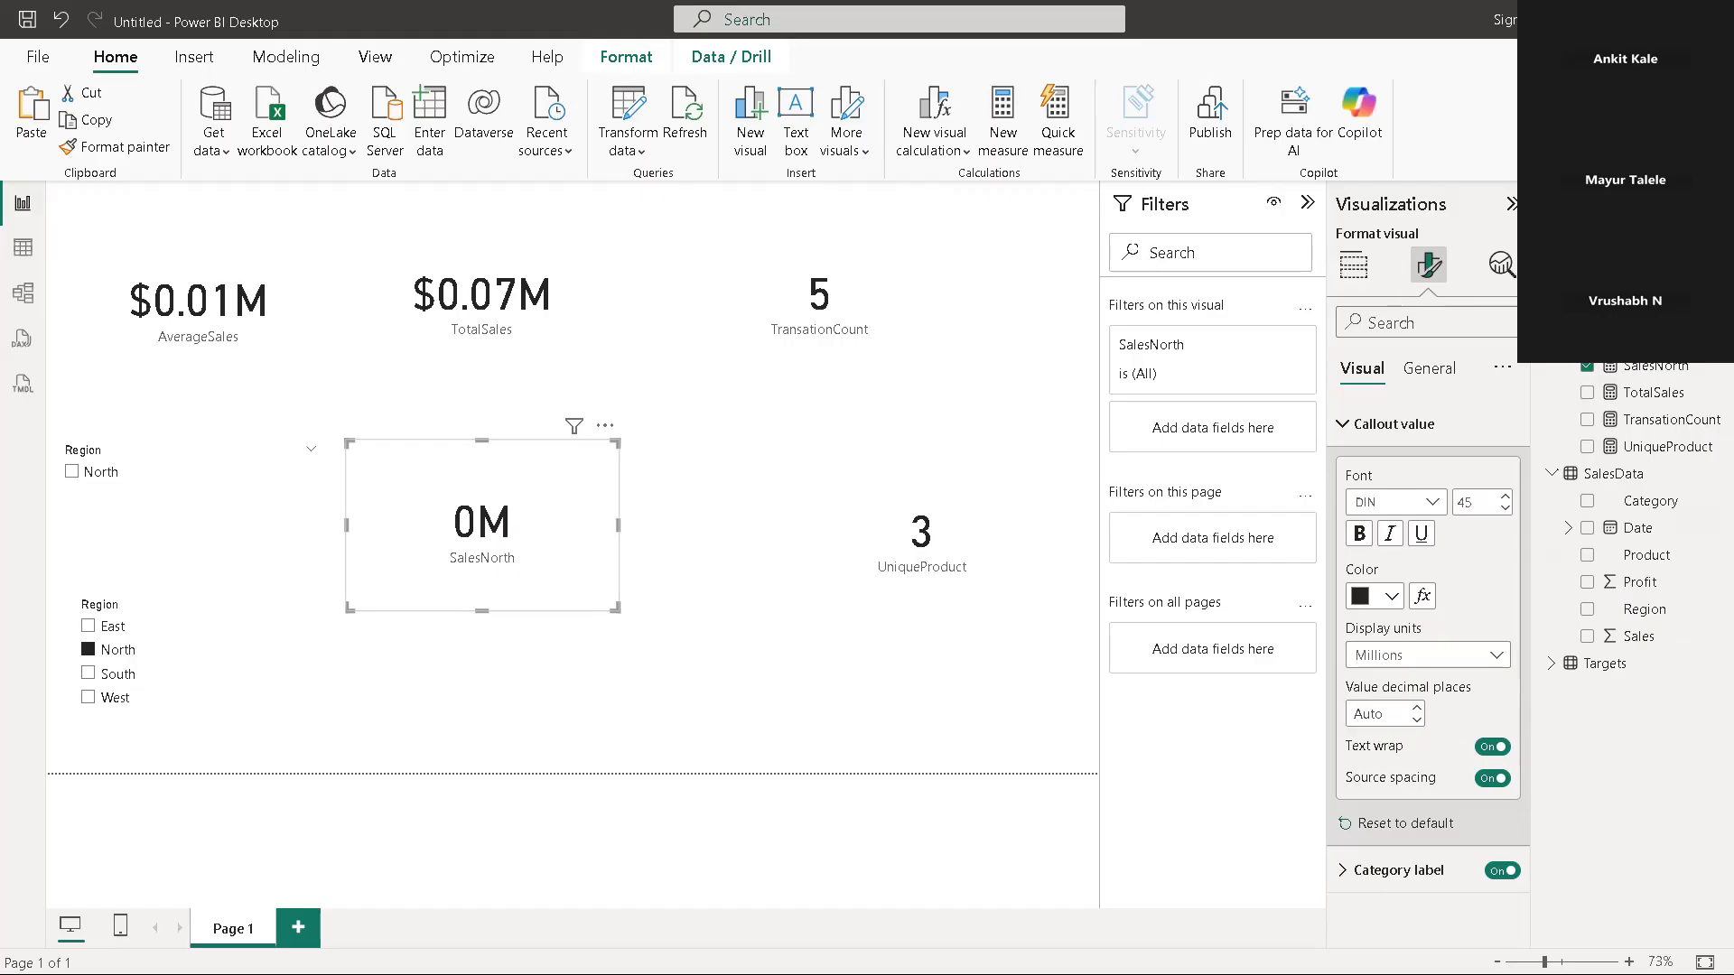
Create a new measure in MeasureTable and clear its default formula text
click(1616, 285)
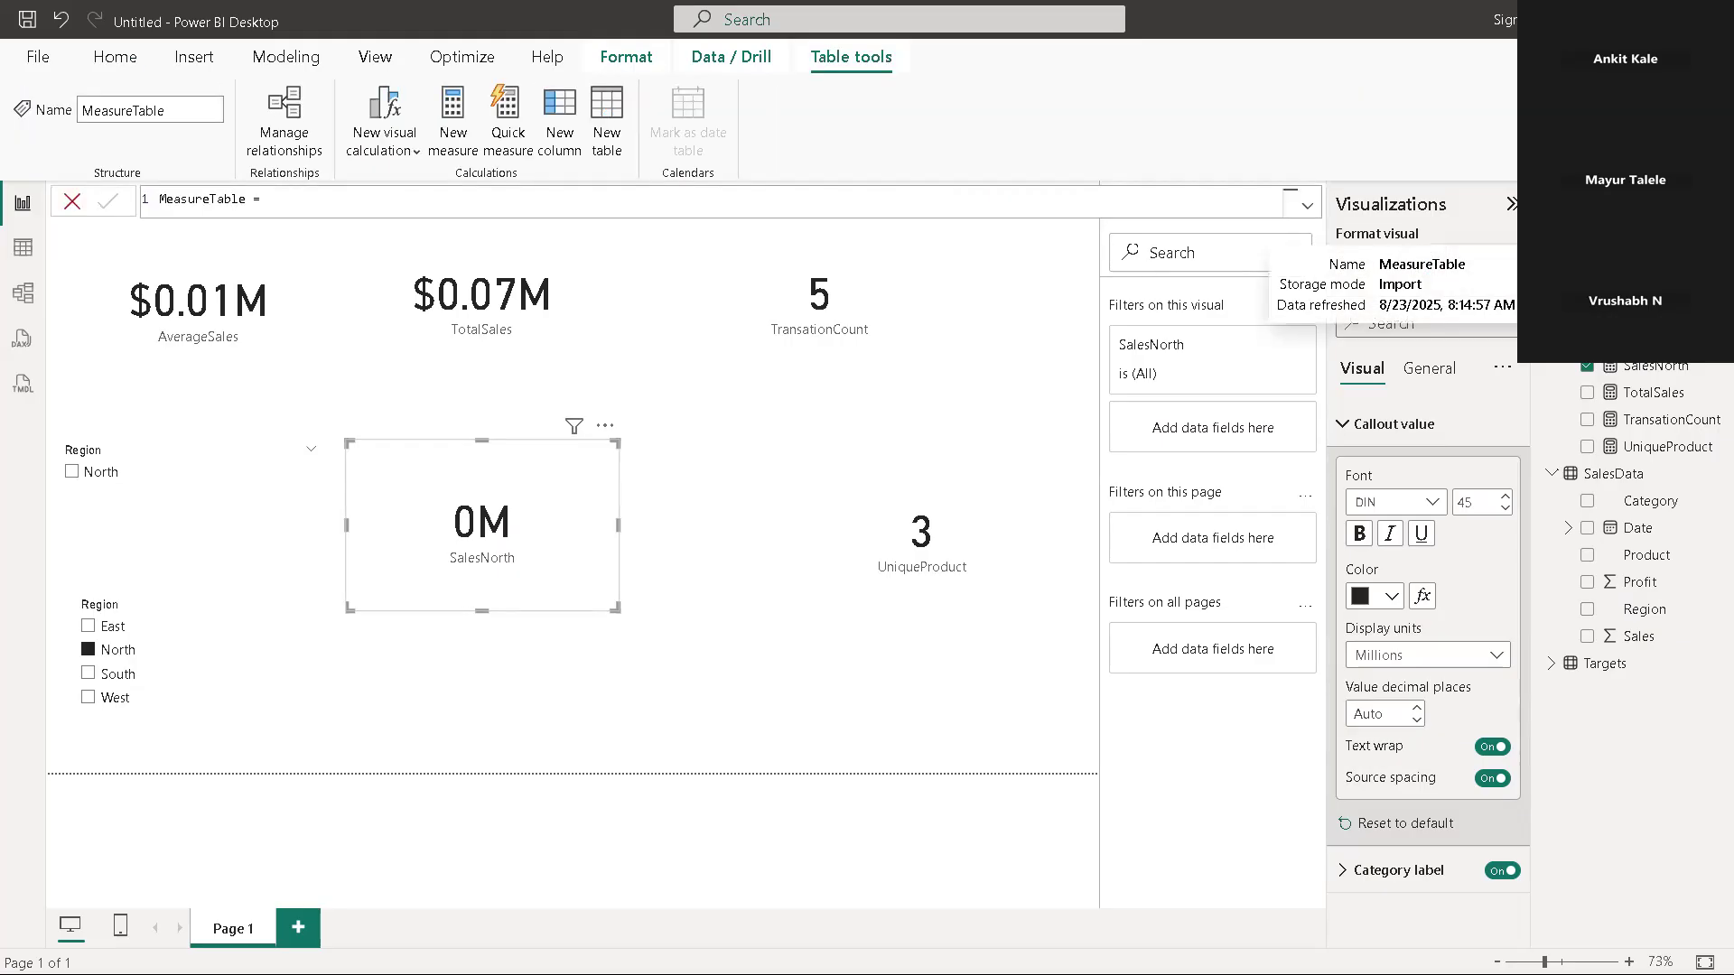
right_click(1616, 284)
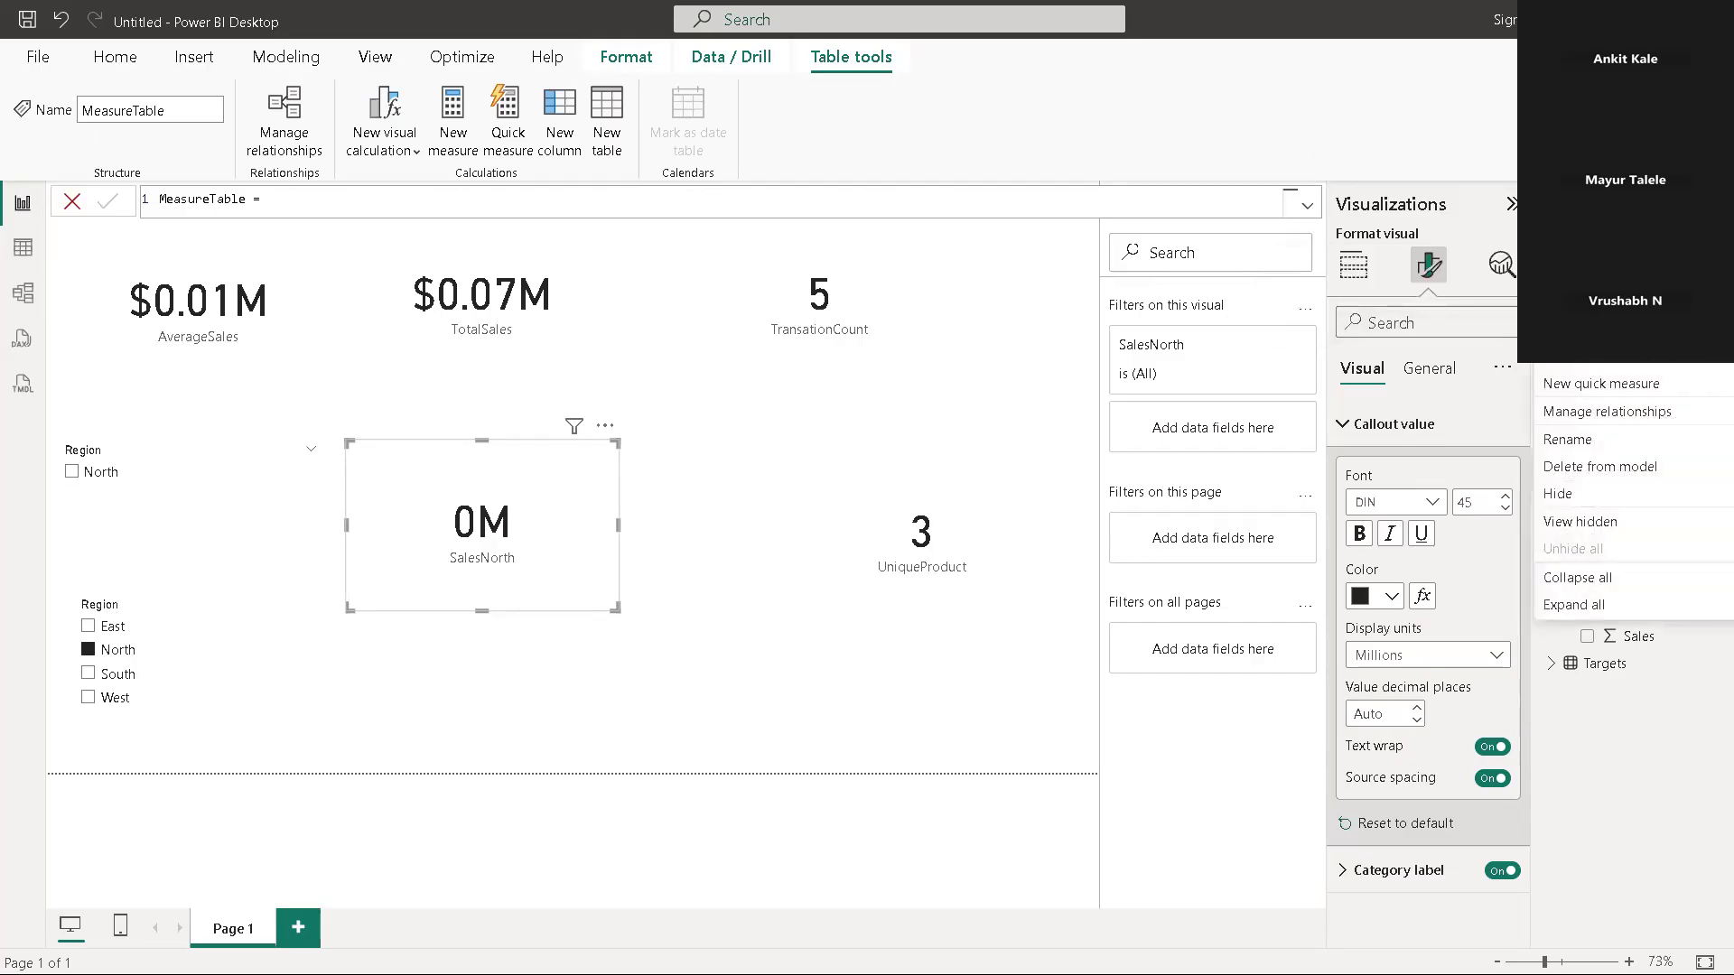
click(1582, 329)
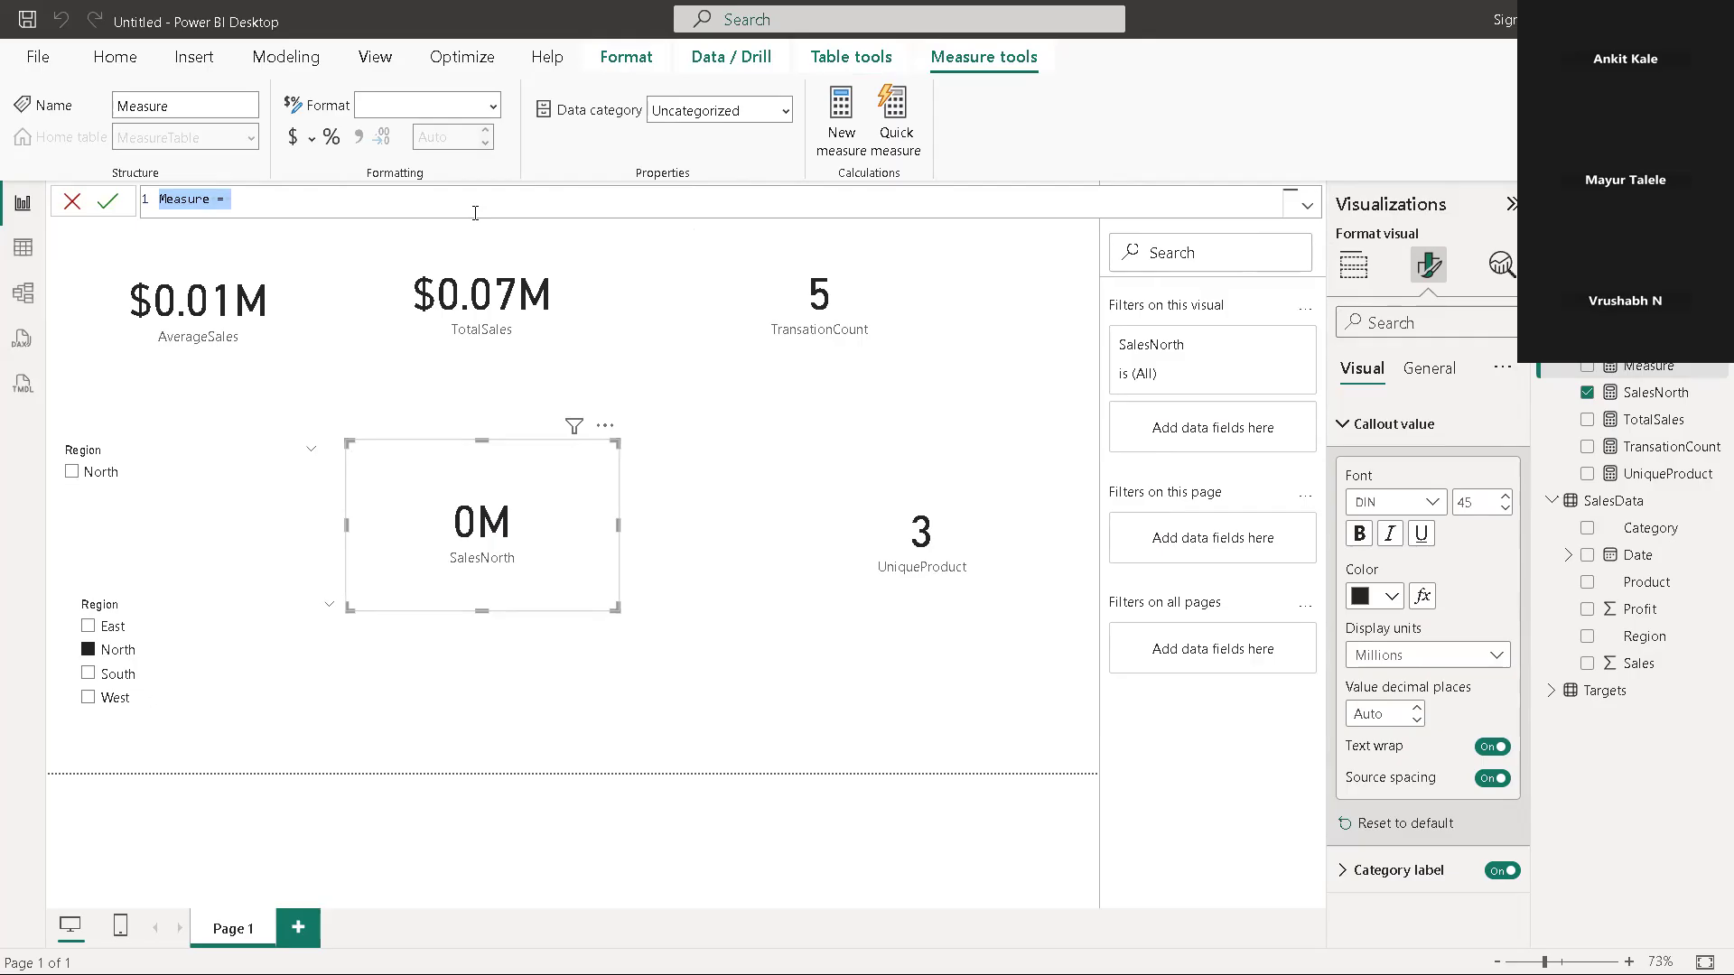
key(BackSpace)
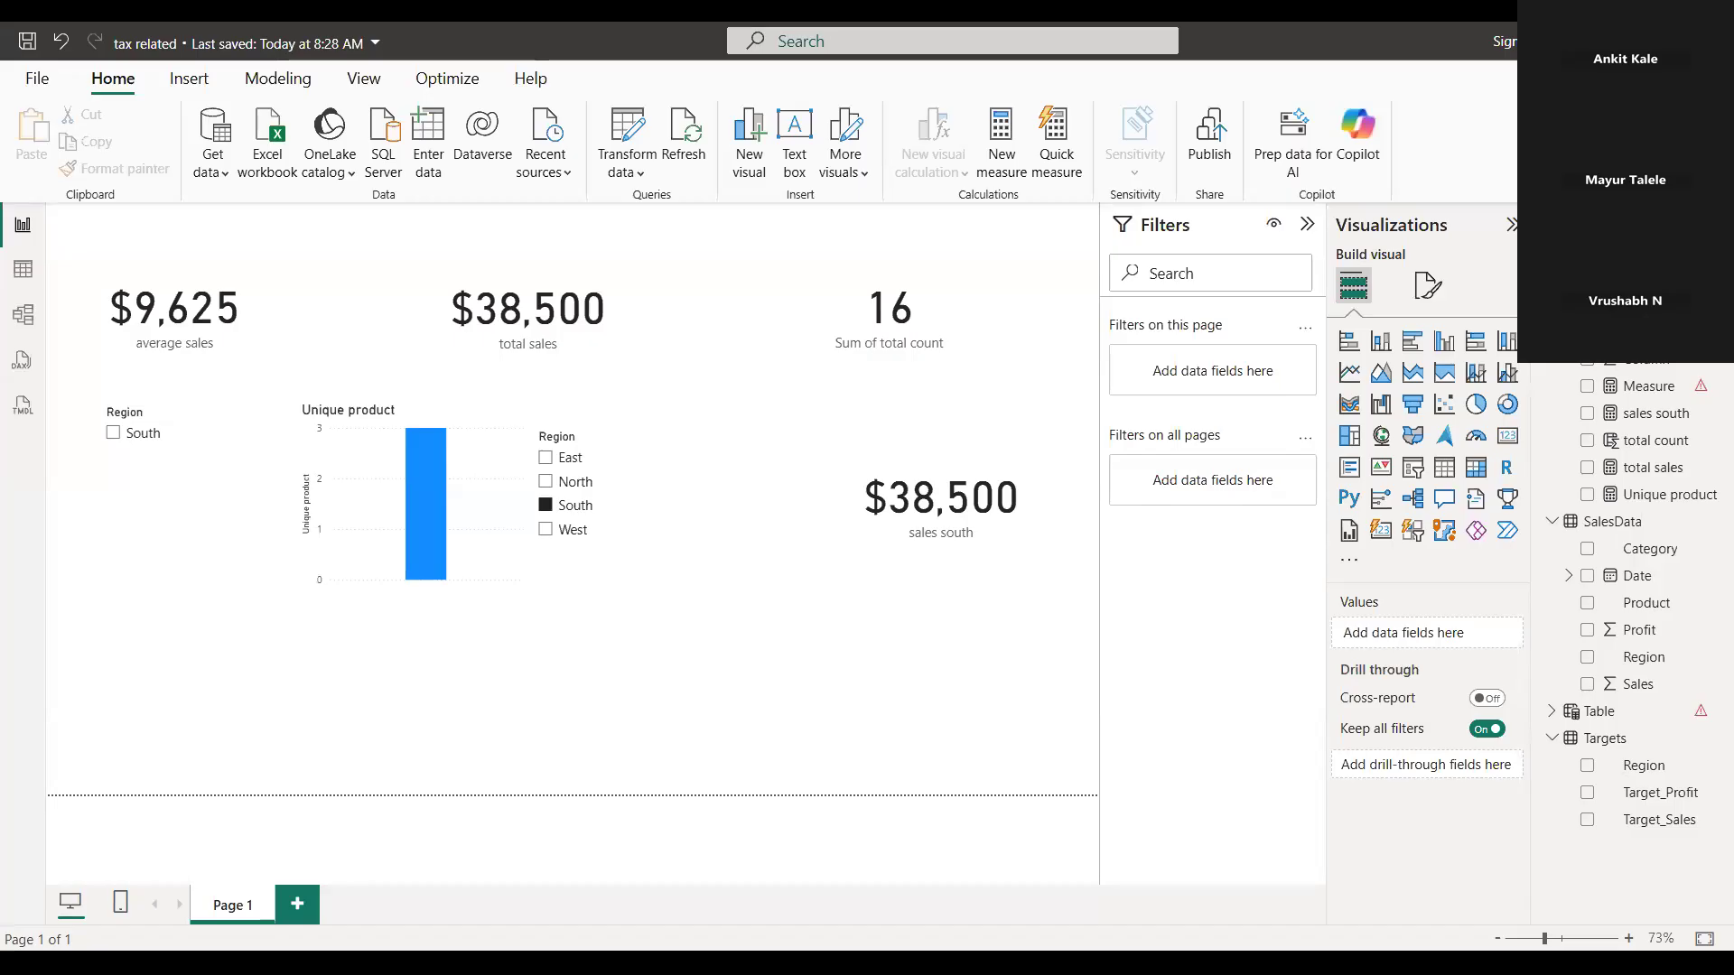
In the tax related report, inspect the sales south measure's formula and filter the second Region slicer by North to check its card
click(925, 495)
click(1677, 418)
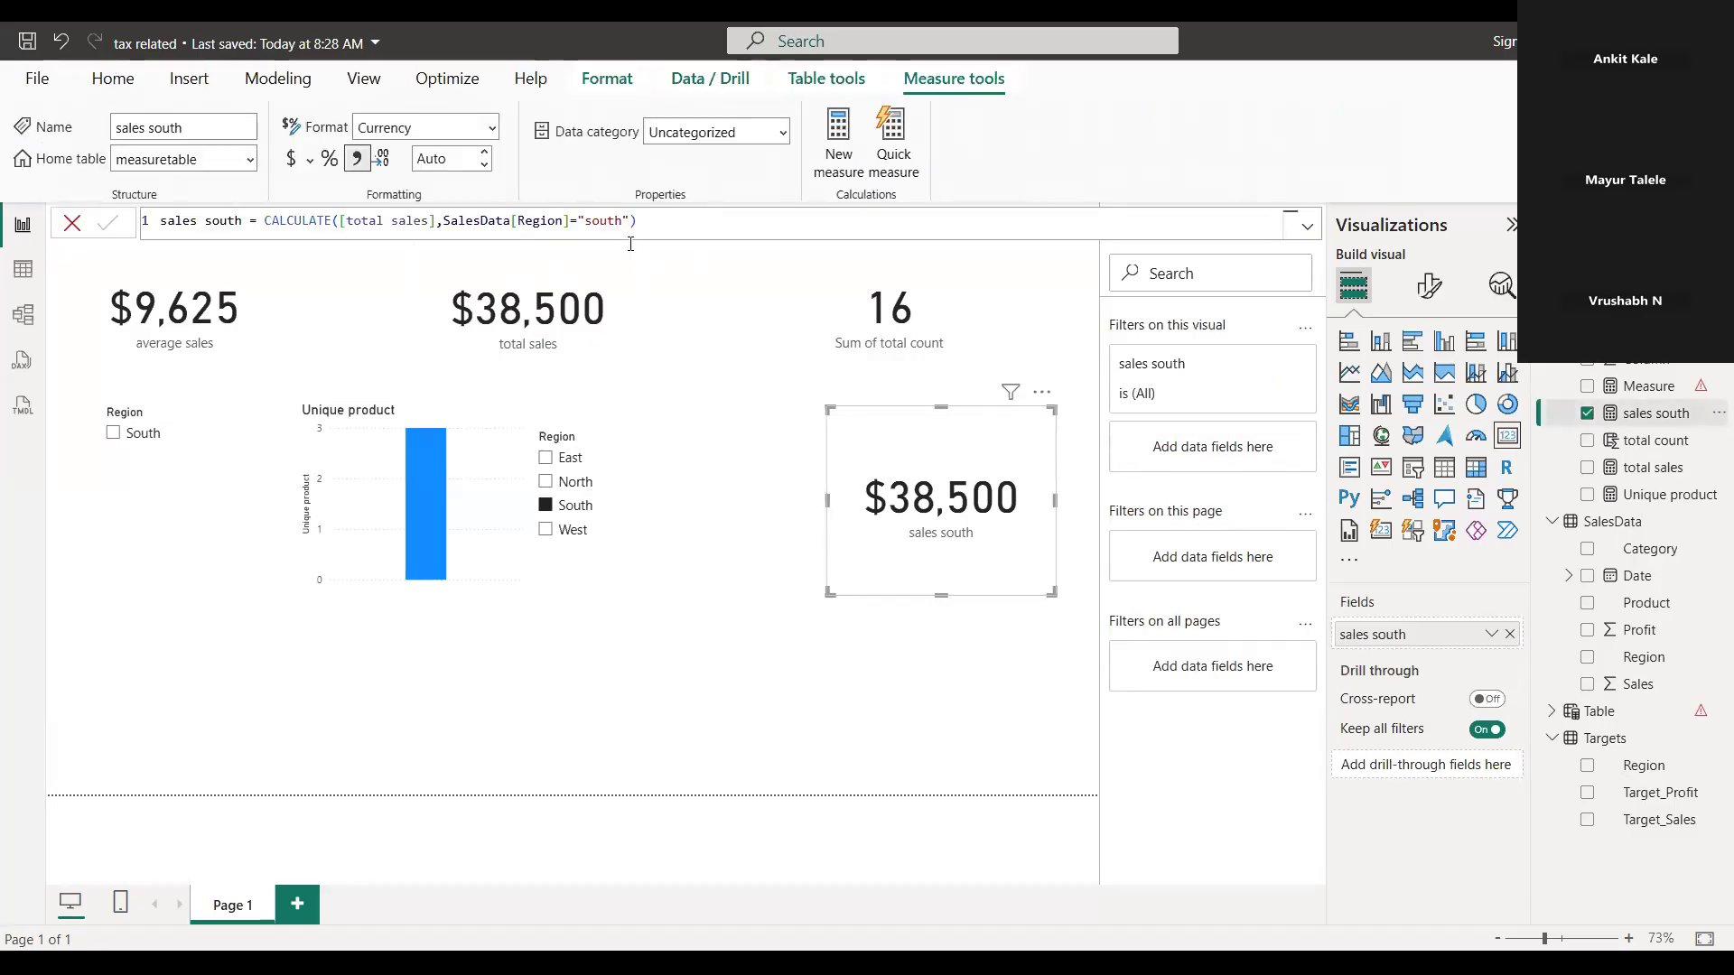
click(623, 483)
click(883, 488)
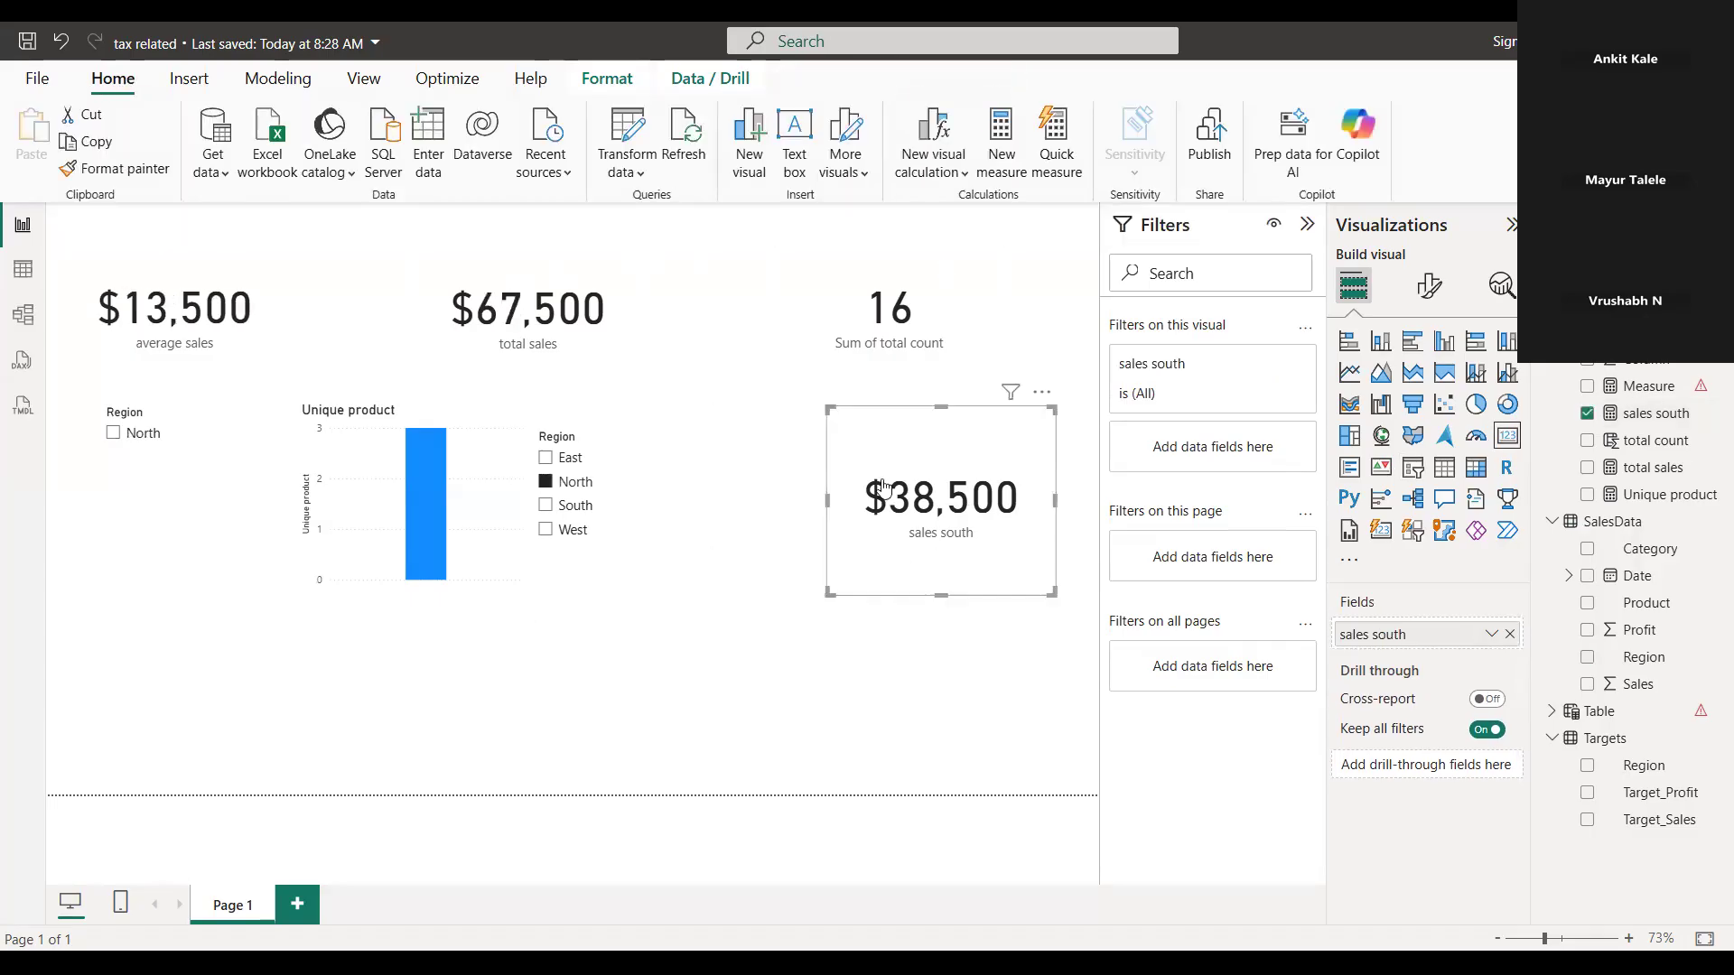
click(1675, 417)
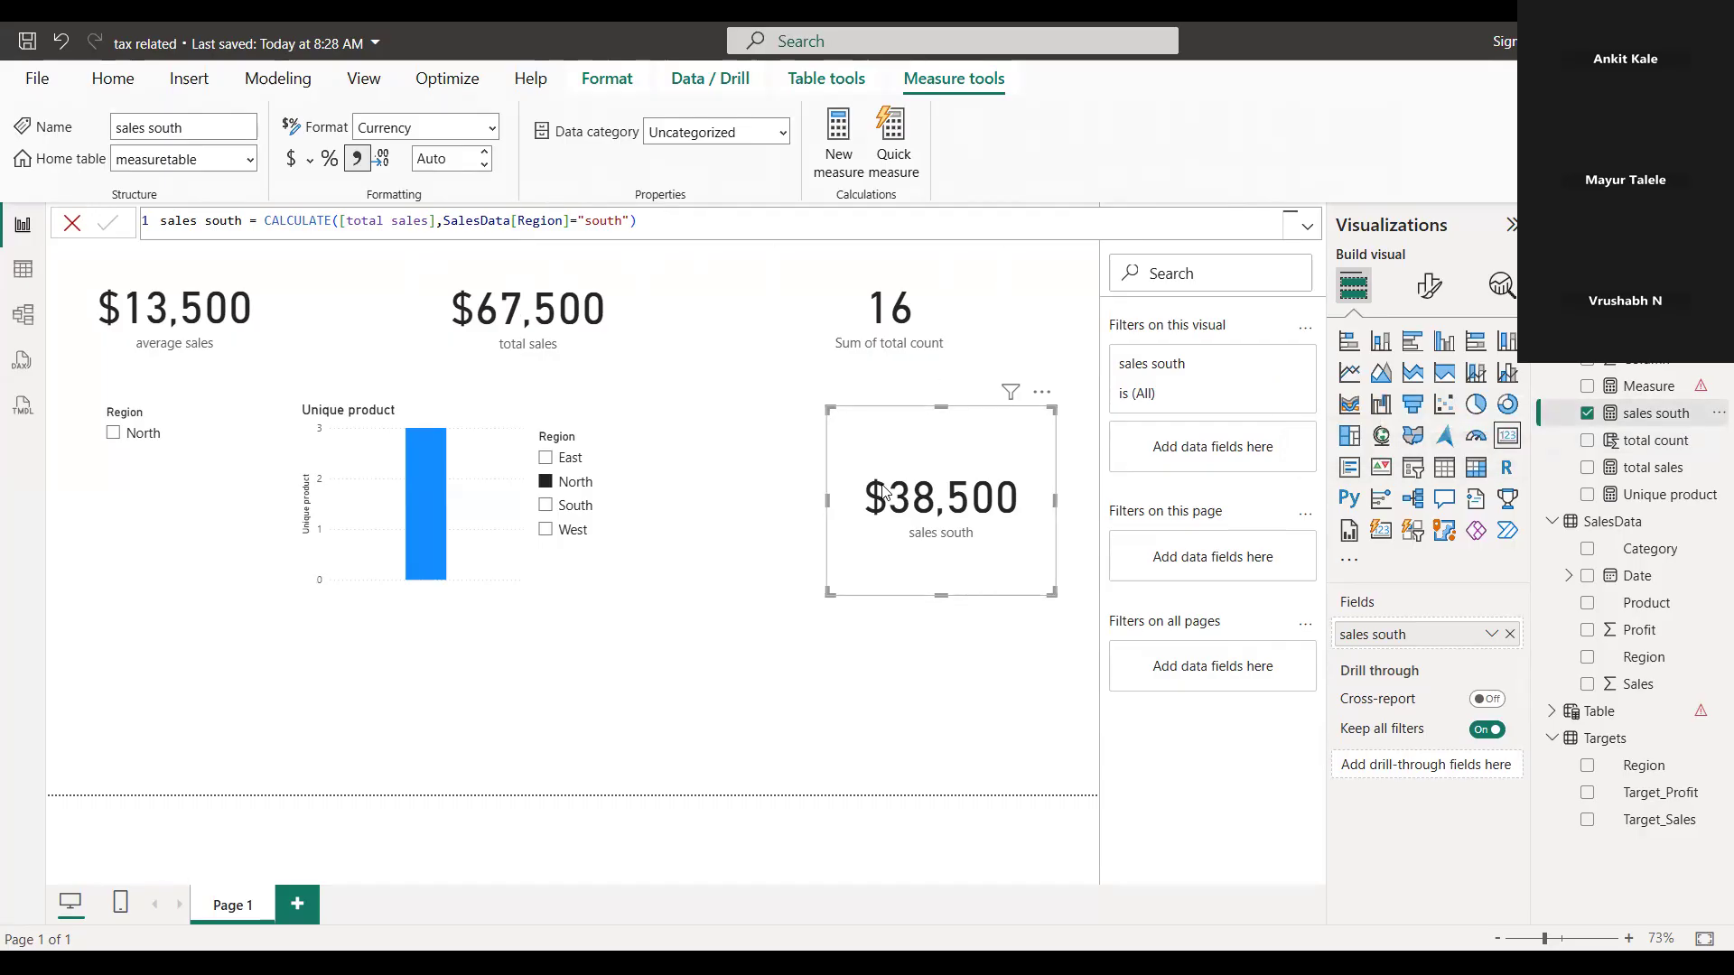
Switch the second Region slicer through South and West and back to North to compare the sales south card with the other cards
click(662, 505)
click(546, 506)
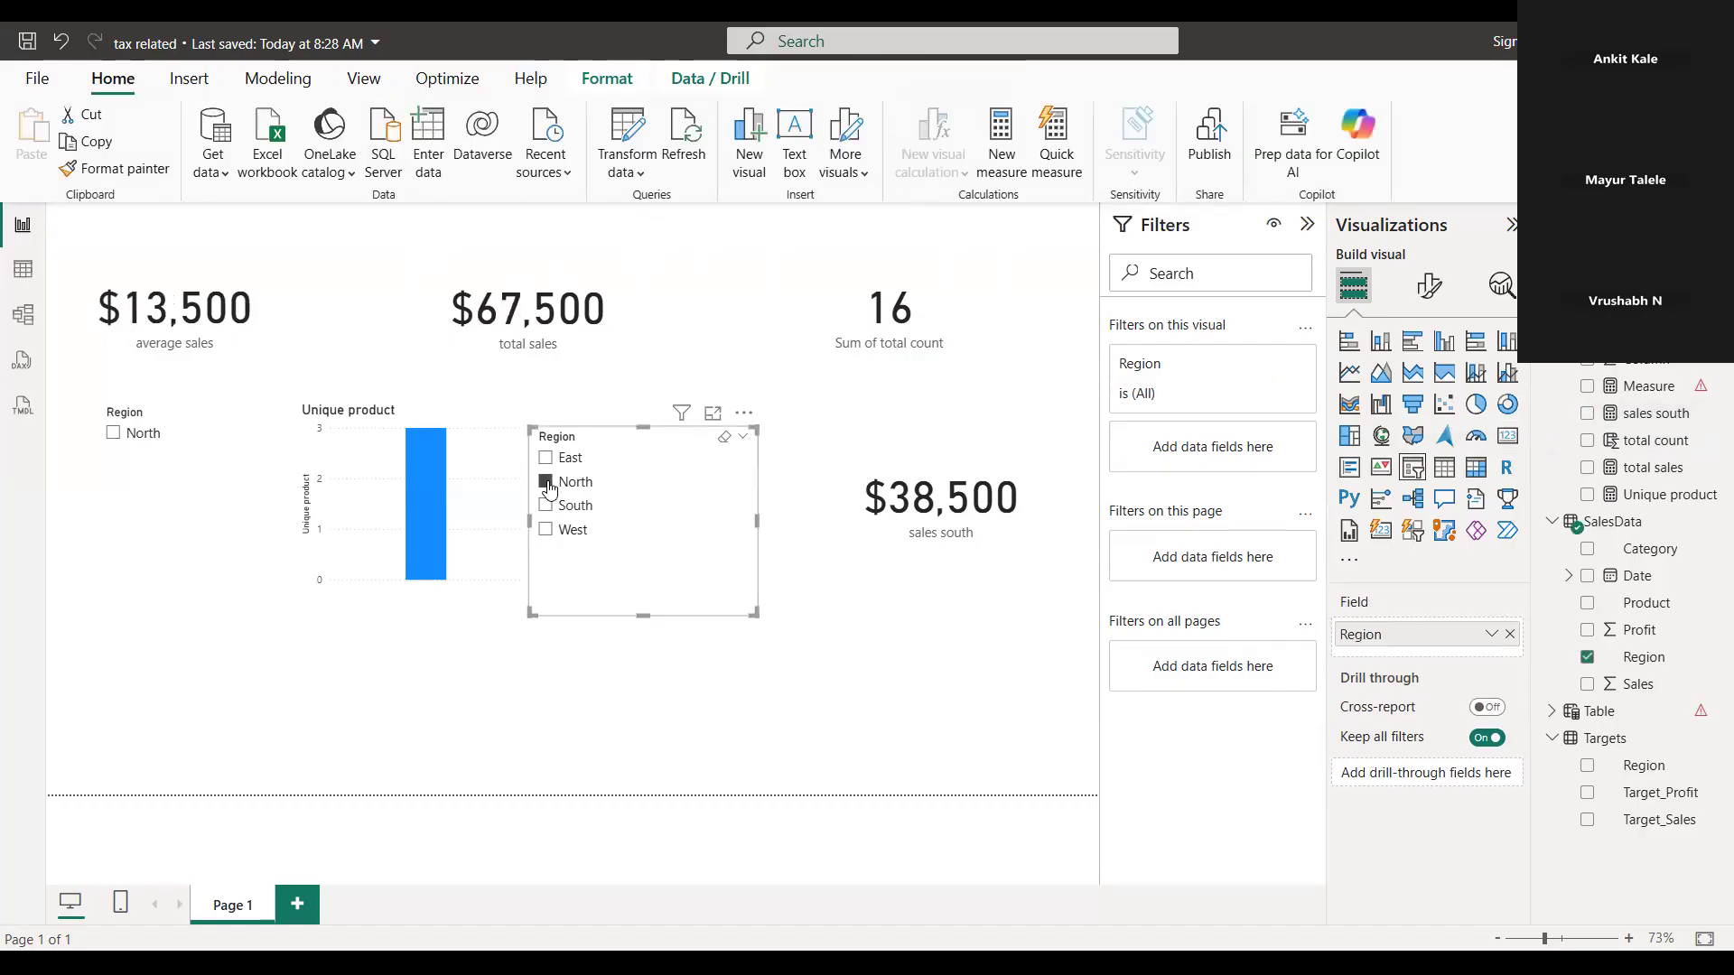
click(545, 505)
click(549, 531)
click(564, 482)
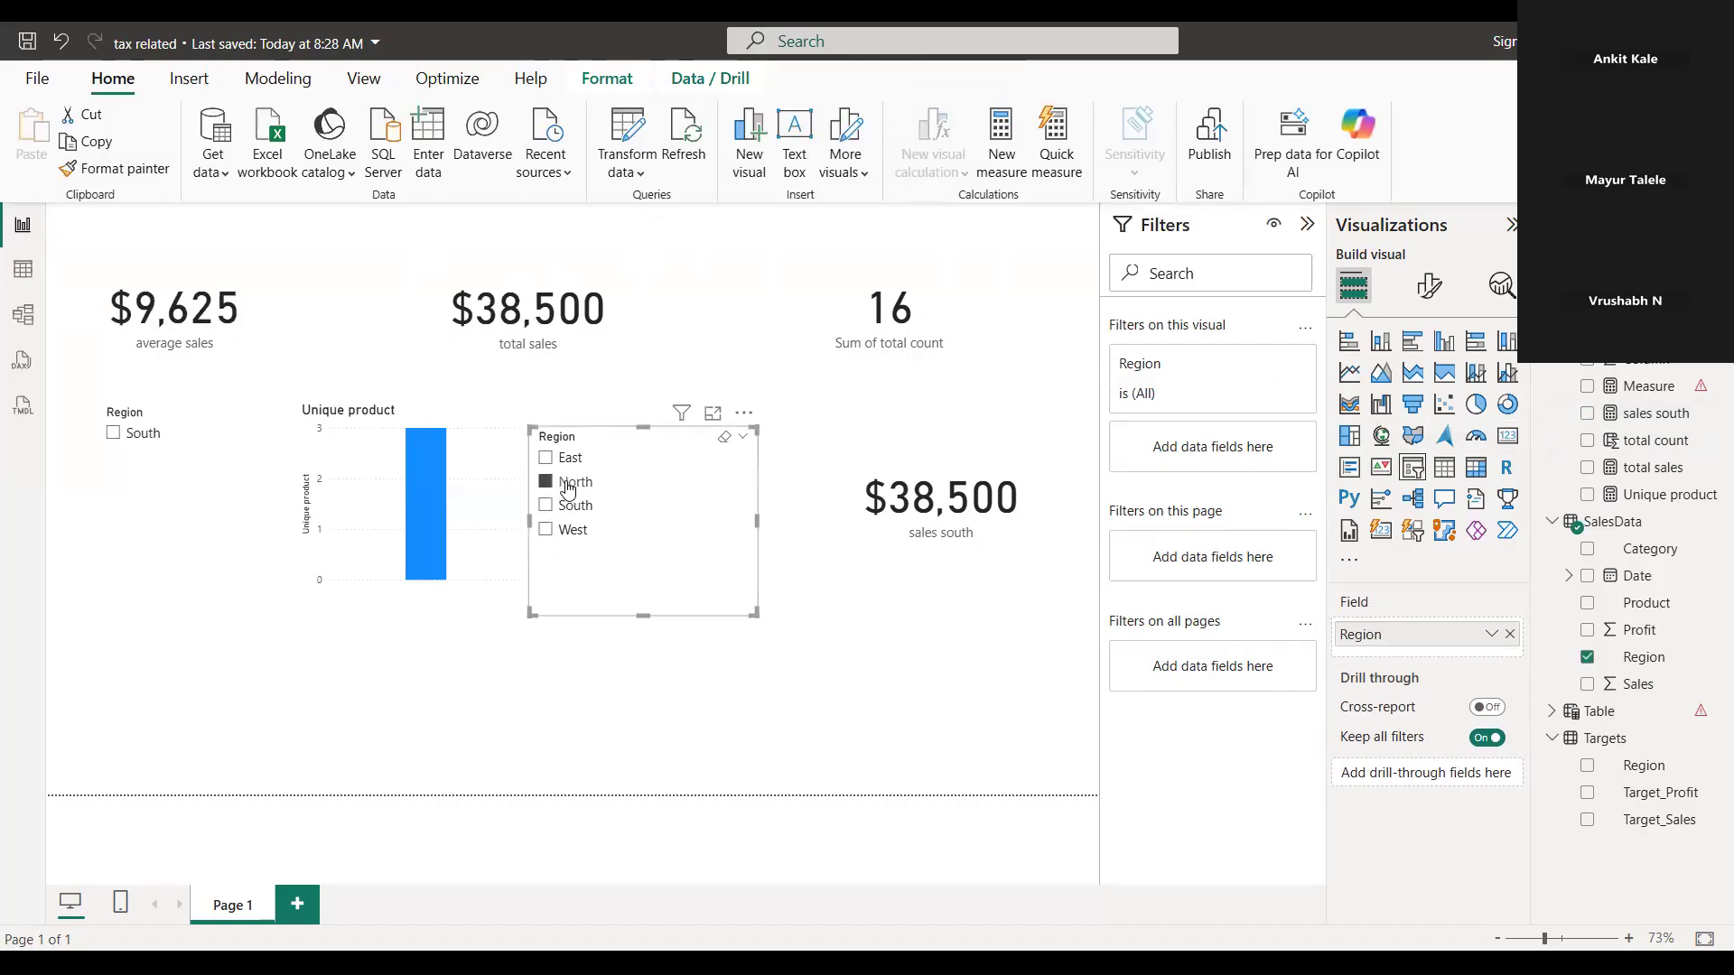
Filter the second Region slicer by South and inspect the sales south measure's CALCULATE formula
click(568, 504)
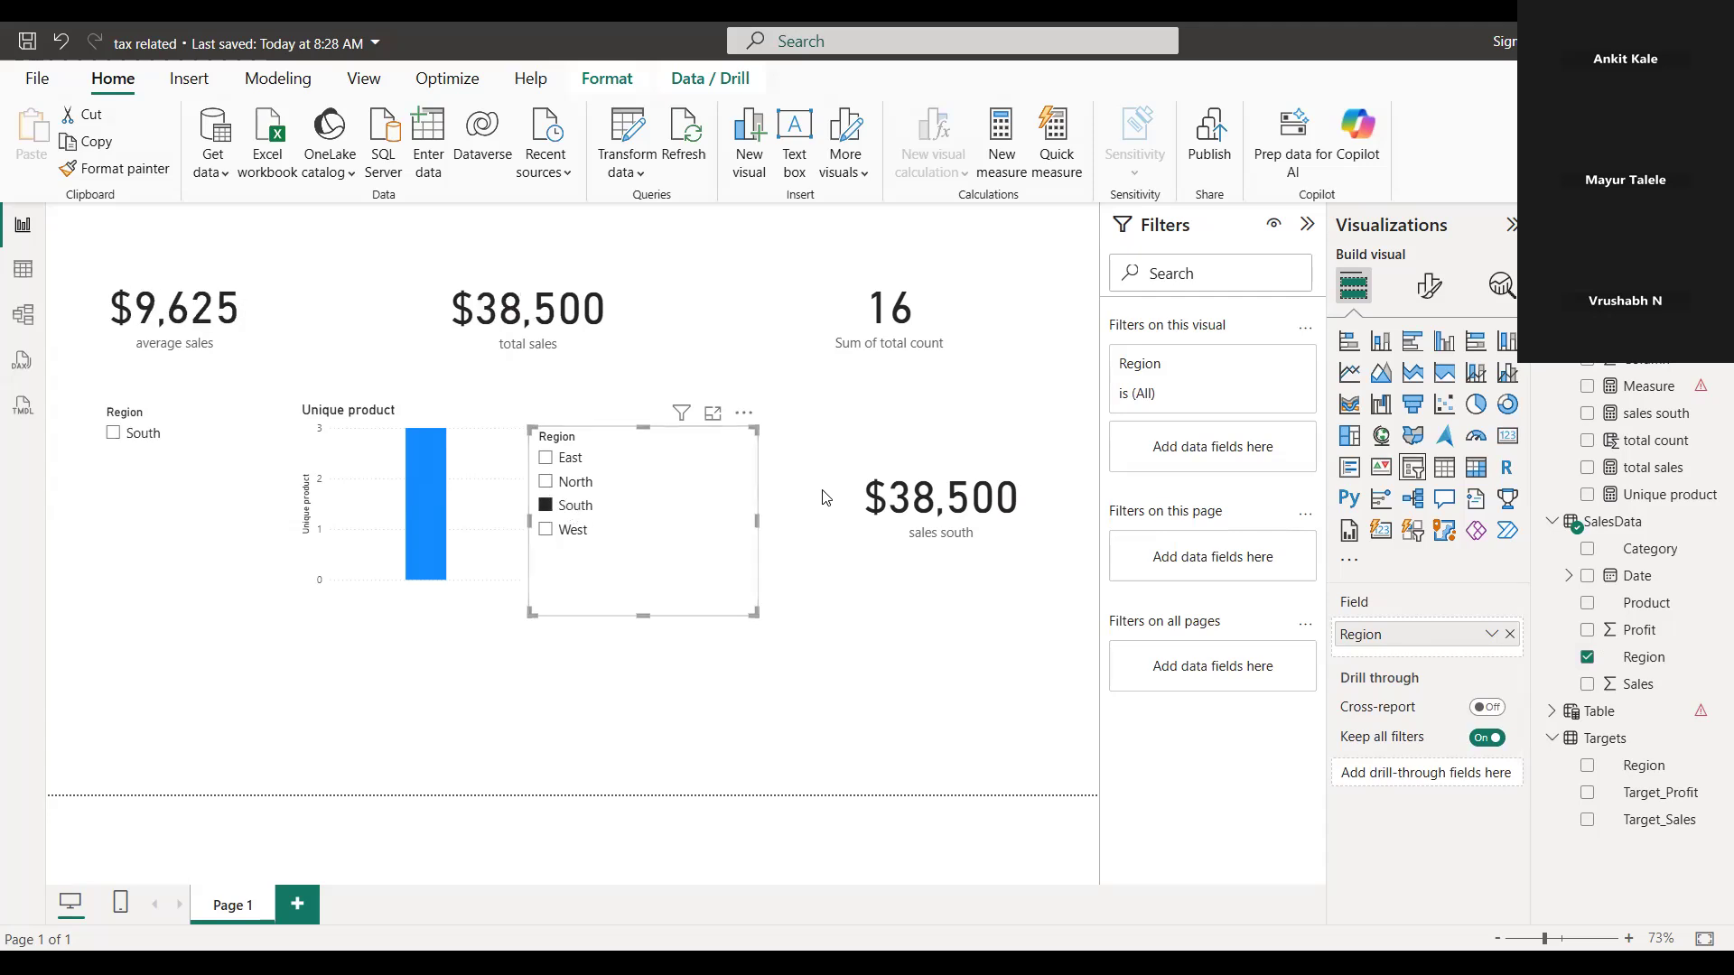
click(1015, 510)
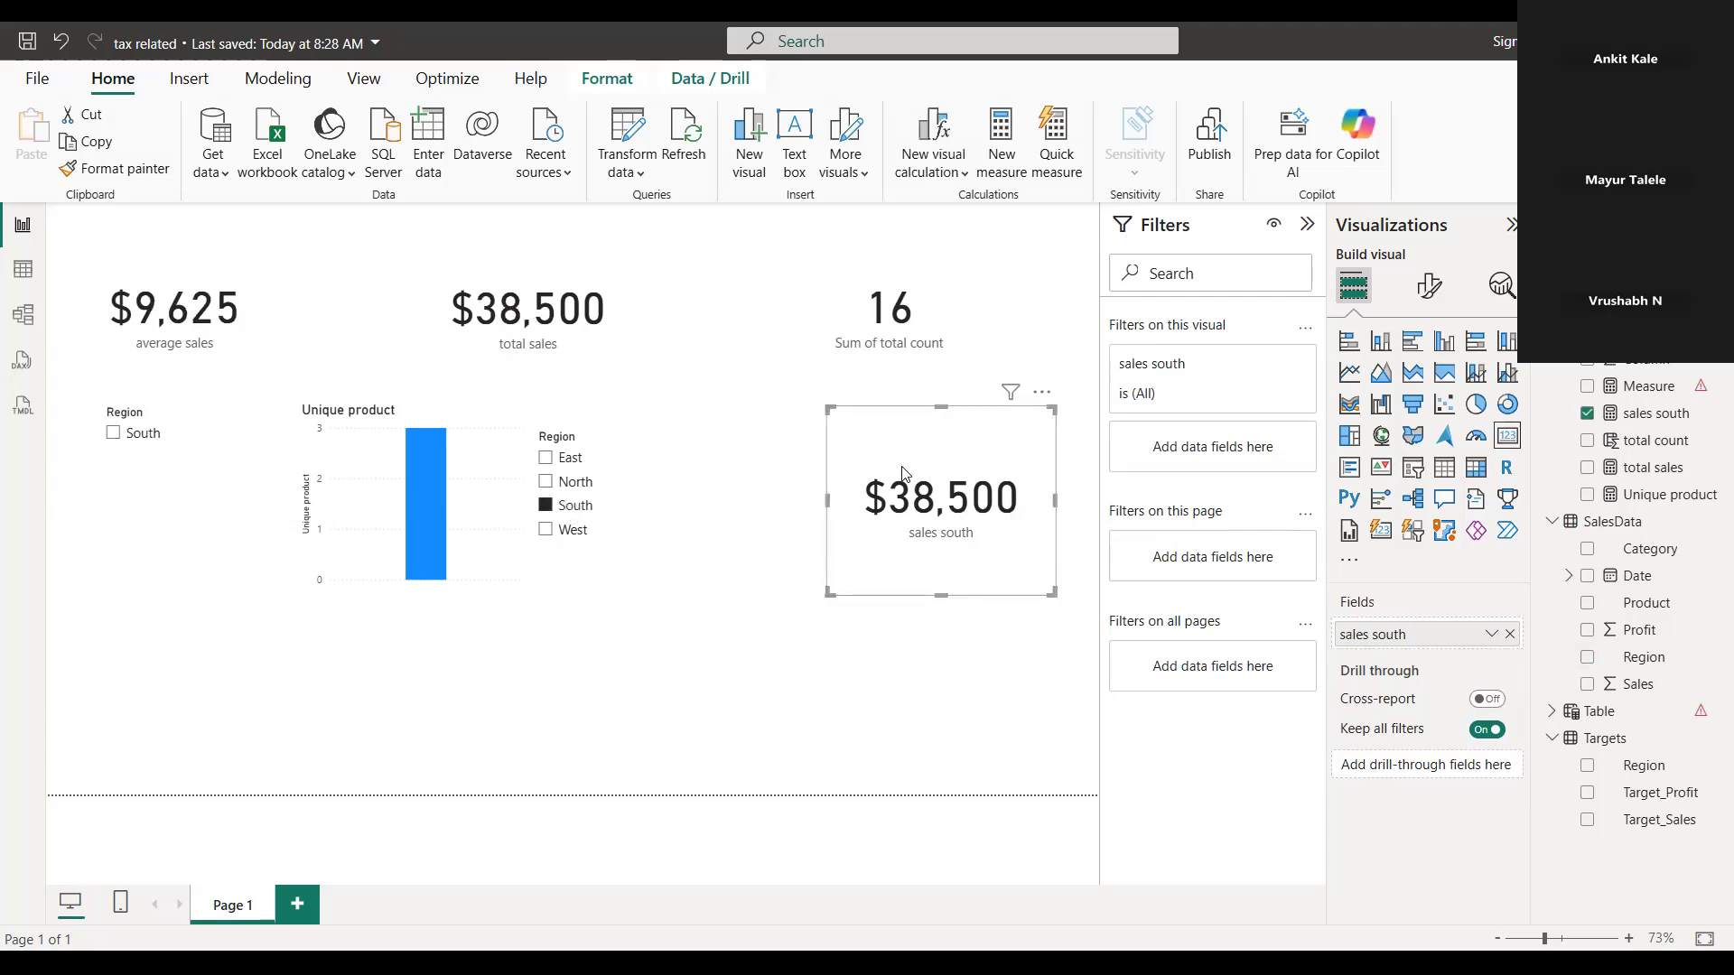
click(1588, 413)
click(1587, 413)
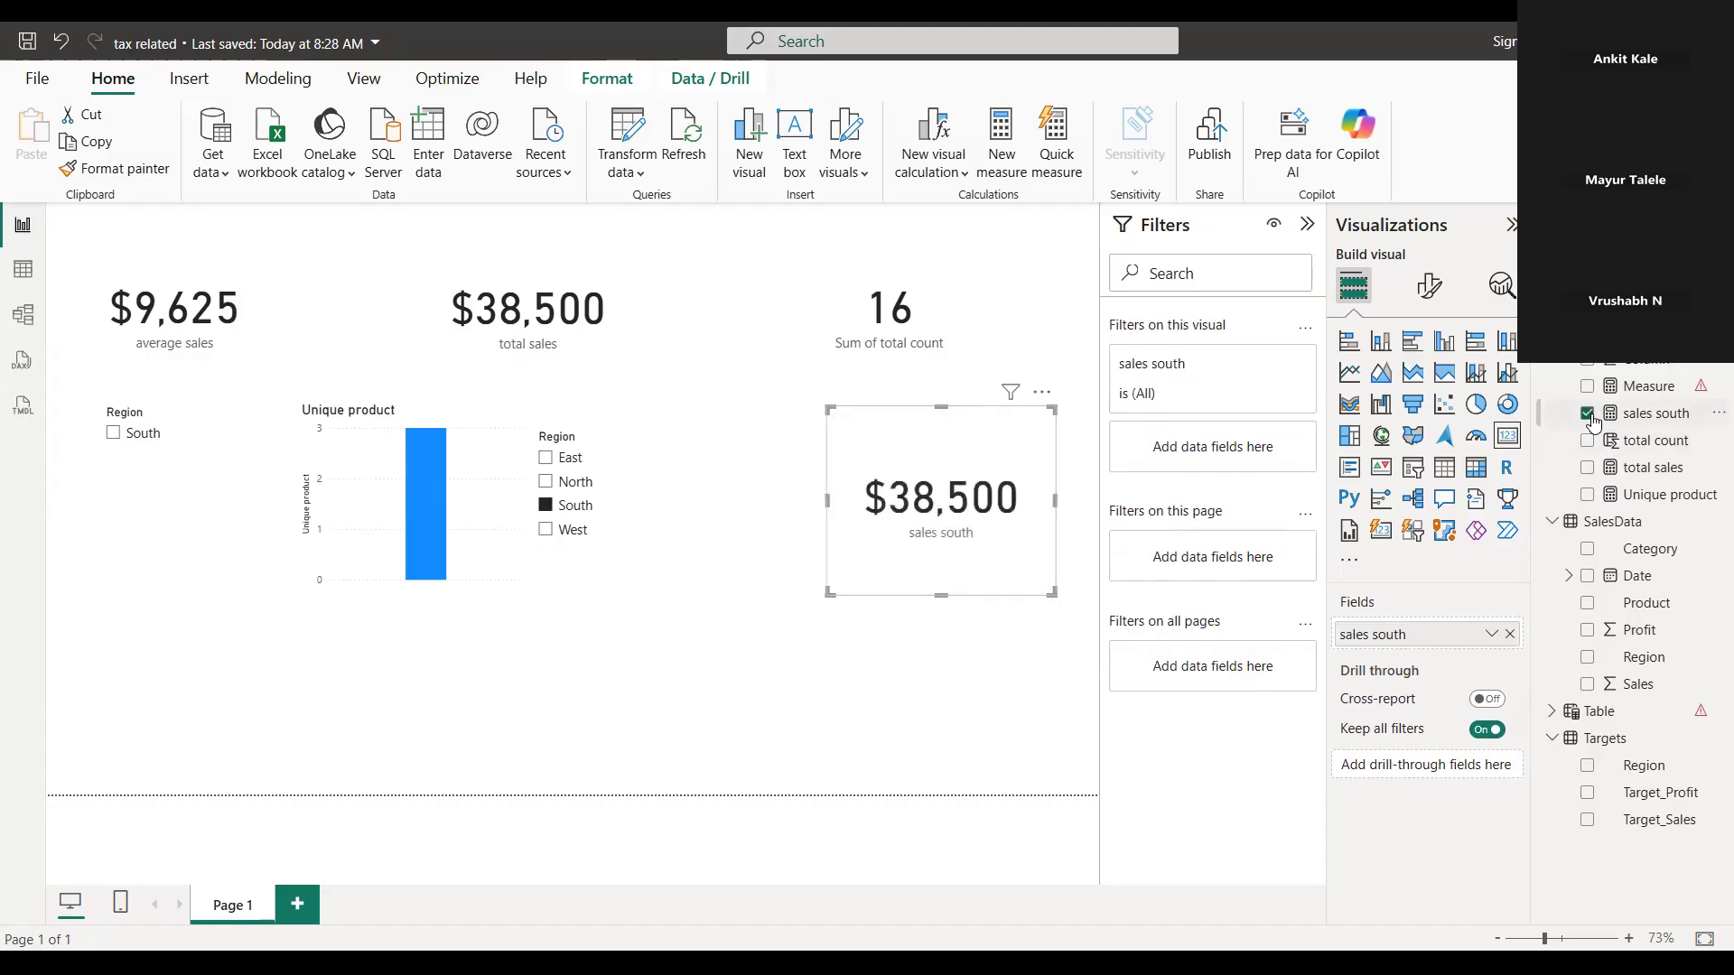
click(1649, 389)
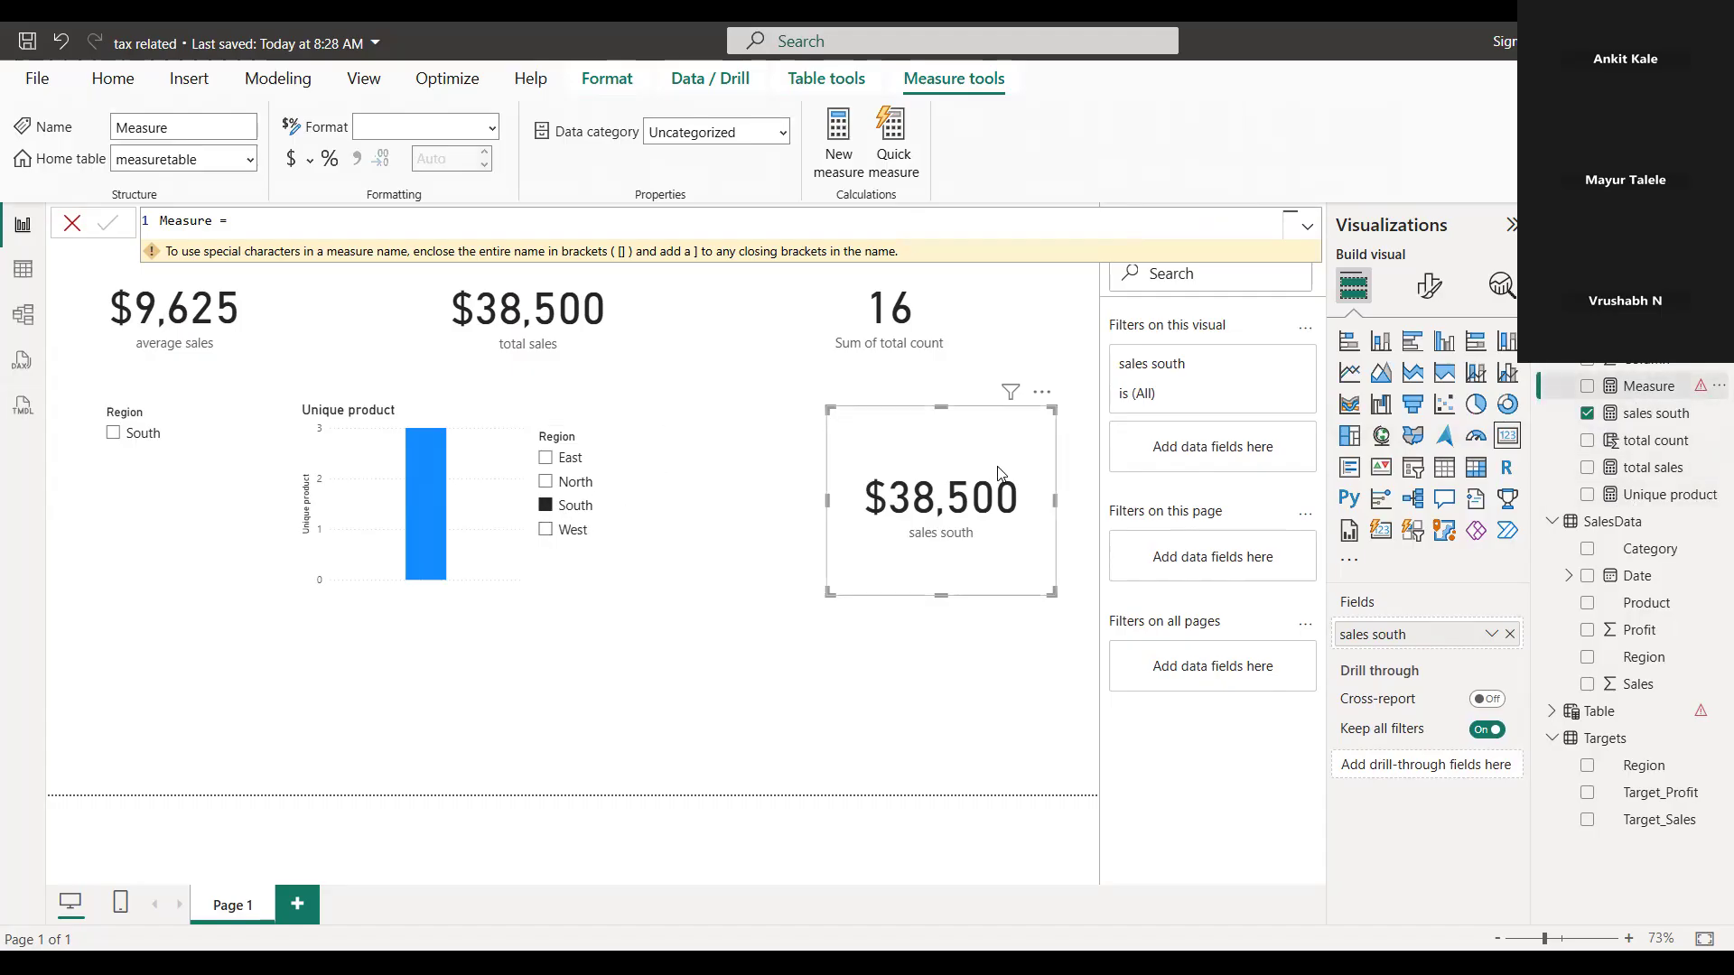
click(1650, 417)
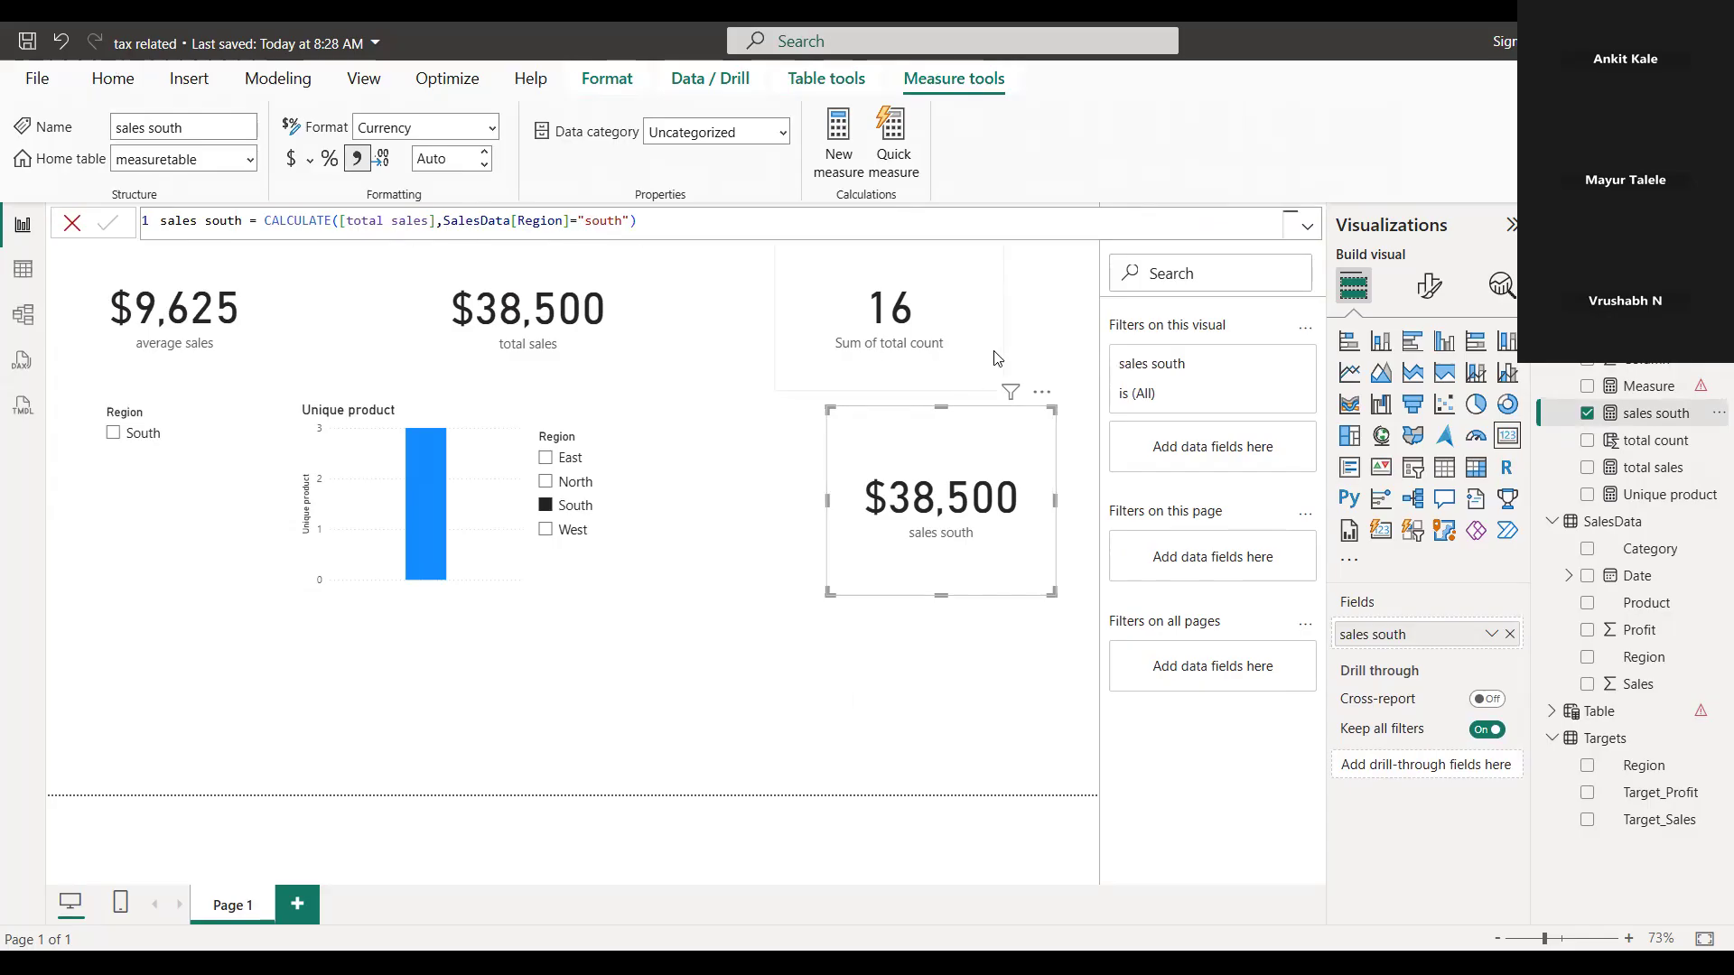
Switch the second Region slicer among North, East, West and South, ending on South, to watch how the sales south card responds
click(547, 481)
click(546, 506)
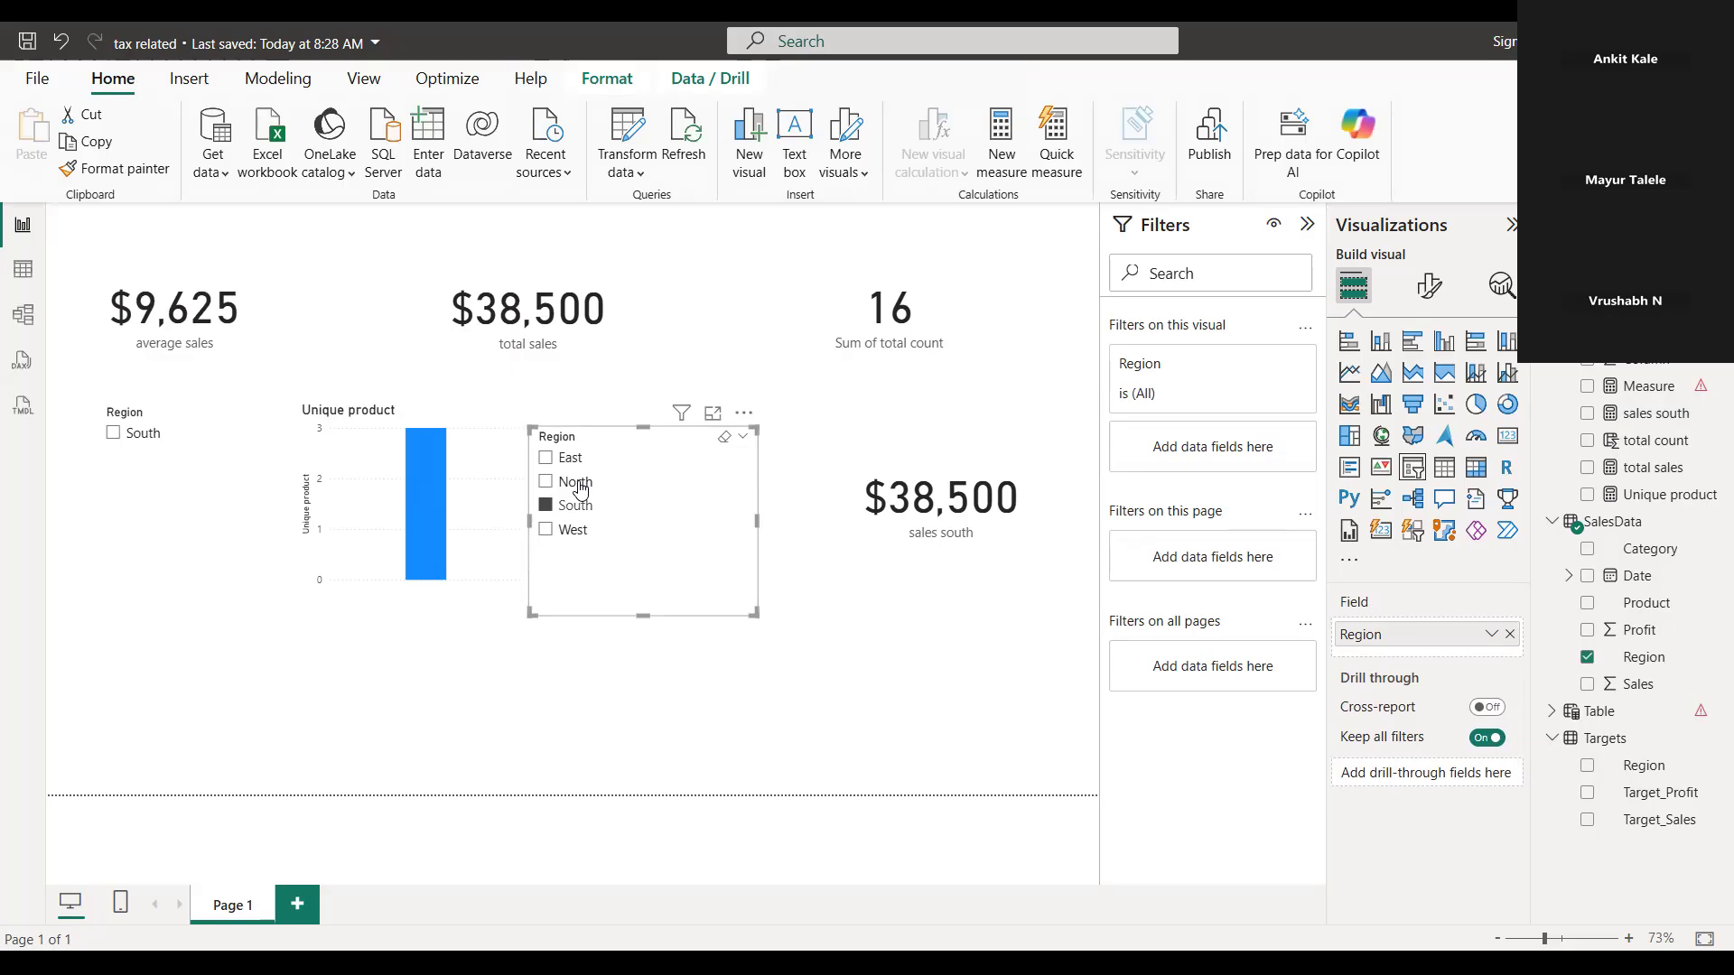
click(578, 486)
click(547, 458)
click(549, 505)
click(547, 531)
click(547, 505)
click(547, 459)
click(547, 505)
Delete the empty measure named Measure from the model
click(910, 531)
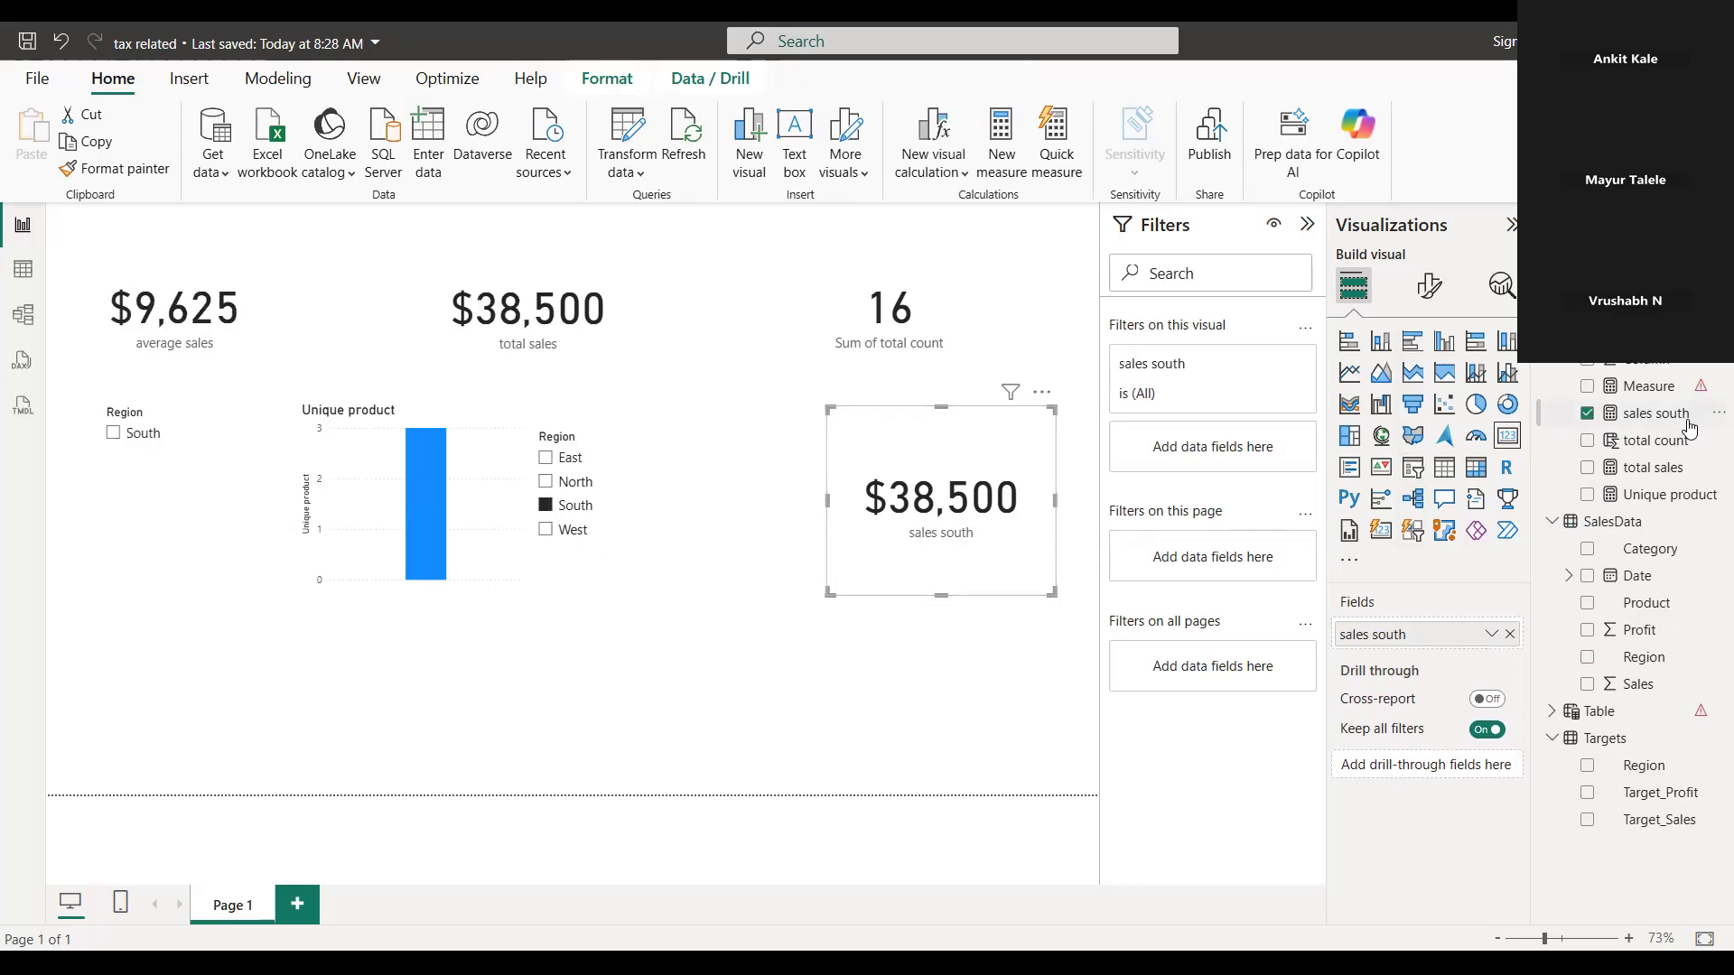
click(1713, 386)
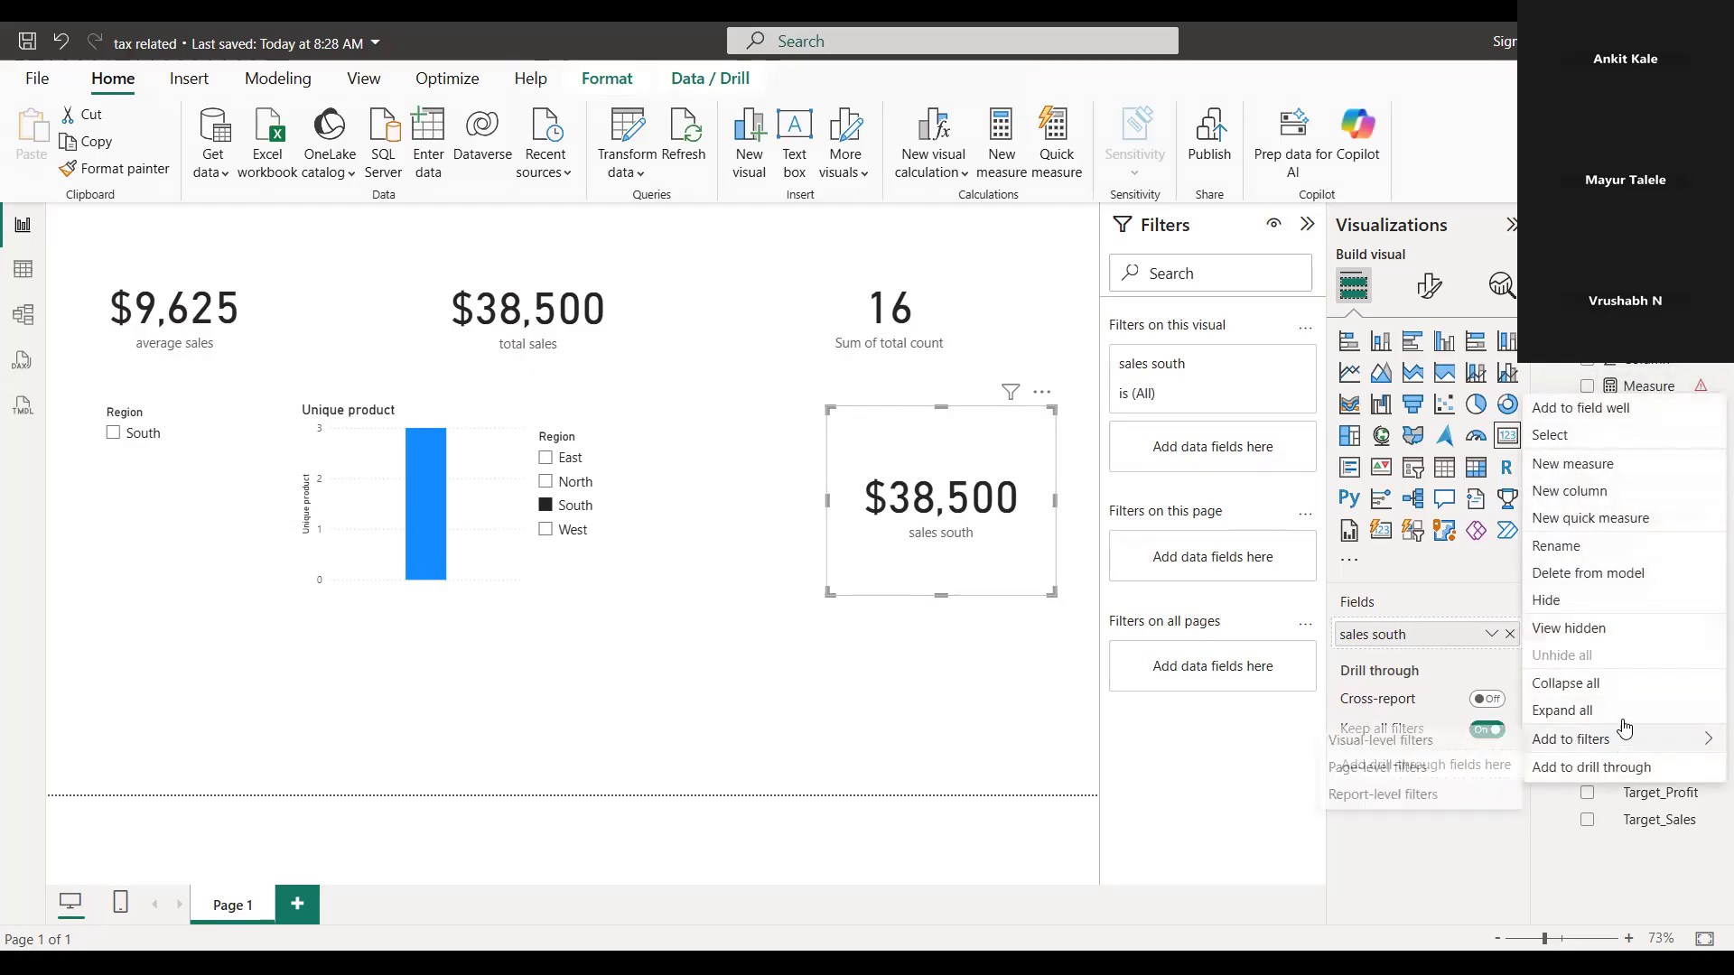
click(1612, 572)
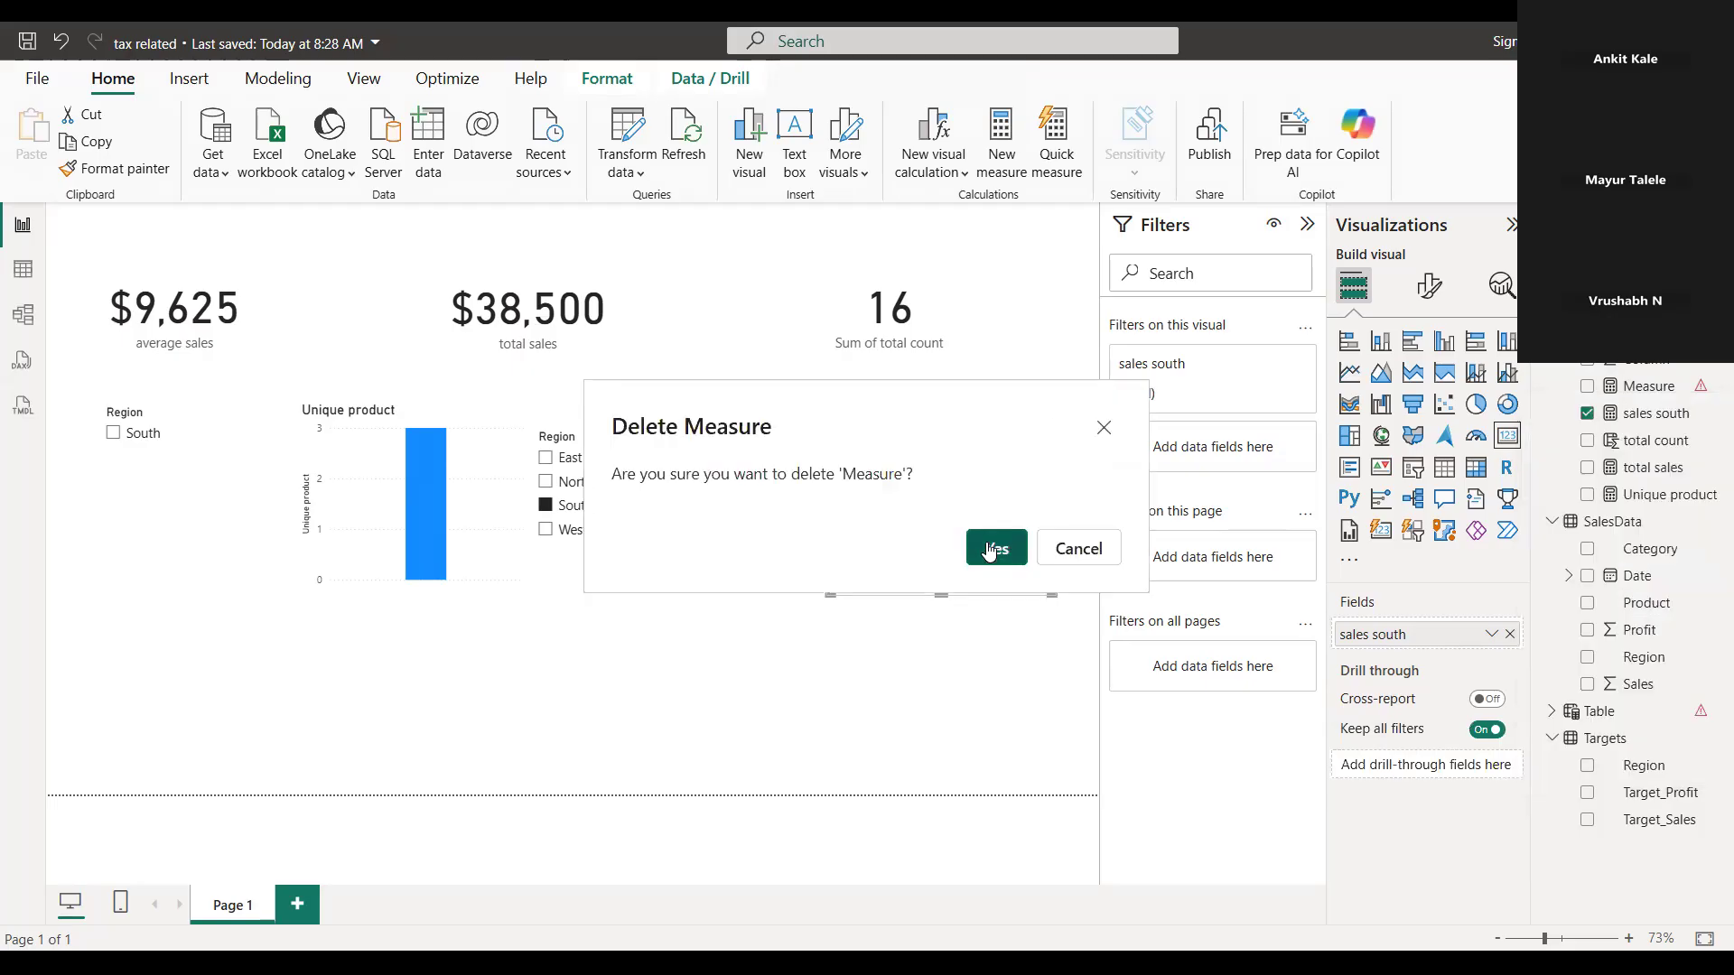
click(991, 547)
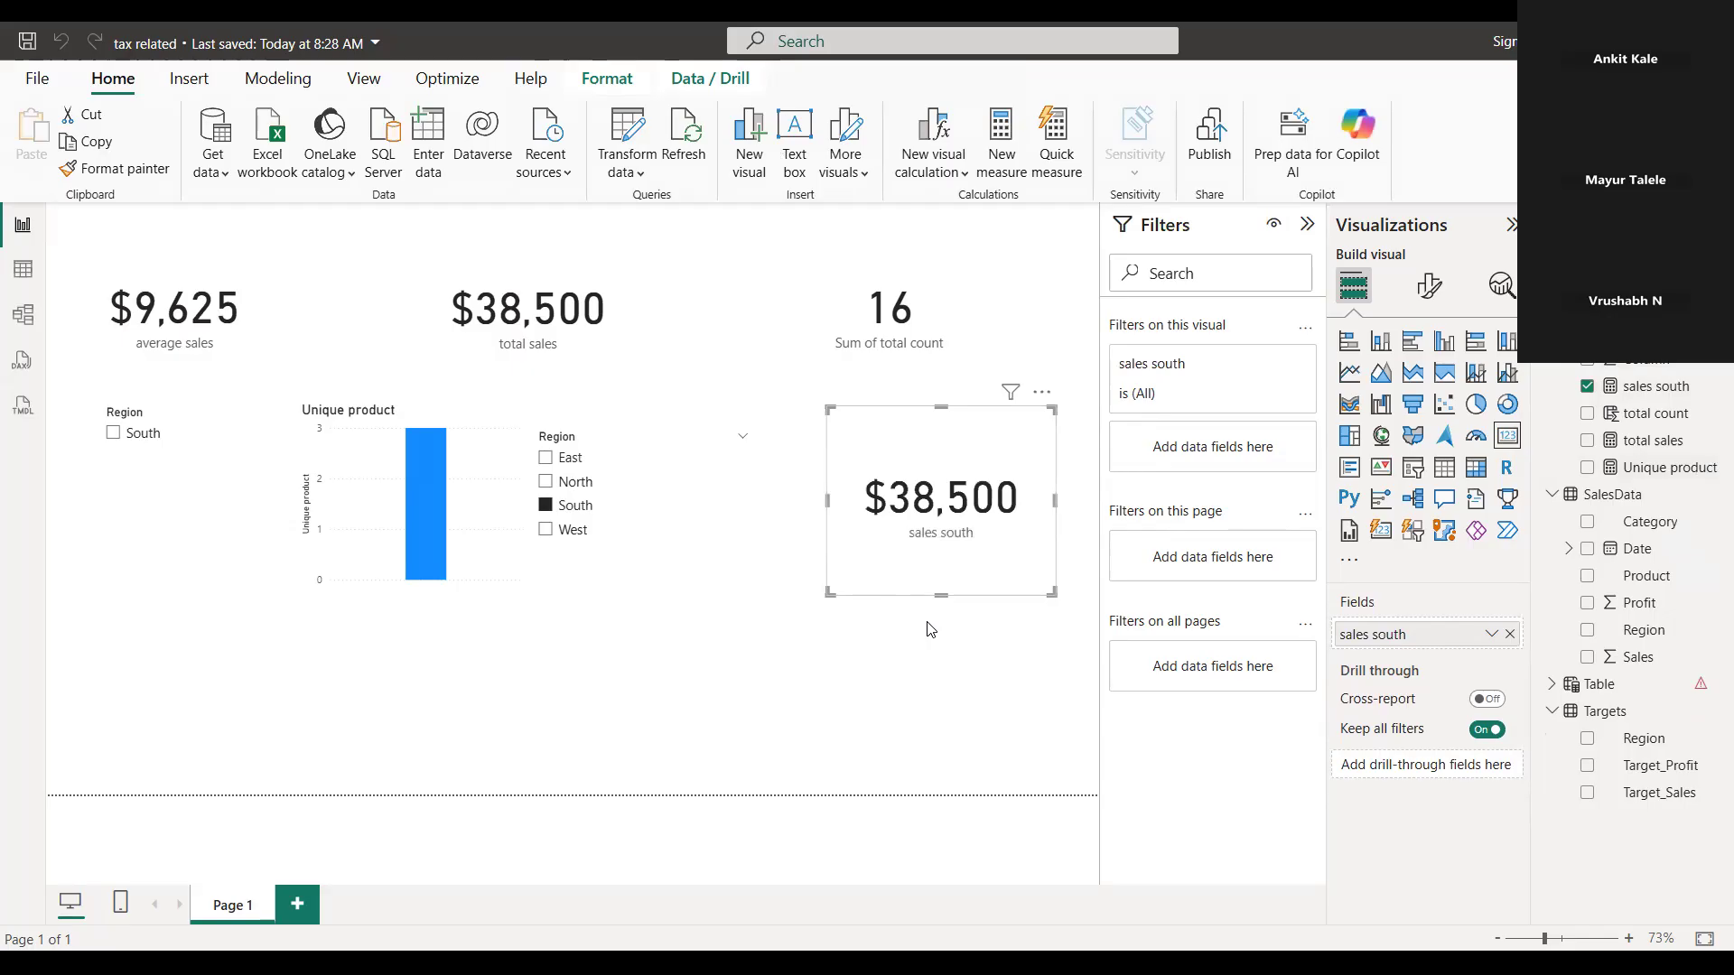
Filter the second Region slicer by West, North and South in turn to compare total sales with sales south
click(546, 530)
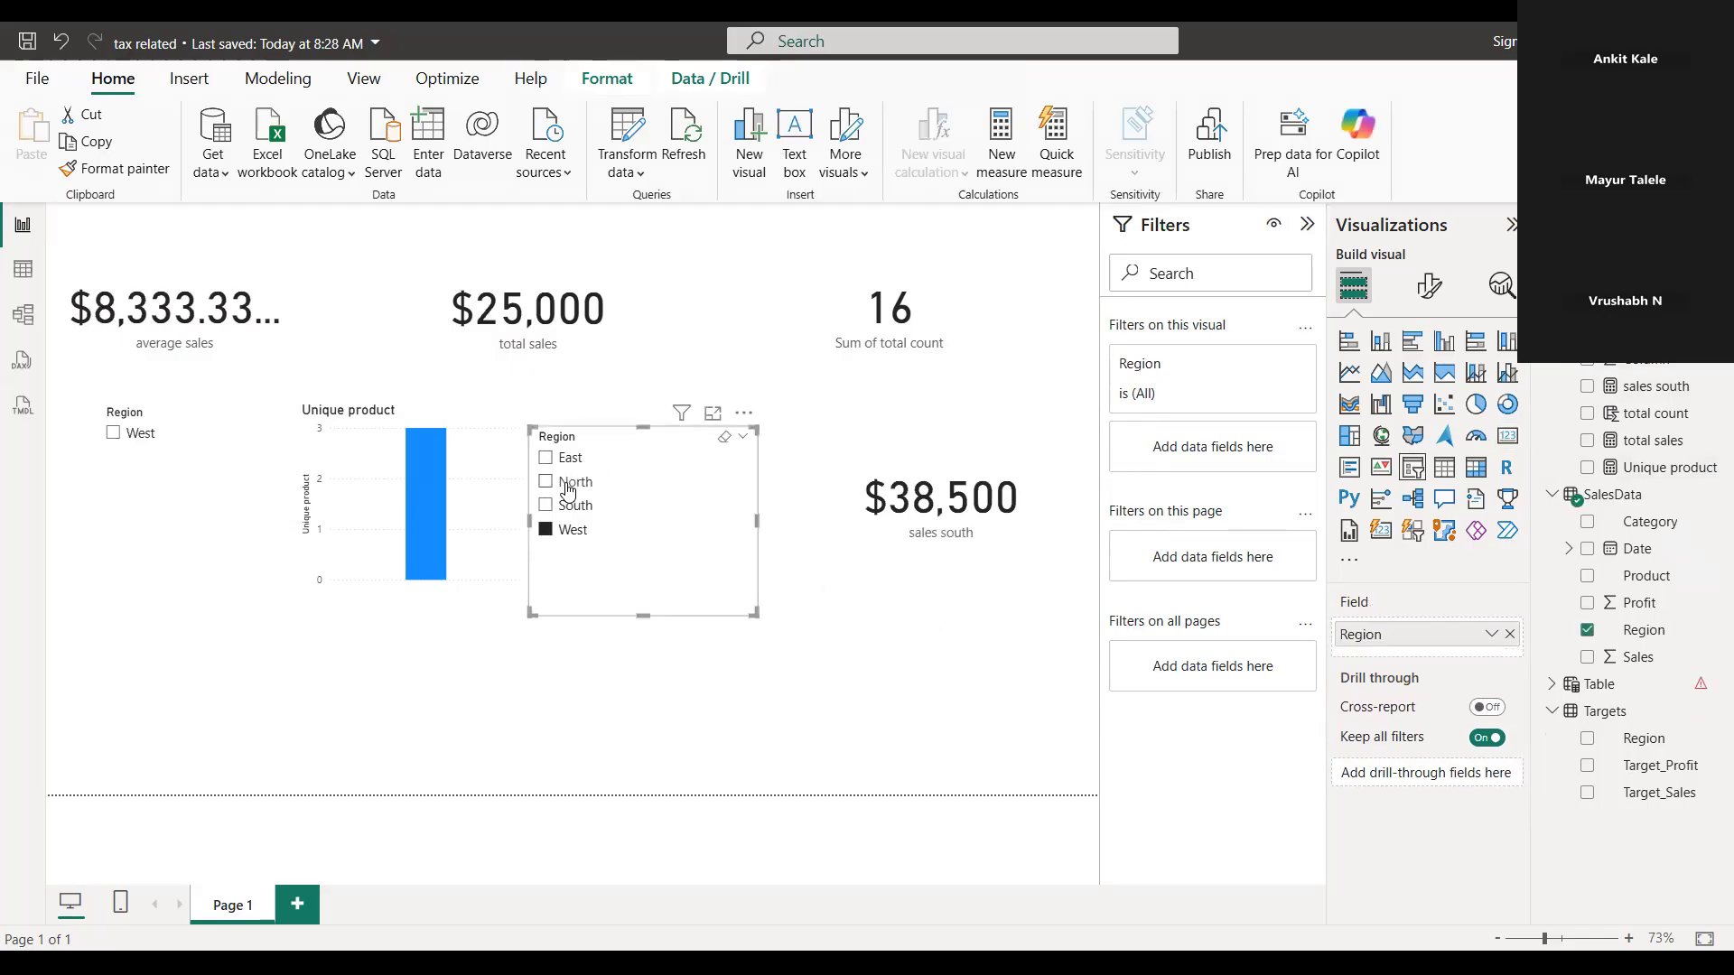
click(567, 491)
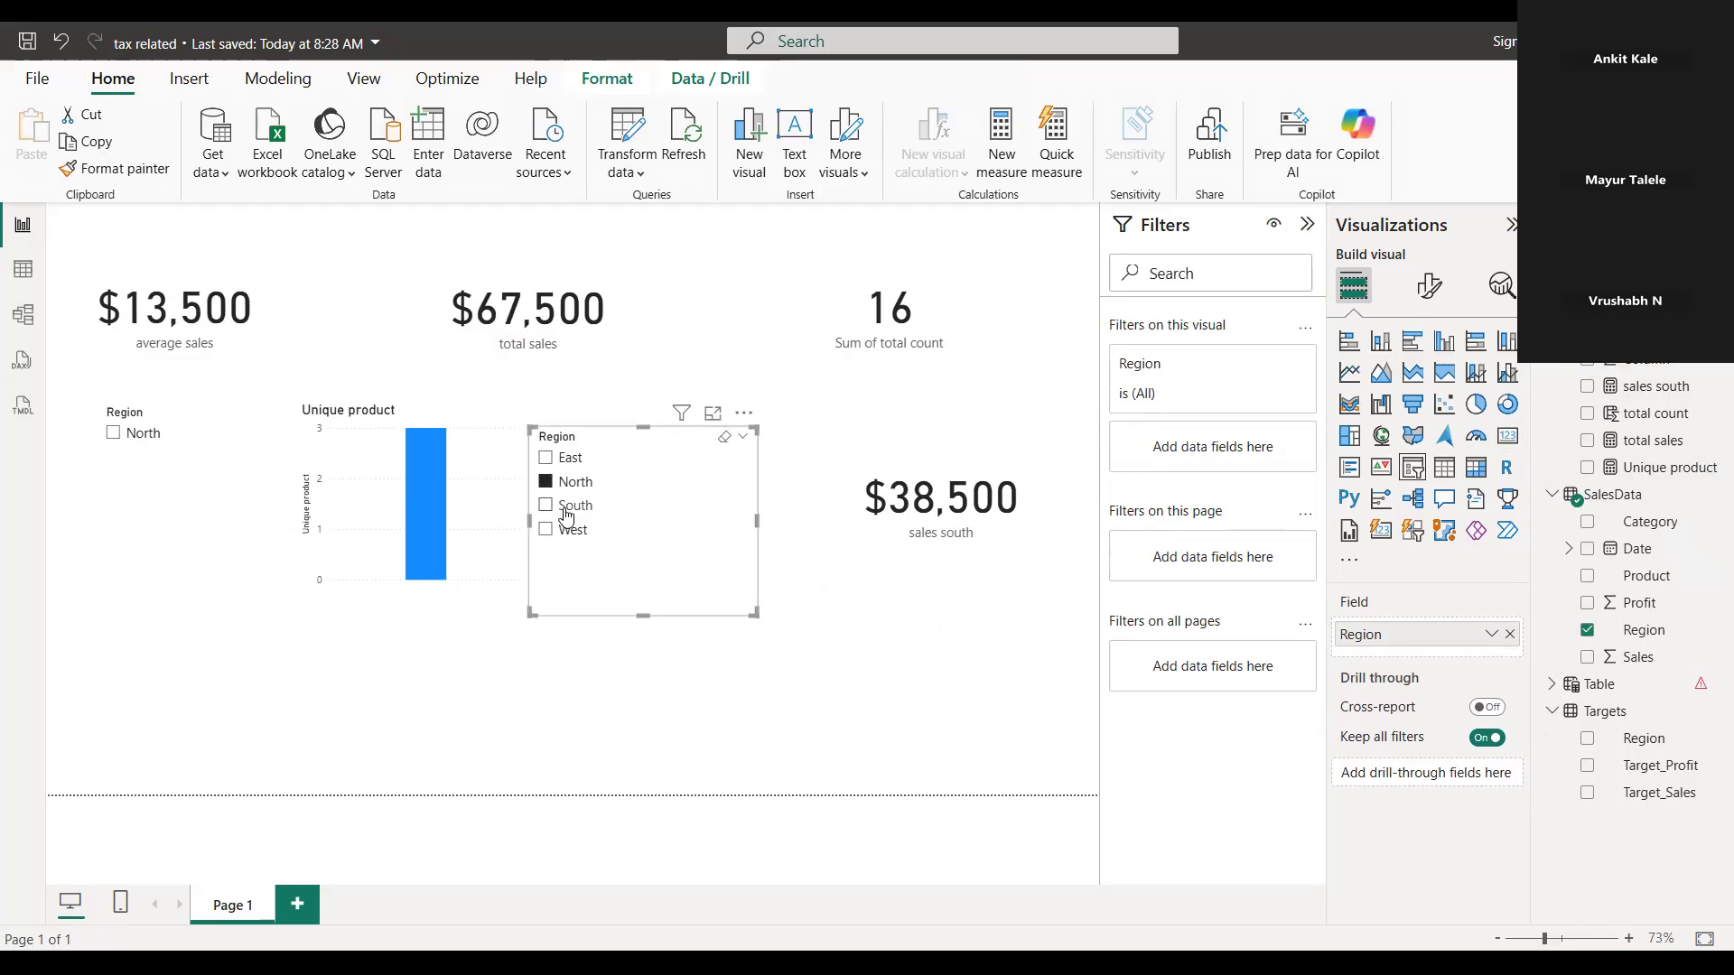
click(569, 511)
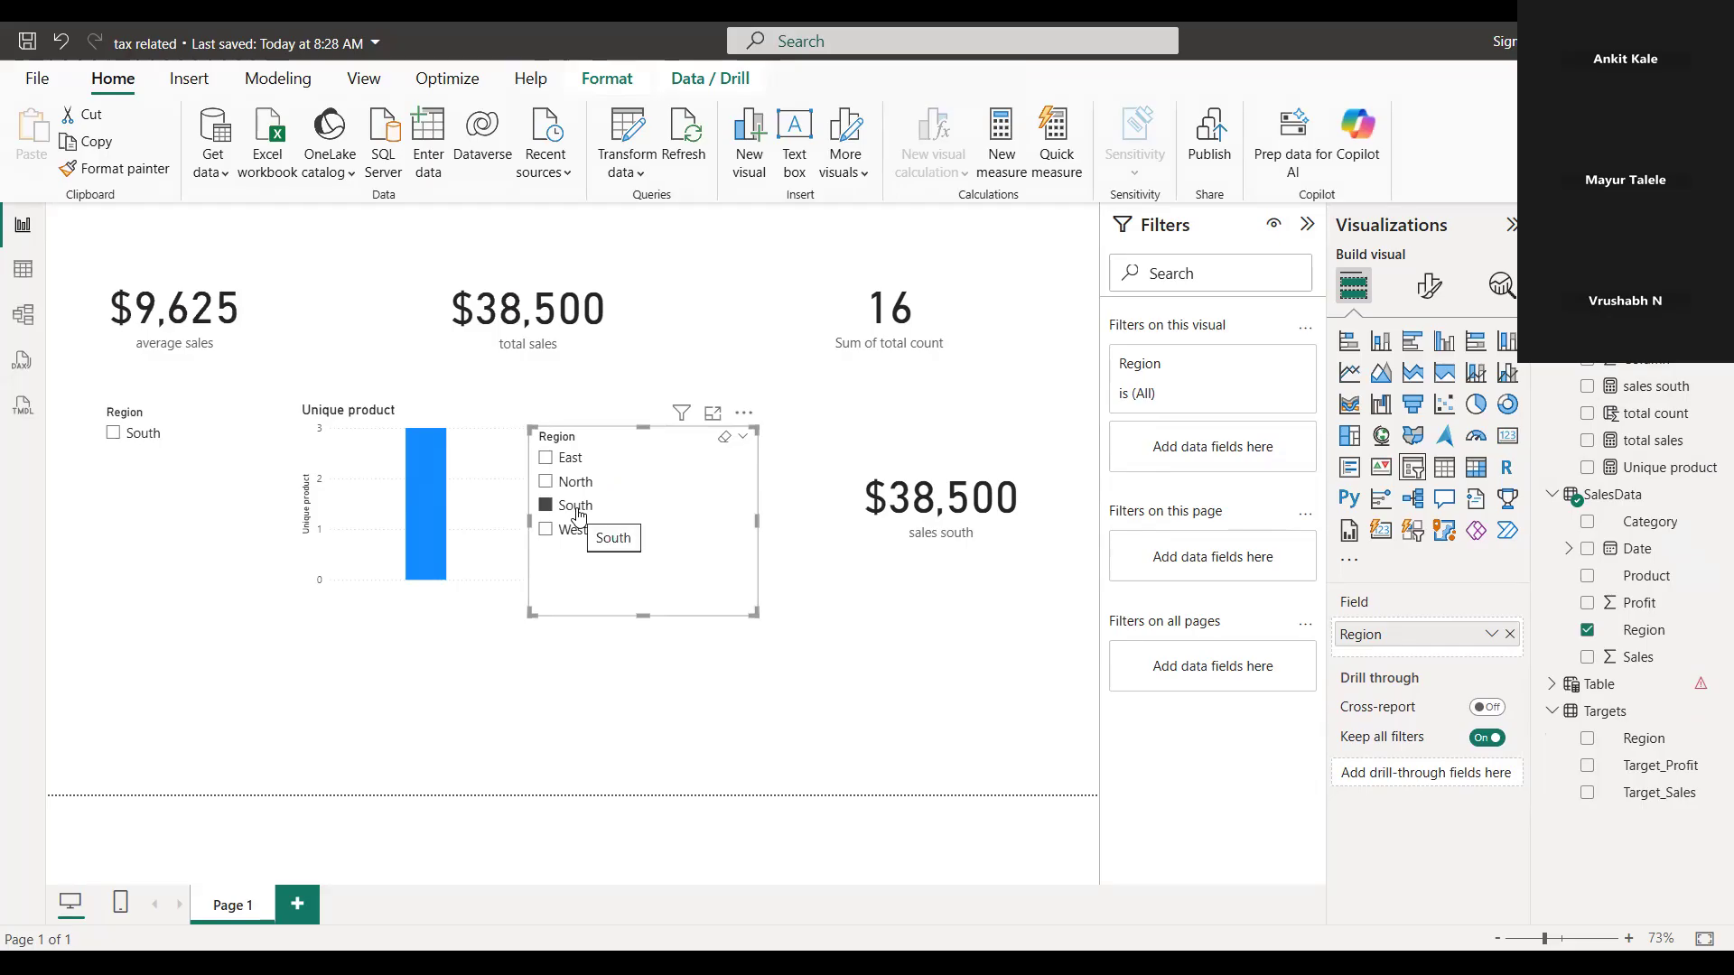
double_click(743, 379)
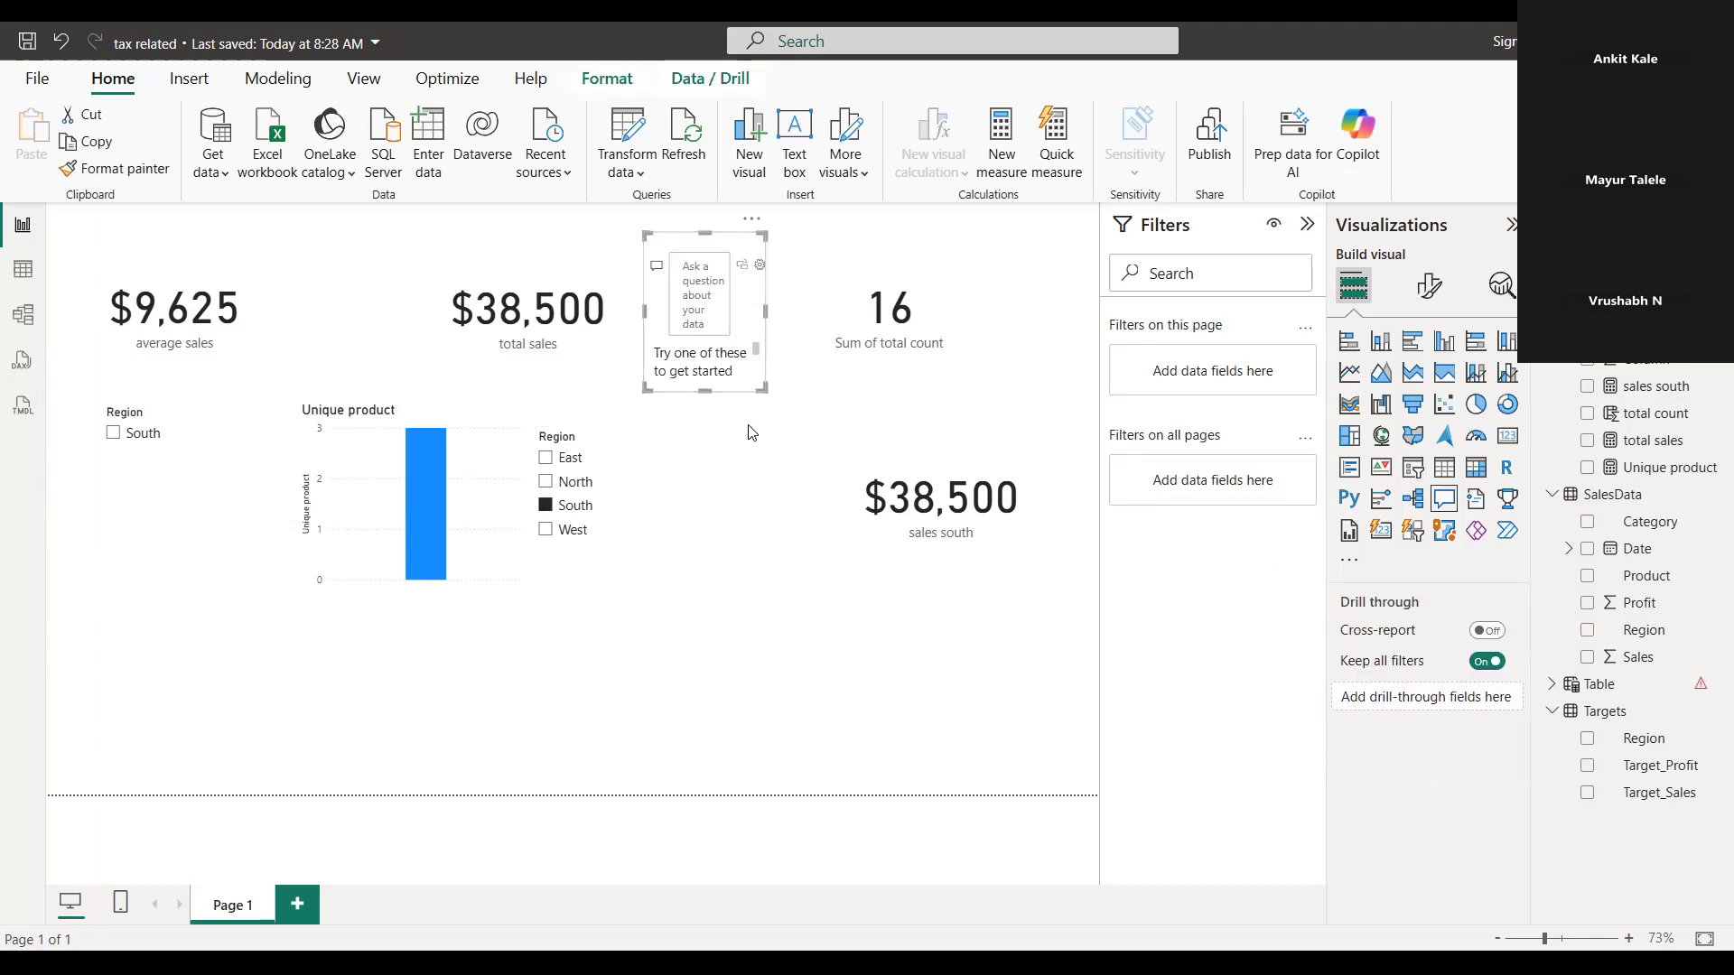
click(753, 591)
click(795, 352)
click(743, 350)
click(763, 433)
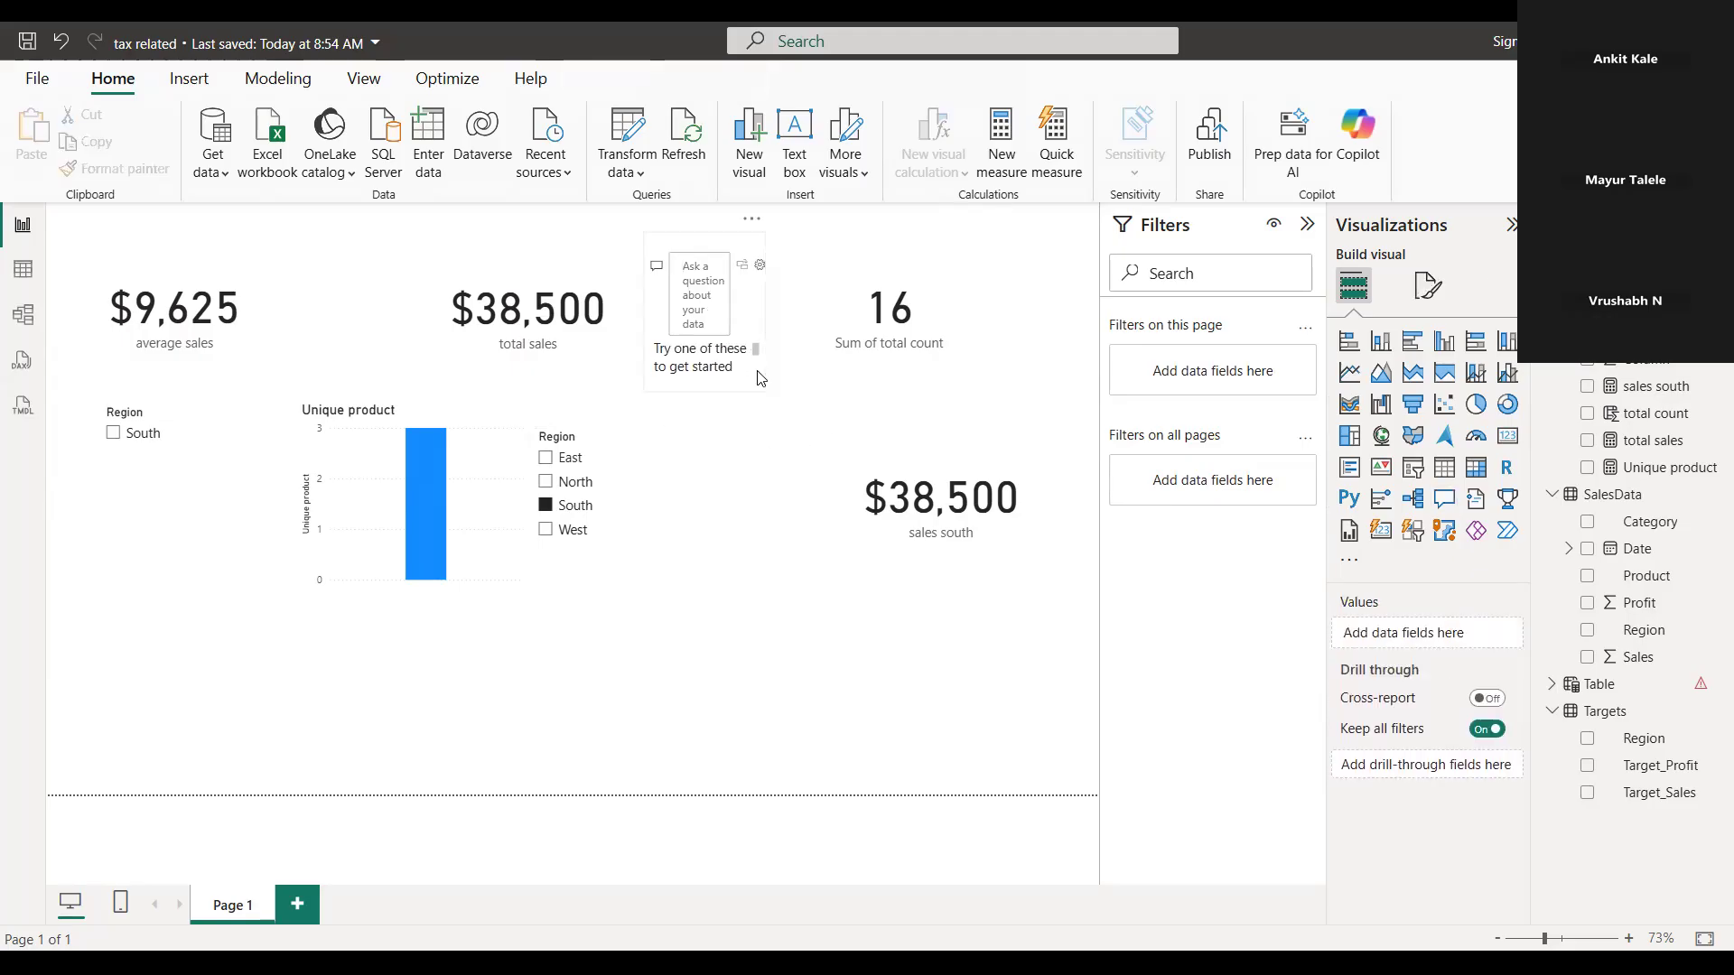
click(833, 307)
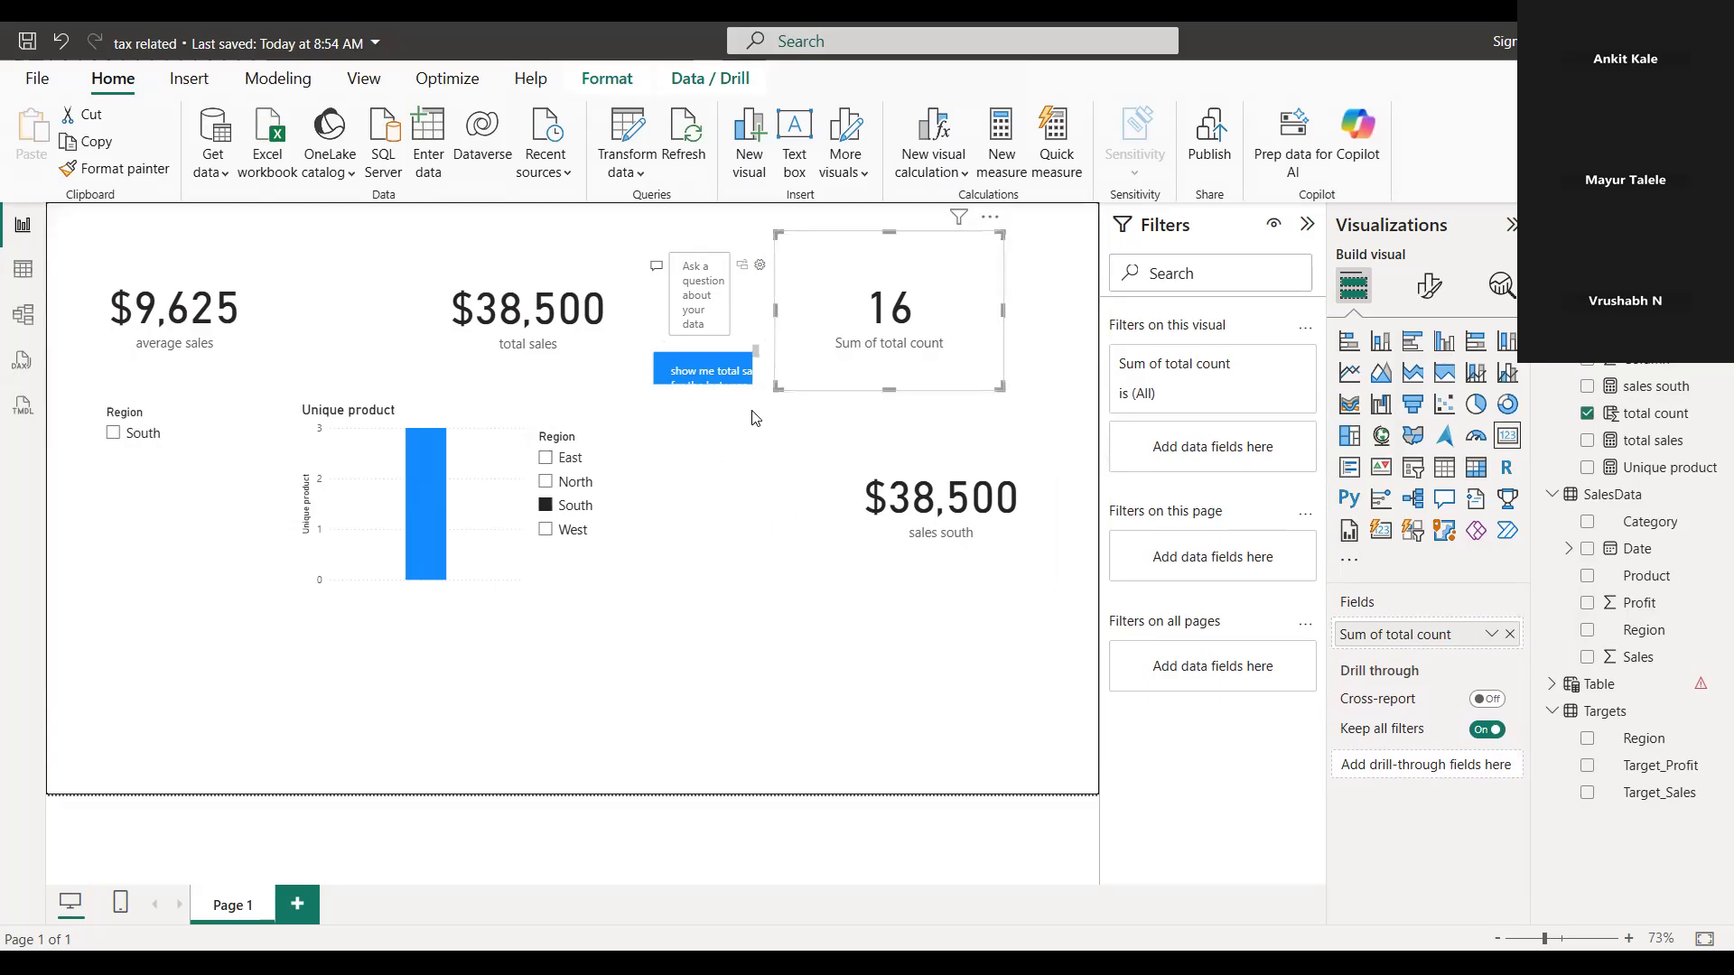
click(663, 246)
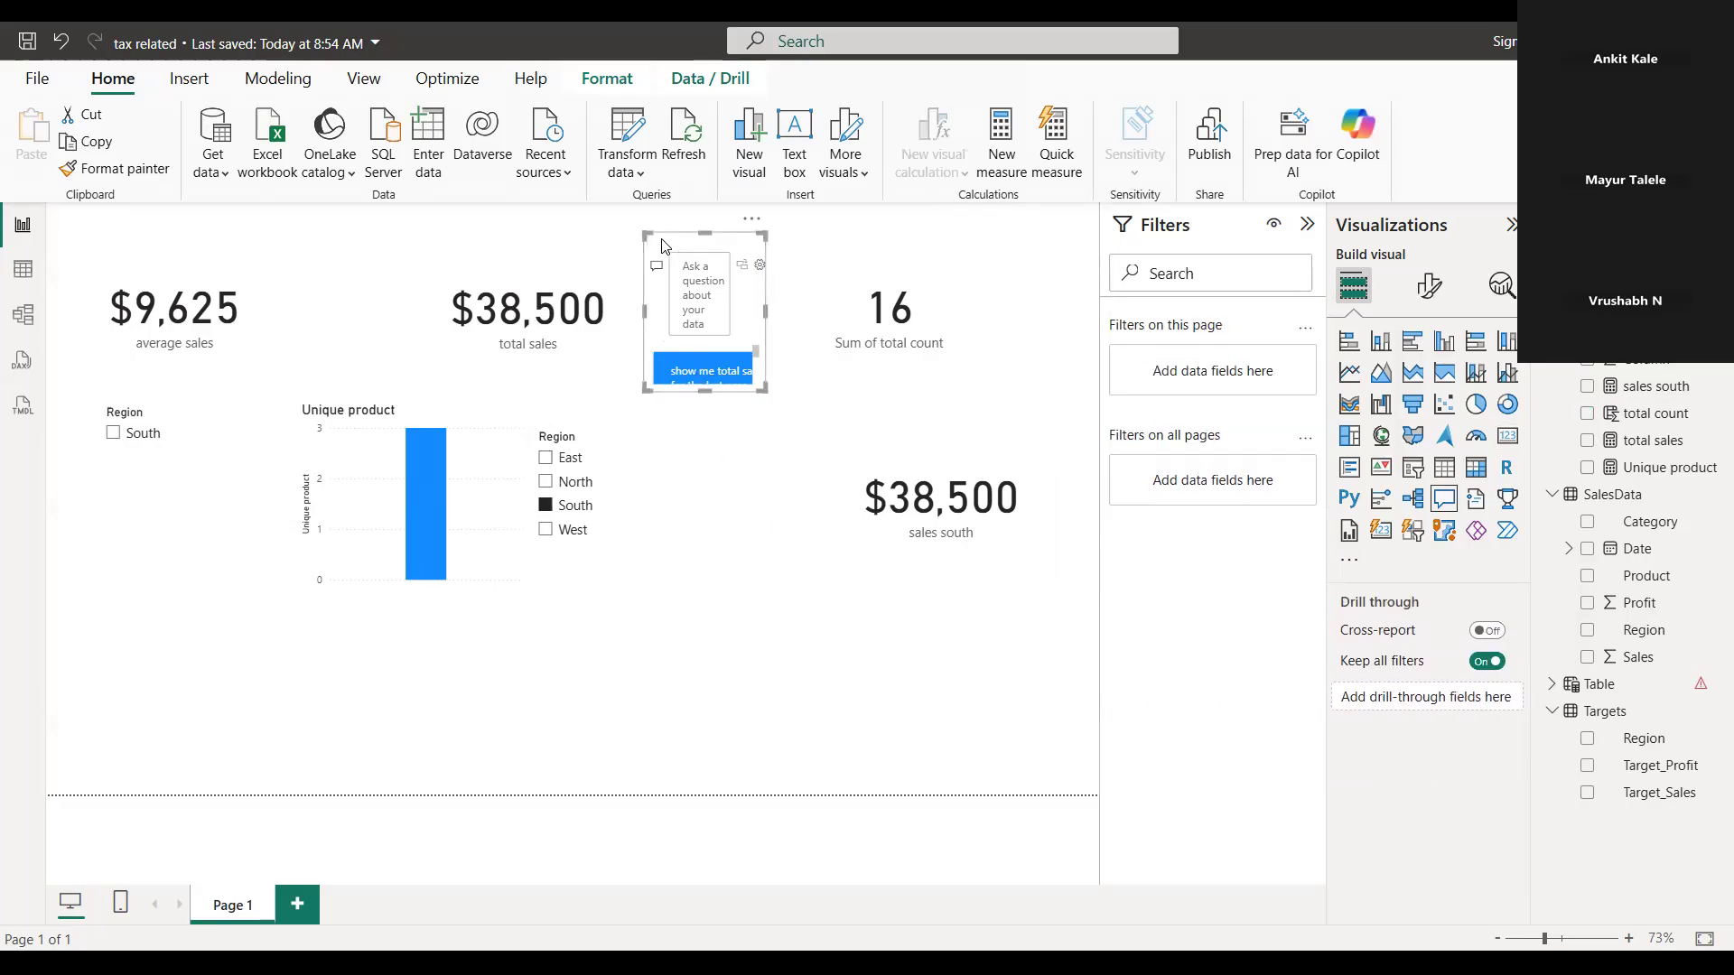
key(Delete)
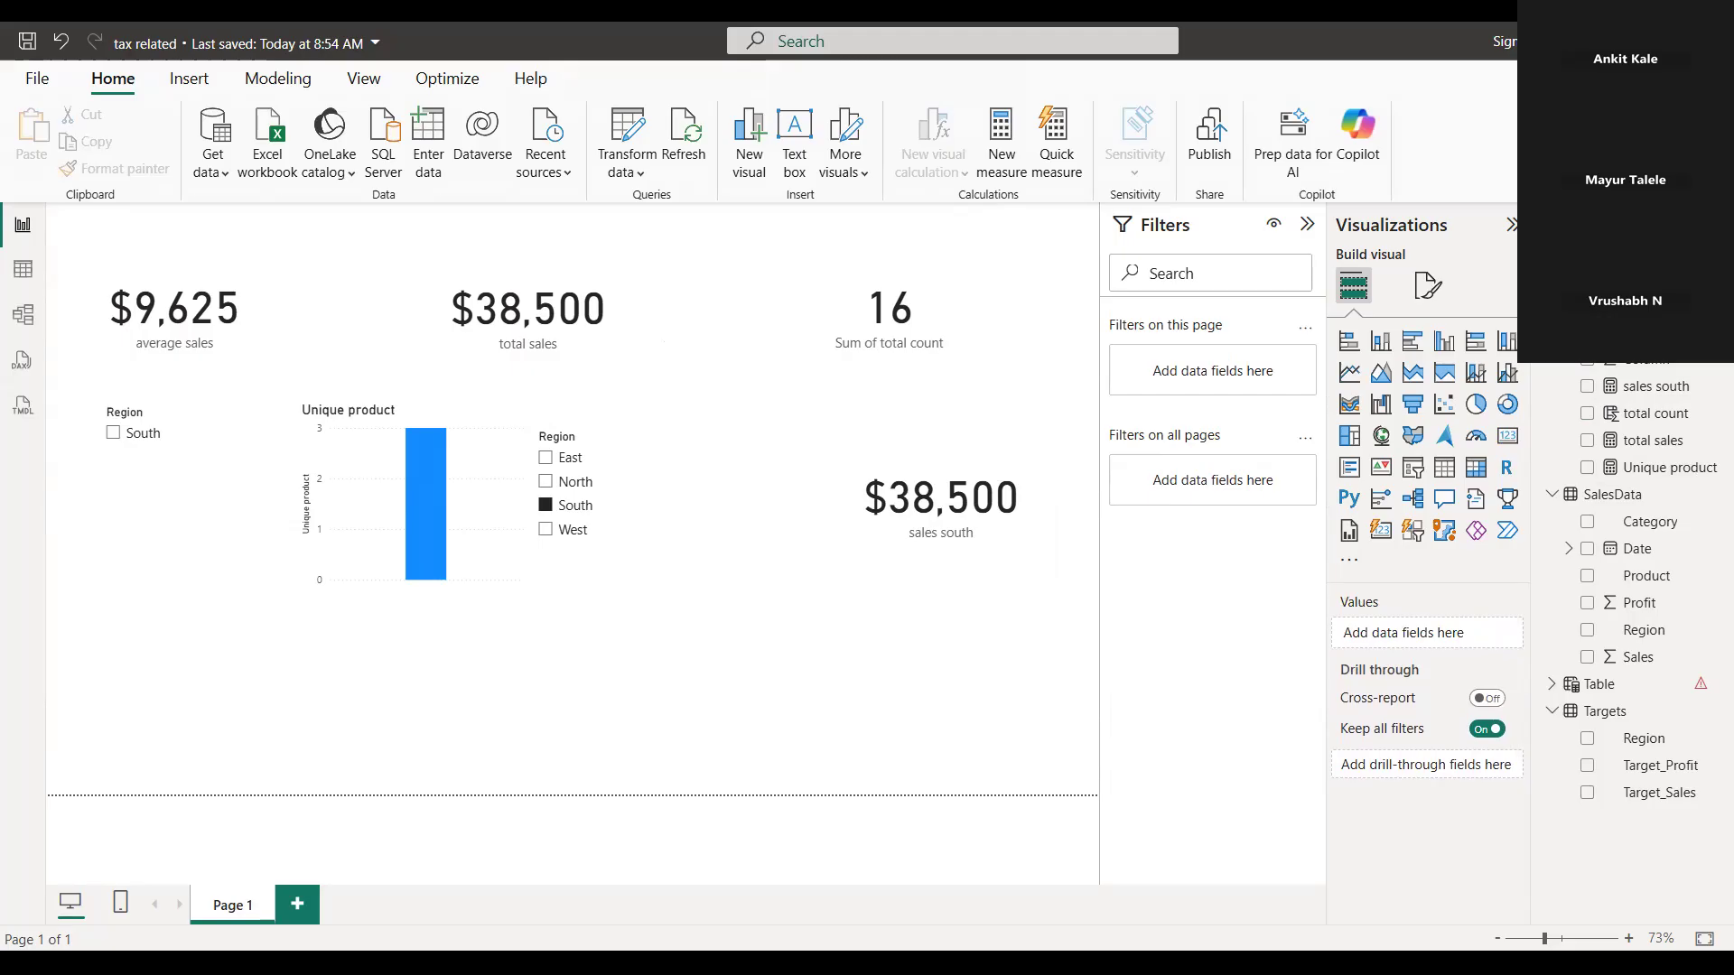
Clear the second Region slicer, then reselect South, North and South again to check the sales south card against total sales
click(984, 555)
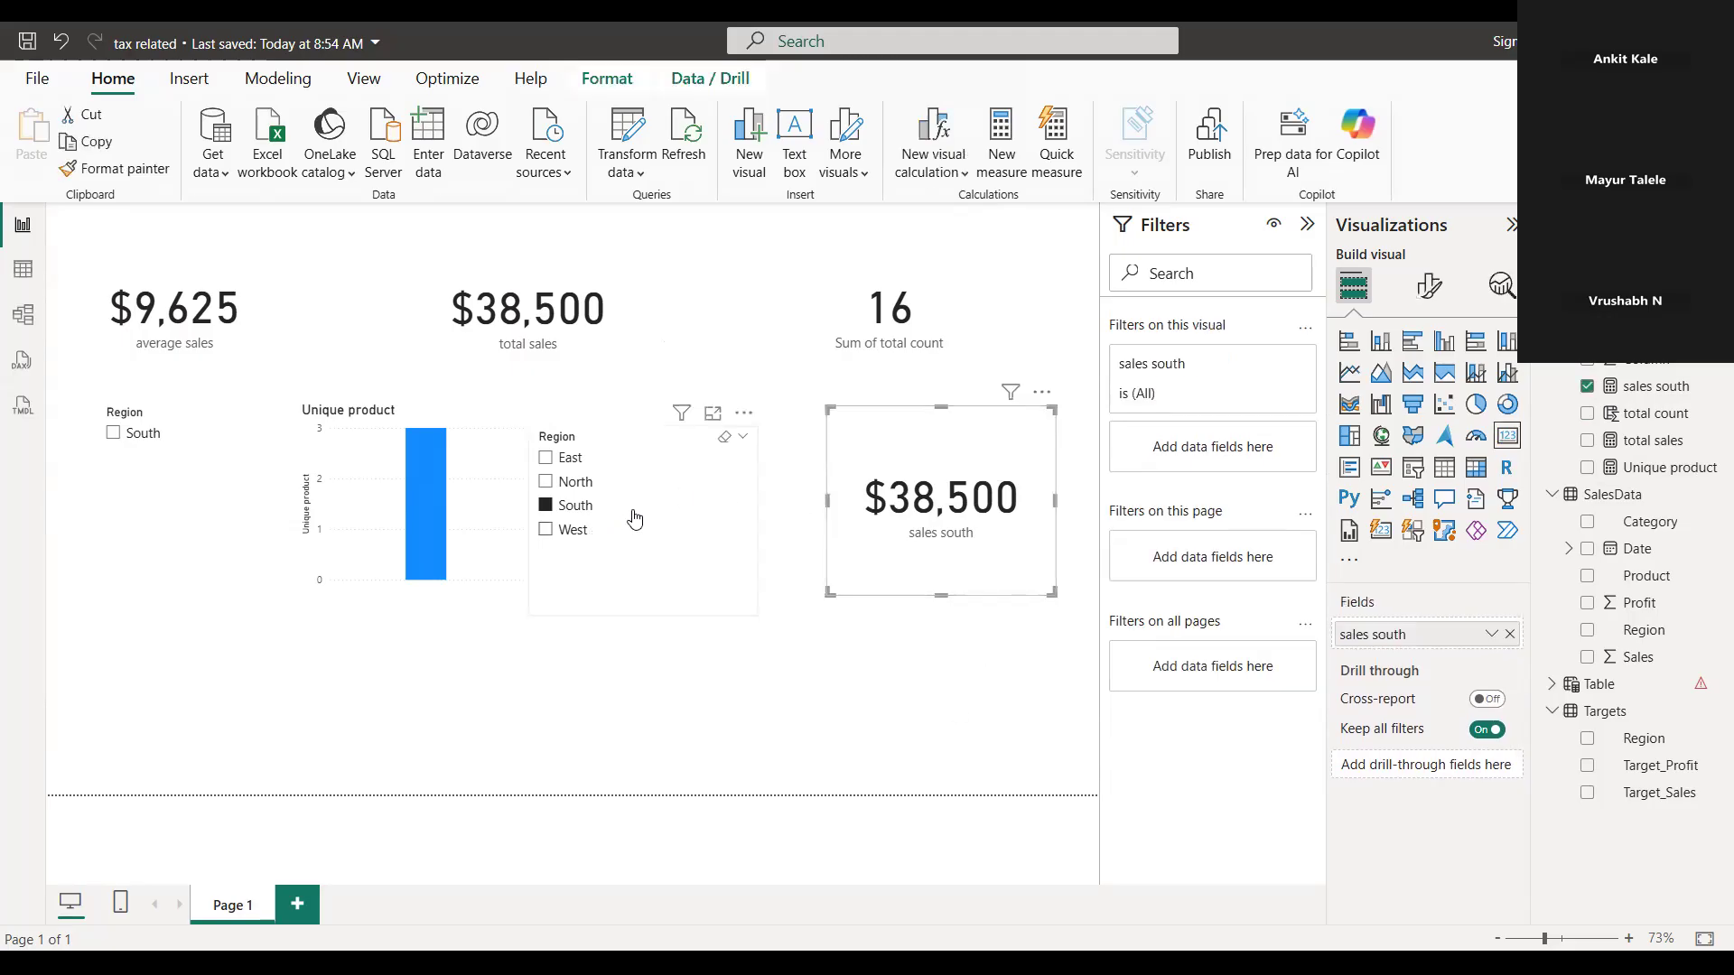
click(696, 504)
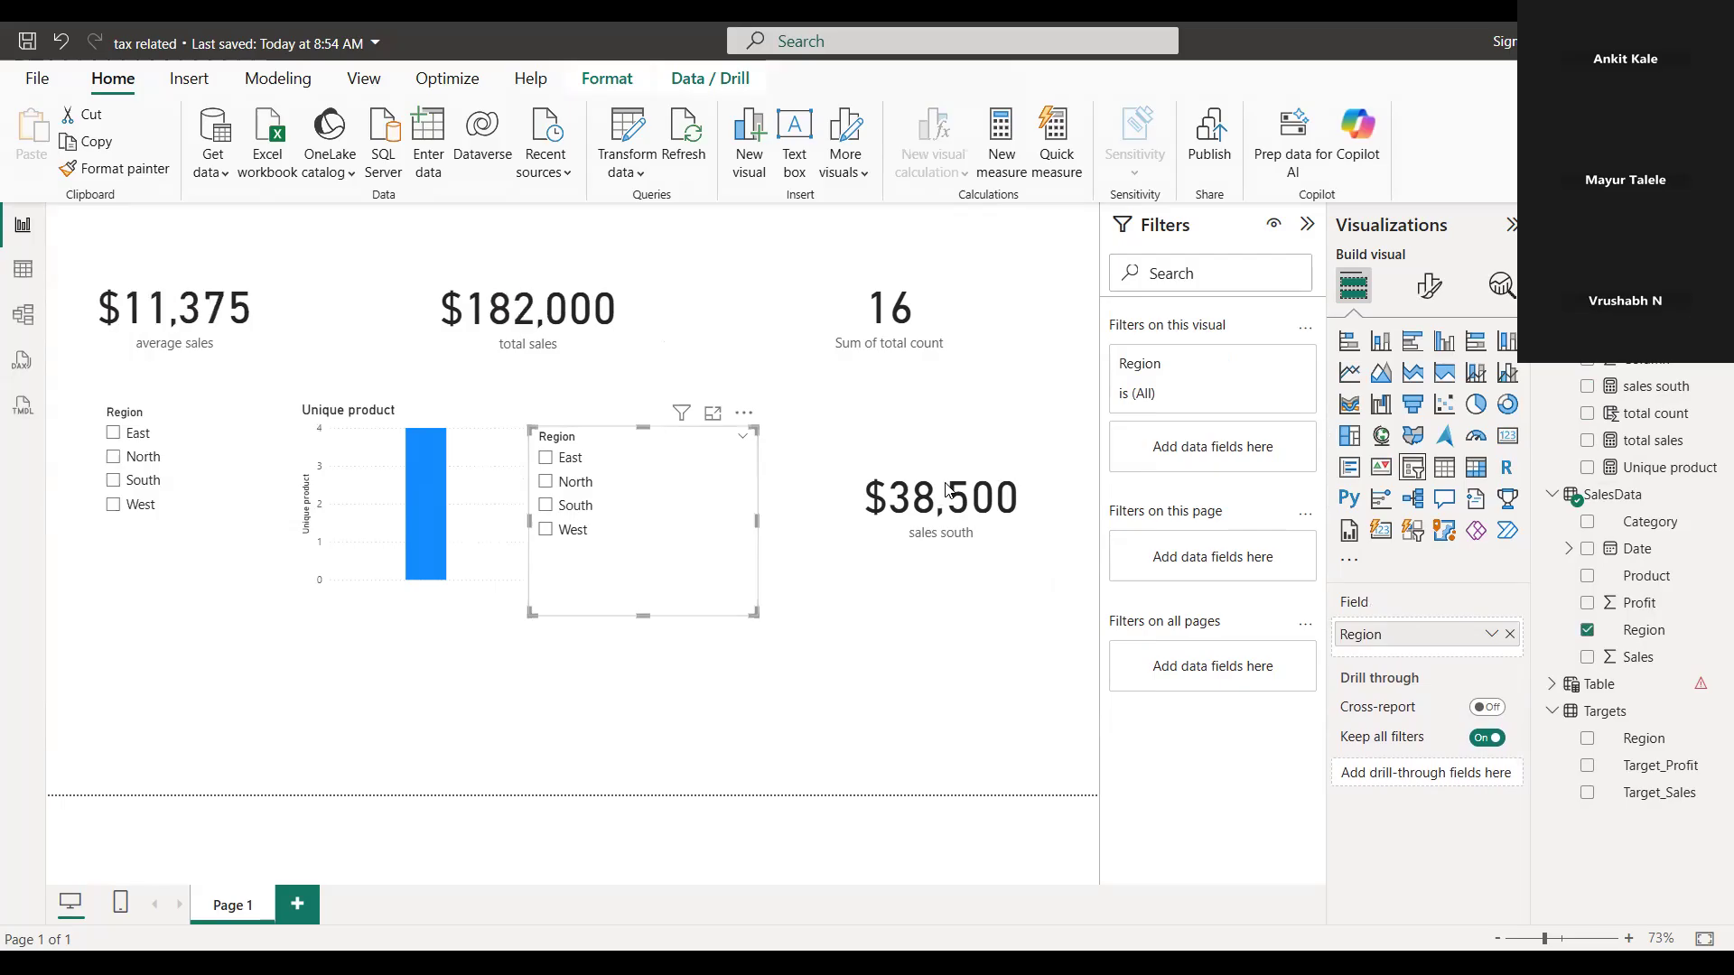
click(547, 506)
click(569, 482)
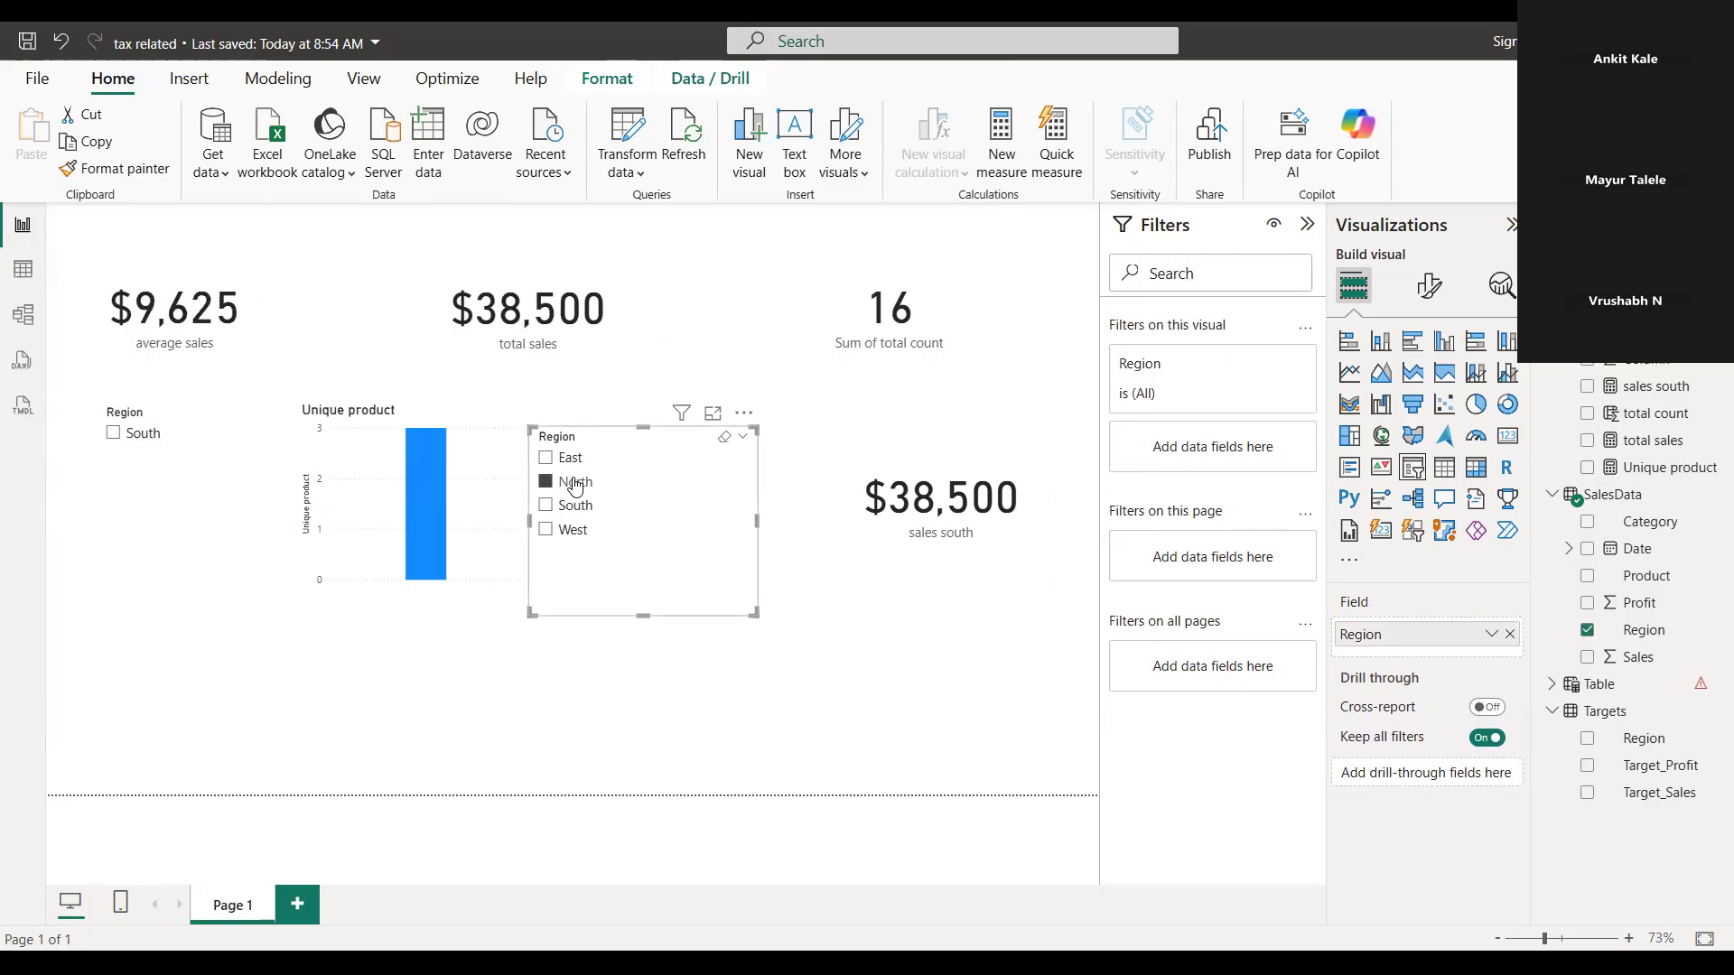
click(579, 509)
click(906, 497)
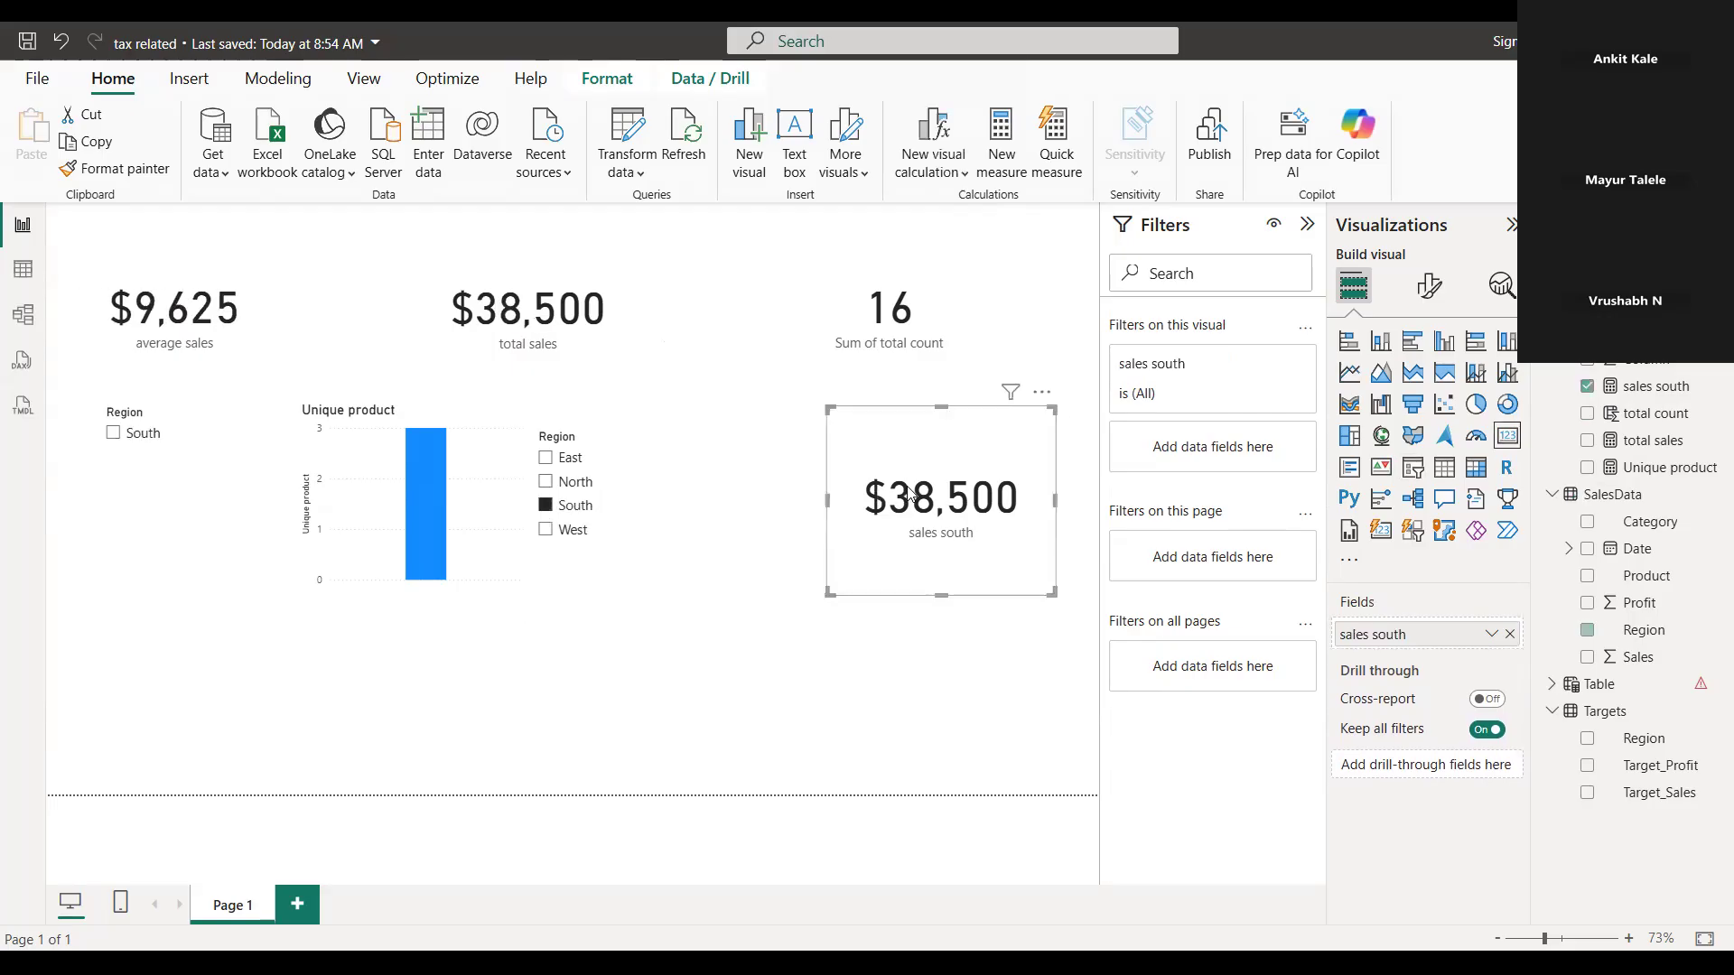
drag(907, 495, 914, 515)
mouse_move(363, 500)
mouse_down()
mouse_move(327, 501)
mouse_move(395, 491)
mouse_up()
click(562, 481)
drag(602, 478, 603, 466)
drag(379, 553, 343, 461)
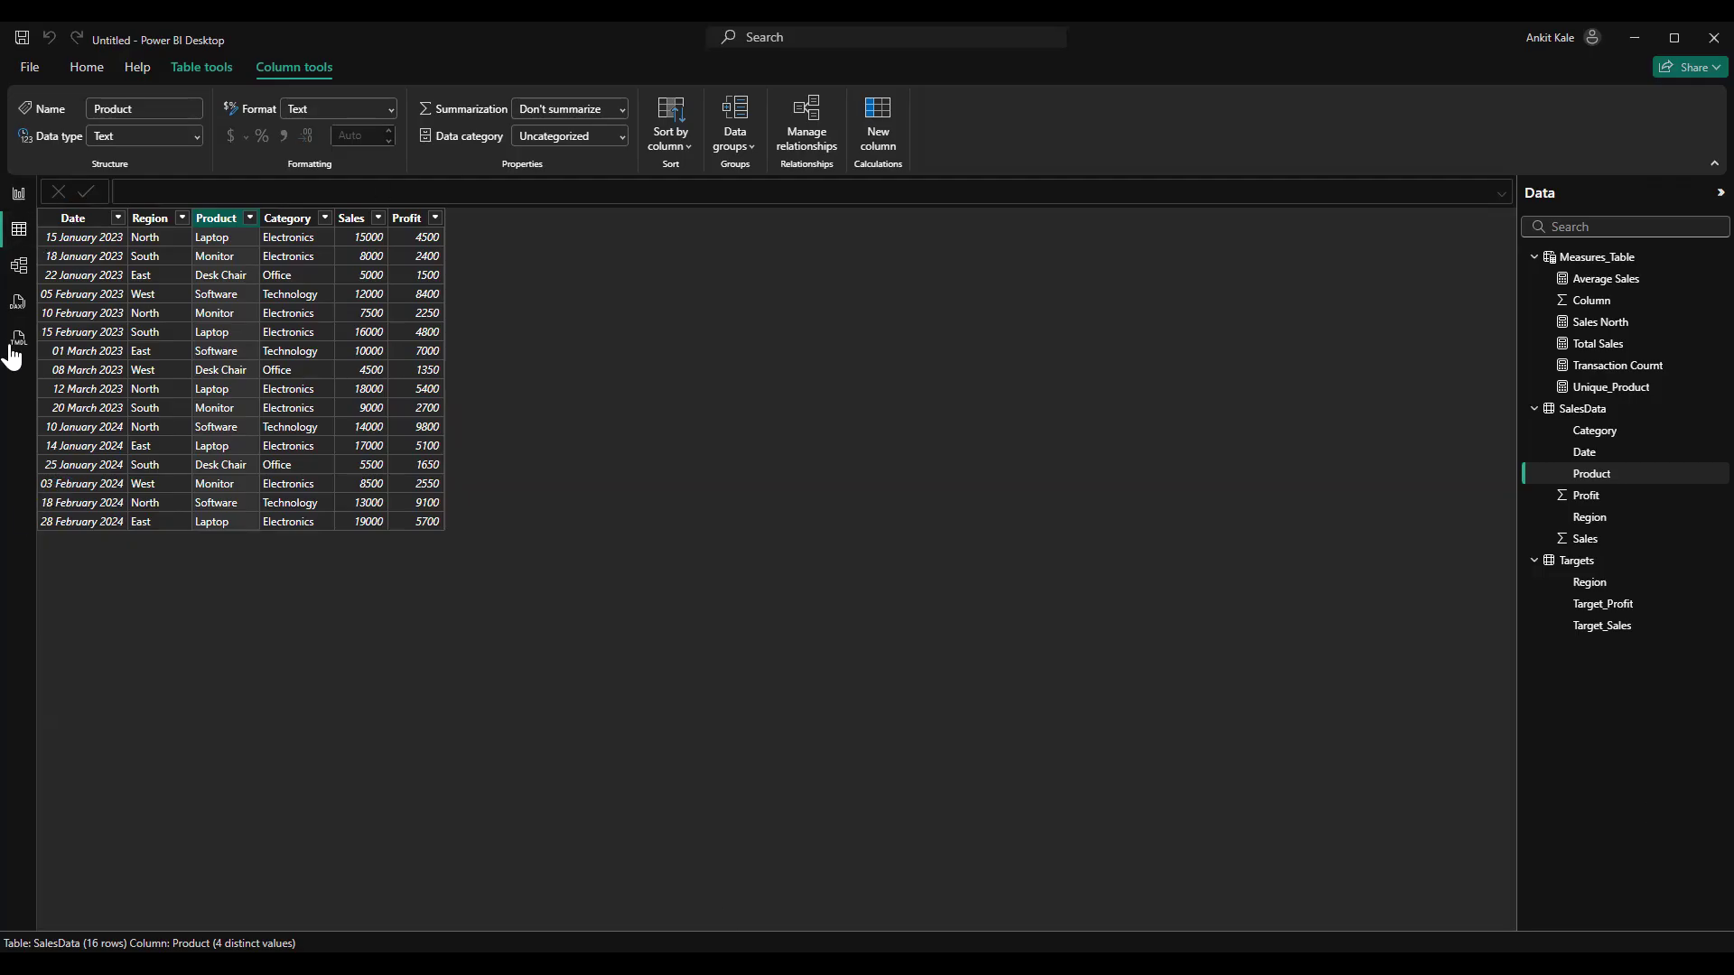
In the untitled report, examine the relationship between Targets and SalesData in the model and the SalesData rows
click(28, 266)
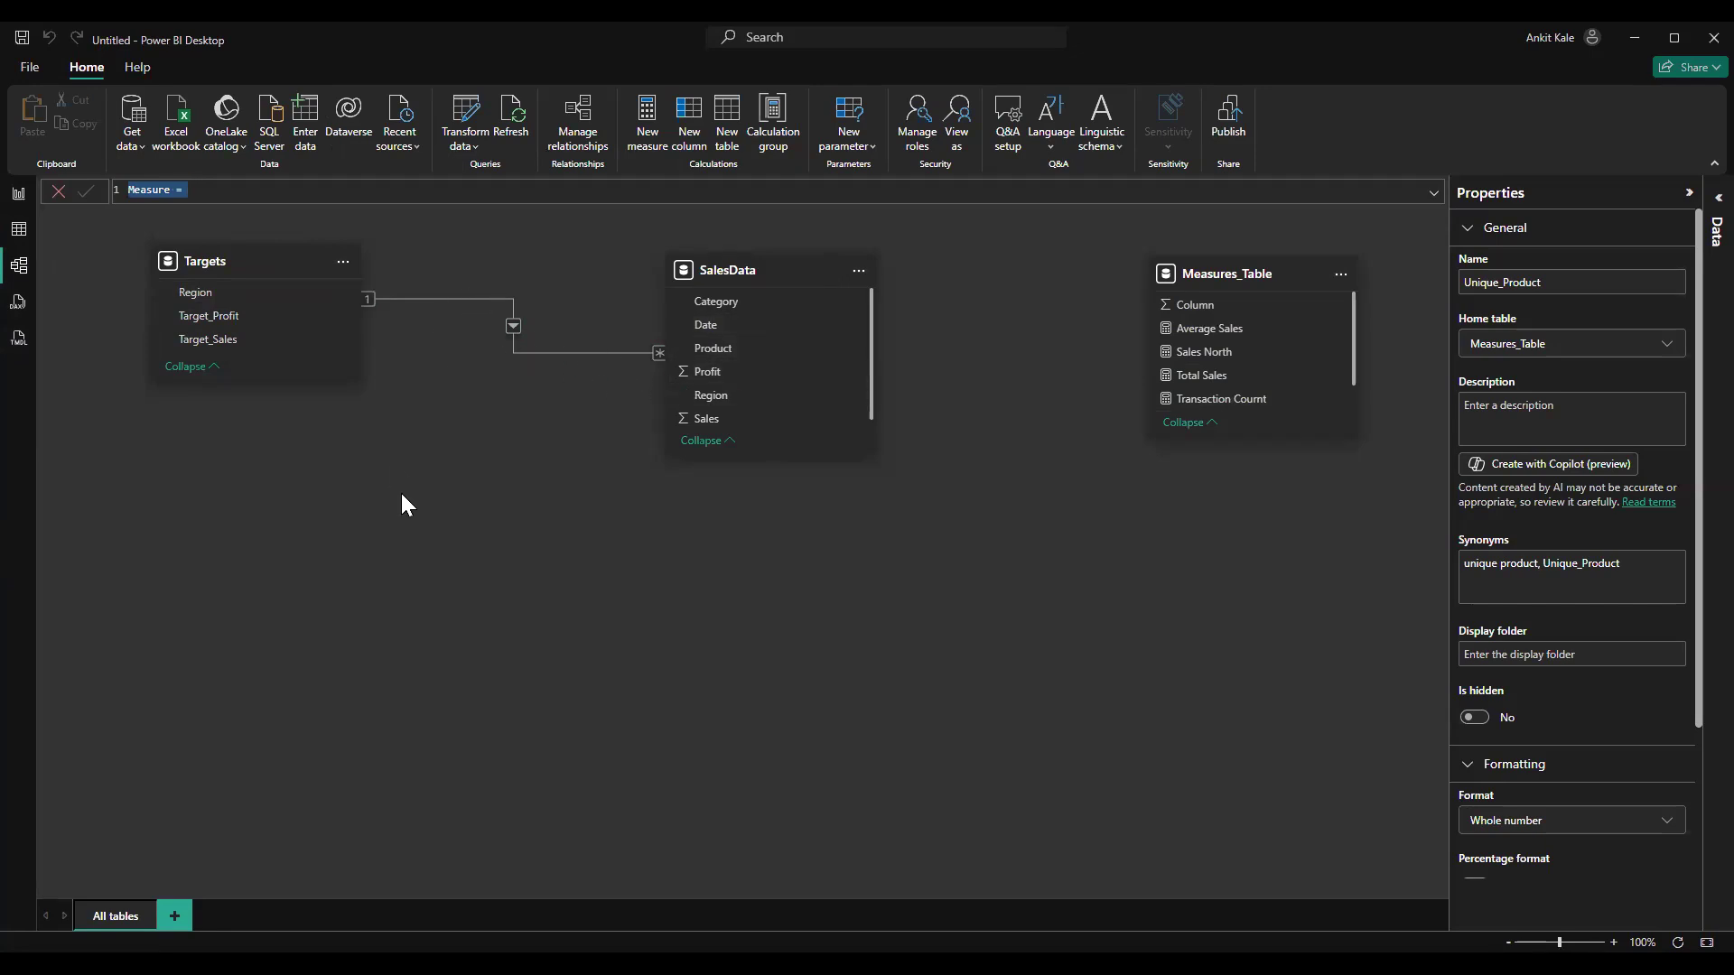
click(27, 232)
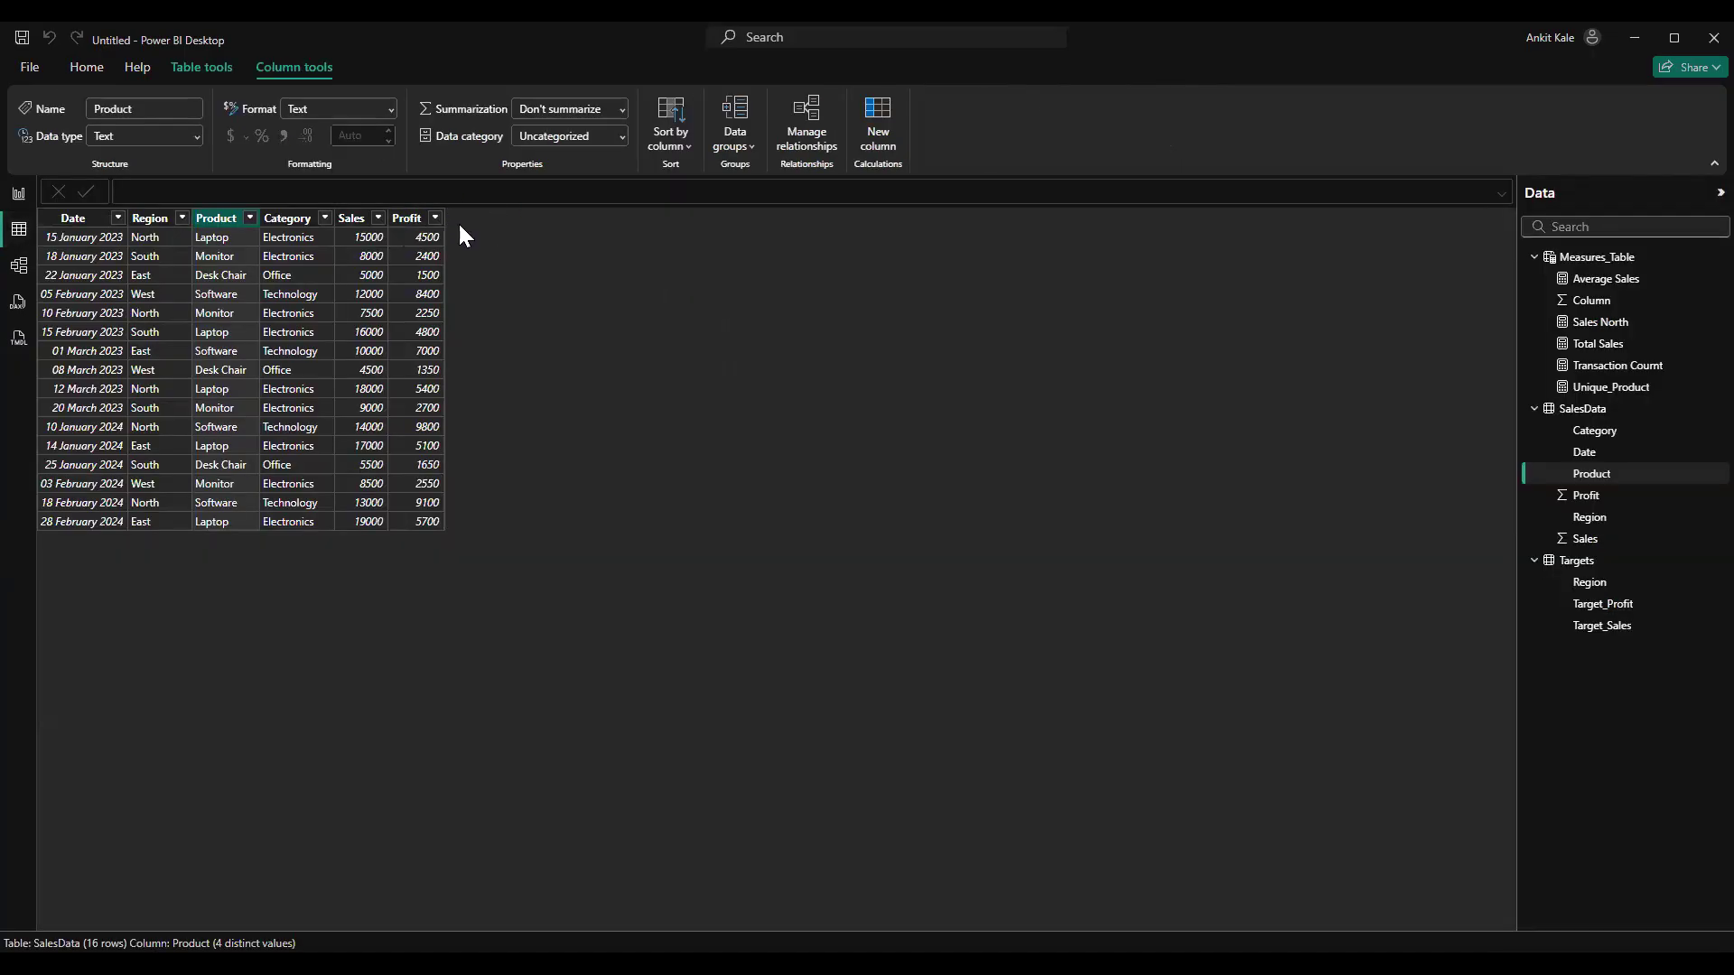
click(18, 266)
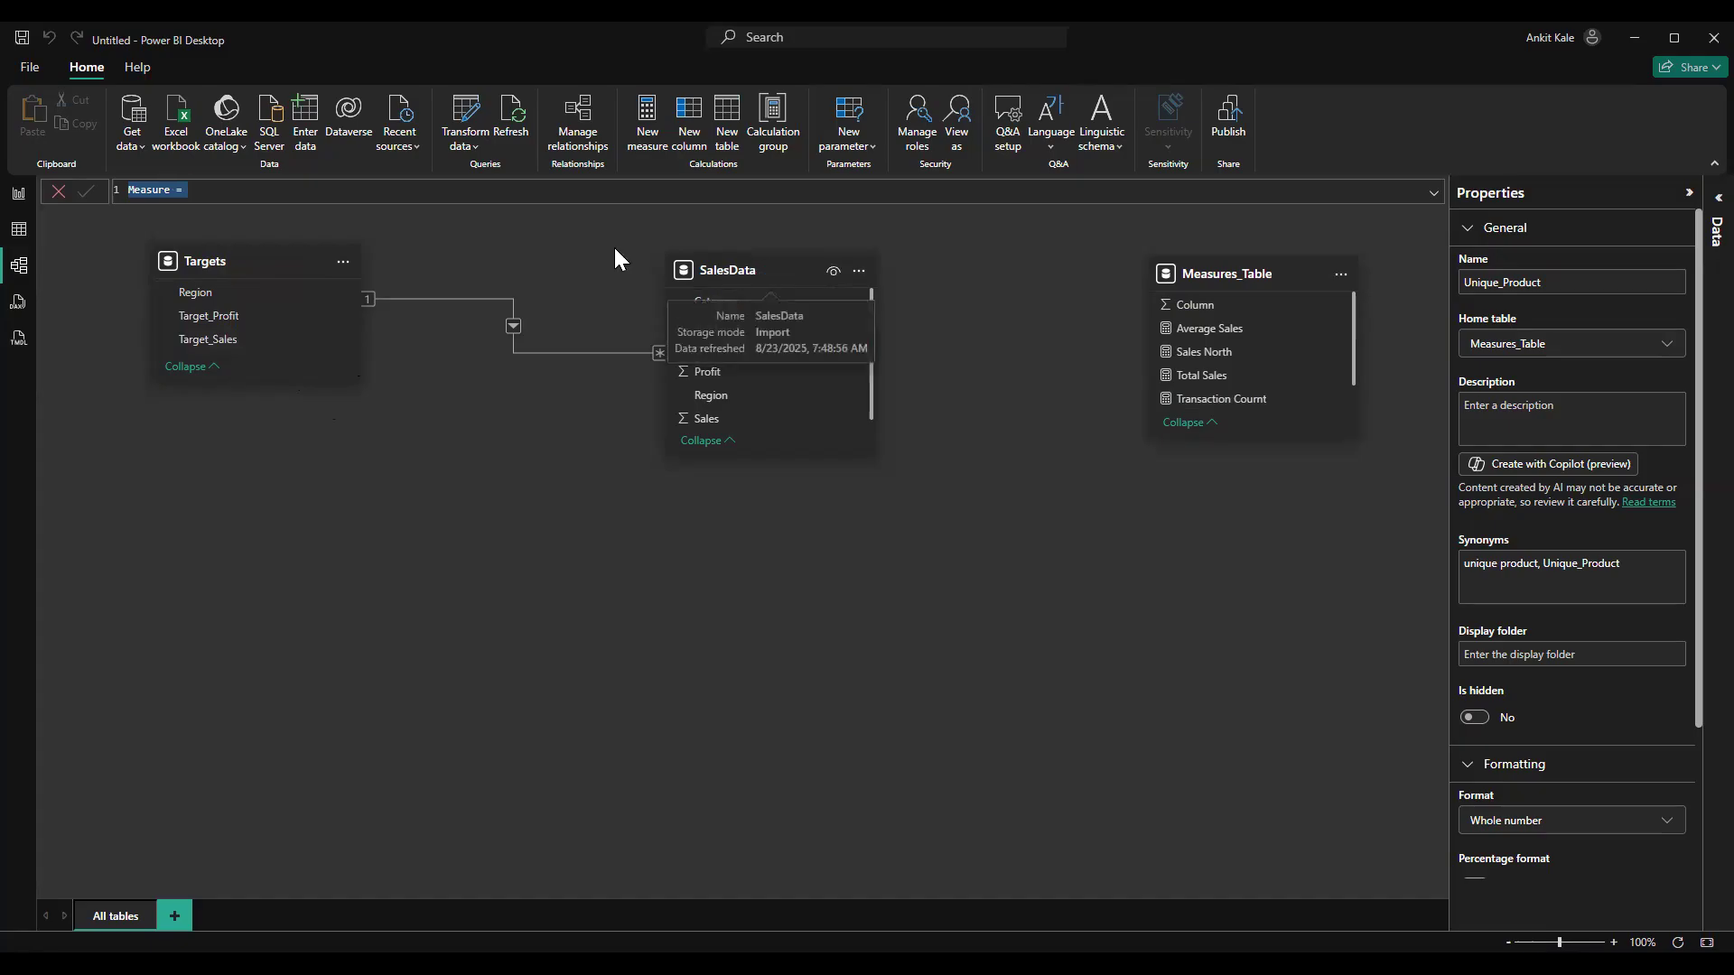
Add a calculated column to SalesData with the formula Target_Sales = RELATED(Targets[Target_Sales])
click(18, 229)
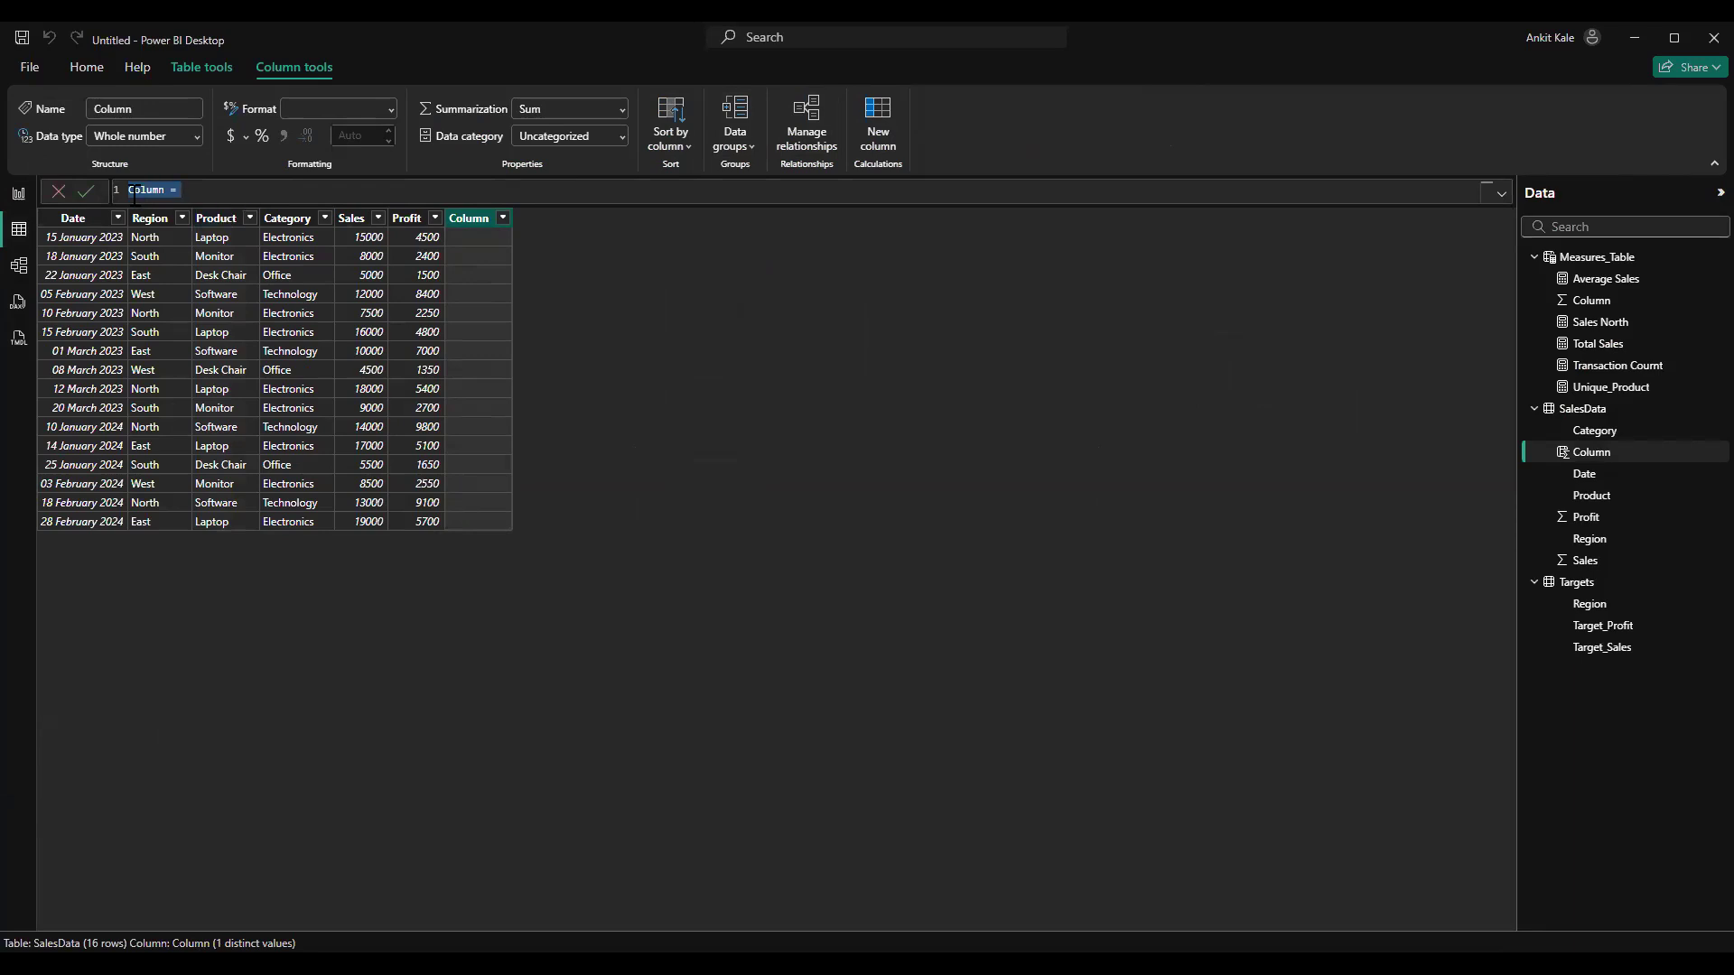
text(Target_Sales-=)
text(RELATED()
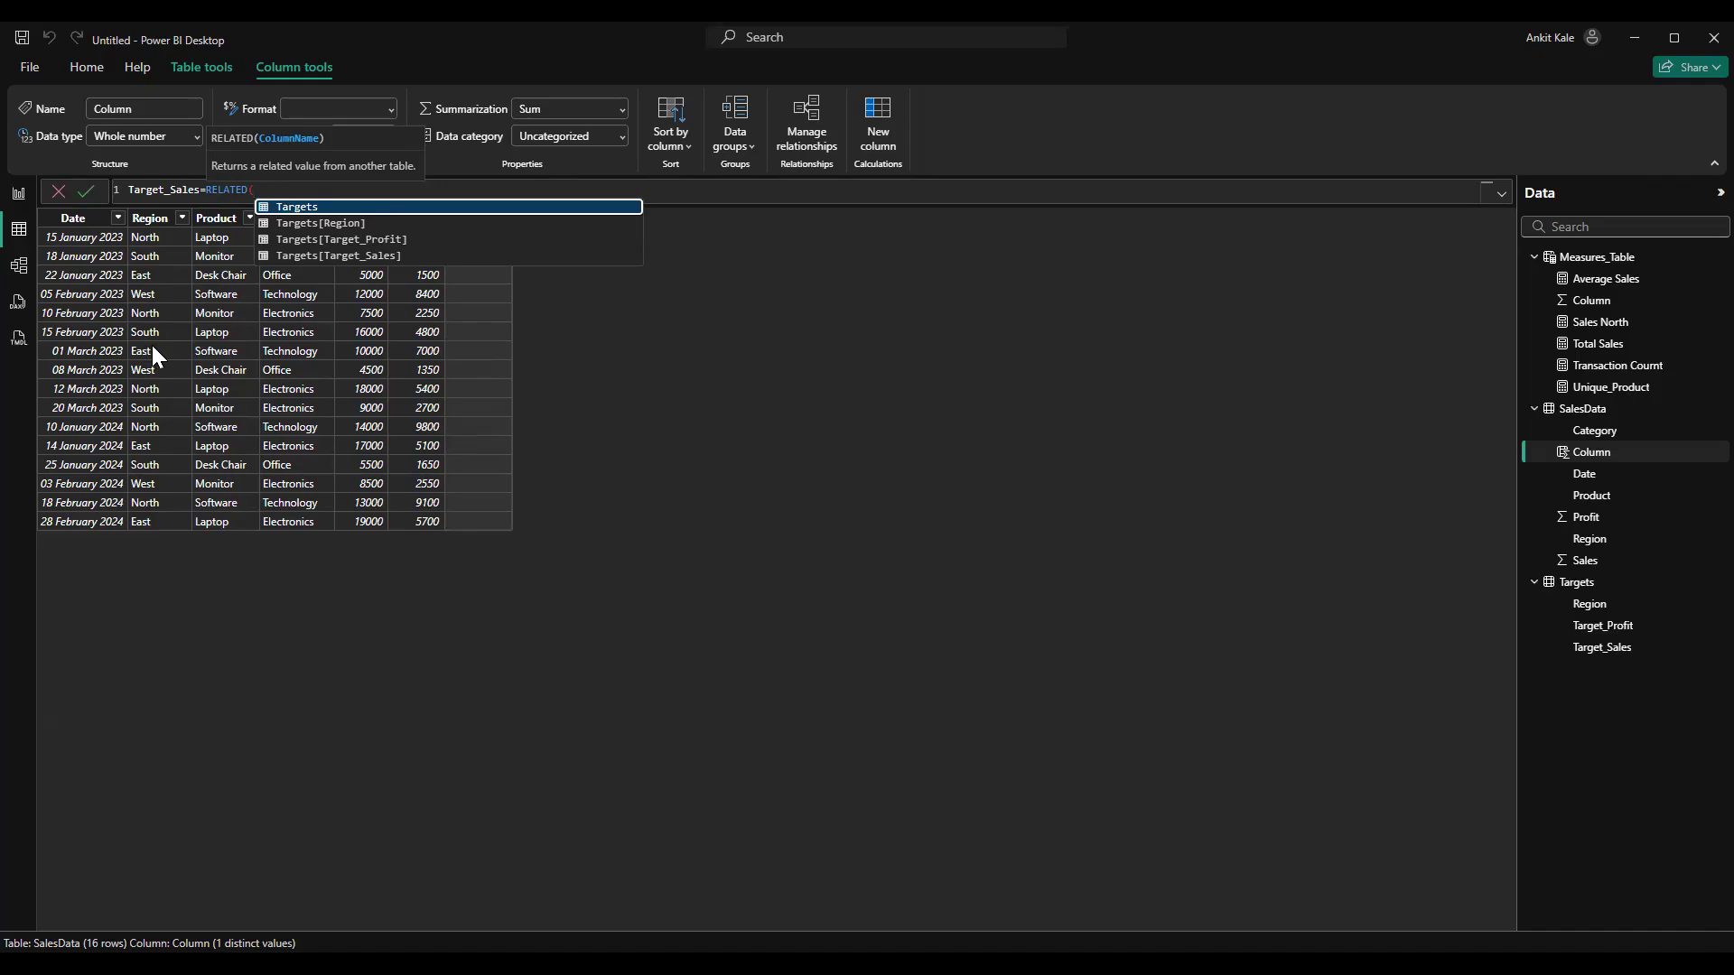
click(350, 255)
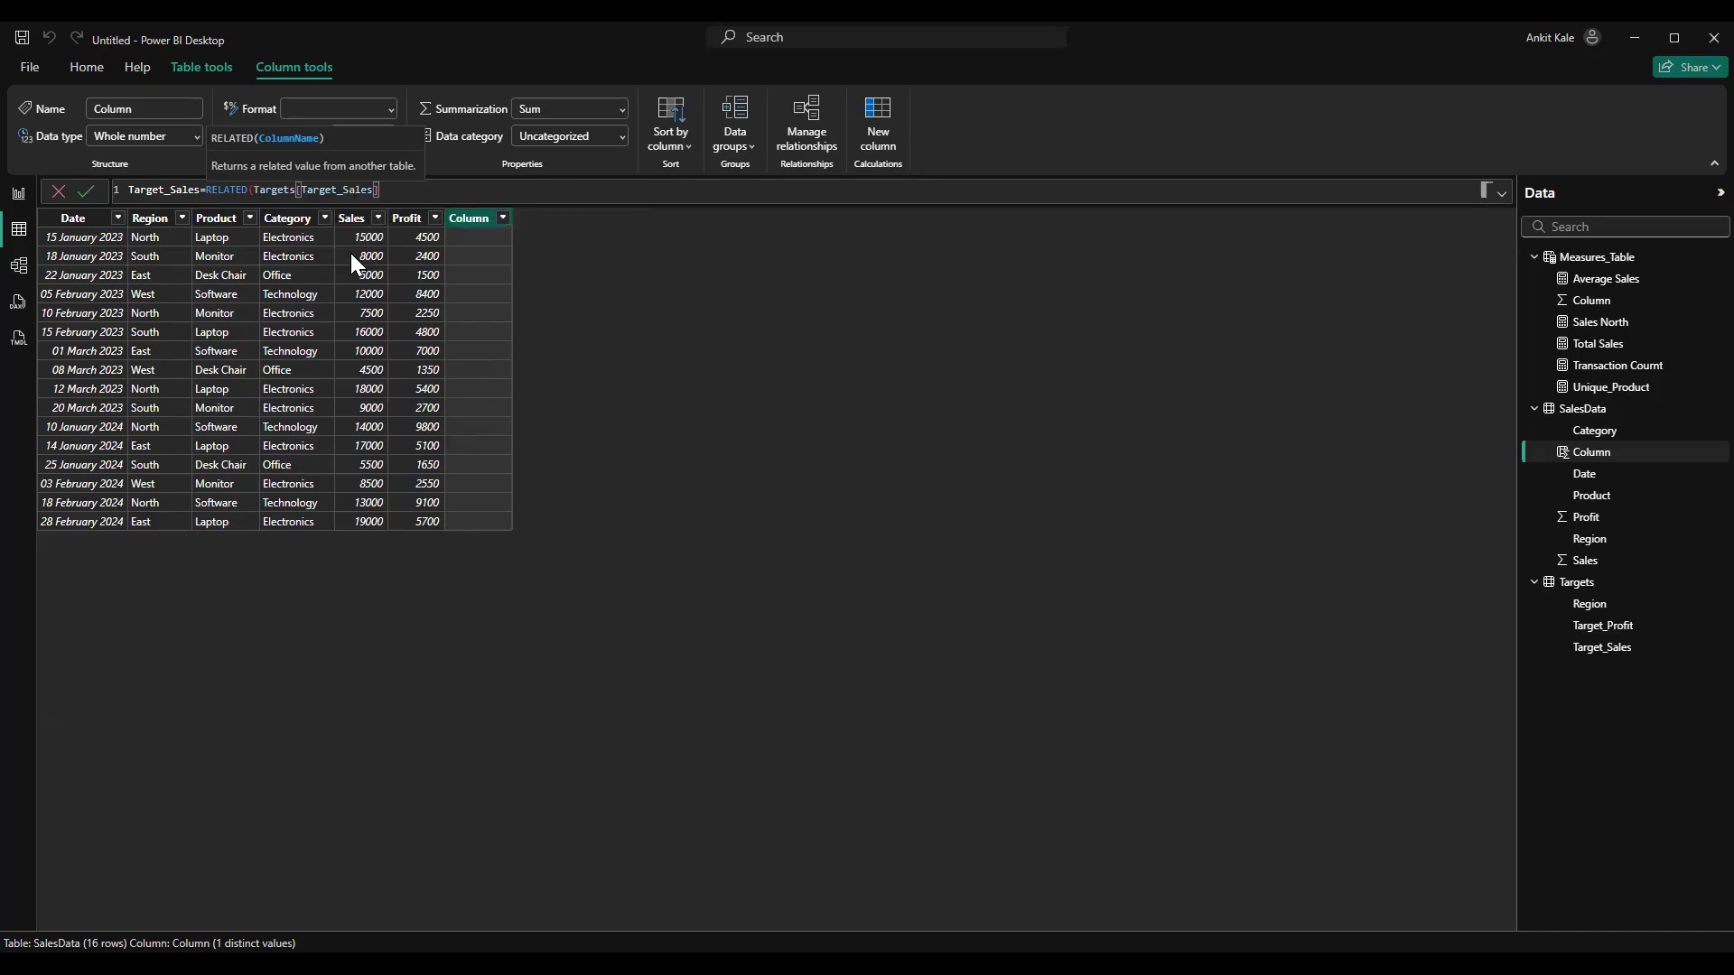
text())
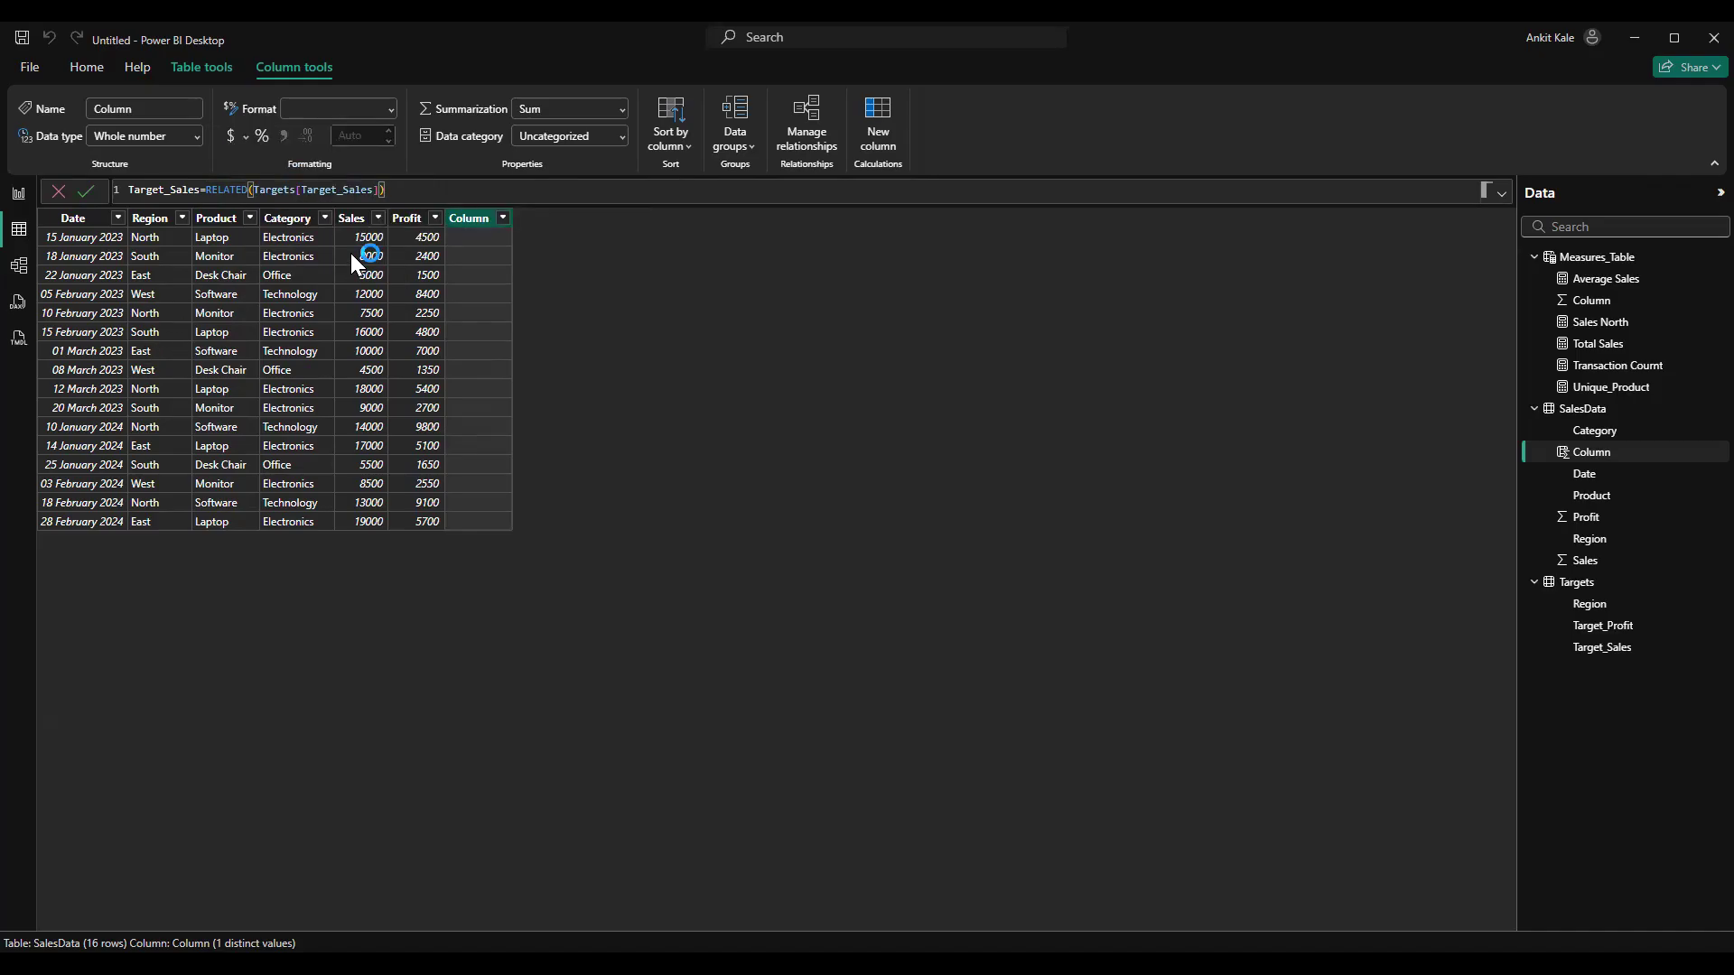
key(Return)
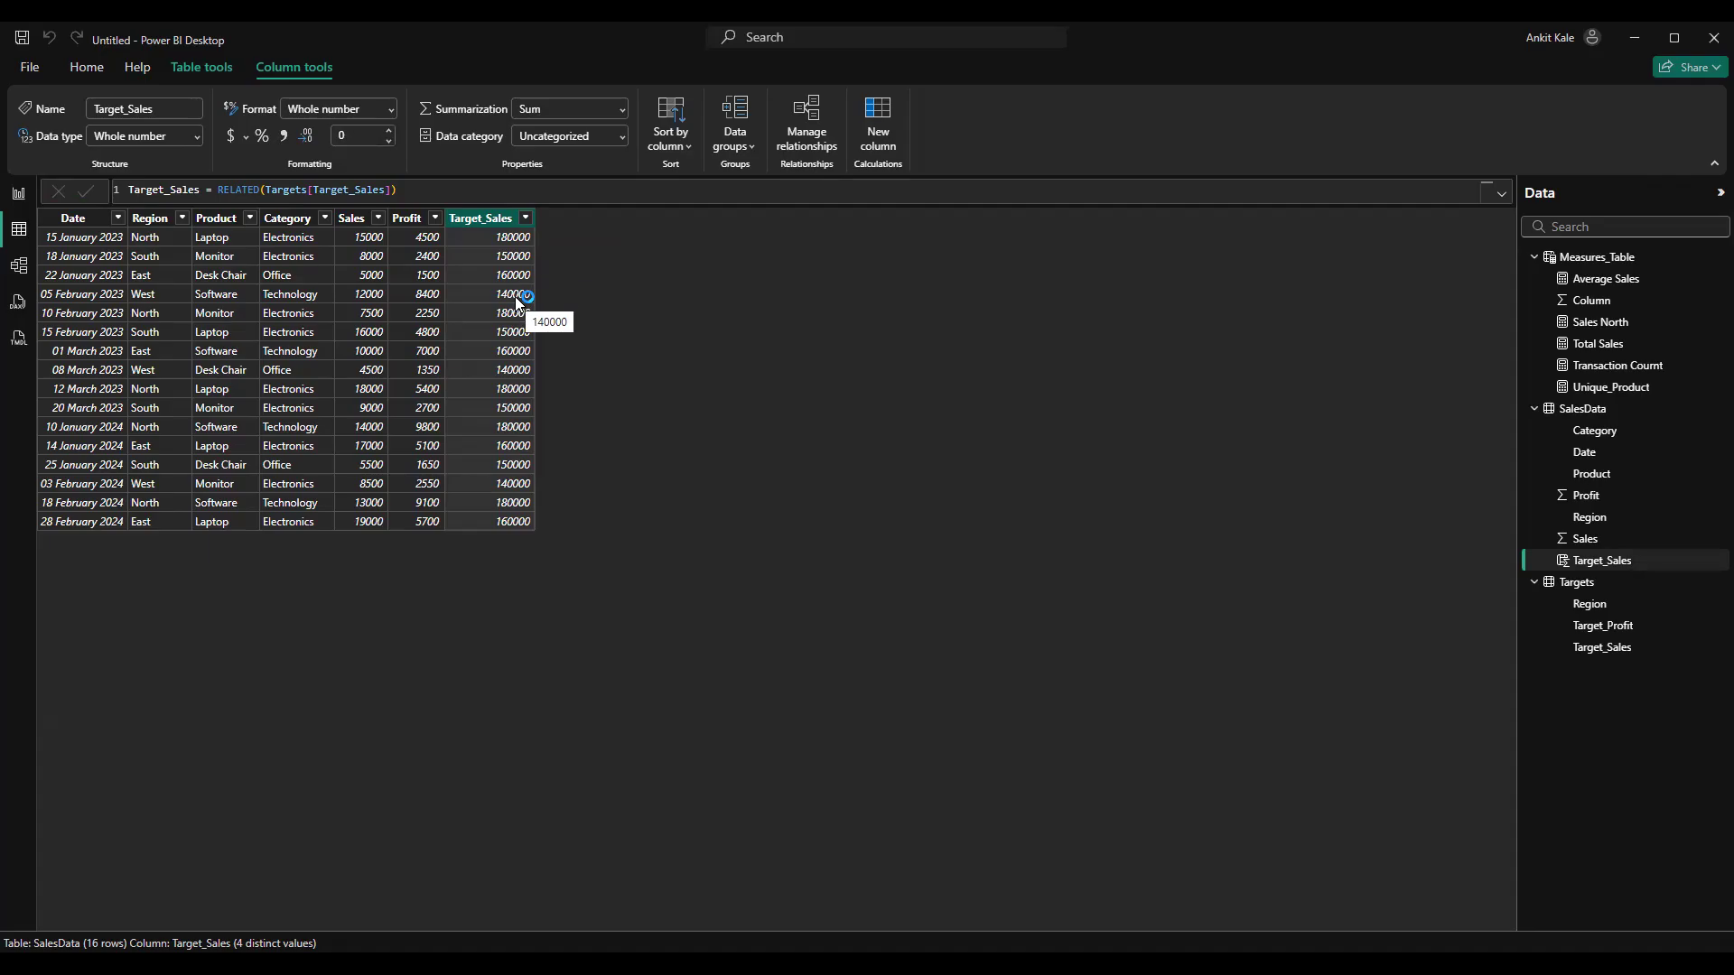
Compare the target sales per region in the Targets table with the Target_Sales column in SalesData
click(1587, 584)
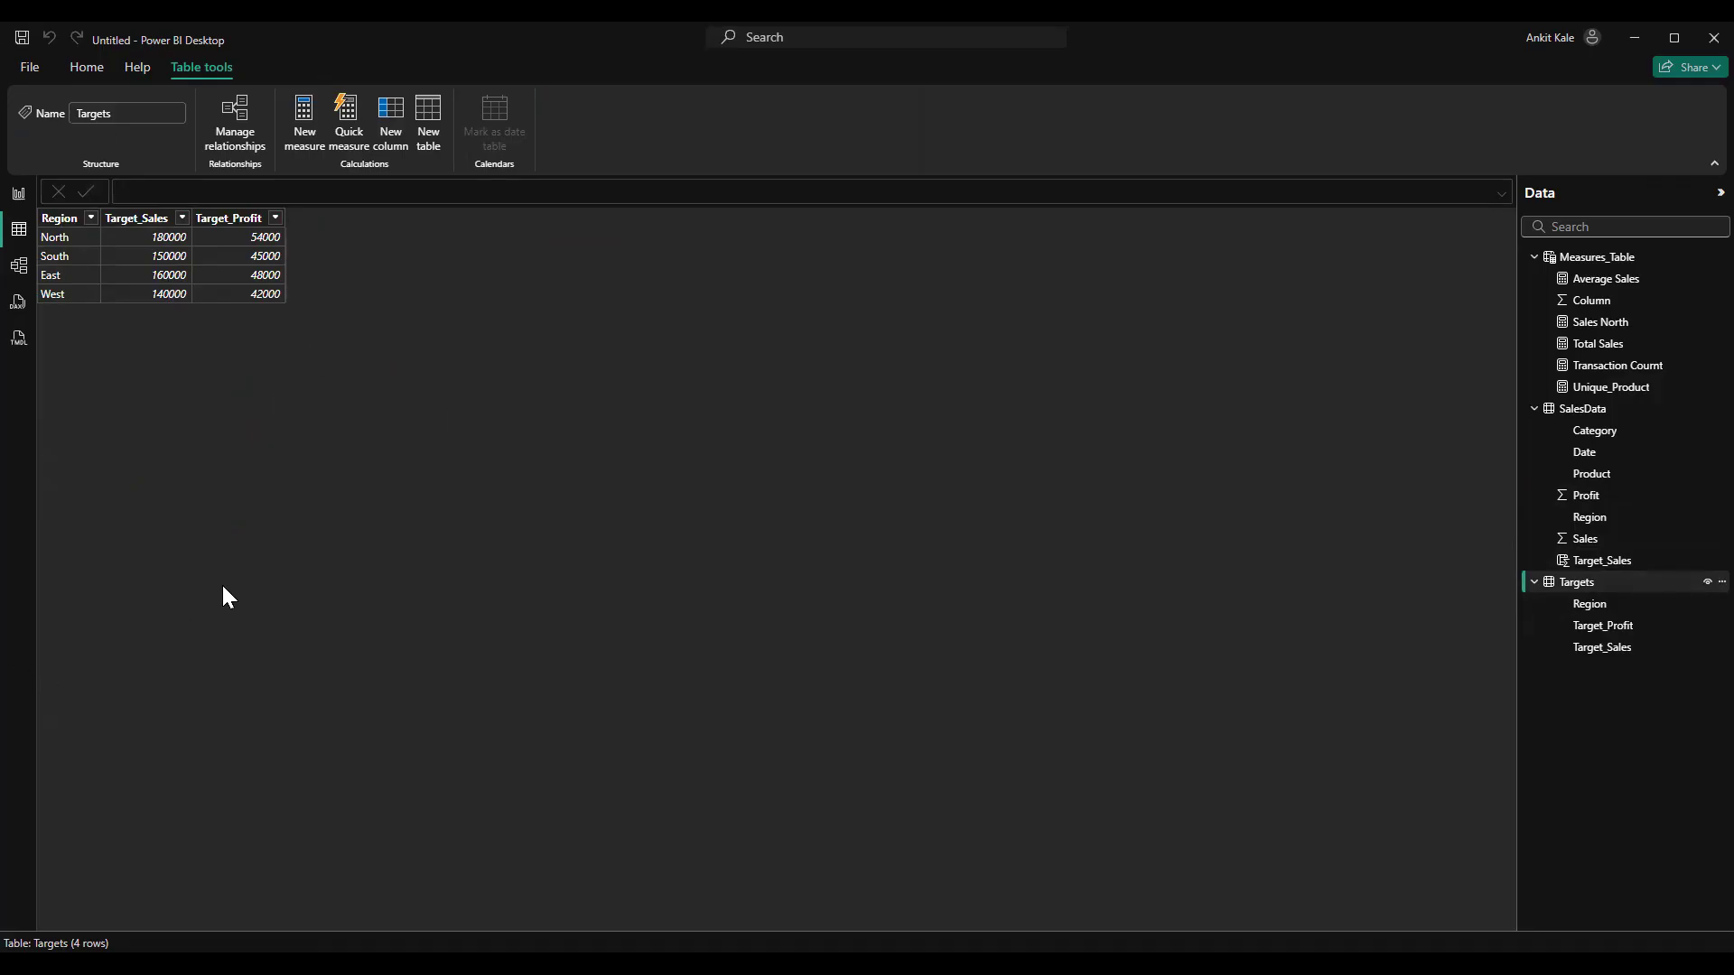
click(1571, 432)
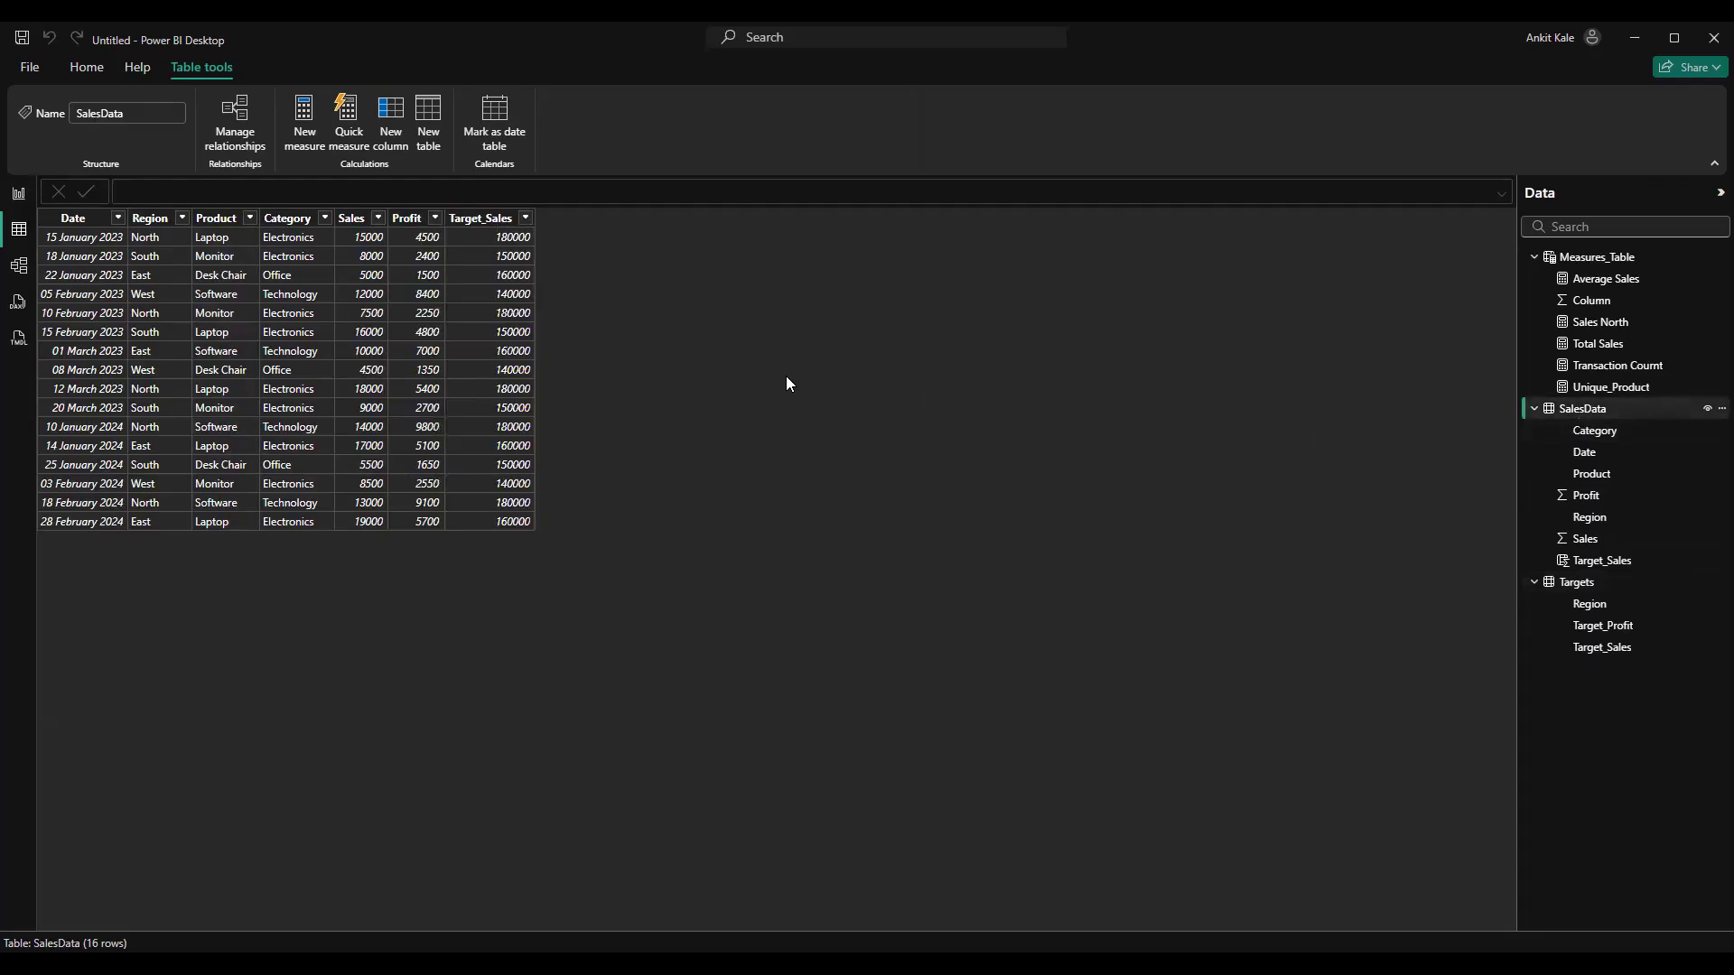
click(479, 221)
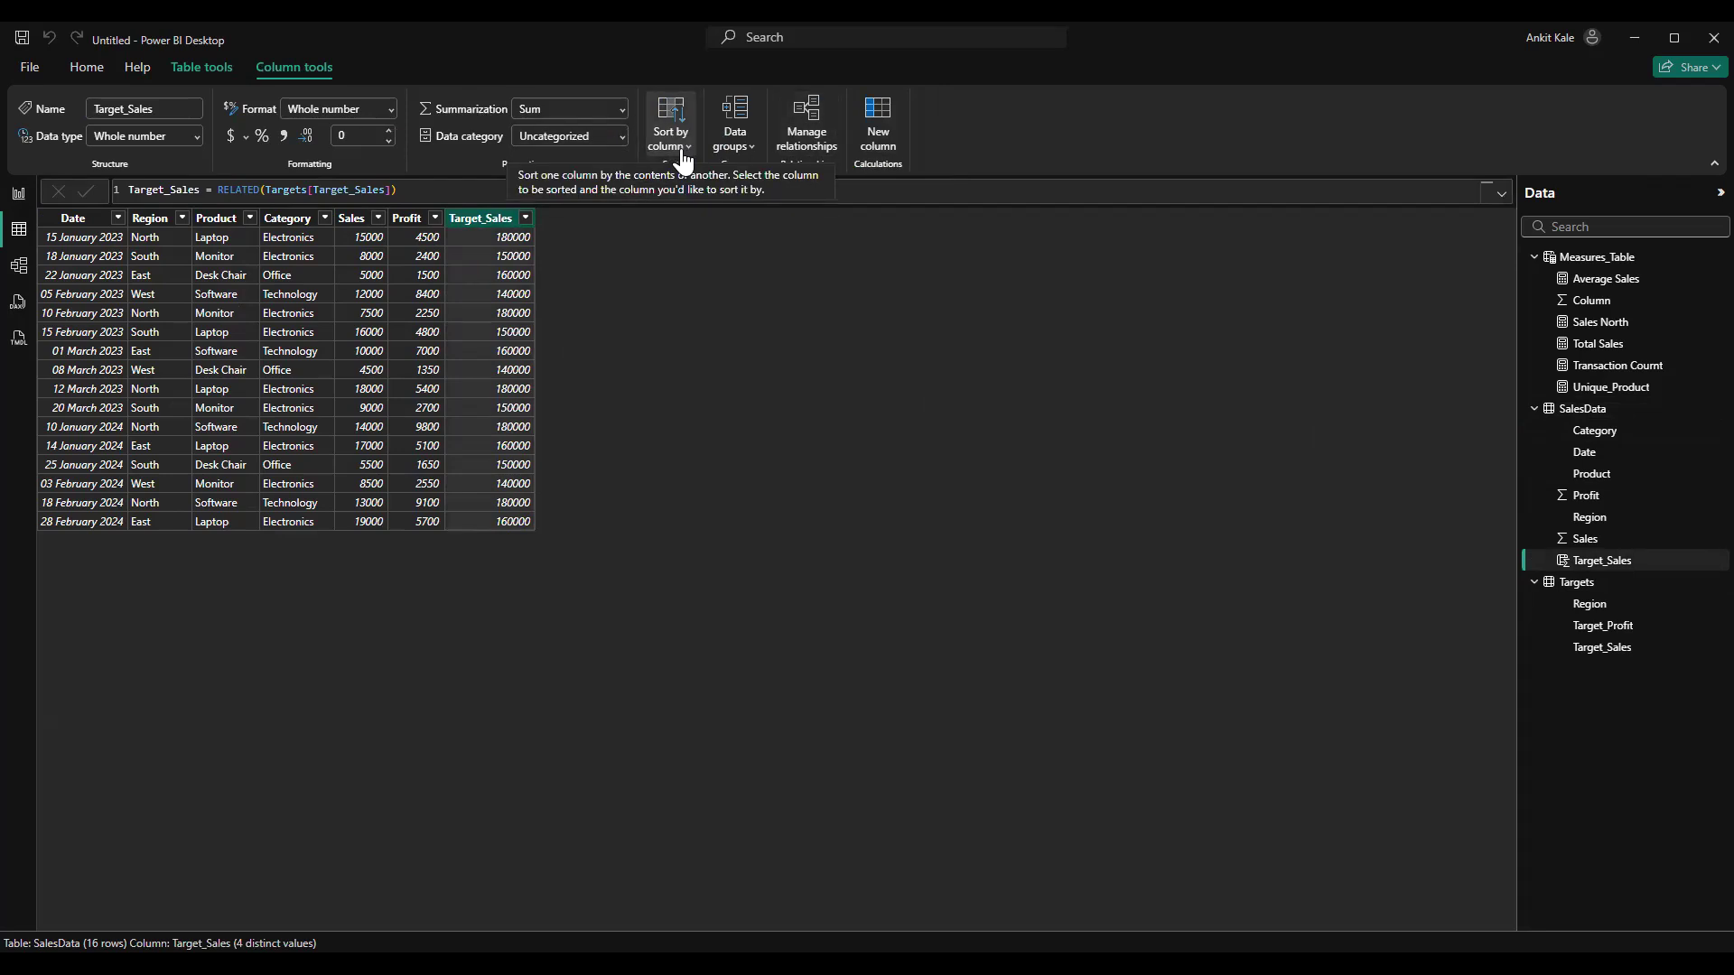
Add a calculated column to SalesData with the formula Target_Profit = RELATED(Targets[Target_Profit])
click(881, 138)
text(Trarget)
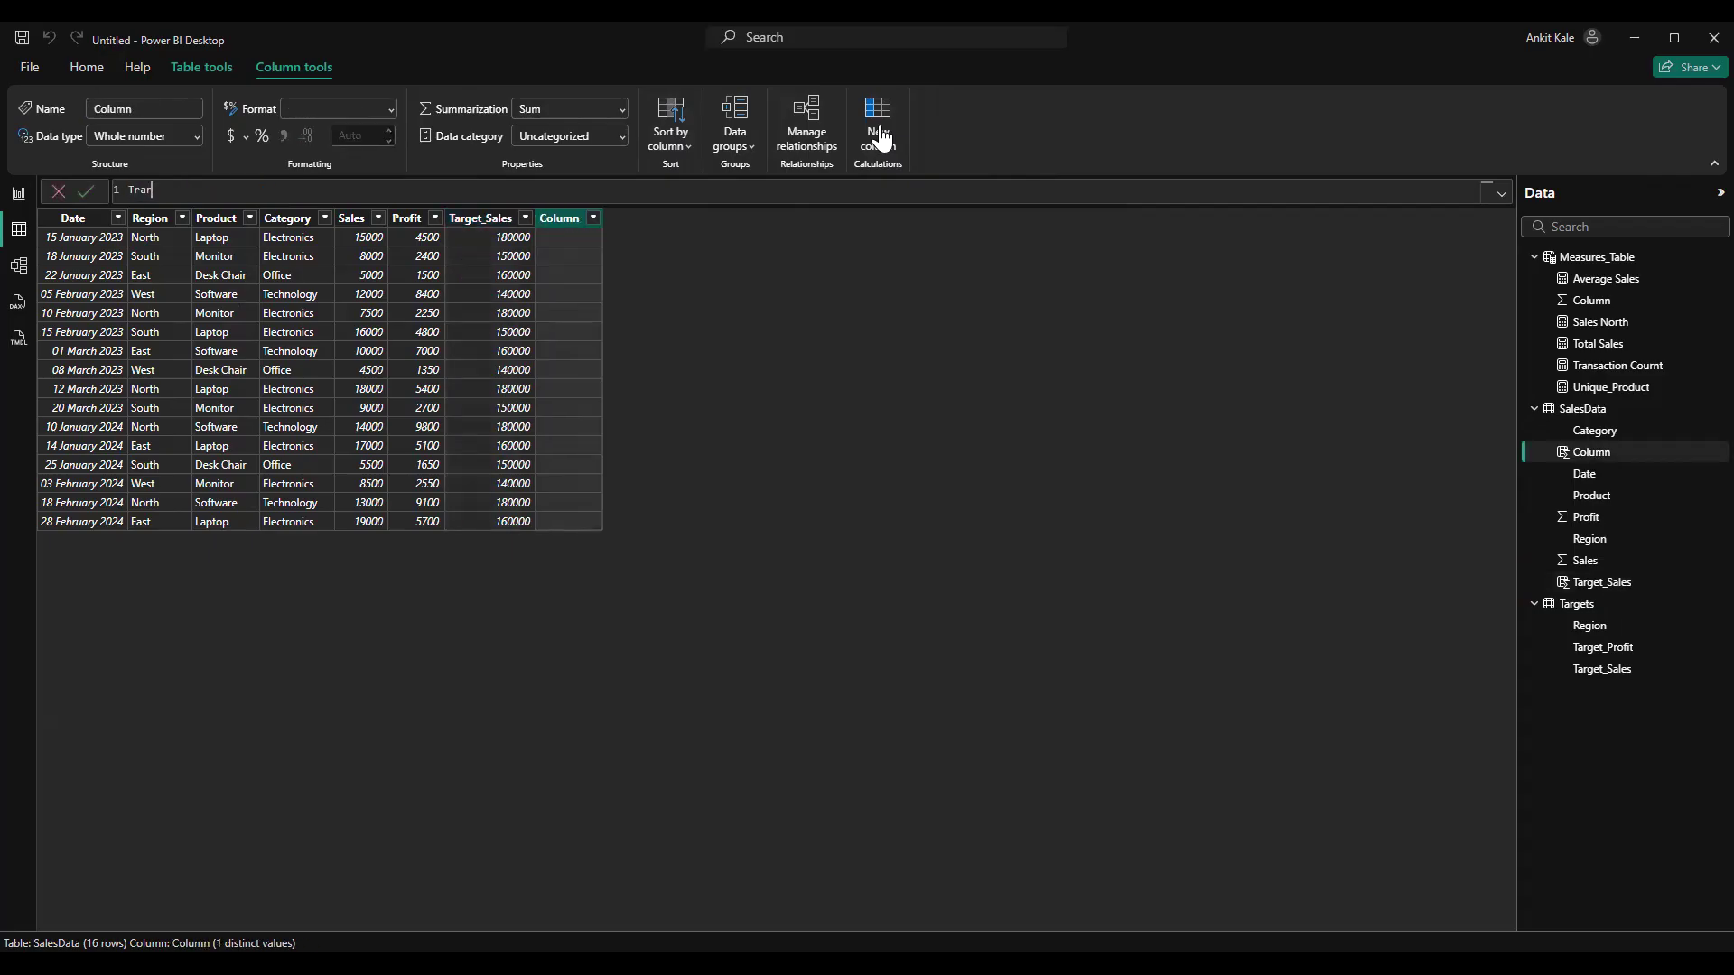
key(BackSpace)
key(BackSpace)
key(BackSpace)
key(BackSpace)
key(BackSpace)
key(BackSpace)
text(arget_Profit=)
text(reLATED()
key(Tab)
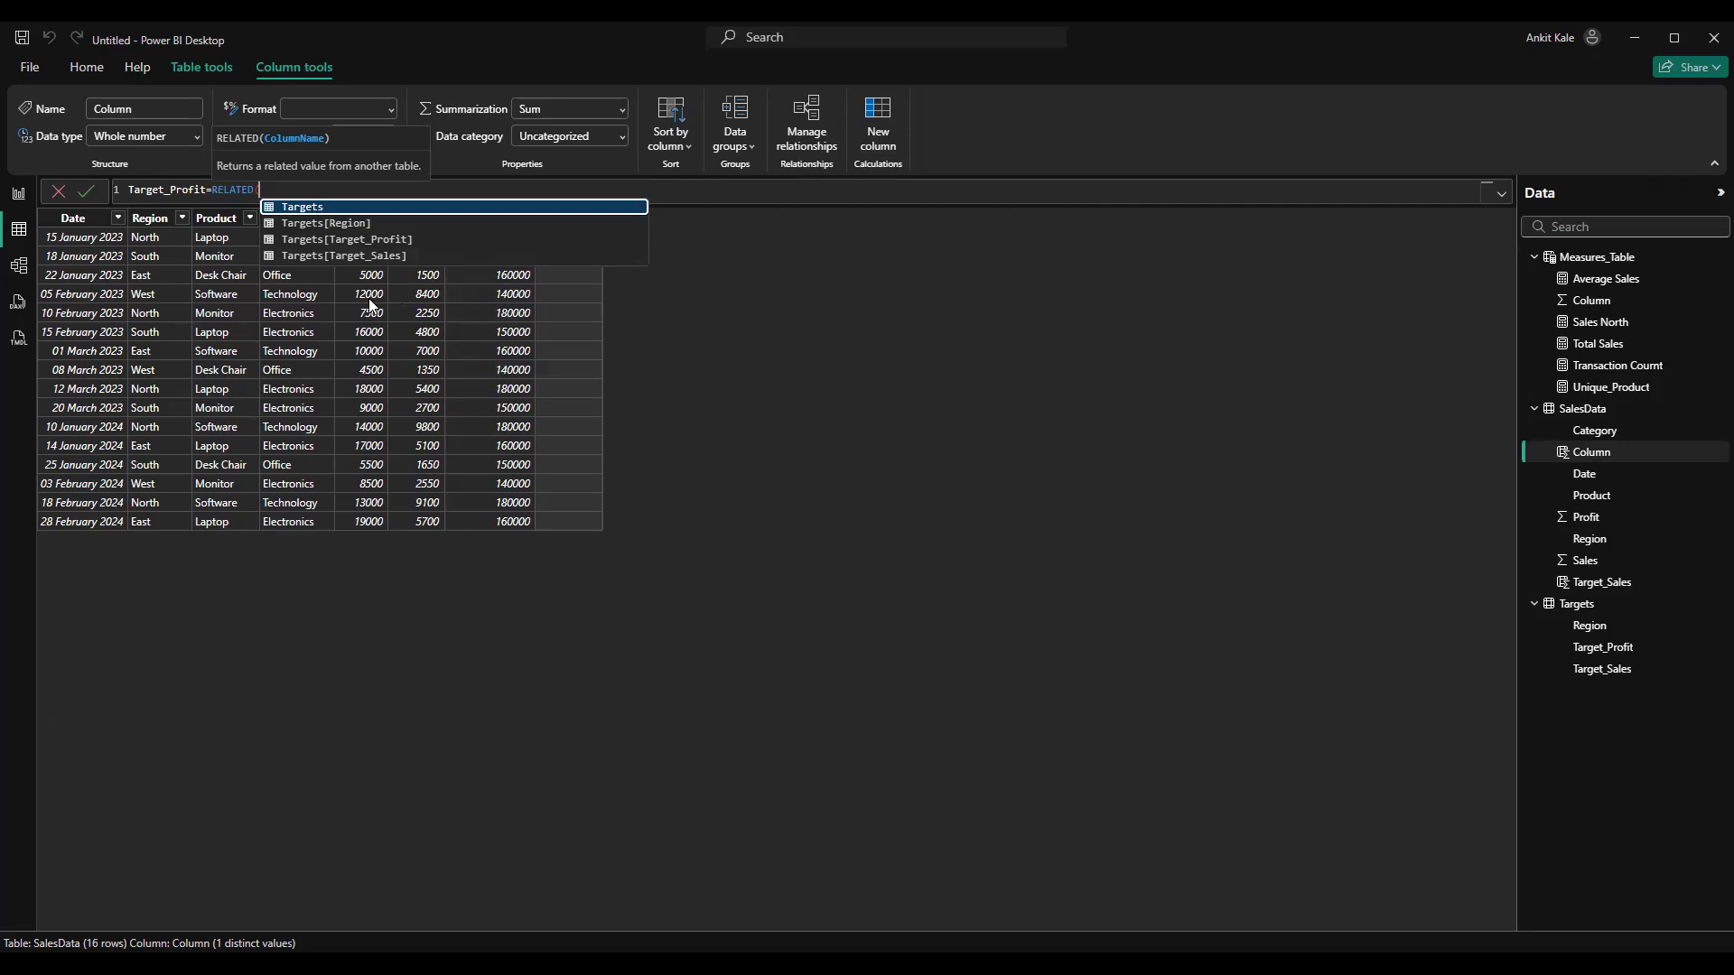
click(422, 241)
text())
key(Return)
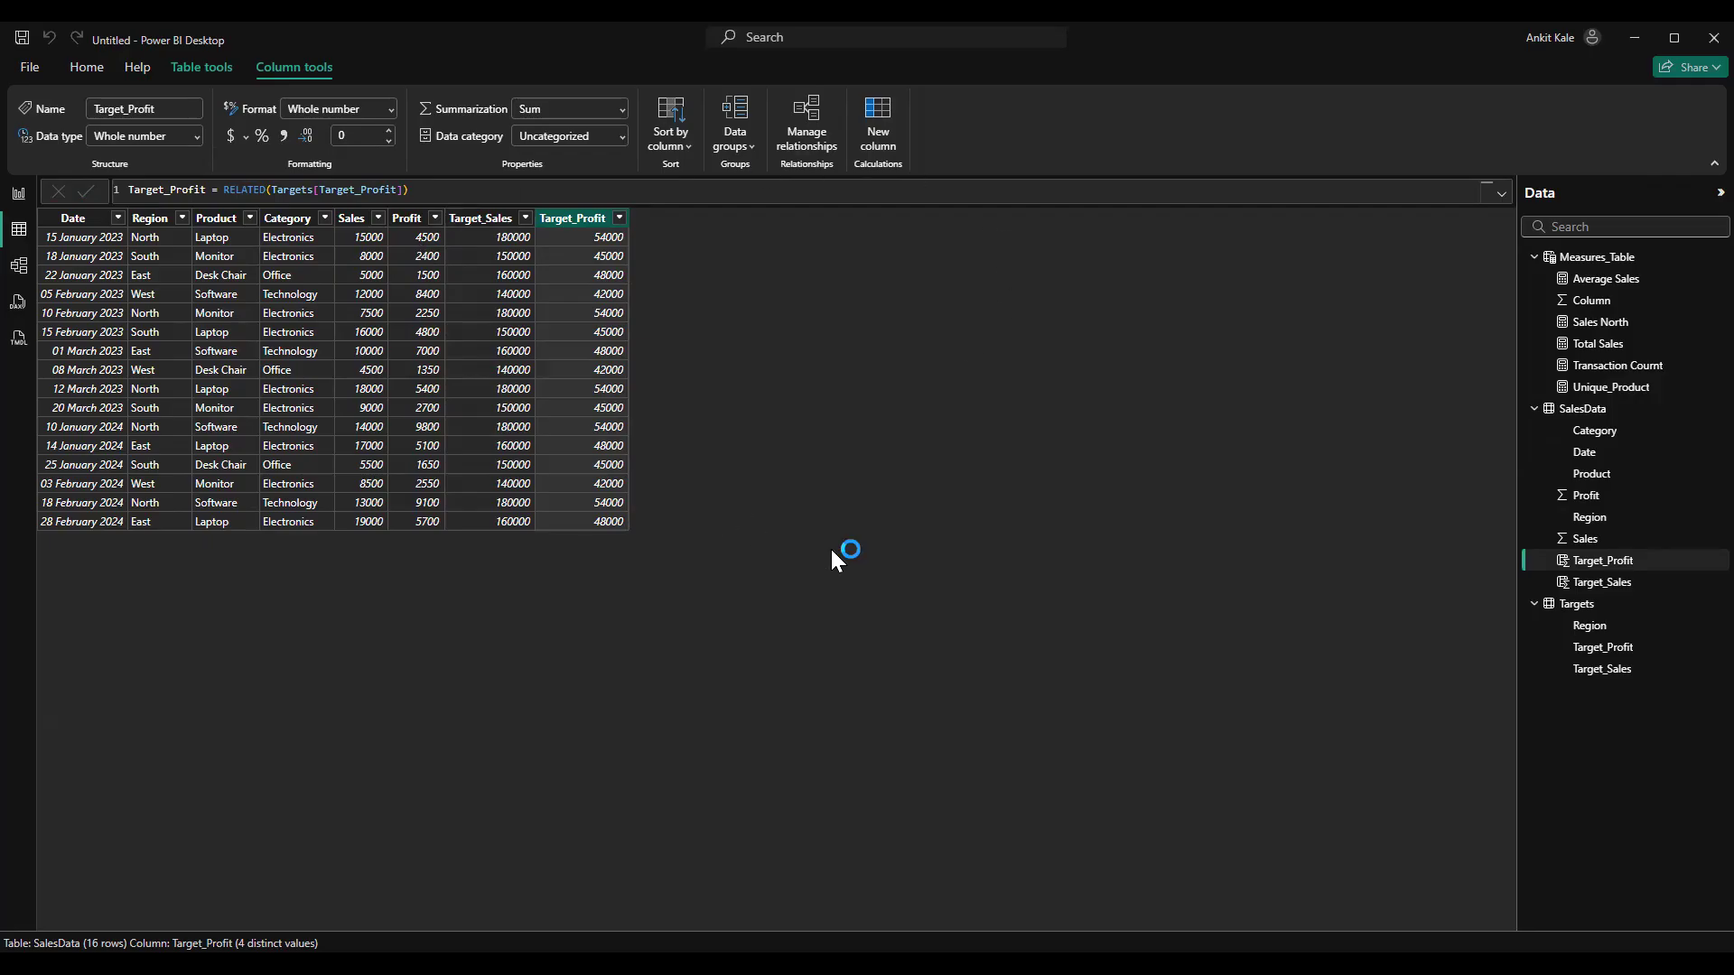
Review the table relationships in the model, the SalesData rows and the cards on the report page
click(19, 265)
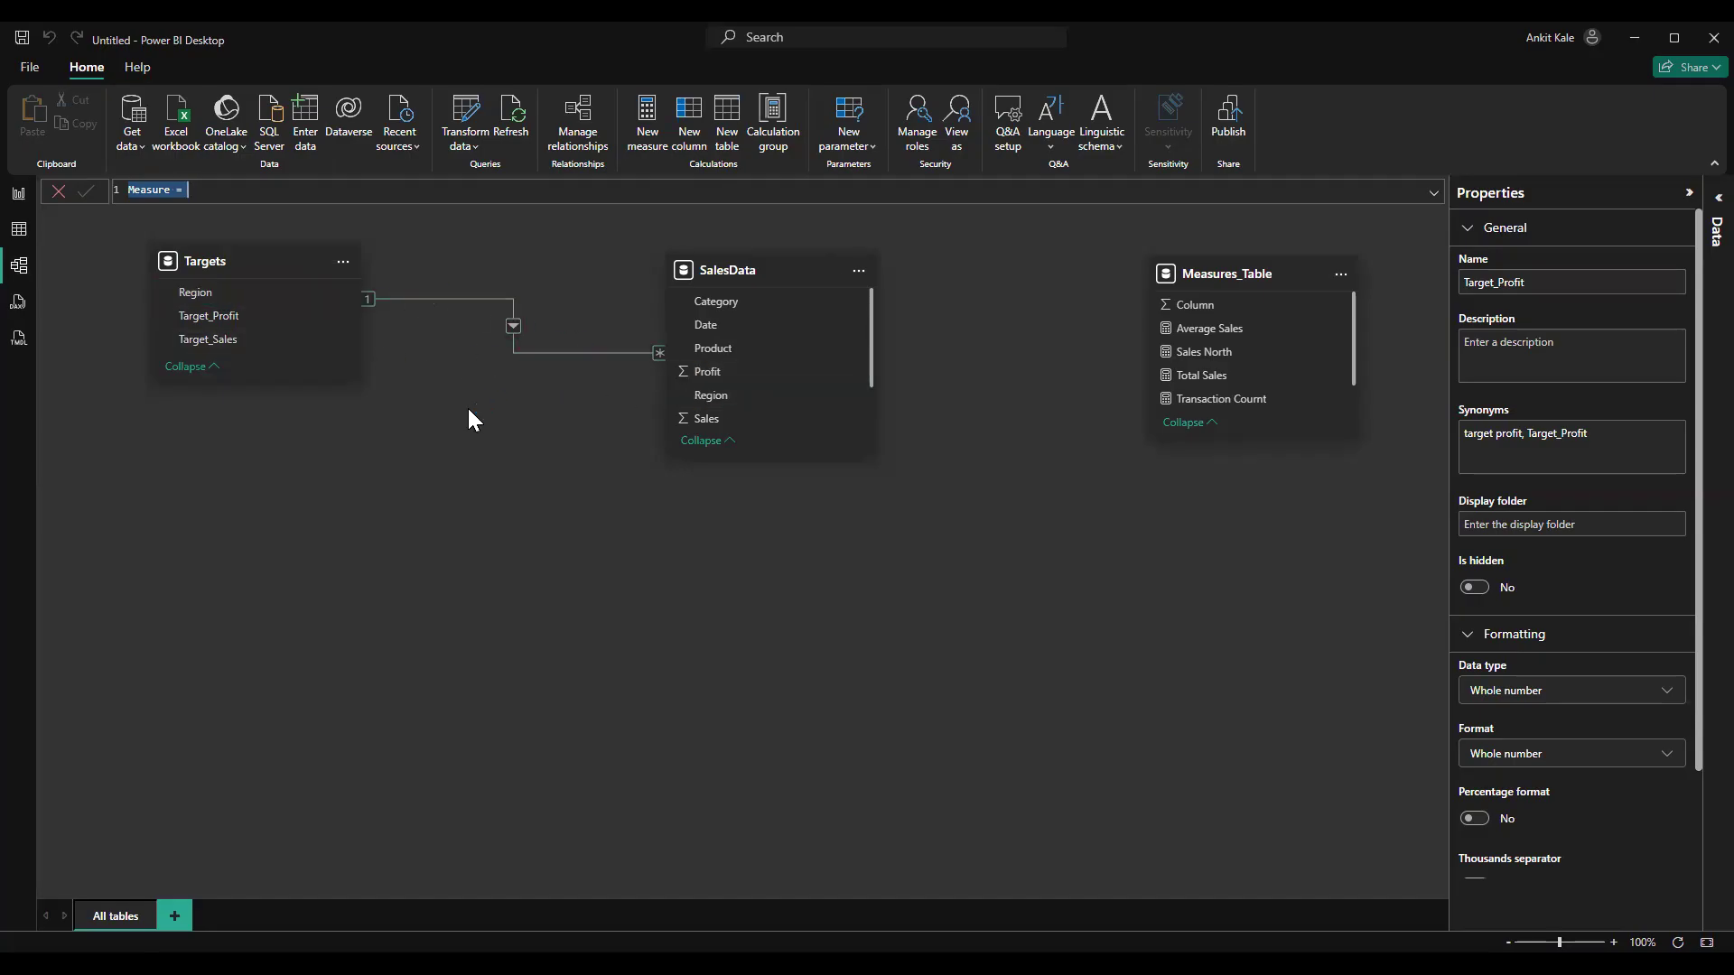
click(19, 192)
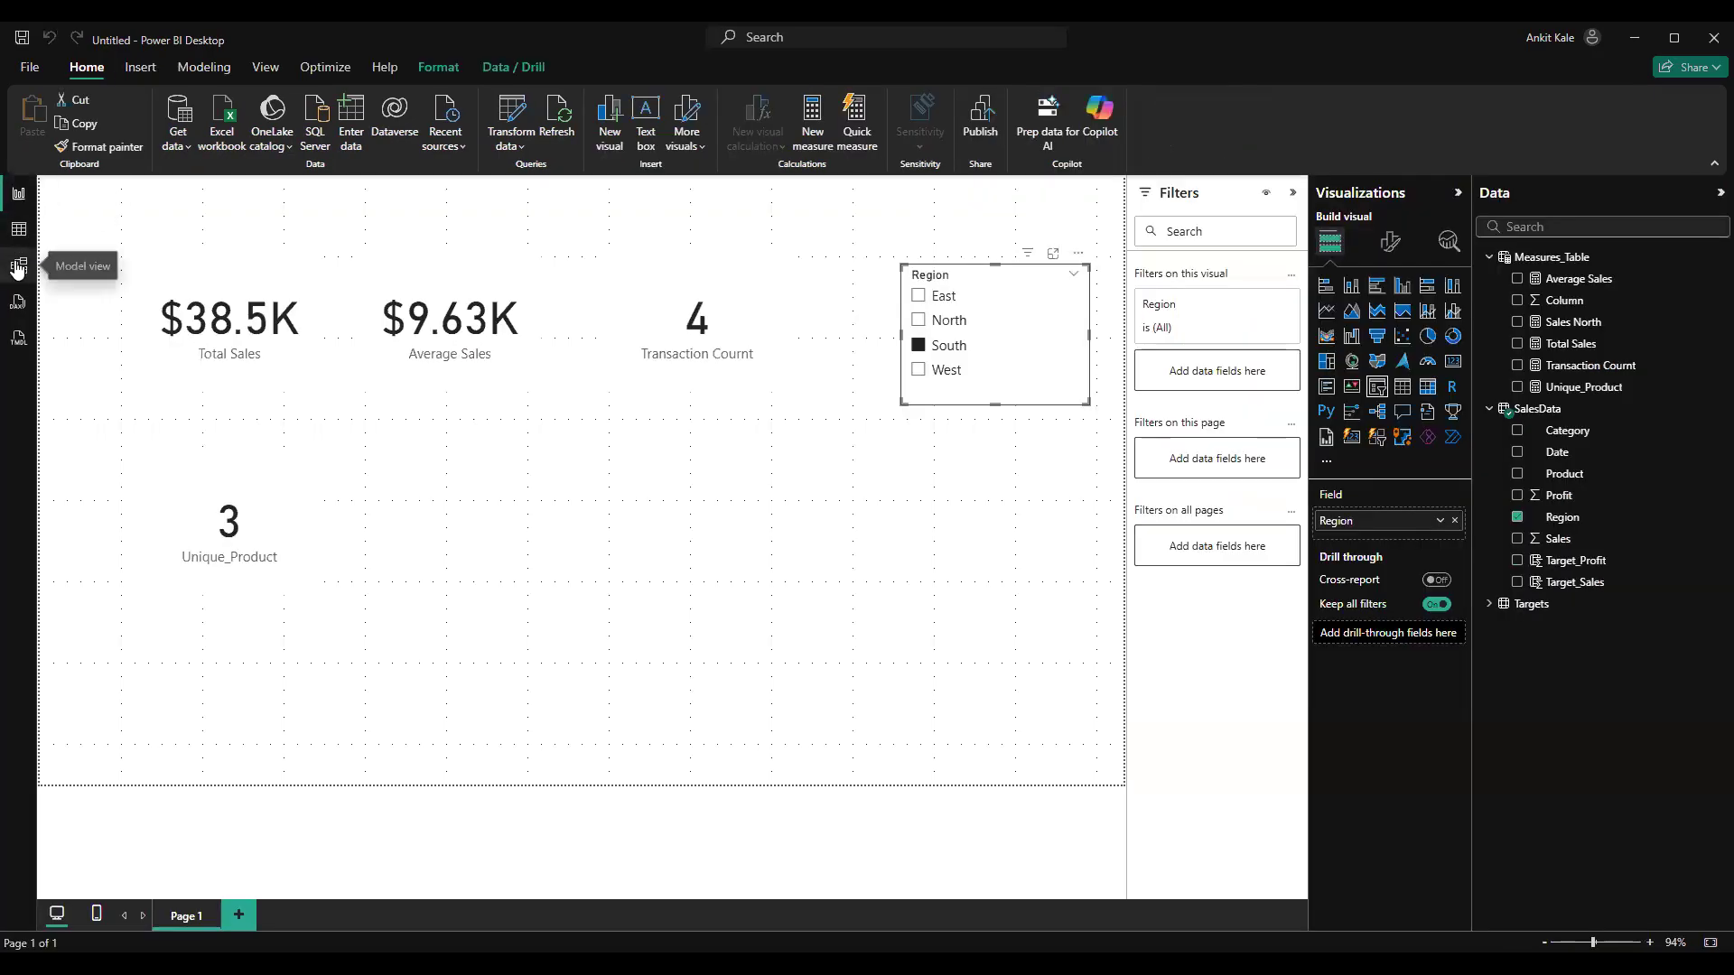
click(18, 267)
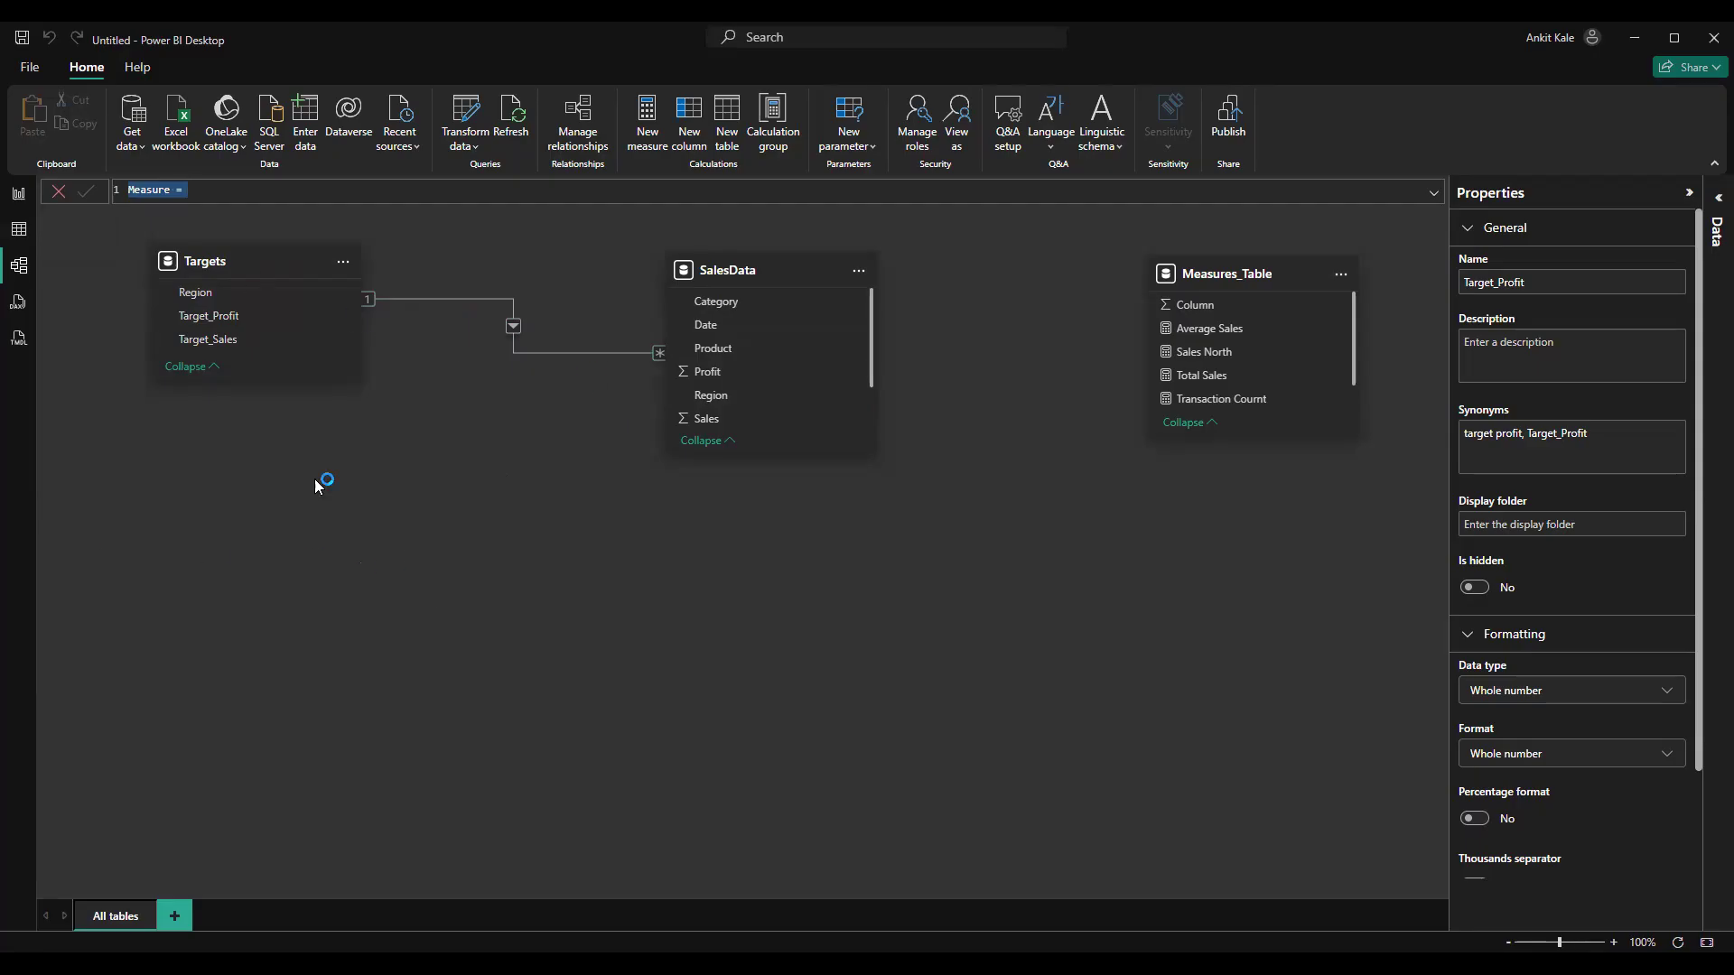
click(15, 201)
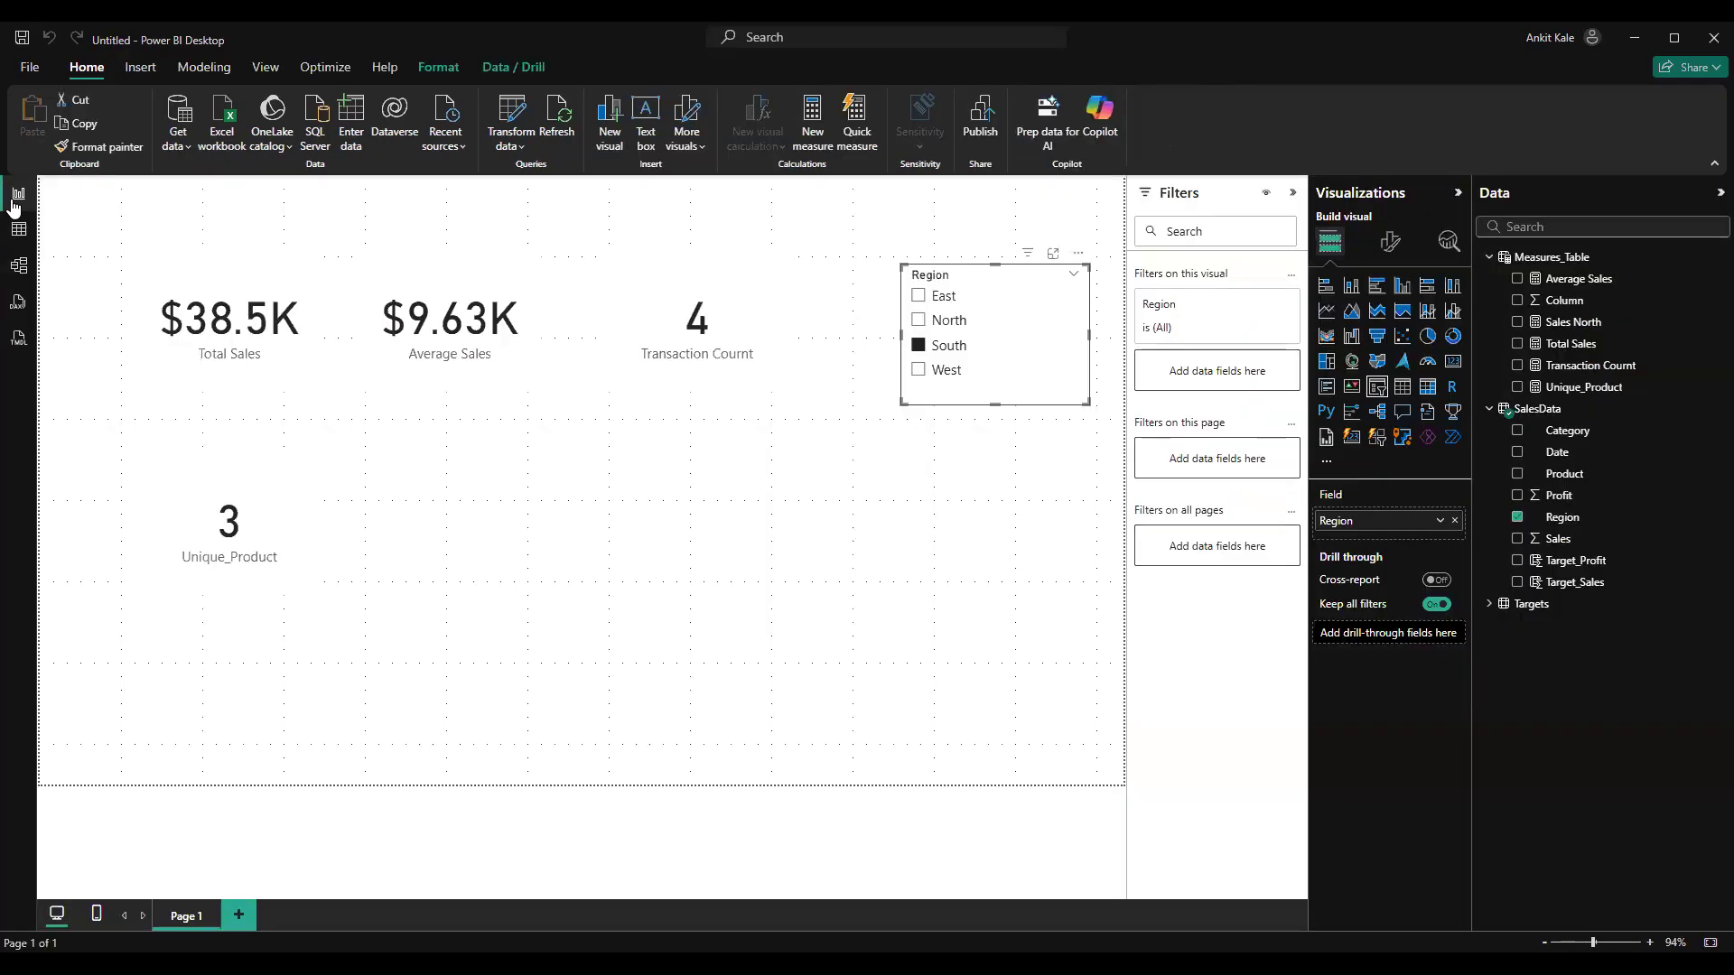
click(18, 229)
click(19, 200)
Re-enter the Sales column reference in the Total Sales measure so its formula reads SUM(SalesData[Sales])
click(19, 231)
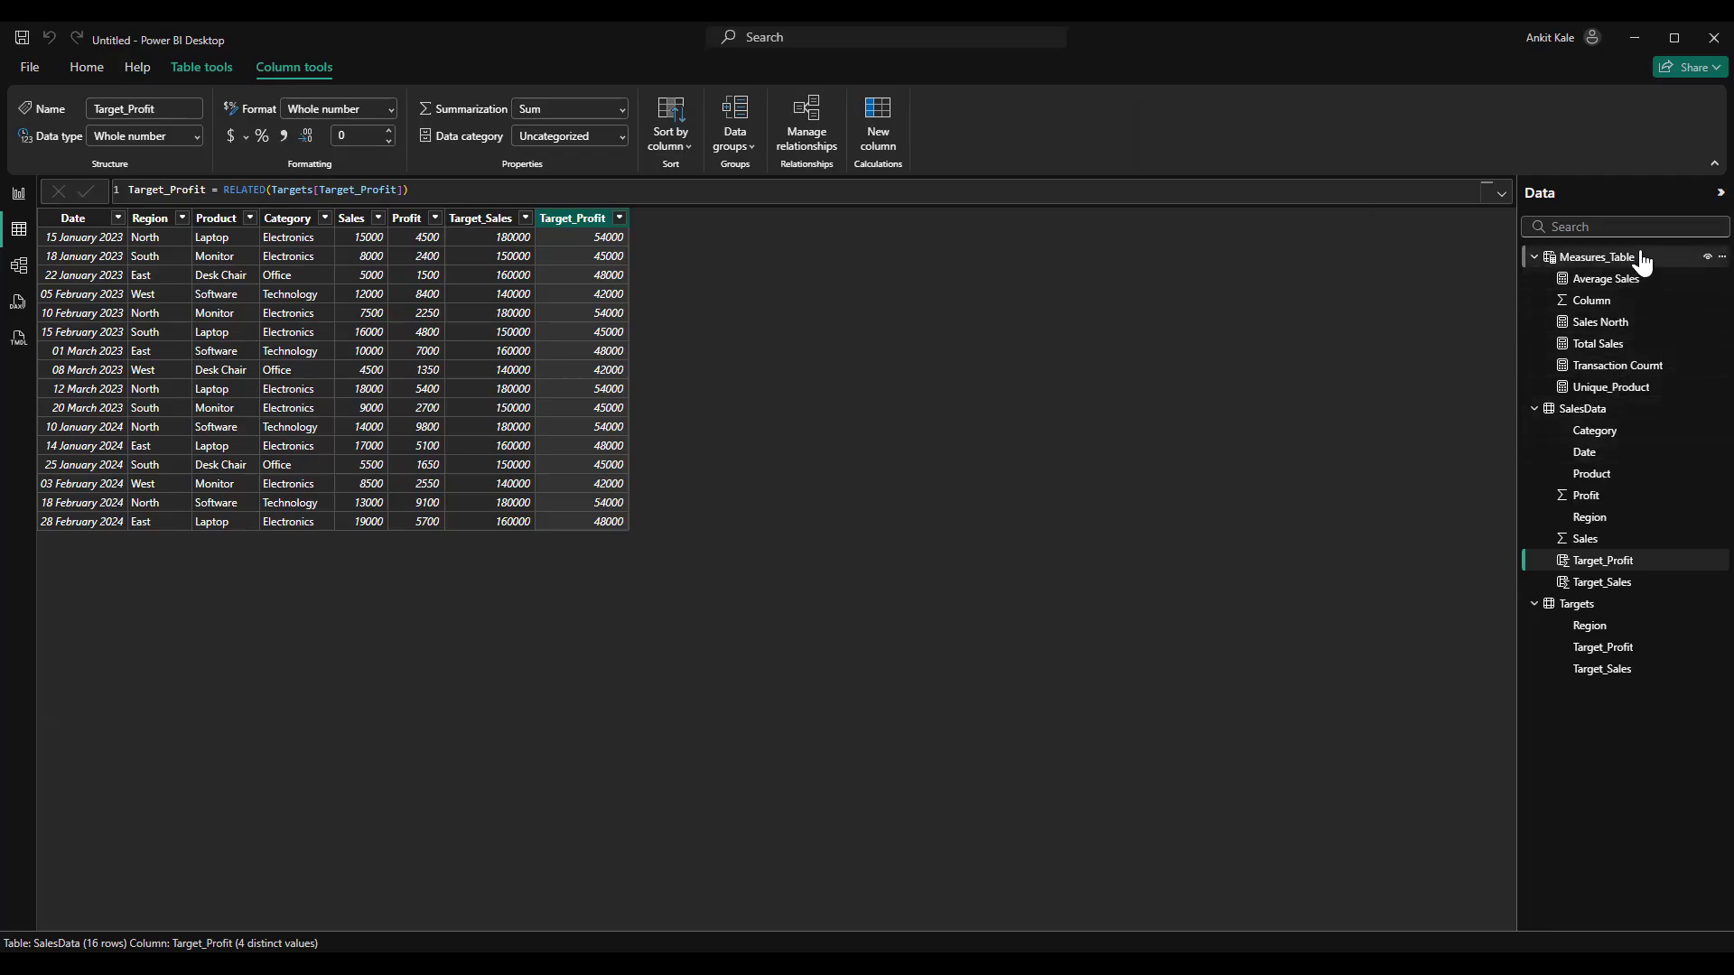
click(1636, 345)
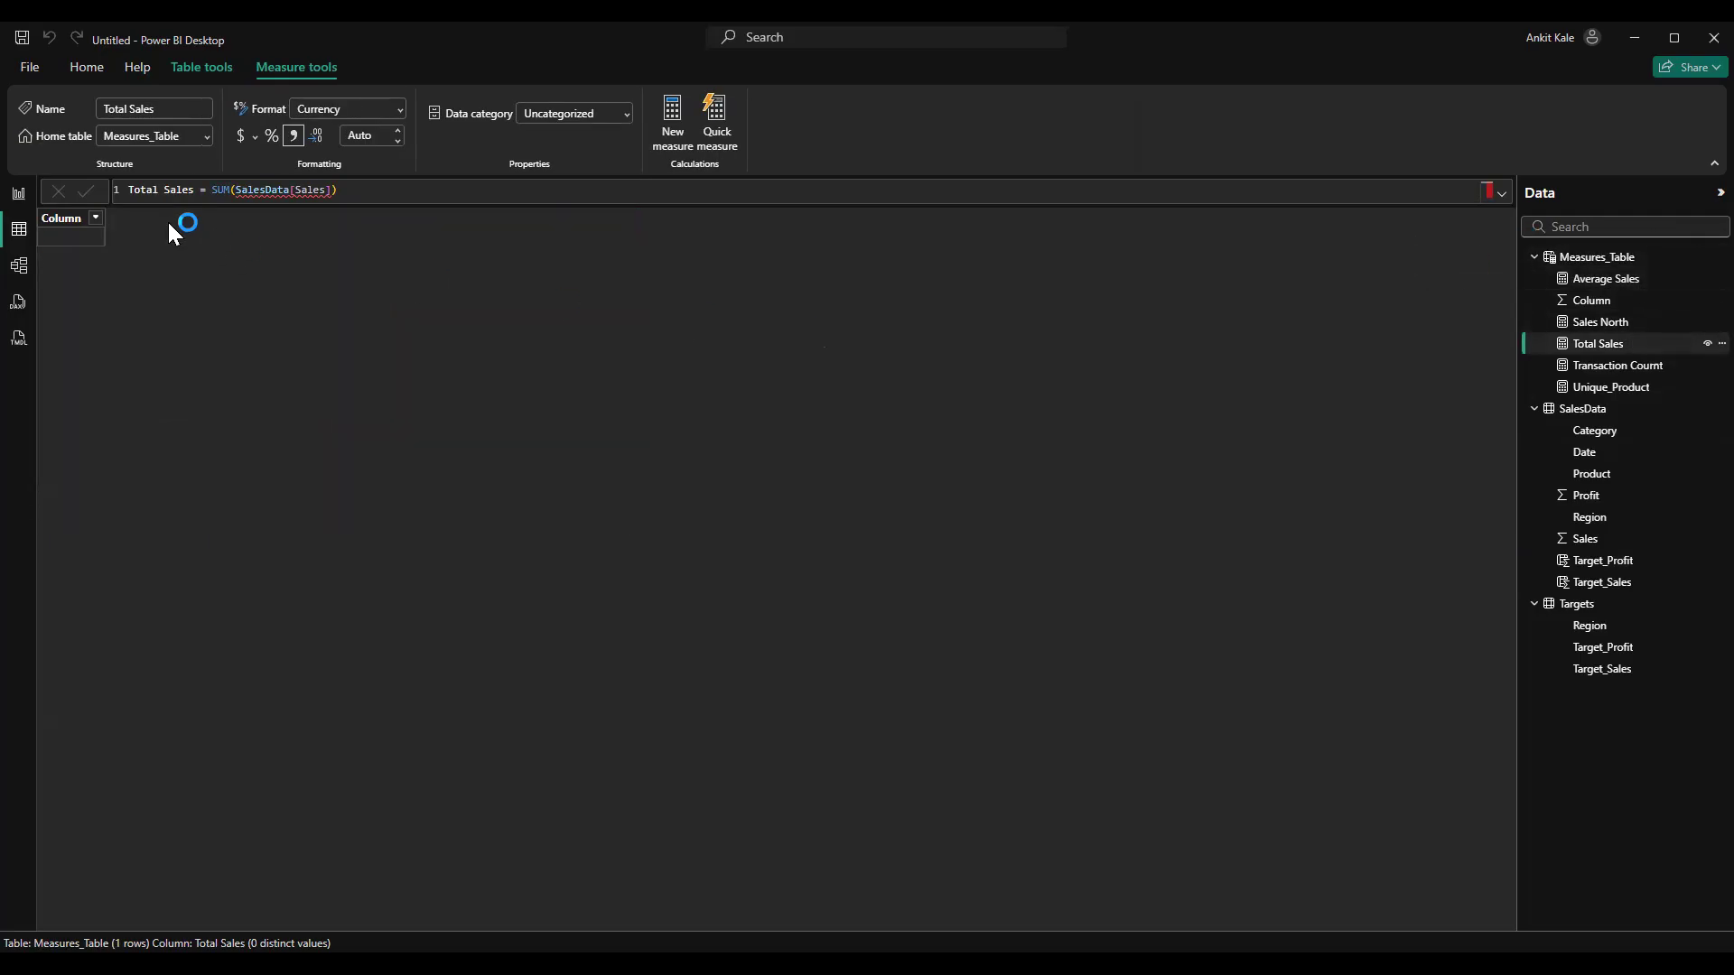
click(349, 190)
key(BackSpace)
key(BackSpace)
key(BackSpace)
key(BackSpace)
key(BackSpace)
key(BackSpace)
text(a)
key(BackSpace)
key(BackSpace)
key(BackSpace)
key(BackSpace)
key(BackSpace)
key(BackSpace)
key(BackSpace)
key(BackSpace)
key(BackSpace)
key(BackSpace)
key(BackSpace)
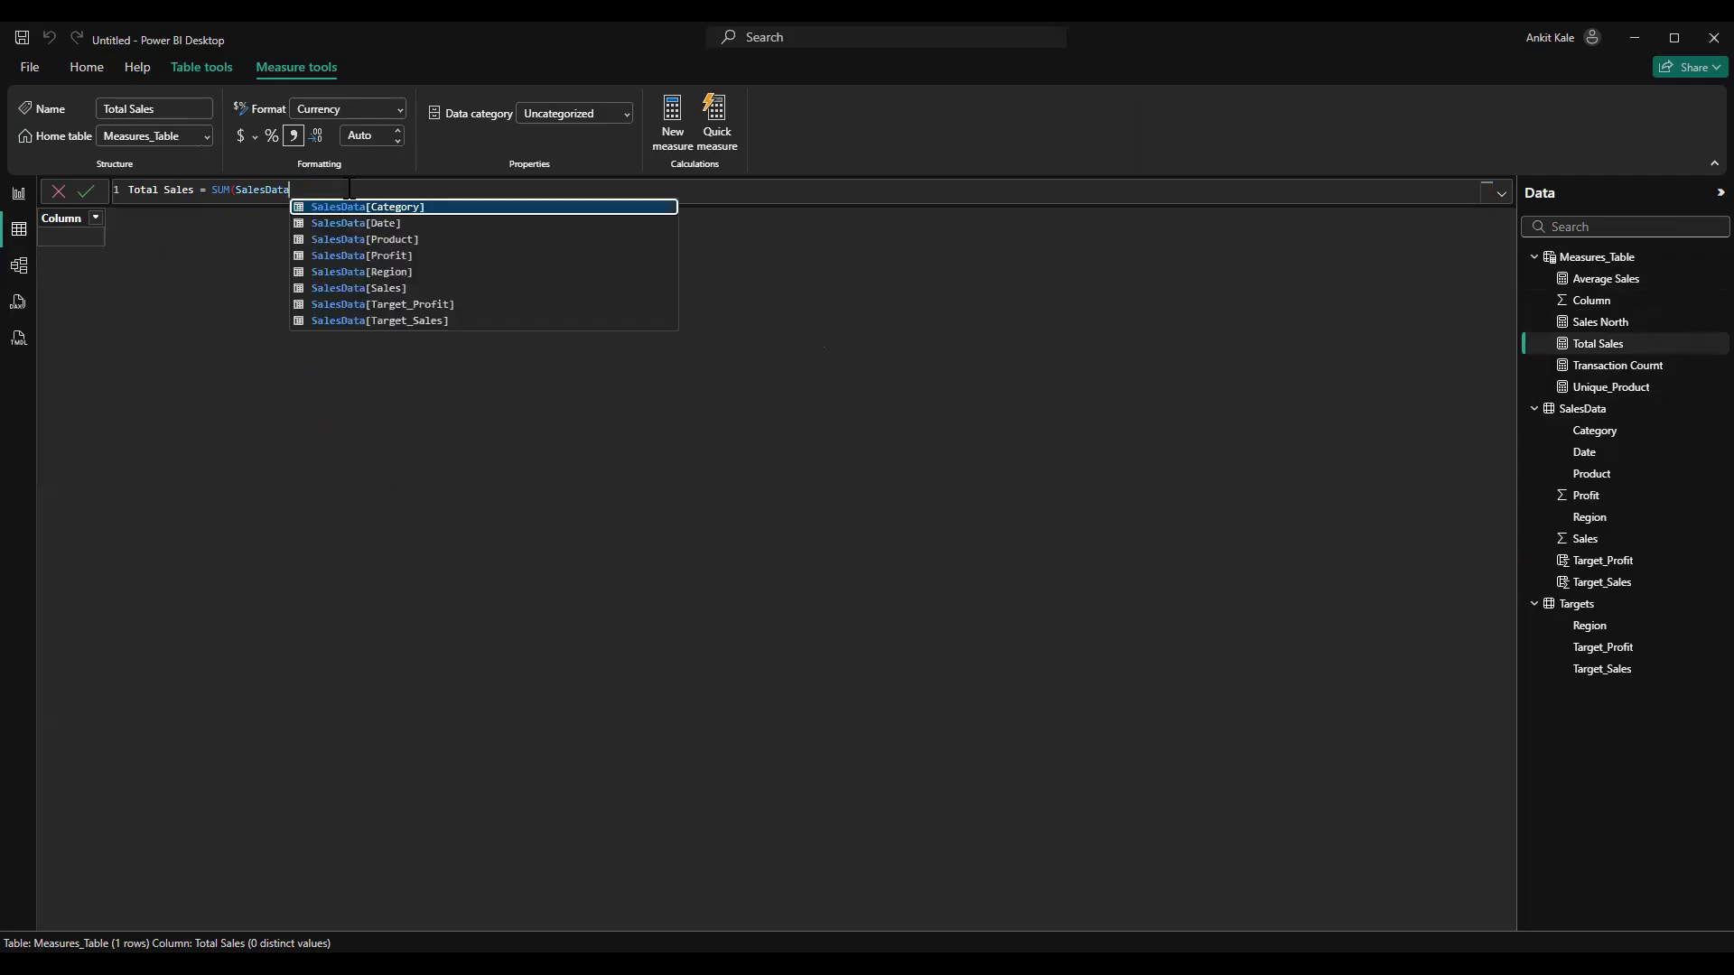
key(Down)
key(Down)
key(Down)
key(Down)
key(Down)
key(Down)
key(Down)
key(Up)
key(Tab)
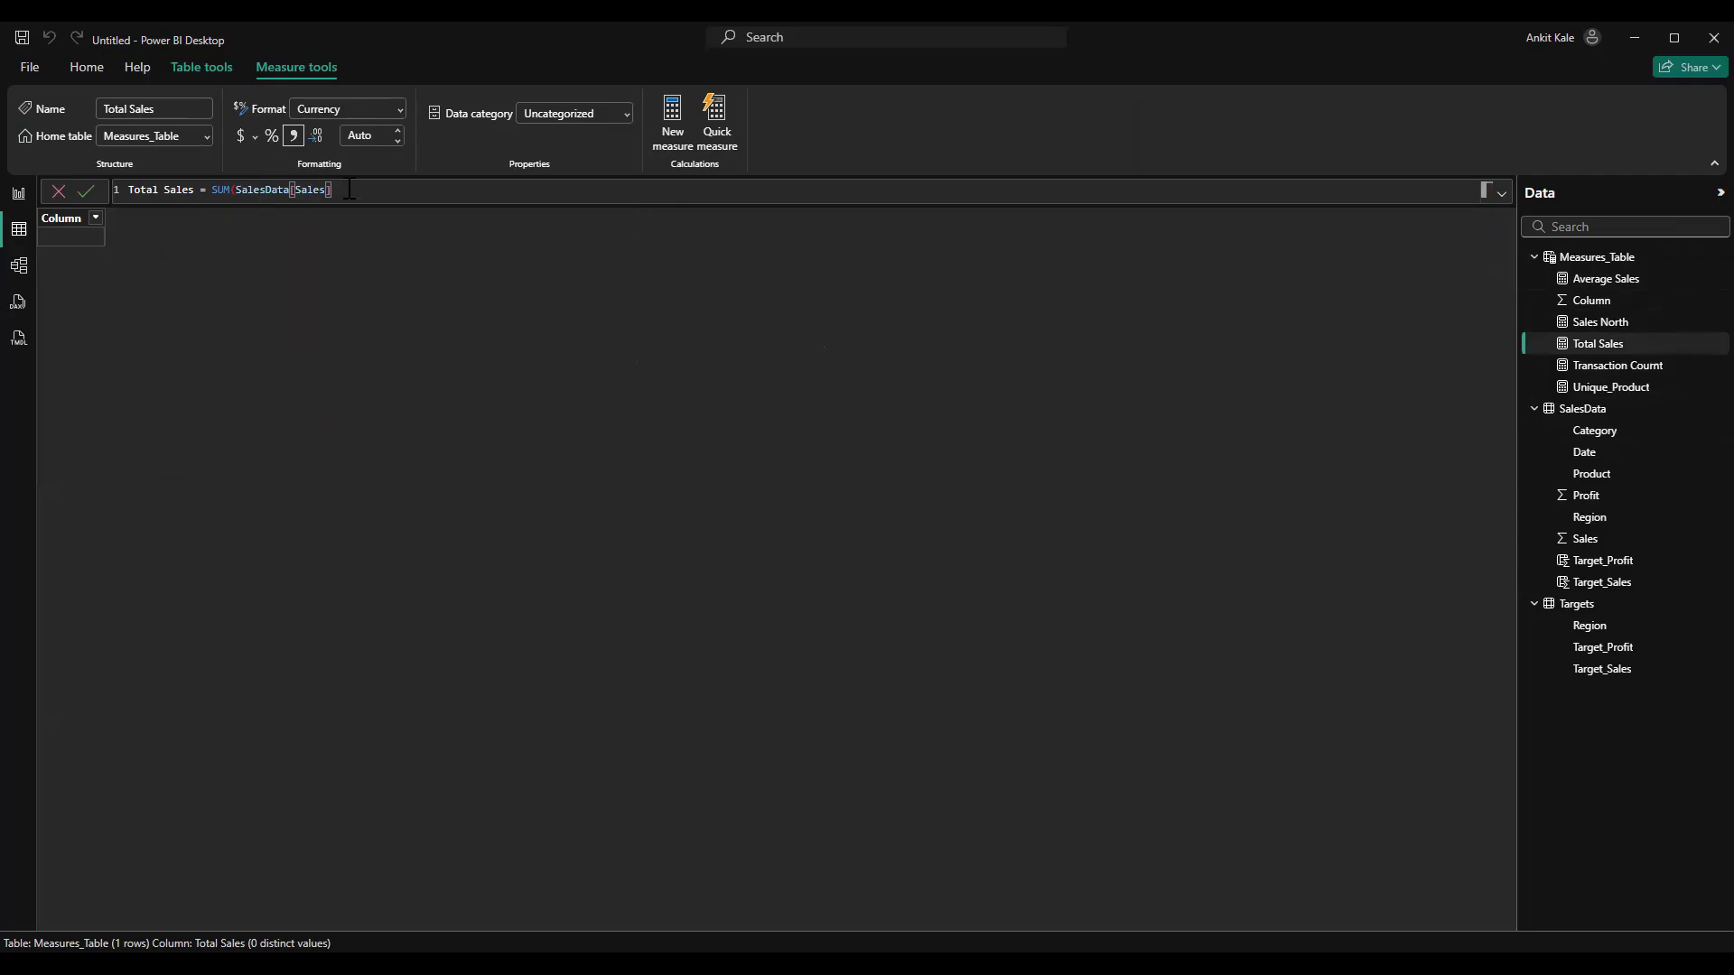
text())
key(Return)
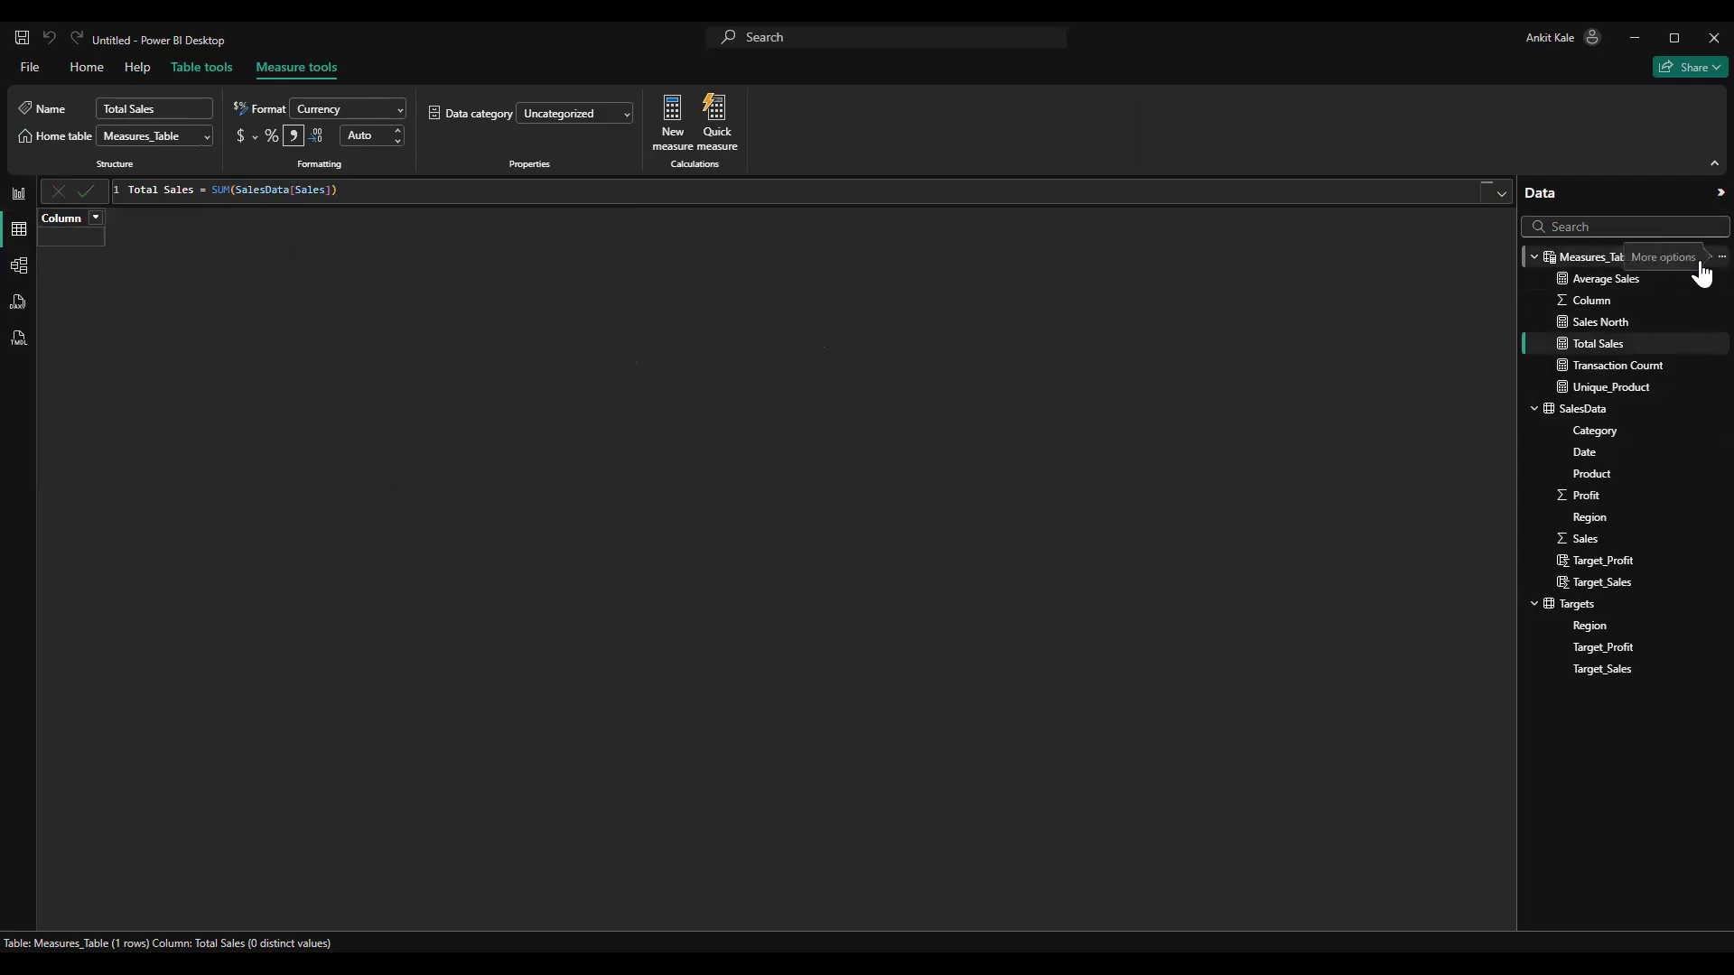
Create a measure in Measures_Table with the formula Total_Profit = SUM(SalesData[Profit])
click(1718, 257)
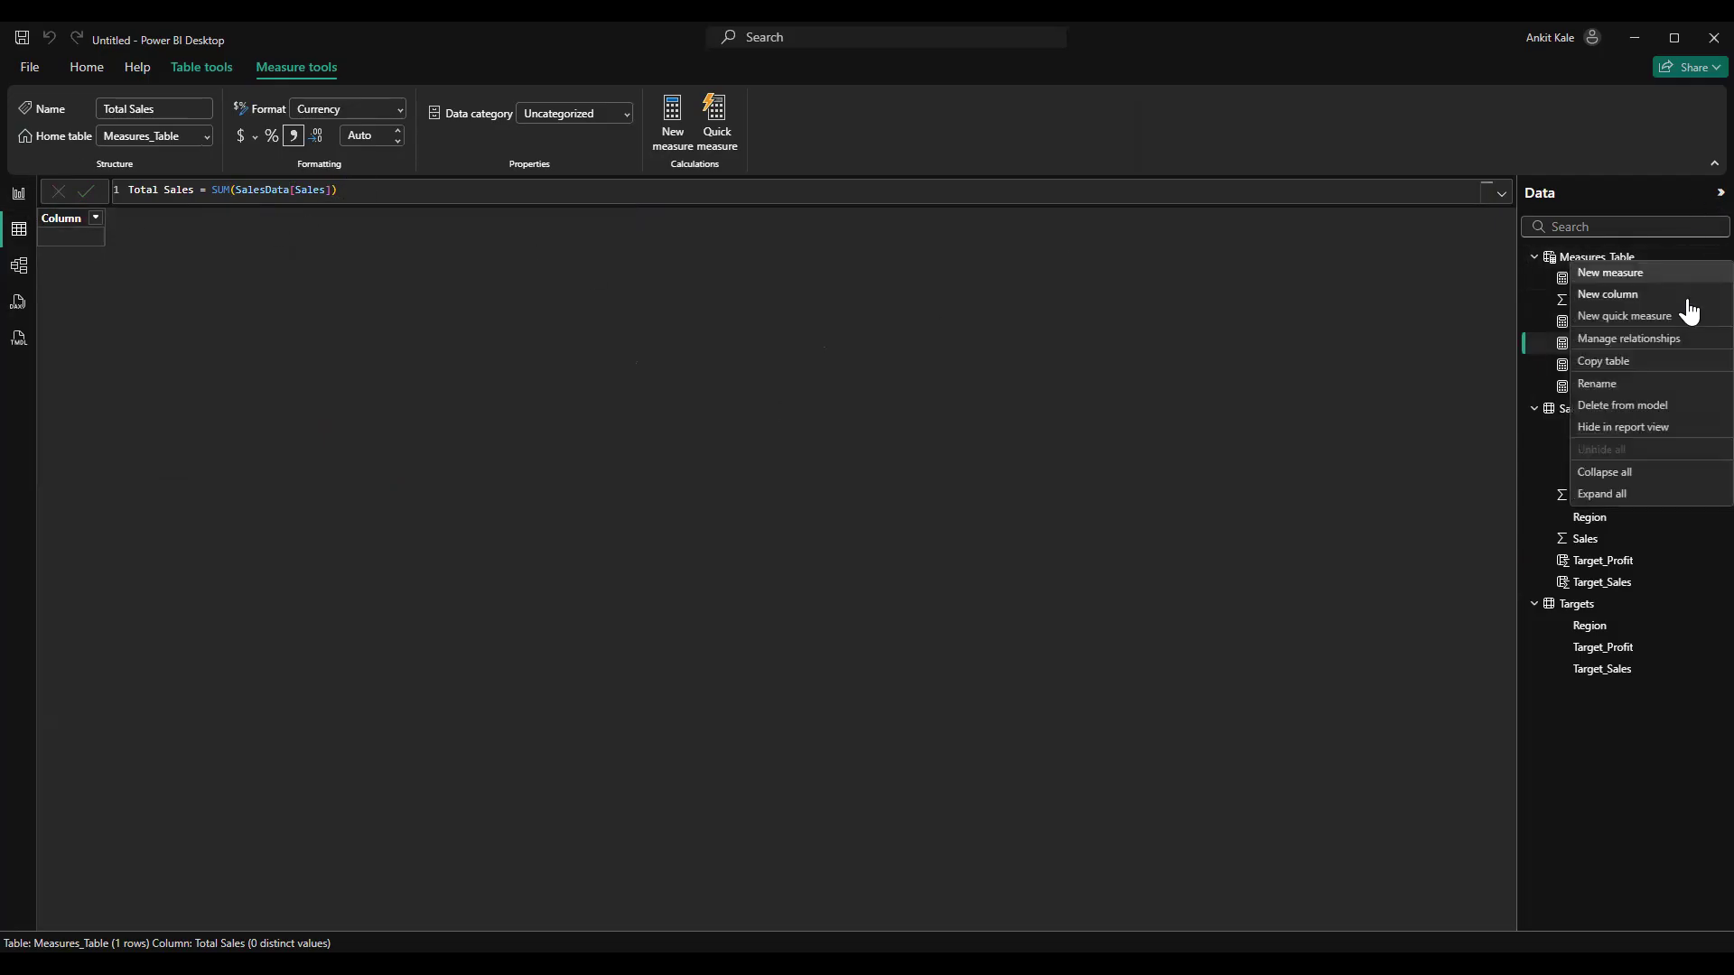
click(1628, 282)
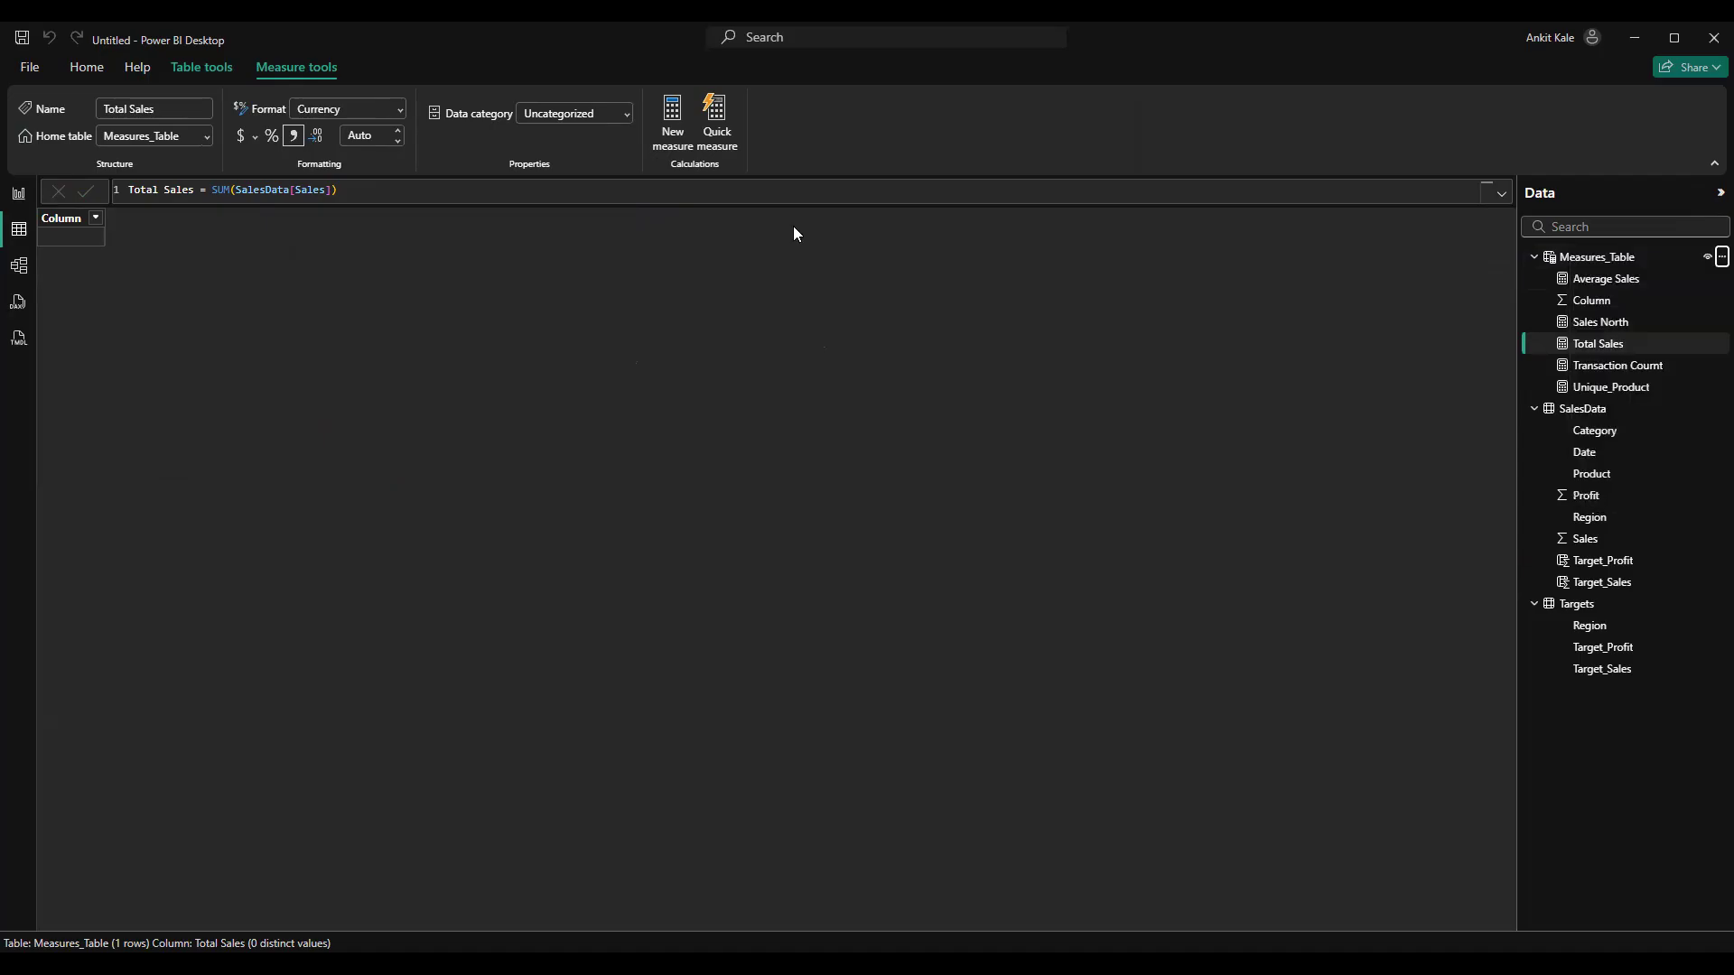
text(Totoal)
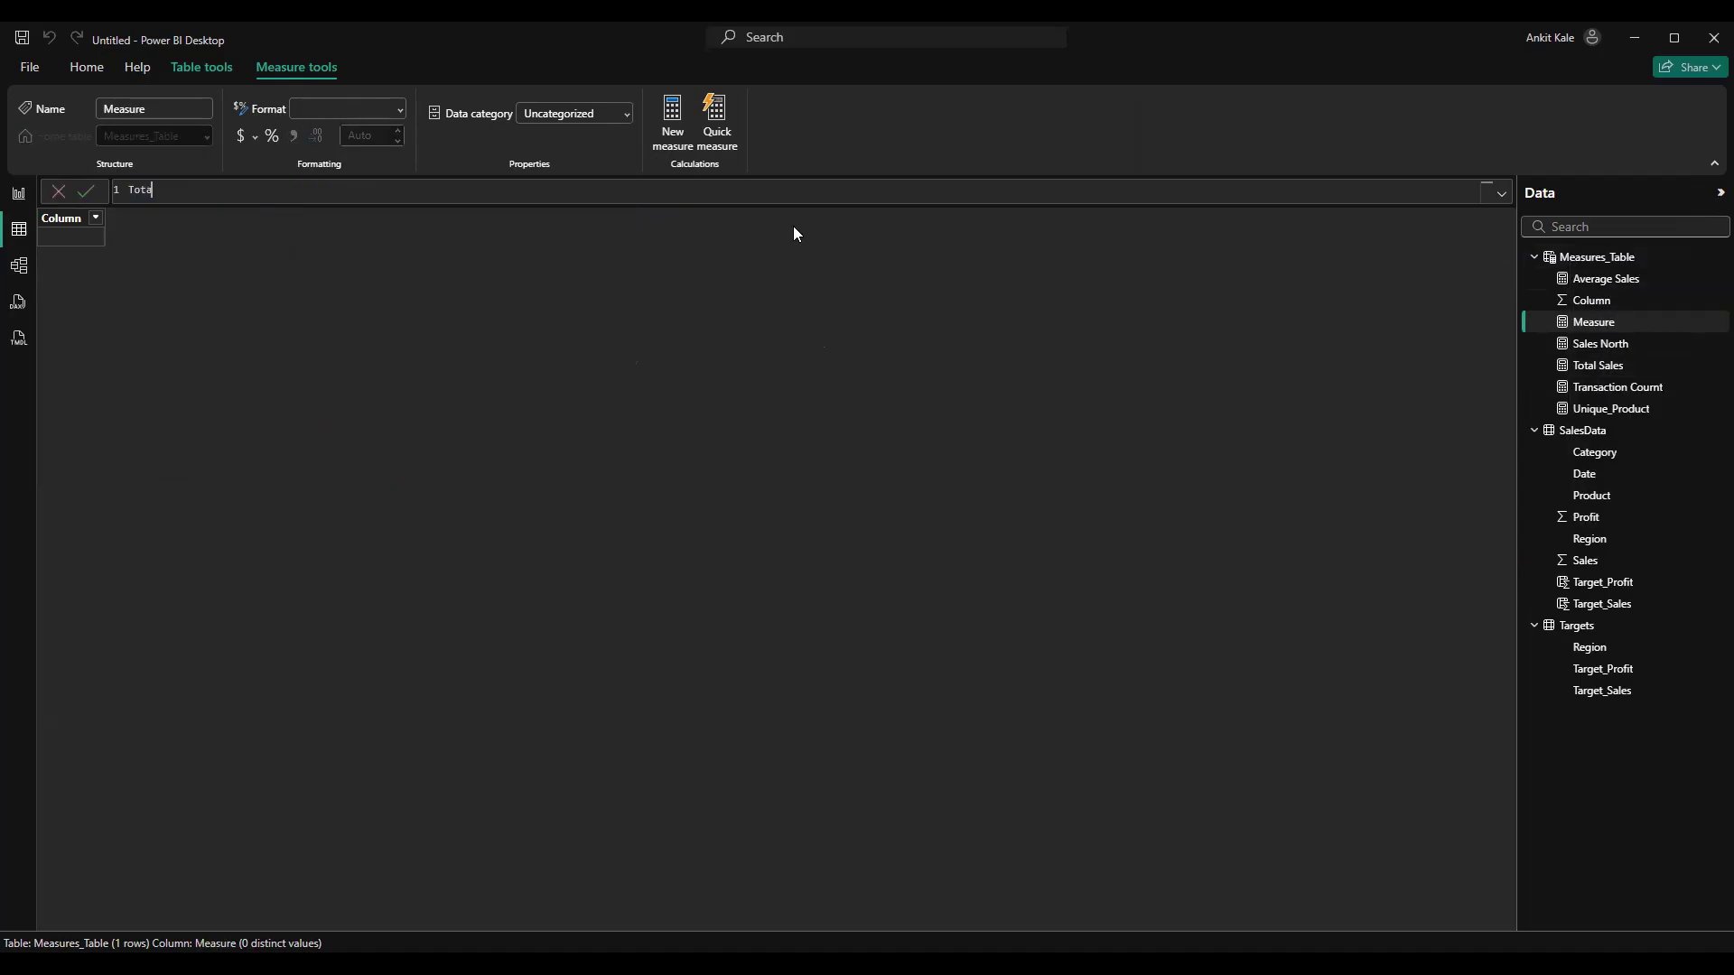
key(BackSpace)
key(BackSpace)
key(BackSpace)
text(al)
text(_Profit)
text(y)
key(BackSpace)
text(t=SUM()
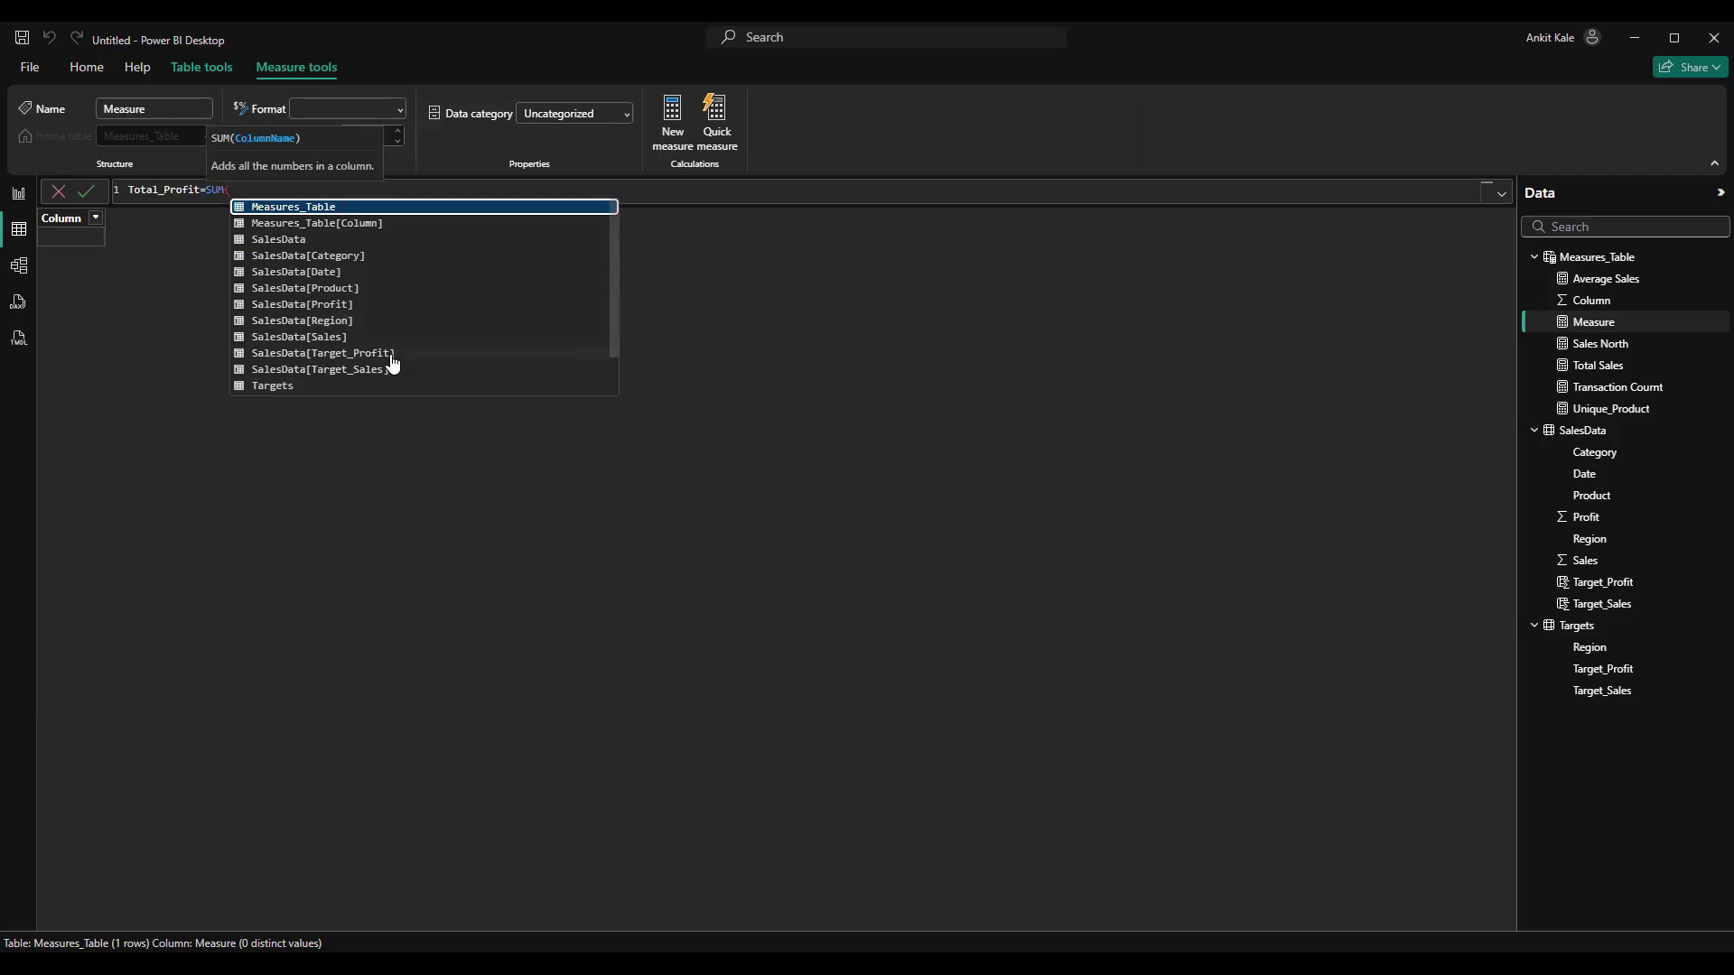
click(355, 305)
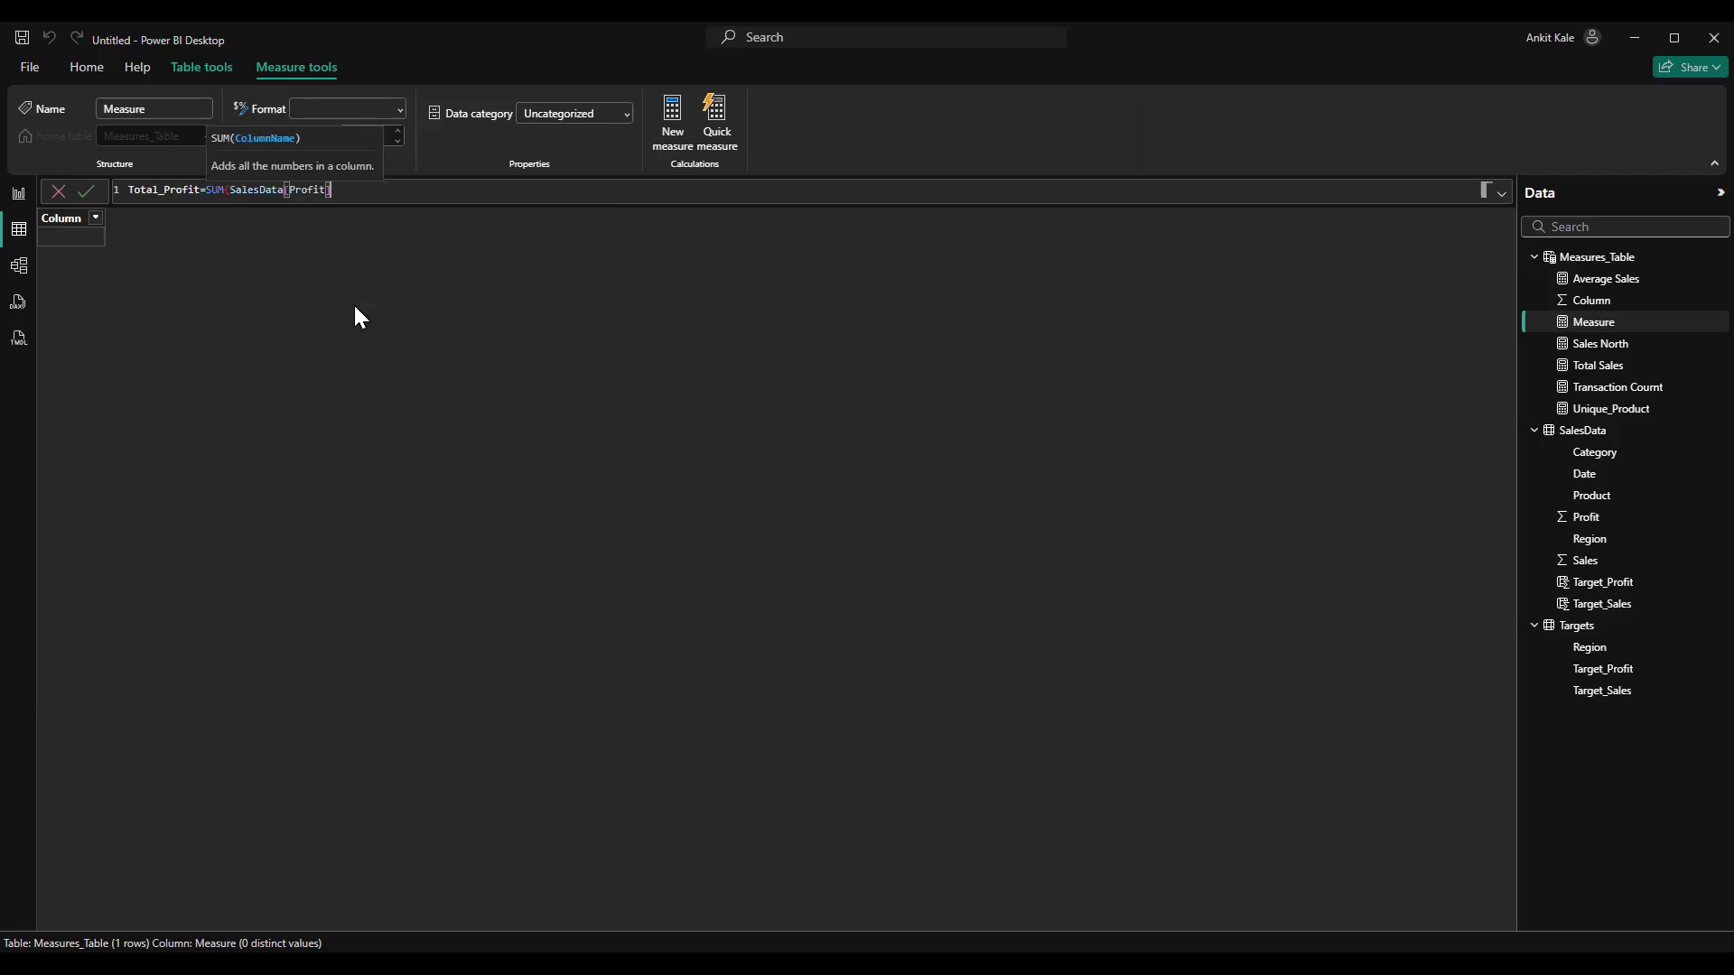
text())
key(Return)
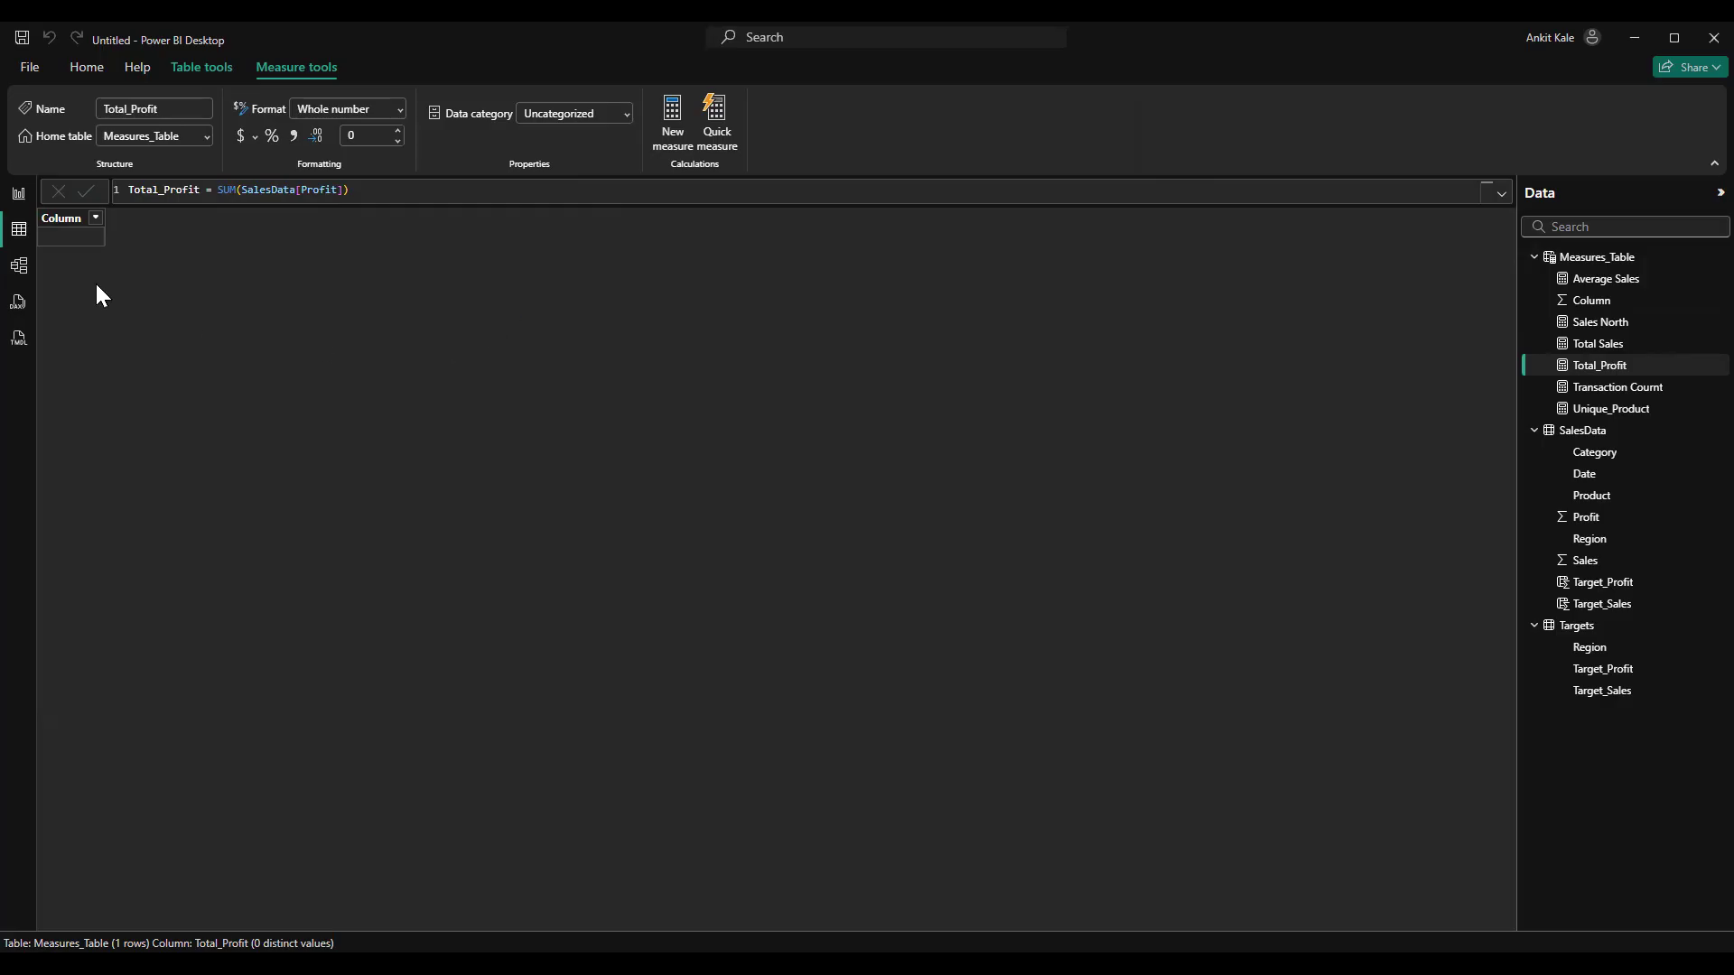
From the report page, draft a new measure in Measures_Table as Profit Margin % = [Total_Profit]/[Total Sales]
click(19, 197)
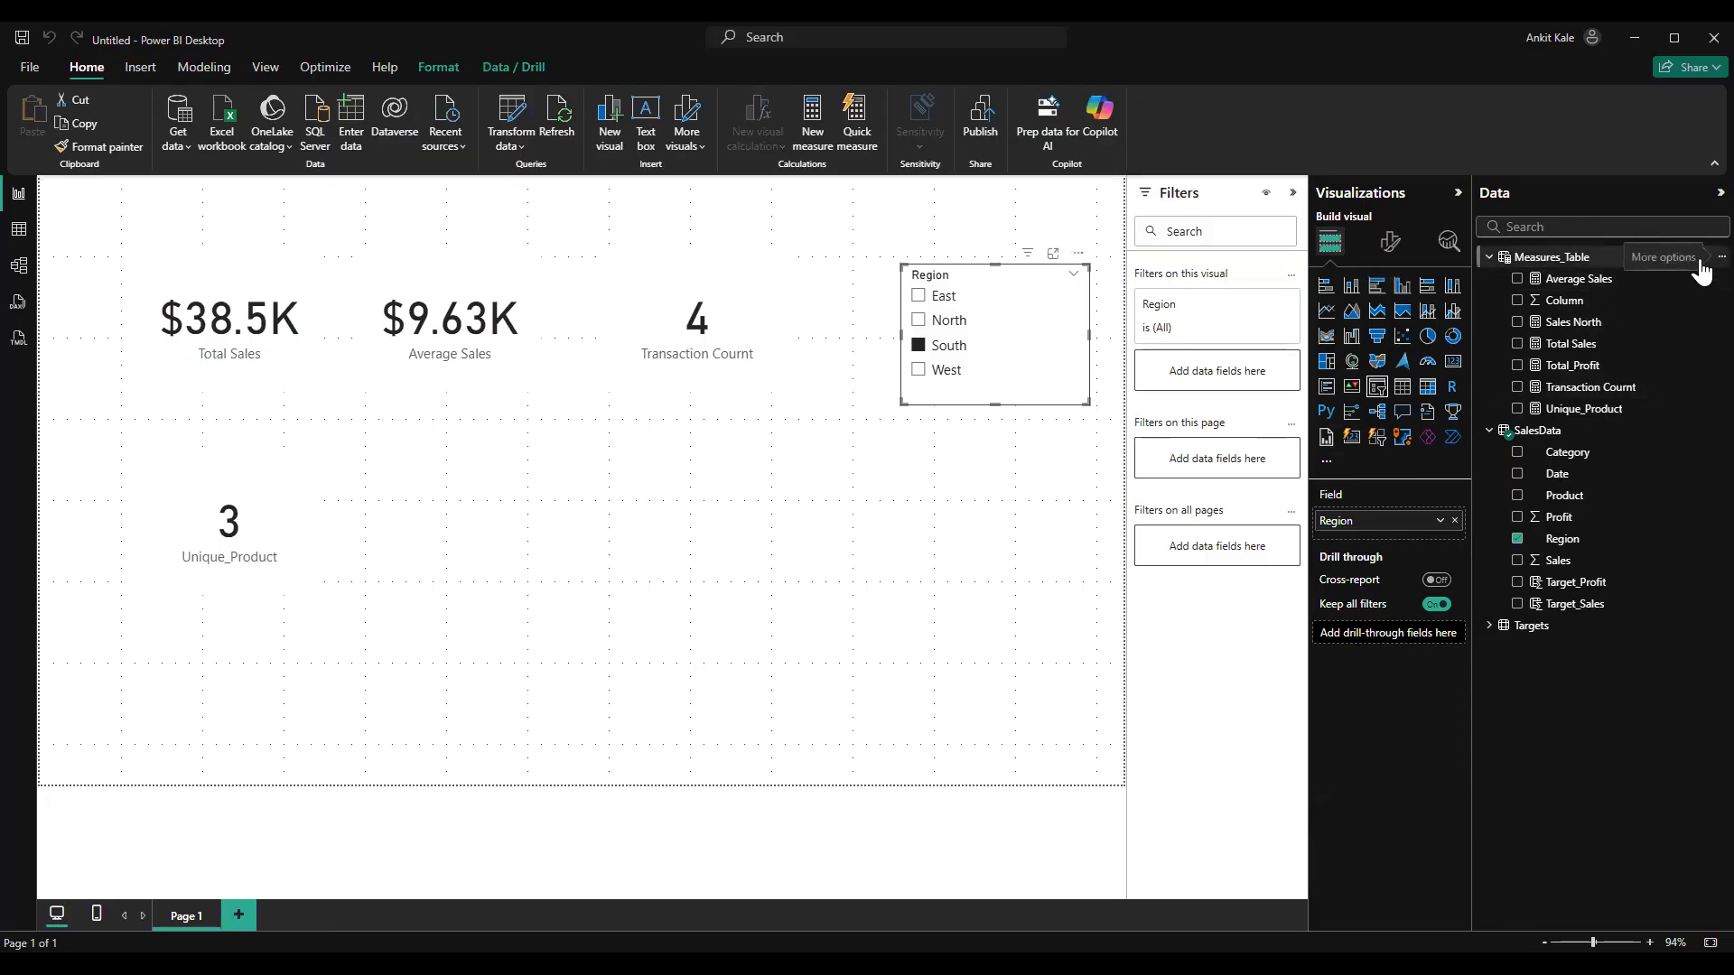
click(1721, 257)
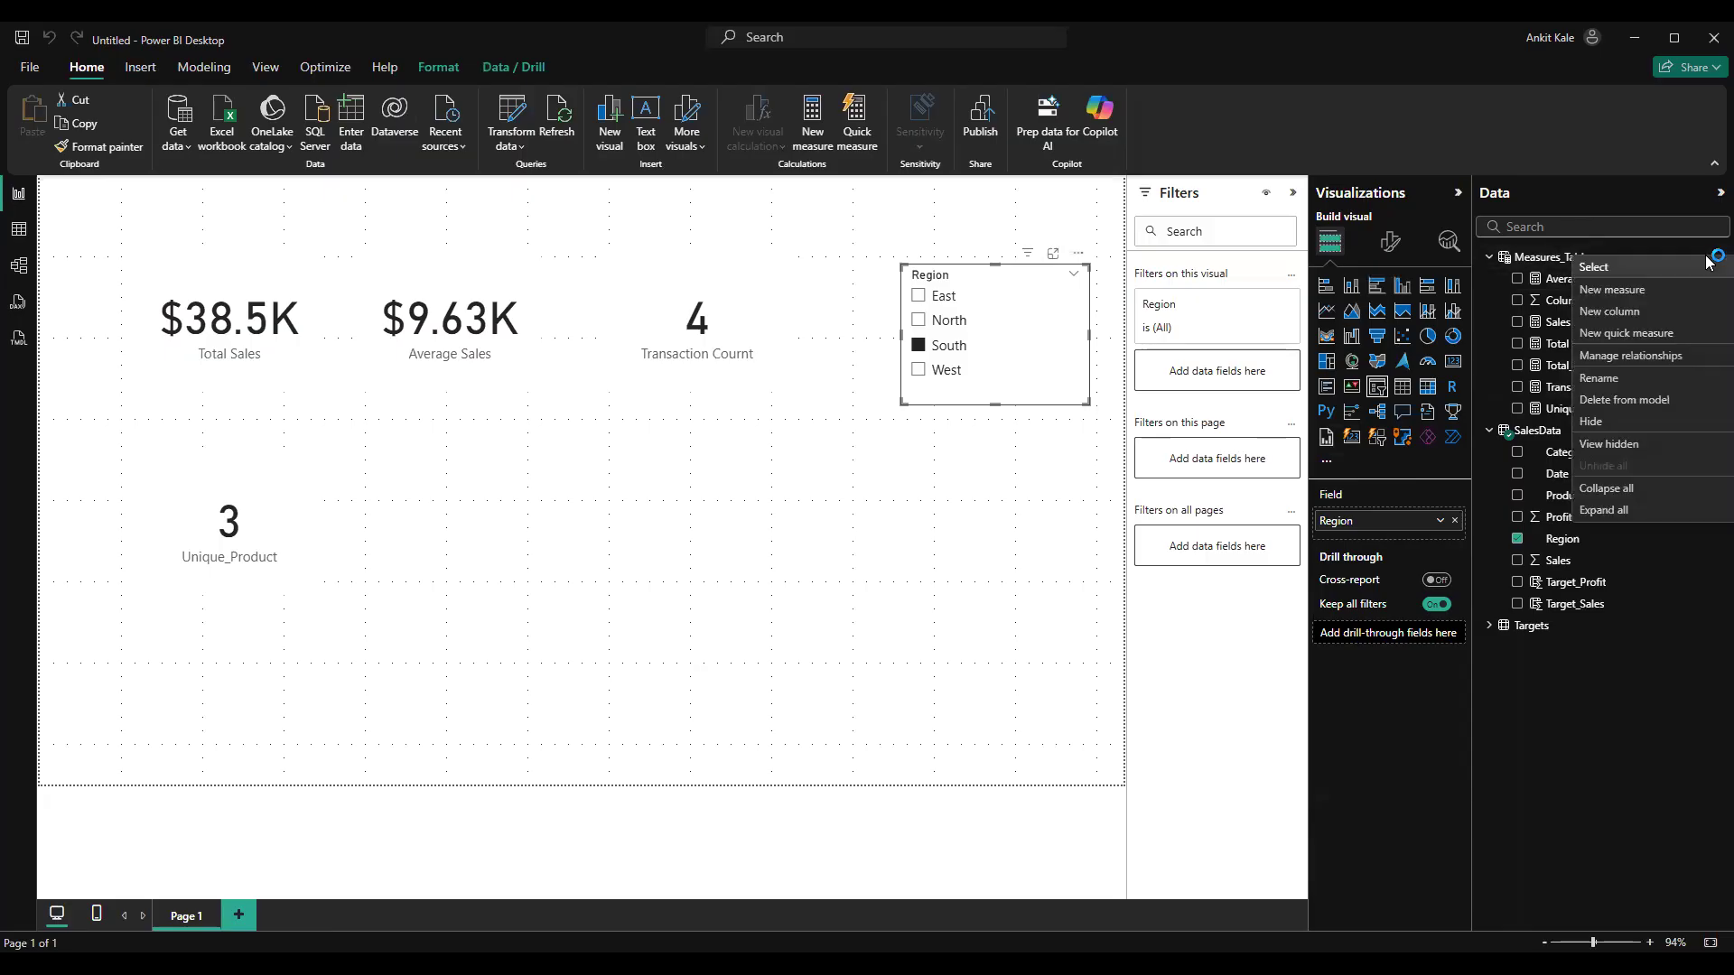
click(1626, 287)
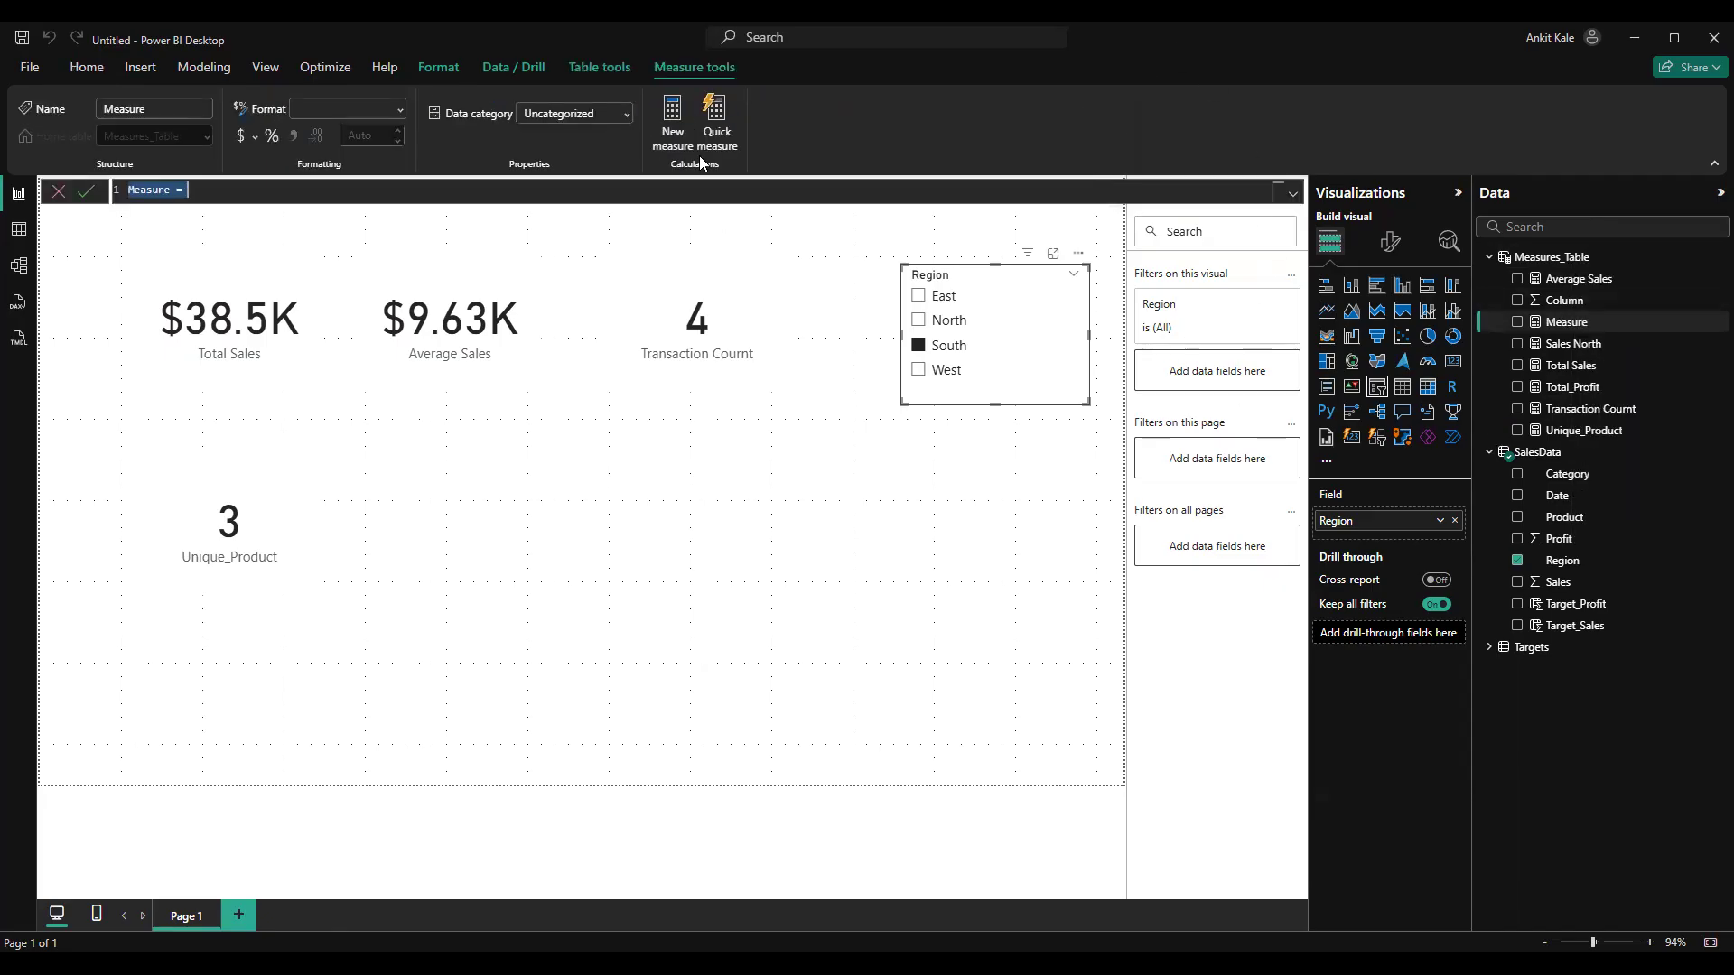
text(Profi)
text(t Margin)
text( %=)
text(dicv)
key(BackSpace)
key(BackSpace)
text(v)
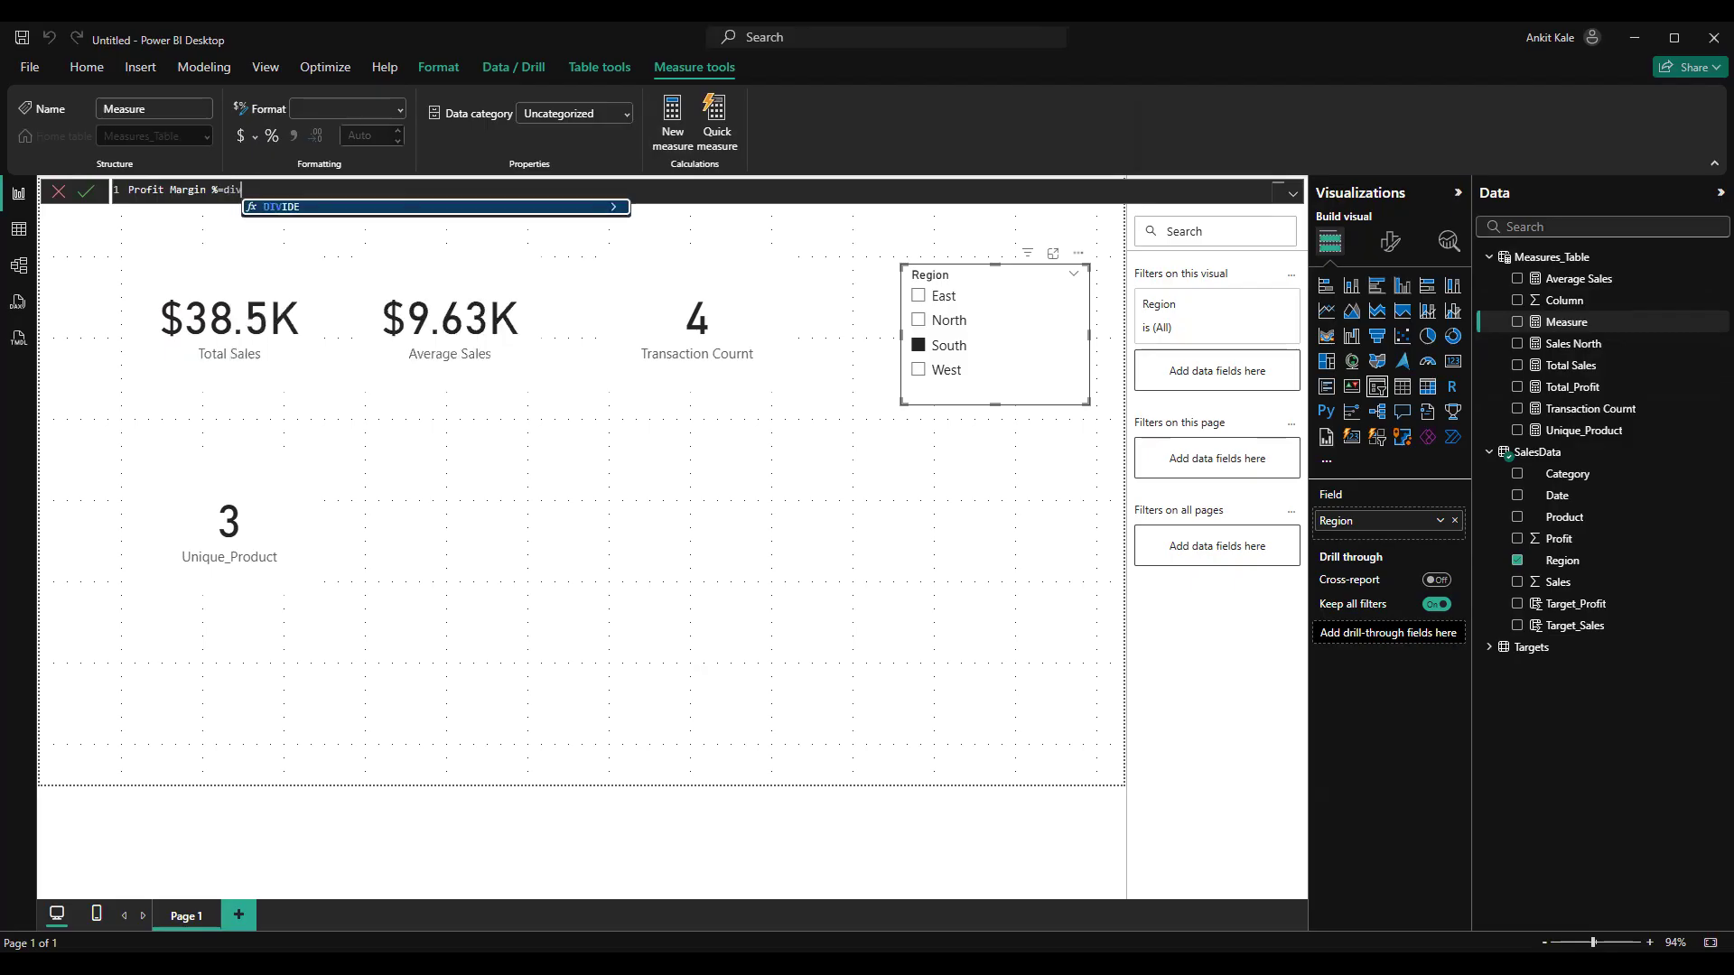
key(BackSpace)
key(BackSpace)
key(BackSpace)
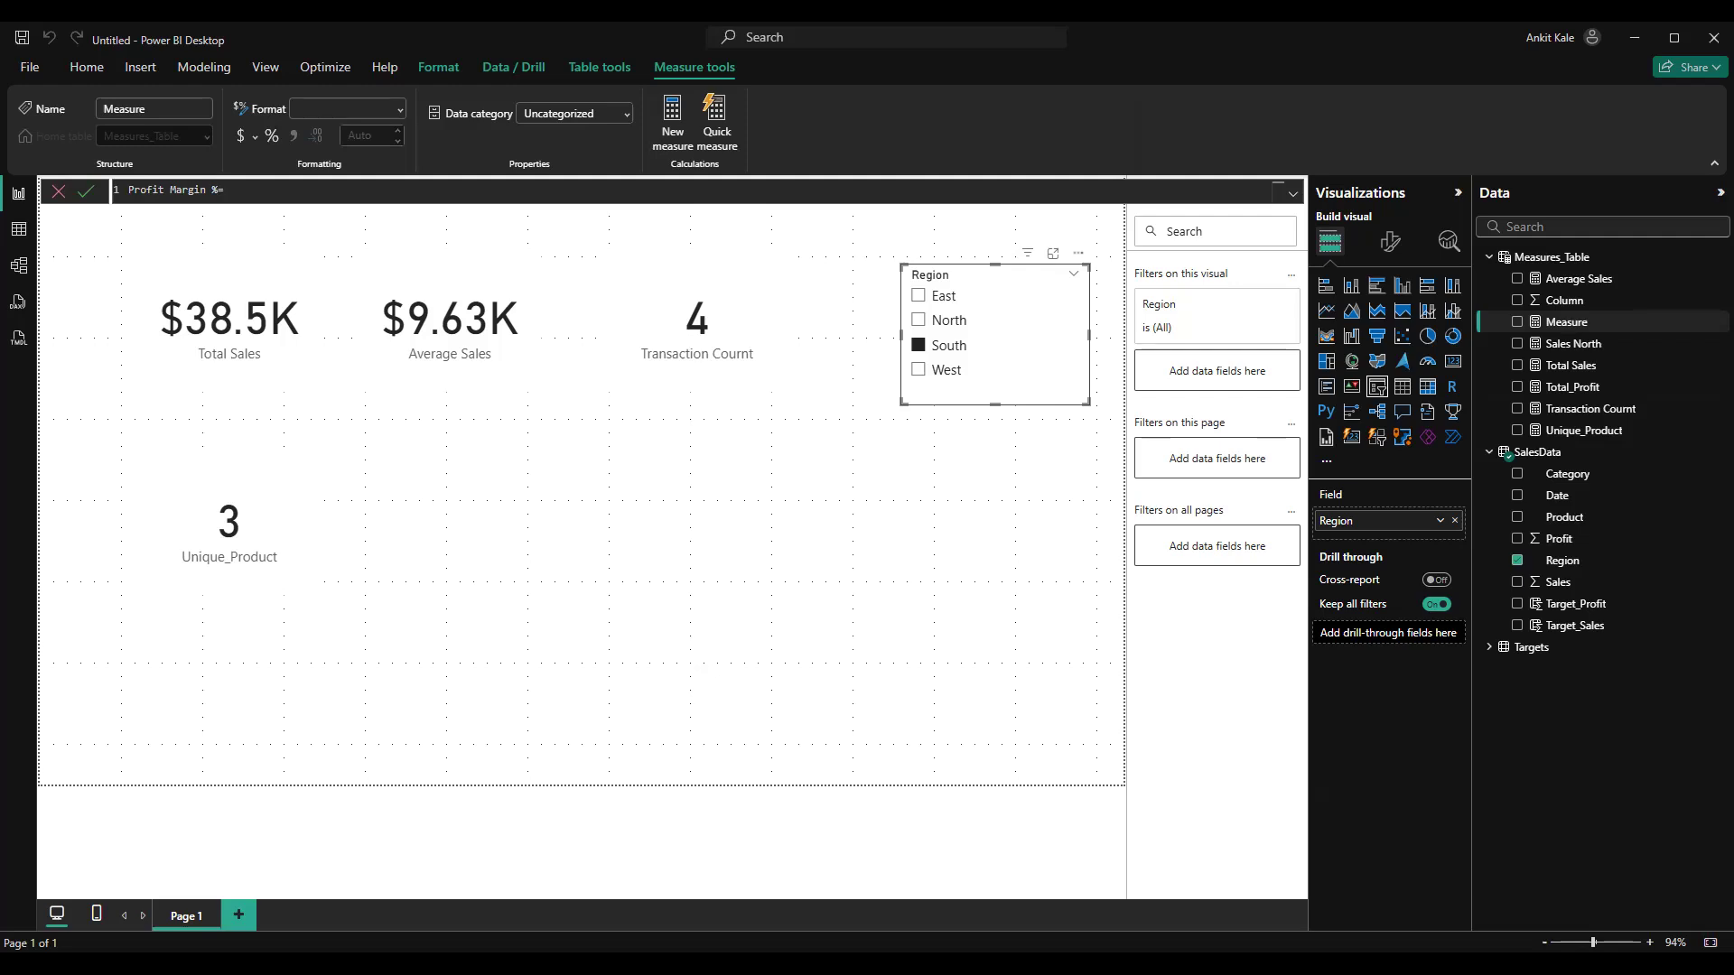
text([)
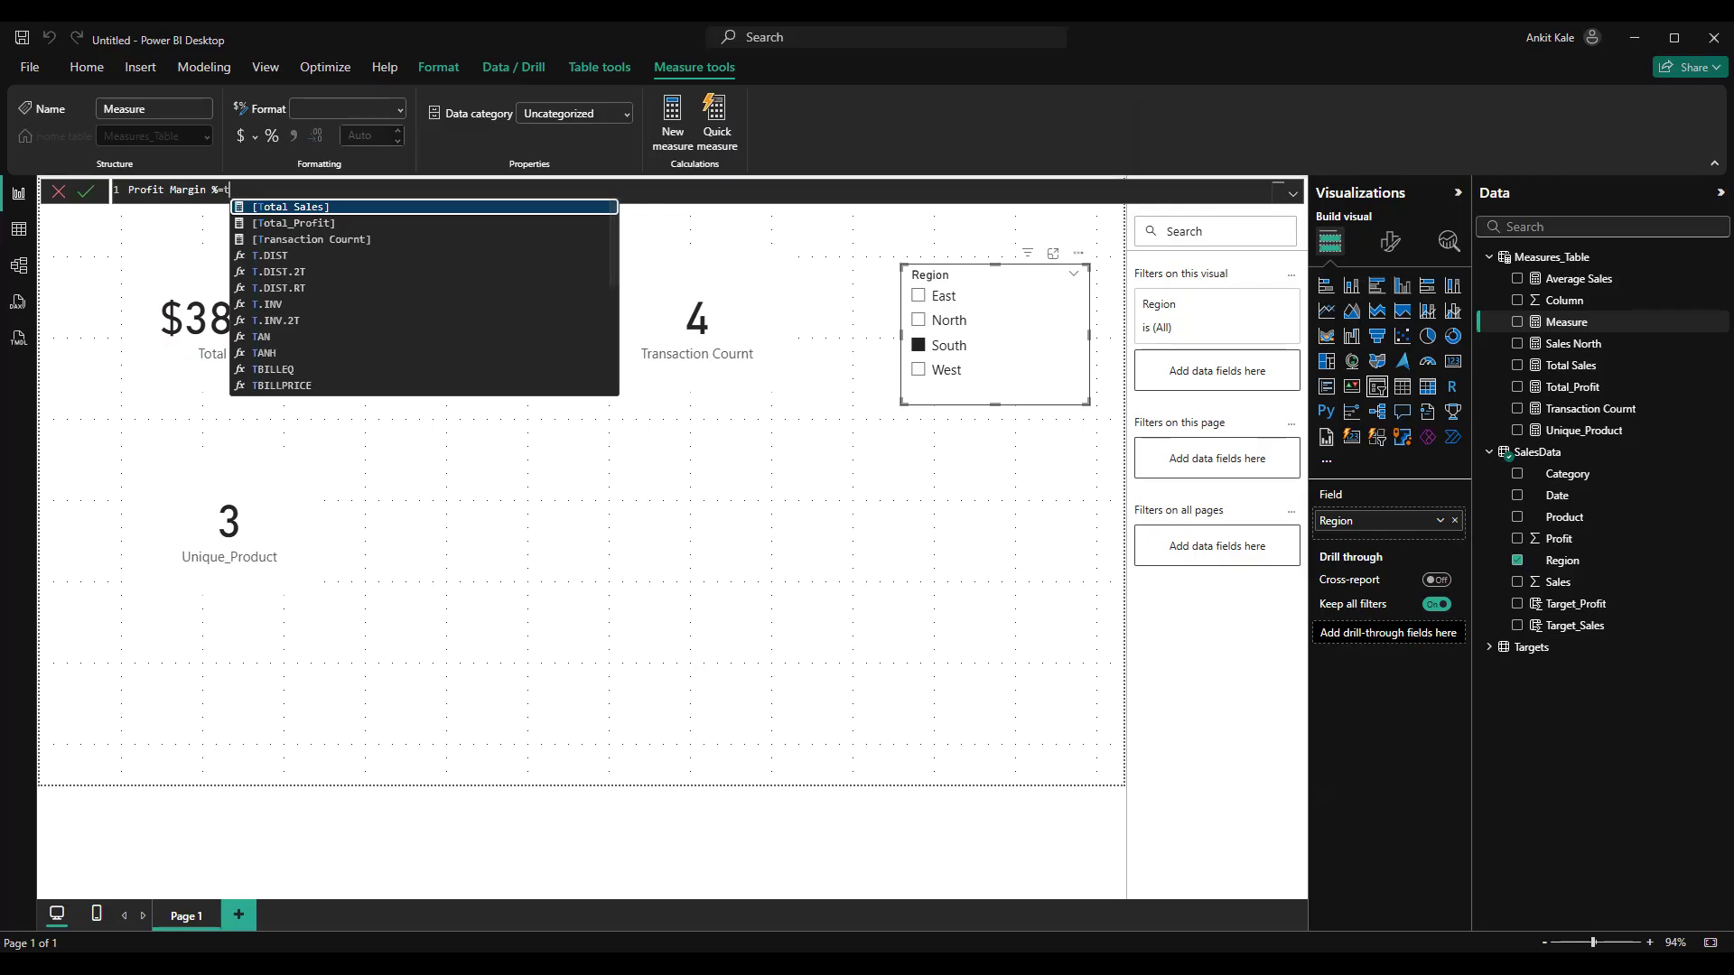
key(Tab)
text(/[Total Sales)
key(Tab)
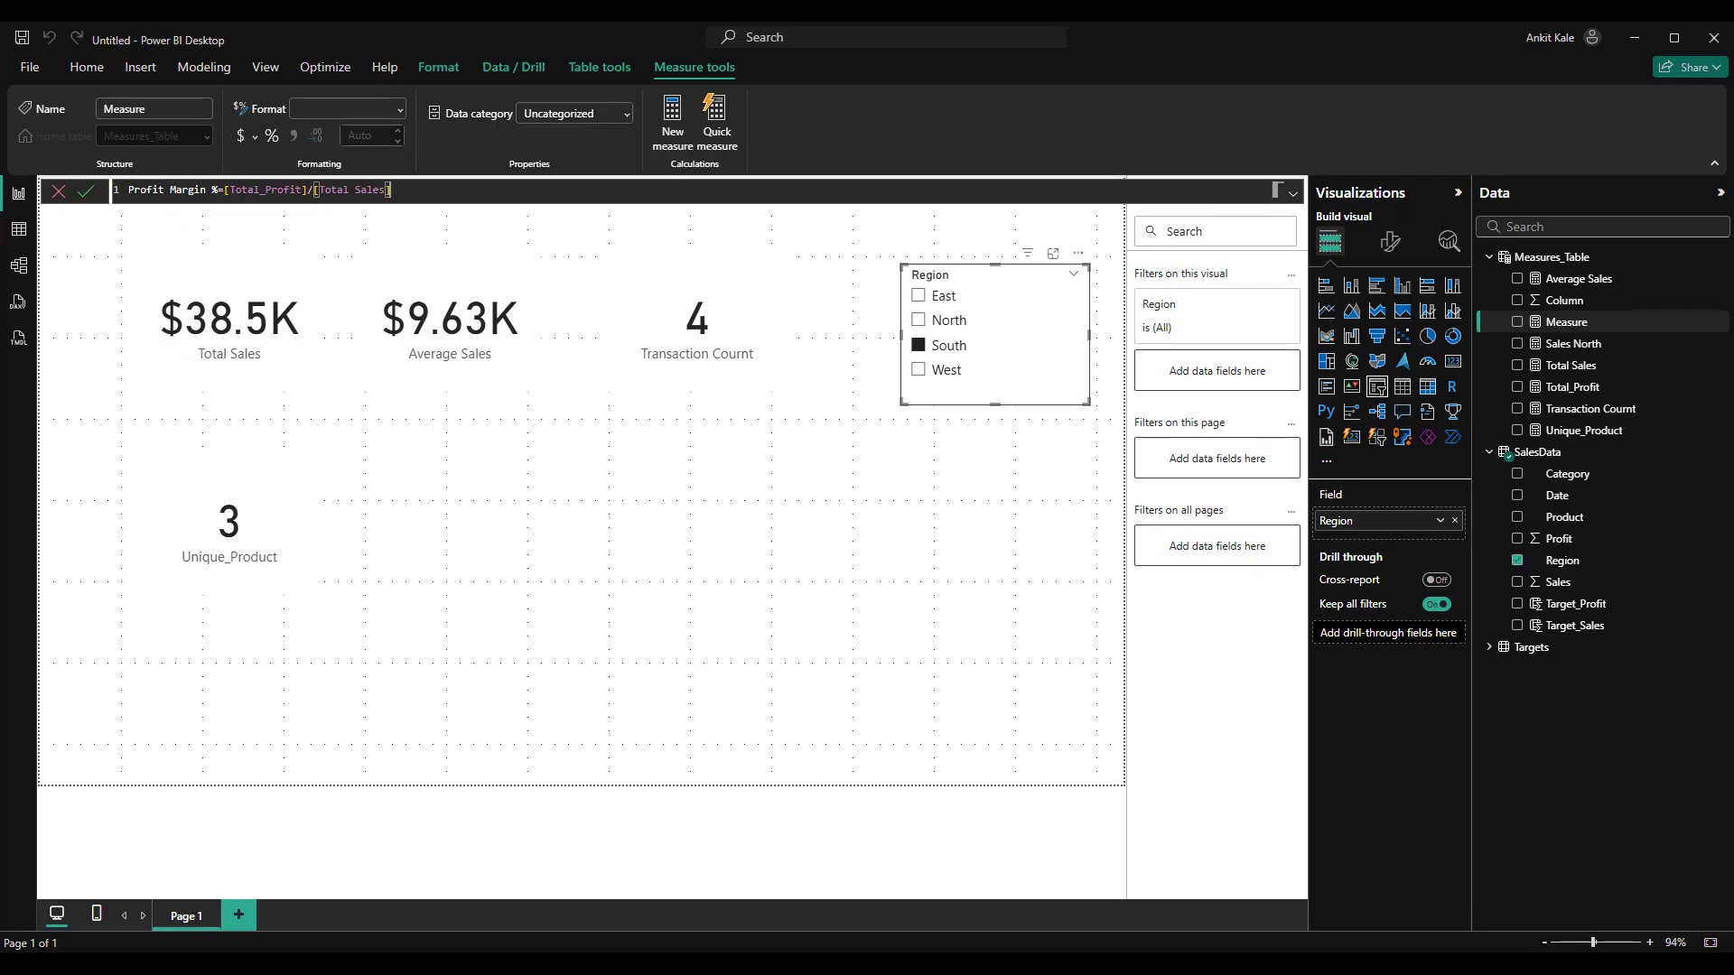
Rewrite the Profit Margin % expression as DIVIDE([Total_Profit],[Total Sales],0) and commit the measure
key(BackSpace)
key(BackSpace)
key(BackSpace)
key(BackSpace)
key(BackSpace)
key(BackSpace)
key(BackSpace)
key(BackSpace)
key(BackSpace)
key(BackSpace)
key(BackSpace)
key(BackSpace)
key(BackSpace)
key(BackSpace)
key(BackSpace)
key(BackSpace)
key(BackSpace)
key(BackSpace)
key(BackSpace)
key(BackSpace)
key(BackSpace)
key(BackSpace)
key(BackSpace)
key(BackSpace)
key(BackSpace)
key(BackSpace)
key(BackSpace)
key(BackSpace)
text(div)
key(Tab)
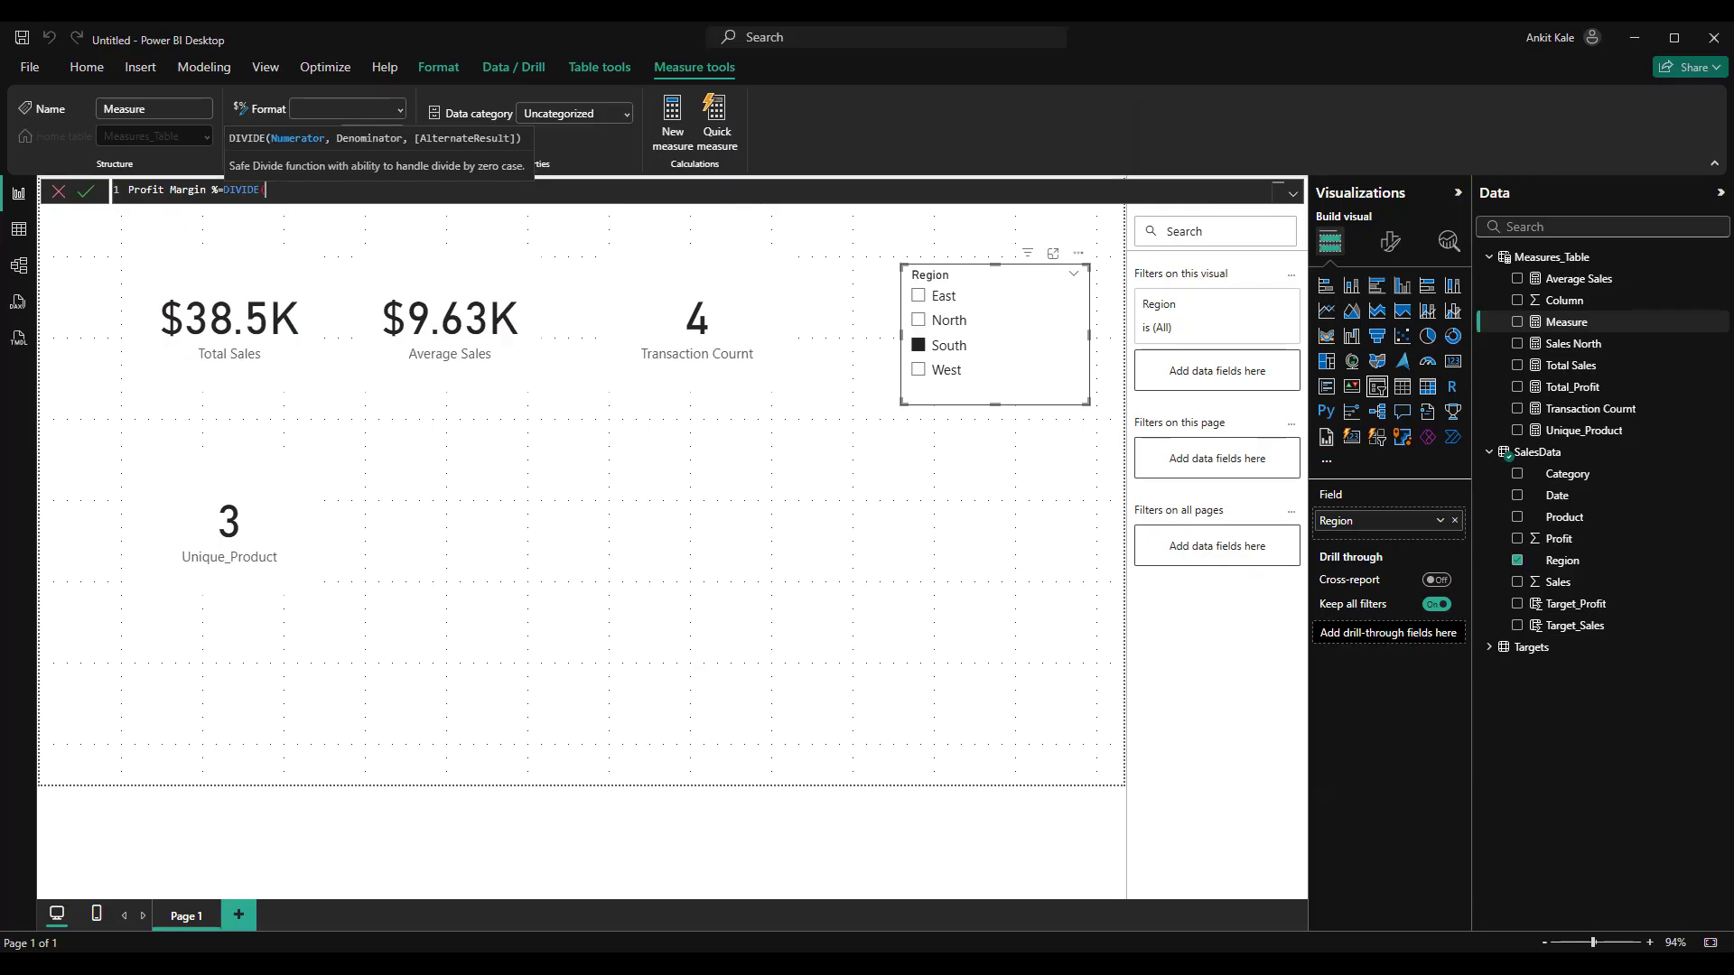
text(ti)
key(BackSpace)
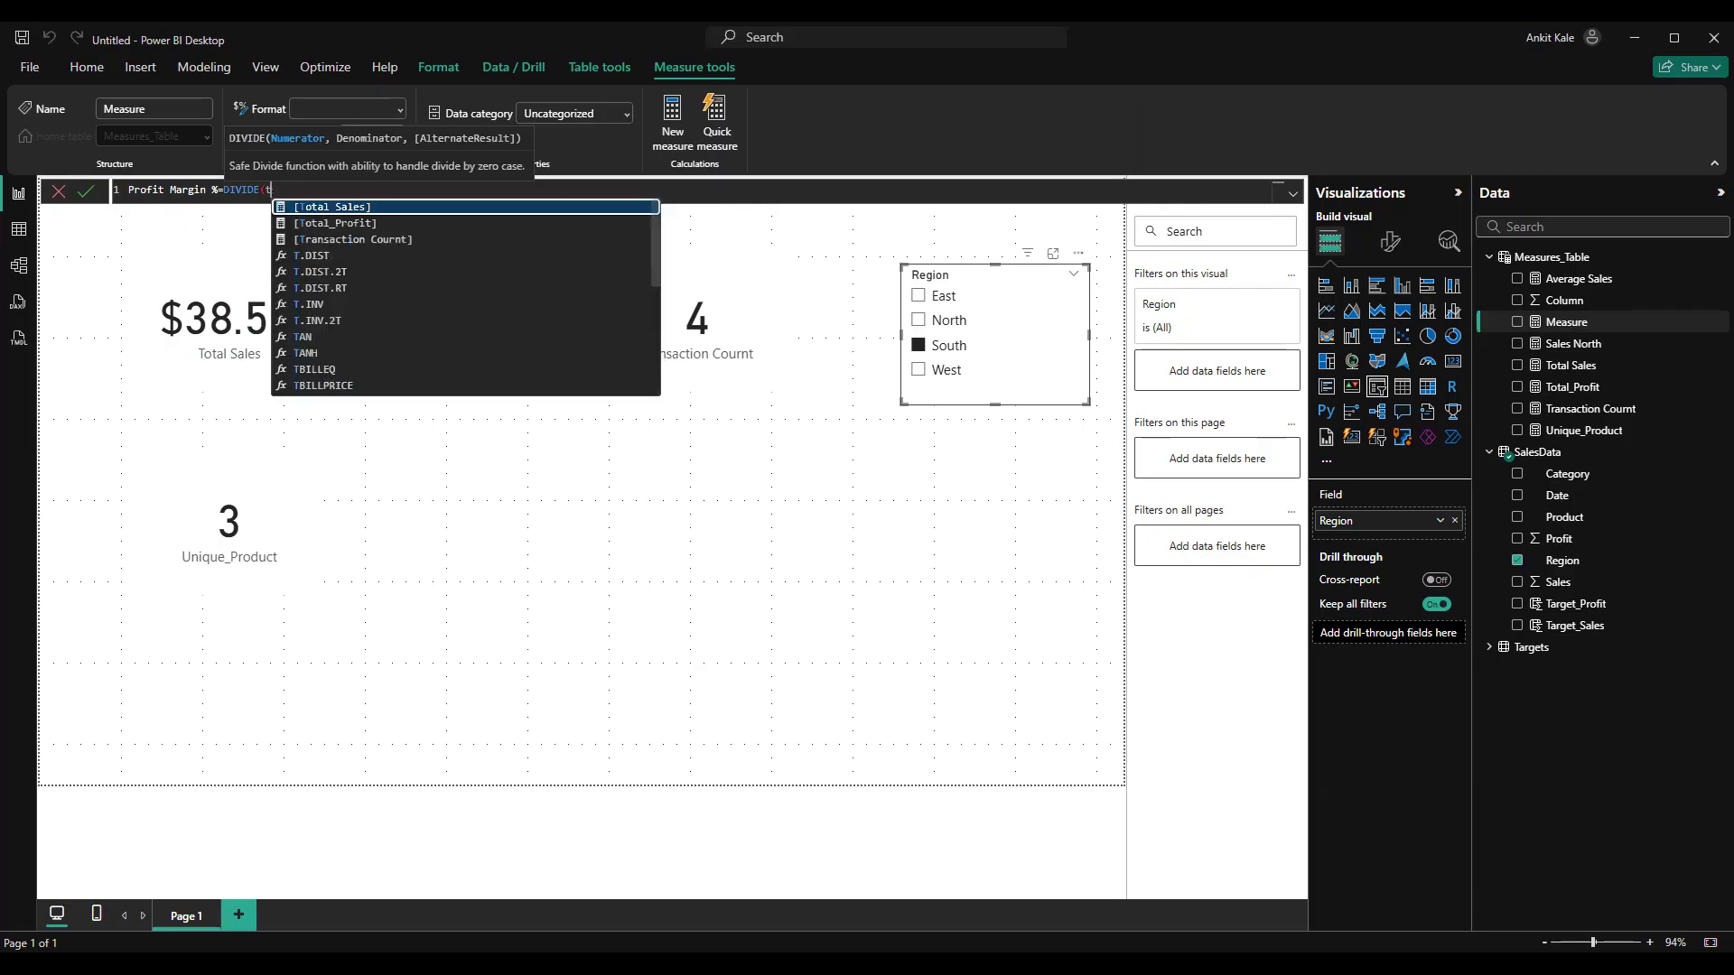
key(Tab)
text(,)
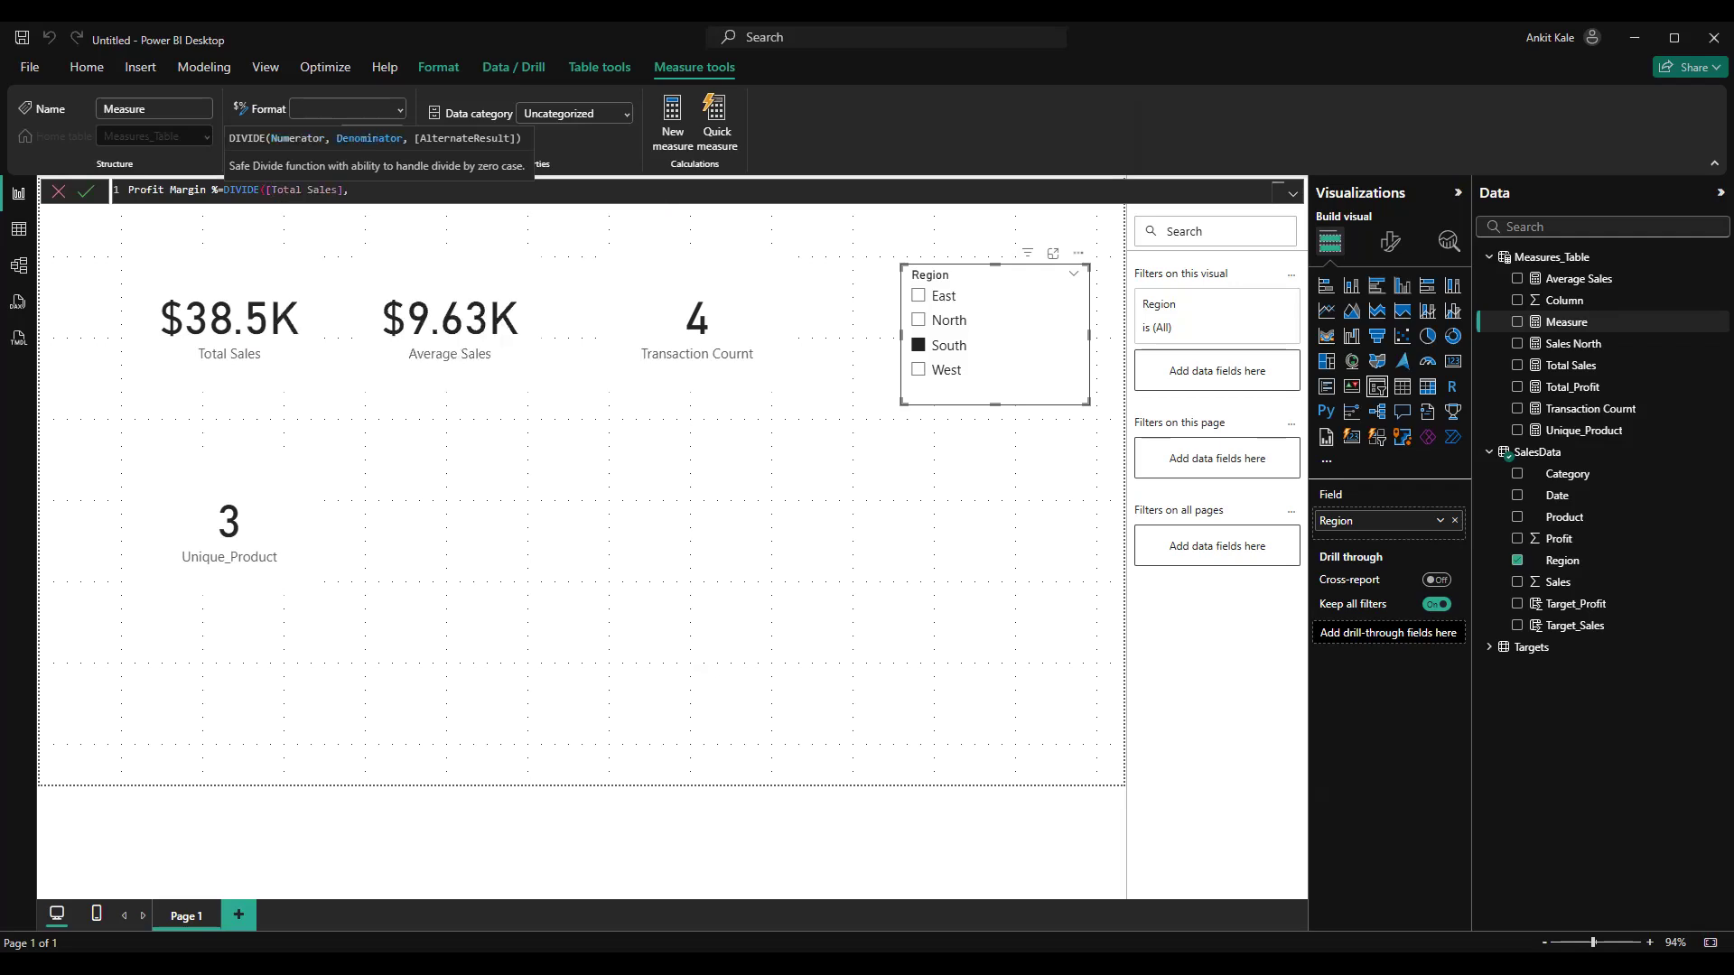
key(BackSpace)
key(BackSpace)
key(BackSpace)
key(BackSpace)
key(BackSpace)
key(BackSpace)
key(BackSpace)
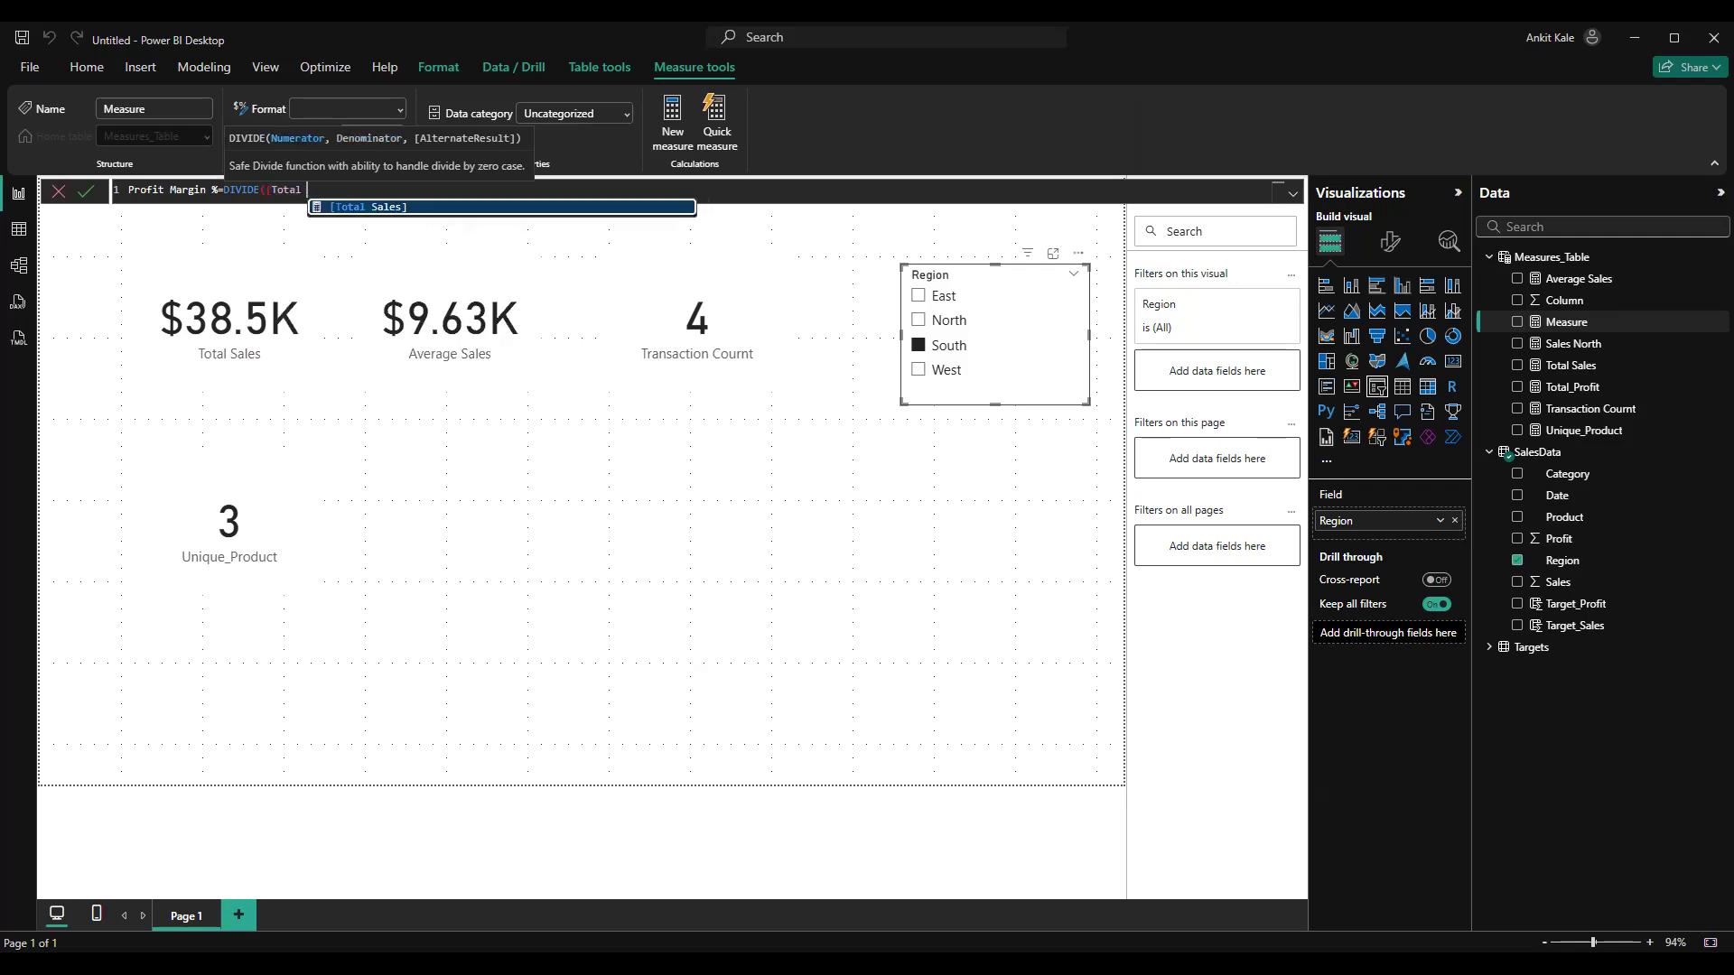
key(BackSpace)
key(Down)
key(Tab)
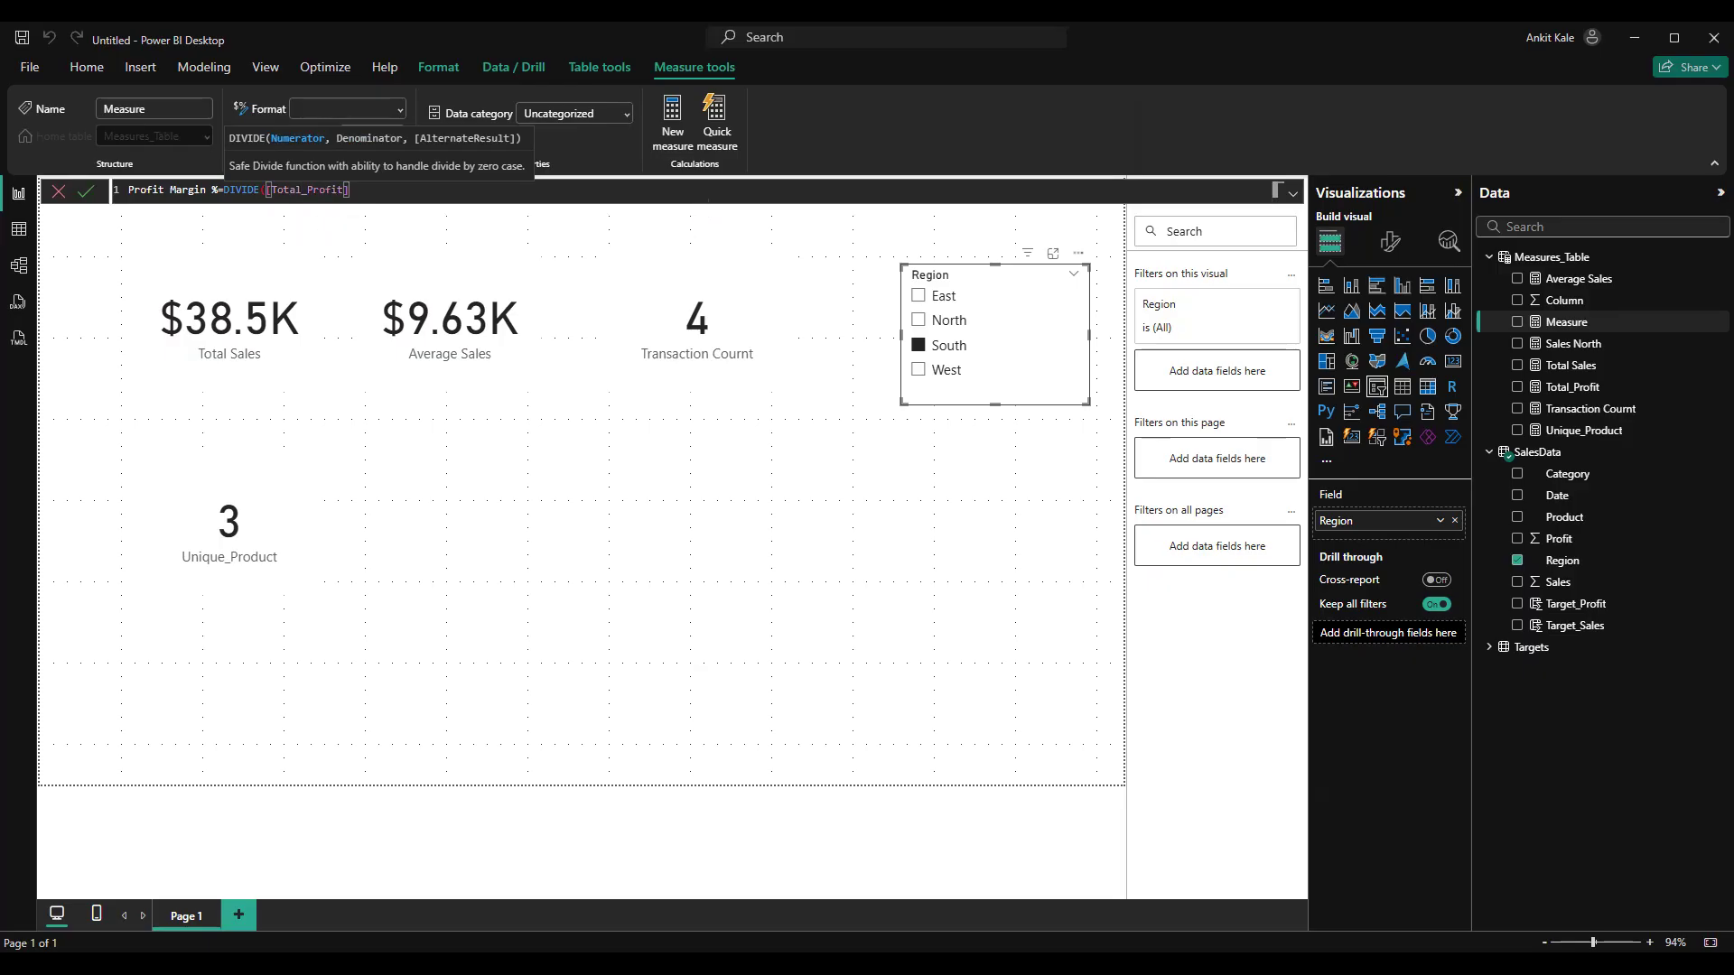
text(,to)
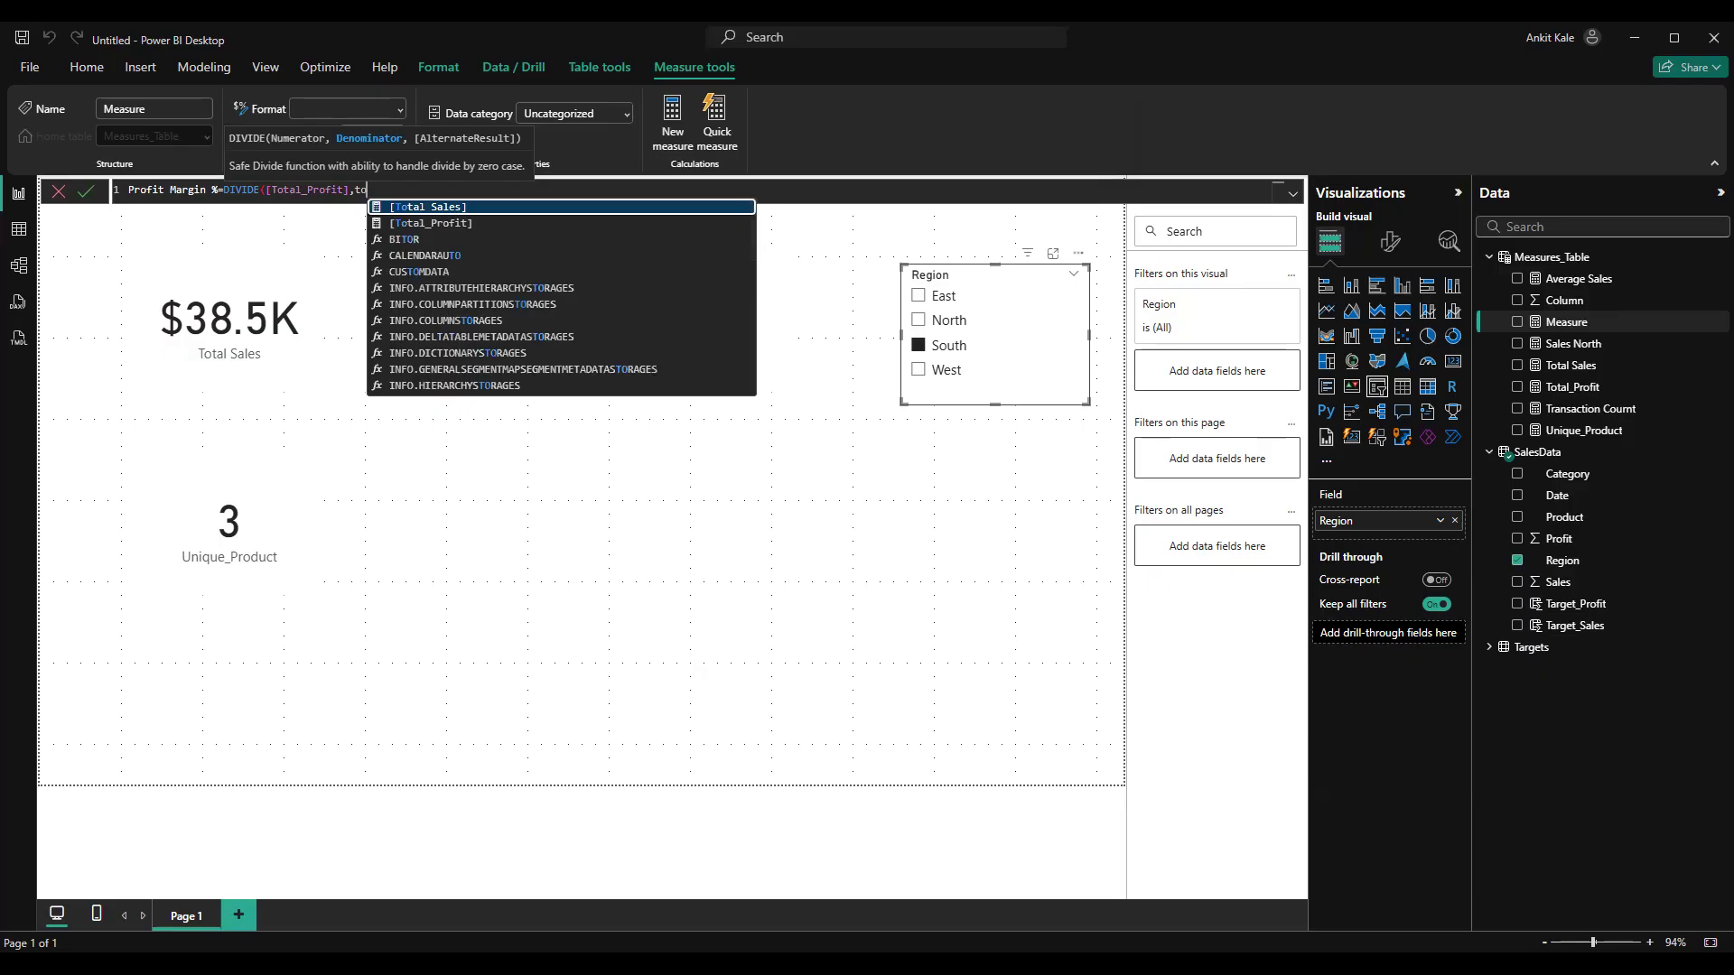
key(Tab)
text(,)
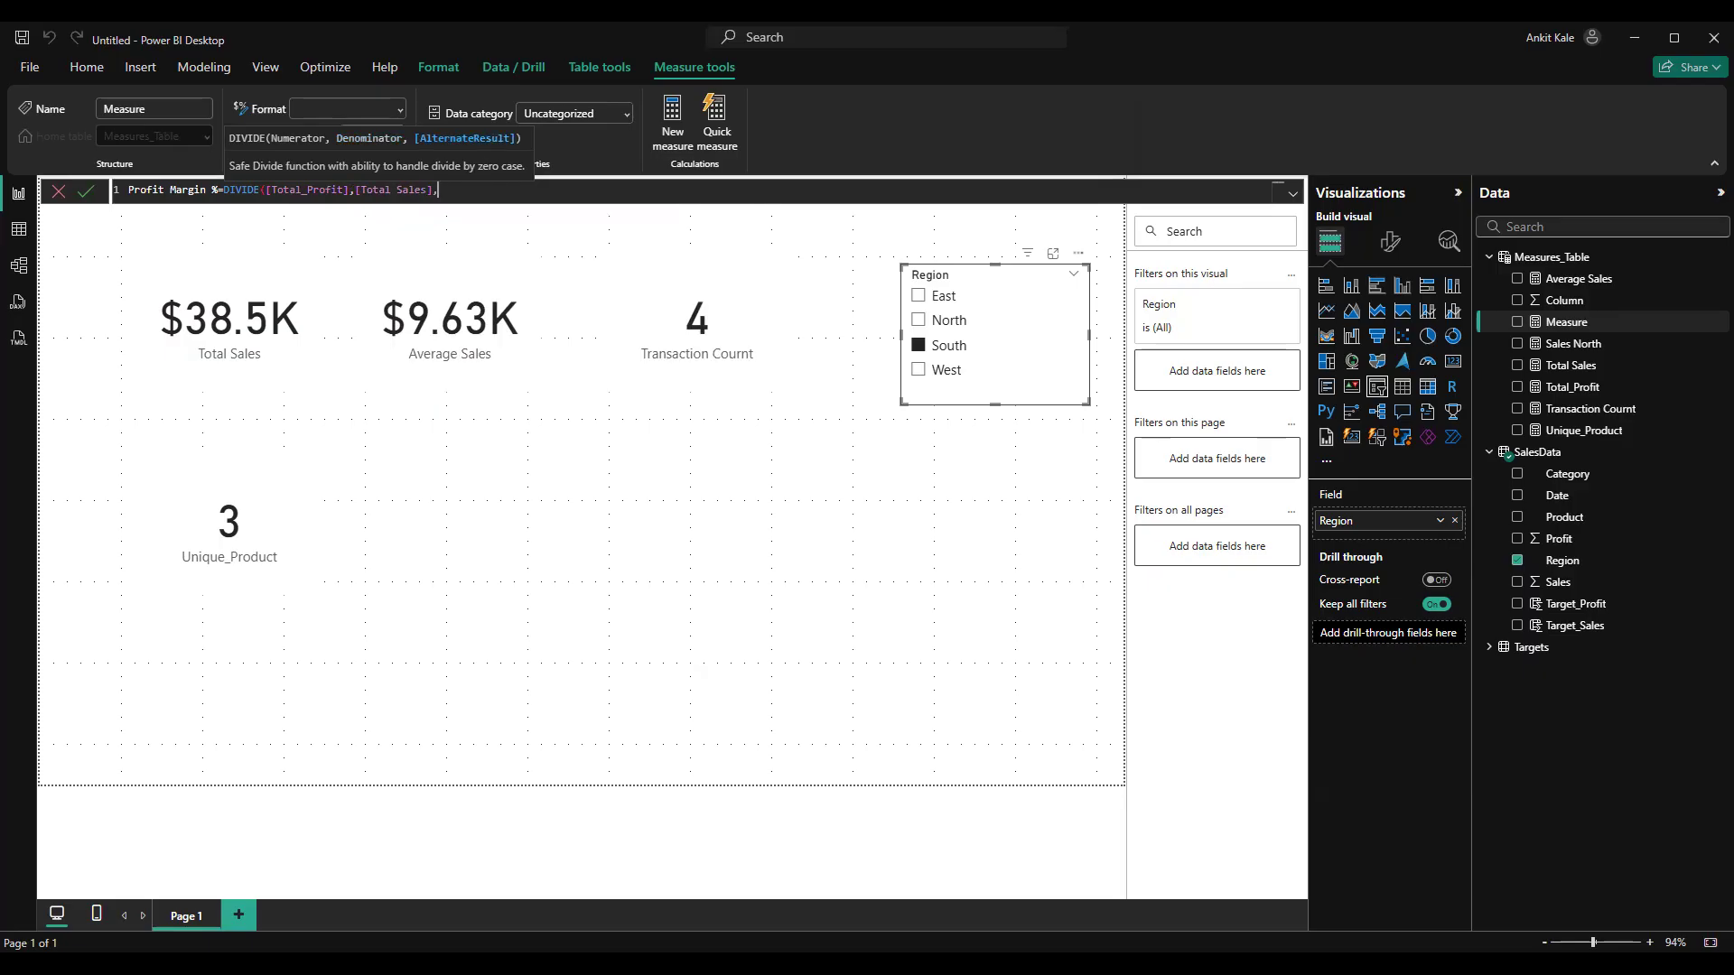
text(0))
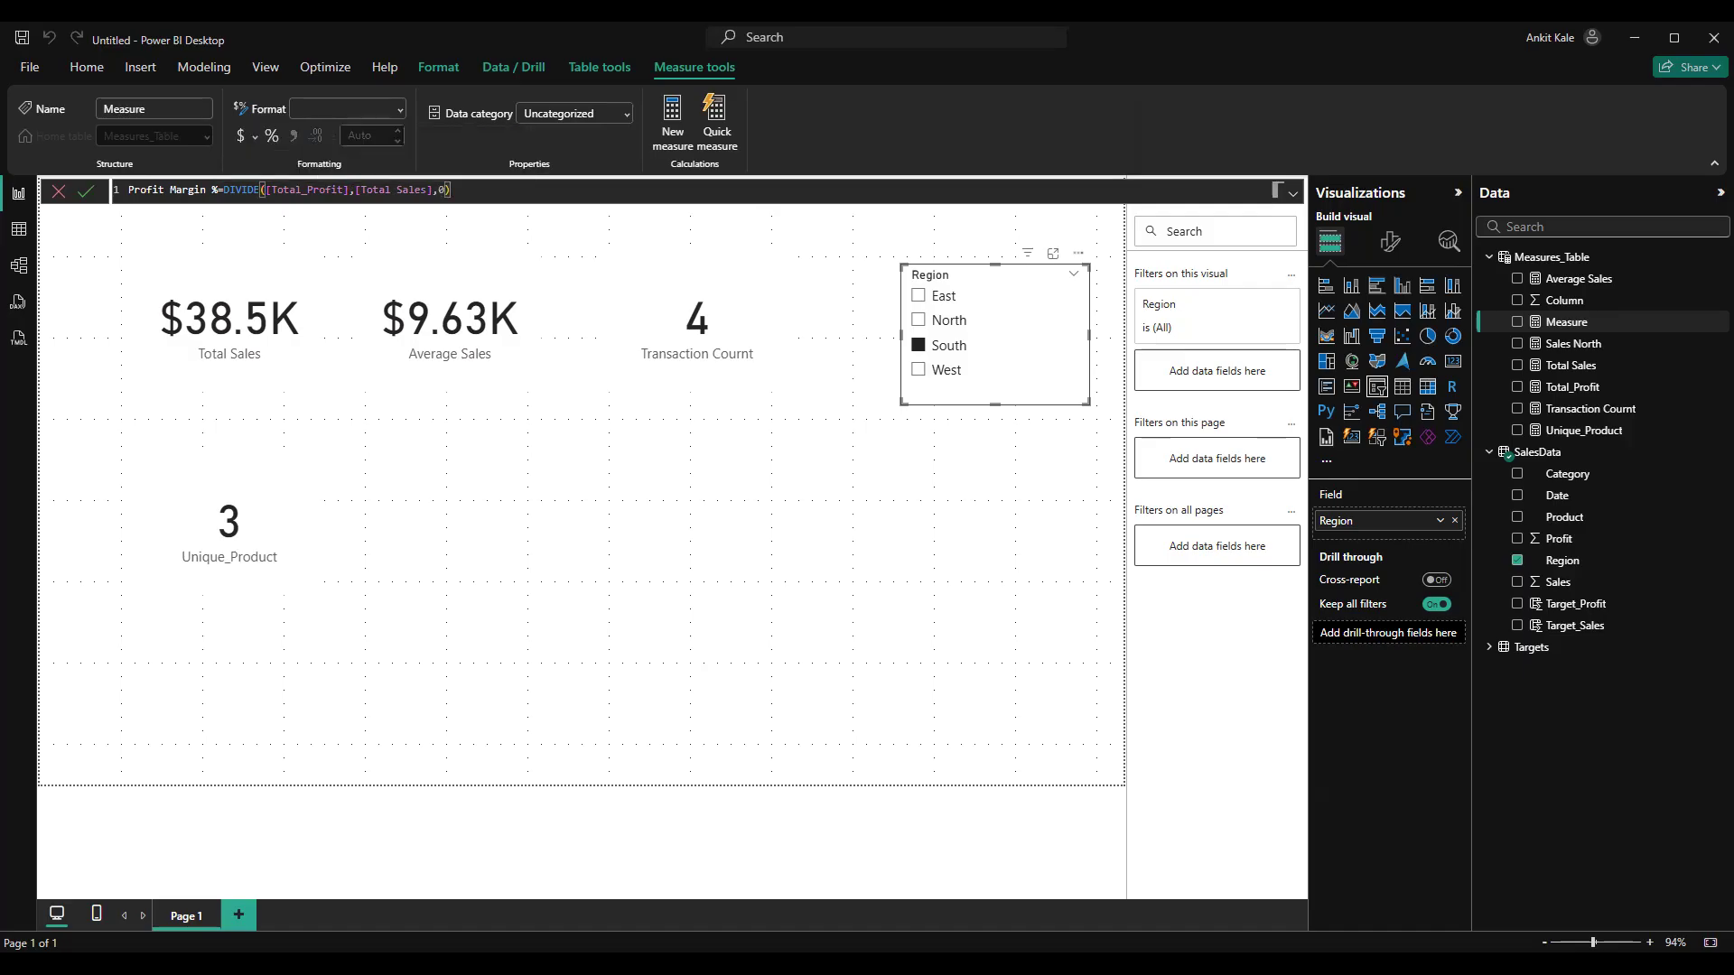
key(Return)
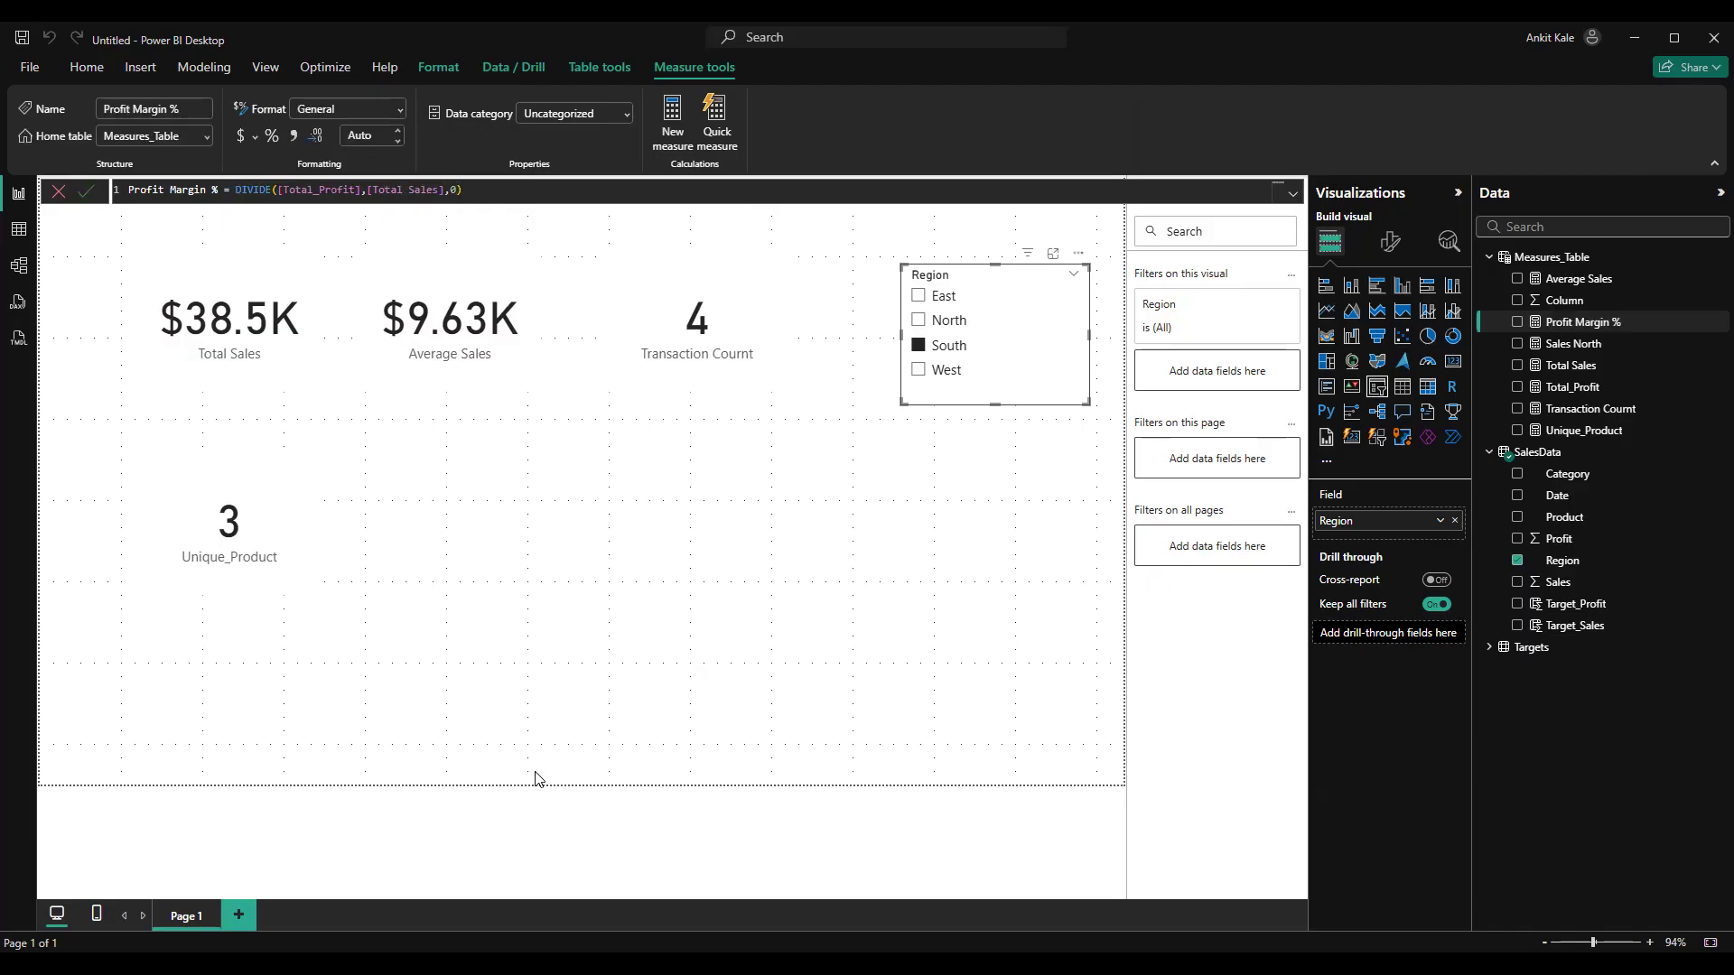
Duplicate the Total Sales card twice and place the copies side by side in the row beside the Unique_Product card
click(286, 380)
key(ctrl+c)
key(ctrl+v)
drag(301, 360, 516, 517)
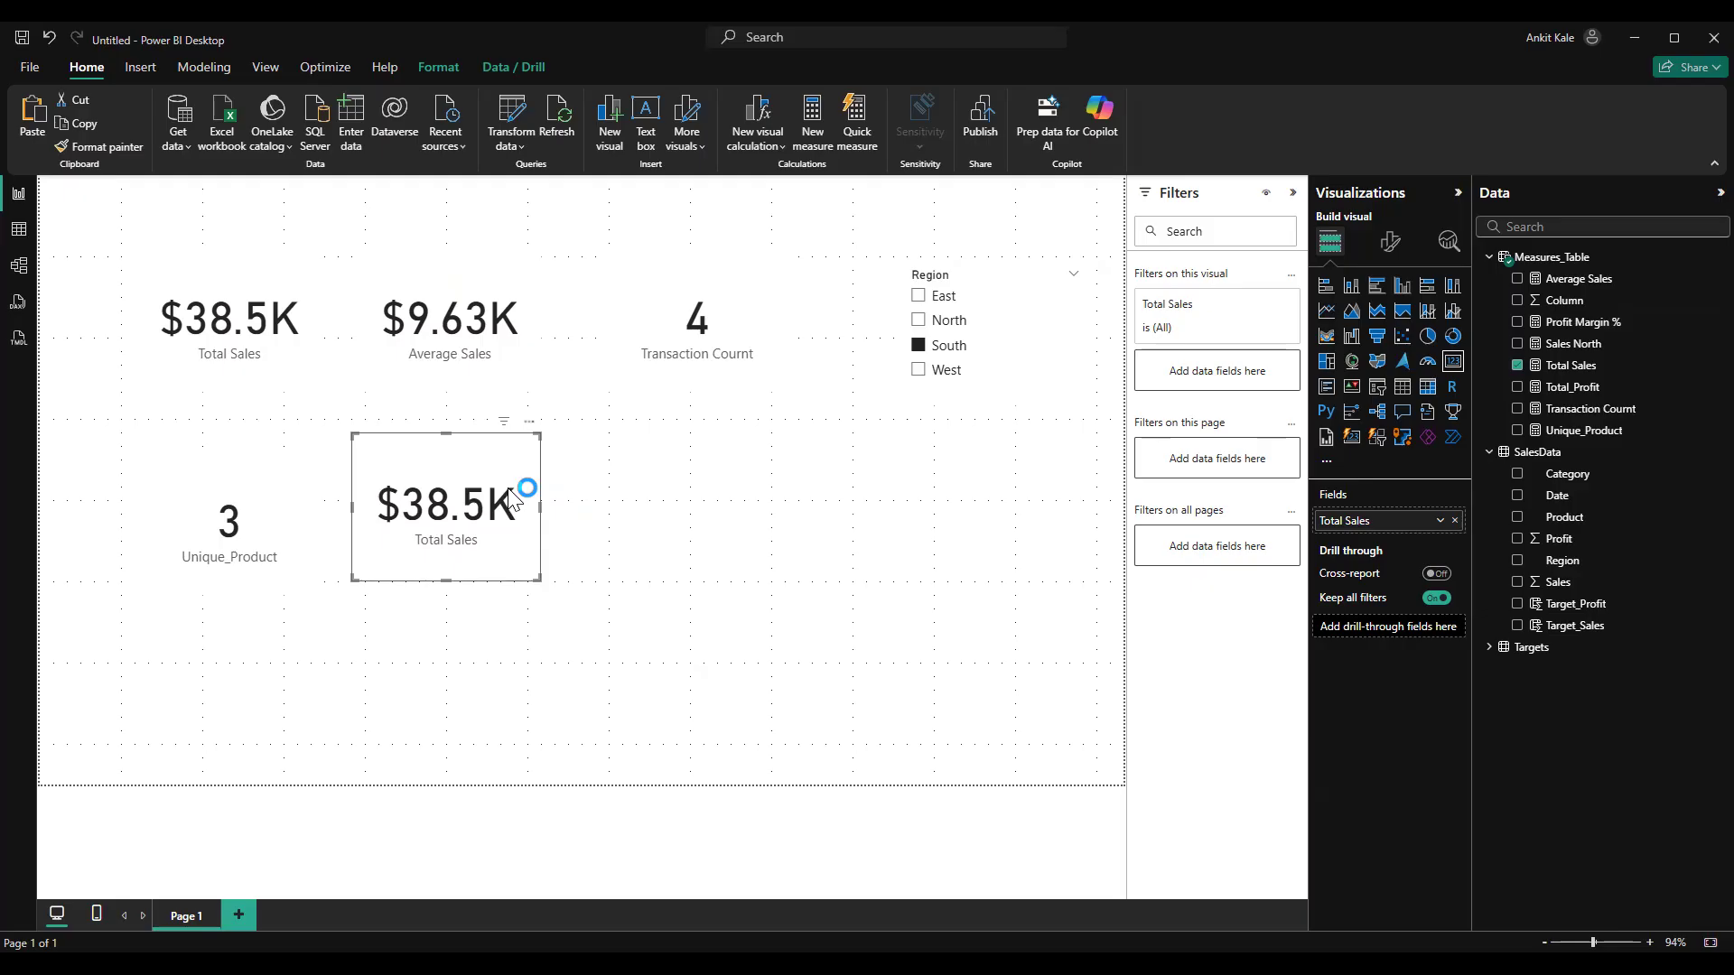
click(703, 468)
key(ctrl+v)
drag(498, 492, 745, 490)
Format the Total_Profit measure as currency and make it the field of the copied card next to Unique_Product
click(523, 472)
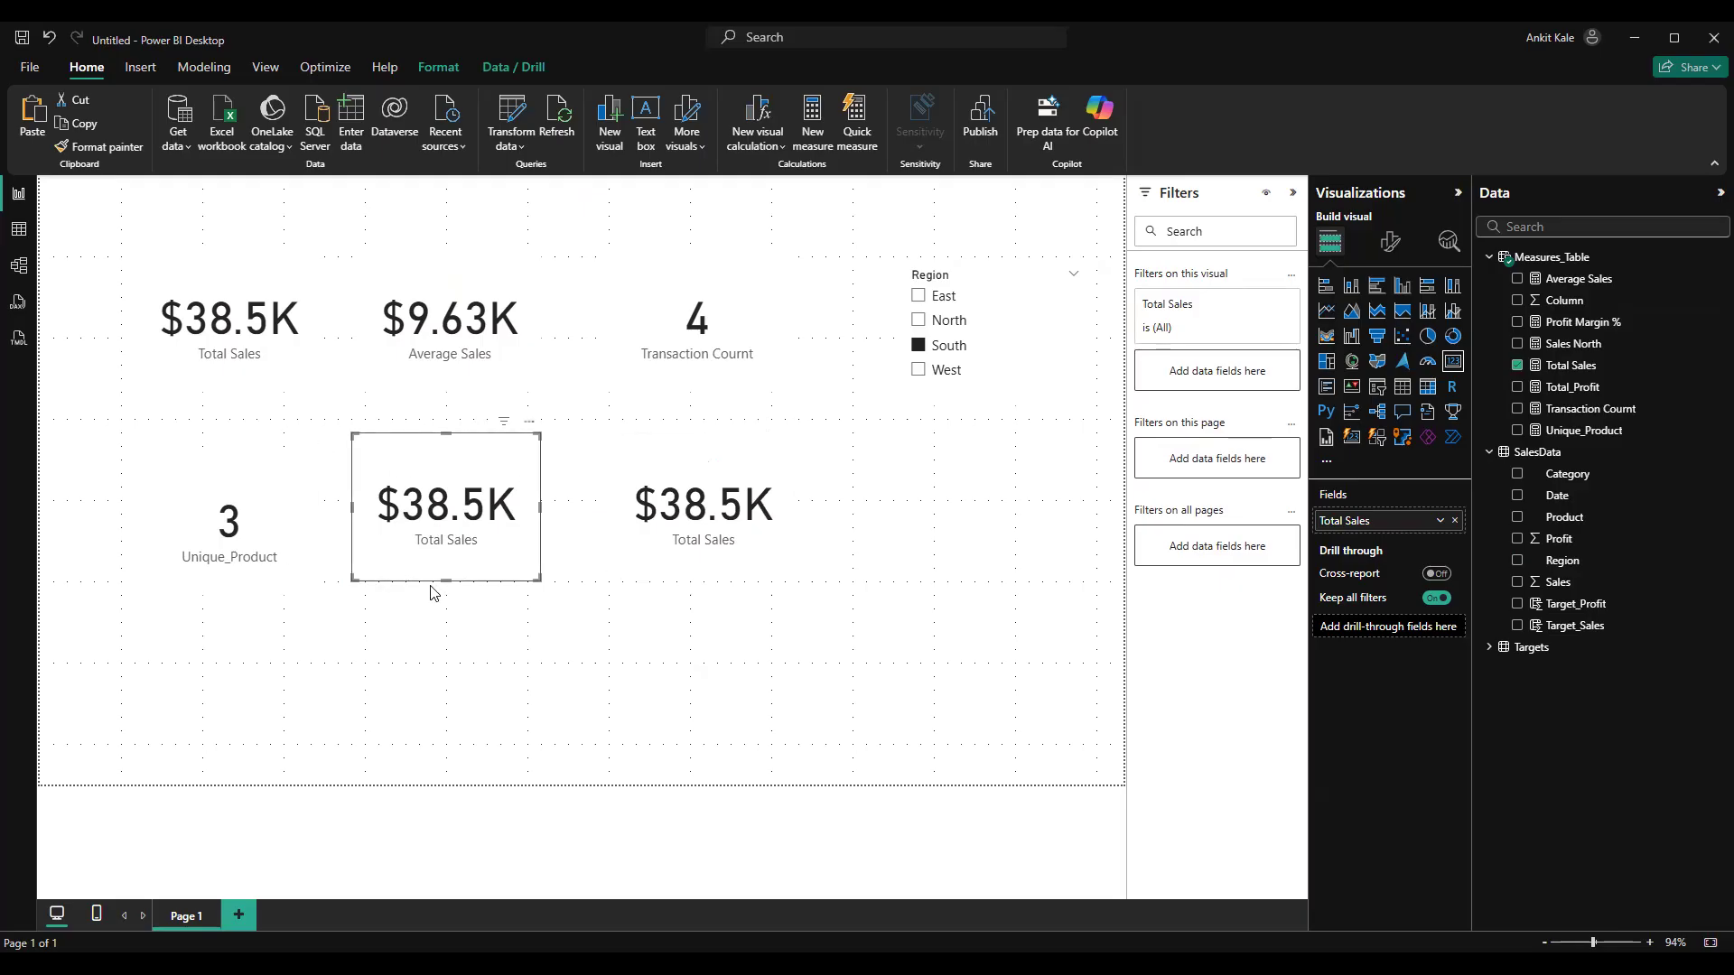
click(1580, 386)
click(240, 137)
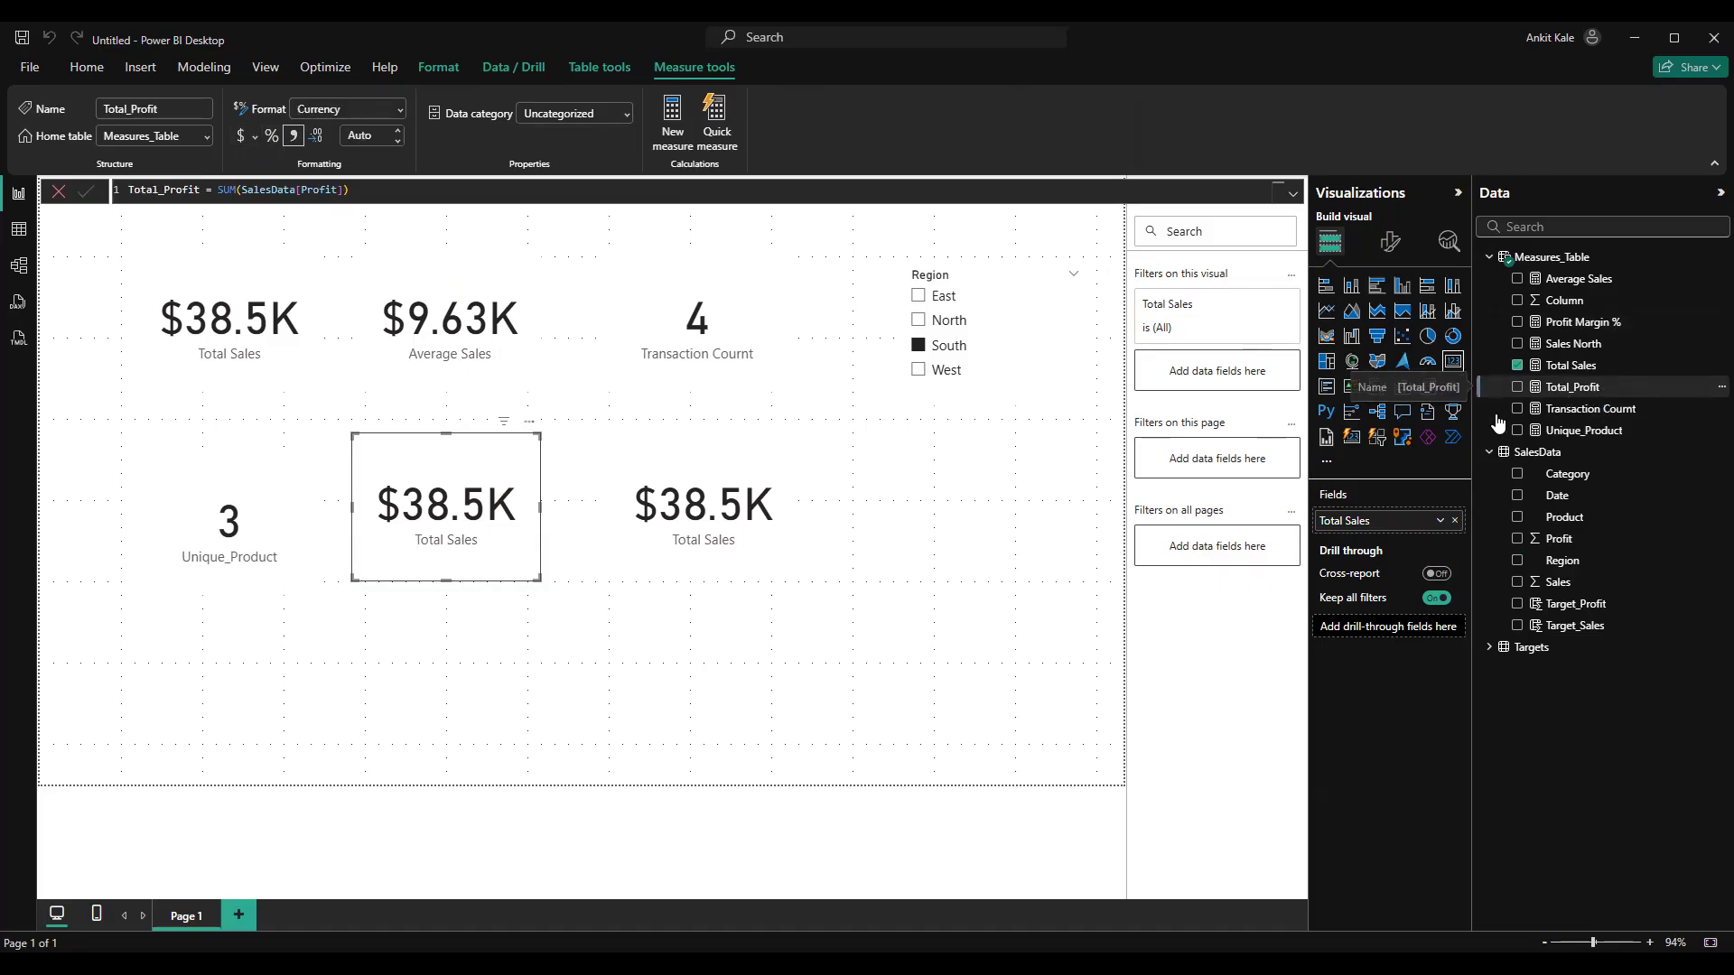
drag(1497, 422, 1382, 522)
Replace the field of the remaining Total Sales copy with Profit Margin % and format that measure as a percentage
click(691, 540)
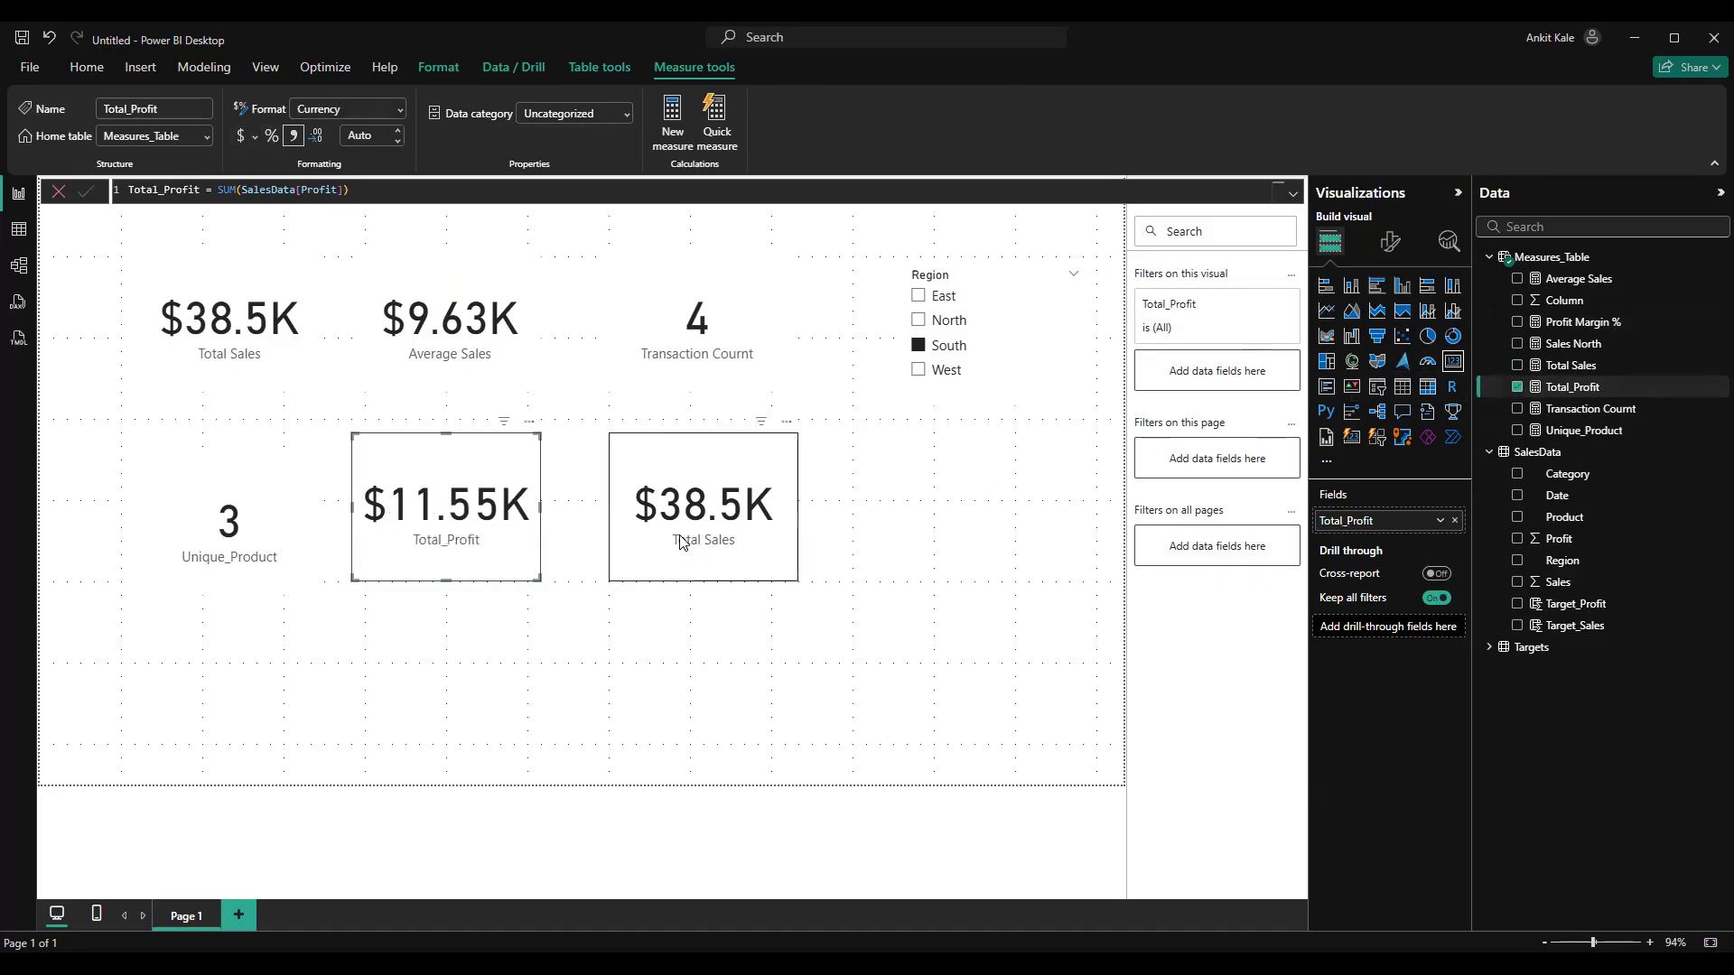
click(1593, 323)
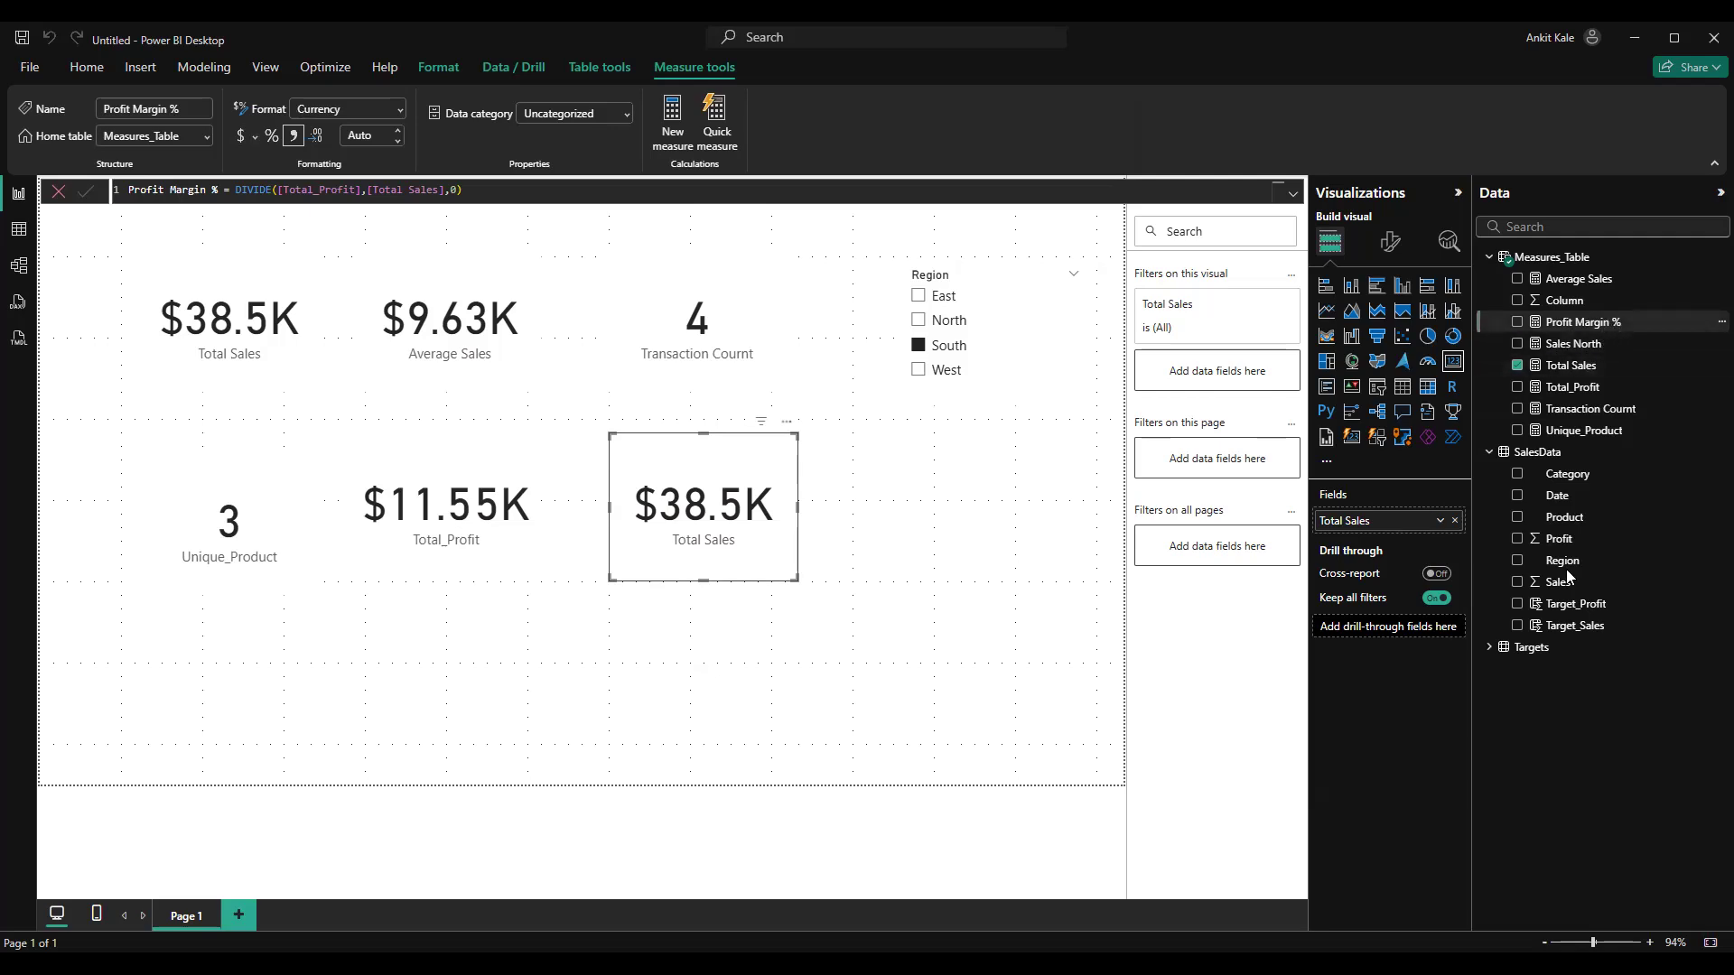
drag(1600, 331, 1416, 522)
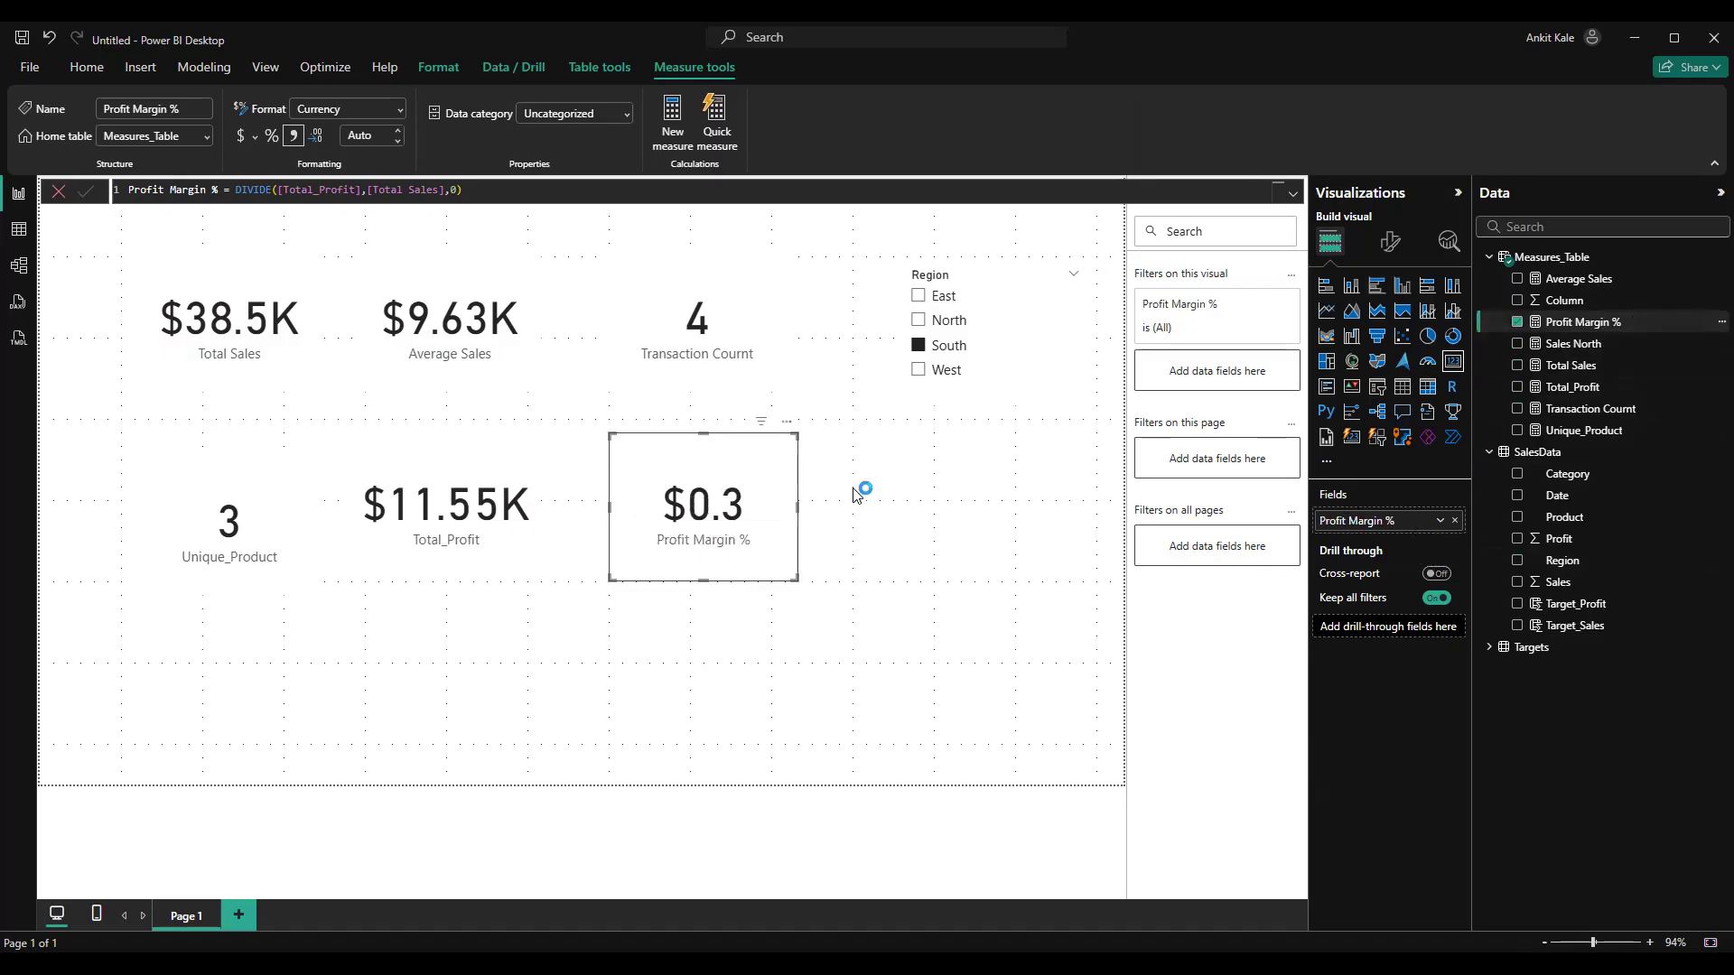
click(271, 135)
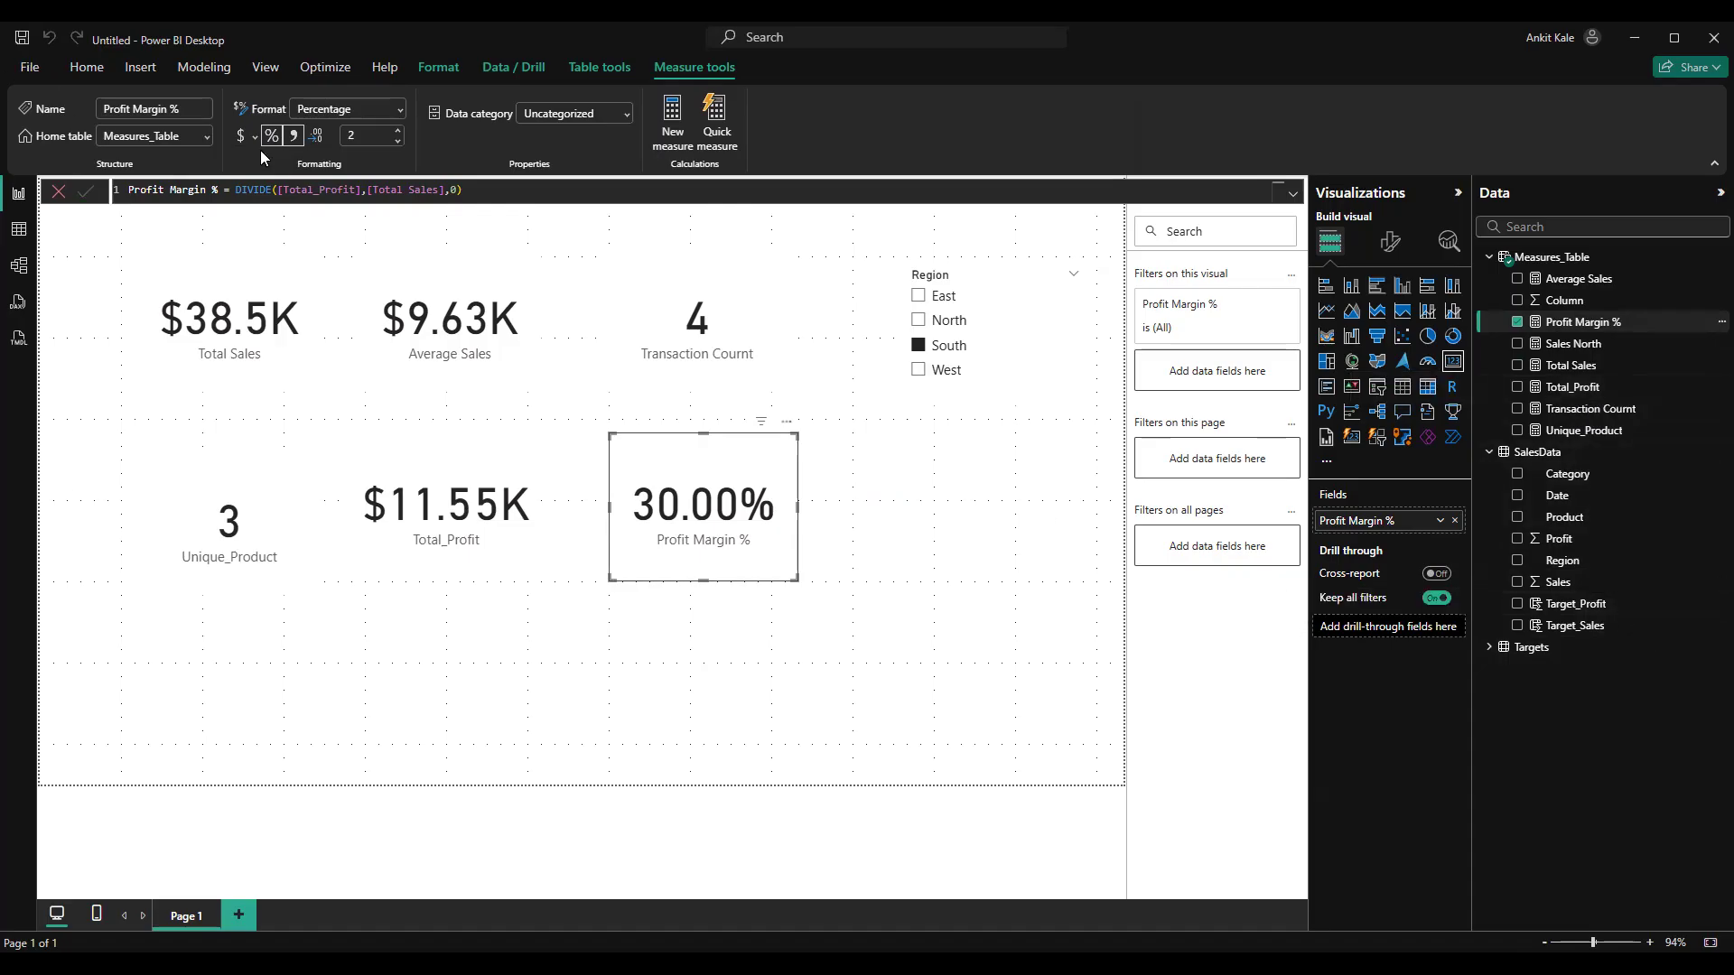
Check the relationship between Targets and SalesData in the data model and return to the report page
click(19, 265)
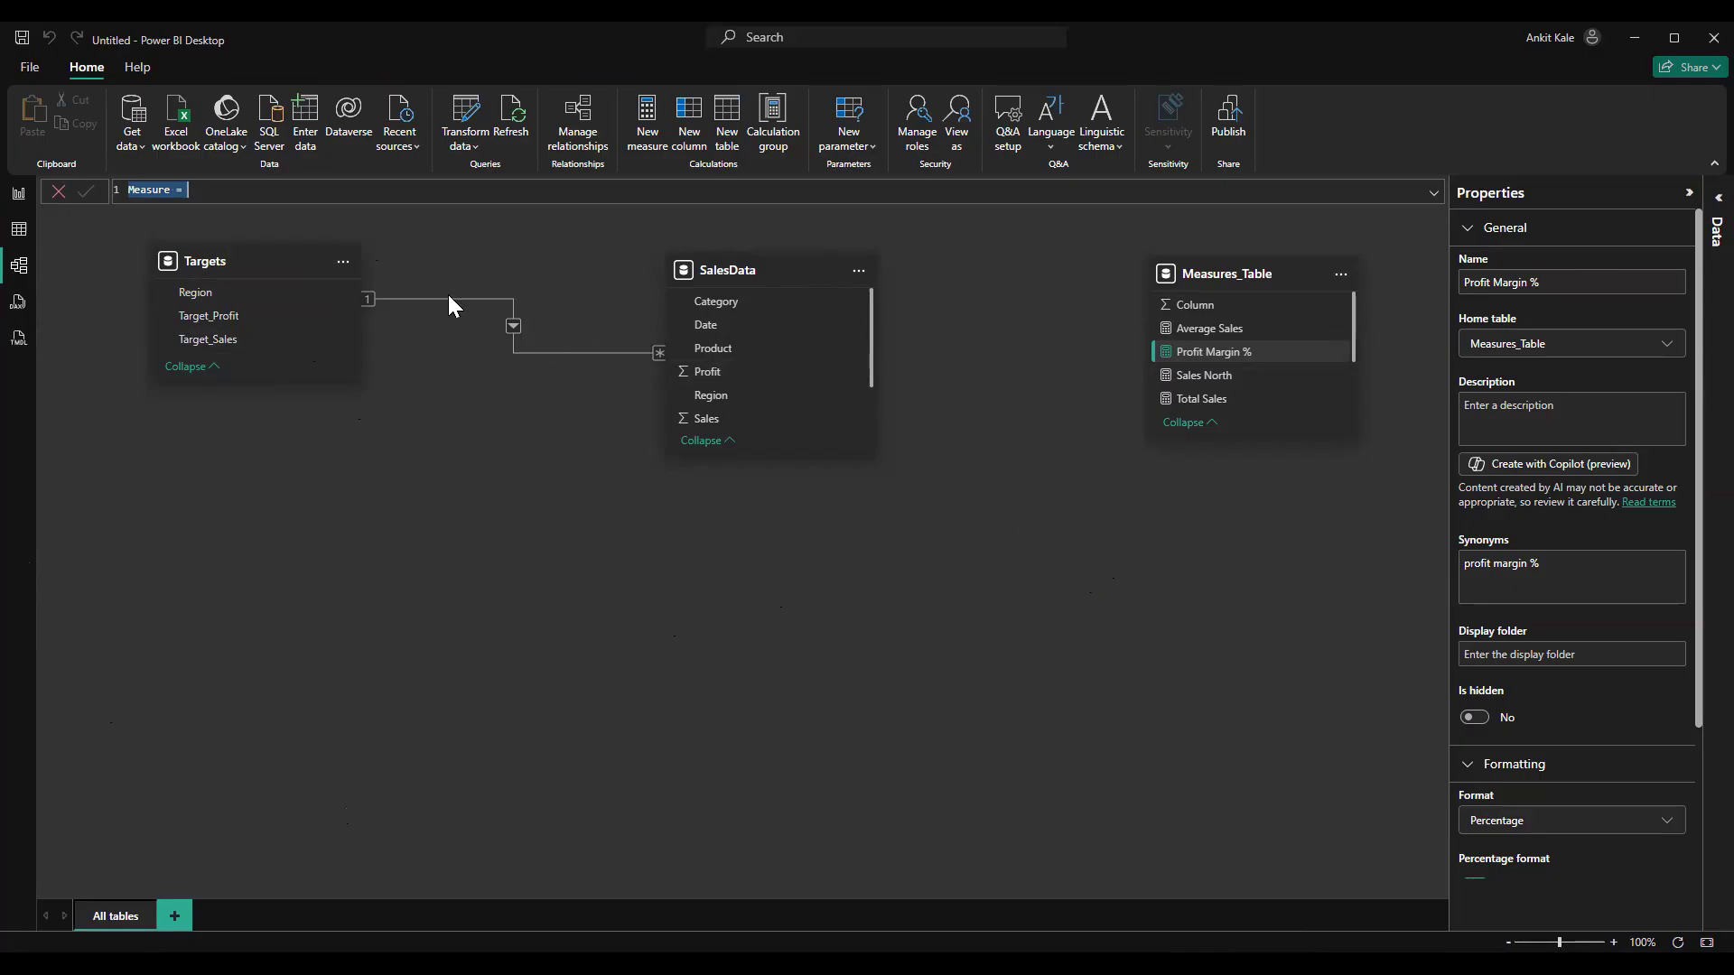
click(21, 201)
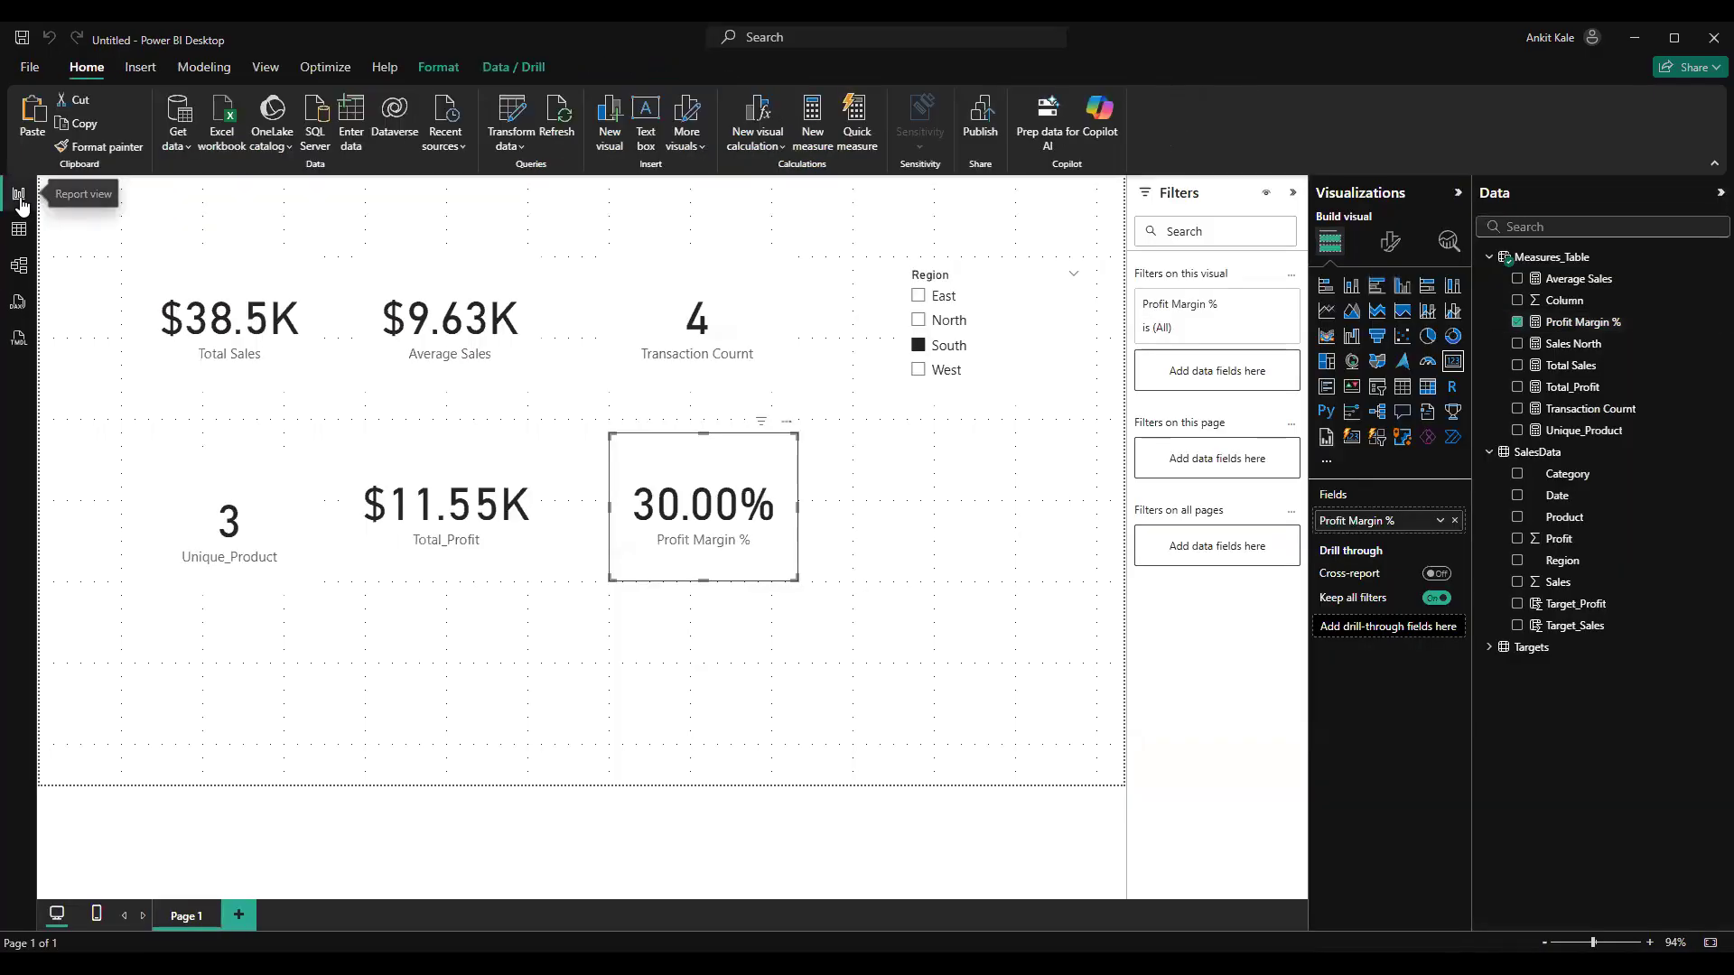